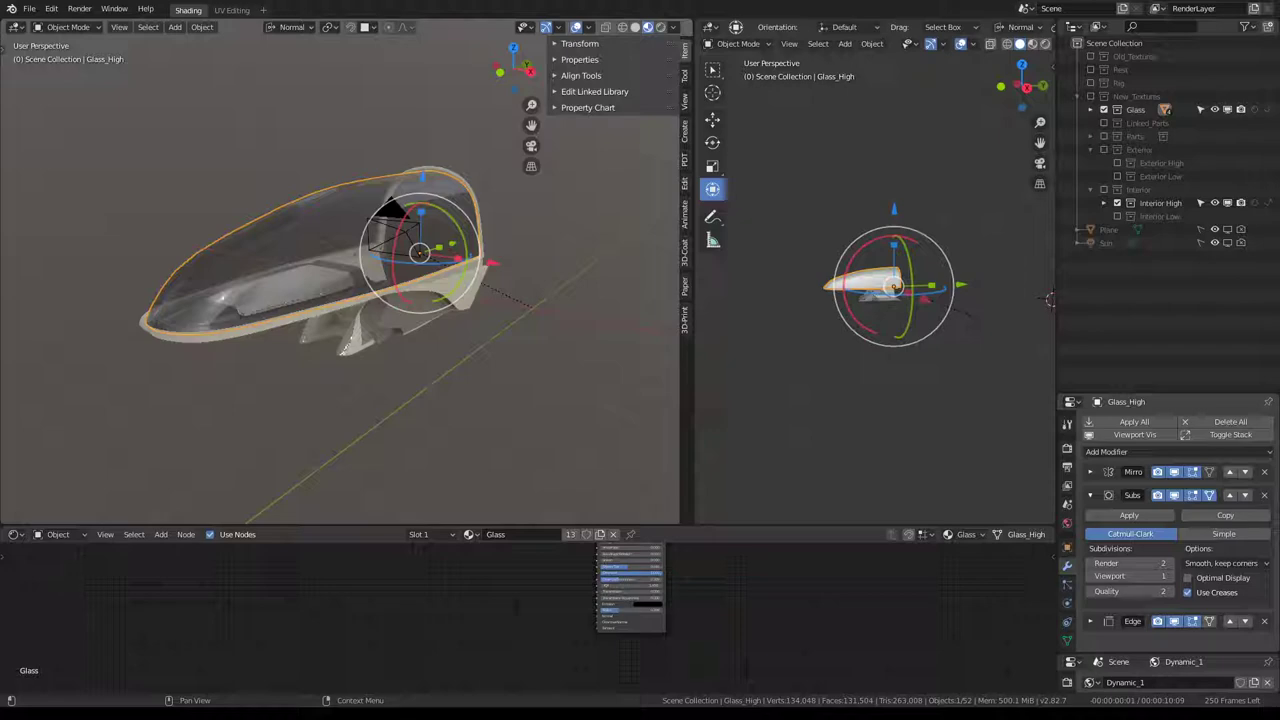
# Zoom in on the Glass_High canopy and isolate it in Local View.
pyautogui.moveTo(190, 188); pyautogui.dragTo(522, 204, button='middle')
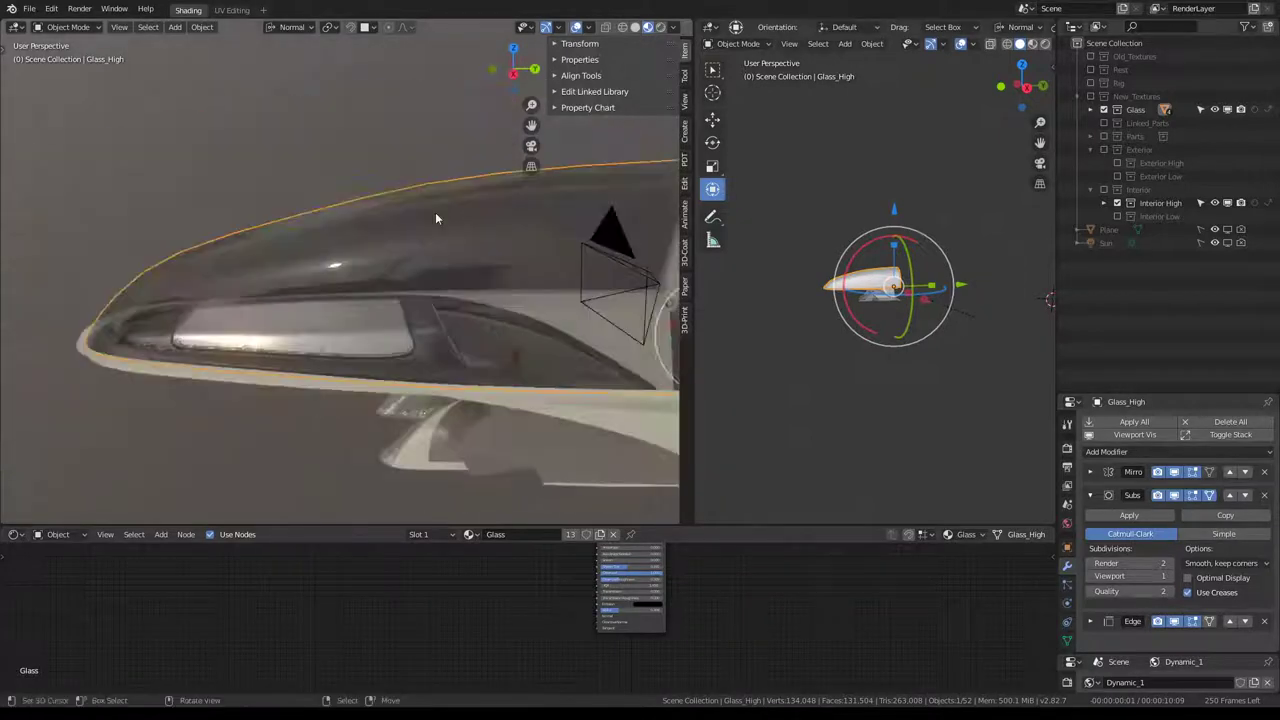
pyautogui.press('Tab')
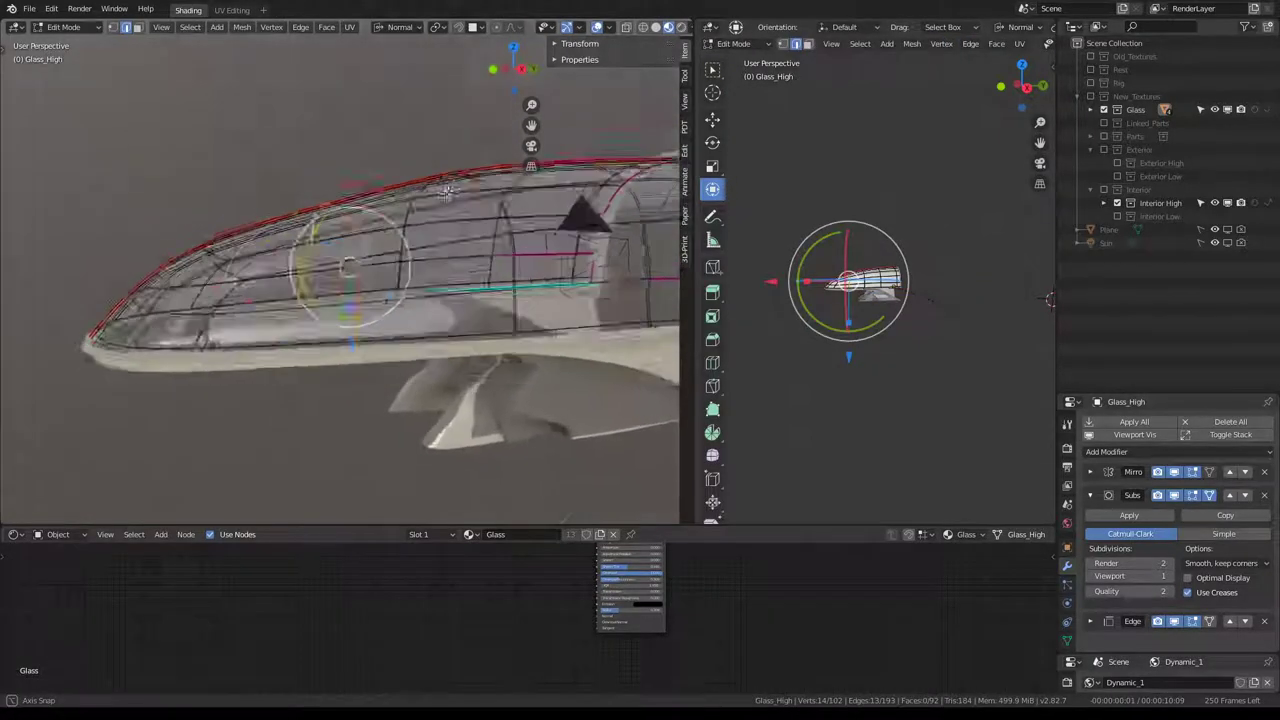
pyautogui.moveTo(522, 204)
pyautogui.mouseDown(button='middle')
pyautogui.moveTo(371, 203)
pyautogui.moveTo(380, 212)
pyautogui.mouseUp(button='middle')
pyautogui.press('Tab')
pyautogui.press('KP_Divide')
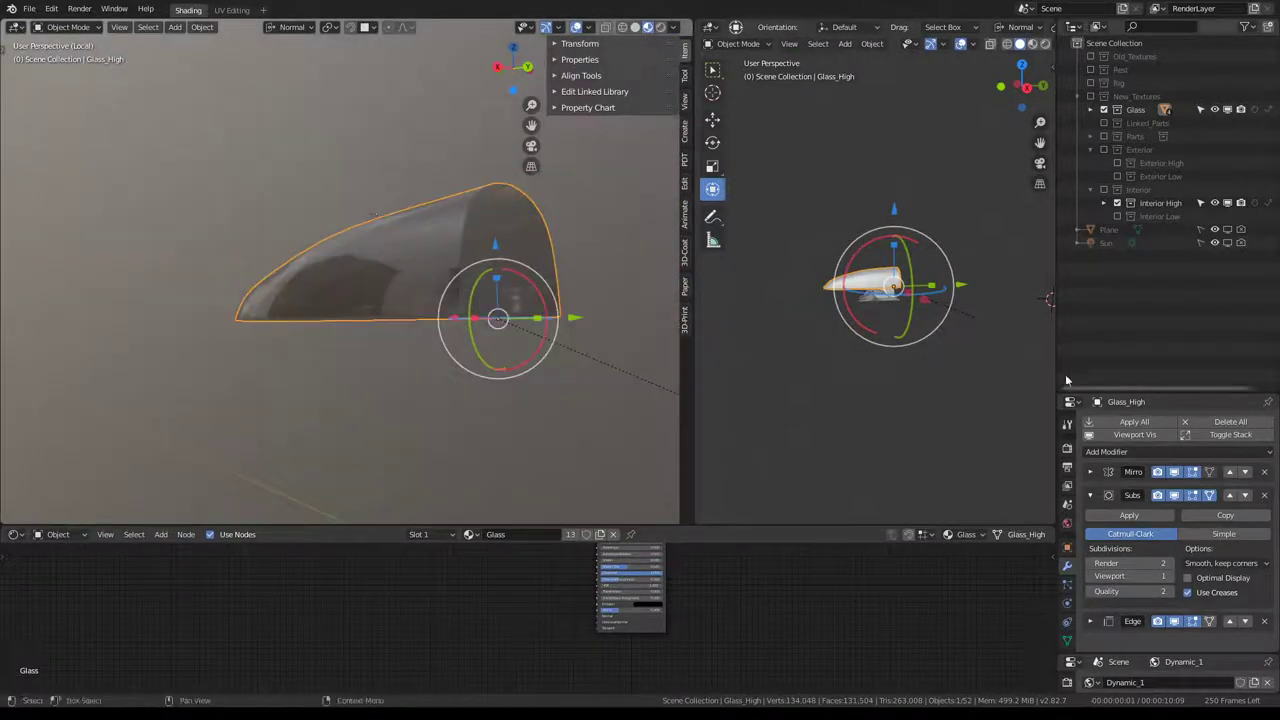
# Hide the Subdivision modifier in the viewport, maximize the 3D view and enter Edit Mode.
pyautogui.click(1175, 497)
pyautogui.click(1091, 495)
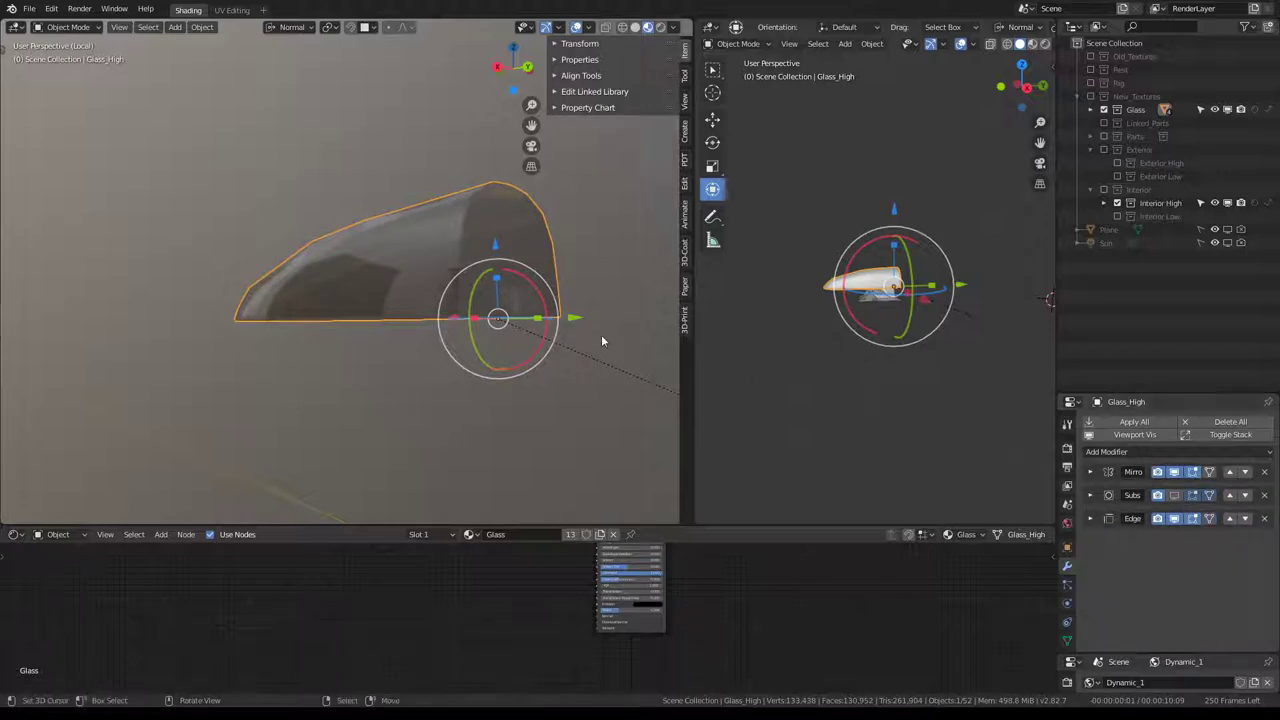
pyautogui.hotkey('ctrl', 'space')
pyautogui.scroll(3, 680, 380)
pyautogui.moveTo(680, 380); pyautogui.dragTo(632, 374, button='middle')
pyautogui.press('Tab')
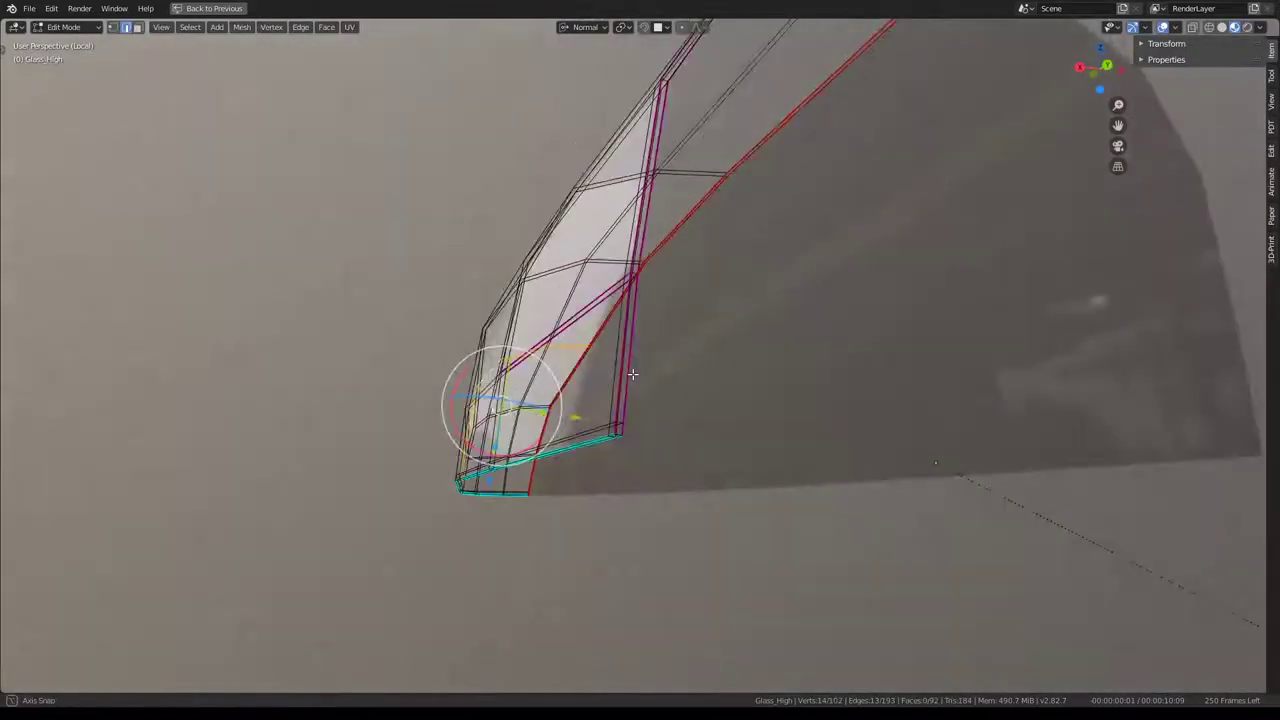
# In Solid shading with face select, delete the canopy's rim loop of faces.
pyautogui.click(1222, 28)
pyautogui.moveTo(600, 330)
pyautogui.mouseDown(button='middle')
pyautogui.moveTo(513, 343)
pyautogui.moveTo(557, 337)
pyautogui.moveTo(417, 380)
pyautogui.moveTo(98, 193)
pyautogui.mouseUp(button='middle')
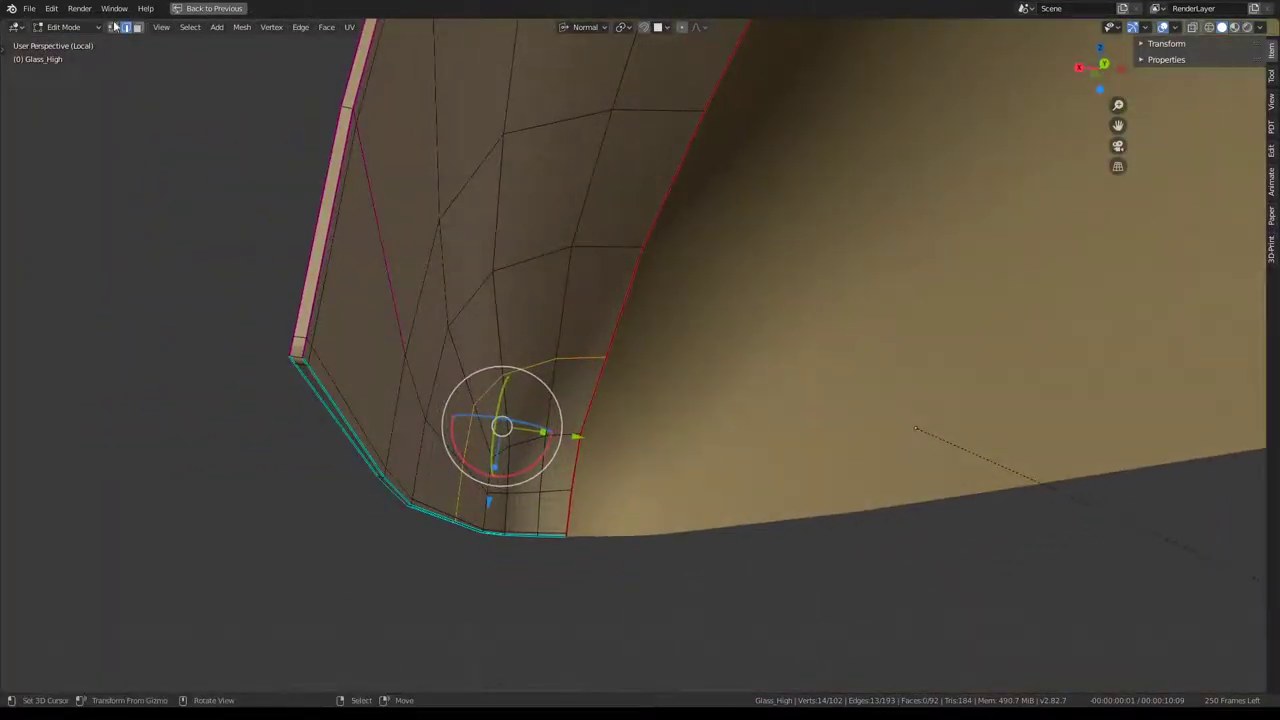
pyautogui.click(138, 27)
pyautogui.keyDown('alt'); pyautogui.click(338, 358); pyautogui.keyUp('alt')
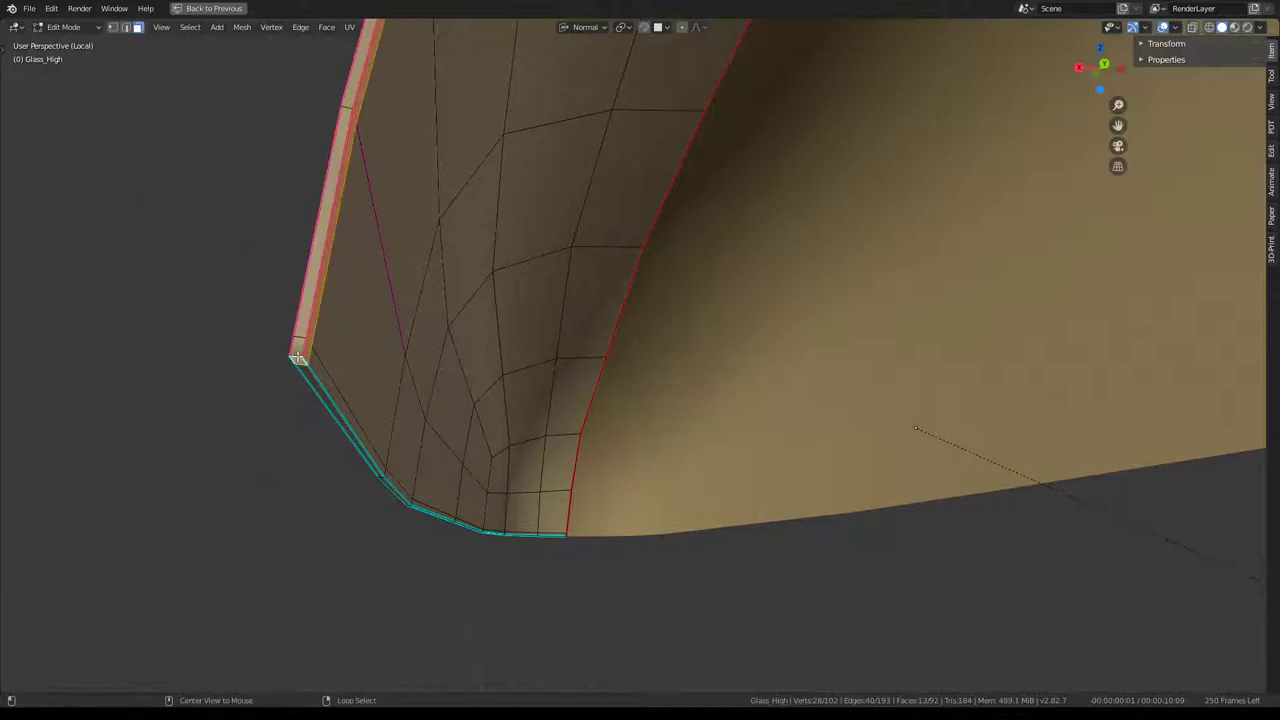
pyautogui.press('x')
pyautogui.click(497, 391)
# Delete the connected inner shell faces, view from the right, and restore the full layout.
pyautogui.moveTo(497, 391)
pyautogui.mouseDown(button='middle')
pyautogui.moveTo(357, 317)
pyautogui.moveTo(640, 330)
pyautogui.mouseUp(button='middle')
pyautogui.click(640, 330)
pyautogui.press('l')
pyautogui.press('x')
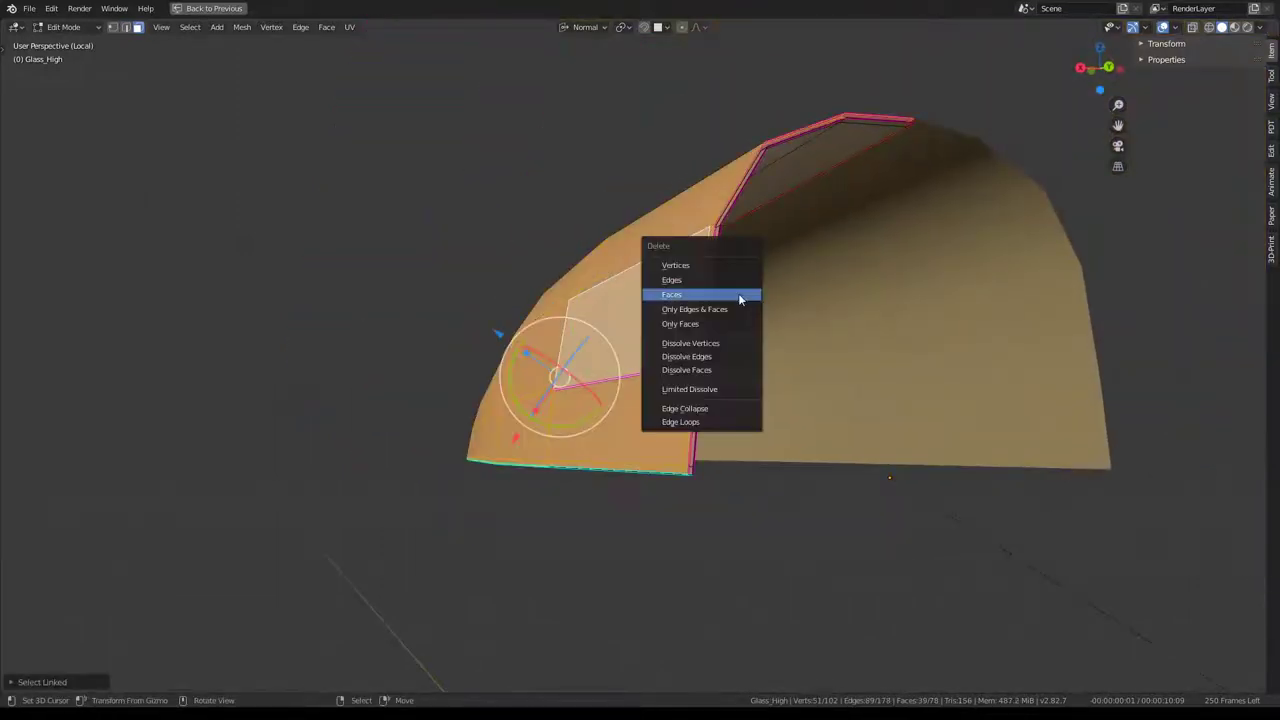
pyautogui.click(737, 291)
pyautogui.moveTo(737, 291)
pyautogui.mouseDown(button='middle')
pyautogui.moveTo(697, 283)
pyautogui.moveTo(689, 245)
pyautogui.moveTo(606, 271)
pyautogui.moveTo(591, 293)
pyautogui.mouseUp(button='middle')
pyautogui.press('KP_3')
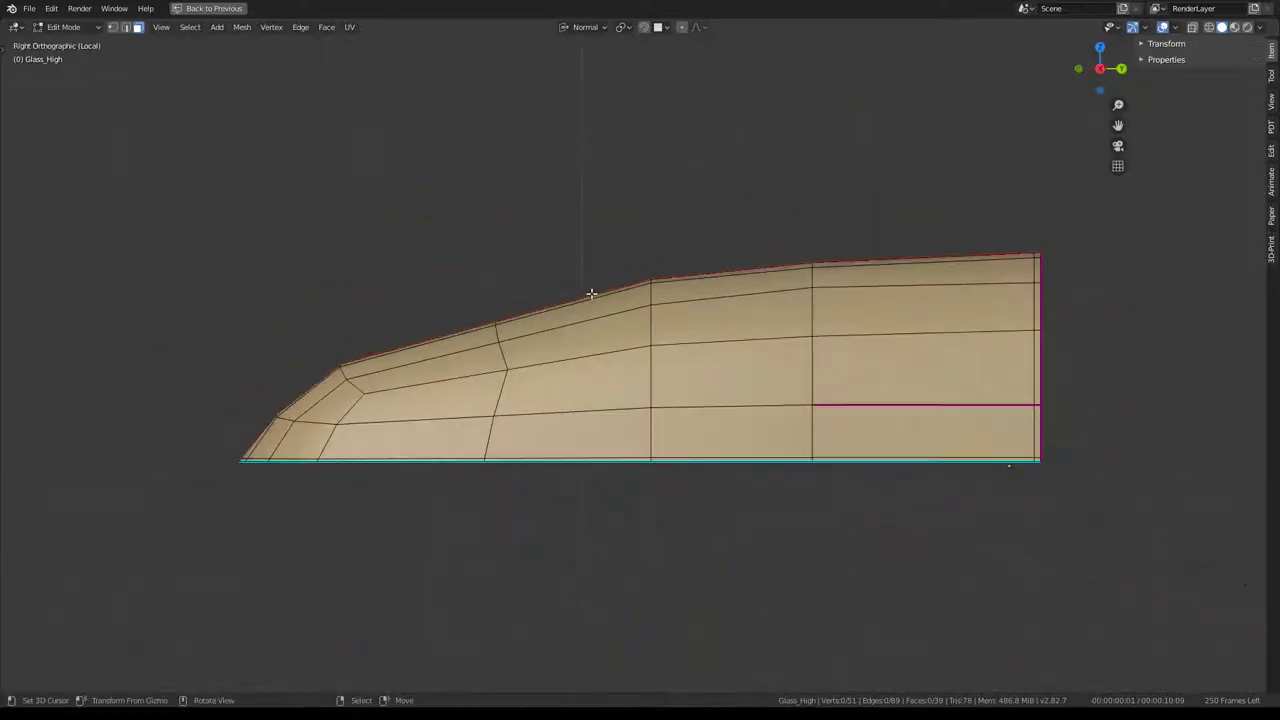
pyautogui.hotkey('ctrl', 'space')
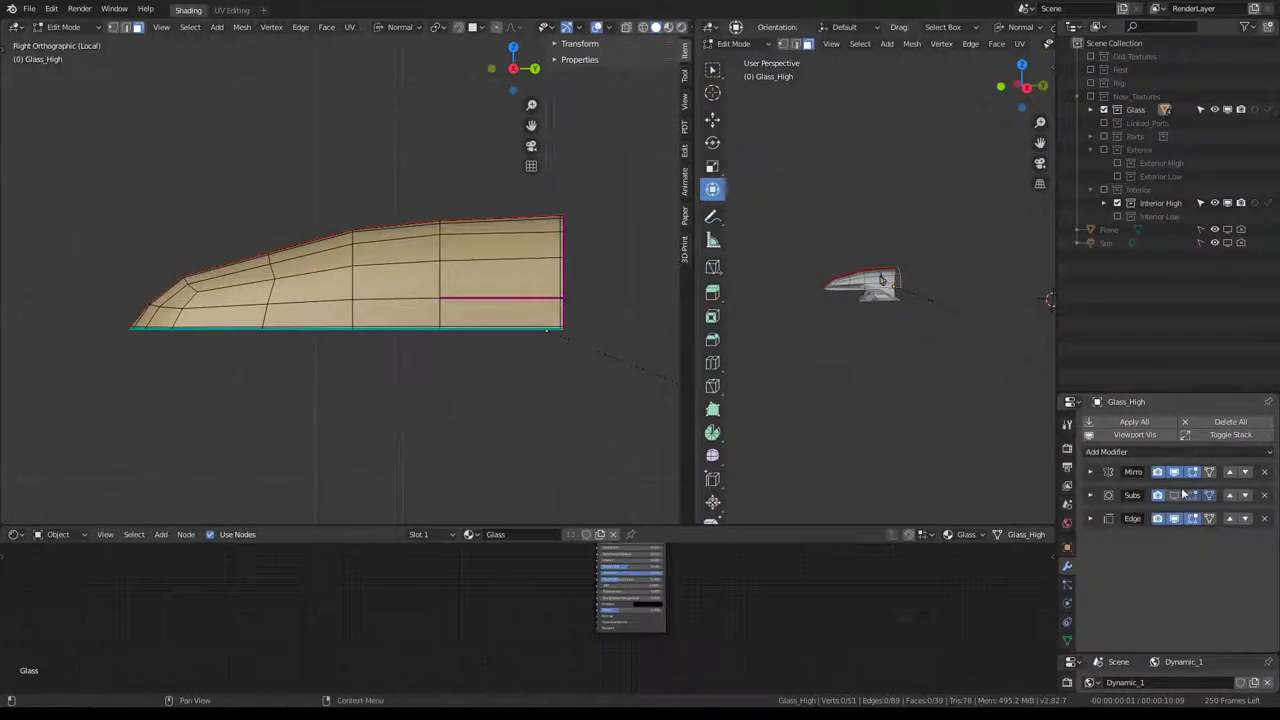
# Re-enable viewport subdivision, switch to Material Preview, and frame the canopy from the right side.
pyautogui.click(1176, 495)
pyautogui.scroll(2, 454, 293)
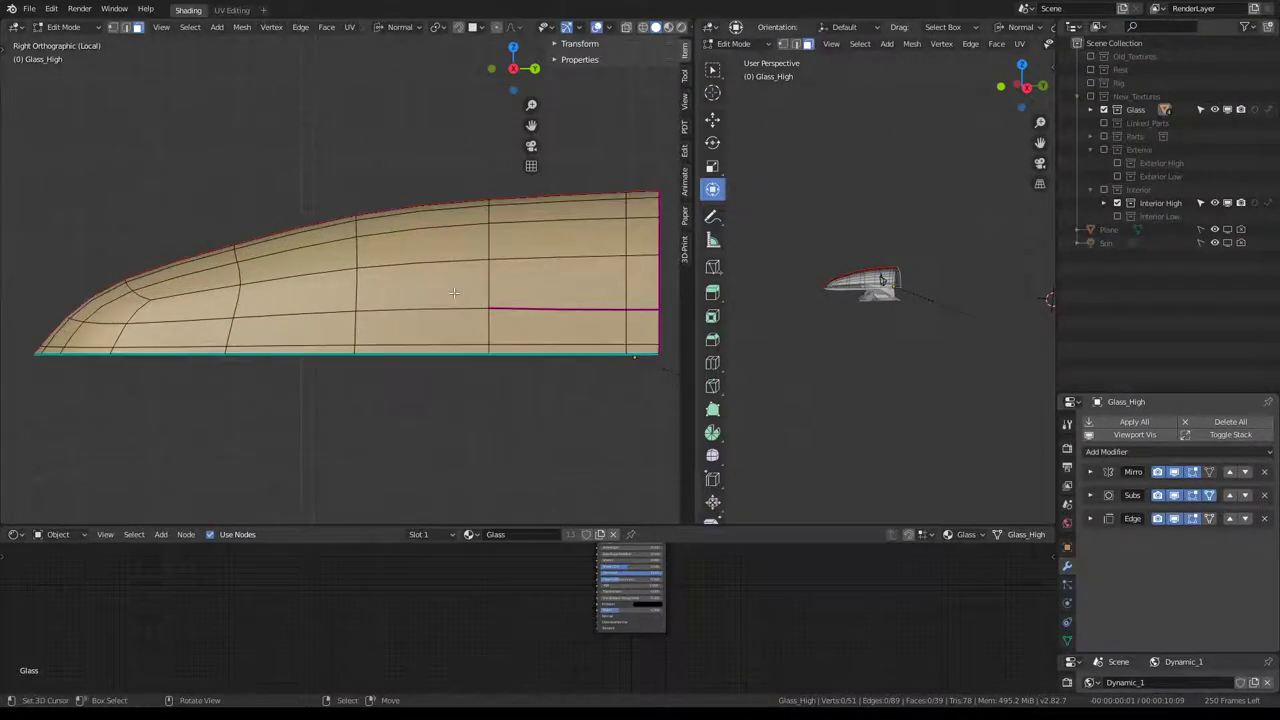
pyautogui.click(668, 30)
pyautogui.scroll(2, 486, 214)
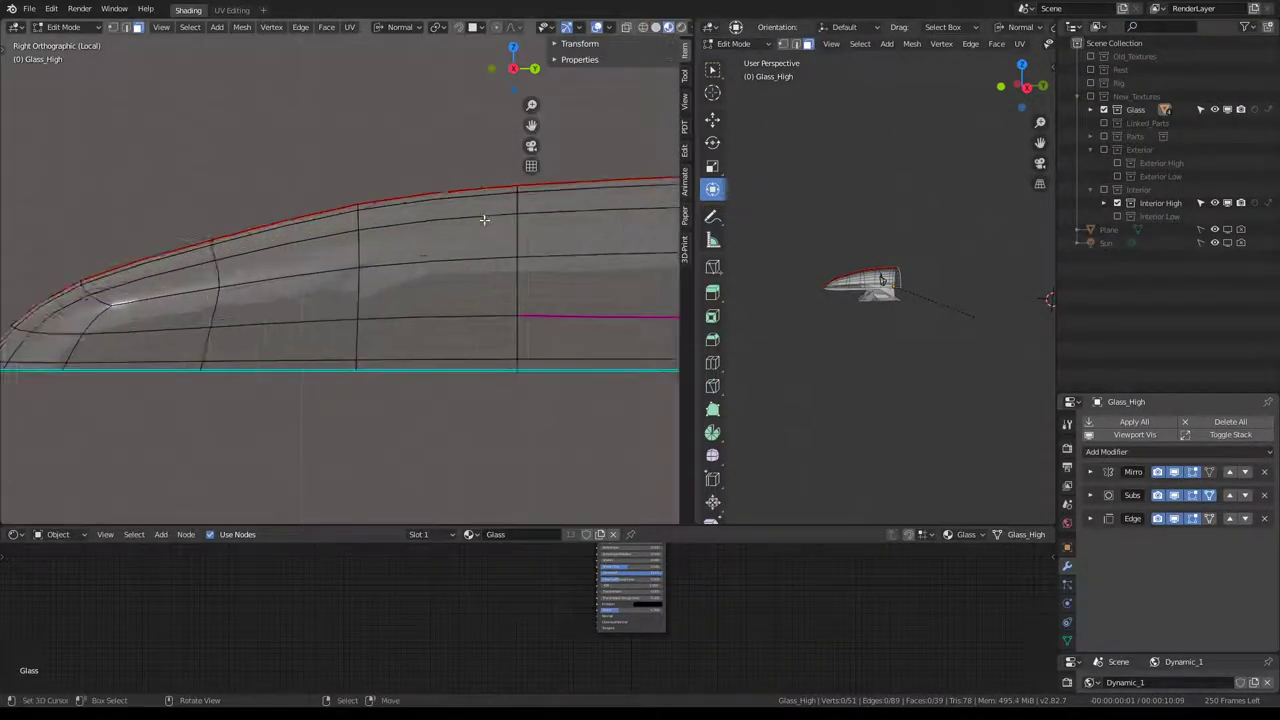
pyautogui.moveTo(486, 214)
pyautogui.mouseDown(button='middle')
pyautogui.moveTo(363, 207)
pyautogui.moveTo(526, 229)
pyautogui.moveTo(552, 211)
pyautogui.mouseUp(button='middle')
pyautogui.scroll(-2, 594, 209)
pyautogui.press('KP_3')
pyautogui.keyDown('shift'); pyautogui.moveTo(262, 210); pyautogui.dragTo(285, 217, button='middle'); pyautogui.keyUp('shift')
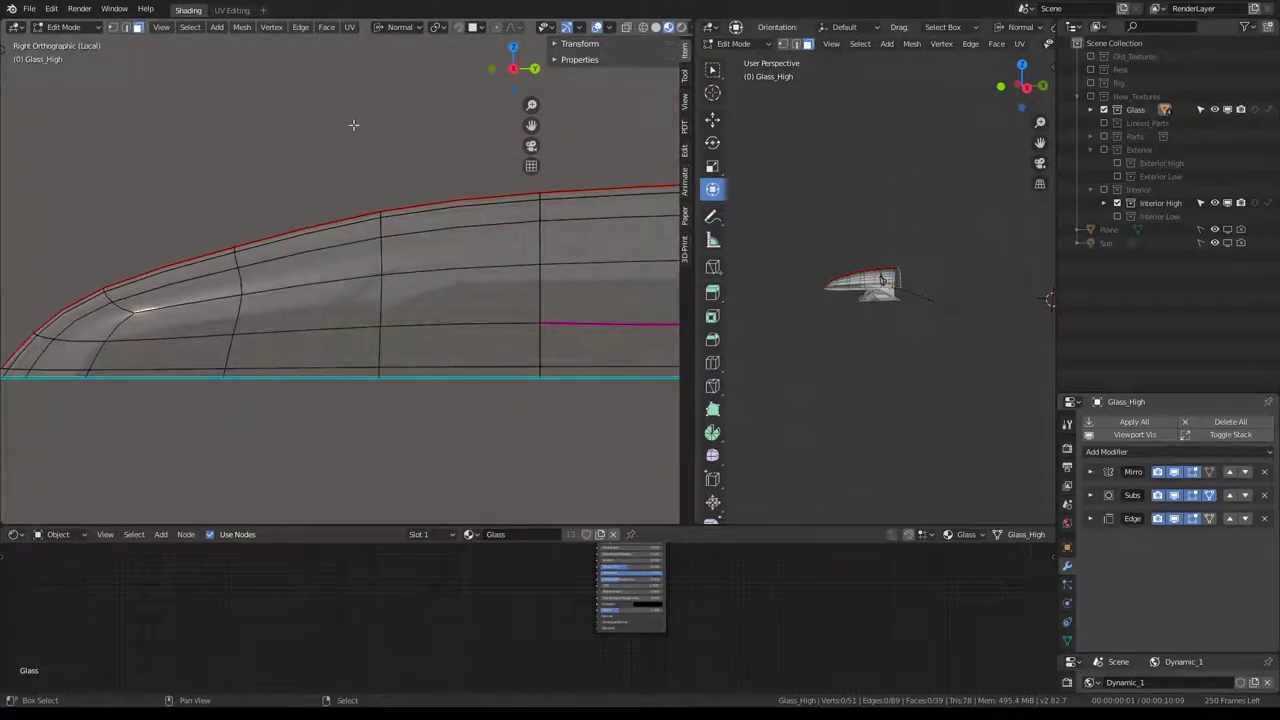
# In vertex mode, select the mid-canopy vertical edge loop, set the pivot point, and scale it.
pyautogui.click(113, 27)
pyautogui.keyDown('alt'); pyautogui.click(300, 290); pyautogui.keyUp('alt')
pyautogui.keyDown('alt'); pyautogui.click(384, 365); pyautogui.keyUp('alt')
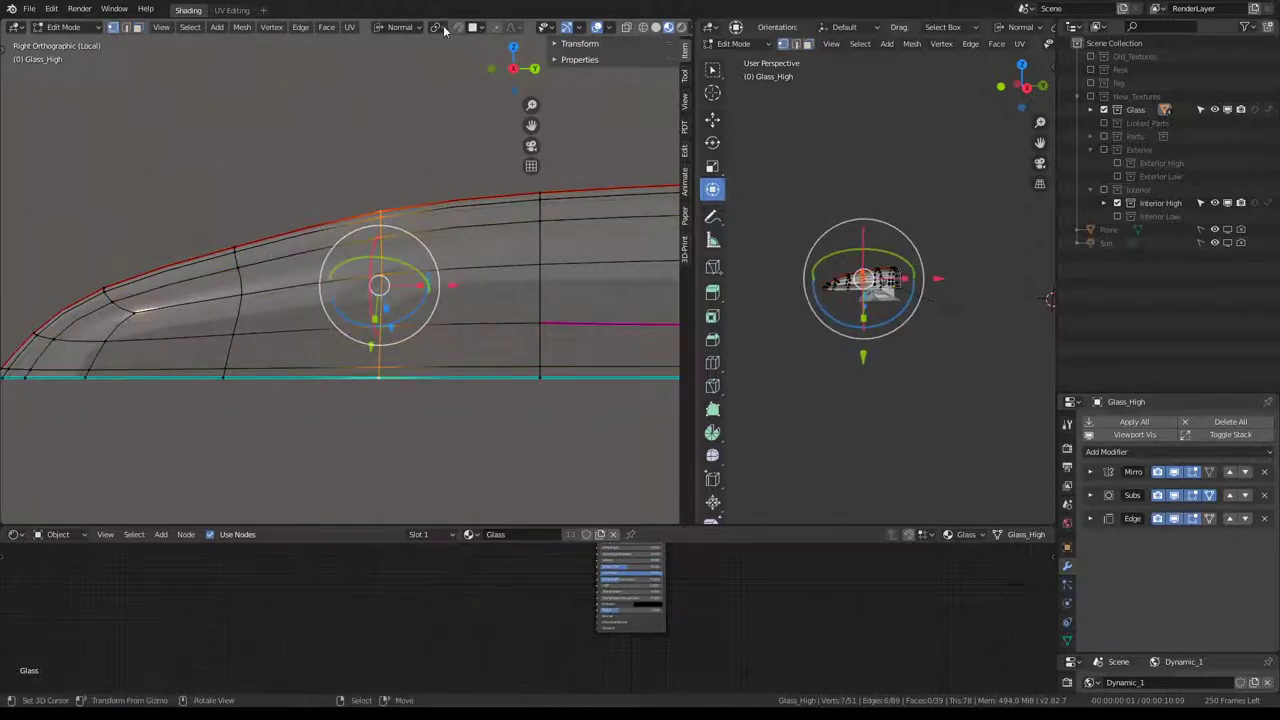
pyautogui.click(445, 28)
pyautogui.click(451, 102)
pyautogui.press('s')
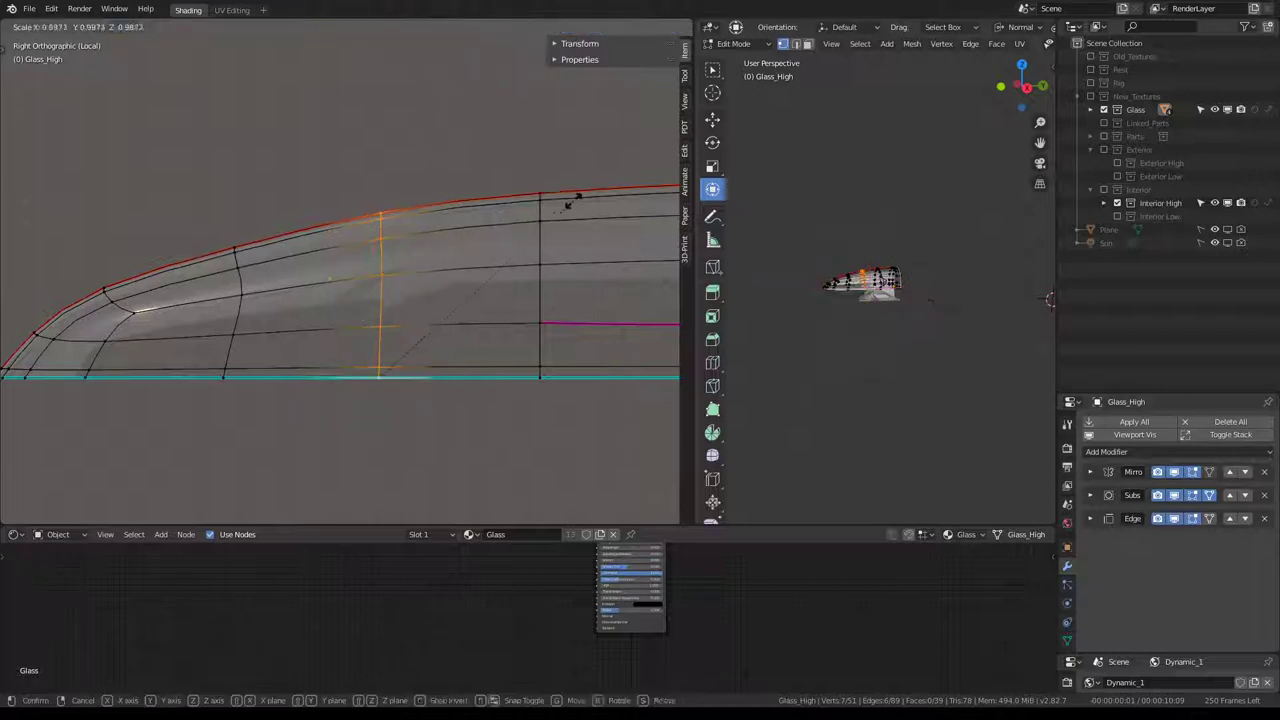
pyautogui.press('x')
pyautogui.press('x')
pyautogui.press('0')
pyautogui.press('BackSpace')
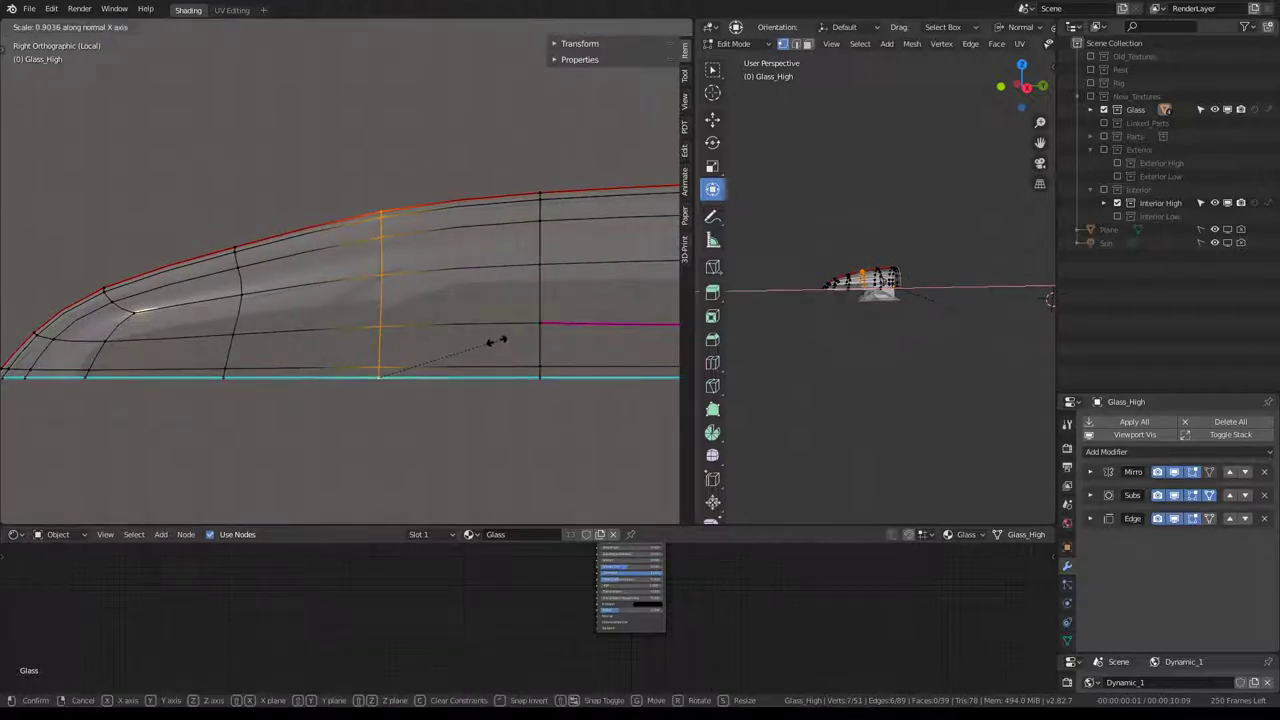
pyautogui.click(493, 346)
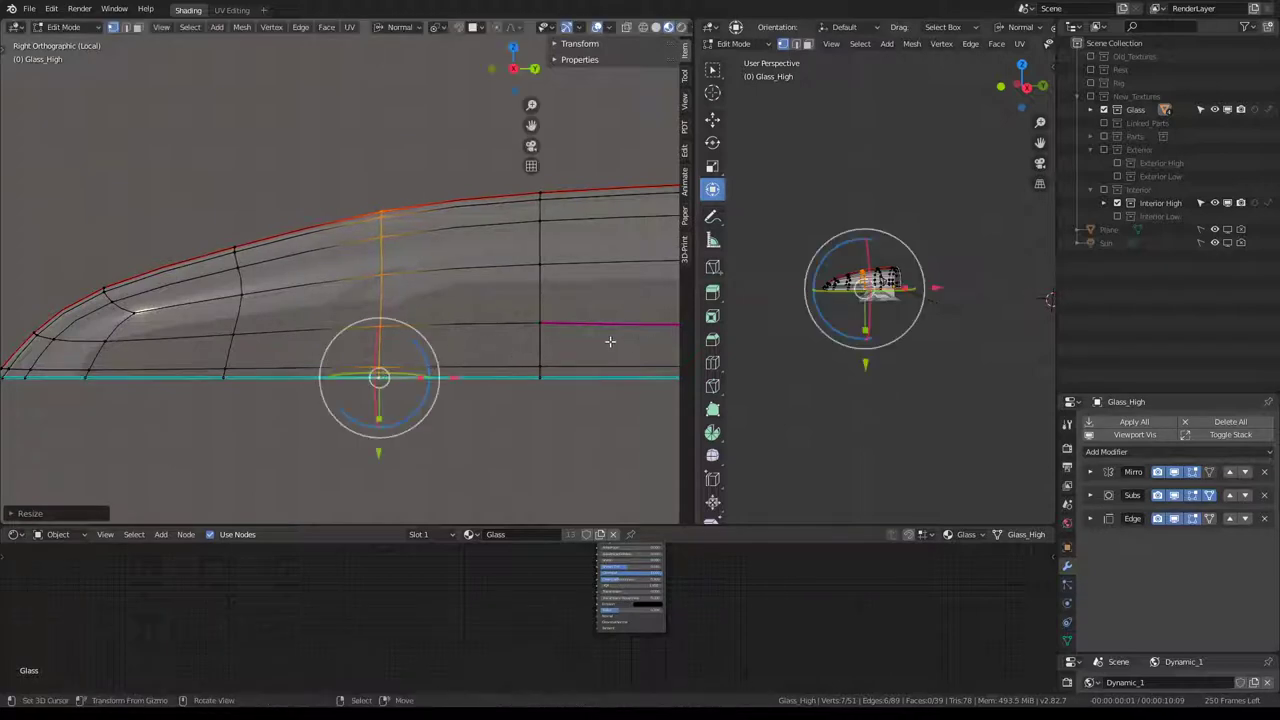
# Set Global orientation and scale the mid and front vertical edge loops along Y.
pyautogui.click(398, 27)
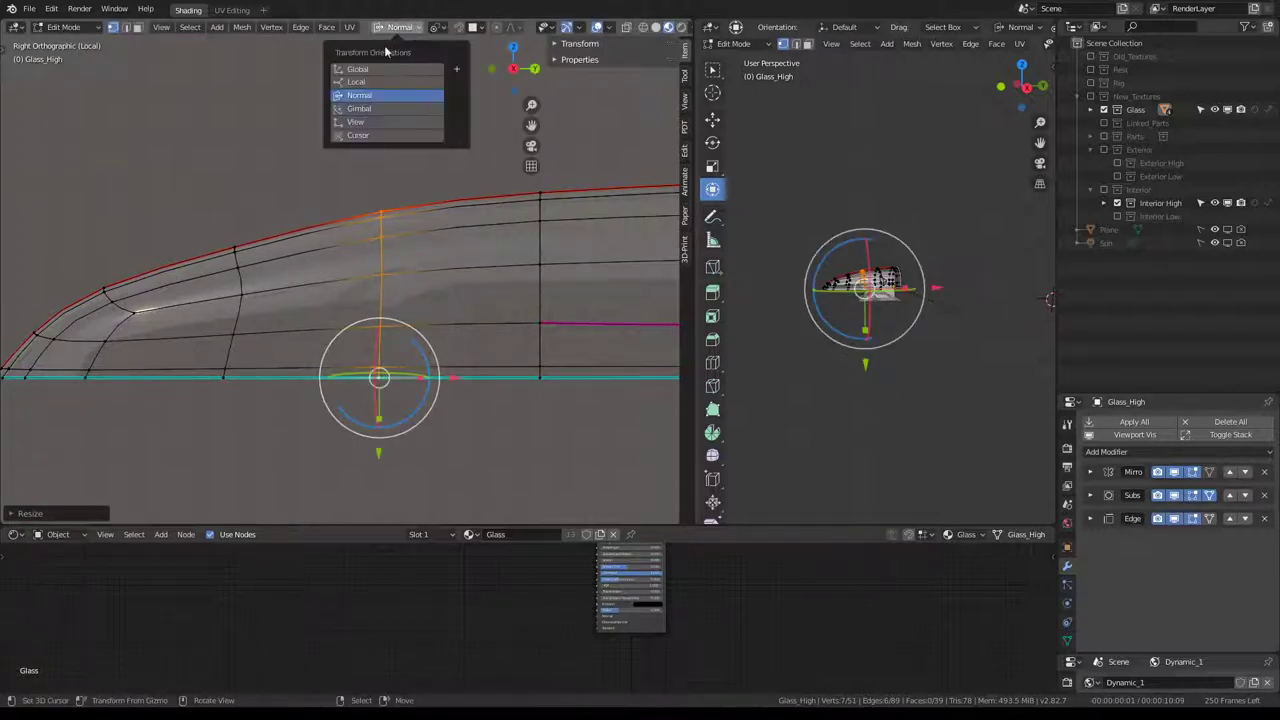
pyautogui.click(380, 68)
pyautogui.press('s')
pyautogui.press('y')
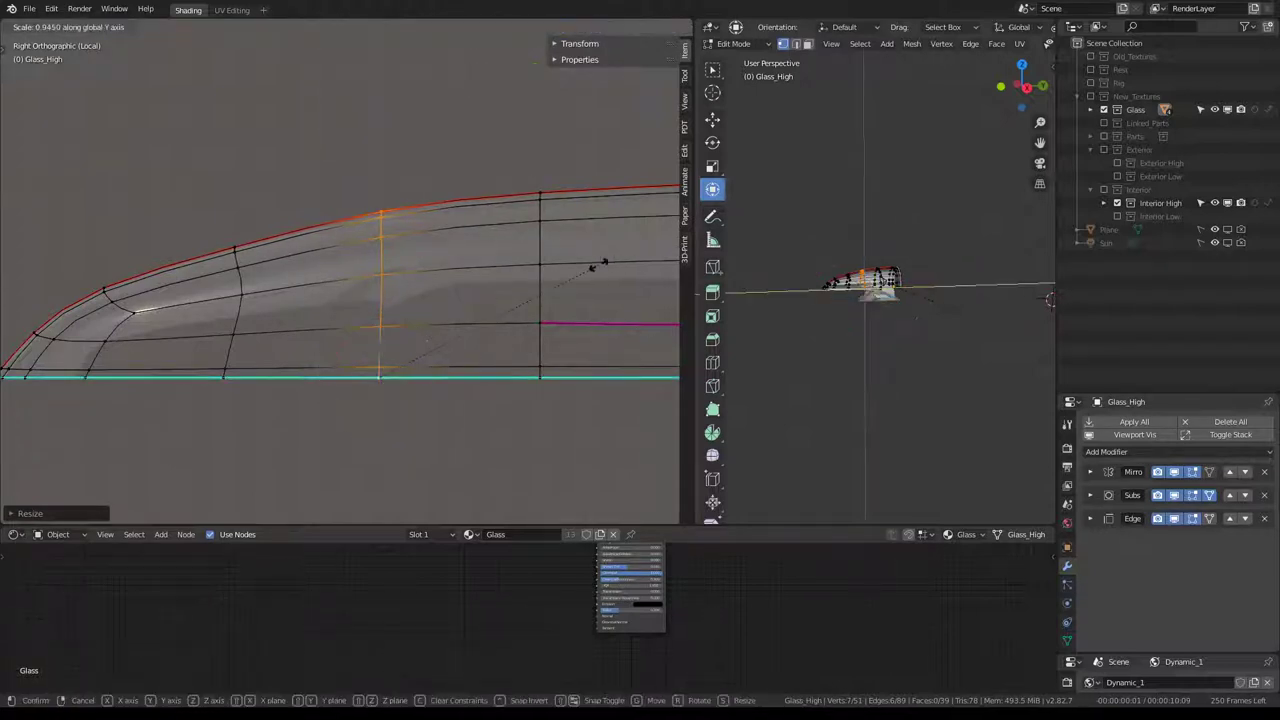
pyautogui.click(590, 263)
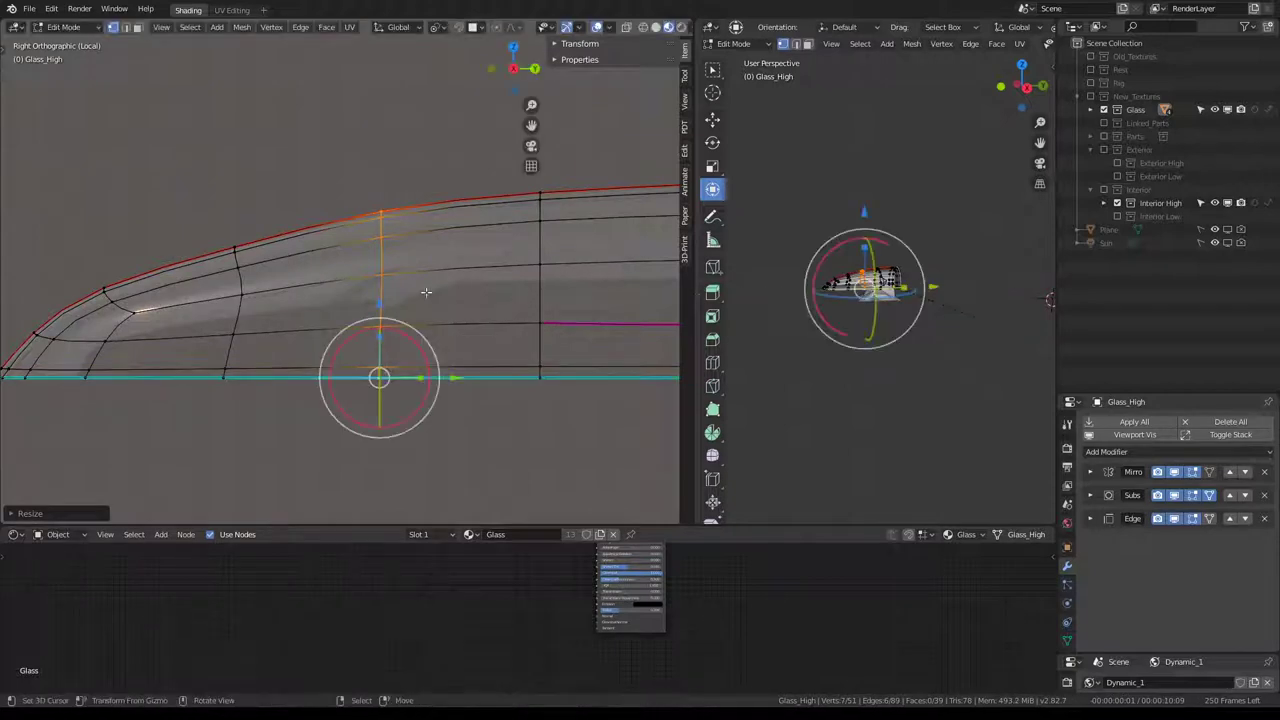
pyautogui.keyDown('alt'); pyautogui.click(249, 334); pyautogui.keyUp('alt')
pyautogui.press('s')
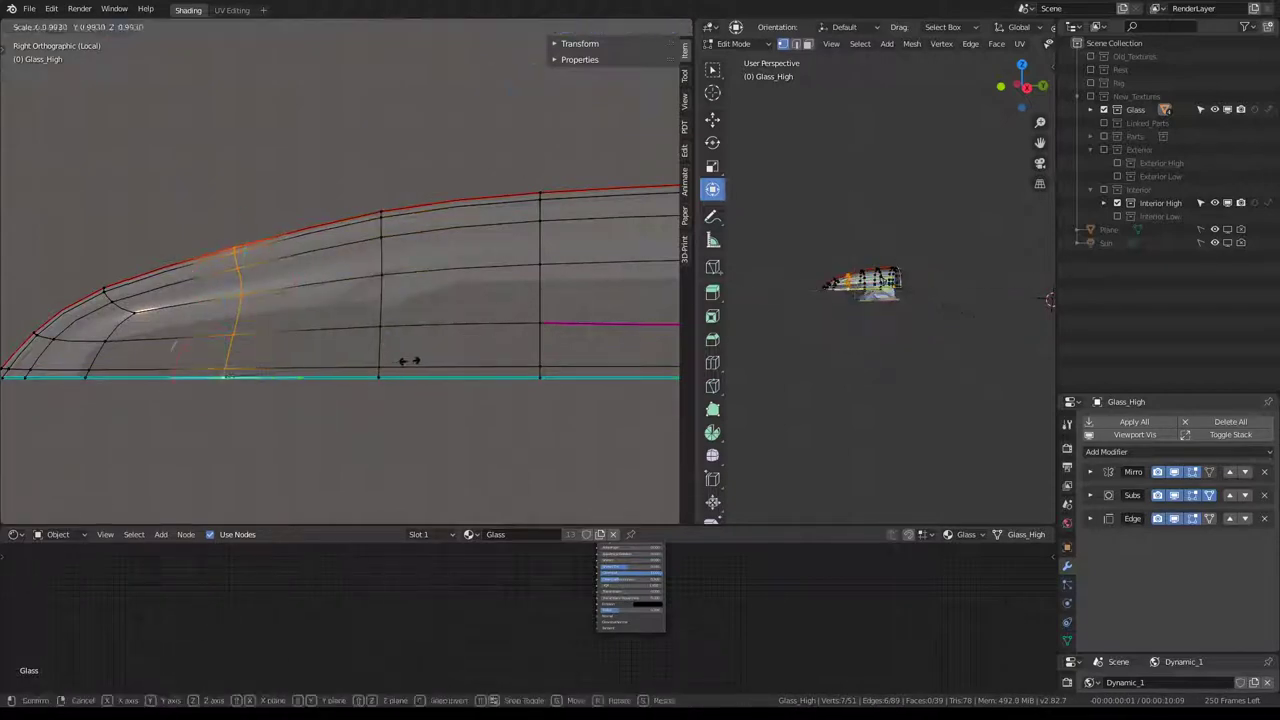
pyautogui.press('y')
pyautogui.click(396, 361)
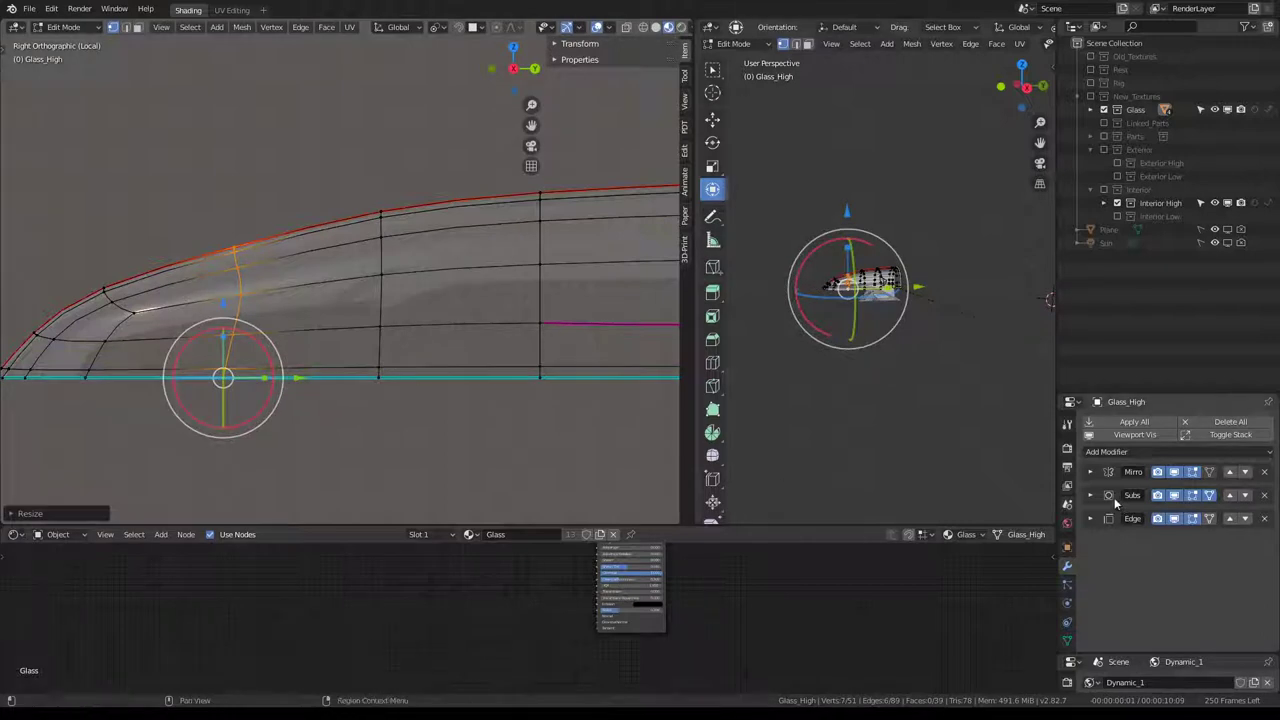
# Hide viewport subdivision, flatten one loop to zero Y scale, and scale the middle loop along Y.
pyautogui.click(1175, 496)
pyautogui.press('s')
pyautogui.press('y')
pyautogui.write('0')
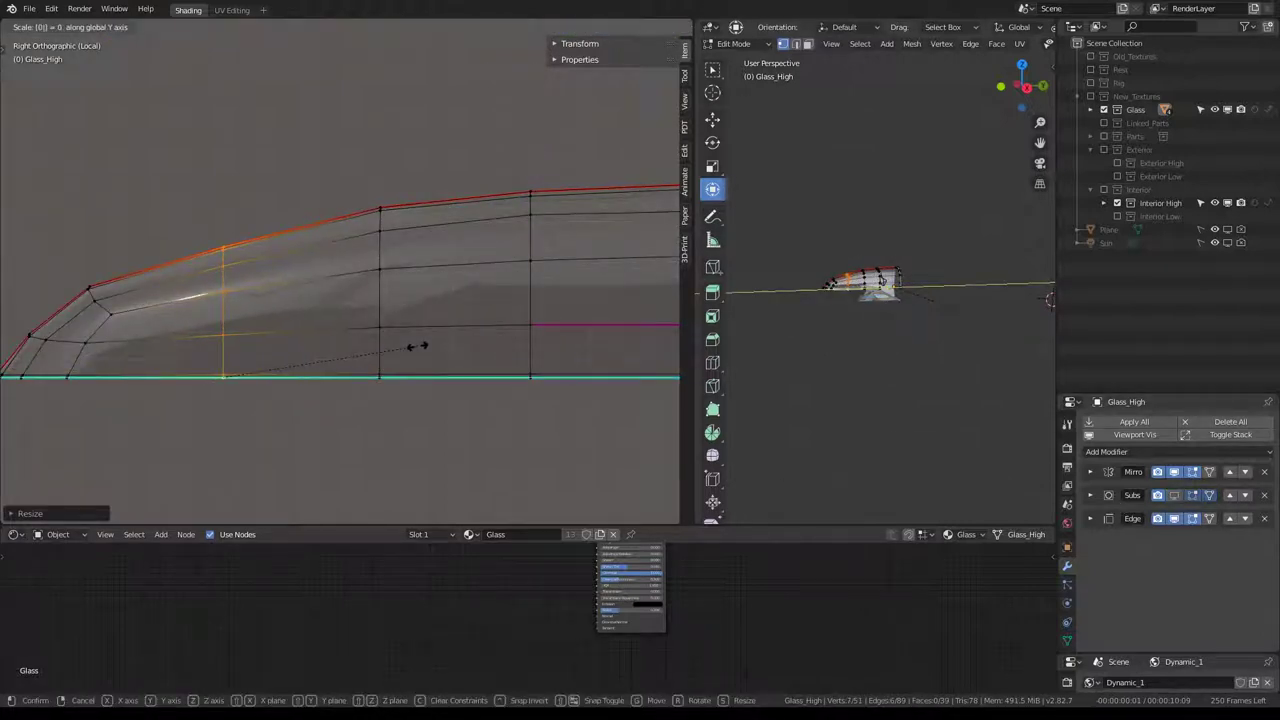
pyautogui.press('Return')
pyautogui.keyDown('alt'); pyautogui.click(369, 300); pyautogui.keyUp('alt')
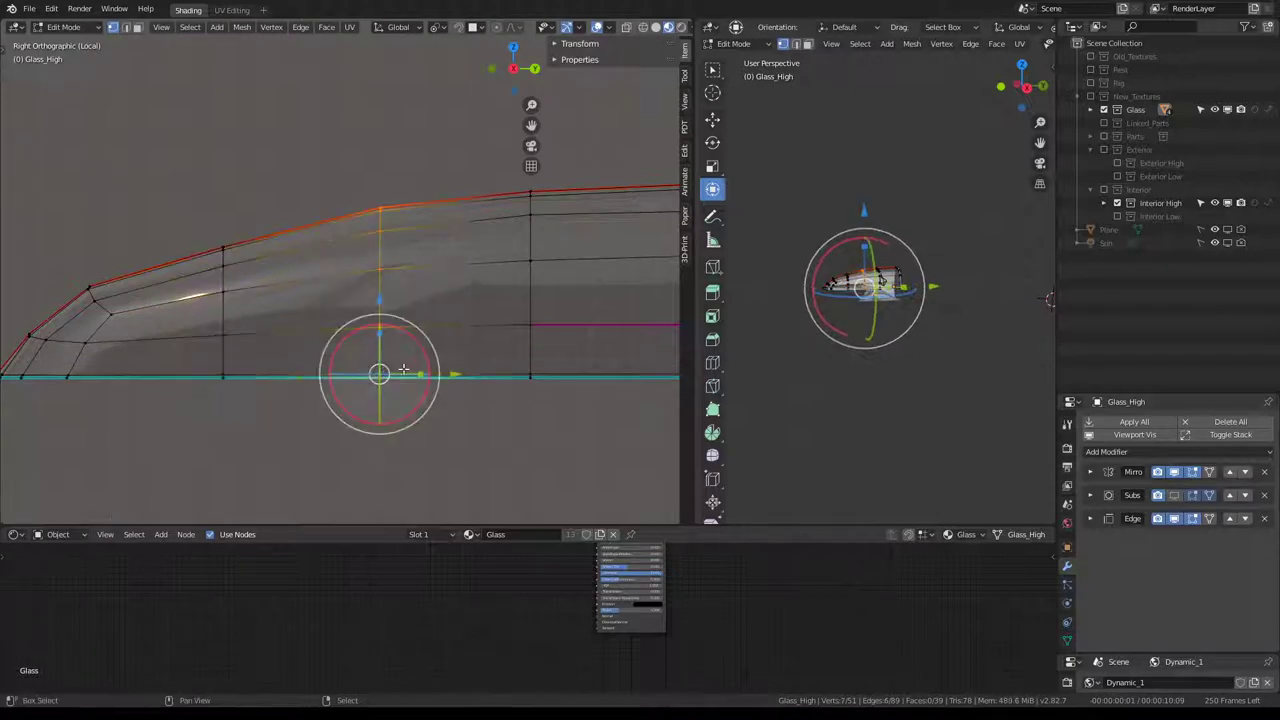
pyautogui.press('s')
pyautogui.press('y')
pyautogui.press('Return')
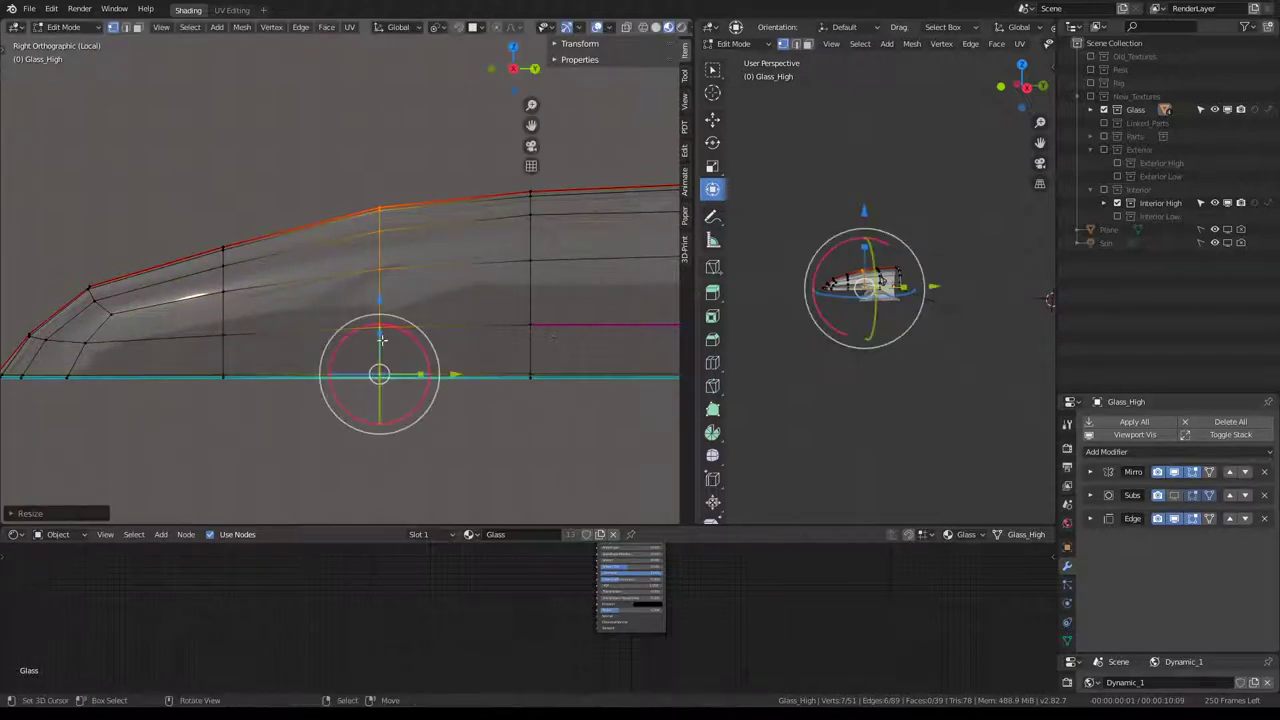
pyautogui.keyDown('shift'); pyautogui.moveTo(93, 293); pyautogui.dragTo(281, 262, button='middle'); pyautogui.keyUp('shift')
# Reposition a vertex on the canopy's top edge.
pyautogui.scroll(3, 282, 262)
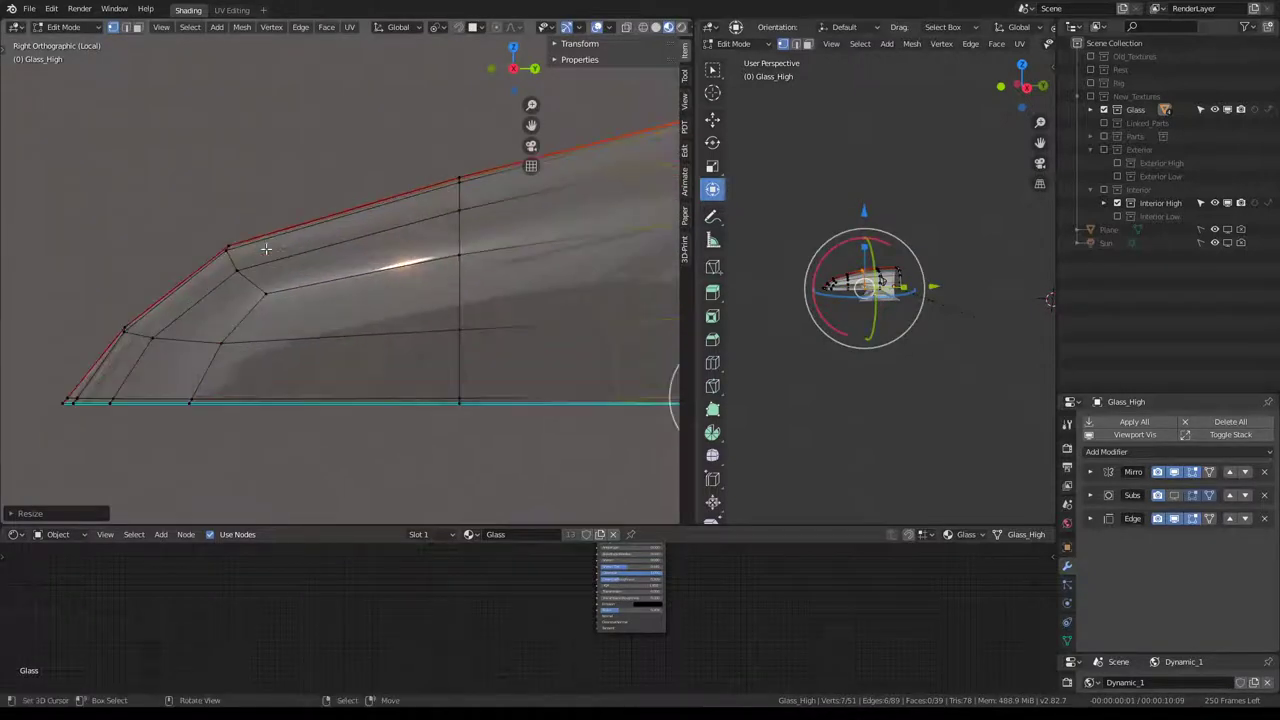
pyautogui.scroll(3, 282, 262)
pyautogui.click(323, 251)
pyautogui.press('g')
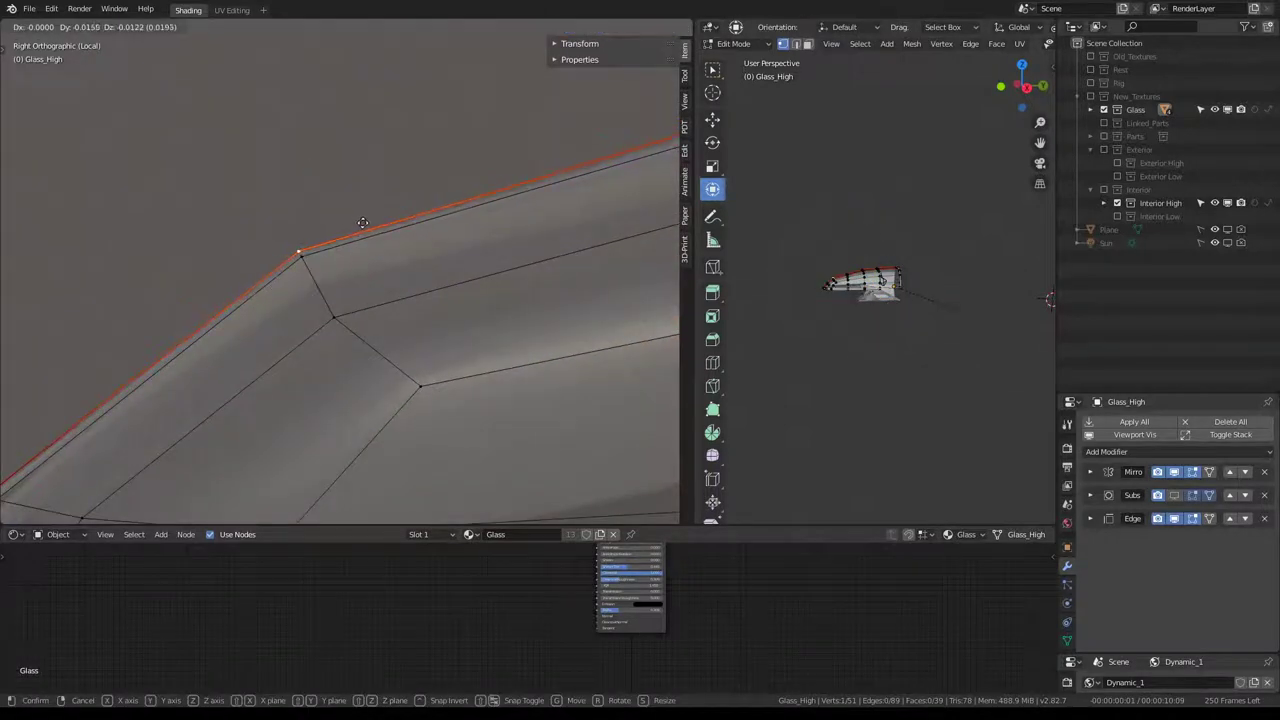
pyautogui.click(363, 222)
pyautogui.press('g')
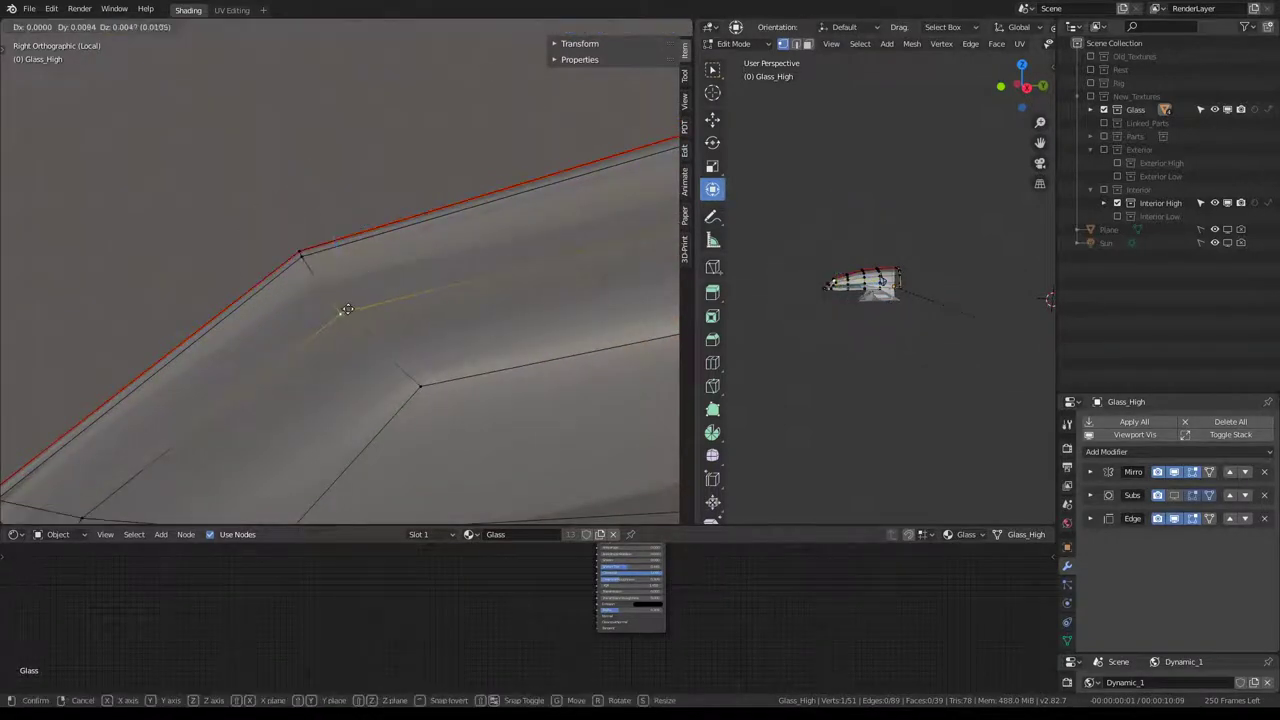
pyautogui.click(347, 307)
# Move further canopy edge vertices into new positions.
pyautogui.scroll(2, 457, 351)
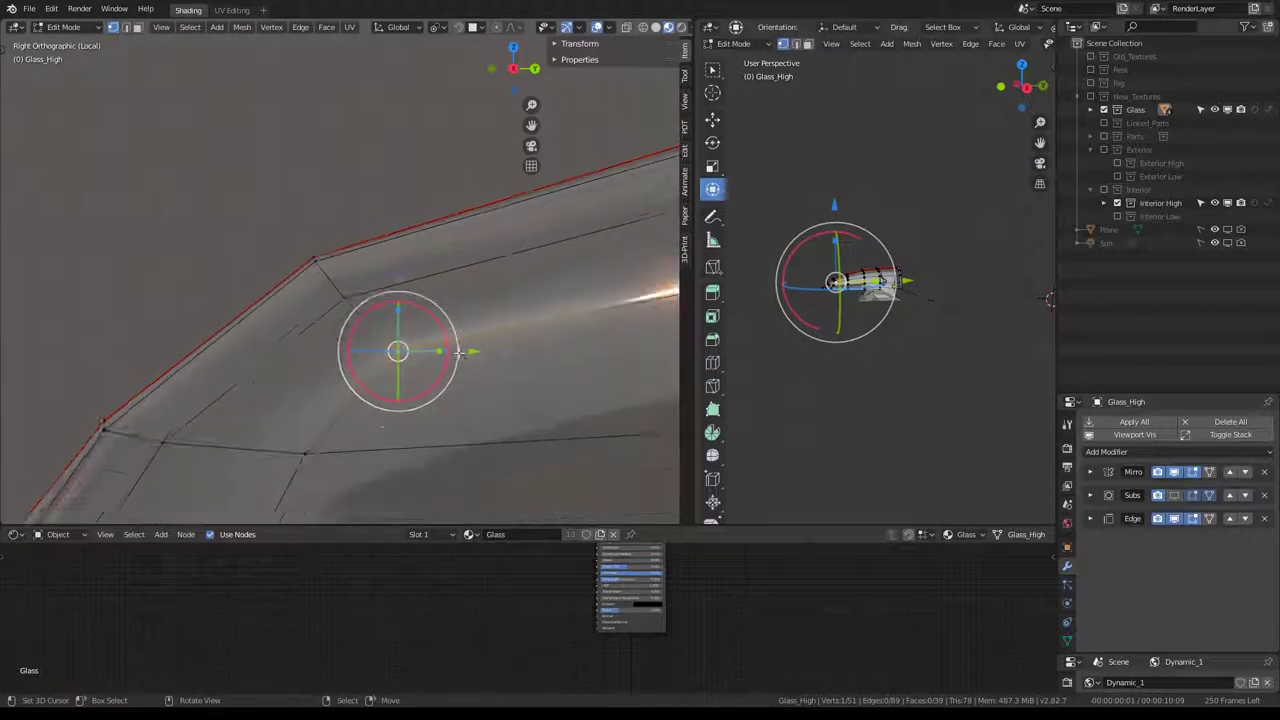
pyautogui.press('g')
pyautogui.click(450, 357)
pyautogui.scroll(-2, 308, 293)
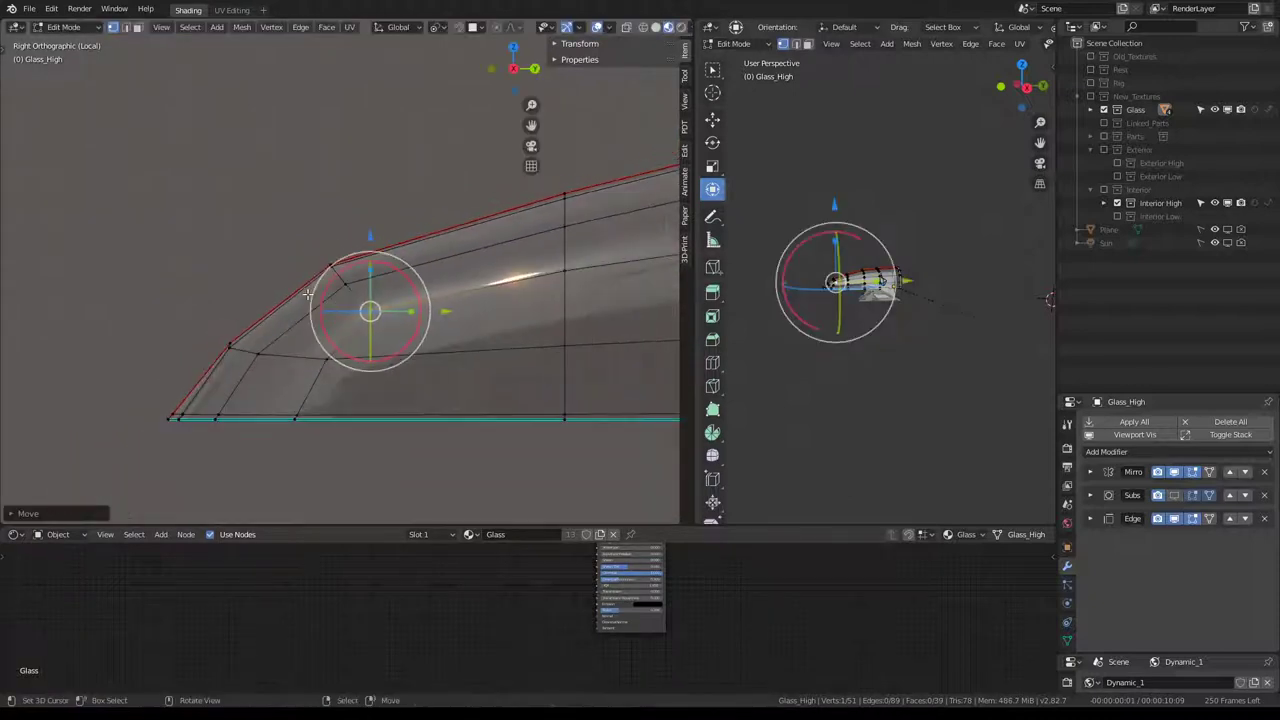
pyautogui.scroll(2, 268, 325)
pyautogui.scroll(2, 300, 270)
pyautogui.scroll(1, 305, 251)
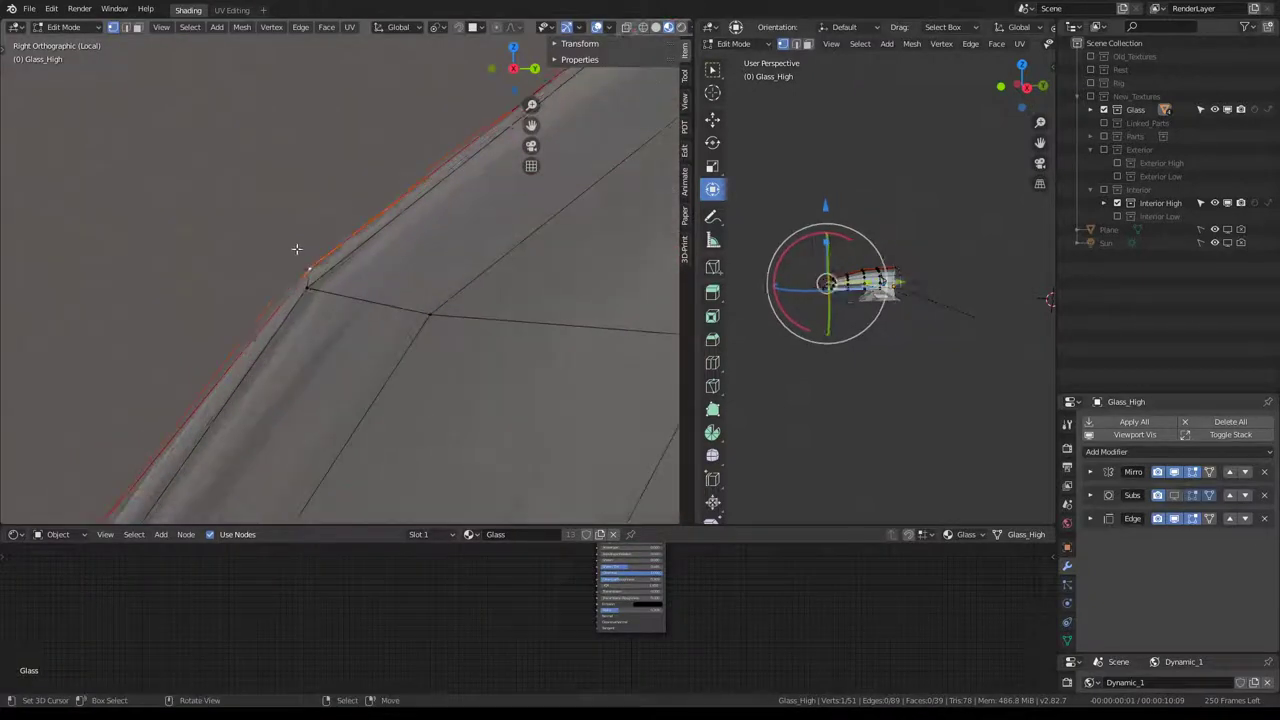
pyautogui.press('g')
pyautogui.click(280, 260)
pyautogui.scroll(-2, 280, 260)
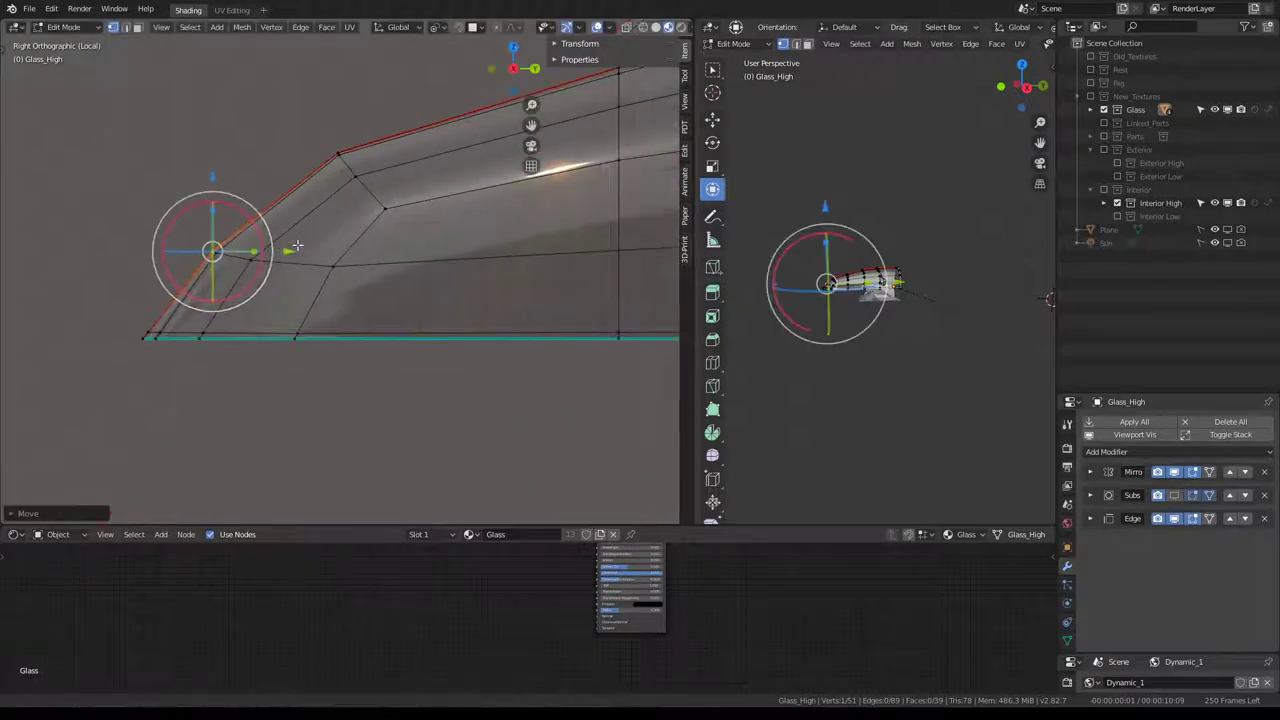
pyautogui.moveTo(270, 250)
pyautogui.keyDown('shift'); pyautogui.mouseDown(button='middle')
pyautogui.moveTo(75, 310)
pyautogui.moveTo(312, 192)
pyautogui.mouseUp(button='middle'); pyautogui.keyUp('shift')
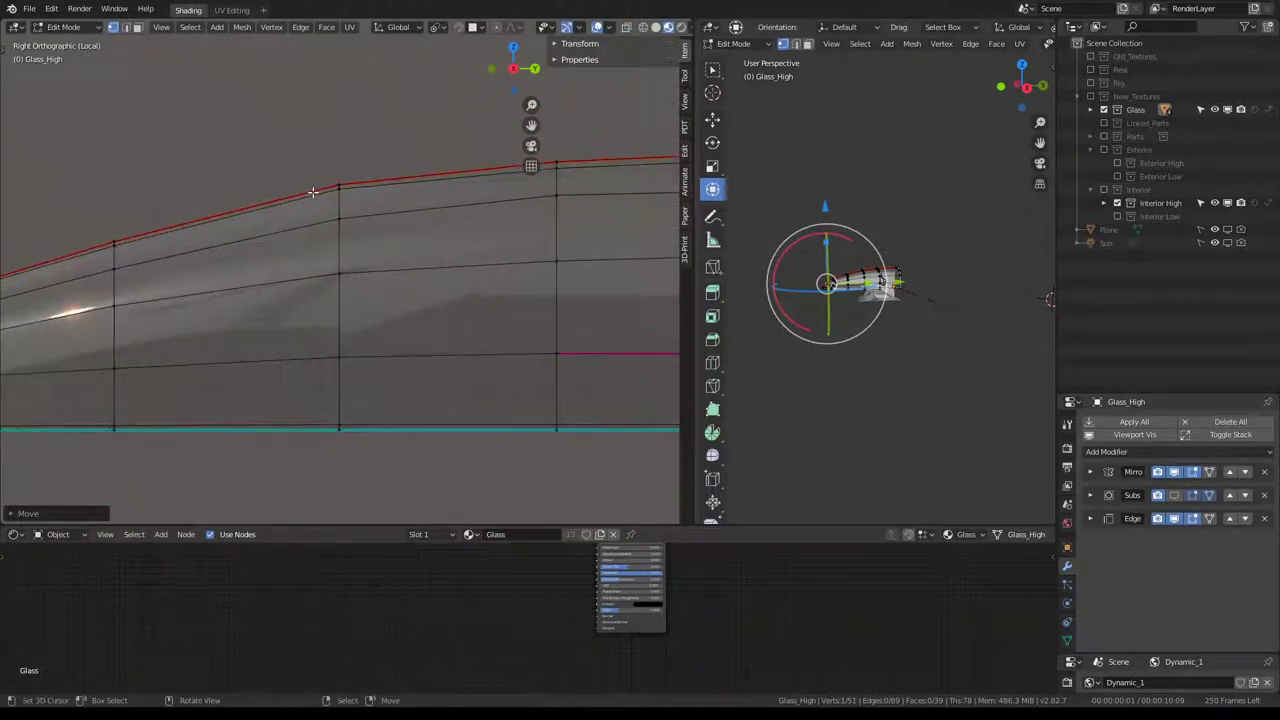
# Flatten a vertical edge loop straight with zero scale along Y.
pyautogui.keyDown('alt'); pyautogui.click(350, 220); pyautogui.keyUp('alt')
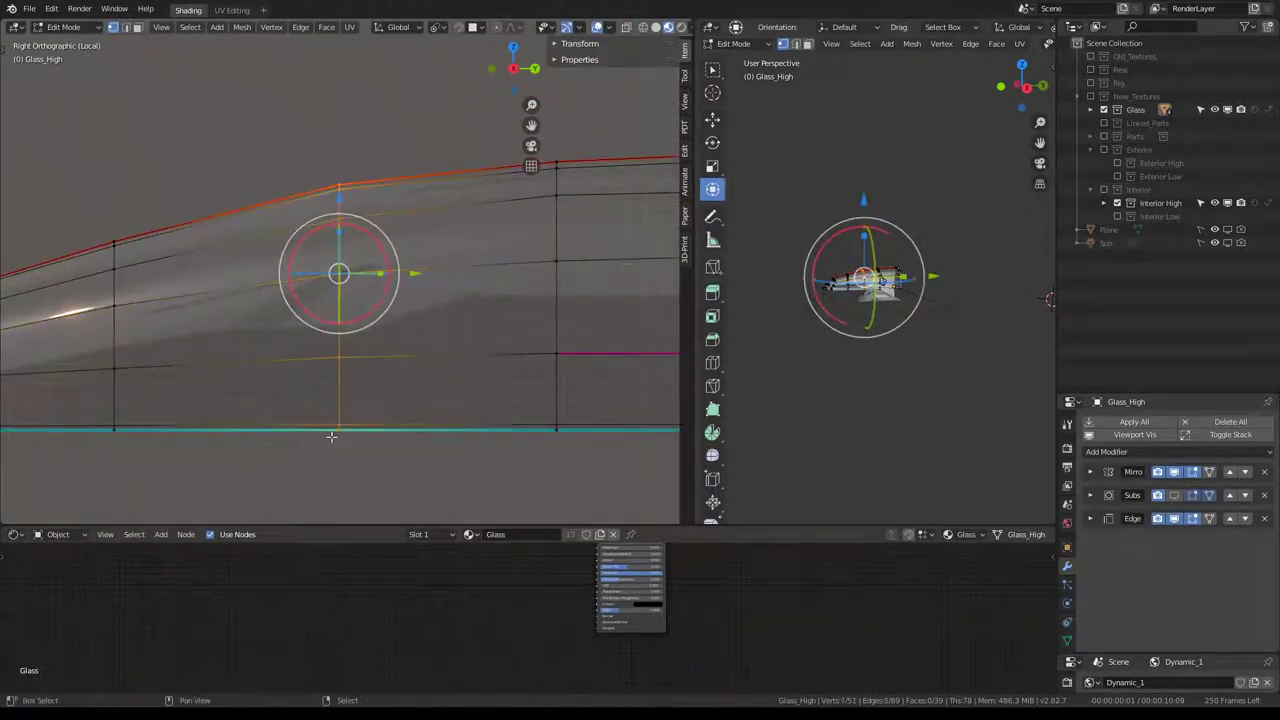
pyautogui.keyDown('alt'); pyautogui.keyDown('shift'); pyautogui.click(399, 426); pyautogui.keyUp('shift'); pyautogui.keyUp('alt')
pyautogui.press('s')
pyautogui.press('y')
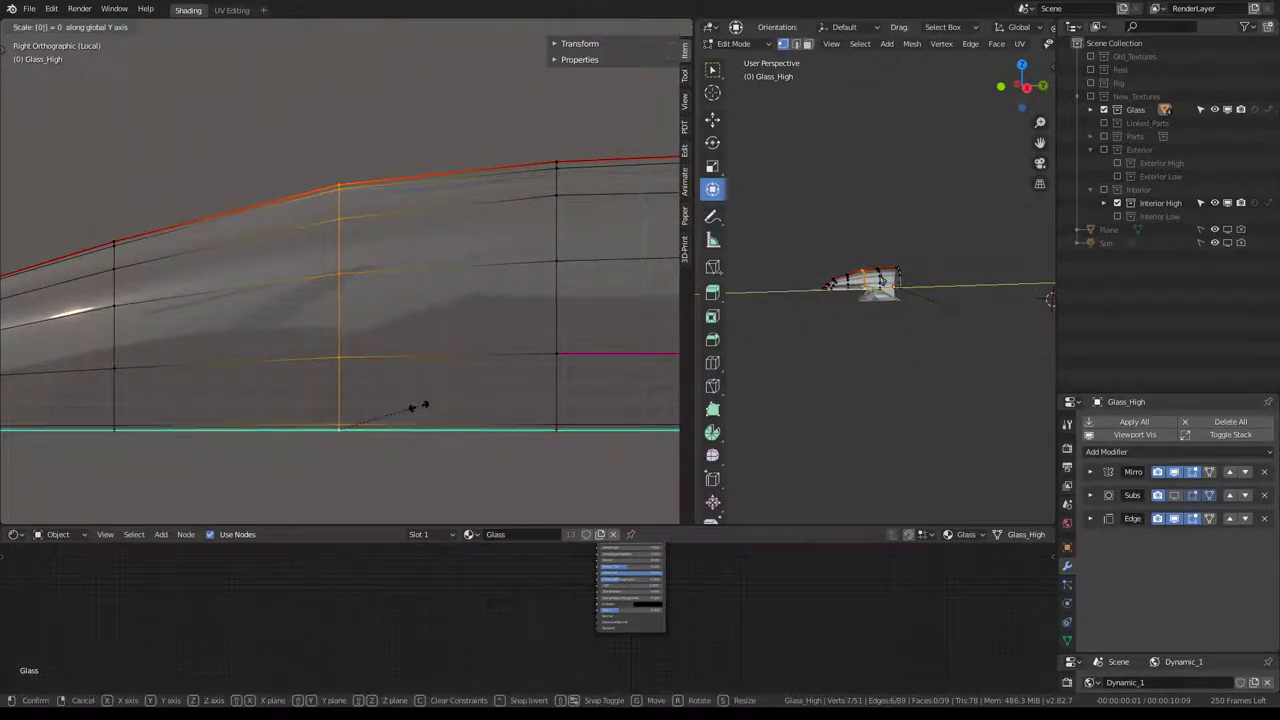
pyautogui.press('Return')
pyautogui.scroll(-6, 560, 283)
pyautogui.scroll(3, 550, 265)
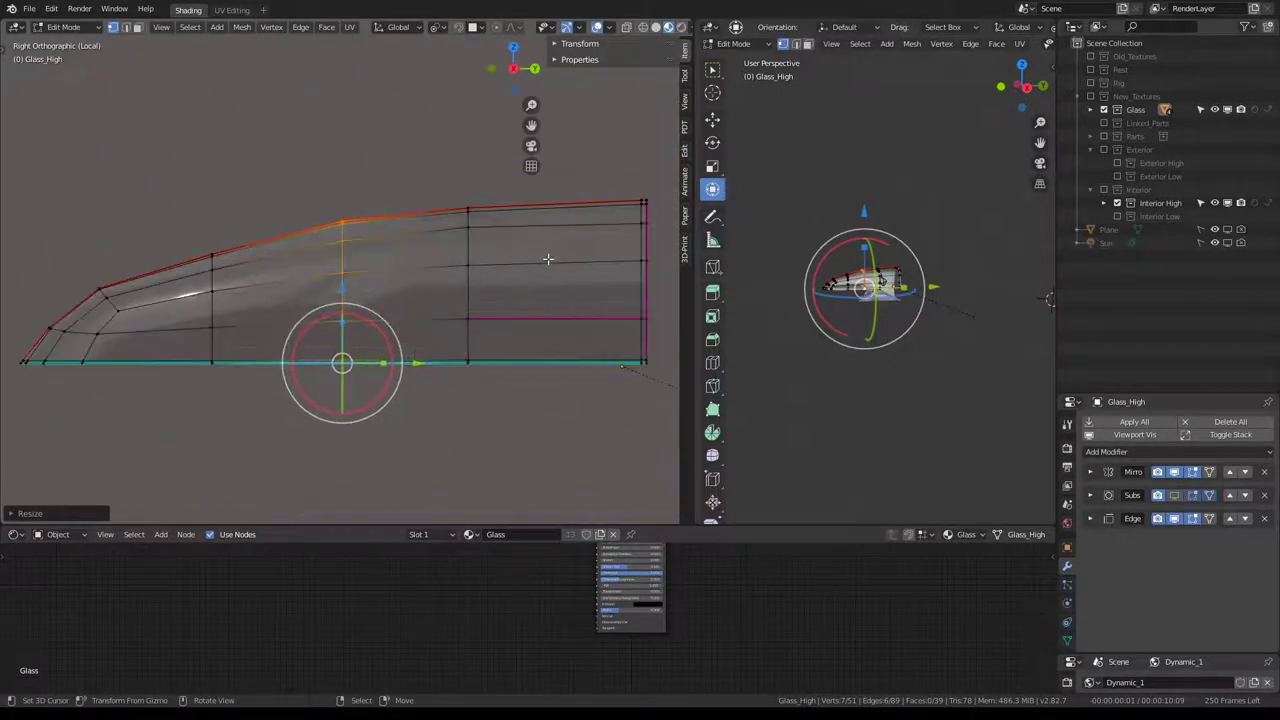
pyautogui.scroll(4, 400, 262)
pyautogui.scroll(-3, 243, 263)
pyautogui.keyDown('ctrl'); pyautogui.hscroll(-4, 343, 263); pyautogui.keyUp('ctrl')
pyautogui.scroll(1, 410, 265)
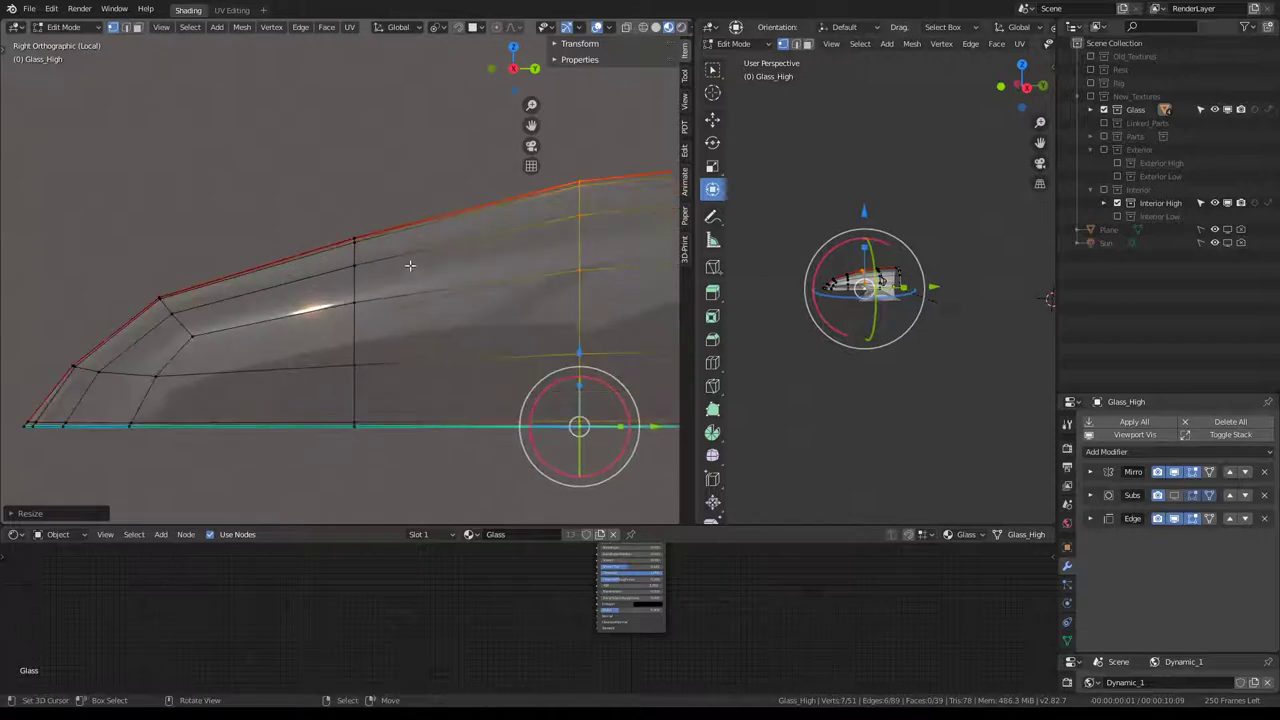
# Stretch the next vertical edge loop upward along Z, keeping it unrotated.
pyautogui.keyDown('alt'); pyautogui.click(356, 260); pyautogui.keyUp('alt')
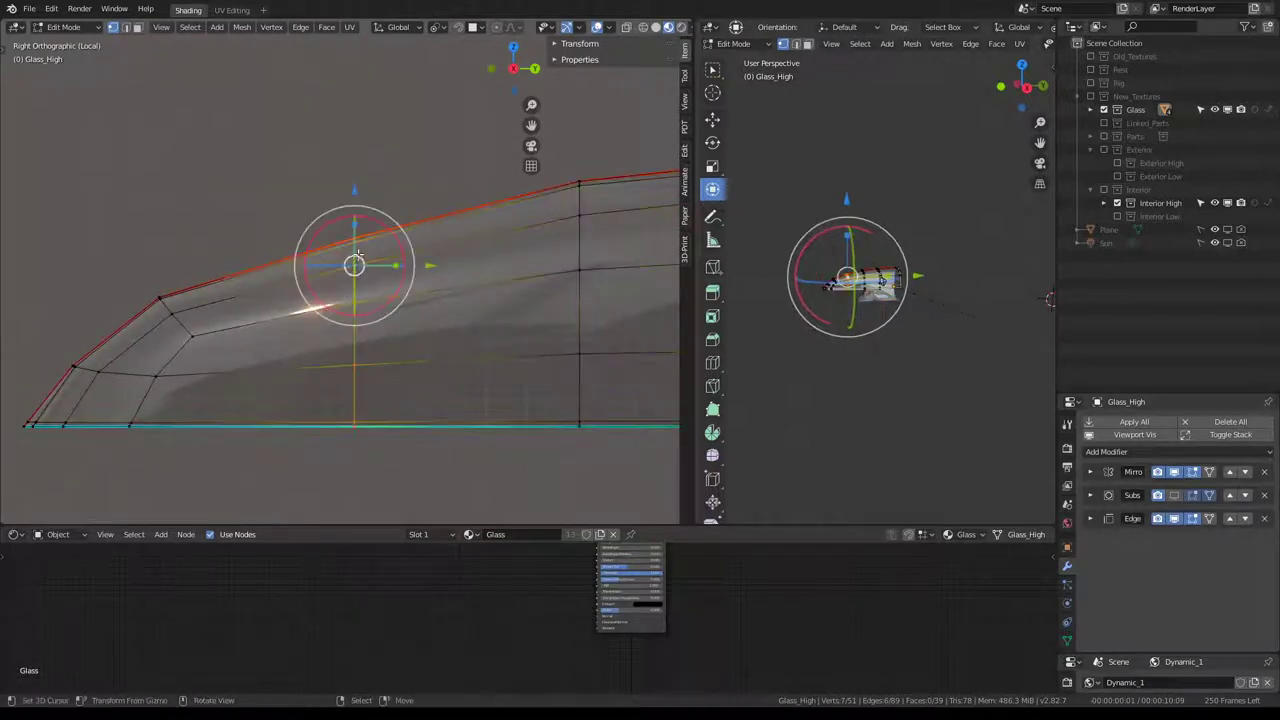
pyautogui.keyDown('alt'); pyautogui.keyDown('shift'); pyautogui.click(358, 437); pyautogui.keyUp('shift'); pyautogui.keyUp('alt')
pyautogui.press('s')
pyautogui.press('z')
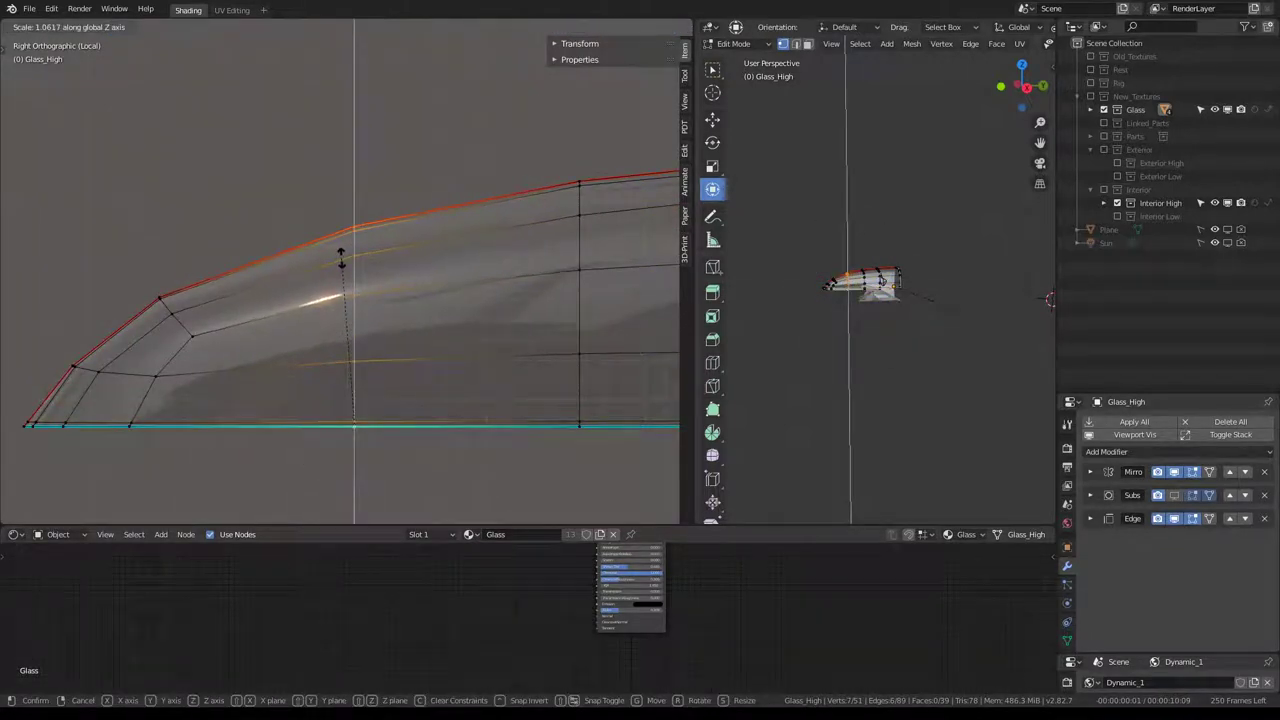
pyautogui.click(341, 258)
pyautogui.press('r')
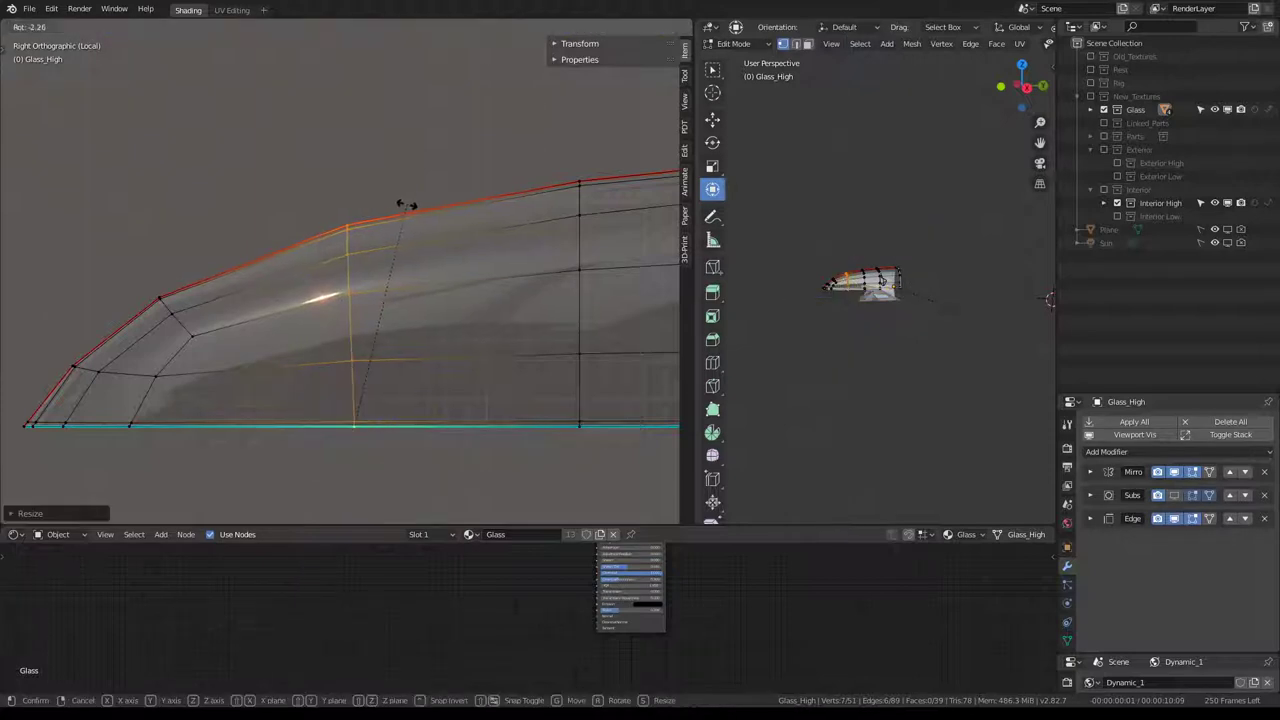
pyautogui.press('Escape')
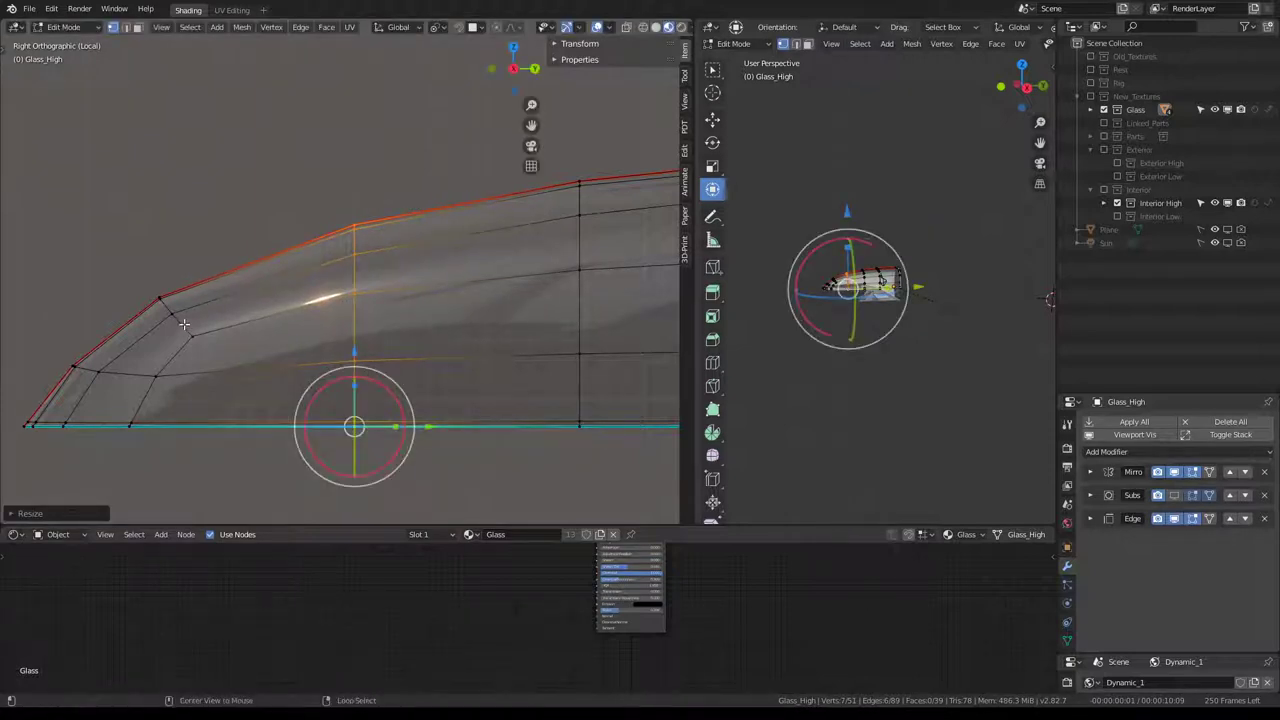
# Edge-slide the front corner vertices along their edges to even out spacing.
pyautogui.click(184, 324)
pyautogui.press('g')
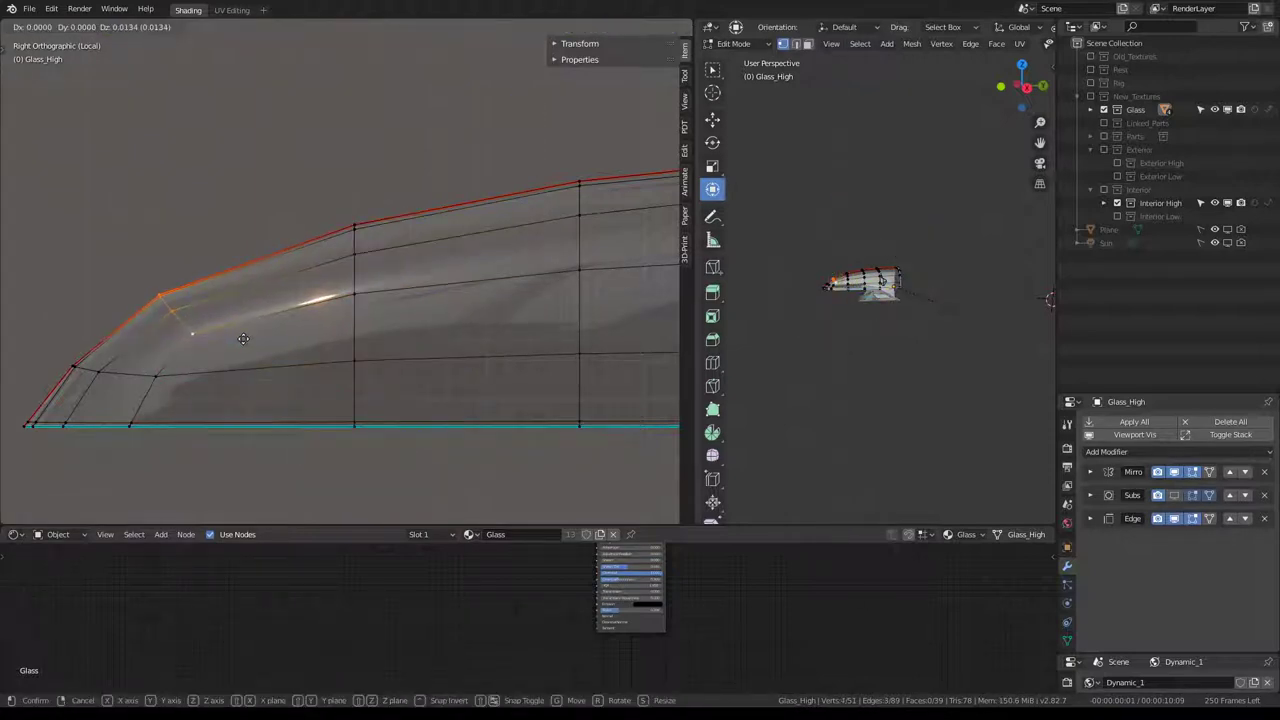
pyautogui.press('Escape')
pyautogui.press('g')
pyautogui.press('g')
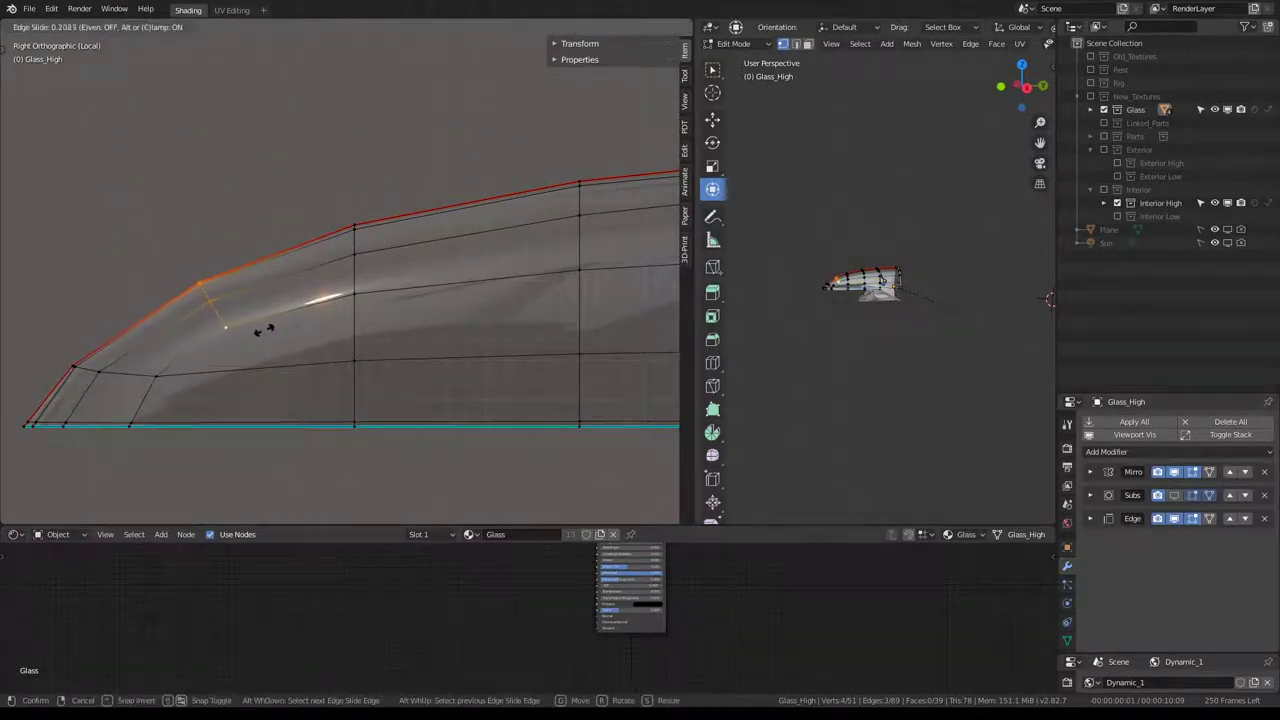
pyautogui.click(263, 330)
pyautogui.press('g')
pyautogui.press('g')
pyautogui.click(263, 330)
# Check the smoothed canopy in Object Mode from the front and side views.
pyautogui.press('Tab')
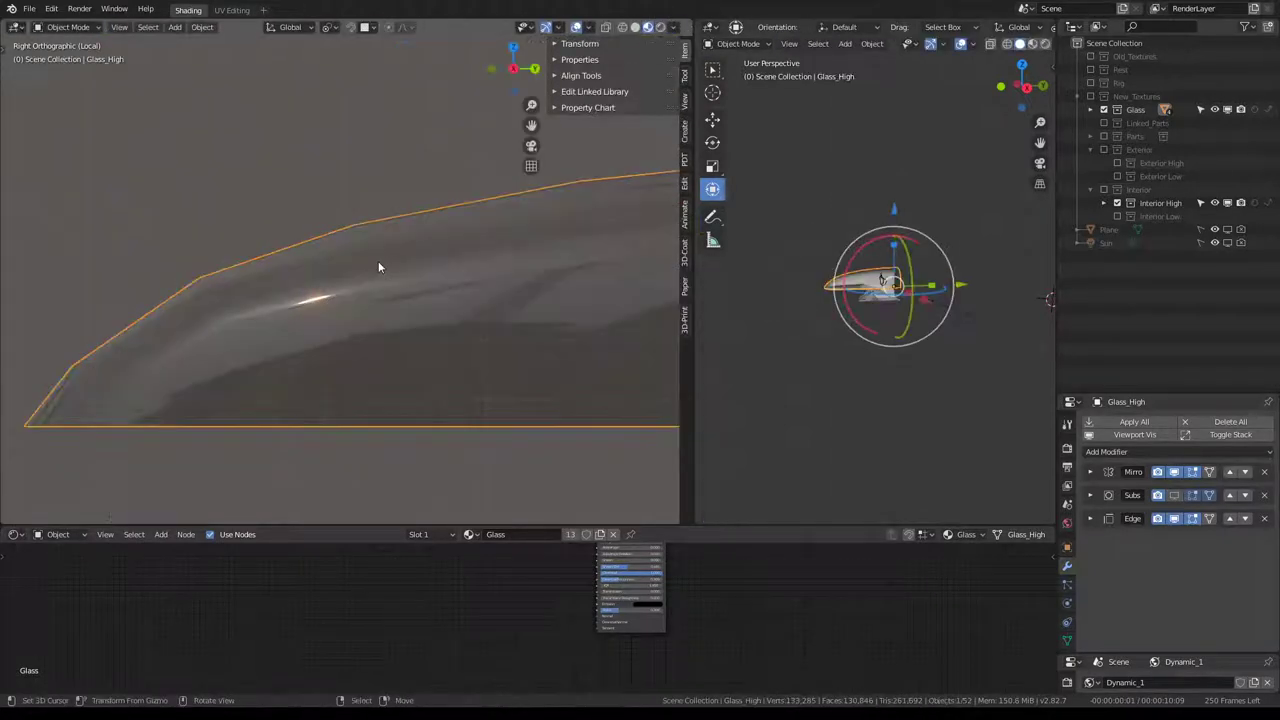
pyautogui.press('Tab')
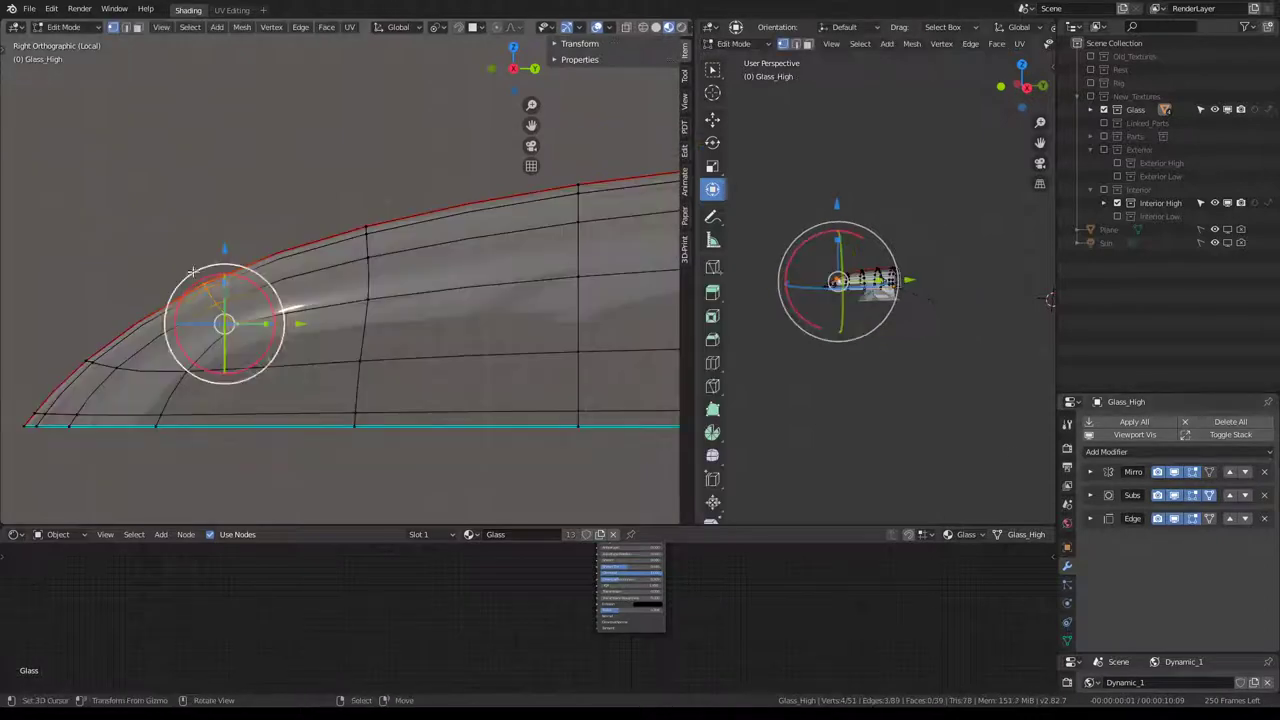
pyautogui.press('g')
pyautogui.press('Escape')
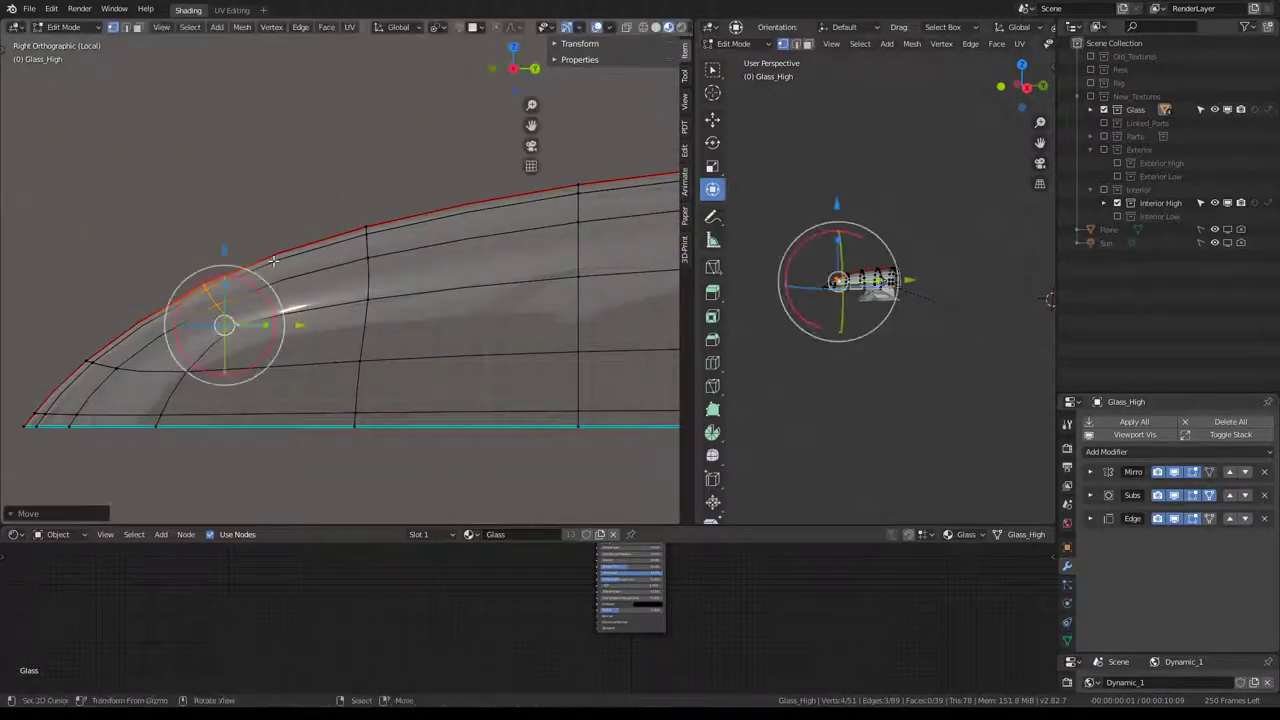
pyautogui.scroll(-4, 273, 260)
pyautogui.press('Tab')
pyautogui.moveTo(273, 260)
pyautogui.mouseDown(button='middle')
pyautogui.moveTo(501, 284)
pyautogui.moveTo(209, 260)
pyautogui.moveTo(322, 281)
pyautogui.mouseUp(button='middle')
pyautogui.scroll(3, 337, 280)
pyautogui.press('KP_1')
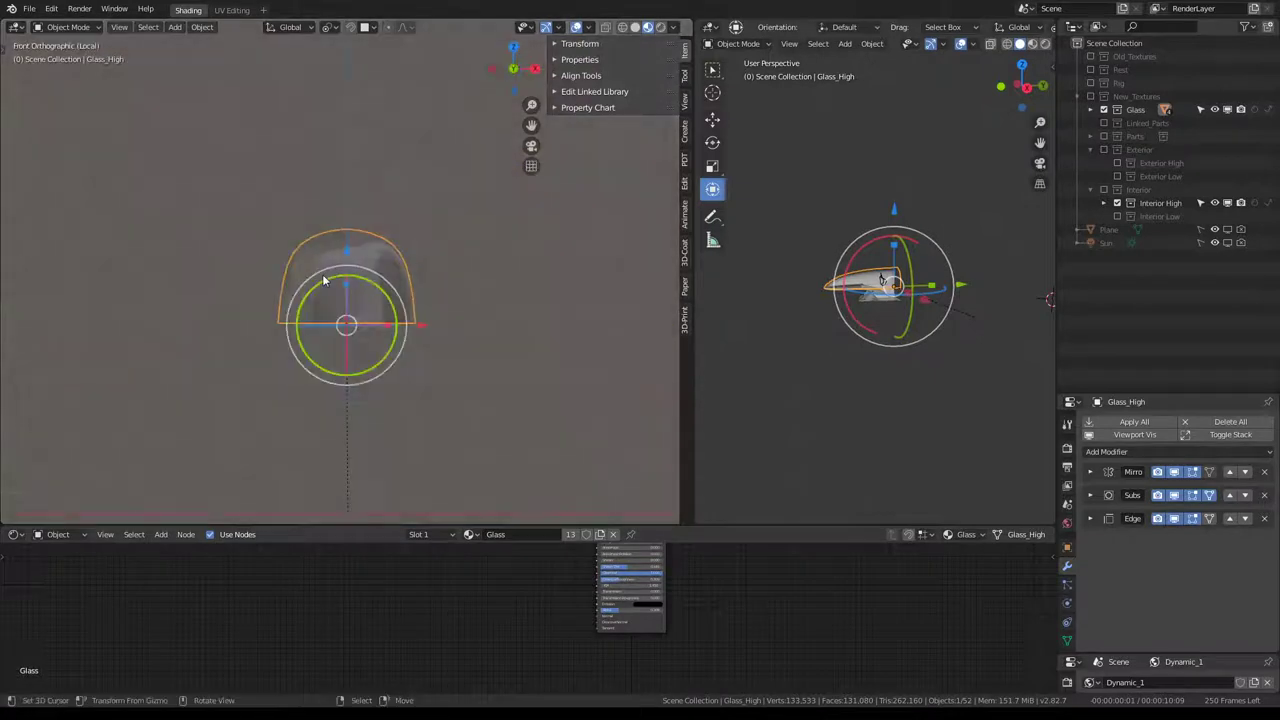
pyautogui.press('KP_3')
# Flatten the front vertical edge loop with zero Y scale.
pyautogui.press('Tab')
pyautogui.scroll(3, 320, 285)
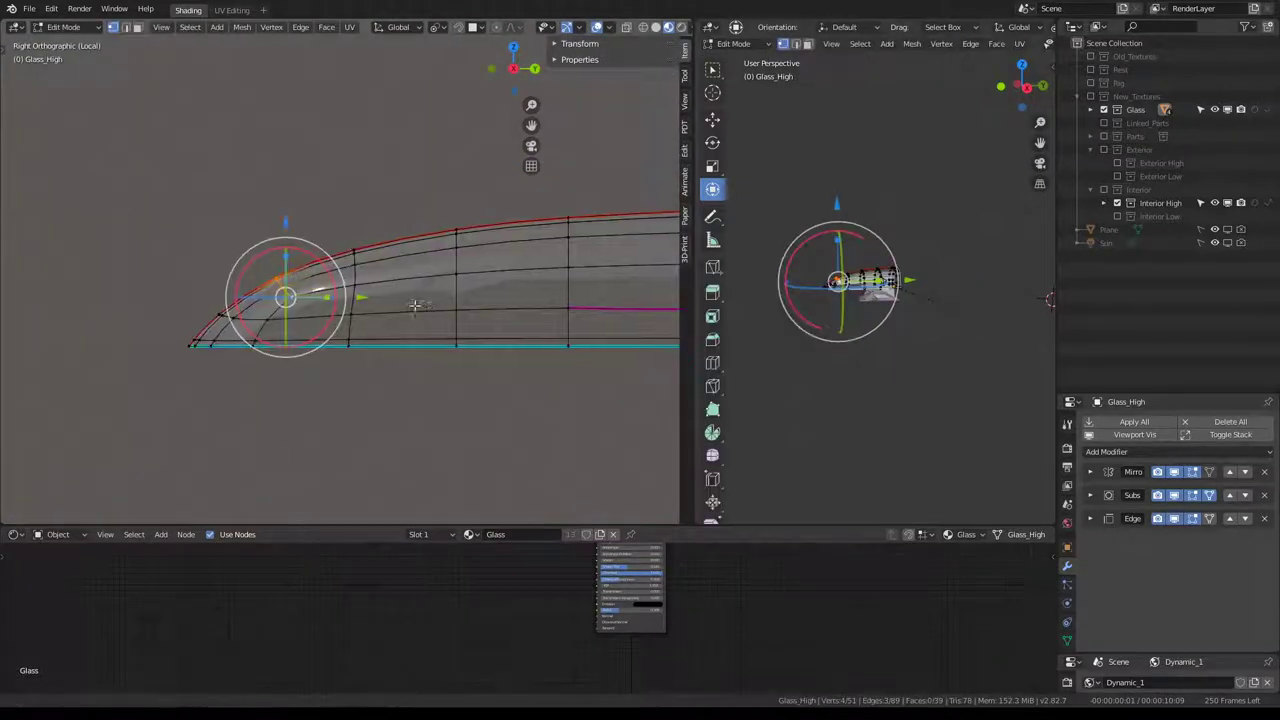
pyautogui.scroll(2, 350, 299)
pyautogui.keyDown('alt'); pyautogui.click(250, 240); pyautogui.keyUp('alt')
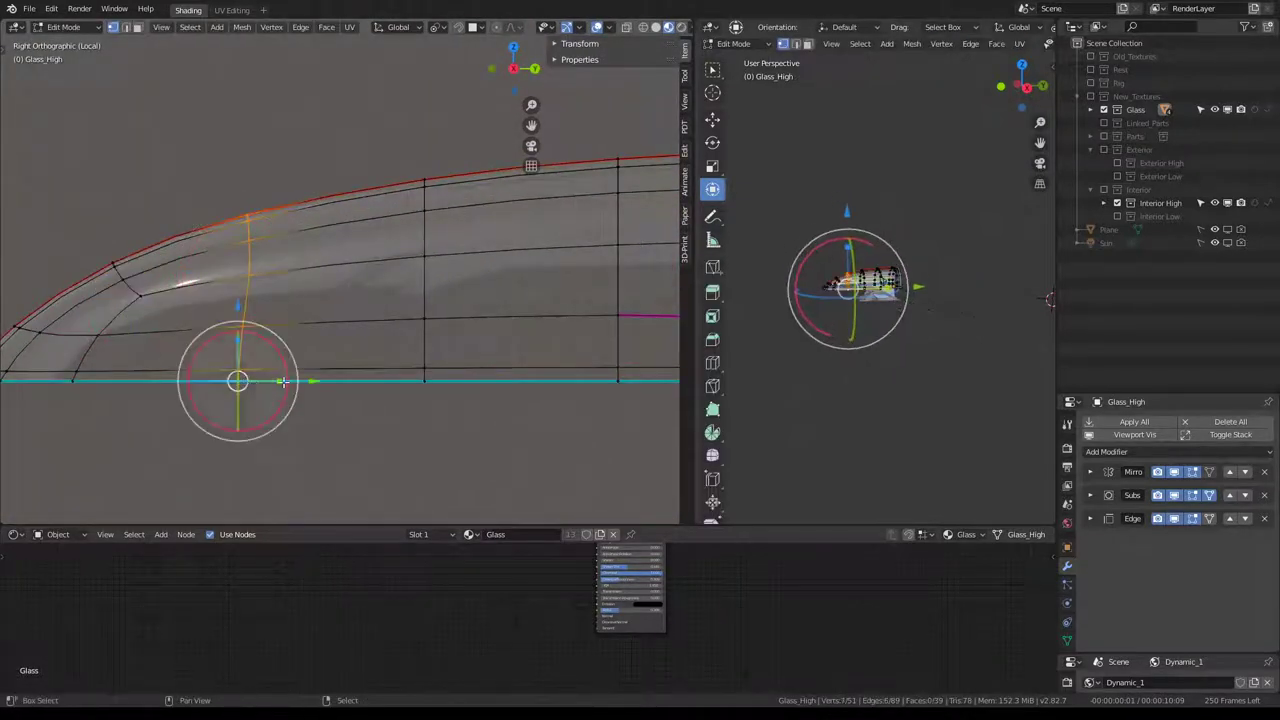
pyautogui.press('s')
pyautogui.press('y')
pyautogui.press('Return')
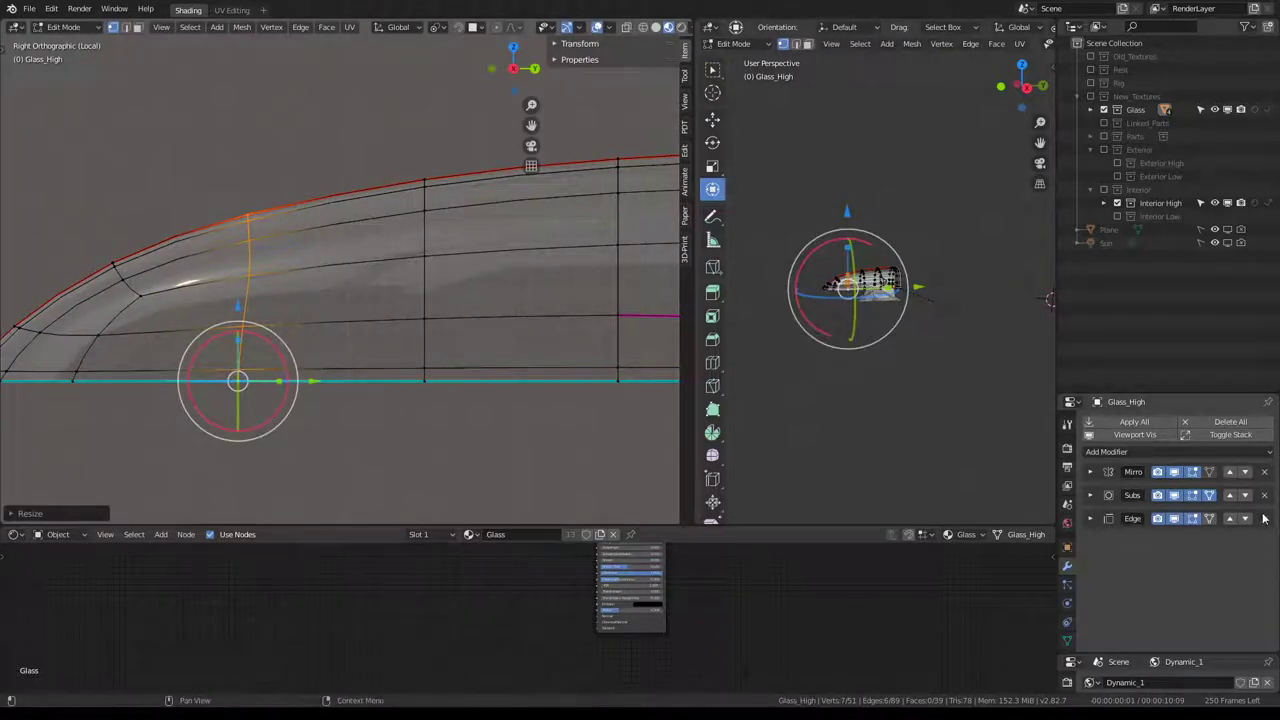
pyautogui.scroll(-2, 634, 310)
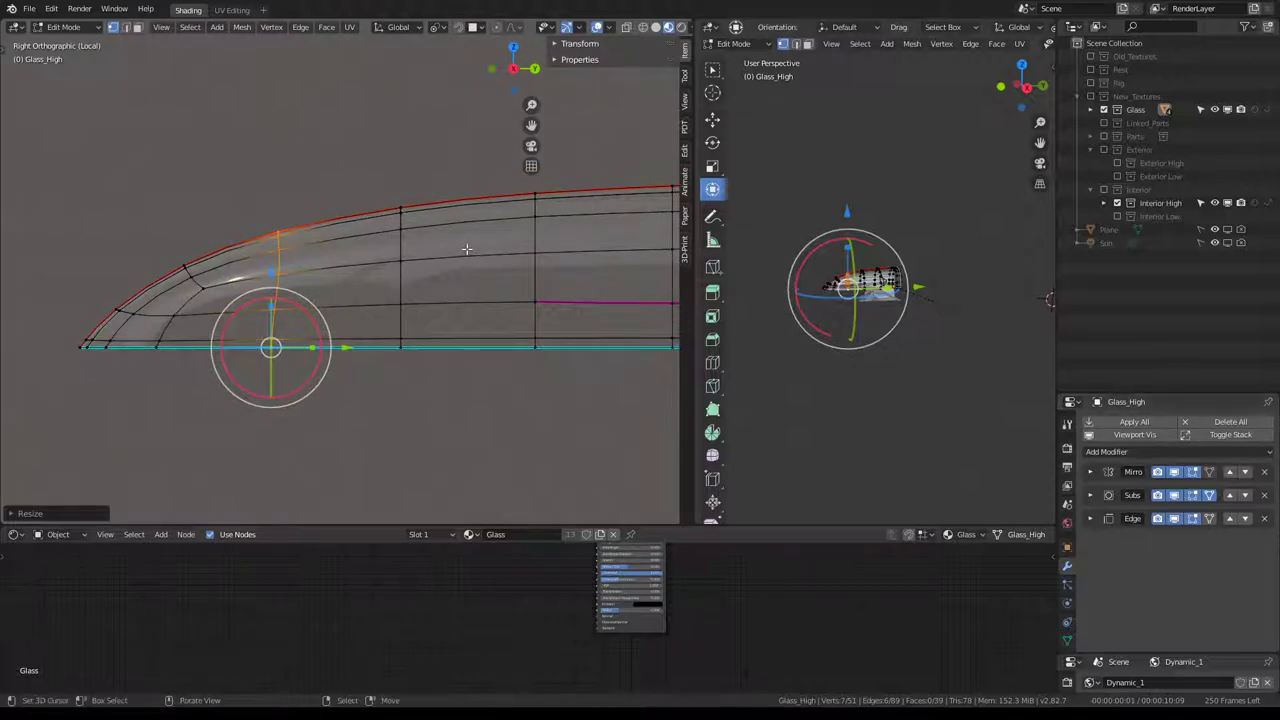
# Select all, orbit to inspect the canopy in perspective, and return to Object Mode.
pyautogui.press('a')
pyautogui.scroll(-2, 552, 147)
pyautogui.scroll(4, 552, 147)
pyautogui.moveTo(552, 147); pyautogui.dragTo(347, 161, button='middle')
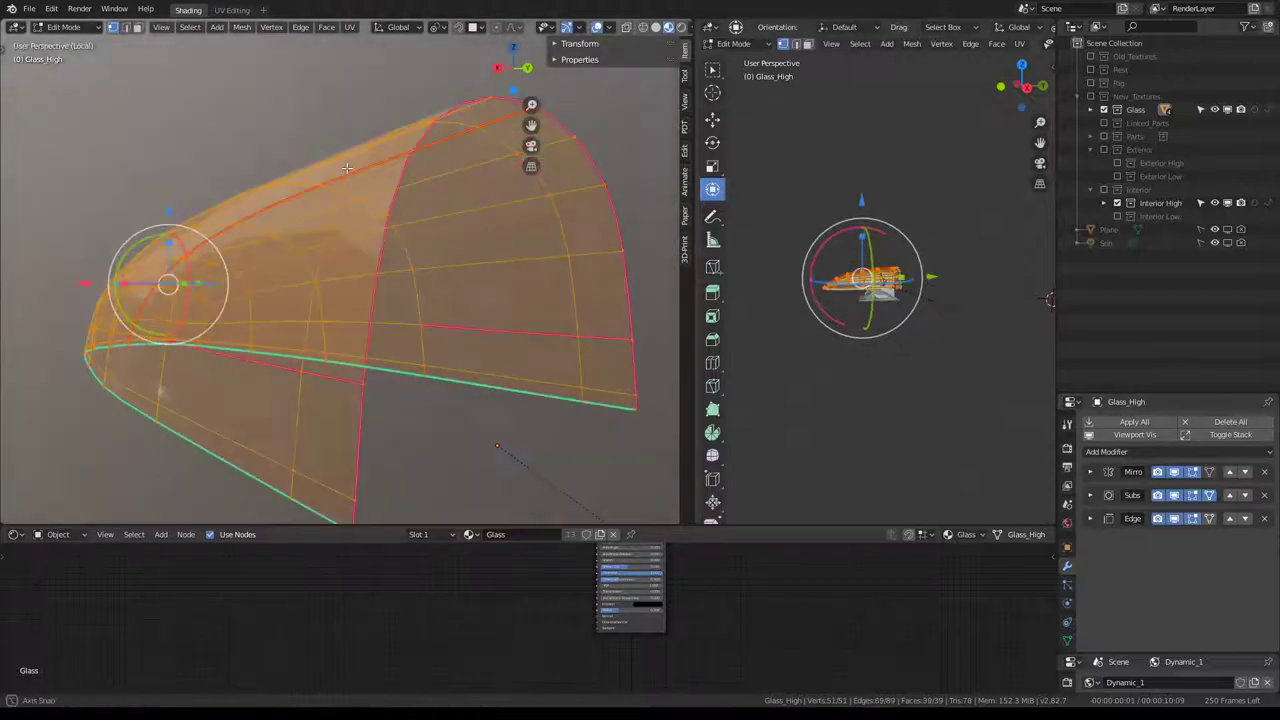
pyautogui.moveTo(388, 202); pyautogui.dragTo(396, 198, button='middle')
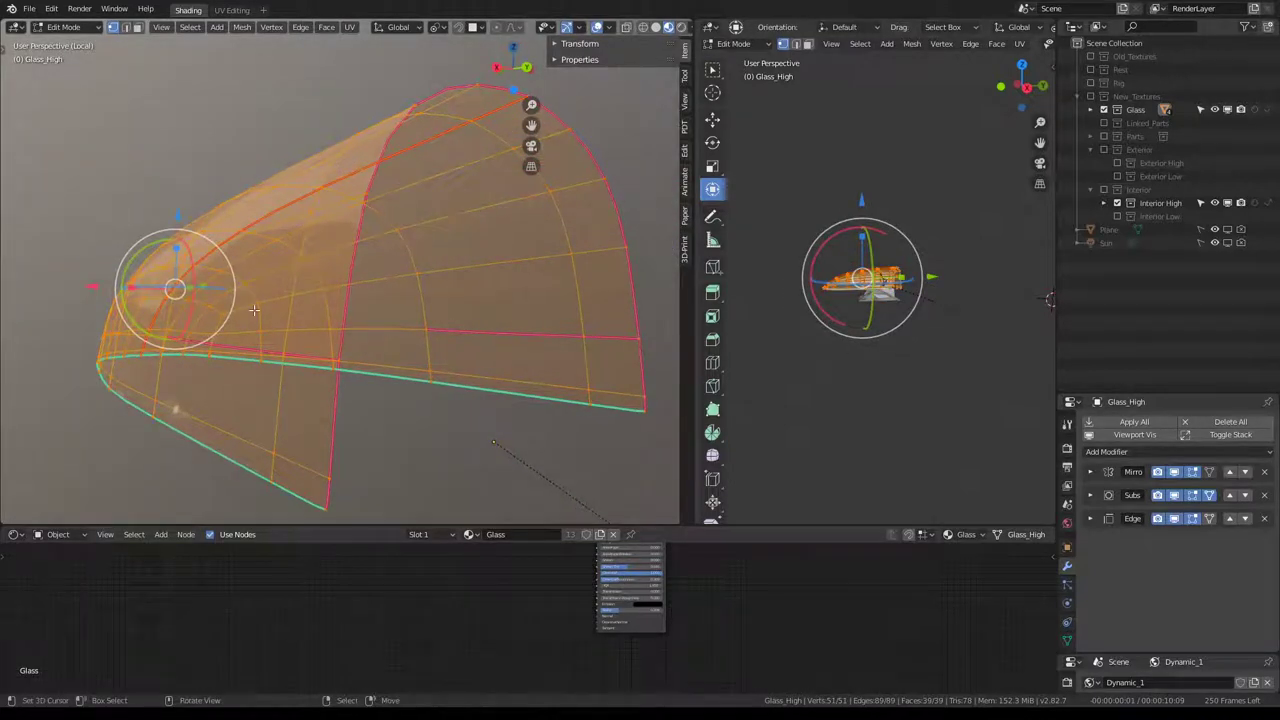
pyautogui.moveTo(254, 311)
pyautogui.mouseDown(button='middle')
pyautogui.moveTo(357, 354)
pyautogui.moveTo(340, 282)
pyautogui.moveTo(287, 221)
pyautogui.moveTo(531, 130)
pyautogui.mouseUp(button='middle')
pyautogui.press('Tab')
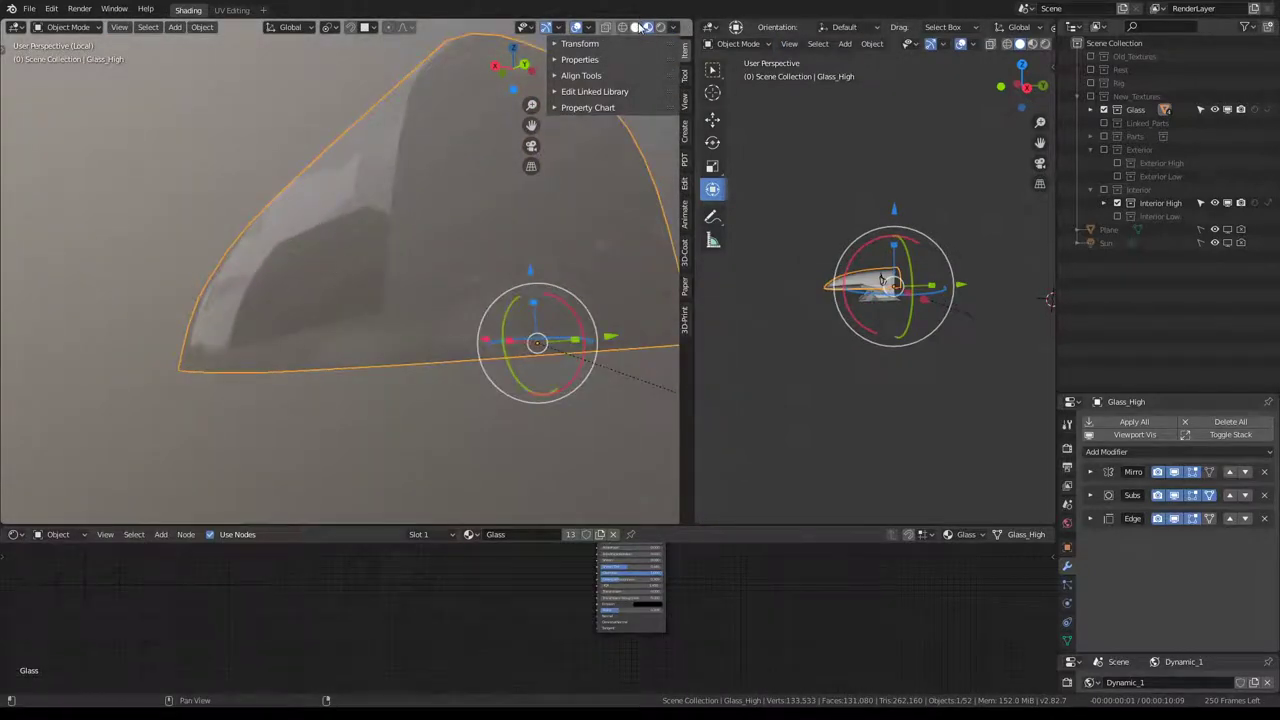
# Raise the glass canopy's Subdivision modifier viewport level to 2.
pyautogui.press('KP_Divide')
pyautogui.moveTo(439, 168)
pyautogui.mouseDown(button='middle')
pyautogui.moveTo(177, 261)
pyautogui.moveTo(358, 271)
pyautogui.moveTo(272, 176)
pyautogui.moveTo(285, 192)
pyautogui.moveTo(423, 174)
pyautogui.moveTo(405, 186)
pyautogui.moveTo(378, 168)
pyautogui.moveTo(370, 181)
pyautogui.moveTo(390, 185)
pyautogui.mouseUp(button='middle')
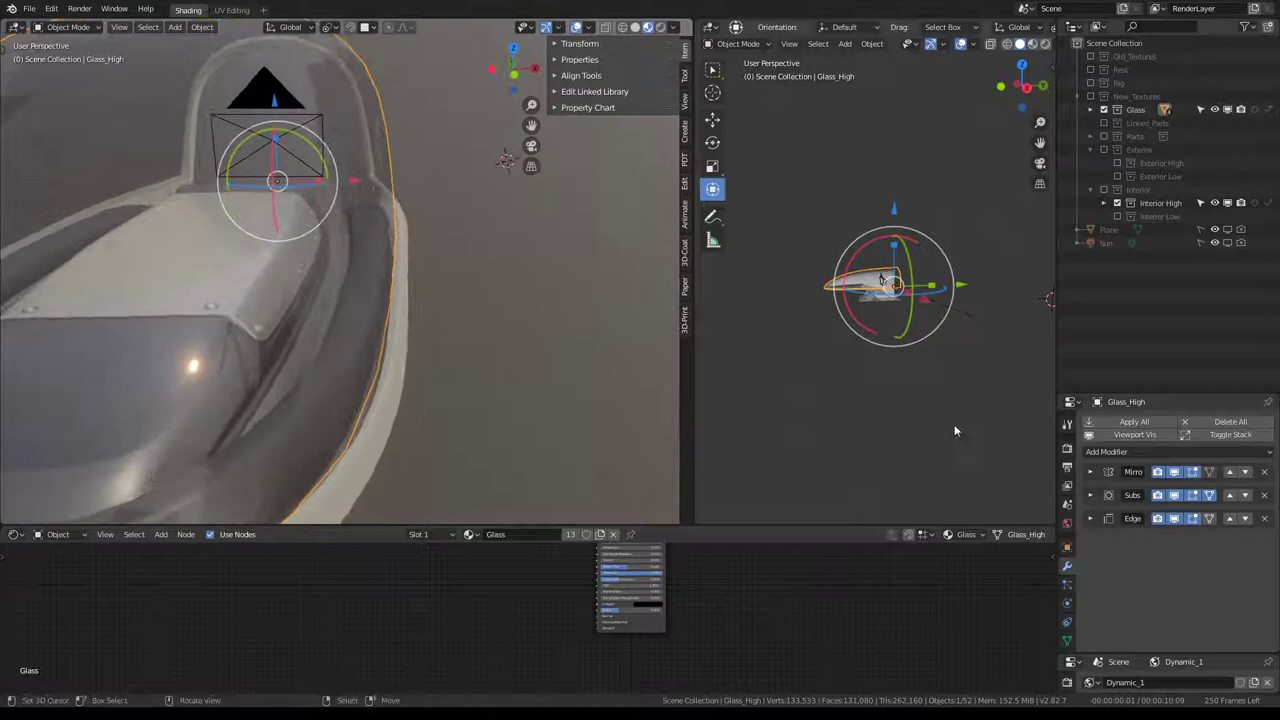
pyautogui.click(1091, 496)
pyautogui.click(1168, 577)
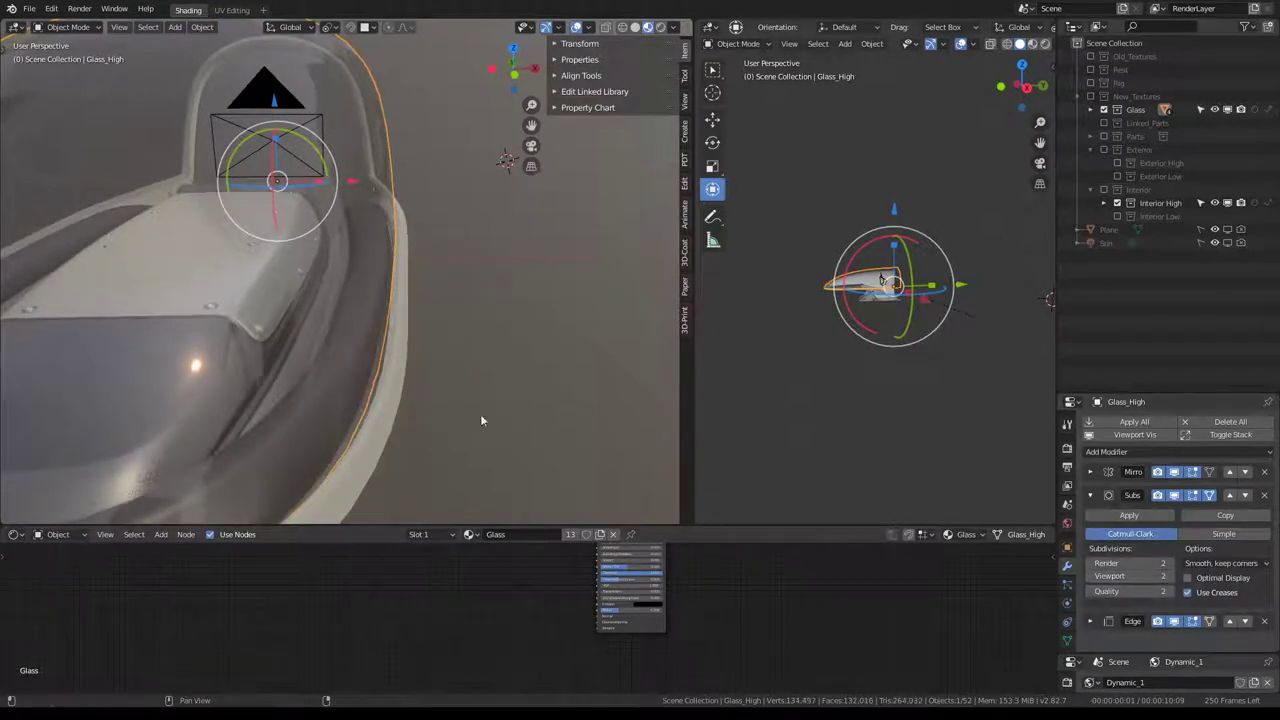
pyautogui.moveTo(480, 420); pyautogui.dragTo(420, 346, button='middle')
pyautogui.click(1091, 496)
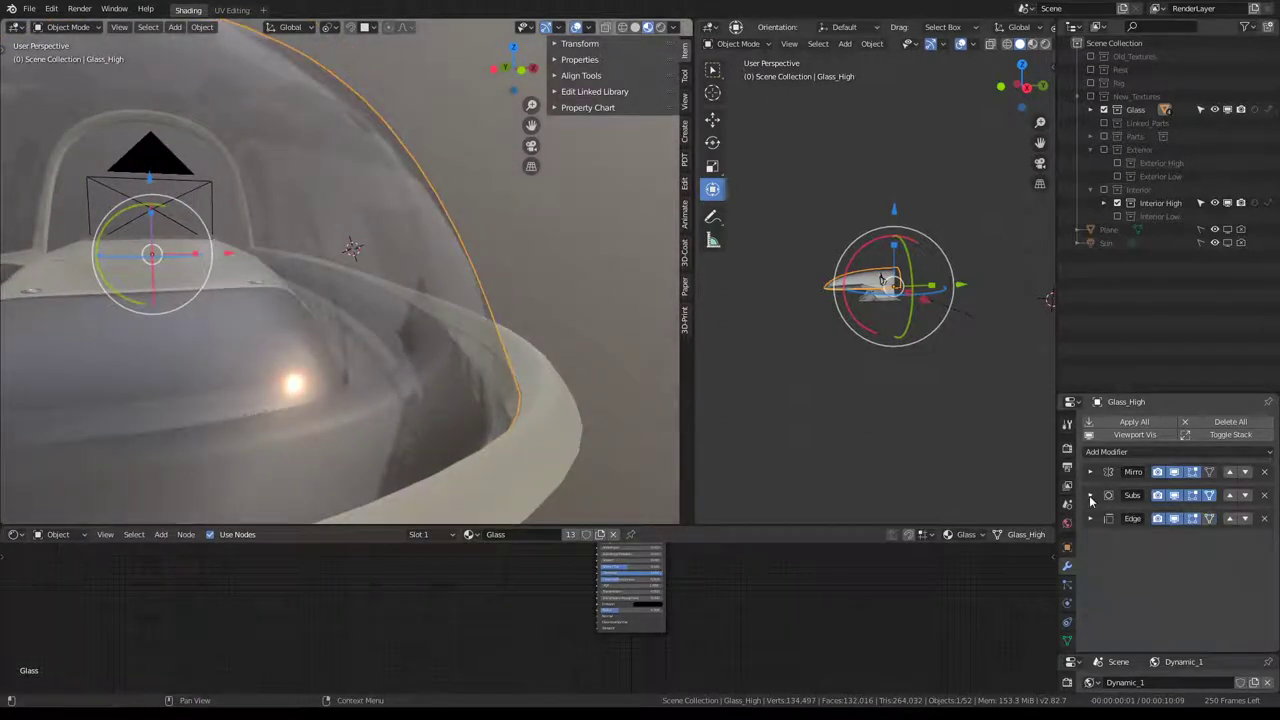
# Add a Solidify modifier to Glass_High and settle its thickness at 0.02.
pyautogui.click(1119, 453)
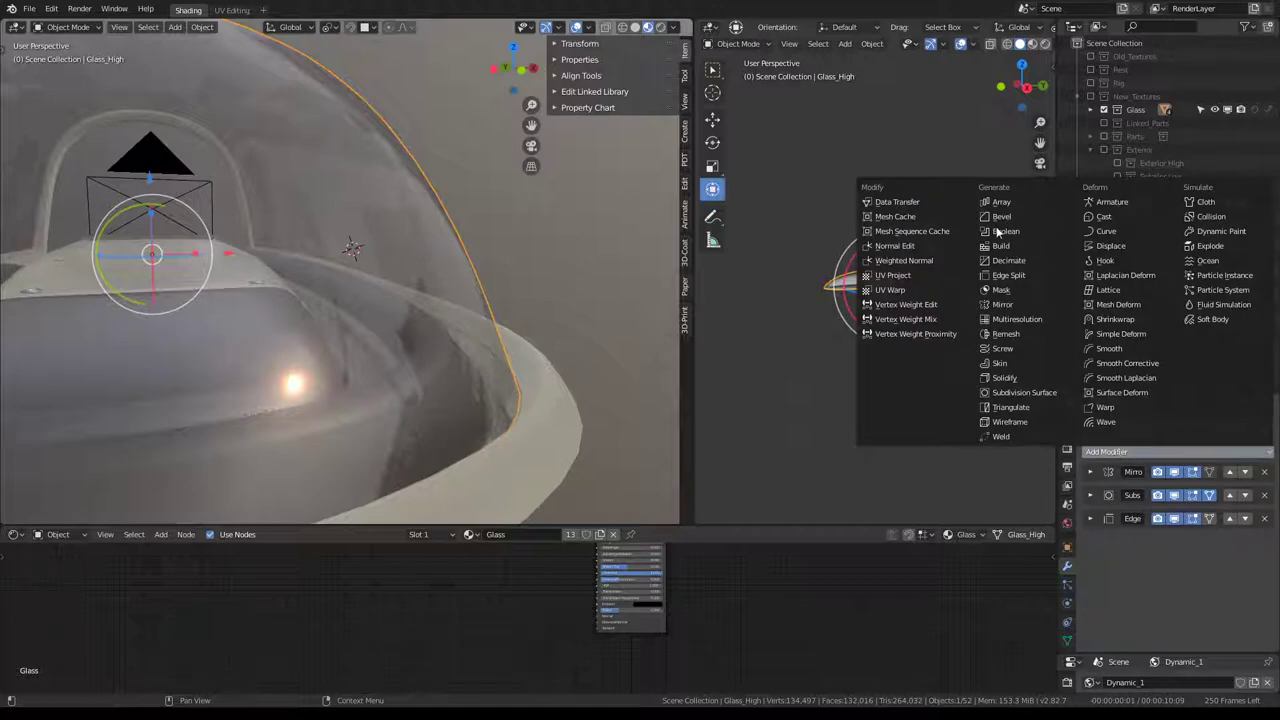
pyautogui.click(1018, 376)
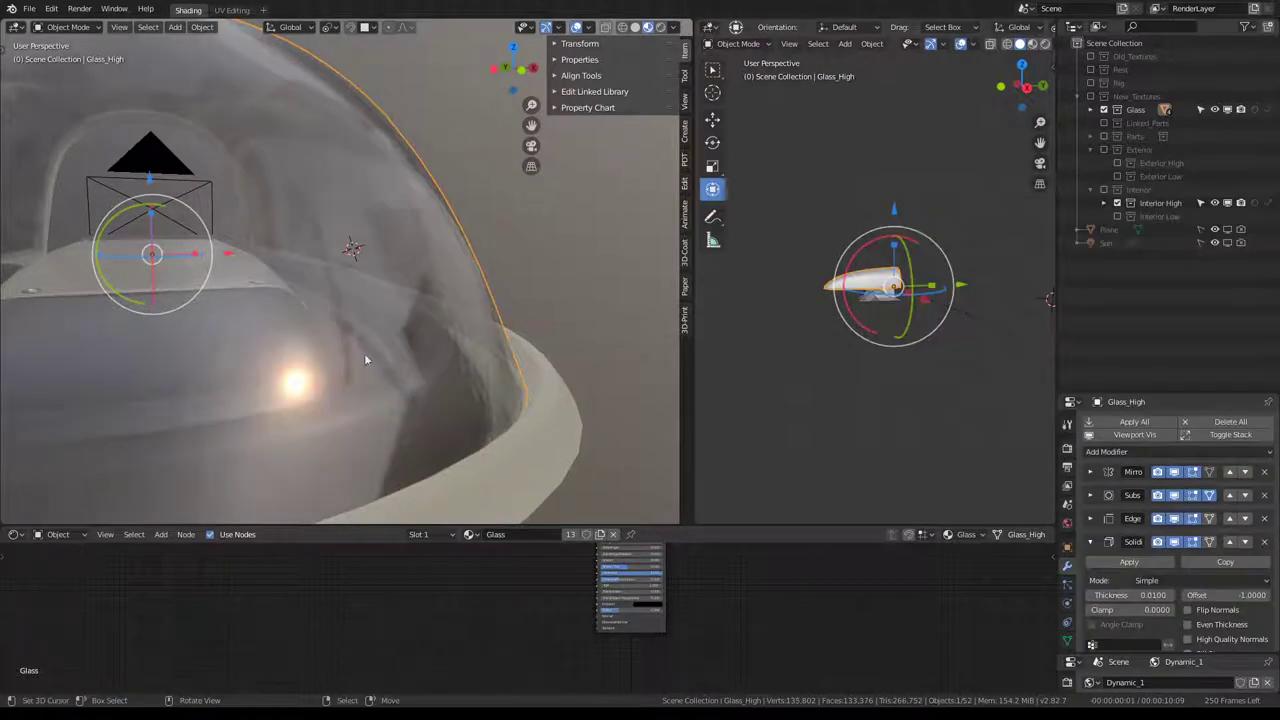
pyautogui.moveTo(365, 359)
pyautogui.mouseDown(button='middle')
pyautogui.moveTo(396, 325)
pyautogui.moveTo(355, 311)
pyautogui.mouseUp(button='middle')
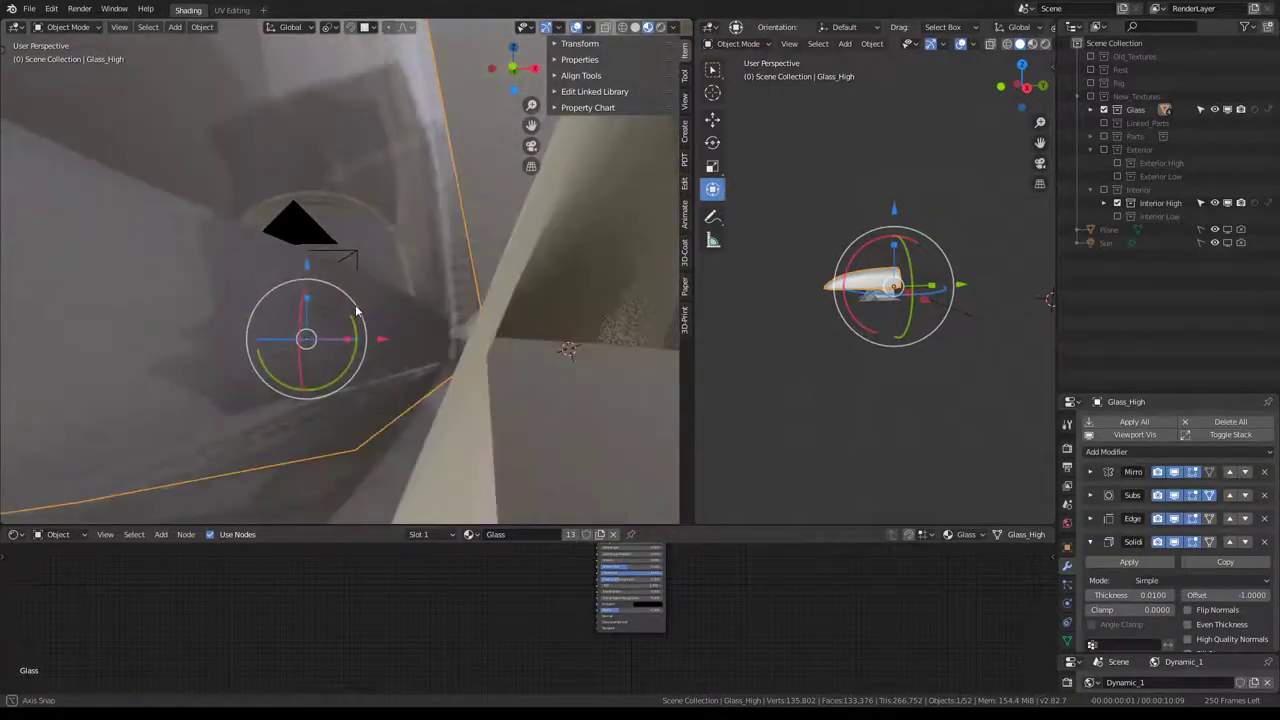
pyautogui.scroll(-4, 330, 315)
pyautogui.scroll(-3, 253, 318)
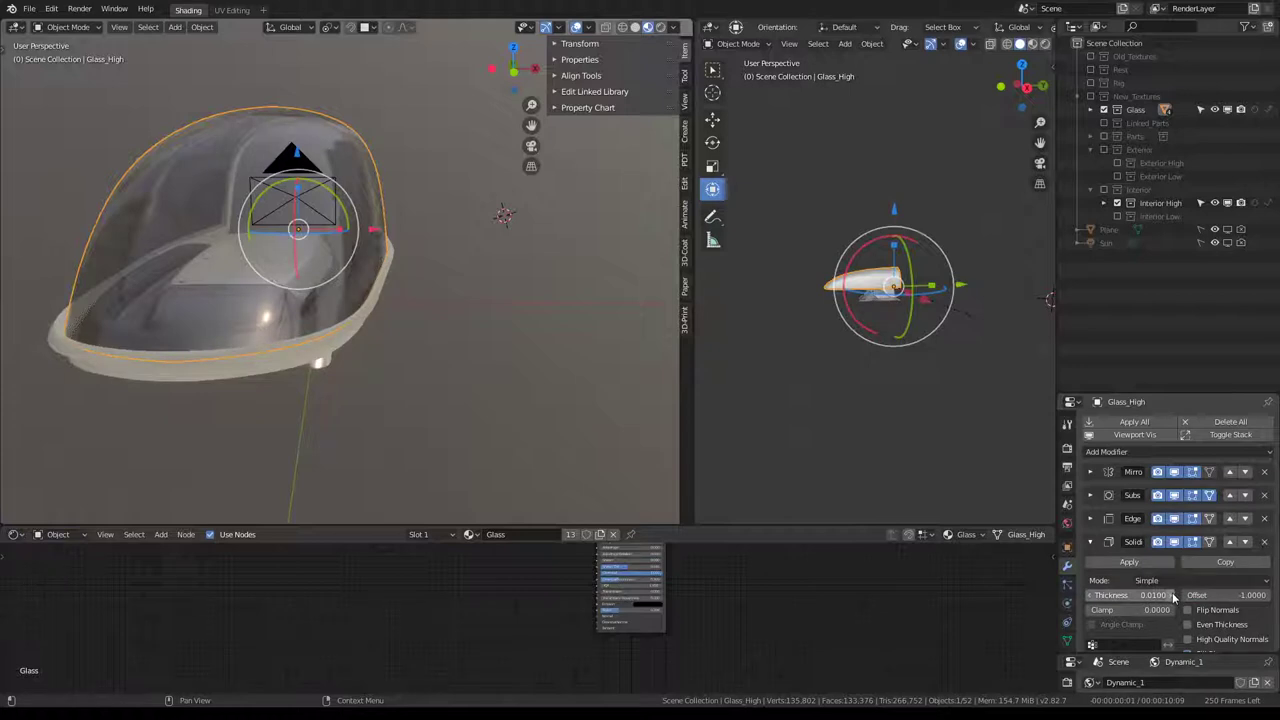
pyautogui.moveTo(1175, 596); pyautogui.dragTo(1240, 596)
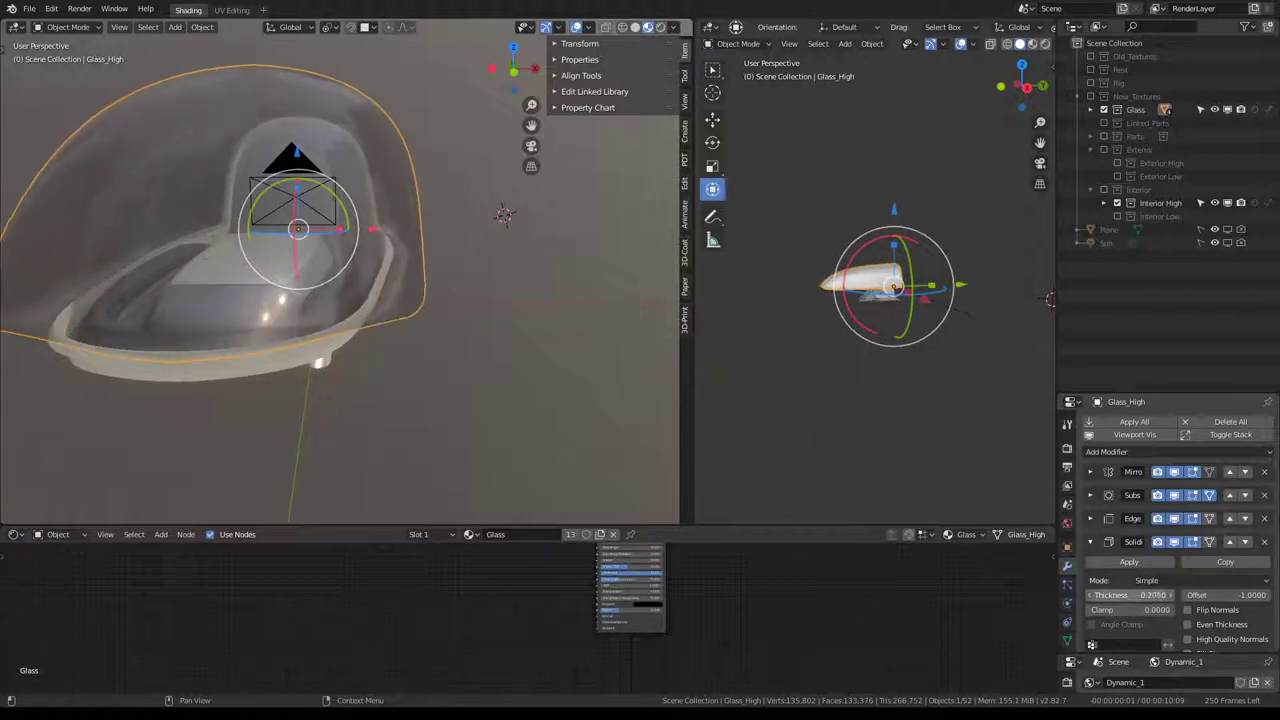
pyautogui.moveTo(1130, 595); pyautogui.dragTo(1080, 595)
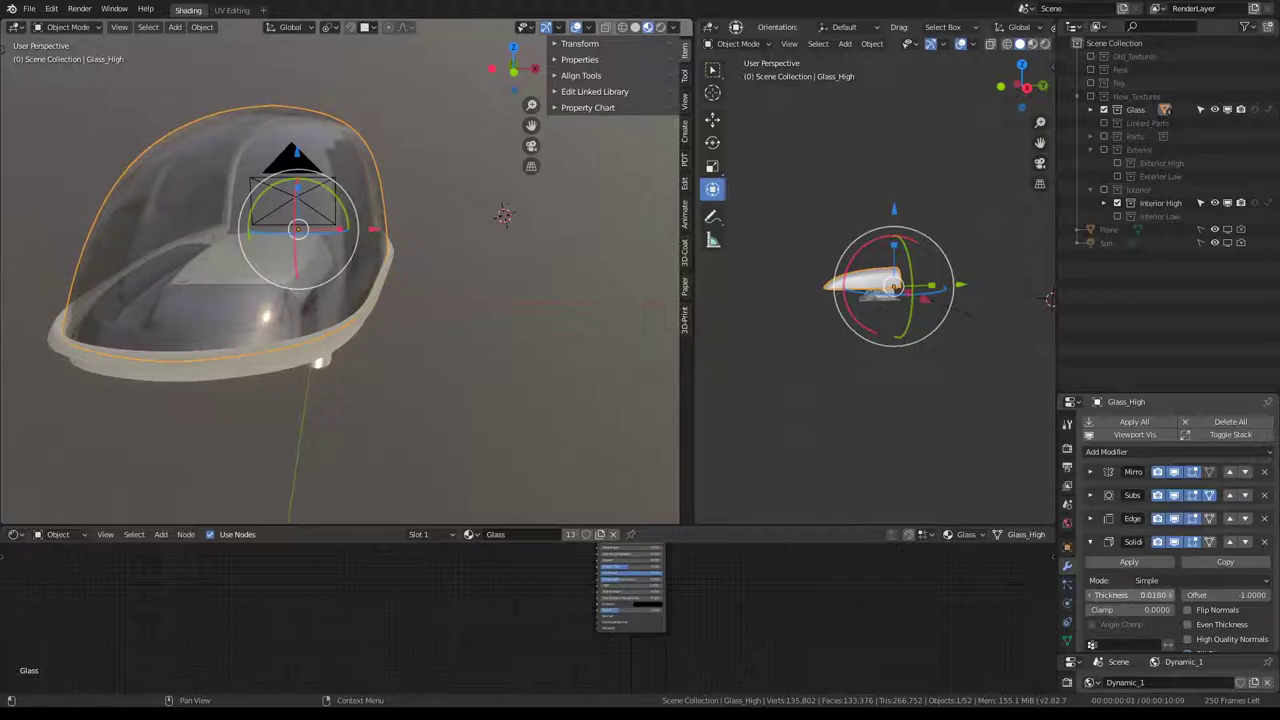
pyautogui.keyDown('ctrl'); pyautogui.moveTo(364, 138); pyautogui.dragTo(457, 165, button='middle'); pyautogui.keyUp('ctrl')
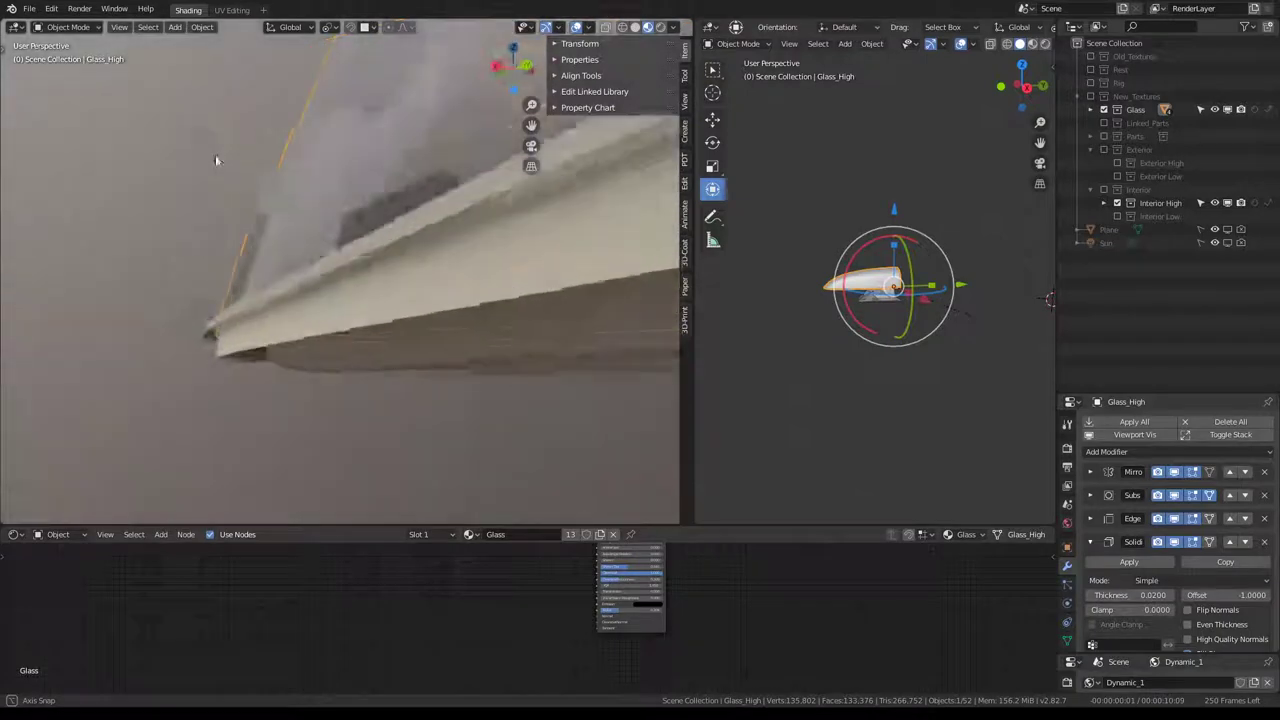
pyautogui.moveTo(457, 165)
pyautogui.mouseDown(button='middle')
pyautogui.moveTo(259, 174)
pyautogui.moveTo(516, 257)
pyautogui.mouseUp(button='middle')
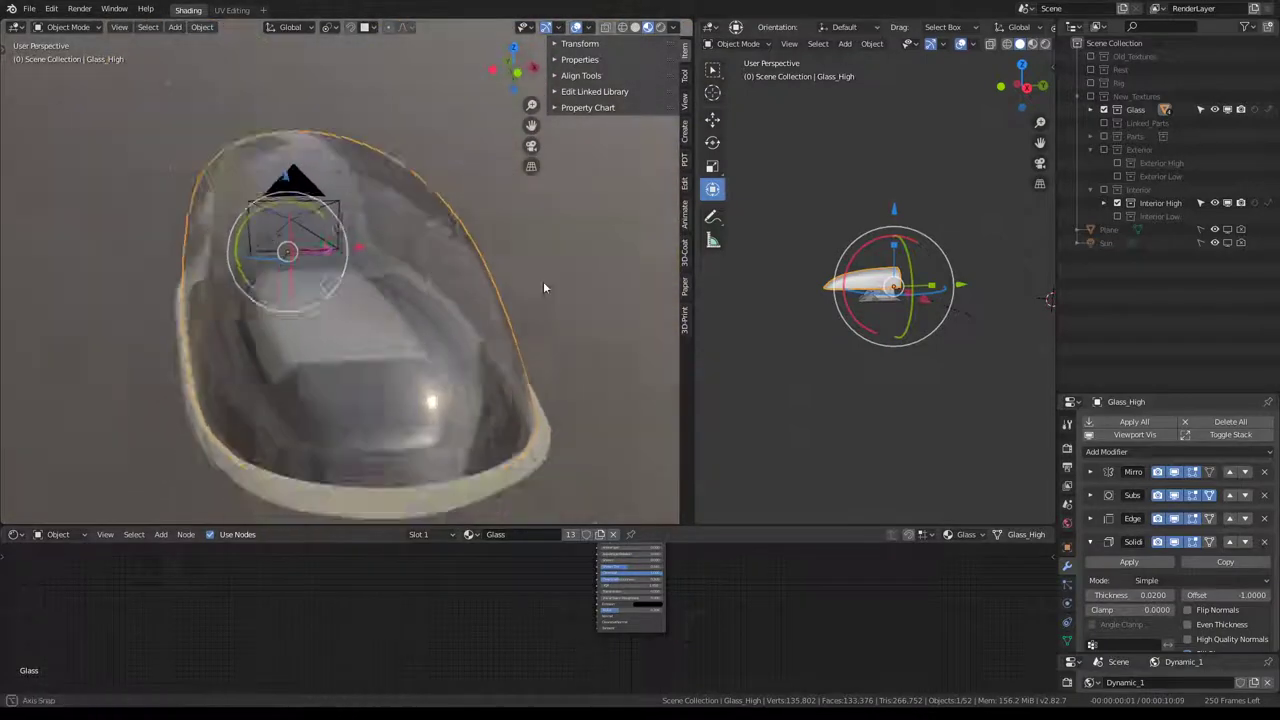
pyautogui.moveTo(516, 257)
pyautogui.mouseDown(button='middle')
pyautogui.moveTo(536, 267)
pyautogui.moveTo(518, 233)
pyautogui.moveTo(200, 244)
pyautogui.moveTo(449, 265)
pyautogui.moveTo(380, 294)
pyautogui.moveTo(390, 356)
pyautogui.moveTo(376, 274)
pyautogui.mouseUp(button='middle')
pyautogui.press('g')
pyautogui.press('Escape')
# In Edit Mode through the camera, select and hide the canopy's arch-shaped edge loop.
pyautogui.press('Tab')
pyautogui.press('KP_0')
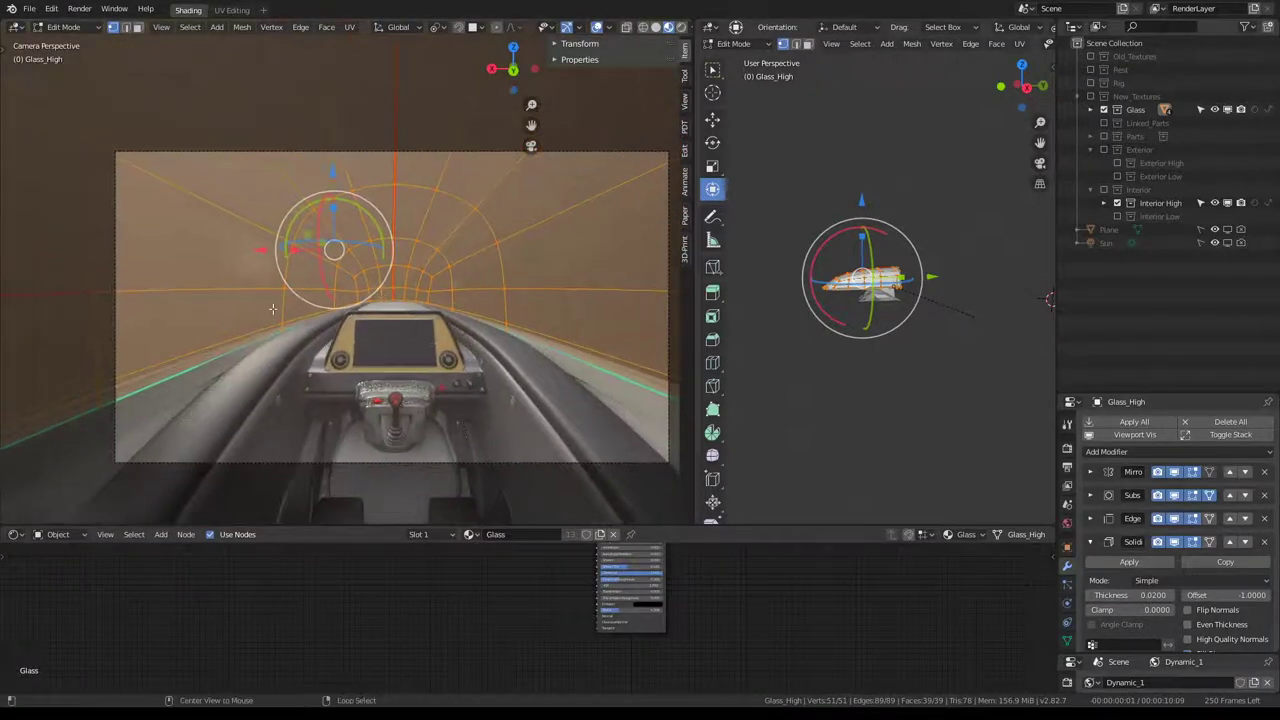
pyautogui.keyDown('alt'); pyautogui.click(277, 316); pyautogui.keyUp('alt')
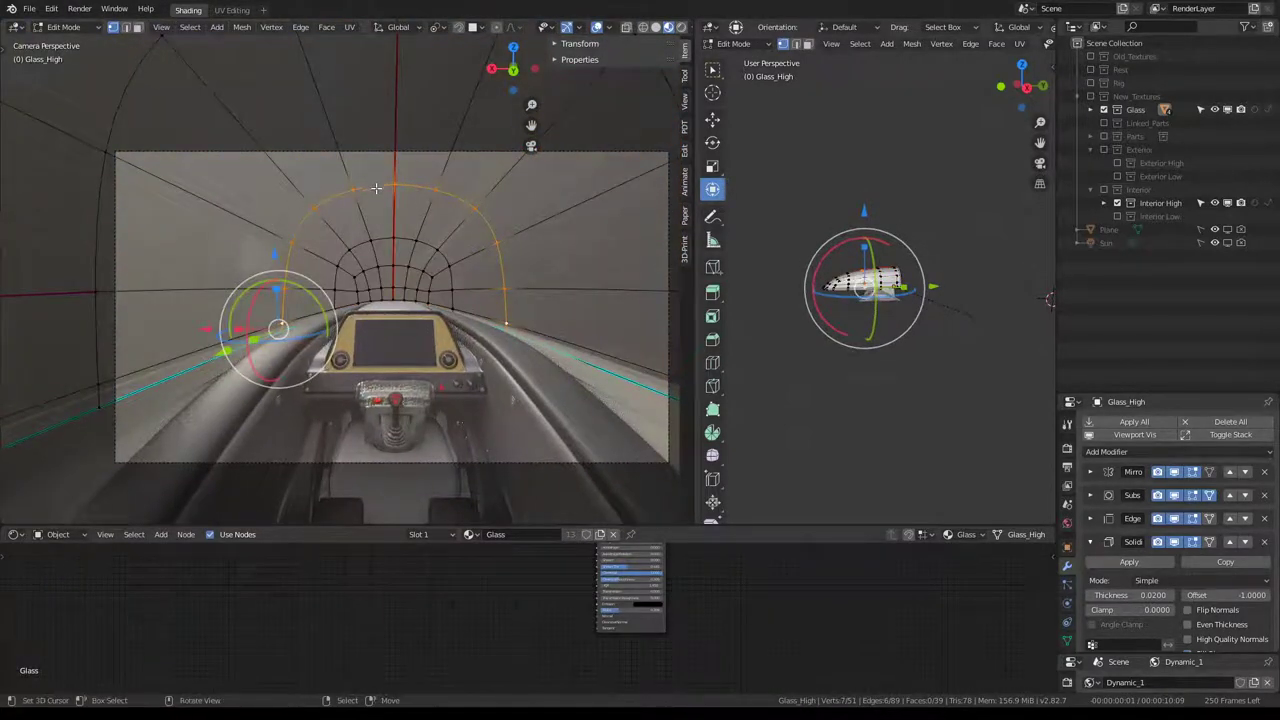
pyautogui.scroll(2, 340, 361)
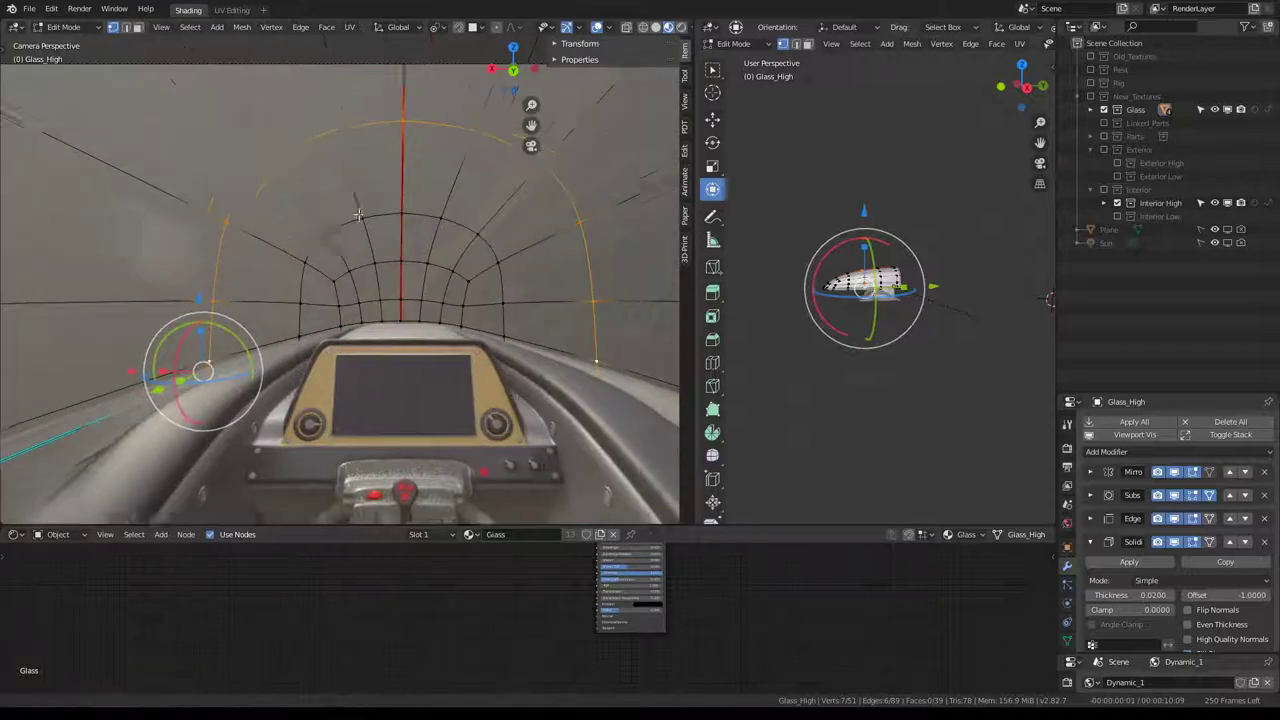
pyautogui.scroll(2, 181, 356)
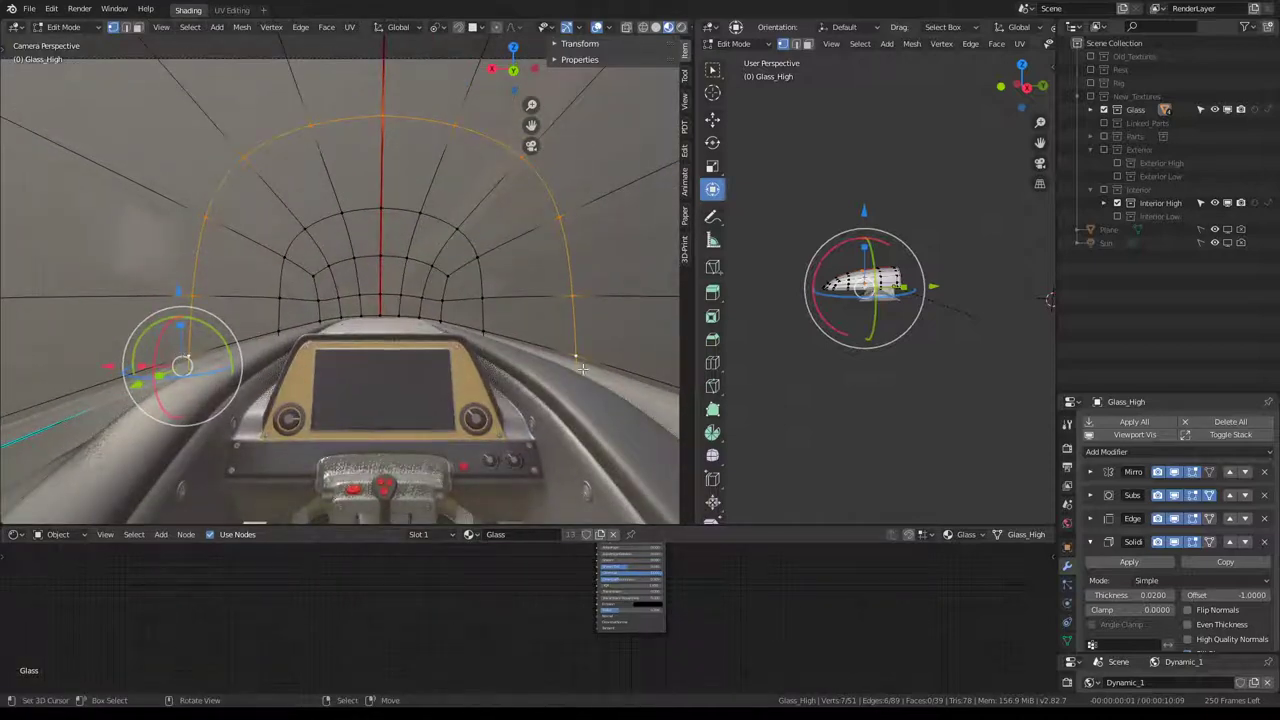
pyautogui.hotkey('ctrl', 'x')
# Leave the camera view and re-enter Edit Mode on the glass from a front-facing angle.
pyautogui.press('Tab')
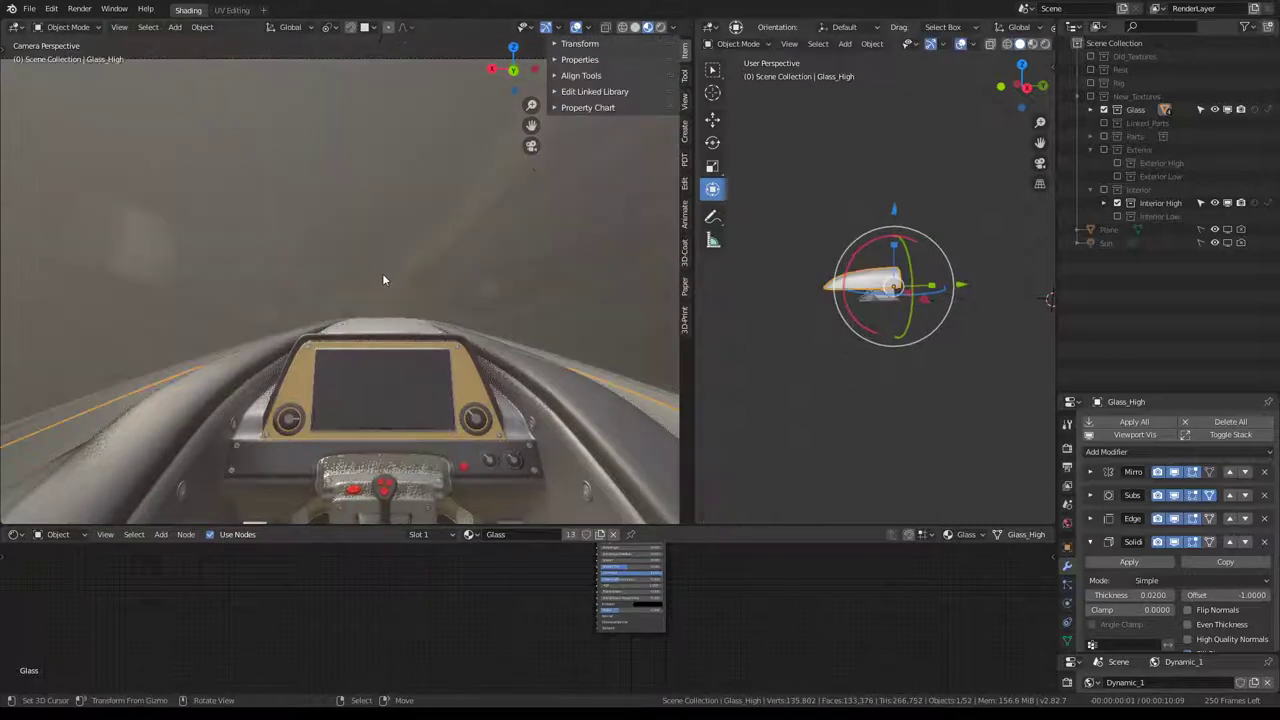
pyautogui.press('KP_0')
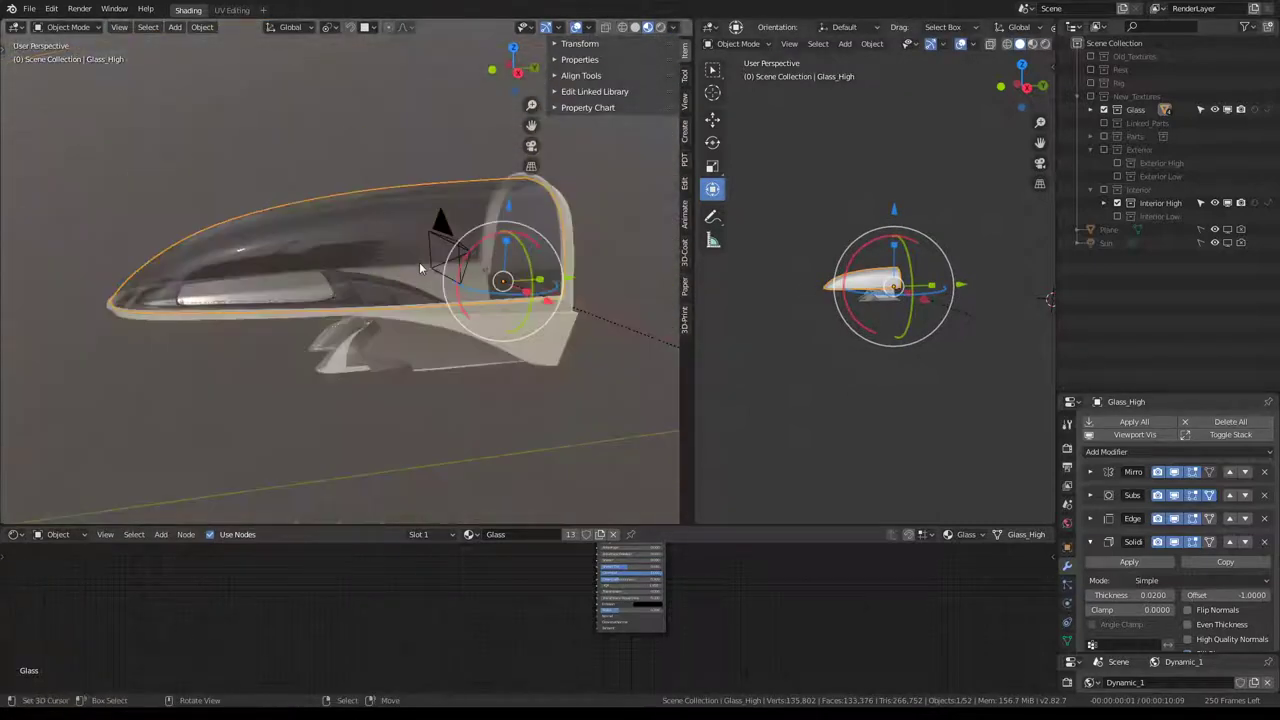
pyautogui.press('Tab')
pyautogui.moveTo(419, 262)
pyautogui.mouseDown(button='middle')
pyautogui.moveTo(477, 224)
pyautogui.moveTo(430, 348)
pyautogui.mouseUp(button='middle')
pyautogui.scroll(5, 430, 348)
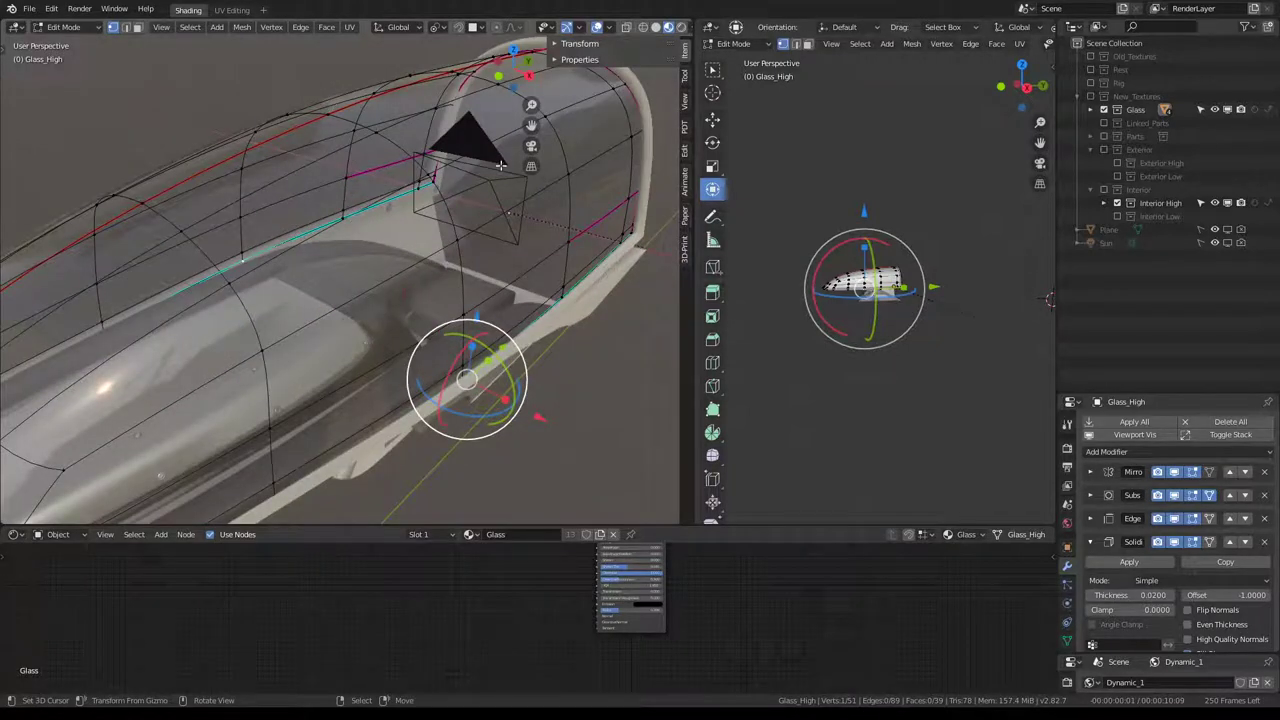
pyautogui.scroll(-5, 418, 213)
pyautogui.scroll(5, 356, 290)
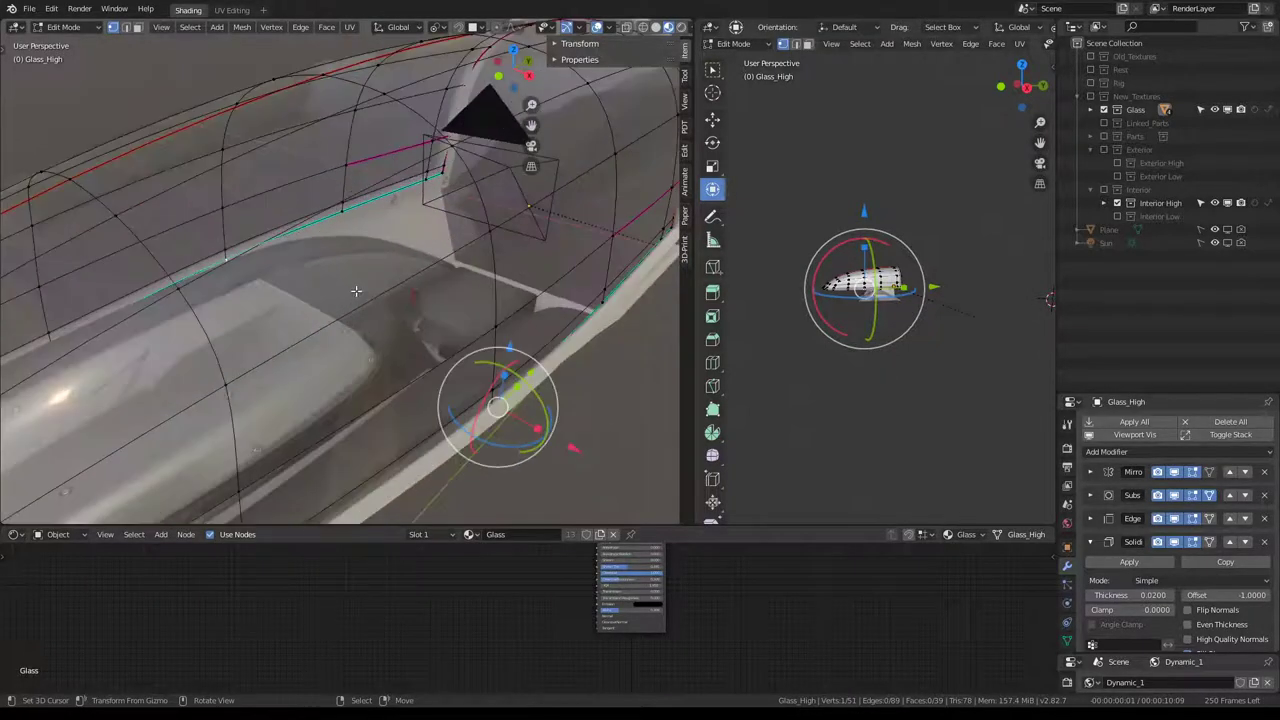
# Extrude one vertex, slide it along X, and return to Object Mode with the glass isolated.
pyautogui.press('e')
pyautogui.rightClick(567, 435)
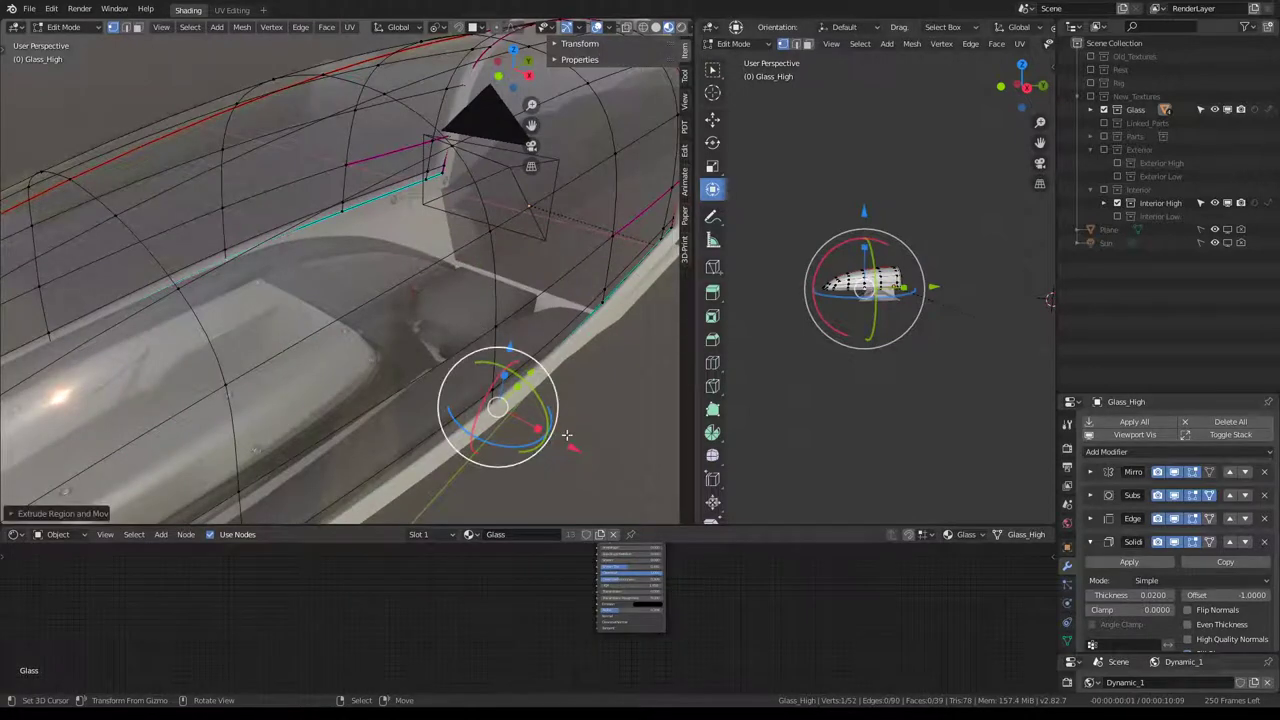
pyautogui.press('g')
pyautogui.press('x')
pyautogui.click(262, 360)
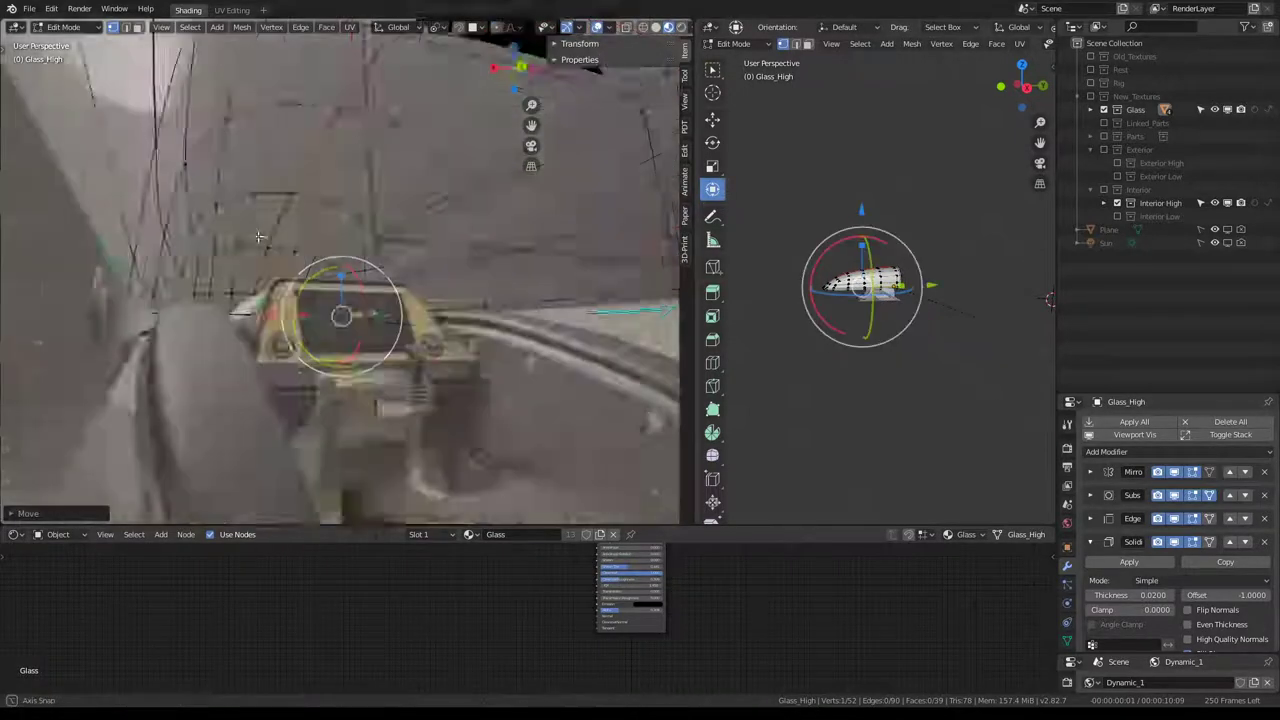
pyautogui.moveTo(262, 360); pyautogui.dragTo(386, 321, button='middle')
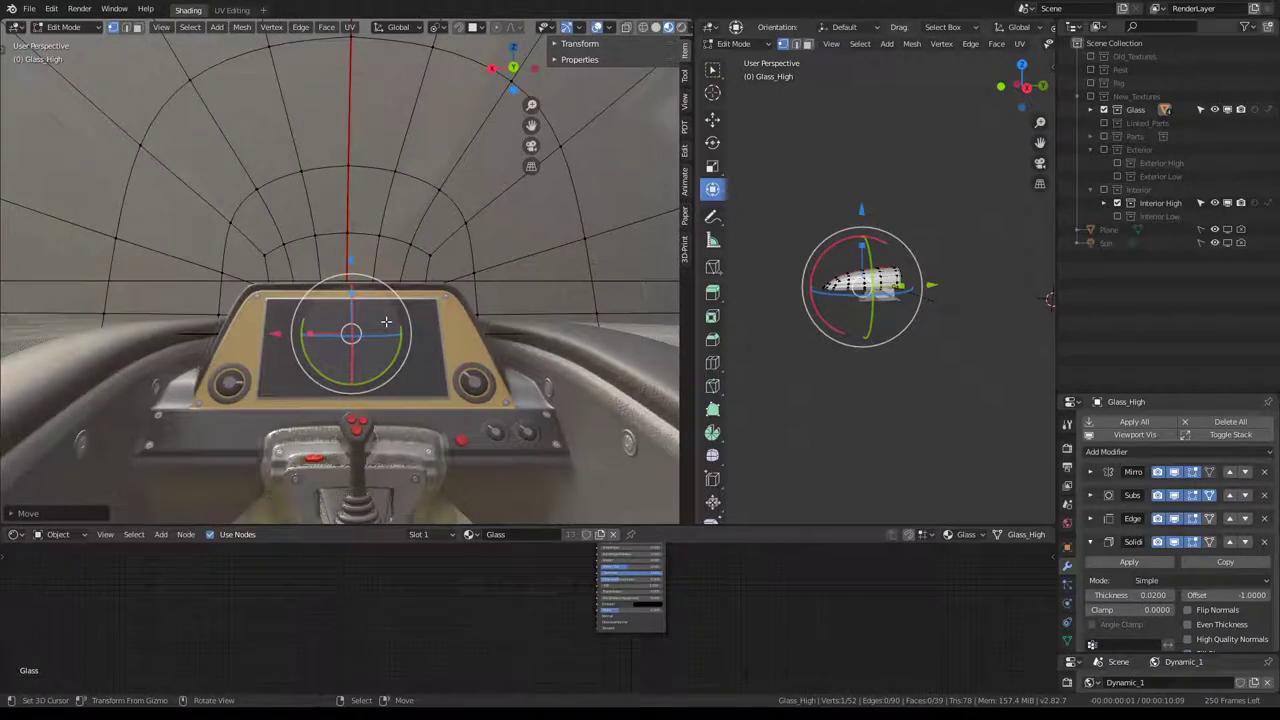
pyautogui.press('Tab')
pyautogui.press('KP_Divide')
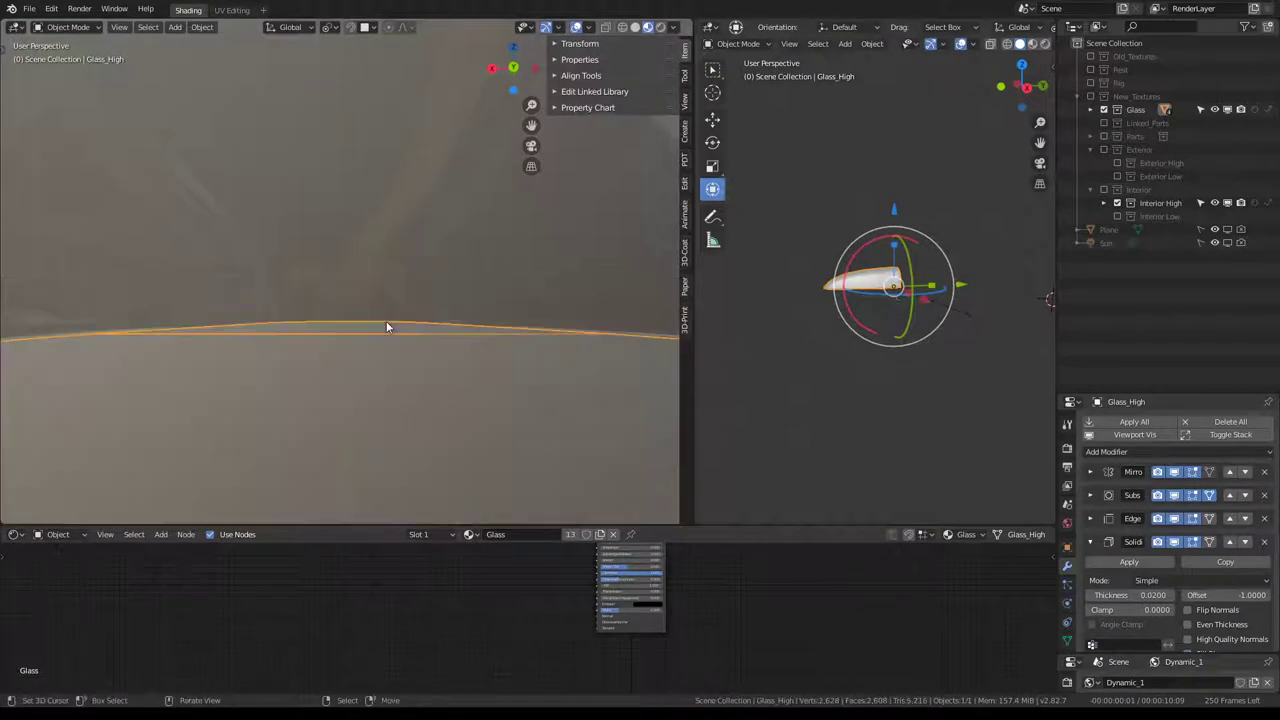
# Re-enter Edit Mode on the glass and snap the 3D cursor to the selection.
pyautogui.press('KP_Divide')
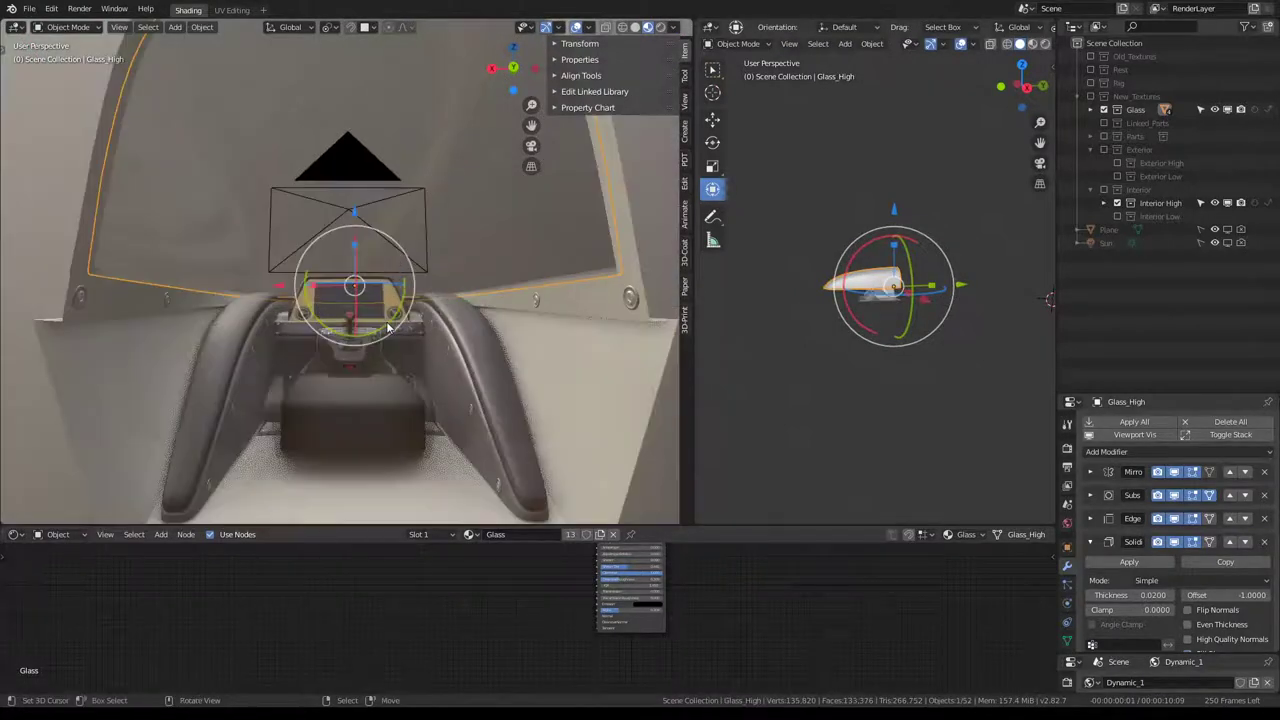
pyautogui.moveTo(387, 326); pyautogui.dragTo(404, 291, button='middle')
pyautogui.press('KP_Divide')
pyautogui.press('Tab')
pyautogui.press('KP_Decimal')
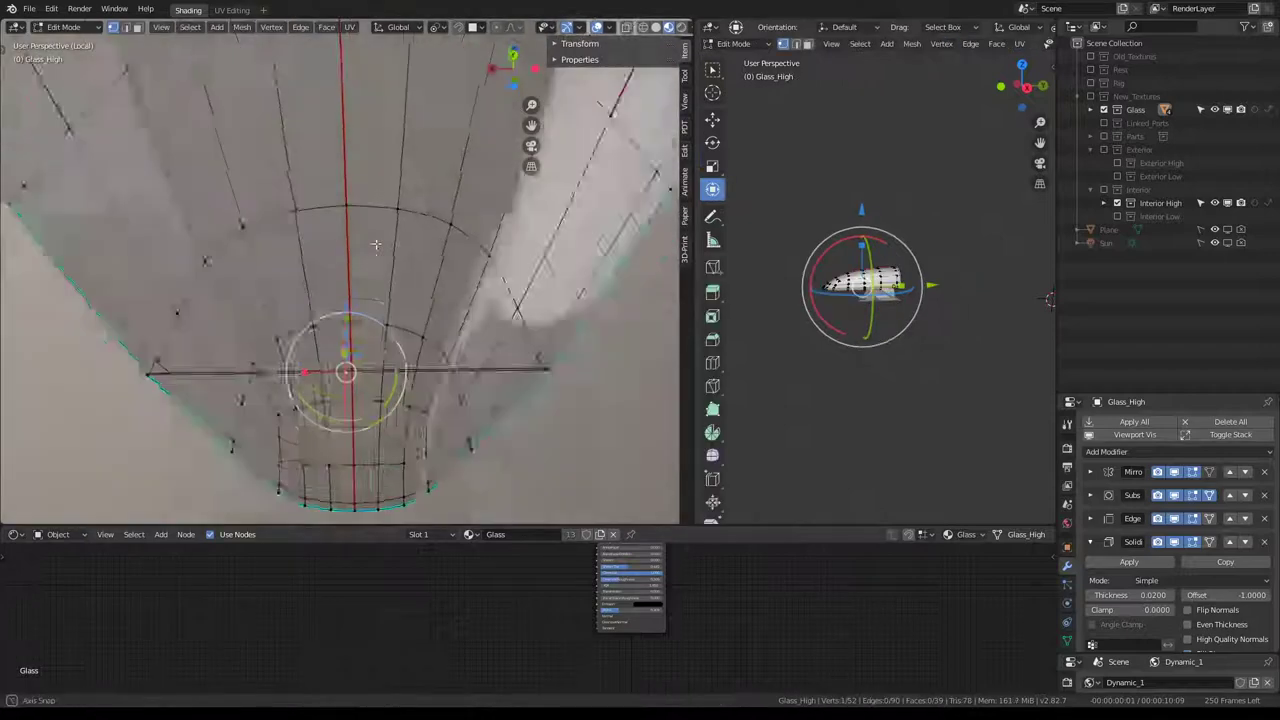
pyautogui.hotkey('shift', 's')
pyautogui.click(440, 304)
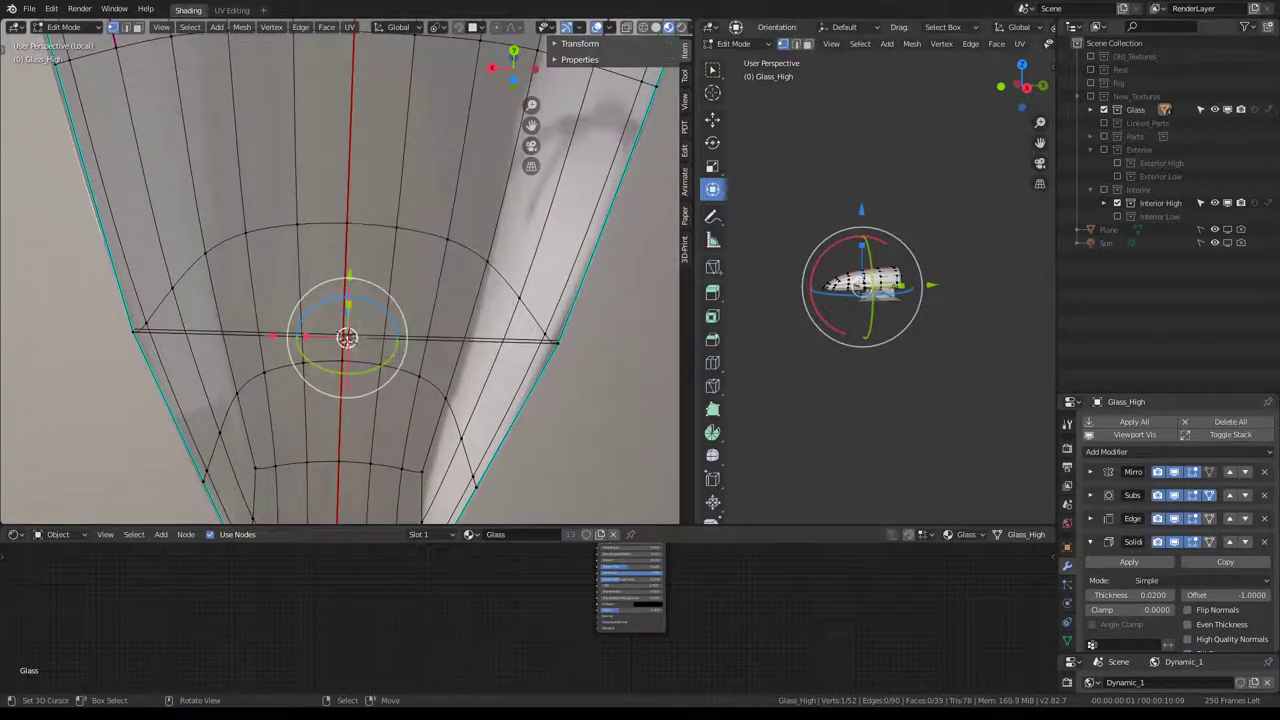
# Dissolve the extra extruded vertex, select its edge loop, and pivot transforms around the 3D cursor.
pyautogui.moveTo(440, 304); pyautogui.dragTo(380, 354, button='middle')
pyautogui.rightClick(352, 347)
pyautogui.press('Escape')
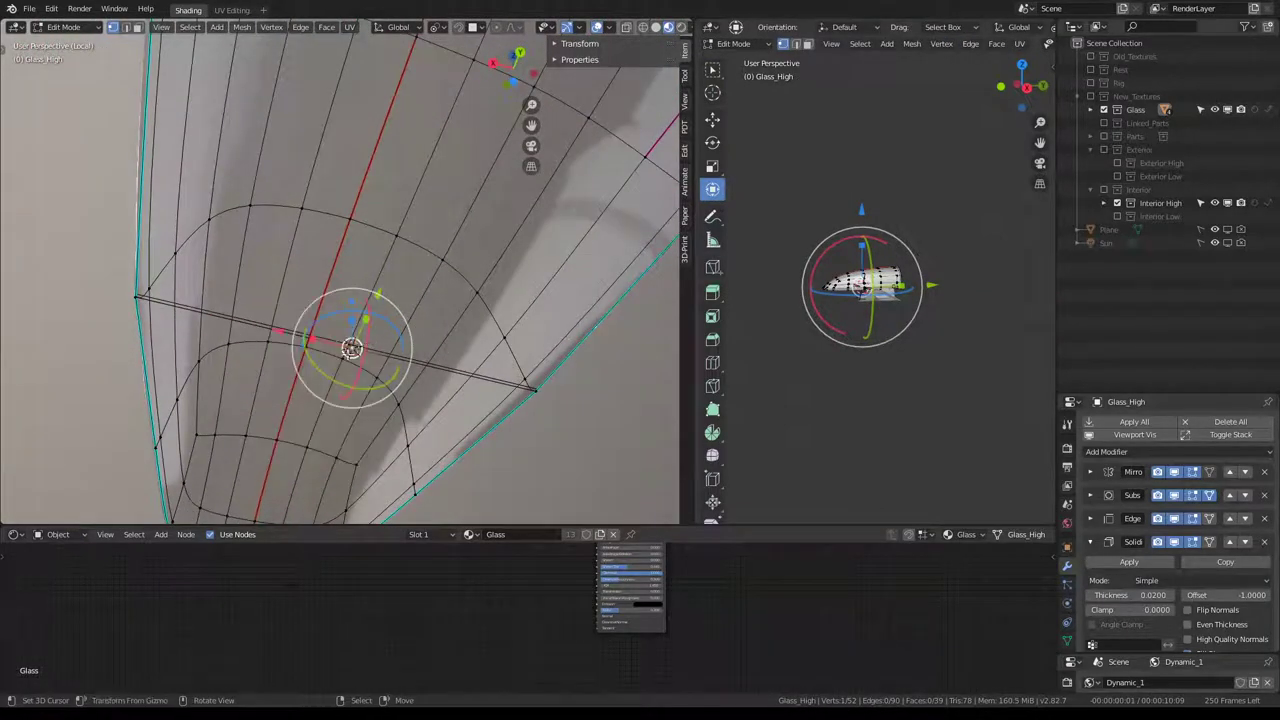
pyautogui.rightClick(353, 347)
pyautogui.click(356, 348)
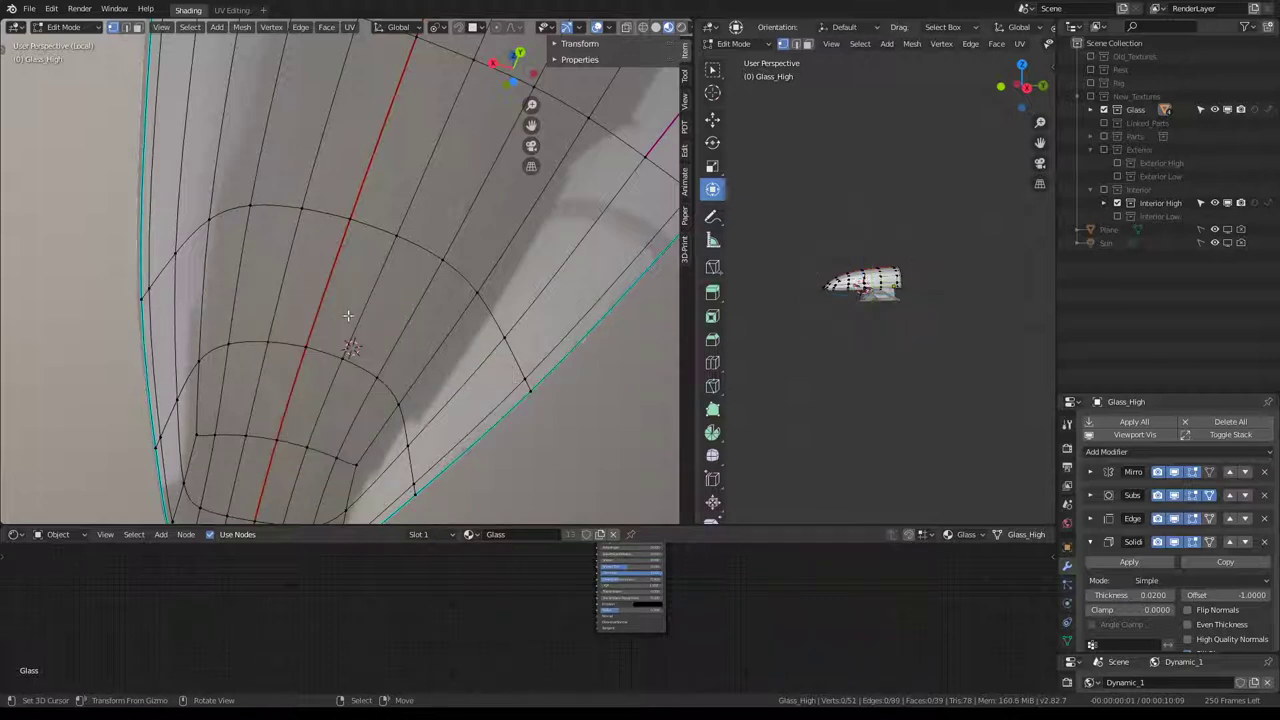
pyautogui.keyDown('alt'); pyautogui.click(507, 347); pyautogui.keyUp('alt')
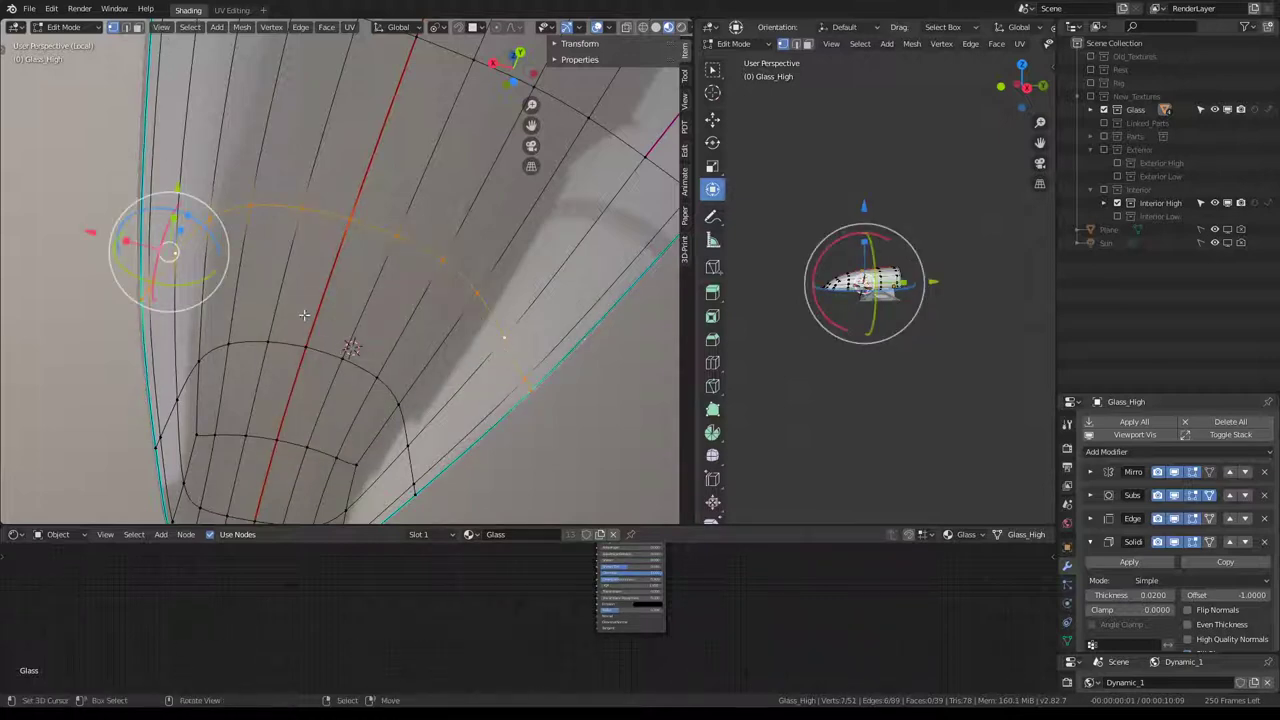
pyautogui.click(437, 27)
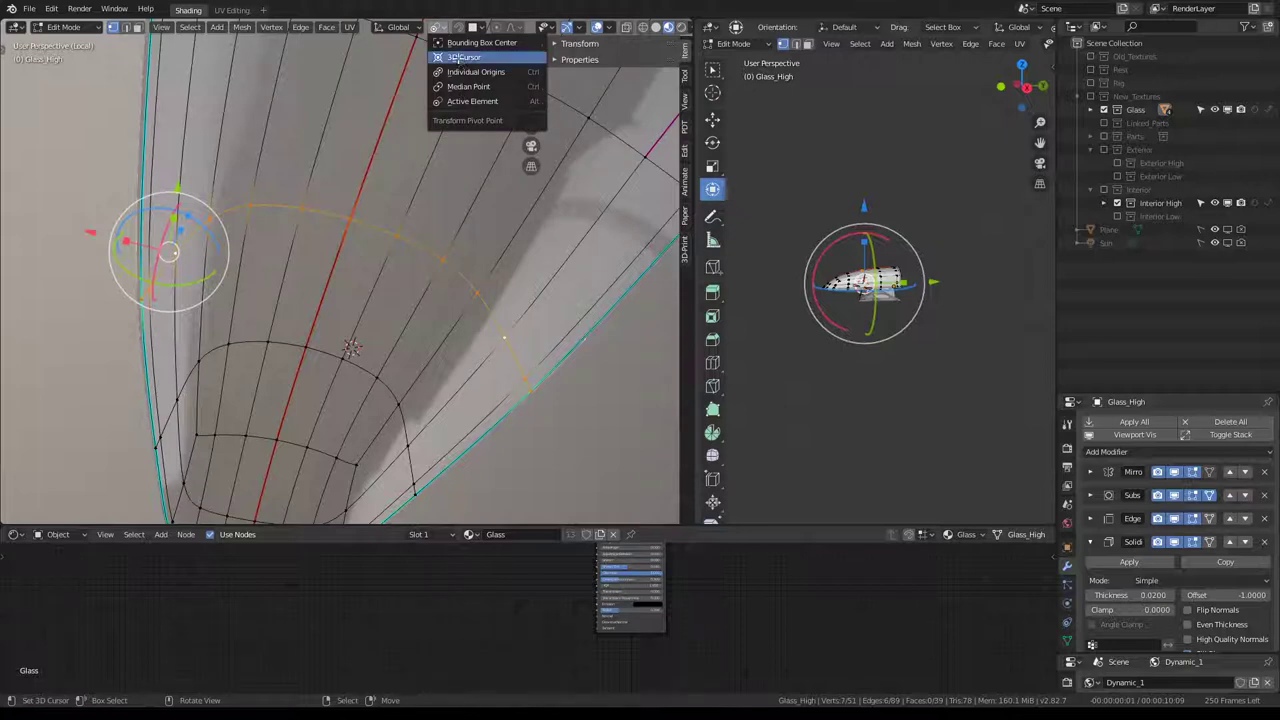
pyautogui.click(456, 57)
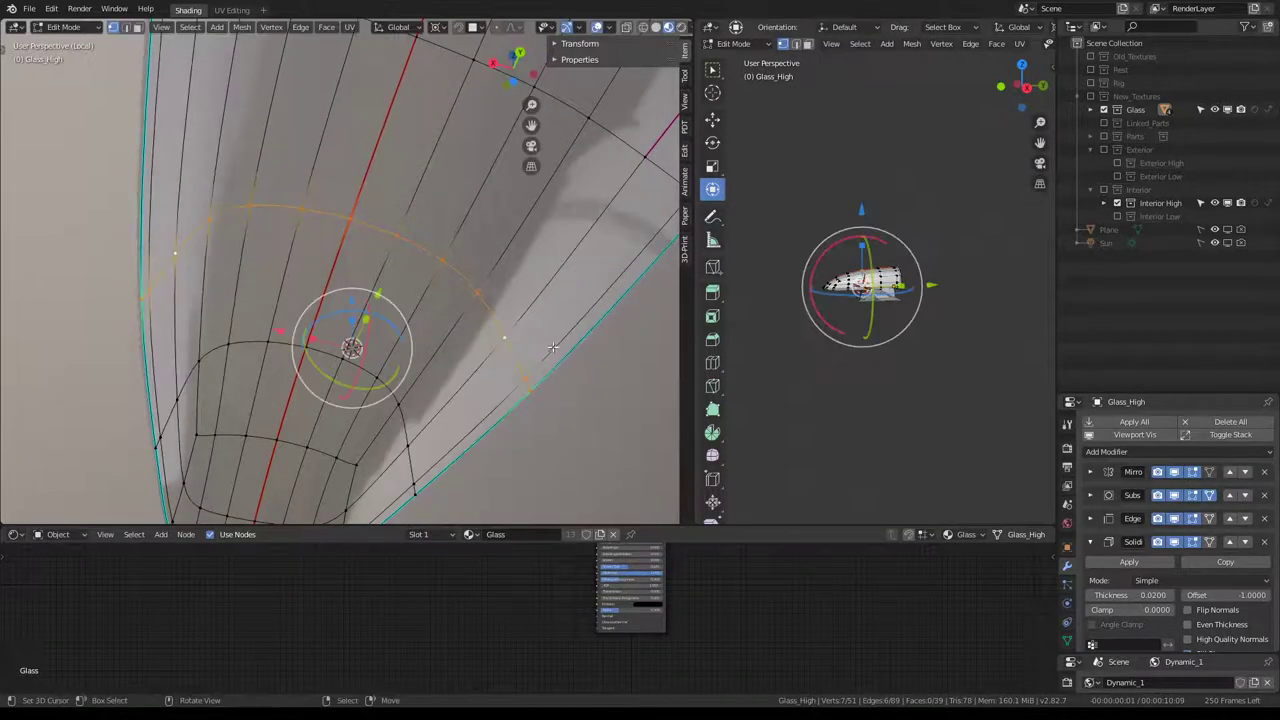
# Select the edge loop across the canopy and round it with To Sphere.
pyautogui.moveTo(552, 347)
pyautogui.mouseDown(button='middle')
pyautogui.moveTo(357, 371)
pyautogui.moveTo(372, 418)
pyautogui.mouseUp(button='middle')
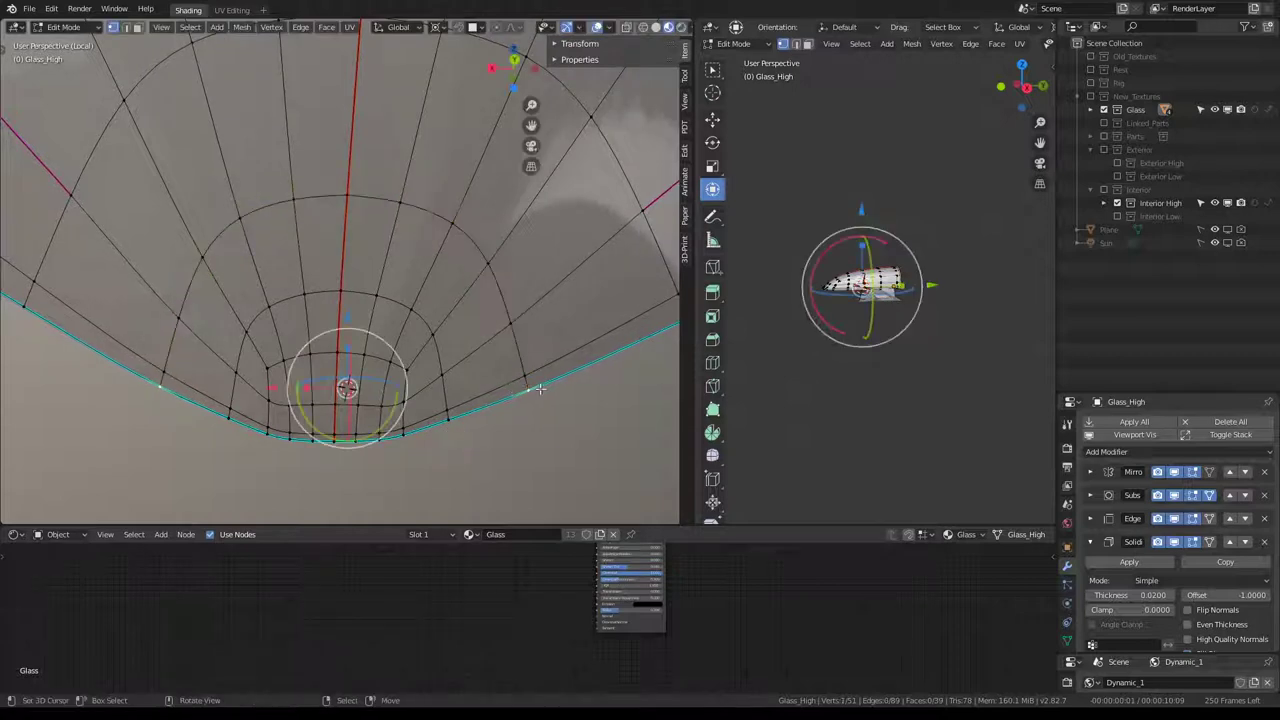
pyautogui.keyDown('alt'); pyautogui.click(520, 355); pyautogui.keyUp('alt')
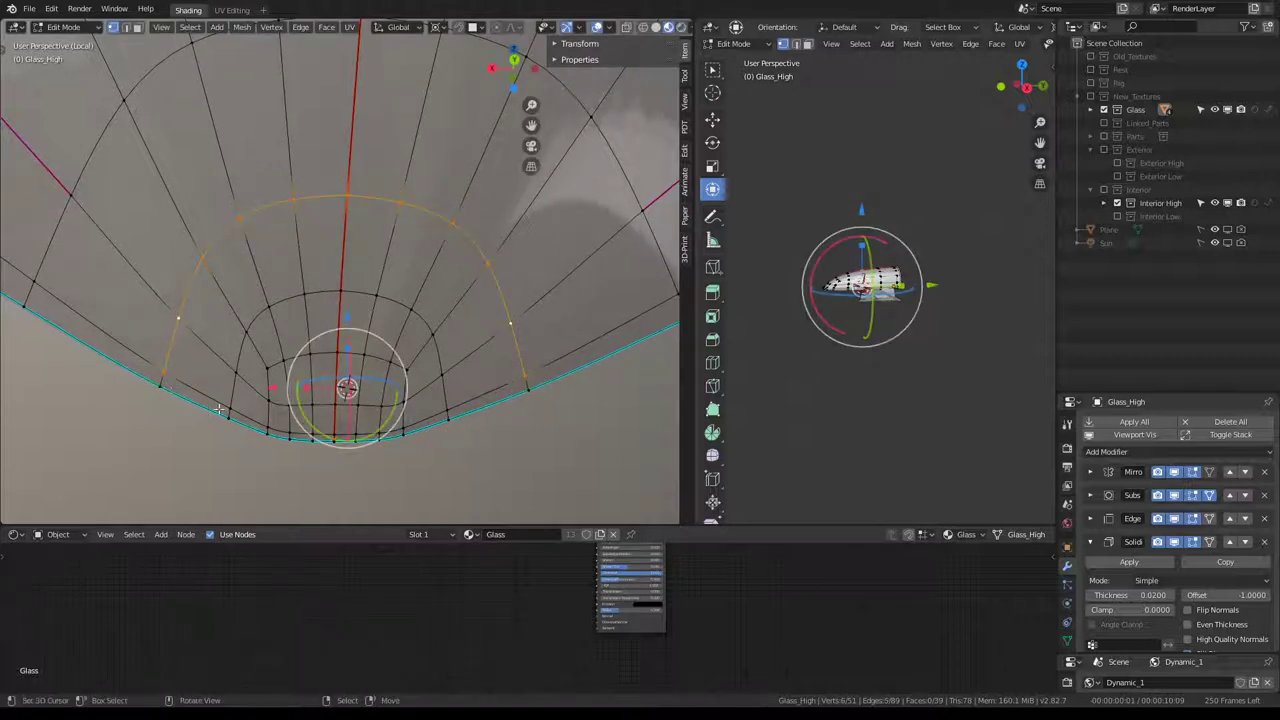
pyautogui.press('s')
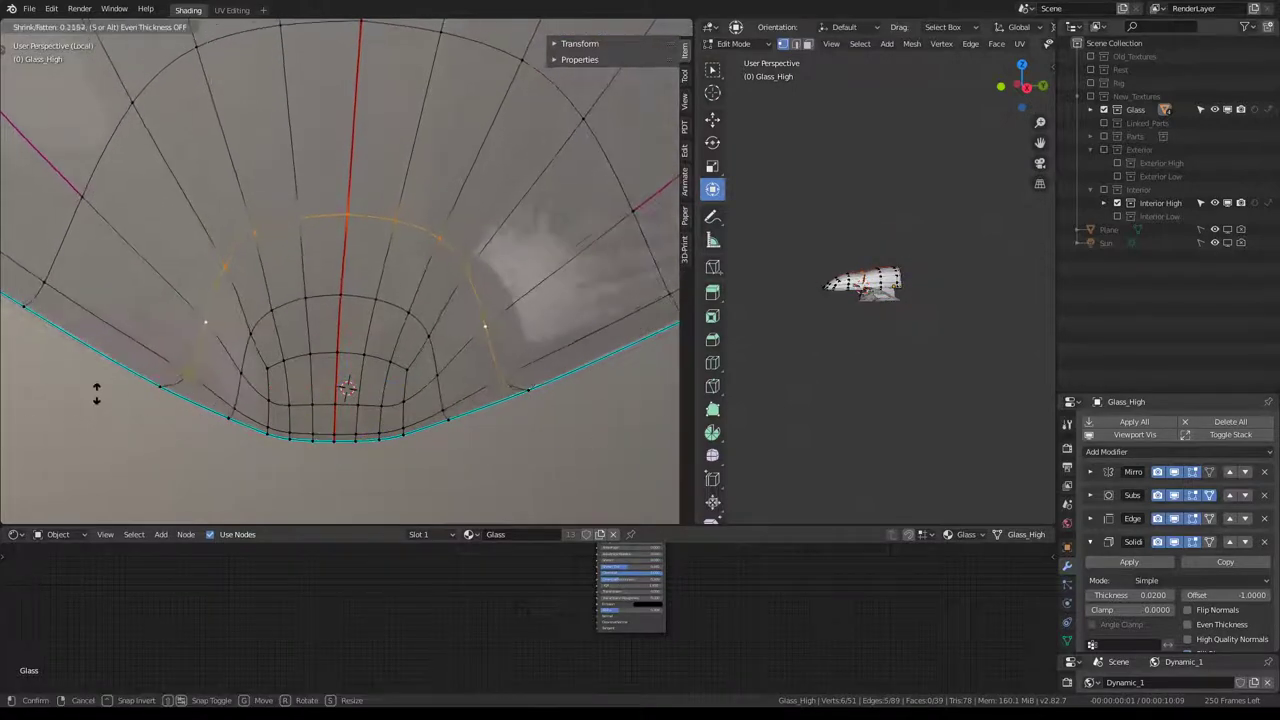
pyautogui.press('Escape')
pyautogui.hotkey('shift', 'alt', 's')
pyautogui.click(633, 137)
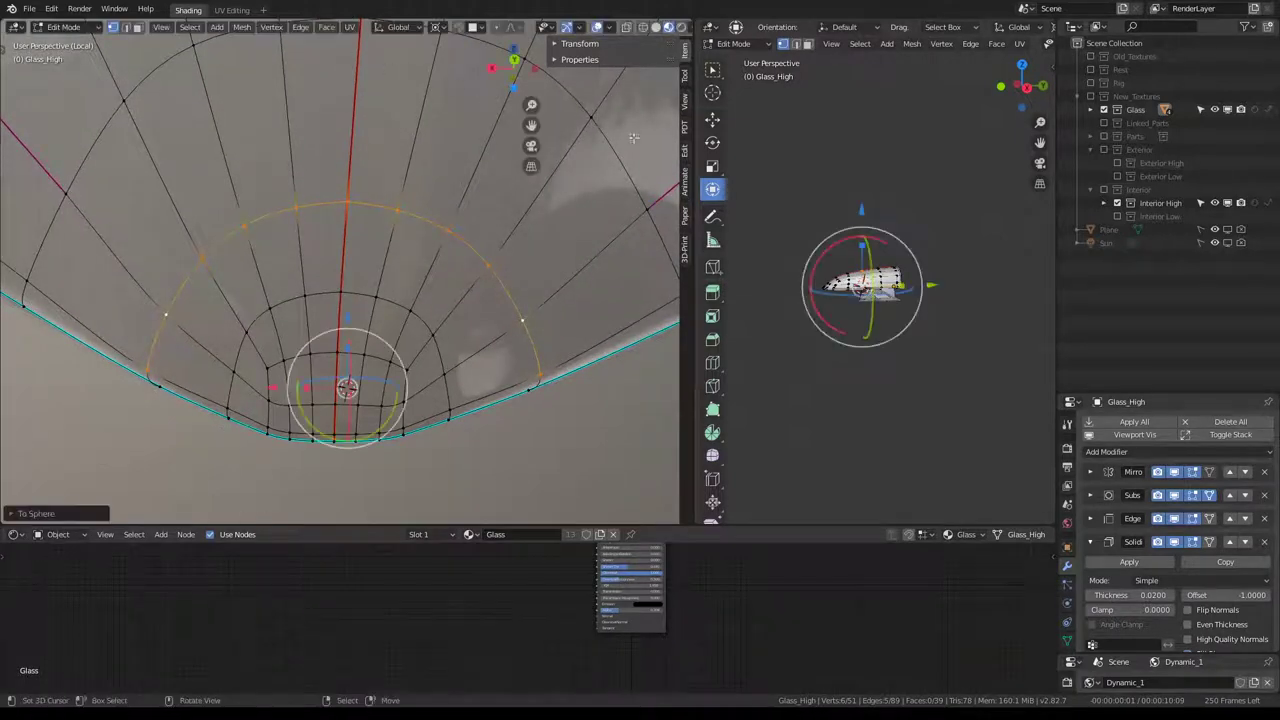
pyautogui.moveTo(441, 326); pyautogui.dragTo(318, 292, button='middle')
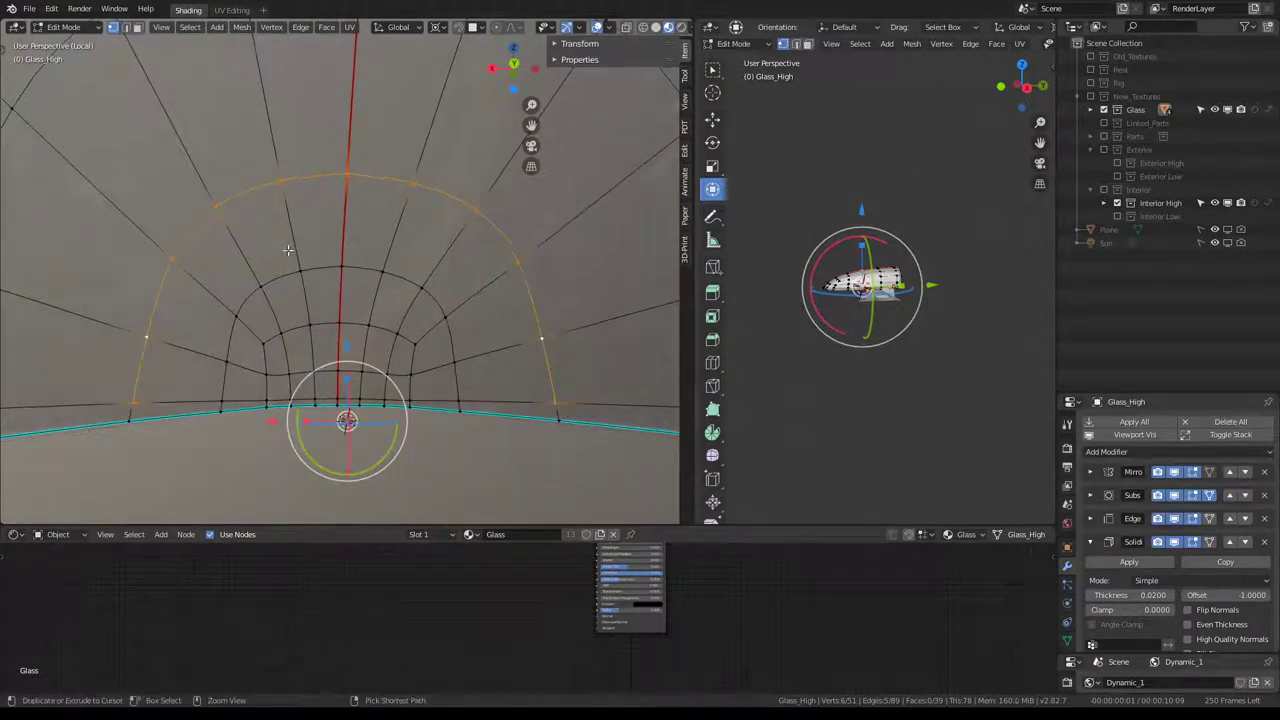
pyautogui.click(31, 9)
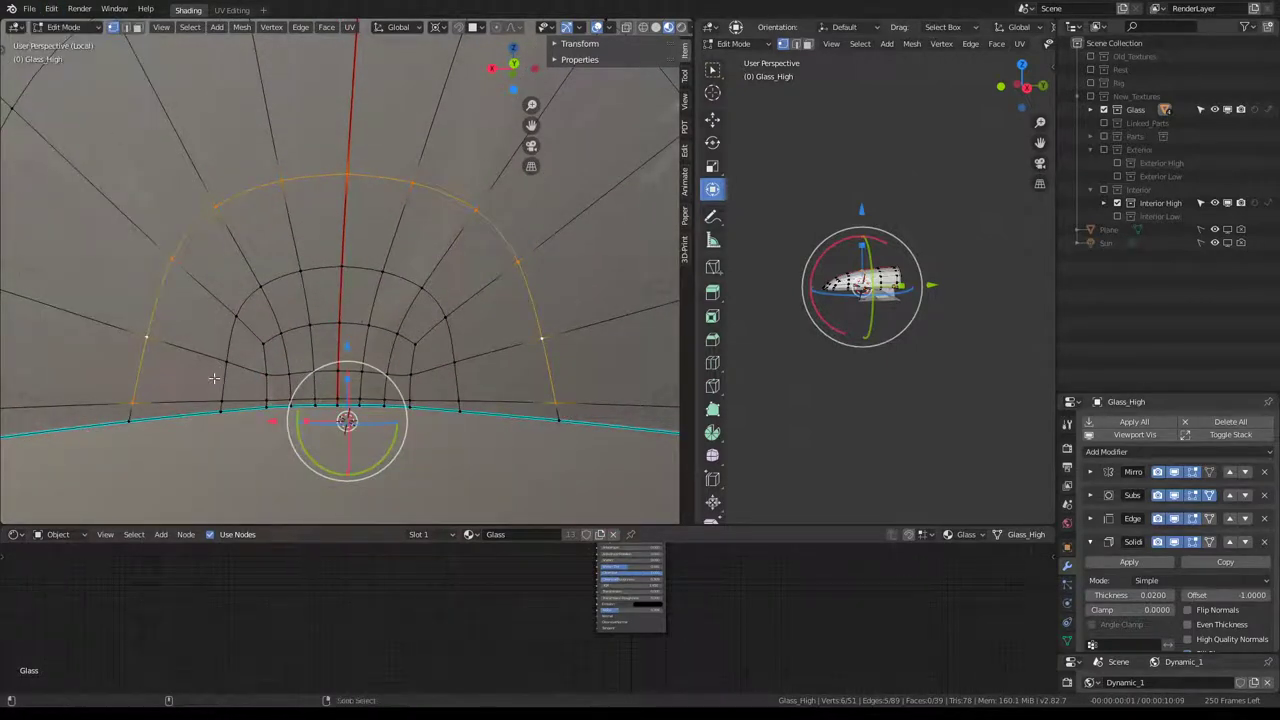
# Apply To Sphere to the loop a second time for a rounder arc.
pyautogui.hotkey('shift', 'alt', 's')
pyautogui.press('Escape')
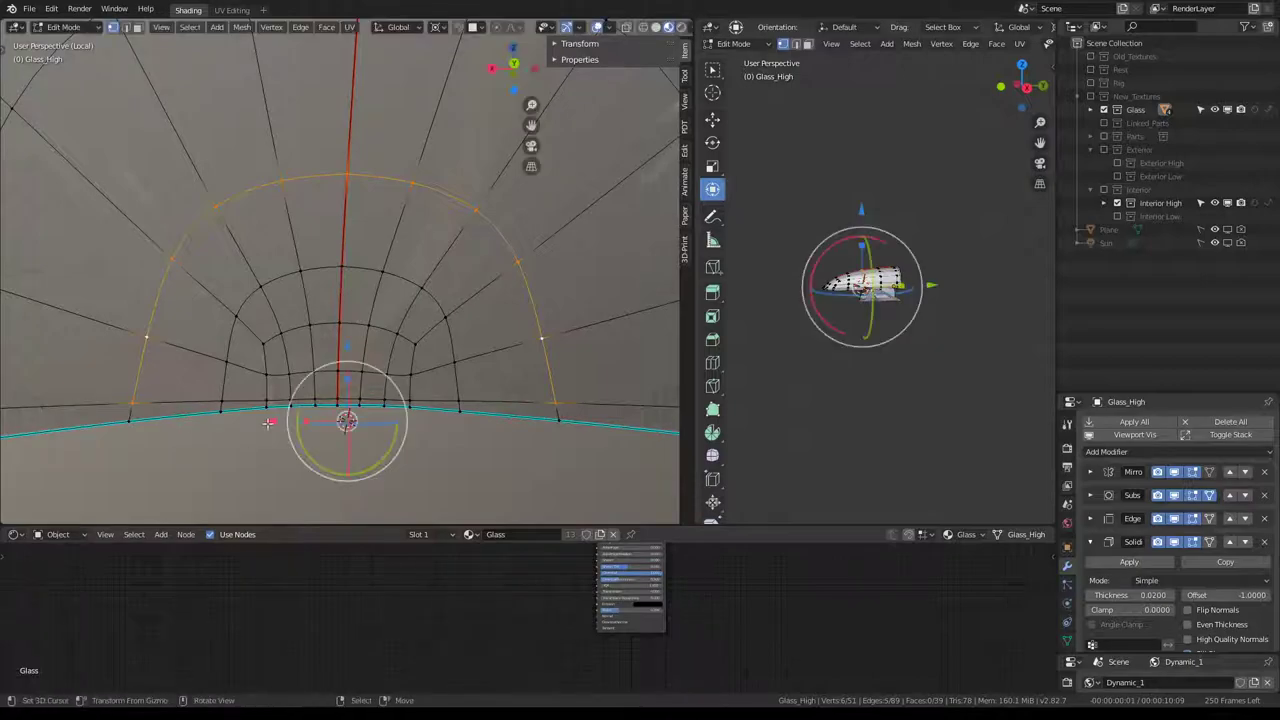
pyautogui.hotkey('ctrl', 'shift', 's')
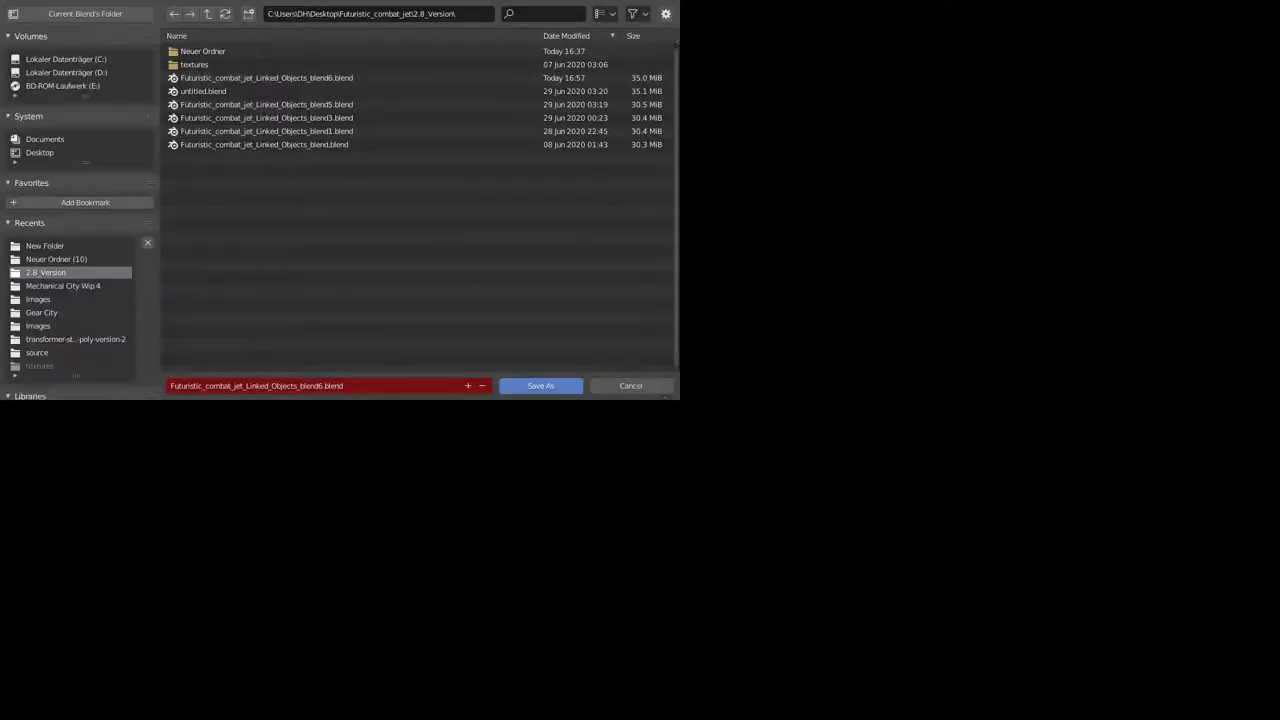
pyautogui.press('Escape')
pyautogui.hotkey('shift', 'alt', 's')
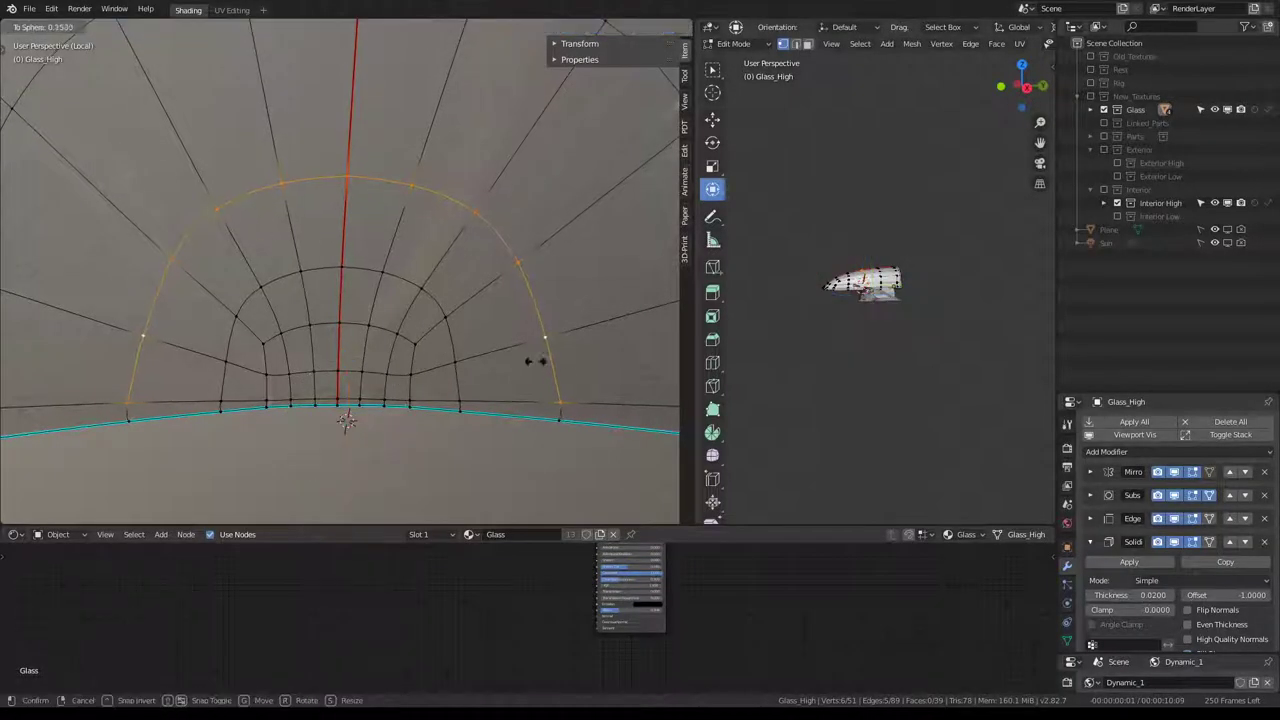
pyautogui.click(537, 361)
pyautogui.hotkey('shift', 'alt', 's')
pyautogui.click(222, 67)
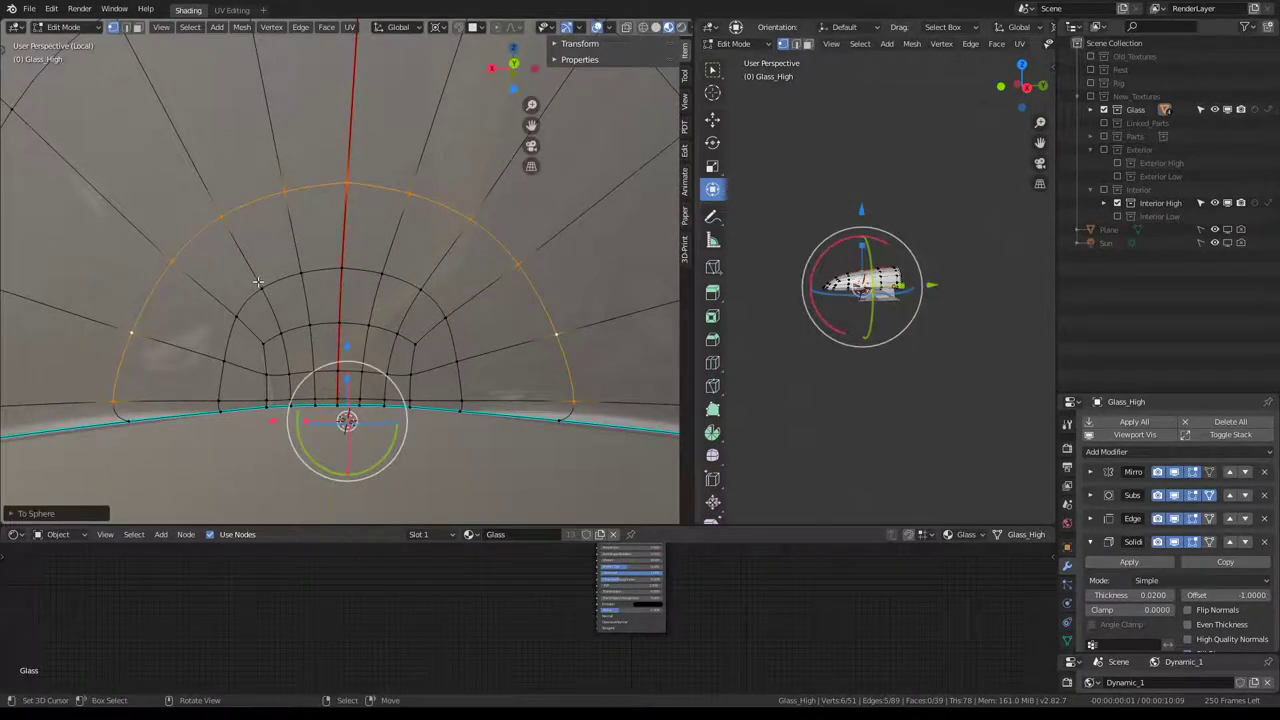
# Shift the loop along X and round it fully with To Sphere.
pyautogui.moveTo(258, 283)
pyautogui.mouseDown(button='middle')
pyautogui.moveTo(290, 300)
pyautogui.moveTo(266, 356)
pyautogui.moveTo(278, 342)
pyautogui.moveTo(516, 356)
pyautogui.mouseUp(button='middle')
pyautogui.scroll(-3, 300, 310)
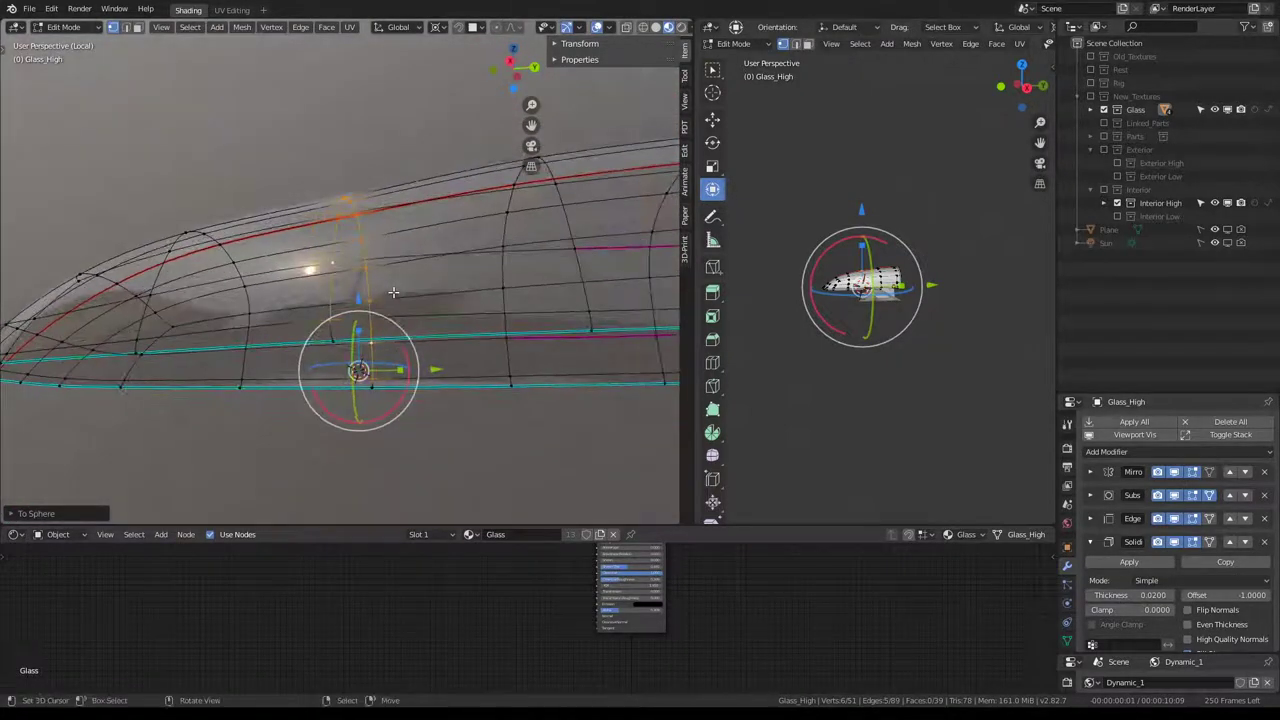
pyautogui.moveTo(516, 356); pyautogui.dragTo(393, 292, button='middle')
pyautogui.scroll(2, 392, 292)
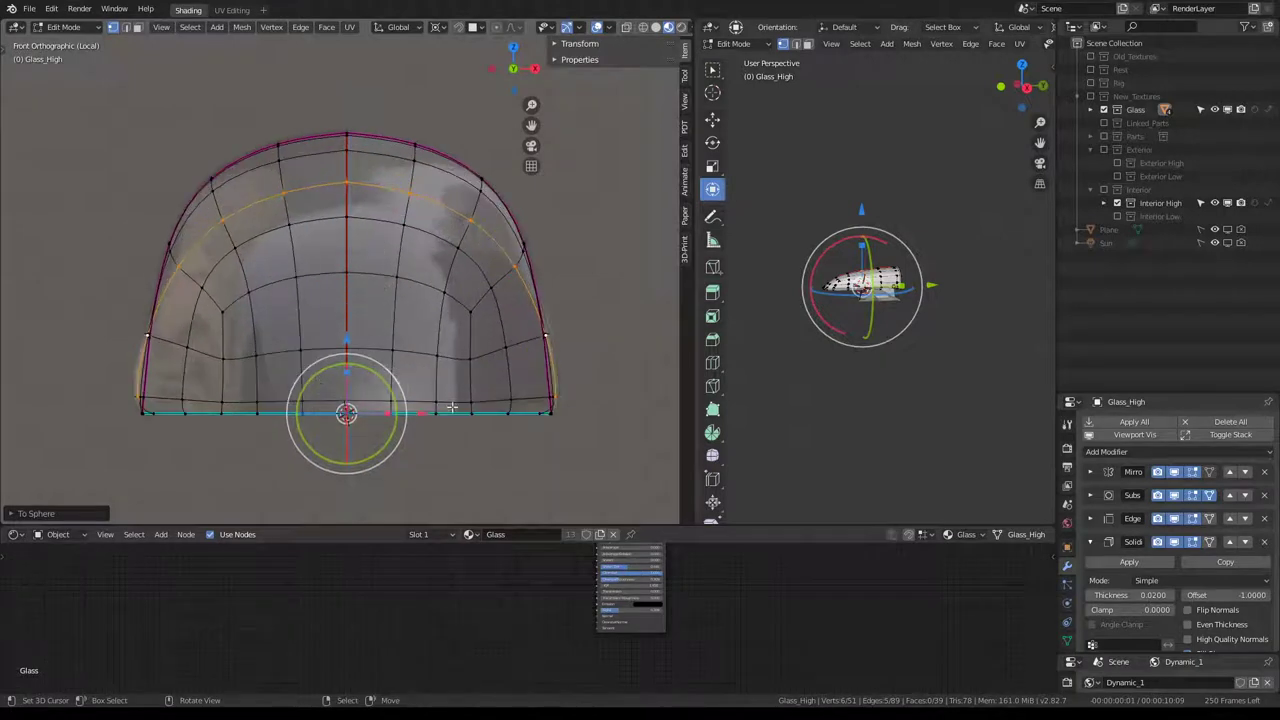
pyautogui.moveTo(424, 413); pyautogui.dragTo(422, 412)
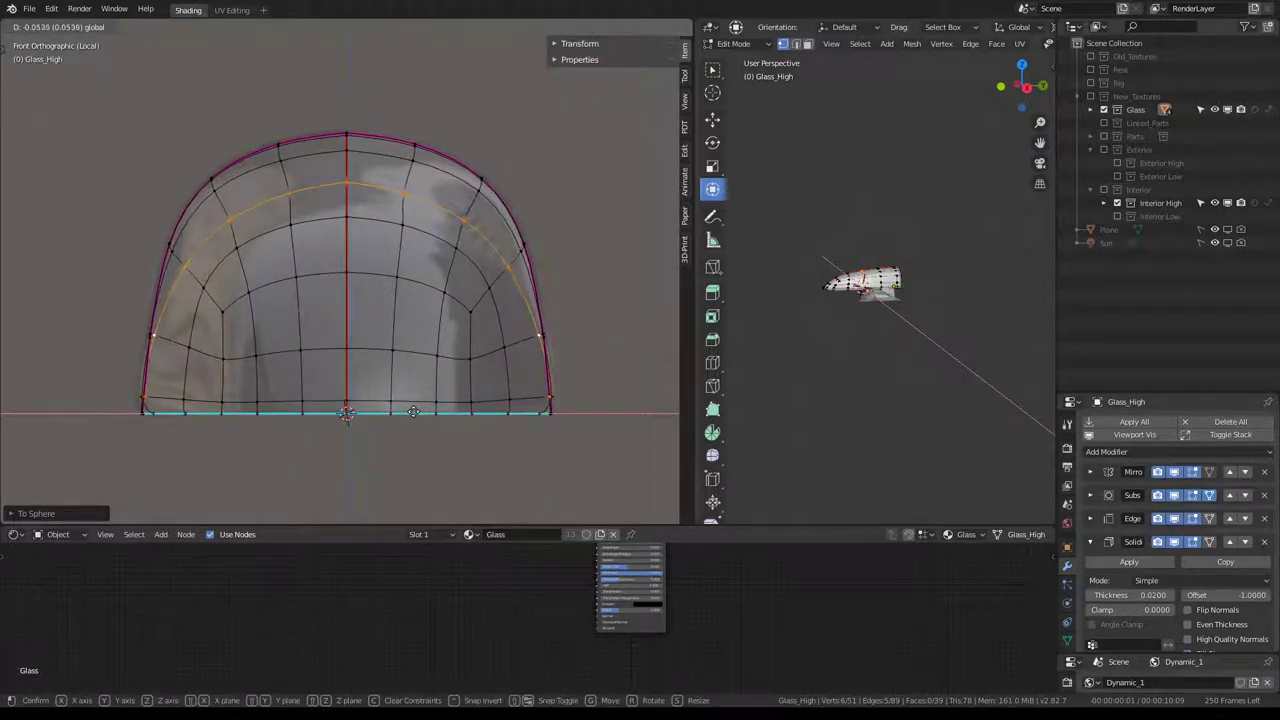
pyautogui.moveTo(407, 412); pyautogui.dragTo(432, 411)
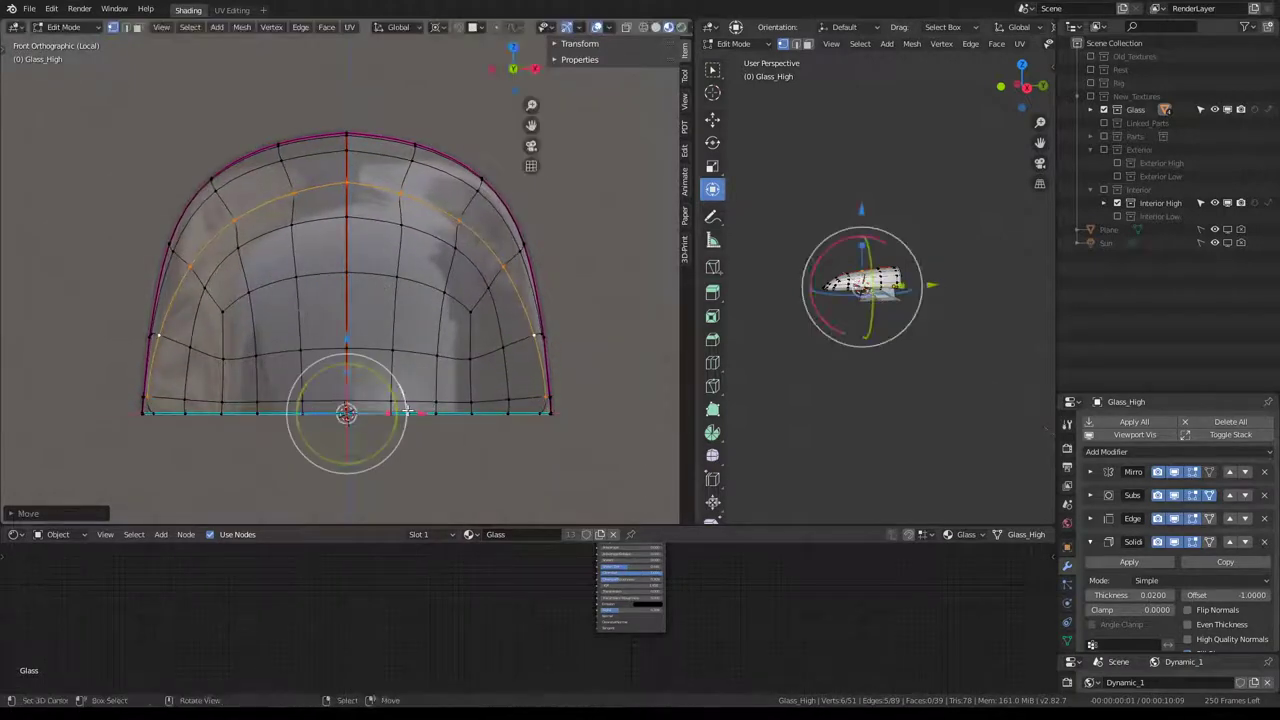
pyautogui.hotkey('shift', 'alt', 's')
pyautogui.click(565, 265)
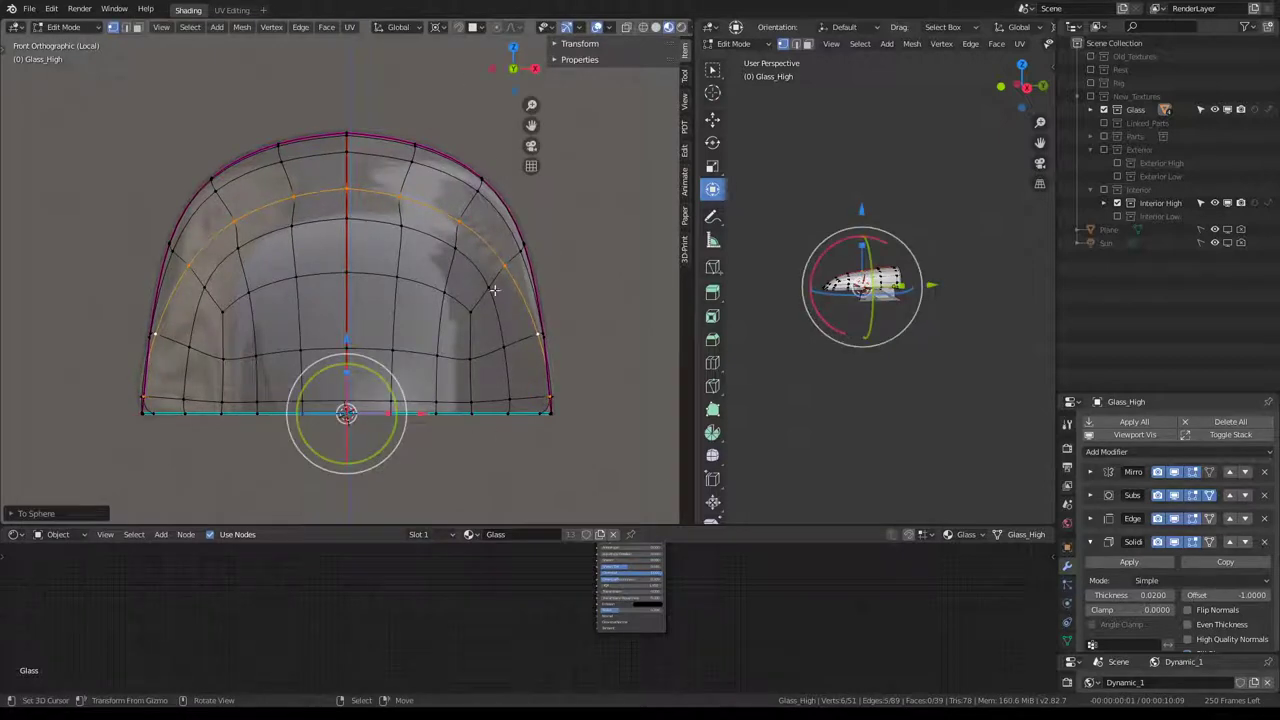
pyautogui.moveTo(436, 411); pyautogui.dragTo(430, 411)
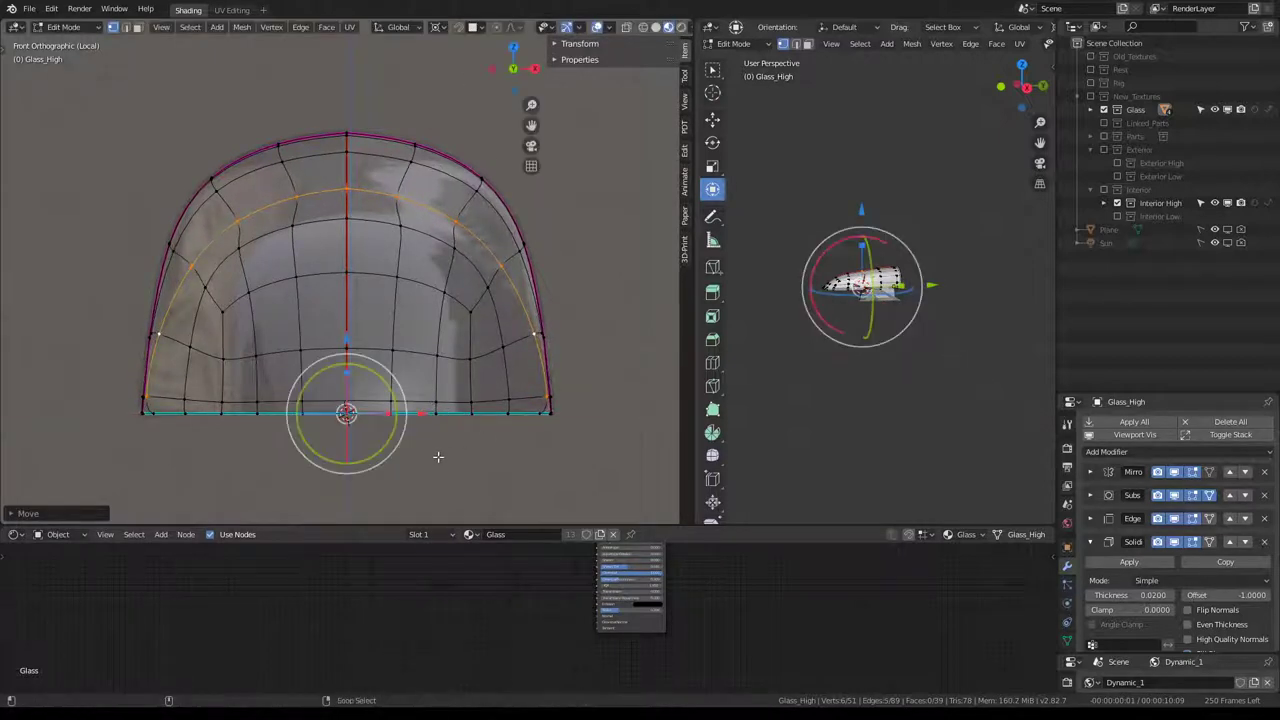
pyautogui.hotkey('shift', 'alt', 's')
pyautogui.click(226, 148)
pyautogui.moveTo(436, 387)
pyautogui.mouseDown(button='middle')
pyautogui.moveTo(406, 341)
pyautogui.moveTo(465, 370)
pyautogui.moveTo(334, 389)
pyautogui.mouseUp(button='middle')
# Extrude a stray vertex from the lower edge, snap the 3D cursor to it, then delete it.
pyautogui.click(352, 403)
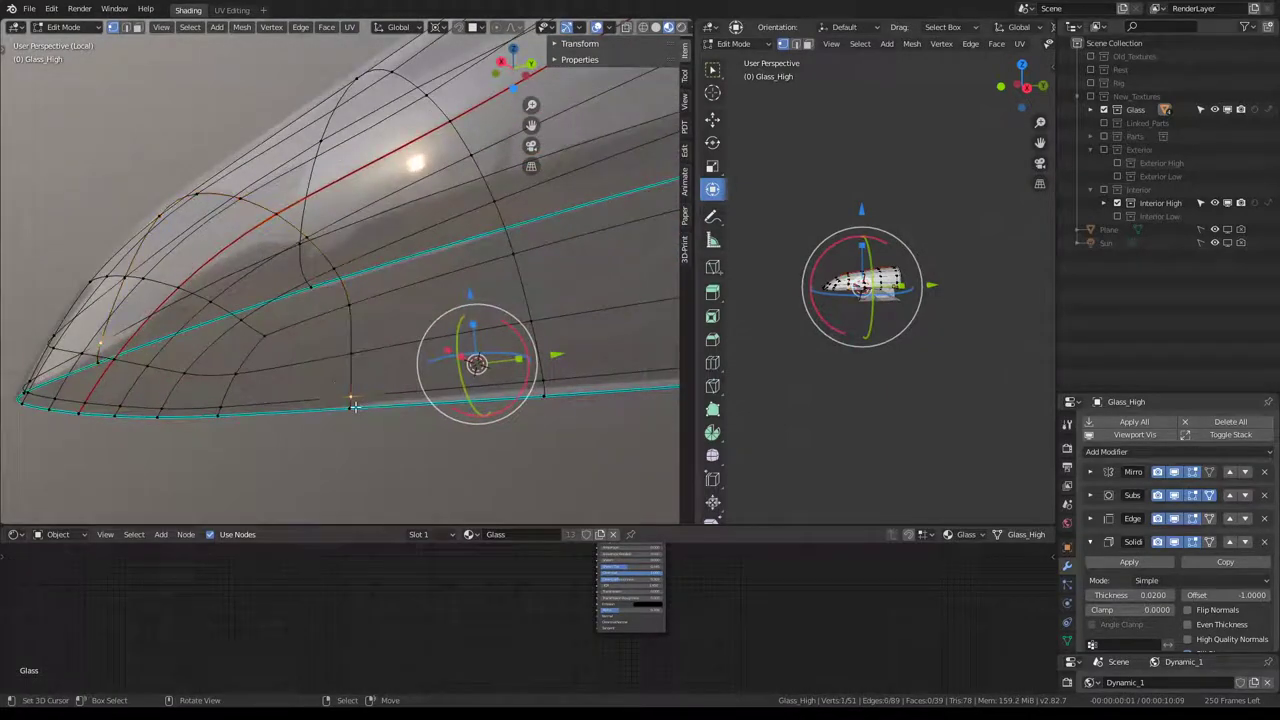
pyautogui.moveTo(303, 346); pyautogui.dragTo(231, 311, button='middle')
pyautogui.press('e')
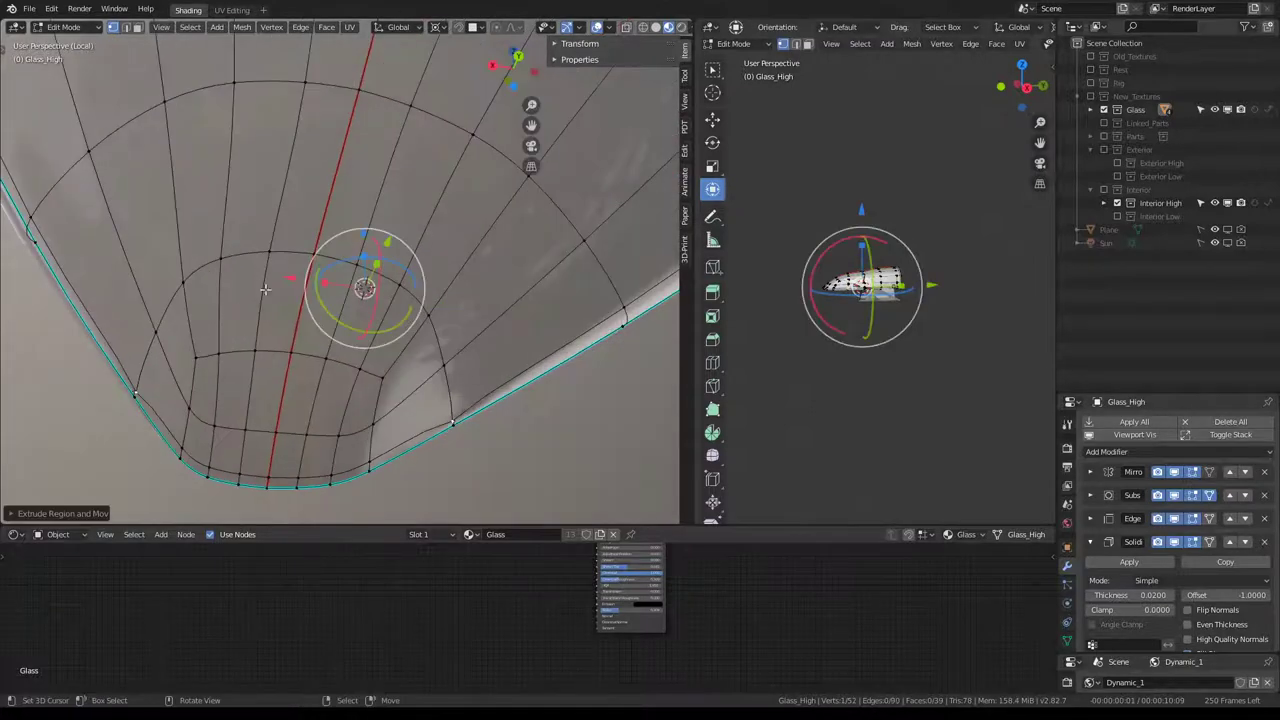
pyautogui.press('g')
pyautogui.click(89, 375)
pyautogui.hotkey('shift', 's')
pyautogui.click(446, 378)
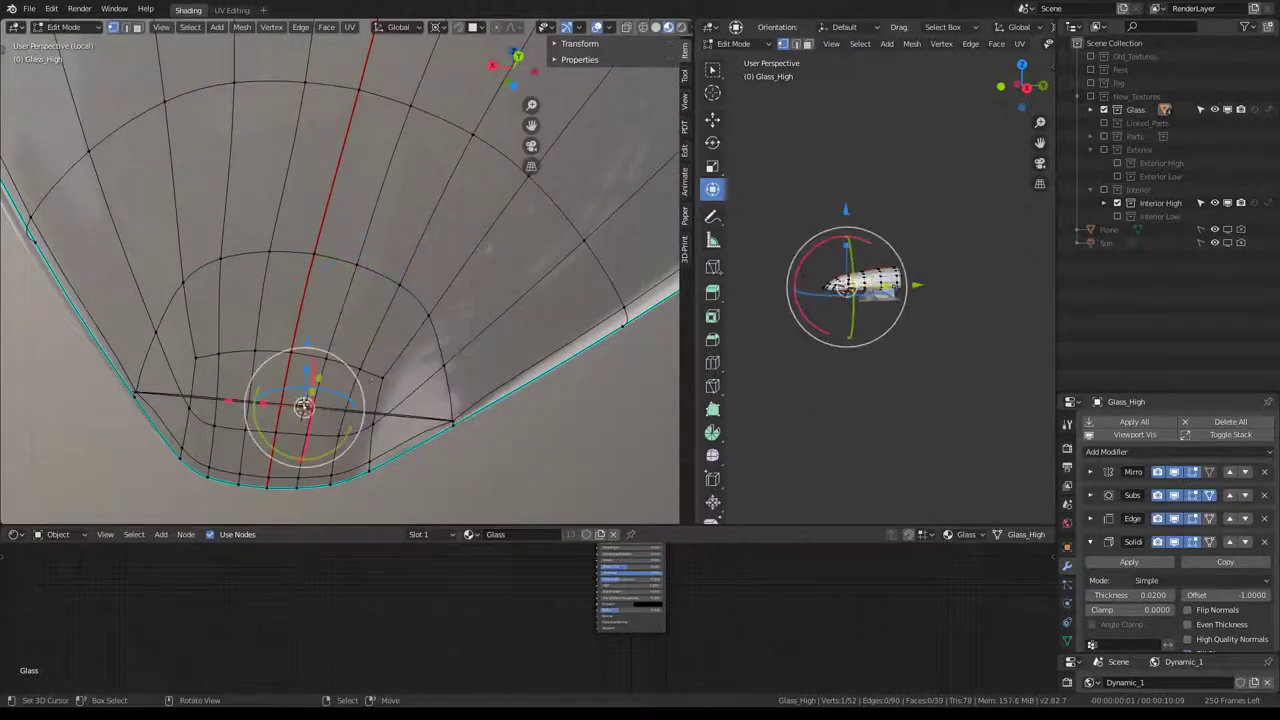
pyautogui.press('x')
pyautogui.click(307, 409)
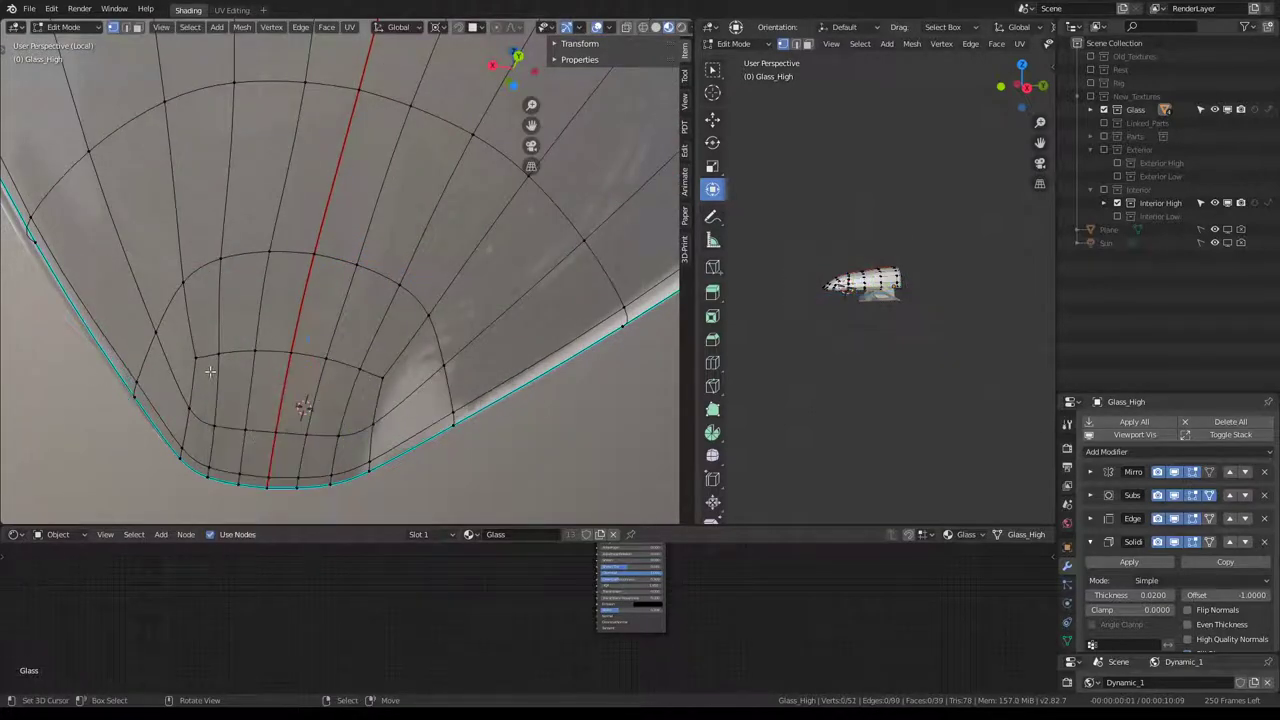
# Round a second edge loop with To Sphere, shift it along X, and round it fully.
pyautogui.keyDown('alt'); pyautogui.click(150, 356); pyautogui.keyUp('alt')
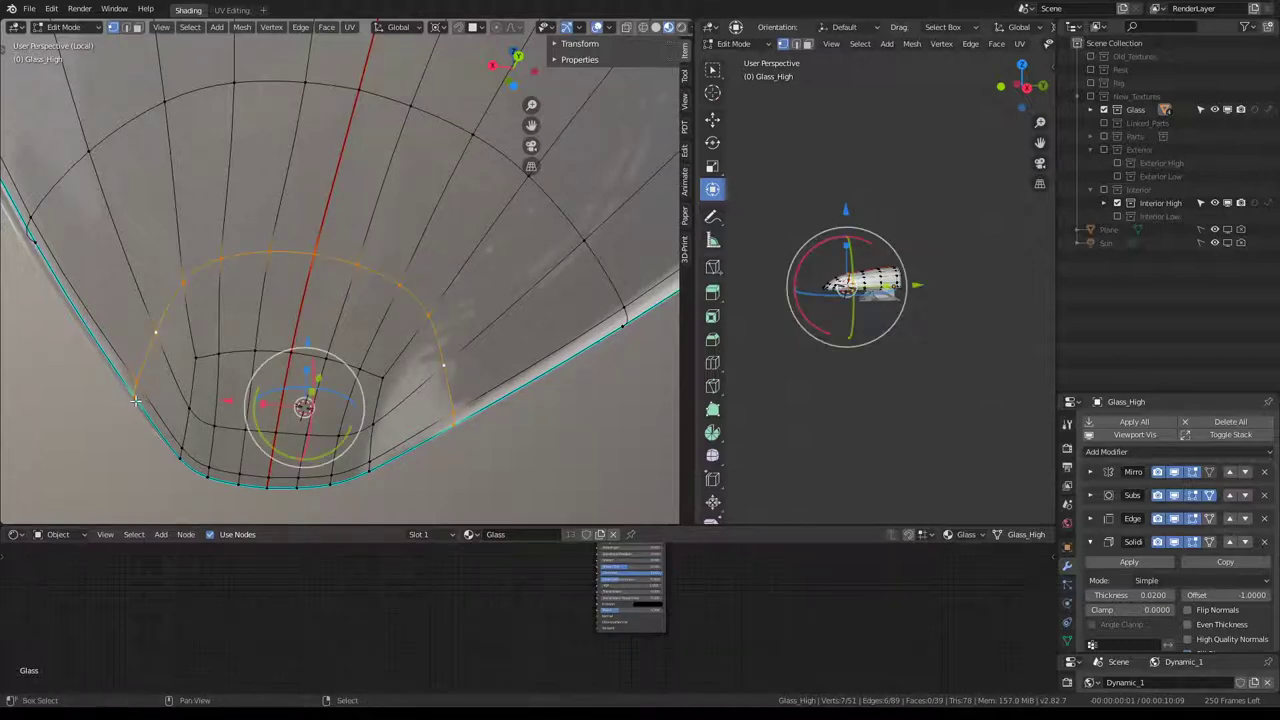
pyautogui.hotkey('shift', 'alt', 's')
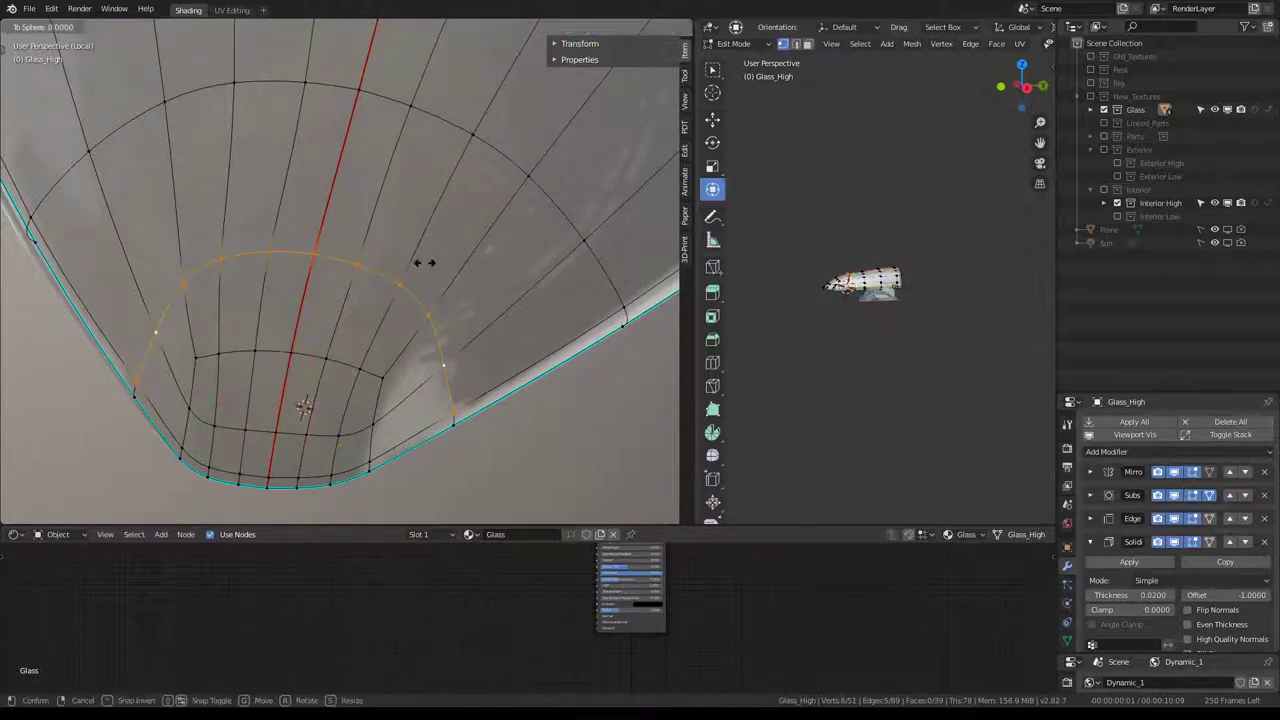
pyautogui.click(98, 33)
pyautogui.moveTo(244, 265); pyautogui.dragTo(489, 327, button='middle')
pyautogui.moveTo(350, 399); pyautogui.dragTo(344, 402)
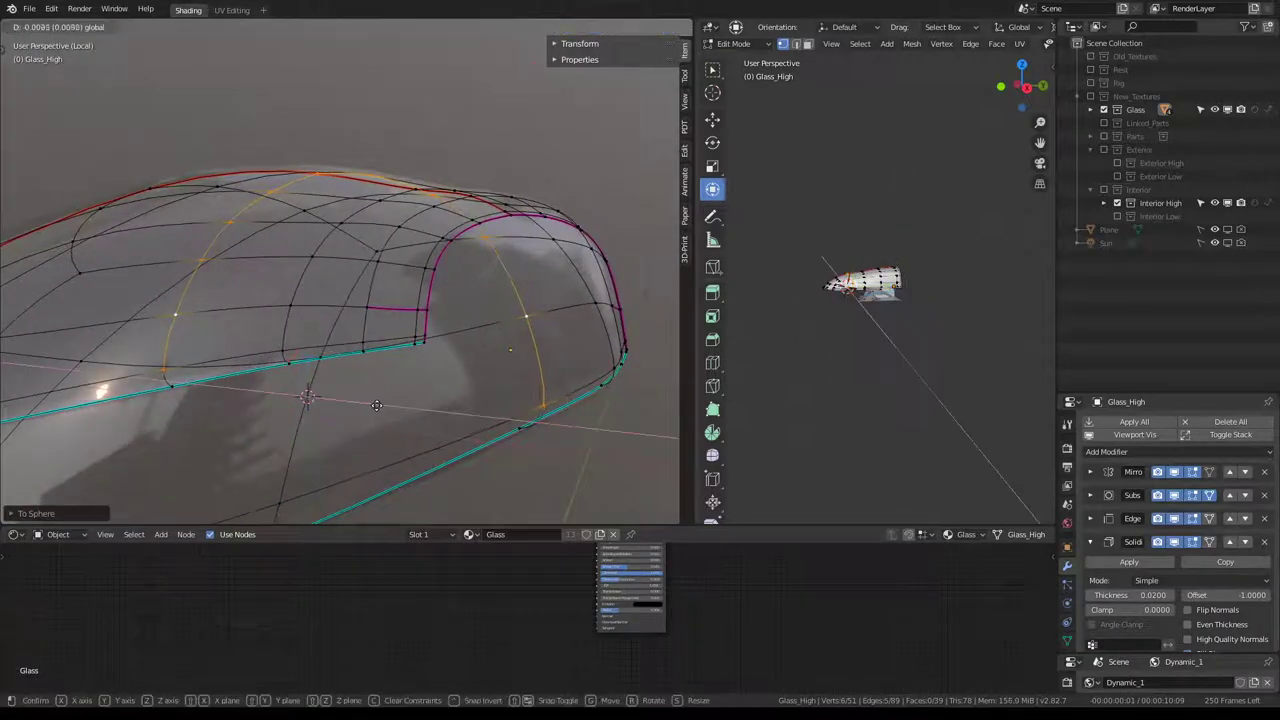
pyautogui.click(344, 402)
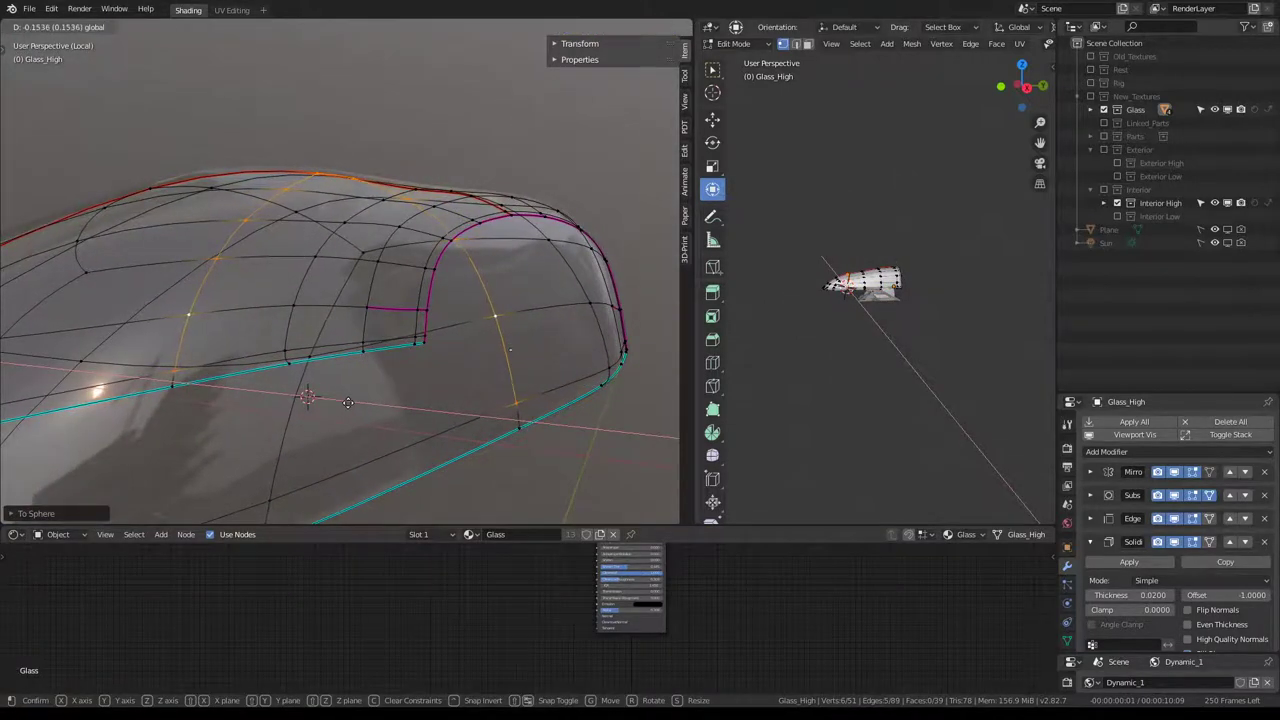
pyautogui.moveTo(344, 402); pyautogui.dragTo(300, 380, button='middle')
pyautogui.hotkey('shift', 'alt', 's')
pyautogui.press('Return')
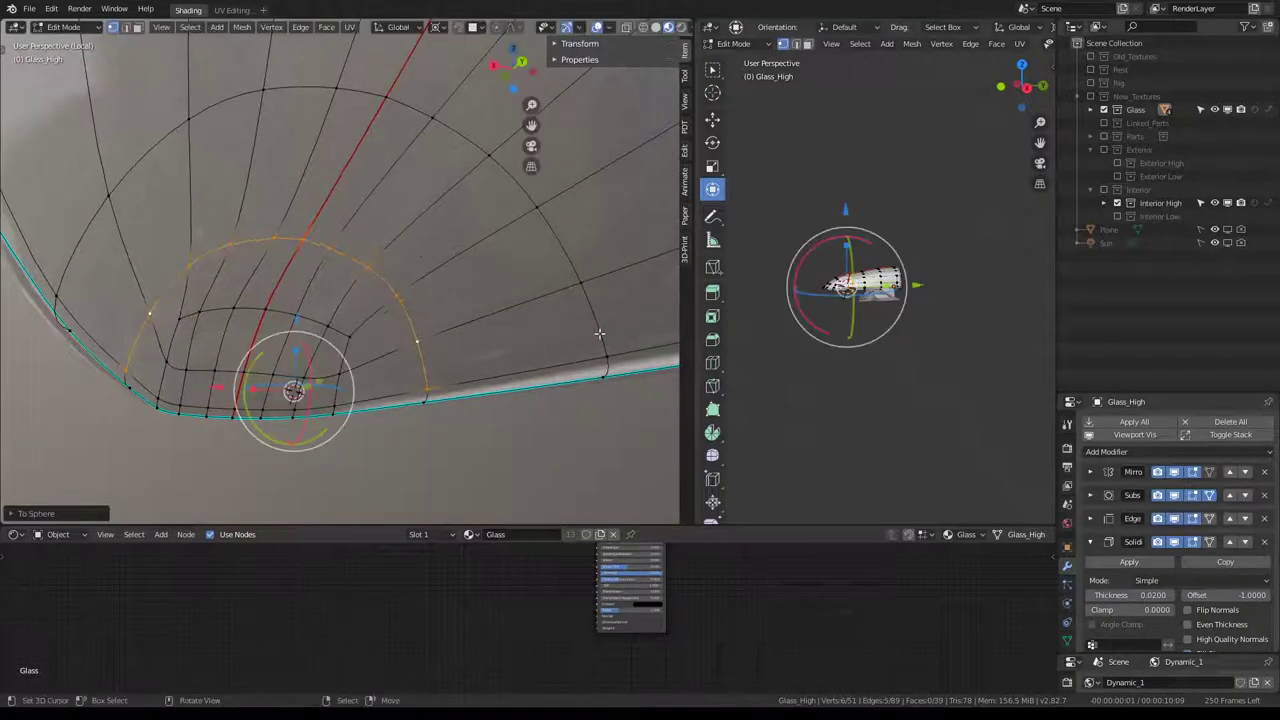
pyautogui.moveTo(600, 334)
pyautogui.mouseDown(button='middle')
pyautogui.moveTo(576, 340)
pyautogui.moveTo(586, 332)
pyautogui.mouseUp(button='middle')
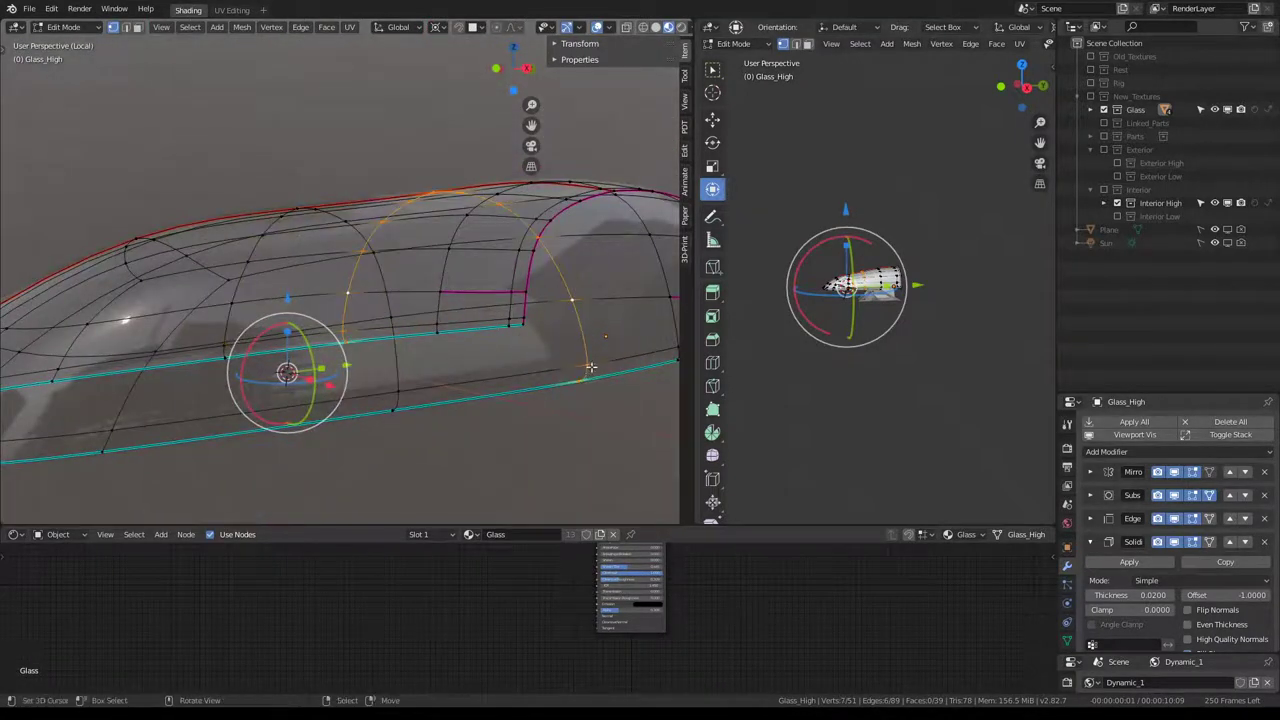
# Drop the loop selection and inspect the whole glass in Object Mode before re-entering Edit Mode.
pyautogui.hotkey('ctrl', 'z')
pyautogui.moveTo(588, 353); pyautogui.dragTo(251, 237, button='middle')
pyautogui.press('Tab')
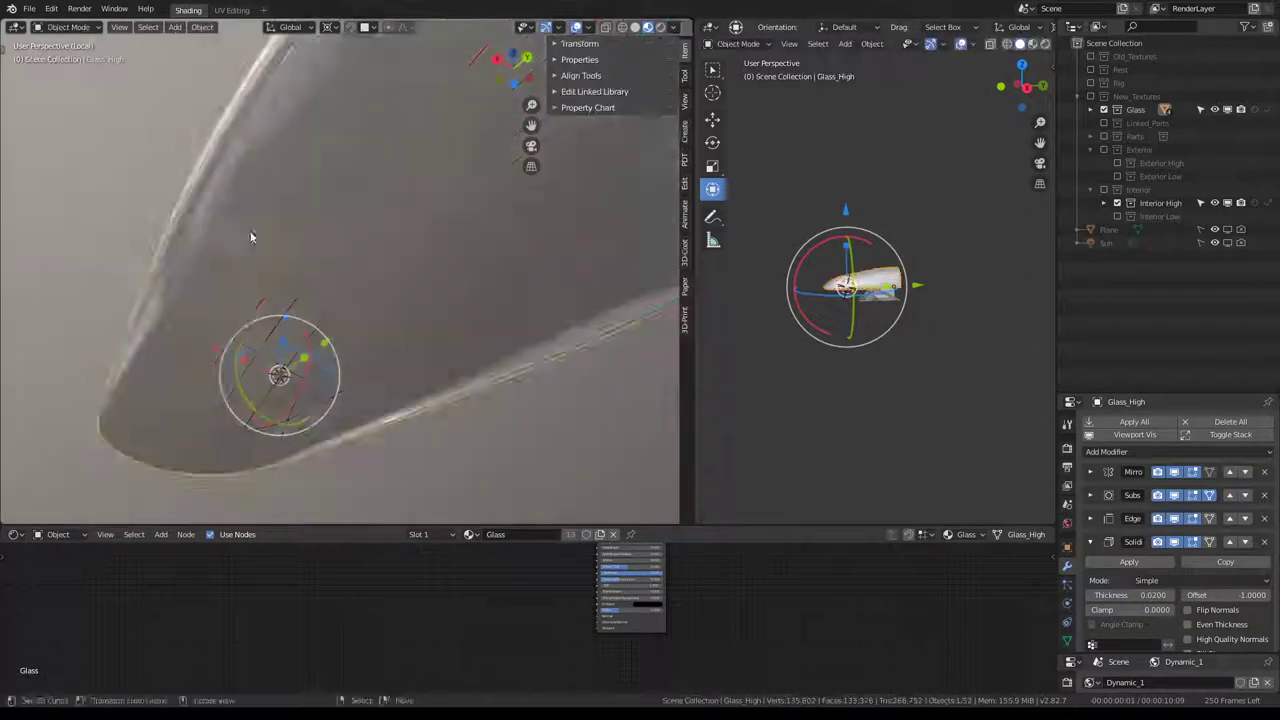
pyautogui.scroll(-5, 251, 237)
pyautogui.moveTo(380, 302)
pyautogui.mouseDown(button='middle')
pyautogui.moveTo(490, 331)
pyautogui.moveTo(420, 296)
pyautogui.mouseUp(button='middle')
pyautogui.scroll(5, 490, 331)
pyautogui.press('Tab')
# Set the pivot to Active Element and scale the canopy's bottom edge along X.
pyautogui.press('KP_1')
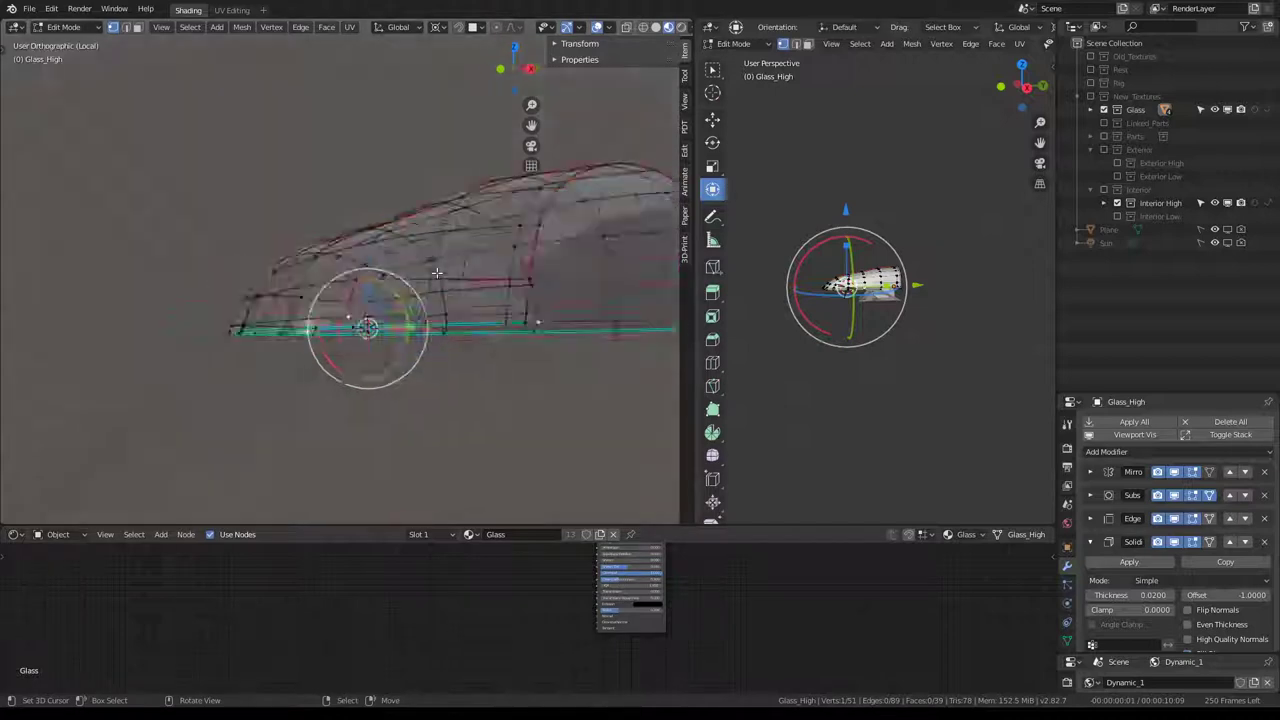
pyautogui.scroll(2, 437, 272)
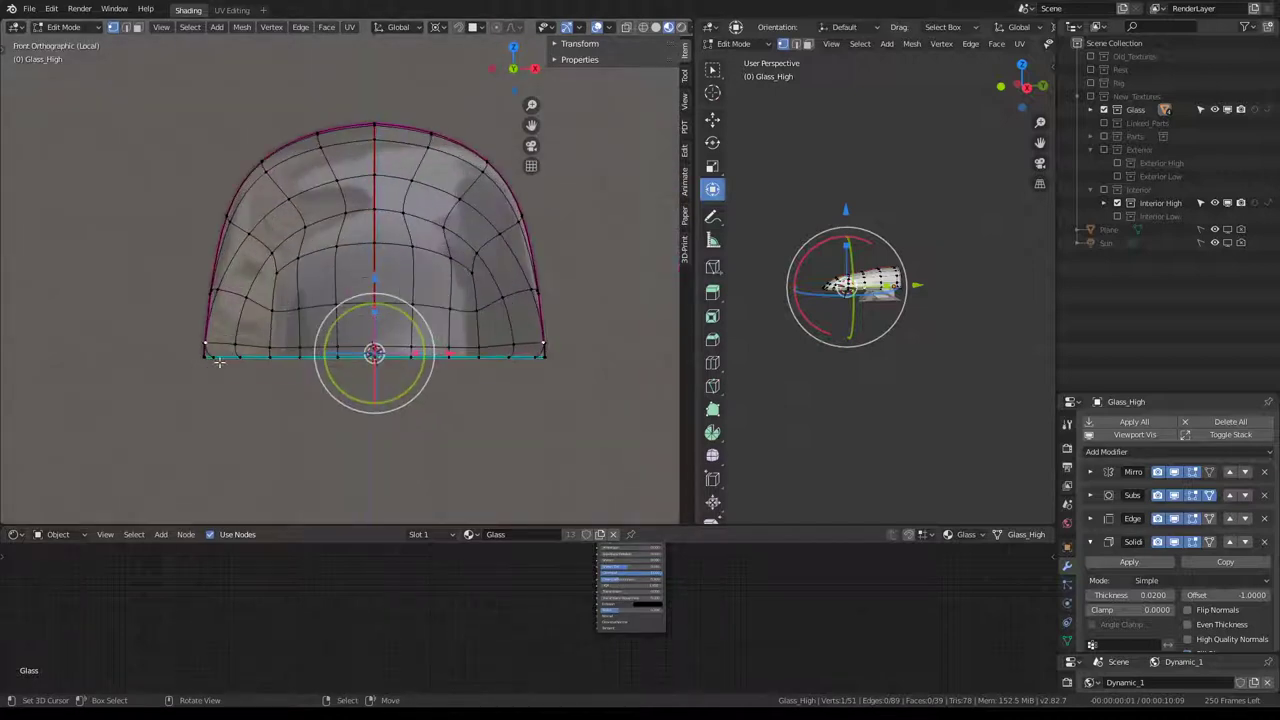
pyautogui.scroll(2, 219, 362)
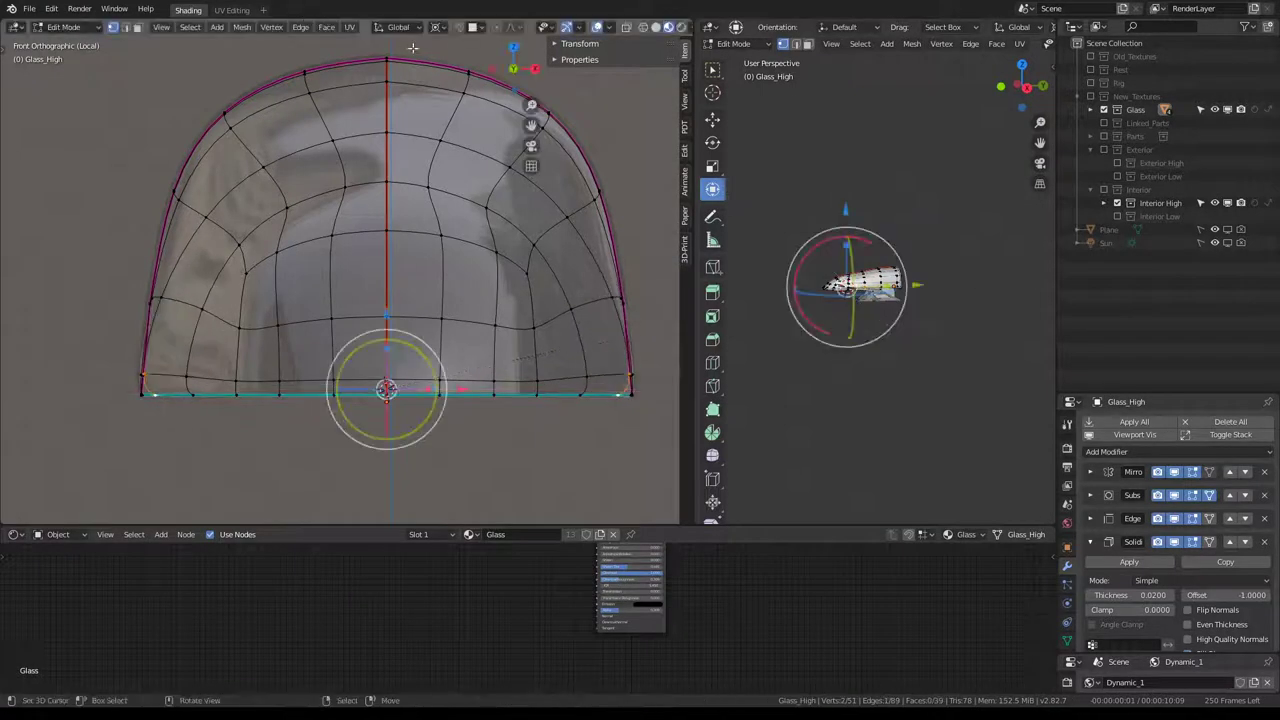
pyautogui.click(446, 29)
pyautogui.click(471, 101)
pyautogui.press('s')
pyautogui.press('x')
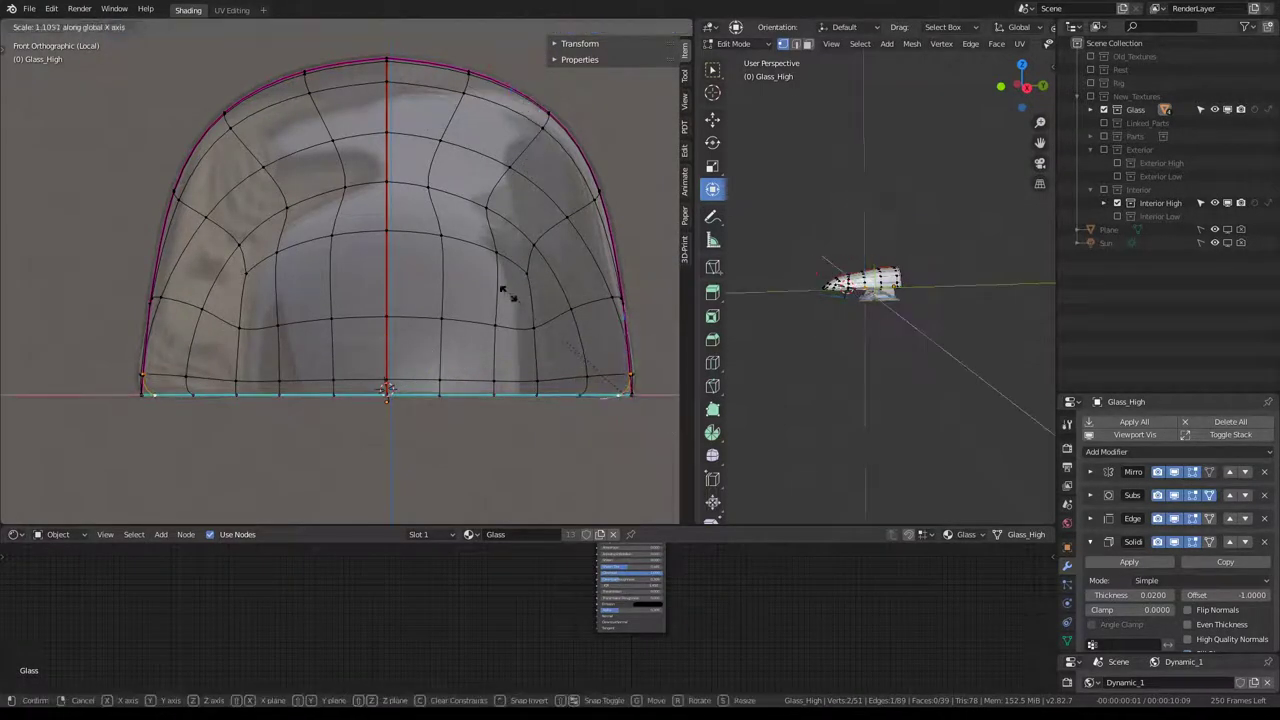
pyautogui.click(318, 290)
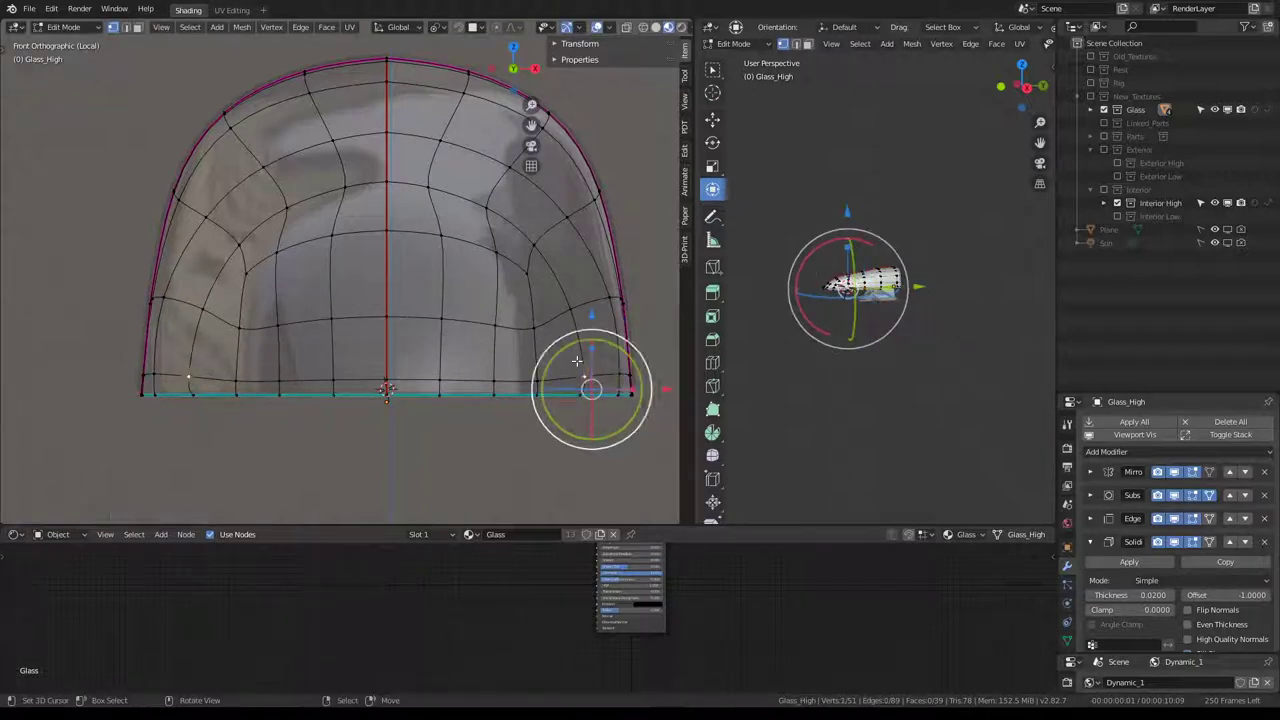
pyautogui.press('s')
pyautogui.press('x')
pyautogui.click(429, 330)
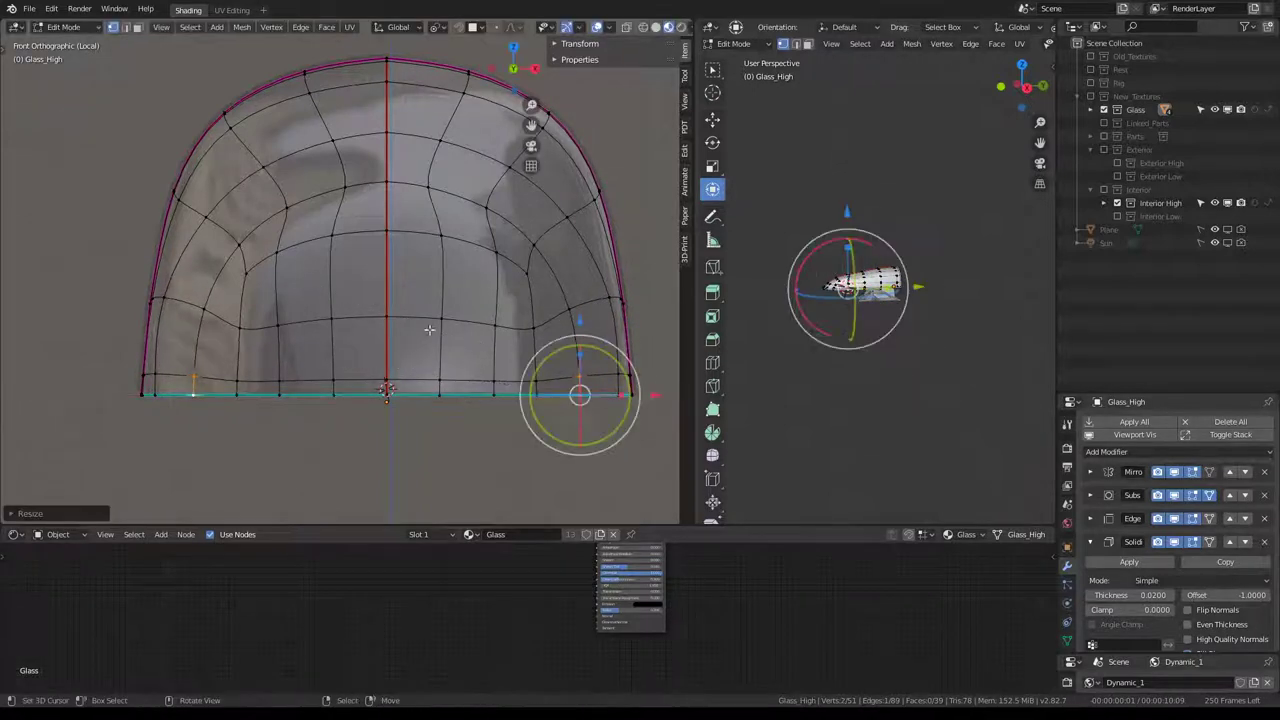
# Select the right-side vertices and the lengthwise edge loops from a top view.
pyautogui.click(530, 271)
pyautogui.click(613, 297)
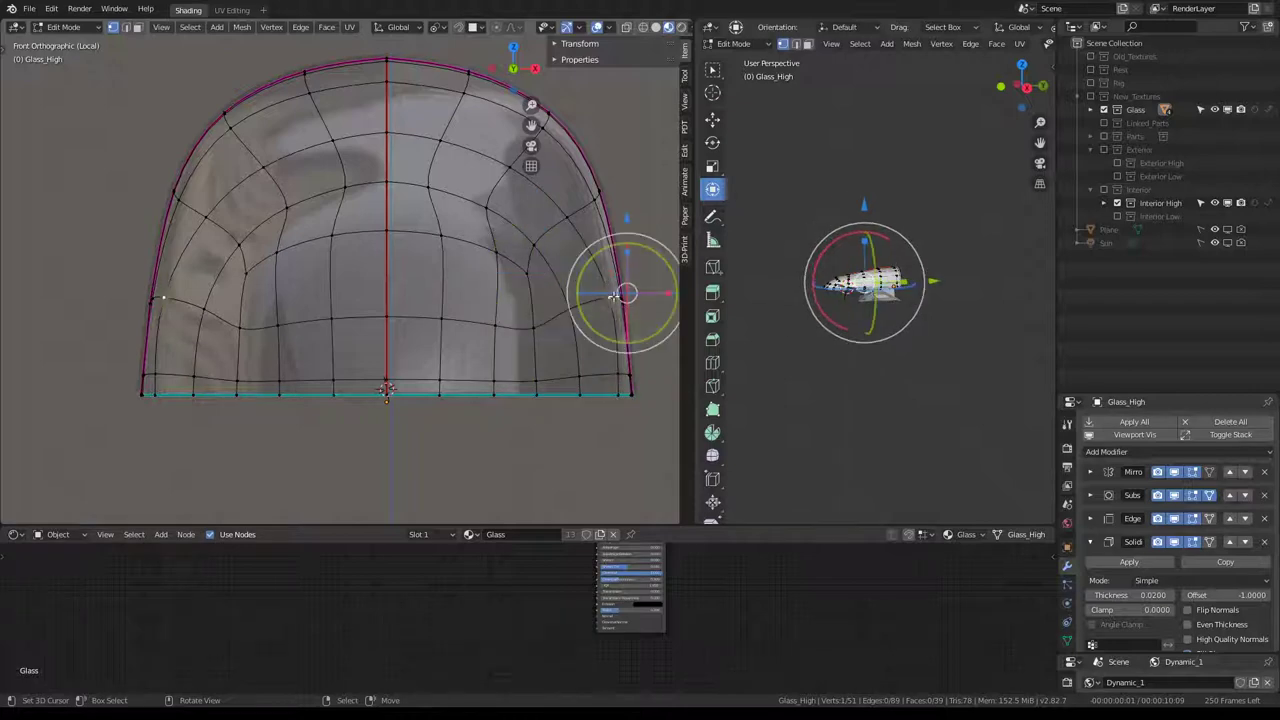
pyautogui.moveTo(604, 293); pyautogui.dragTo(416, 237, button='middle')
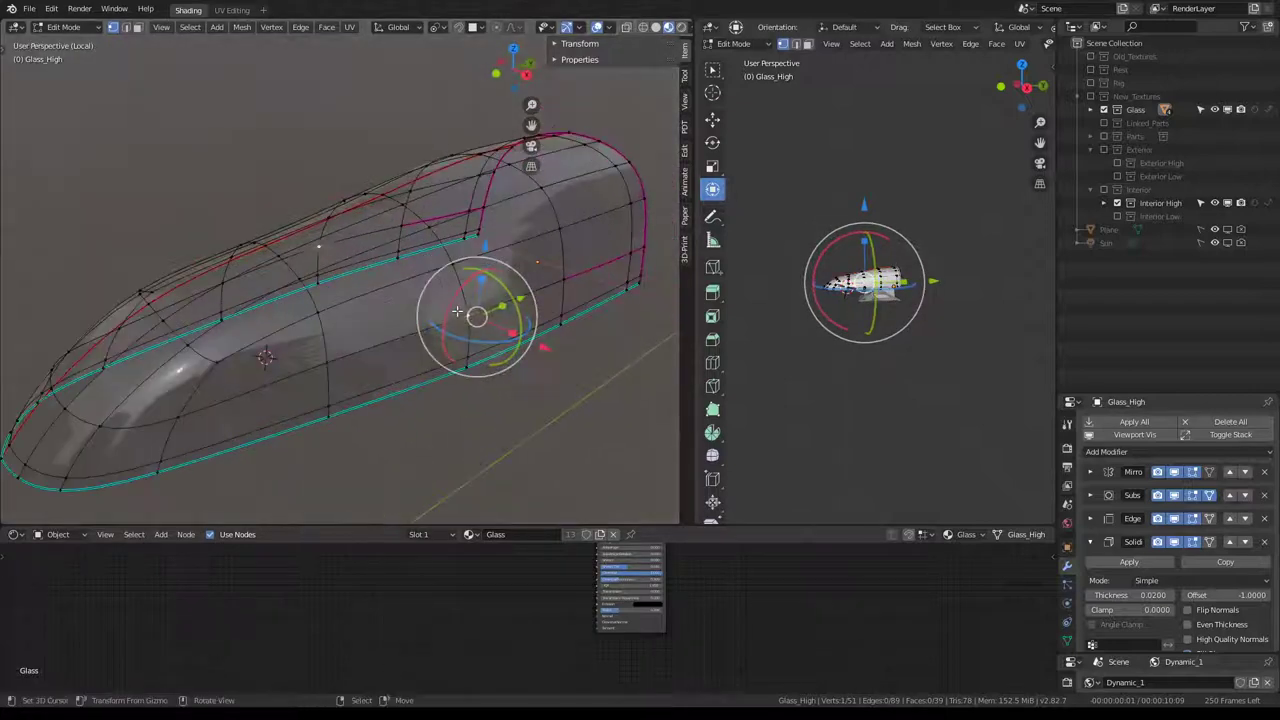
pyautogui.press('KP_0')
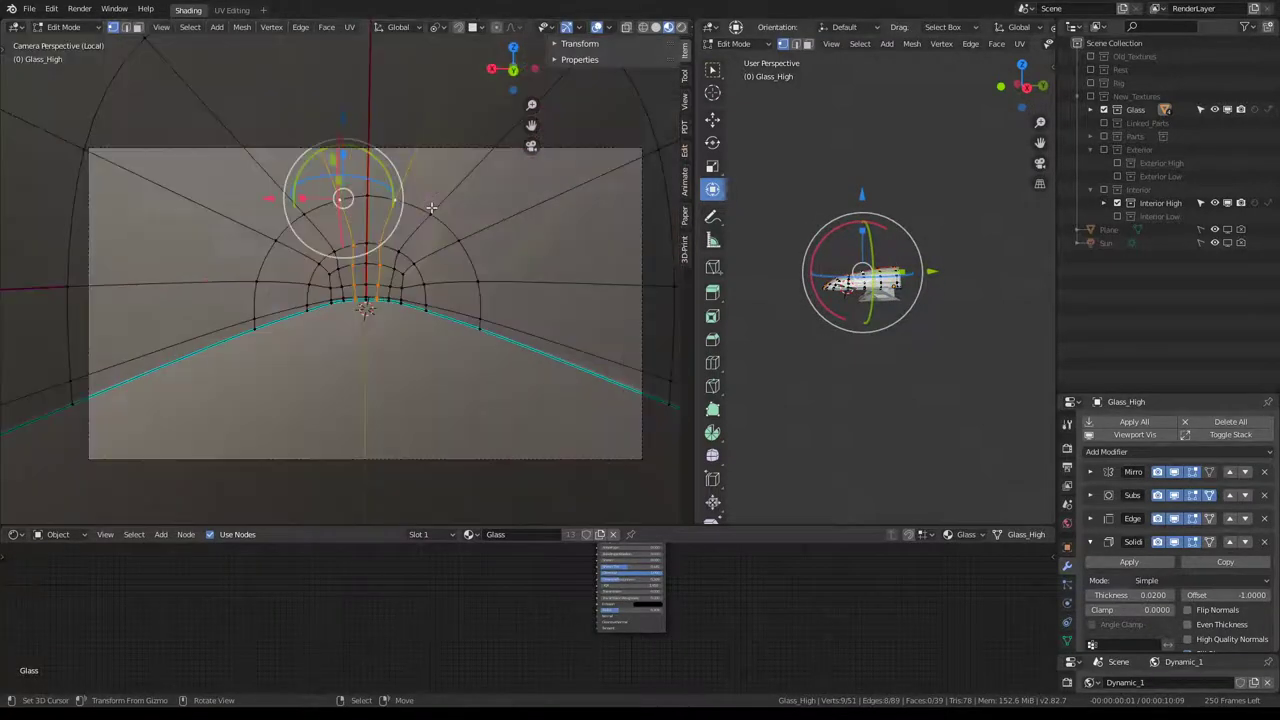
pyautogui.moveTo(418, 210)
pyautogui.mouseDown(button='middle')
pyautogui.moveTo(293, 209)
pyautogui.moveTo(341, 328)
pyautogui.moveTo(409, 331)
pyautogui.mouseUp(button='middle')
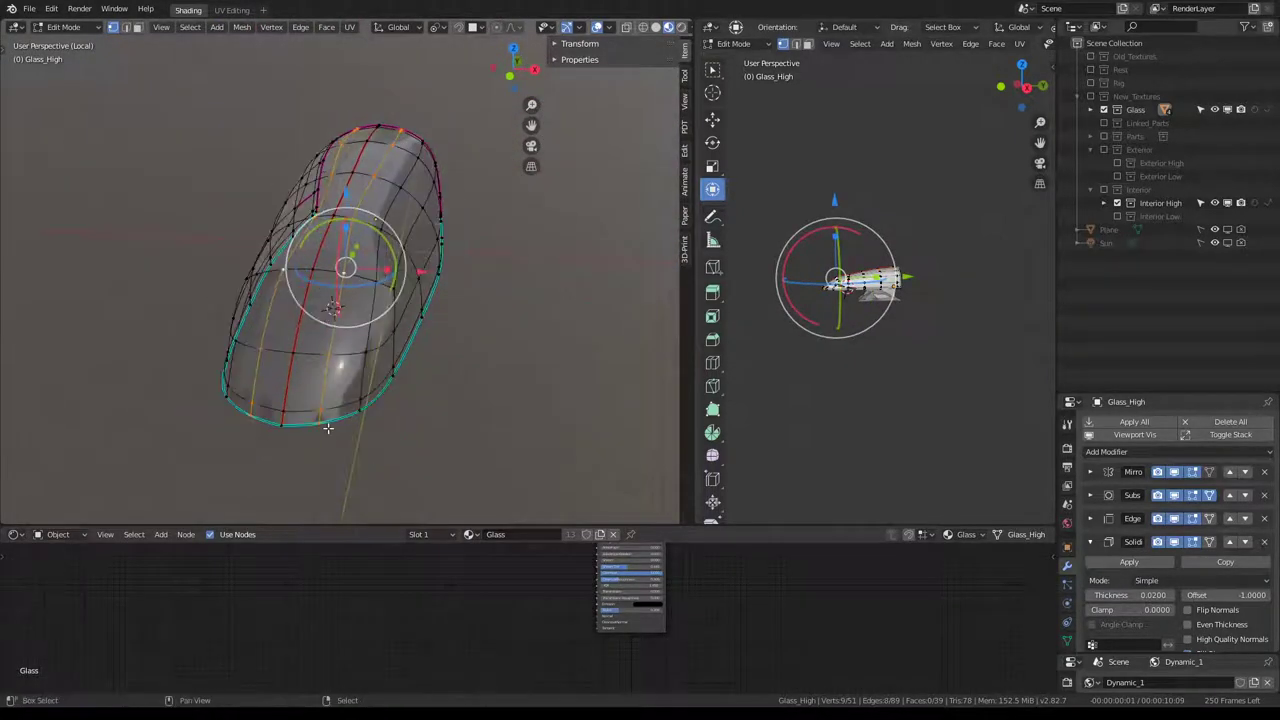
pyautogui.keyDown('alt'); pyautogui.click(409, 331); pyautogui.keyUp('alt')
# Scale the lengthwise loops to 0 along X so they lie flat.
pyautogui.press('s')
pyautogui.write('xis')
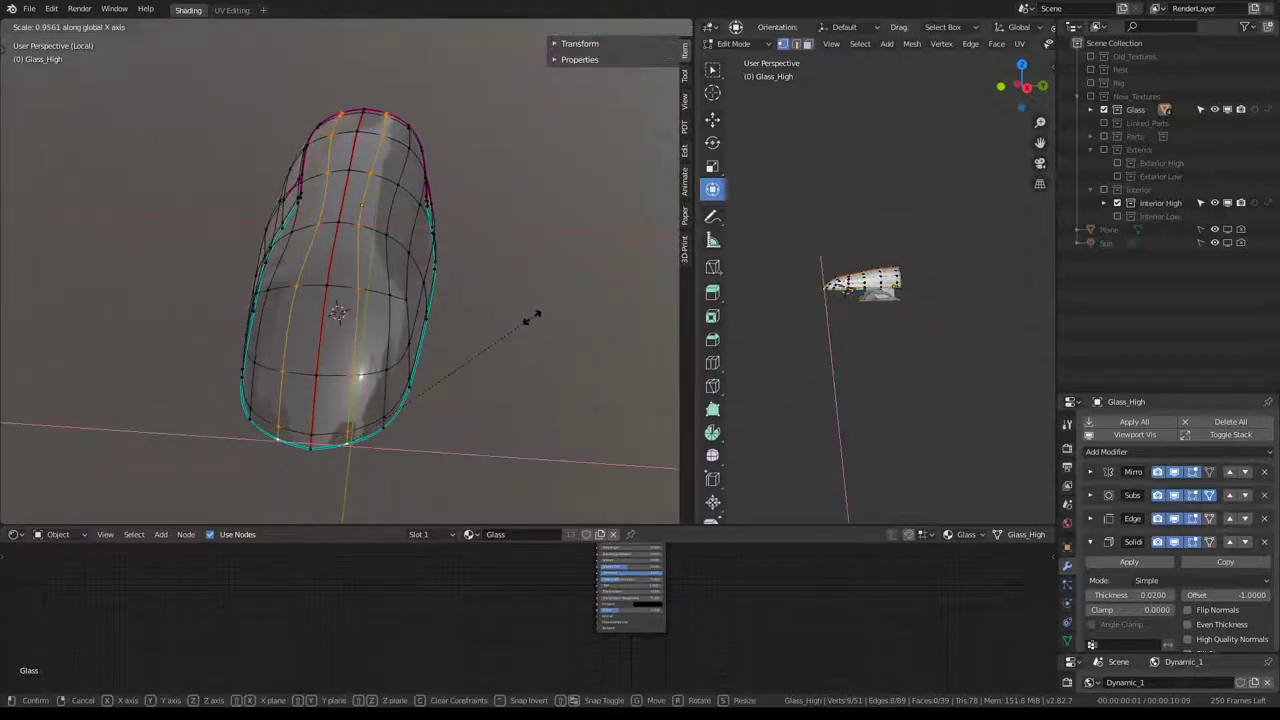
pyautogui.write('0')
pyautogui.press('Return')
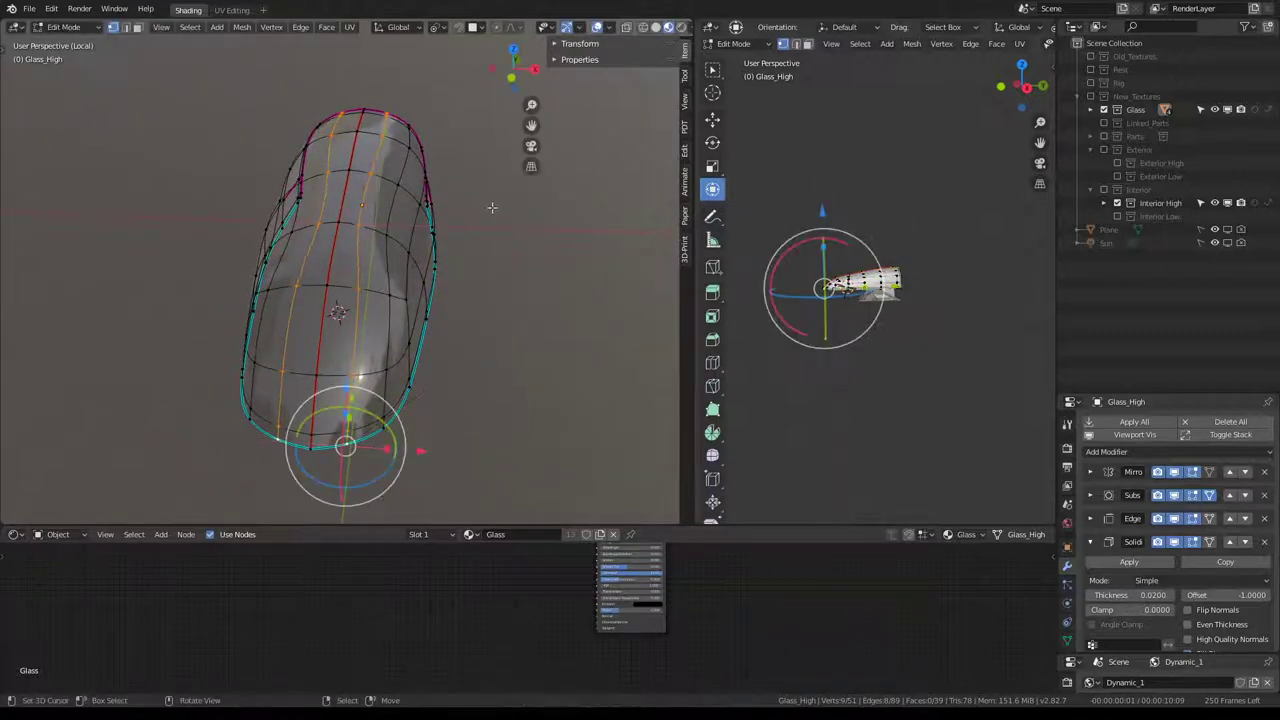
pyautogui.write('sxis')
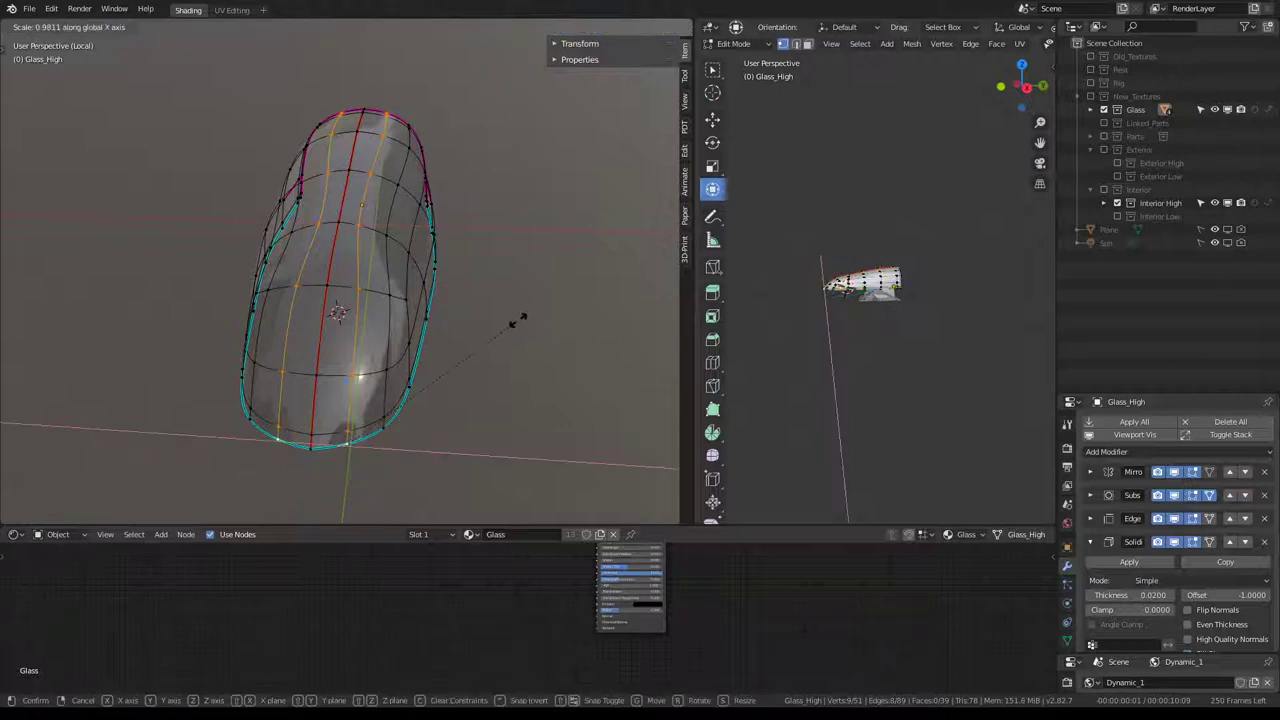
pyautogui.write('0.')
pyautogui.press('Return')
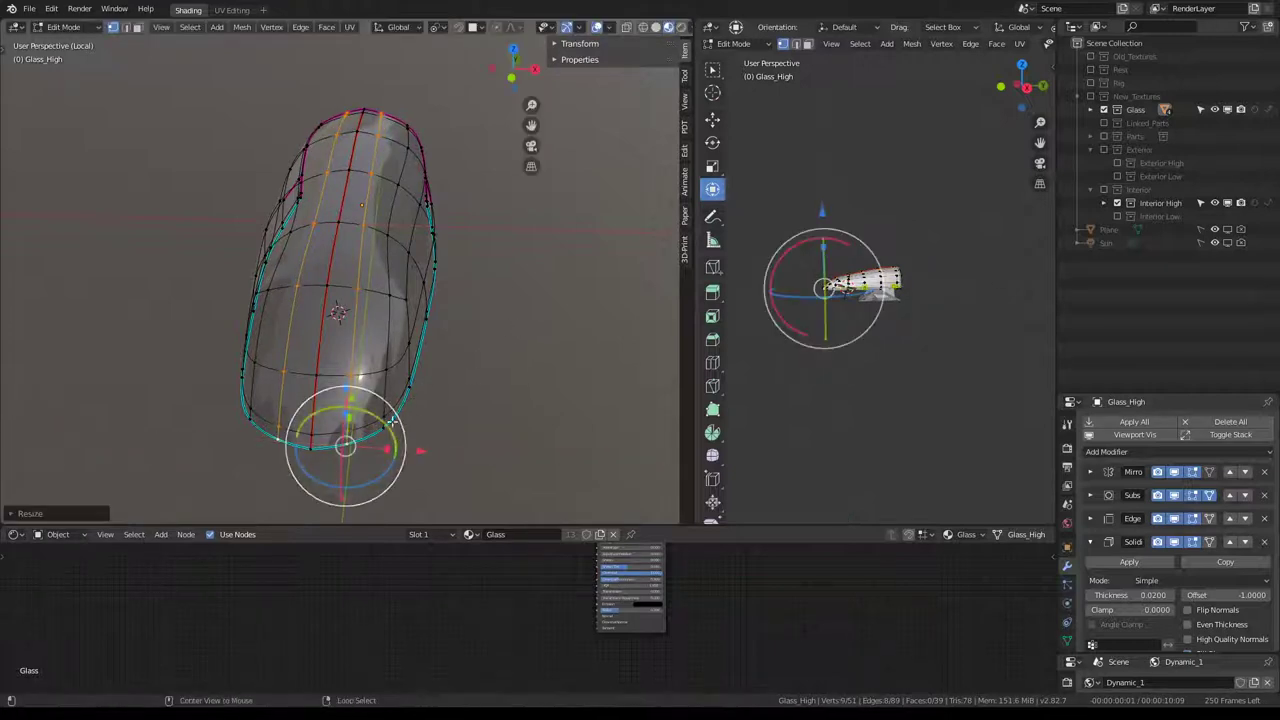
pyautogui.hotkey('ctrl', 'z')
pyautogui.write('sx')
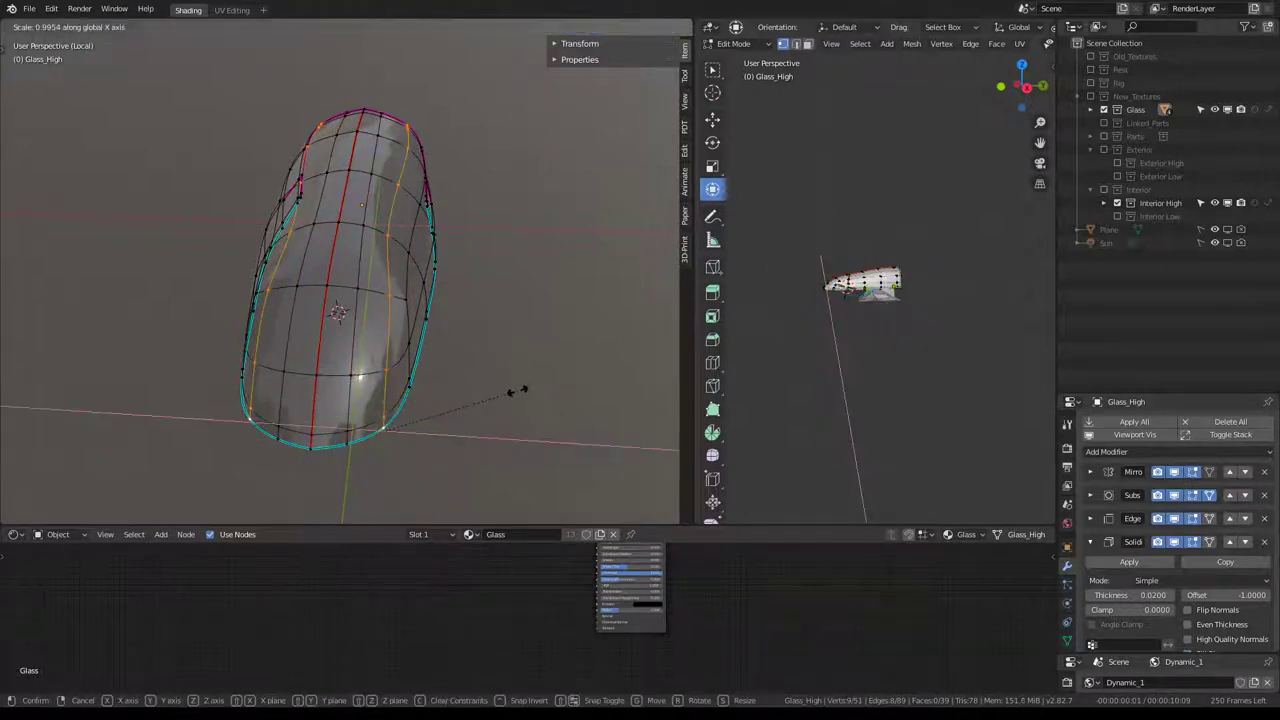
pyautogui.write('0')
pyautogui.press('Return')
pyautogui.moveTo(517, 390)
pyautogui.mouseDown(button='middle')
pyautogui.moveTo(167, 217)
pyautogui.moveTo(372, 211)
pyautogui.moveTo(342, 252)
pyautogui.moveTo(351, 239)
pyautogui.moveTo(514, 243)
pyautogui.moveTo(320, 205)
pyautogui.moveTo(308, 268)
pyautogui.mouseUp(button='middle')
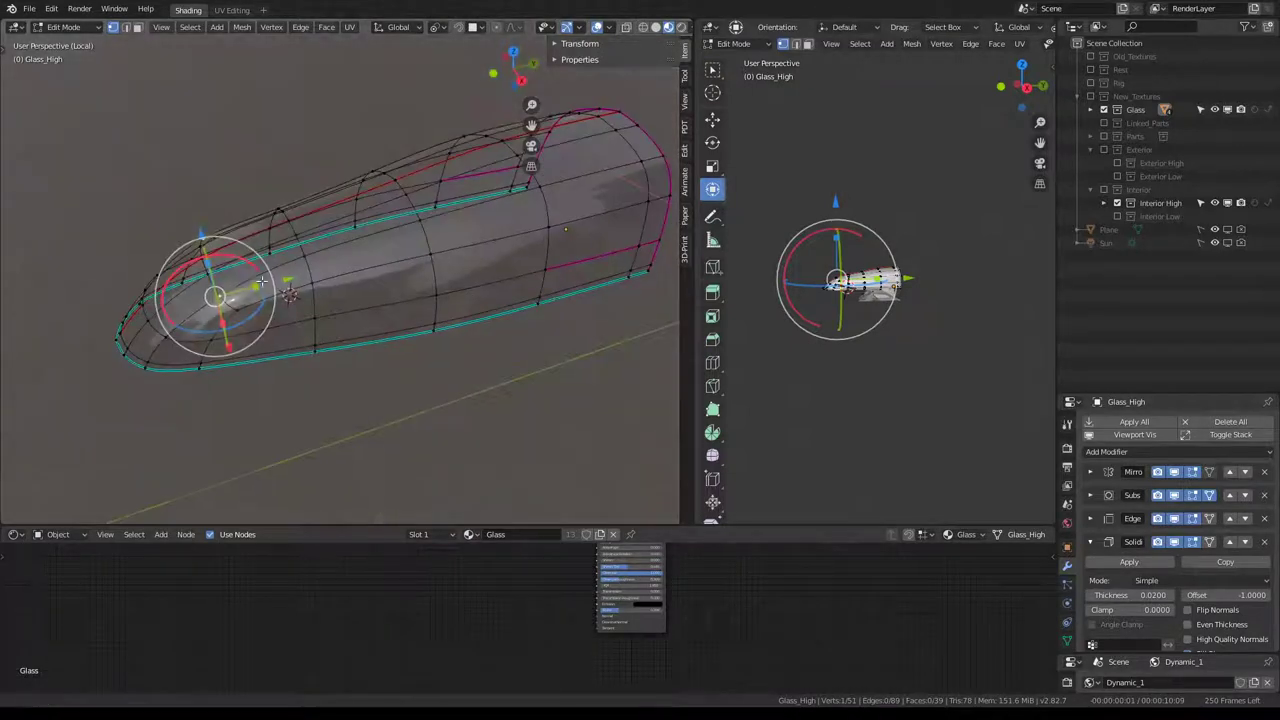
# Scale the front crosswise edge loop to zero along Y so it lies straight.
pyautogui.scroll(3, 362, 387)
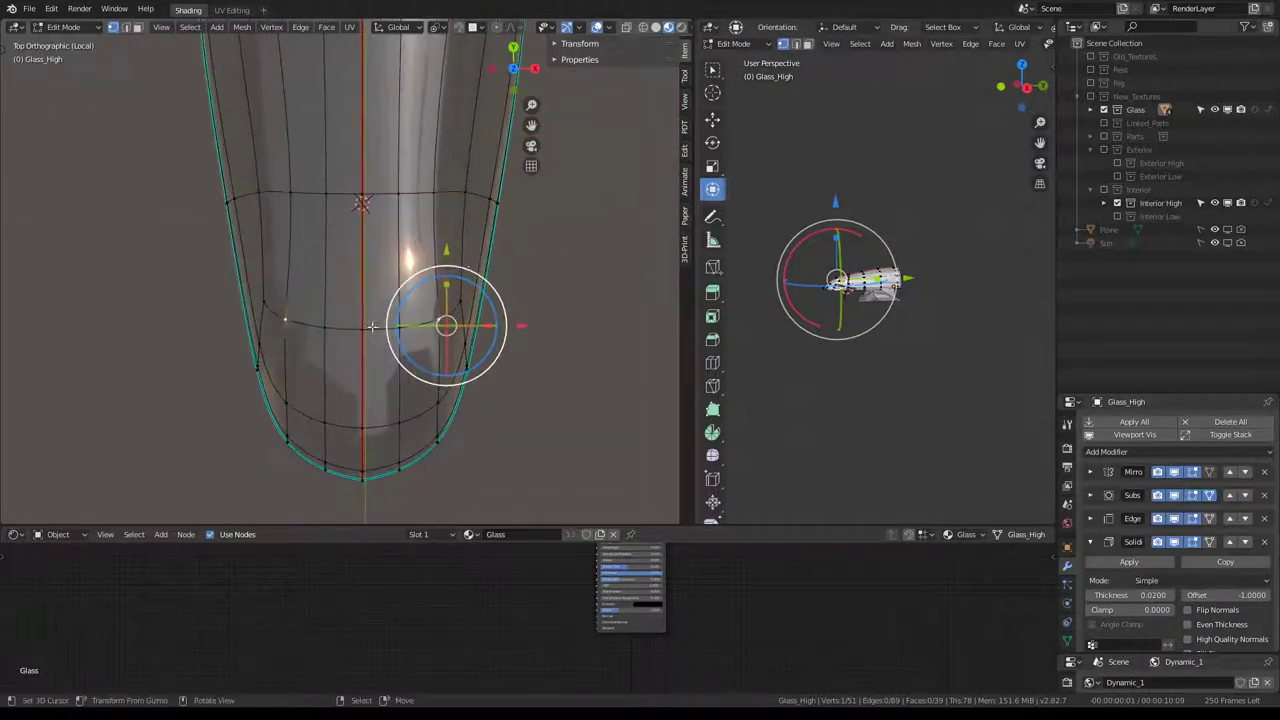
pyautogui.keyDown('alt'); pyautogui.click(410, 193); pyautogui.keyUp('alt')
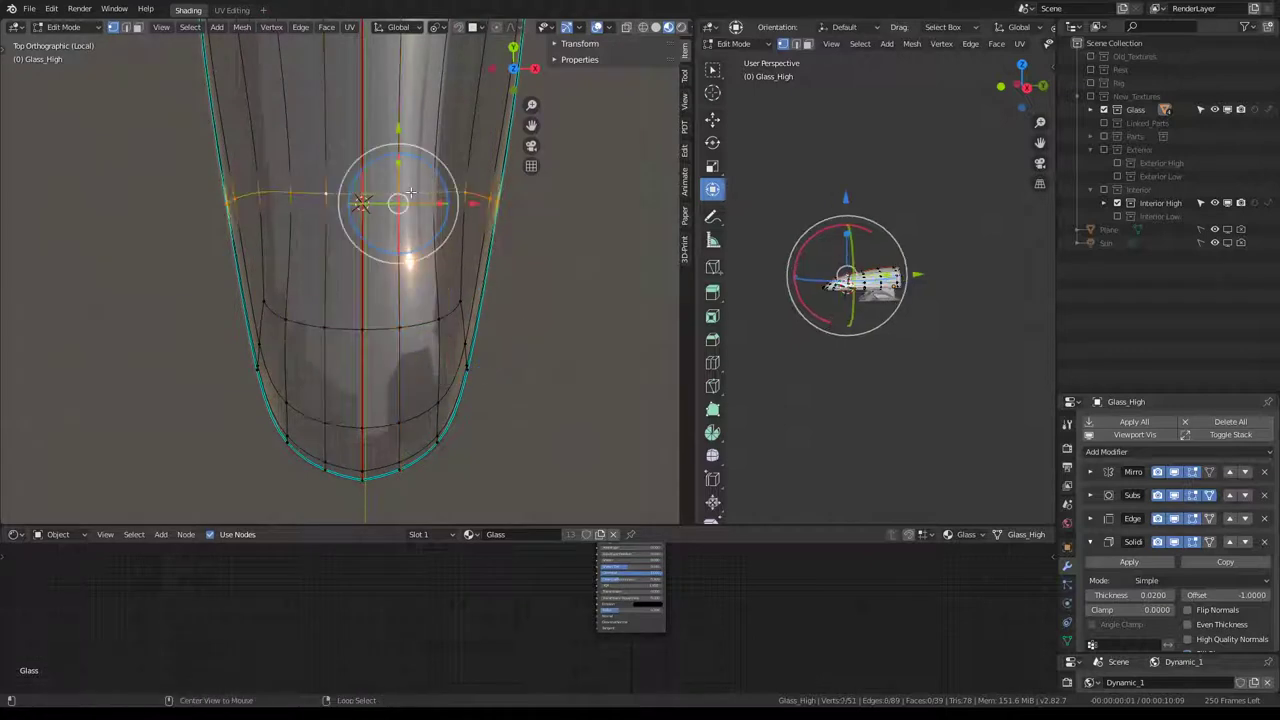
pyautogui.press('s')
pyautogui.press('y')
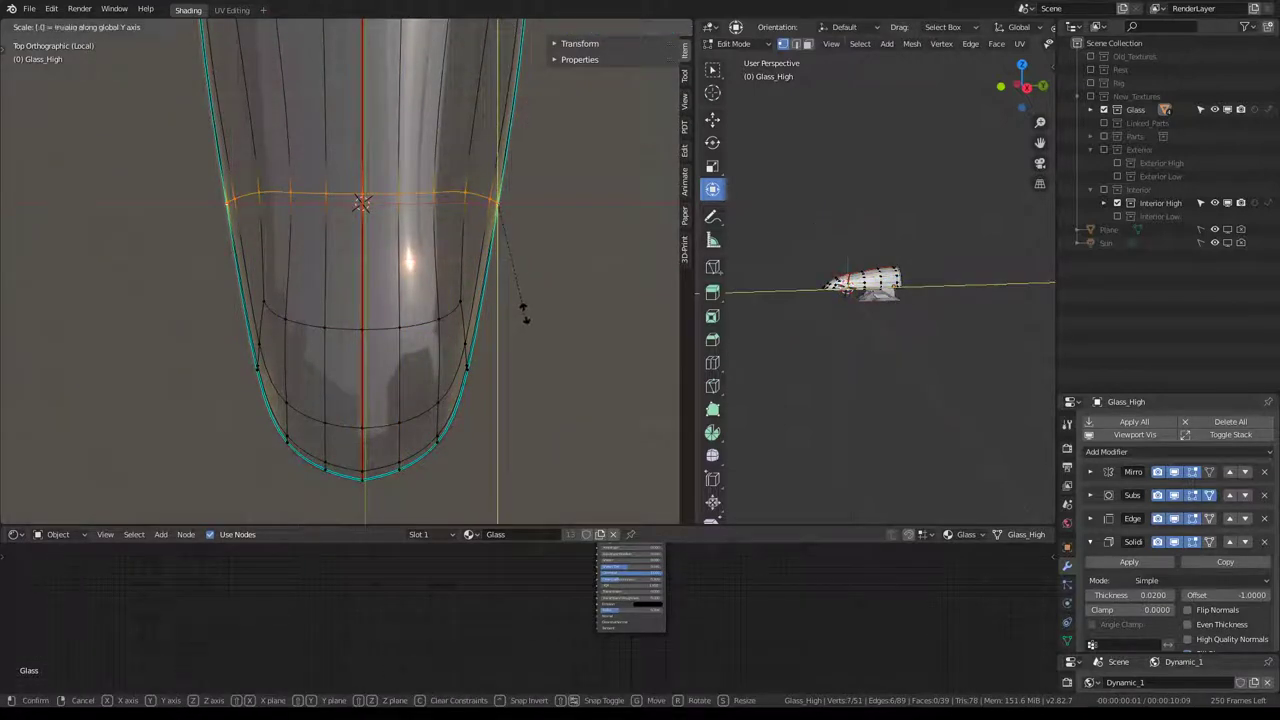
pyautogui.press('Return')
# Switch to Right Orthographic view and select a vertex near the canopy nose.
pyautogui.moveTo(494, 354)
pyautogui.mouseDown(button='middle')
pyautogui.moveTo(391, 283)
pyautogui.moveTo(377, 231)
pyautogui.moveTo(302, 255)
pyautogui.mouseUp(button='middle')
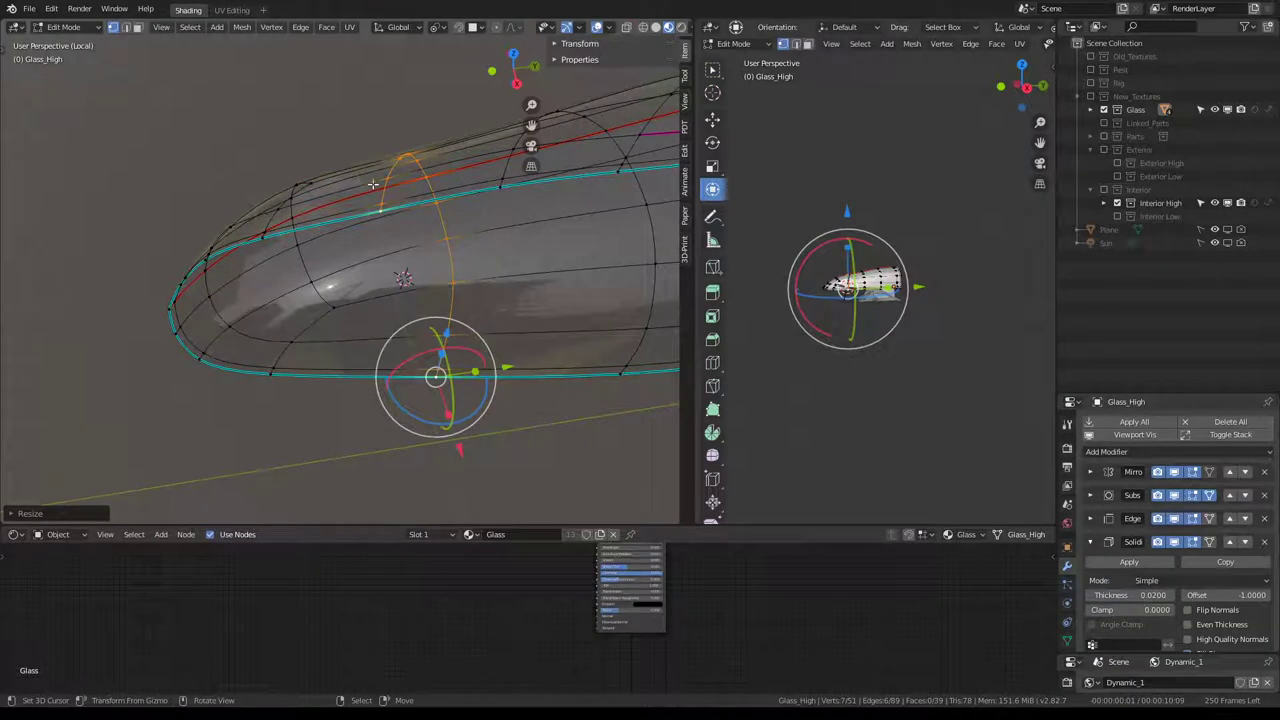
pyautogui.moveTo(292, 382)
pyautogui.mouseDown(button='middle')
pyautogui.moveTo(366, 192)
pyautogui.moveTo(300, 294)
pyautogui.mouseUp(button='middle')
pyautogui.keyDown('alt'); pyautogui.click(300, 294); pyautogui.keyUp('alt')
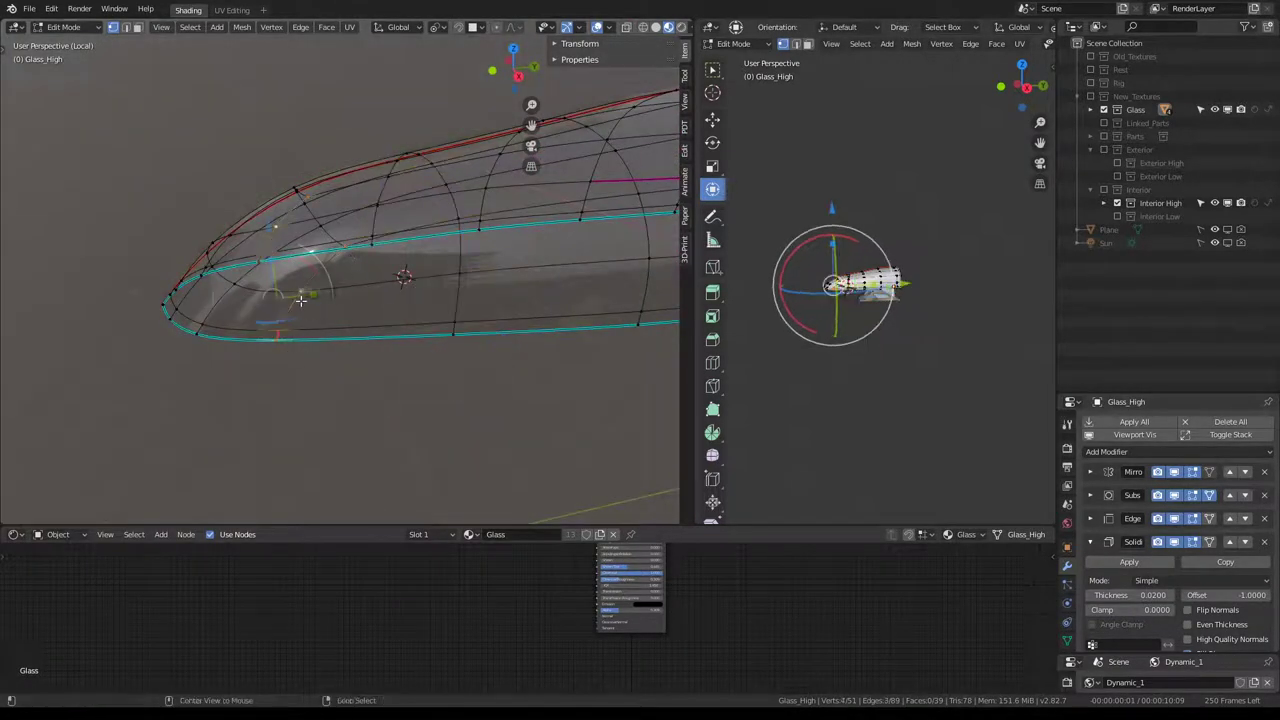
pyautogui.press('KP_3')
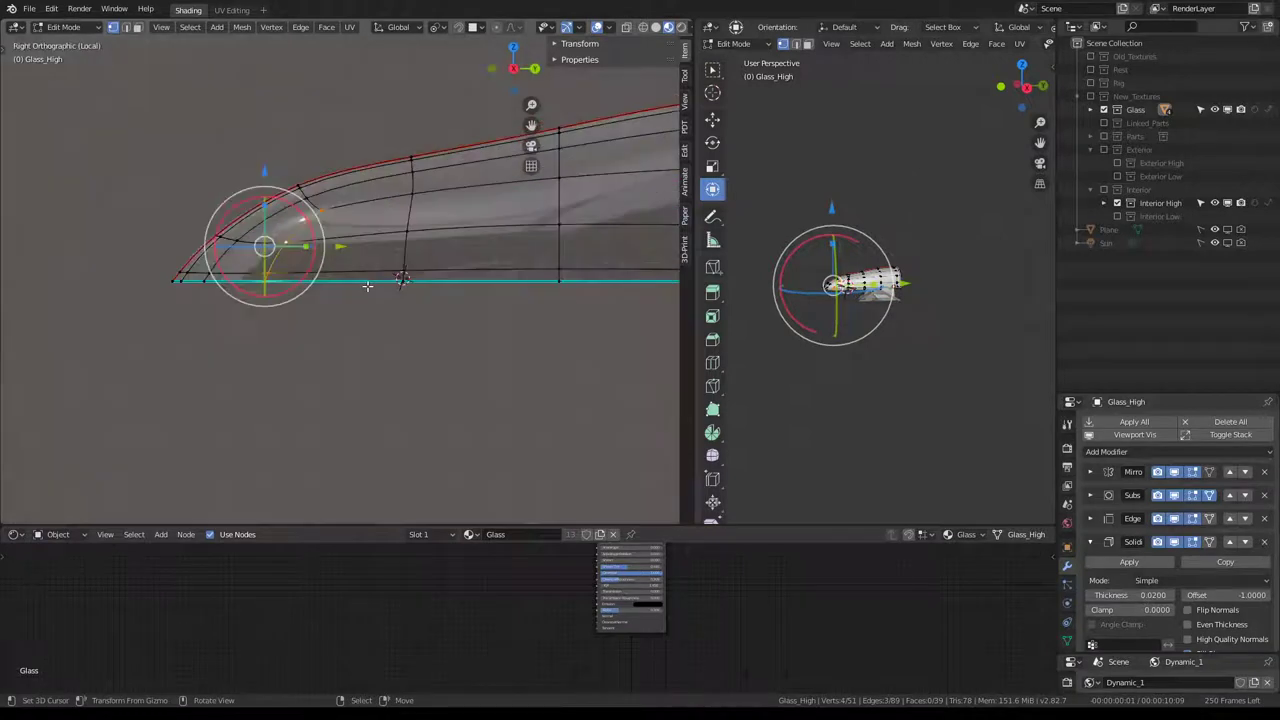
pyautogui.click(233, 296)
pyautogui.scroll(2, 265, 289)
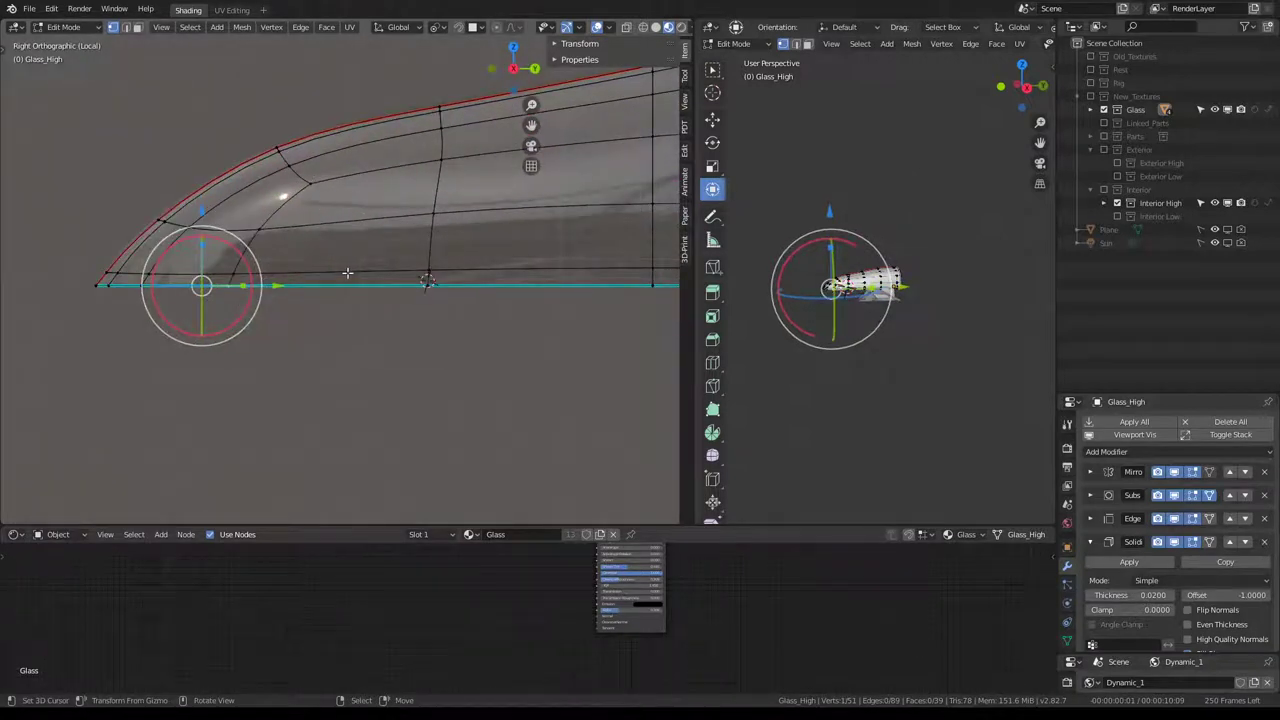
# Scale the vertical edge loop behind the nose along Z and tilt it.
pyautogui.keyDown('alt'); pyautogui.click(303, 173); pyautogui.keyUp('alt')
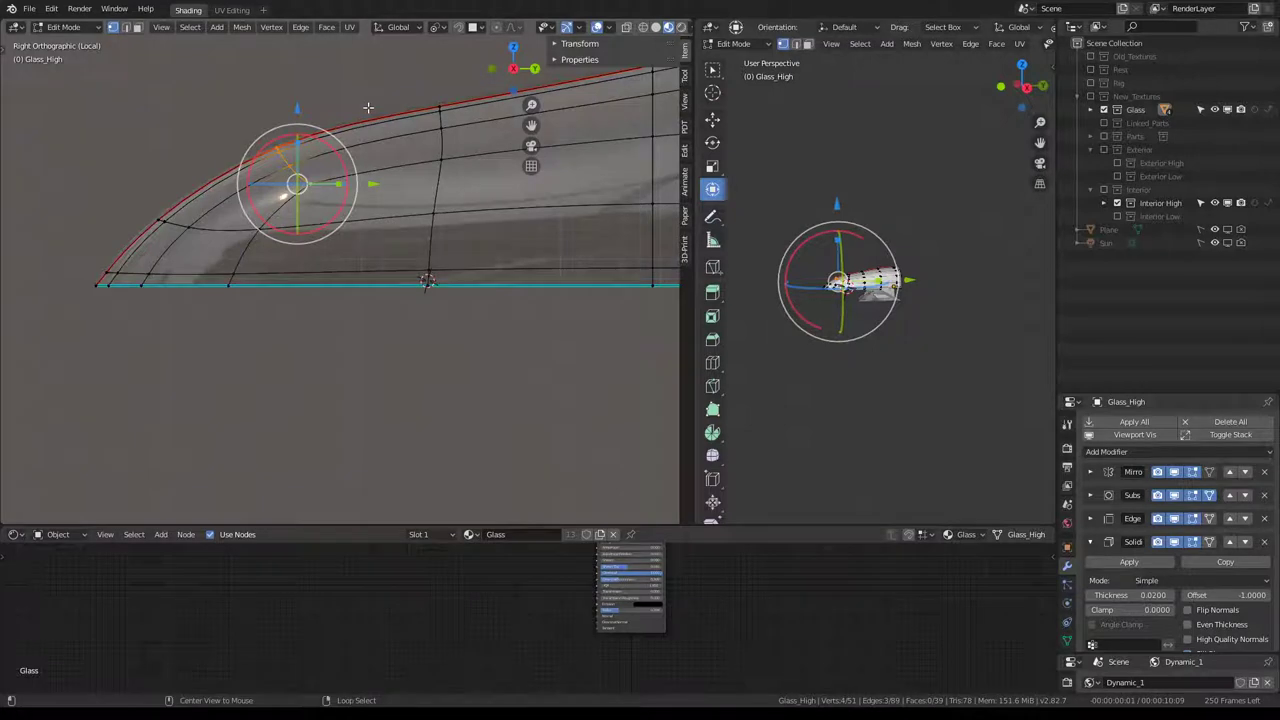
pyautogui.moveTo(427, 281)
pyautogui.keyDown('shift'); pyautogui.mouseDown(button='middle')
pyautogui.moveTo(431, 158)
pyautogui.moveTo(326, 177)
pyautogui.mouseUp(button='middle'); pyautogui.keyUp('shift')
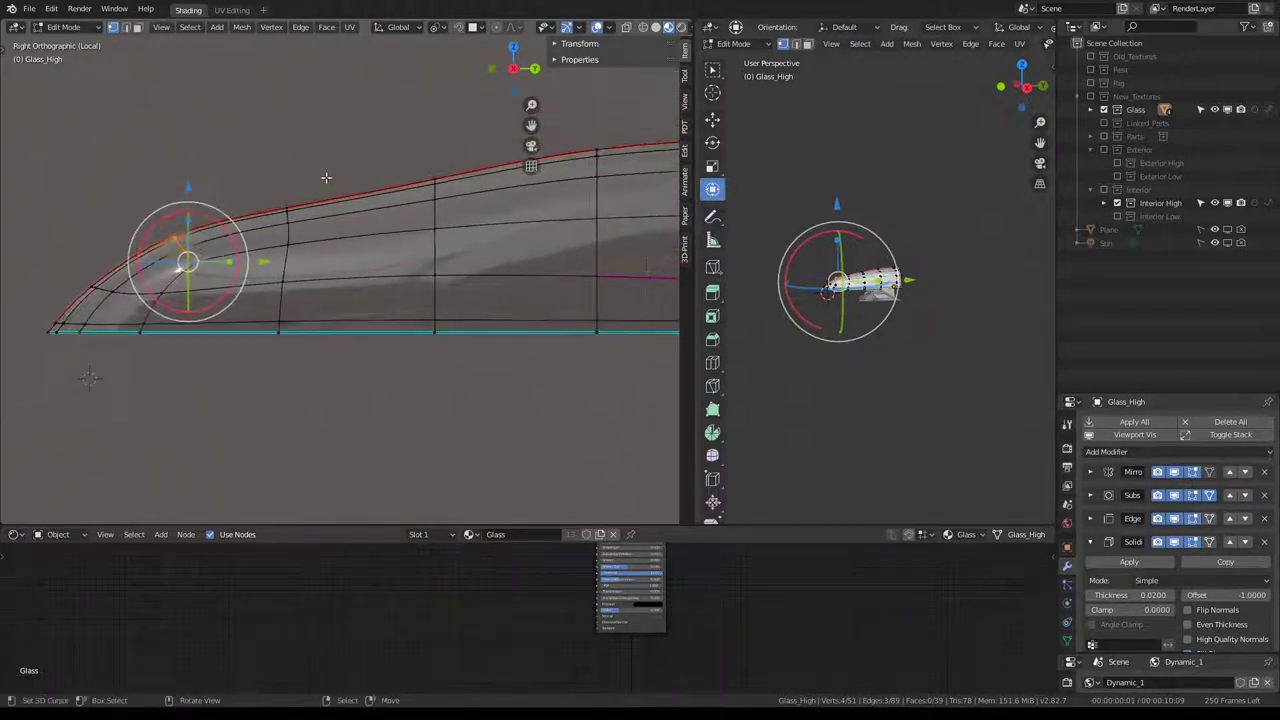
pyautogui.keyDown('alt'); pyautogui.click(285, 318); pyautogui.keyUp('alt')
pyautogui.press('s')
pyautogui.press('z')
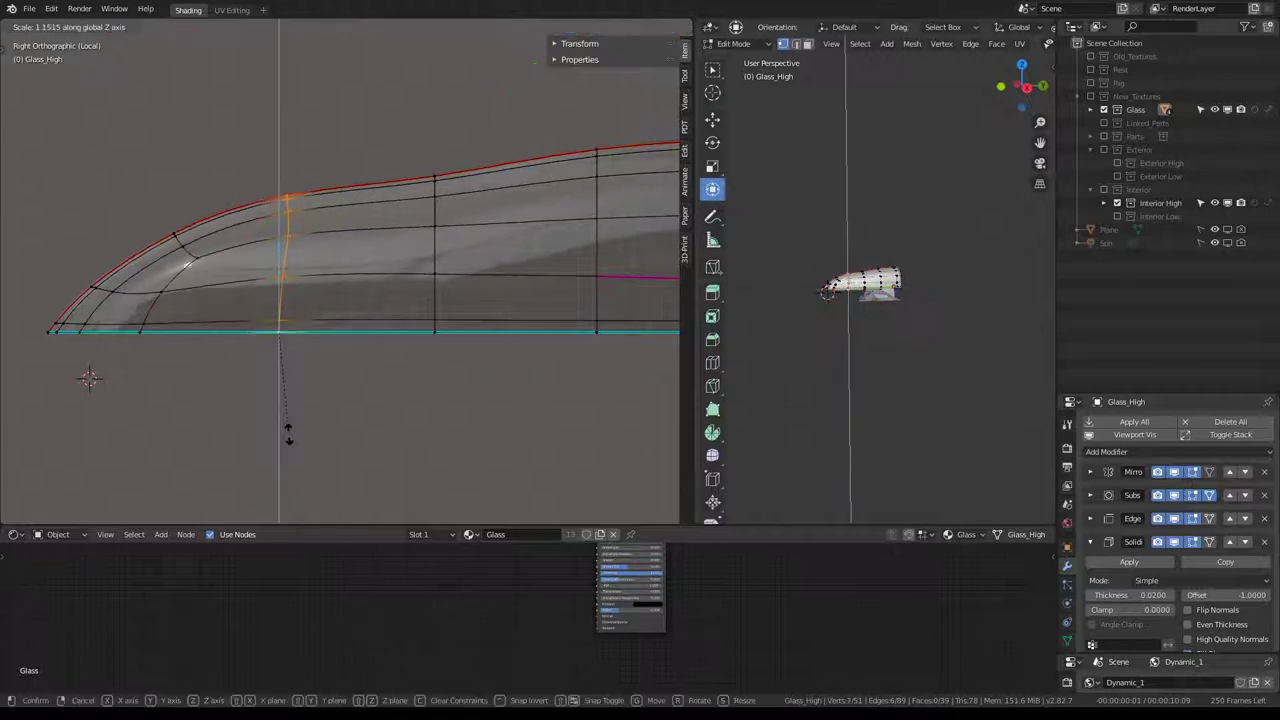
pyautogui.click(291, 428)
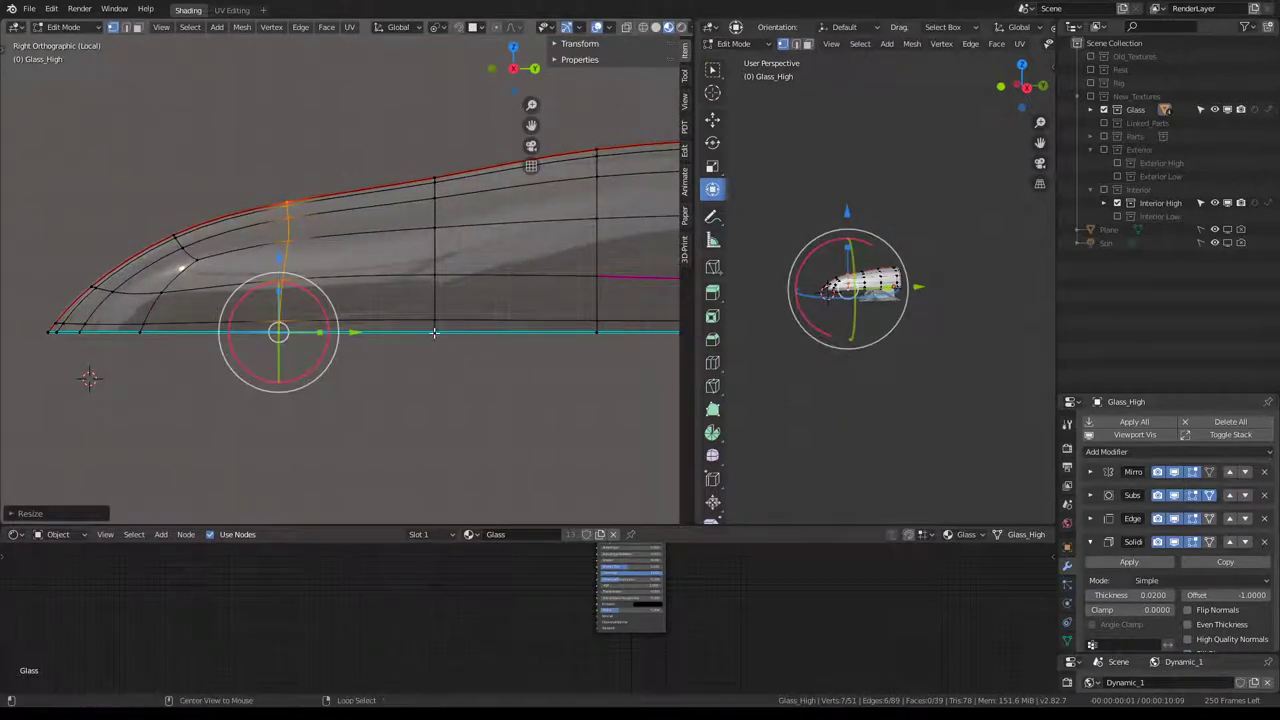
pyautogui.press('r')
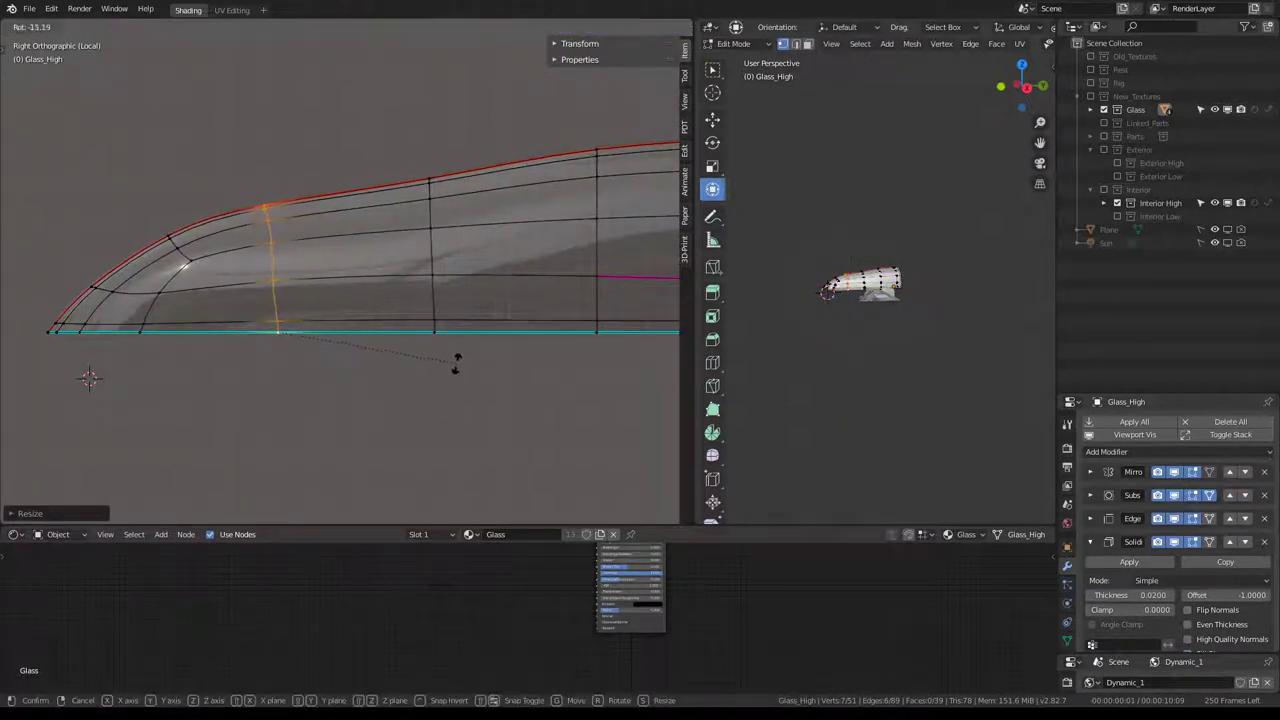
pyautogui.press('s')
pyautogui.click(418, 311)
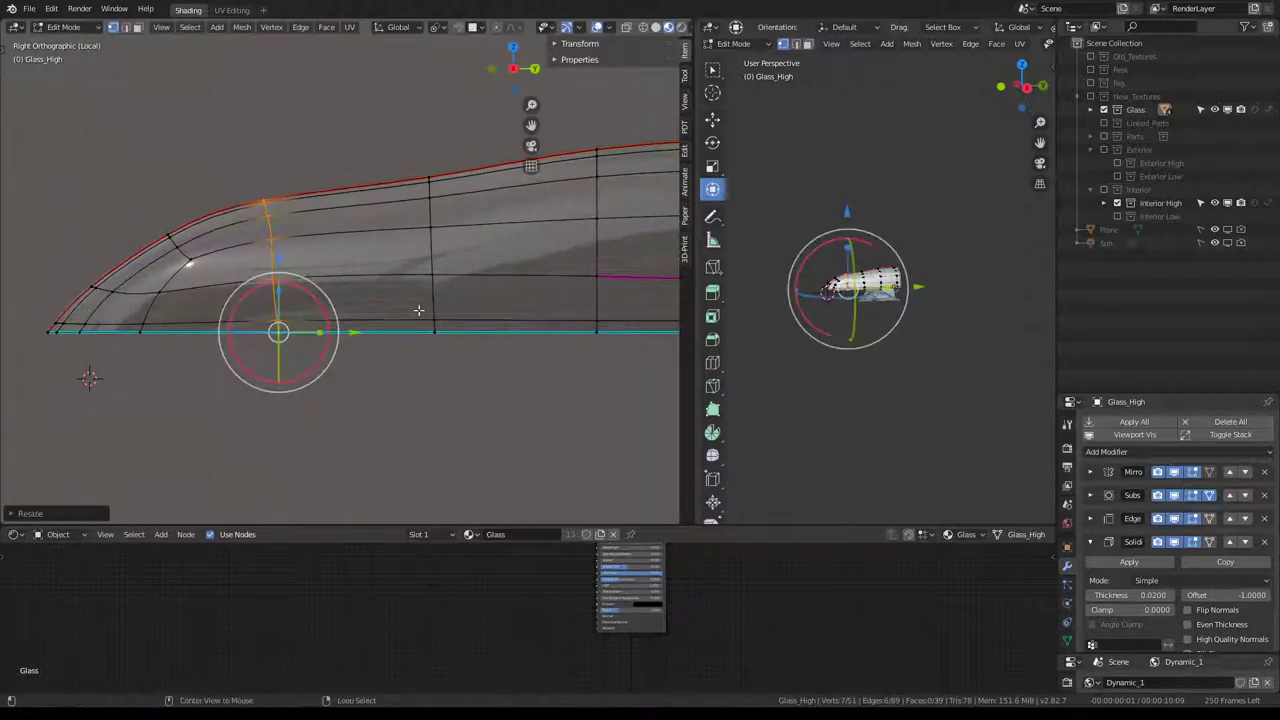
# Rotate the next vertical loop further back and stretch it along Z.
pyautogui.keyDown('alt'); pyautogui.click(418, 311); pyautogui.keyUp('alt')
pyautogui.press('r')
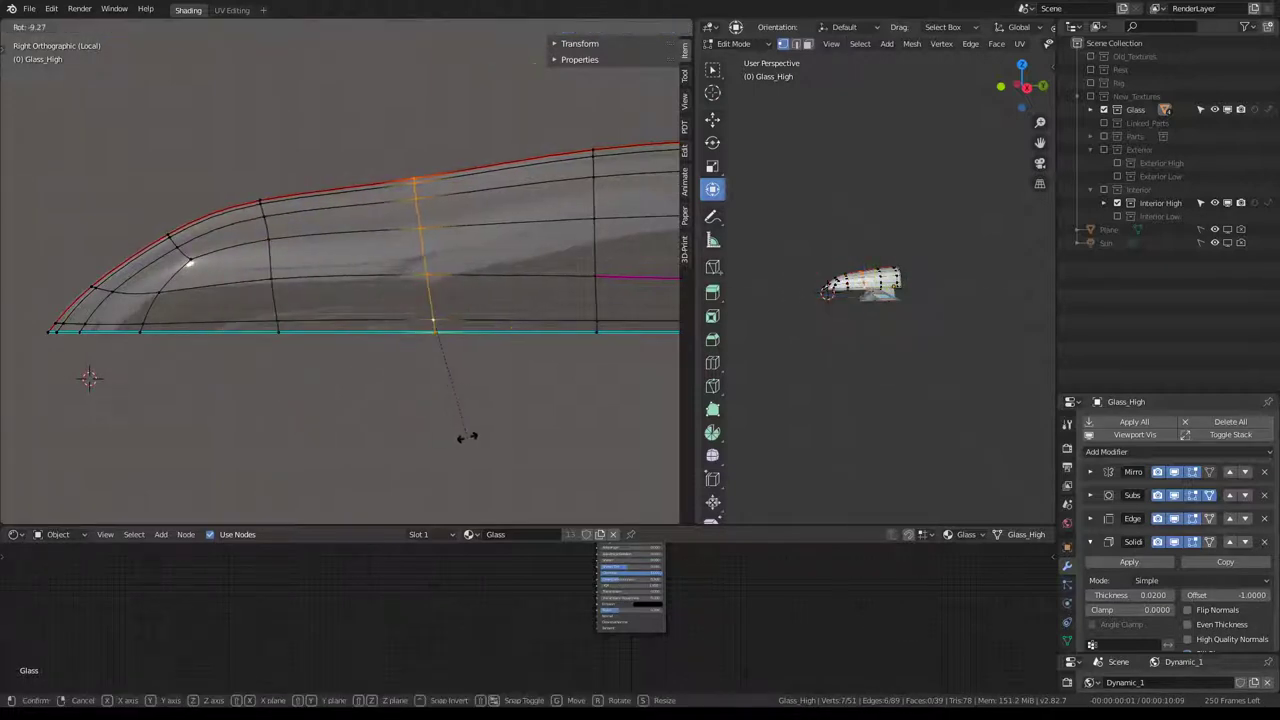
pyautogui.click(466, 436)
pyautogui.press('s')
pyautogui.press('z')
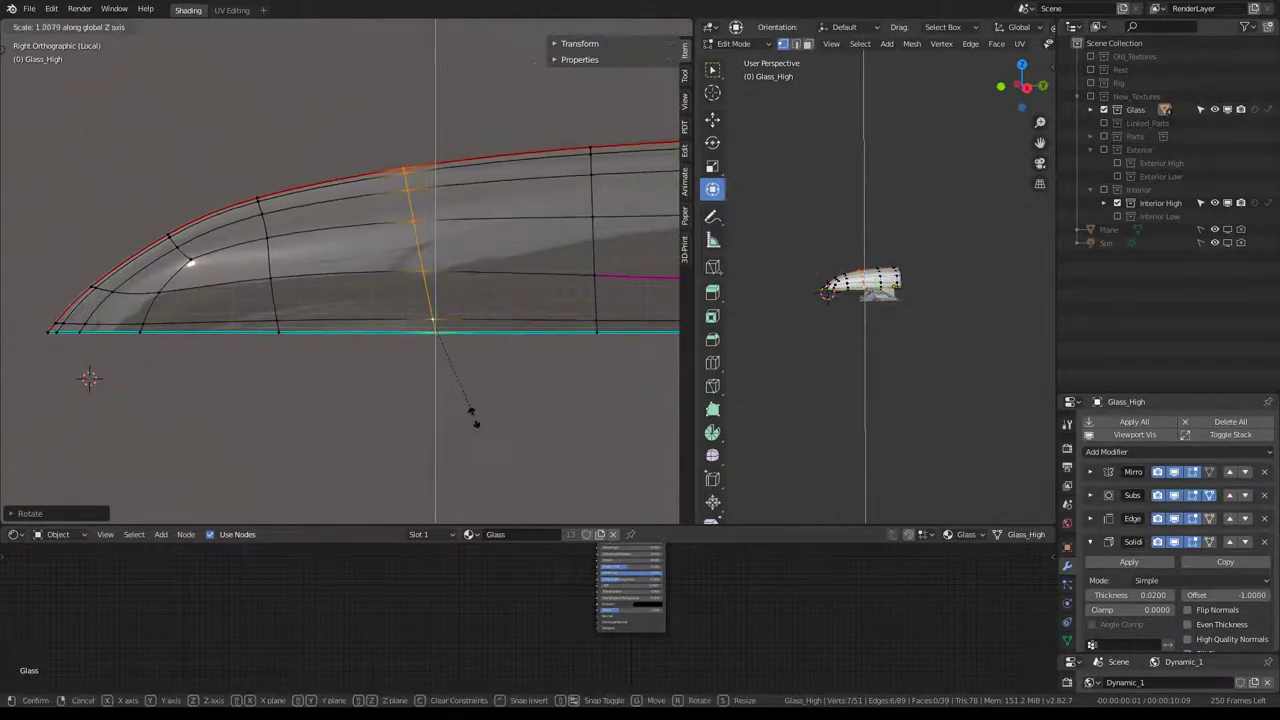
pyautogui.click(471, 412)
pyautogui.moveTo(471, 412)
pyautogui.mouseDown(button='middle')
pyautogui.moveTo(293, 316)
pyautogui.moveTo(322, 150)
pyautogui.mouseUp(button='middle')
# Move the top centre-line vertex straight down onto the glass rim.
pyautogui.click(325, 118)
pyautogui.moveTo(353, 85); pyautogui.dragTo(342, 92, button='middle')
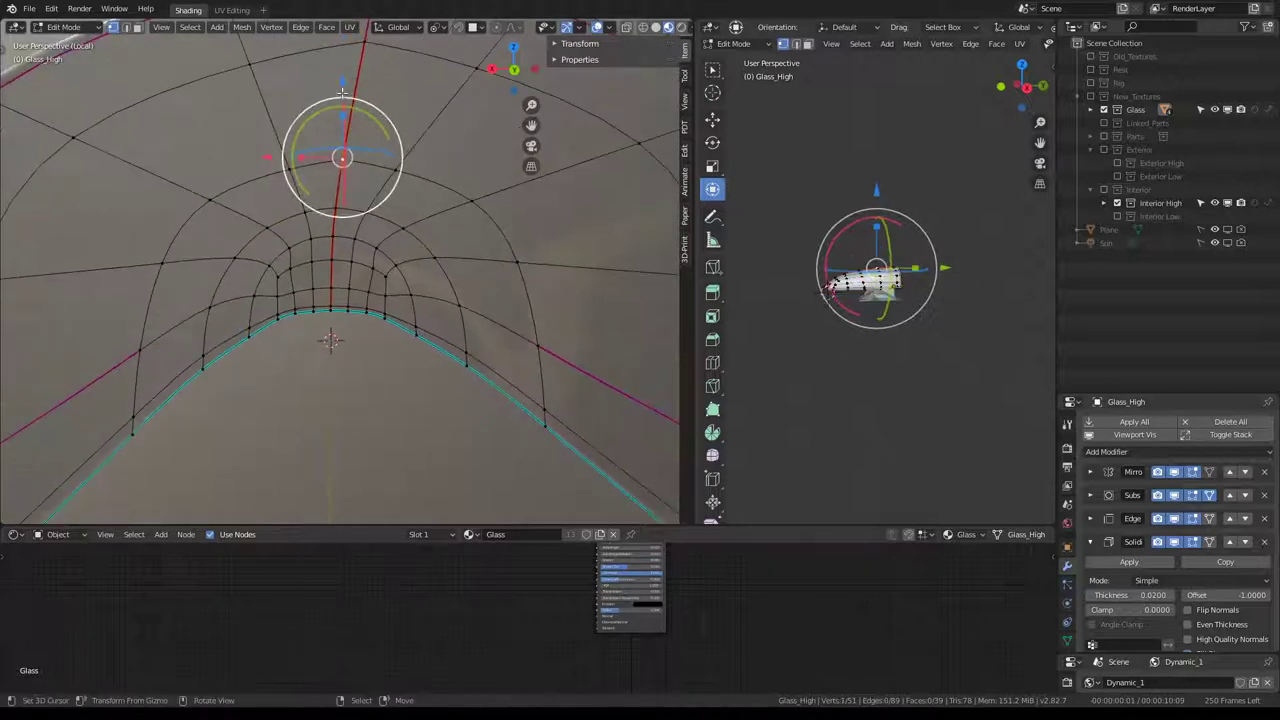
pyautogui.click(298, 163)
pyautogui.rightClick(401, 142)
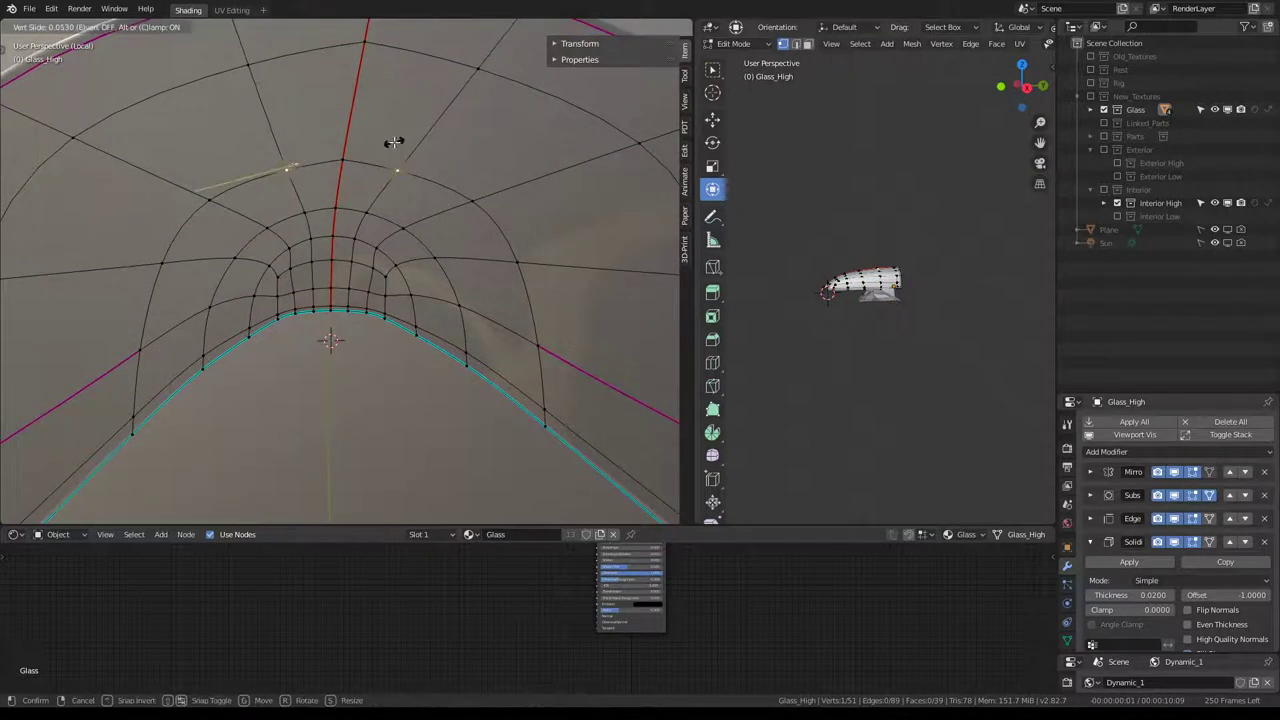
pyautogui.click(340, 112)
pyautogui.click(343, 80)
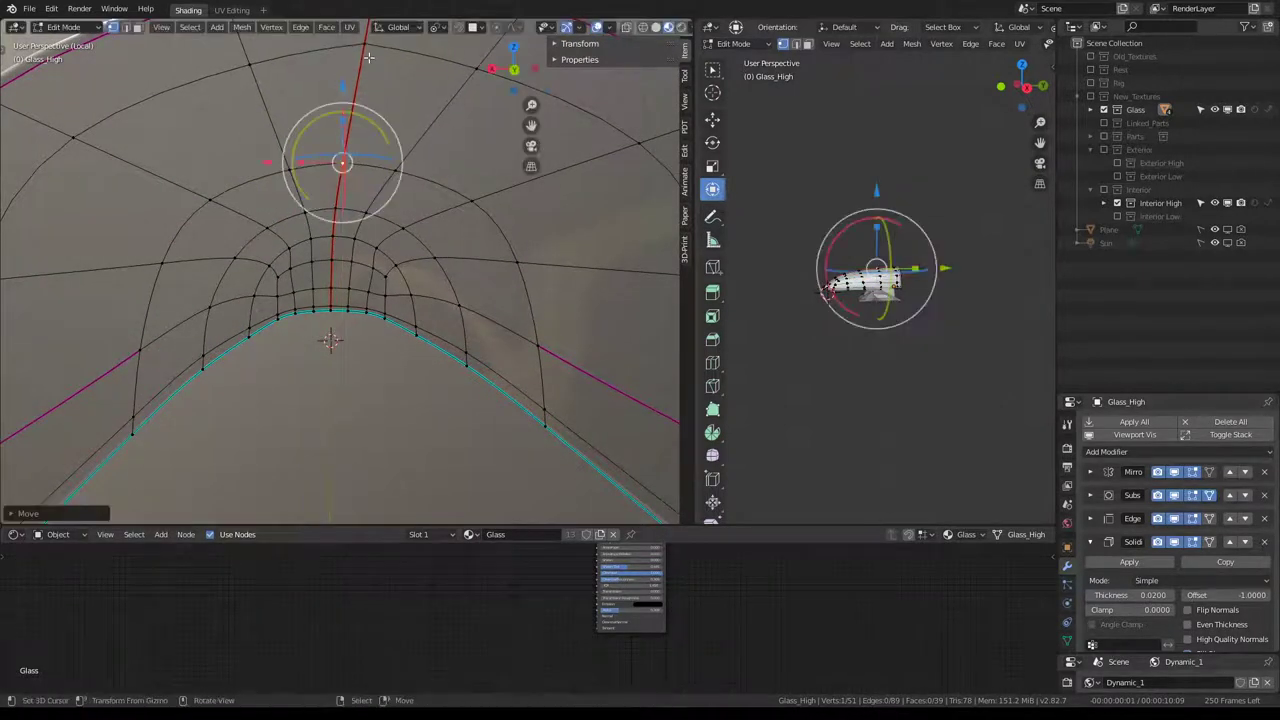
pyautogui.moveTo(343, 80); pyautogui.dragTo(367, 107, button='middle')
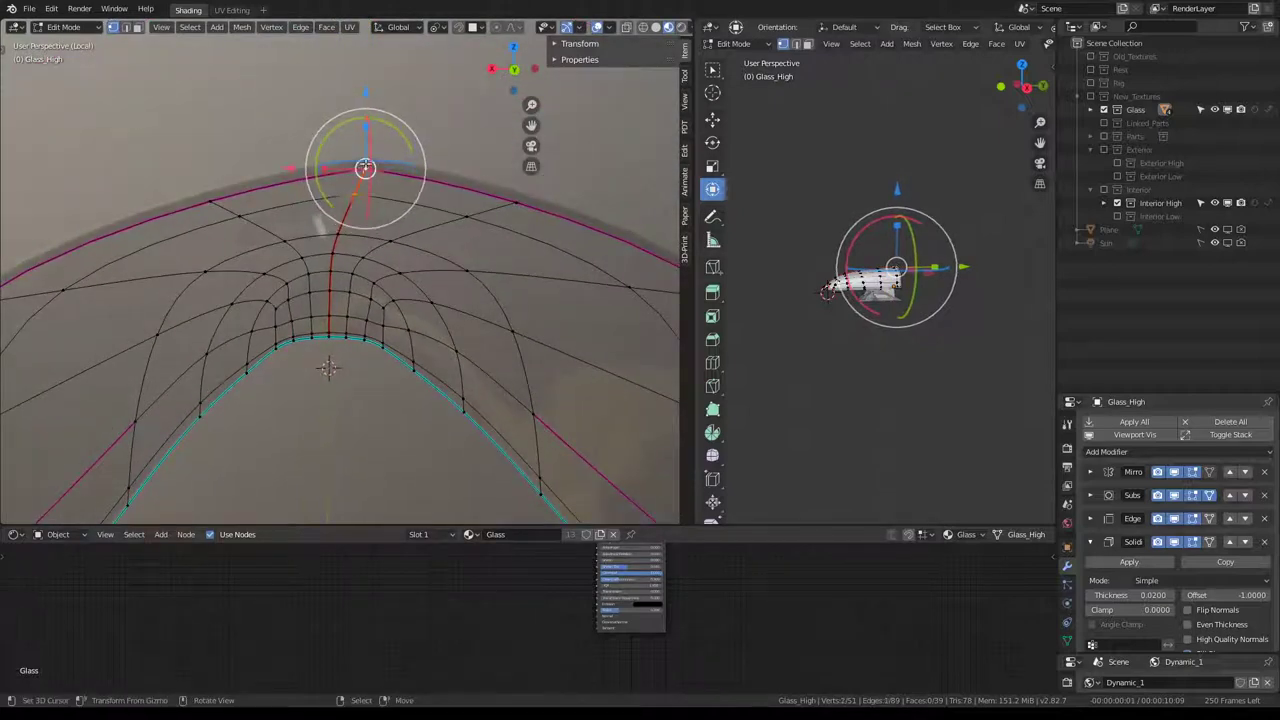
pyautogui.moveTo(365, 90); pyautogui.dragTo(362, 111)
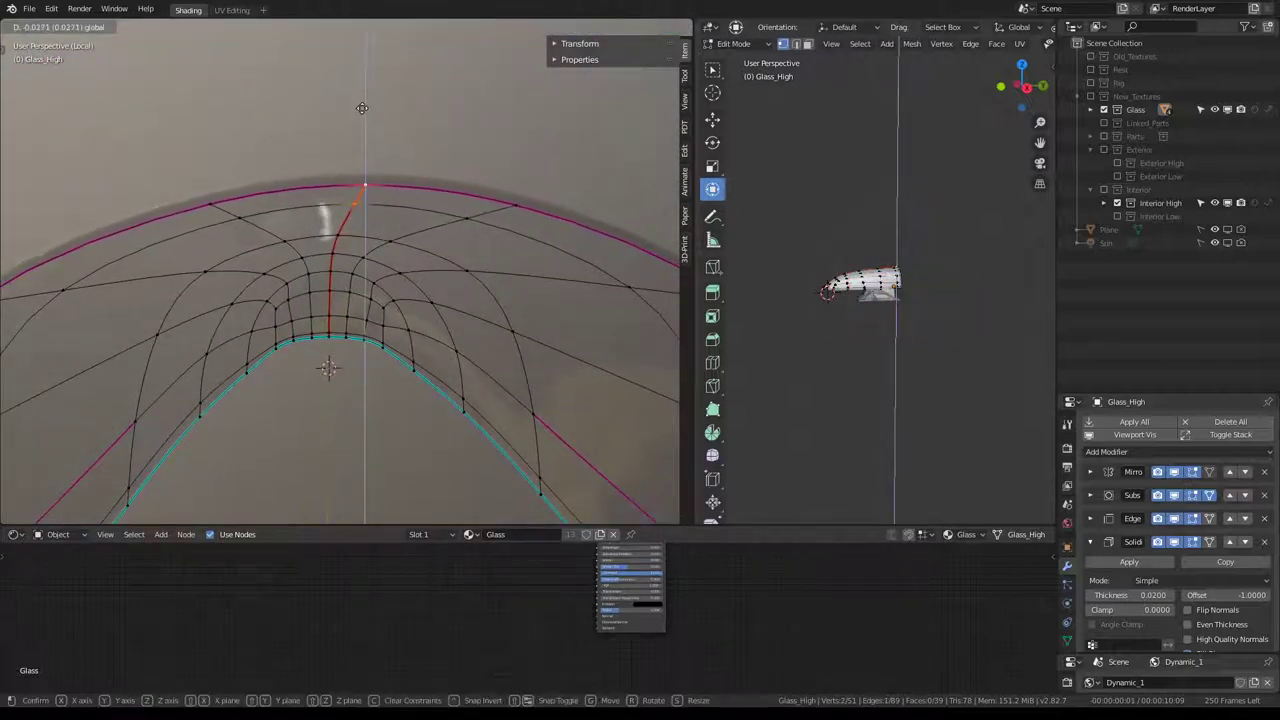
pyautogui.click(362, 108)
# Flatten the vertical edge loop near the nose to zero along Y.
pyautogui.press('Tab')
pyautogui.scroll(-5, 215, 222)
pyautogui.moveTo(215, 222)
pyautogui.mouseDown(button='middle')
pyautogui.moveTo(462, 235)
pyautogui.moveTo(463, 205)
pyautogui.mouseUp(button='middle')
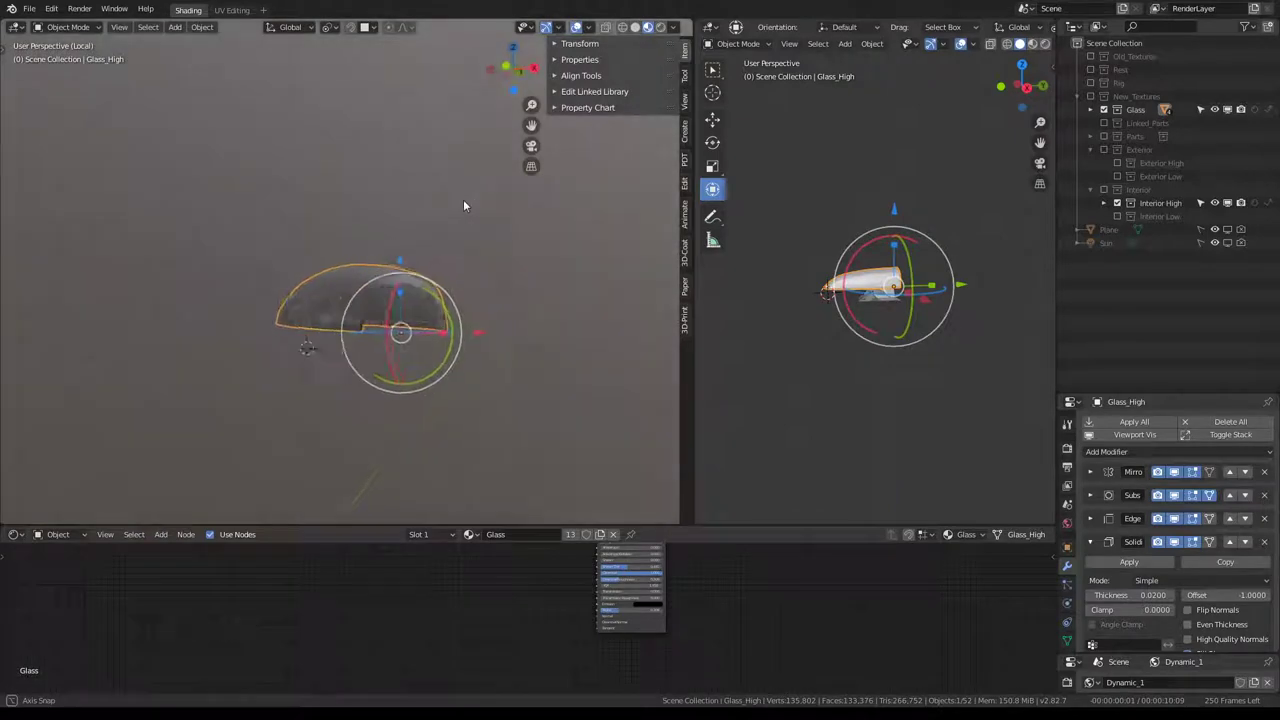
pyautogui.press('Tab')
pyautogui.scroll(3, 400, 300)
pyautogui.scroll(3, 430, 300)
pyautogui.scroll(3, 401, 343)
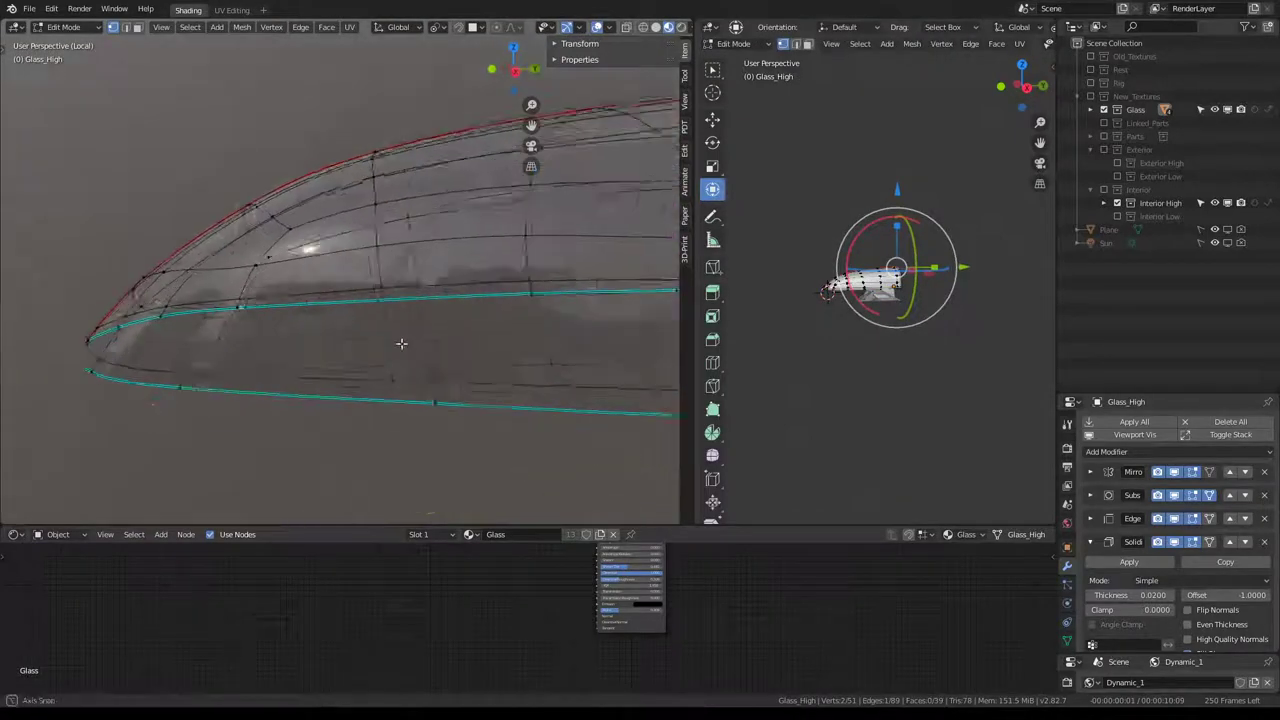
pyautogui.moveTo(401, 343); pyautogui.dragTo(420, 340, button='middle')
pyautogui.keyDown('alt'); pyautogui.click(372, 240); pyautogui.keyUp('alt')
pyautogui.press('s')
pyautogui.press('y')
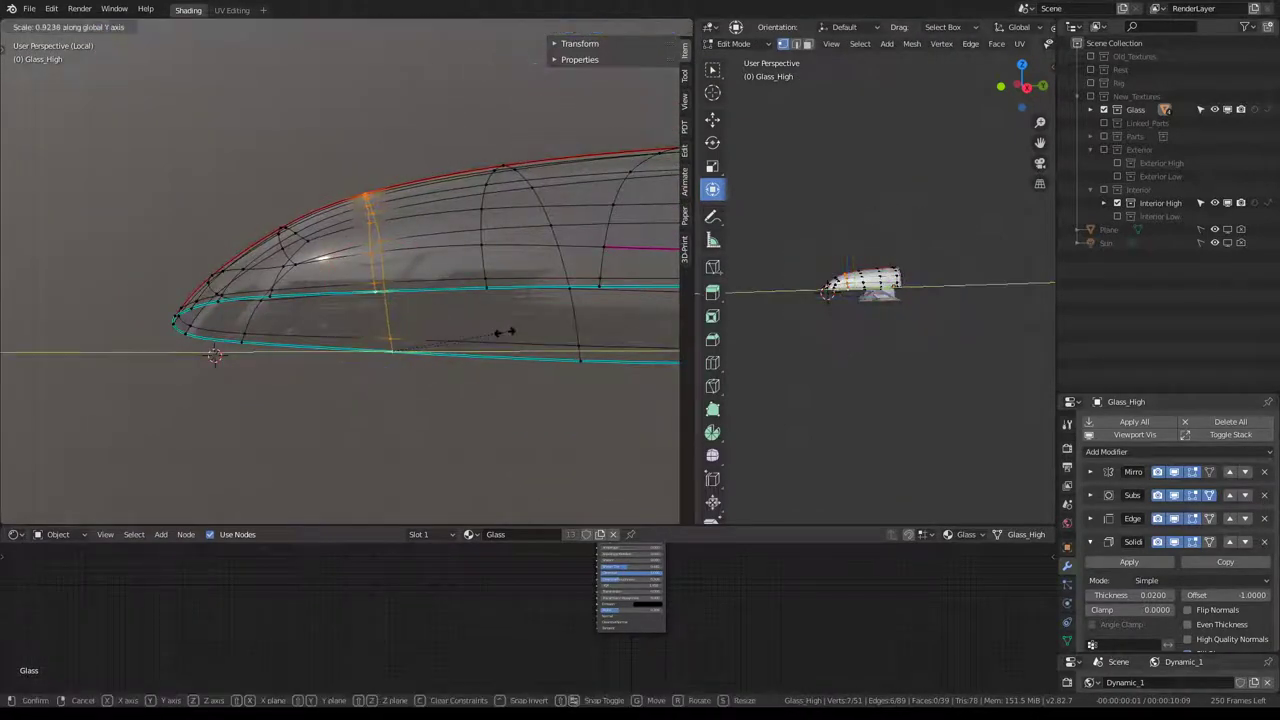
pyautogui.press('0')
pyautogui.press('Return')
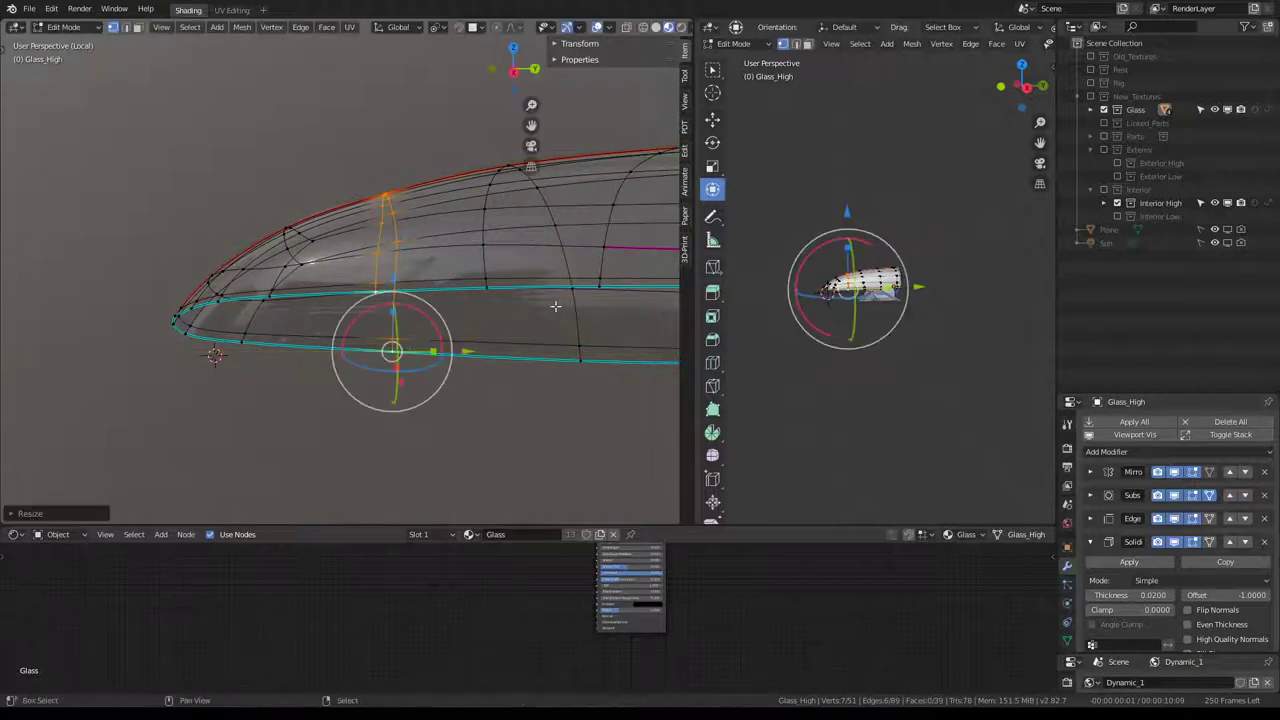
# Switch to edge selection and pick edges along the canopy side and front.
pyautogui.moveTo(400, 330); pyautogui.dragTo(420, 335, button='middle')
pyautogui.keyDown('alt'); pyautogui.click(390, 361); pyautogui.keyUp('alt')
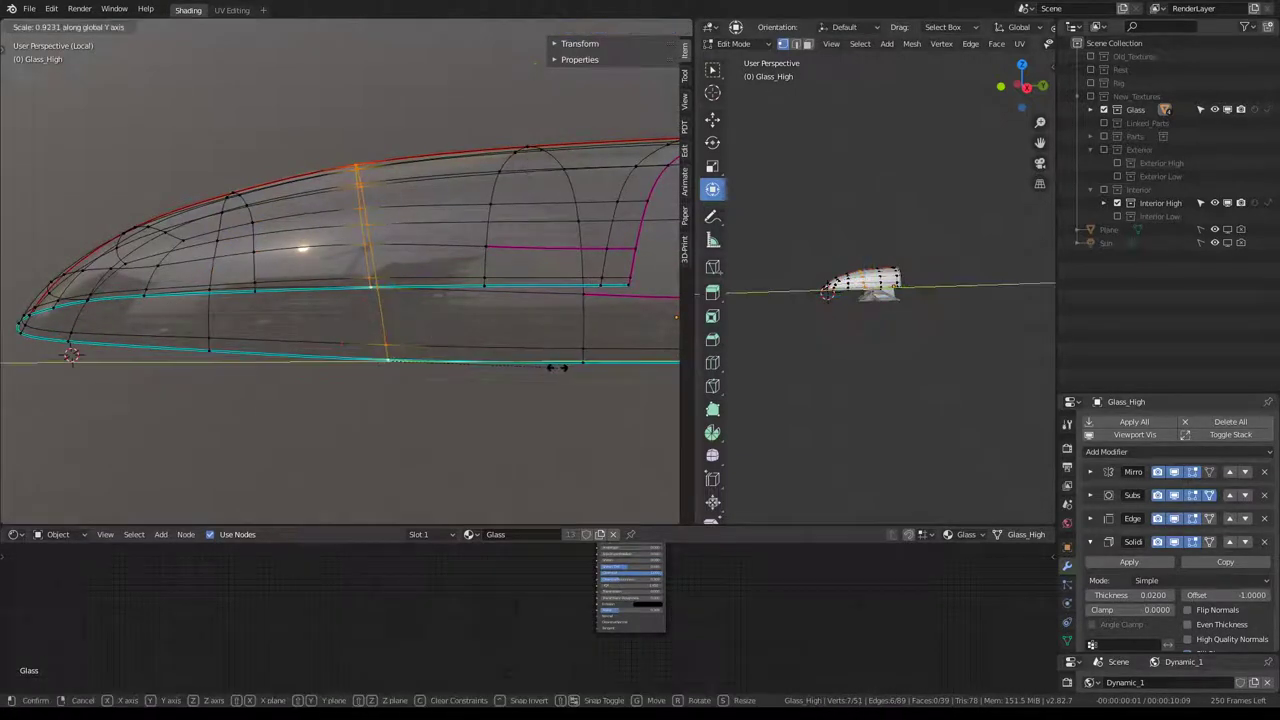
pyautogui.press('Tab')
pyautogui.moveTo(255, 252)
pyautogui.mouseDown(button='middle')
pyautogui.moveTo(516, 166)
pyautogui.moveTo(516, 137)
pyautogui.mouseUp(button='middle')
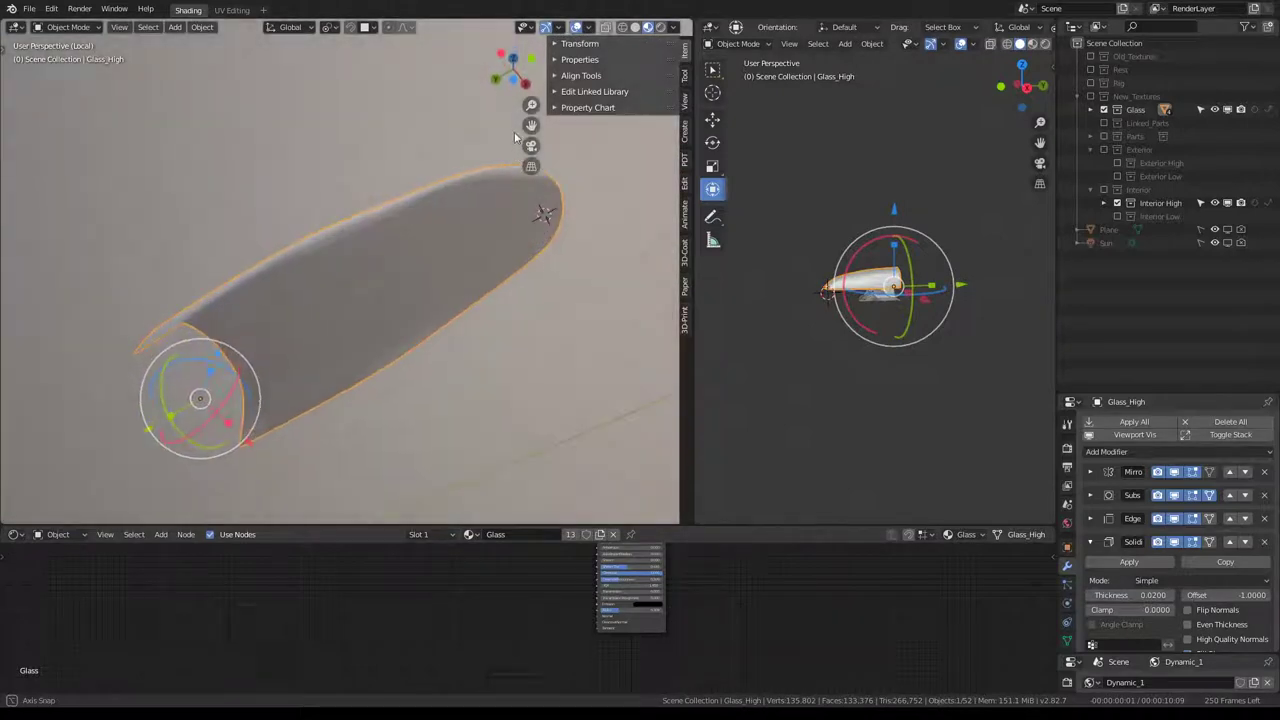
pyautogui.press('Tab')
pyautogui.moveTo(351, 309)
pyautogui.mouseDown(button='middle')
pyautogui.moveTo(329, 263)
pyautogui.moveTo(388, 152)
pyautogui.mouseUp(button='middle')
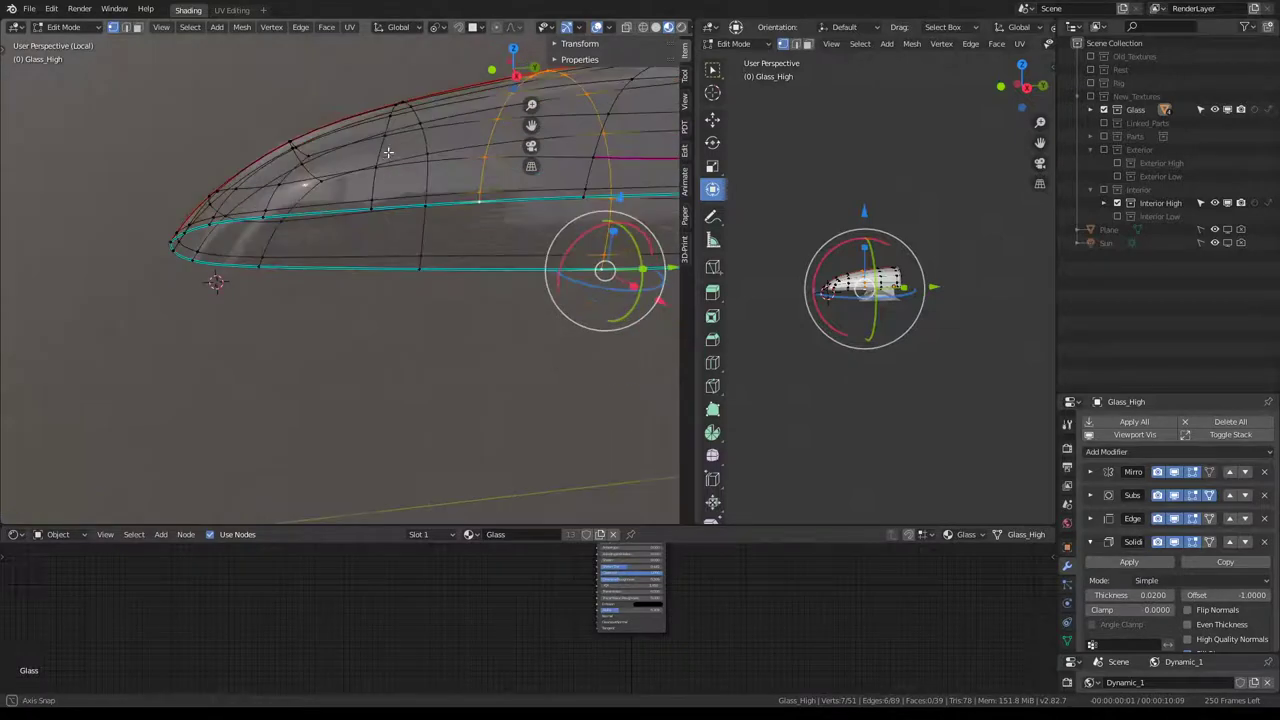
pyautogui.click(124, 27)
pyautogui.click(332, 267)
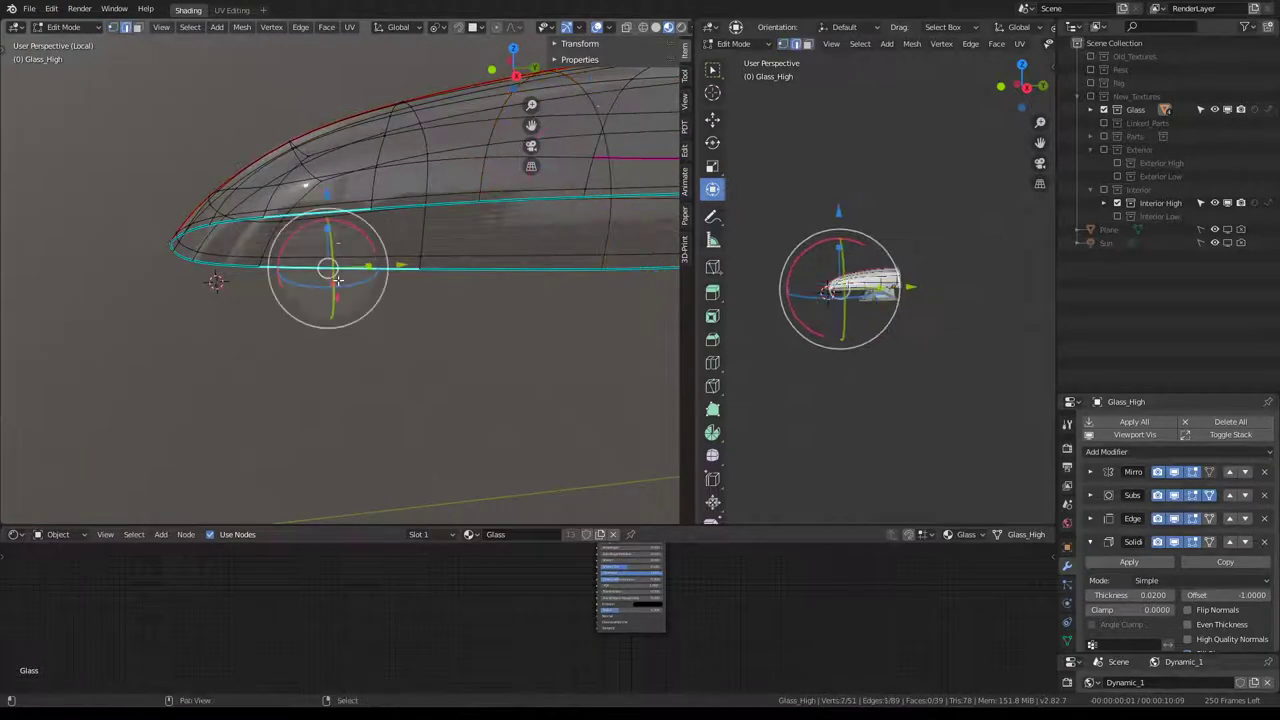
pyautogui.click(350, 218)
pyautogui.moveTo(350, 218); pyautogui.dragTo(457, 209, button='middle')
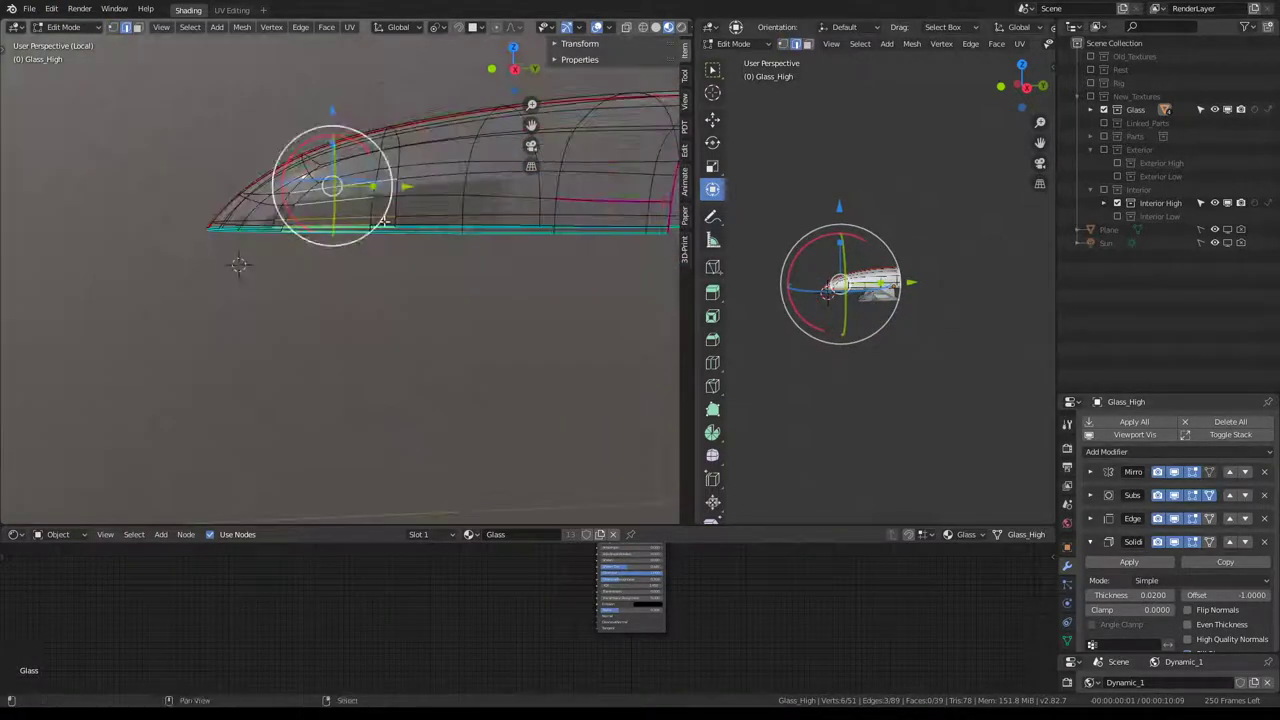
# Subdivide the selected faces near the canopy front via the Q menu.
pyautogui.press('q')
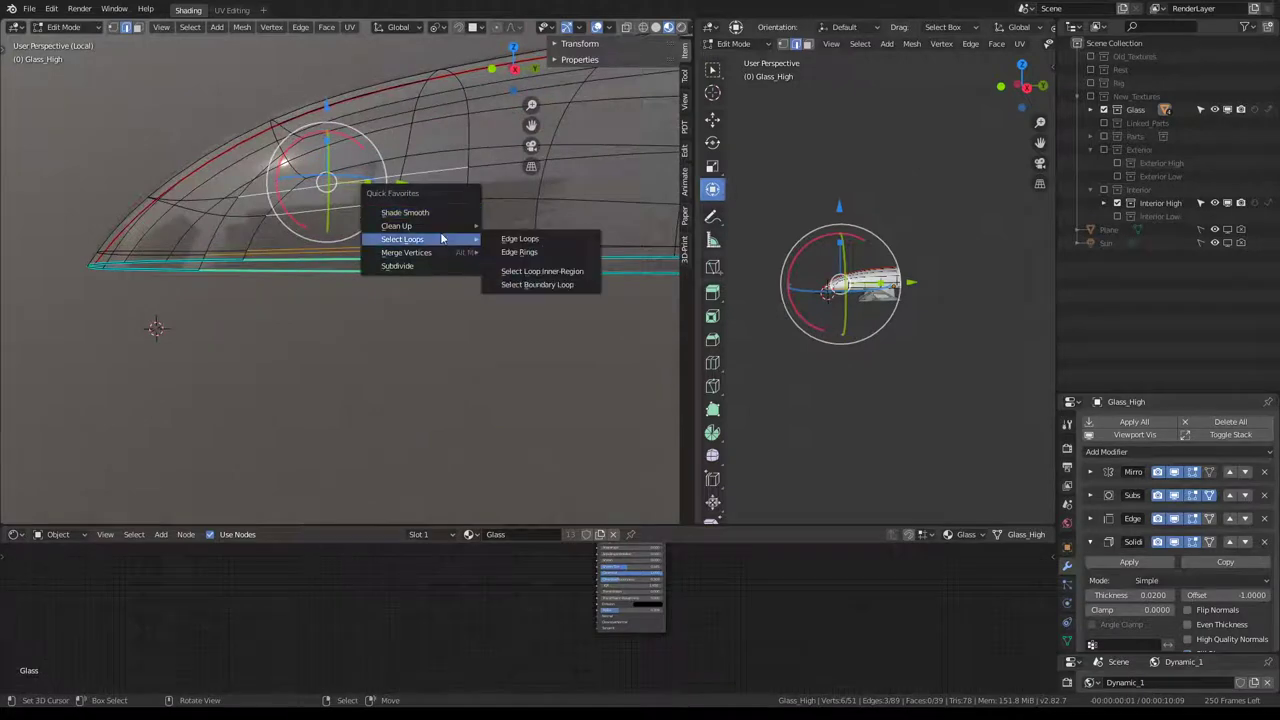
pyautogui.click(425, 265)
pyautogui.moveTo(425, 265)
pyautogui.mouseDown(button='middle')
pyautogui.moveTo(322, 243)
pyautogui.moveTo(172, 302)
pyautogui.mouseUp(button='middle')
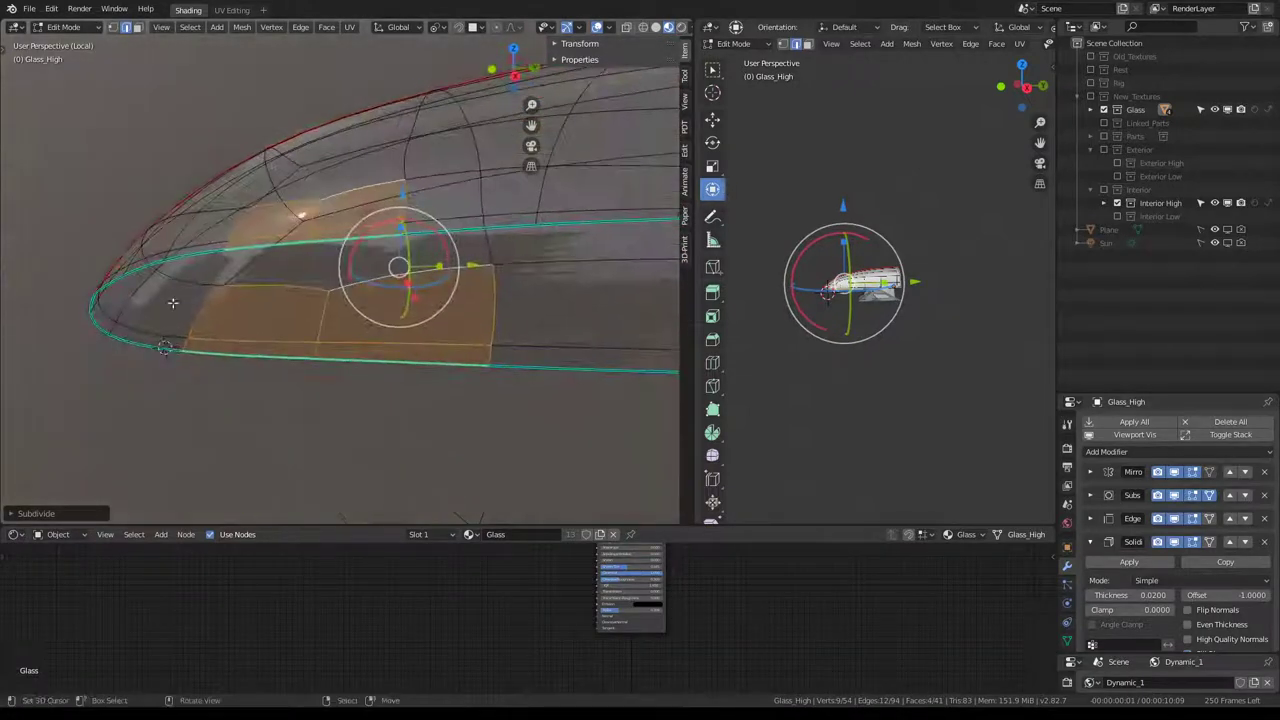
pyautogui.click(14, 513)
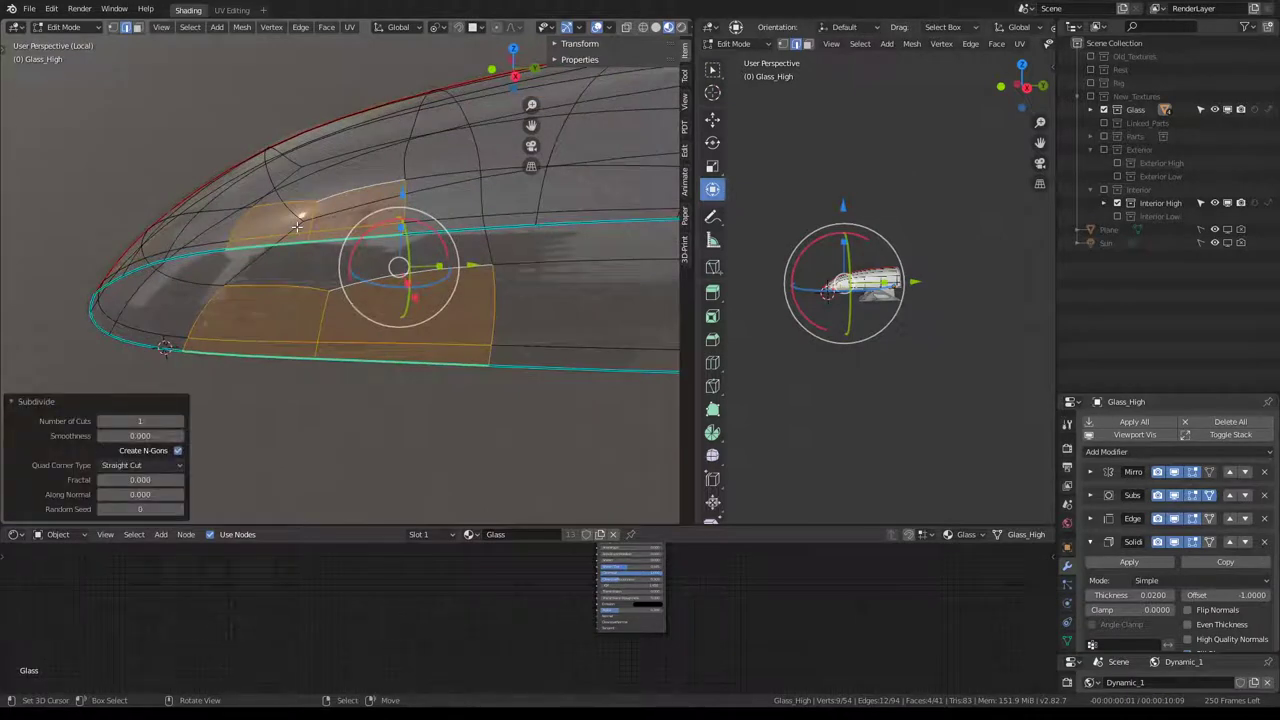
# Subdivide the face strip along the canopy top, then select a vertical loop near the nose.
pyautogui.keyDown('alt'); pyautogui.click(374, 205); pyautogui.keyUp('alt')
pyautogui.press('q')
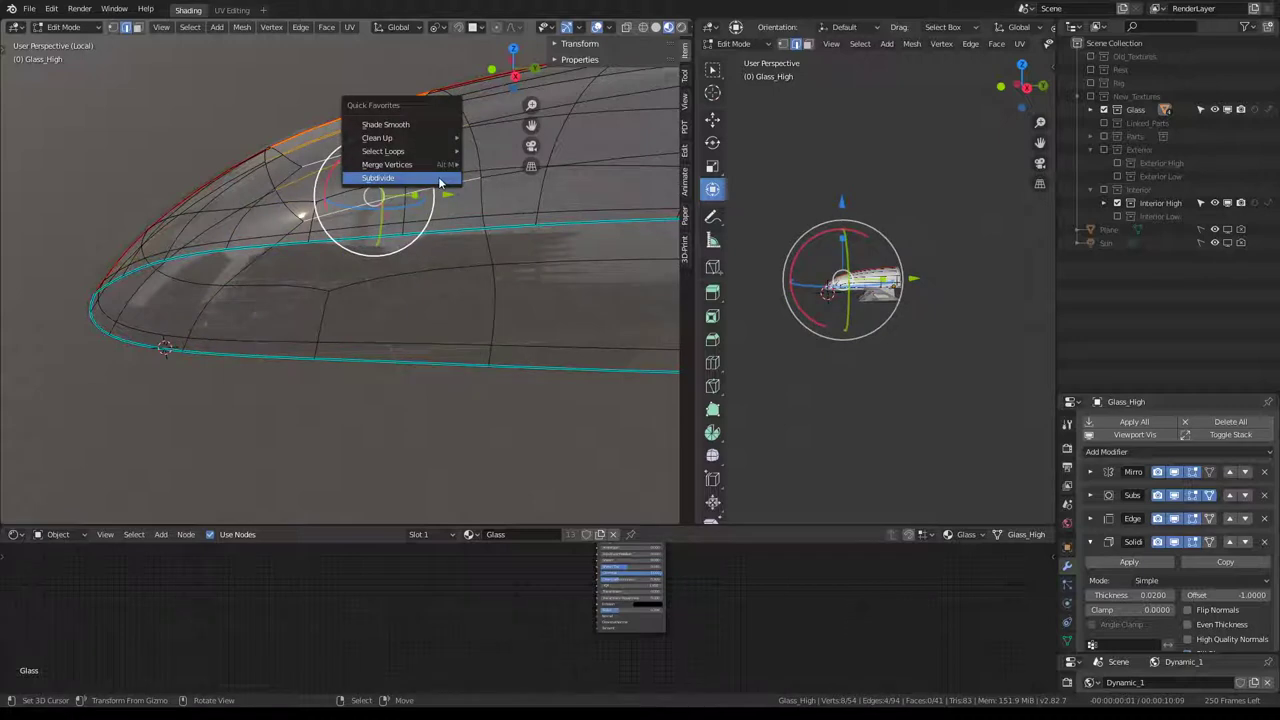
pyautogui.click(439, 181)
pyautogui.press('k')
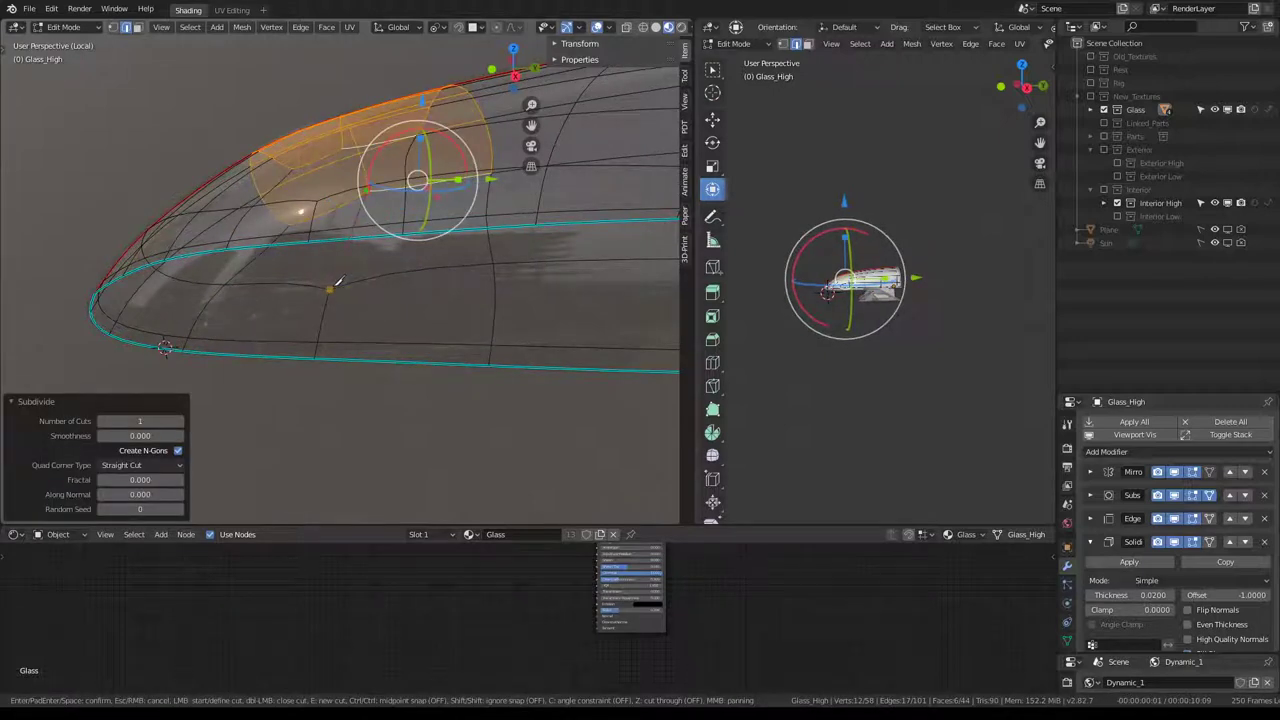
pyautogui.moveTo(337, 283)
pyautogui.mouseDown(button='middle')
pyautogui.moveTo(328, 240)
pyautogui.moveTo(360, 255)
pyautogui.mouseUp(button='middle')
pyautogui.keyDown('alt'); pyautogui.click(370, 260); pyautogui.keyUp('alt')
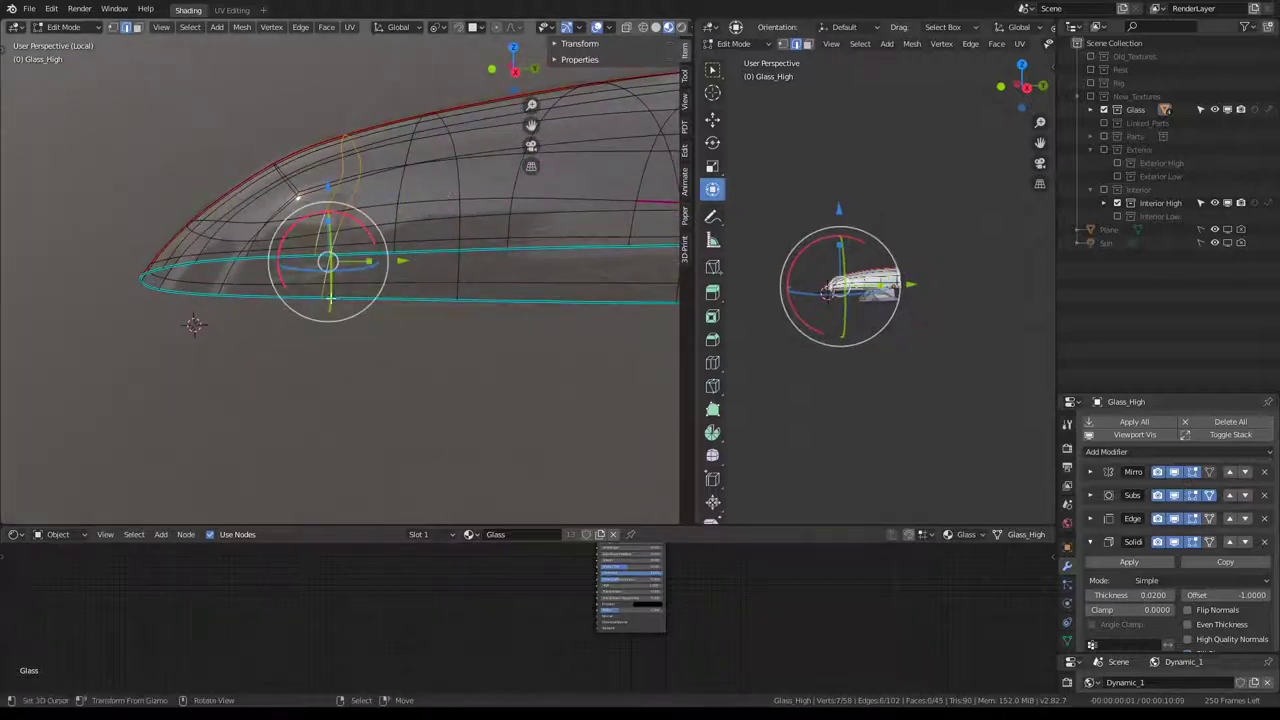
# Edge-slide the loop, flatten it to zero along Y, and slide it again in side view.
pyautogui.press('g')
pyautogui.press('g')
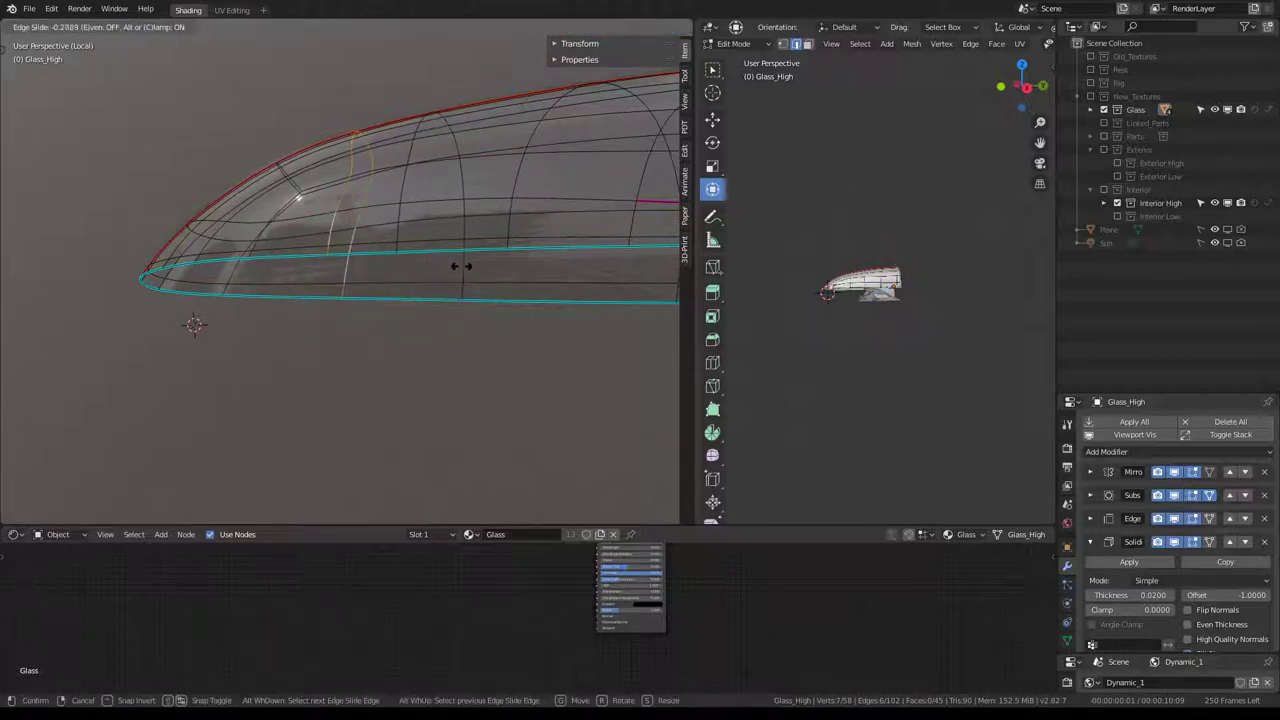
pyautogui.click(459, 266)
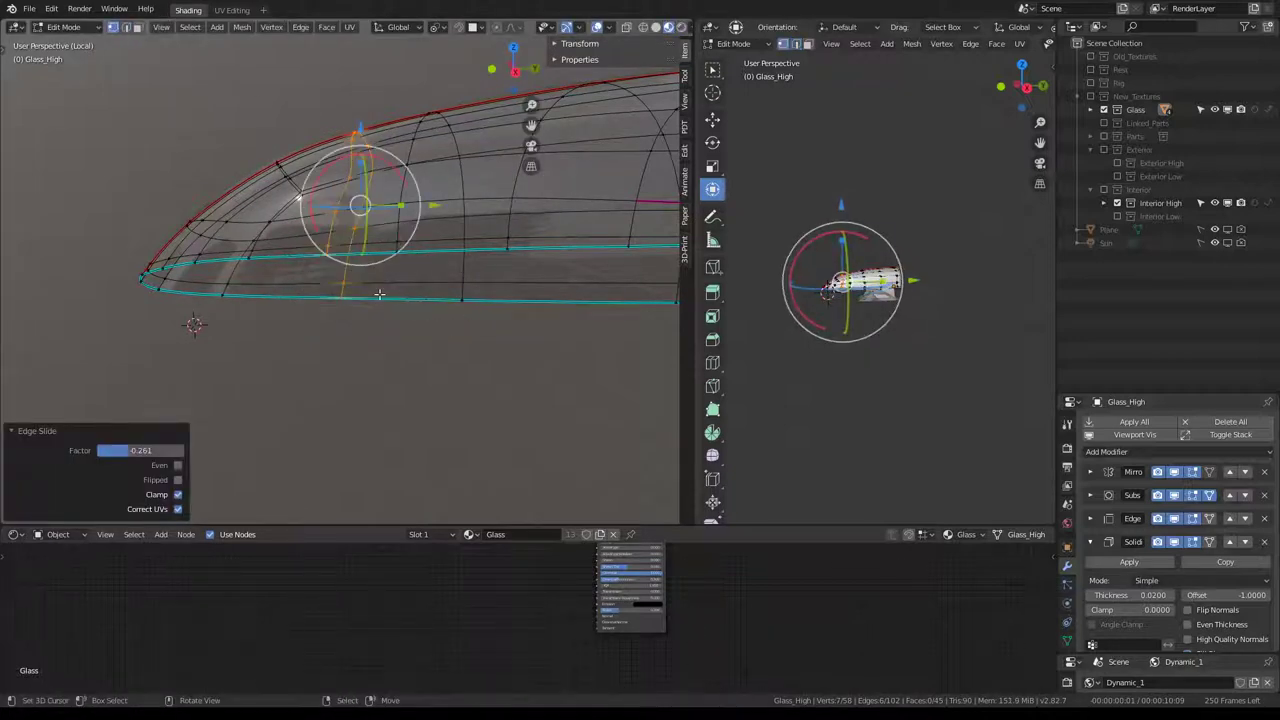
pyautogui.write('sy0')
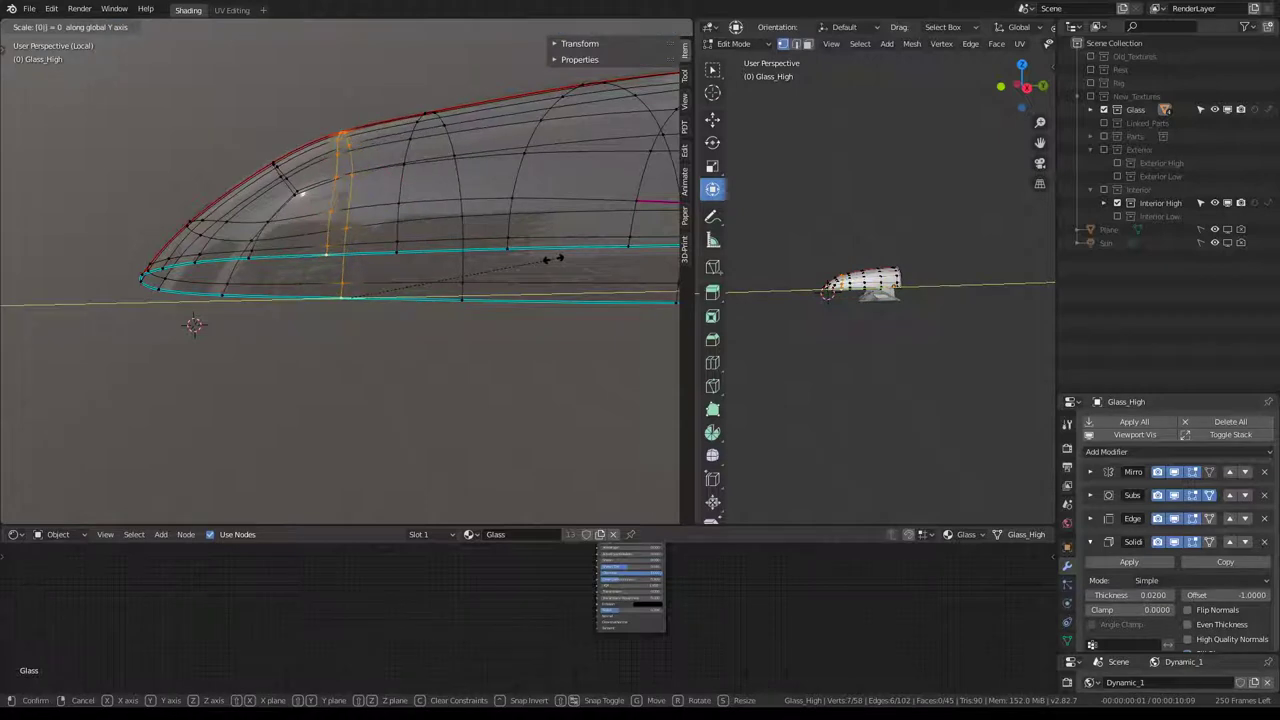
pyautogui.press('Return')
pyautogui.press('KP_3')
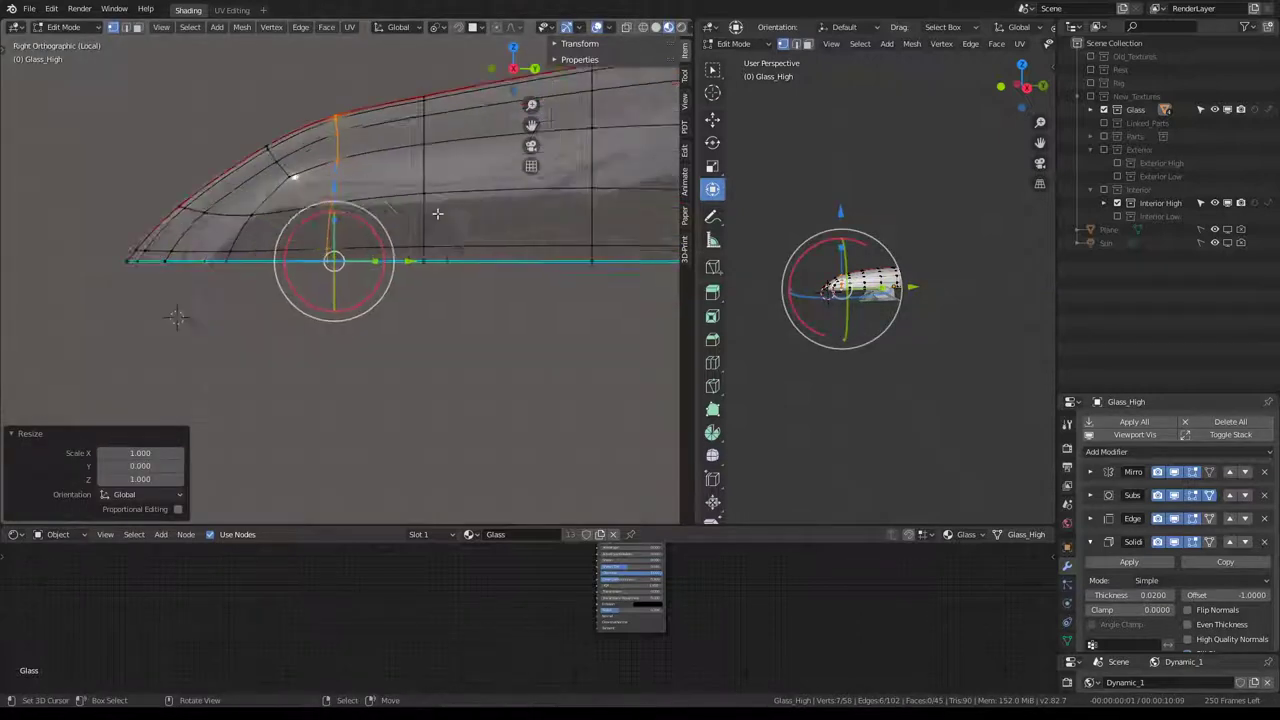
pyautogui.press('g')
pyautogui.press('g')
pyautogui.click(474, 220)
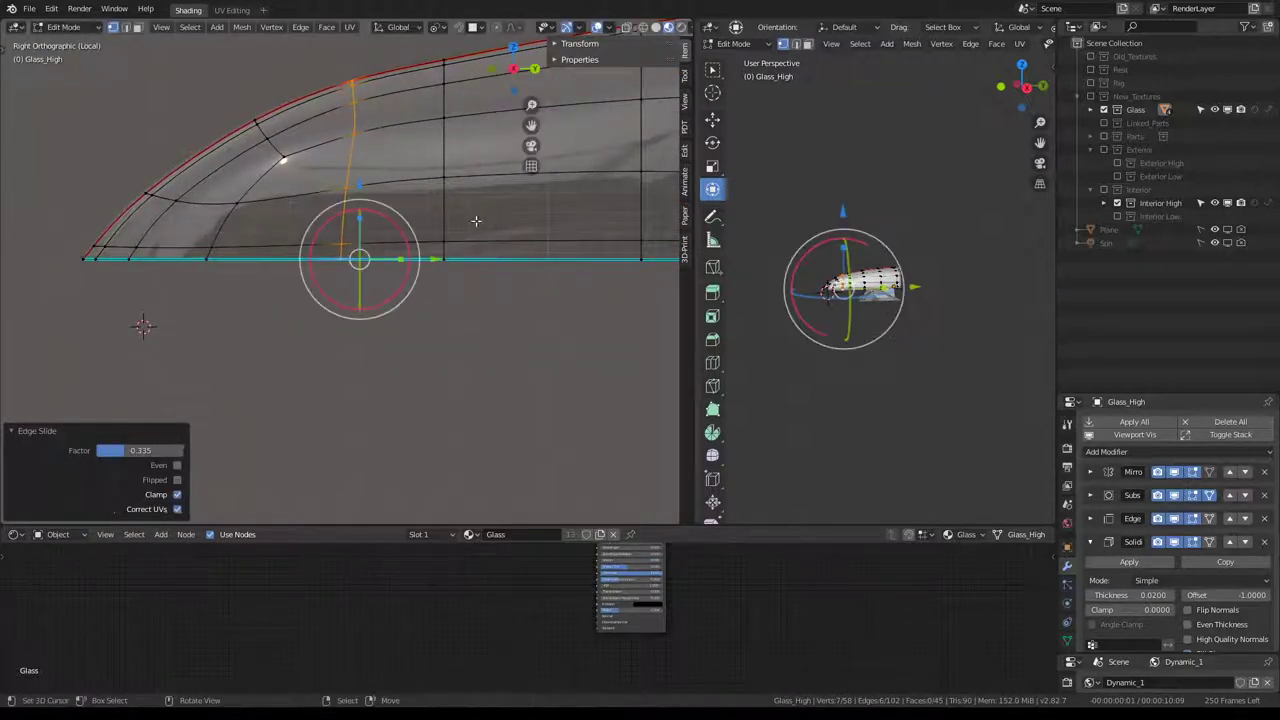
pyautogui.press('g')
pyautogui.press('g')
pyautogui.press('Return')
# Move the top vertex, then flatten the path to the front corner along Z and stretch it 1.216 along Y.
pyautogui.click(281, 158)
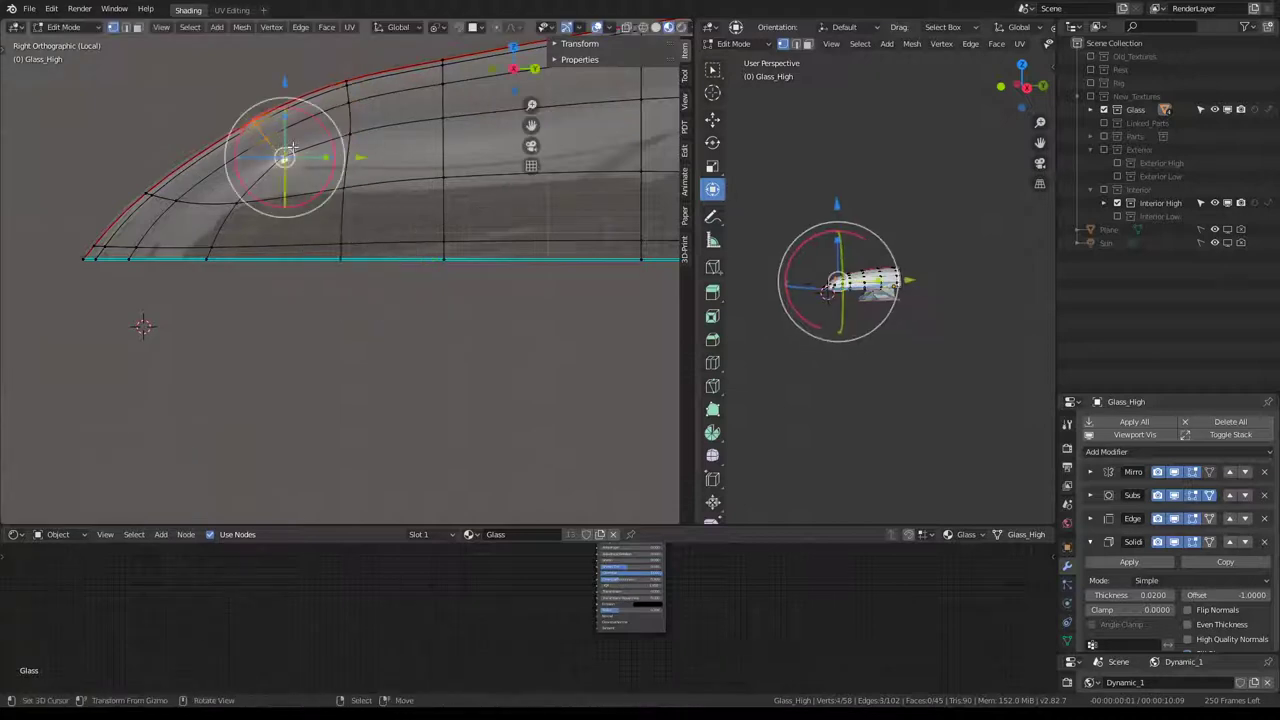
pyautogui.press('g')
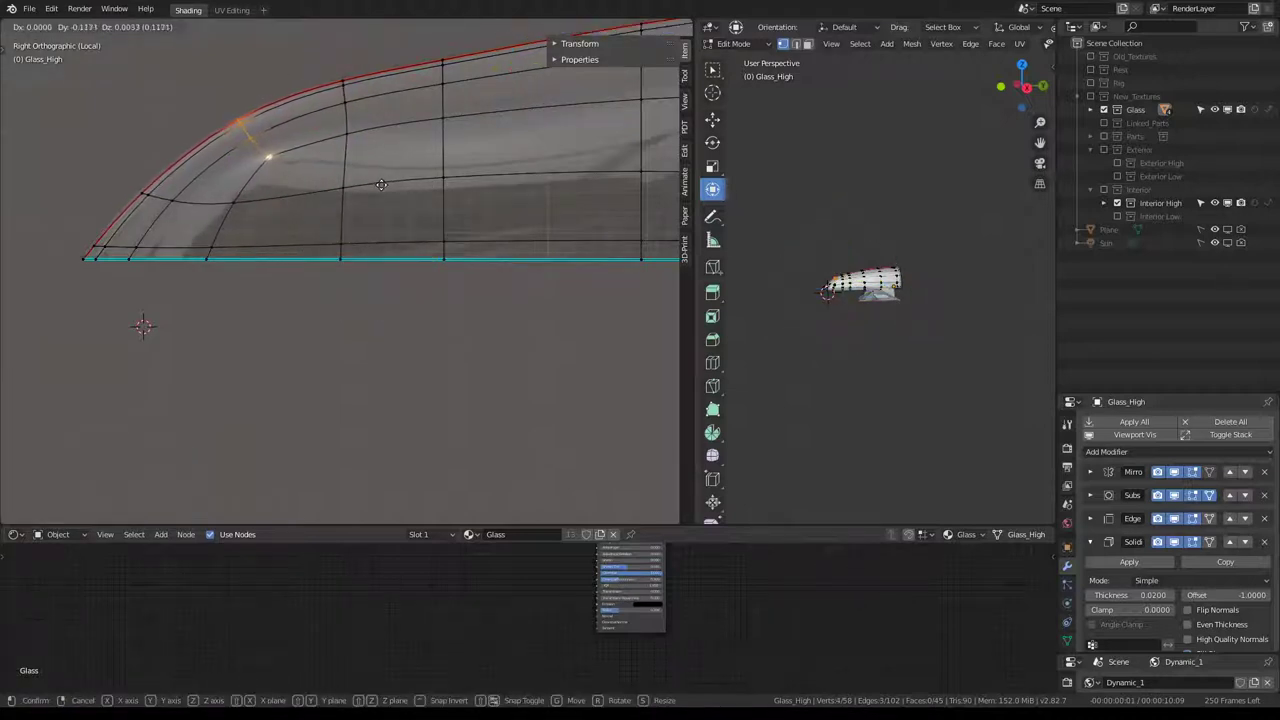
pyautogui.click(378, 181)
pyautogui.click(131, 197)
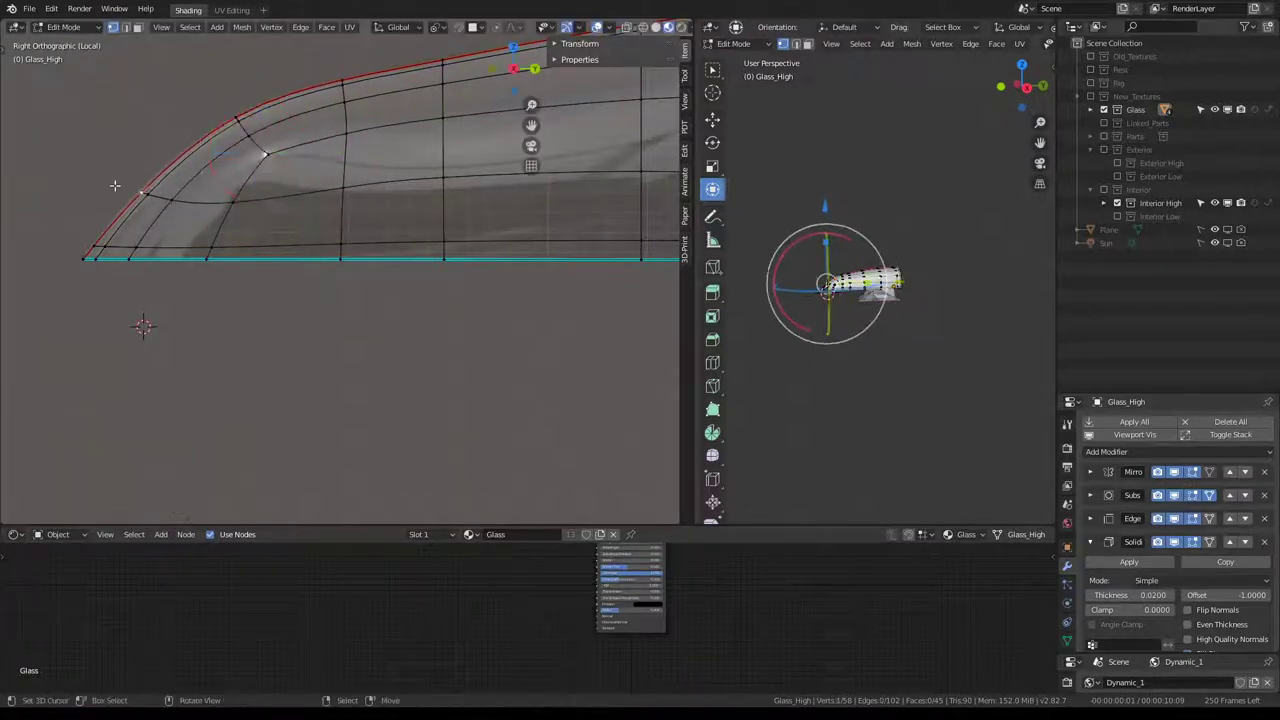
pyautogui.keyDown('ctrl'); pyautogui.click(229, 202); pyautogui.keyUp('ctrl')
pyautogui.press('s')
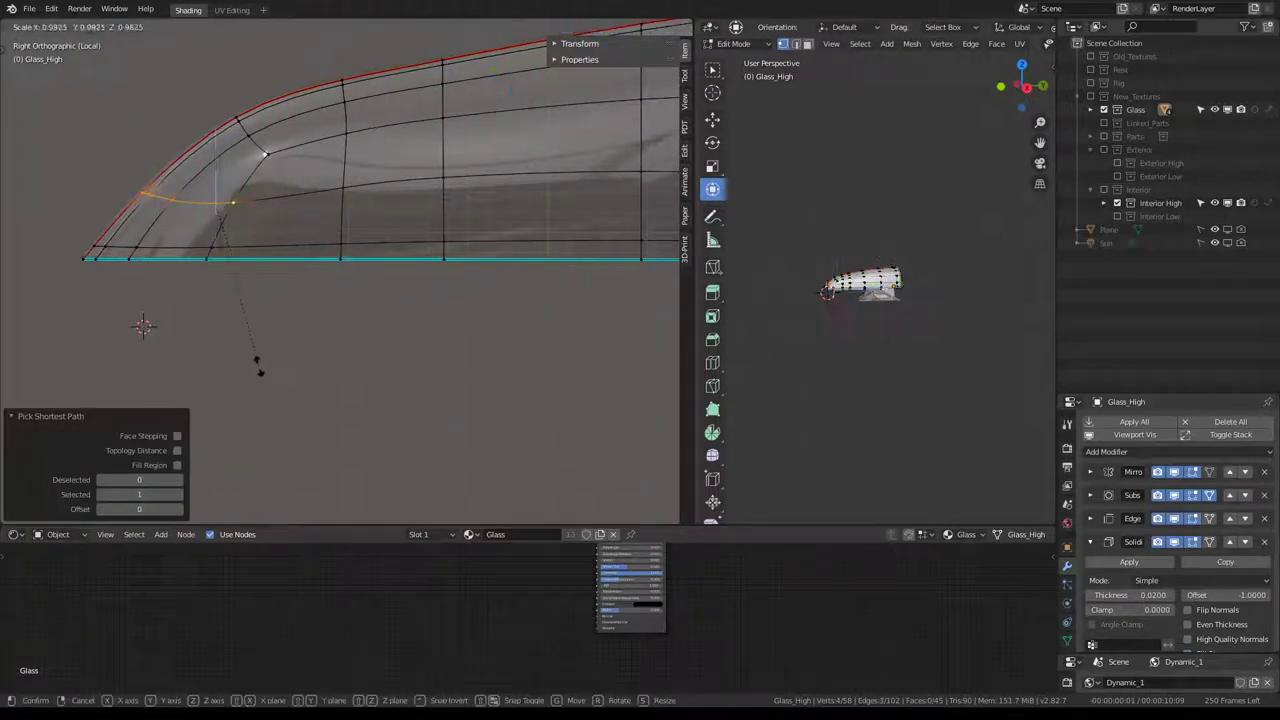
pyautogui.press('z')
pyautogui.press('Return')
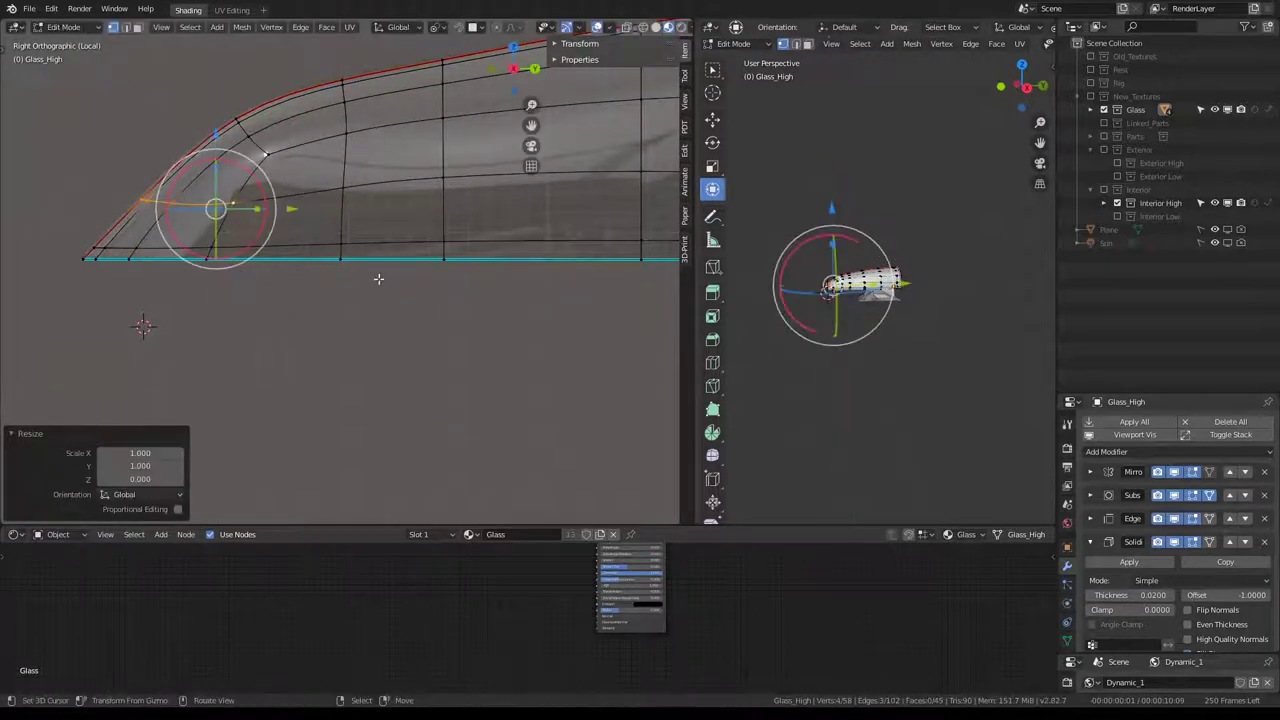
pyautogui.press('s')
pyautogui.press('y')
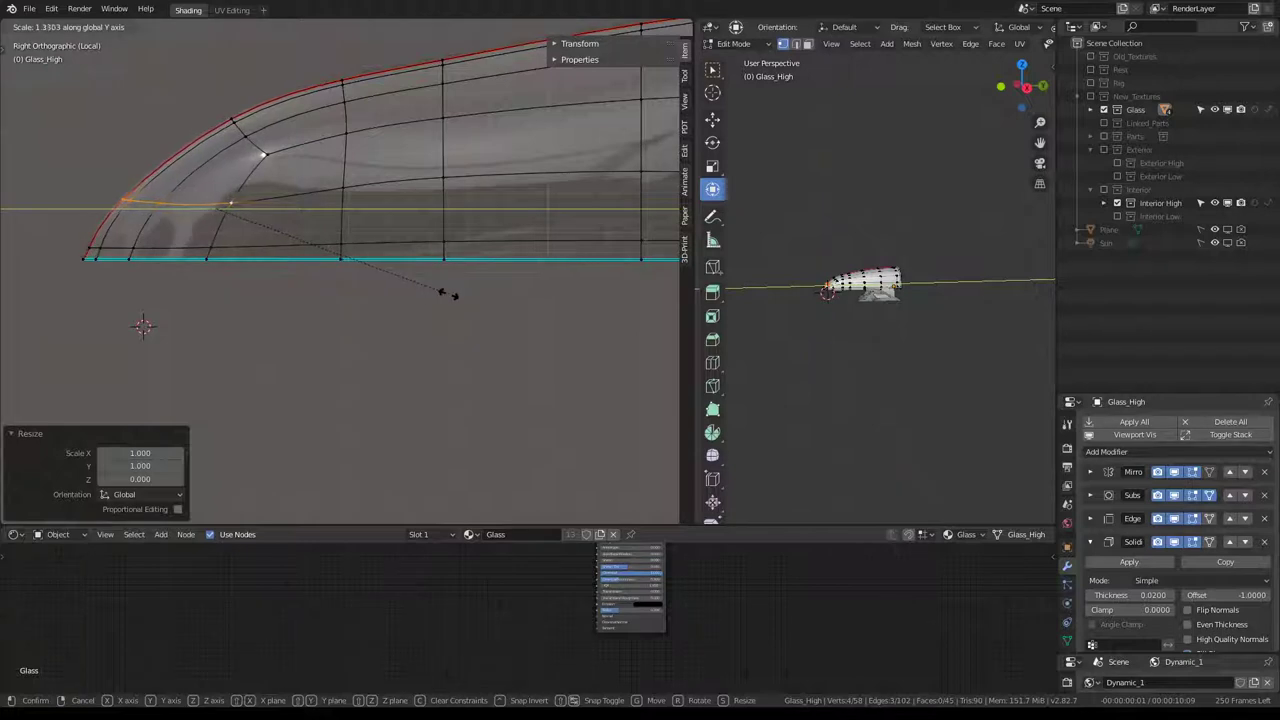
pyautogui.click(404, 263)
# Flatten the lengthwise loop to zero height with SZ0 and show its vertex coordinates.
pyautogui.scroll(-3, 396, 217)
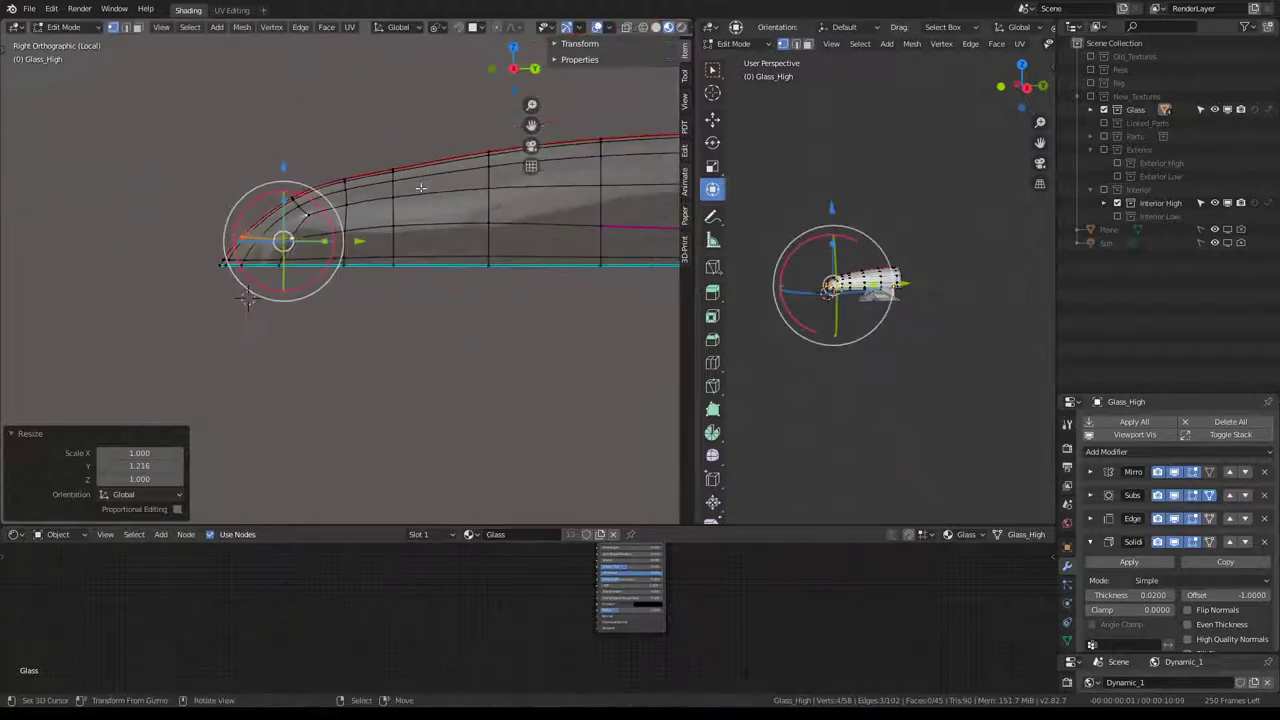
pyautogui.moveTo(396, 217)
pyautogui.keyDown('shift'); pyautogui.mouseDown(button='middle')
pyautogui.moveTo(170, 220)
pyautogui.moveTo(421, 226)
pyautogui.mouseUp(button='middle'); pyautogui.keyUp('shift')
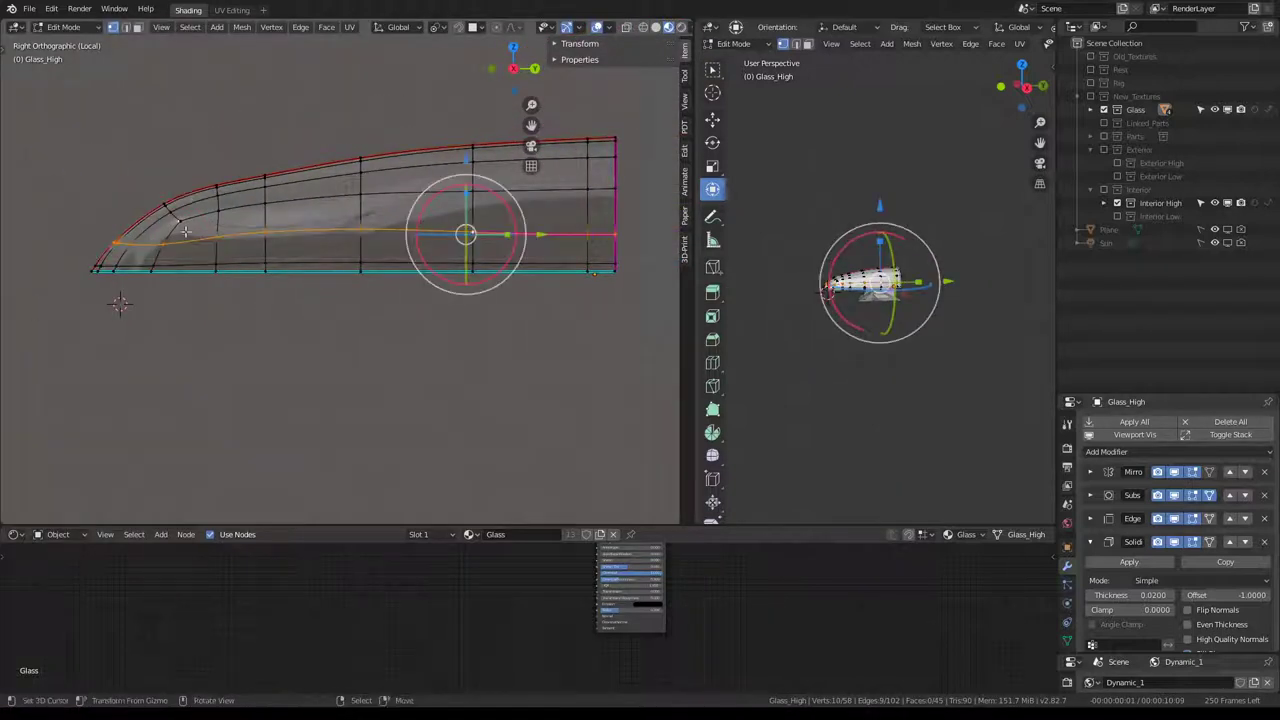
pyautogui.write('sz')
pyautogui.write('0')
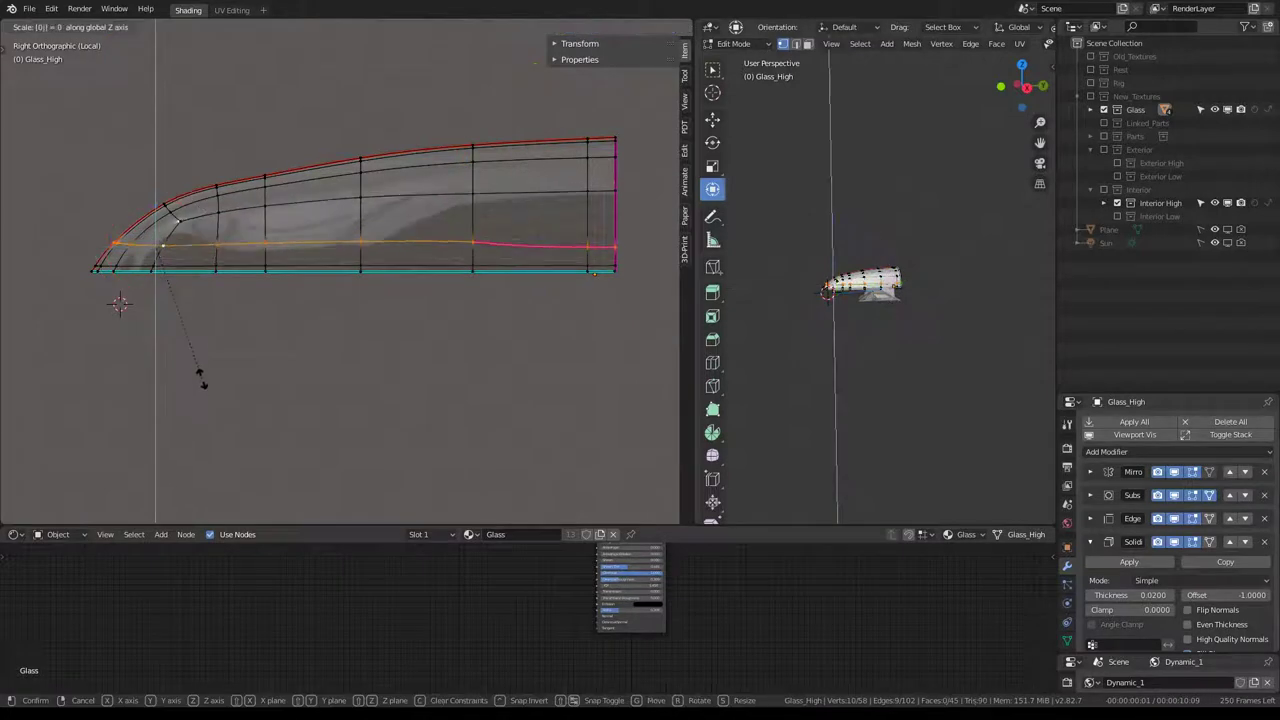
pyautogui.press('Return')
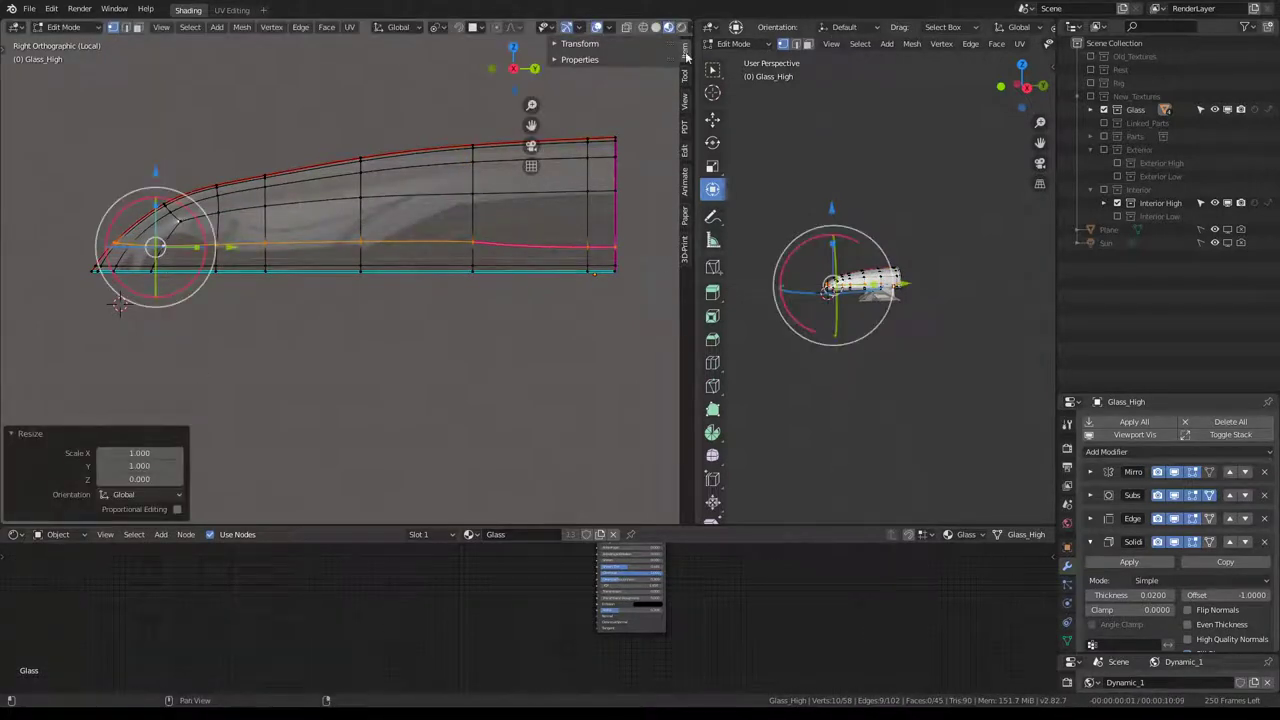
pyautogui.click(575, 45)
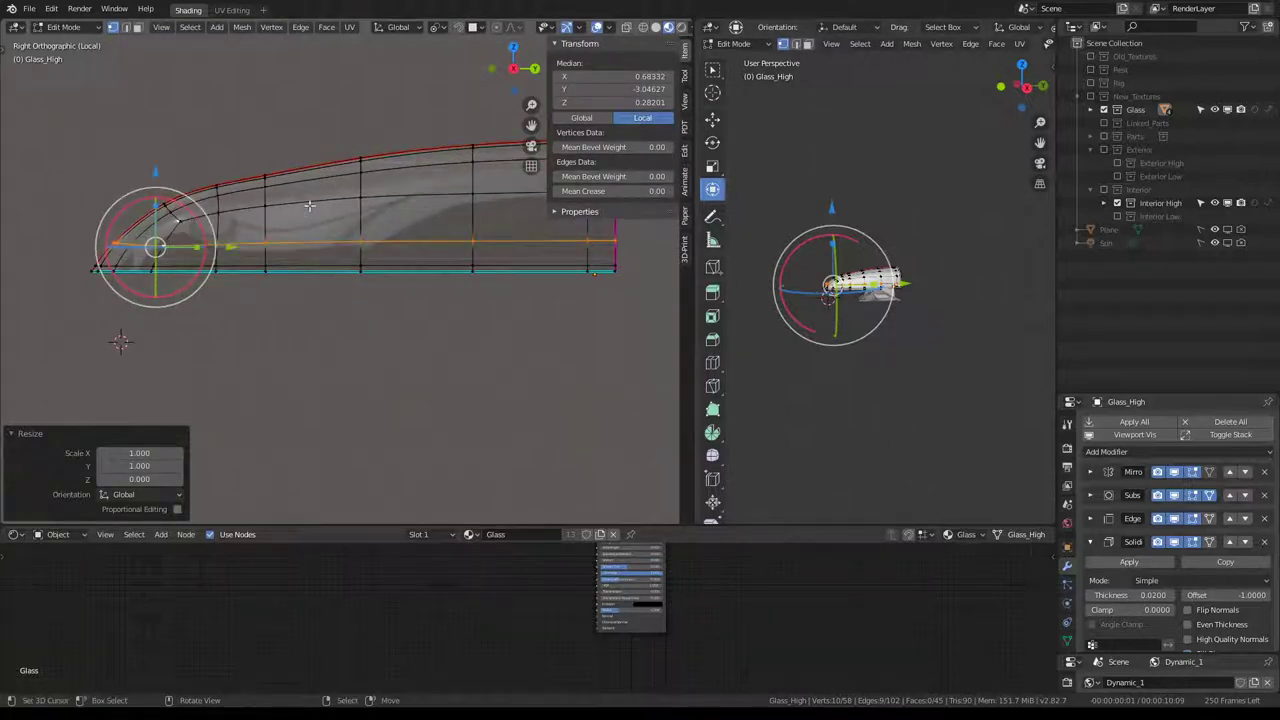
# Switch to camera view and move the first rear-arch vertex into place.
pyautogui.moveTo(193, 218); pyautogui.dragTo(200, 300, button='middle')
pyautogui.press('KP_0')
pyautogui.scroll(3, 393, 208)
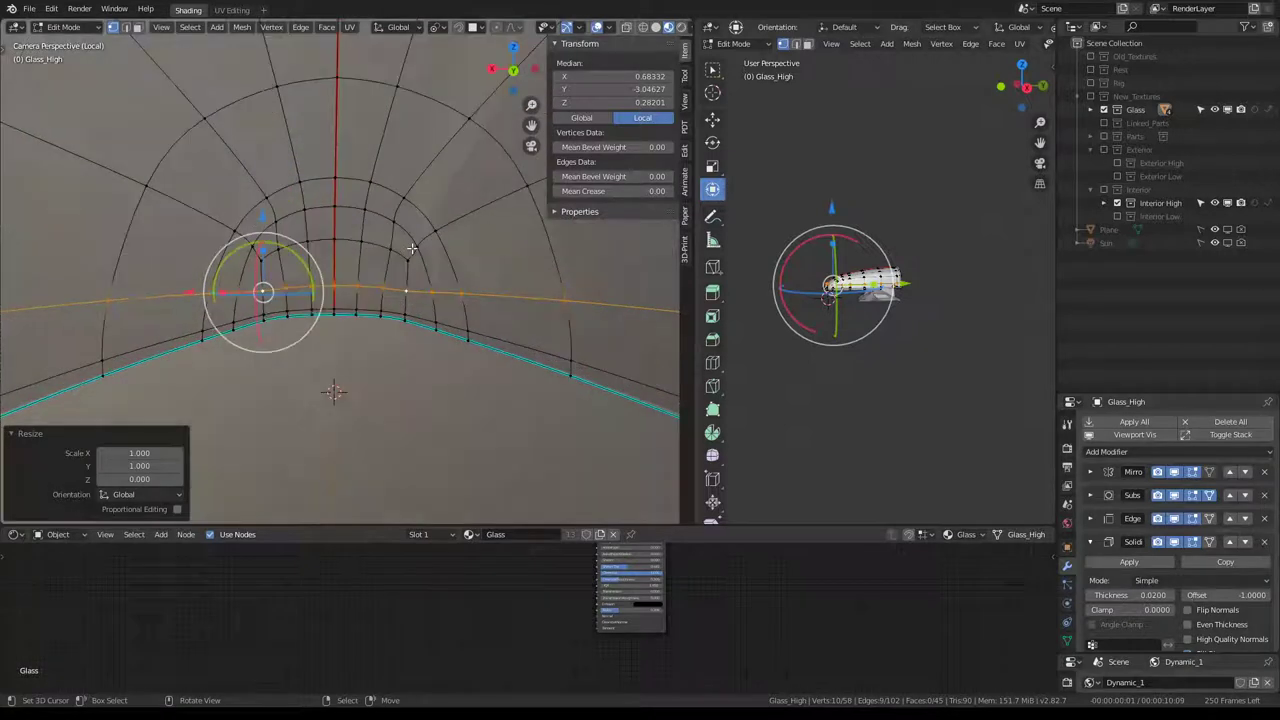
pyautogui.scroll(2, 445, 256)
pyautogui.click(428, 188)
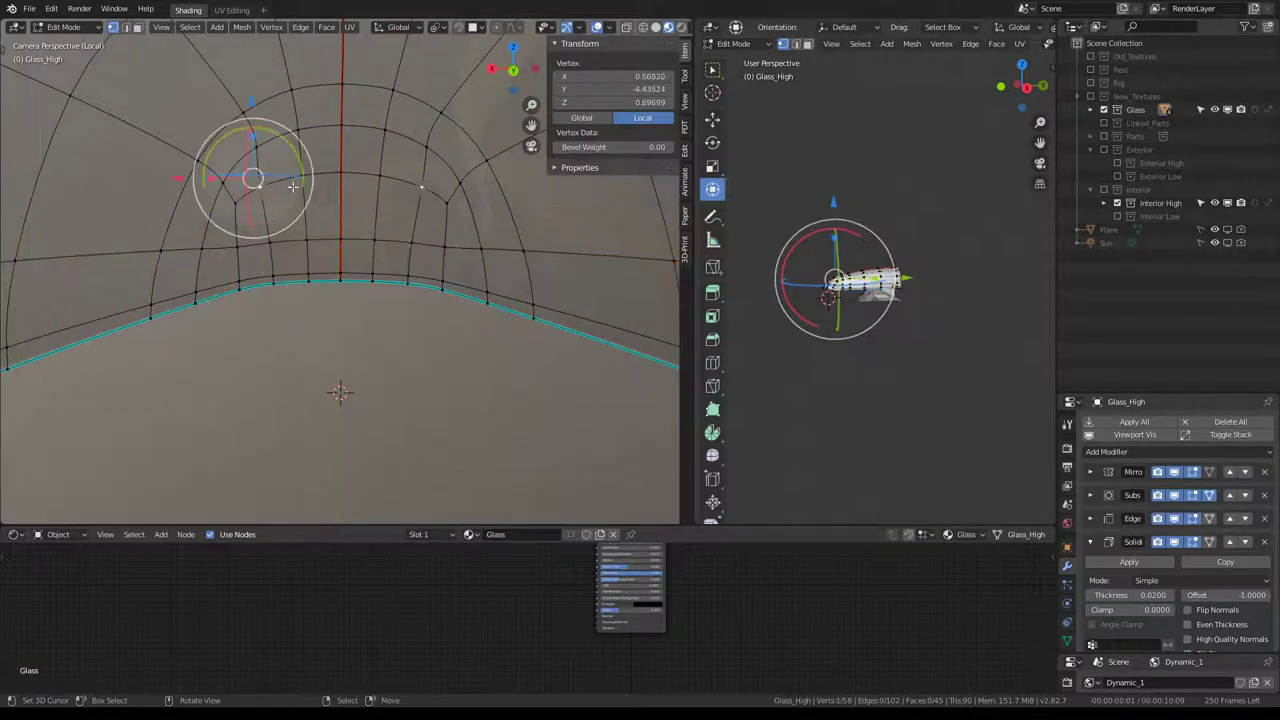
pyautogui.moveTo(251, 171); pyautogui.dragTo(308, 163)
pyautogui.press('g')
pyautogui.click(275, 193)
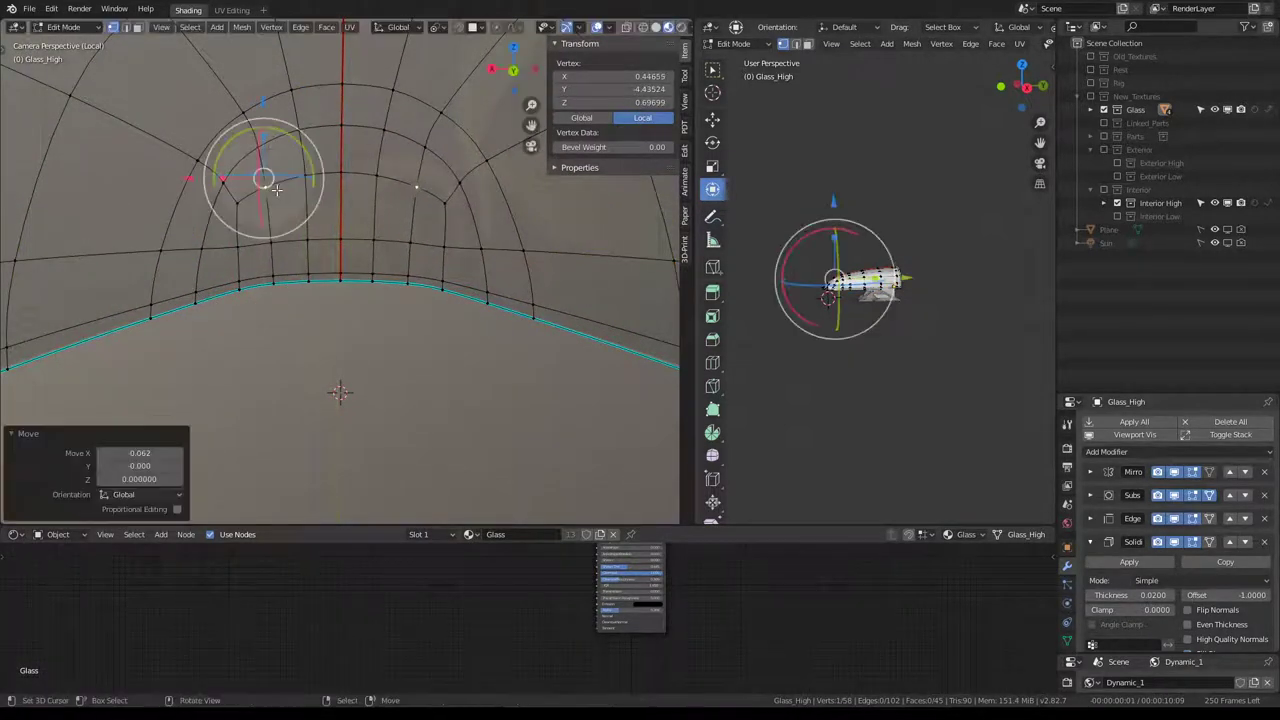
pyautogui.press('g')
pyautogui.press('Escape')
pyautogui.press('g')
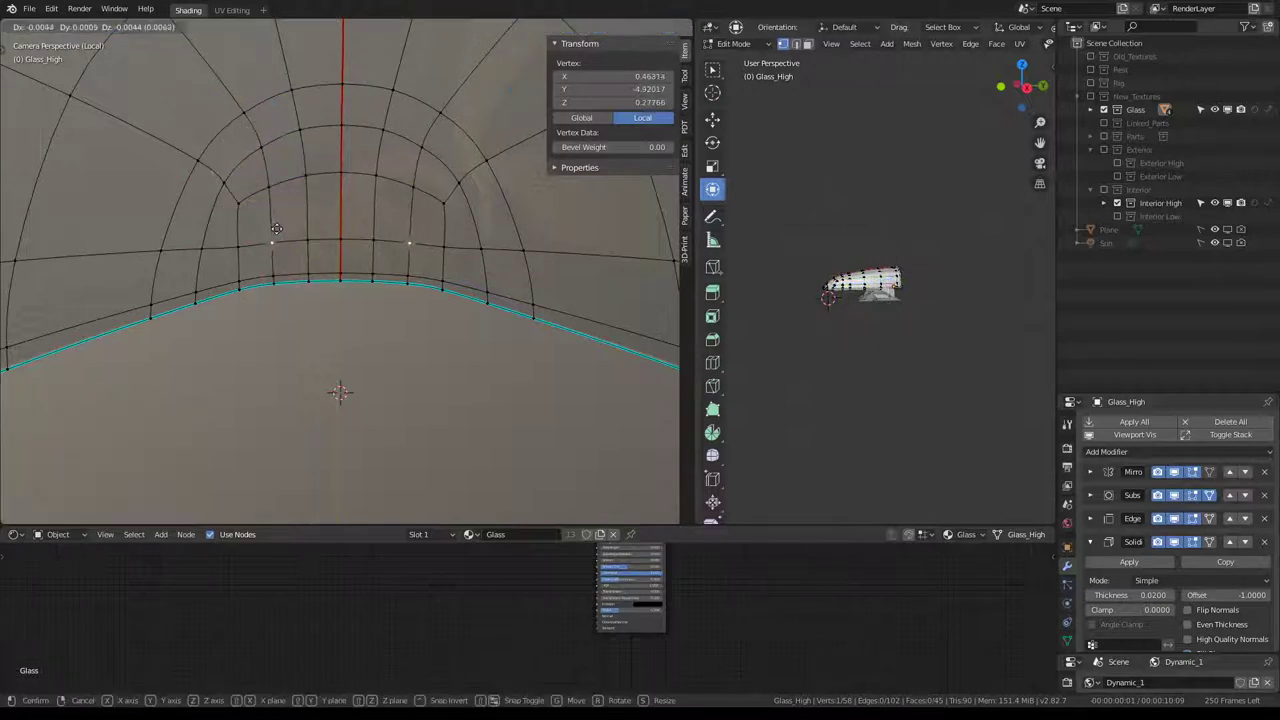
pyautogui.click(276, 205)
# Reposition the next several rear-arch vertices so the loops are evenly spaced.
pyautogui.click(240, 199)
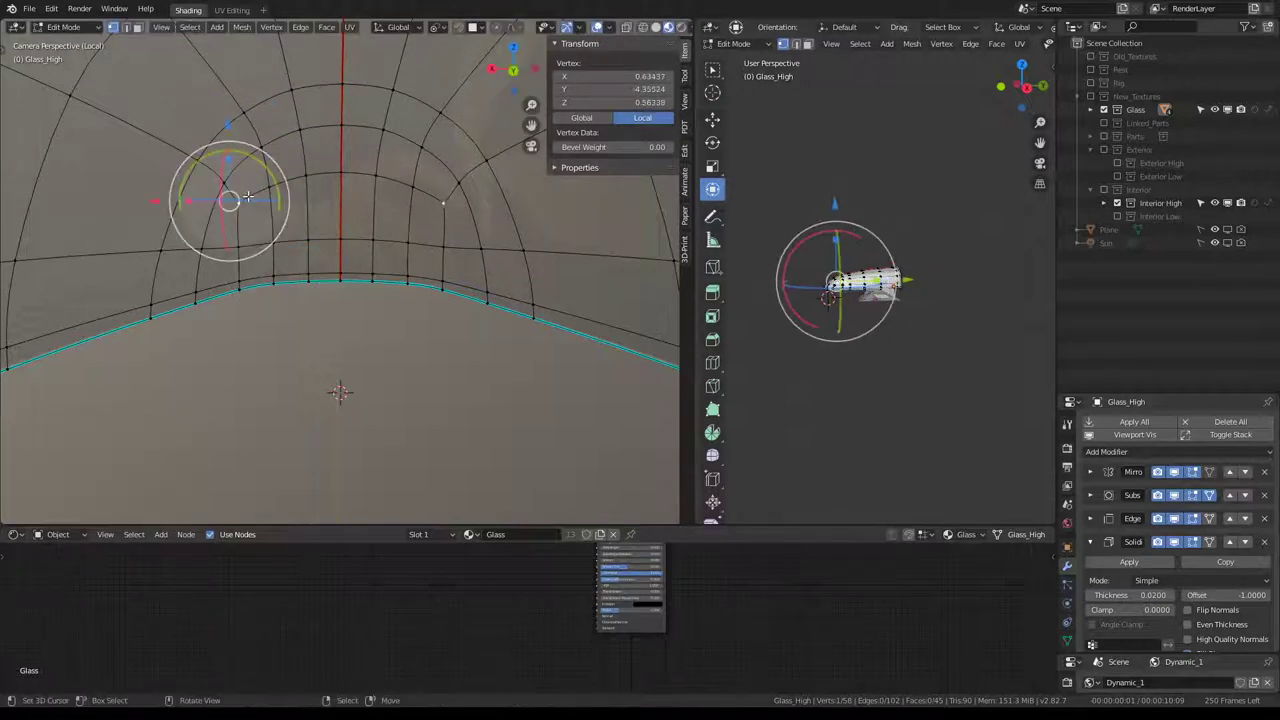
pyautogui.click(310, 196)
pyautogui.press('g')
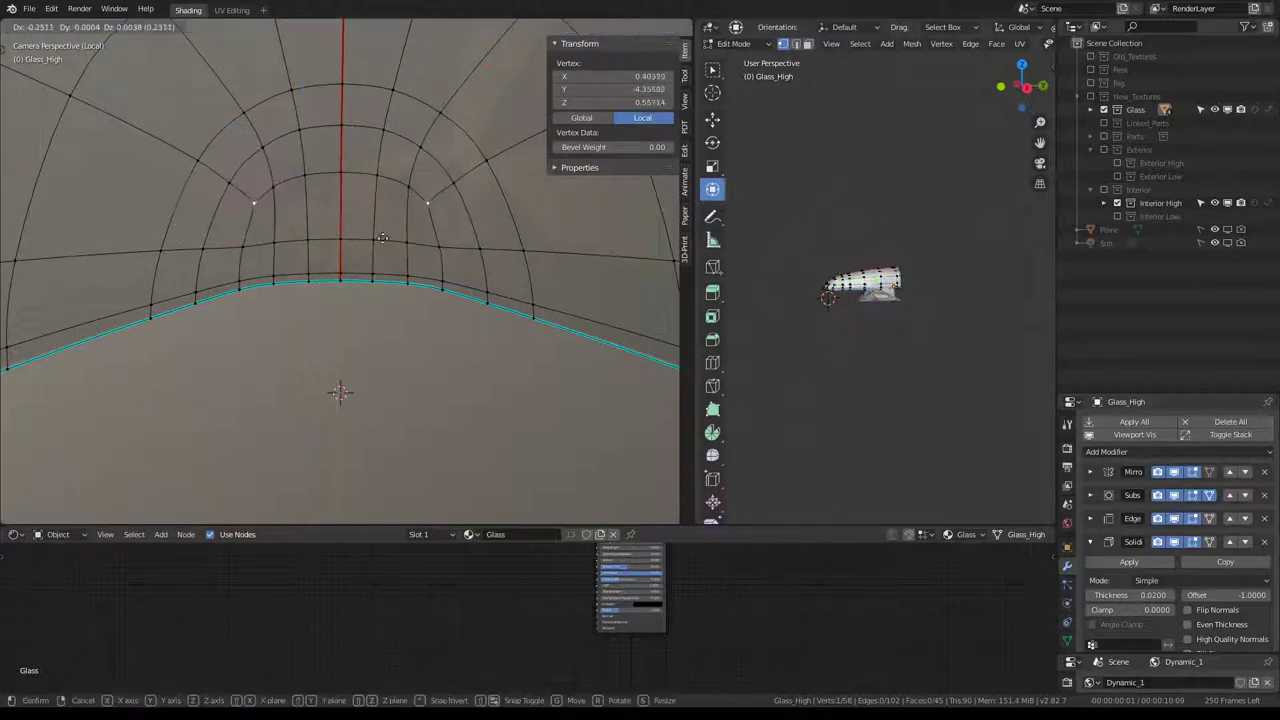
pyautogui.click(370, 237)
pyautogui.press('g')
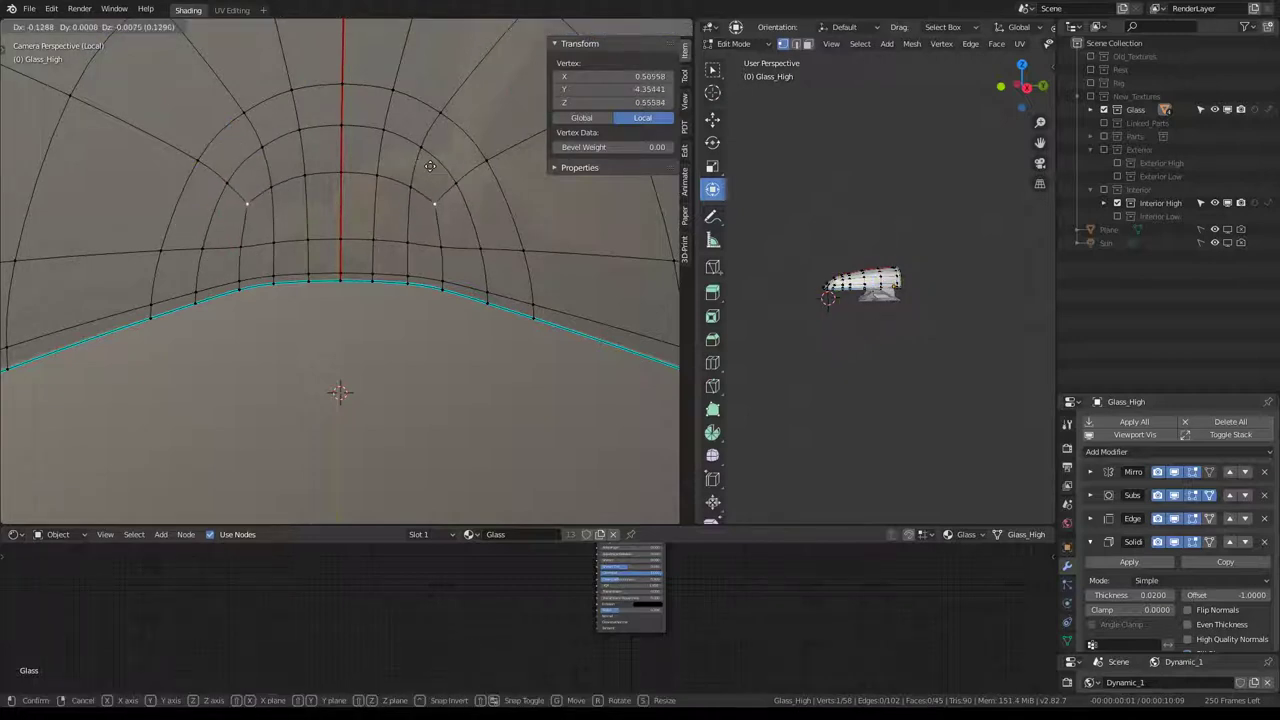
pyautogui.click(430, 165)
pyautogui.scroll(3, 300, 190)
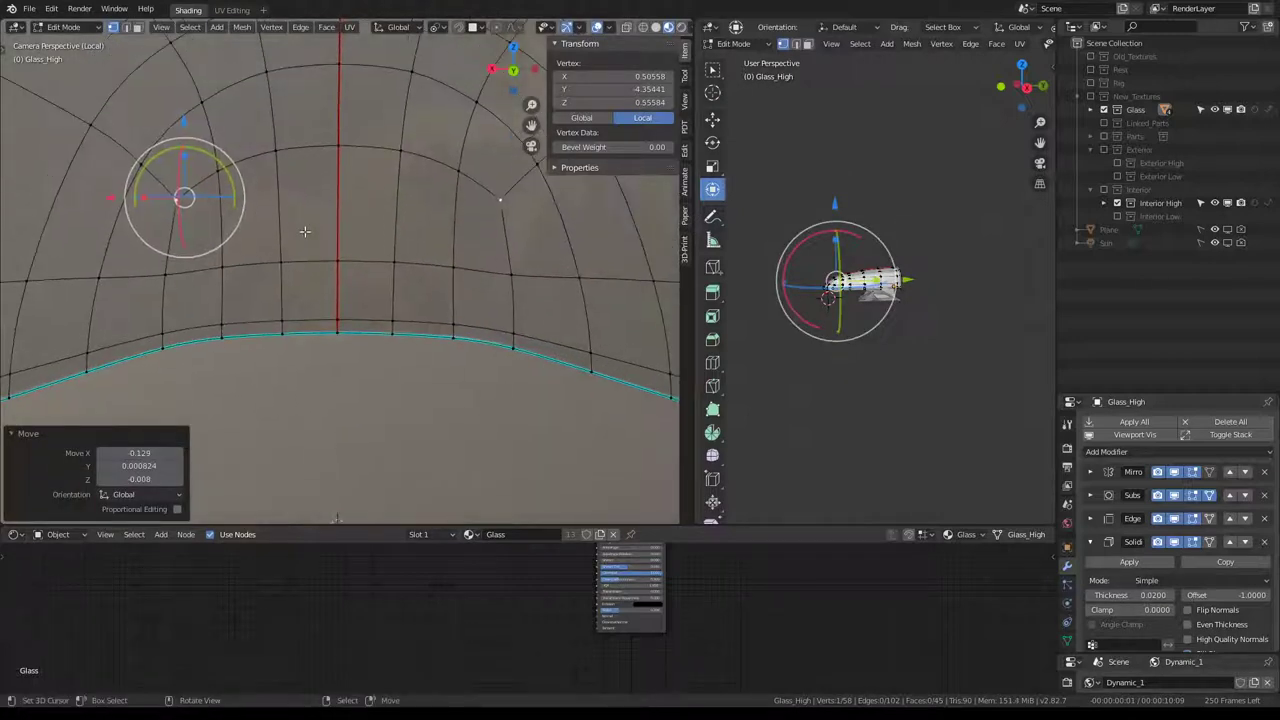
pyautogui.press('g')
pyautogui.click(180, 160)
pyautogui.press('g')
pyautogui.click(215, 155)
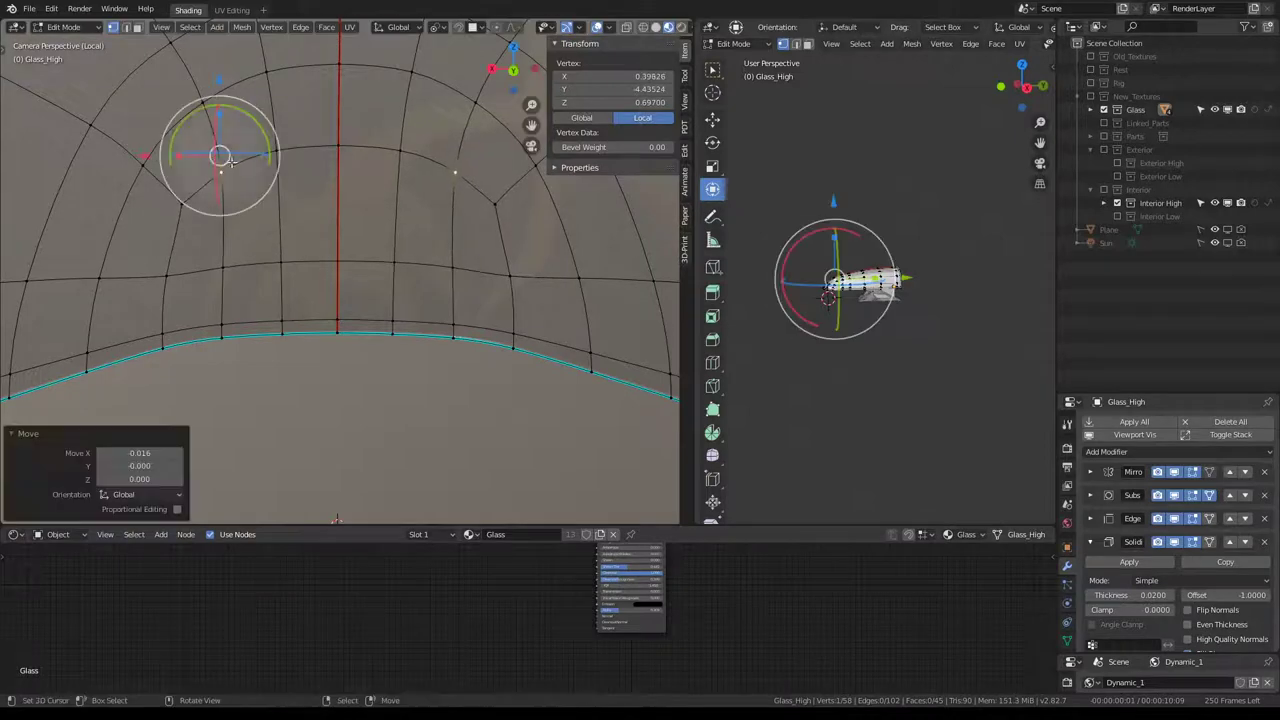
pyautogui.press('g')
pyautogui.click(130, 140)
pyautogui.press('g')
pyautogui.press('g')
pyautogui.click(108, 138)
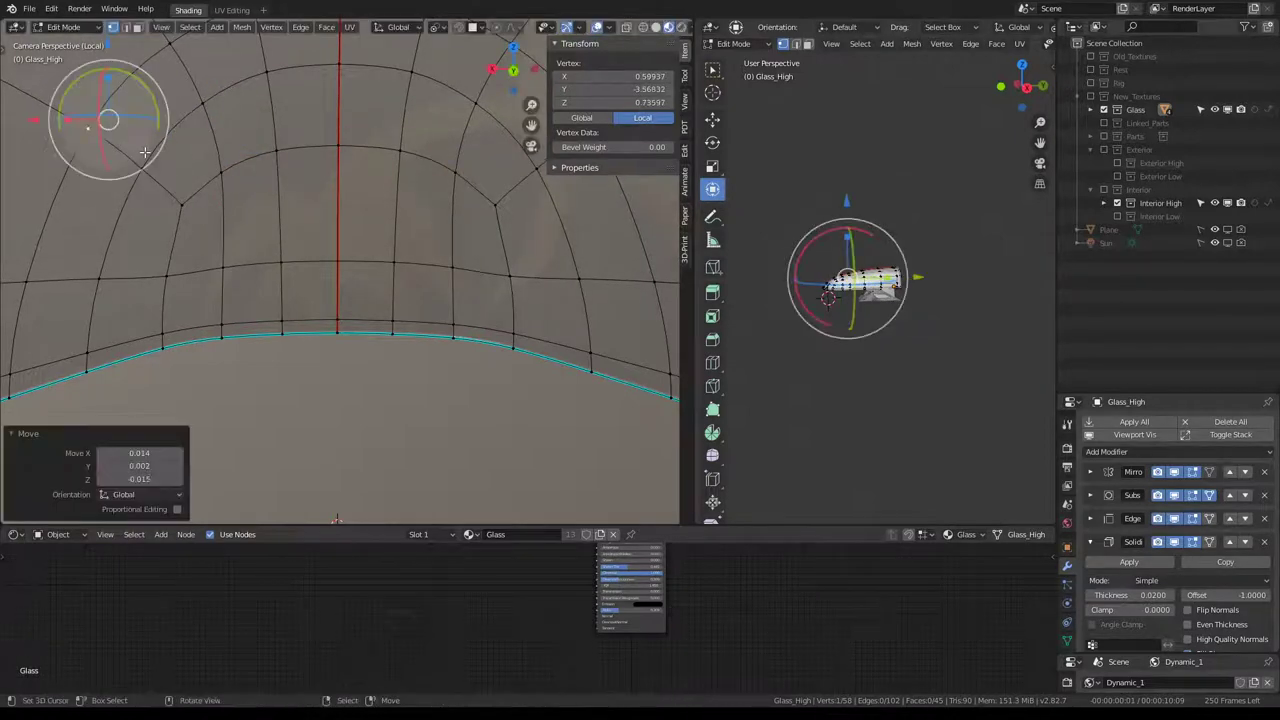
pyautogui.press('g')
pyautogui.click(155, 195)
# Slide the remaining arch vertices along their edges and check the lower outer vertex.
pyautogui.scroll(-2, 442, 237)
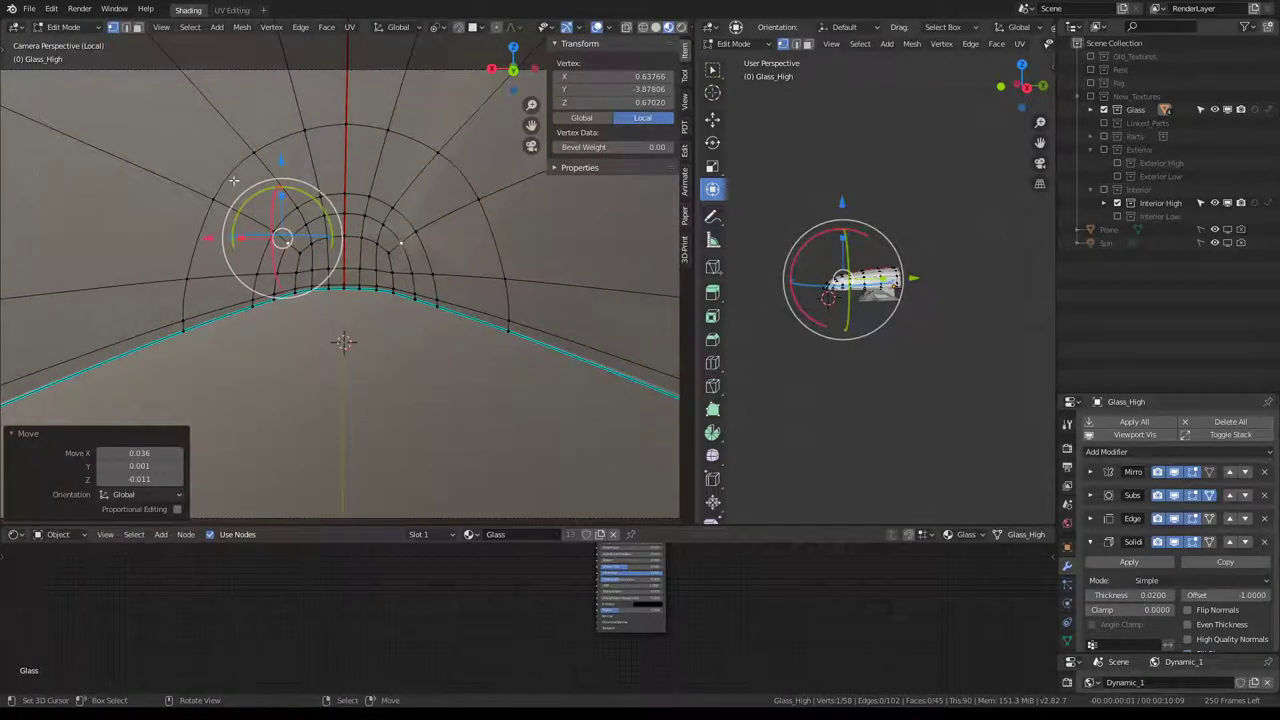
pyautogui.press('g')
pyautogui.press('g')
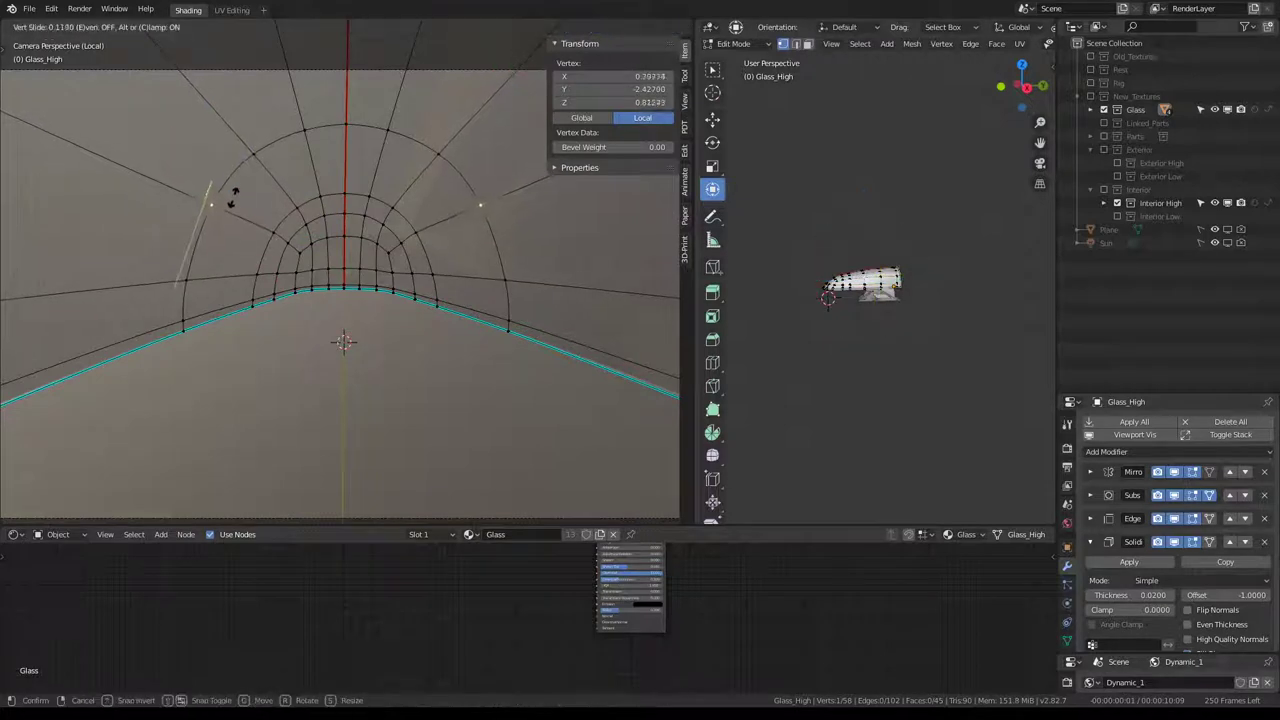
pyautogui.click(232, 197)
pyautogui.click(276, 224)
pyautogui.press('g')
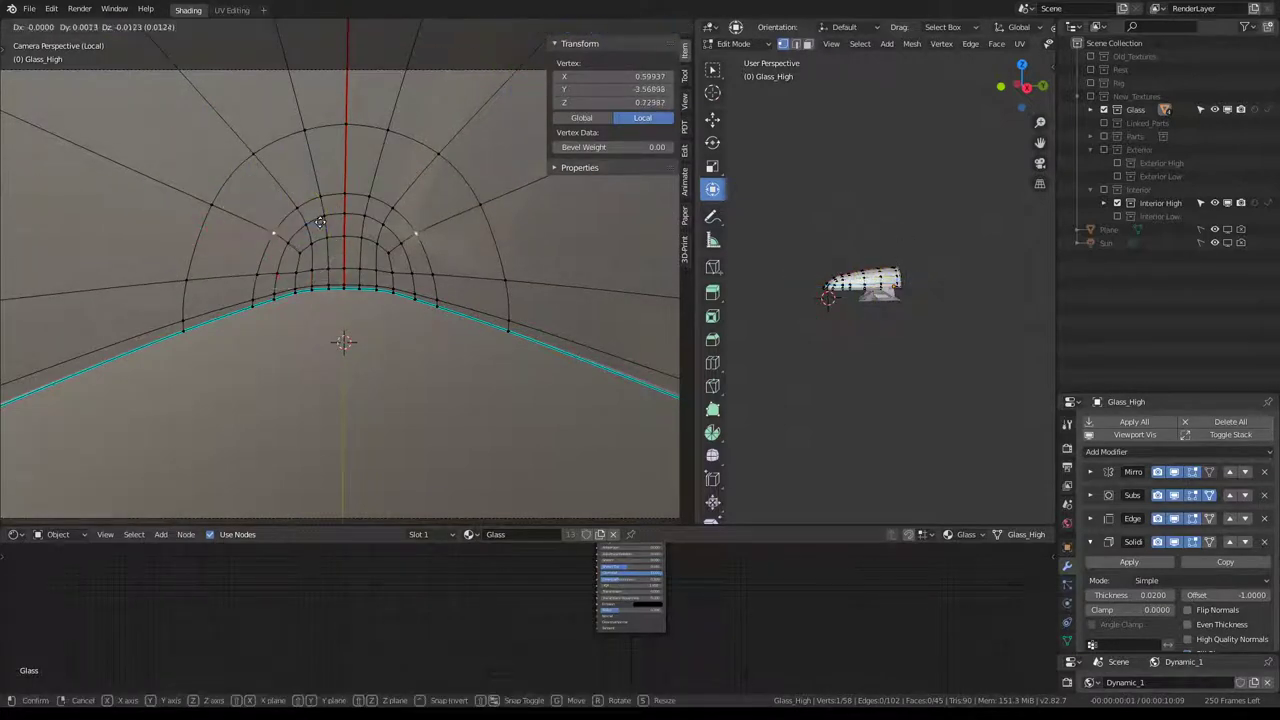
pyautogui.click(318, 226)
pyautogui.click(243, 143)
pyautogui.click(194, 194)
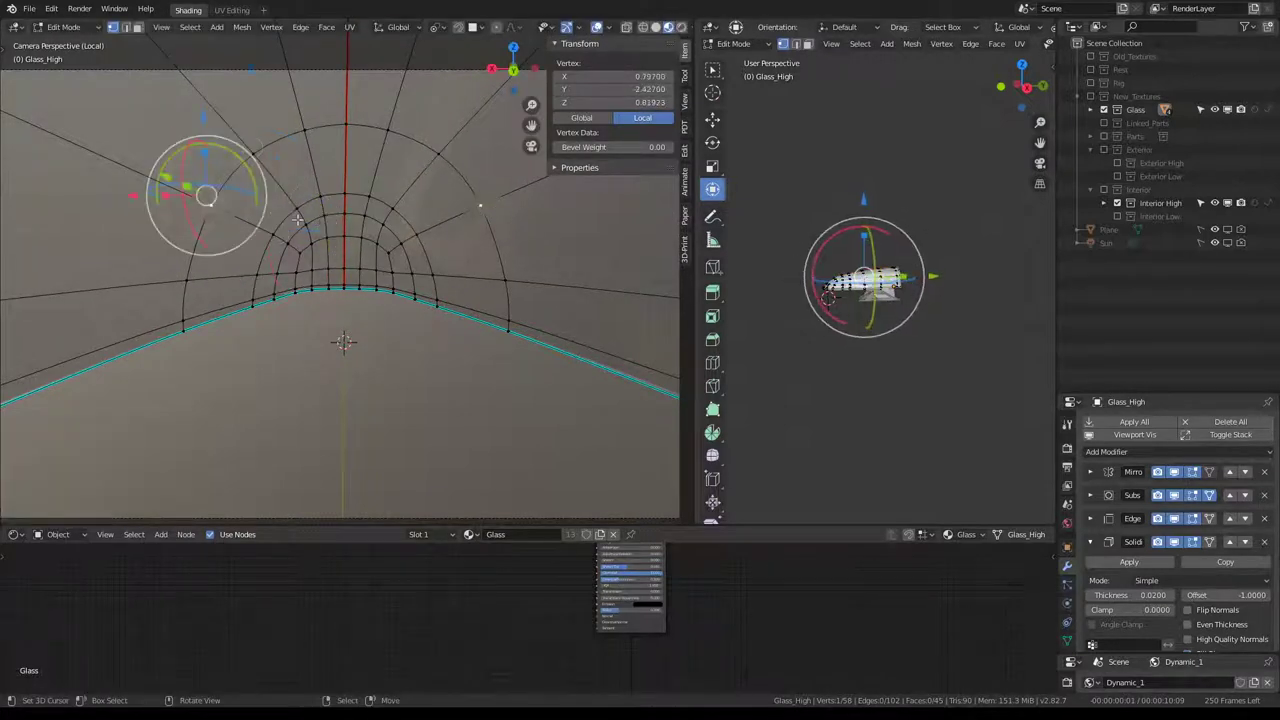
pyautogui.scroll(-2, 459, 236)
pyautogui.scroll(2, 520, 265)
pyautogui.click(552, 283)
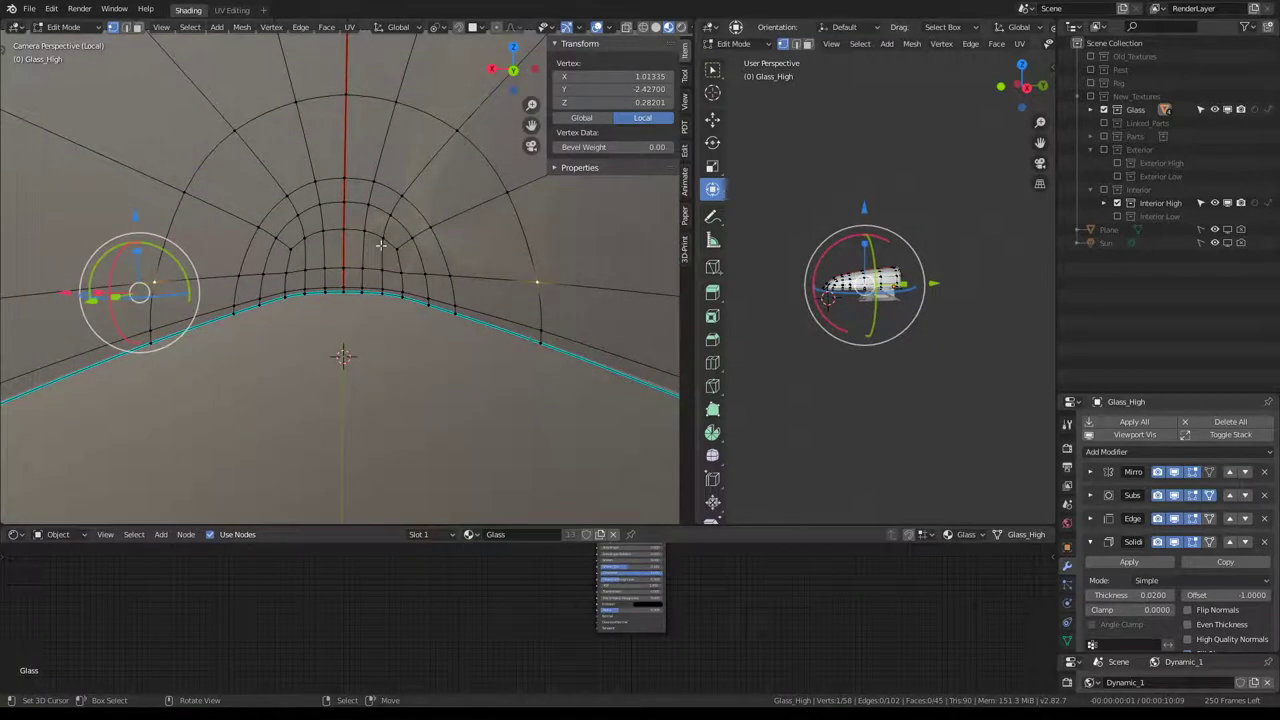
pyautogui.moveTo(381, 244)
pyautogui.mouseDown(button='middle')
pyautogui.moveTo(297, 117)
pyautogui.moveTo(330, 230)
pyautogui.mouseUp(button='middle')
# Select a ring loop across the canopy, try bevelling it into a band, then undo and cancel the bevel.
pyautogui.keyDown('alt'); pyautogui.click(342, 215); pyautogui.keyUp('alt')
pyautogui.hotkey('ctrl', 'e')
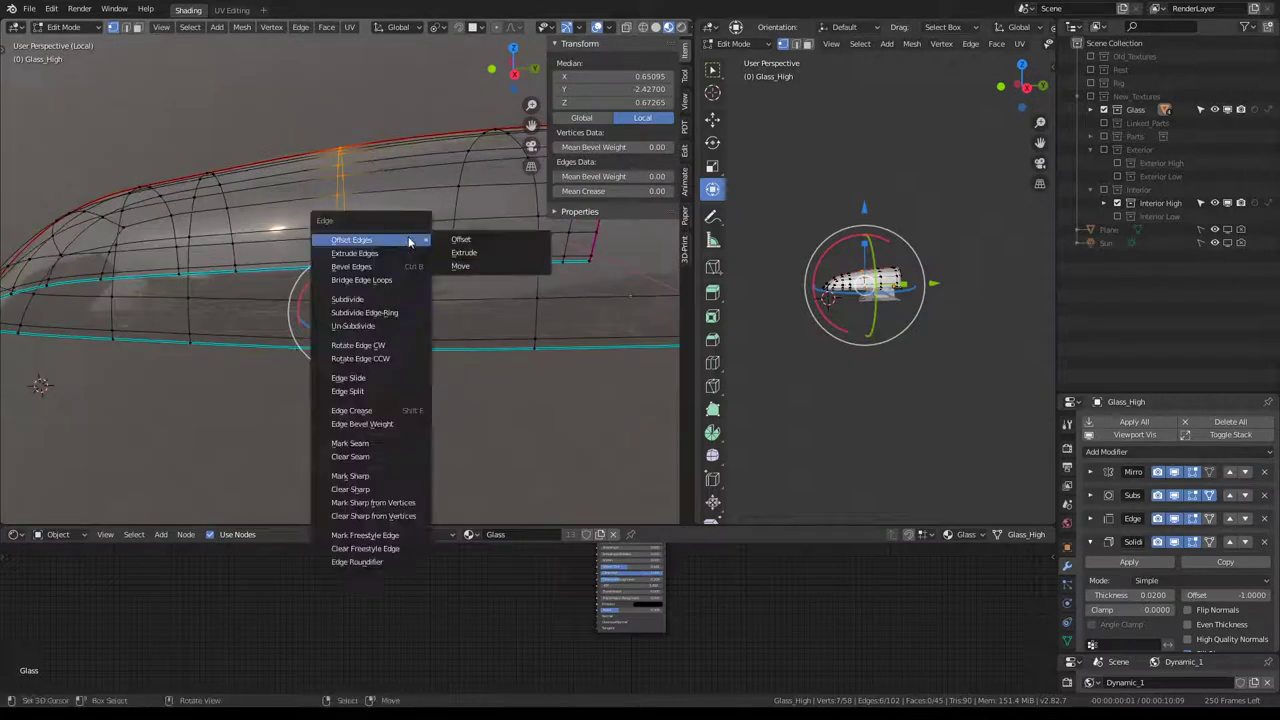
pyautogui.press('Escape')
pyautogui.hotkey('ctrl', 'e')
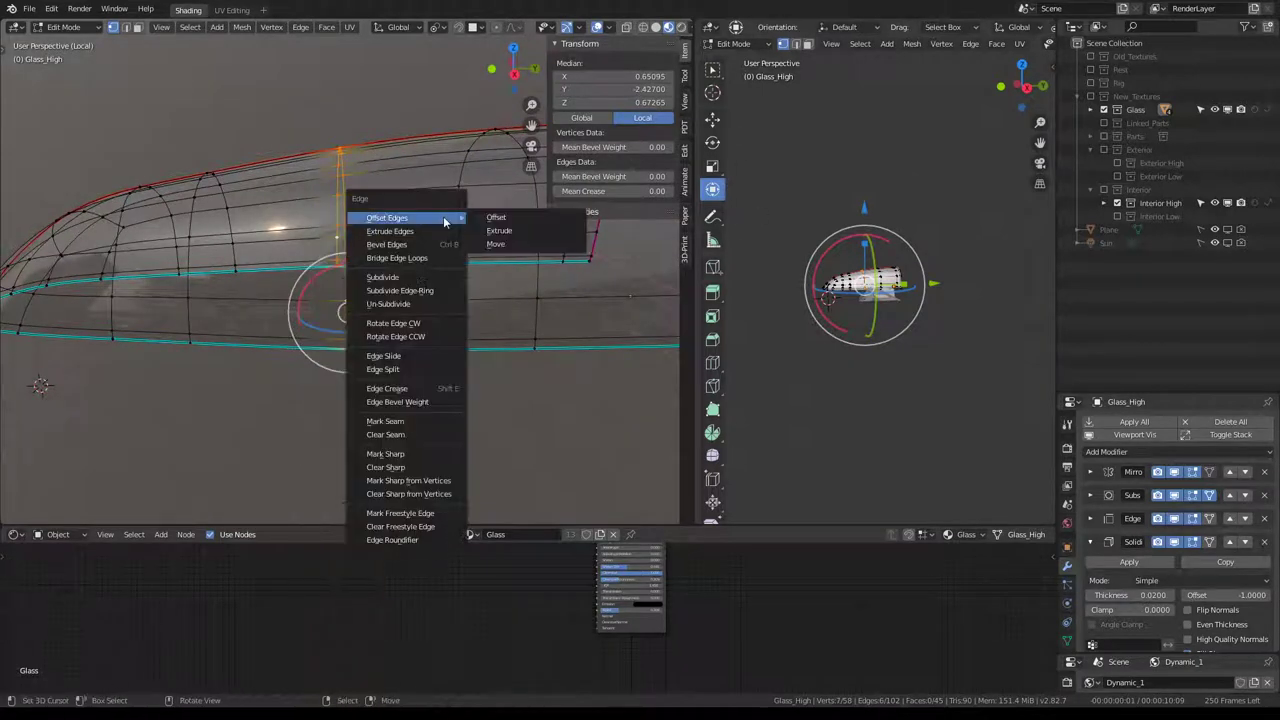
pyautogui.click(420, 249)
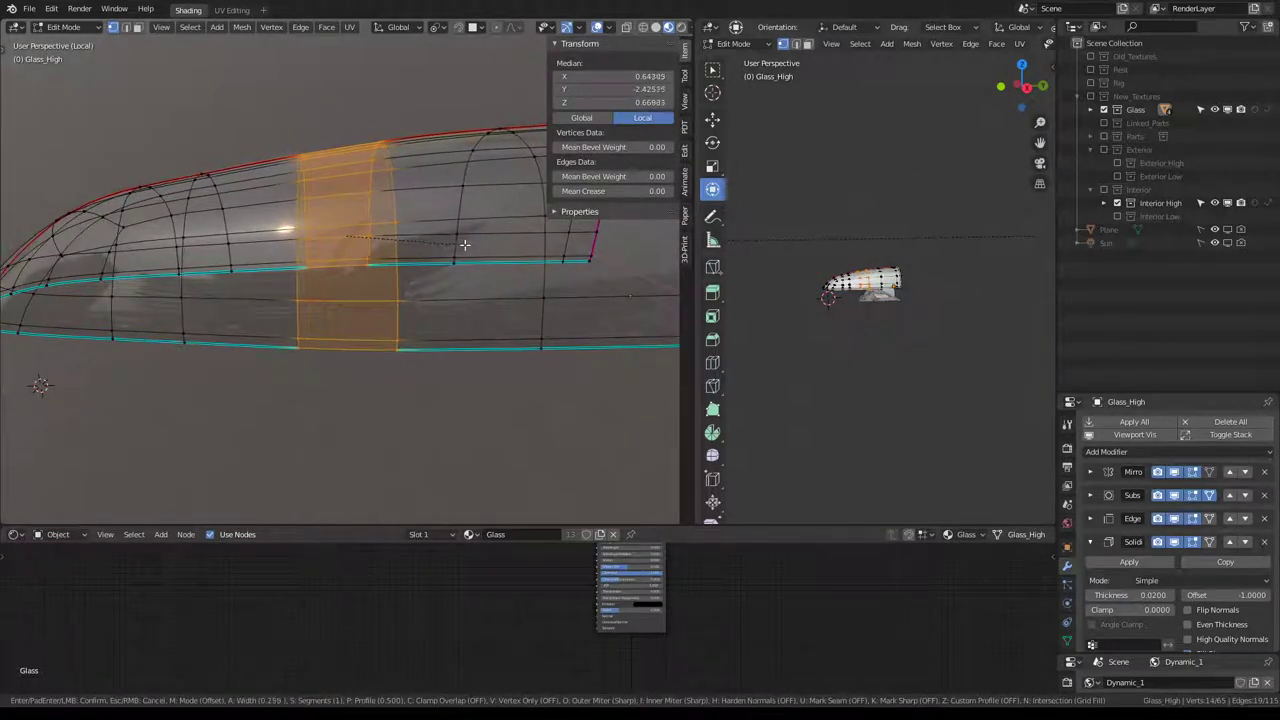
pyautogui.click(441, 242)
pyautogui.moveTo(441, 242)
pyautogui.mouseDown(button='middle')
pyautogui.moveTo(431, 209)
pyautogui.moveTo(478, 246)
pyautogui.mouseUp(button='middle')
pyautogui.hotkey('ctrl', 'z')
pyautogui.hotkey('ctrl', 'e')
pyautogui.click(478, 246)
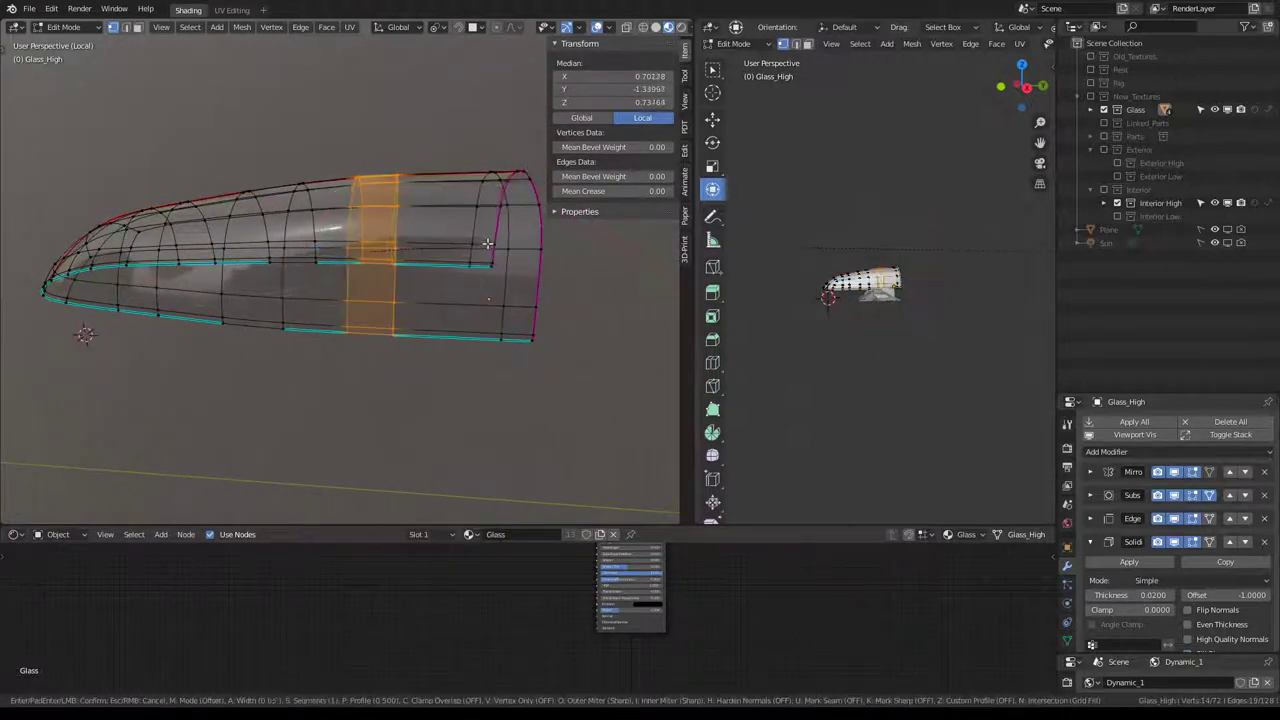
pyautogui.press('Escape')
# Slide the edge loop along the canopy, undoing and retrying to test positions.
pyautogui.press('g')
pyautogui.press('g')
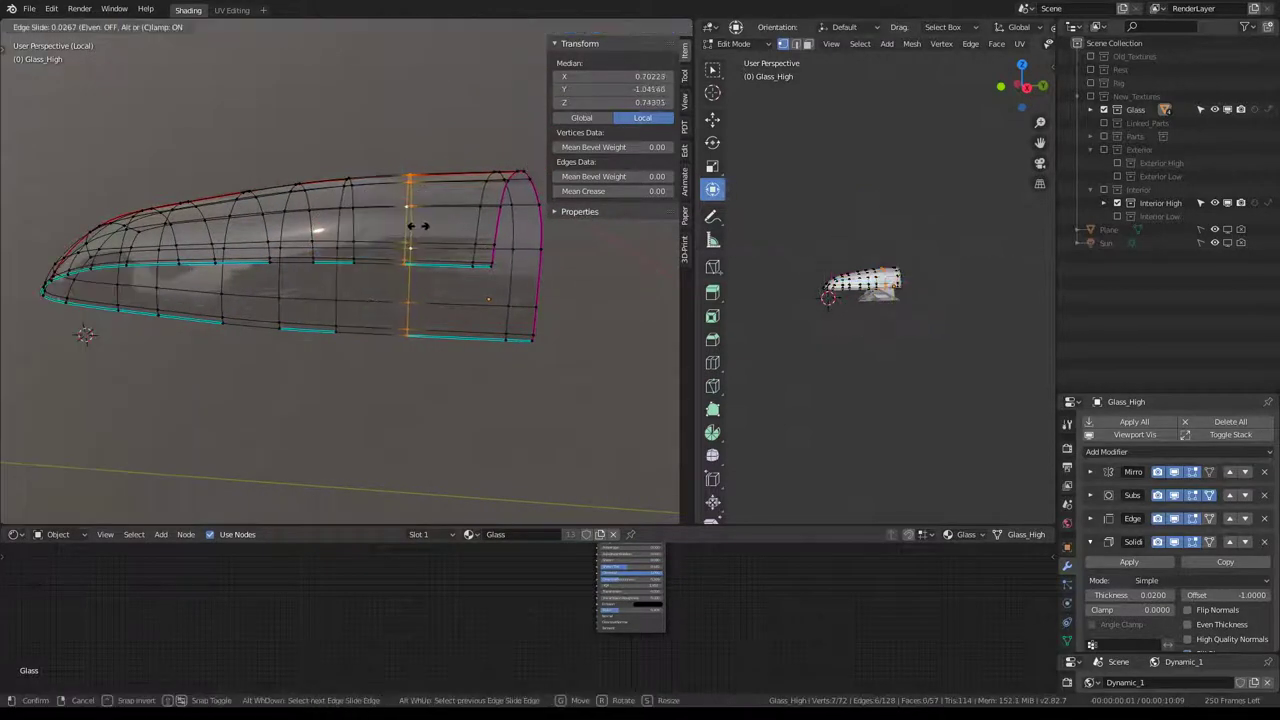
pyautogui.click(437, 229)
pyautogui.hotkey('ctrl', 'z')
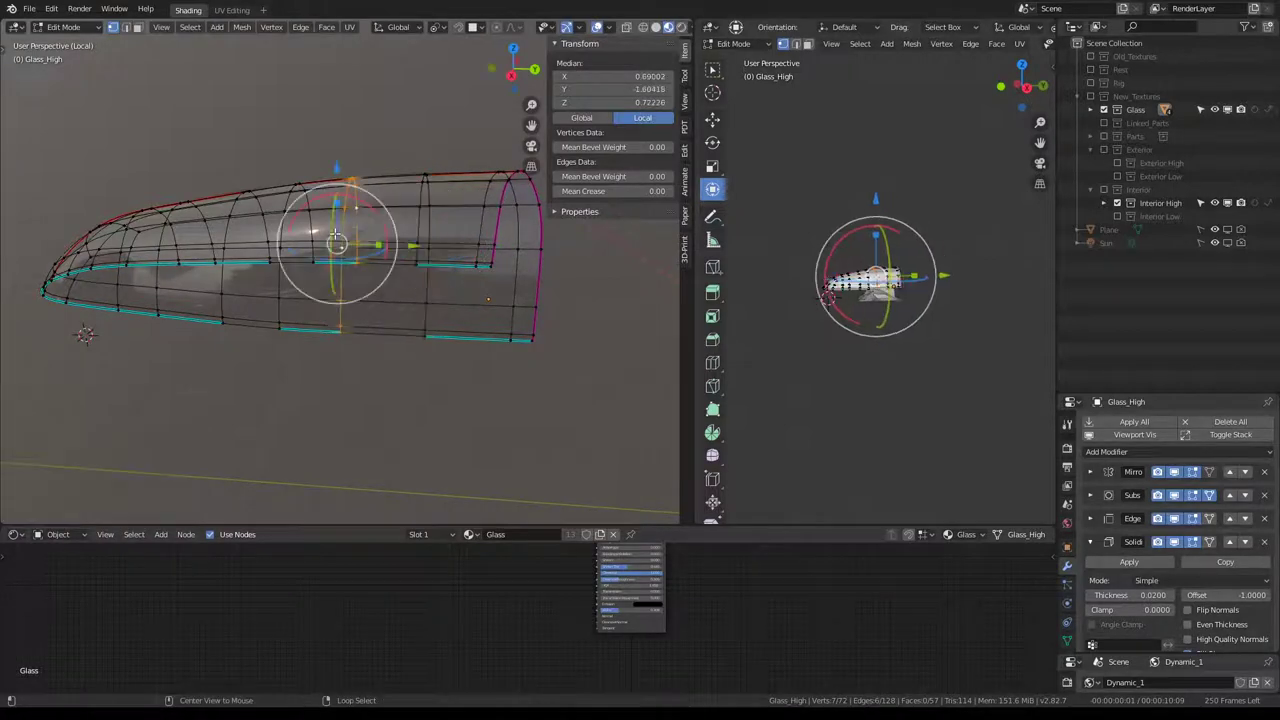
pyautogui.press('g')
pyautogui.press('g')
pyautogui.click(372, 227)
pyautogui.moveTo(372, 227); pyautogui.dragTo(360, 230, button='middle')
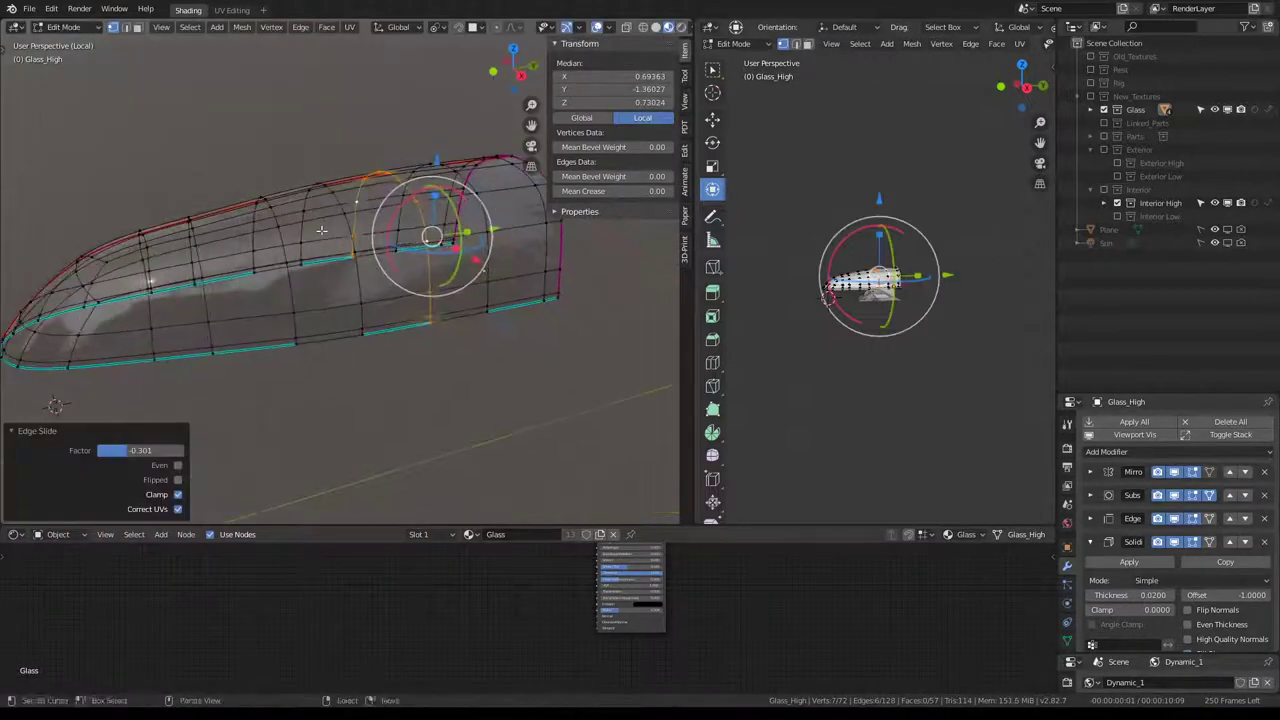
pyautogui.hotkey('ctrl', 'z')
pyautogui.press('g')
pyautogui.press('g')
pyautogui.click(275, 251)
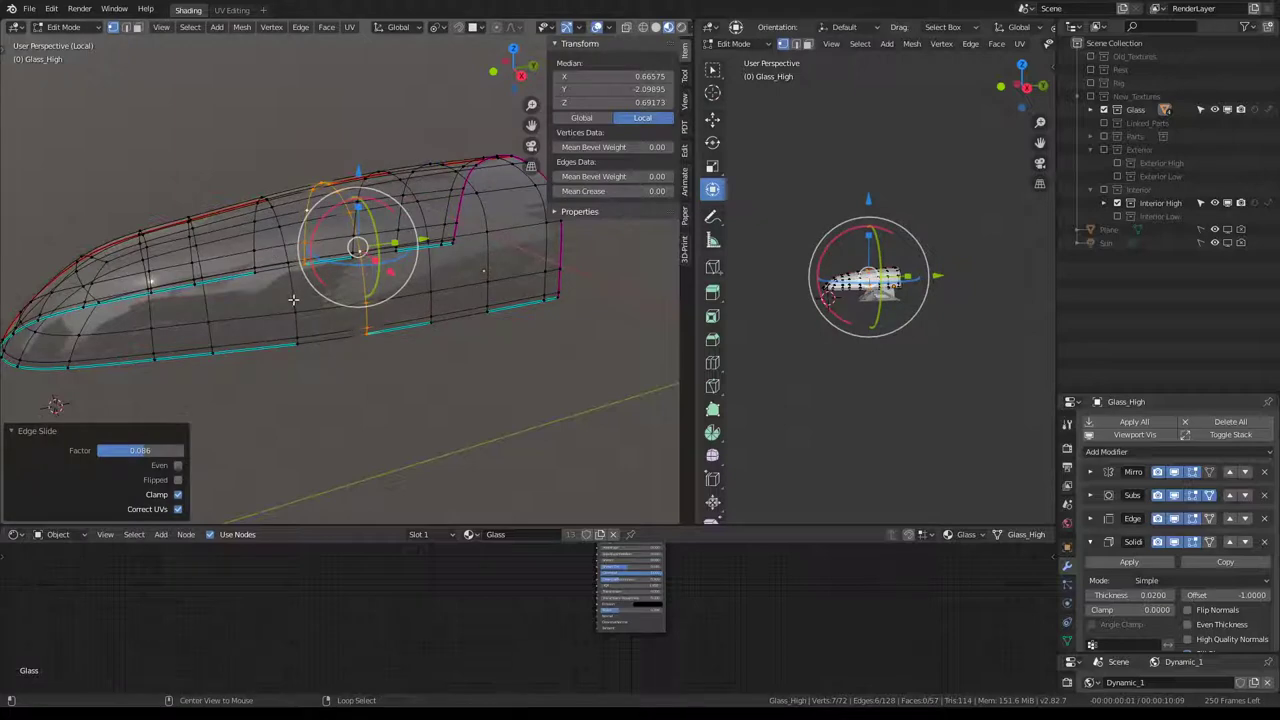
pyautogui.hotkey('ctrl', 'z')
# Keep retrying the loop slide until it settles at about a 0.161 factor.
pyautogui.press('g')
pyautogui.press('g')
pyautogui.click(340, 240)
pyautogui.moveTo(340, 240)
pyautogui.mouseDown(button='middle')
pyautogui.moveTo(352, 233)
pyautogui.moveTo(305, 258)
pyautogui.moveTo(318, 242)
pyautogui.mouseUp(button='middle')
pyautogui.hotkey('ctrl', 'z')
pyautogui.press('g')
pyautogui.press('g')
pyautogui.click(292, 256)
pyautogui.hotkey('ctrl', 'z')
pyautogui.press('g')
pyautogui.press('g')
pyautogui.click(320, 259)
pyautogui.hotkey('ctrl', 'z')
pyautogui.press('g')
pyautogui.press('g')
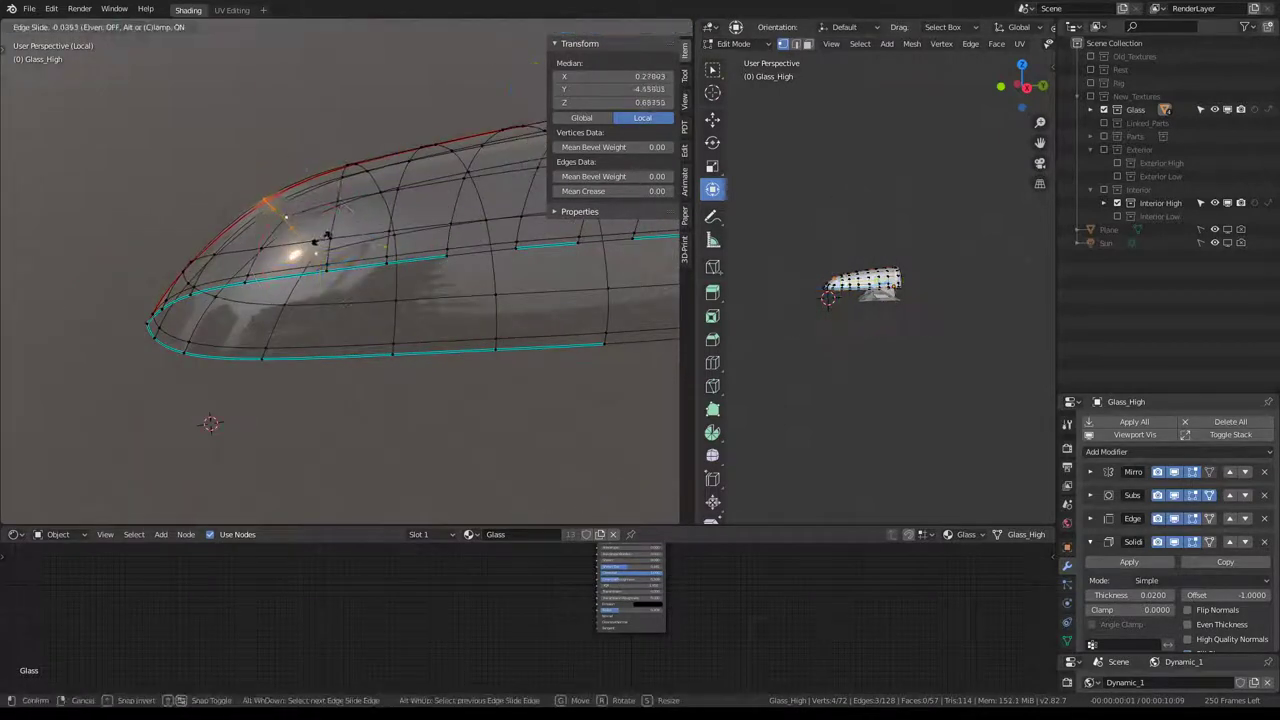
pyautogui.click(310, 238)
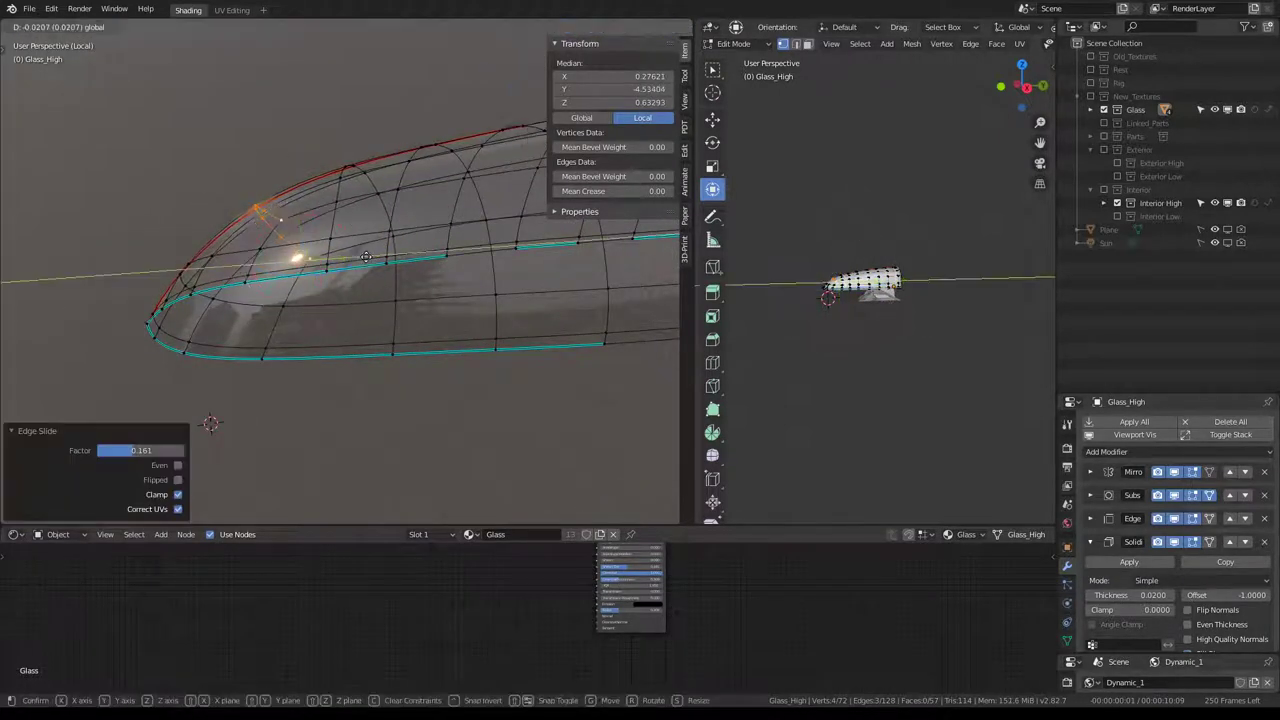
# Return Glass_High to Object Mode and orbit around the canopy.
pyautogui.press('Tab')
pyautogui.scroll(-3, 293, 243)
pyautogui.moveTo(293, 243)
pyautogui.mouseDown(button='middle')
pyautogui.moveTo(378, 199)
pyautogui.moveTo(231, 126)
pyautogui.mouseUp(button='middle')
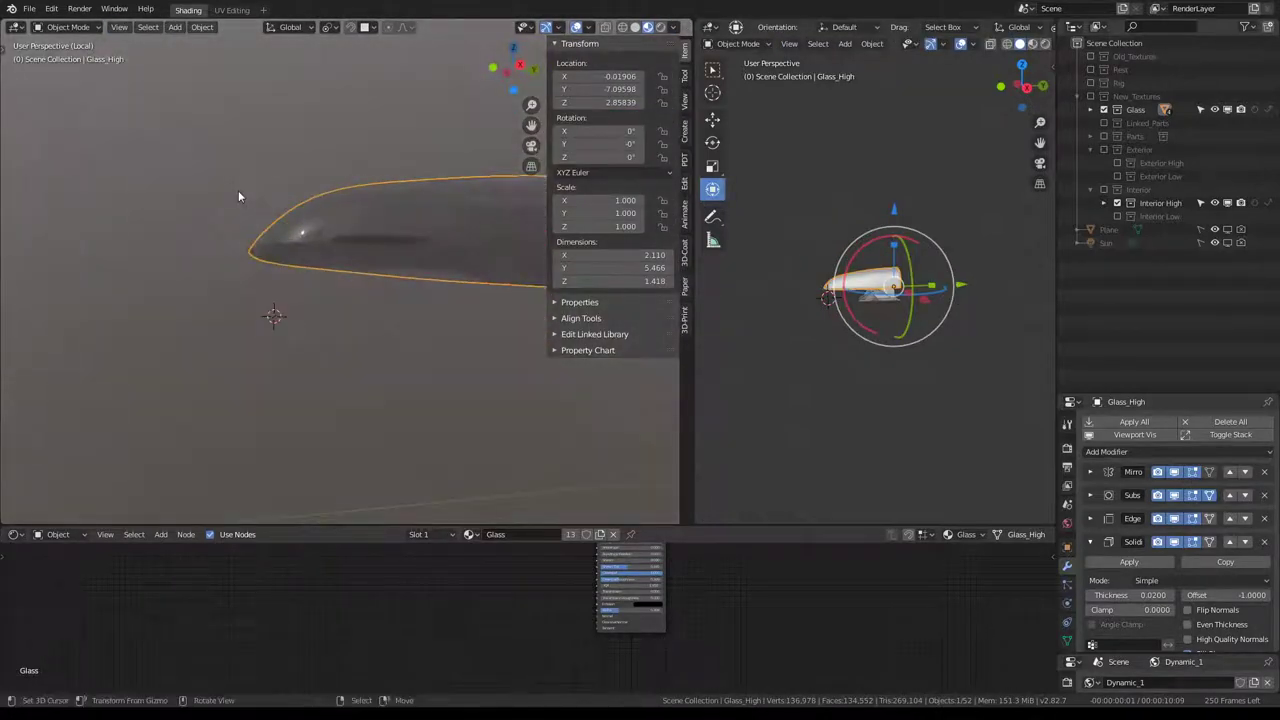
# Switch to Top Orthographic Edit Mode with the viewport maximized and zoomed in.
pyautogui.press('KP_7')
pyautogui.press('Tab')
pyautogui.hotkey('ctrl', 'space')
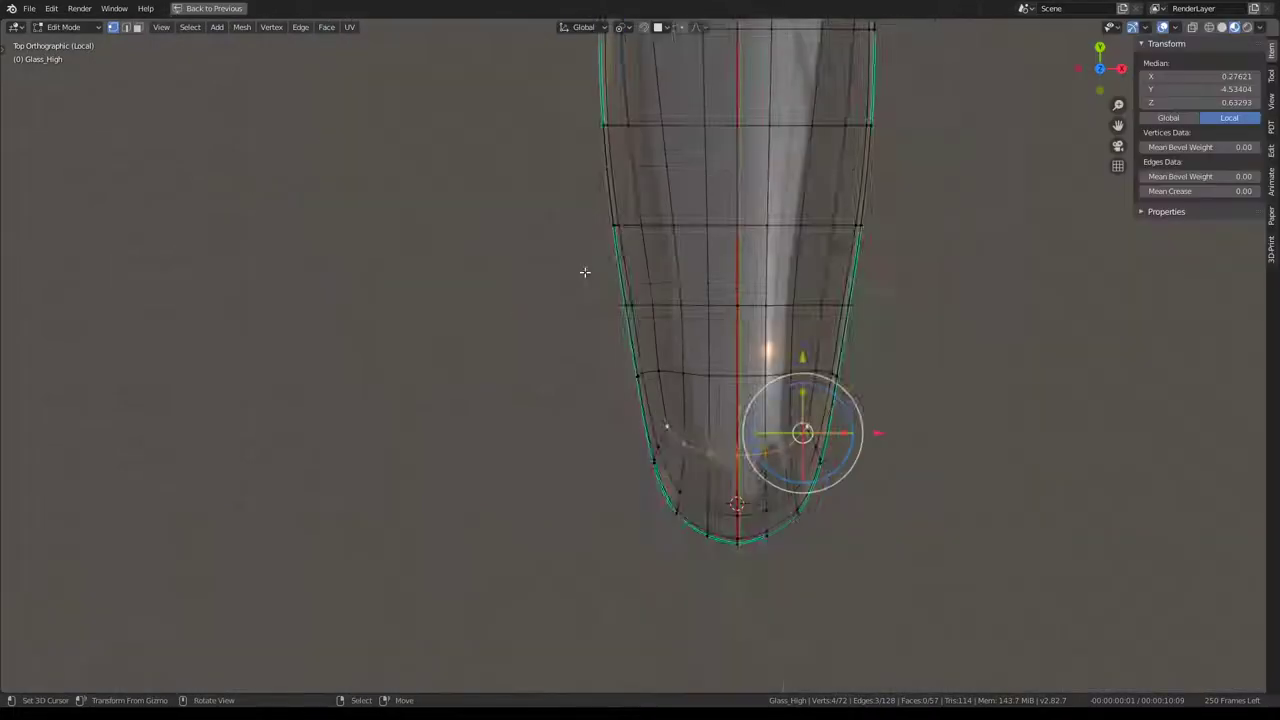
pyautogui.scroll(2, 586, 271)
# Select a vertex near the canopy's rear and nudge it with proportional editing.
pyautogui.click(481, 404)
pyautogui.press('g')
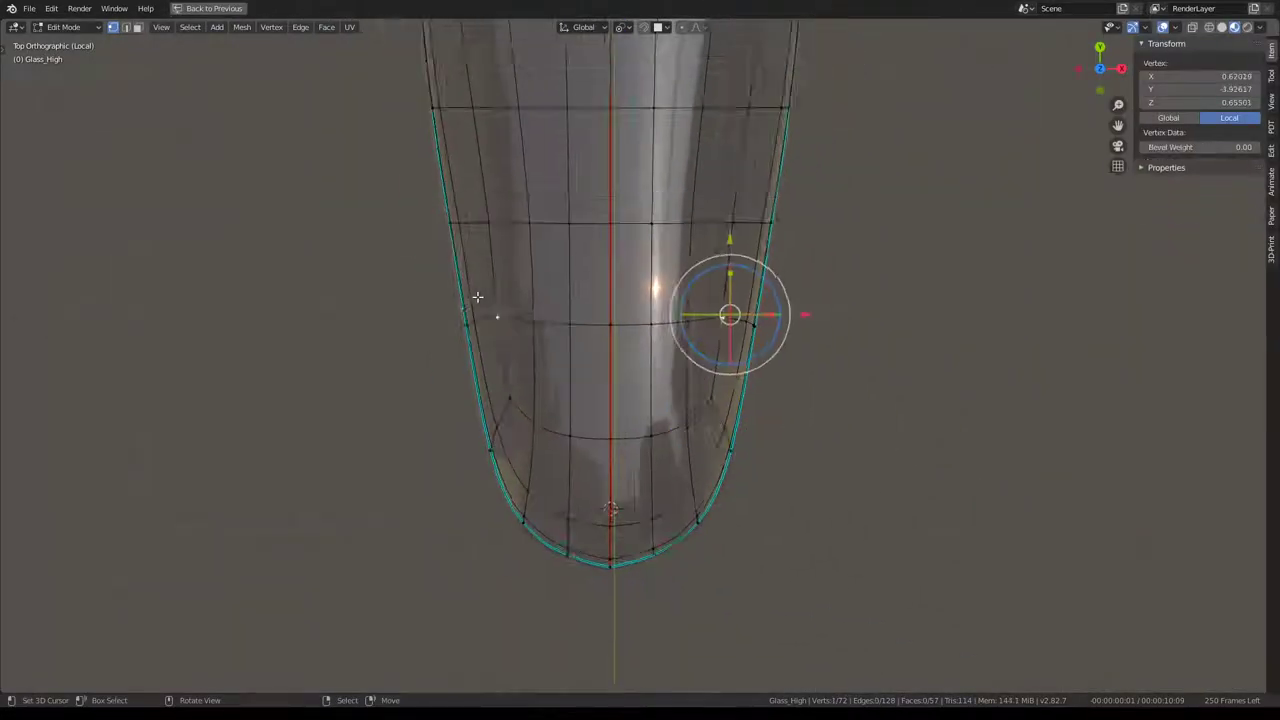
pyautogui.scroll(2, 780, 350)
pyautogui.click(792, 334)
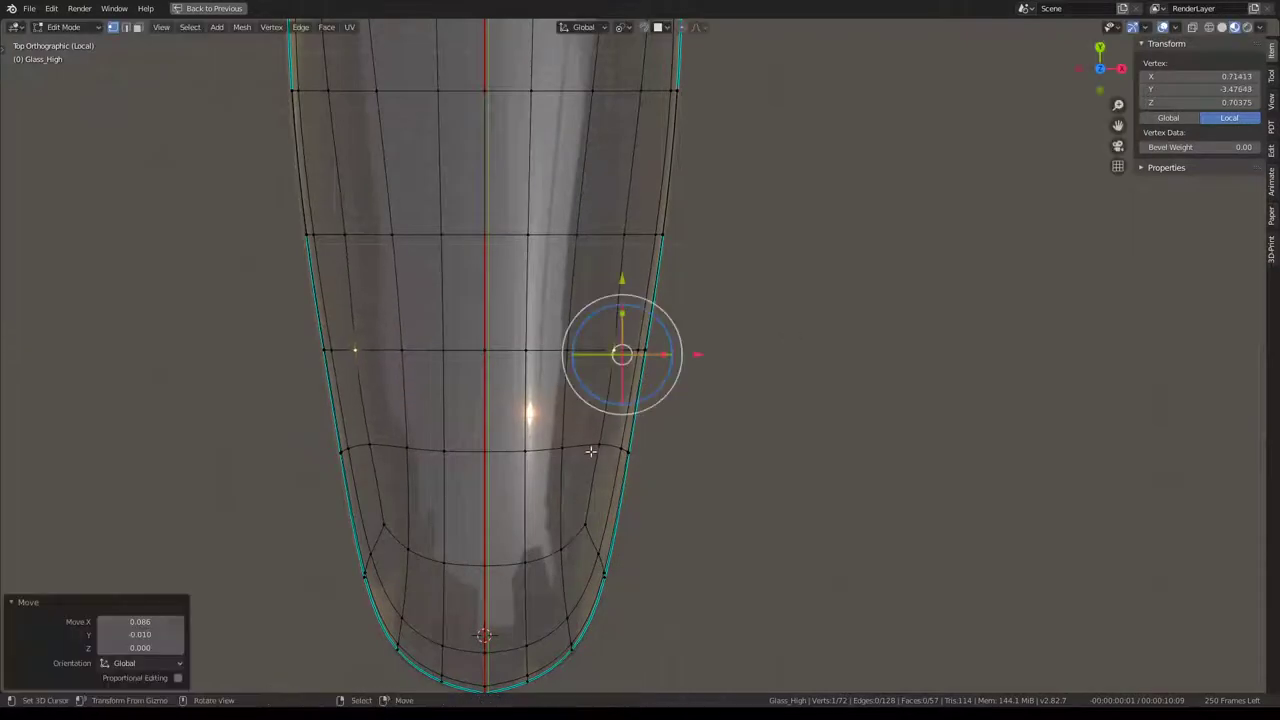
pyautogui.press('g')
pyautogui.click(609, 444)
pyautogui.press('g')
pyautogui.click(609, 444)
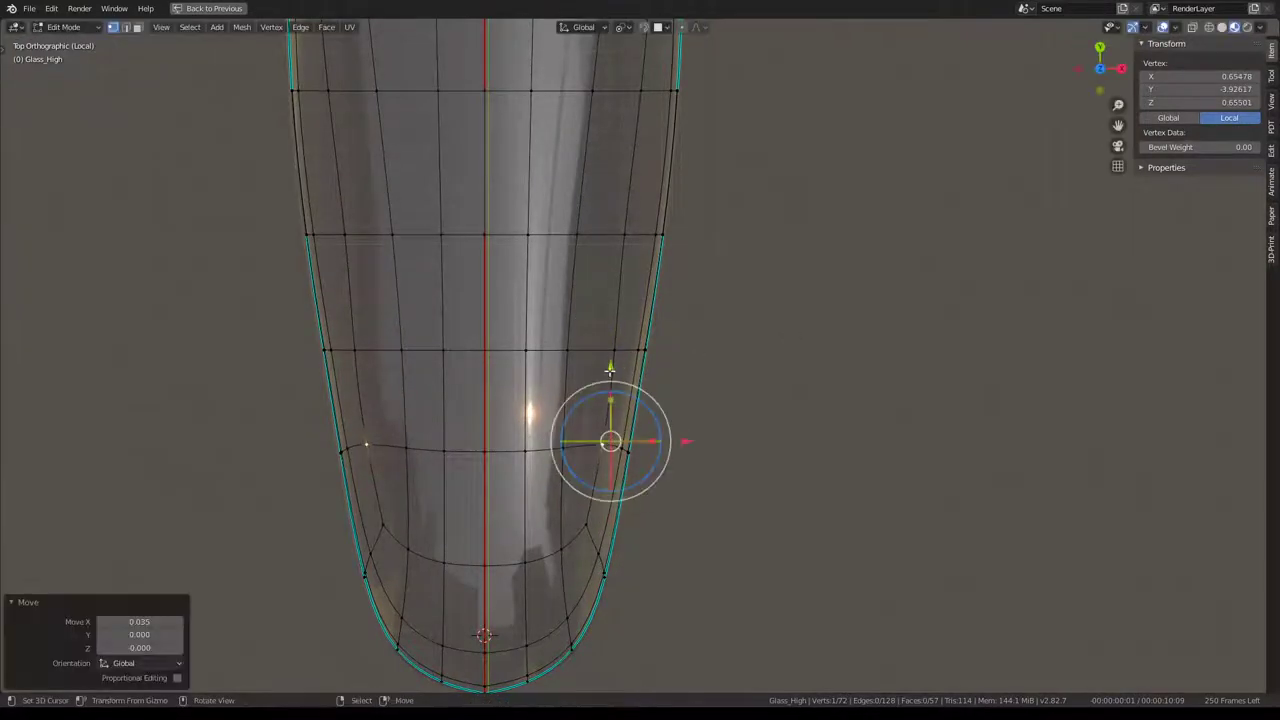
pyautogui.press('g')
pyautogui.click(565, 353)
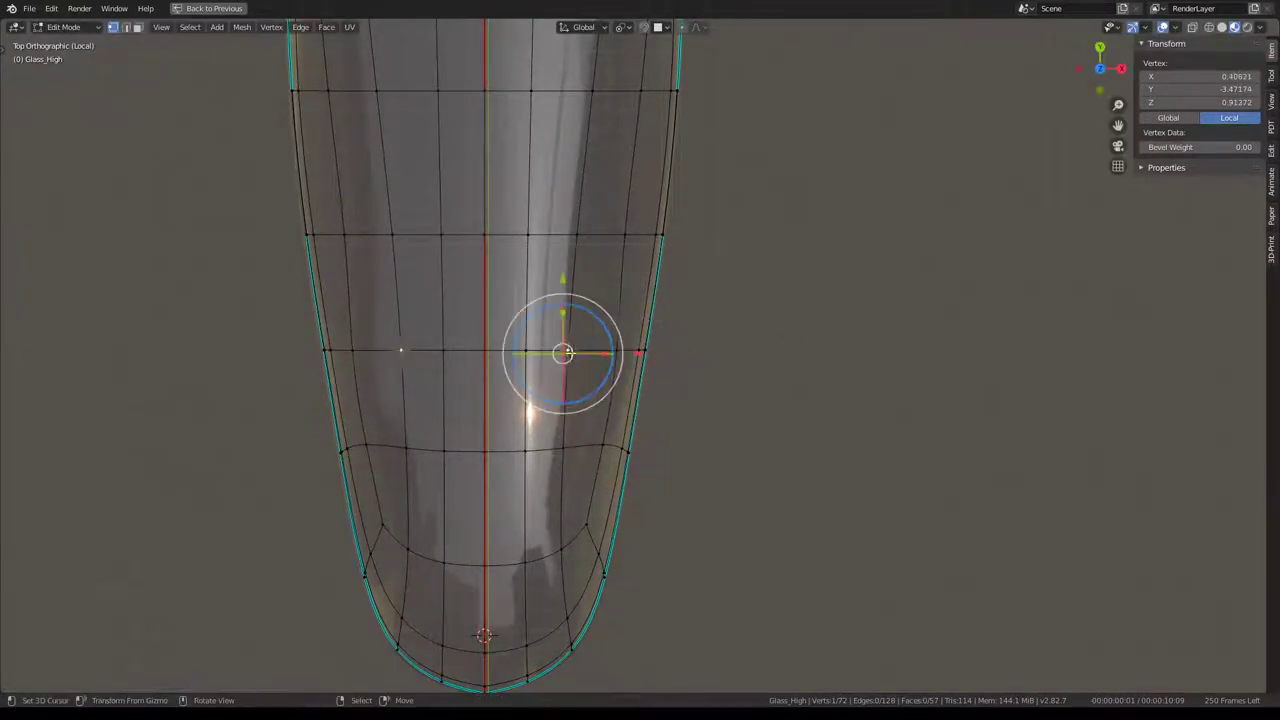
# Reposition the vertex further up, centre the view on it, then move it back down.
pyautogui.press('g')
pyautogui.click(602, 340)
pyautogui.press('g')
pyautogui.click(595, 343)
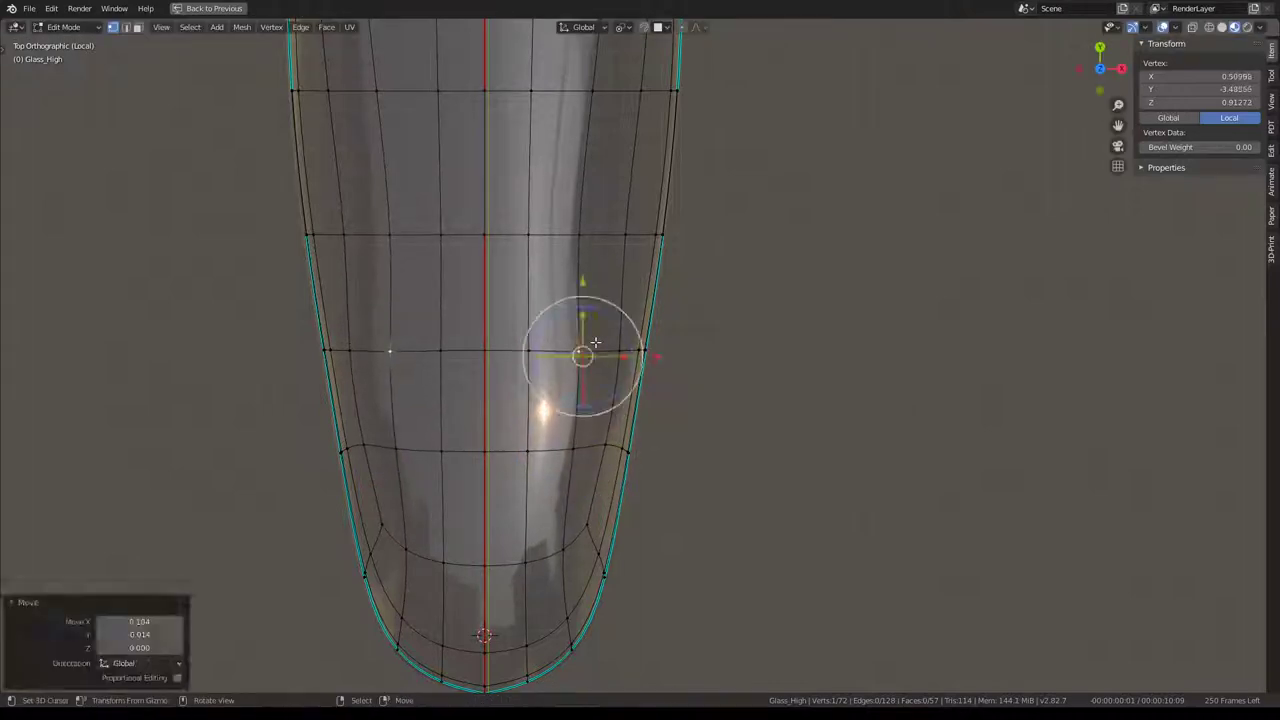
pyautogui.press('g')
pyautogui.click(604, 225)
pyautogui.press('KP_Decimal')
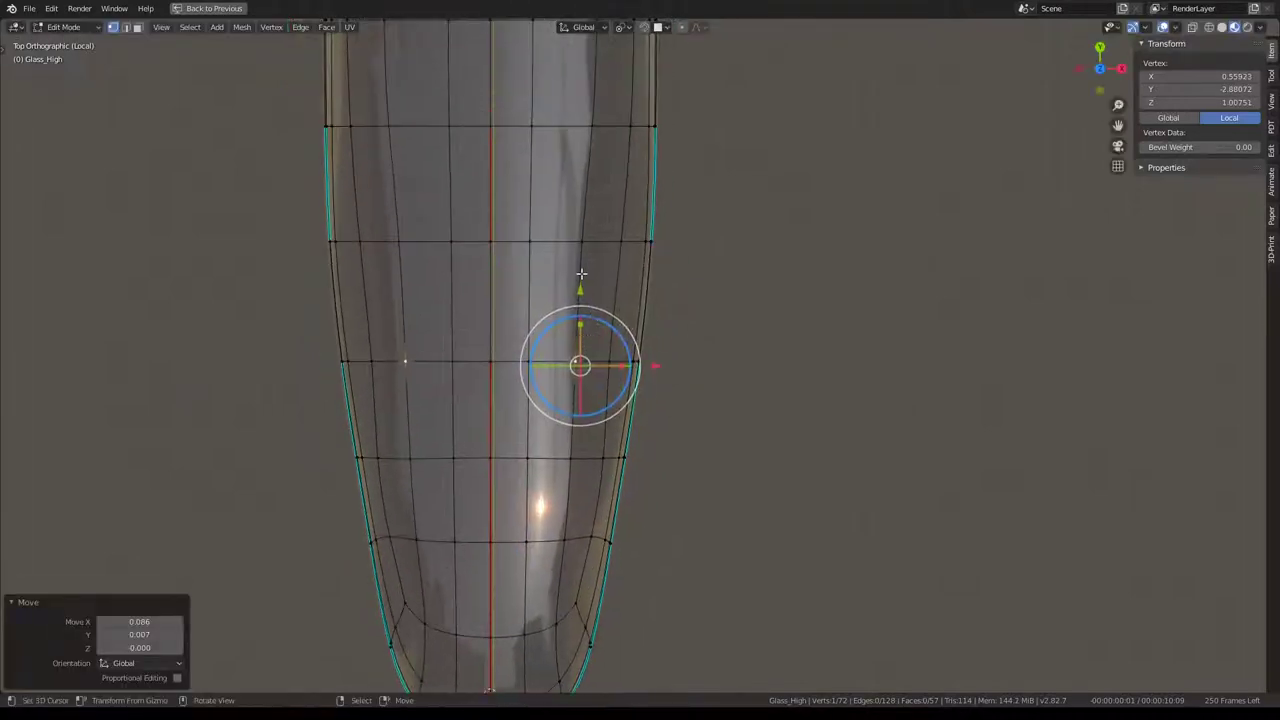
pyautogui.press('g')
pyautogui.click(600, 240)
pyautogui.press('g')
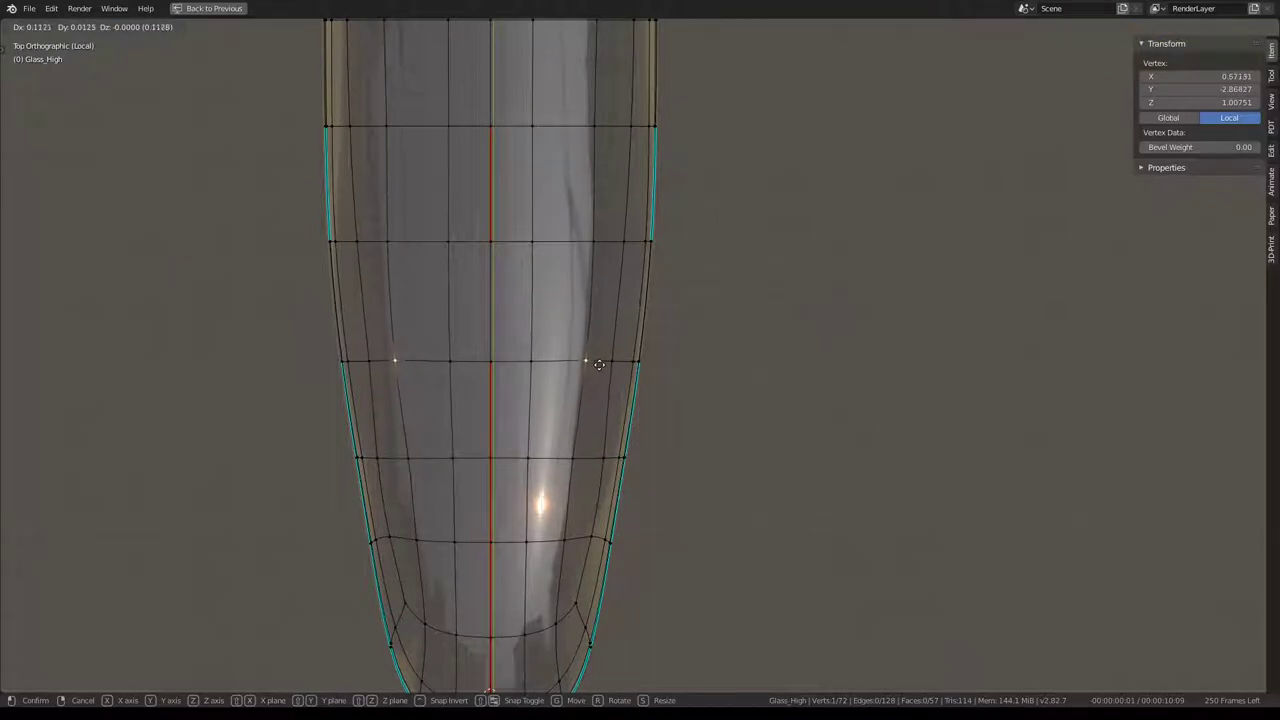
pyautogui.click(599, 364)
# Shift the selected vertices lower to even the loops, then orbit to perspective and toggle Edit Mode.
pyautogui.press('g')
pyautogui.click(572, 540)
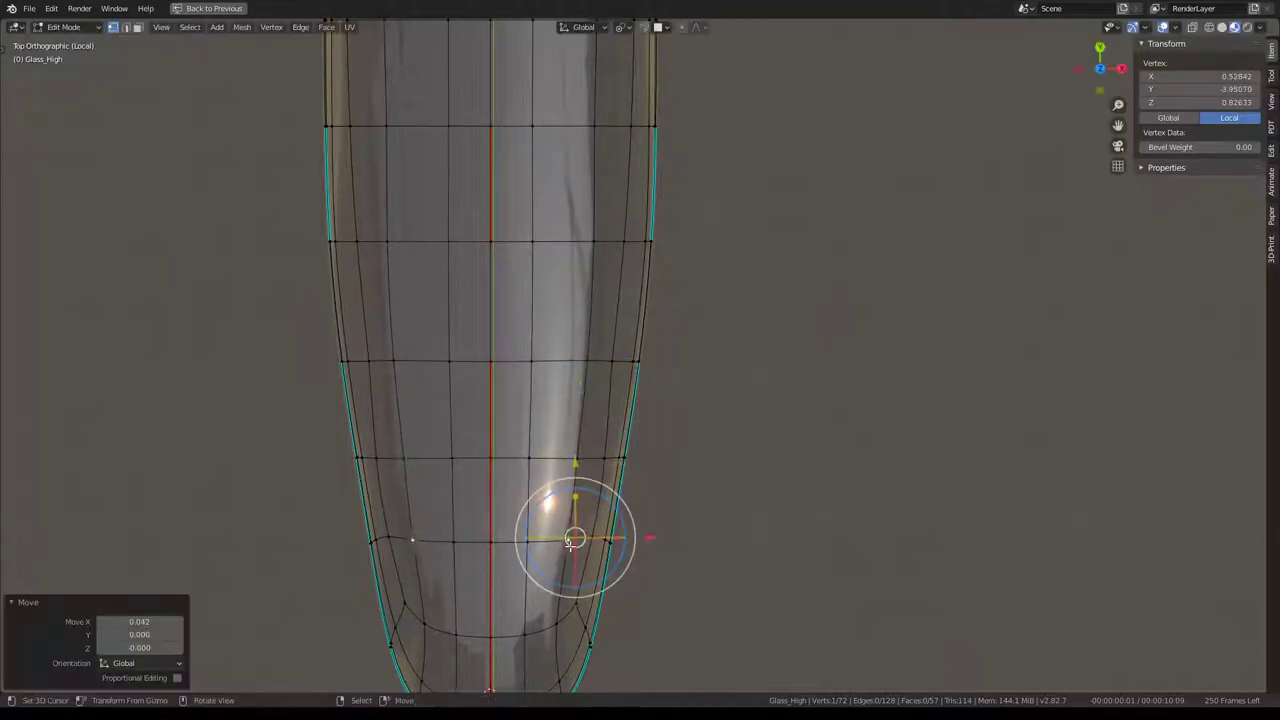
pyautogui.press('g')
pyautogui.click(594, 510)
pyautogui.press('g')
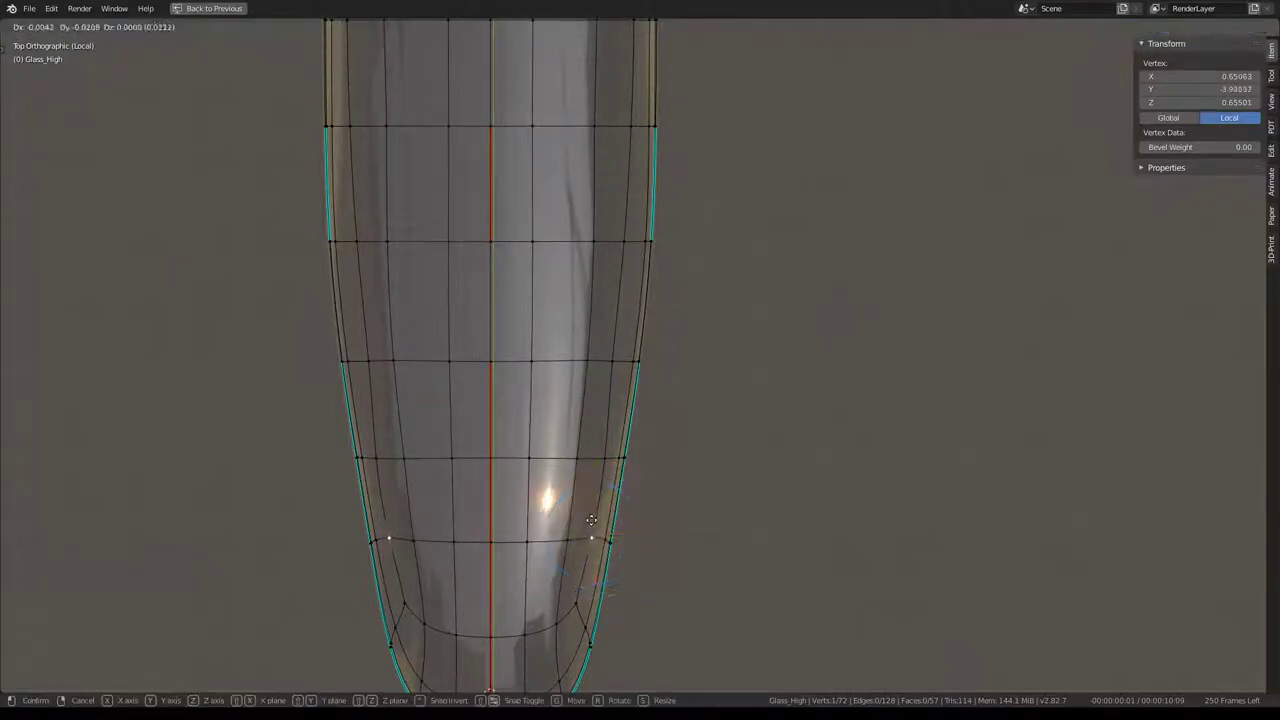
pyautogui.click(613, 455)
pyautogui.press('g')
pyautogui.click(613, 455)
pyautogui.moveTo(613, 455)
pyautogui.mouseDown(button='middle')
pyautogui.moveTo(519, 333)
pyautogui.moveTo(600, 277)
pyautogui.moveTo(640, 191)
pyautogui.moveTo(661, 247)
pyautogui.moveTo(894, 491)
pyautogui.moveTo(969, 375)
pyautogui.mouseUp(button='middle')
pyautogui.press('Tab')
pyautogui.press('Tab')
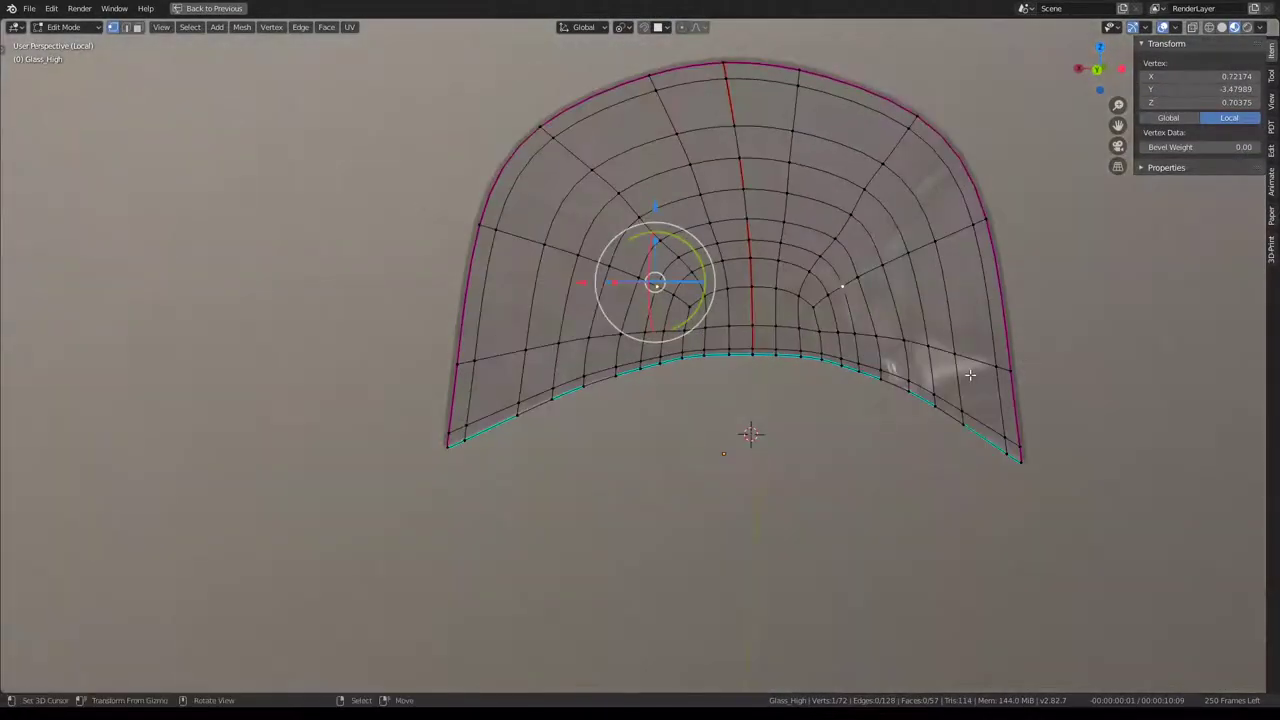
# Check the canopy mesh through the scene camera, orbit to its side, and return to Object Mode.
pyautogui.press('KP_0')
pyautogui.press('Tab')
pyautogui.press('Tab')
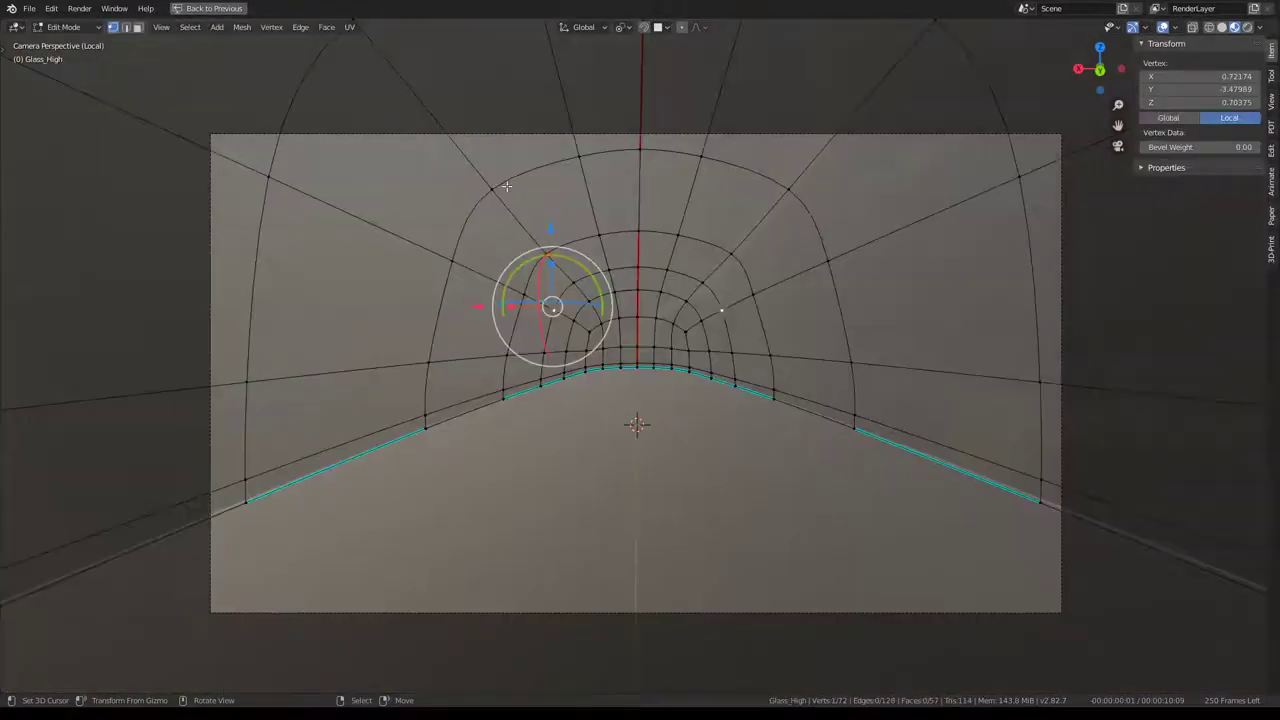
pyautogui.scroll(-4, 573, 270)
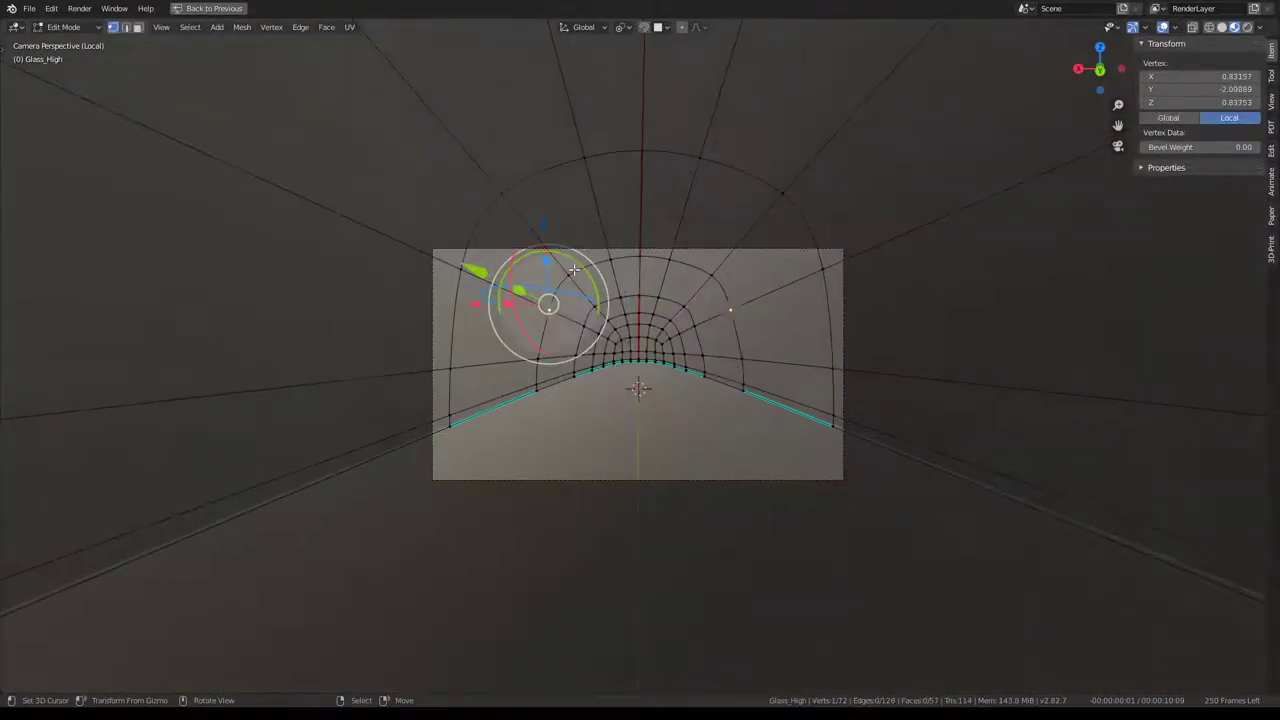
pyautogui.scroll(3, 591, 276)
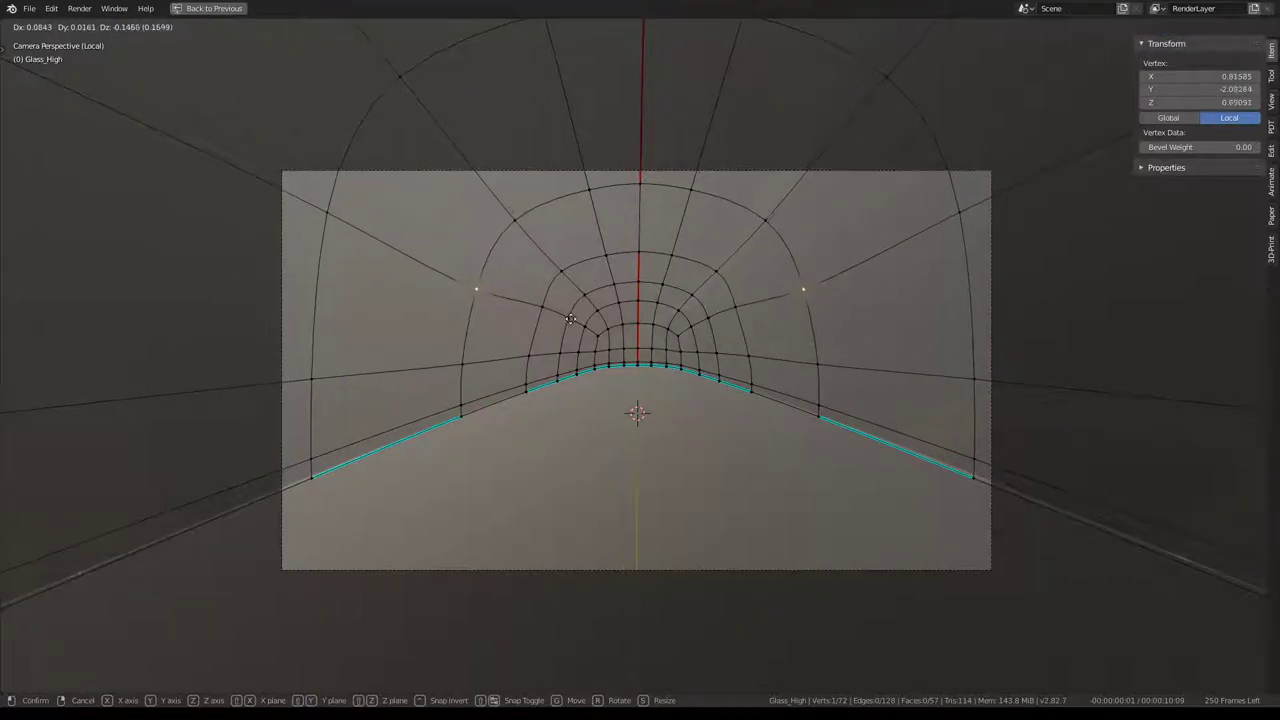
pyautogui.scroll(-4, 565, 311)
pyautogui.moveTo(565, 309)
pyautogui.mouseDown(button='middle')
pyautogui.moveTo(751, 357)
pyautogui.moveTo(837, 354)
pyautogui.moveTo(814, 288)
pyautogui.moveTo(706, 321)
pyautogui.moveTo(752, 266)
pyautogui.moveTo(764, 304)
pyautogui.mouseUp(button='middle')
pyautogui.scroll(-3, 708, 317)
pyautogui.press('Tab')
# Add a circle mesh and snap the 3D cursor to the Glass_High canopy's origin.
pyautogui.hotkey('shift', 'a')
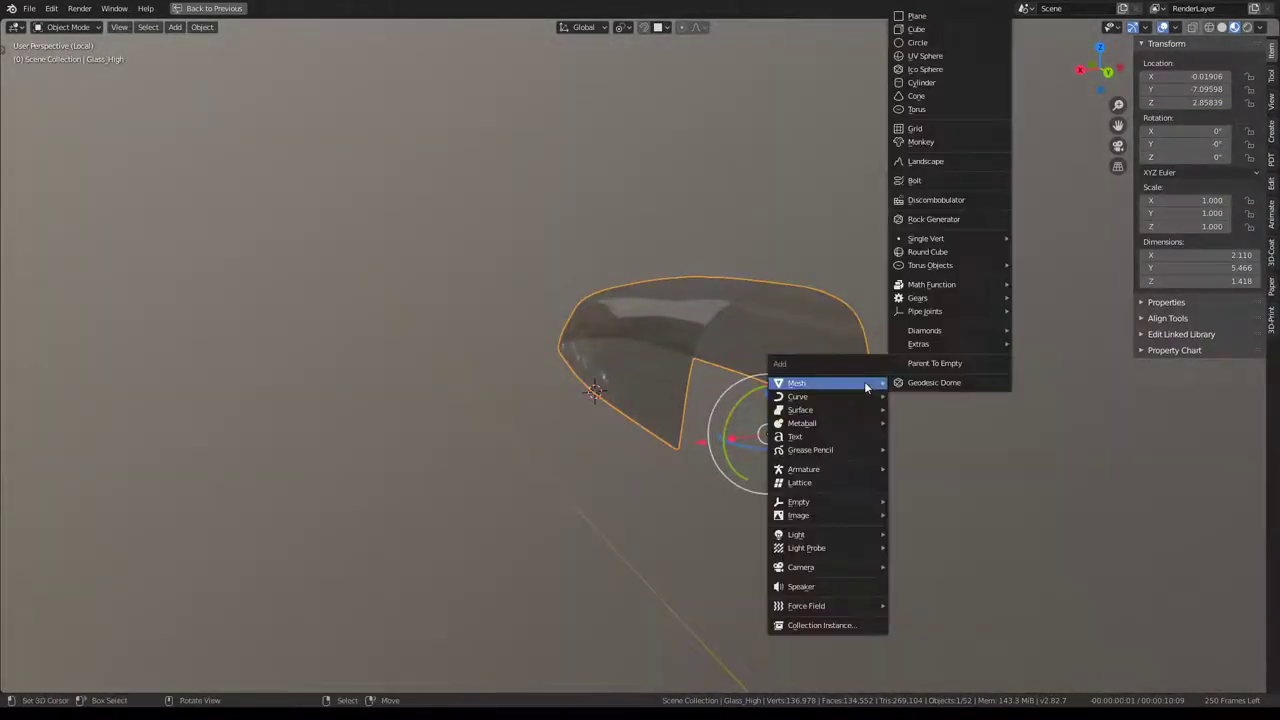
pyautogui.click(929, 47)
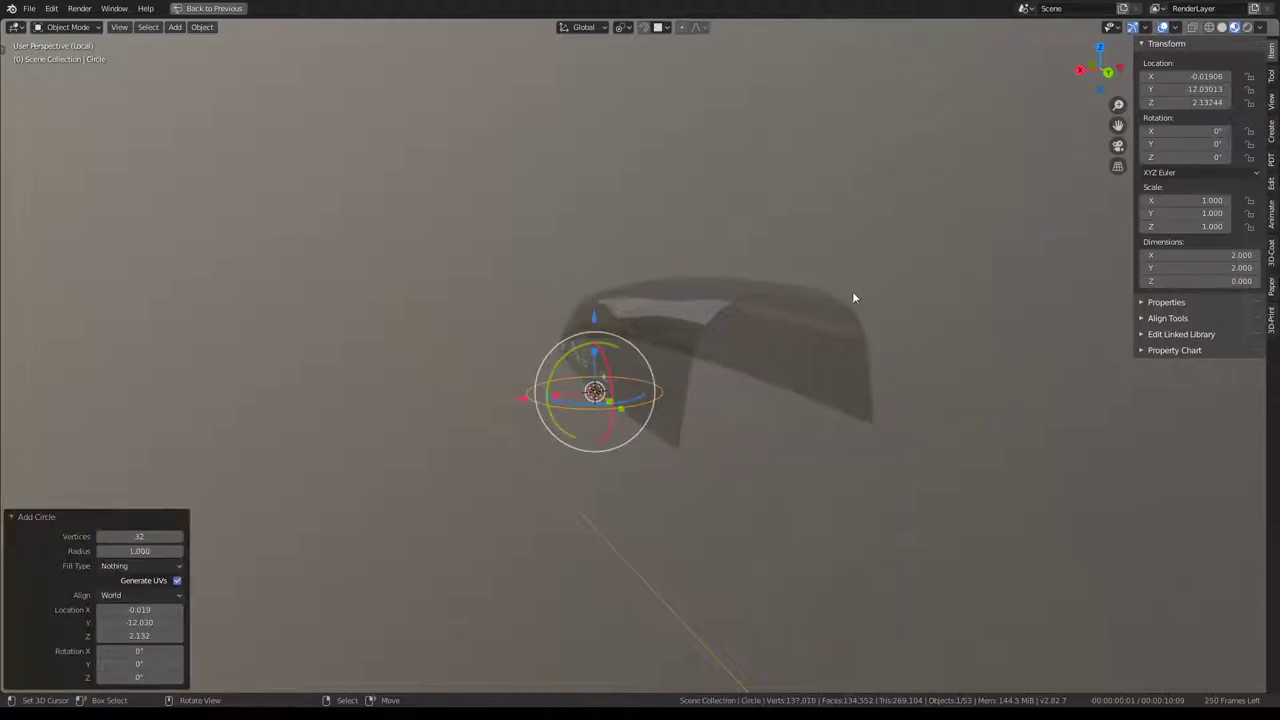
pyautogui.click(803, 320)
pyautogui.hotkey('shift', 's')
pyautogui.click(943, 316)
# Snap the circle to the cursor, then rotate it about 90° on X in right view.
pyautogui.click(544, 395)
pyautogui.hotkey('shift', 's')
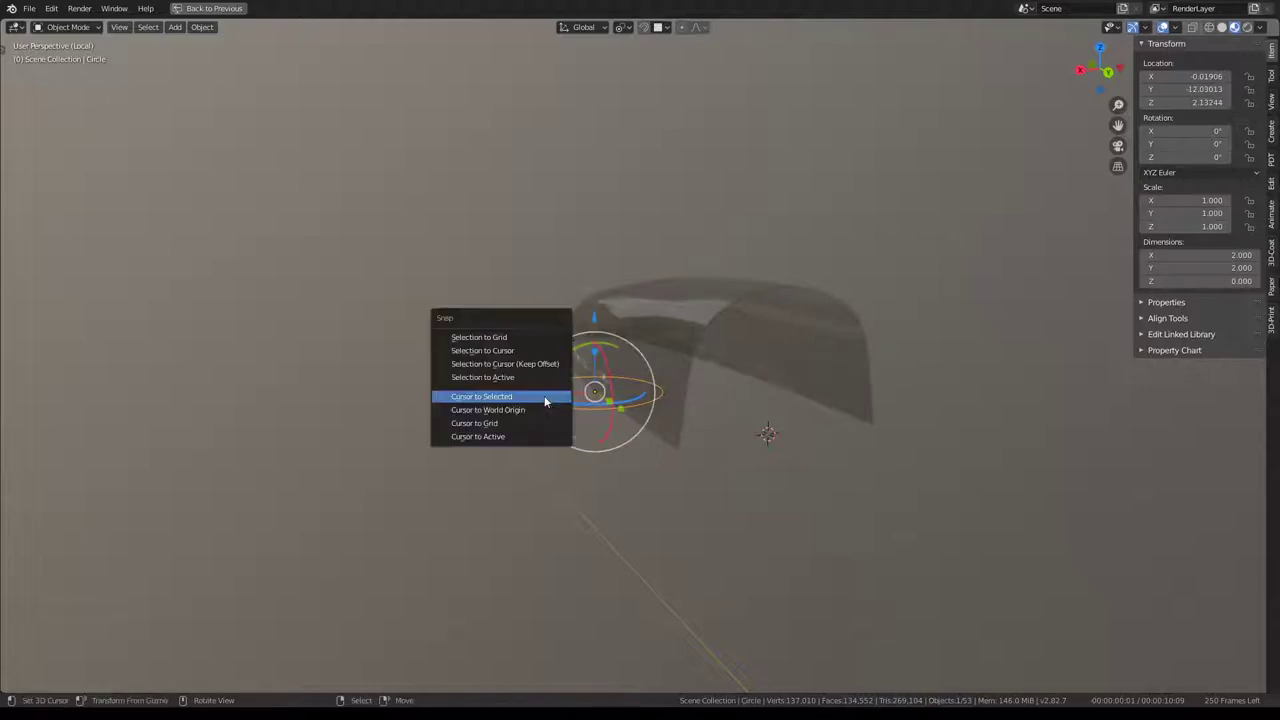
pyautogui.click(527, 350)
pyautogui.press('KP_3')
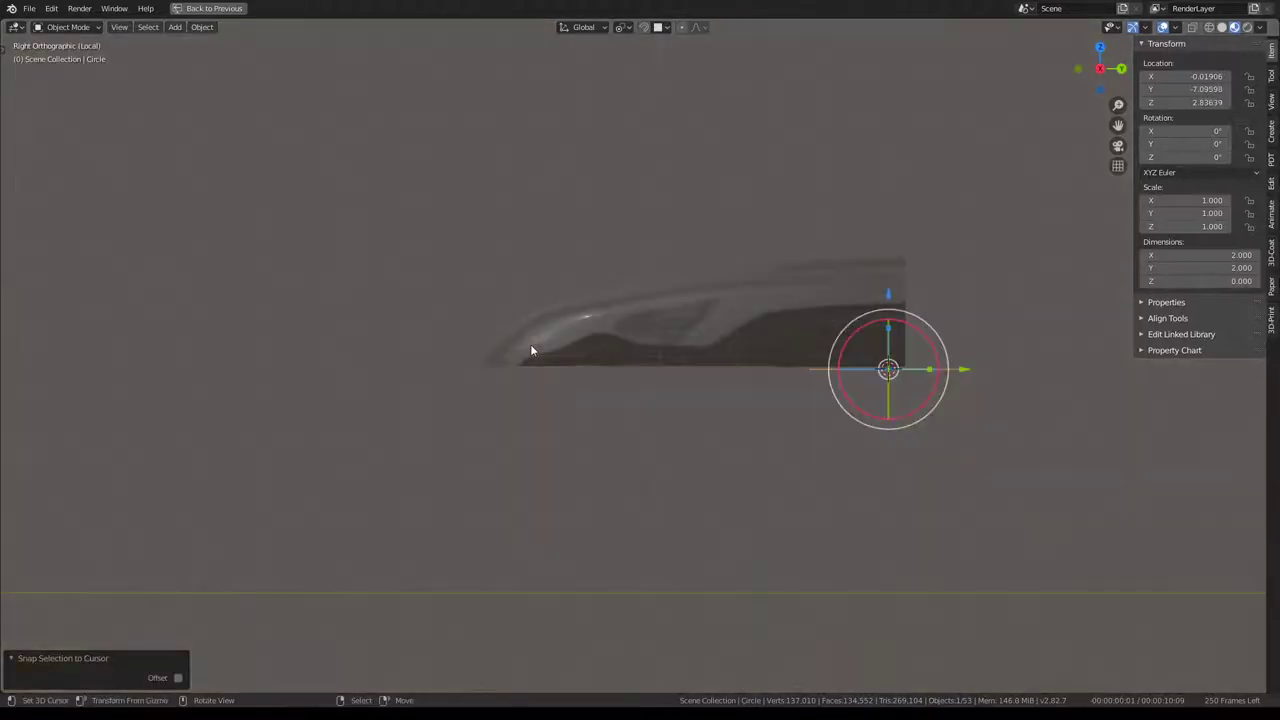
pyautogui.press('r')
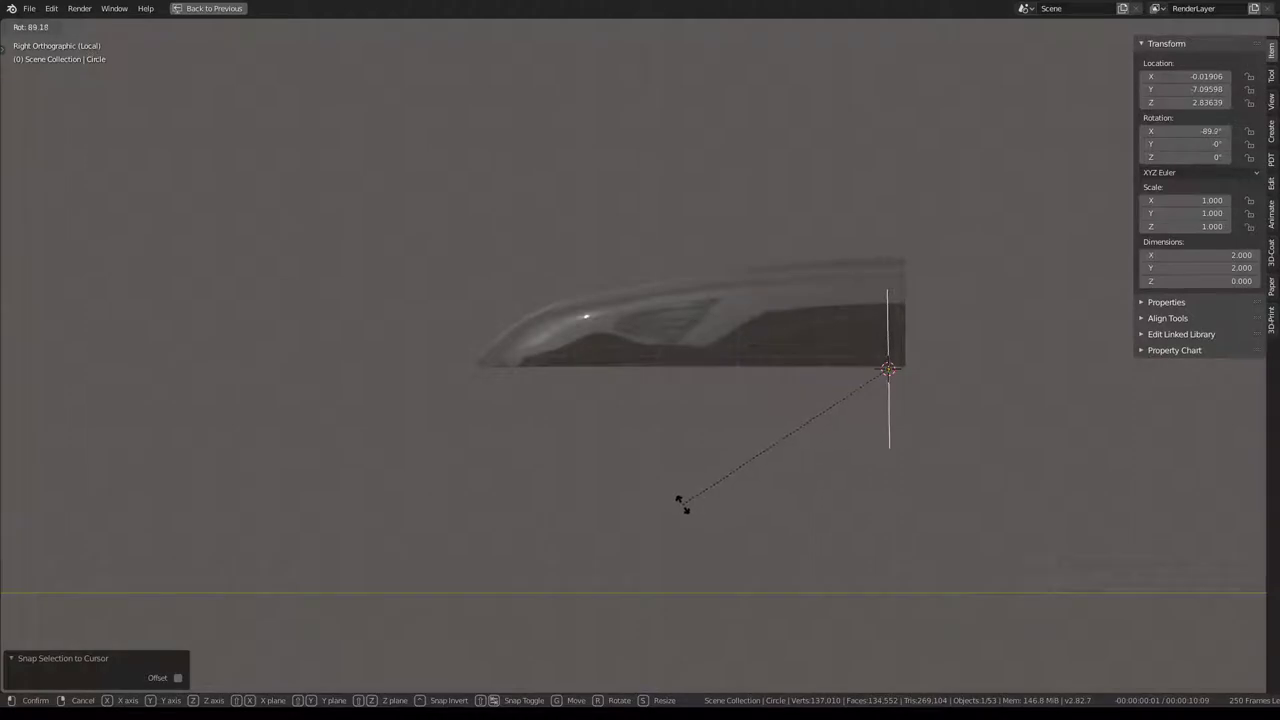
# Rotate the circle about 89 degrees and move it into a new position.
pyautogui.click(681, 503)
pyautogui.scroll(1, 900, 374)
pyautogui.scroll(2, 960, 385)
pyautogui.press('g')
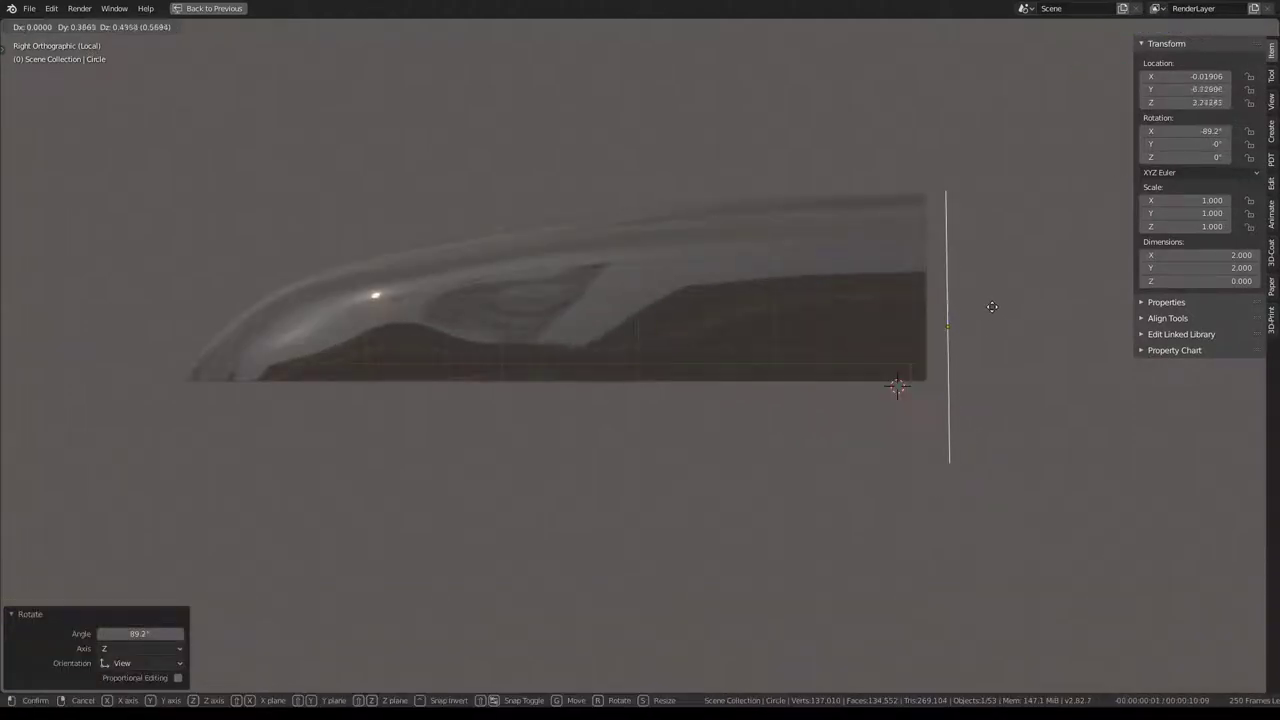
pyautogui.click(1020, 306)
pyautogui.press('r')
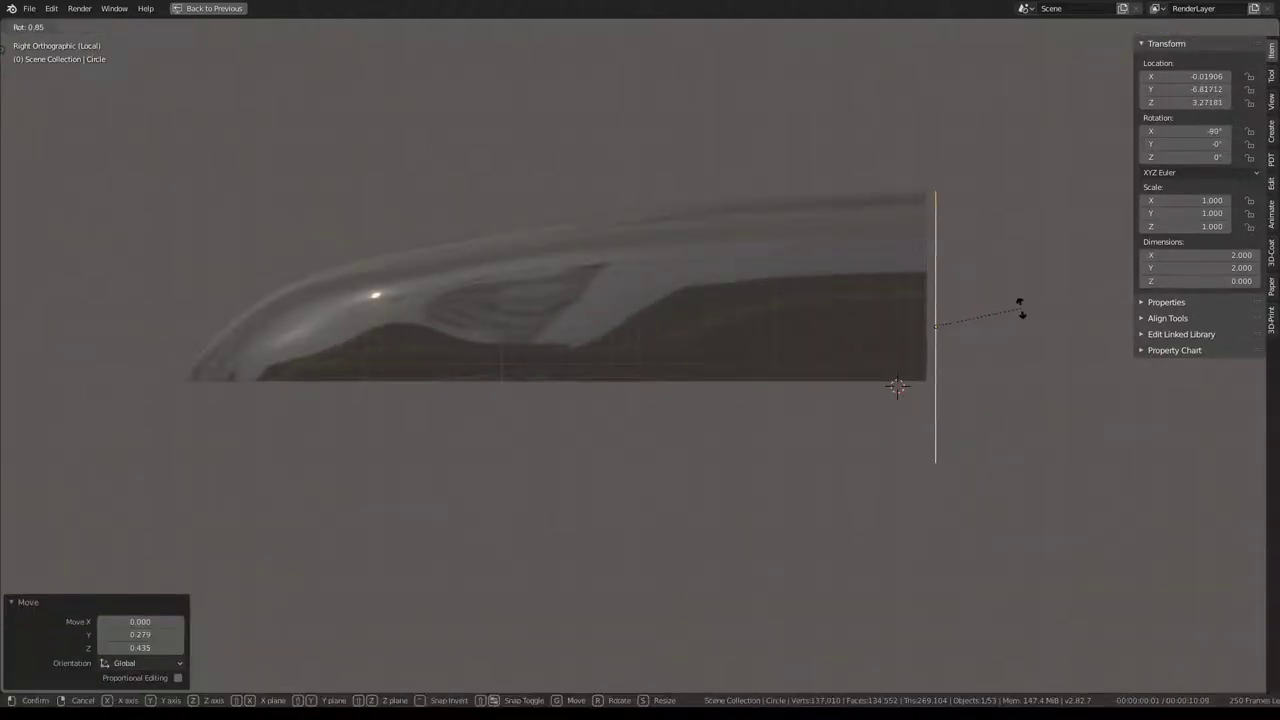
pyautogui.rightClick(1028, 313)
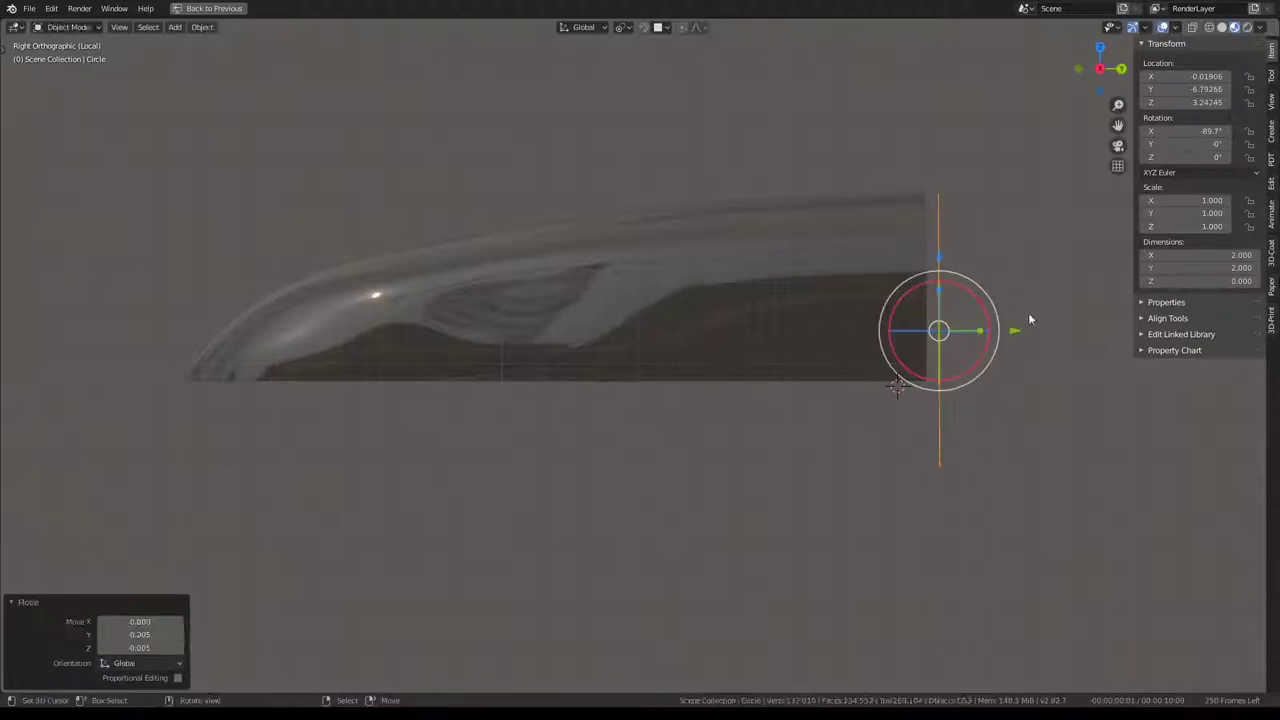
# In Edit Mode, extrude the circle's edge loop along Y into a long tube.
pyautogui.press('Tab')
pyautogui.press('e')
pyautogui.rightClick(1091, 323)
pyautogui.press('g')
pyautogui.press('y')
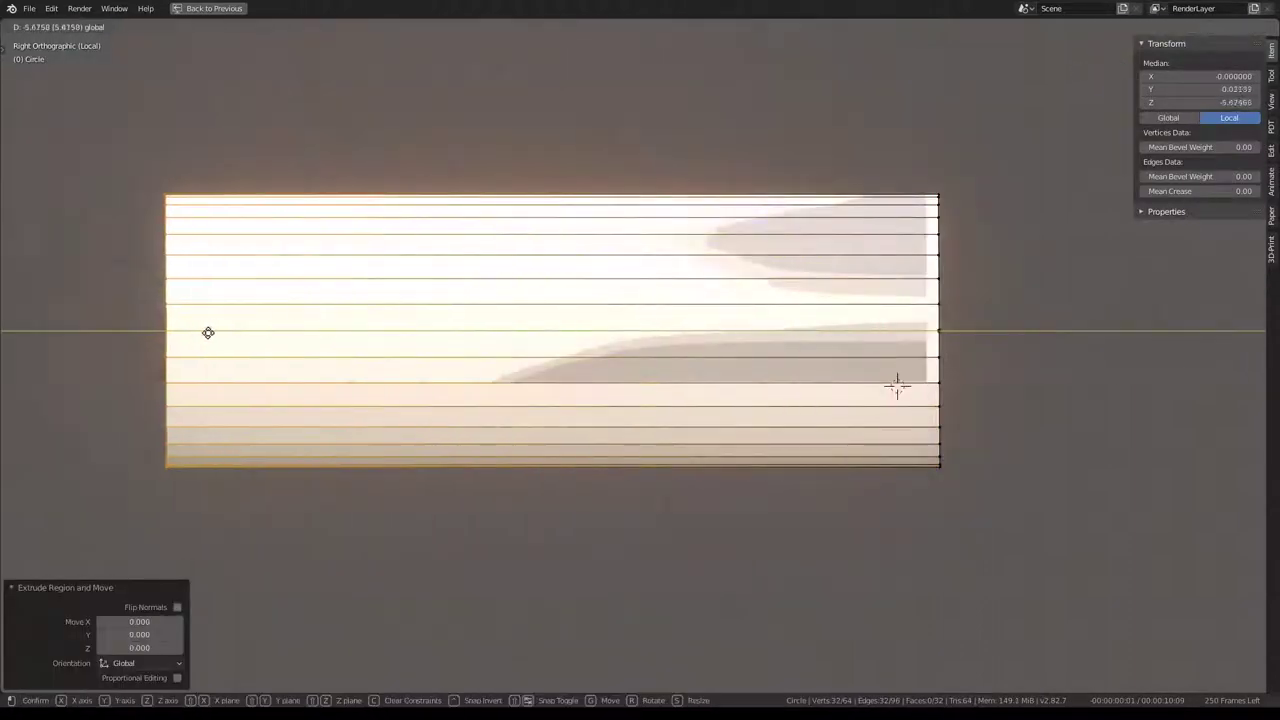
pyautogui.click(180, 331)
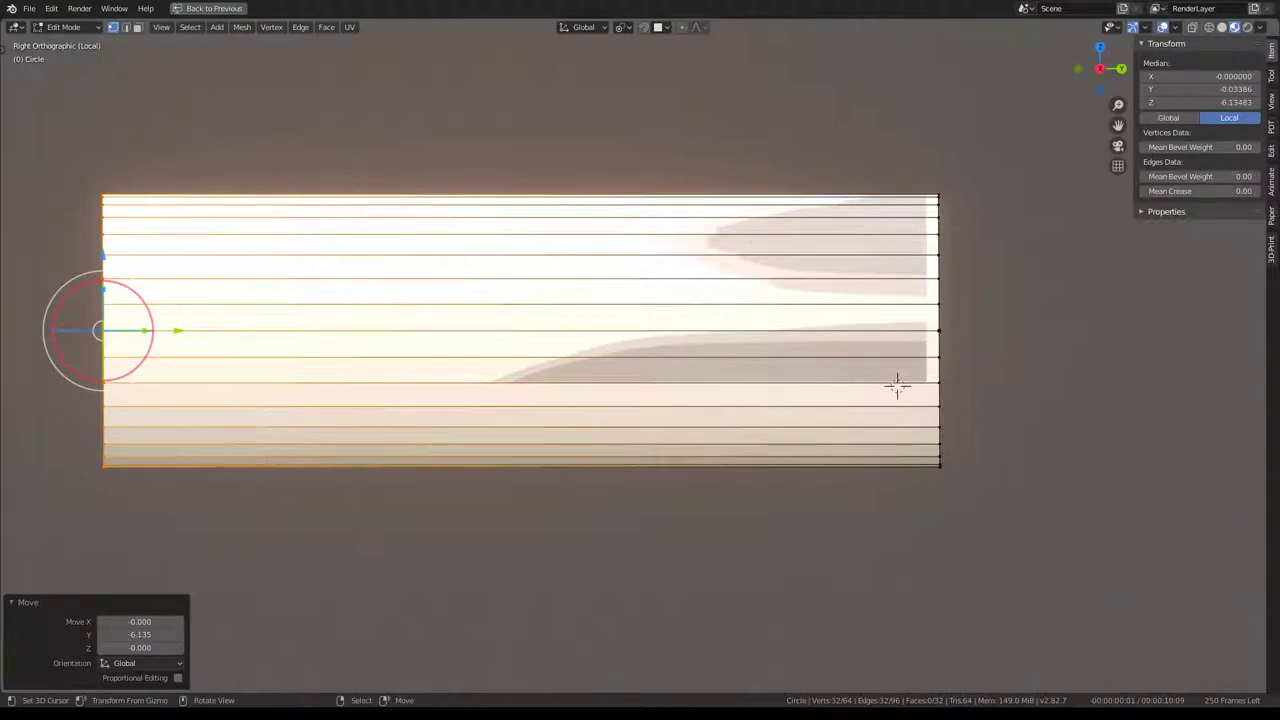
# Try shrinking the left end loop to 0.236 and lowering it, then undo both changes.
pyautogui.click(126, 27)
pyautogui.keyDown('ctrl'); pyautogui.keyDown('alt'); pyautogui.click(608, 287); pyautogui.keyUp('alt'); pyautogui.keyUp('ctrl')
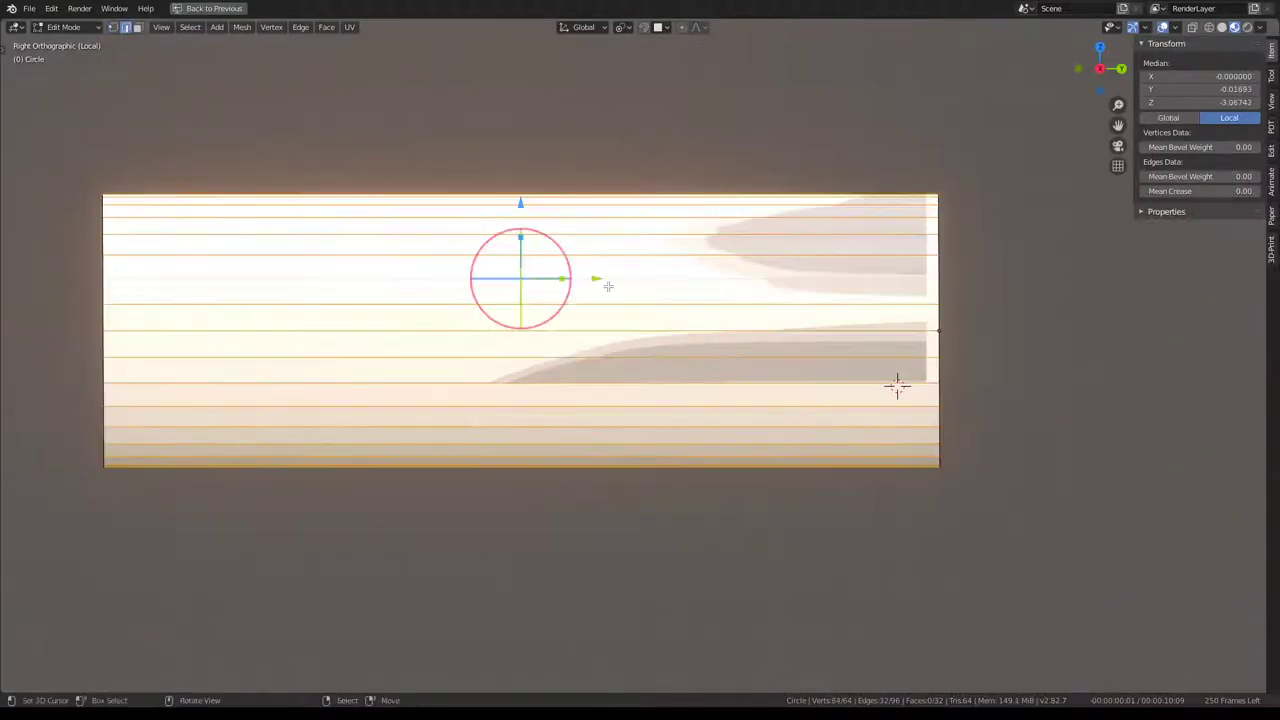
pyautogui.keyDown('alt'); pyautogui.click(104, 258); pyautogui.keyUp('alt')
pyautogui.press('s')
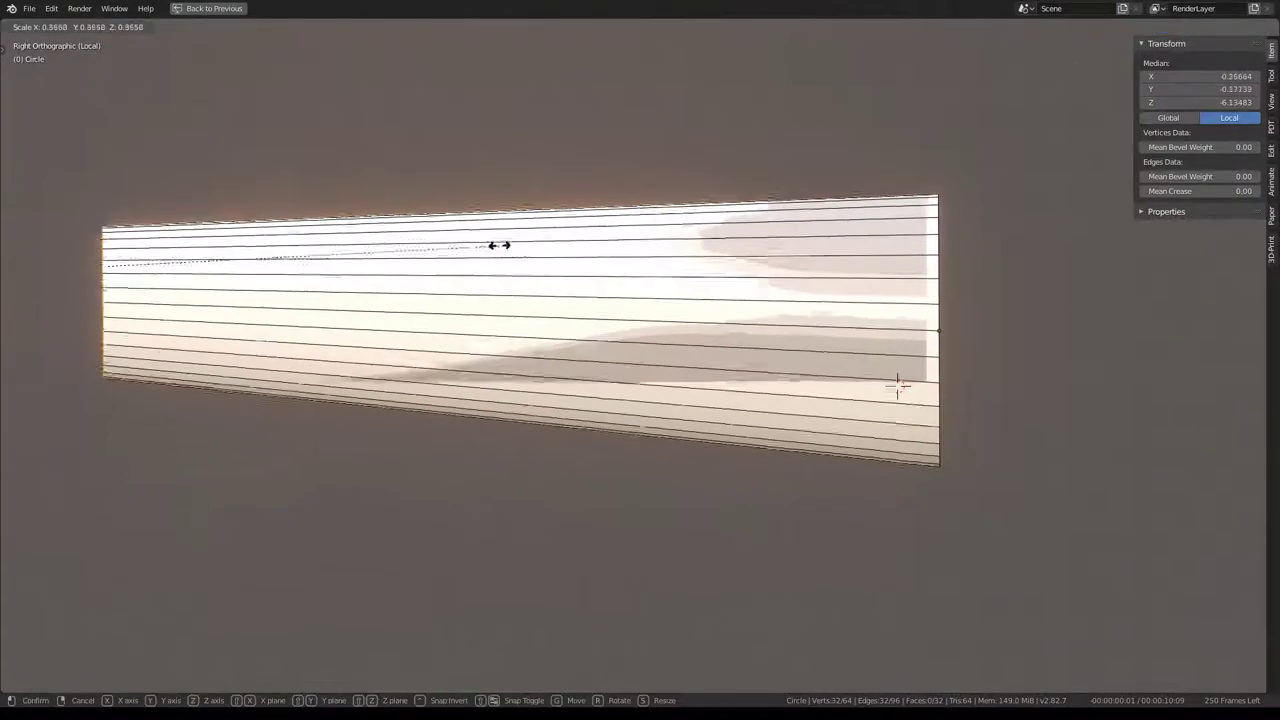
pyautogui.click(275, 240)
pyautogui.press('g')
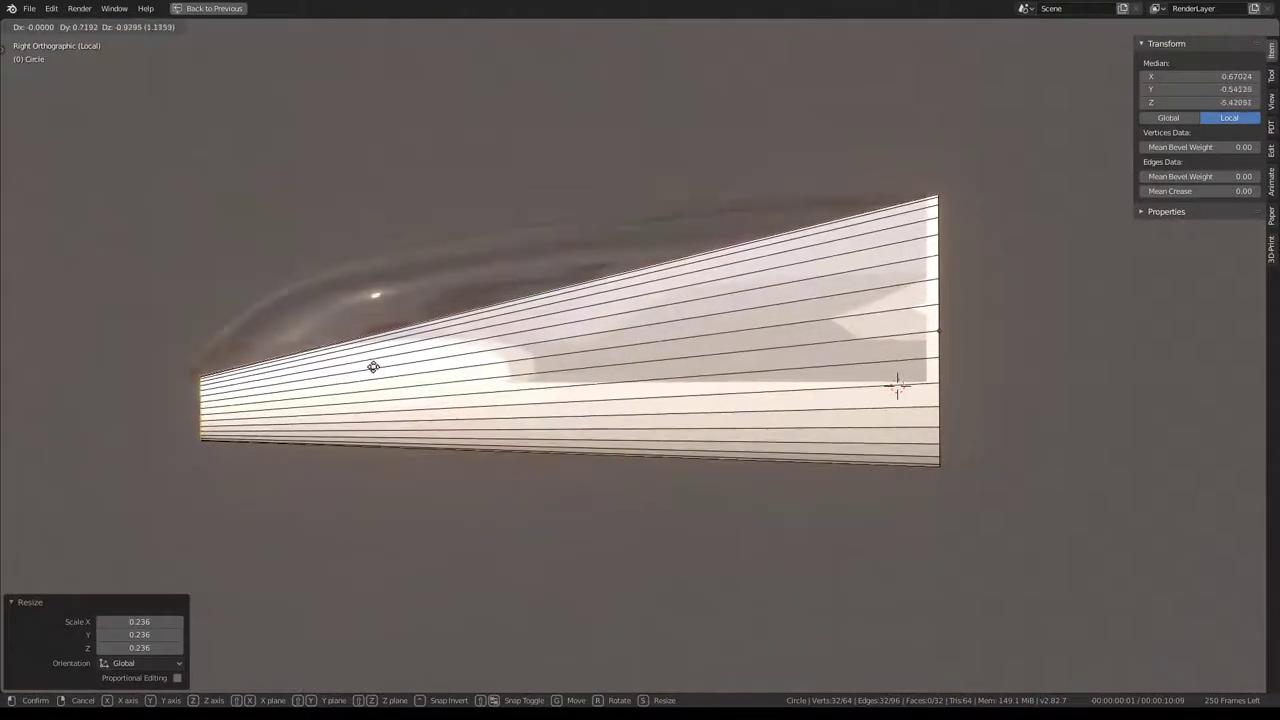
pyautogui.click(292, 364)
pyautogui.moveTo(292, 364); pyautogui.dragTo(560, 329, button='middle')
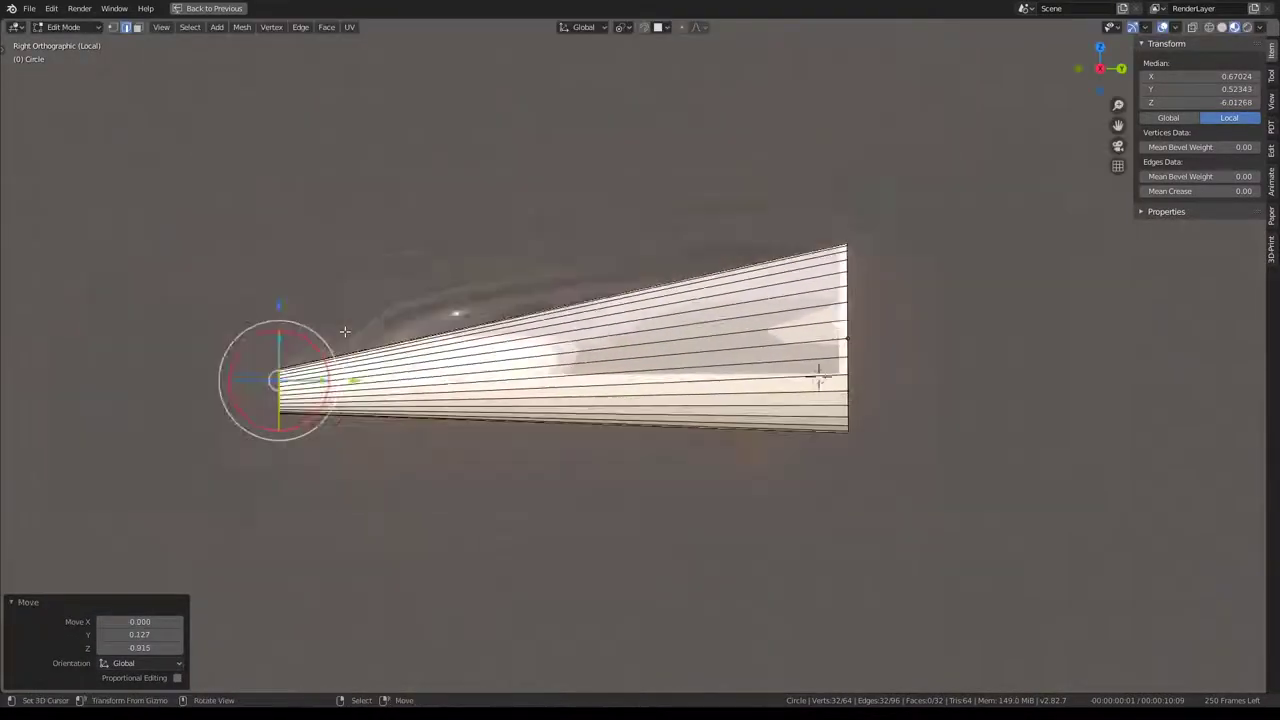
pyautogui.hotkey('ctrl', 'z')
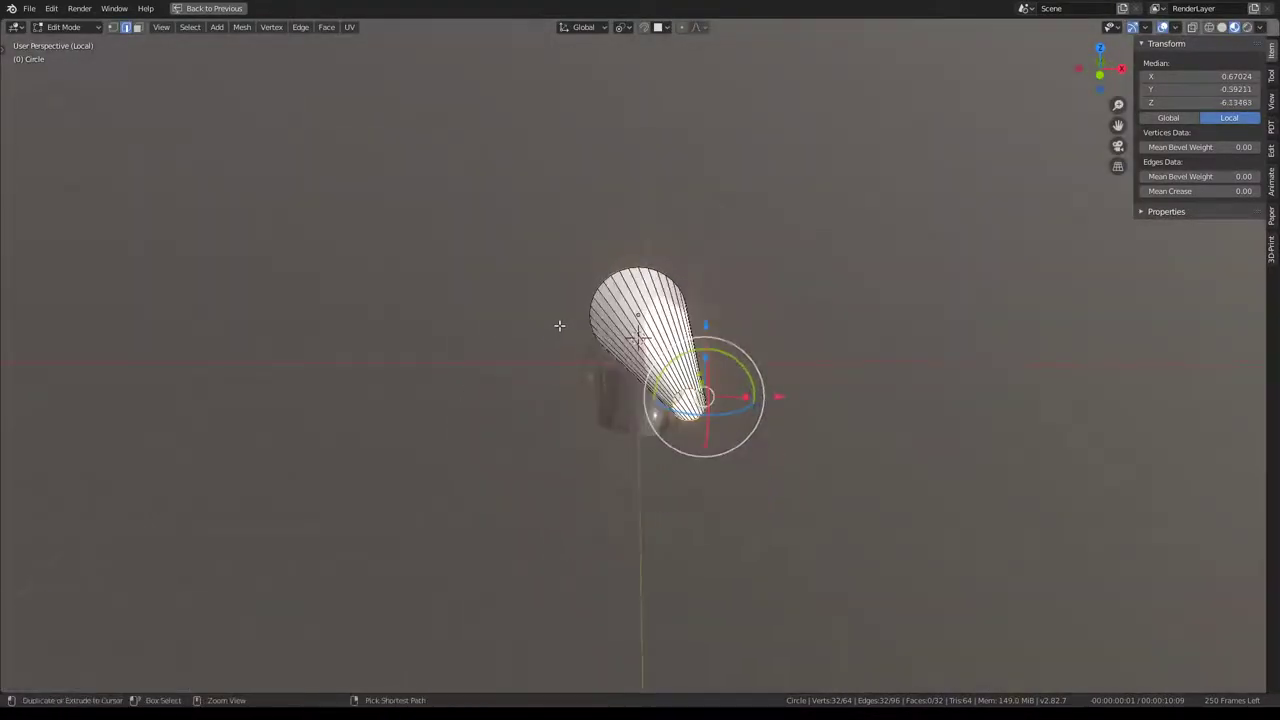
pyautogui.hotkey('ctrl', 'z')
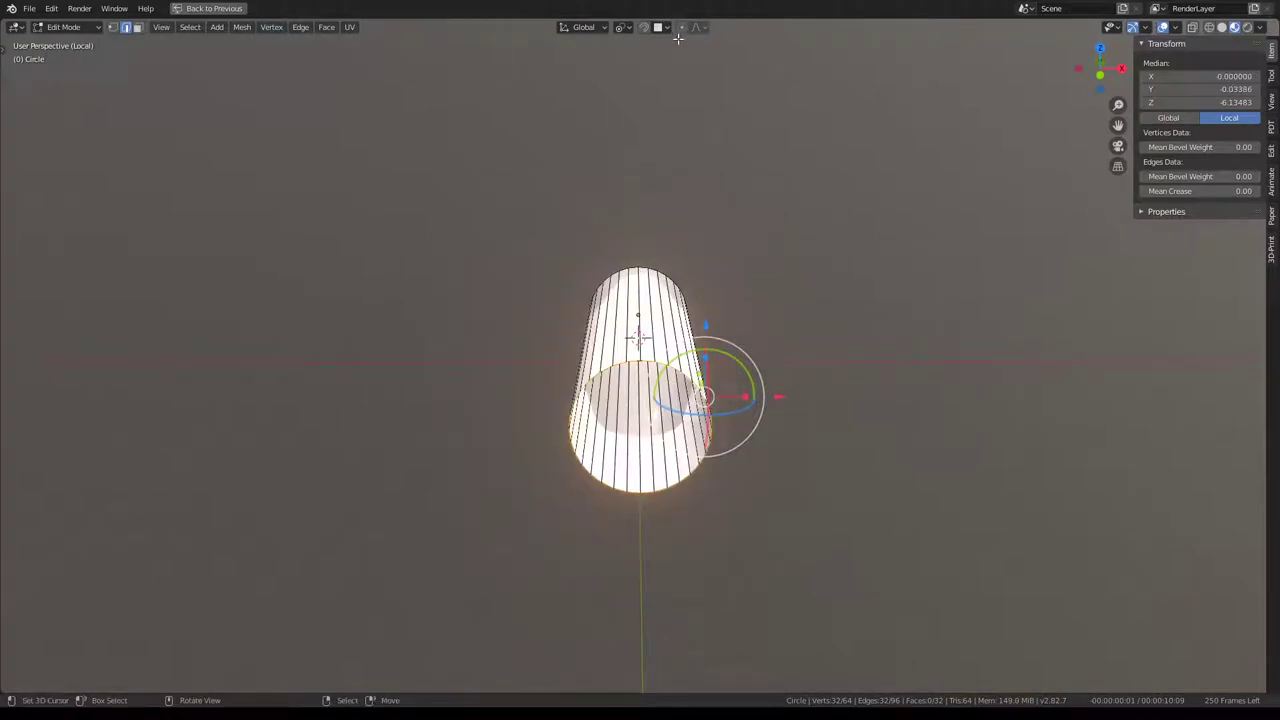
# Set the pivot to Median Point and scale the left end loop to 0.246.
pyautogui.click(624, 28)
pyautogui.click(640, 87)
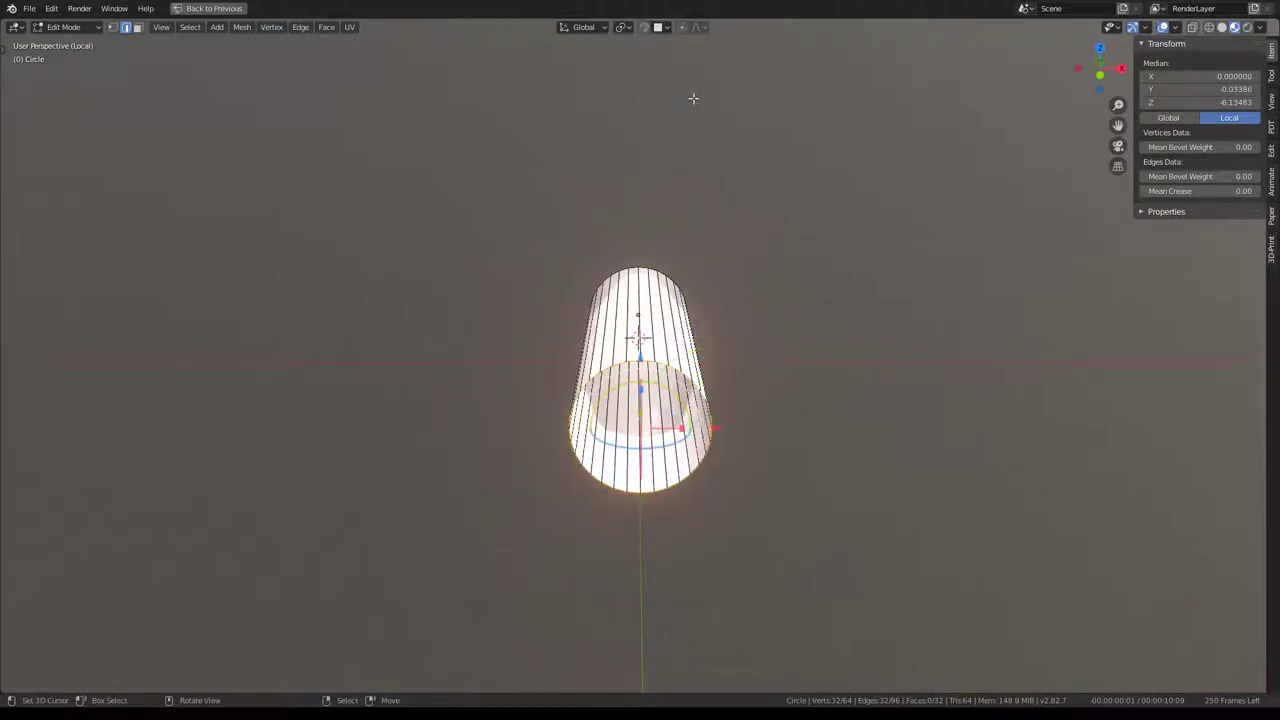
pyautogui.press('s')
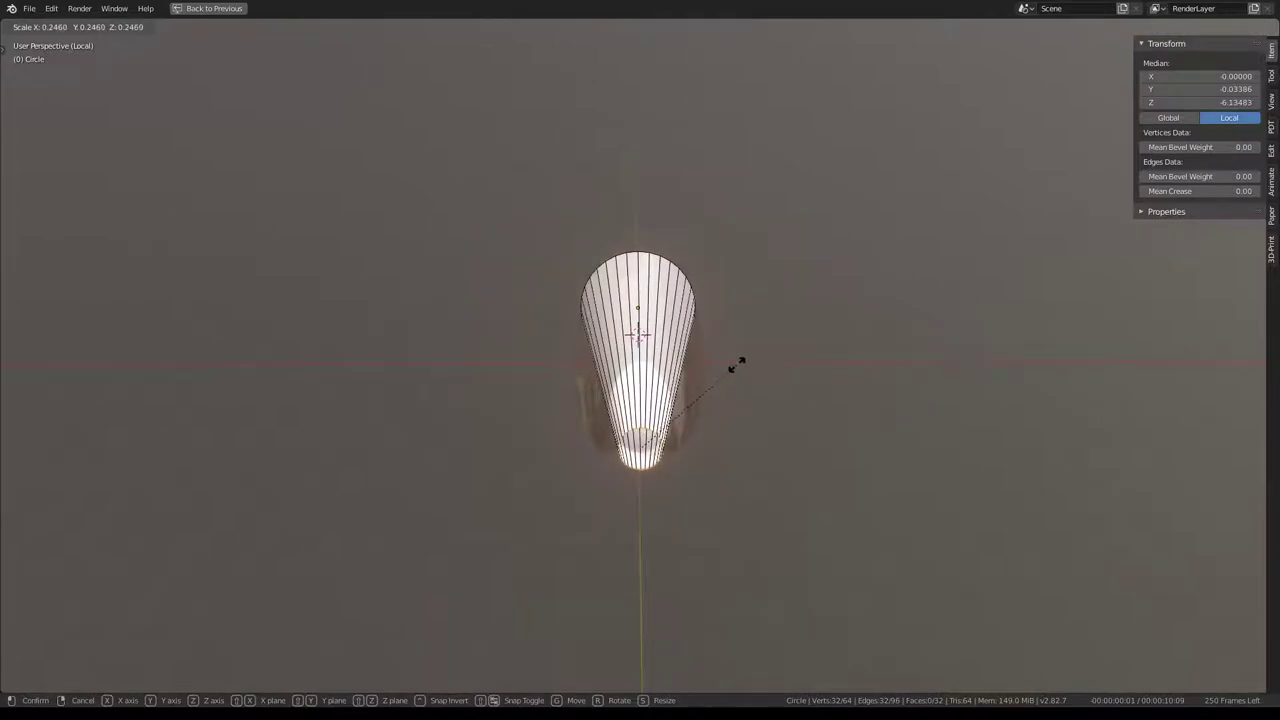
pyautogui.click(738, 366)
# From the right view, lower the end loop 0.763 on Z and restore the full workspace.
pyautogui.press('KP_3')
pyautogui.scroll(4, 766, 371)
pyautogui.scroll(2, 897, 383)
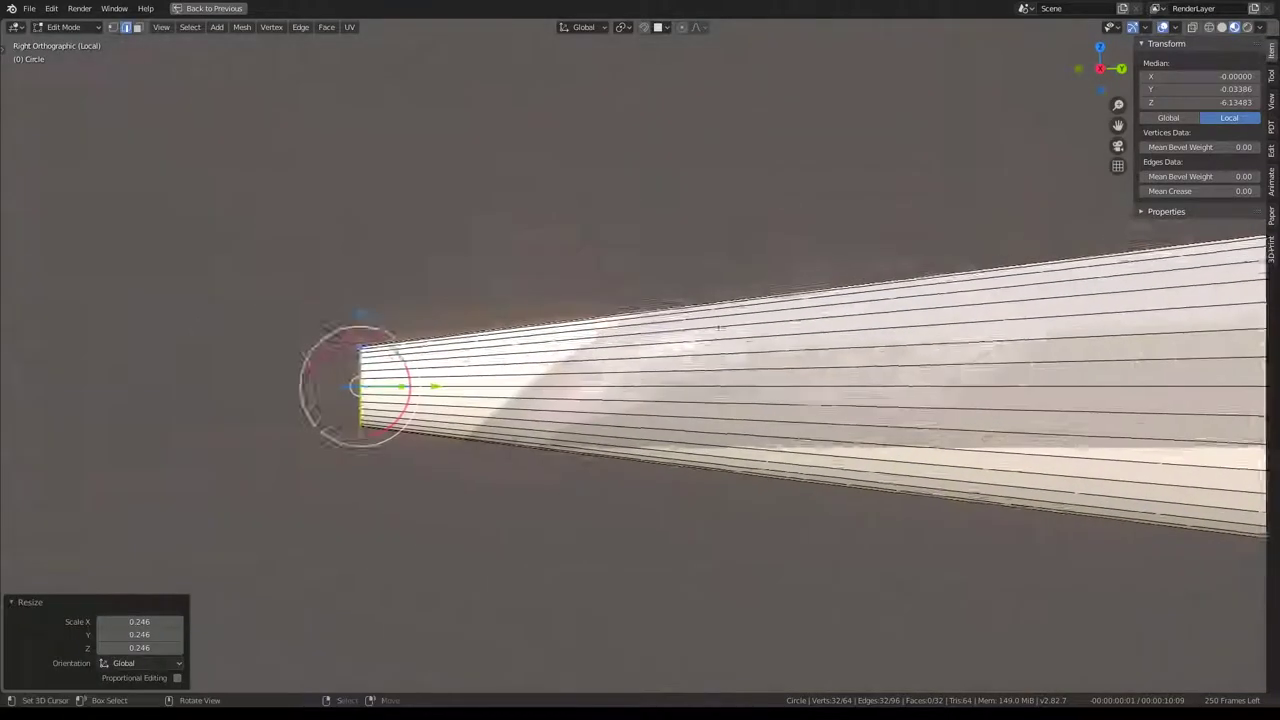
pyautogui.scroll(-2, 477, 303)
pyautogui.press('g')
pyautogui.press('z')
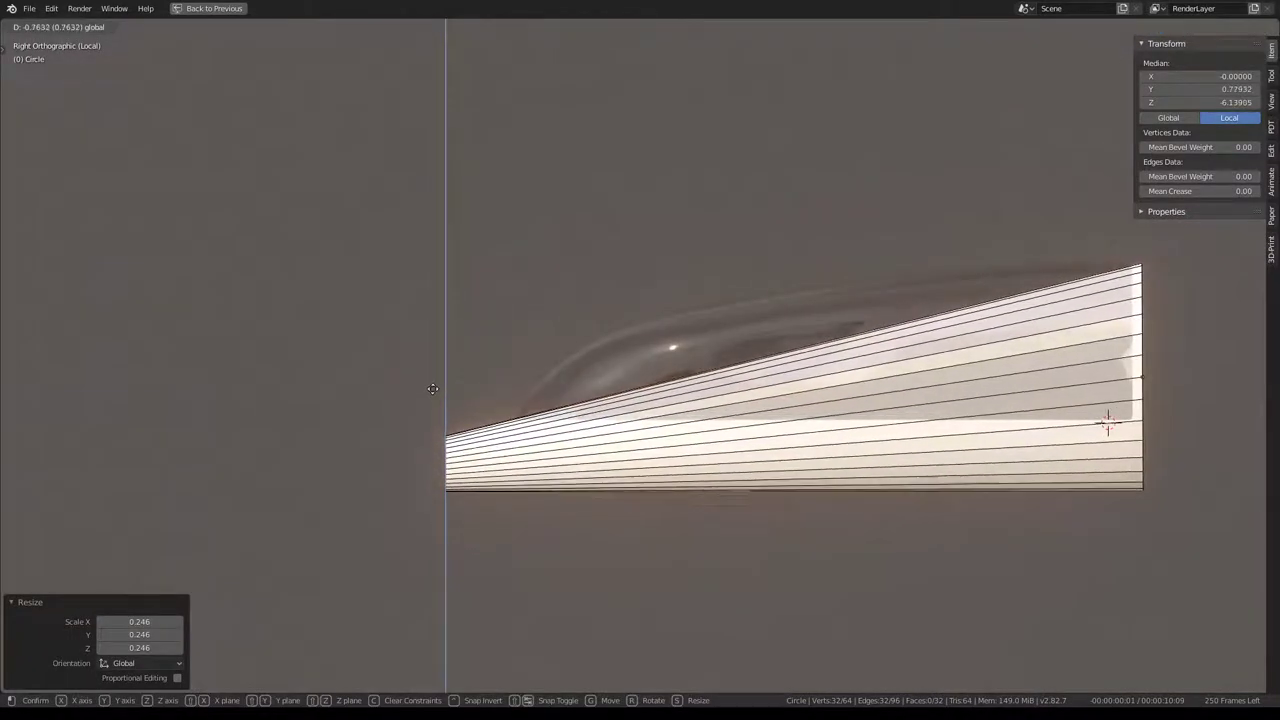
pyautogui.click(432, 389)
pyautogui.keyDown('shift'); pyautogui.moveTo(839, 397); pyautogui.dragTo(718, 357, button='middle'); pyautogui.keyUp('shift')
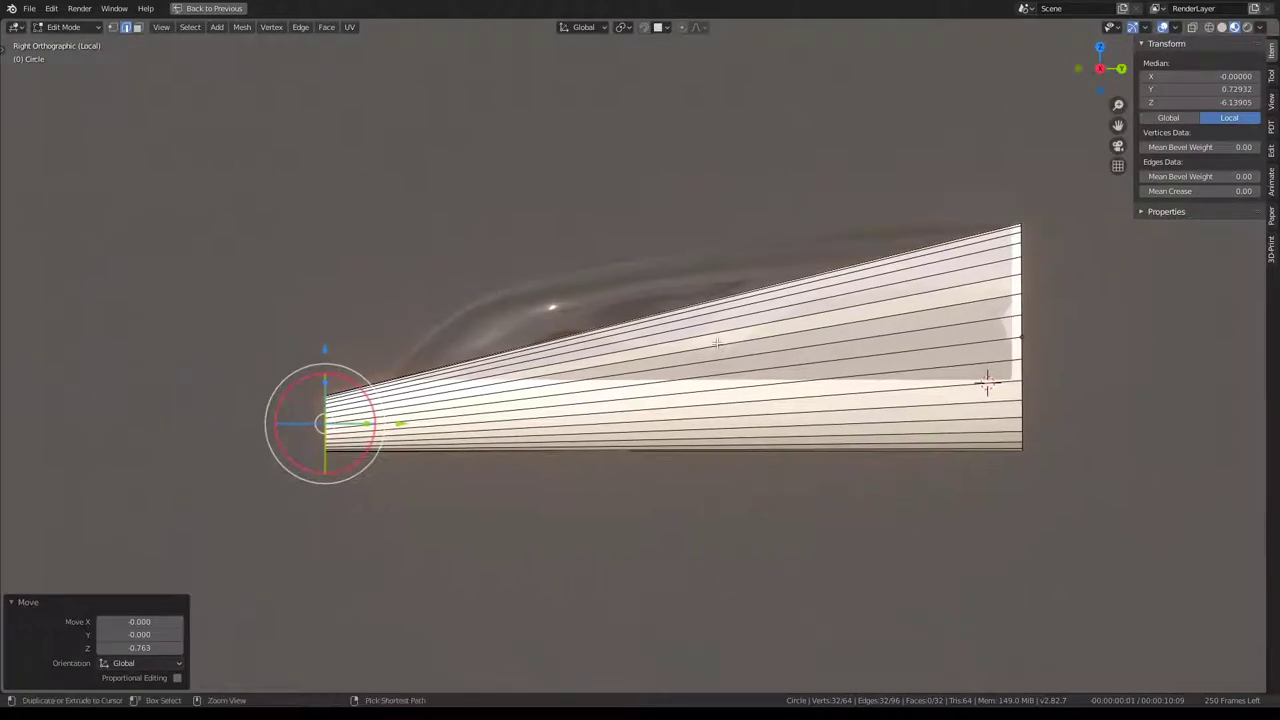
pyautogui.hotkey('ctrl', 'space')
# Add a Subdivision Surface modifier to the Circle and maximize the side view.
pyautogui.click(1118, 422)
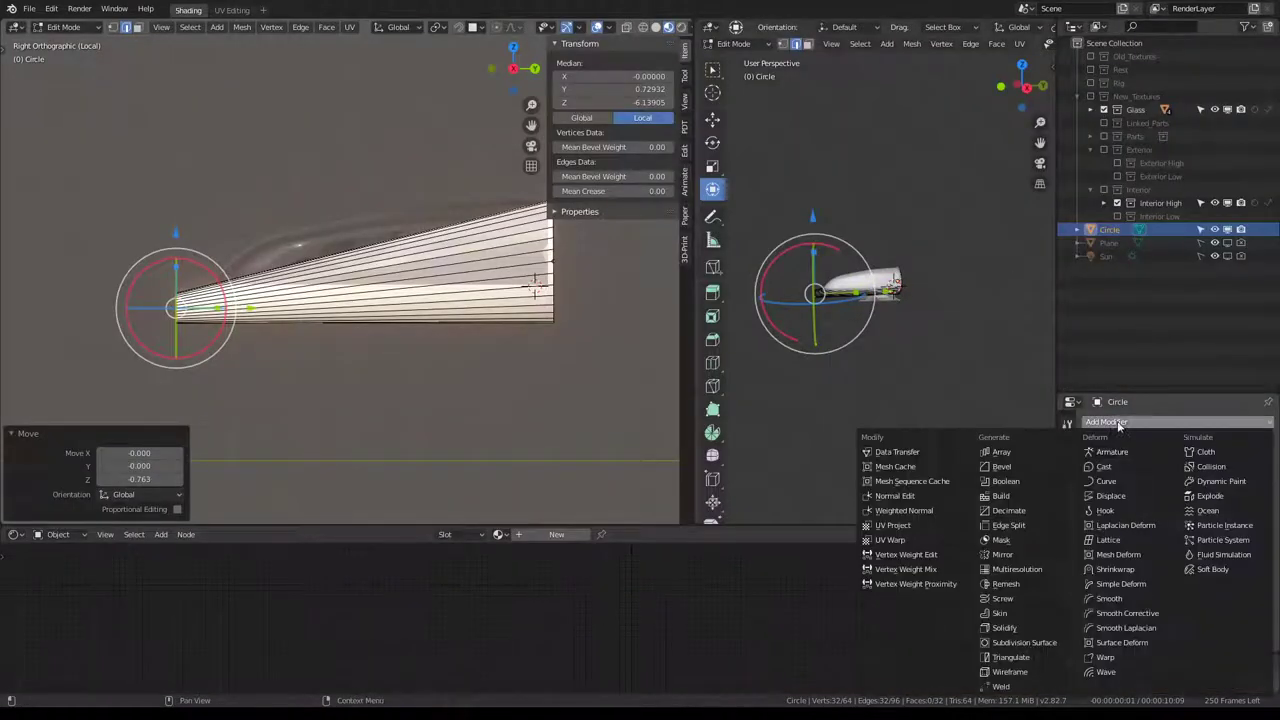
pyautogui.click(1066, 642)
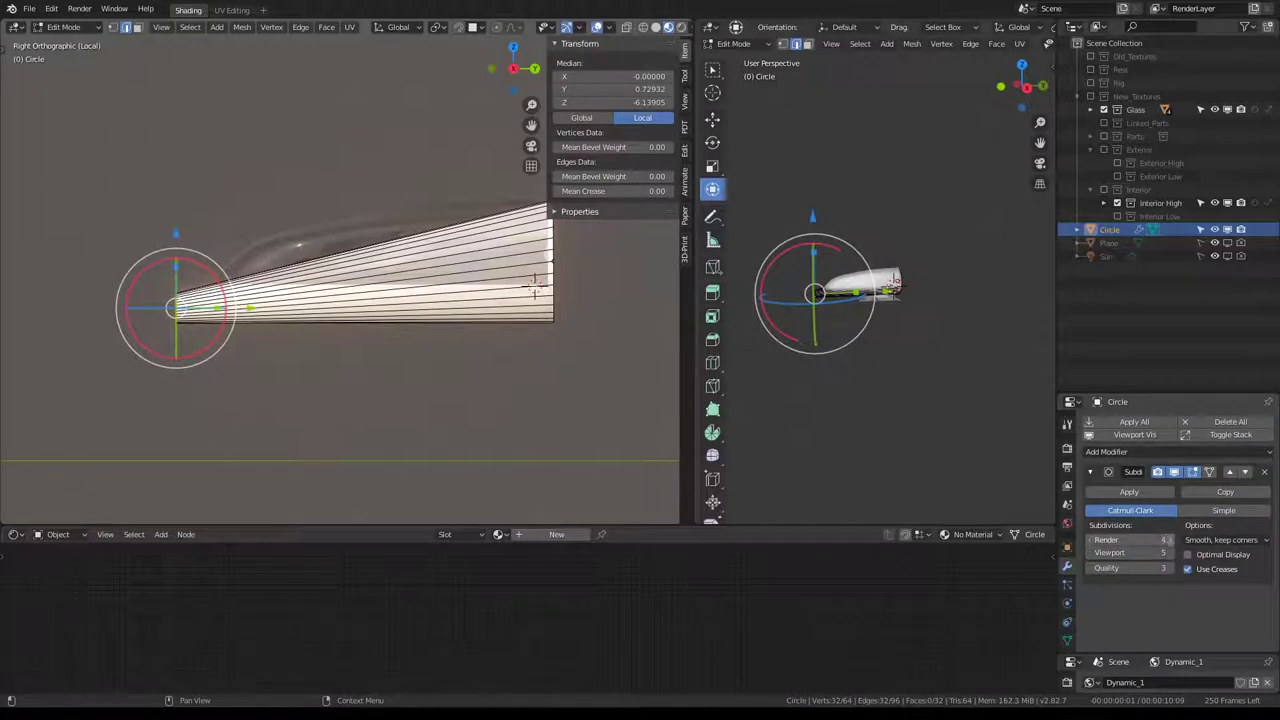
pyautogui.hotkey('ctrl', 'space')
# Rotate and move the narrow end loop to form a pointed tip.
pyautogui.press('a')
pyautogui.press('w')
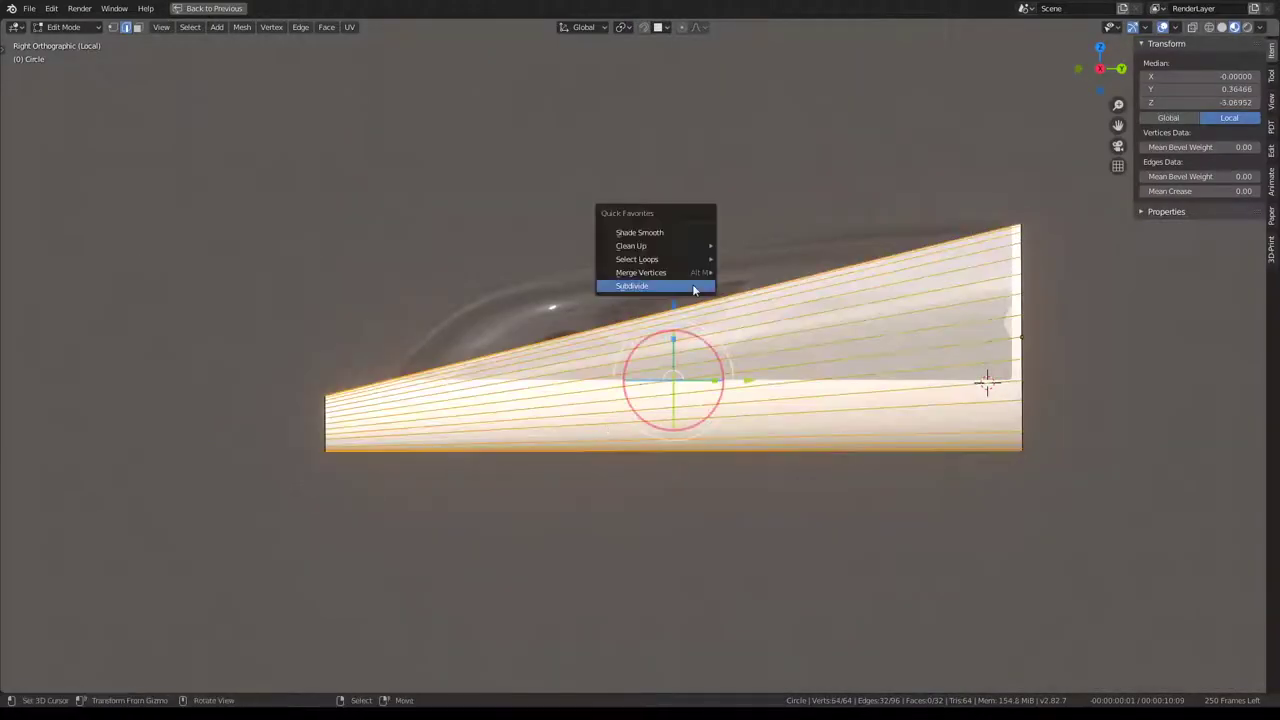
pyautogui.keyDown('alt'); pyautogui.click(318, 396); pyautogui.keyUp('alt')
pyautogui.press('r')
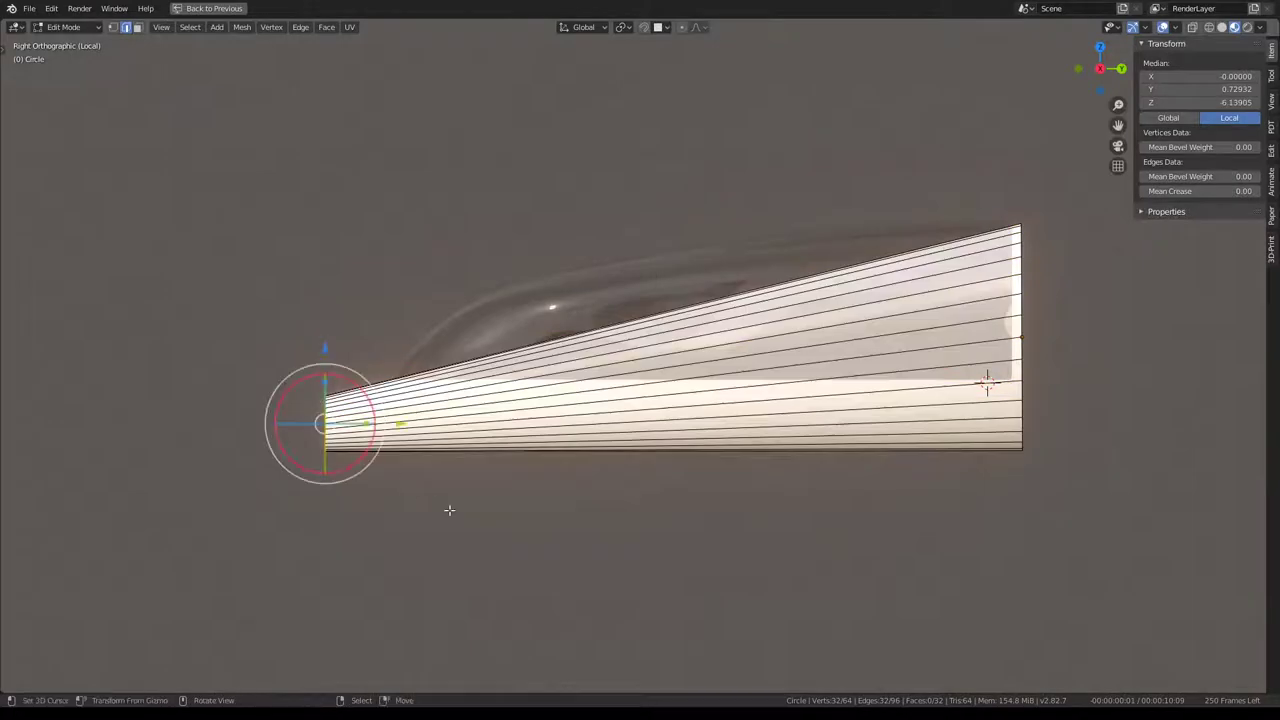
pyautogui.click(500, 283)
pyautogui.press('g')
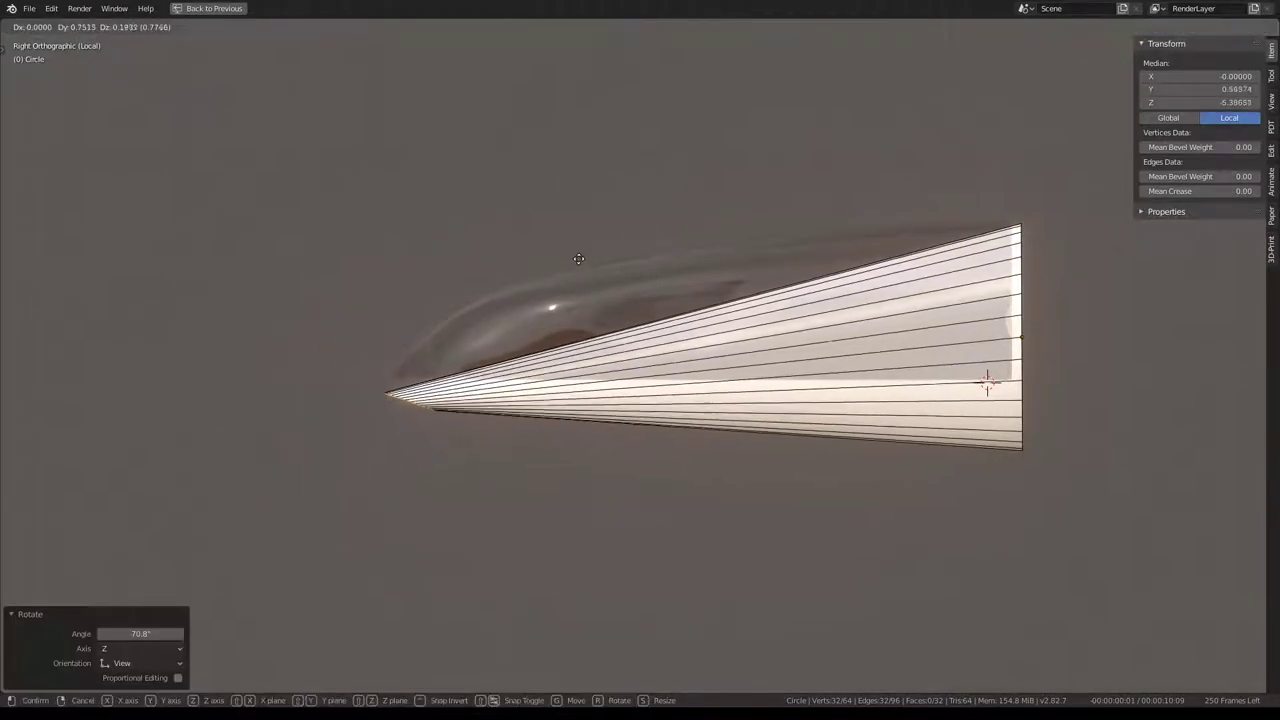
pyautogui.click(580, 255)
# Subdivide the whole mesh.
pyautogui.scroll(2, 634, 378)
pyautogui.scroll(1, 634, 378)
pyautogui.scroll(-3, 634, 378)
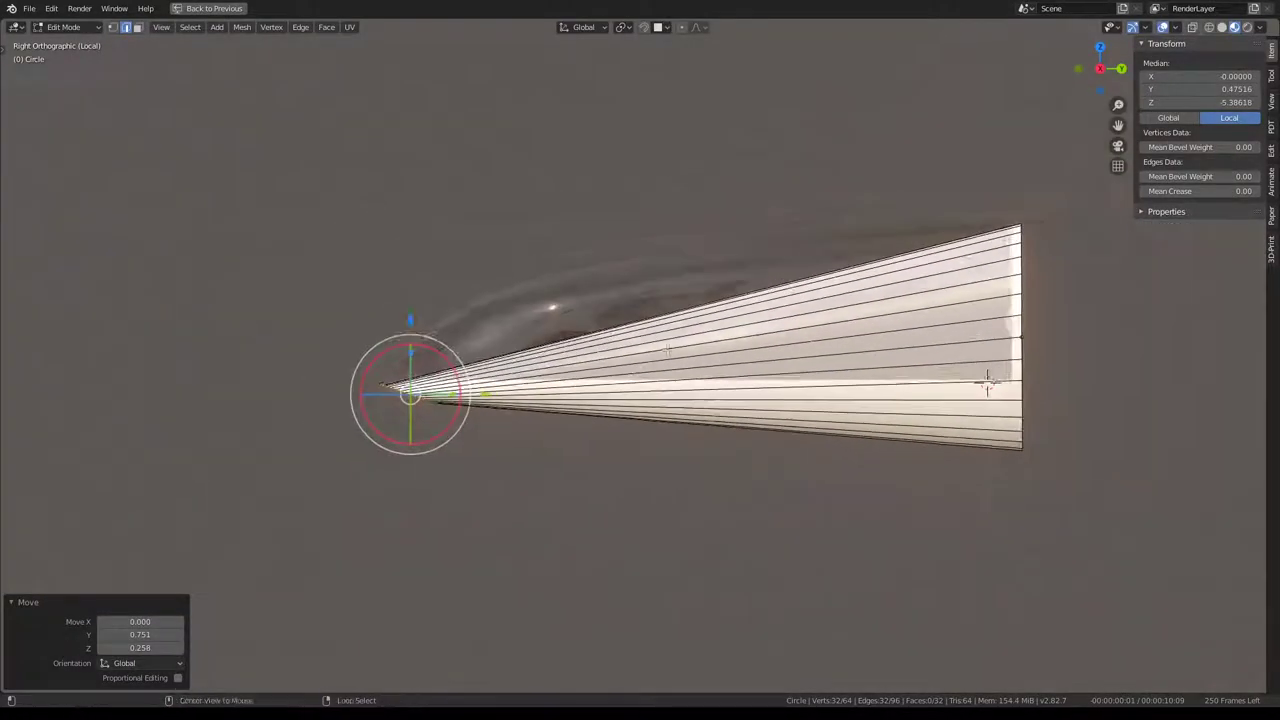
pyautogui.press('a')
pyautogui.press('q')
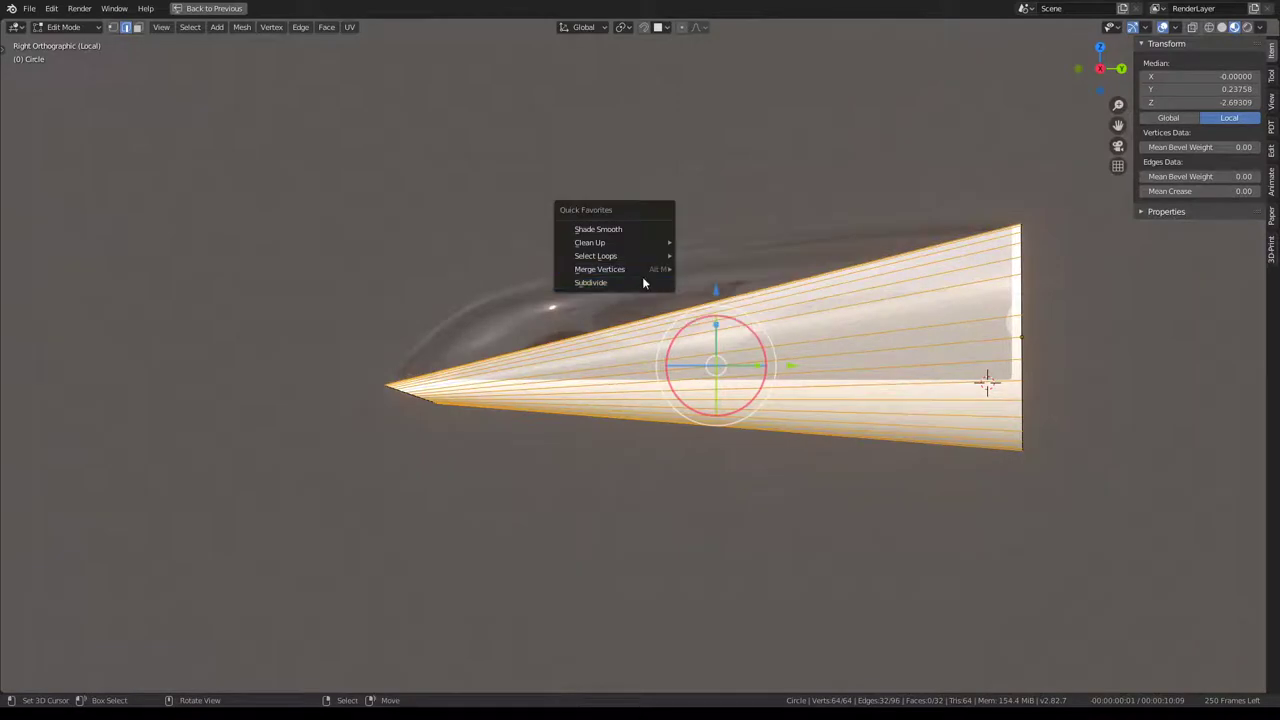
pyautogui.click(643, 283)
# Scale the new middle loop to 1.722, tilt it 8 degrees, move it, then rescale to 1.060.
pyautogui.keyDown('alt'); pyautogui.click(986, 383); pyautogui.keyUp('alt')
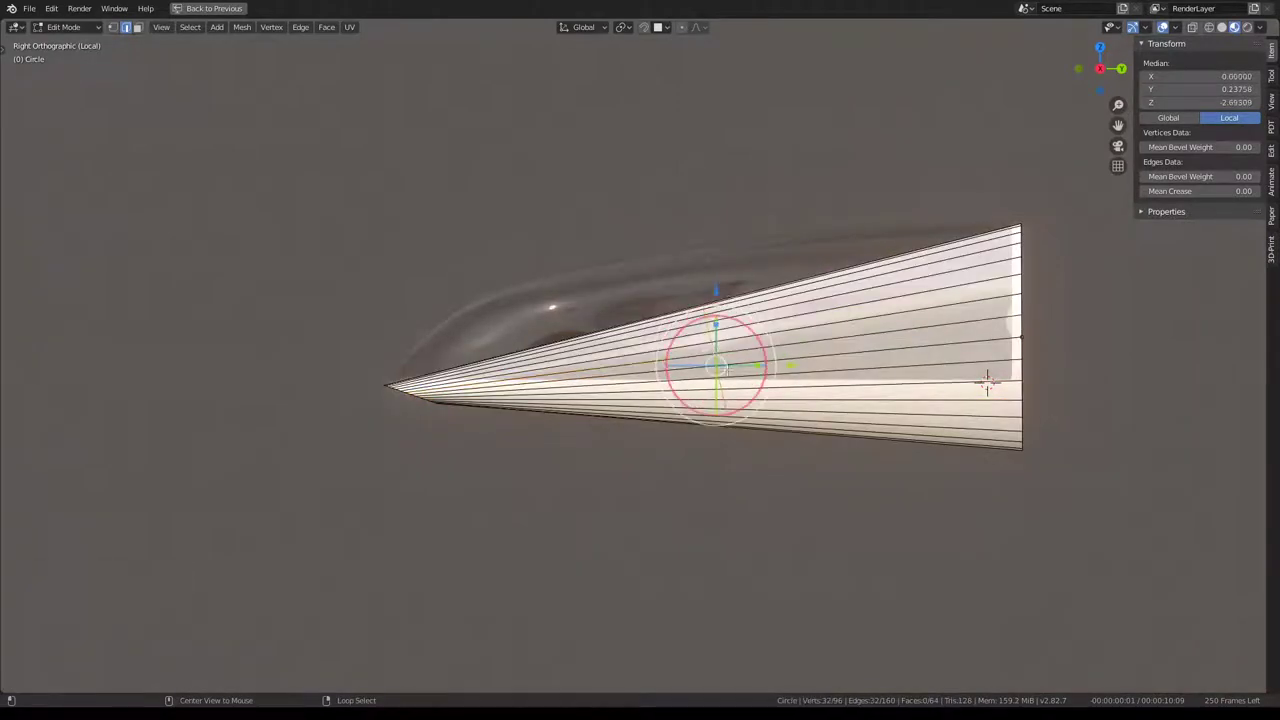
pyautogui.press('s')
pyautogui.click(775, 485)
pyautogui.press('r')
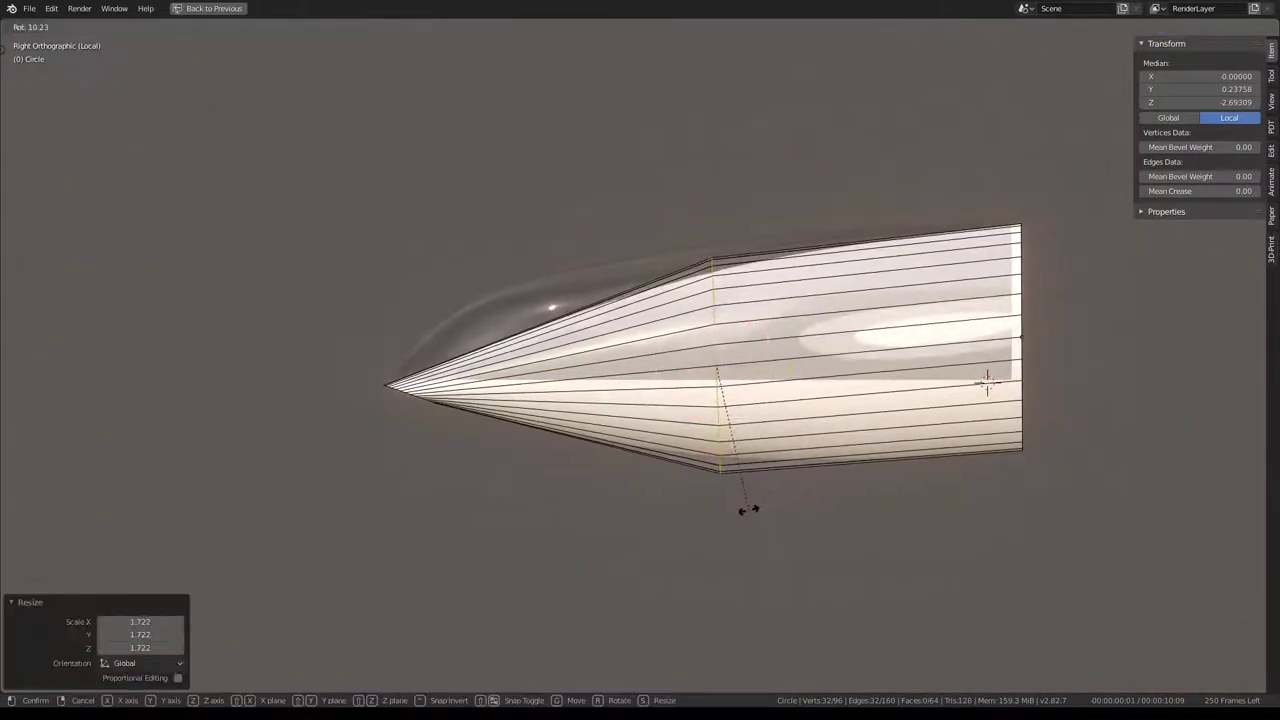
pyautogui.click(750, 506)
pyautogui.press('g')
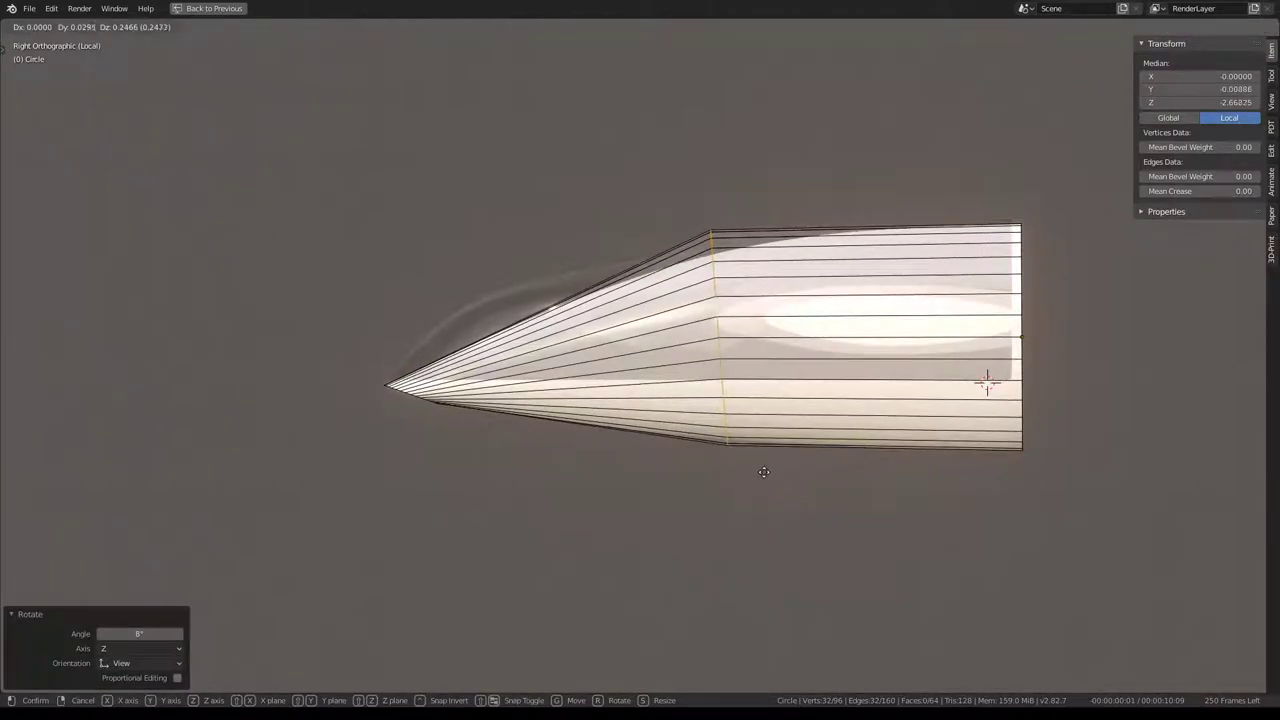
pyautogui.click(764, 472)
pyautogui.press('r')
pyautogui.rightClick(761, 483)
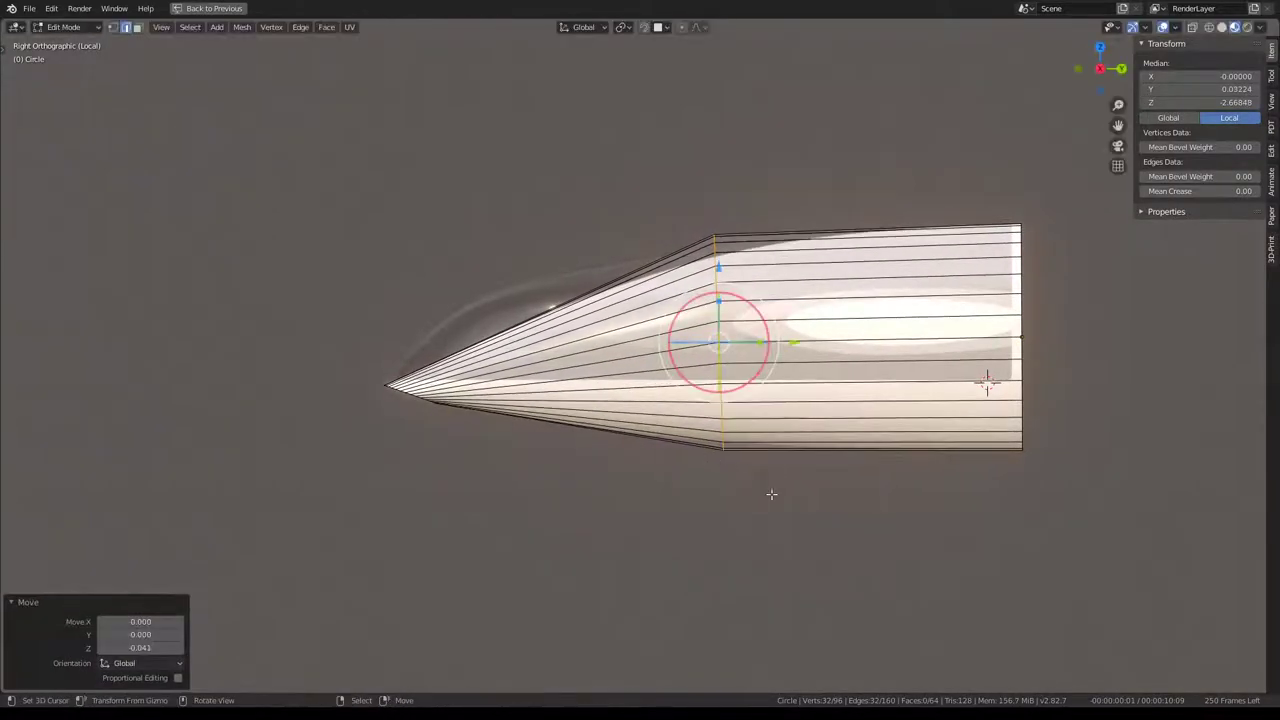
pyautogui.press('s')
pyautogui.click(777, 508)
# Viewing from above, shrink the middle loop to 0.937.
pyautogui.moveTo(777, 508)
pyautogui.mouseDown(button='middle')
pyautogui.moveTo(843, 252)
pyautogui.moveTo(785, 325)
pyautogui.mouseUp(button='middle')
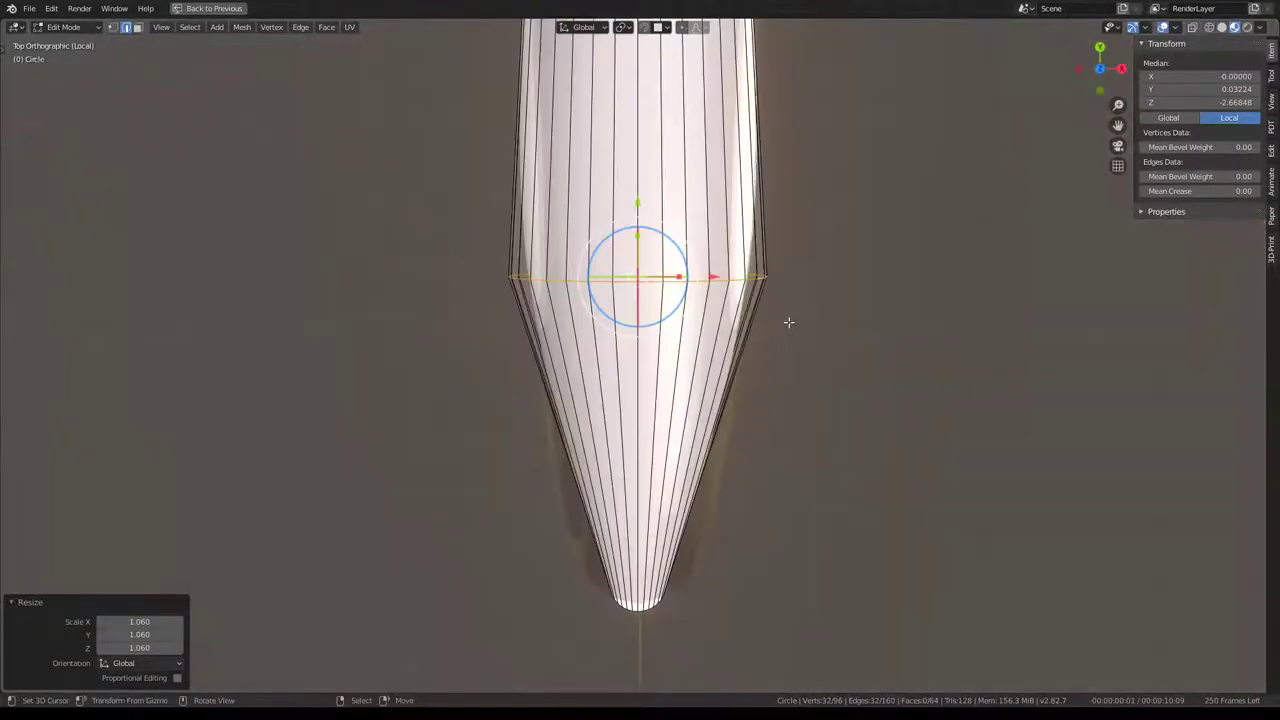
pyautogui.scroll(2, 789, 322)
pyautogui.press('s')
pyautogui.click(953, 375)
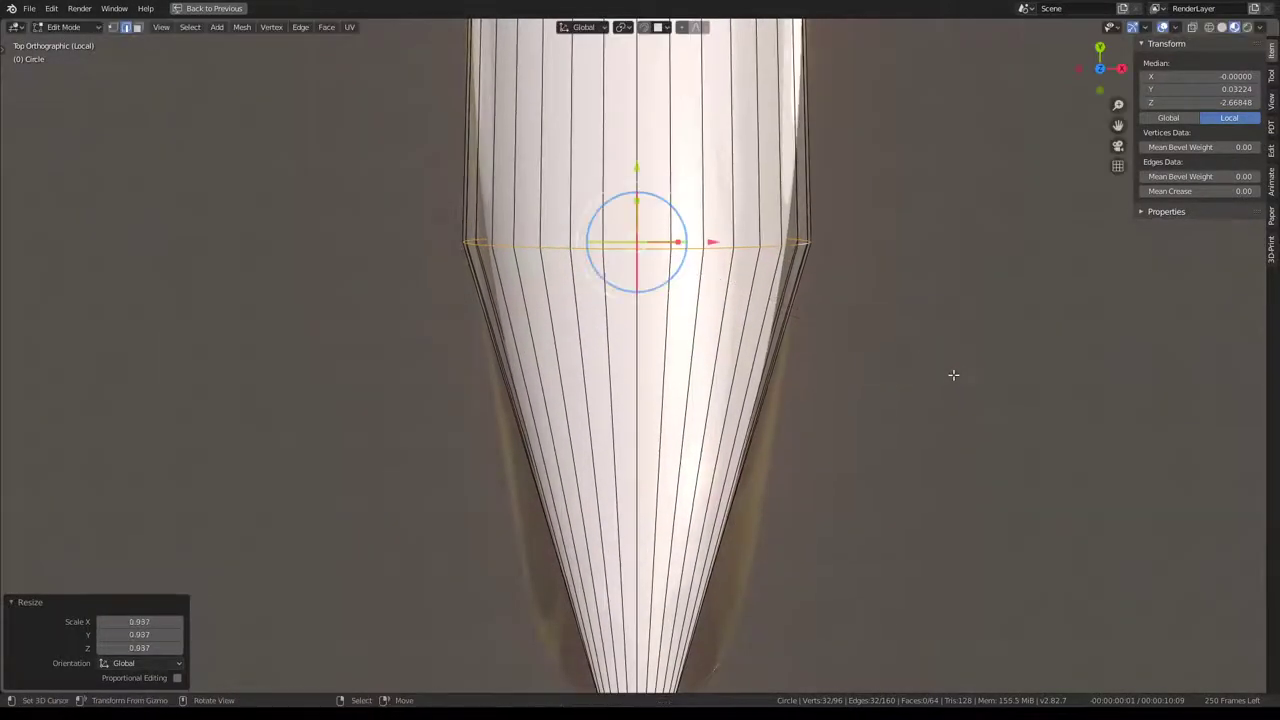
# In the right view, select the cone's edge ring and subdivide the cone section.
pyautogui.press('KP_3')
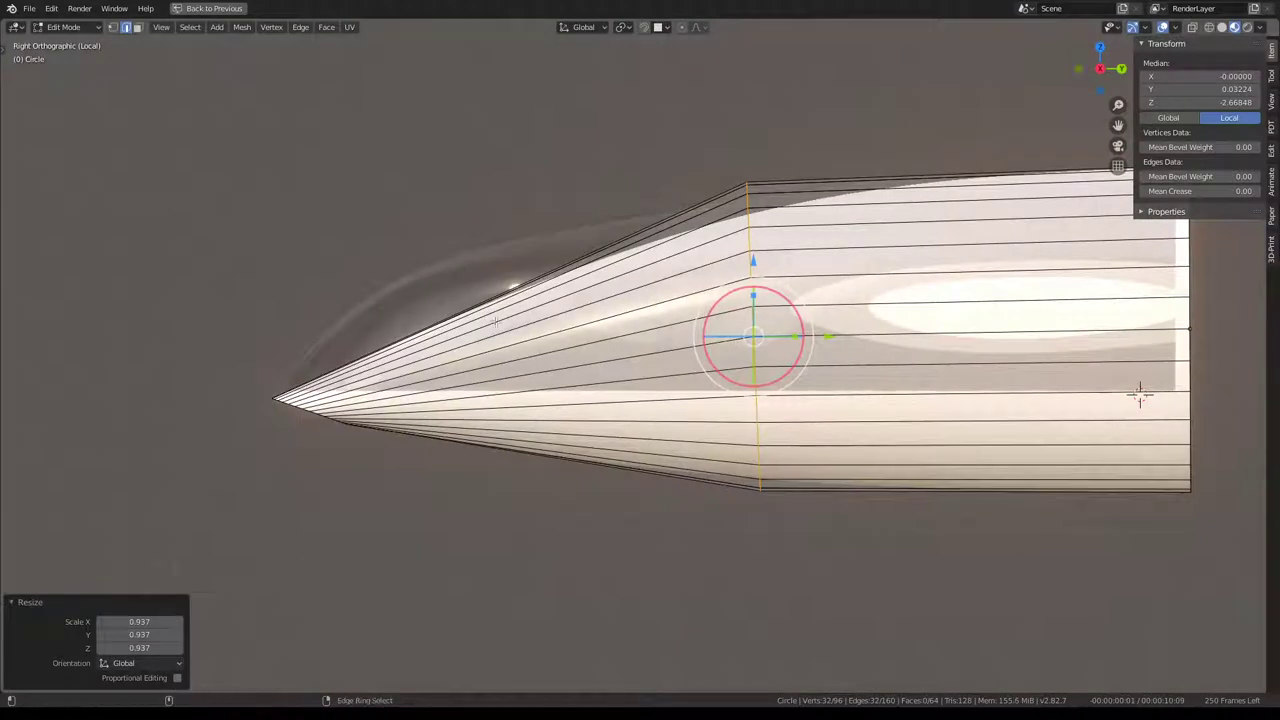
pyautogui.keyDown('ctrl'); pyautogui.keyDown('alt'); pyautogui.click(495, 321); pyautogui.keyUp('alt'); pyautogui.keyUp('ctrl')
pyautogui.press('q')
pyautogui.click(618, 263)
# Enlarge and move the new nose loop, then shrink it to 0.857.
pyautogui.keyDown('alt'); pyautogui.click(520, 355); pyautogui.keyUp('alt')
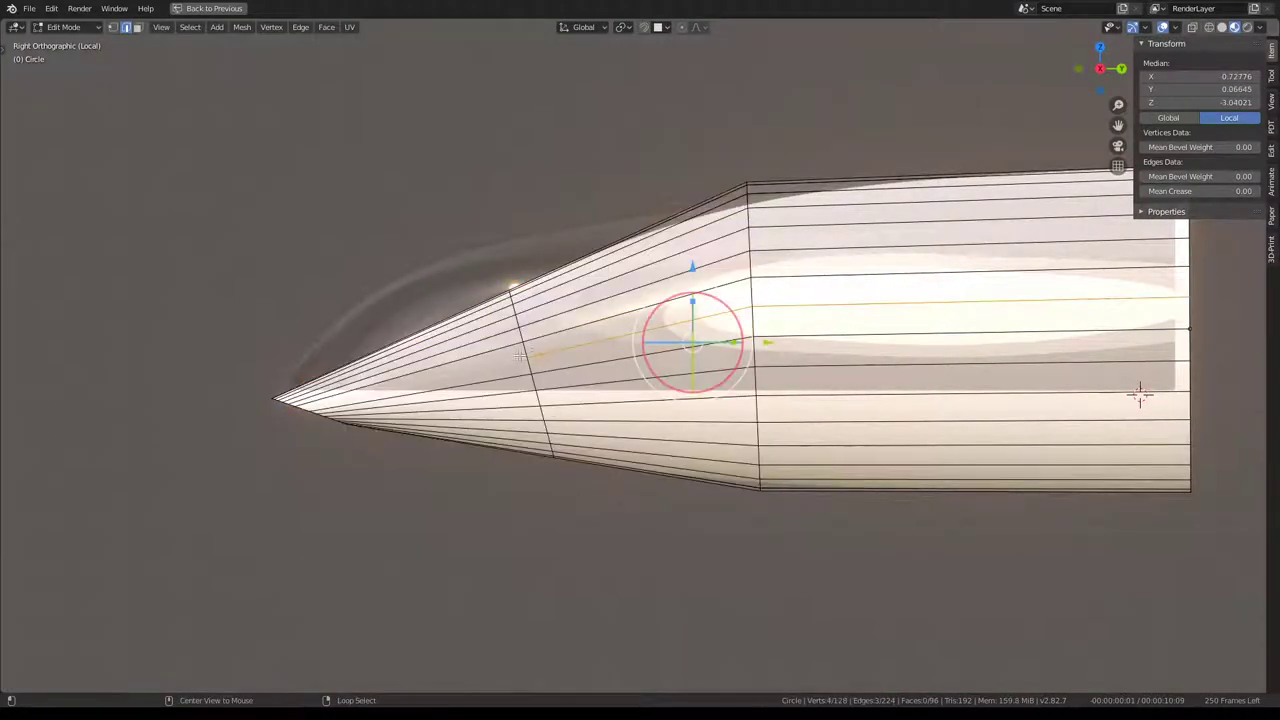
pyautogui.press('s')
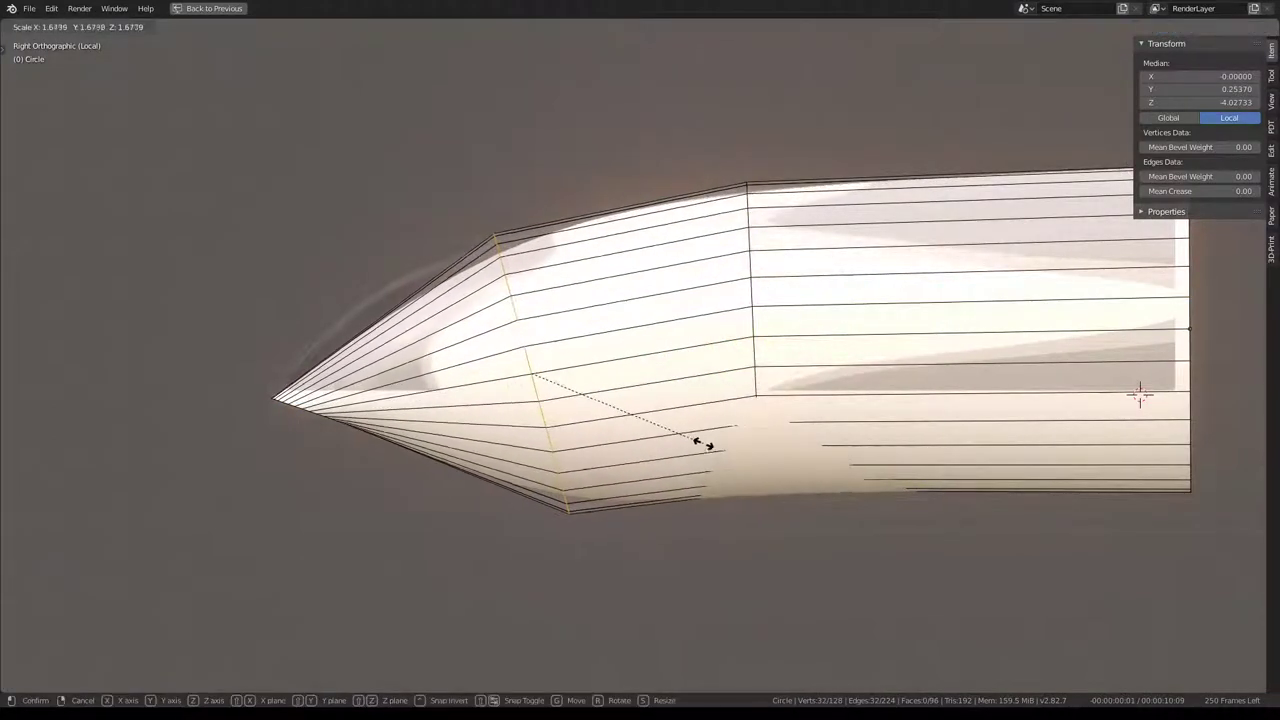
pyautogui.click(712, 447)
pyautogui.press('g')
pyautogui.click(694, 480)
pyautogui.press('s')
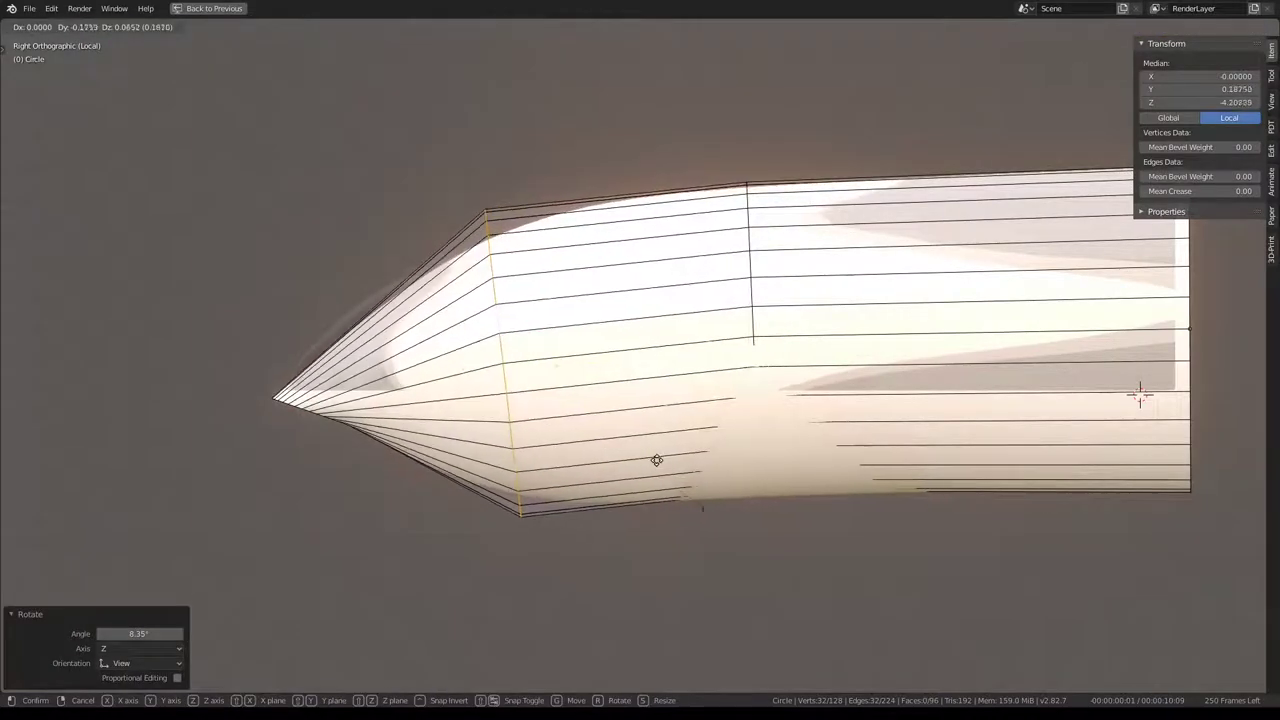
pyautogui.click(686, 472)
# Show the subdivided surface on the editing cage and maximize the 3D viewport.
pyautogui.hotkey('ctrl', 'alt', 'space')
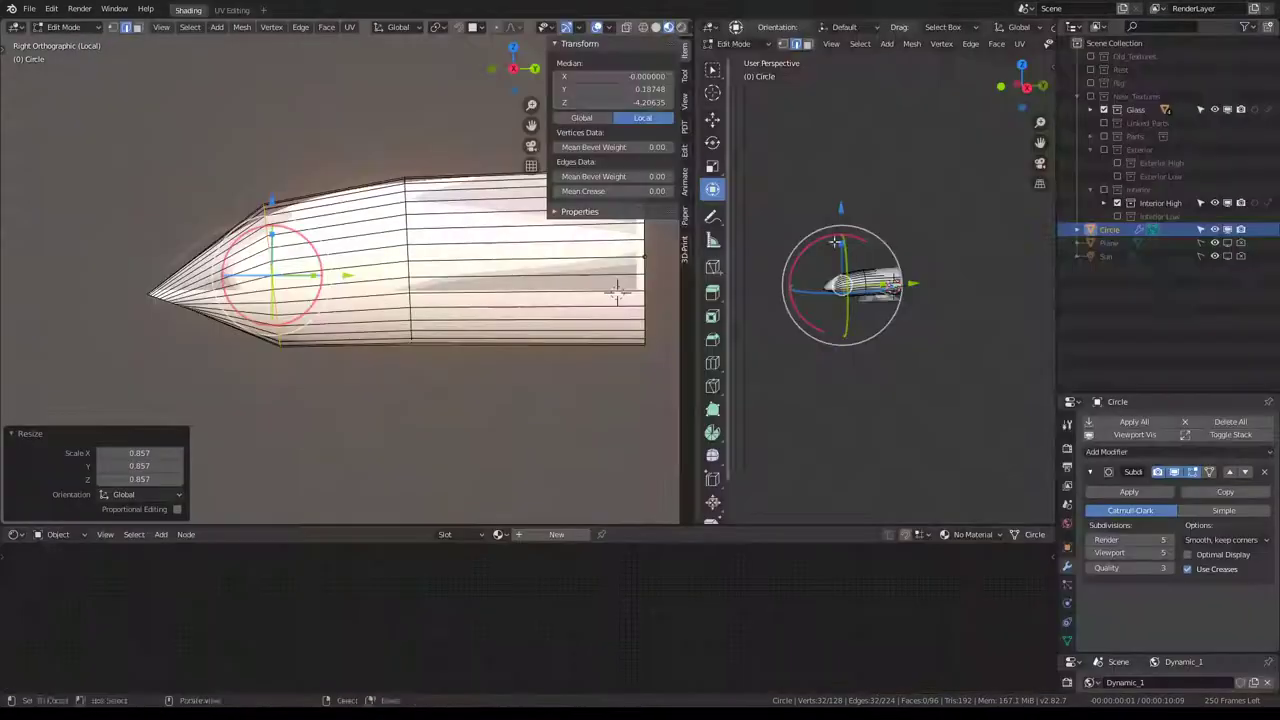
pyautogui.click(1210, 472)
pyautogui.hotkey('ctrl', 'alt', 'space')
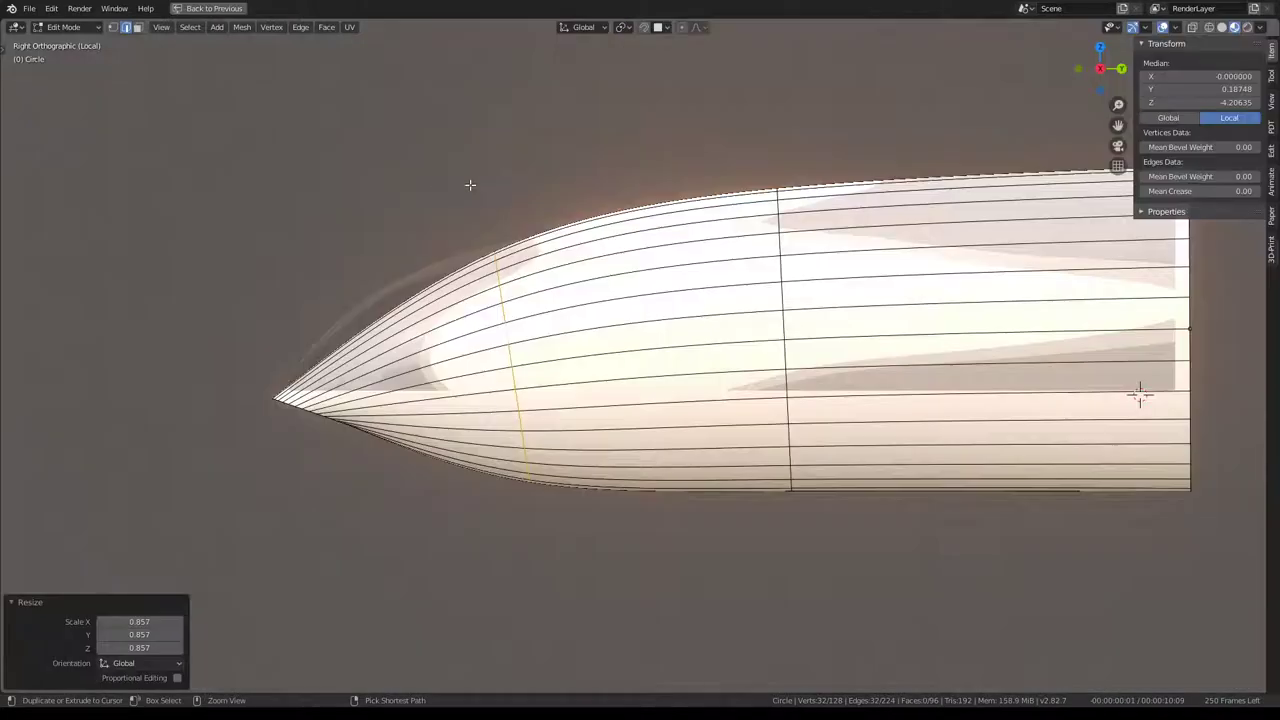
pyautogui.moveTo(1137, 391)
pyautogui.mouseDown(button='middle')
pyautogui.moveTo(929, 363)
pyautogui.moveTo(718, 357)
pyautogui.moveTo(920, 329)
pyautogui.mouseUp(button='middle')
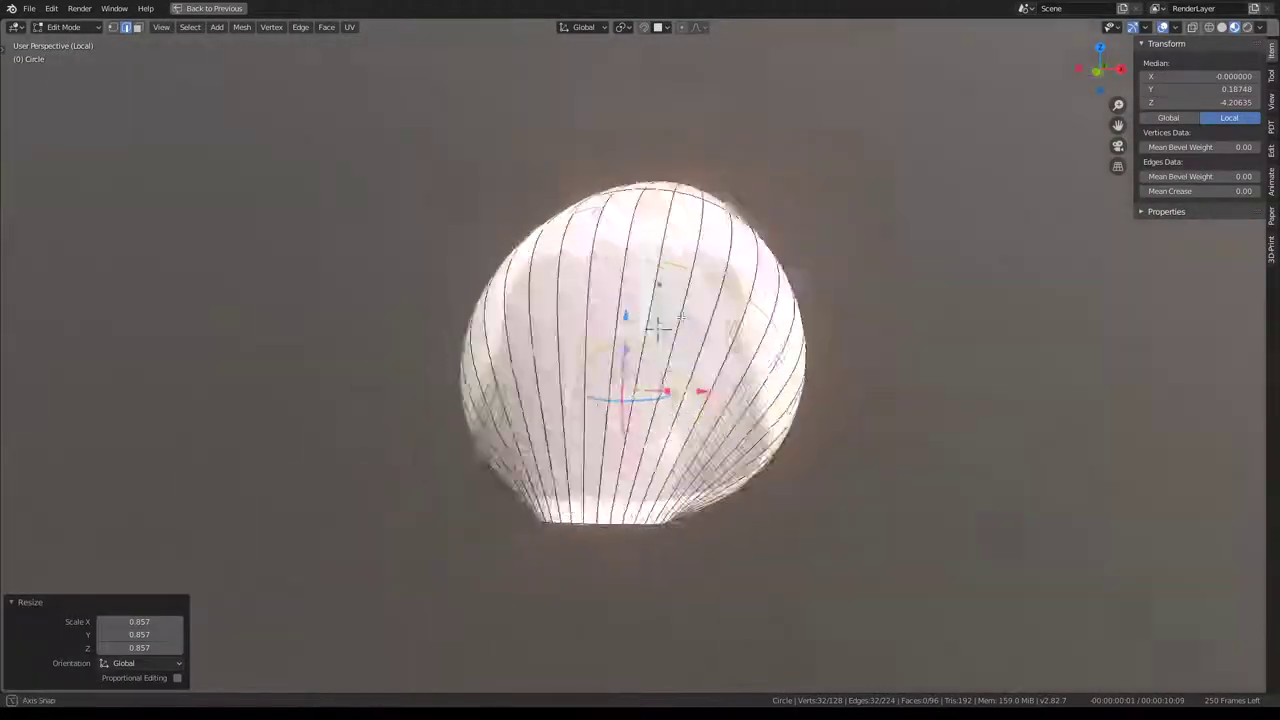
# Rescale the selected loops, the second time to 0.898 from the top view.
pyautogui.press('s')
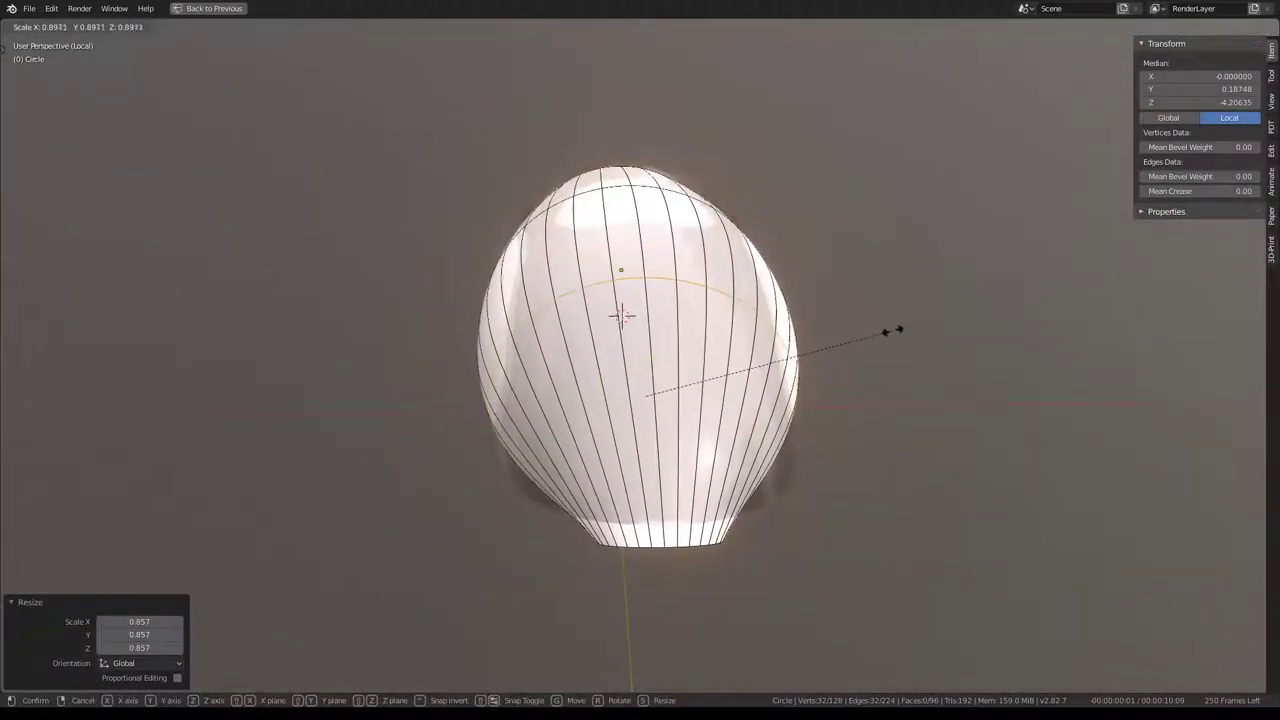
pyautogui.click(893, 331)
pyautogui.moveTo(811, 320)
pyautogui.mouseDown(button='middle')
pyautogui.moveTo(771, 229)
pyautogui.moveTo(788, 205)
pyautogui.mouseUp(button='middle')
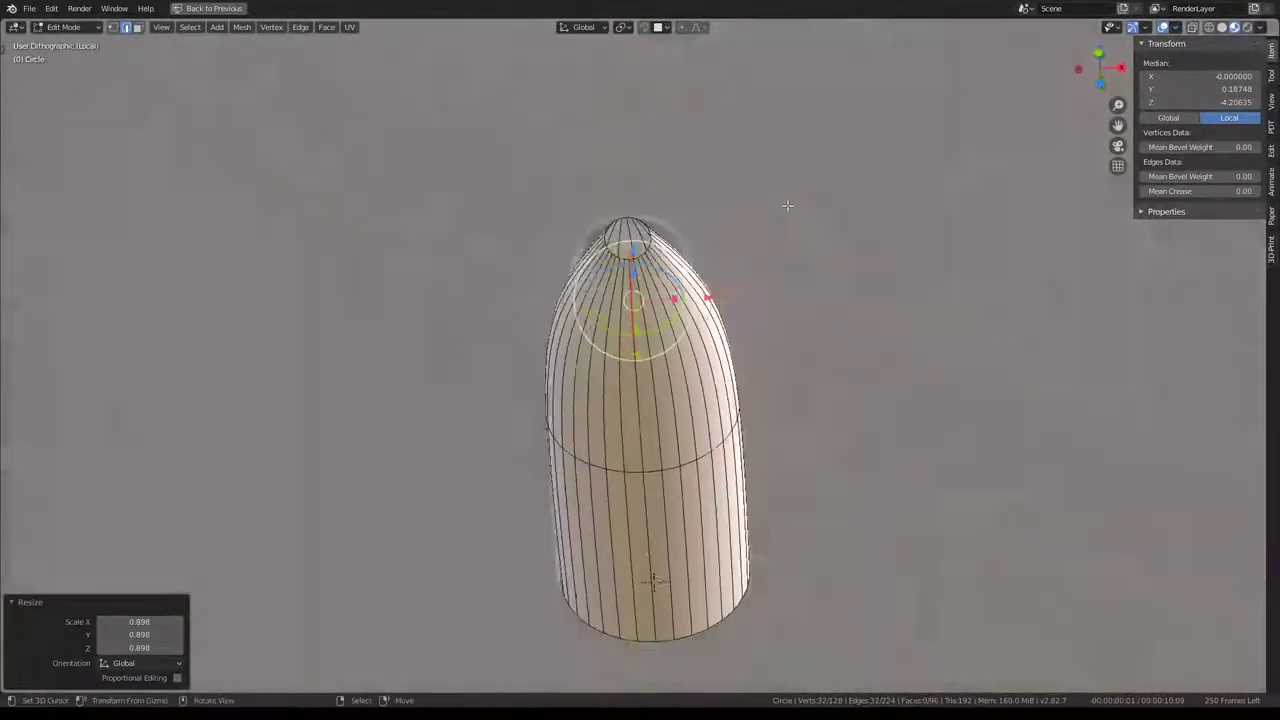
pyautogui.press('KP_7')
pyautogui.scroll(4, 900, 240)
pyautogui.press('s')
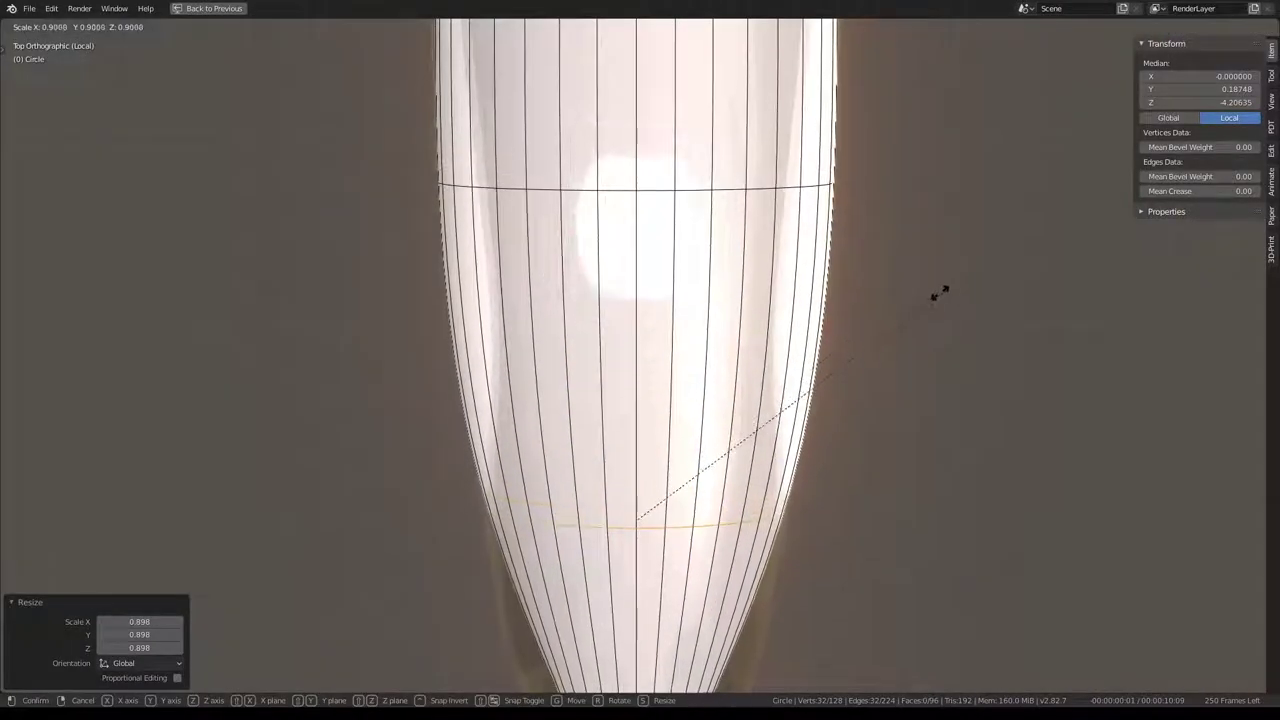
pyautogui.click(948, 296)
pyautogui.keyDown('shift'); pyautogui.scroll(-5, 810, 365); pyautogui.keyUp('shift')
# Subdivide the edges near the tip and enlarge the new loop to 1.249.
pyautogui.press('q')
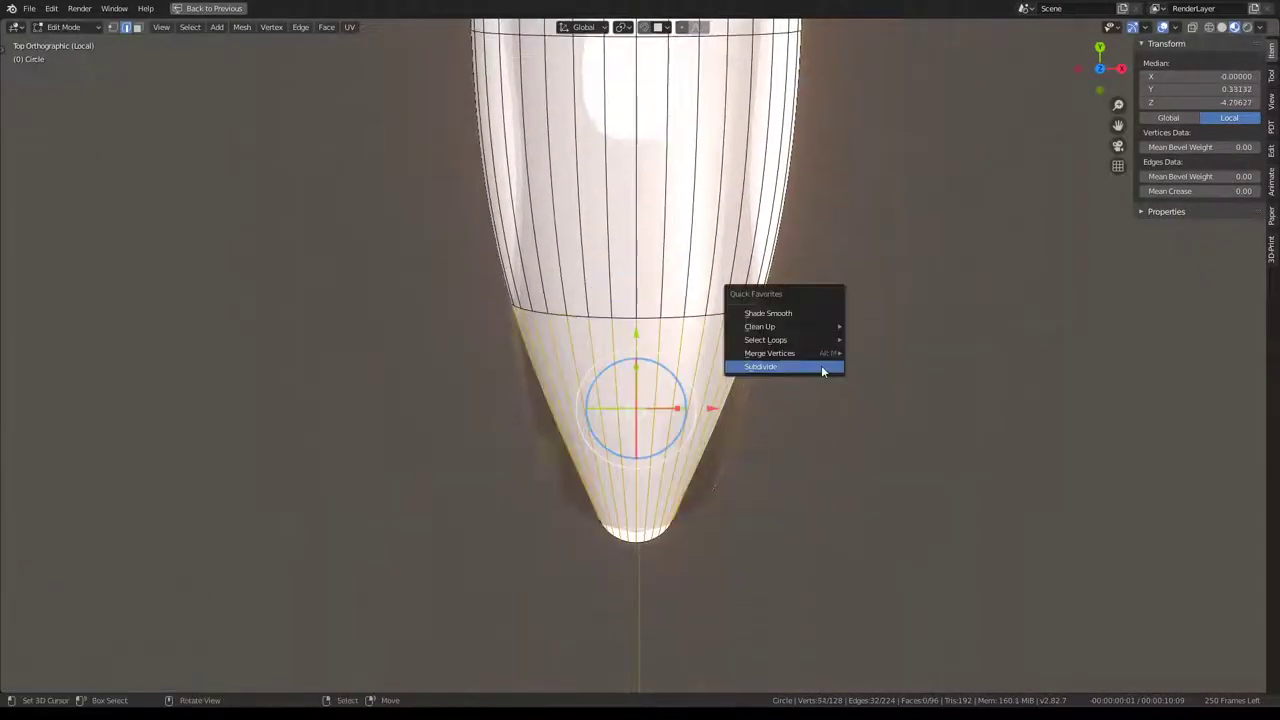
pyautogui.click(794, 367)
pyautogui.press('s')
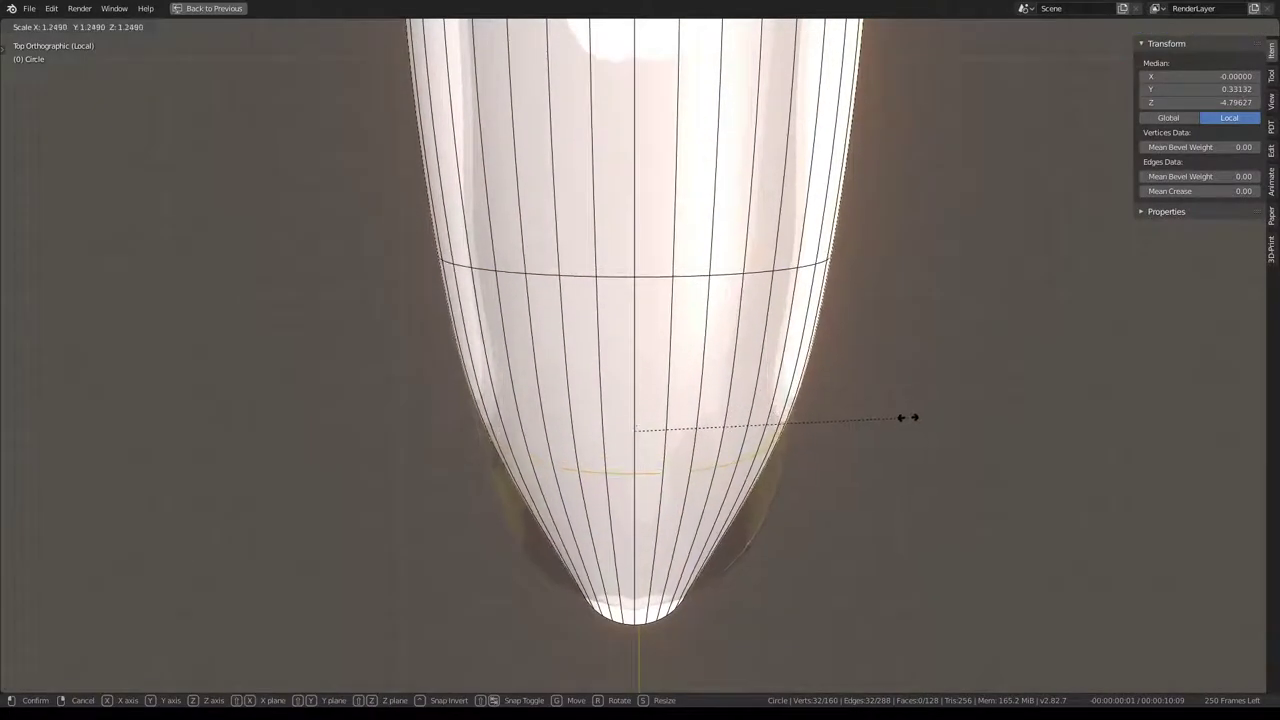
pyautogui.click(902, 417)
# Move the nose loop and the loop behind it to round the nose.
pyautogui.moveTo(902, 417)
pyautogui.mouseDown(button='middle')
pyautogui.moveTo(595, 299)
pyautogui.moveTo(640, 265)
pyautogui.mouseUp(button='middle')
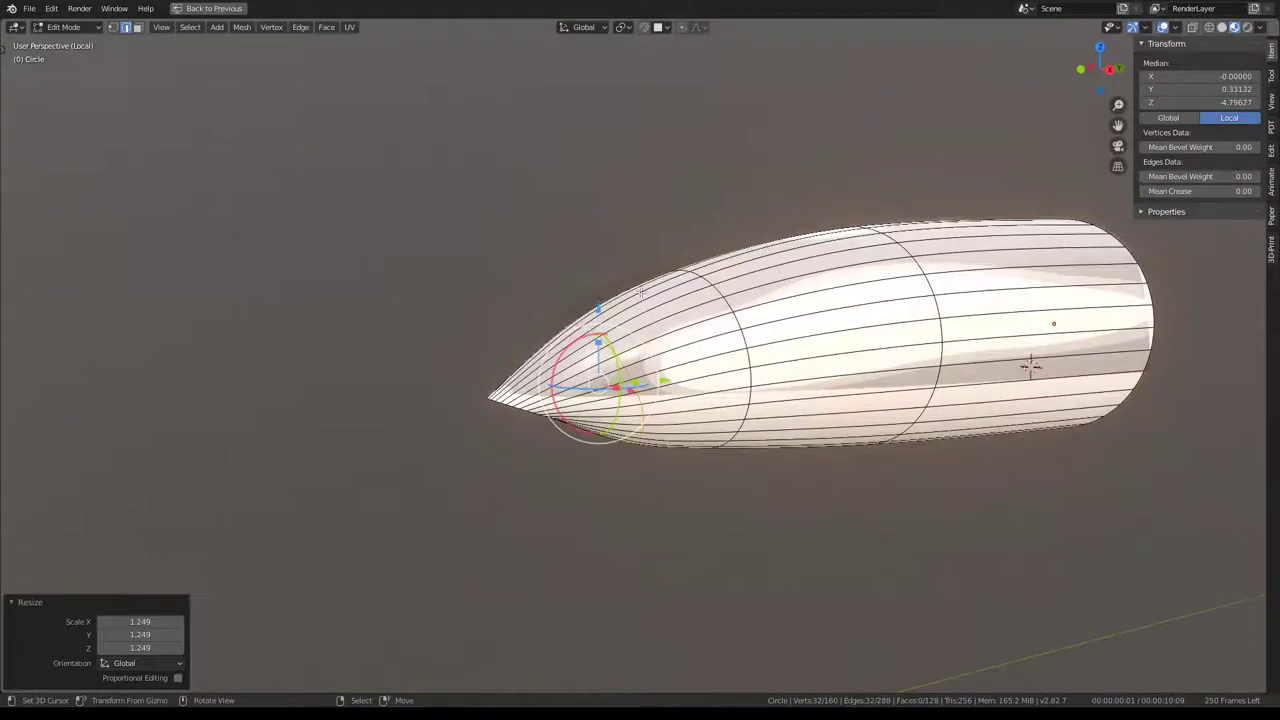
pyautogui.scroll(2, 645, 258)
pyautogui.scroll(2, 648, 255)
pyautogui.scroll(1, 651, 252)
pyautogui.press('g')
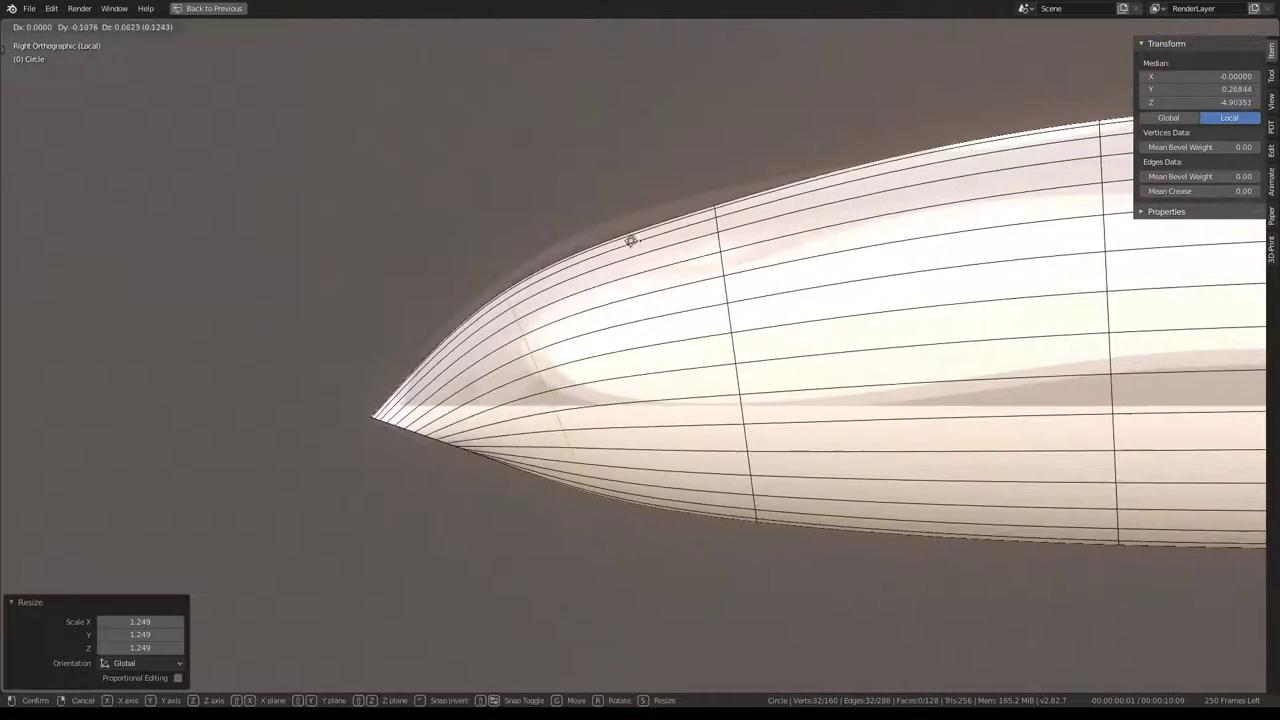
pyautogui.click(614, 237)
pyautogui.keyDown('alt'); pyautogui.click(717, 305); pyautogui.keyUp('alt')
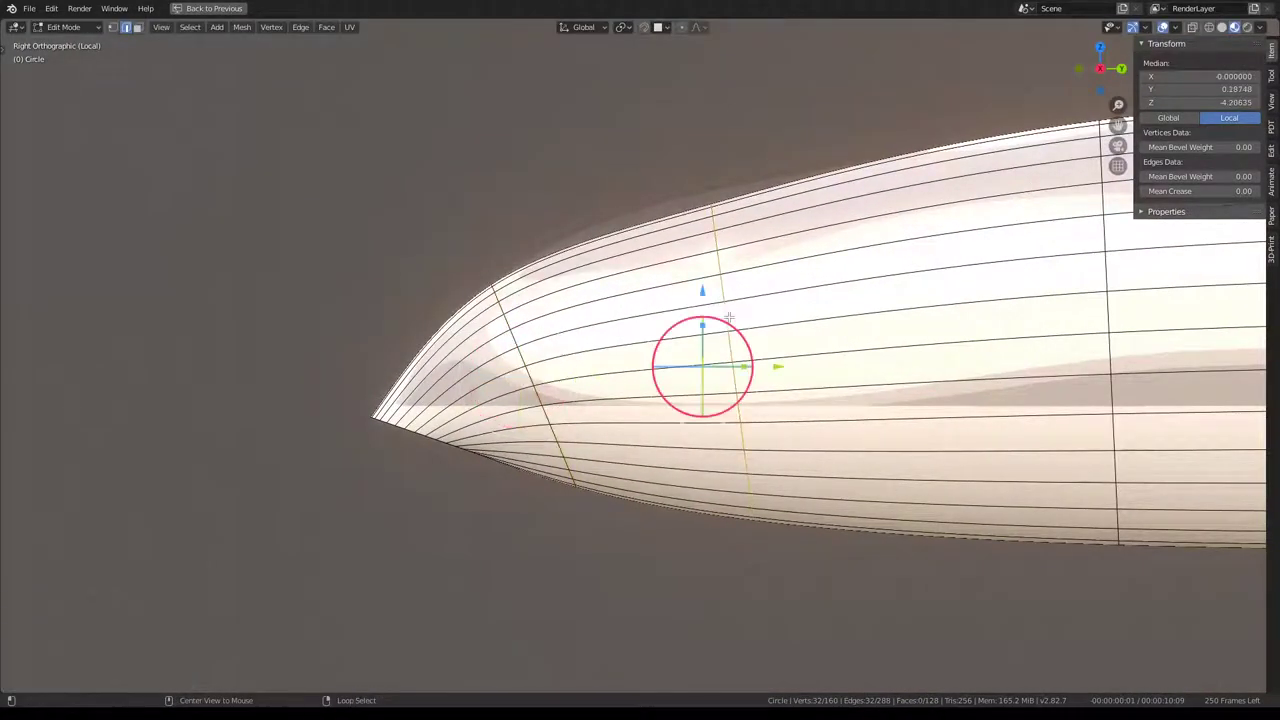
pyautogui.press('g')
pyautogui.click(742, 268)
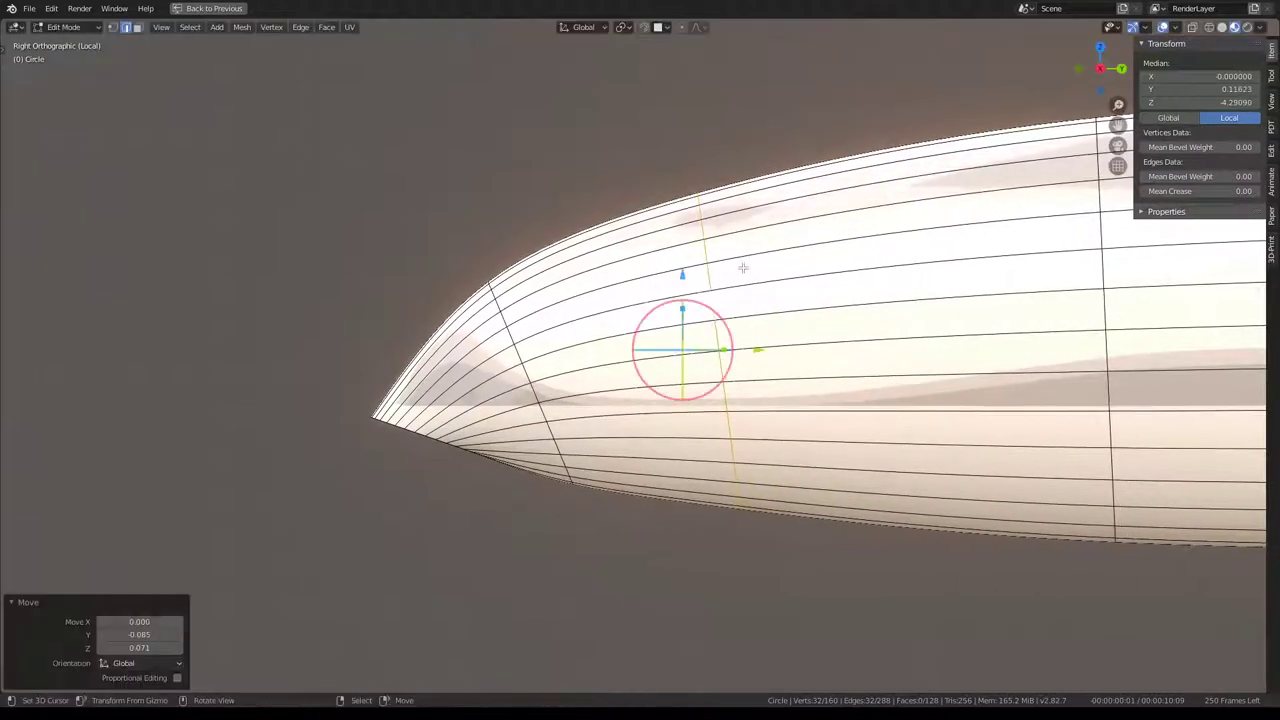
# Shift the open-end loop slightly along the body.
pyautogui.scroll(-3, 925, 403)
pyautogui.keyDown('alt'); pyautogui.click(966, 317); pyautogui.keyUp('alt')
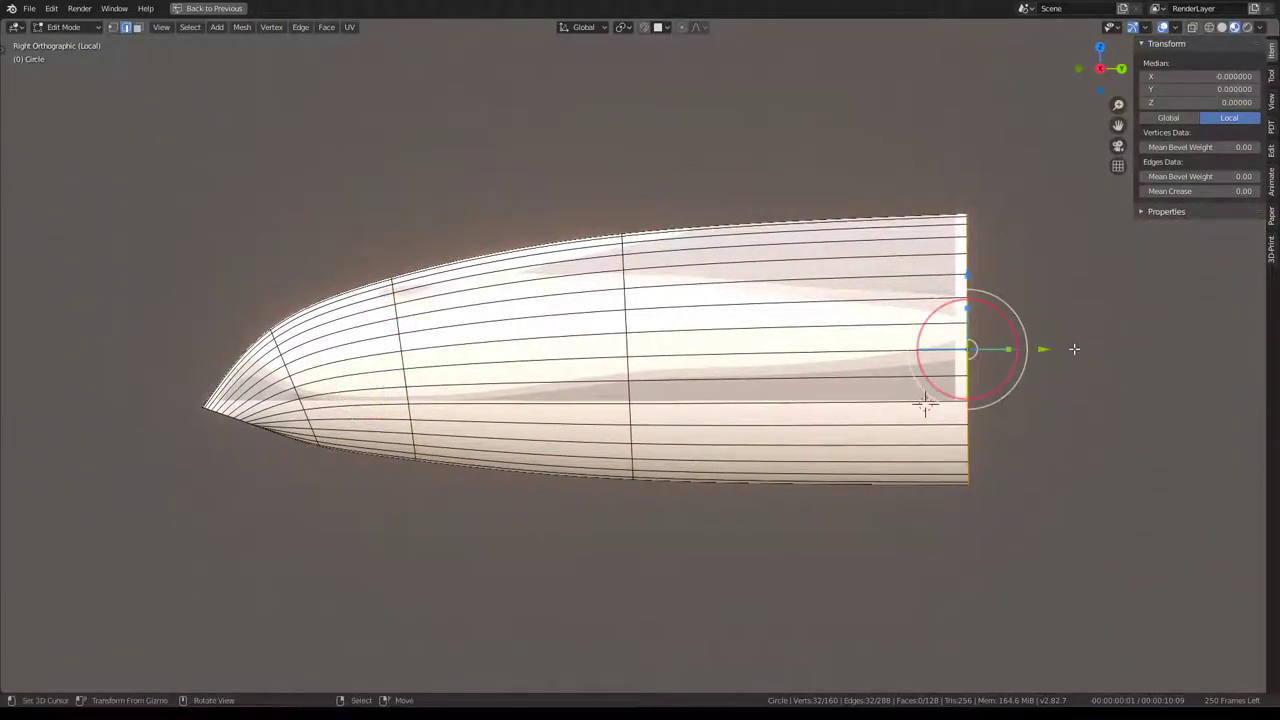
pyautogui.moveTo(1045, 349); pyautogui.dragTo(1013, 350)
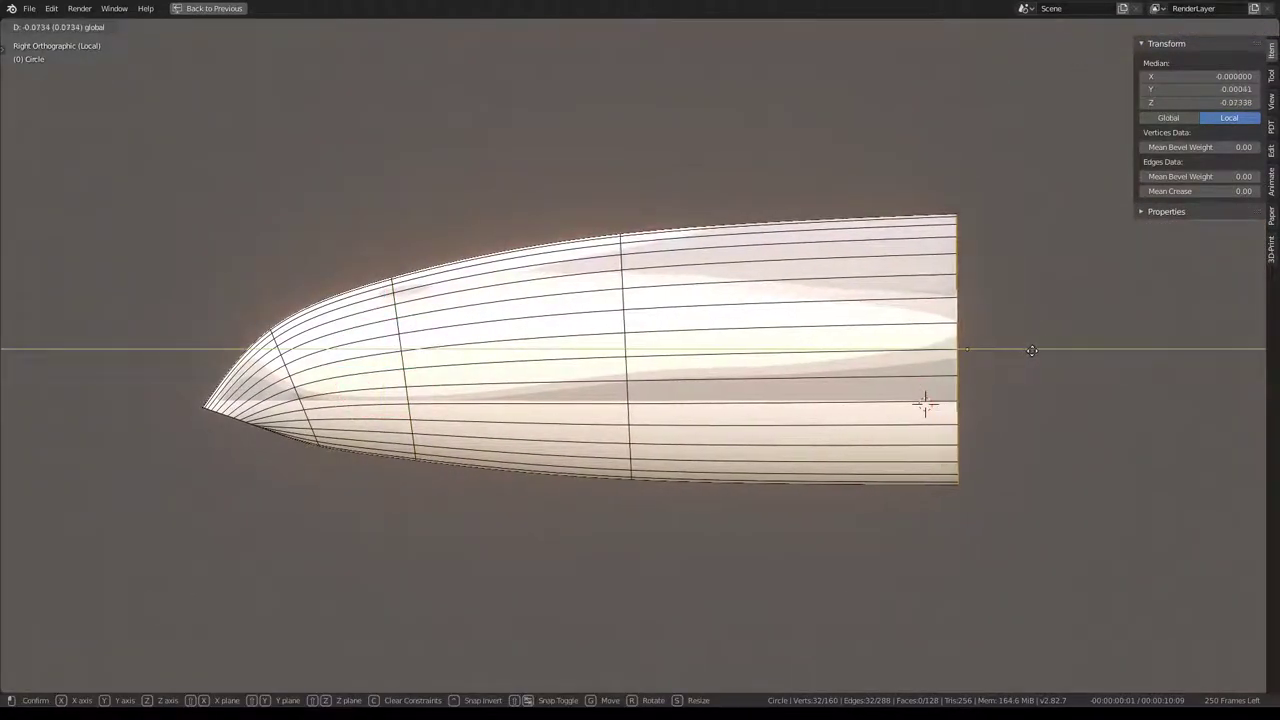
pyautogui.click(1032, 350)
# Adjust the loop selection and rotate the loop in the right orthographic view.
pyautogui.keyDown('alt'); pyautogui.keyDown('shift'); pyautogui.click(466, 283); pyautogui.keyUp('shift'); pyautogui.keyUp('alt')
pyautogui.moveTo(537, 286)
pyautogui.mouseDown(button='middle')
pyautogui.moveTo(700, 280)
pyautogui.moveTo(683, 284)
pyautogui.mouseUp(button='middle')
pyautogui.press('KP_0')
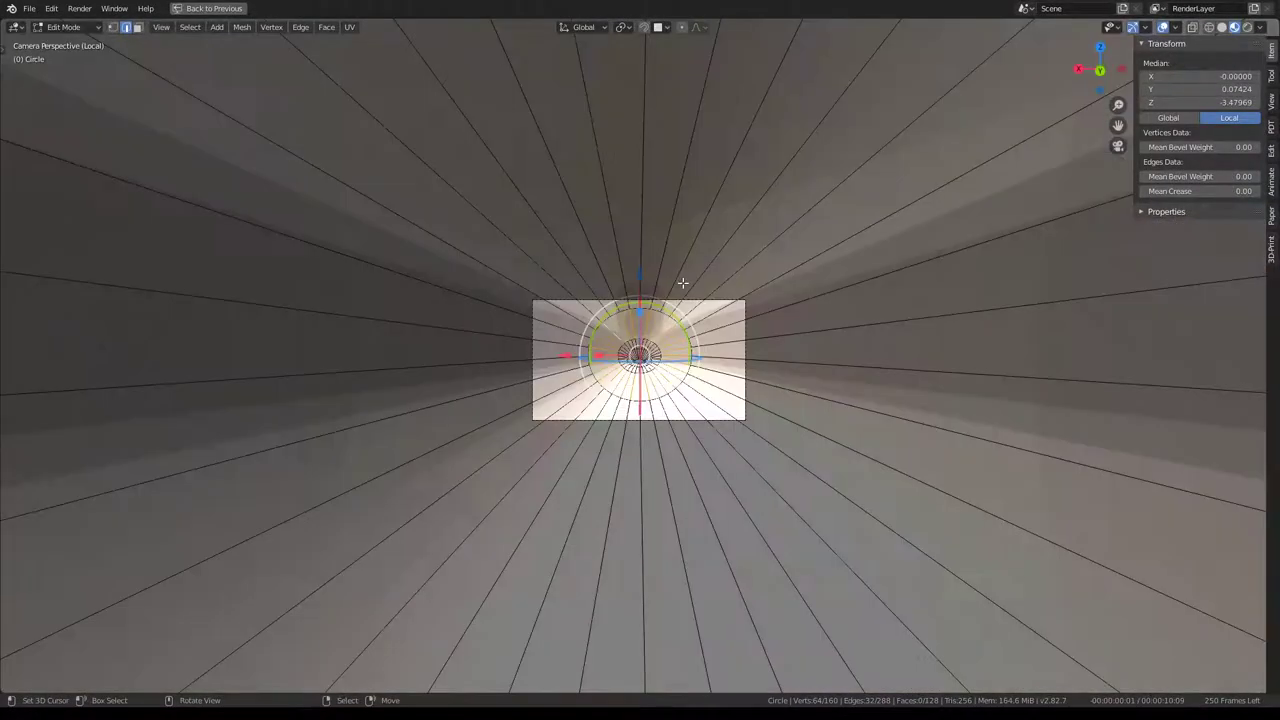
pyautogui.scroll(1, 682, 283)
pyautogui.scroll(4, 738, 267)
pyautogui.scroll(2, 790, 286)
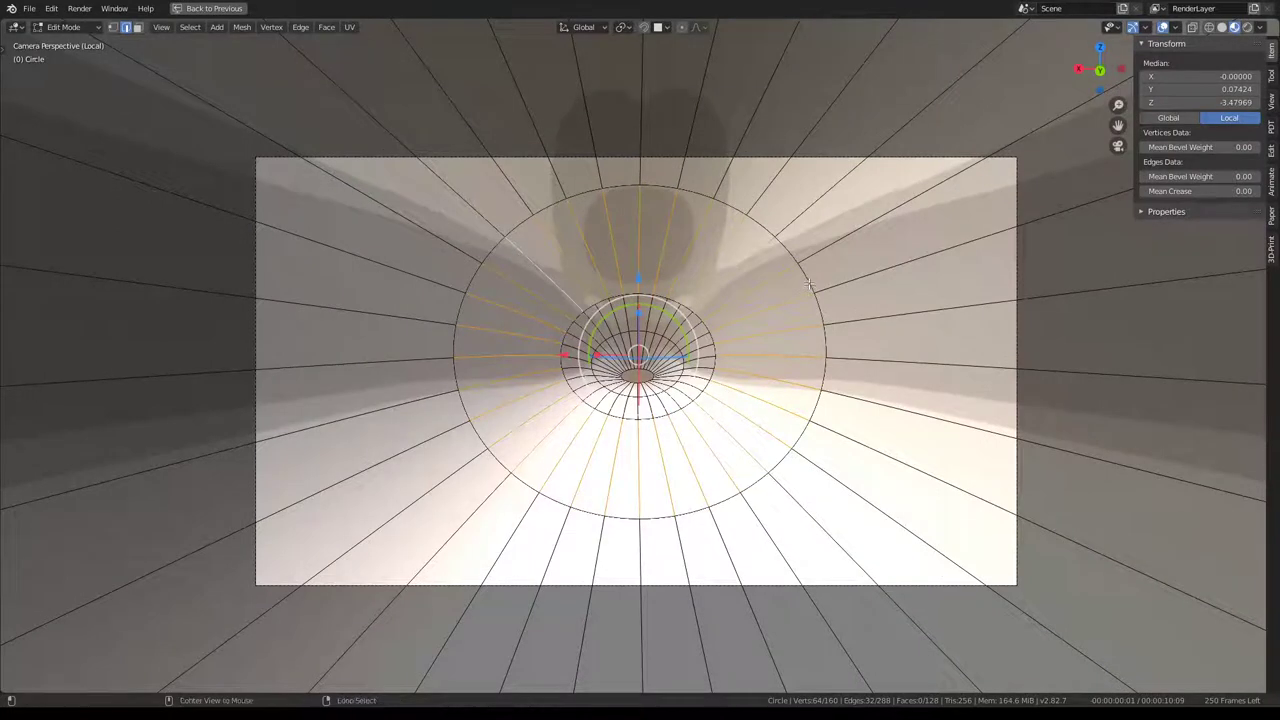
pyautogui.keyDown('alt'); pyautogui.keyDown('shift'); pyautogui.click(808, 285); pyautogui.keyUp('shift'); pyautogui.keyUp('alt')
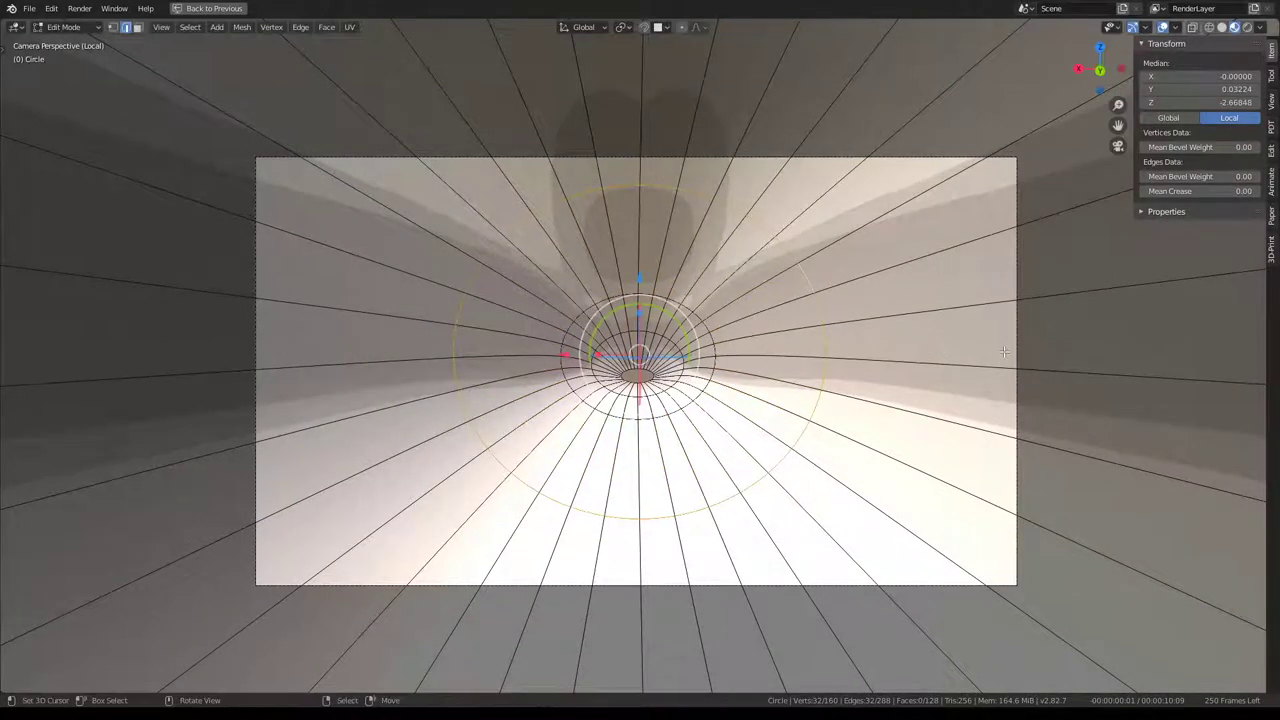
pyautogui.press('KP_1')
pyautogui.press('KP_3')
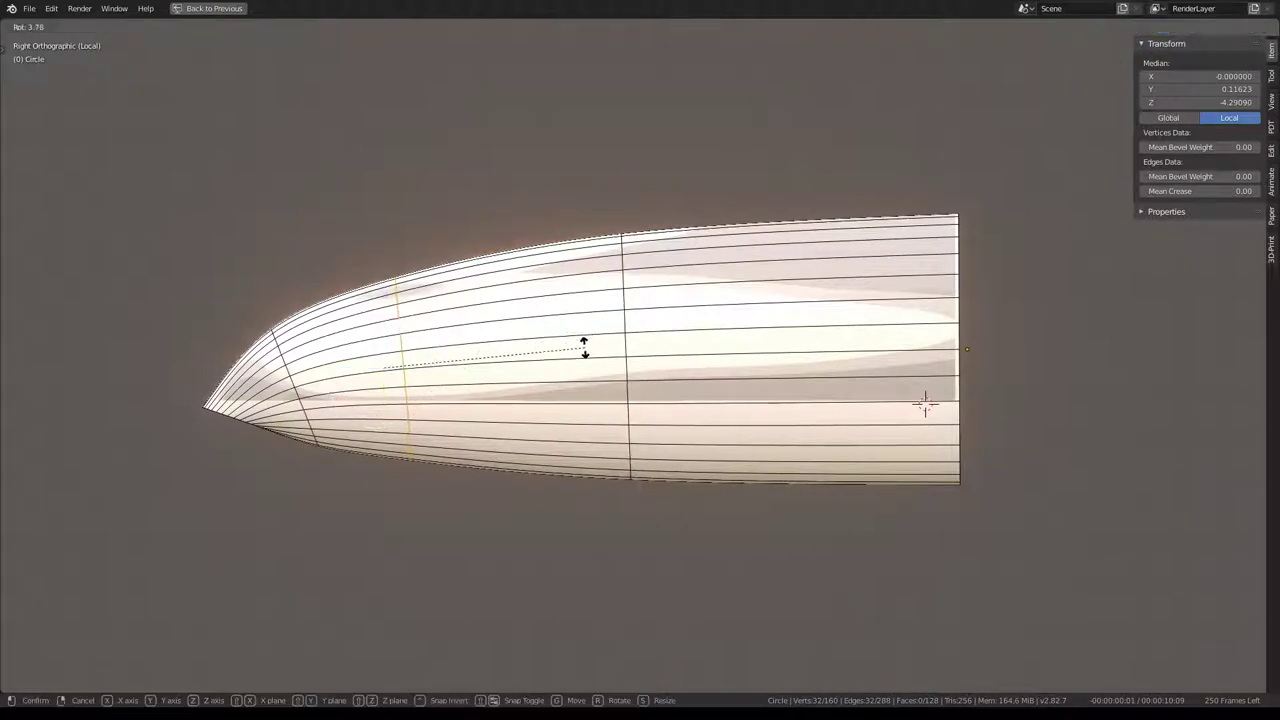
pyautogui.click(584, 346)
# Edge-slide the loop toward the nose and scale it slightly to 1.046.
pyautogui.press('g')
pyautogui.press('g')
pyautogui.press('Escape')
pyautogui.press('g')
pyautogui.press('g')
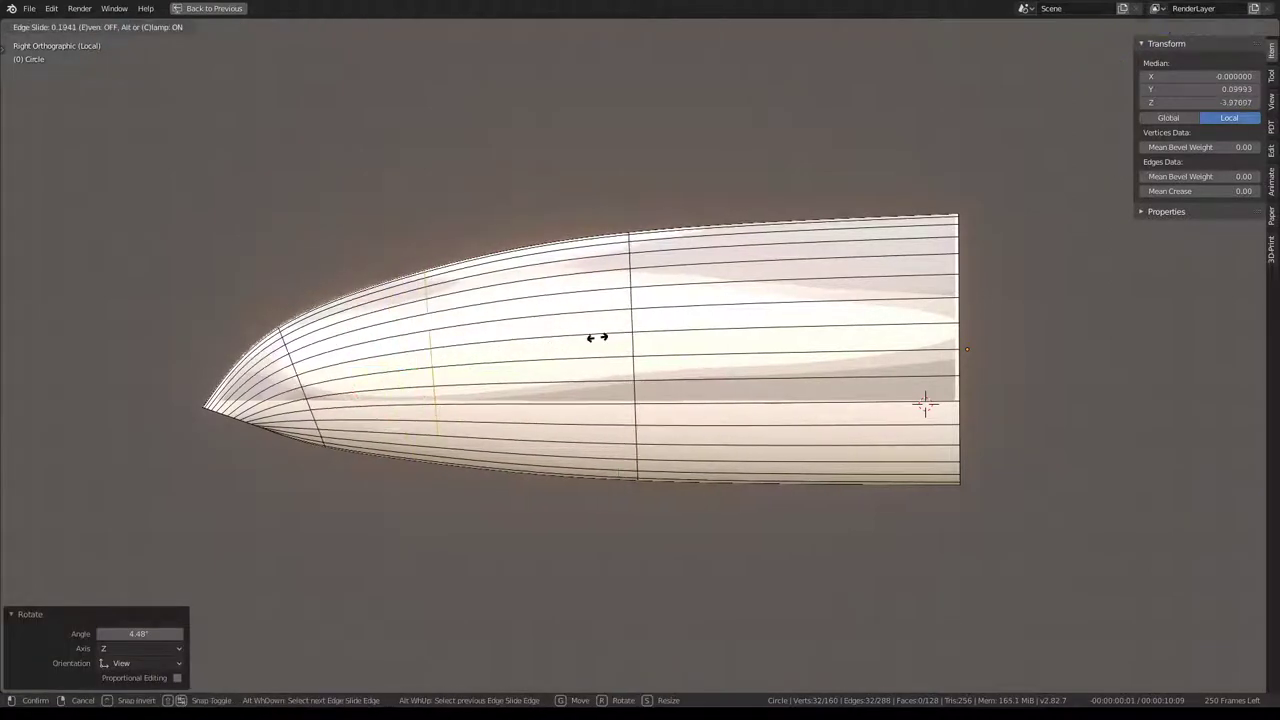
pyautogui.click(609, 337)
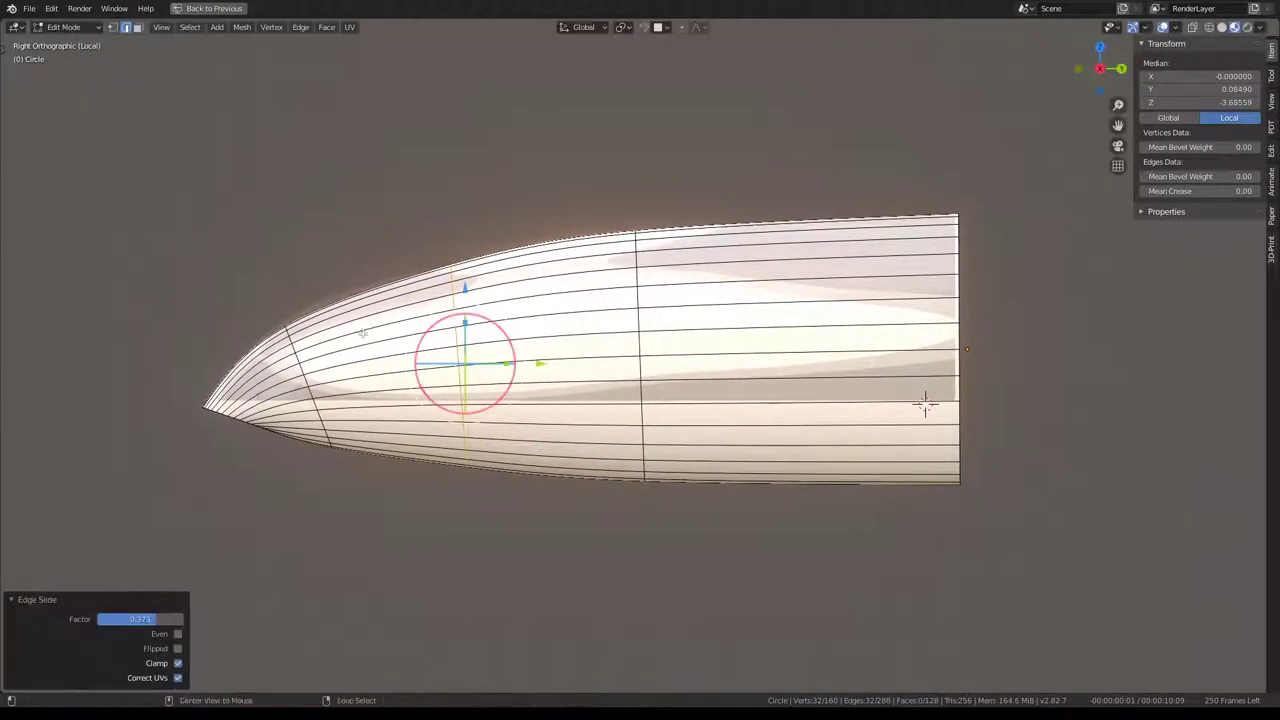
pyautogui.press('g')
pyautogui.press('g')
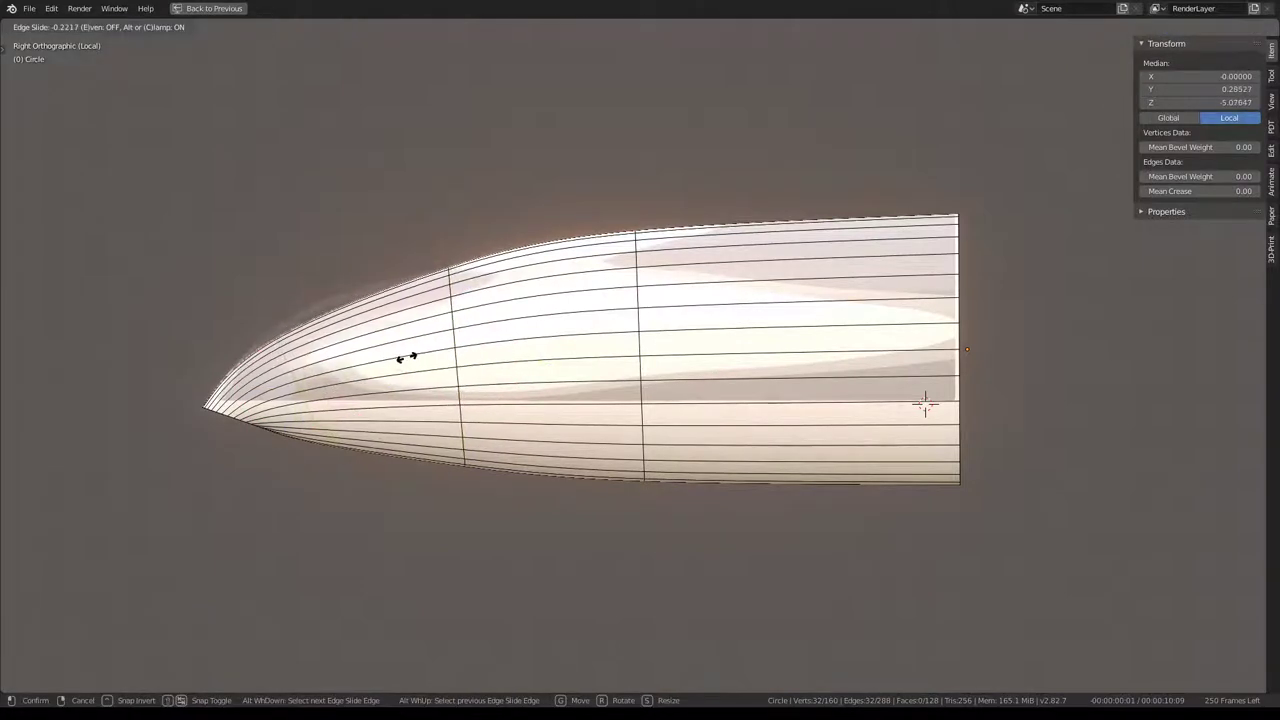
pyautogui.rightClick(286, 375)
pyautogui.press('s')
pyautogui.click(474, 370)
pyautogui.press('r')
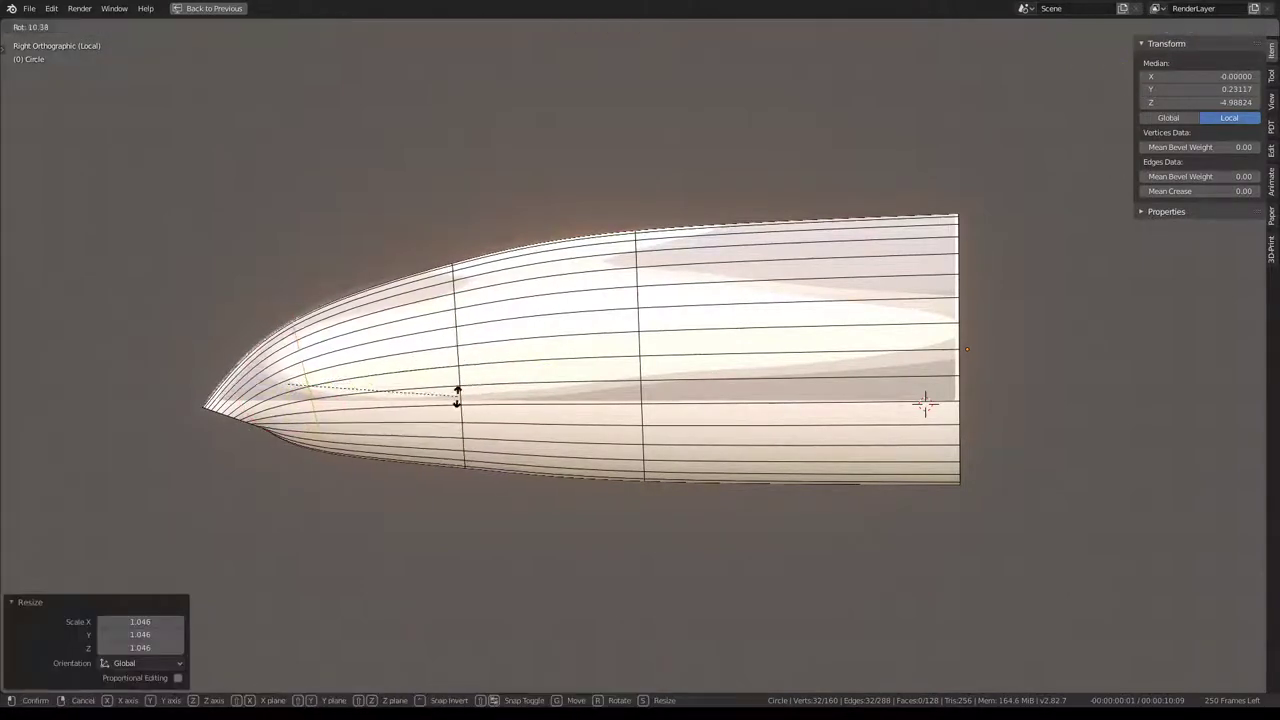
pyautogui.rightClick(455, 393)
pyautogui.rightClick(445, 371)
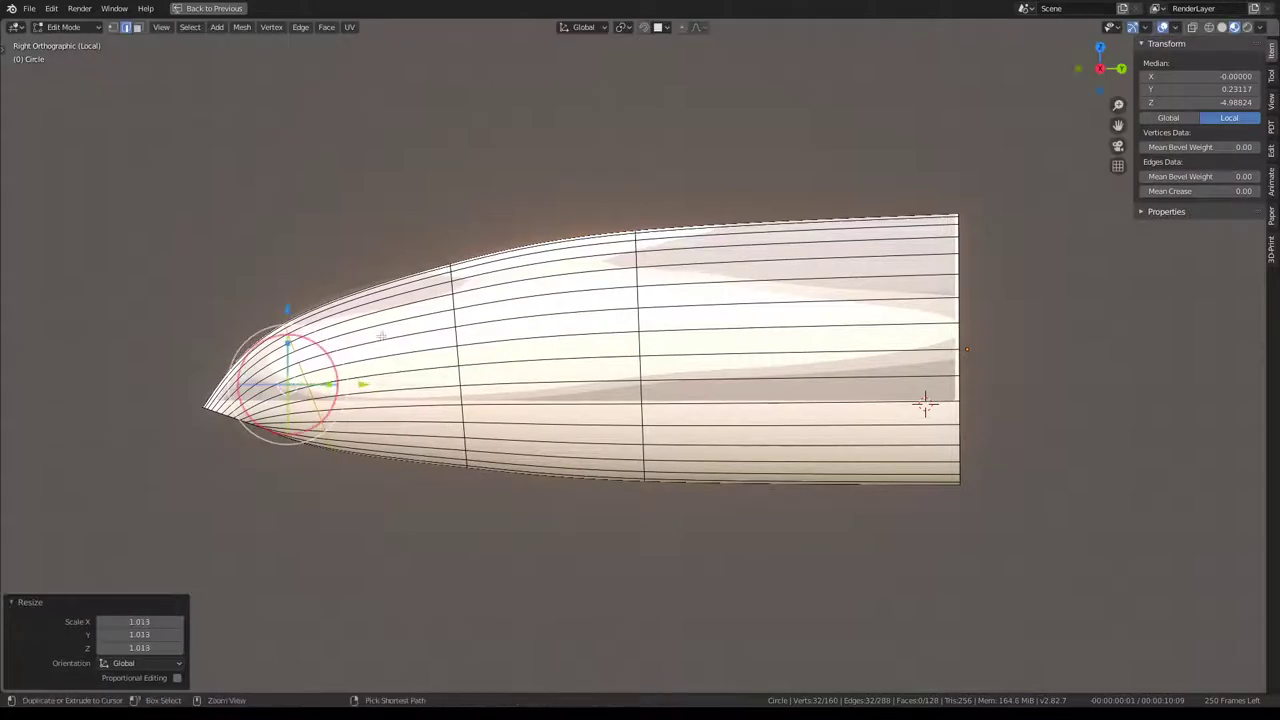
# Subdivide an edge ring to add a new loop, then scale and slide it.
pyautogui.keyDown('ctrl'); pyautogui.keyDown('alt'); pyautogui.click(445, 375); pyautogui.keyUp('alt'); pyautogui.keyUp('ctrl')
pyautogui.press('q')
pyautogui.click(410, 321)
pyautogui.keyDown('alt'); pyautogui.click(372, 350); pyautogui.keyUp('alt')
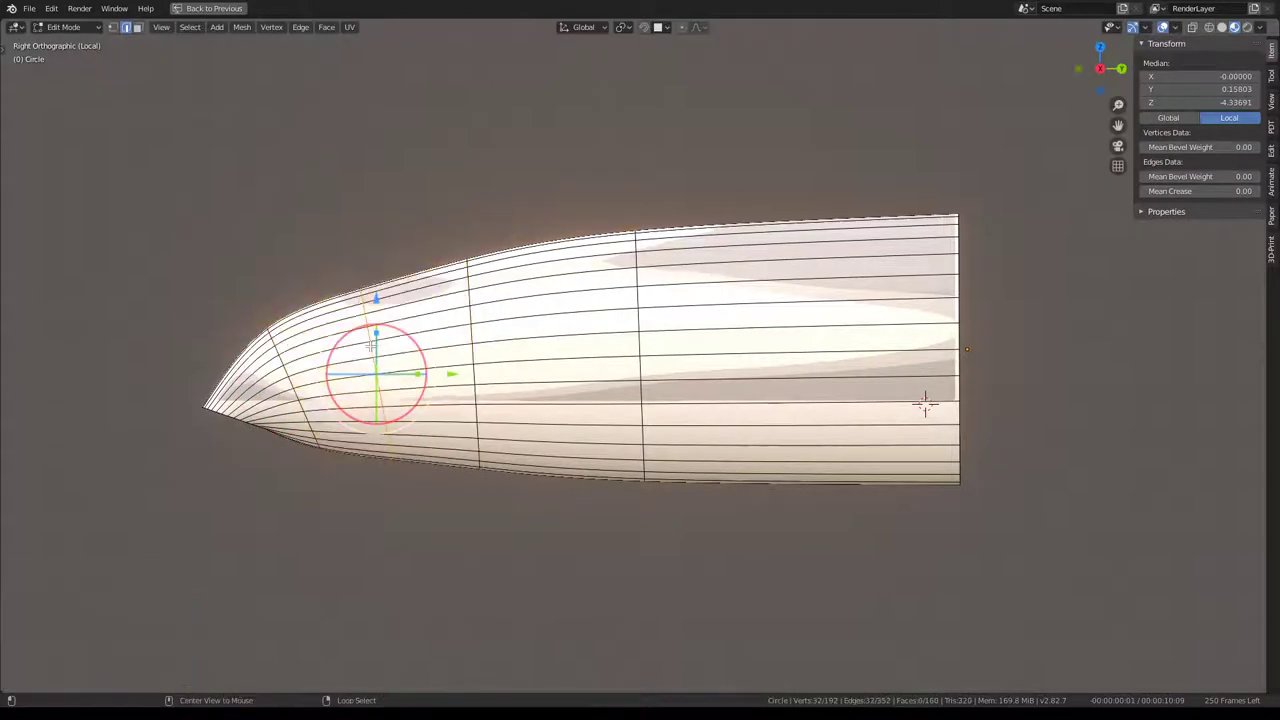
pyautogui.press('s')
pyautogui.click(601, 338)
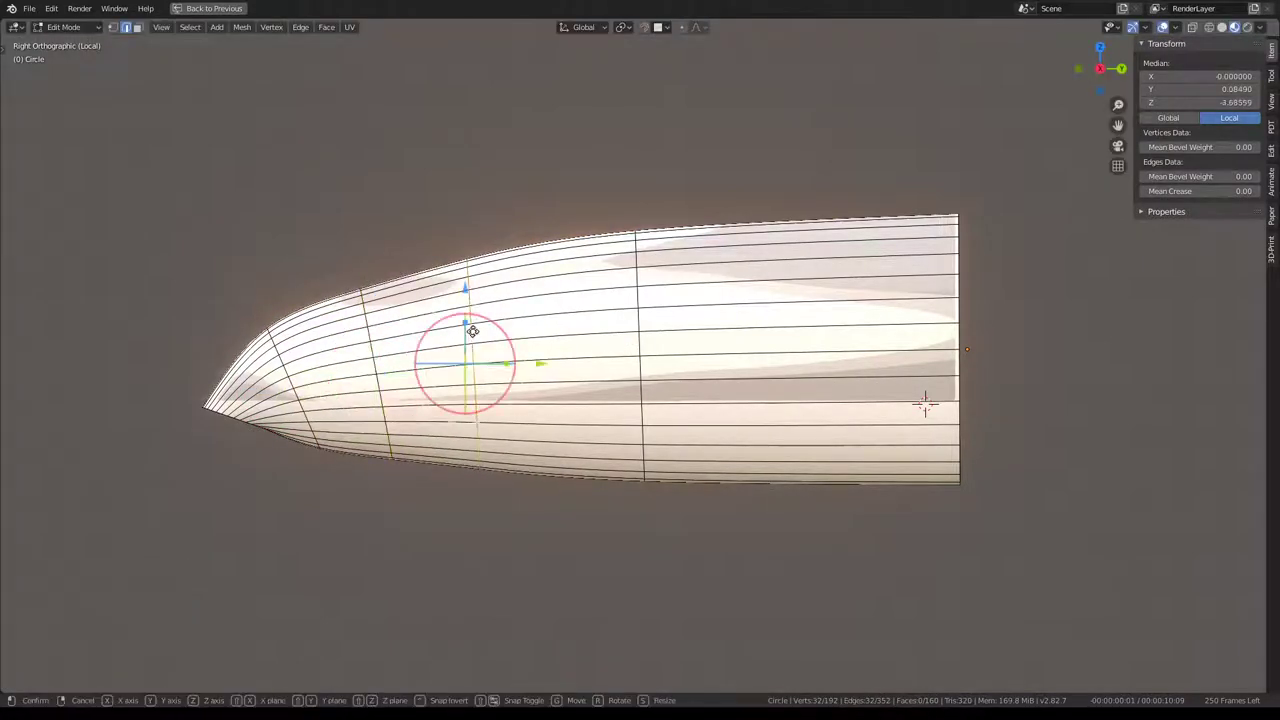
pyautogui.press('g')
pyautogui.click(513, 327)
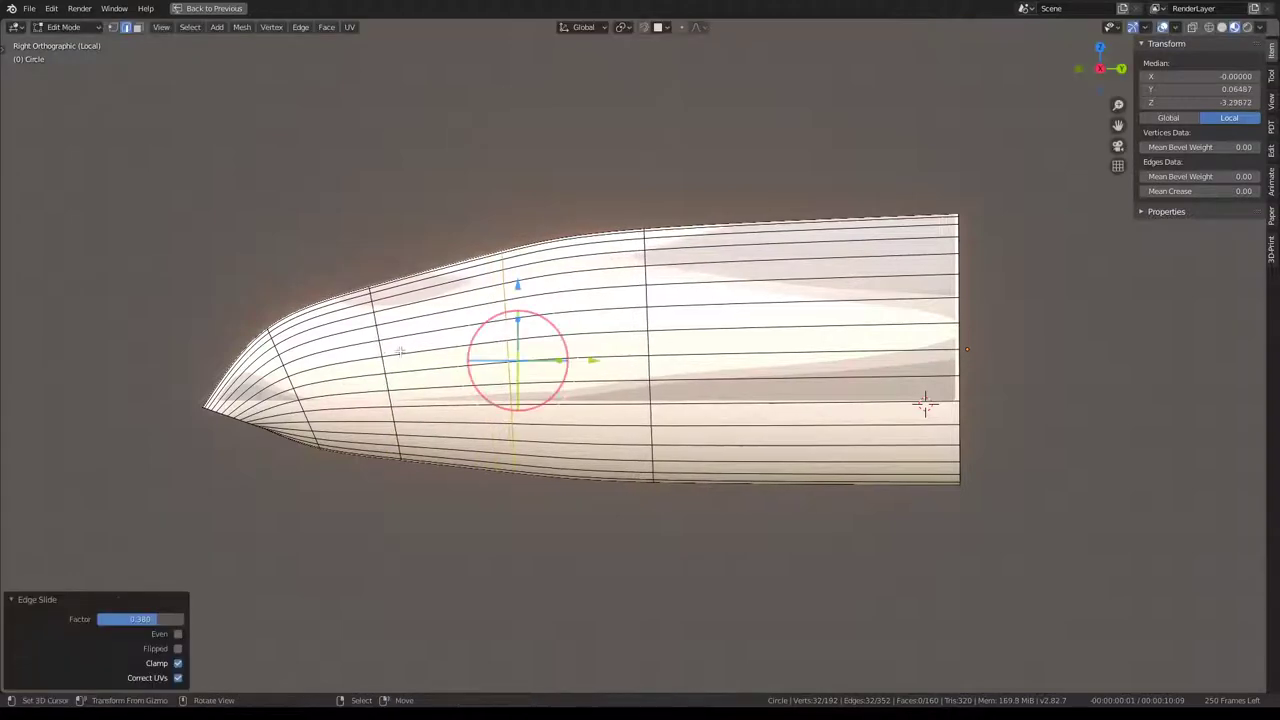
# Slide two more loops toward the nose, the last by a factor of 0.147.
pyautogui.keyDown('alt'); pyautogui.click(388, 345); pyautogui.keyUp('alt')
pyautogui.press('g')
pyautogui.press('g')
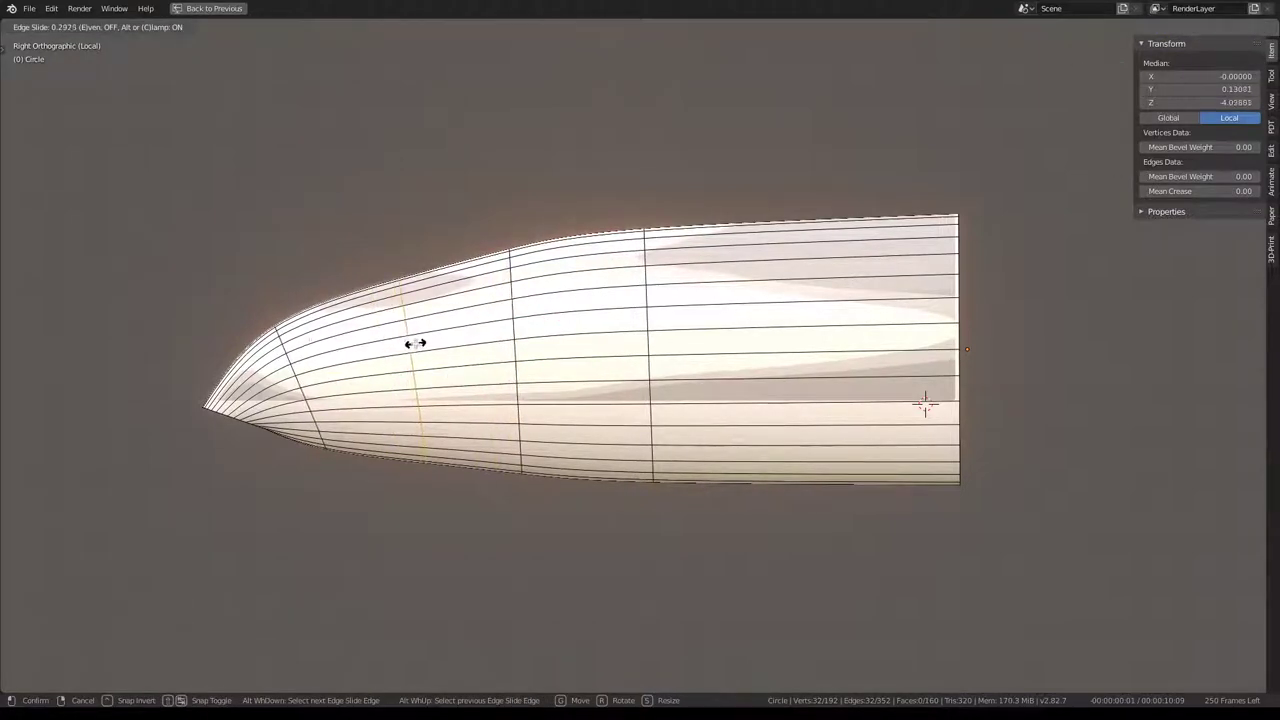
pyautogui.click(415, 343)
pyautogui.keyDown('alt'); pyautogui.click(288, 398); pyautogui.keyUp('alt')
pyautogui.press('g')
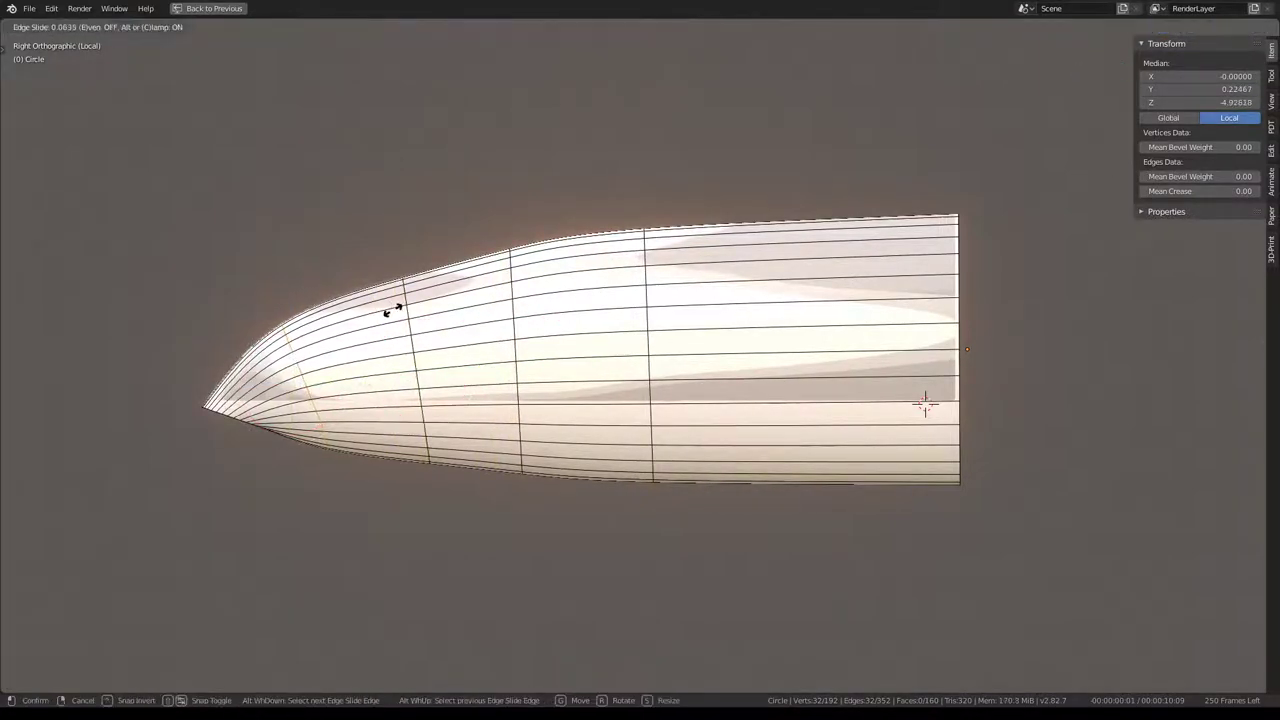
pyautogui.click(398, 310)
pyautogui.scroll(-2, 371, 300)
pyautogui.moveTo(371, 300)
pyautogui.mouseDown(button='middle')
pyautogui.moveTo(497, 294)
pyautogui.moveTo(718, 324)
pyautogui.moveTo(610, 321)
pyautogui.mouseUp(button='middle')
# Subdivide the edge ring near the open end and enlarge the open-end loop slightly.
pyautogui.keyDown('ctrl'); pyautogui.keyDown('alt'); pyautogui.click(610, 321); pyautogui.keyUp('alt'); pyautogui.keyUp('ctrl')
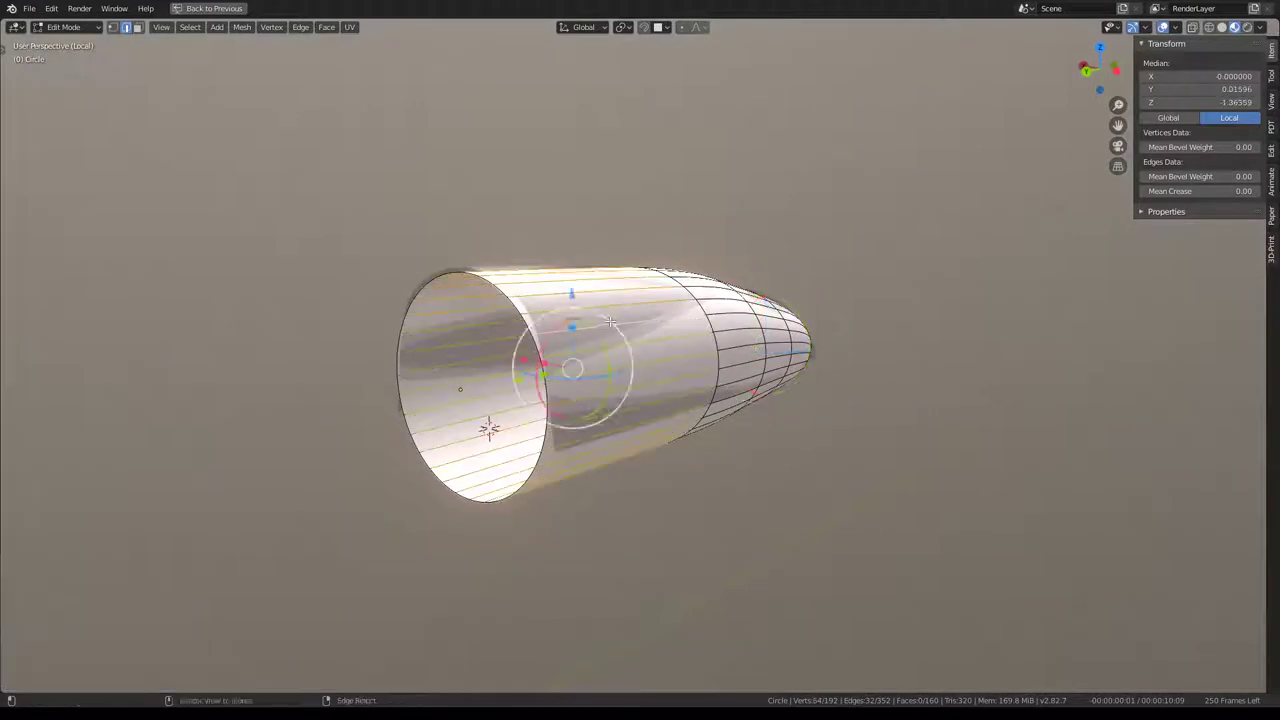
pyautogui.click(626, 320)
pyautogui.scroll(3, 640, 370)
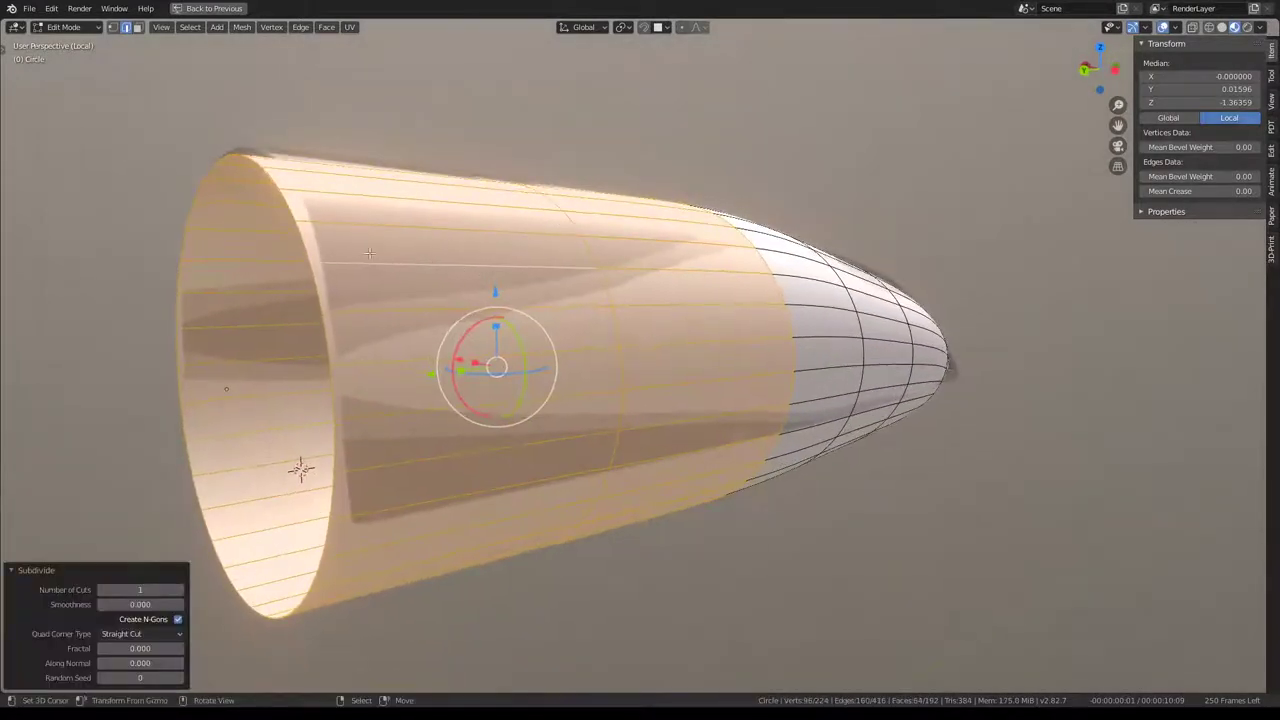
pyautogui.keyDown('alt'); pyautogui.click(287, 243); pyautogui.keyUp('alt')
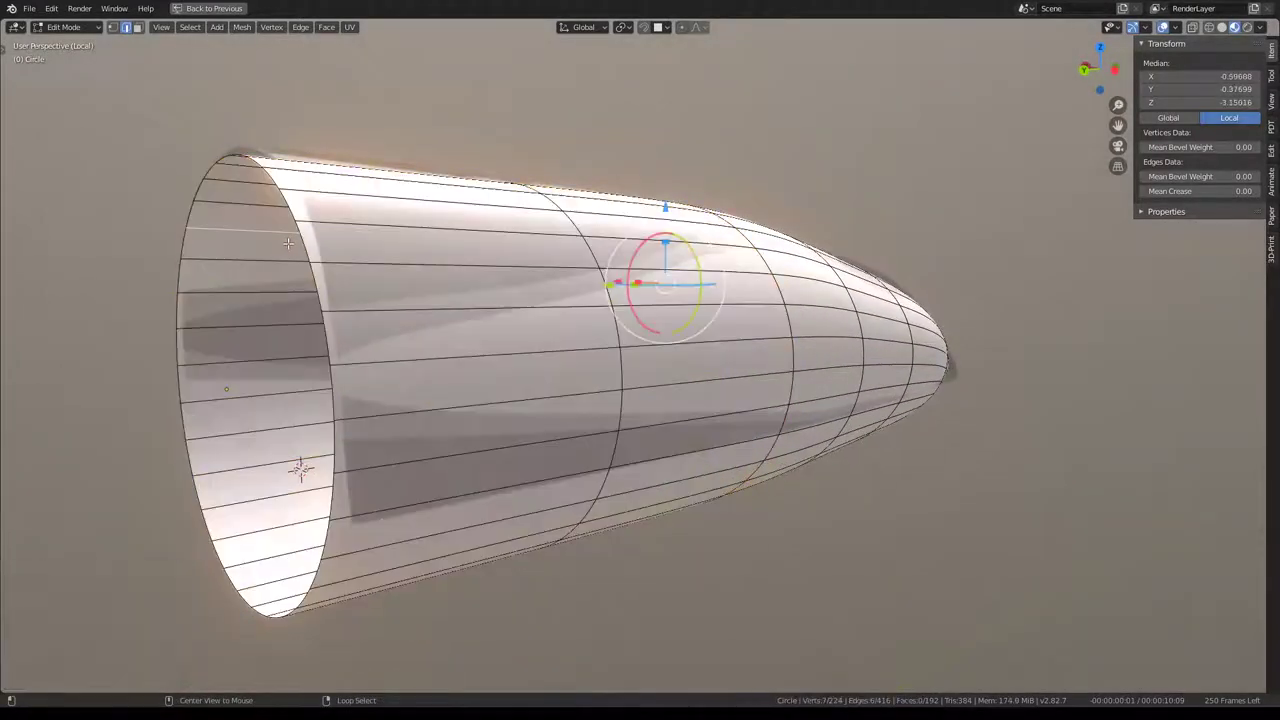
pyautogui.press('s')
pyautogui.click(504, 219)
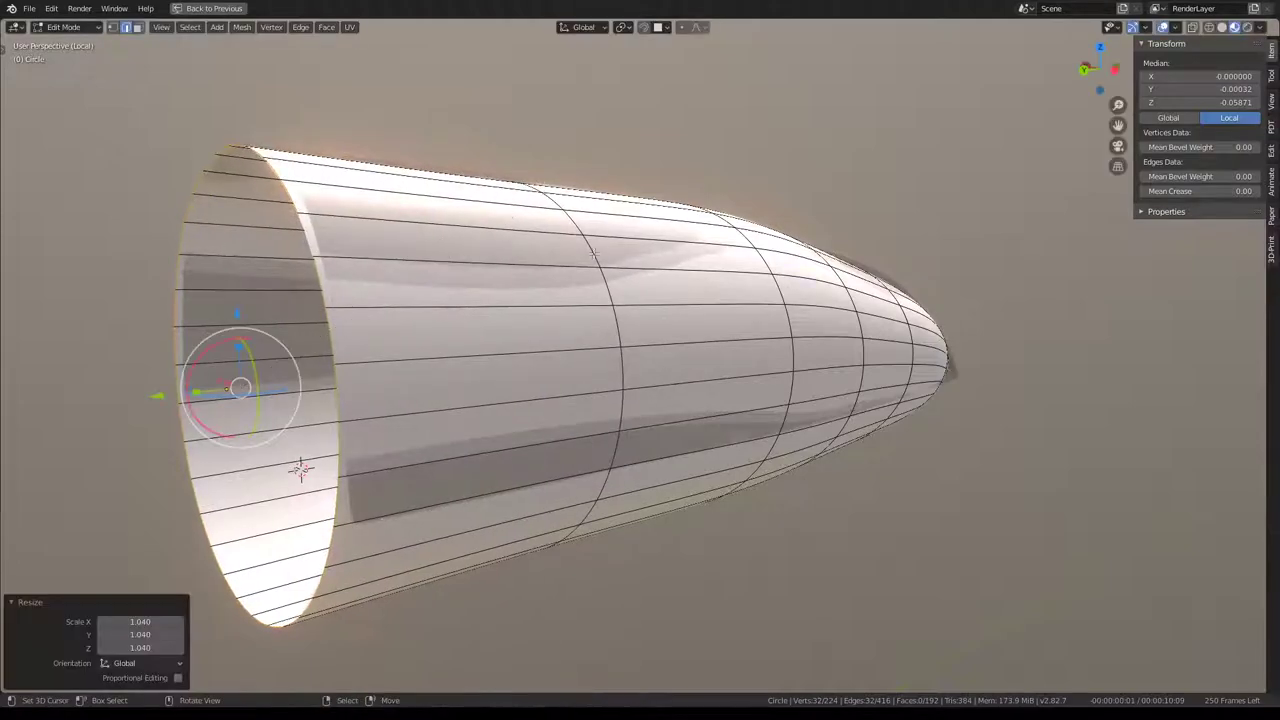
# Scale the middle edge loop to 1.045 and enlarge another loop on the shell.
pyautogui.keyDown('alt'); pyautogui.click(594, 253); pyautogui.keyUp('alt')
pyautogui.press('s')
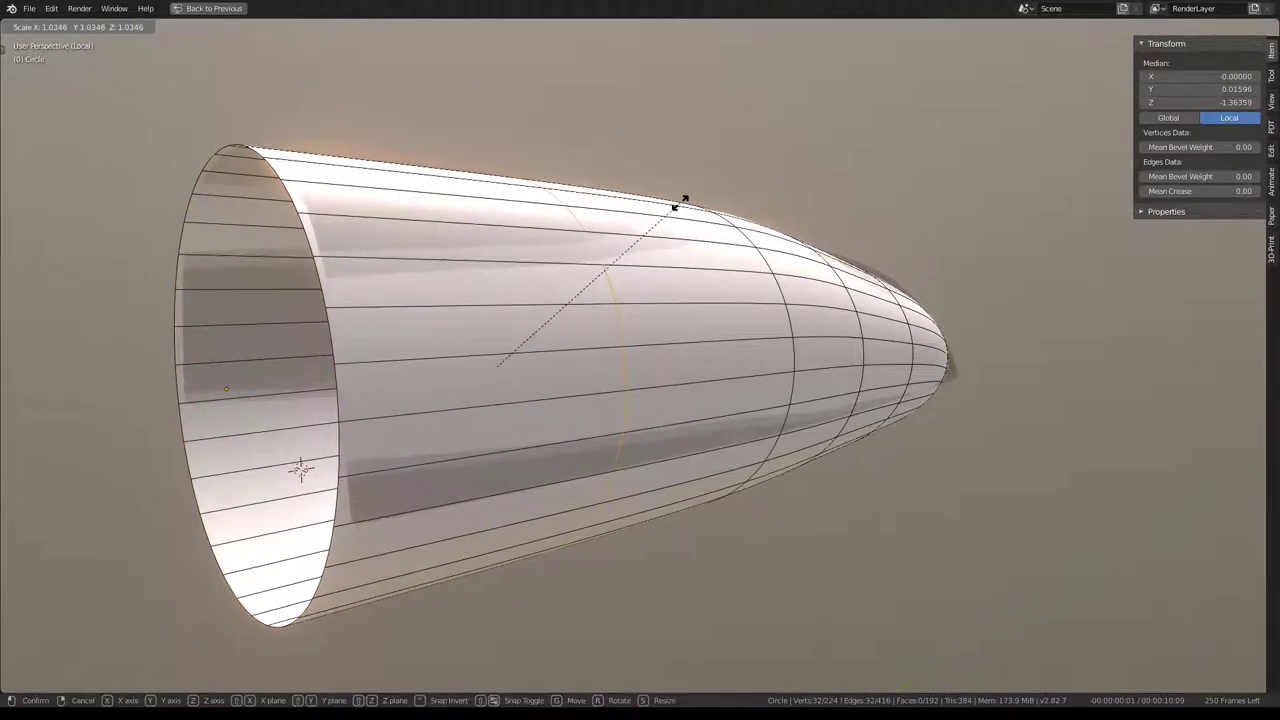
pyautogui.click(684, 200)
pyautogui.moveTo(684, 200)
pyautogui.mouseDown(button='middle')
pyautogui.moveTo(467, 276)
pyautogui.moveTo(443, 163)
pyautogui.moveTo(494, 226)
pyautogui.moveTo(797, 303)
pyautogui.moveTo(735, 341)
pyautogui.mouseUp(button='middle')
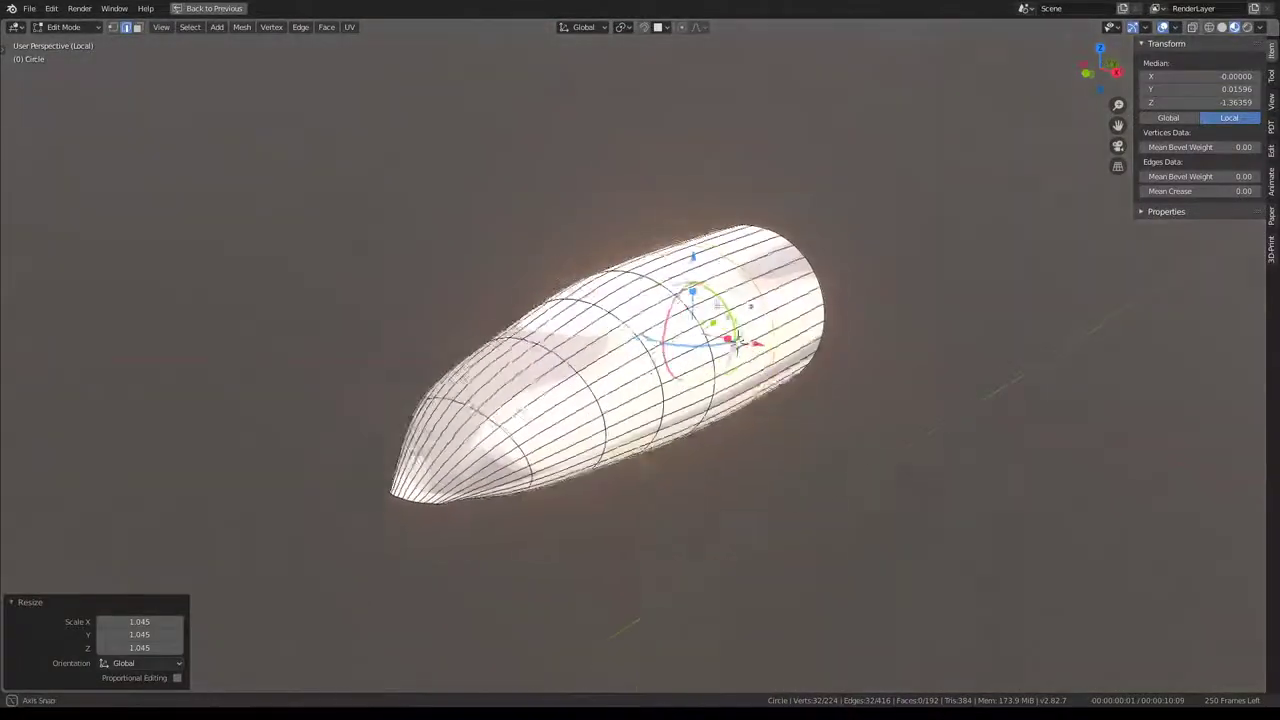
pyautogui.keyDown('alt'); pyautogui.click(717, 312); pyautogui.keyUp('alt')
pyautogui.scroll(3, 883, 334)
pyautogui.press('s')
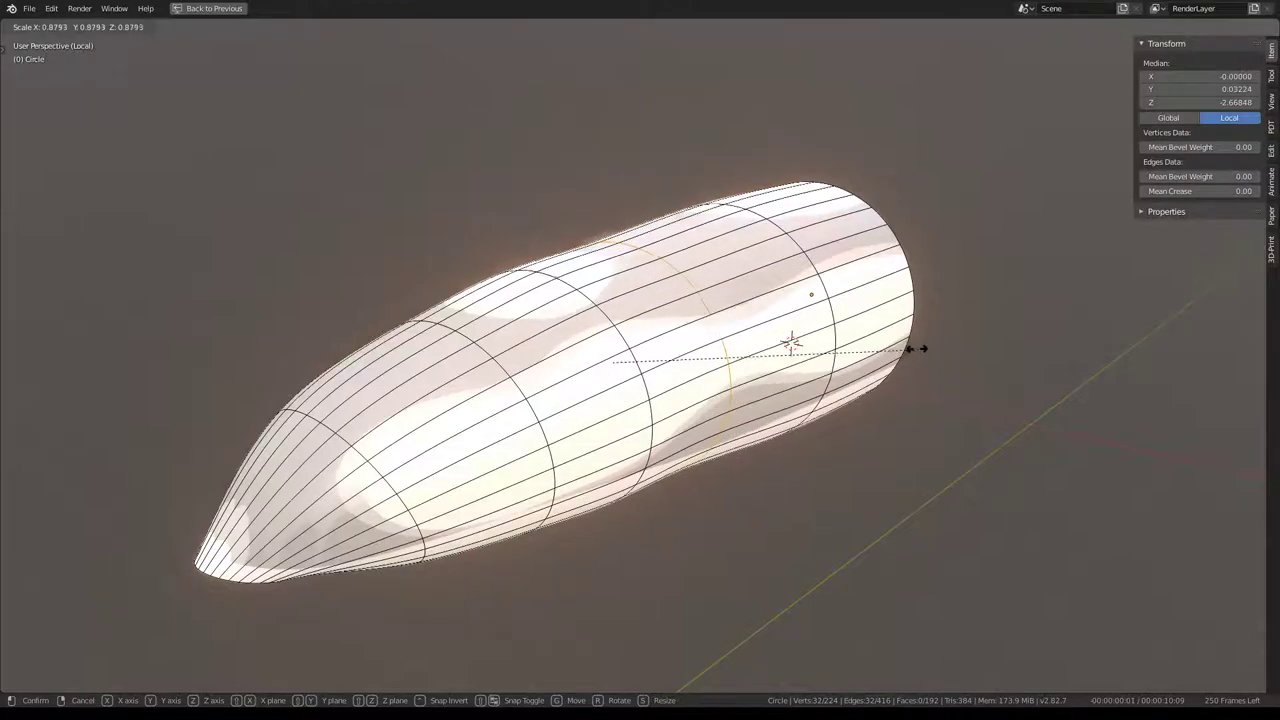
pyautogui.click(915, 349)
# Subdivide the selected edge ring and enlarge the selection to 1.240.
pyautogui.moveTo(915, 349); pyautogui.dragTo(808, 322, button='middle')
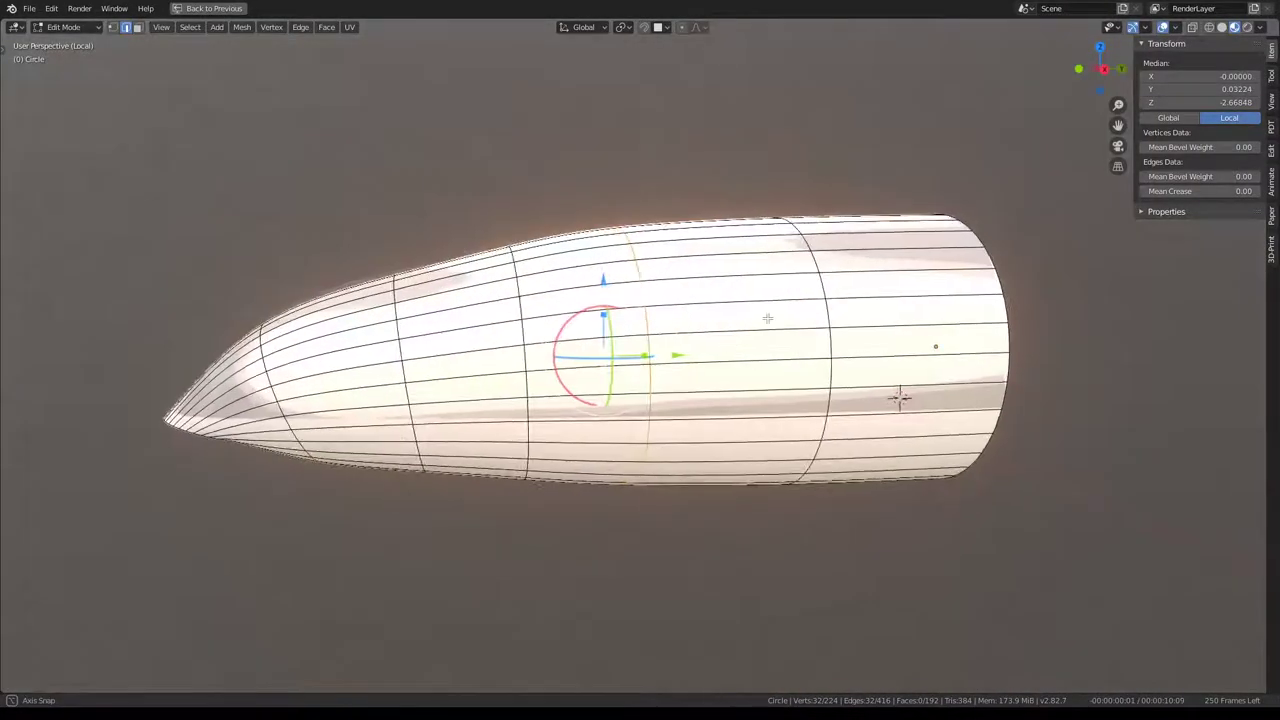
pyautogui.moveTo(900, 398)
pyautogui.keyDown('alt'); pyautogui.mouseDown(button='middle')
pyautogui.moveTo(925, 403)
pyautogui.moveTo(715, 352)
pyautogui.moveTo(729, 324)
pyautogui.moveTo(715, 397)
pyautogui.moveTo(683, 354)
pyautogui.moveTo(854, 360)
pyautogui.moveTo(864, 281)
pyautogui.moveTo(780, 306)
pyautogui.moveTo(820, 320)
pyautogui.moveTo(834, 349)
pyautogui.moveTo(668, 403)
pyautogui.moveTo(723, 329)
pyautogui.moveTo(749, 374)
pyautogui.mouseUp(button='middle'); pyautogui.keyUp('alt')
pyautogui.press('Tab')
pyautogui.press('Tab')
pyautogui.rightClick(822, 410)
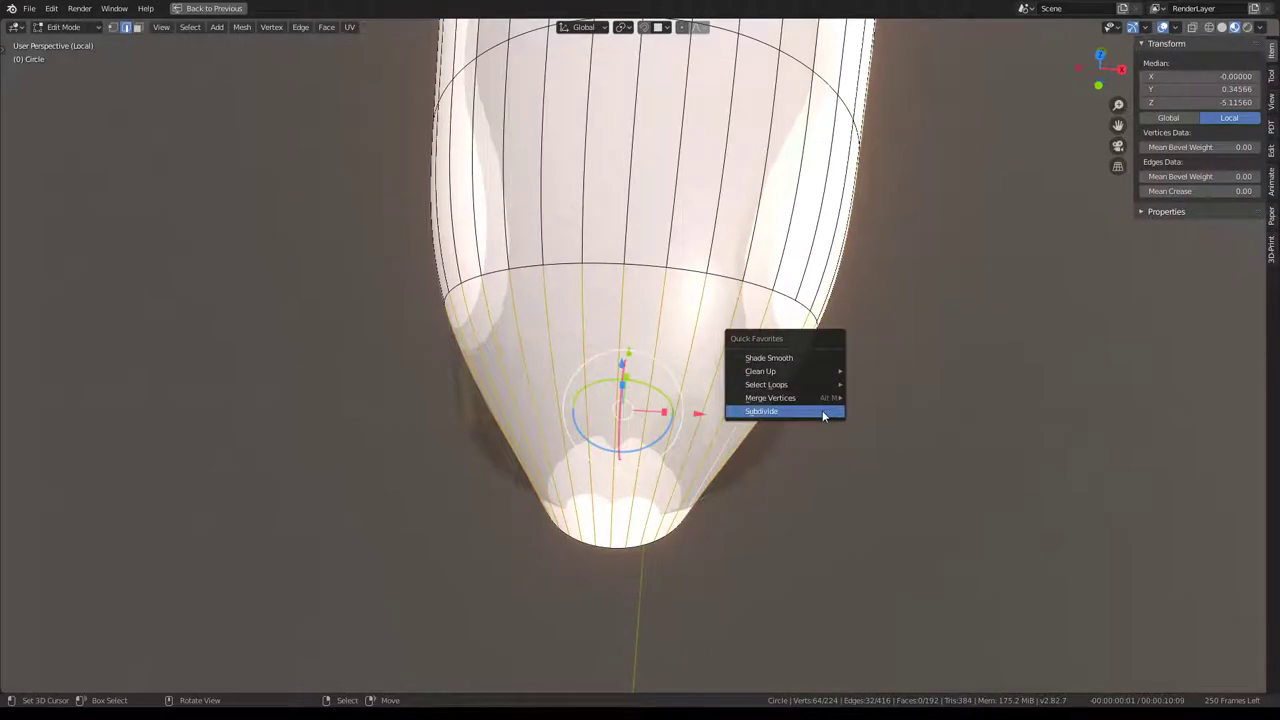
pyautogui.click(822, 410)
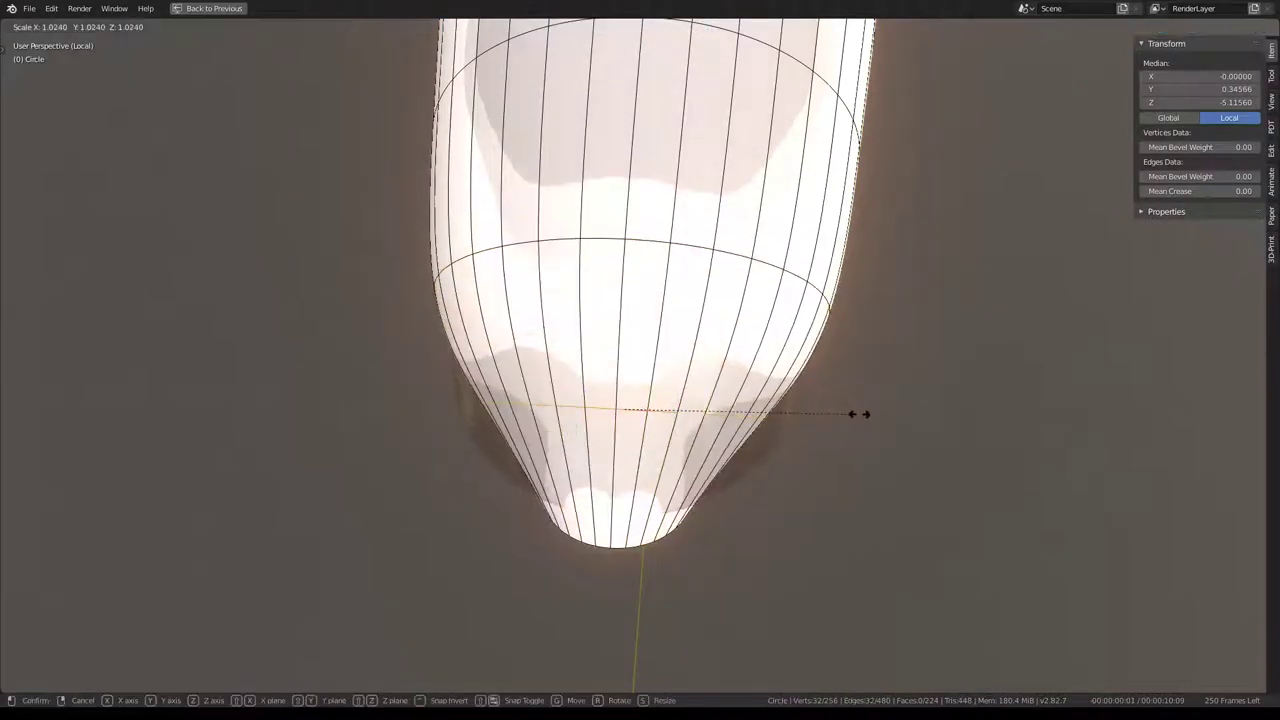
pyautogui.click(900, 427)
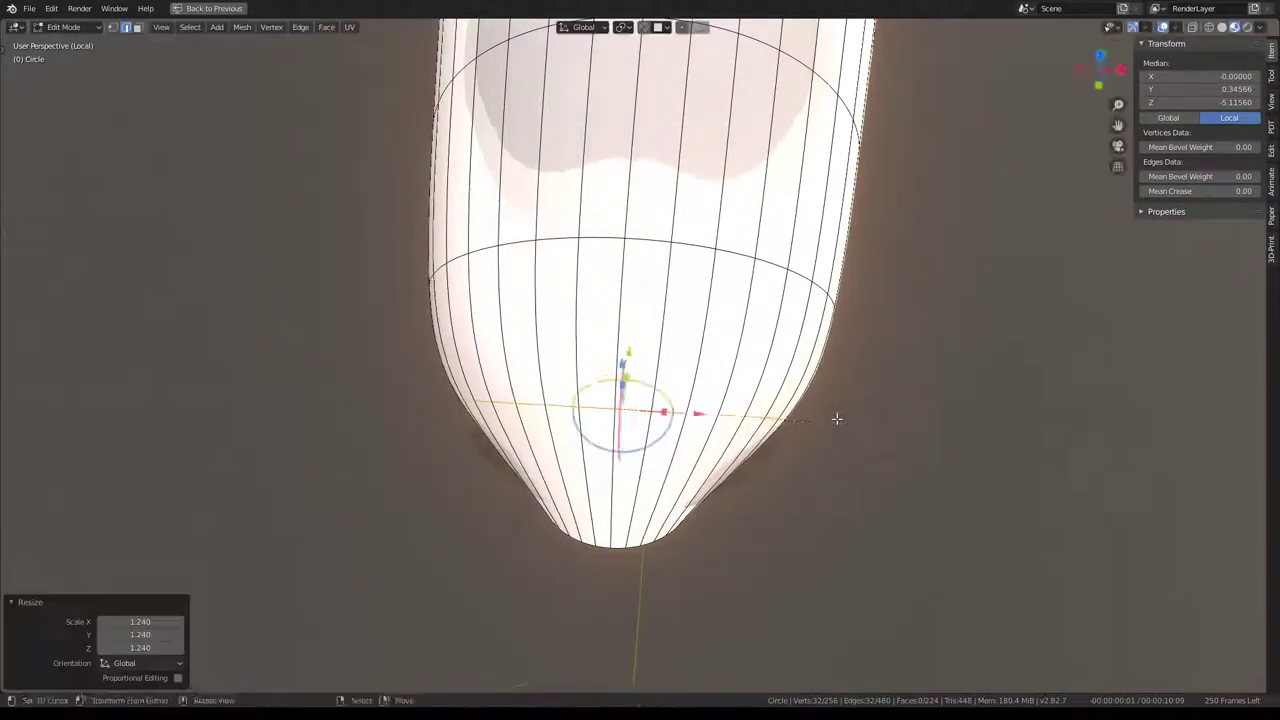
# Subdivide the selected edges and rescale the selection near the tip.
pyautogui.moveTo(837, 420)
pyautogui.mouseDown(button='middle')
pyautogui.moveTo(671, 337)
pyautogui.moveTo(777, 409)
pyautogui.moveTo(856, 425)
pyautogui.moveTo(870, 337)
pyautogui.moveTo(746, 341)
pyautogui.mouseUp(button='middle')
pyautogui.scroll(2, 870, 337)
pyautogui.press('q')
pyautogui.click(871, 336)
pyautogui.click(663, 367)
pyautogui.moveTo(663, 367); pyautogui.dragTo(703, 382, button='middle')
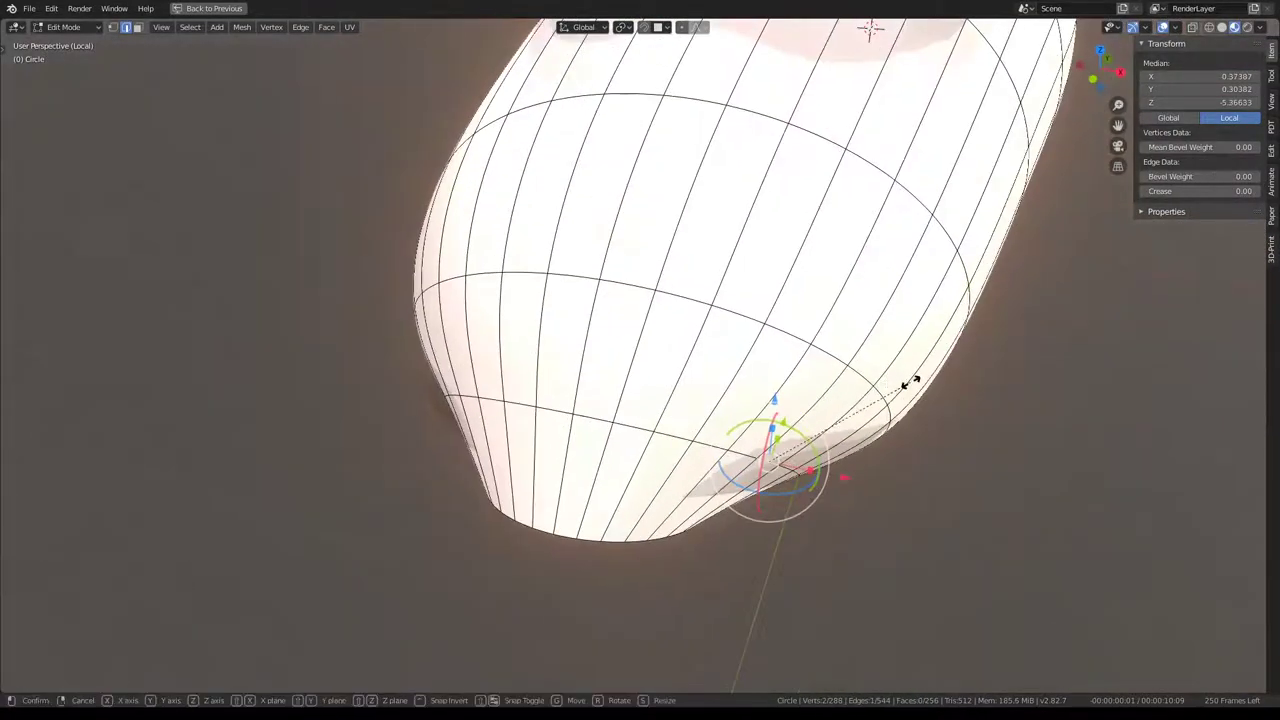
pyautogui.click(983, 402)
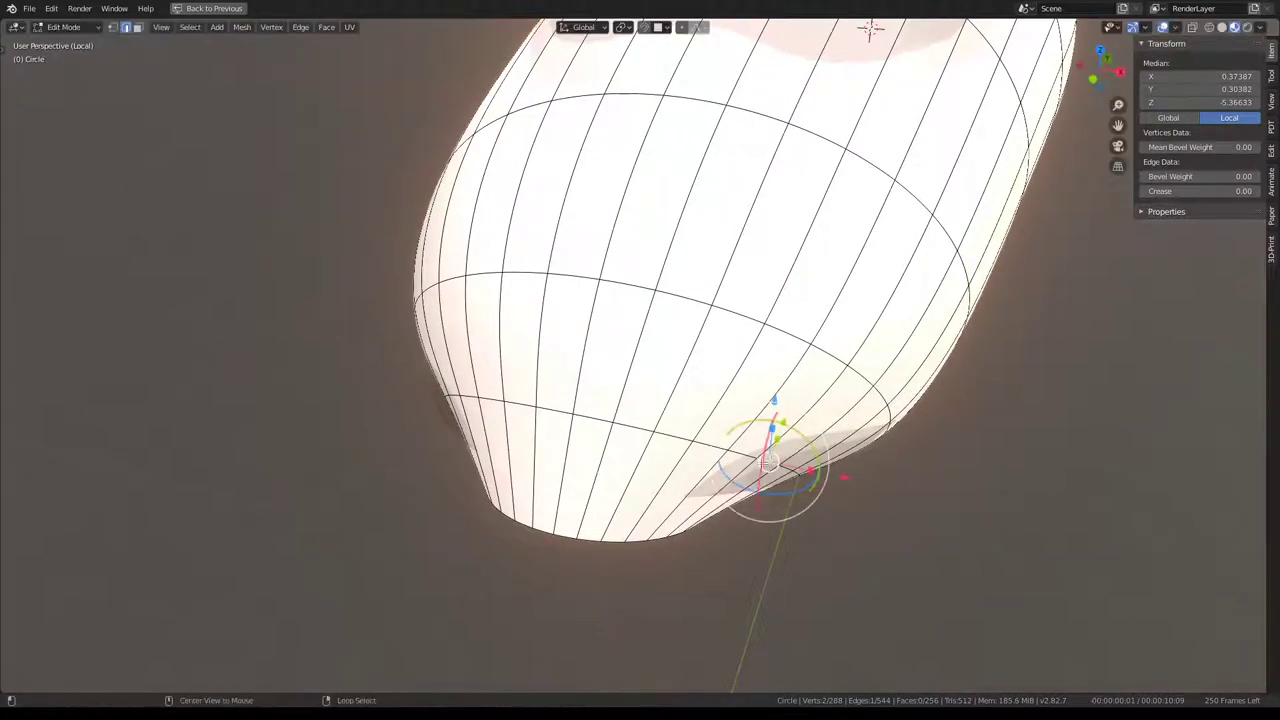
# Enlarge the front edge loop to 1.066.
pyautogui.press('s')
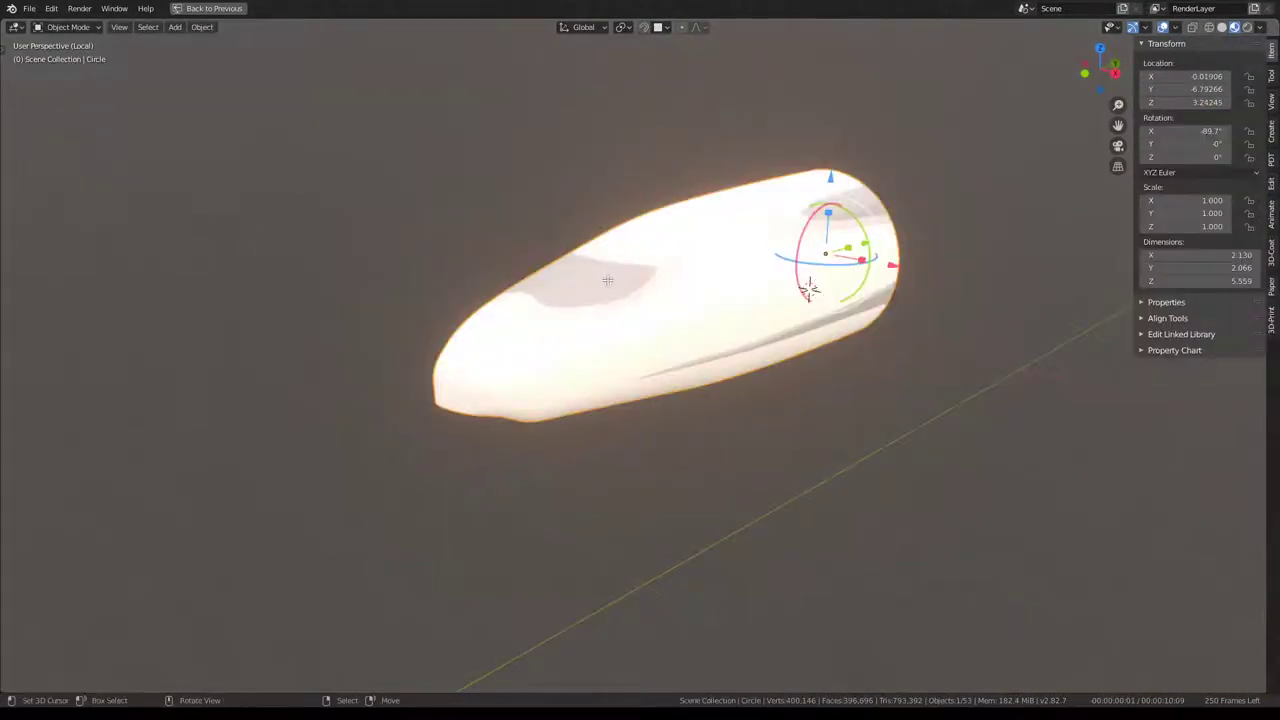
pyautogui.press('s')
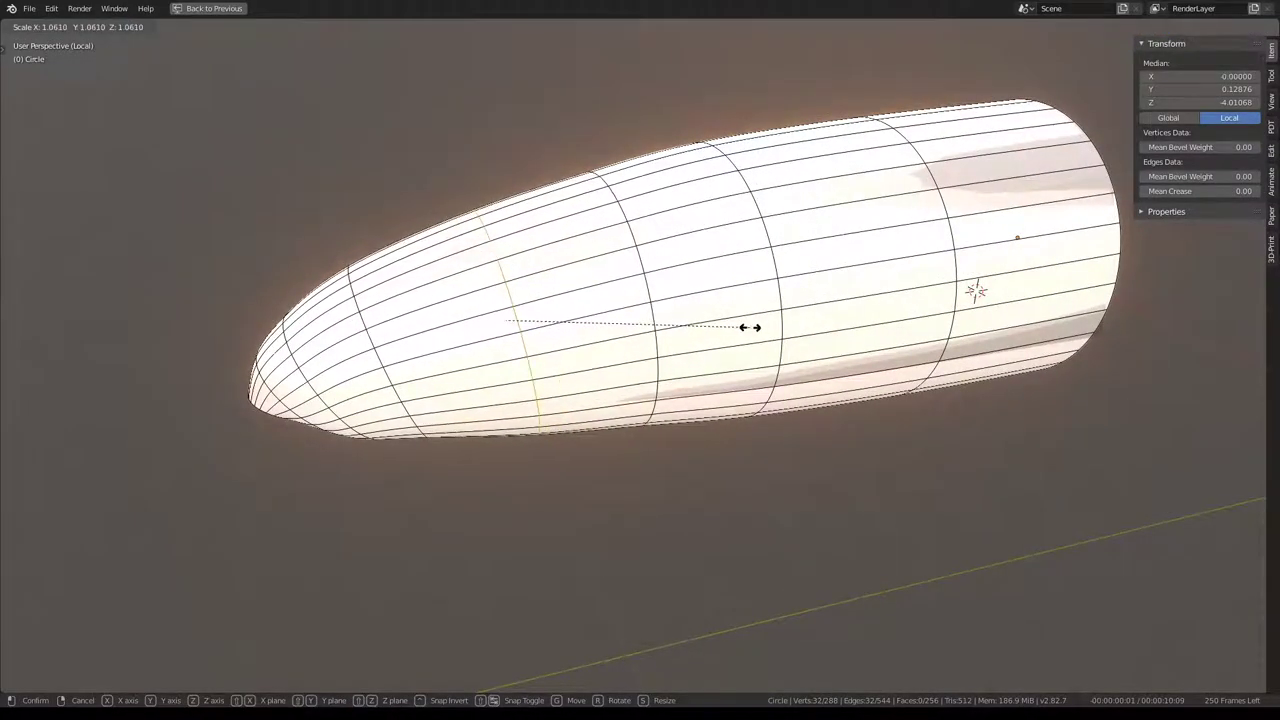
pyautogui.press('s')
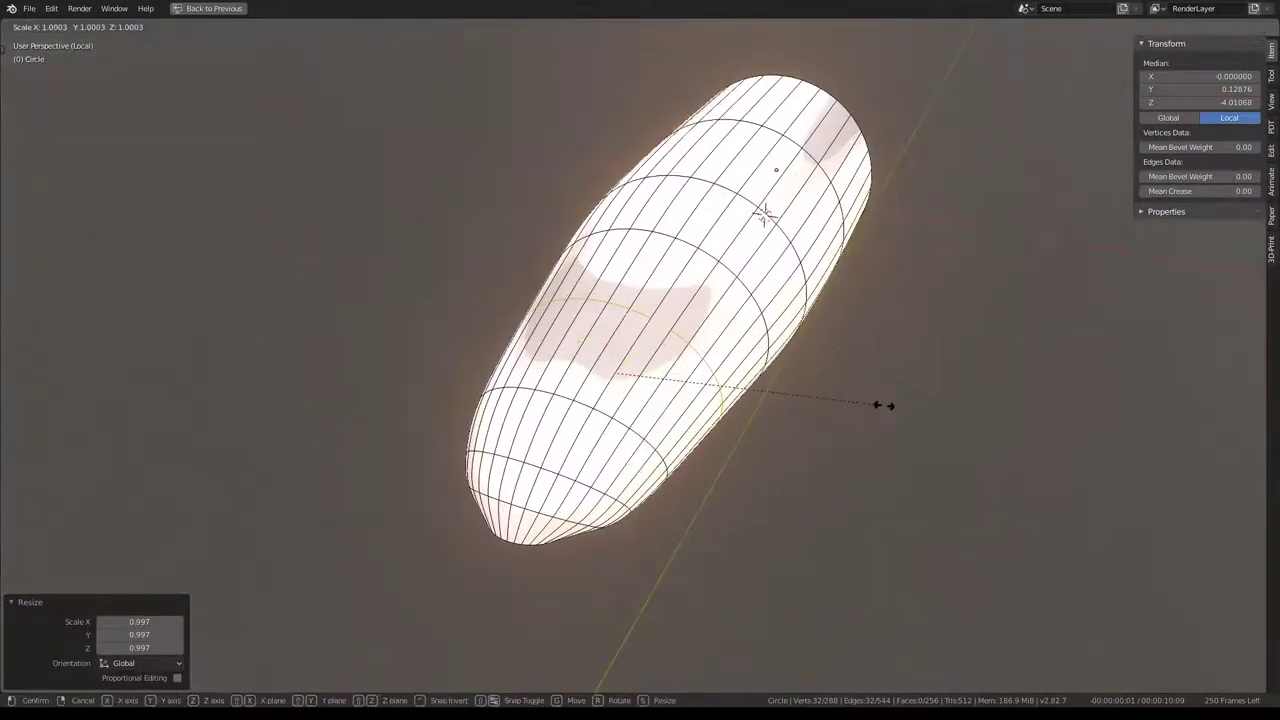
pyautogui.click(893, 405)
pyautogui.scroll(-2, 845, 380)
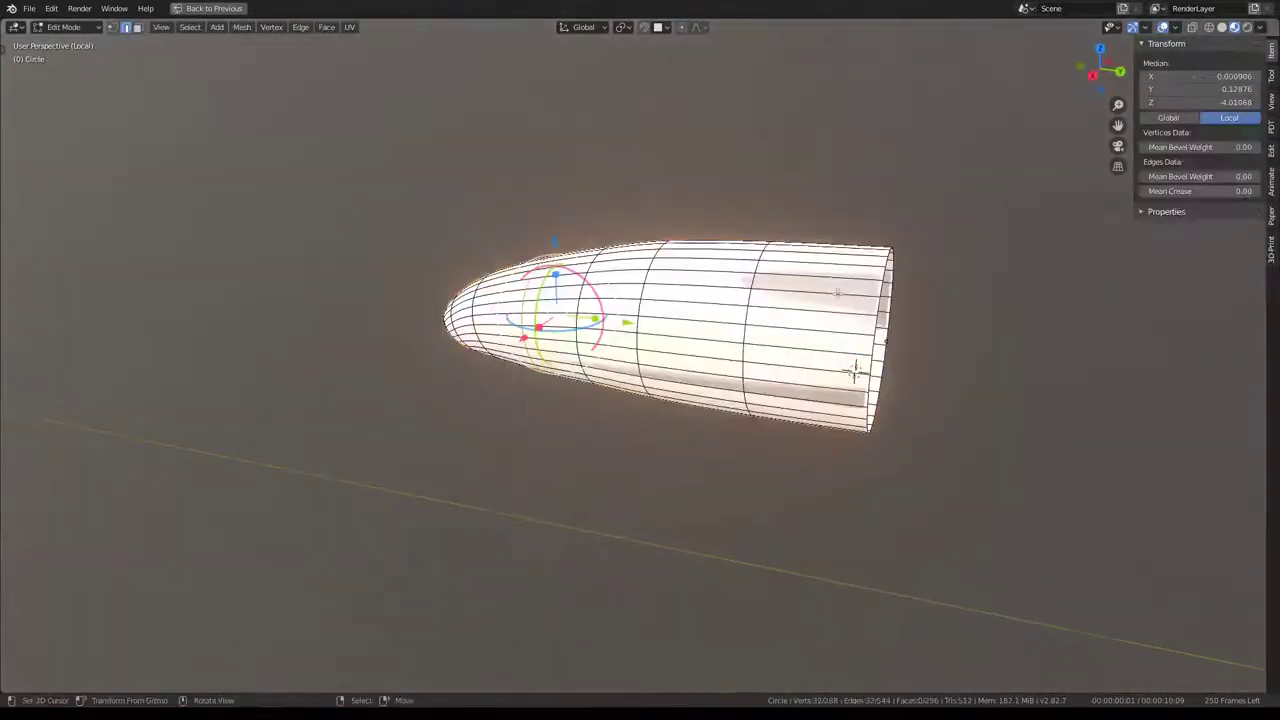
# Subdivide the rear edge ring, return to Object Mode and restore the split layout.
pyautogui.keyDown('ctrl'); pyautogui.keyDown('alt'); pyautogui.click(837, 292); pyautogui.keyUp('alt'); pyautogui.keyUp('ctrl')
pyautogui.press('q')
pyautogui.click(955, 261)
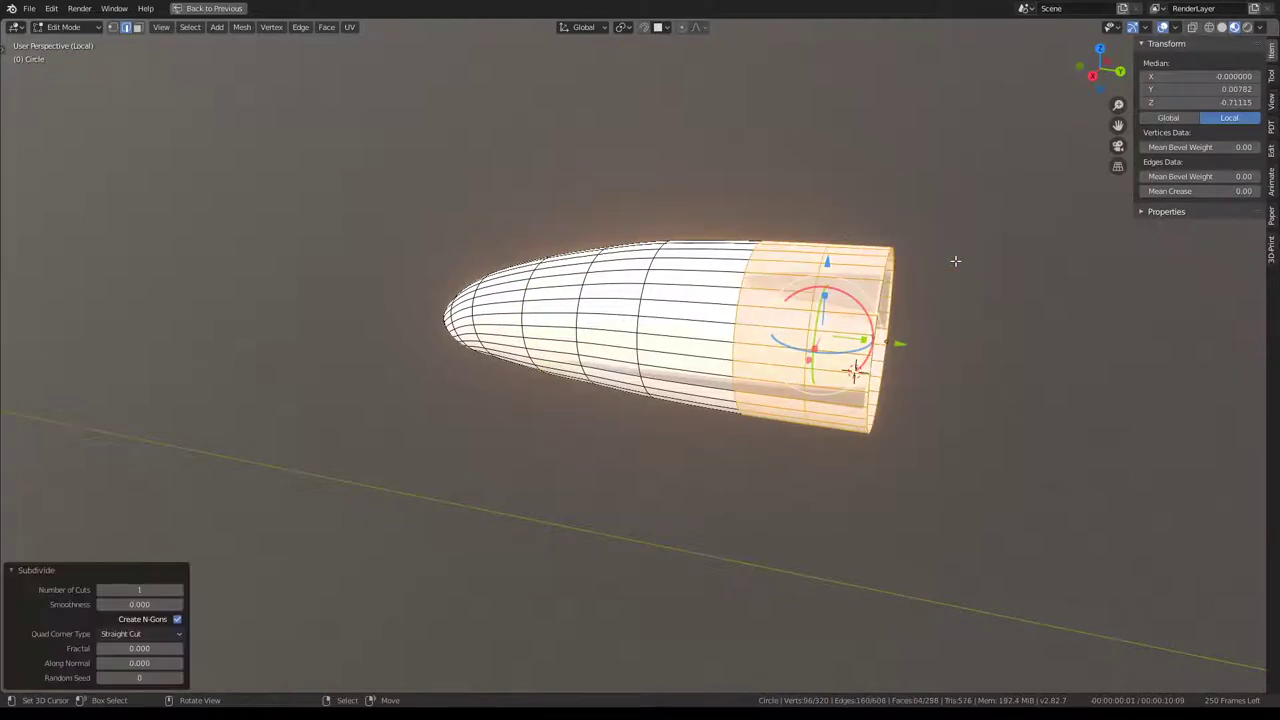
pyautogui.press('Tab')
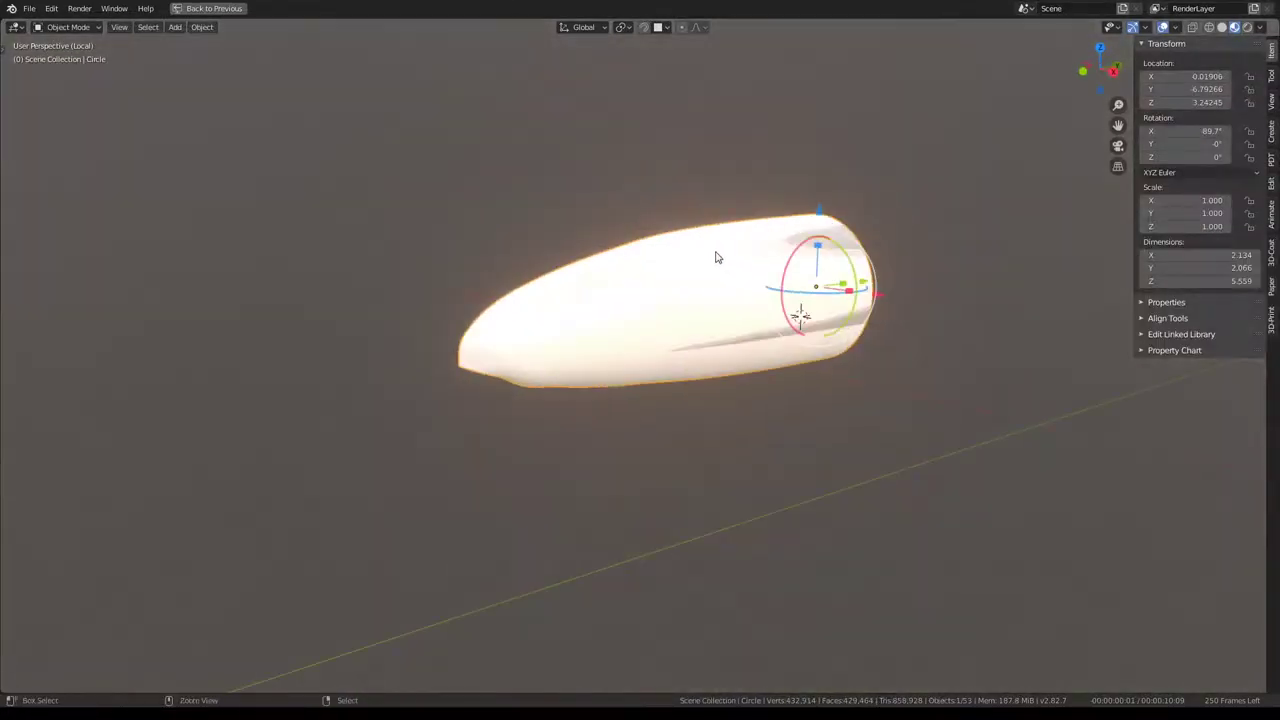
pyautogui.hotkey('ctrl', 'space')
# Set the Circle's viewport display to Wire.
pyautogui.click(1067, 547)
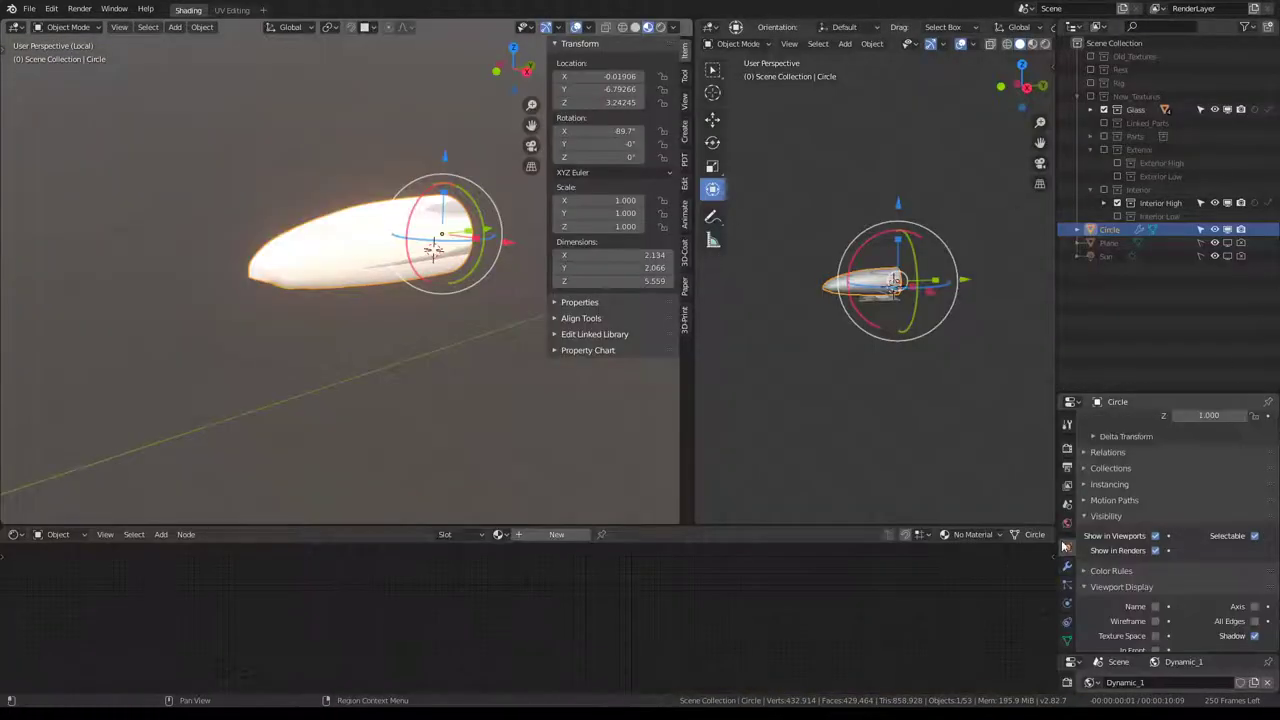
pyautogui.scroll(-2, 1136, 515)
pyautogui.click(1190, 594)
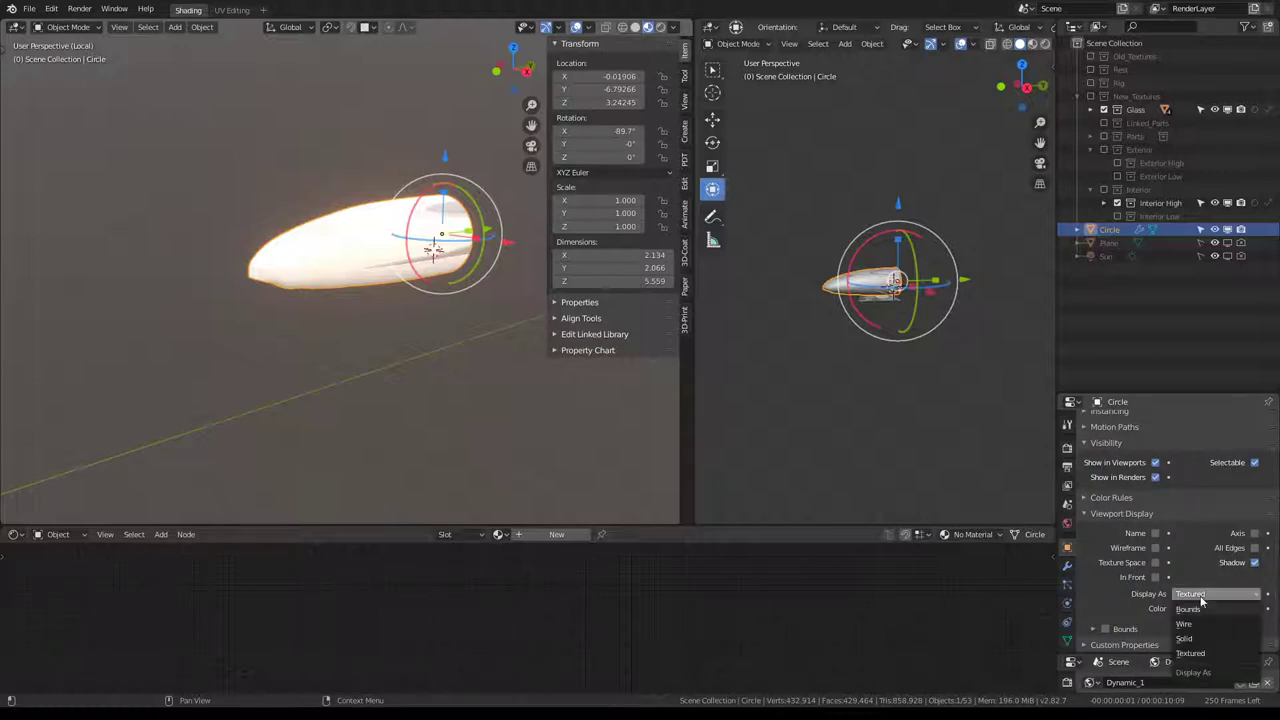
pyautogui.click(1199, 630)
pyautogui.scroll(5, 328, 231)
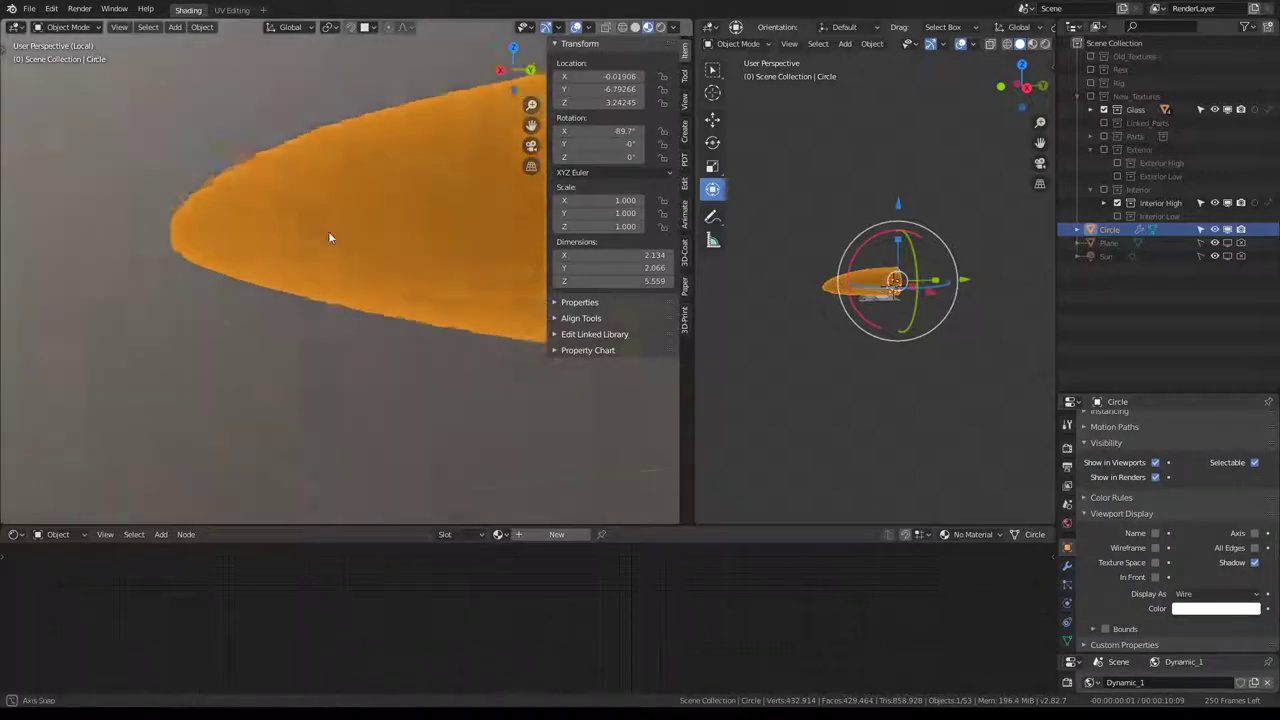
pyautogui.moveTo(328, 231)
pyautogui.mouseDown(button='middle')
pyautogui.moveTo(307, 264)
pyautogui.moveTo(496, 224)
pyautogui.mouseUp(button='middle')
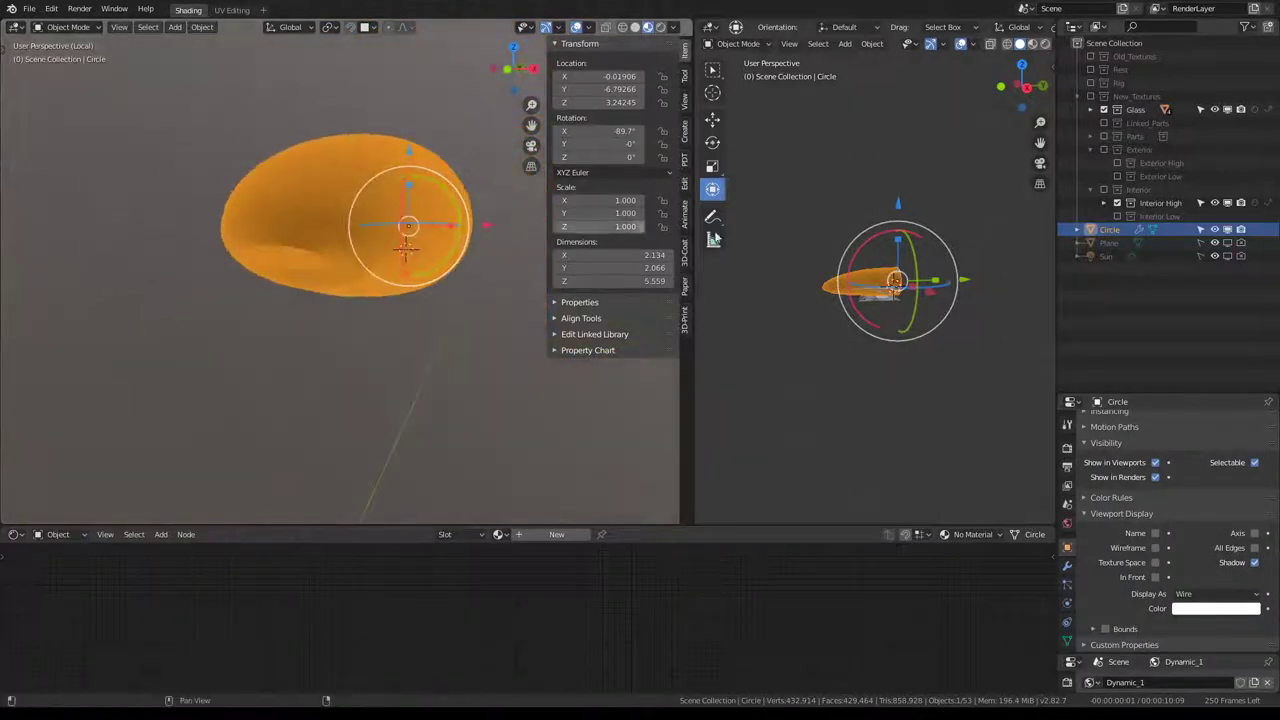
pyautogui.scroll(-2, 1071, 560)
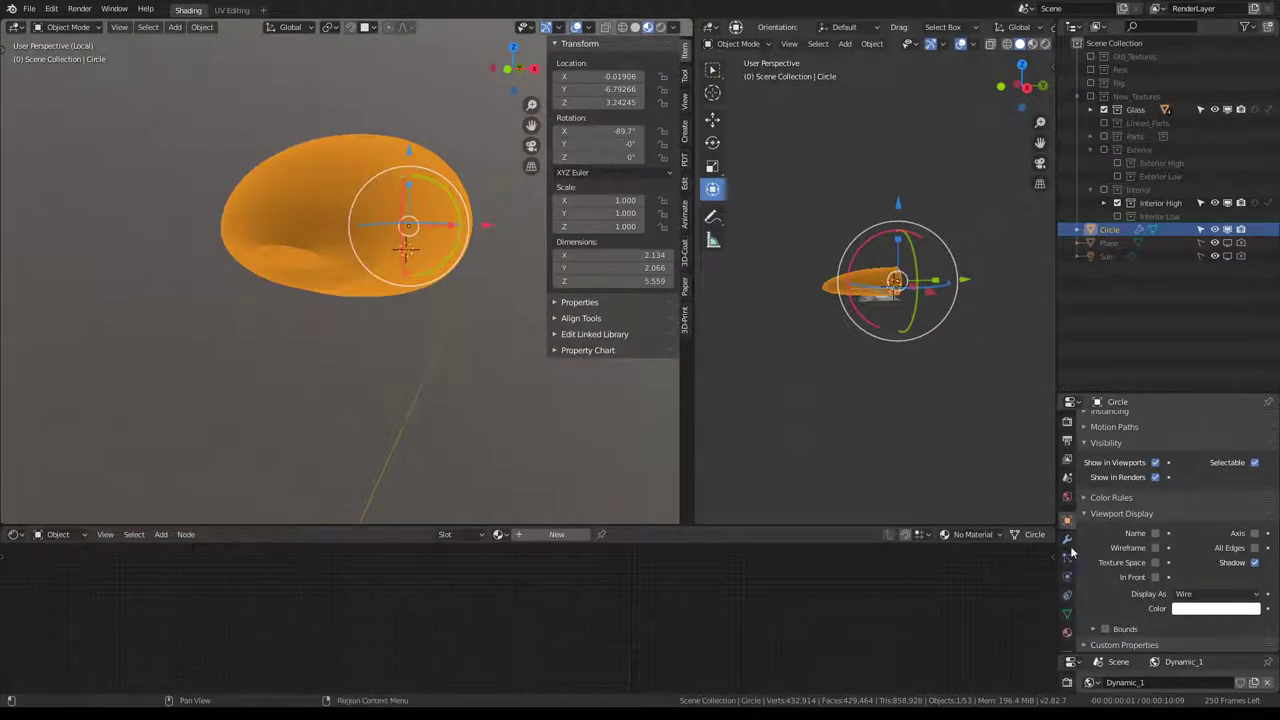
# Enable Optimal Display on the Circle's Subdivision modifier and select Glass_High.
pyautogui.click(1069, 540)
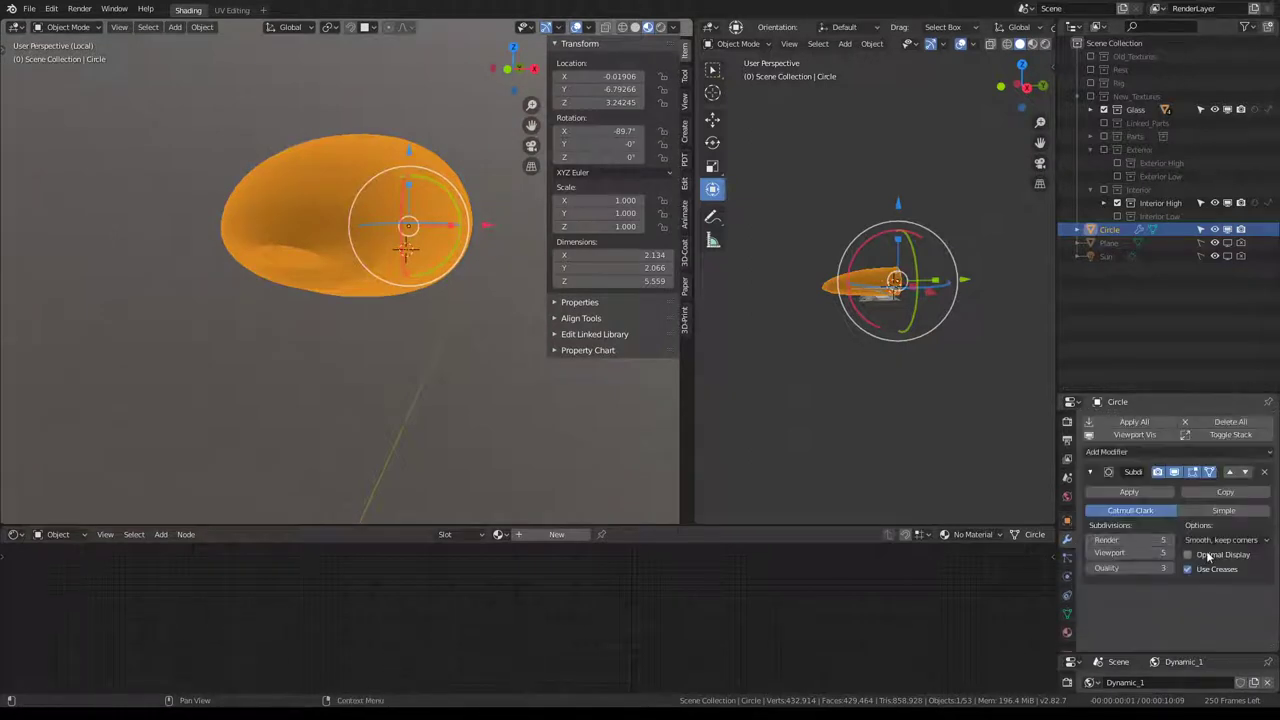
pyautogui.click(1208, 557)
pyautogui.moveTo(504, 213)
pyautogui.mouseDown(button='middle')
pyautogui.moveTo(311, 230)
pyautogui.moveTo(360, 213)
pyautogui.moveTo(310, 205)
pyautogui.moveTo(359, 250)
pyautogui.moveTo(408, 228)
pyautogui.moveTo(400, 193)
pyautogui.moveTo(321, 226)
pyautogui.mouseUp(button='middle')
pyautogui.scroll(-3, 360, 213)
pyautogui.click(356, 215)
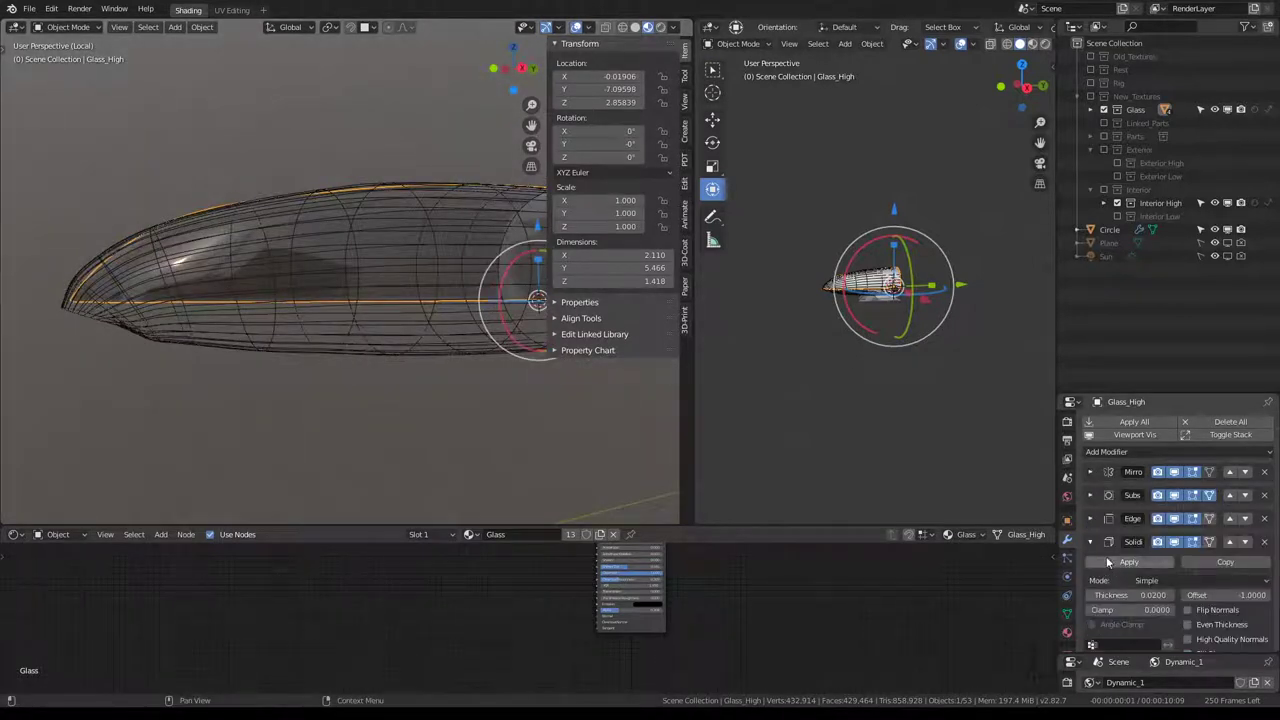
# Add a Shrinkwrap modifier below Mirror on Glass_High, targeting Circle.
pyautogui.click(1092, 541)
pyautogui.click(1129, 453)
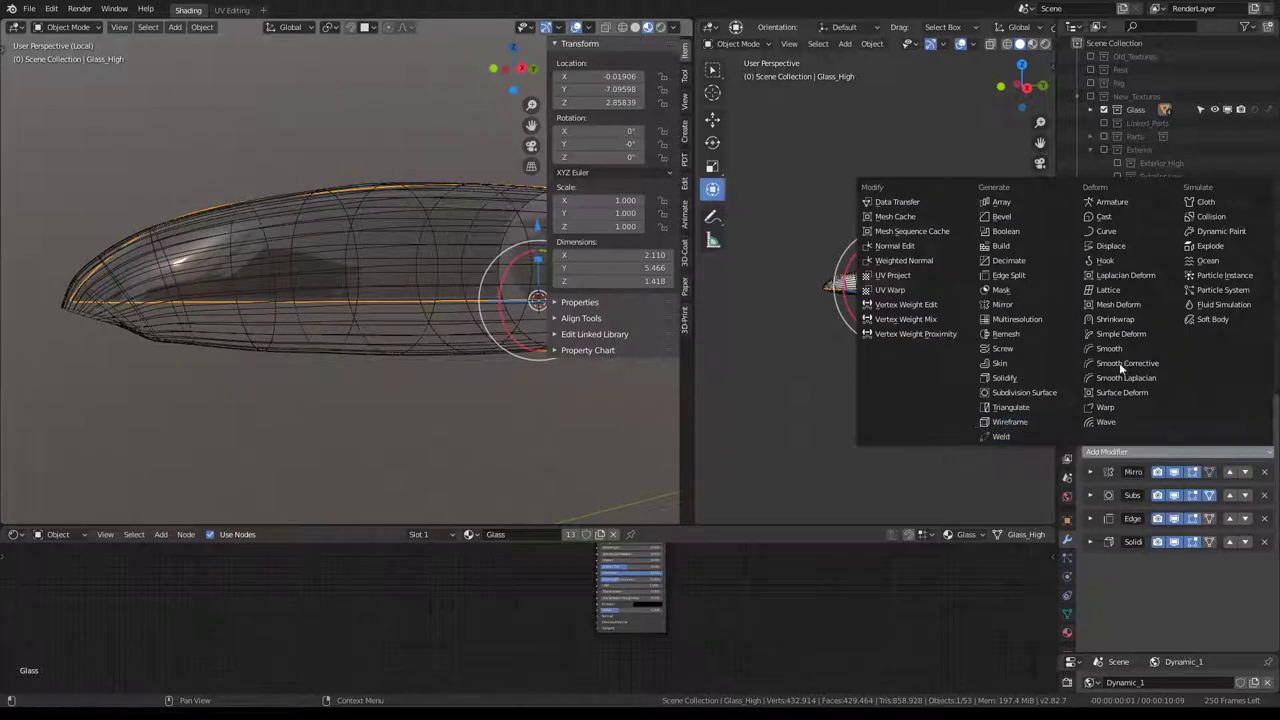
pyautogui.click(1121, 322)
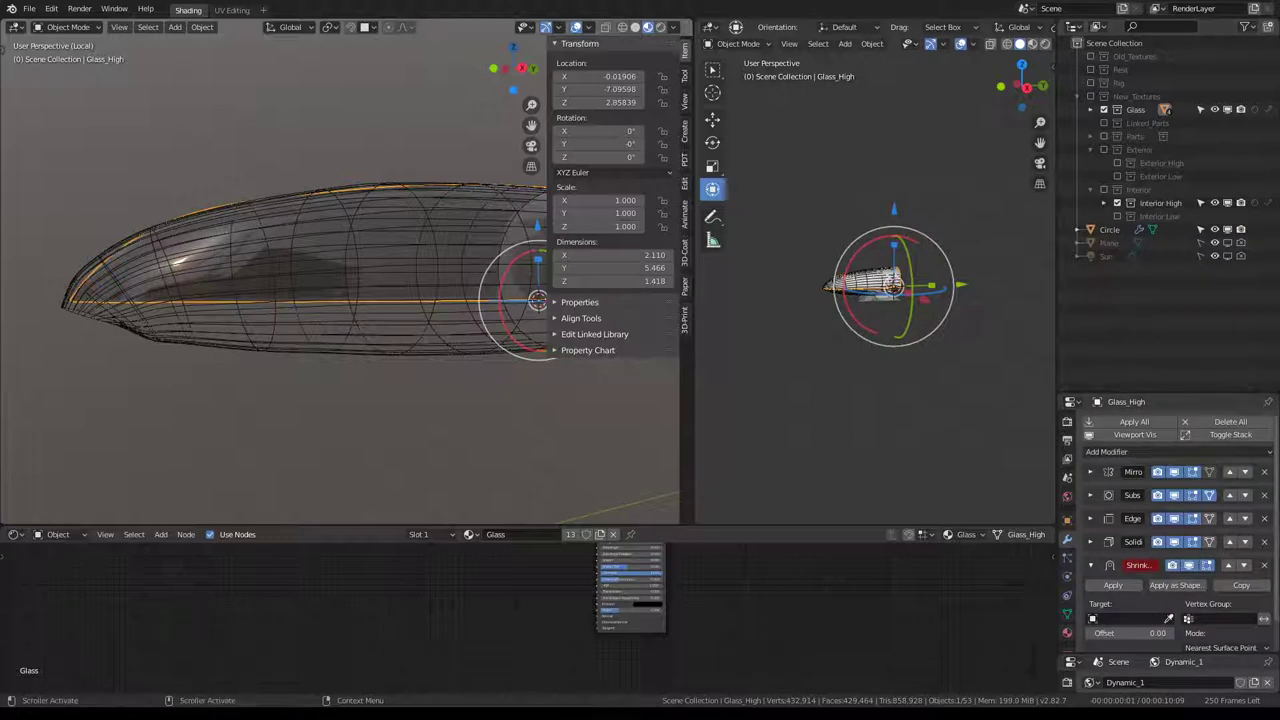
pyautogui.click(1229, 541)
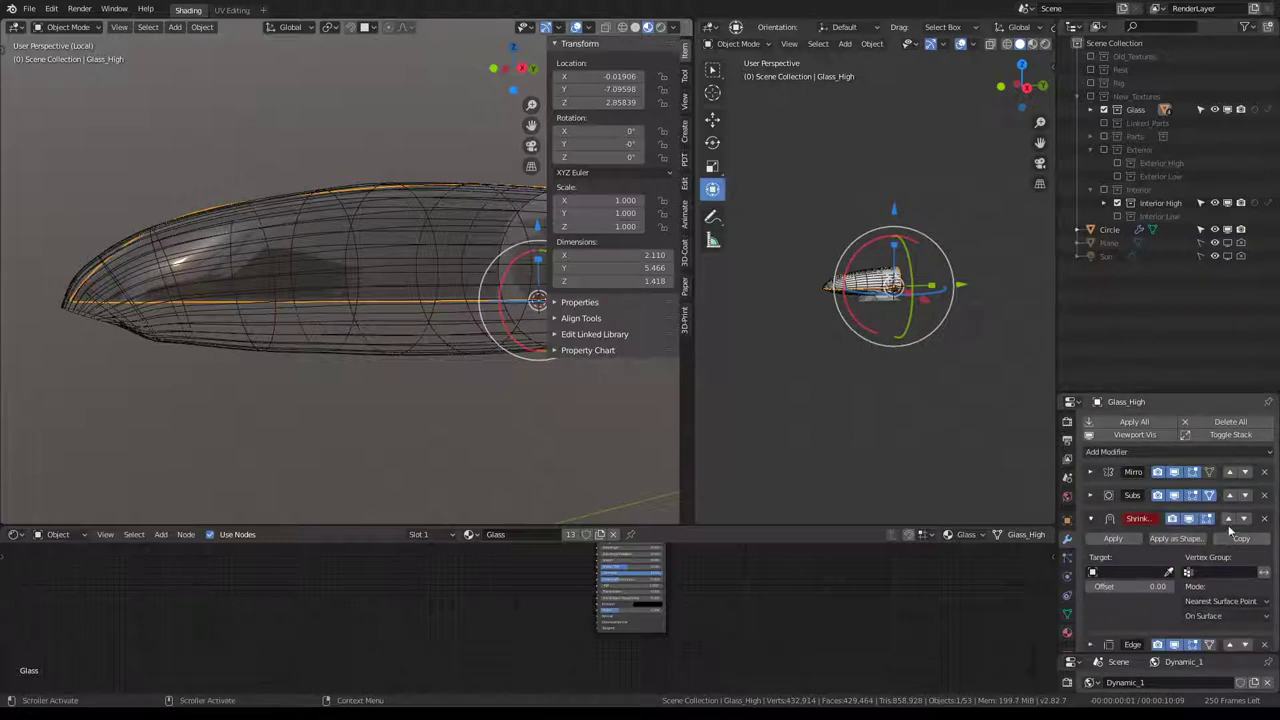
pyautogui.click(1229, 518)
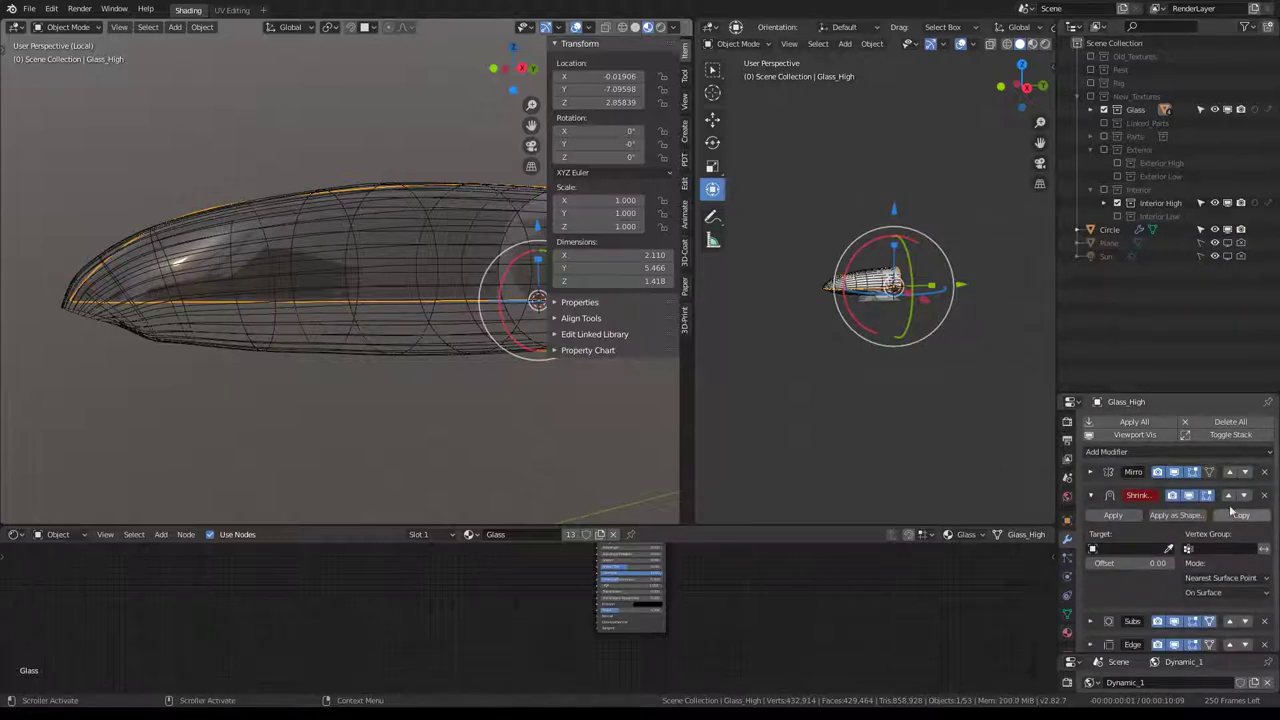
pyautogui.click(1090, 496)
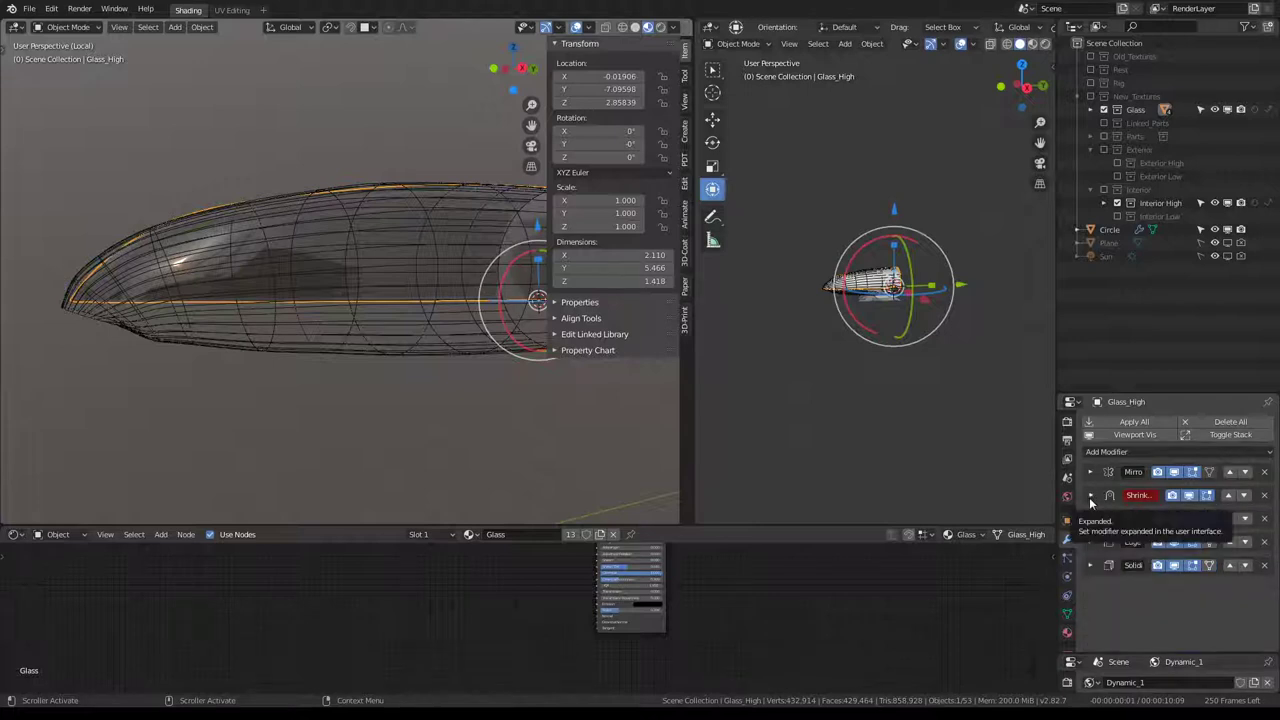
pyautogui.click(1090, 496)
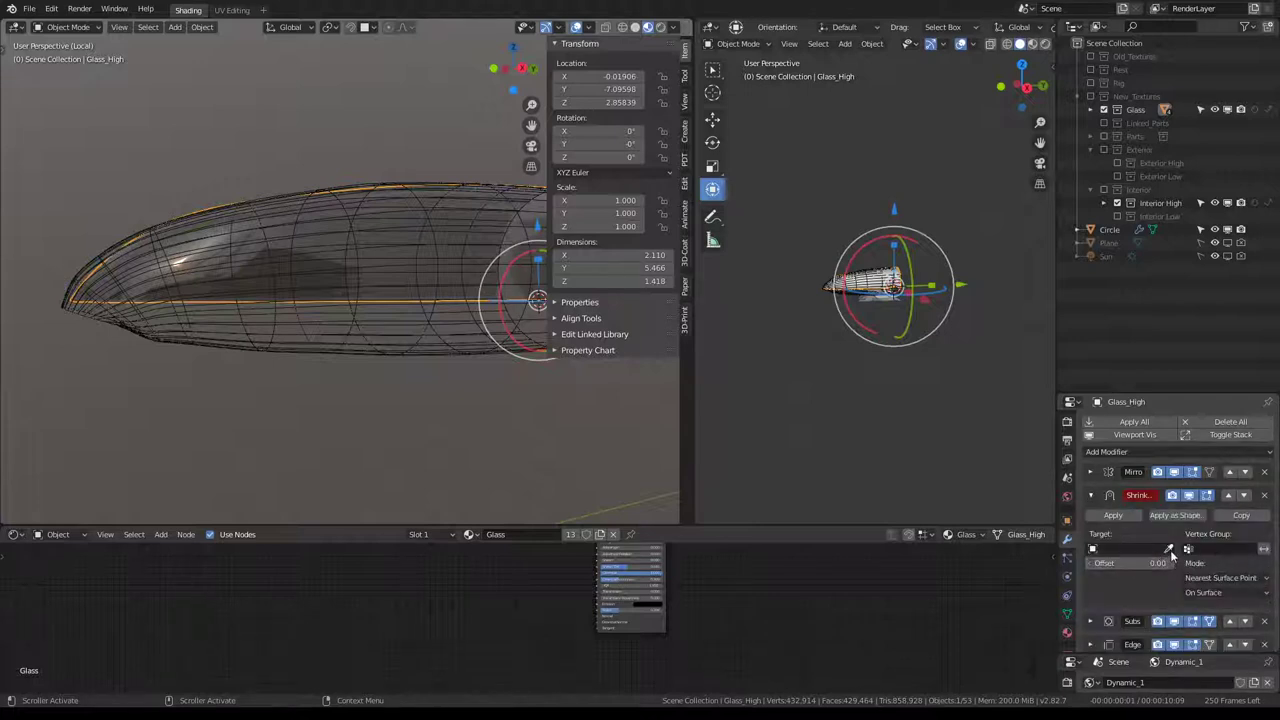
pyautogui.click(273, 344)
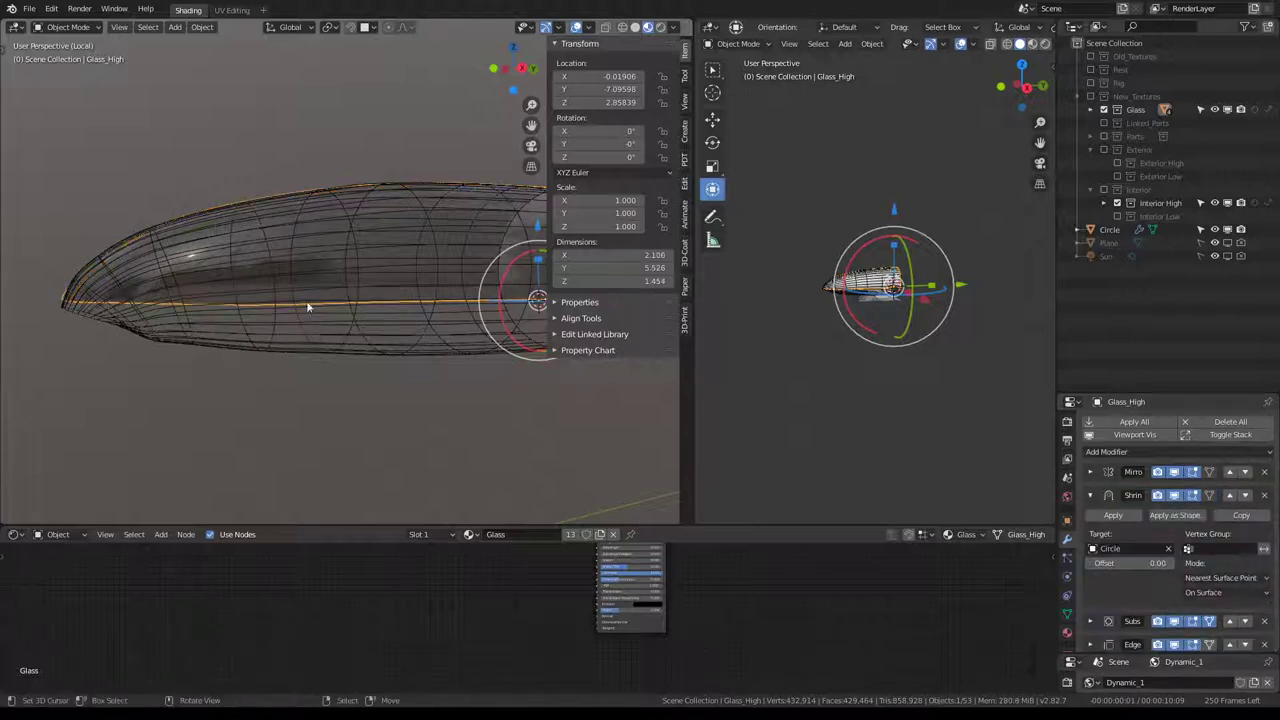
# Maximize the viewport and edit Glass_High's mesh in right orthographic view.
pyautogui.hotkey('ctrl', 'space')
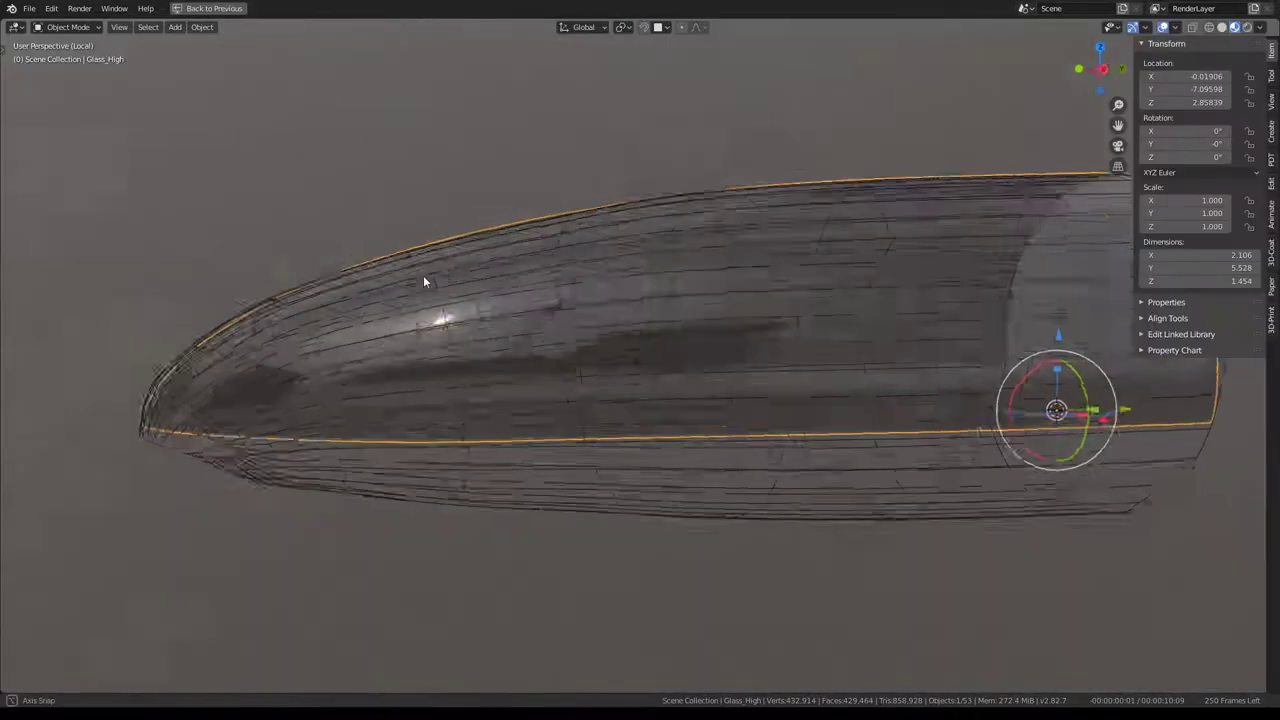
pyautogui.moveTo(423, 275)
pyautogui.mouseDown(button='middle')
pyautogui.moveTo(280, 283)
pyautogui.moveTo(573, 264)
pyautogui.moveTo(509, 294)
pyautogui.moveTo(429, 200)
pyautogui.moveTo(583, 247)
pyautogui.mouseUp(button='middle')
pyautogui.scroll(-3, 340, 283)
pyautogui.moveTo(459, 257)
pyautogui.mouseDown(button='middle')
pyautogui.moveTo(322, 211)
pyautogui.moveTo(296, 233)
pyautogui.mouseUp(button='middle')
pyautogui.press('Tab')
pyautogui.moveTo(393, 237); pyautogui.dragTo(511, 230, button='middle')
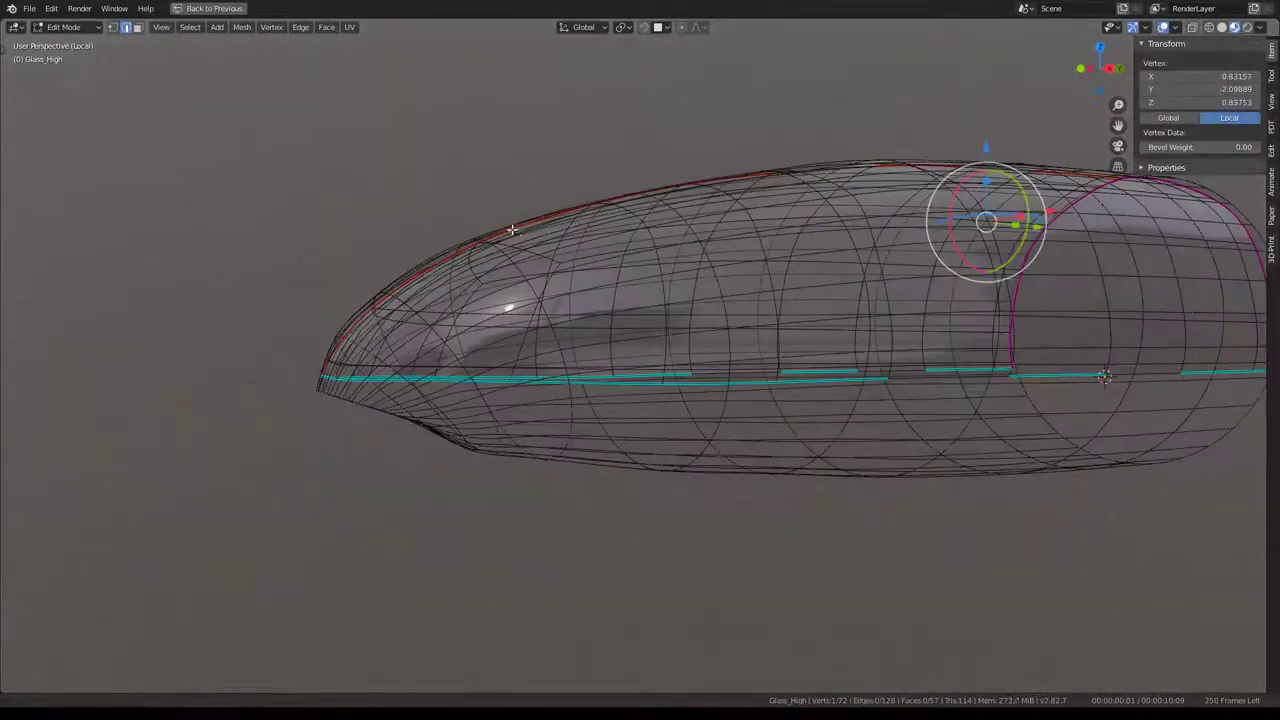
pyautogui.press('KP_3')
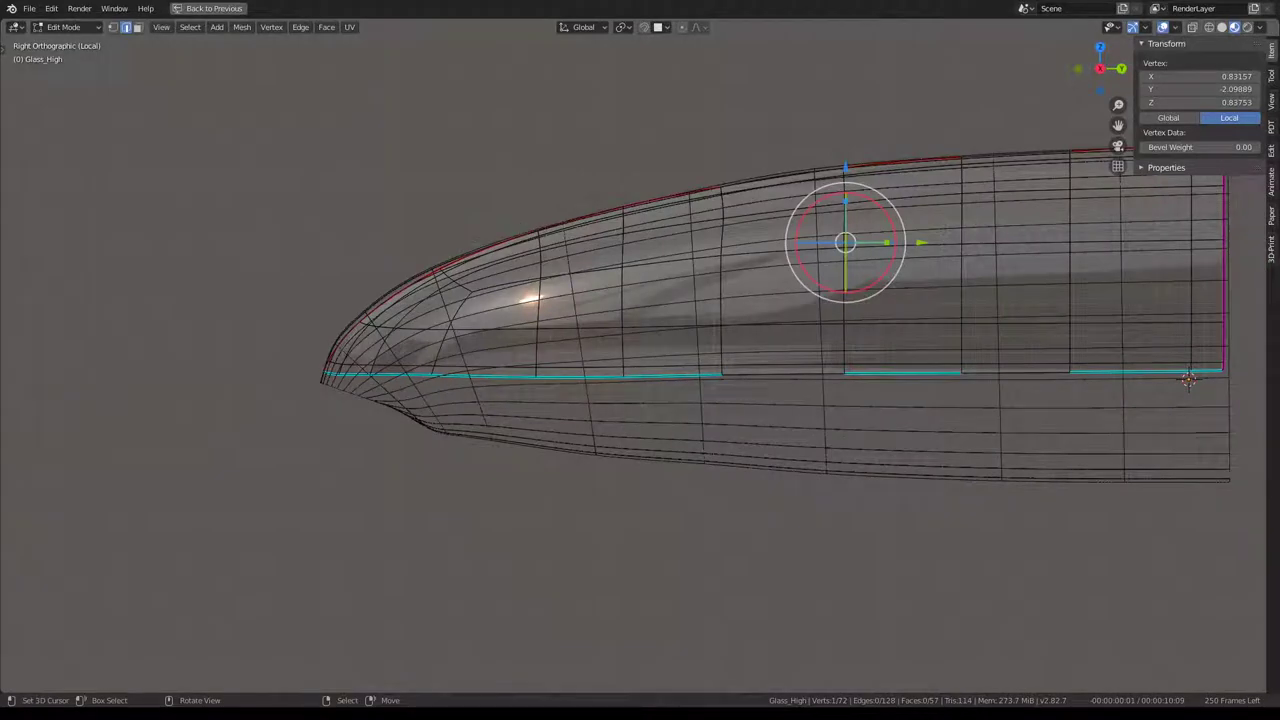
pyautogui.scroll(3, 1189, 379)
pyautogui.keyDown('shift'); pyautogui.moveTo(235, 268); pyautogui.dragTo(388, 347, button='middle'); pyautogui.keyUp('shift')
# Nudge an edge at the canopy's front tip forward, then return to Object Mode and the split layout.
pyautogui.click(363, 362)
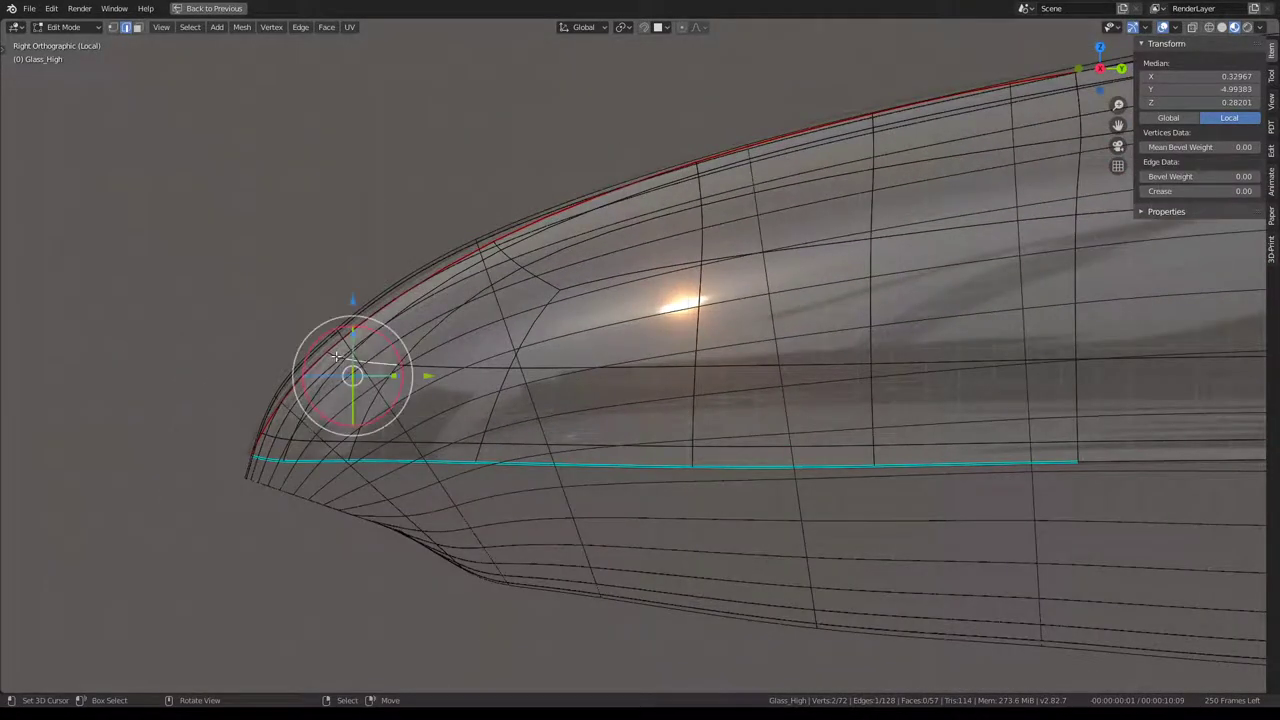
pyautogui.moveTo(336, 355); pyautogui.dragTo(310, 326)
pyautogui.scroll(-4, 310, 326)
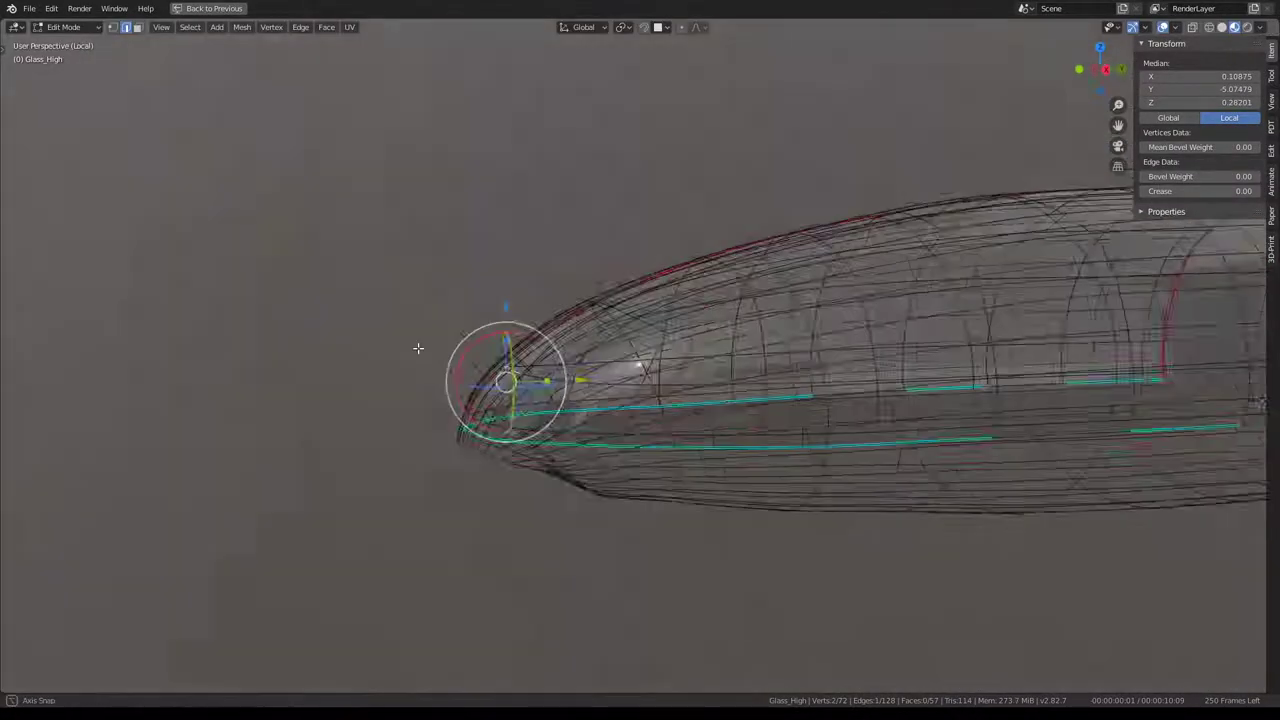
pyautogui.press('Tab')
pyautogui.moveTo(828, 341); pyautogui.dragTo(596, 322, button='middle')
pyautogui.hotkey('ctrl', 'space')
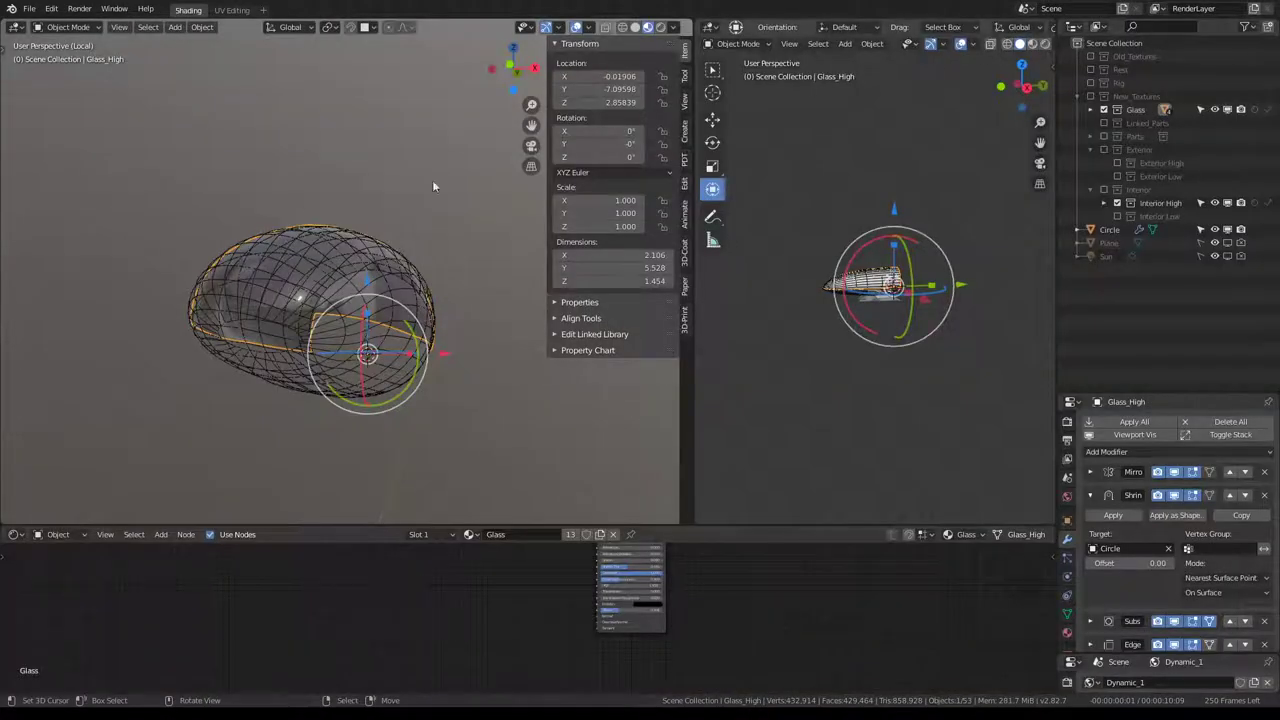
# Switch both the right and left viewports to Solid shading and orbit close to the glass canopy.
pyautogui.click(1019, 45)
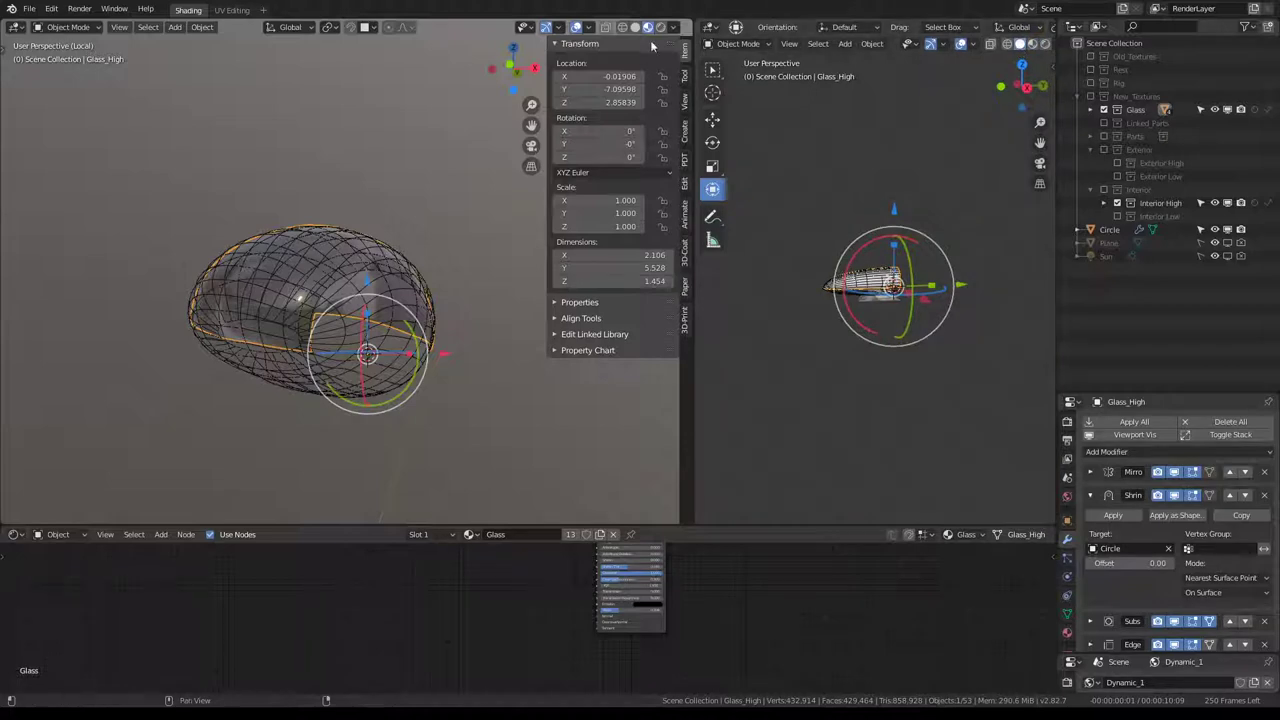
pyautogui.click(640, 29)
pyautogui.moveTo(306, 212)
pyautogui.mouseDown(button='middle')
pyautogui.moveTo(369, 206)
pyautogui.moveTo(358, 185)
pyautogui.moveTo(373, 173)
pyautogui.moveTo(397, 182)
pyautogui.mouseUp(button='middle')
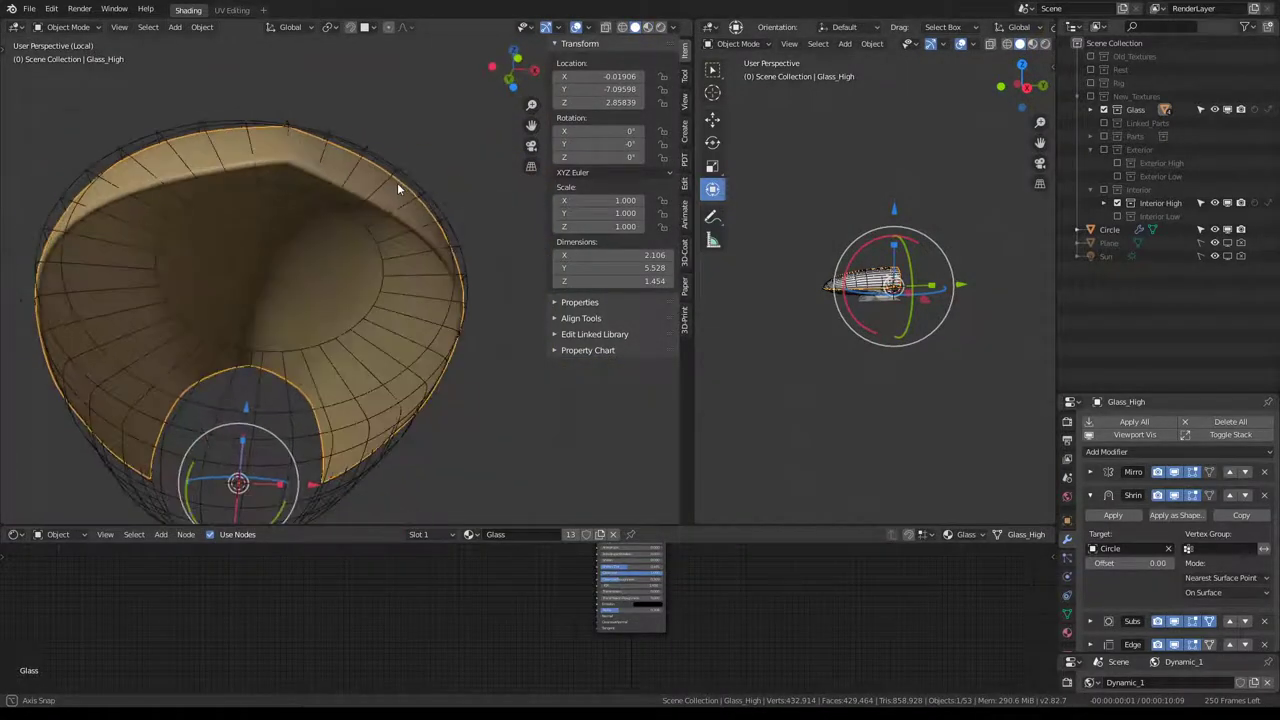
# Toggle the shrinkwrap effect, then try Shrinkwrap Offset values up to 0.04 and lower it back down.
pyautogui.click(1188, 497)
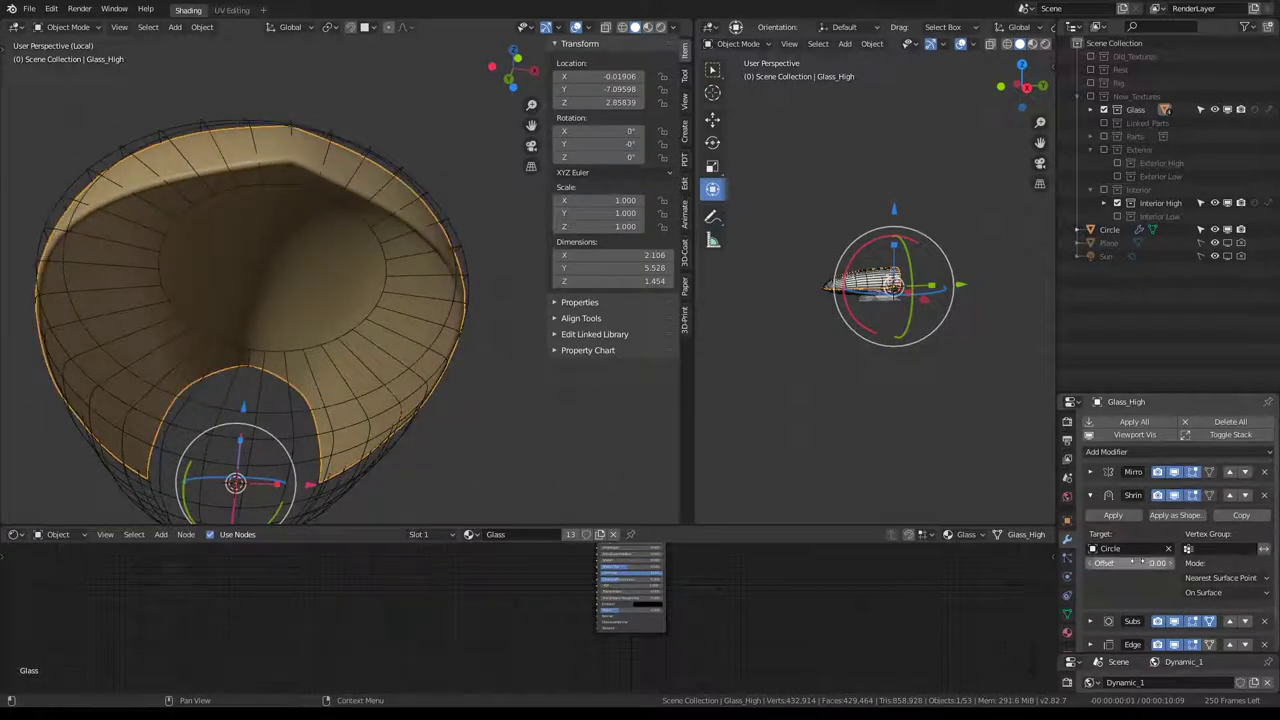
pyautogui.click(1172, 566)
pyautogui.click(1173, 564)
pyautogui.click(1173, 564)
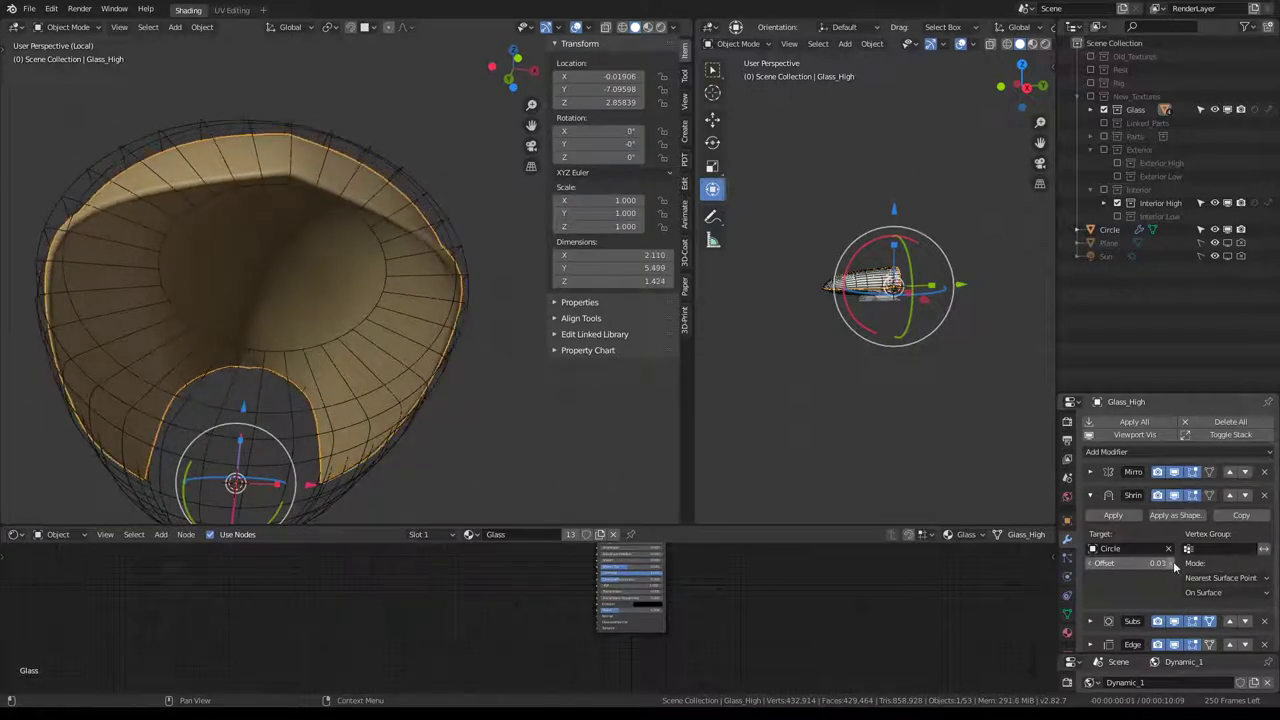
pyautogui.click(1173, 564)
pyautogui.click(1092, 564)
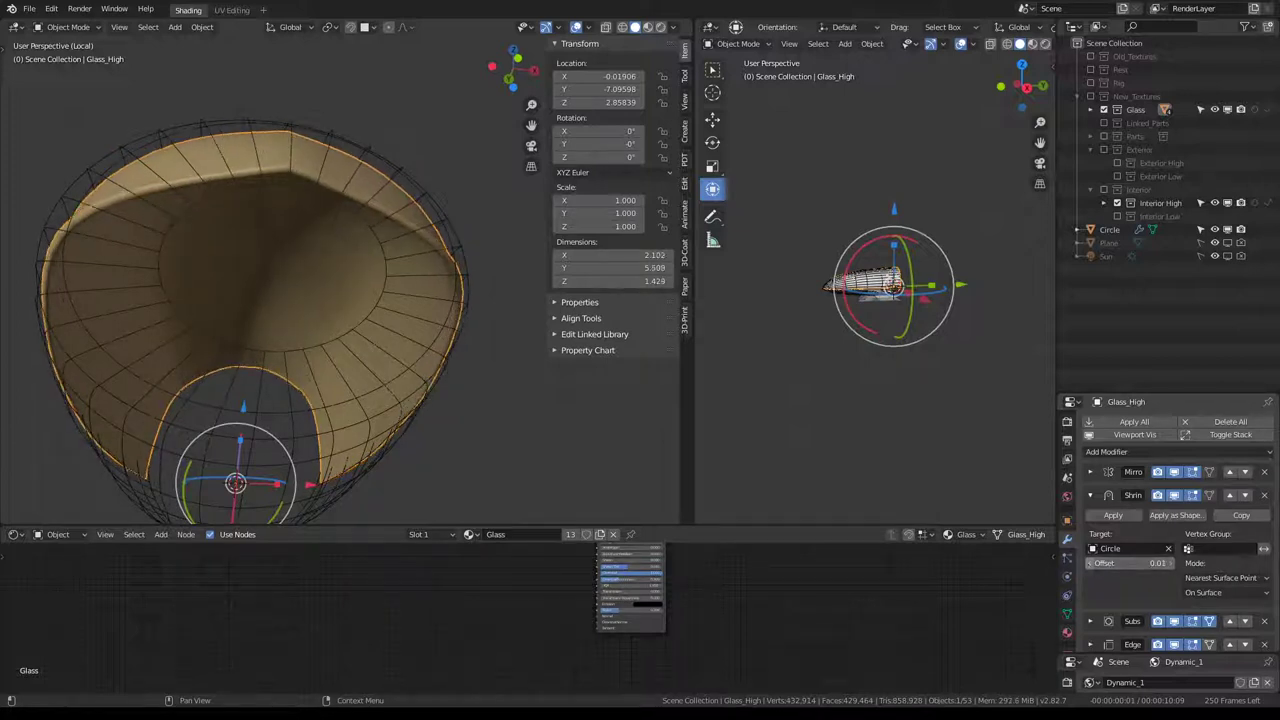
pyautogui.click(1092, 564)
pyautogui.click(1092, 564)
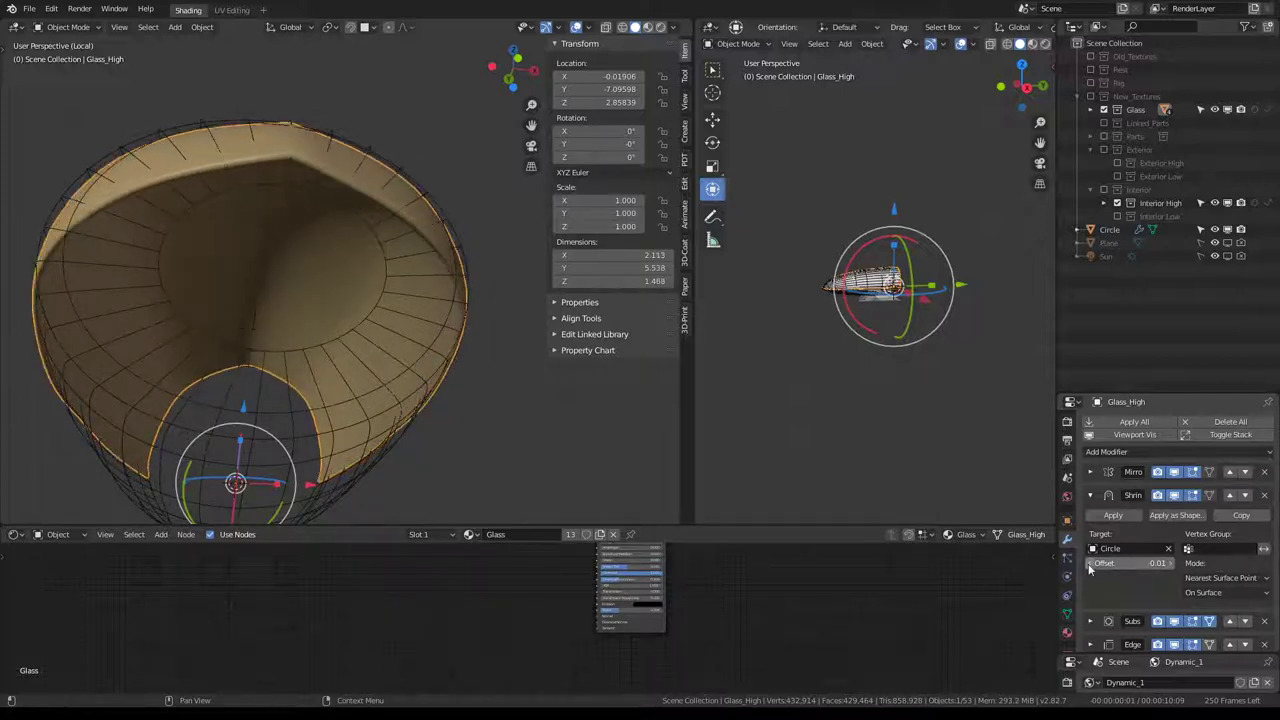
# Keep Nearest Surface Point as the wrap method and set Snap Mode to Outside Surface.
pyautogui.click(1222, 578)
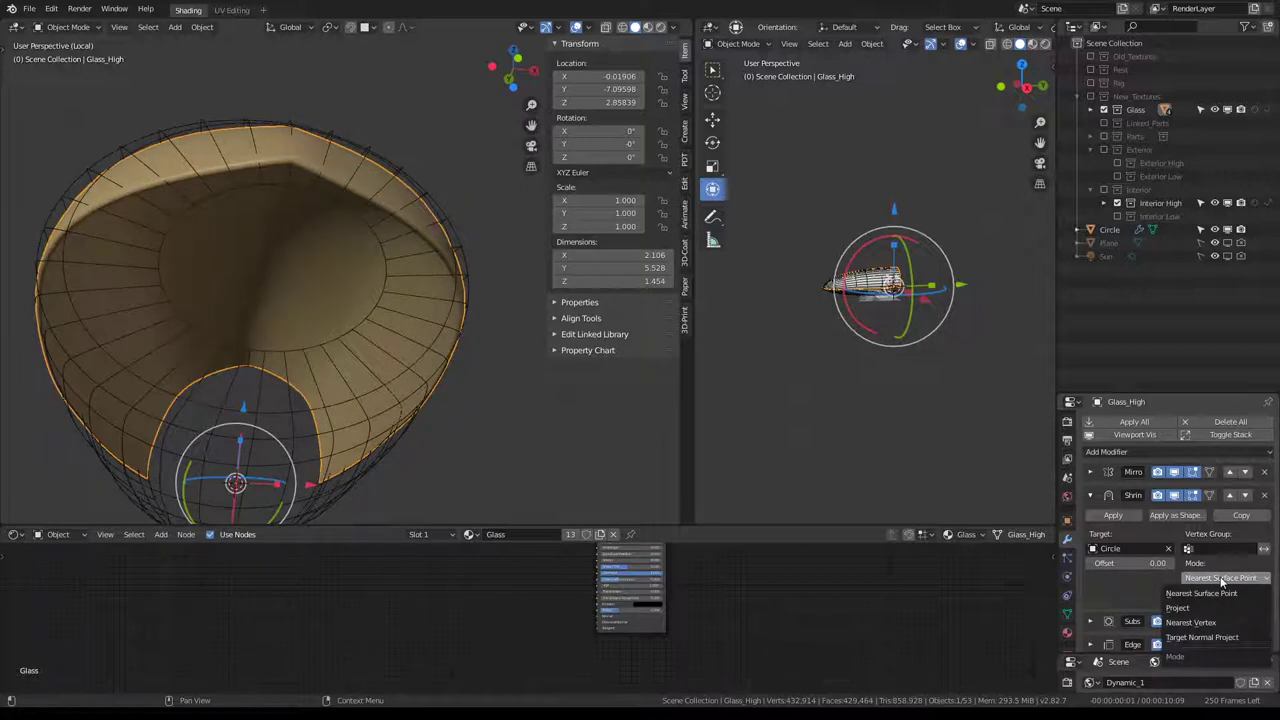
pyautogui.click(1210, 593)
pyautogui.click(1222, 588)
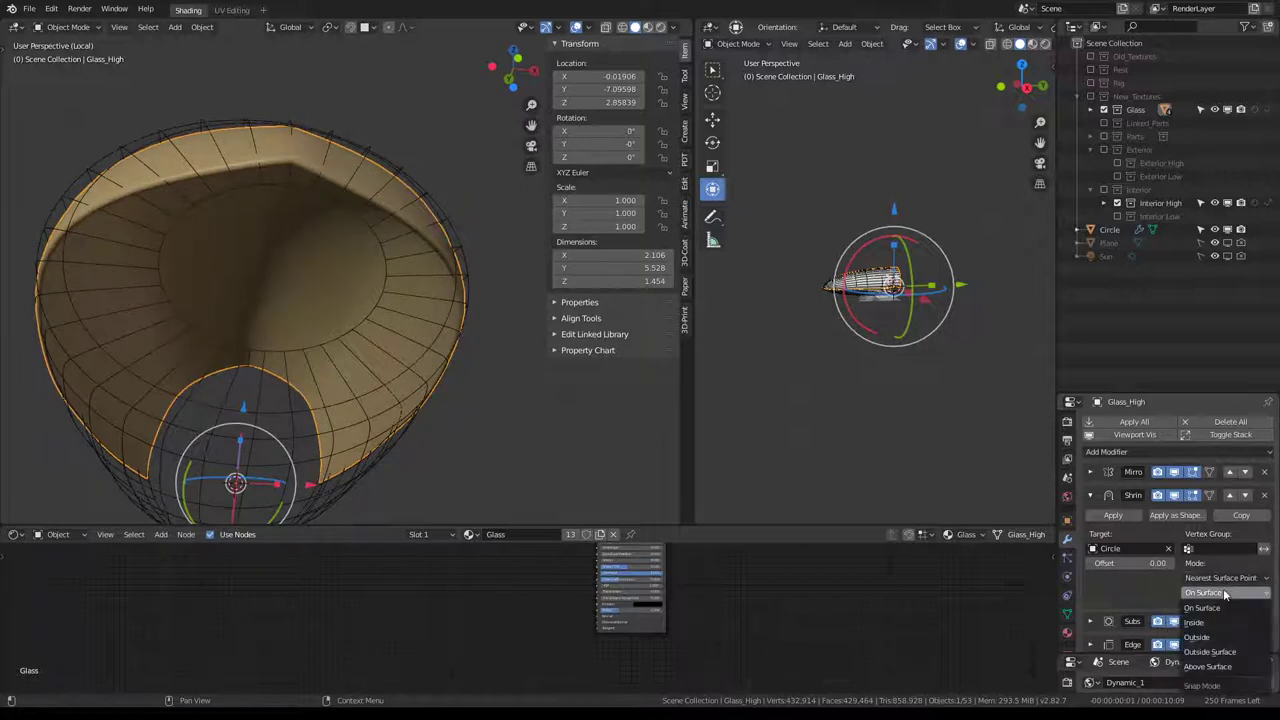
pyautogui.click(1210, 637)
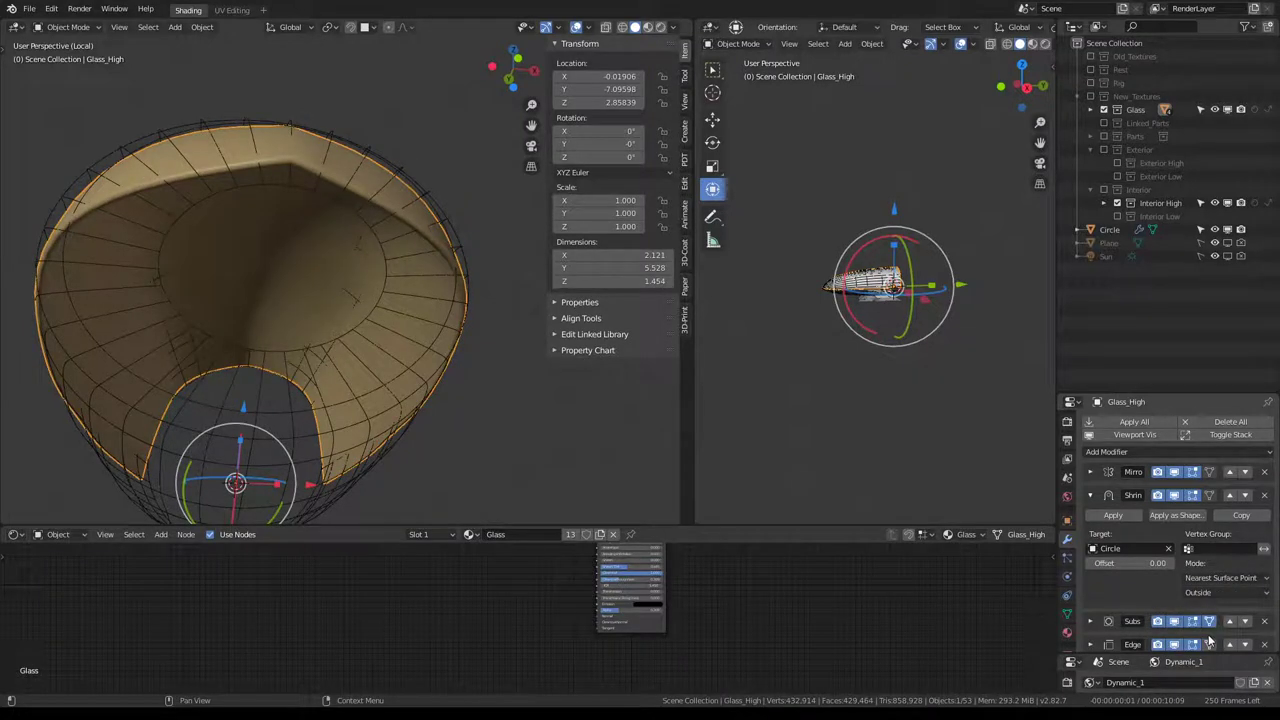
pyautogui.click(1219, 593)
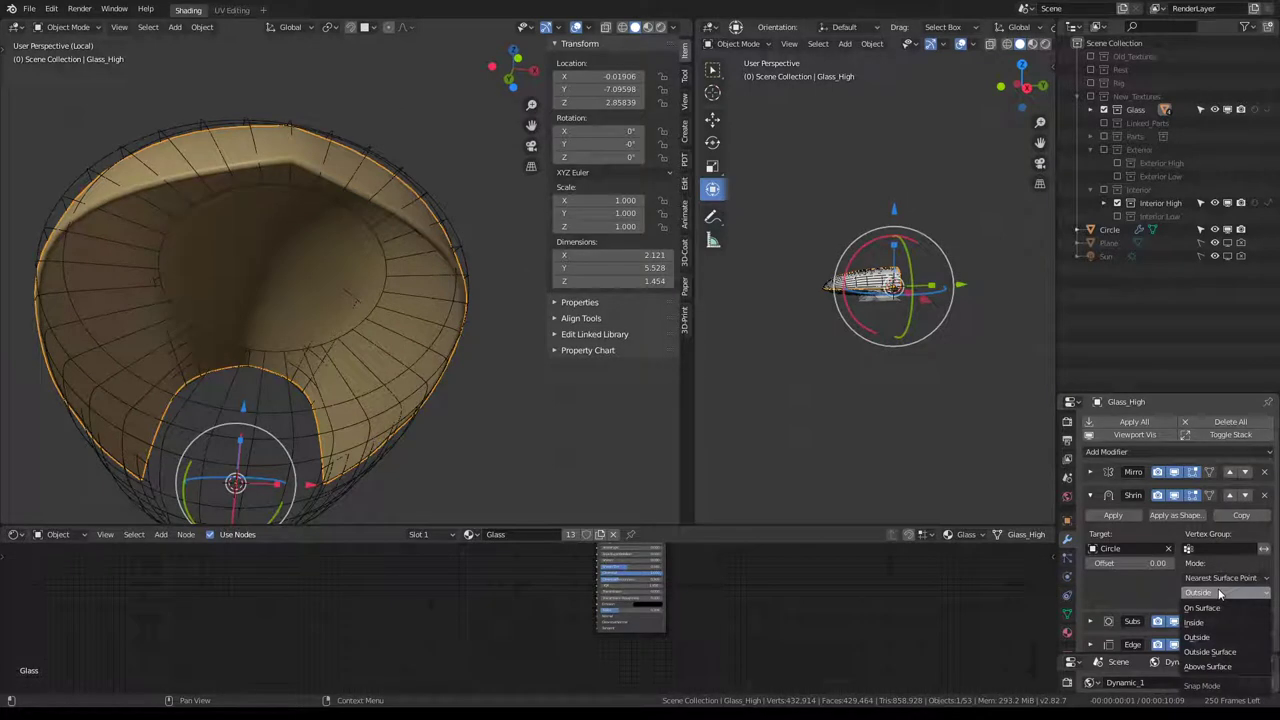
pyautogui.click(1206, 656)
# Move the Shrinkwrap above Mirror and back below it, then collapse its panel.
pyautogui.scroll(-1, 1207, 560)
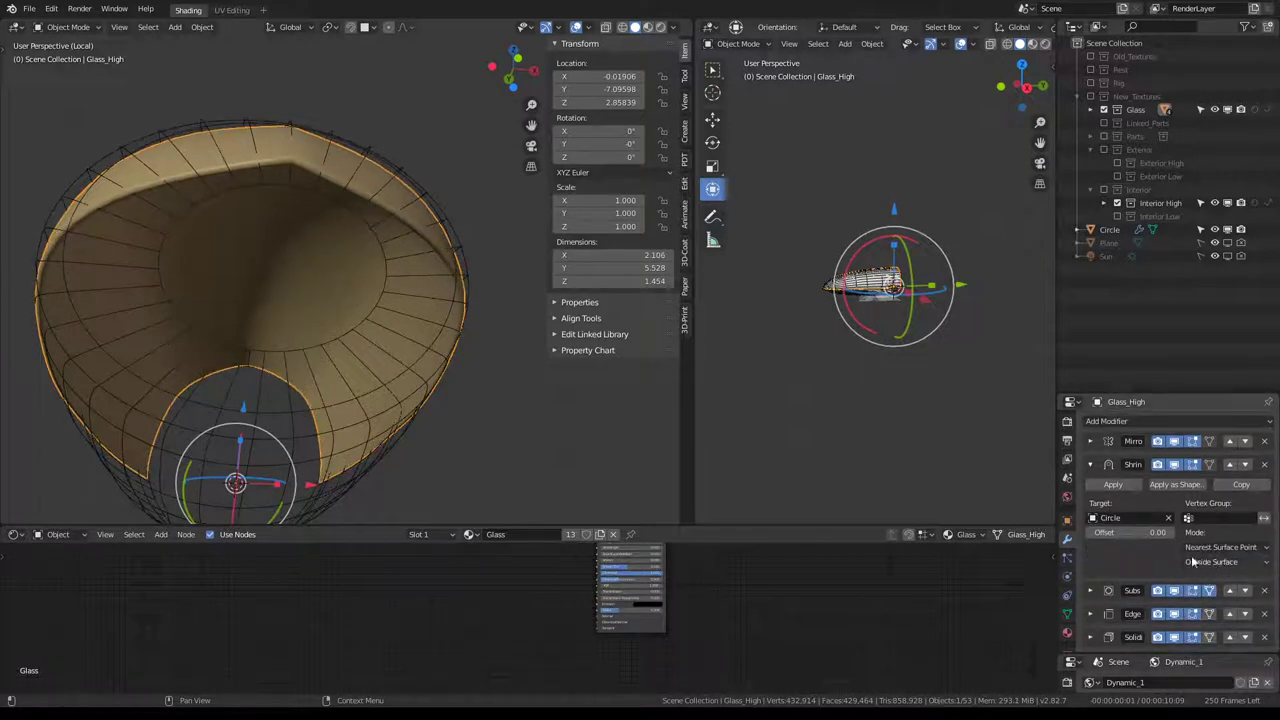
pyautogui.scroll(1, 1246, 484)
pyautogui.click(1230, 495)
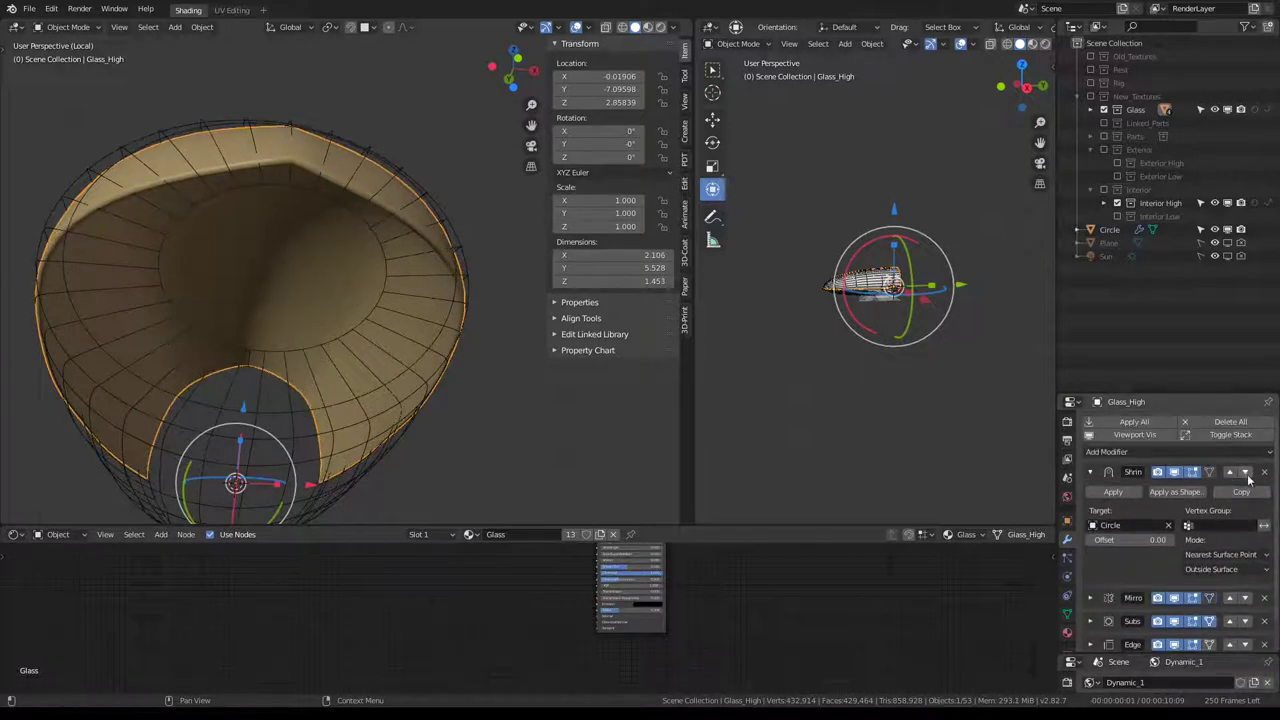
pyautogui.click(1245, 472)
pyautogui.click(1091, 495)
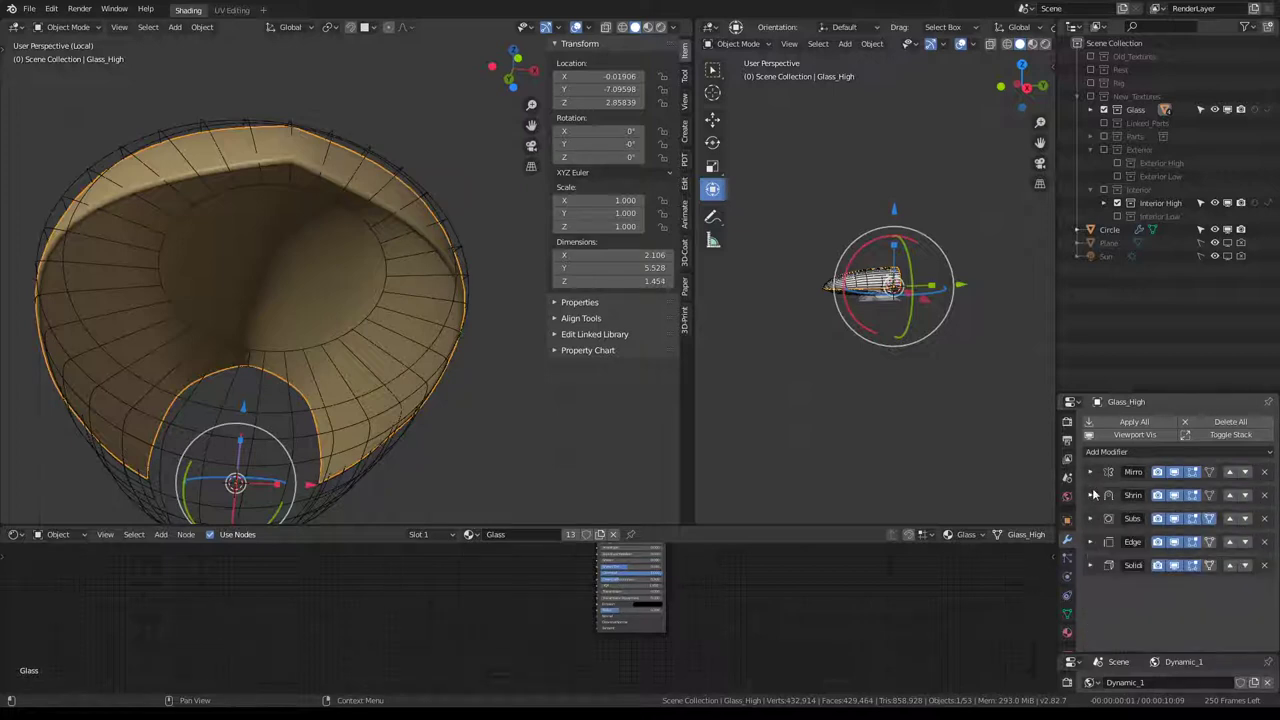
# Move the Shrinkwrap below Subdivision and orbit to inspect the glass from the side.
pyautogui.click(1245, 495)
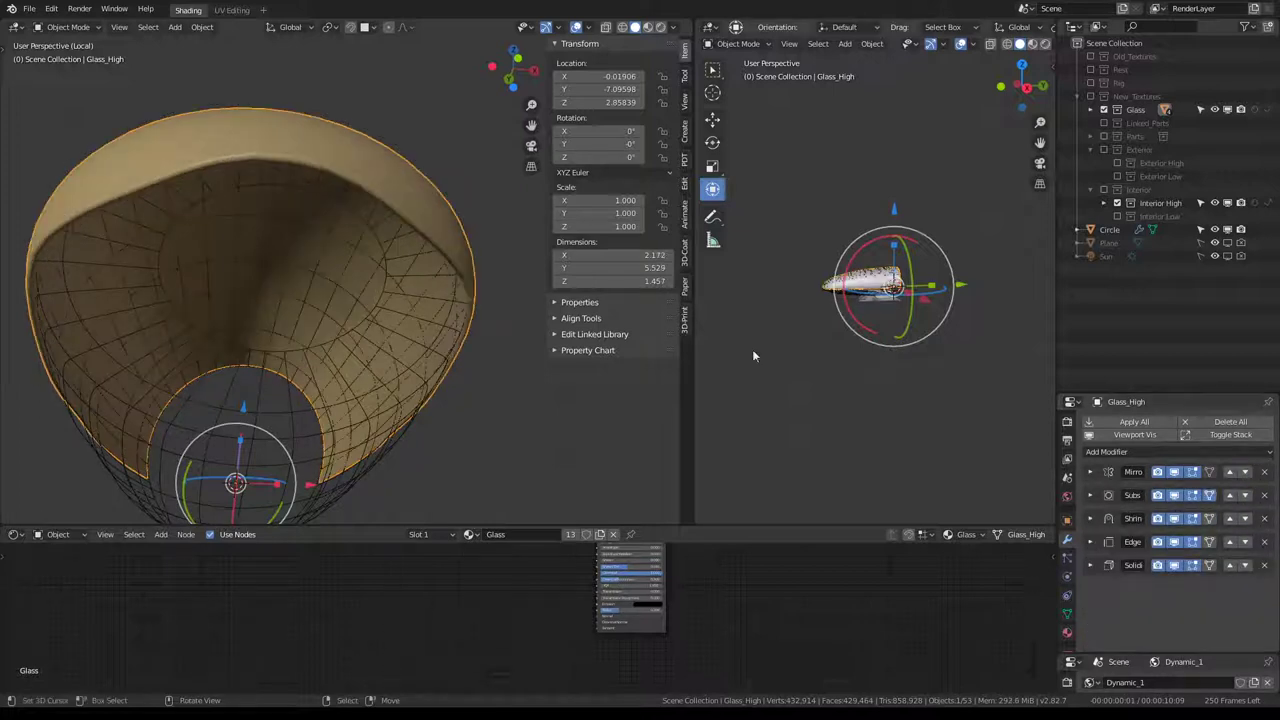
pyautogui.moveTo(400, 300); pyautogui.dragTo(310, 338, button='middle')
pyautogui.scroll(-3, 310, 338)
pyautogui.scroll(3, 470, 345)
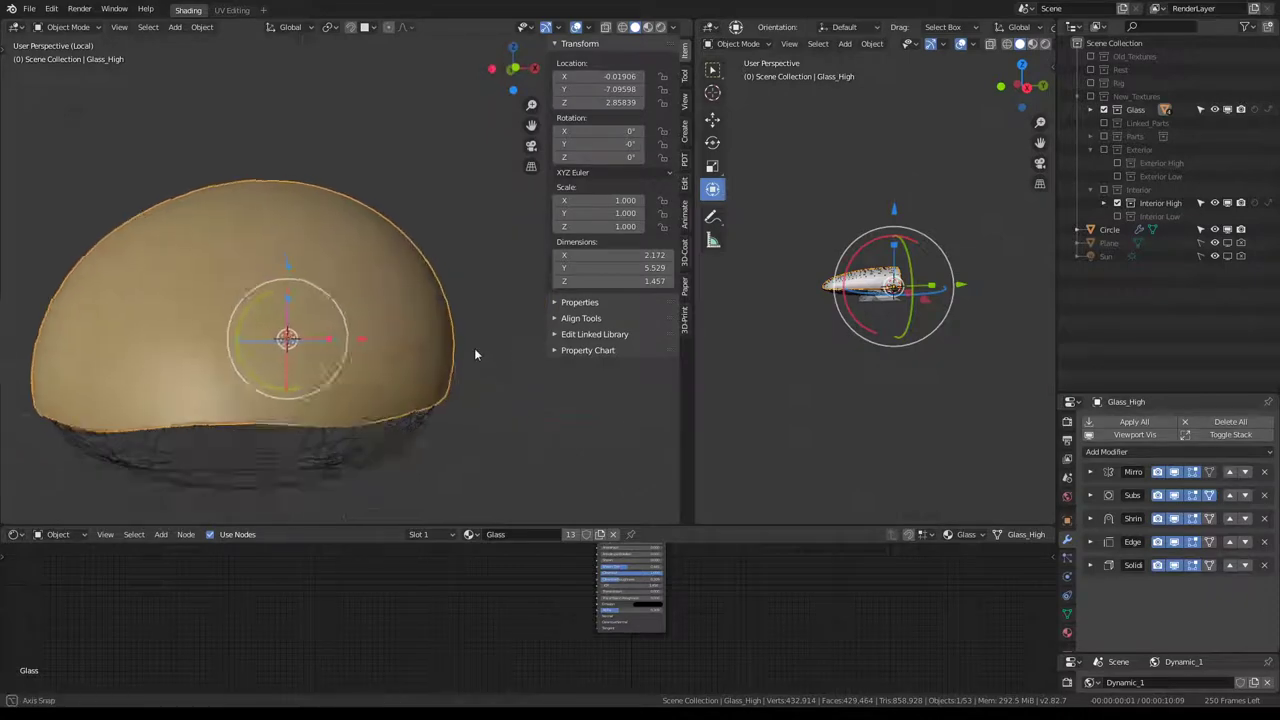
pyautogui.moveTo(474, 348)
pyautogui.mouseDown(button='middle')
pyautogui.moveTo(466, 308)
pyautogui.moveTo(506, 343)
pyautogui.moveTo(363, 349)
pyautogui.moveTo(300, 317)
pyautogui.moveTo(287, 327)
pyautogui.moveTo(471, 316)
pyautogui.moveTo(356, 285)
pyautogui.moveTo(466, 289)
pyautogui.mouseUp(button='middle')
pyautogui.scroll(-3, 287, 325)
pyautogui.scroll(-2, 471, 316)
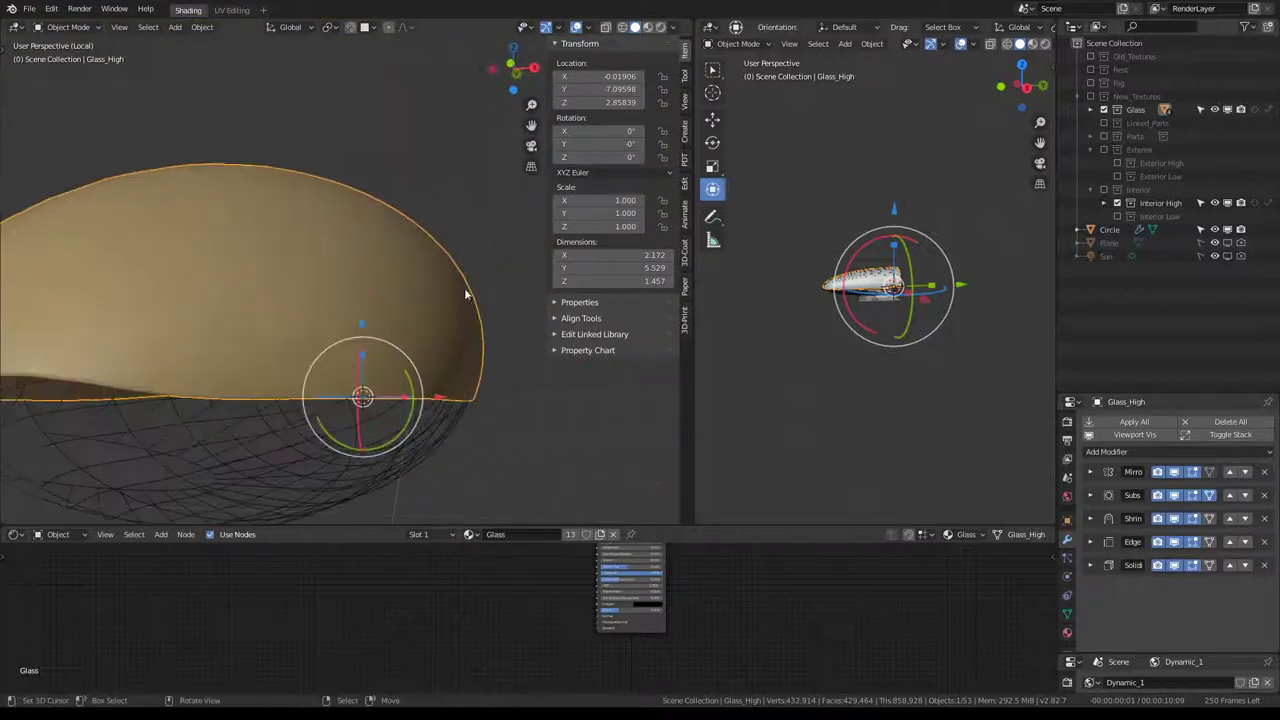
# Put the Shrinkwrap back above Subdivision and disable Subdivision's viewport display.
pyautogui.click(1231, 518)
pyautogui.moveTo(490, 345)
pyautogui.mouseDown(button='middle')
pyautogui.moveTo(452, 324)
pyautogui.moveTo(470, 340)
pyautogui.mouseUp(button='middle')
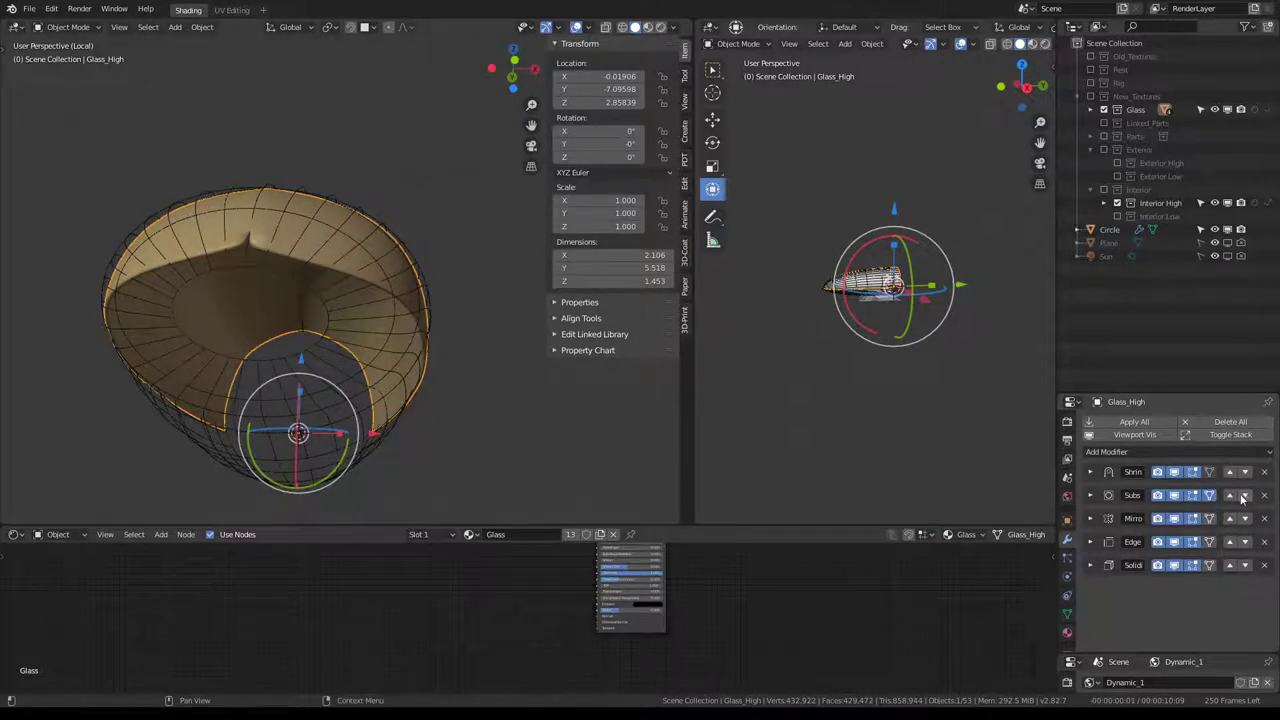
pyautogui.click(1230, 496)
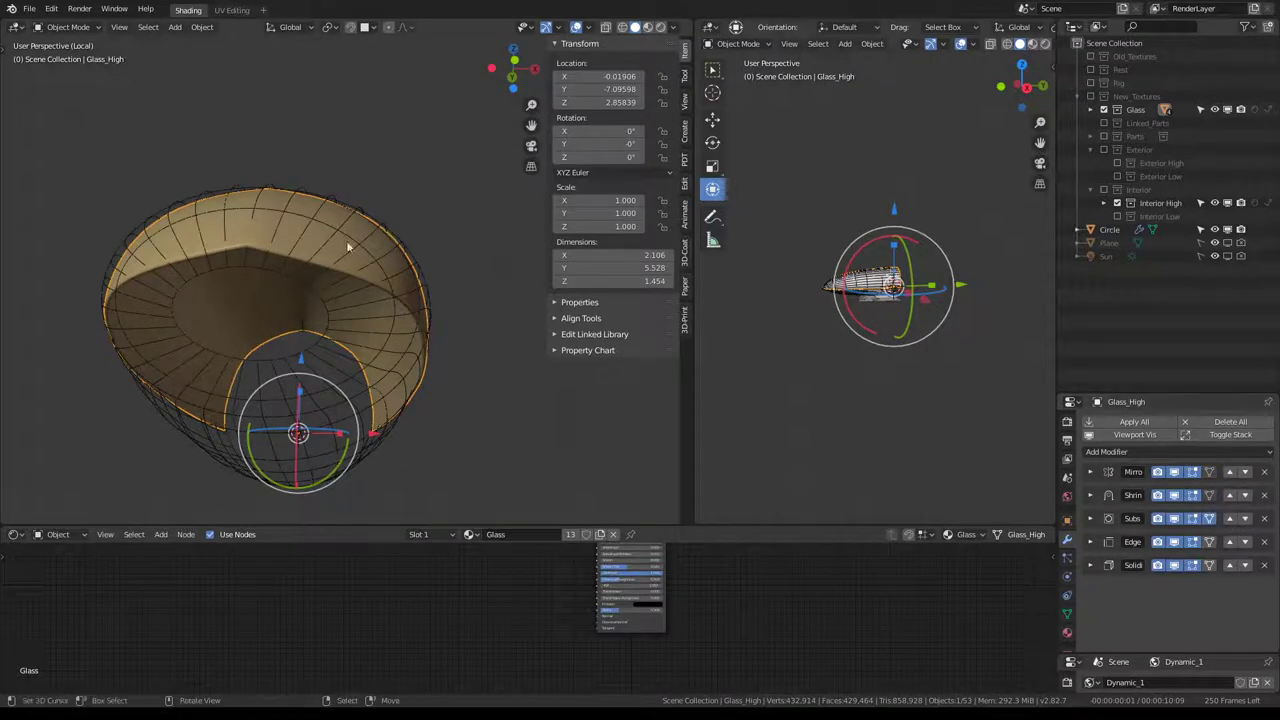
pyautogui.click(1230, 518)
pyautogui.click(1090, 496)
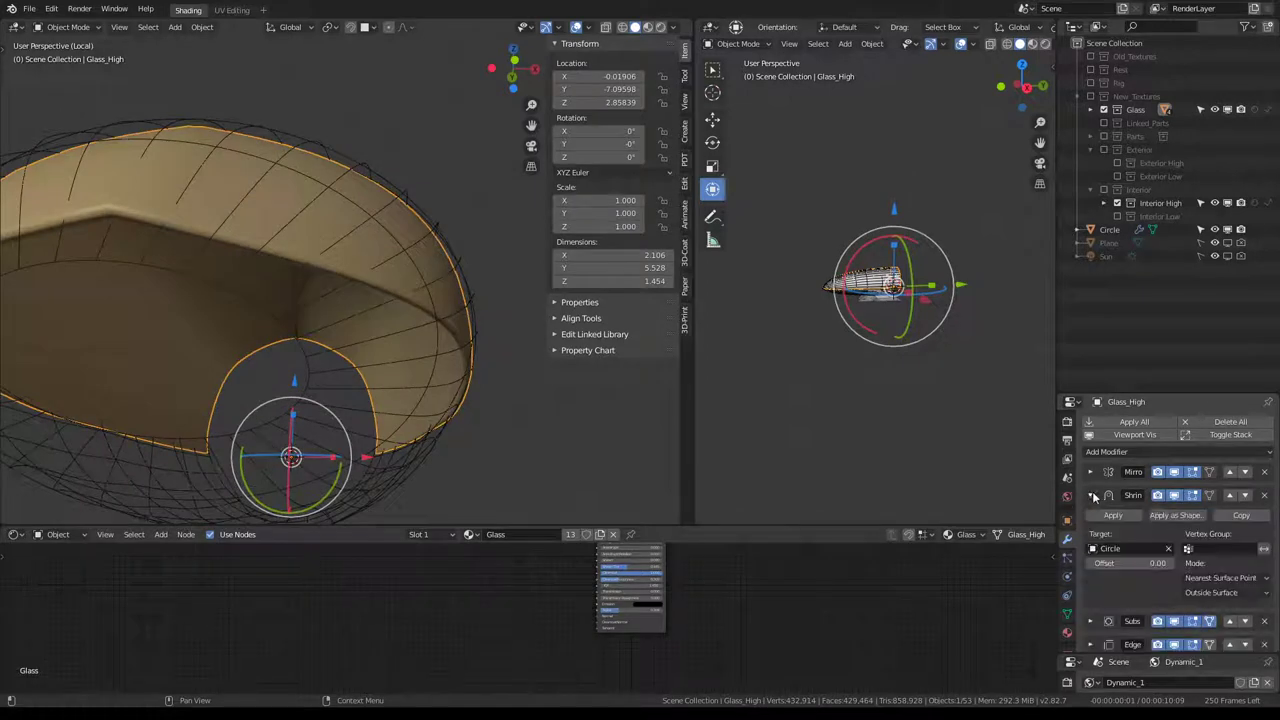
pyautogui.click(1090, 496)
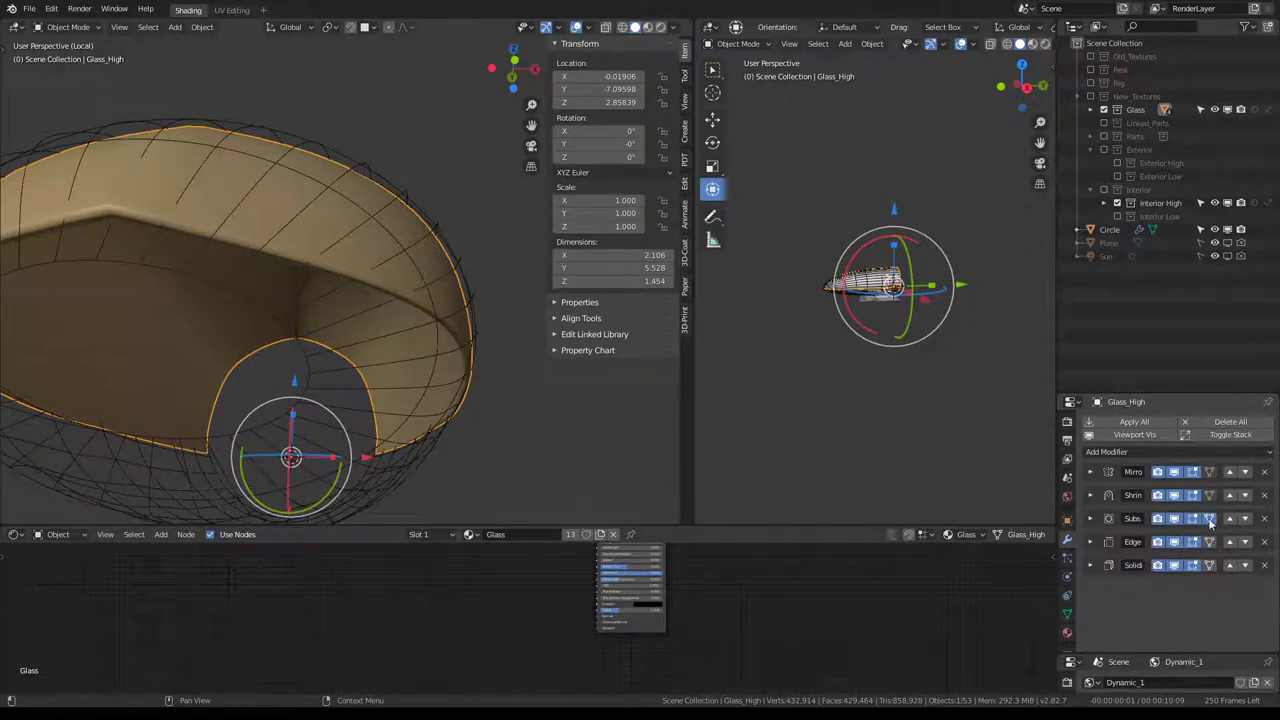
pyautogui.click(1174, 518)
pyautogui.moveTo(470, 230)
pyautogui.mouseDown(button='middle')
pyautogui.moveTo(490, 226)
pyautogui.moveTo(462, 182)
pyautogui.moveTo(503, 214)
pyautogui.moveTo(437, 206)
pyautogui.moveTo(389, 265)
pyautogui.moveTo(277, 284)
pyautogui.moveTo(388, 284)
pyautogui.moveTo(350, 145)
pyautogui.moveTo(457, 209)
pyautogui.moveTo(522, 224)
pyautogui.moveTo(281, 292)
pyautogui.mouseUp(button='middle')
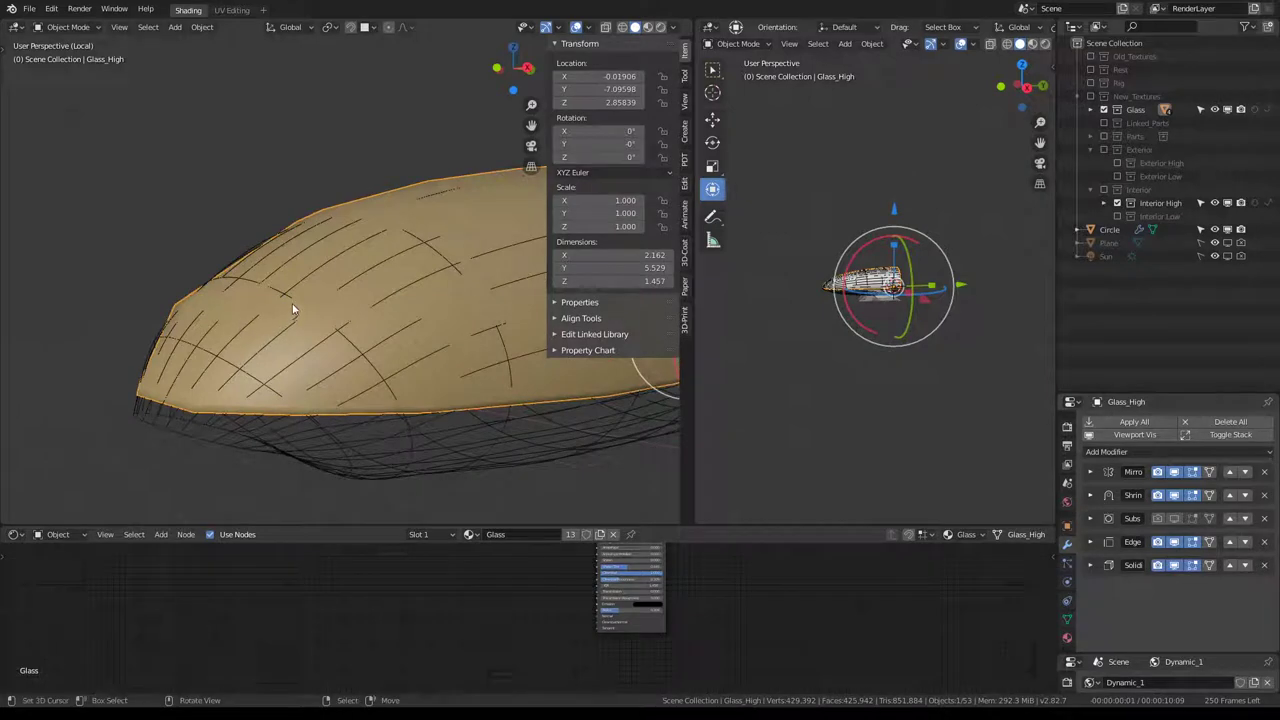
# Enter Edit Mode on the glass and orbit to look down into the bowl.
pyautogui.press('Tab')
pyautogui.press('Tab')
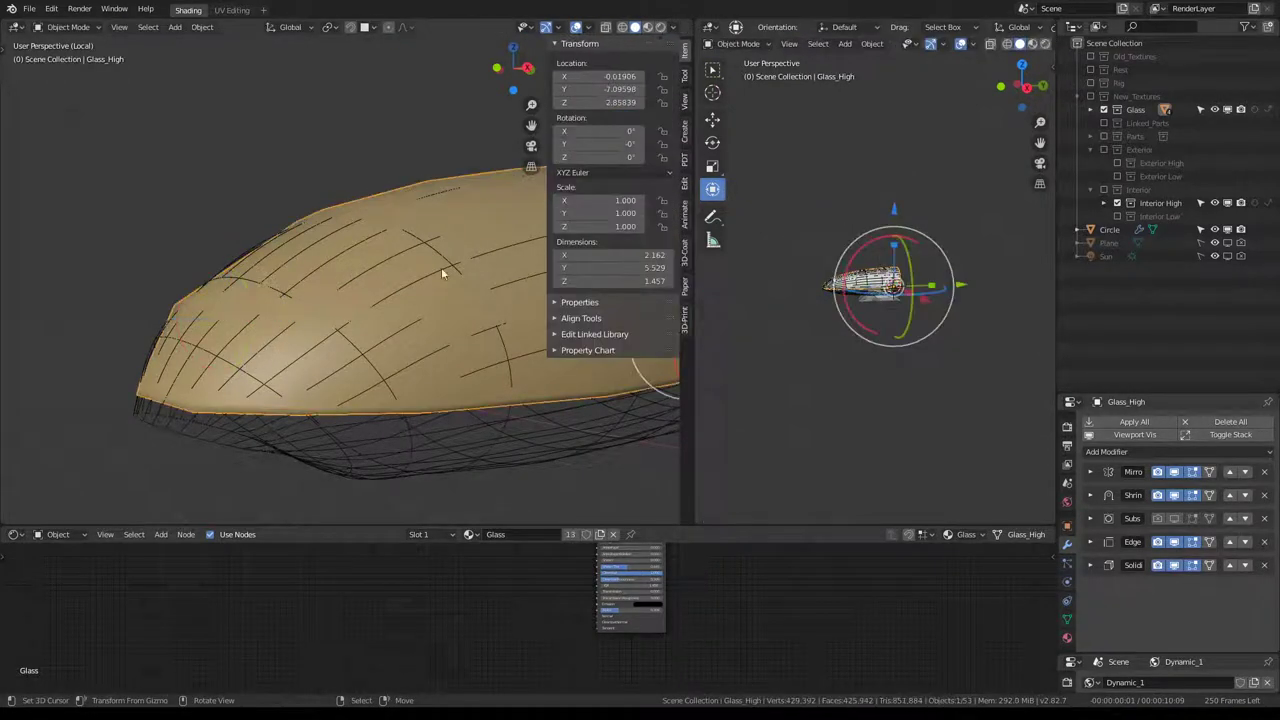
pyautogui.click(352, 462)
pyautogui.press('Tab')
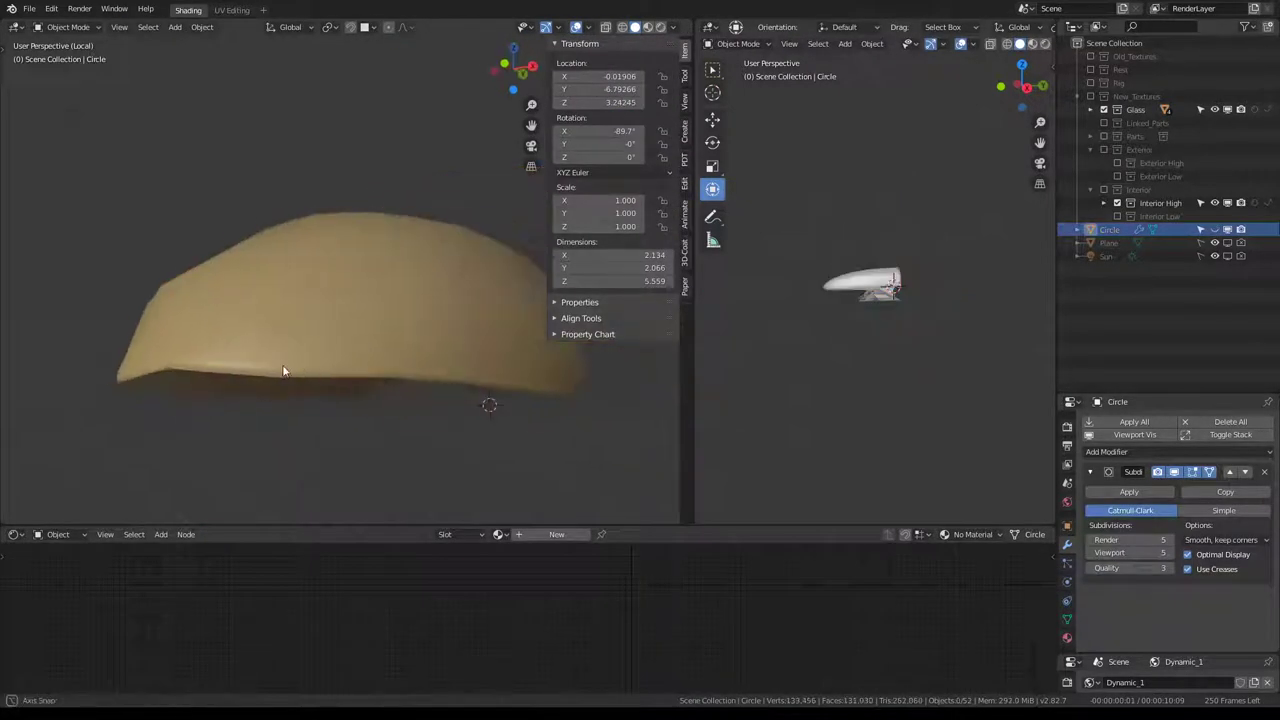
pyautogui.moveTo(310, 347); pyautogui.dragTo(330, 450, button='middle')
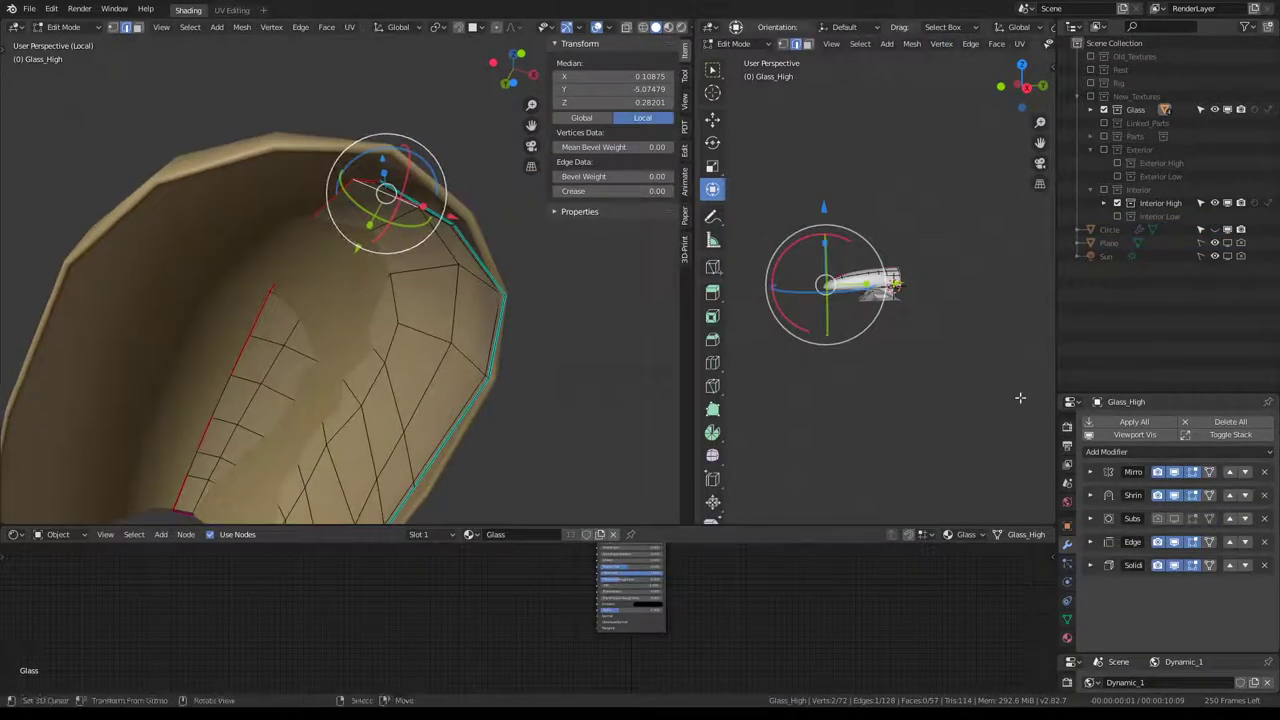
pyautogui.moveTo(480, 300)
pyautogui.mouseDown(button='middle')
pyautogui.moveTo(512, 190)
pyautogui.moveTo(486, 251)
pyautogui.moveTo(481, 221)
pyautogui.moveTo(443, 280)
pyautogui.moveTo(457, 229)
pyautogui.moveTo(443, 263)
pyautogui.moveTo(387, 286)
pyautogui.moveTo(293, 312)
pyautogui.moveTo(297, 286)
pyautogui.mouseUp(button='middle')
# Move and scale the selected vertices, then return to Object Mode.
pyautogui.press('g')
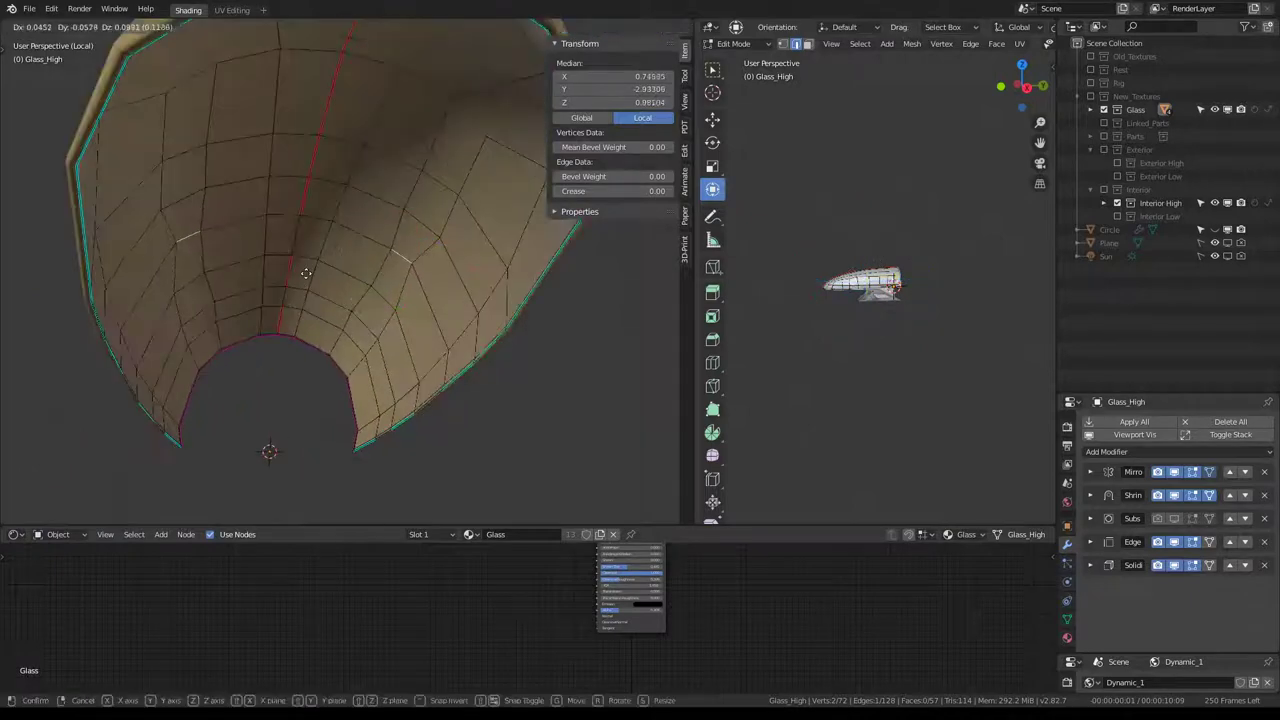
pyautogui.click(305, 272)
pyautogui.press('s')
pyautogui.click(470, 326)
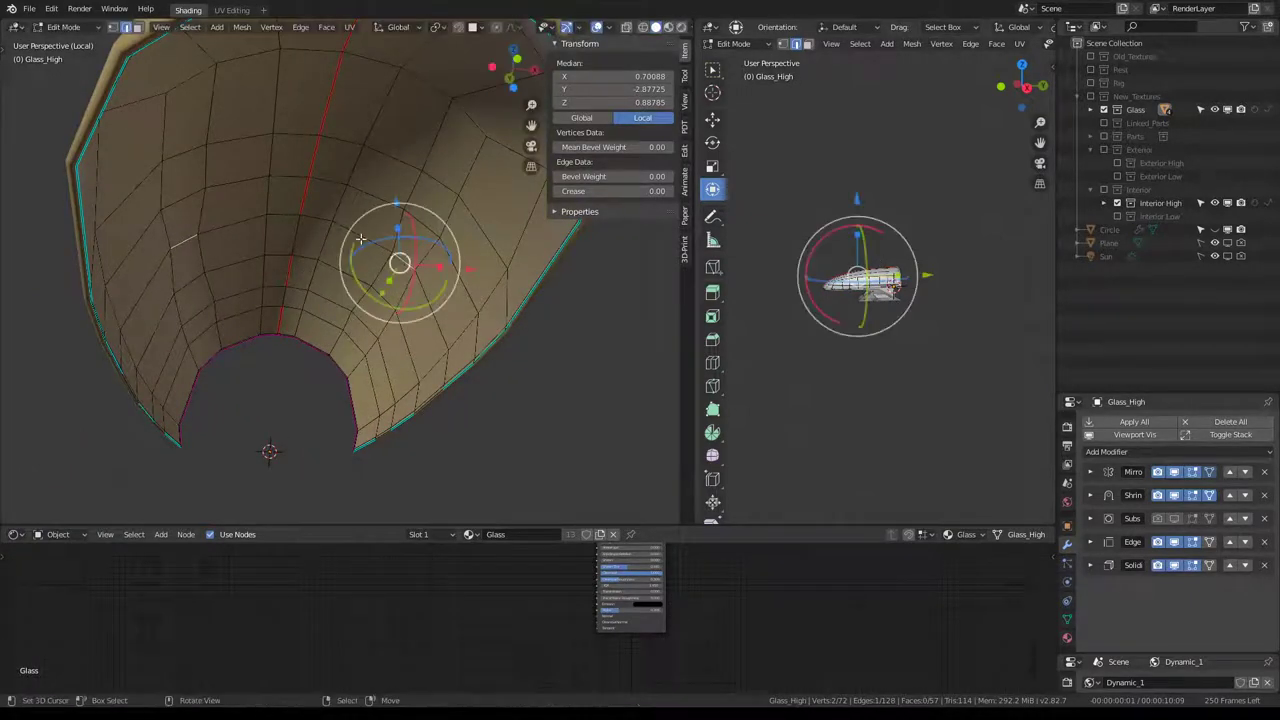
pyautogui.moveTo(470, 326)
pyautogui.mouseDown(button='middle')
pyautogui.moveTo(352, 271)
pyautogui.moveTo(243, 290)
pyautogui.moveTo(371, 177)
pyautogui.moveTo(371, 257)
pyautogui.mouseUp(button='middle')
pyautogui.press('Tab')
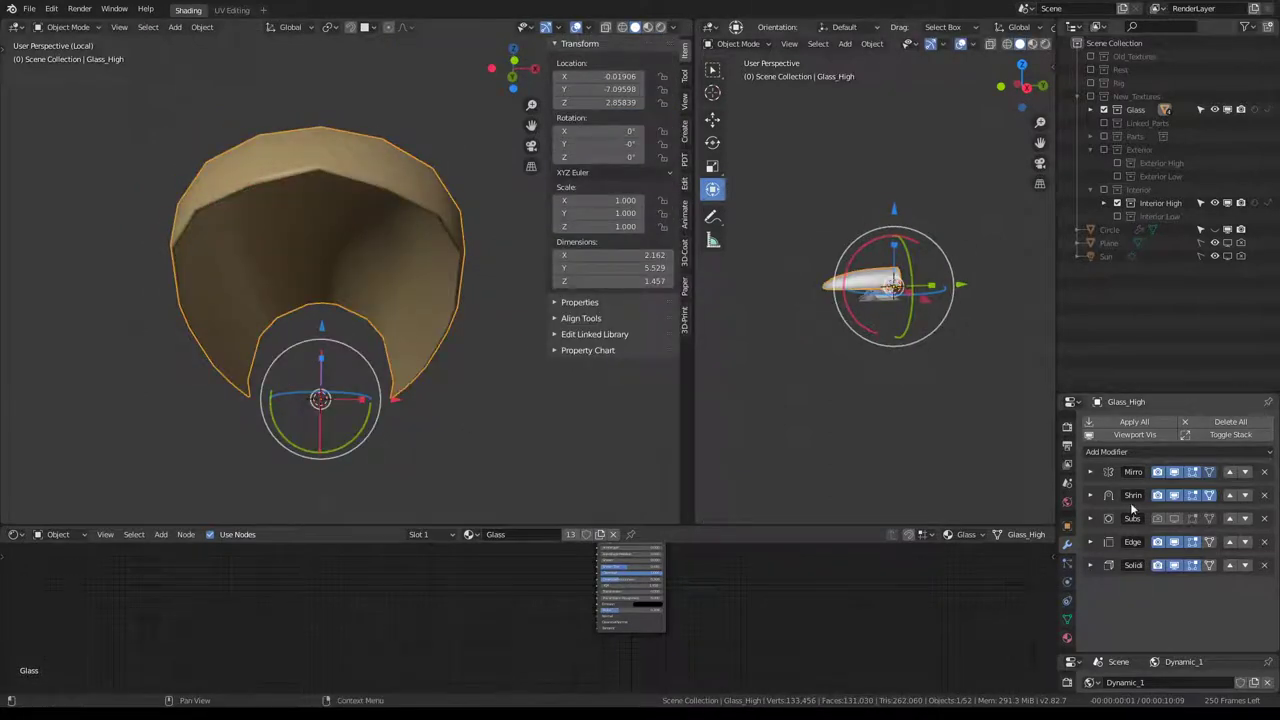
# Hide and restore the Shrinkwrap effect to compare, then open the interaction mode list.
pyautogui.click(1166, 495)
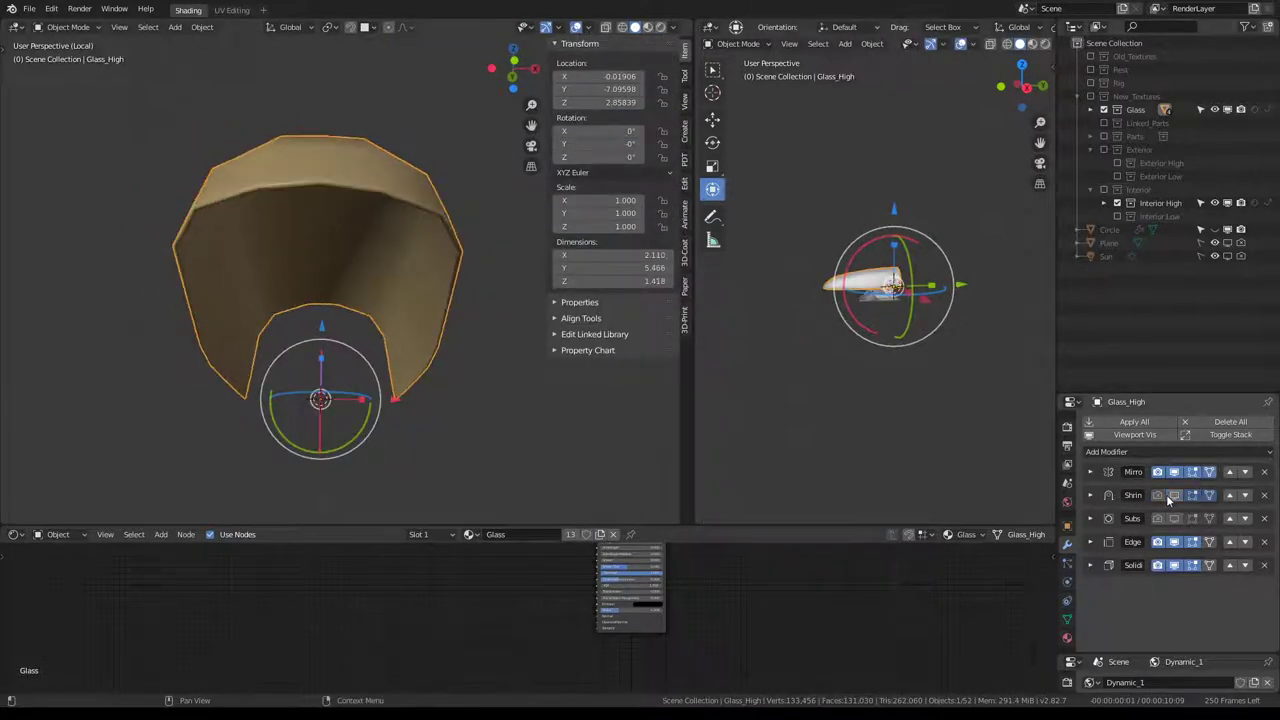
pyautogui.click(1174, 497)
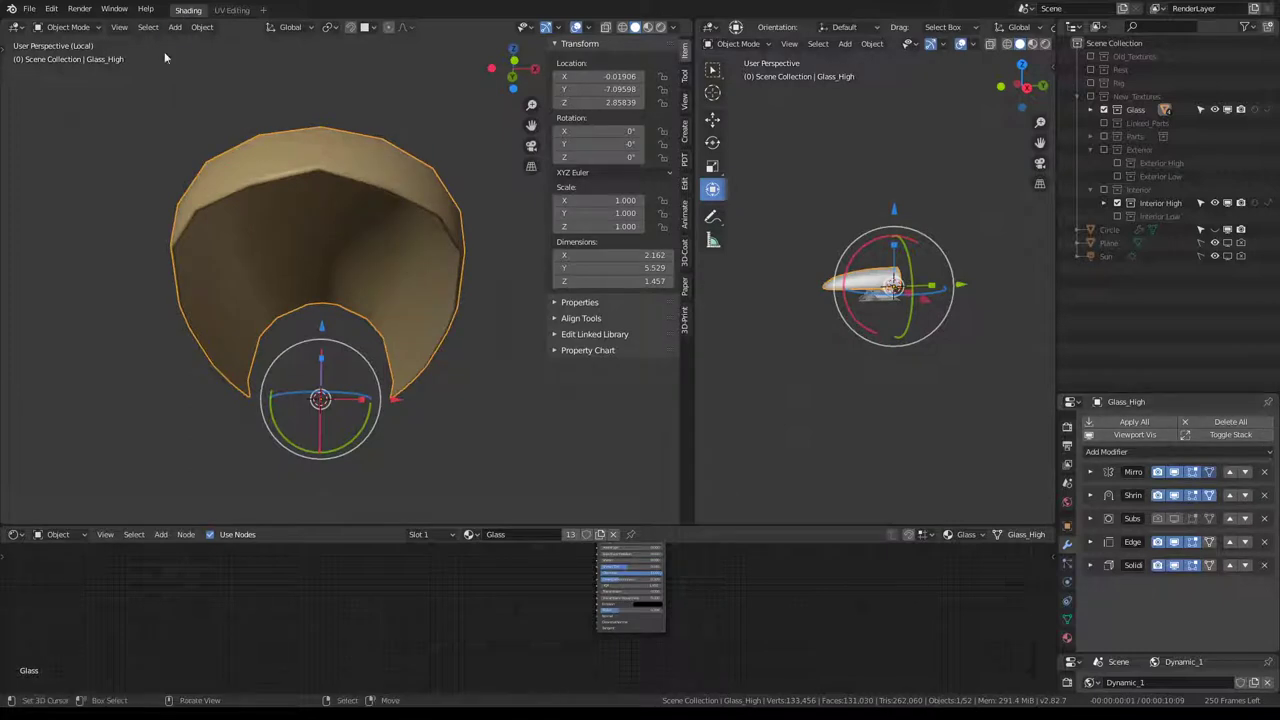
pyautogui.click(73, 29)
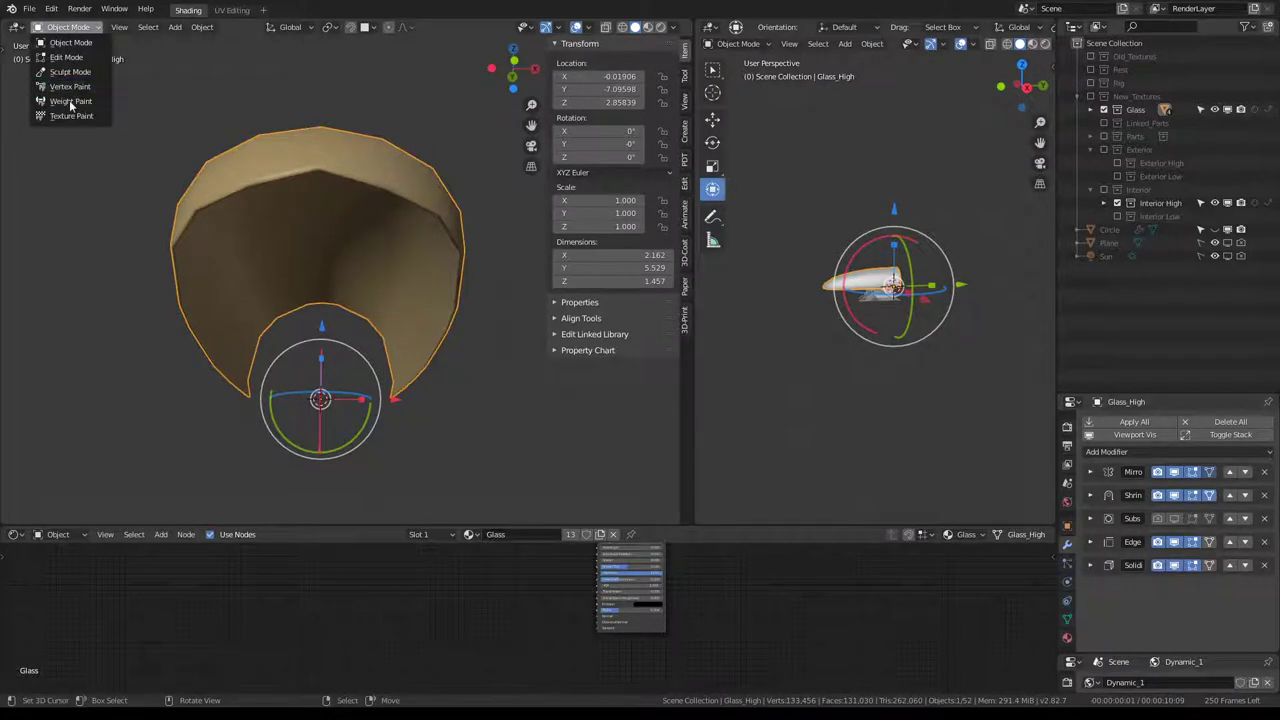
# Switch to Weight Paint mode and add a new vertex group in Object Data properties.
pyautogui.click(70, 101)
pyautogui.moveTo(331, 194); pyautogui.dragTo(251, 243, button='middle')
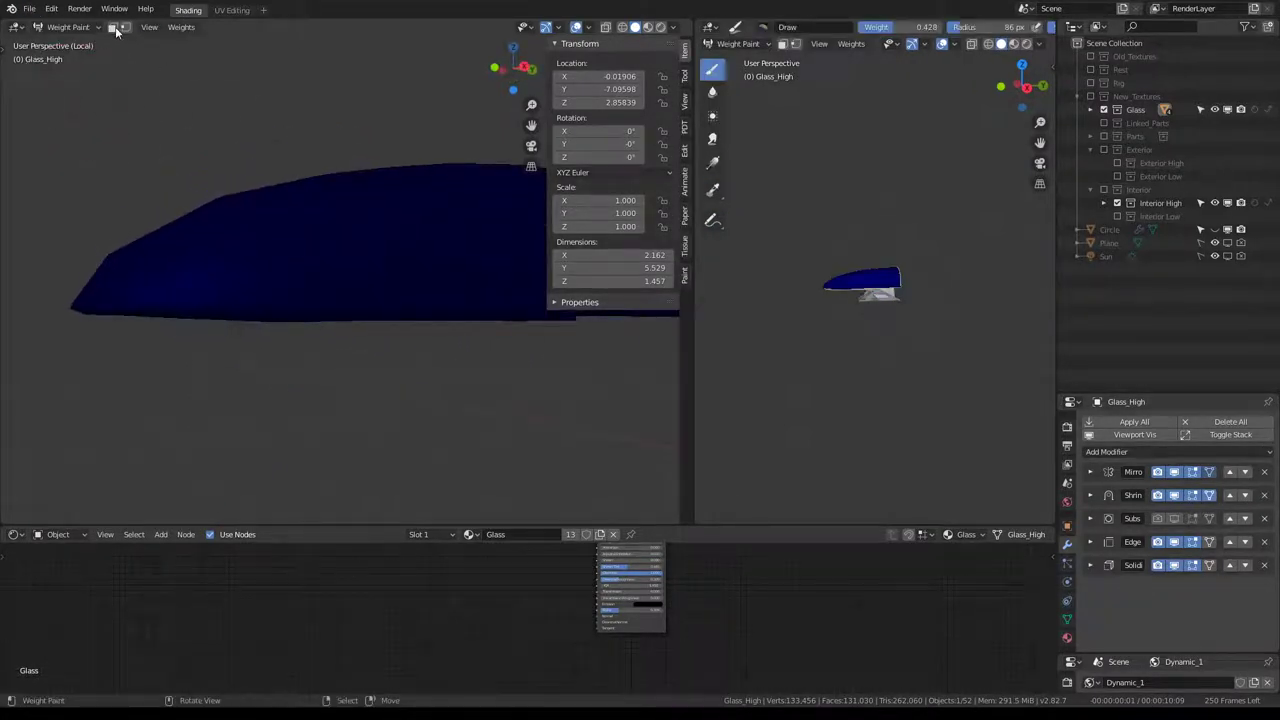
pyautogui.scroll(-2, 257, 214)
pyautogui.scroll(2, 309, 214)
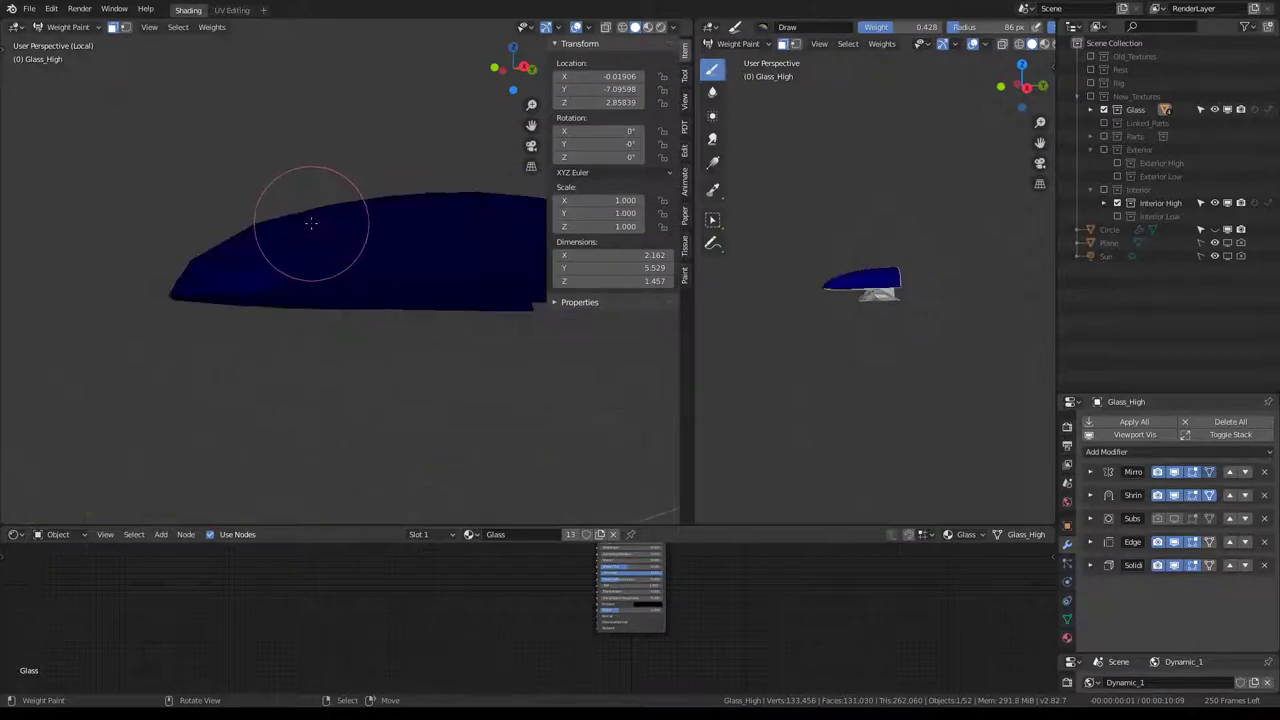
pyautogui.click(1071, 617)
pyautogui.scroll(2, 1270, 449)
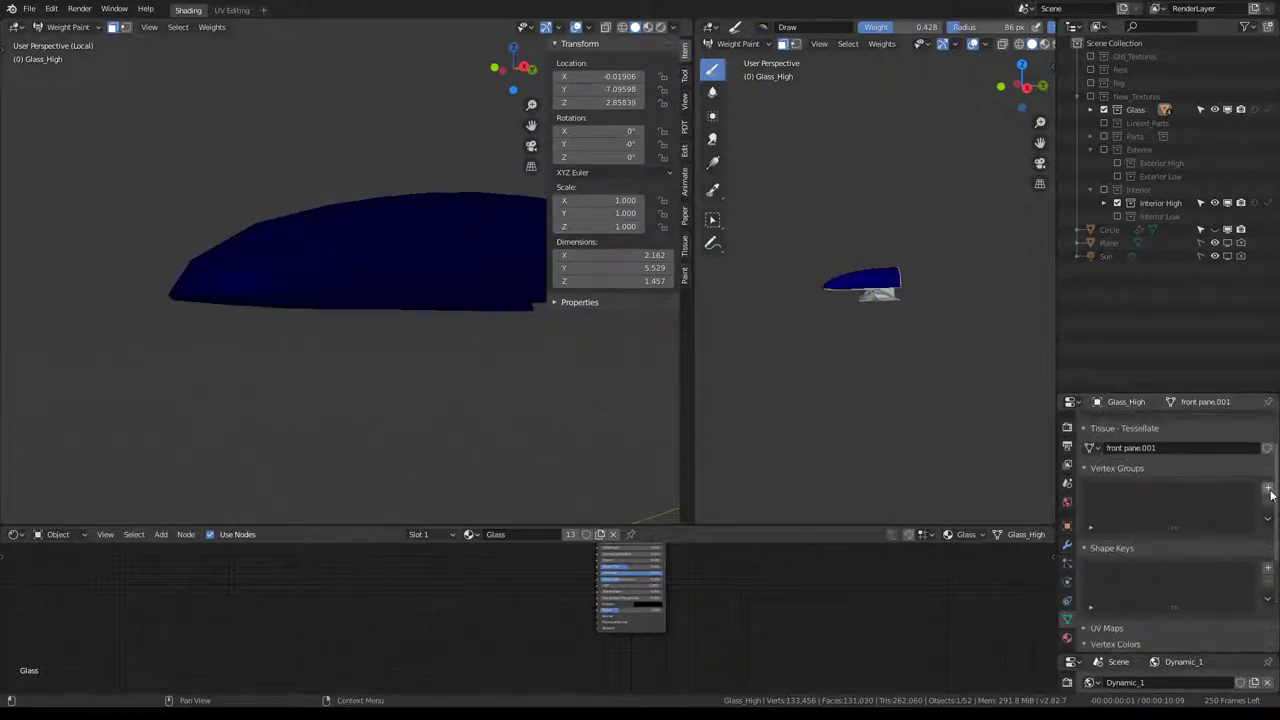
pyautogui.click(1268, 488)
# Fill the whole canopy mesh with full weight 1.0 using Ctrl+X.
pyautogui.hotkey('ctrl', 'x')
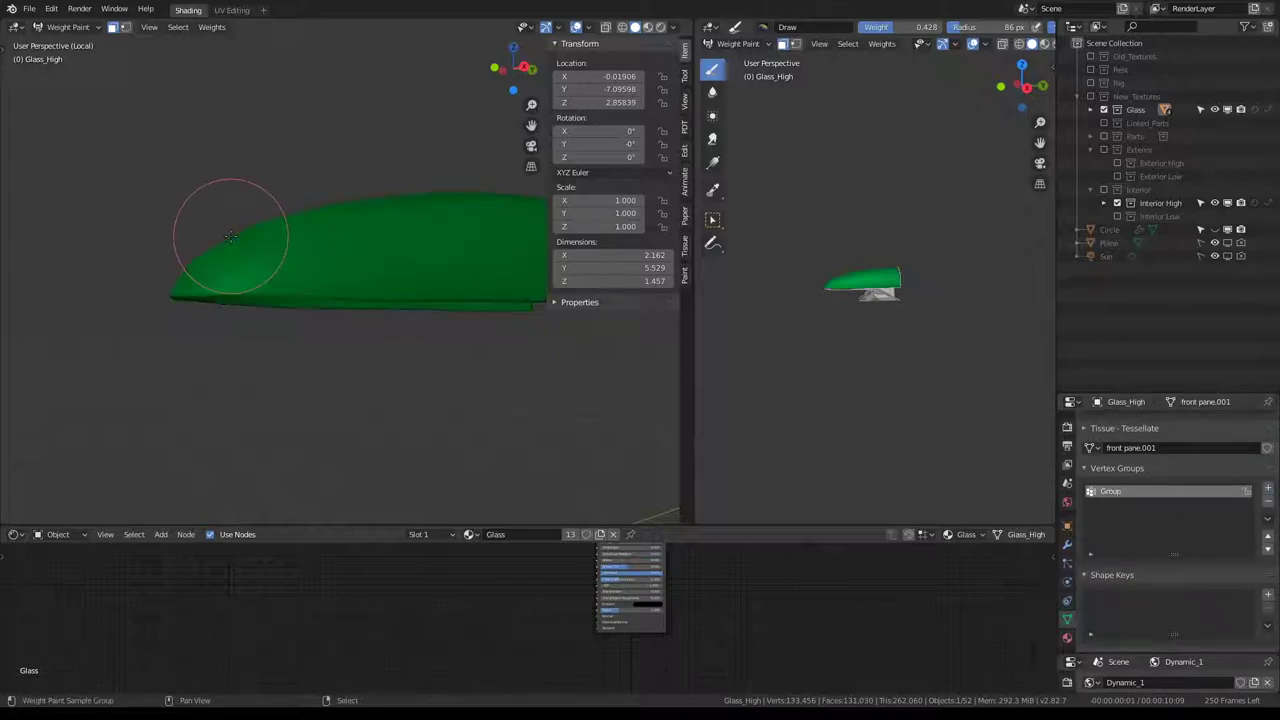
pyautogui.moveTo(250, 206); pyautogui.dragTo(716, 55, button='middle')
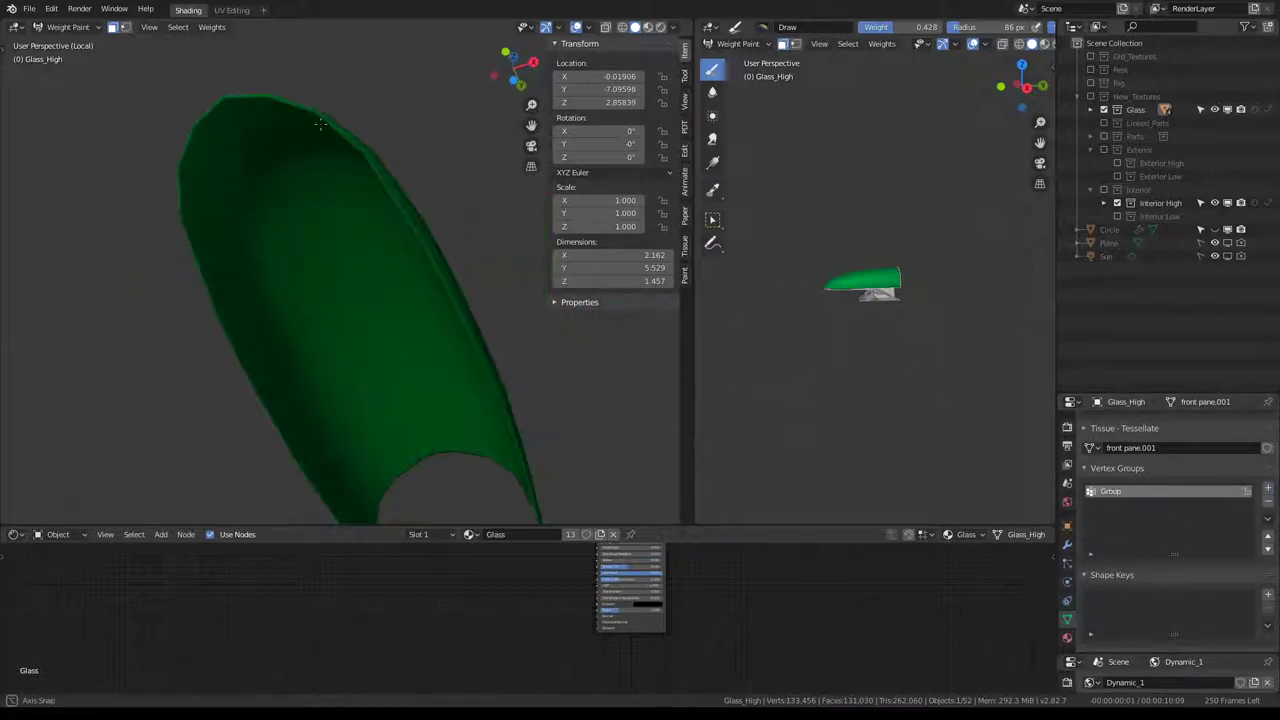
pyautogui.click(685, 76)
pyautogui.hotkey('ctrl', 'x')
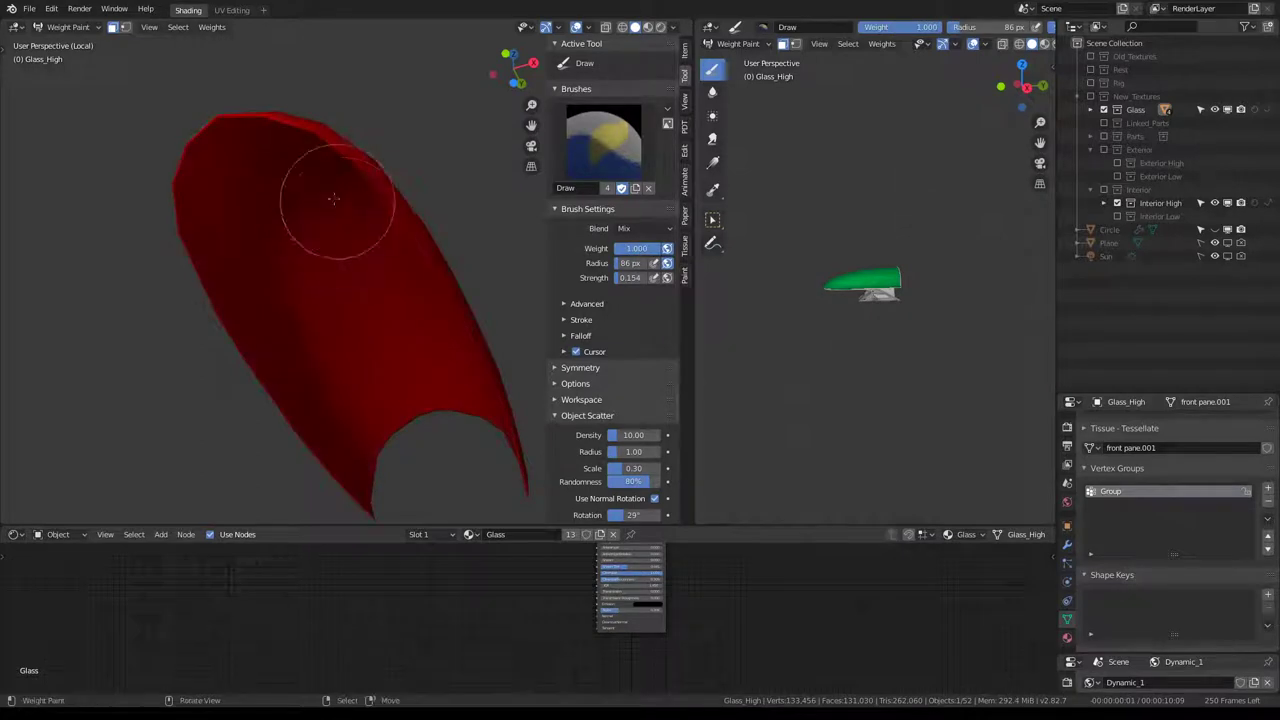
pyautogui.moveTo(329, 200); pyautogui.dragTo(329, 165, button='middle')
# In Edit Mode, select a loop of faces along the canopy's bottom rim, then return to Weight Paint.
pyautogui.press('Tab')
pyautogui.moveTo(248, 298); pyautogui.dragTo(240, 320, button='middle')
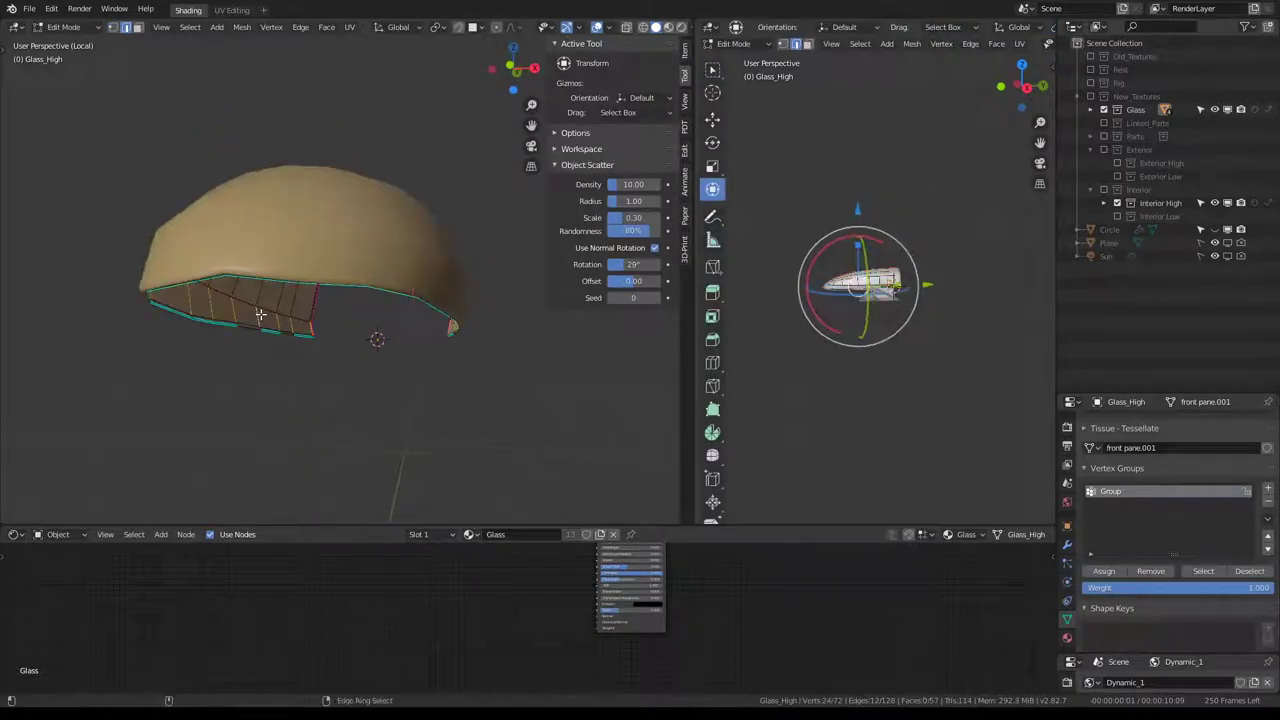
pyautogui.keyDown('alt'); pyautogui.click(240, 320); pyautogui.keyUp('alt')
pyautogui.scroll(3, 232, 331)
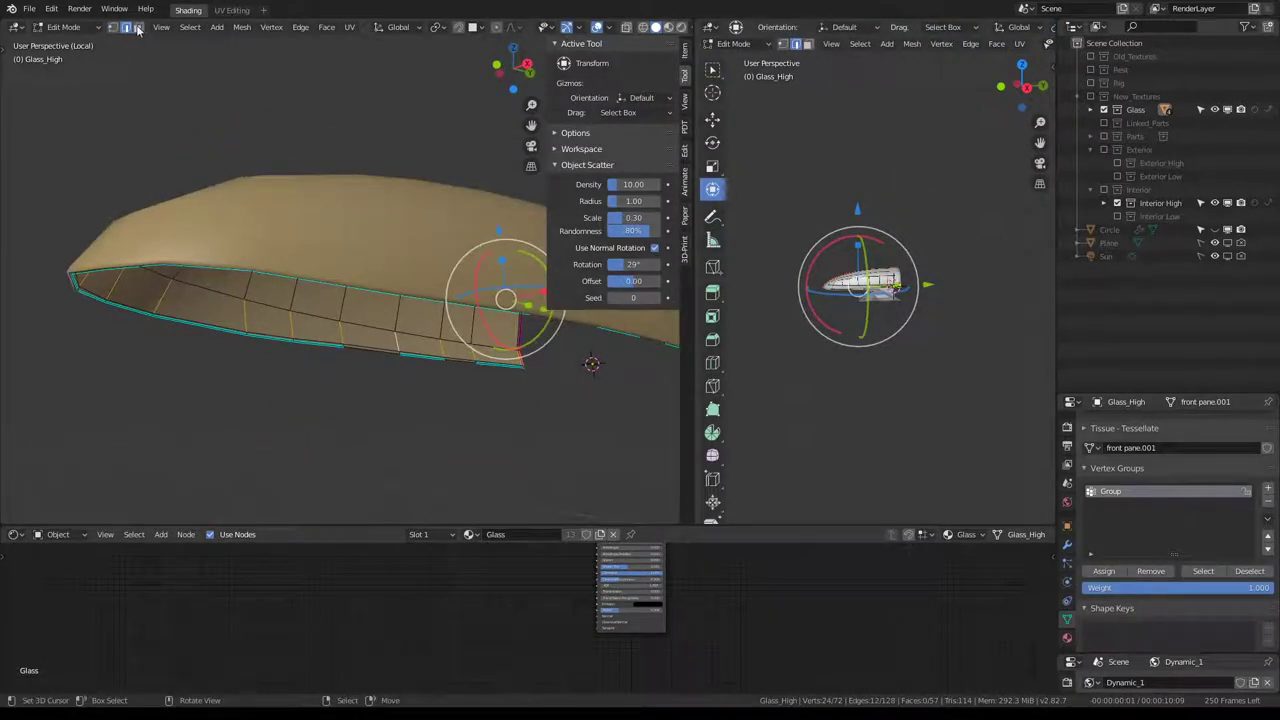
pyautogui.click(138, 30)
pyautogui.keyDown('alt'); pyautogui.click(290, 330); pyautogui.keyUp('alt')
pyautogui.moveTo(290, 330); pyautogui.dragTo(159, 319, button='middle')
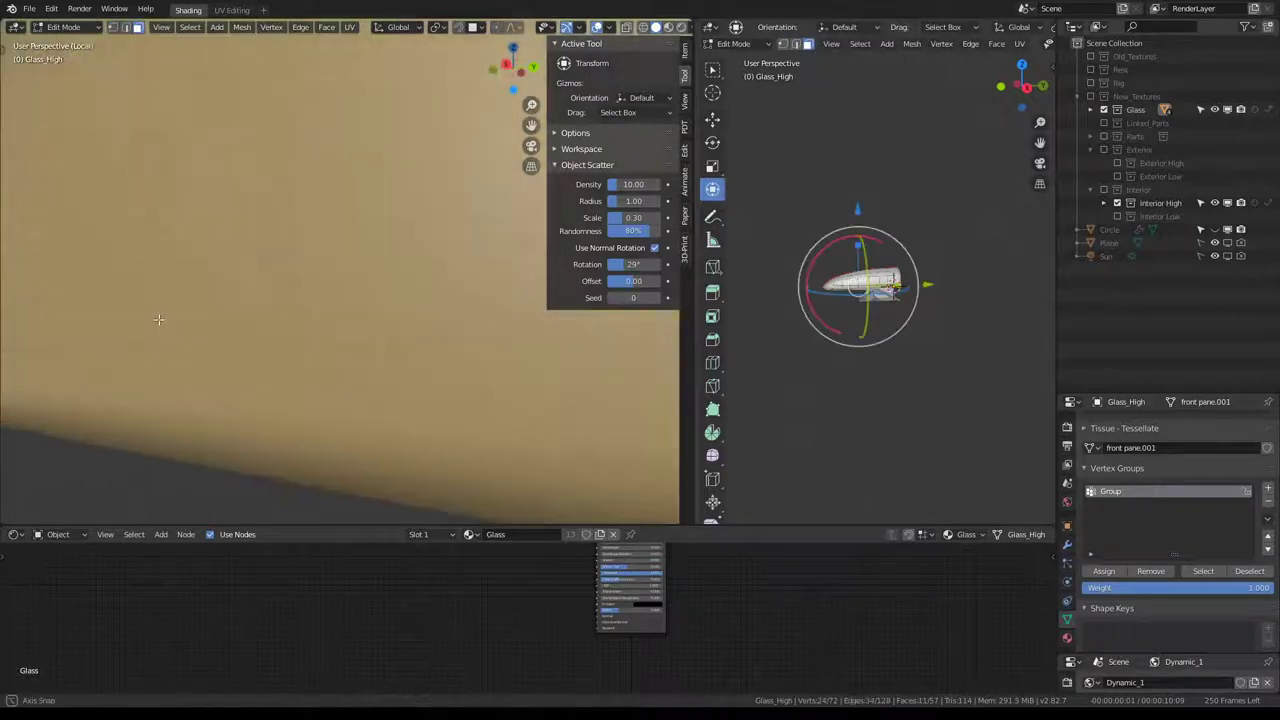
pyautogui.scroll(-5, 158, 319)
pyautogui.press('Tab')
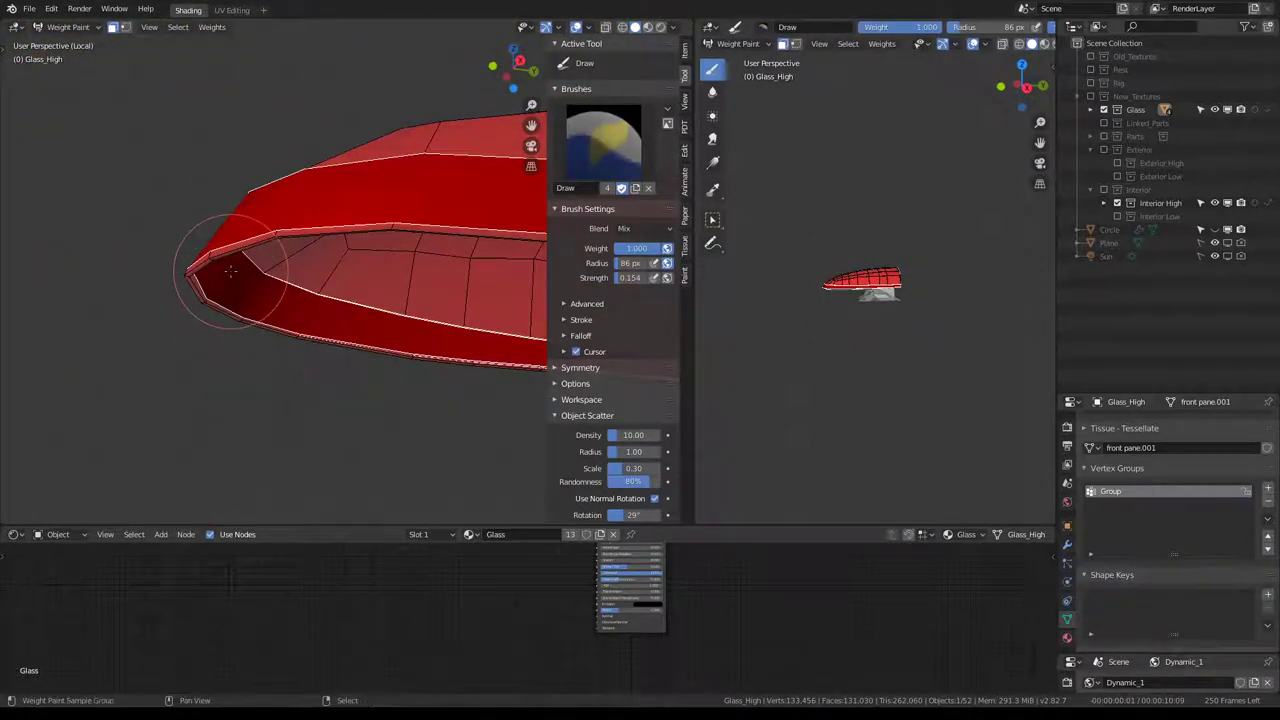
# Adjust the mesh selection in Edit Mode, return to Weight Paint, then go back to Object Mode.
pyautogui.moveTo(288, 180)
pyautogui.mouseDown(button='middle')
pyautogui.moveTo(340, 317)
pyautogui.moveTo(329, 307)
pyautogui.mouseUp(button='middle')
pyautogui.press('Tab')
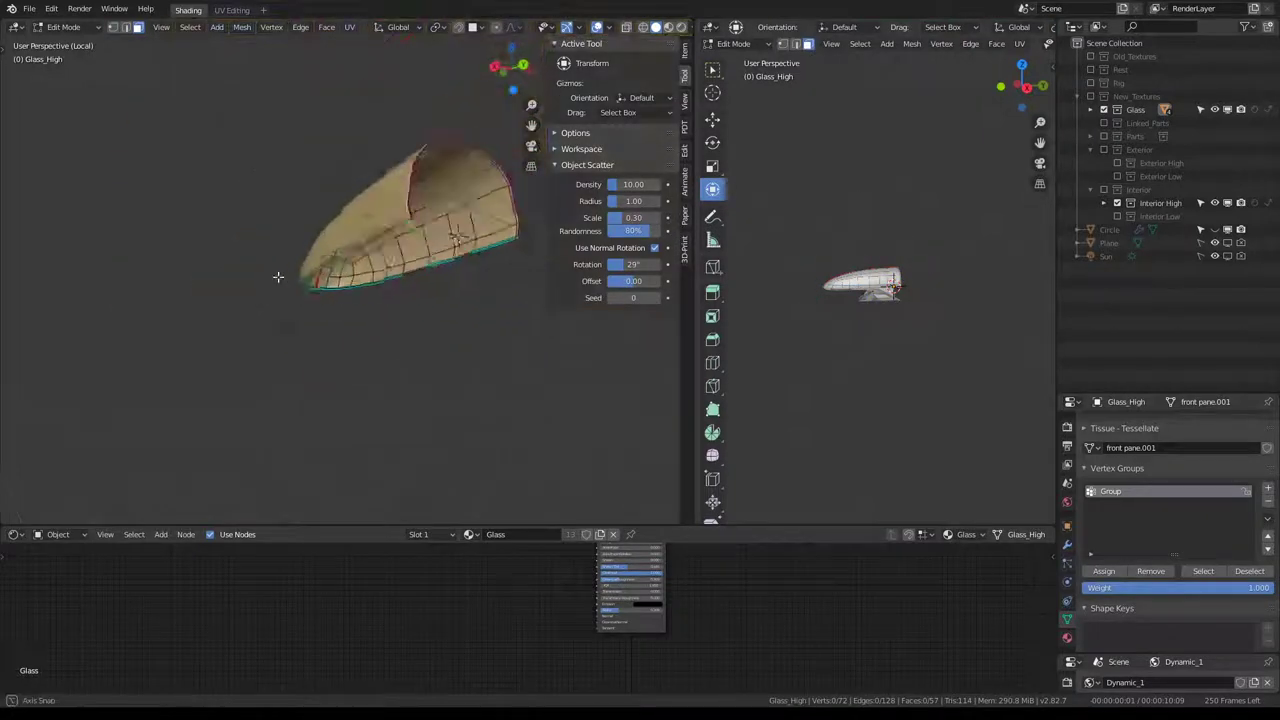
pyautogui.press('a')
pyautogui.hotkey('alt', 'a')
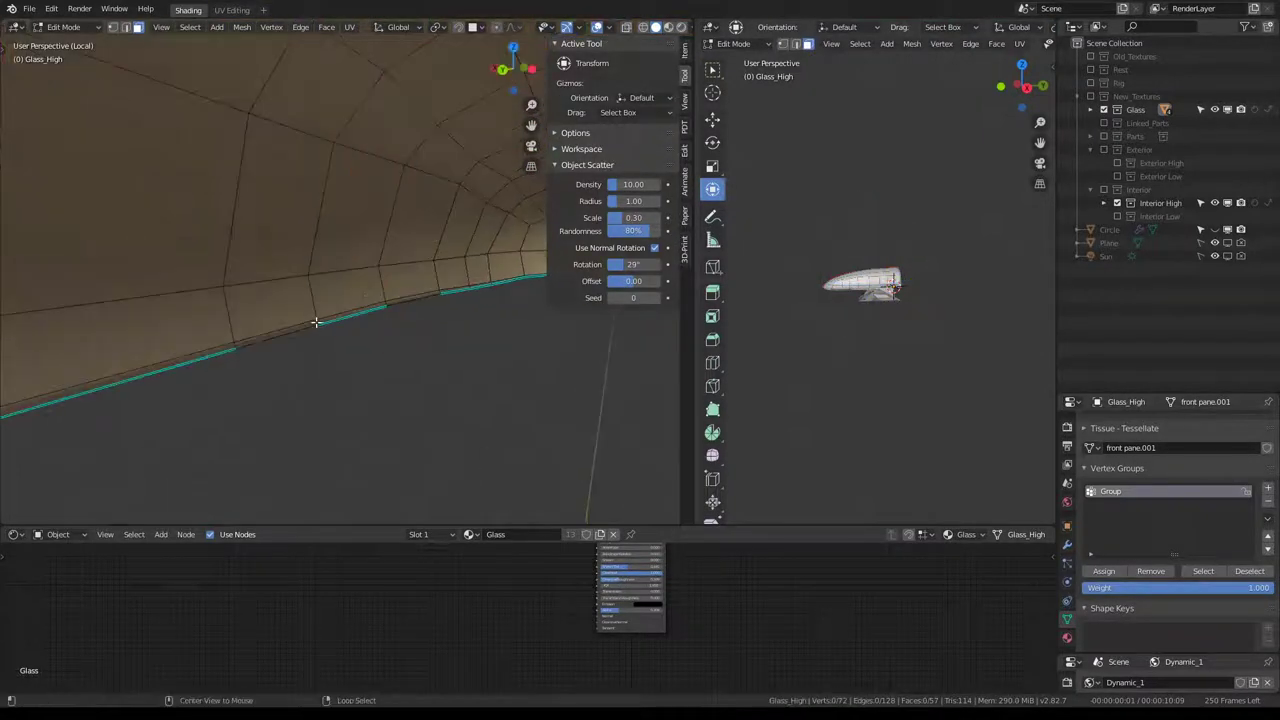
pyautogui.press('a')
pyautogui.press('Tab')
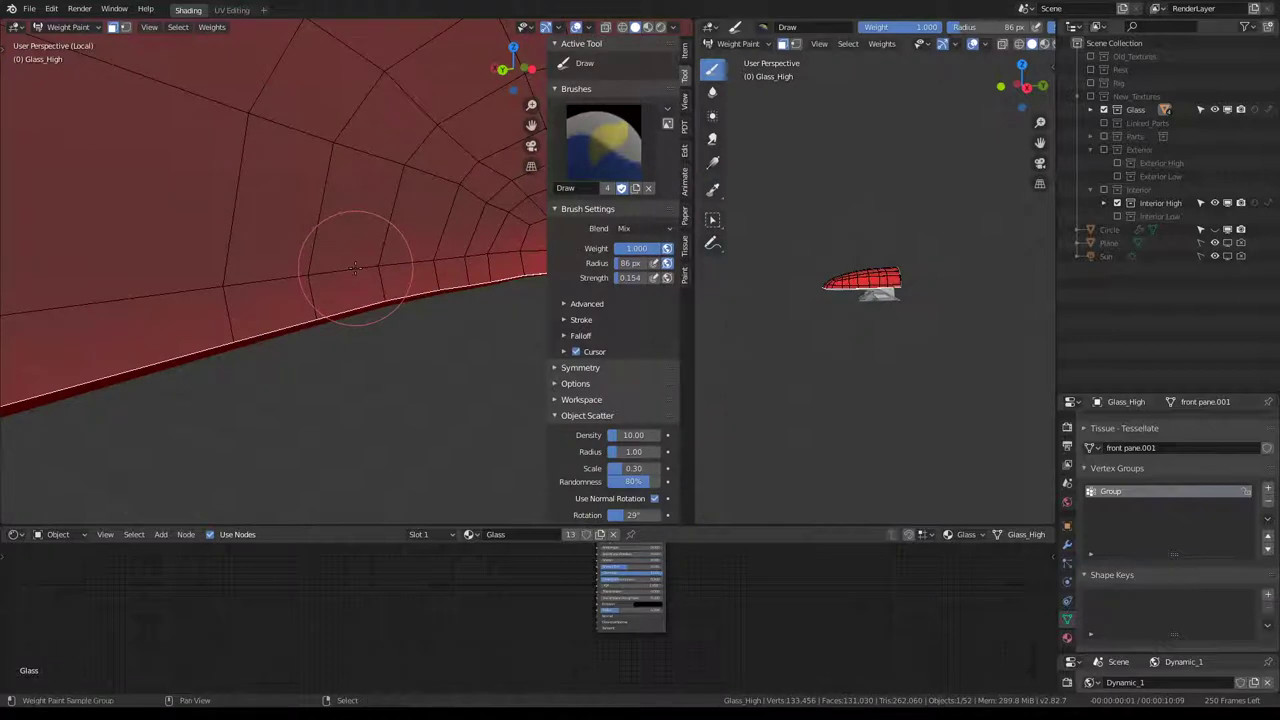
pyautogui.scroll(-5, 400, 240)
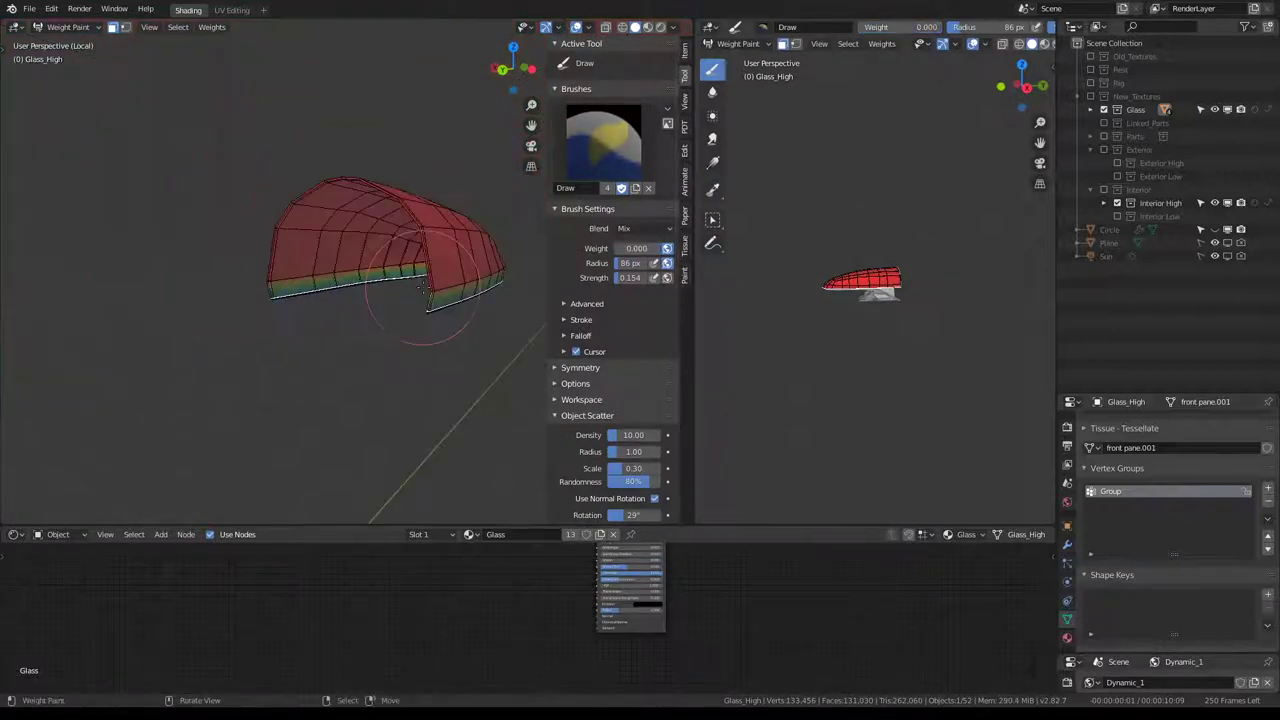
pyautogui.moveTo(400, 240)
pyautogui.mouseDown(button='middle')
pyautogui.moveTo(310, 252)
pyautogui.moveTo(360, 260)
pyautogui.moveTo(115, 113)
pyautogui.mouseUp(button='middle')
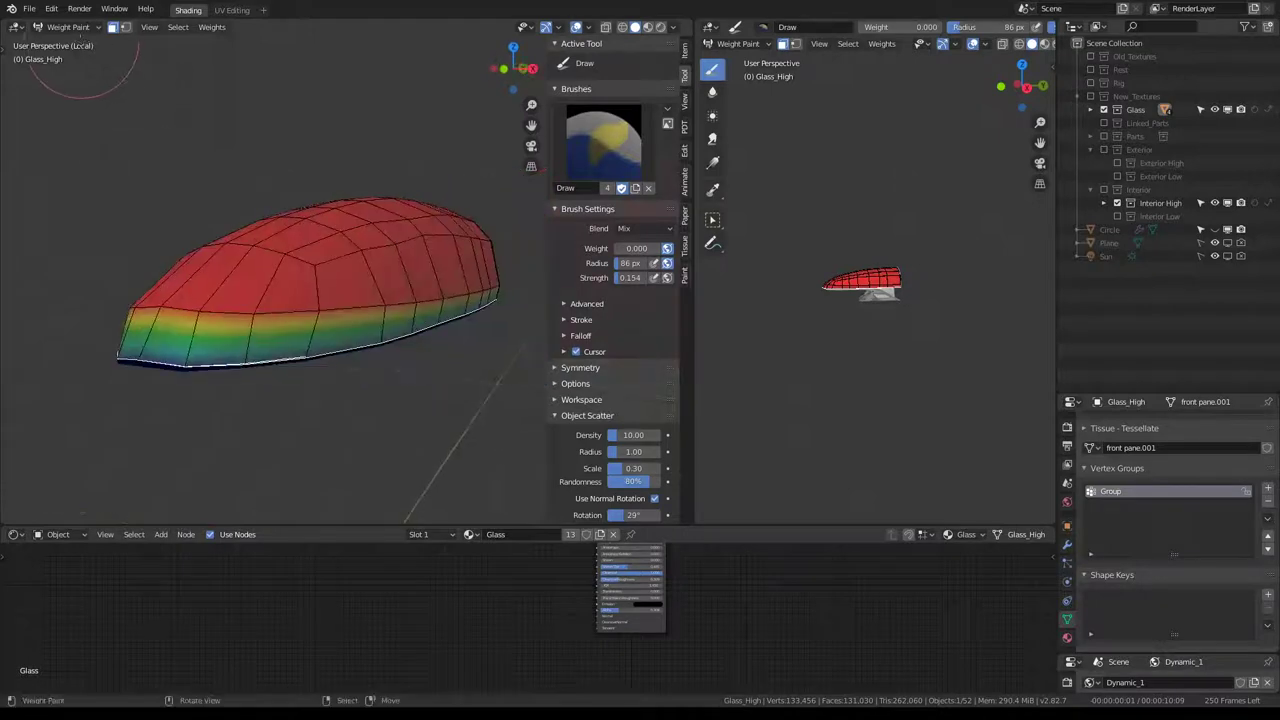
pyautogui.click(68, 27)
pyautogui.click(58, 43)
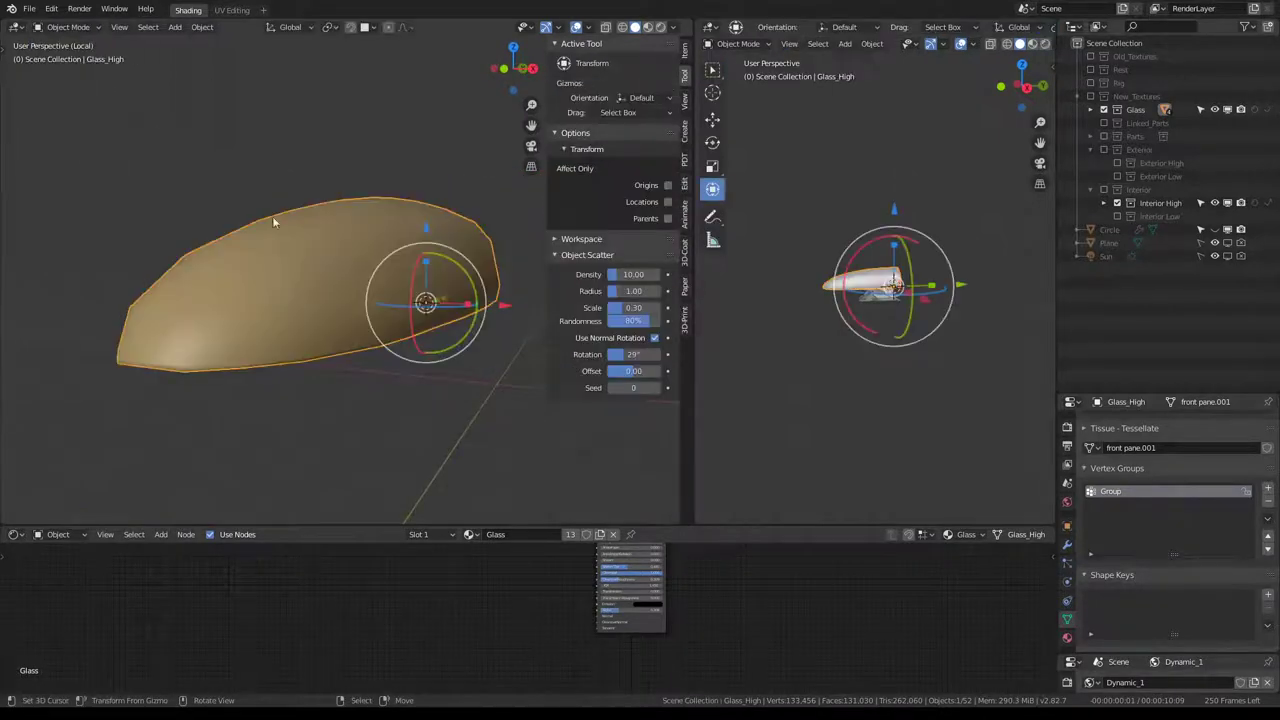
# Limit the Shrinkwrap modifier to the Group vertex group and collapse its panel.
pyautogui.click(1066, 546)
pyautogui.click(1092, 495)
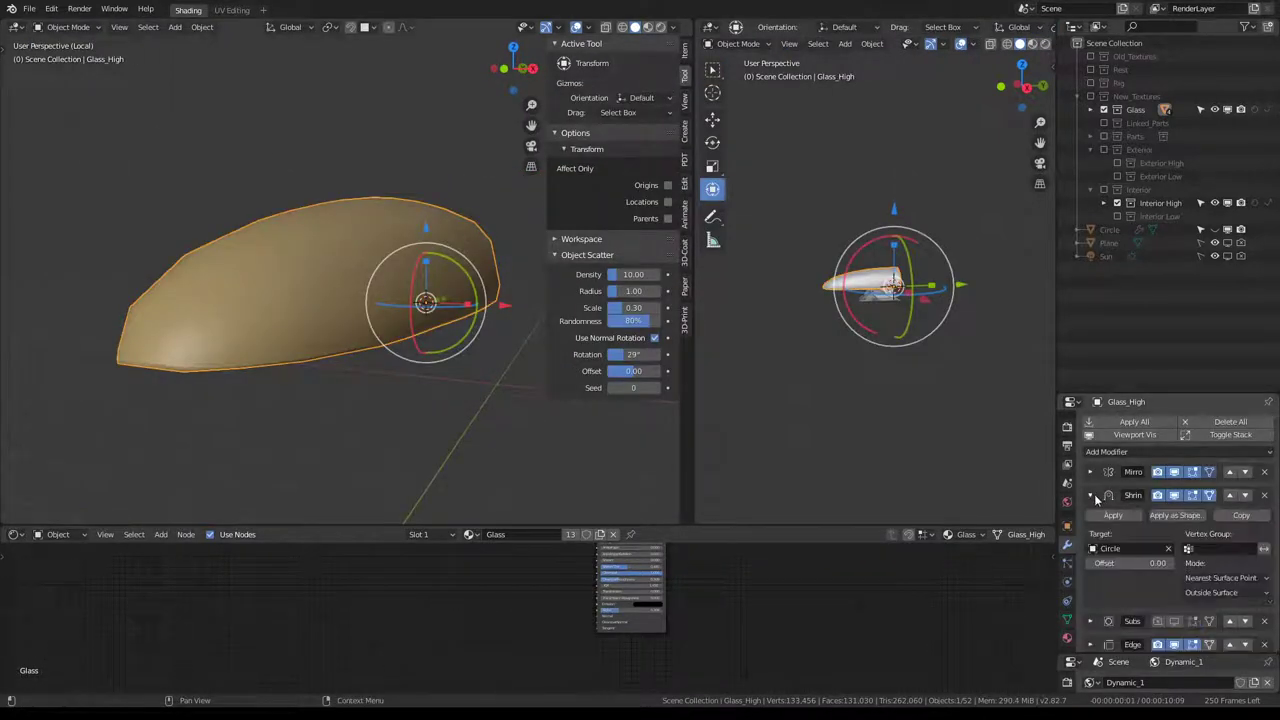
pyautogui.click(1207, 549)
pyautogui.click(1180, 567)
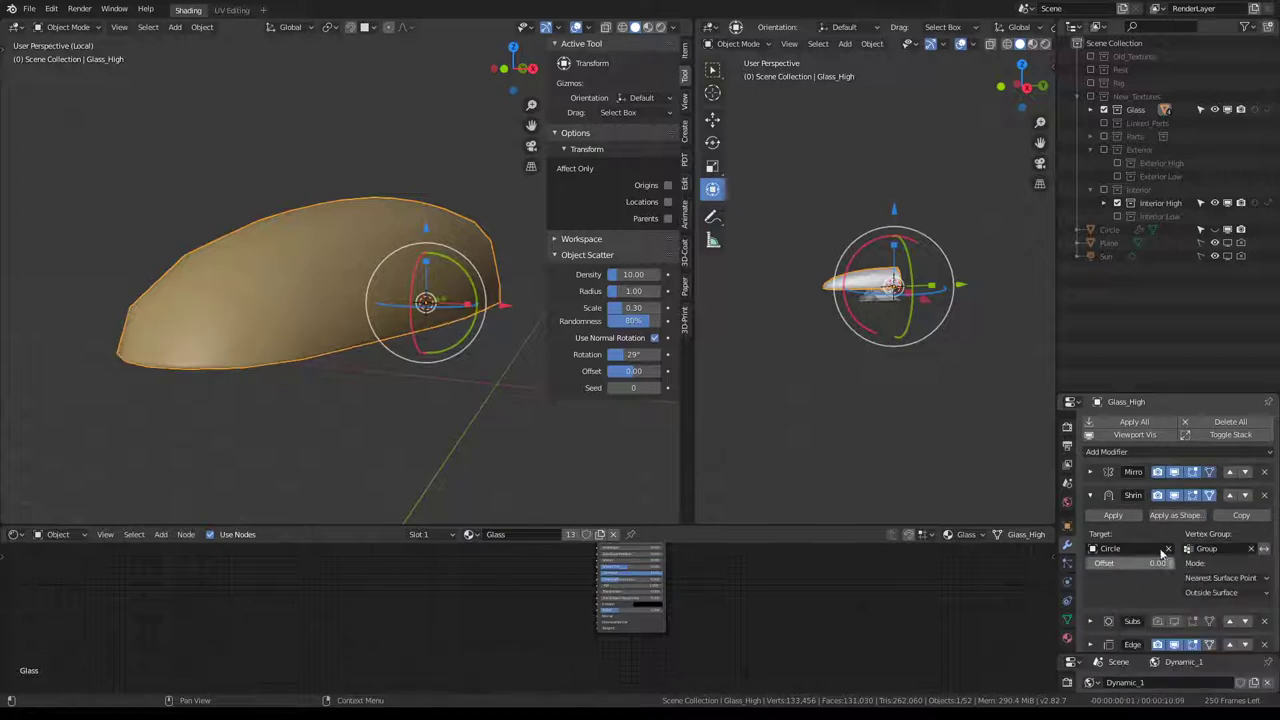
pyautogui.moveTo(290, 300)
pyautogui.mouseDown(button='middle')
pyautogui.moveTo(371, 270)
pyautogui.moveTo(414, 286)
pyautogui.moveTo(271, 280)
pyautogui.moveTo(186, 300)
pyautogui.moveTo(357, 292)
pyautogui.mouseUp(button='middle')
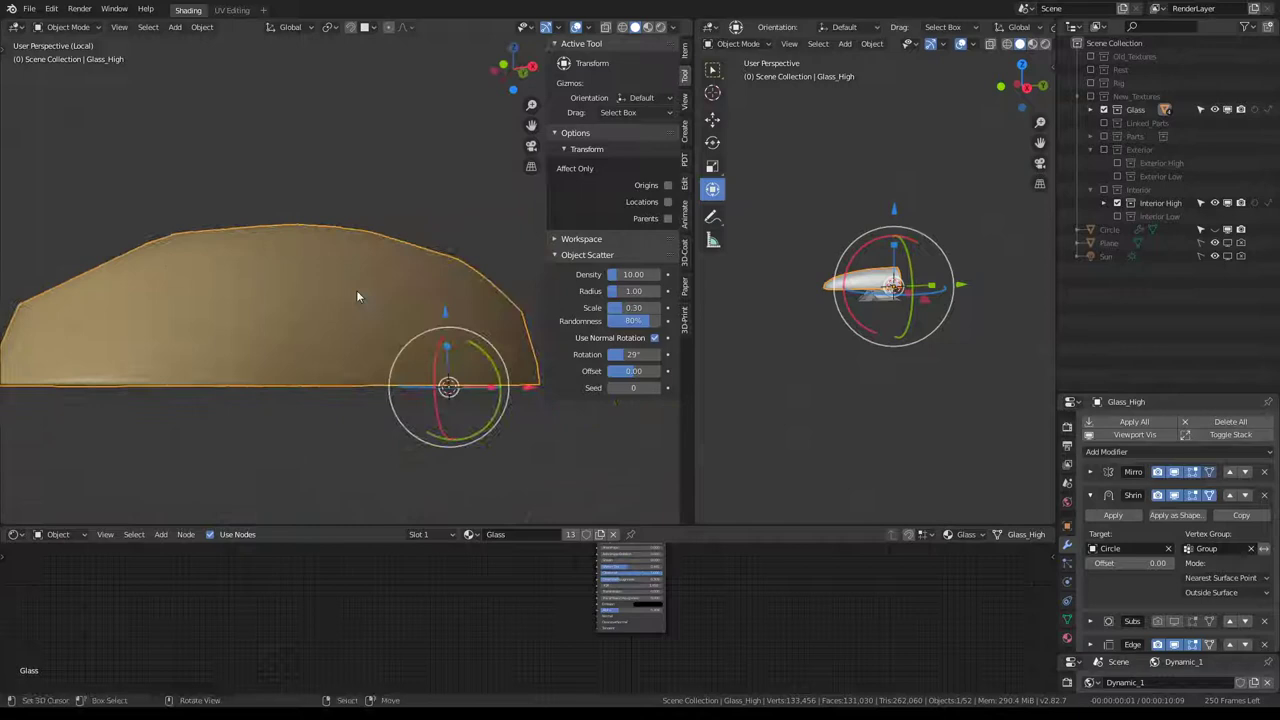
pyautogui.click(1092, 496)
# Enable Subdivision's viewport display and view the smoothed canopy from below.
pyautogui.click(1174, 519)
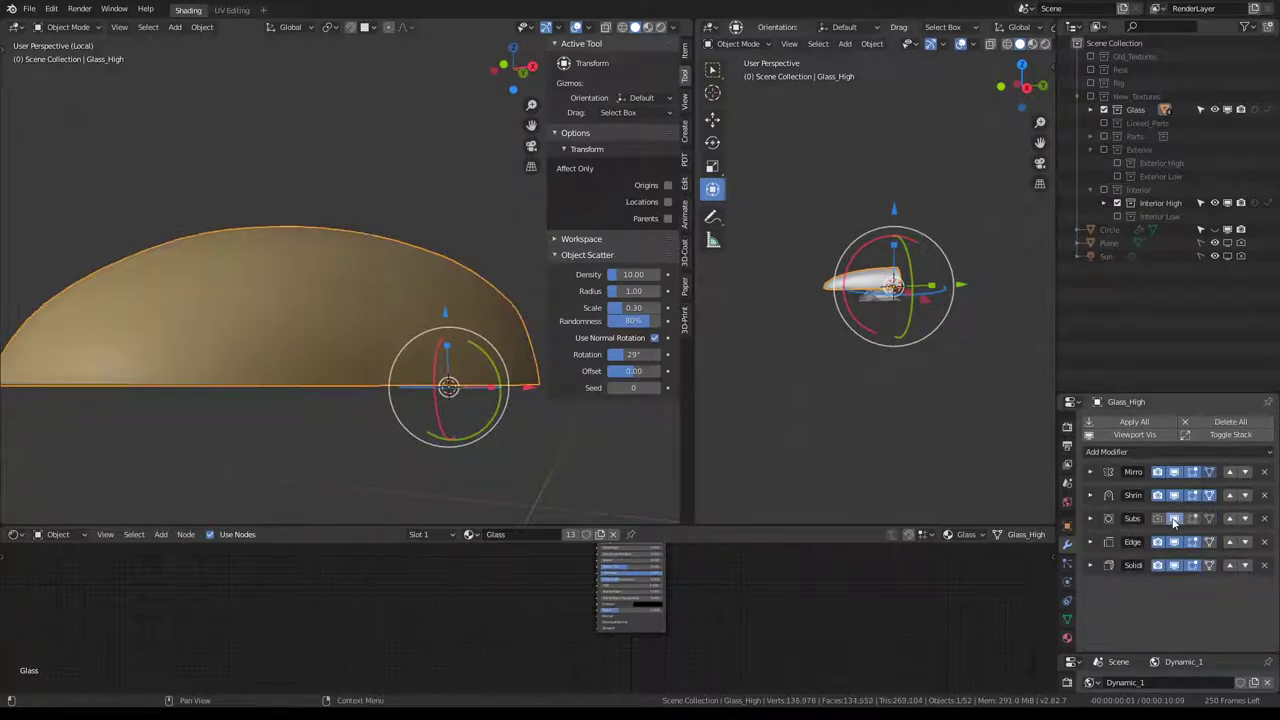
pyautogui.click(1174, 519)
pyautogui.moveTo(284, 321)
pyautogui.mouseDown(button='middle')
pyautogui.moveTo(184, 332)
pyautogui.moveTo(330, 320)
pyautogui.mouseUp(button='middle')
pyautogui.click(1174, 519)
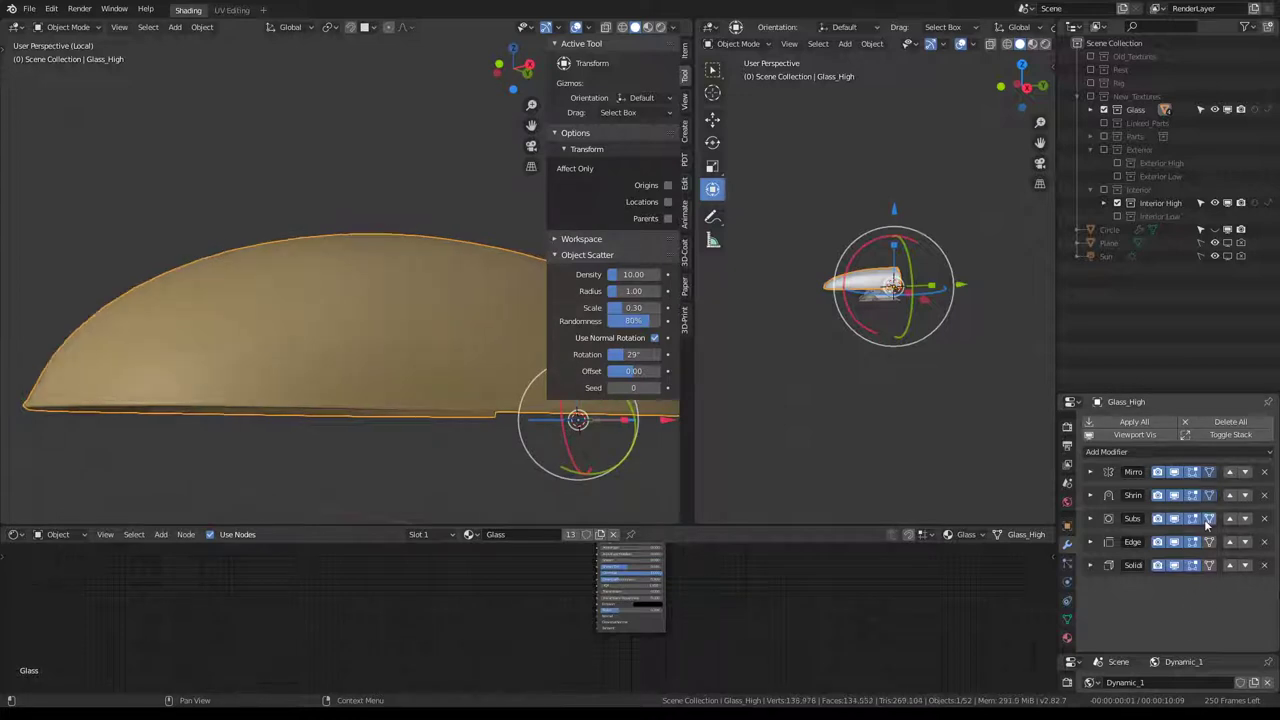
pyautogui.moveTo(196, 472)
pyautogui.mouseDown(button='middle')
pyautogui.moveTo(323, 428)
pyautogui.moveTo(234, 397)
pyautogui.moveTo(269, 320)
pyautogui.moveTo(422, 389)
pyautogui.moveTo(431, 371)
pyautogui.moveTo(317, 443)
pyautogui.moveTo(329, 277)
pyautogui.moveTo(432, 280)
pyautogui.moveTo(371, 286)
pyautogui.moveTo(357, 331)
pyautogui.moveTo(363, 206)
pyautogui.moveTo(251, 164)
pyautogui.moveTo(171, 207)
pyautogui.moveTo(203, 237)
pyautogui.moveTo(530, 217)
pyautogui.moveTo(414, 223)
pyautogui.moveTo(389, 177)
pyautogui.moveTo(249, 243)
pyautogui.moveTo(375, 249)
pyautogui.moveTo(369, 286)
pyautogui.moveTo(346, 269)
pyautogui.moveTo(186, 302)
pyautogui.moveTo(335, 161)
pyautogui.moveTo(280, 183)
pyautogui.moveTo(372, 246)
pyautogui.moveTo(249, 203)
pyautogui.mouseUp(button='middle')
# Leave local view with numpad / to see the canopy within the full scene.
pyautogui.press('KP_Divide')
pyautogui.scroll(5, 371, 286)
pyautogui.scroll(3, 377, 308)
pyautogui.press('Tab')
pyautogui.press('Tab')
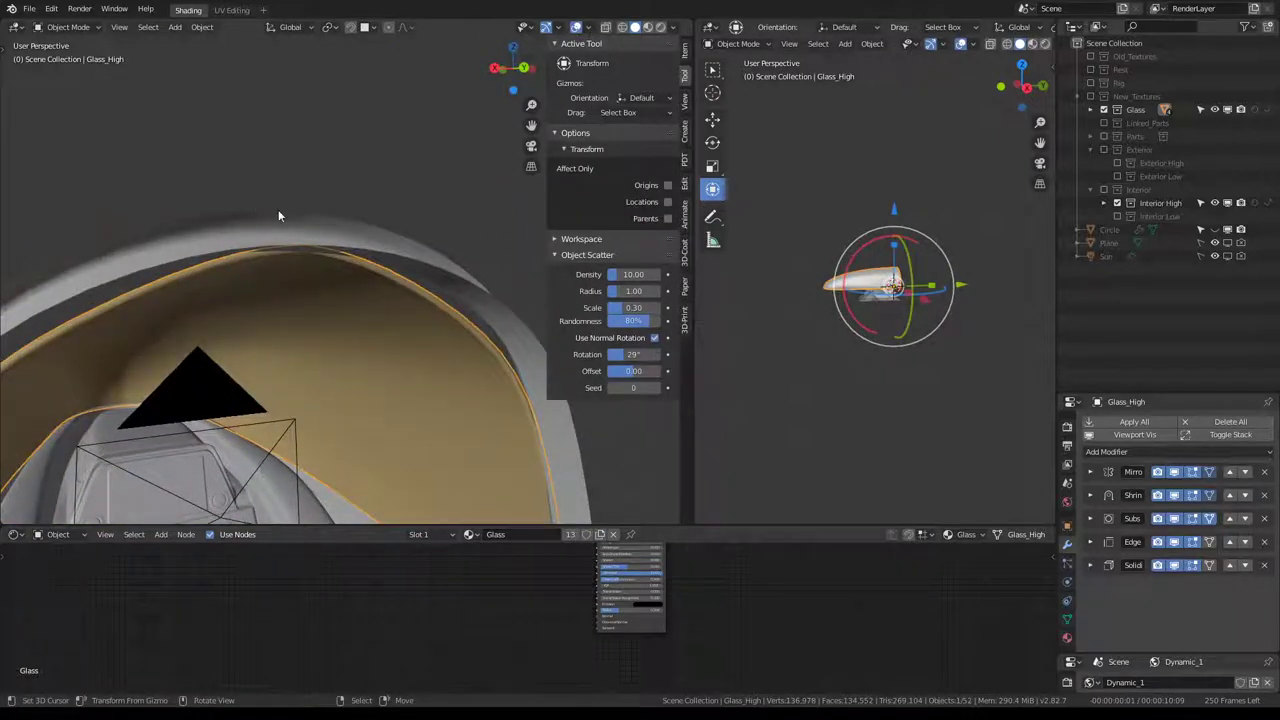
# Center the view on the canopy rim, enter Edit Mode, and select and move a rim face.
pyautogui.keyDown('alt'); pyautogui.middleClick(278, 209); pyautogui.keyUp('alt')
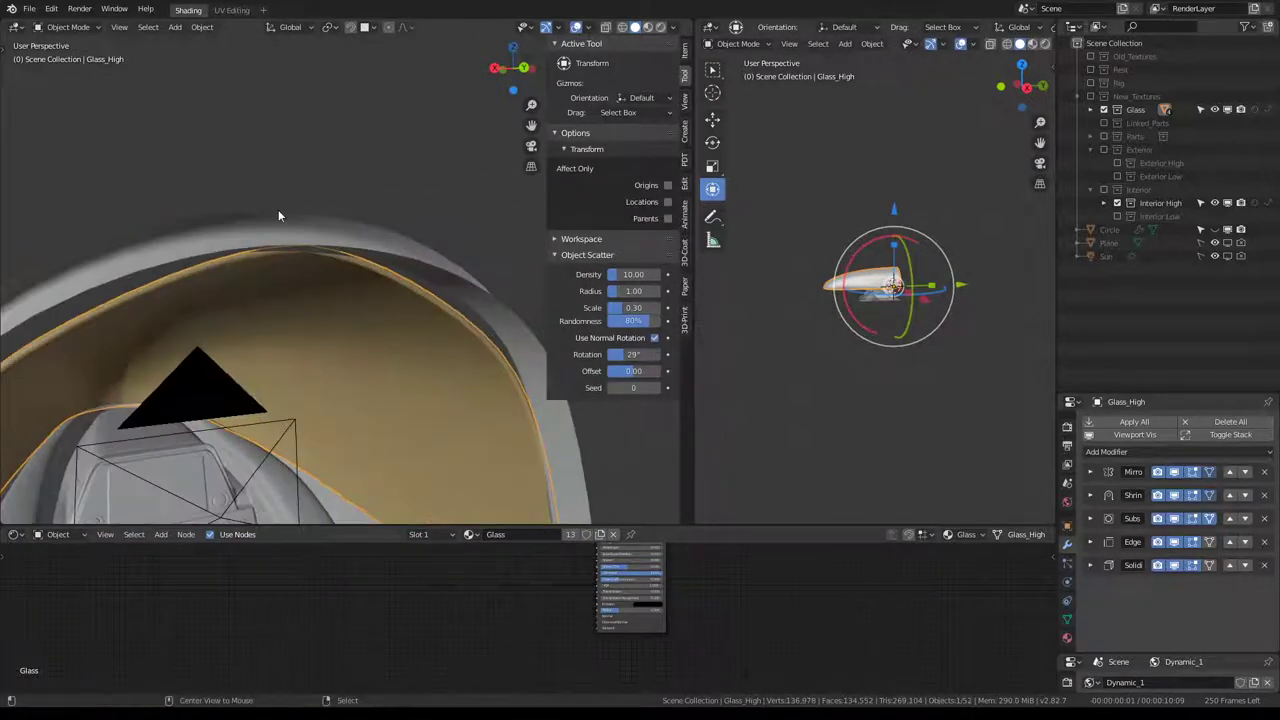
pyautogui.moveTo(314, 263)
pyautogui.mouseDown(button='middle')
pyautogui.moveTo(226, 251)
pyautogui.moveTo(258, 220)
pyautogui.mouseUp(button='middle')
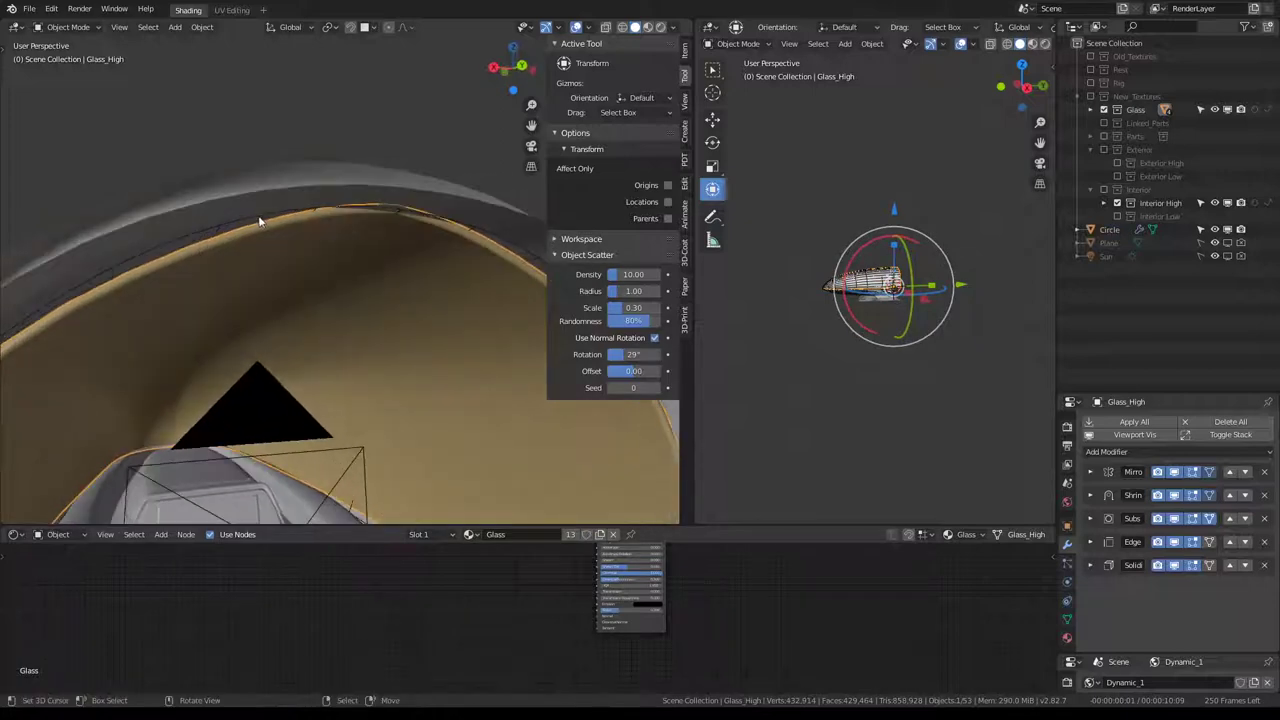
pyautogui.moveTo(185, 240)
pyautogui.mouseDown(button='middle')
pyautogui.moveTo(319, 287)
pyautogui.moveTo(213, 280)
pyautogui.moveTo(260, 252)
pyautogui.mouseUp(button='middle')
pyautogui.press('Tab')
pyautogui.click(263, 253)
pyautogui.press('g')
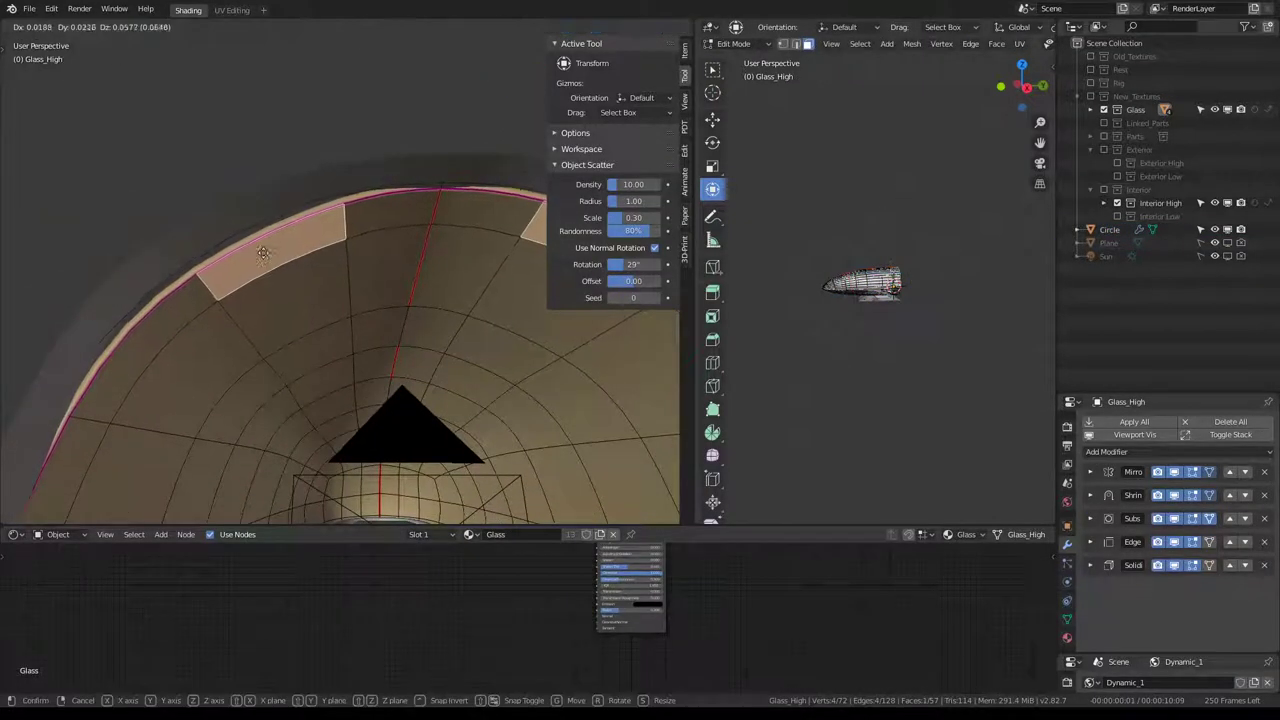
pyautogui.click(213, 180)
# Set the Transform Orientation to Normal.
pyautogui.moveTo(213, 180)
pyautogui.mouseDown(button='middle')
pyautogui.moveTo(511, 227)
pyautogui.moveTo(401, 194)
pyautogui.mouseUp(button='middle')
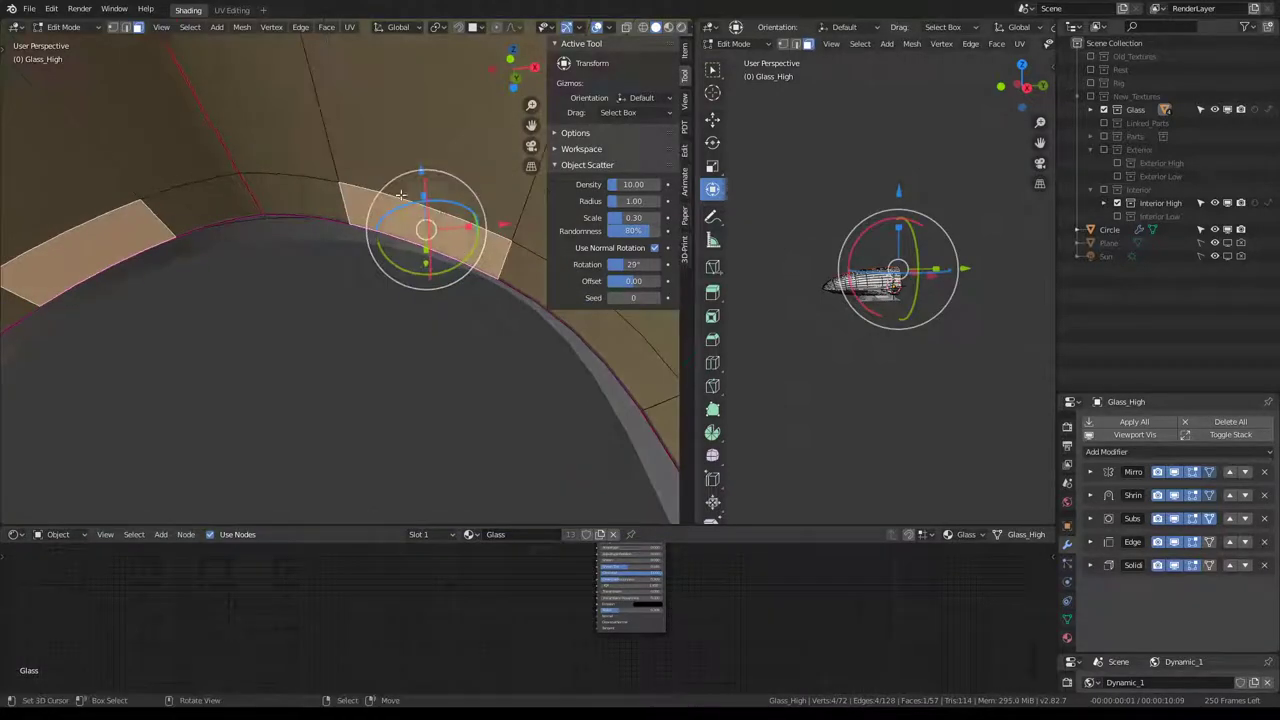
pyautogui.click(416, 31)
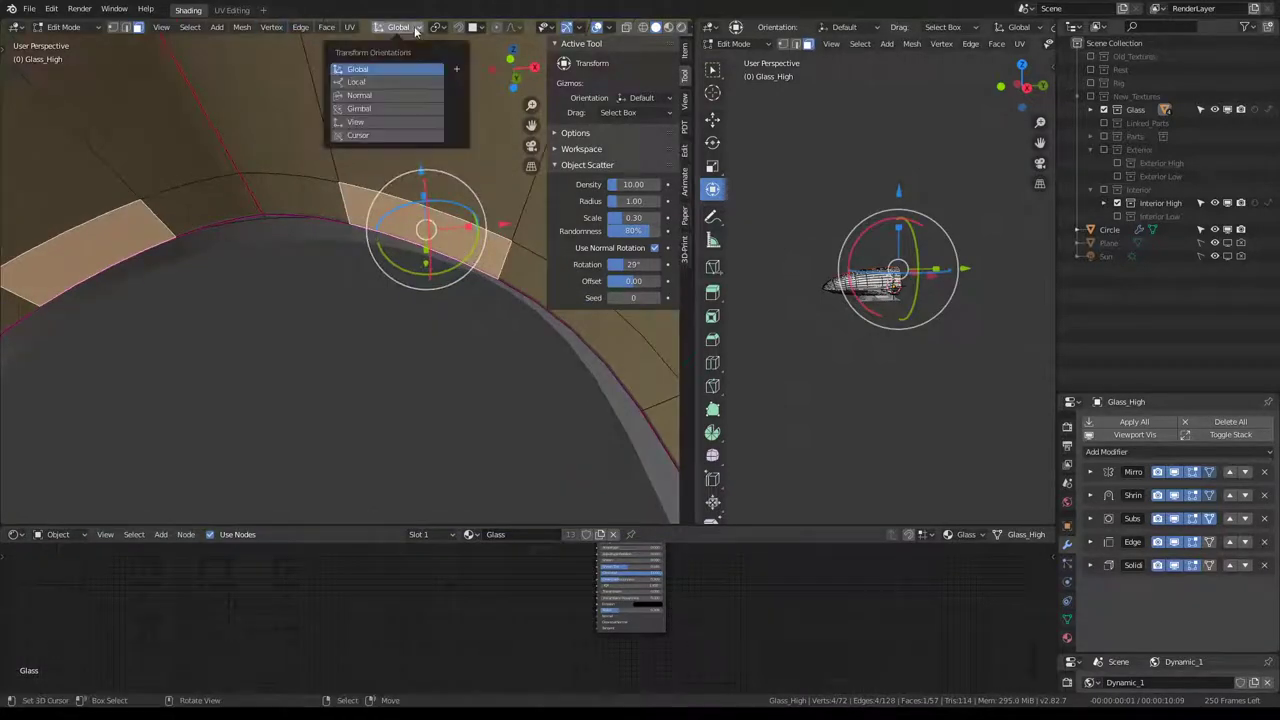
pyautogui.click(387, 97)
# Compare the Shrinkwrap effect on and off, then push the rim face inward along its normal.
pyautogui.click(1176, 497)
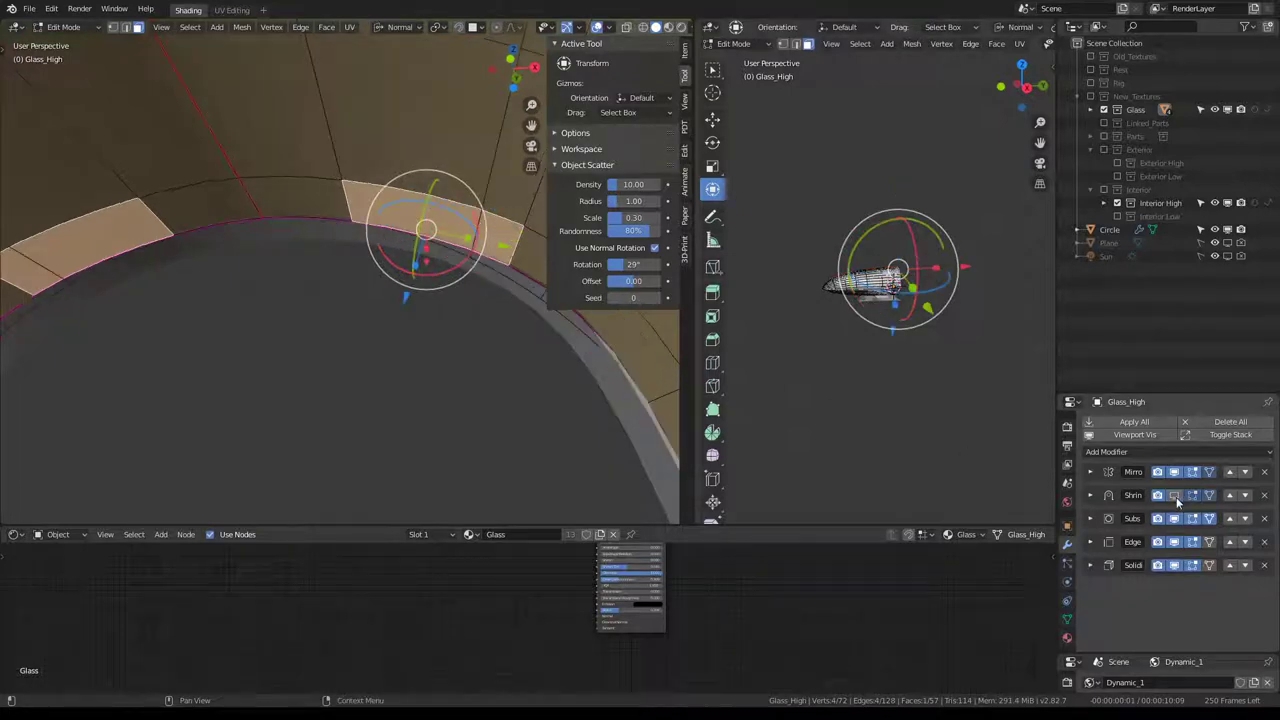
pyautogui.click(1176, 497)
pyautogui.click(1176, 497)
pyautogui.click(1176, 497)
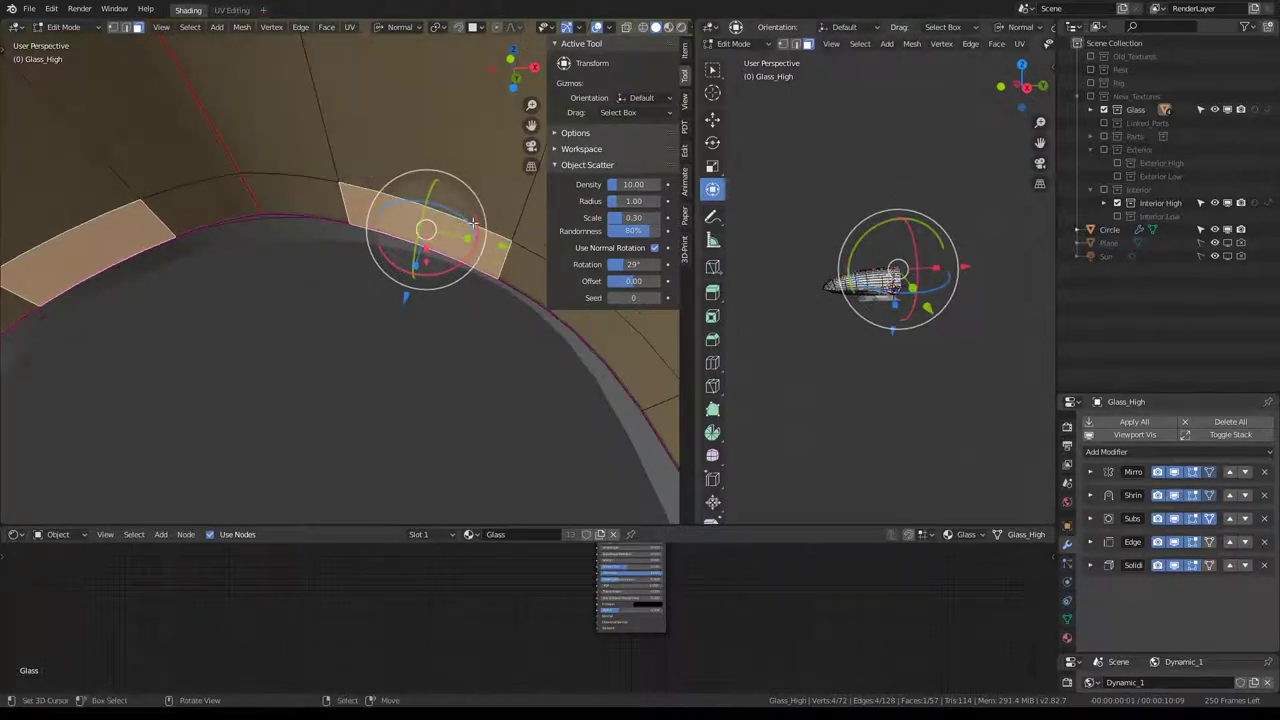
pyautogui.moveTo(407, 298); pyautogui.dragTo(423, 252)
pyautogui.click(63, 28)
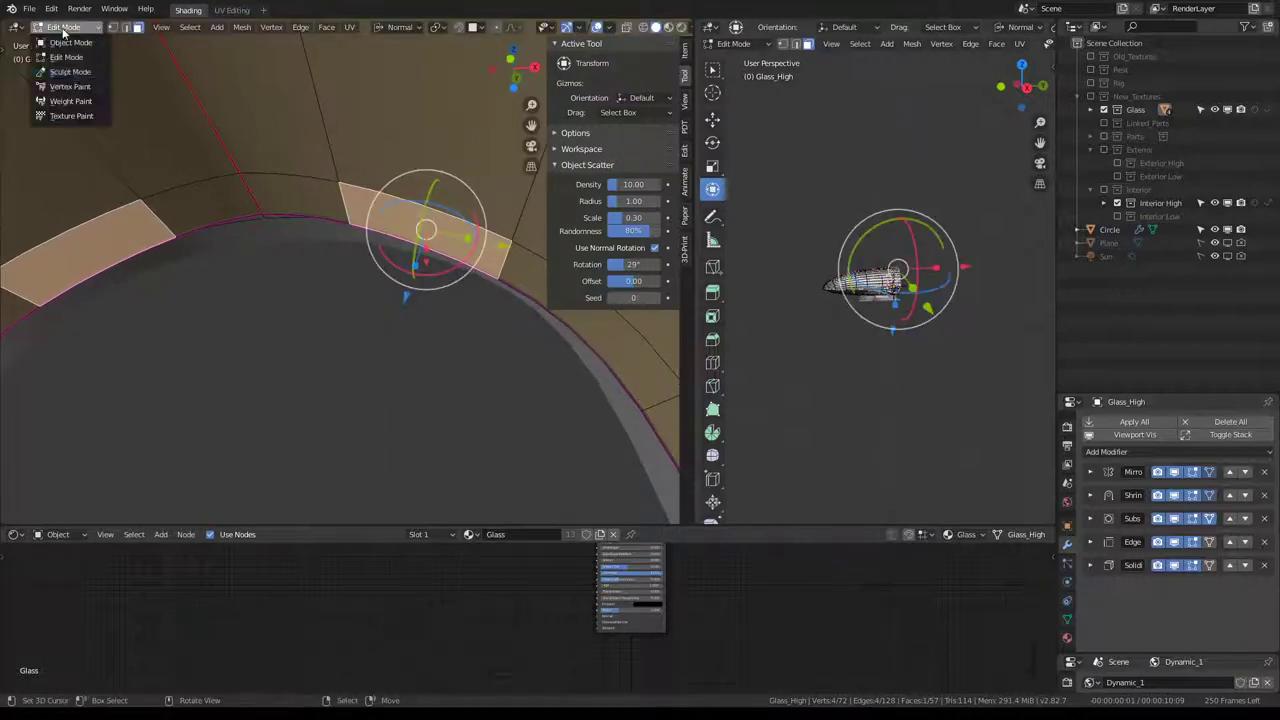
# Inspect the painted weights in Weight Paint mode, then return to Edit Mode.
pyautogui.click(71, 101)
pyautogui.moveTo(300, 300); pyautogui.dragTo(435, 215, button='middle')
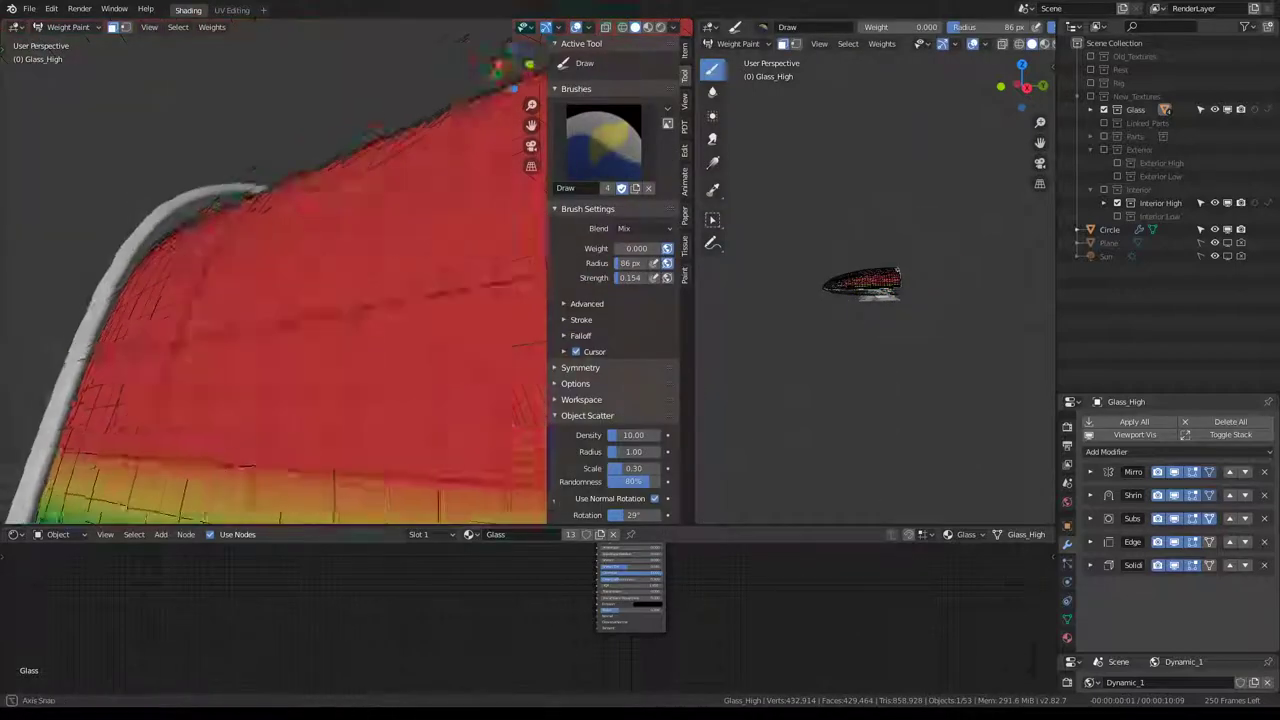
pyautogui.moveTo(470, 305); pyautogui.dragTo(433, 264, button='middle')
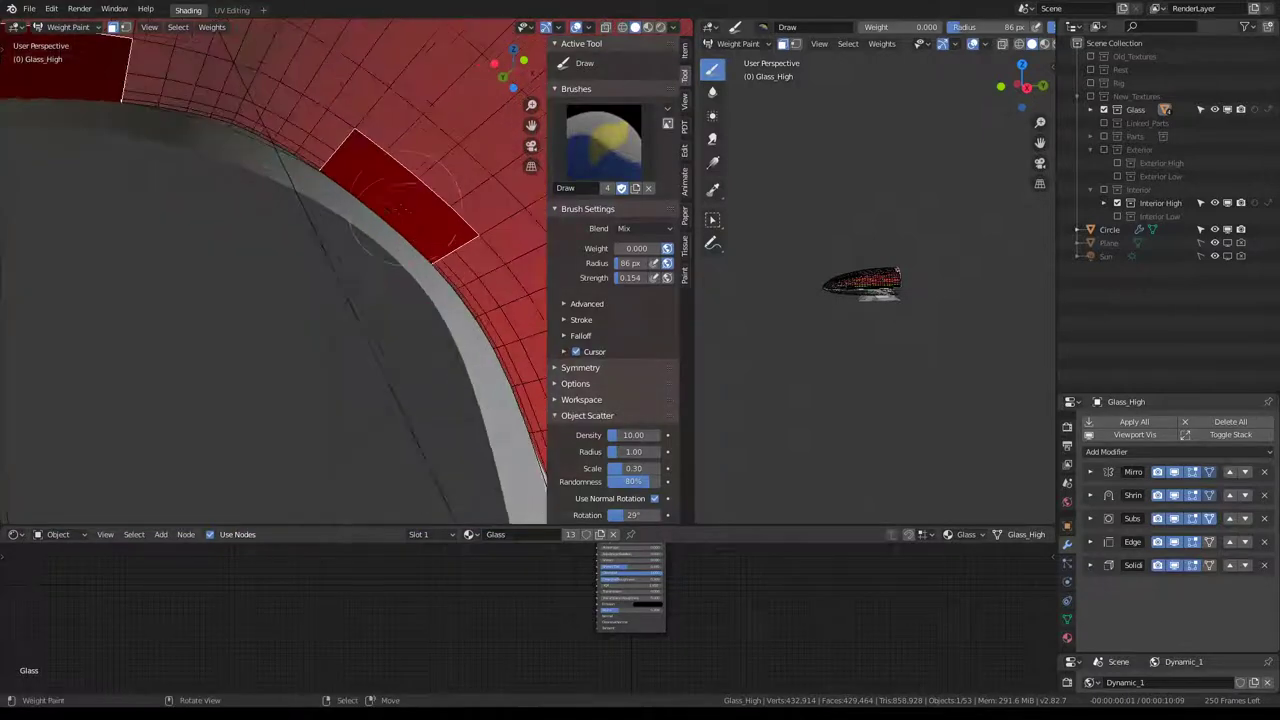
pyautogui.click(63, 27)
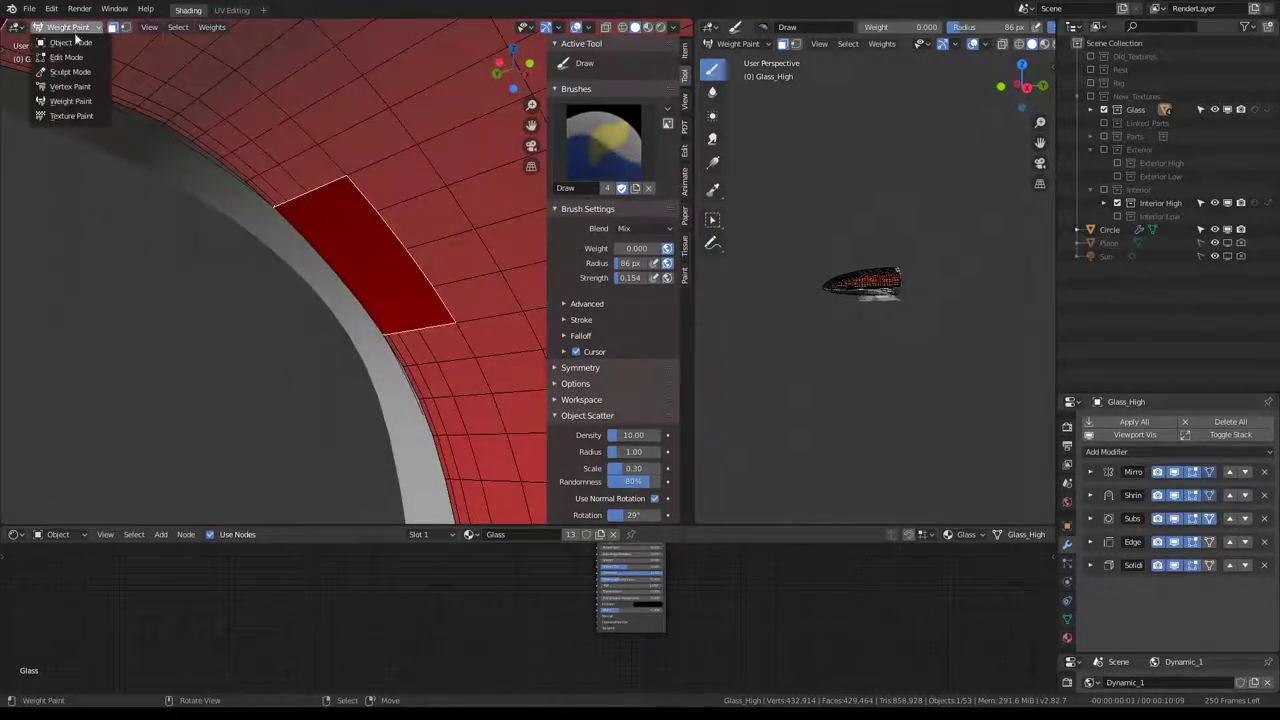
pyautogui.click(60, 56)
pyautogui.moveTo(361, 229)
pyautogui.mouseDown(button='middle')
pyautogui.moveTo(332, 215)
pyautogui.moveTo(277, 240)
pyautogui.moveTo(320, 277)
pyautogui.moveTo(361, 229)
pyautogui.mouseUp(button='middle')
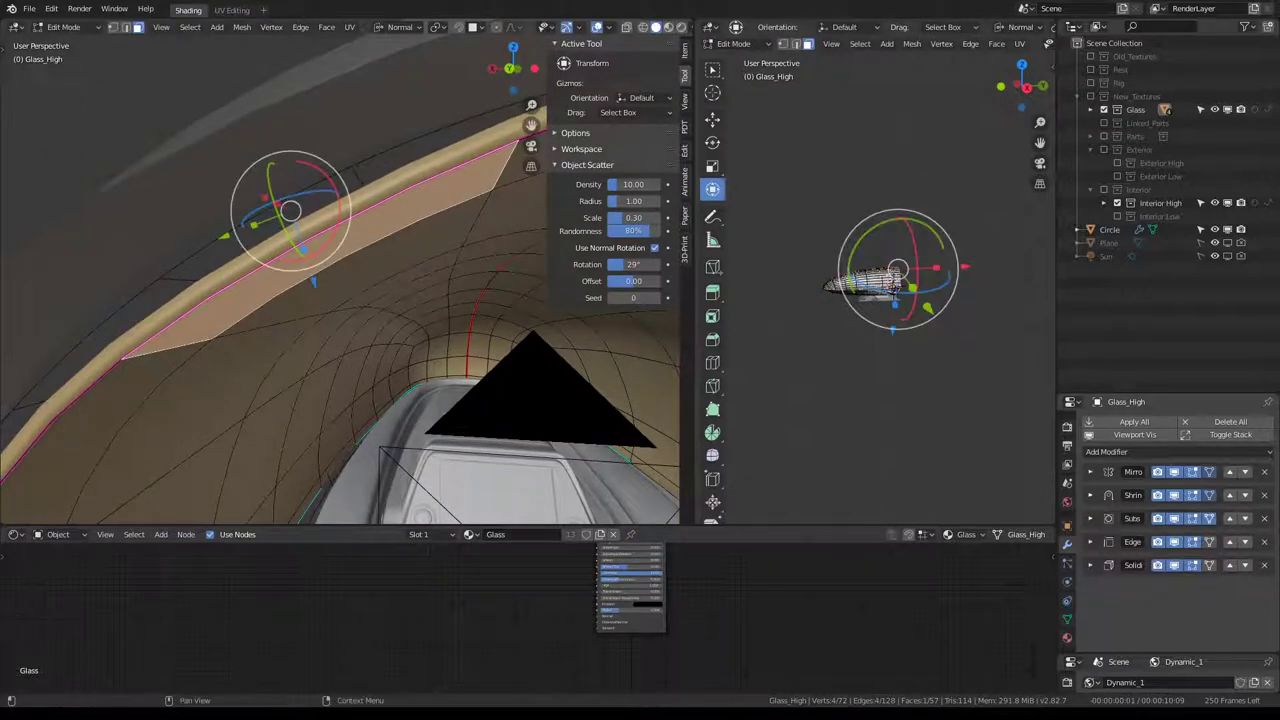
# Expand the Shrinkwrap settings and change the wrap mode from Inside to Outside.
pyautogui.click(1180, 497)
pyautogui.click(1090, 495)
pyautogui.scroll(-1, 1260, 545)
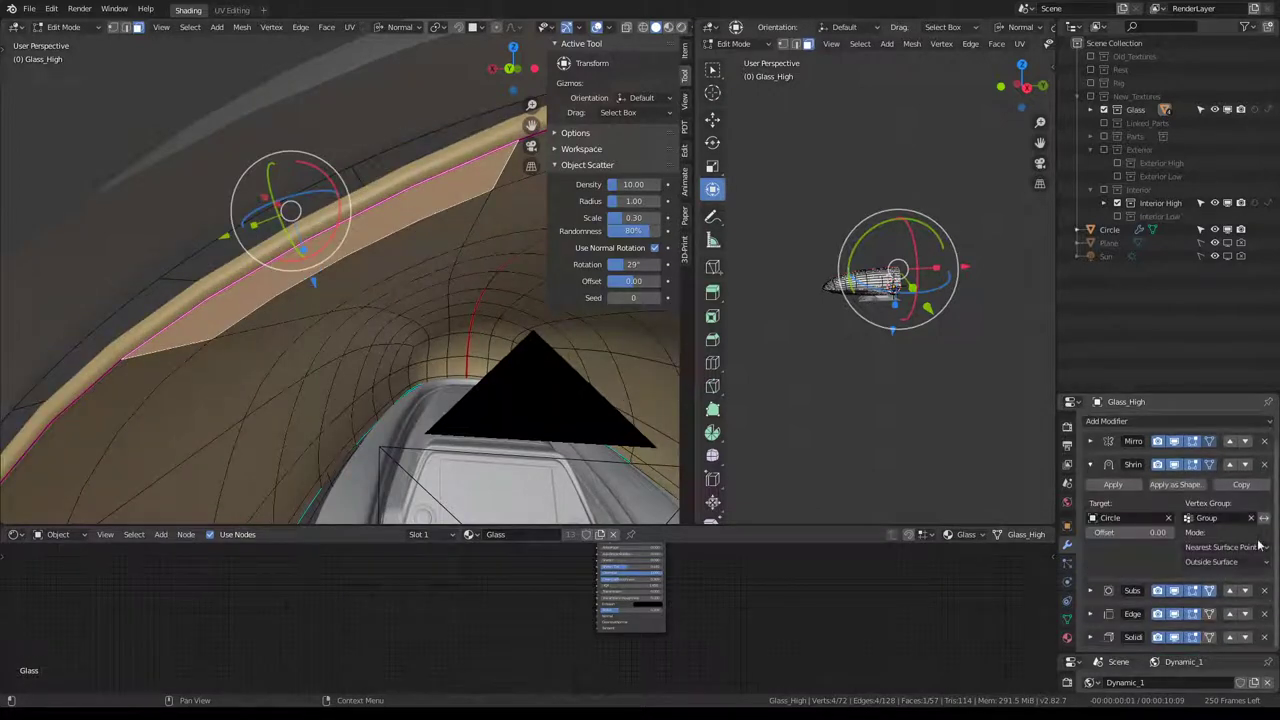
pyautogui.click(1250, 563)
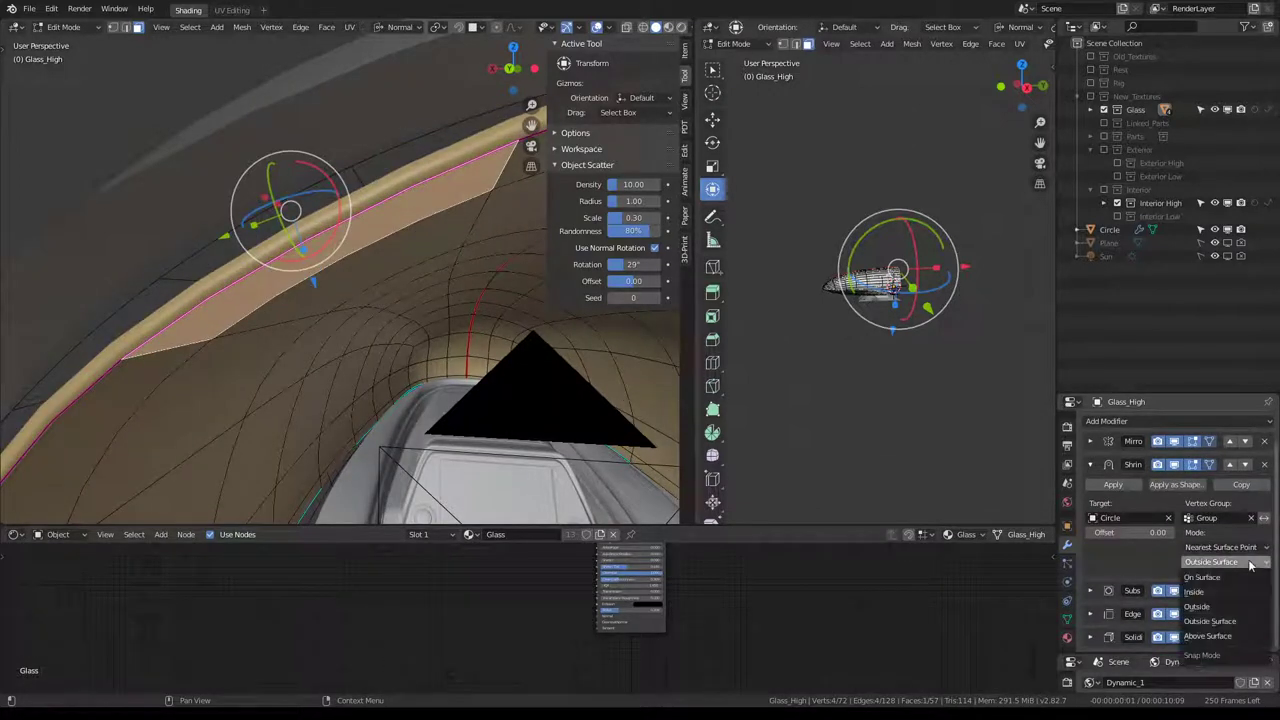
pyautogui.click(1195, 592)
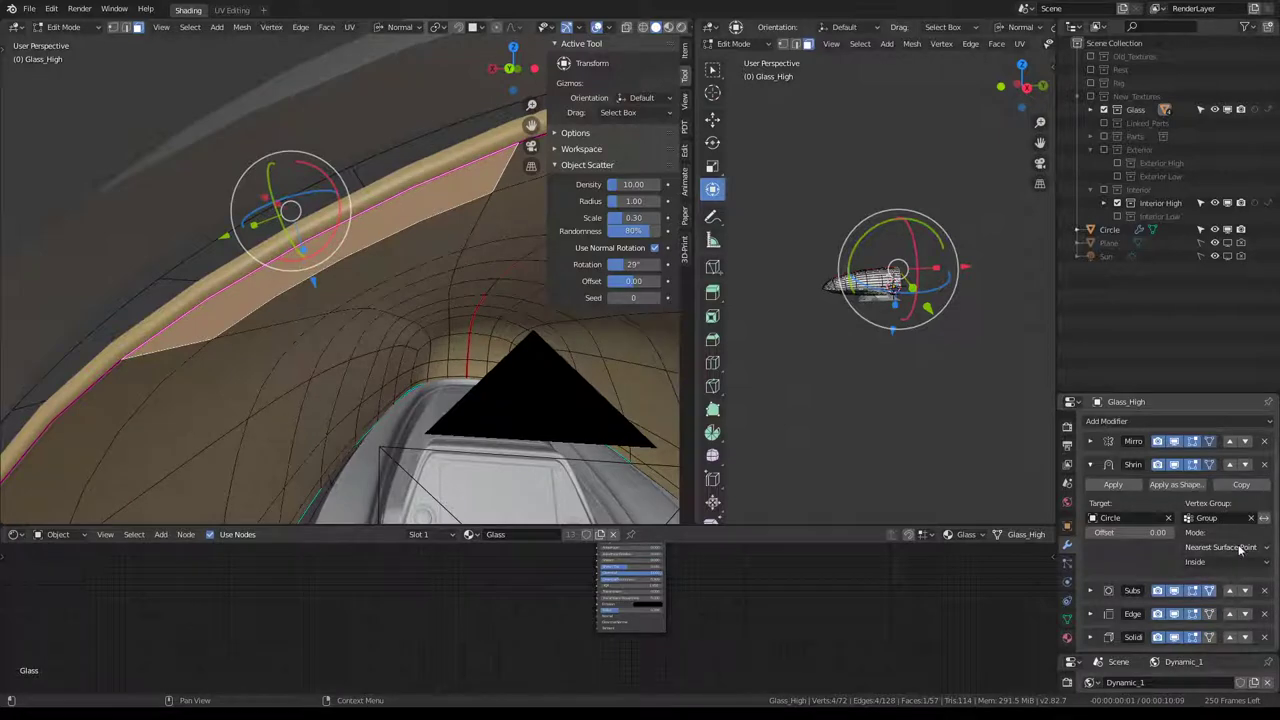
pyautogui.click(1228, 563)
pyautogui.click(1228, 615)
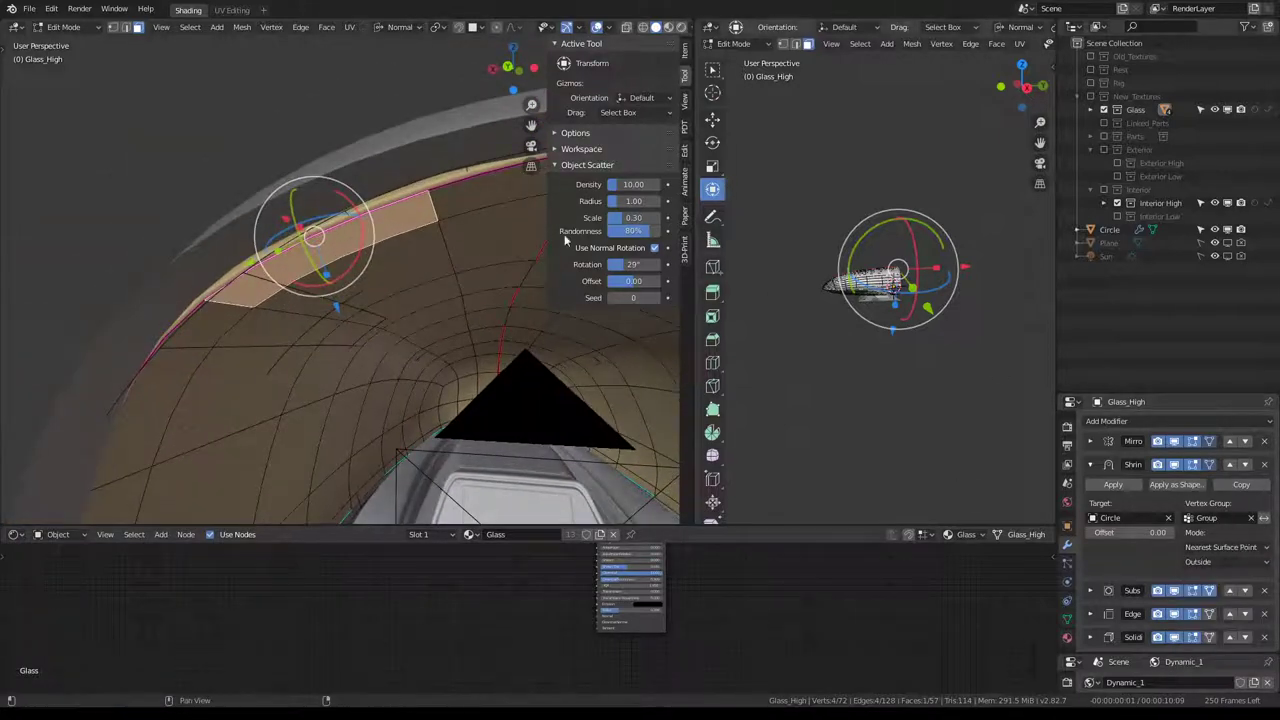
# Push the selected canopy face along its normal and confirm the move.
pyautogui.press('g')
pyautogui.press('z')
pyautogui.press('z')
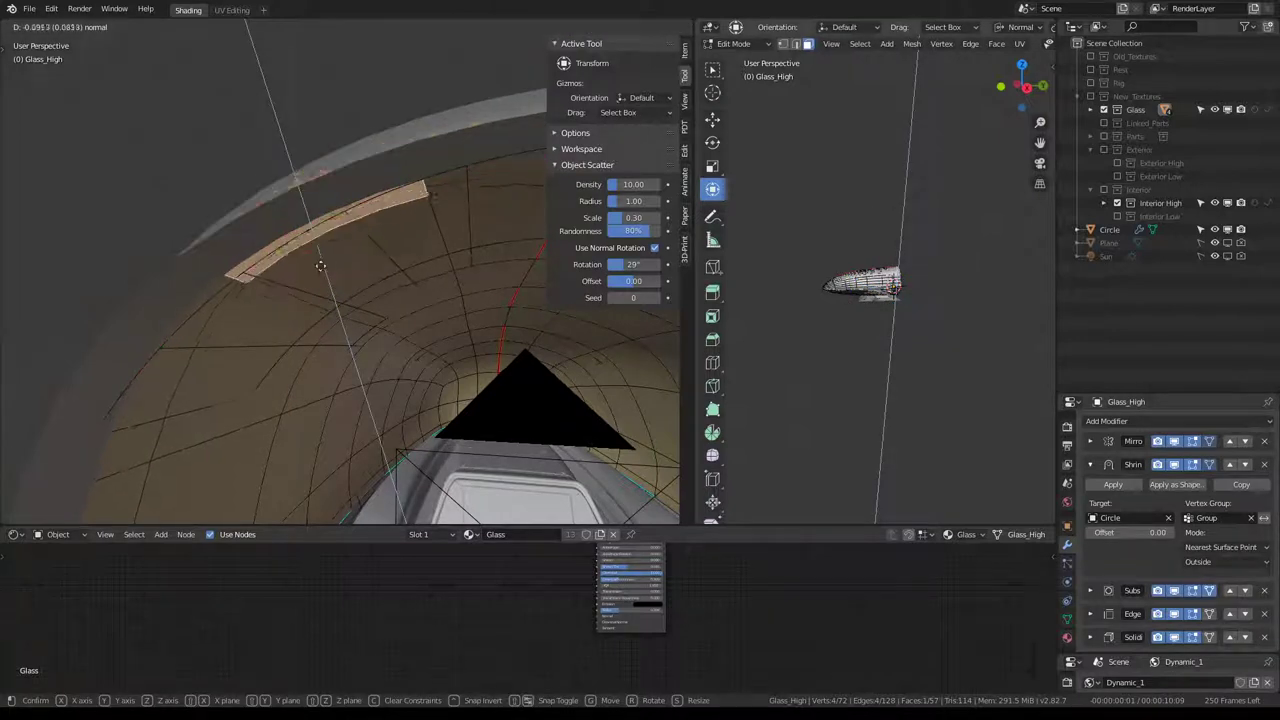
pyautogui.press('Escape')
pyautogui.press('g')
pyautogui.press('z')
pyautogui.press('z')
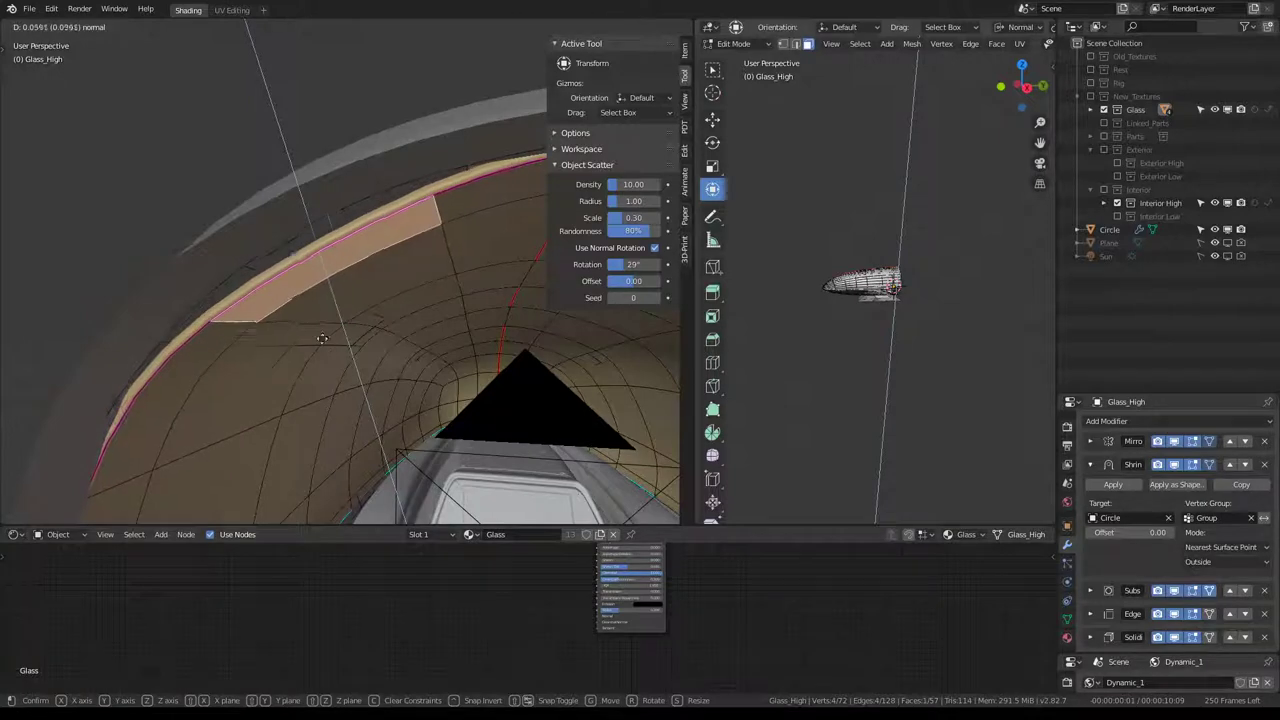
pyautogui.click(301, 301)
pyautogui.moveTo(301, 301)
pyautogui.mouseDown(button='middle')
pyautogui.moveTo(445, 294)
pyautogui.moveTo(404, 216)
pyautogui.mouseUp(button='middle')
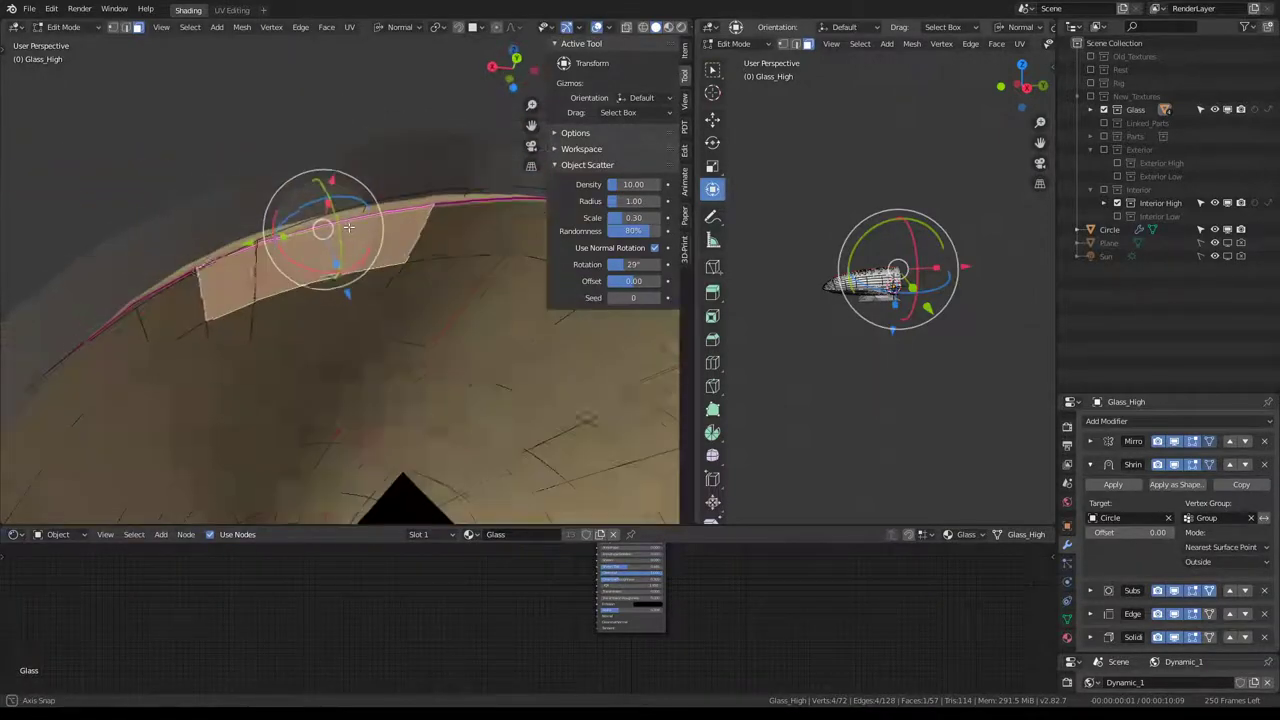
# Select Circle, then Glass_High, and re-enter Edit Mode on the Glass_High mesh.
pyautogui.press('Tab')
pyautogui.click(365, 197)
pyautogui.click(363, 210)
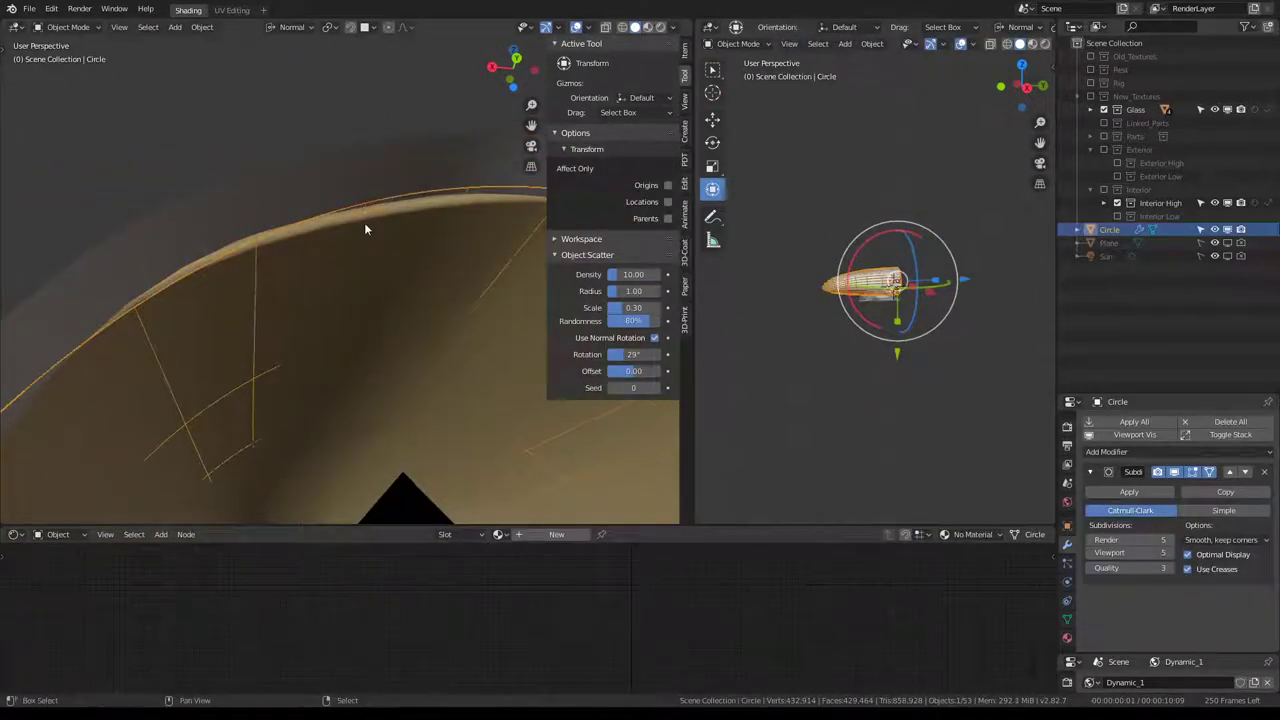
pyautogui.click(365, 229)
pyautogui.moveTo(331, 211); pyautogui.dragTo(310, 279, button='middle')
pyautogui.scroll(-4, 254, 240)
pyautogui.press('Tab')
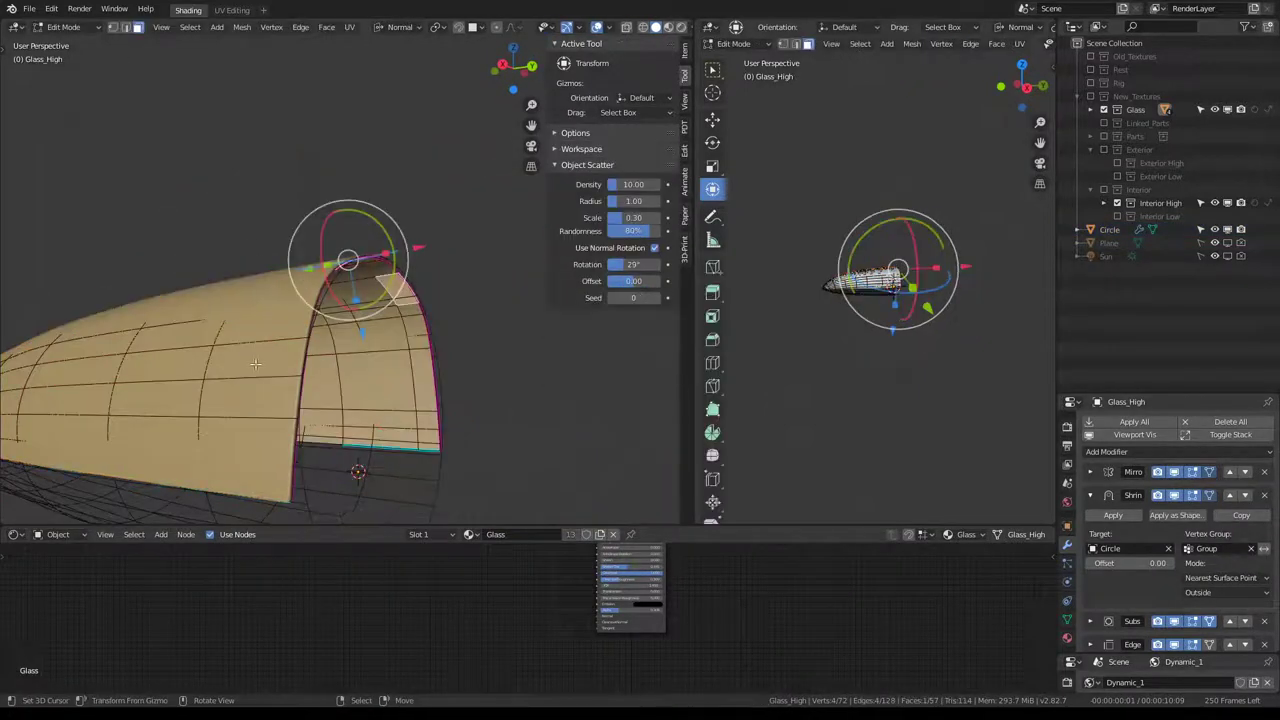
pyautogui.moveTo(256, 364); pyautogui.dragTo(268, 318, button='middle')
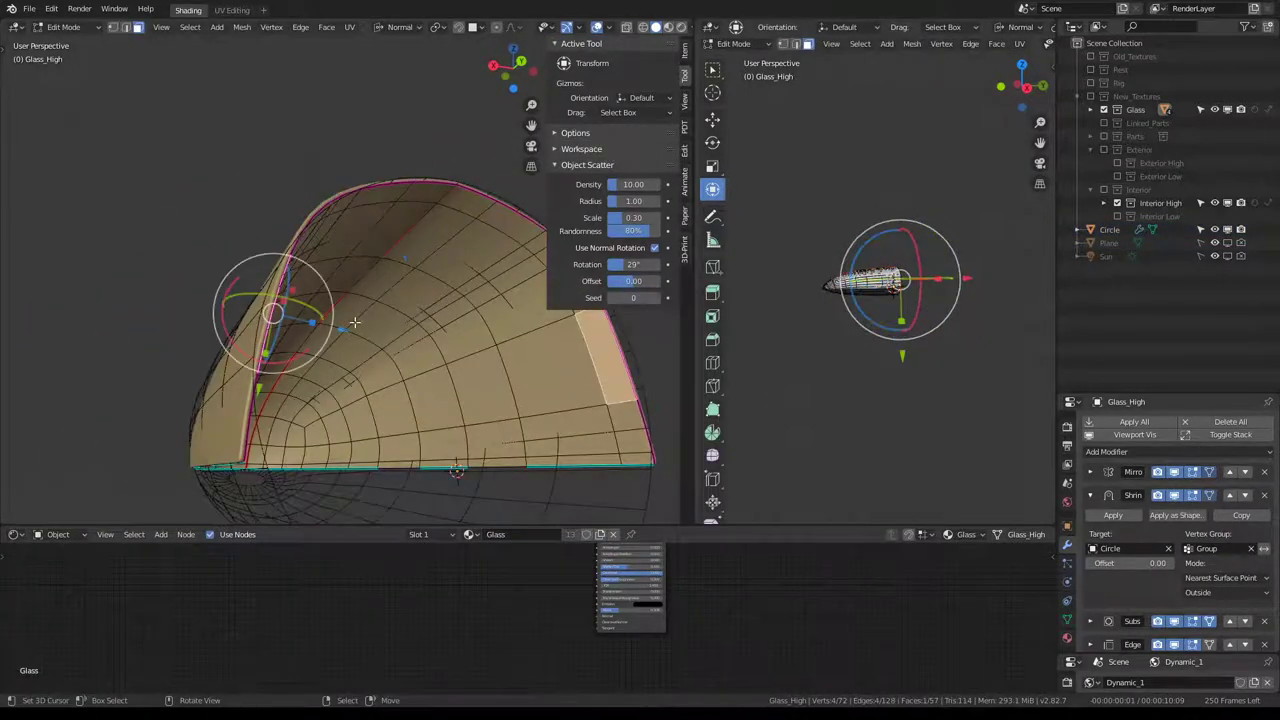
# Change the Glass_High Shrinkwrap wrap mode from Outside to Above Surface.
pyautogui.press('r')
pyautogui.press('Escape')
pyautogui.moveTo(328, 296); pyautogui.dragTo(420, 300, button='middle')
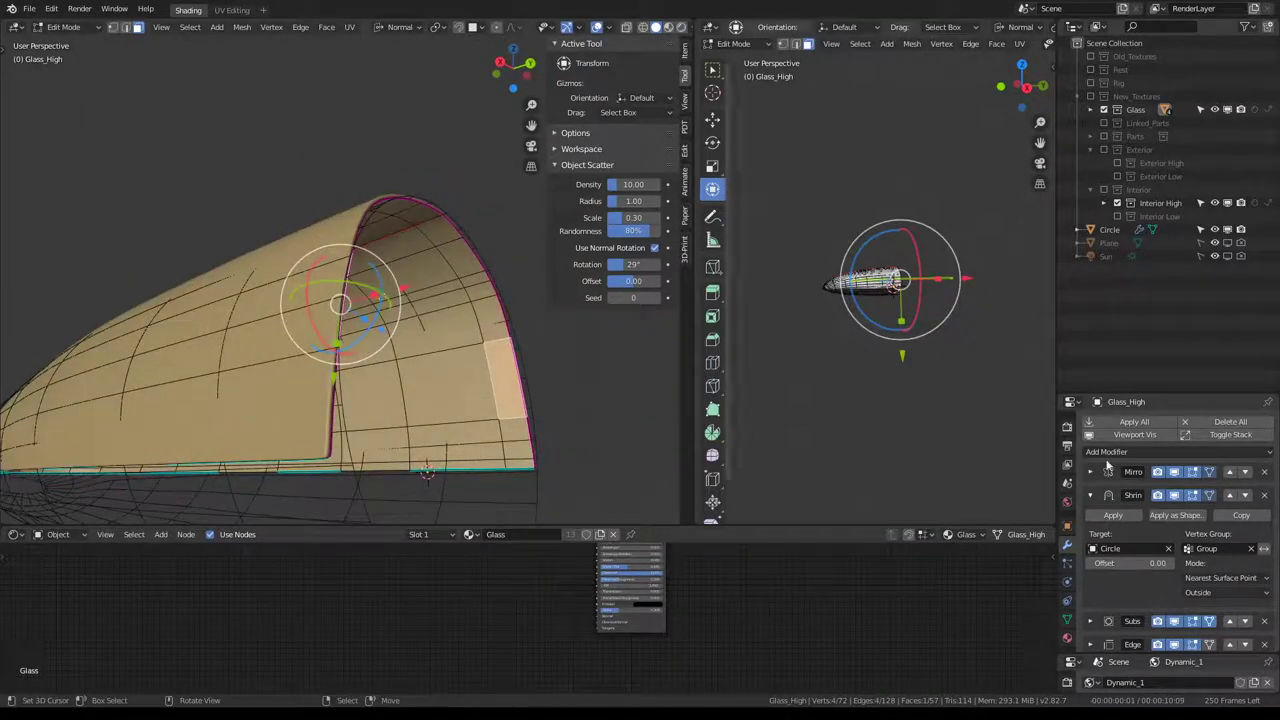
pyautogui.click(1226, 592)
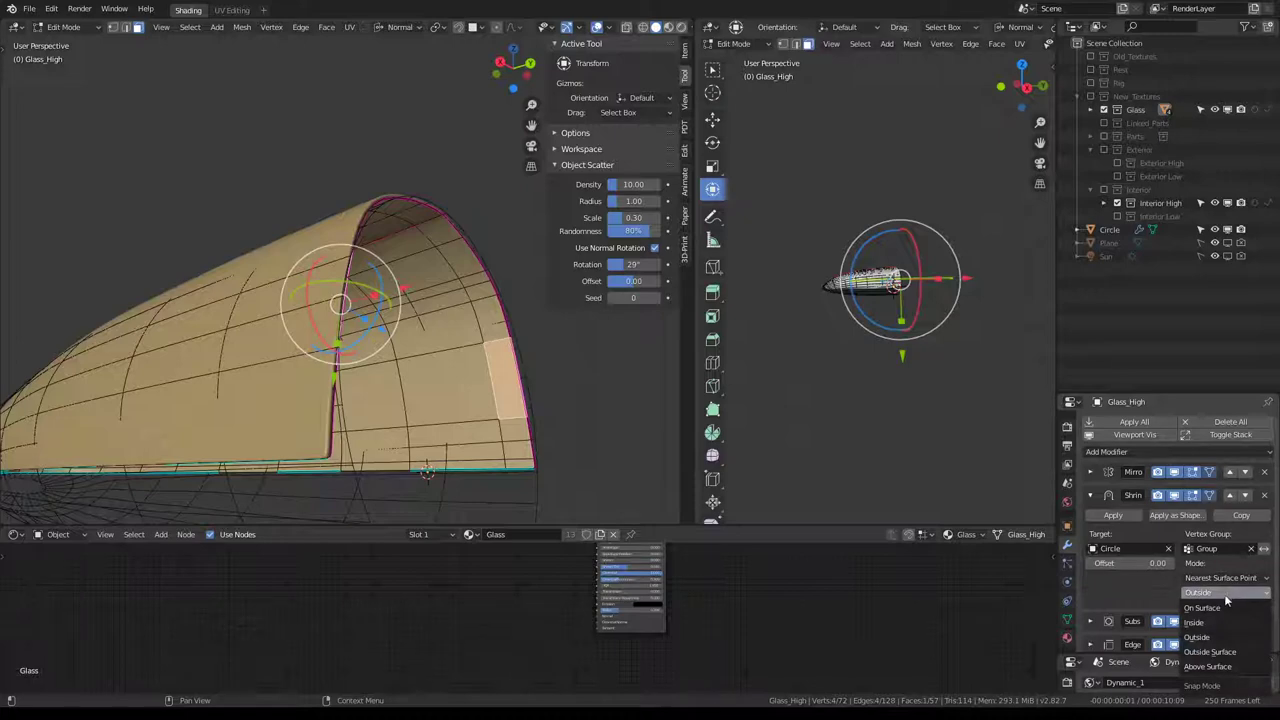
pyautogui.moveTo(355, 262)
pyautogui.mouseDown(button='middle')
pyautogui.moveTo(212, 408)
pyautogui.moveTo(265, 310)
pyautogui.moveTo(293, 291)
pyautogui.moveTo(371, 131)
pyautogui.mouseUp(button='middle')
# Nudge three canopy faces, including the larger neighbouring face, along their normals.
pyautogui.press('g')
pyautogui.press('z')
pyautogui.press('z')
pyautogui.click(220, 395)
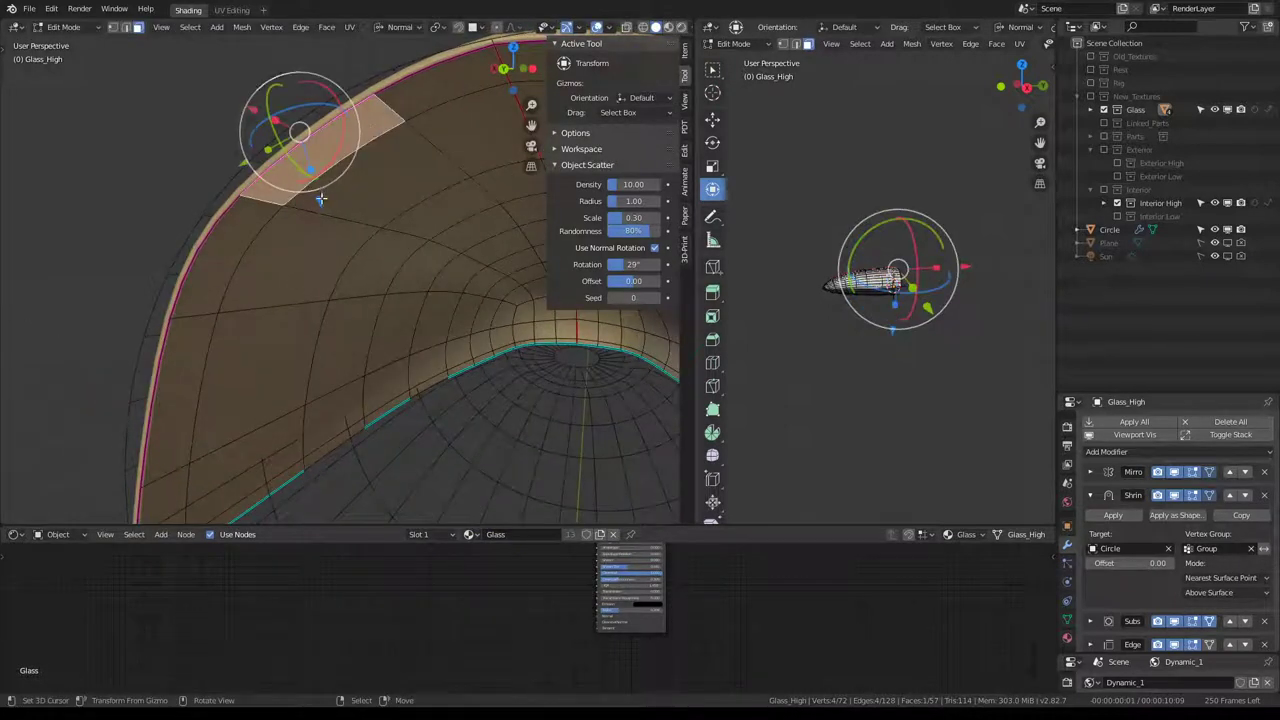
pyautogui.press('g')
pyautogui.press('z')
pyautogui.press('z')
pyautogui.click(292, 172)
pyautogui.click(375, 185)
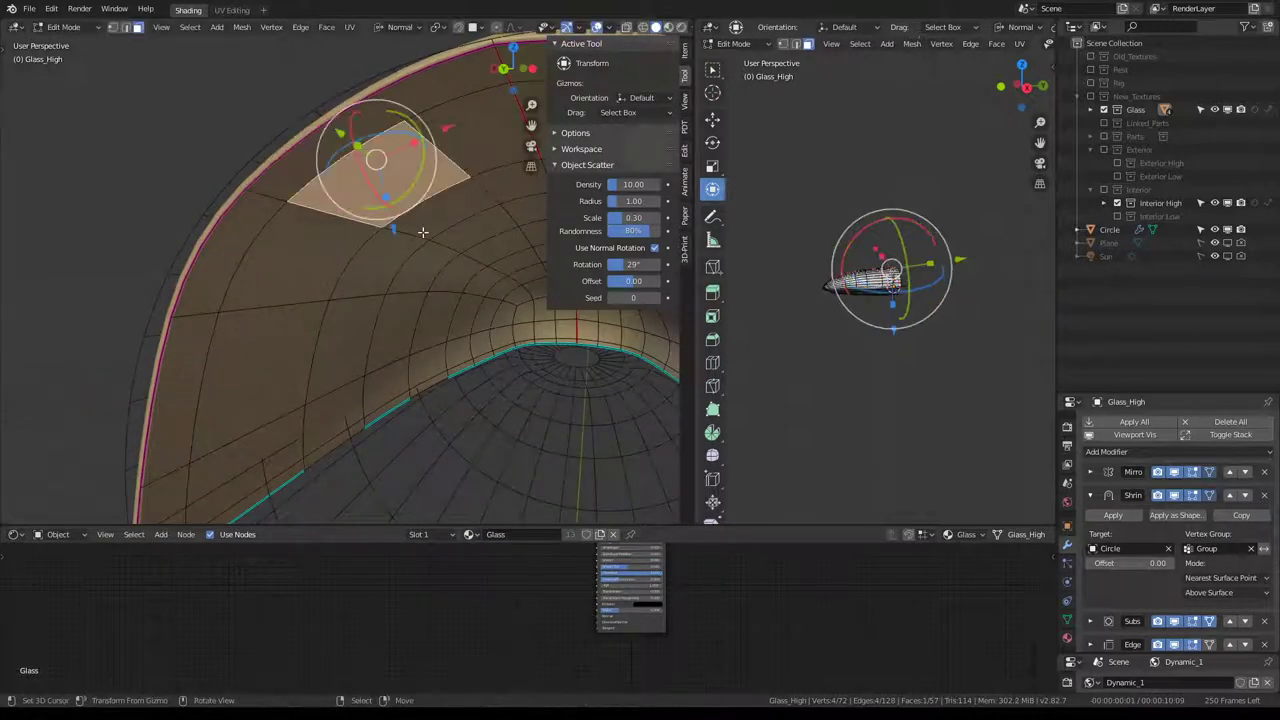
pyautogui.press('g')
pyautogui.press('z')
pyautogui.press('z')
pyautogui.click(371, 207)
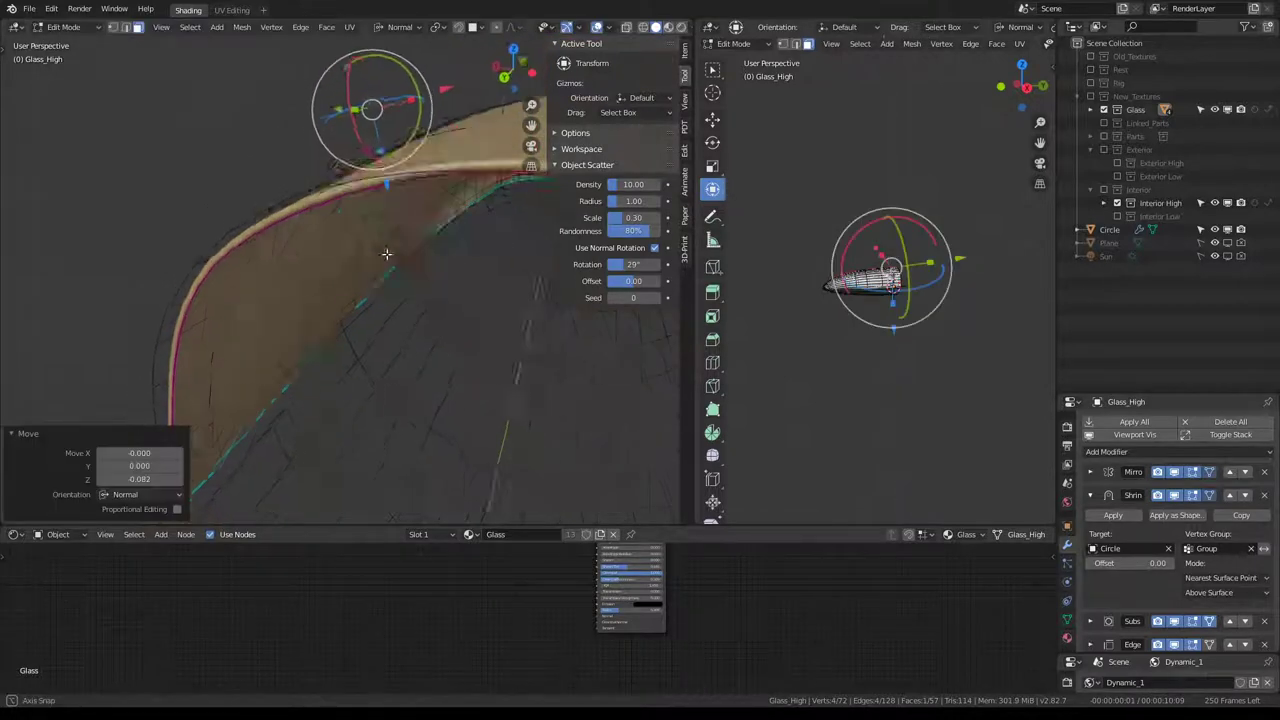
pyautogui.moveTo(371, 207); pyautogui.dragTo(428, 223, button='middle')
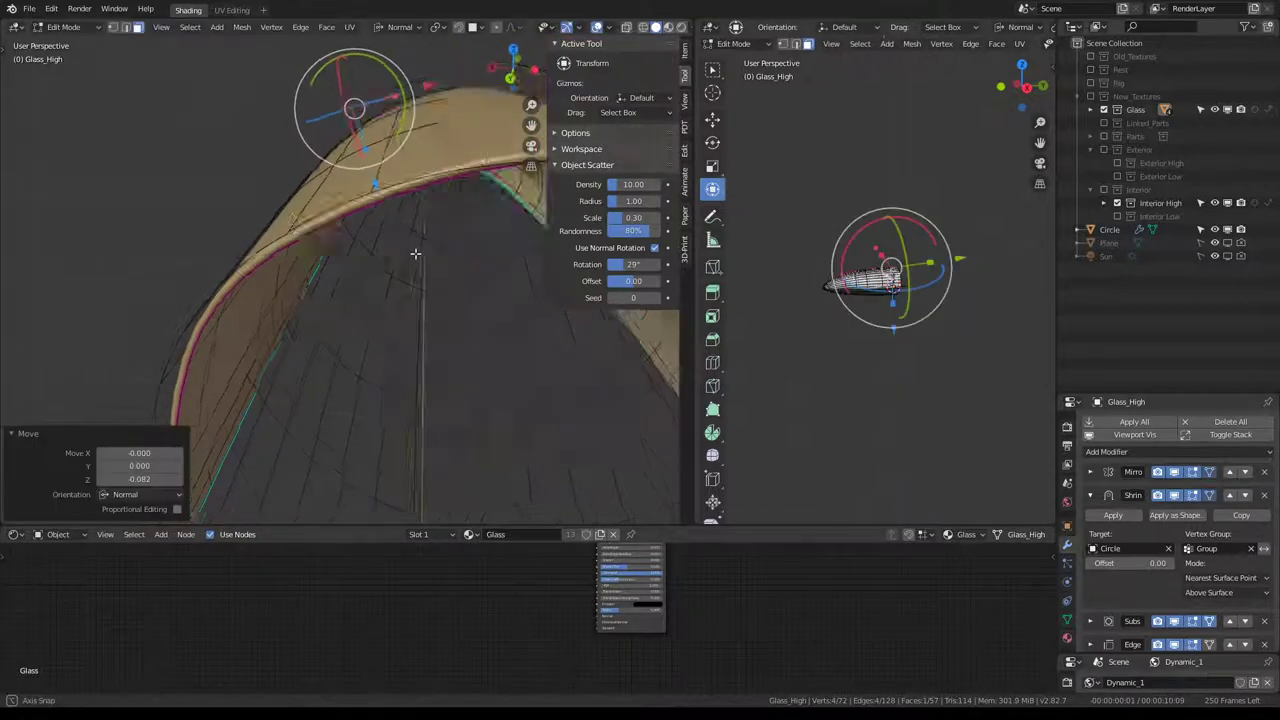
# Set the Shrinkwrap Offset to 0.01 and move the left-edge face inward along its normal.
pyautogui.click(1167, 568)
pyautogui.moveTo(300, 380); pyautogui.dragTo(248, 344, button='middle')
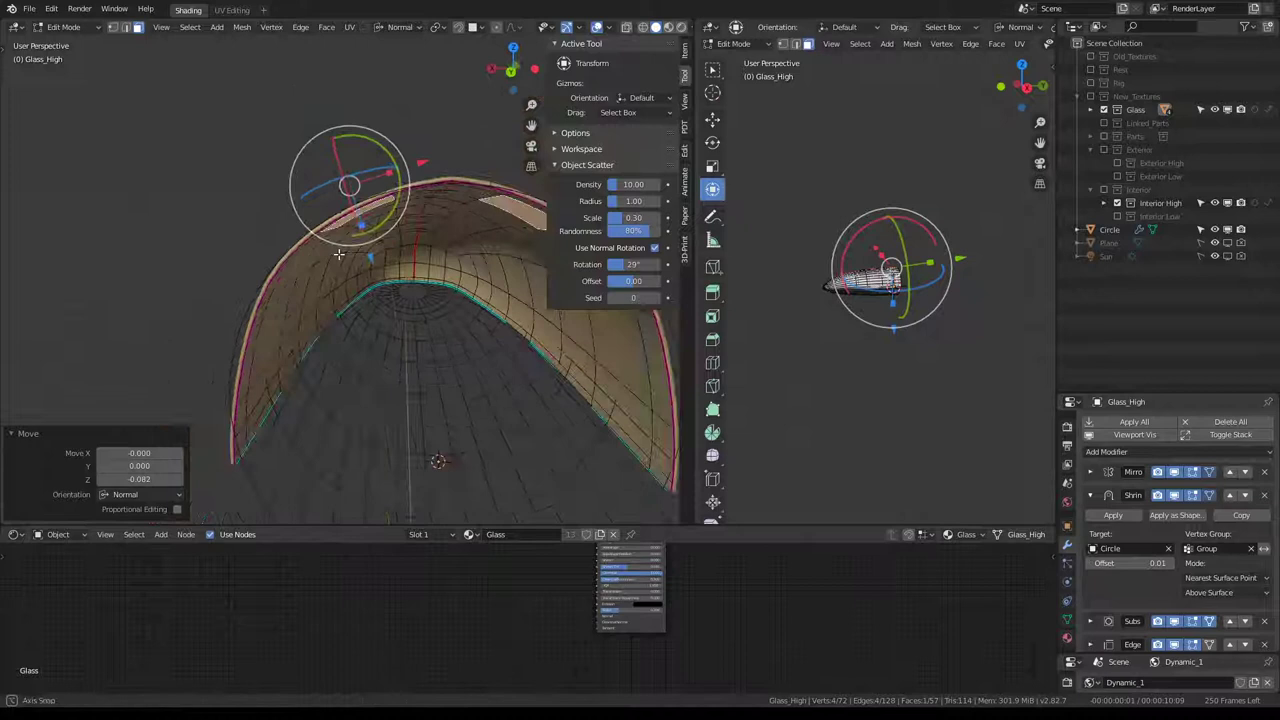
pyautogui.click(248, 344)
pyautogui.press('g')
pyautogui.press('z')
pyautogui.press('z')
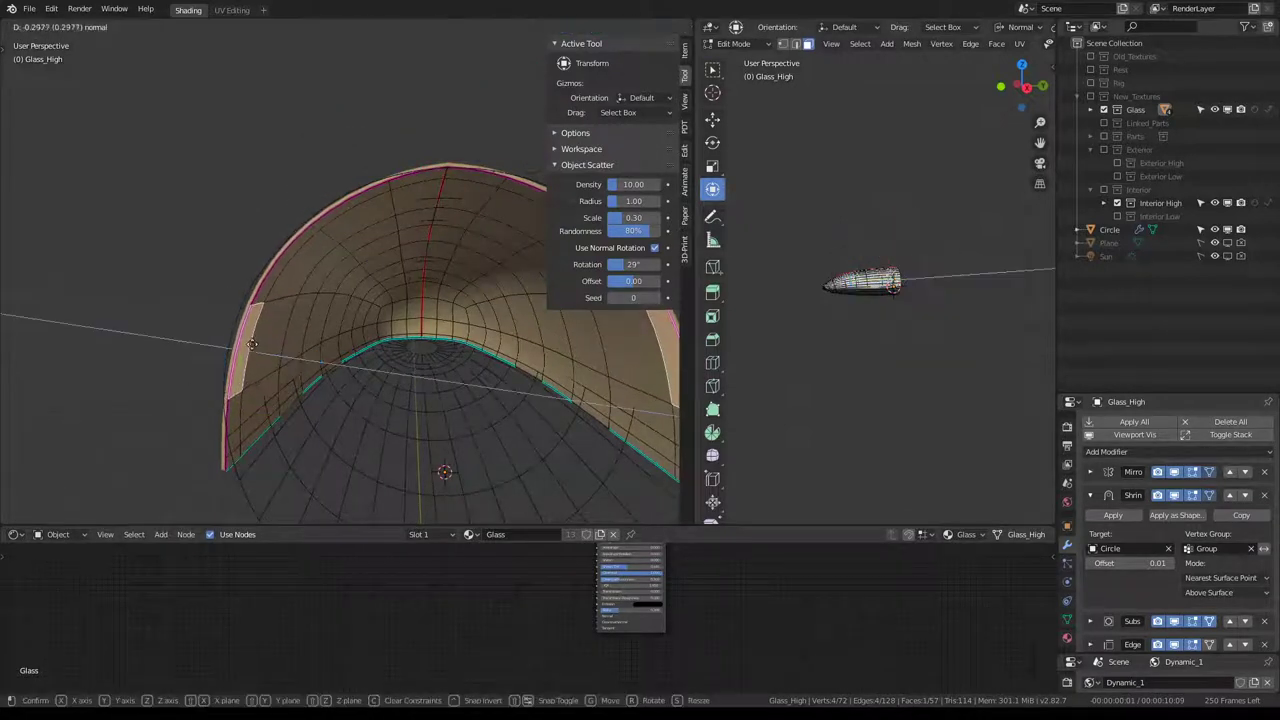
pyautogui.click(170, 335)
pyautogui.hotkey('ctrl', 'z')
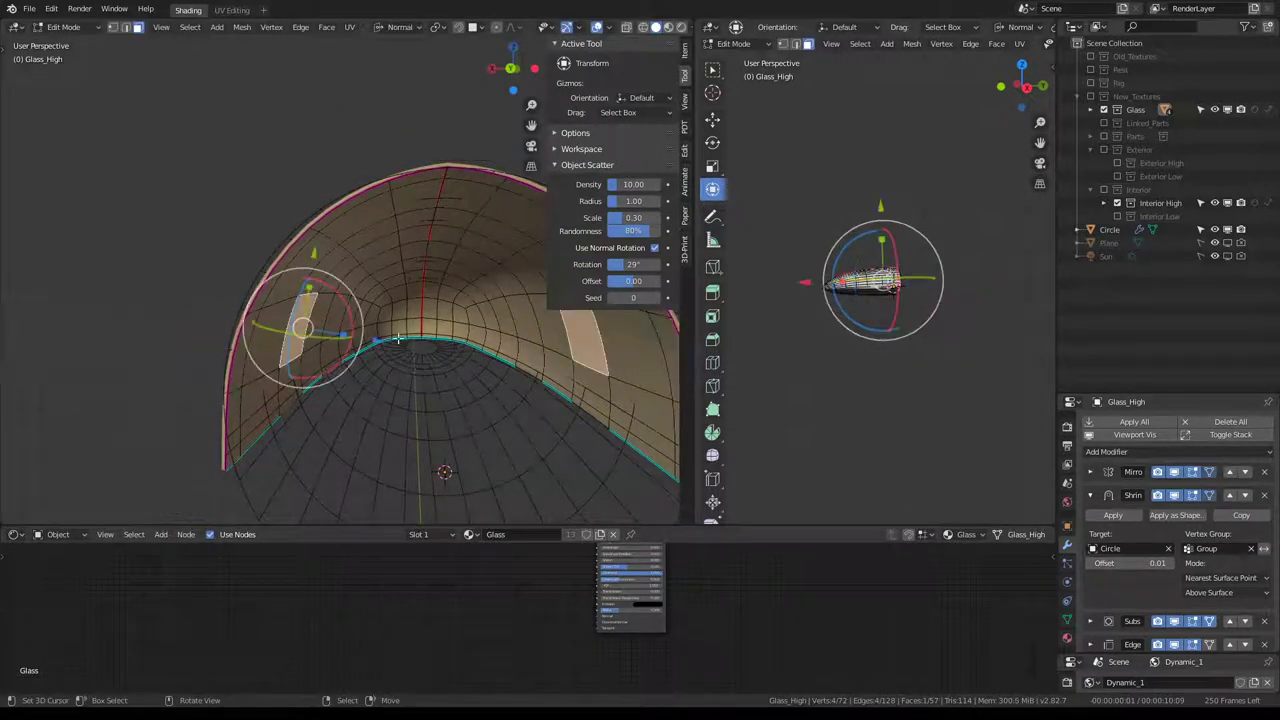
pyautogui.press('g')
pyautogui.press('z')
pyautogui.press('z')
pyautogui.click(384, 302)
pyautogui.moveTo(384, 302)
pyautogui.mouseDown(button='middle')
pyautogui.moveTo(455, 350)
pyautogui.moveTo(309, 319)
pyautogui.moveTo(438, 263)
pyautogui.moveTo(288, 307)
pyautogui.moveTo(180, 289)
pyautogui.moveTo(205, 309)
pyautogui.mouseUp(button='middle')
# Reveal hidden geometry, then select and hide the hull-edge, rim and tip edge loops.
pyautogui.press('a')
pyautogui.hotkey('alt', 'h')
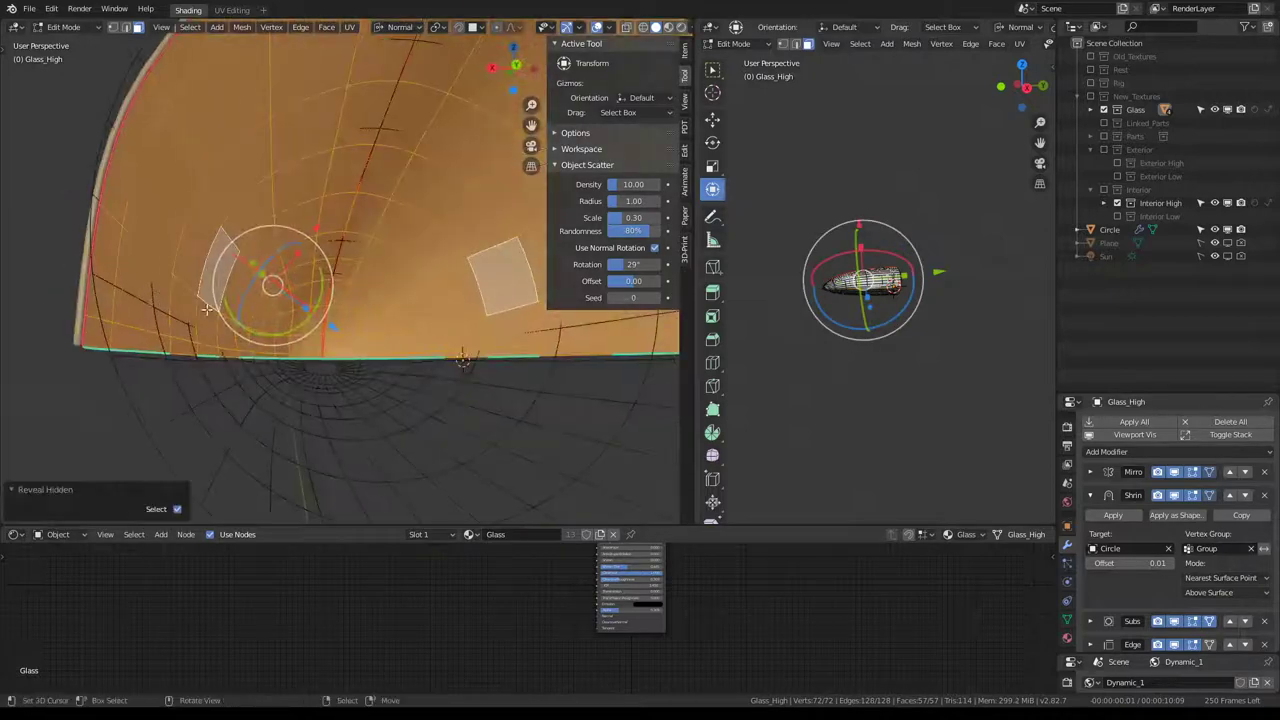
pyautogui.keyDown('alt'); pyautogui.click(109, 337); pyautogui.keyUp('alt')
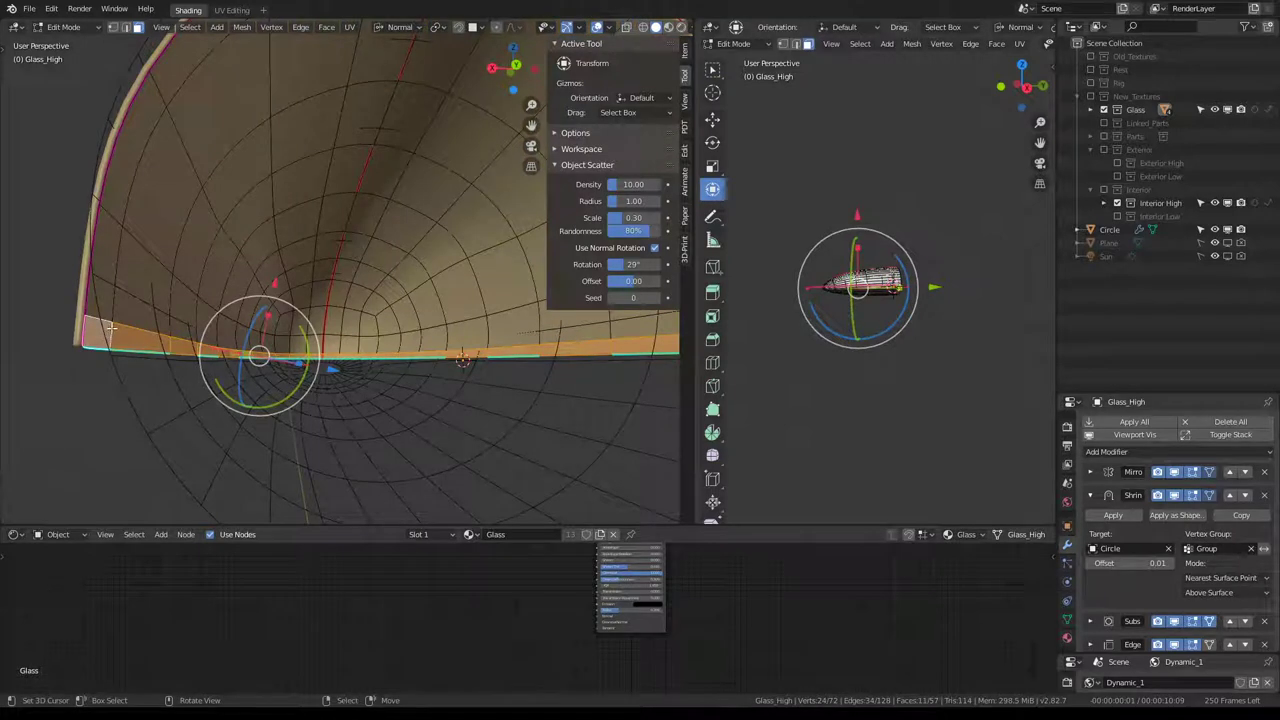
pyautogui.press('h')
pyautogui.keyDown('alt'); pyautogui.click(99, 268); pyautogui.keyUp('alt')
pyautogui.keyDown('alt'); pyautogui.keyDown('shift'); pyautogui.click(191, 214); pyautogui.keyUp('shift'); pyautogui.keyUp('alt')
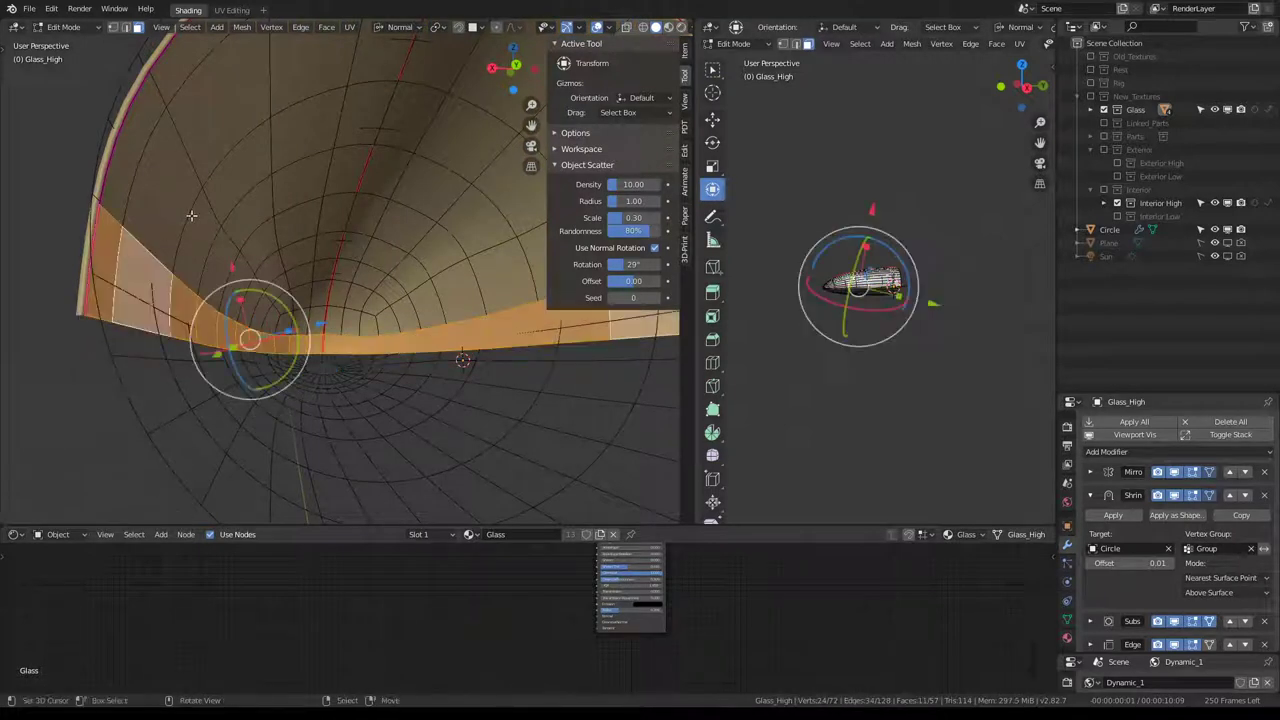
pyautogui.keyDown('alt'); pyautogui.click(106, 207); pyautogui.keyUp('alt')
pyautogui.hotkey('alt', 'a')
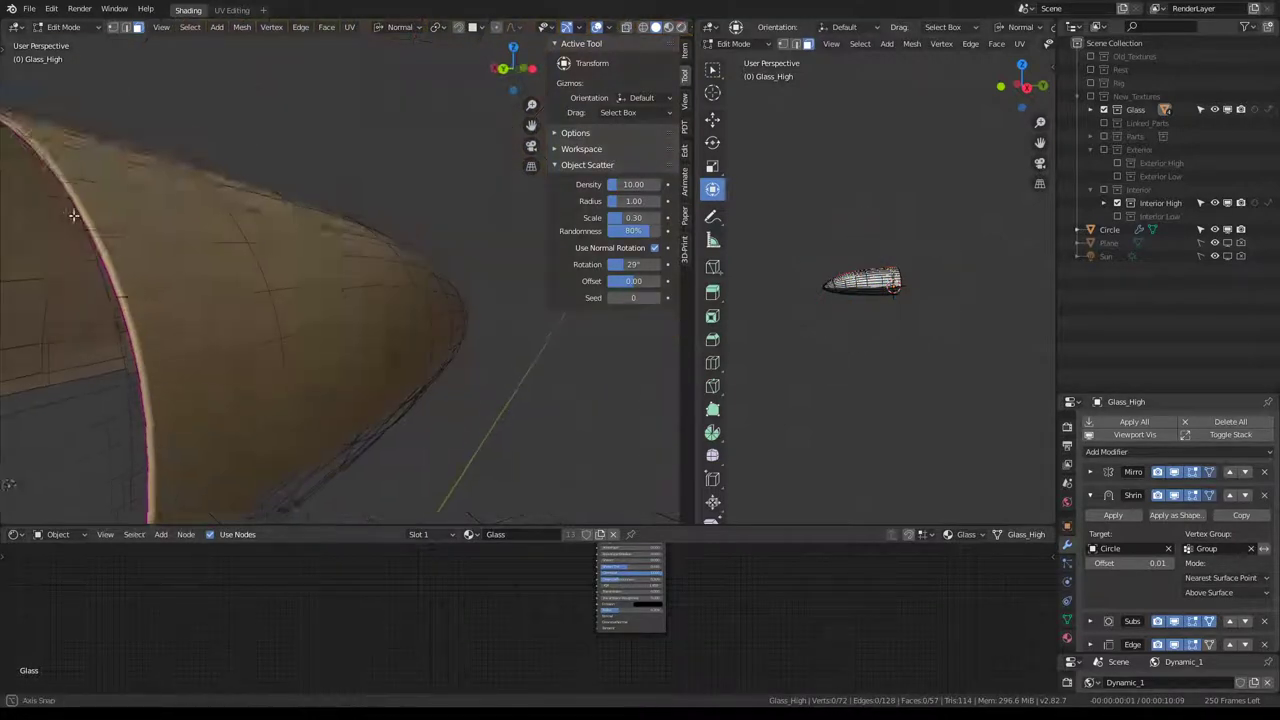
pyautogui.moveTo(106, 207); pyautogui.dragTo(360, 300, button='middle')
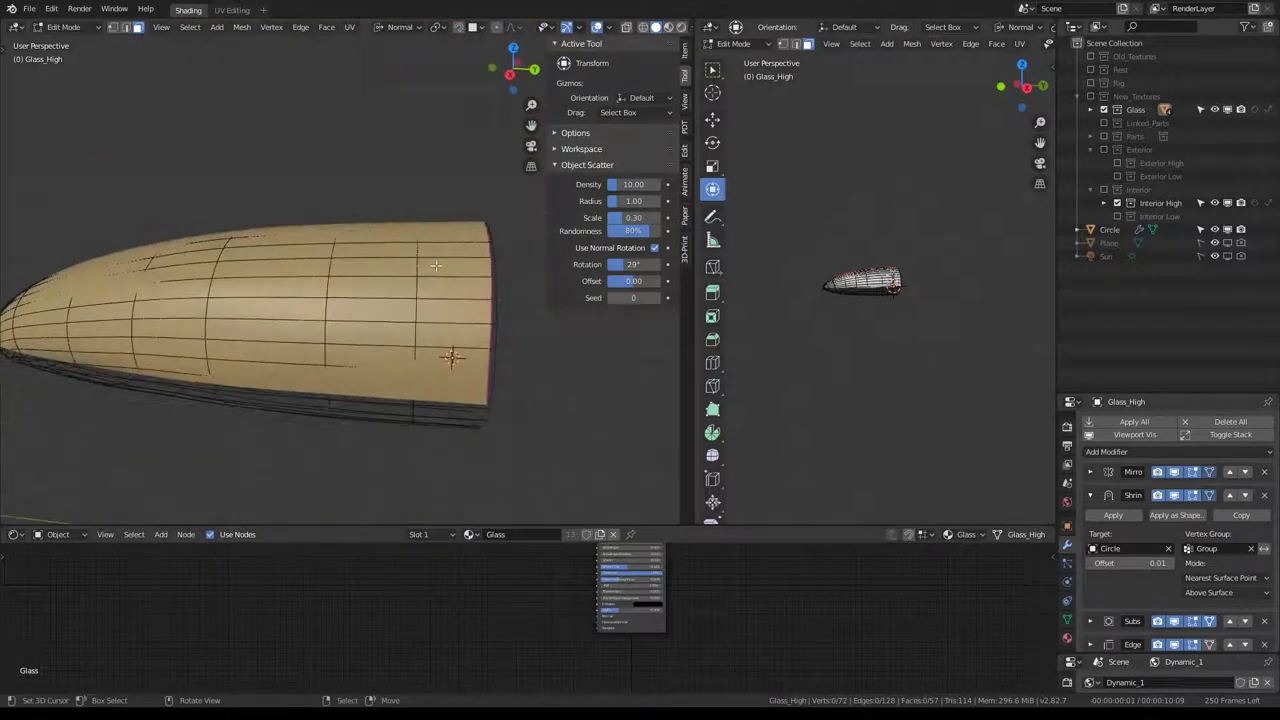
pyautogui.keyDown('alt'); pyautogui.click(422, 330); pyautogui.keyUp('alt')
pyautogui.moveTo(422, 330)
pyautogui.mouseDown(button='middle')
pyautogui.moveTo(411, 179)
pyautogui.moveTo(283, 340)
pyautogui.moveTo(452, 264)
pyautogui.mouseUp(button='middle')
# Hide the tip loop, move Shrinkwrap above Mirror in the stack, and apply the Mirror modifier.
pyautogui.press('h')
pyautogui.press('Tab')
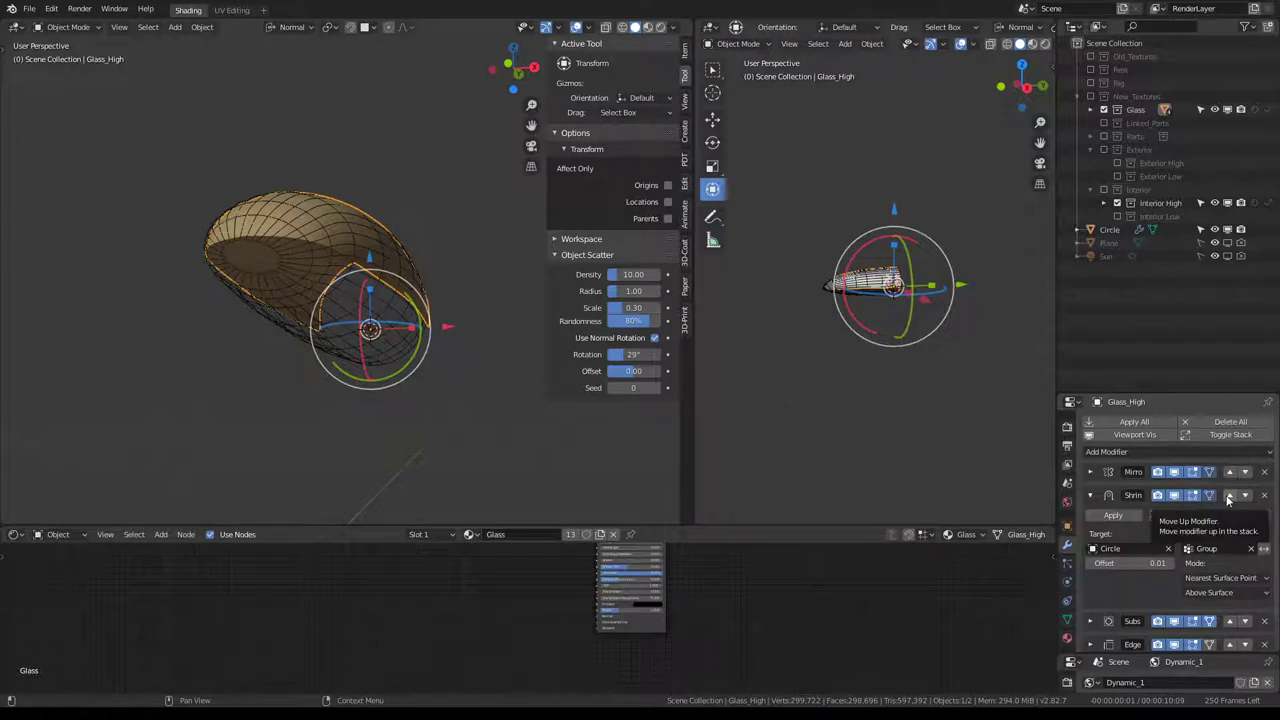
pyautogui.click(1229, 496)
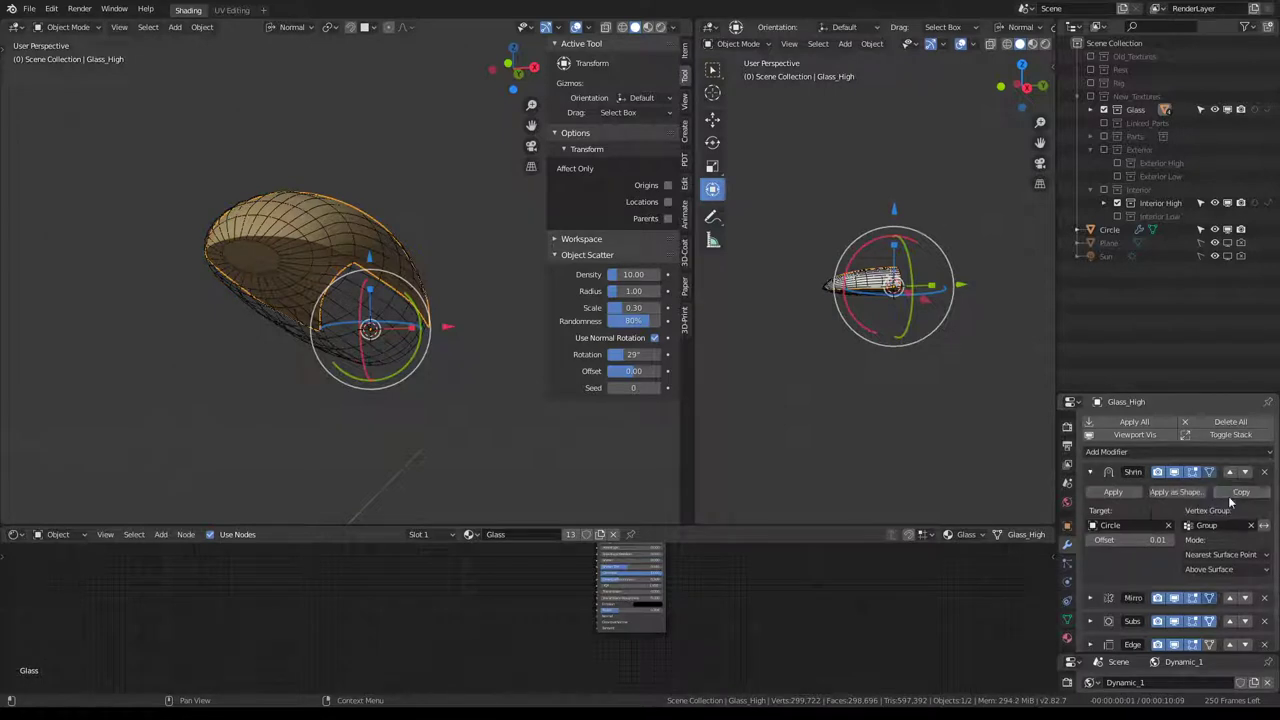
pyautogui.click(1090, 472)
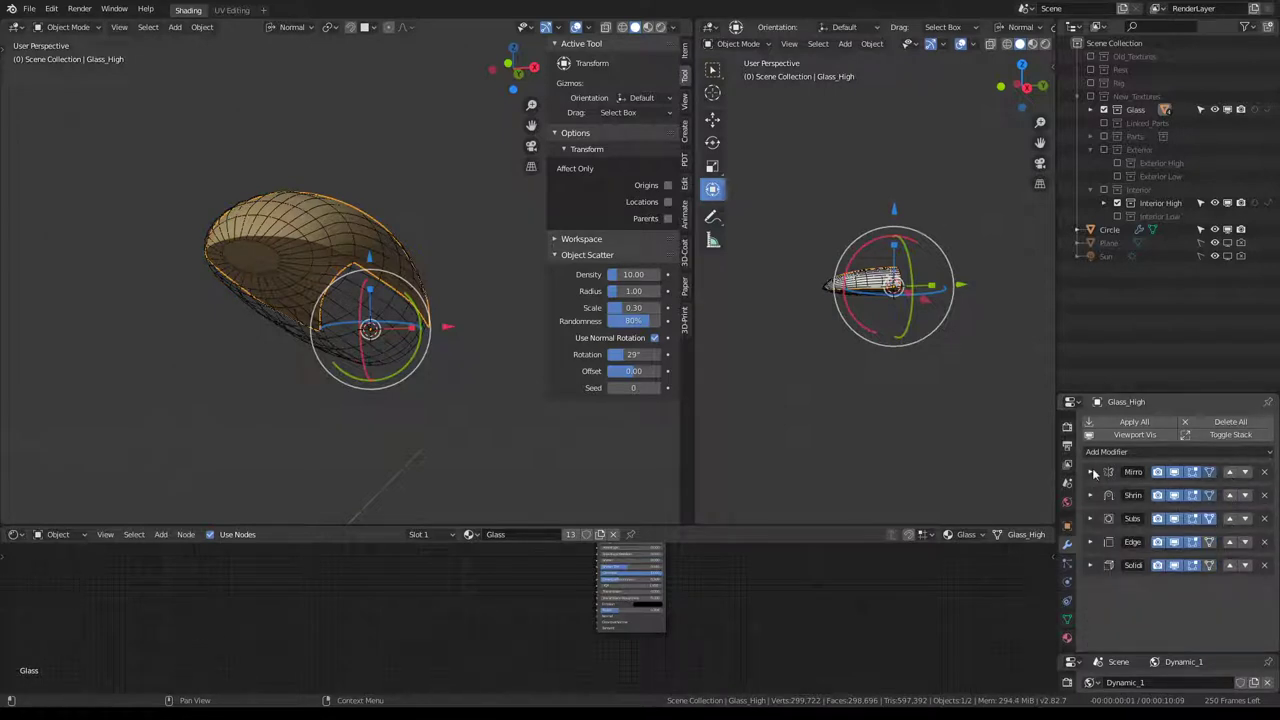
pyautogui.hotkey('ctrl', 'a')
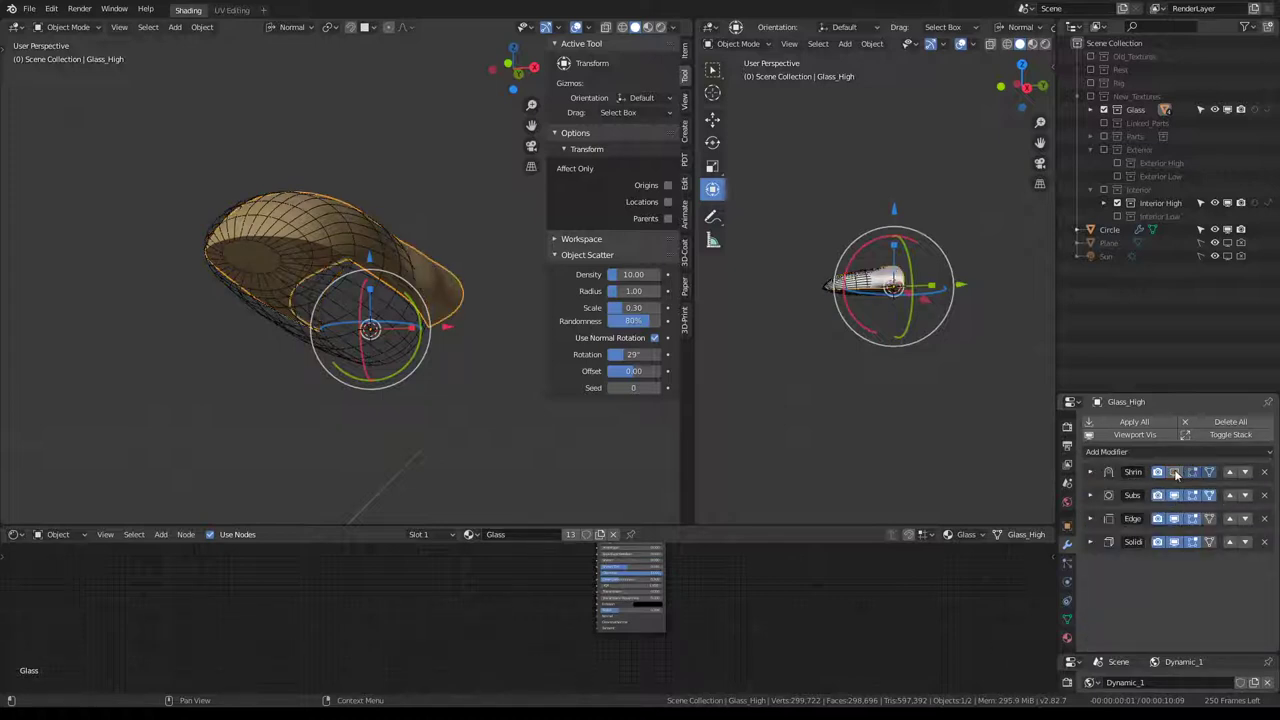
# Expand the Shrinkwrap settings (target Circle) and enter Edit Mode on the Glass_High canopy.
pyautogui.click(1090, 472)
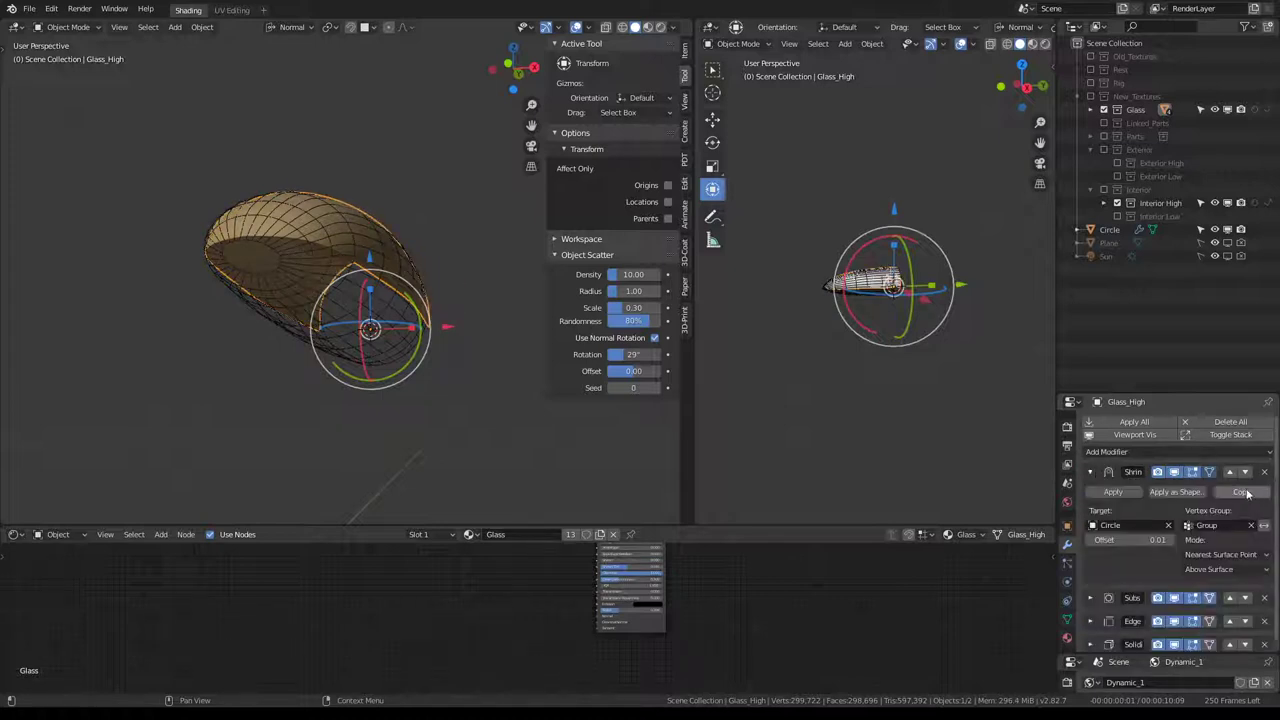
pyautogui.press('Tab')
pyautogui.moveTo(414, 220)
pyautogui.mouseDown(button='middle')
pyautogui.moveTo(225, 215)
pyautogui.moveTo(305, 229)
pyautogui.mouseUp(button='middle')
pyautogui.press('q')
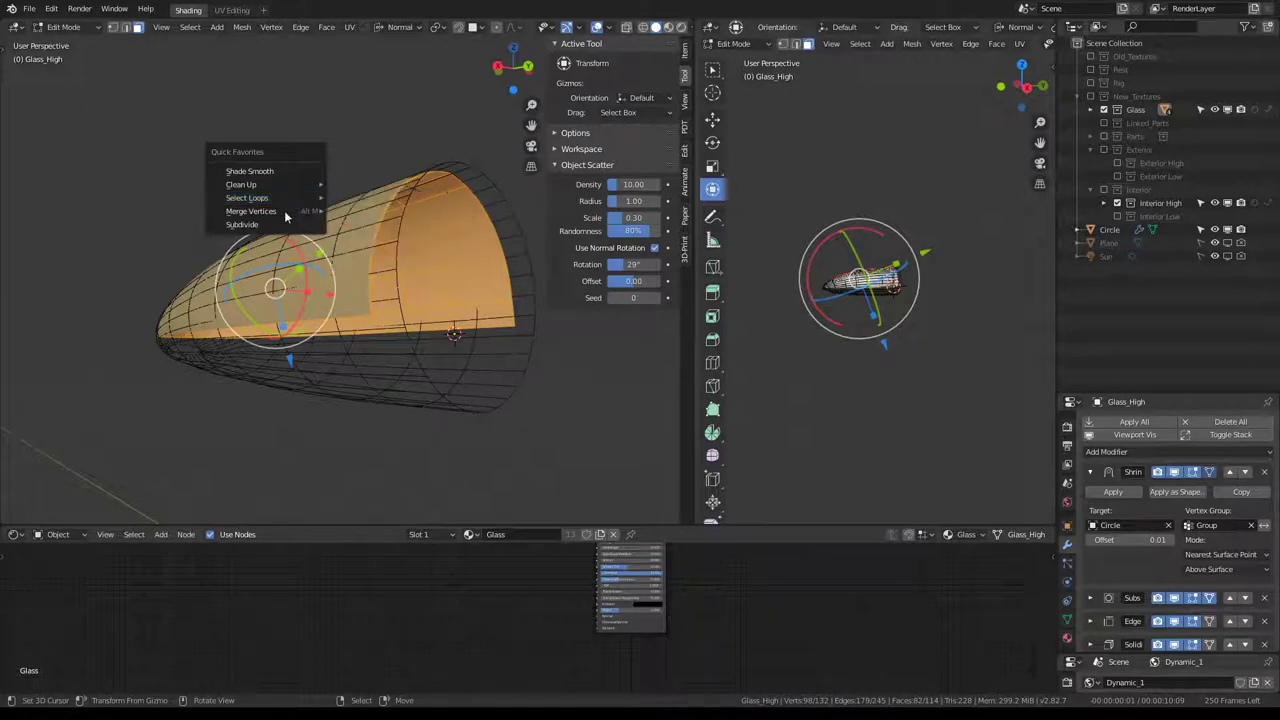
# Add Smooth Vertices to Quick Favorites and smooth the selected canopy vertices.
pyautogui.click(243, 27)
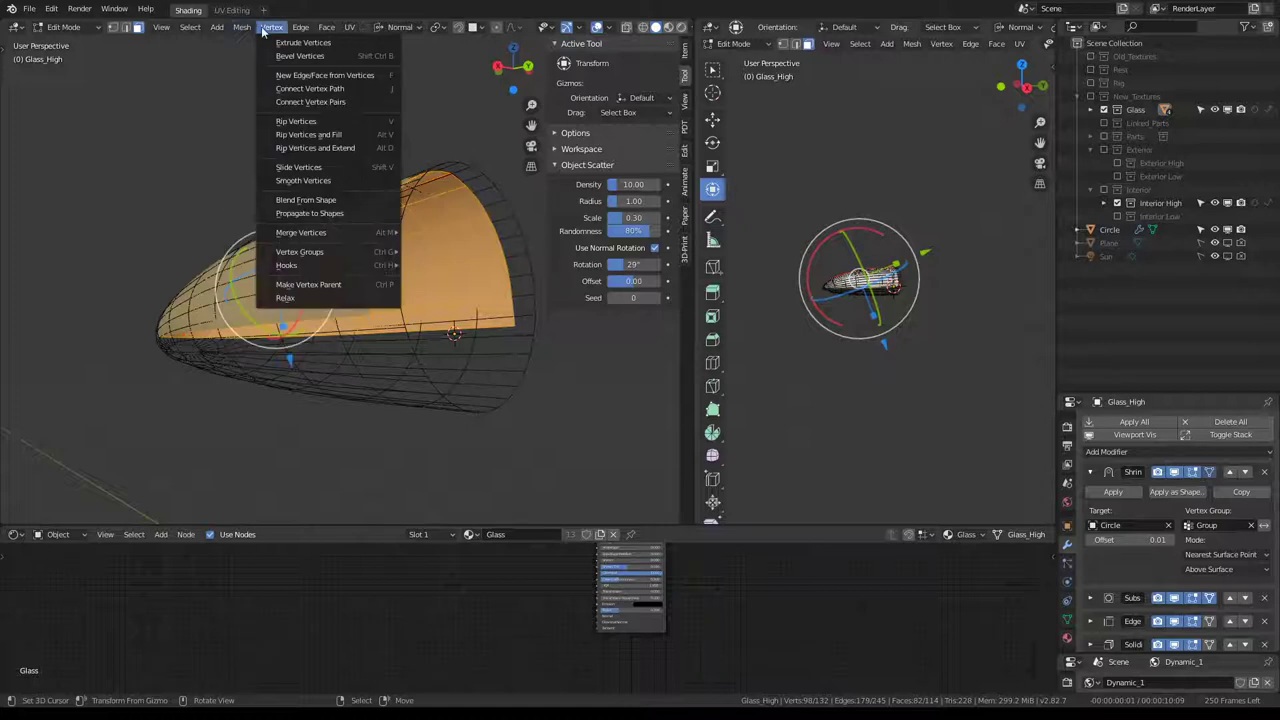
pyautogui.rightClick(311, 180)
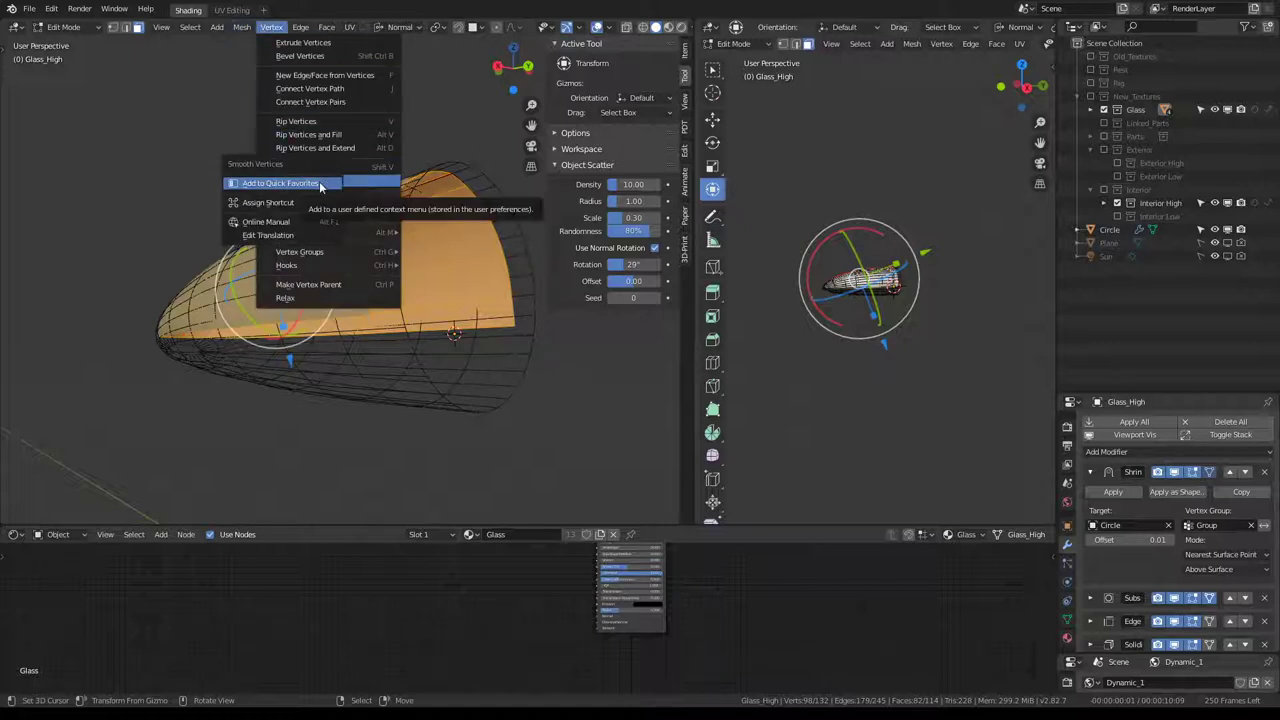
pyautogui.click(320, 184)
pyautogui.press('q')
pyautogui.click(340, 231)
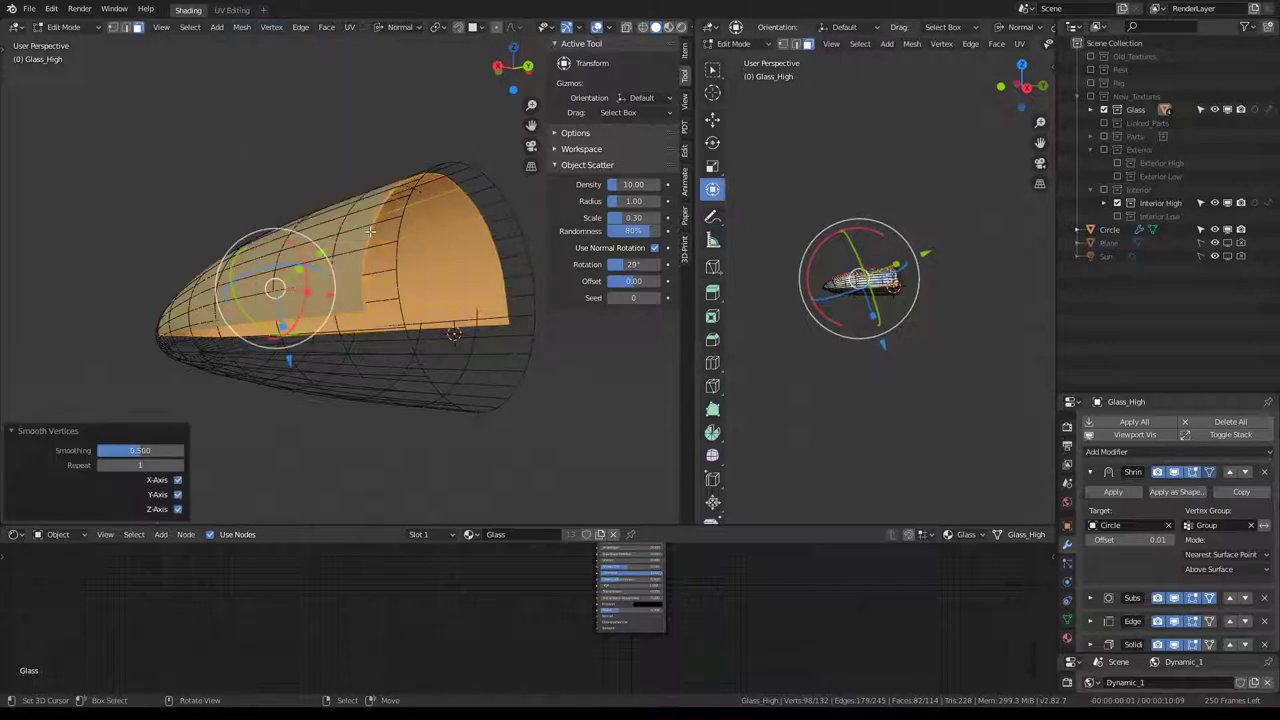
# Smooth the canopy vertices a second time and check the result in Object Mode.
pyautogui.moveTo(356, 244); pyautogui.dragTo(306, 244, button='middle')
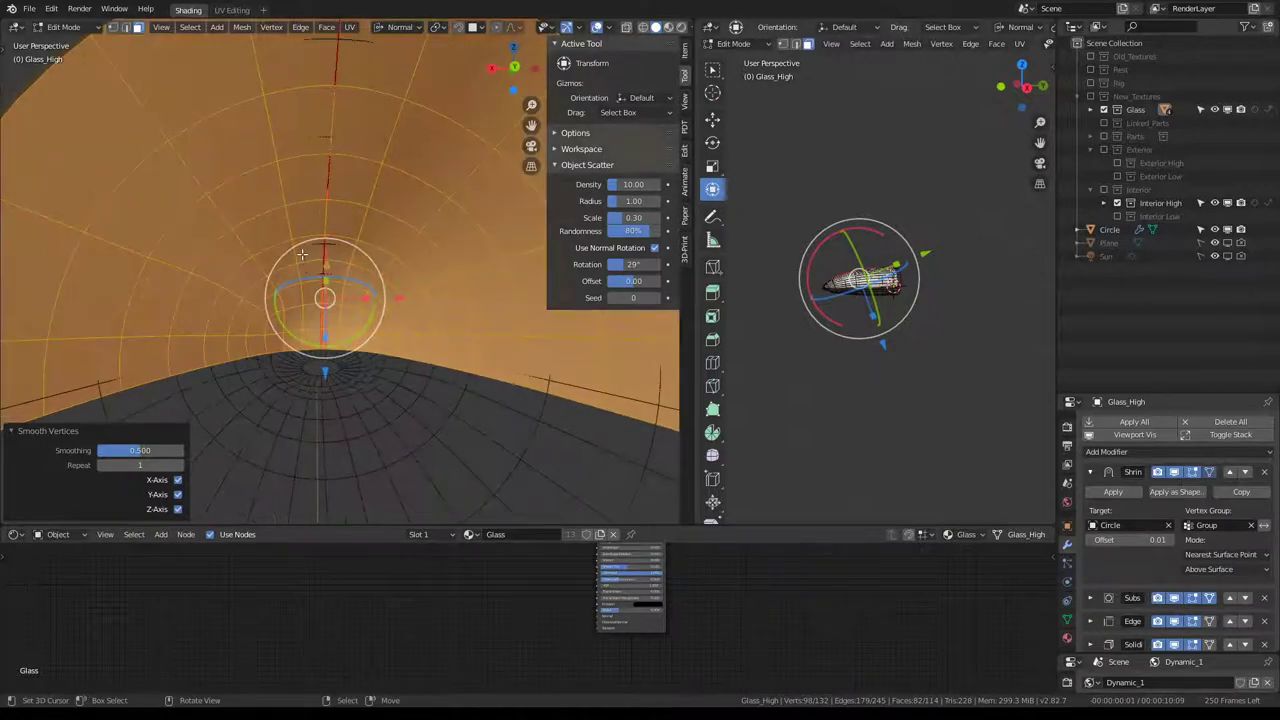
pyautogui.press('q')
pyautogui.click(305, 250)
pyautogui.press('Tab')
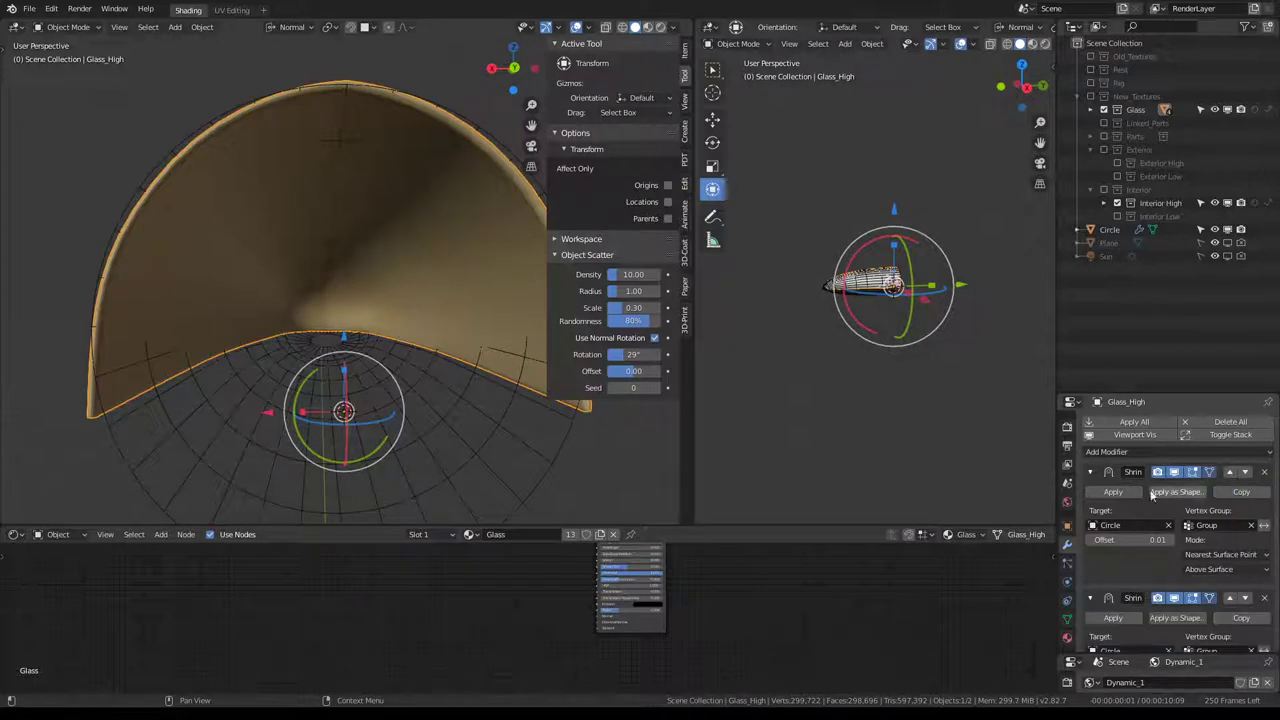
# Select the whole canopy, smooth all vertices at factor 0.500 with one repeat, and return to Object Mode.
pyautogui.press('Tab')
pyautogui.click(260, 192)
pyautogui.moveTo(260, 192); pyautogui.dragTo(337, 234, button='middle')
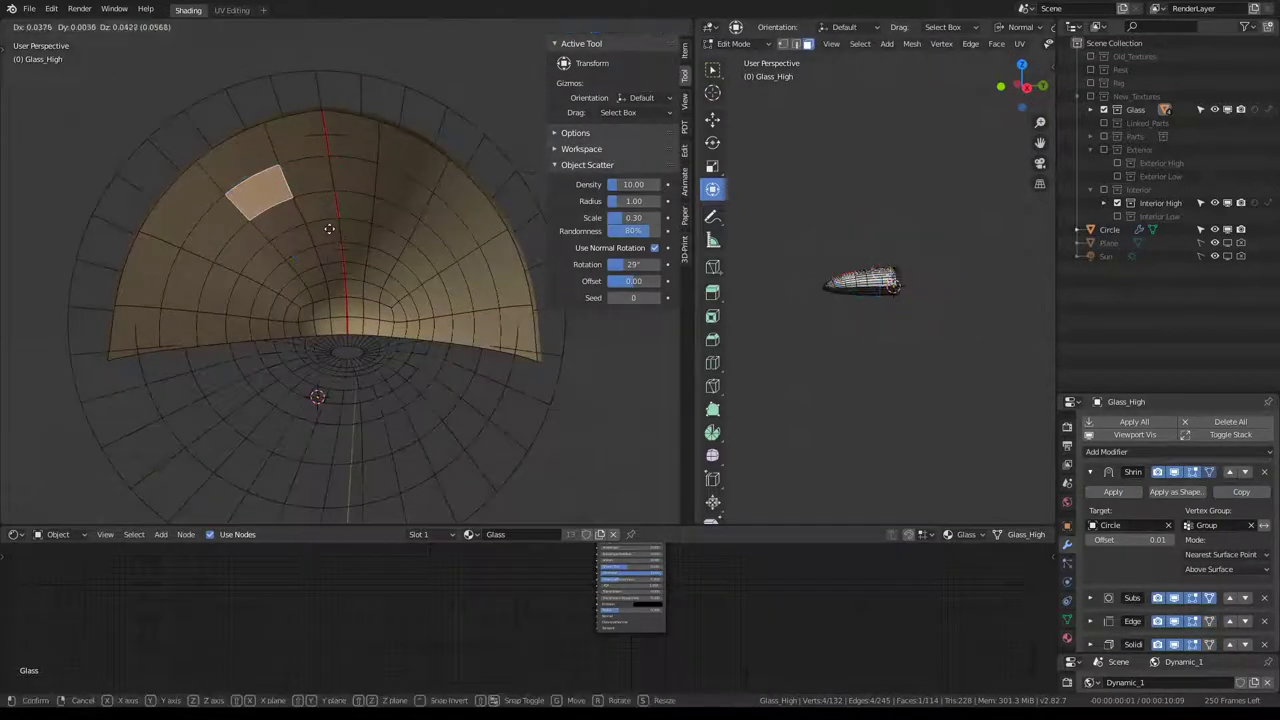
pyautogui.press('a')
pyautogui.press('q')
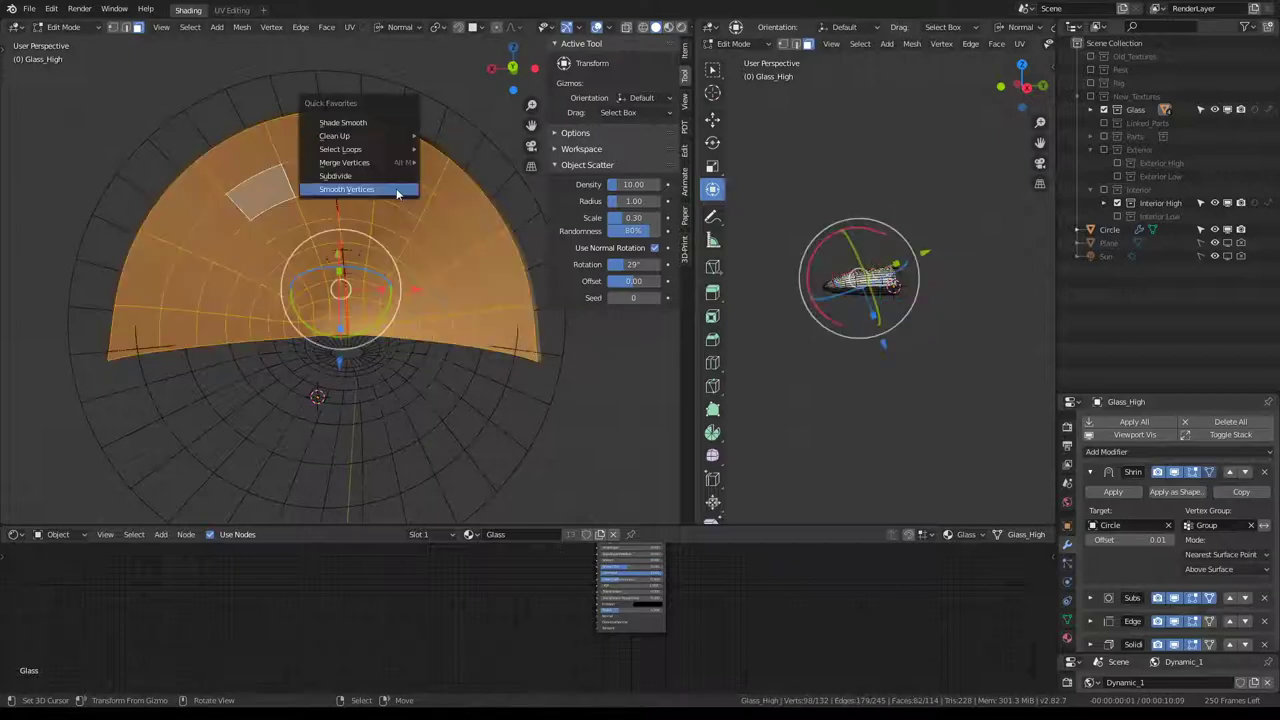
pyautogui.click(346, 189)
pyautogui.press('Tab')
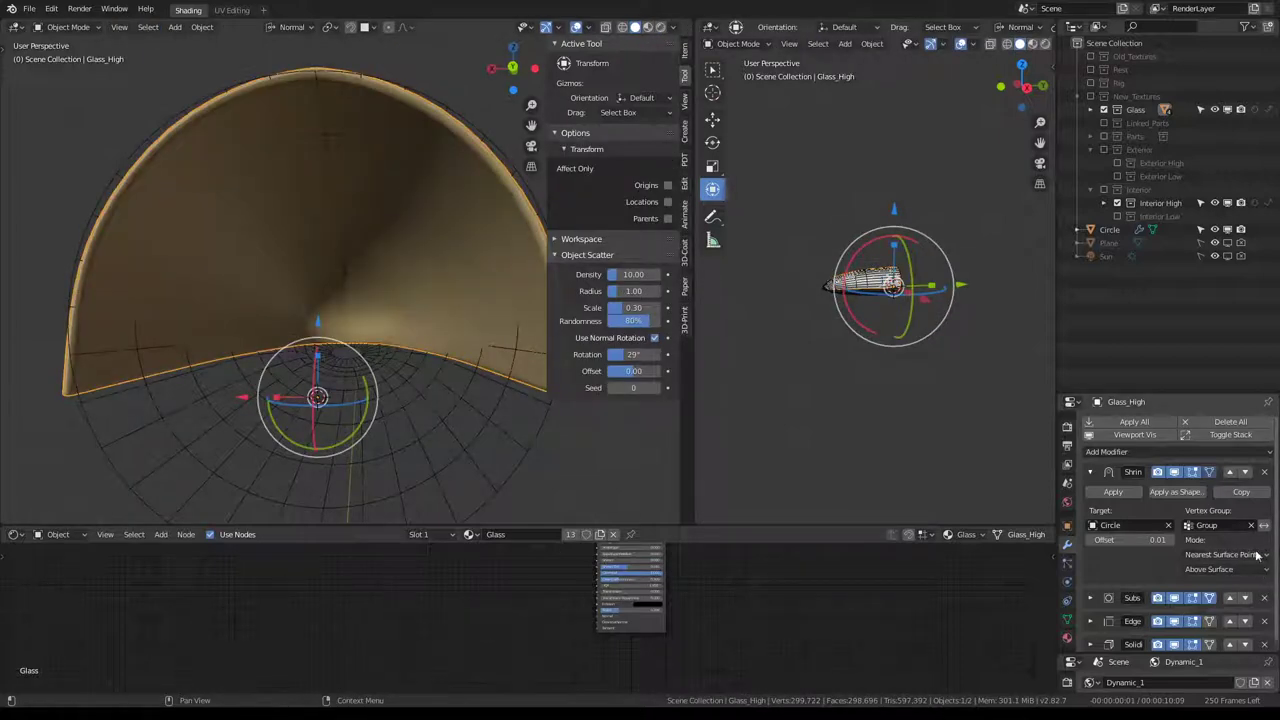
# In Edit Mode, delete a loop of faces from the canopy.
pyautogui.moveTo(469, 354)
pyautogui.mouseDown(button='middle')
pyautogui.moveTo(292, 281)
pyautogui.moveTo(400, 281)
pyautogui.moveTo(300, 332)
pyautogui.moveTo(237, 259)
pyautogui.mouseUp(button='middle')
pyautogui.press('Tab')
pyautogui.click(231, 203)
pyautogui.moveTo(296, 216)
pyautogui.mouseDown(button='middle')
pyautogui.moveTo(217, 243)
pyautogui.moveTo(205, 280)
pyautogui.moveTo(200, 266)
pyautogui.moveTo(366, 282)
pyautogui.moveTo(420, 336)
pyautogui.moveTo(340, 230)
pyautogui.moveTo(436, 290)
pyautogui.moveTo(300, 300)
pyautogui.moveTo(296, 280)
pyautogui.mouseUp(button='middle')
pyautogui.scroll(5, 436, 290)
pyautogui.keyDown('alt'); pyautogui.click(300, 300); pyautogui.keyUp('alt')
pyautogui.press('x')
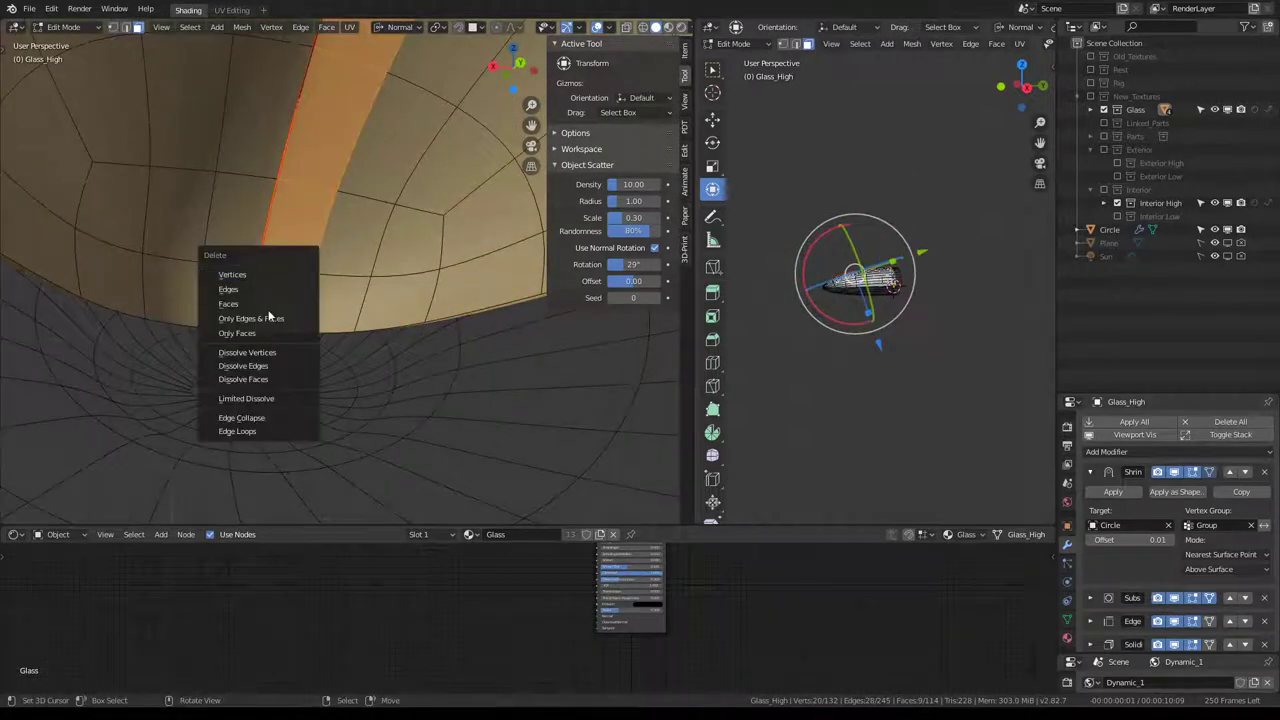
pyautogui.click(271, 318)
# Delete the linked faces on the remaining part, then reveal the hidden band and delete it.
pyautogui.click(352, 268)
pyautogui.press('l')
pyautogui.press('x')
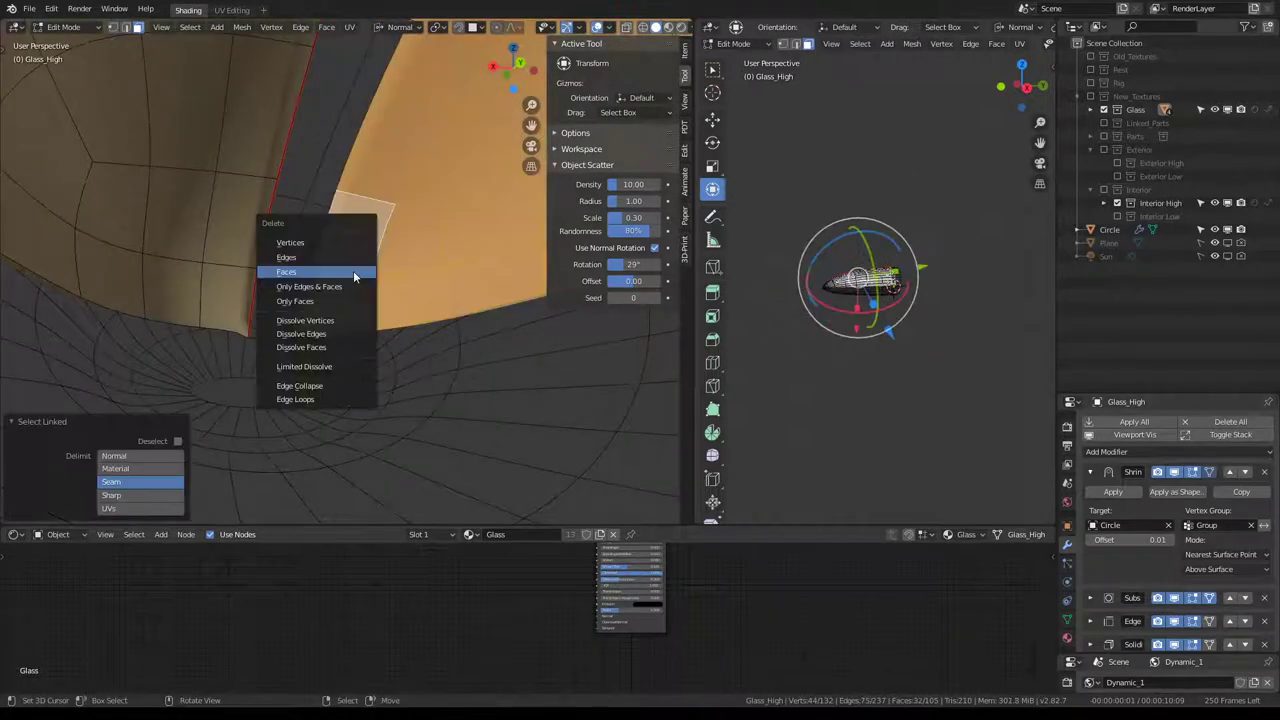
pyautogui.click(353, 270)
pyautogui.hotkey('alt', 'h')
pyautogui.press('x')
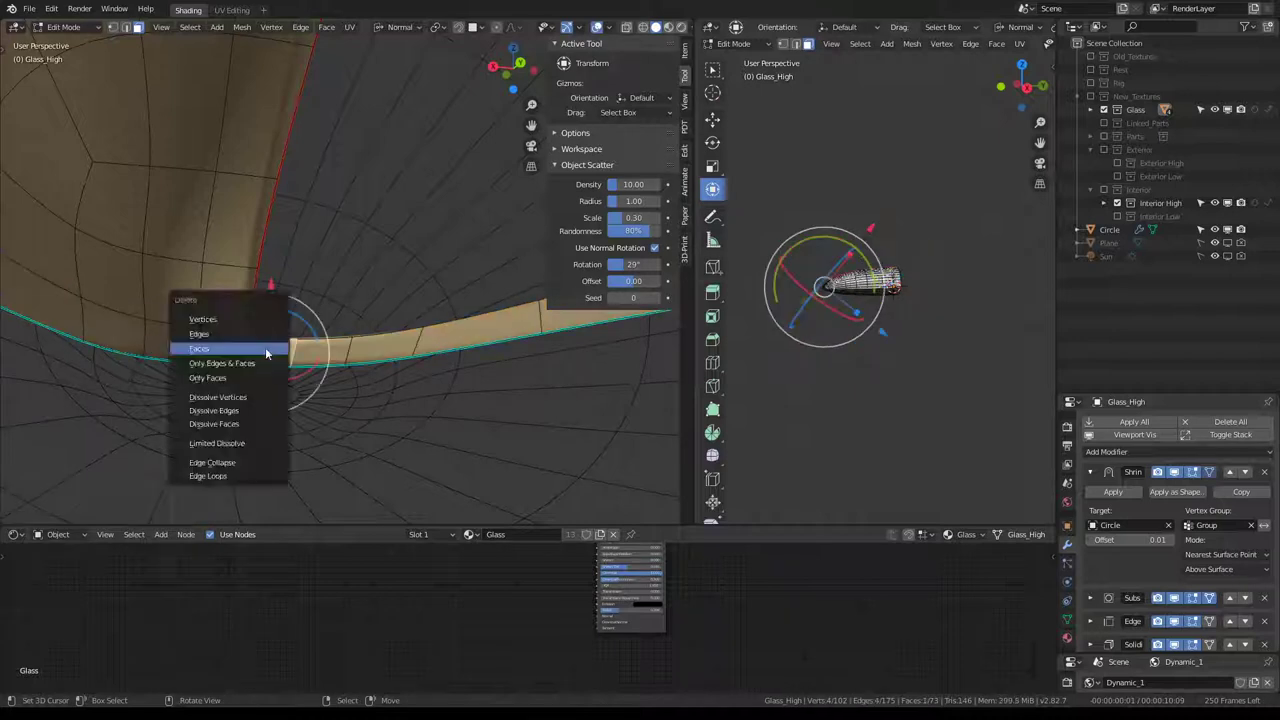
pyautogui.click(265, 347)
# Delete the upper rim loop faces and return to Object Mode.
pyautogui.scroll(-5, 265, 347)
pyautogui.moveTo(265, 347); pyautogui.dragTo(420, 140, button='middle')
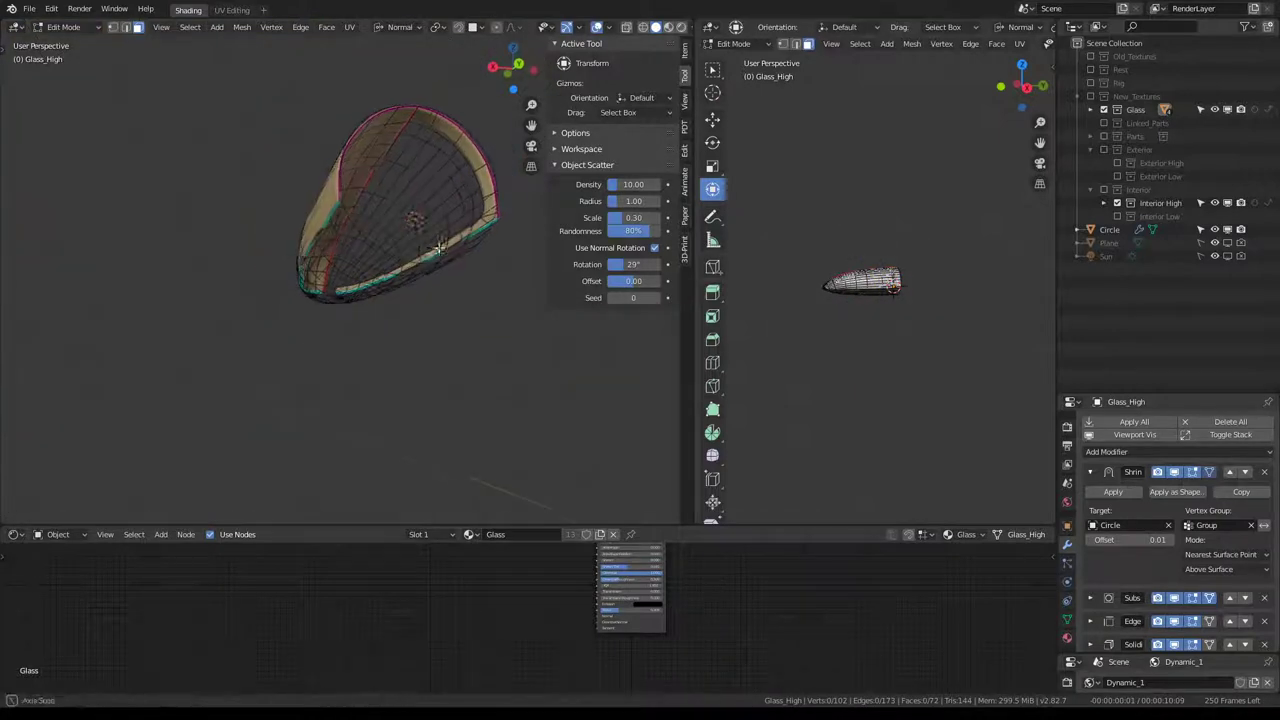
pyautogui.keyDown('alt'); pyautogui.click(422, 119); pyautogui.keyUp('alt')
pyautogui.press('x')
pyautogui.click(458, 224)
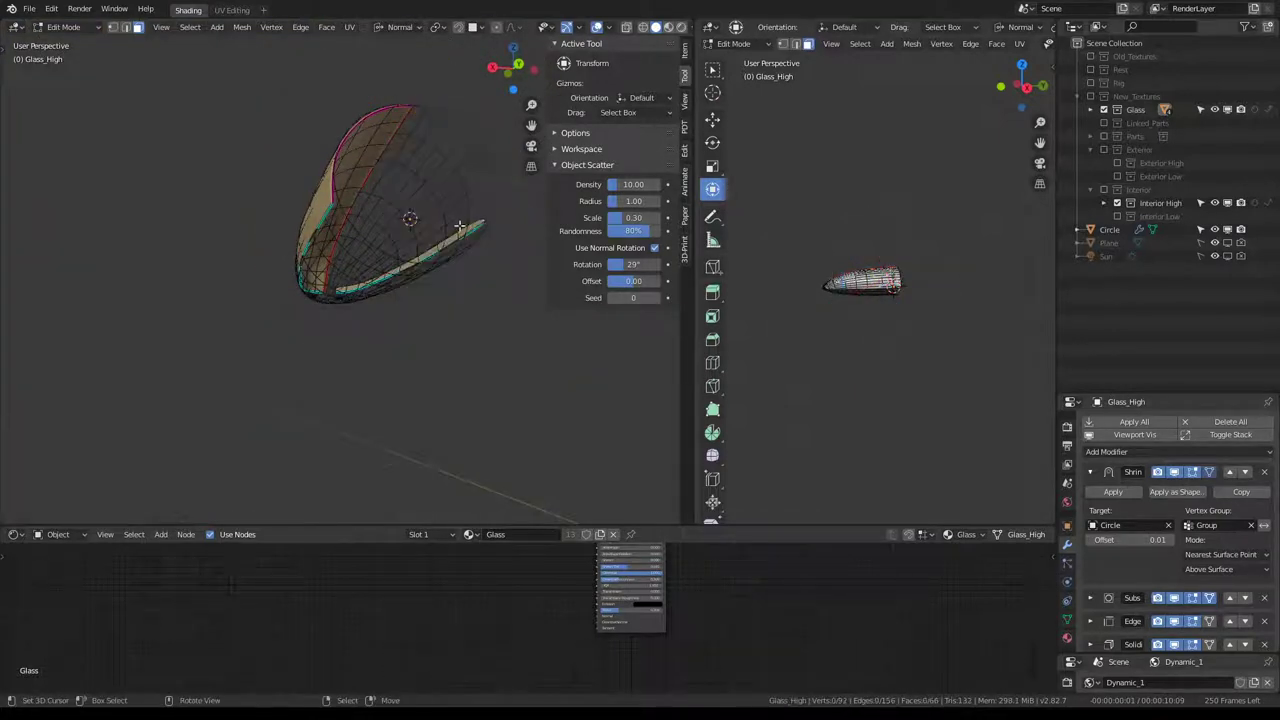
pyautogui.scroll(4, 375, 304)
pyautogui.moveTo(458, 224)
pyautogui.mouseDown(button='middle')
pyautogui.moveTo(375, 304)
pyautogui.moveTo(294, 238)
pyautogui.mouseUp(button='middle')
pyautogui.press('Tab')
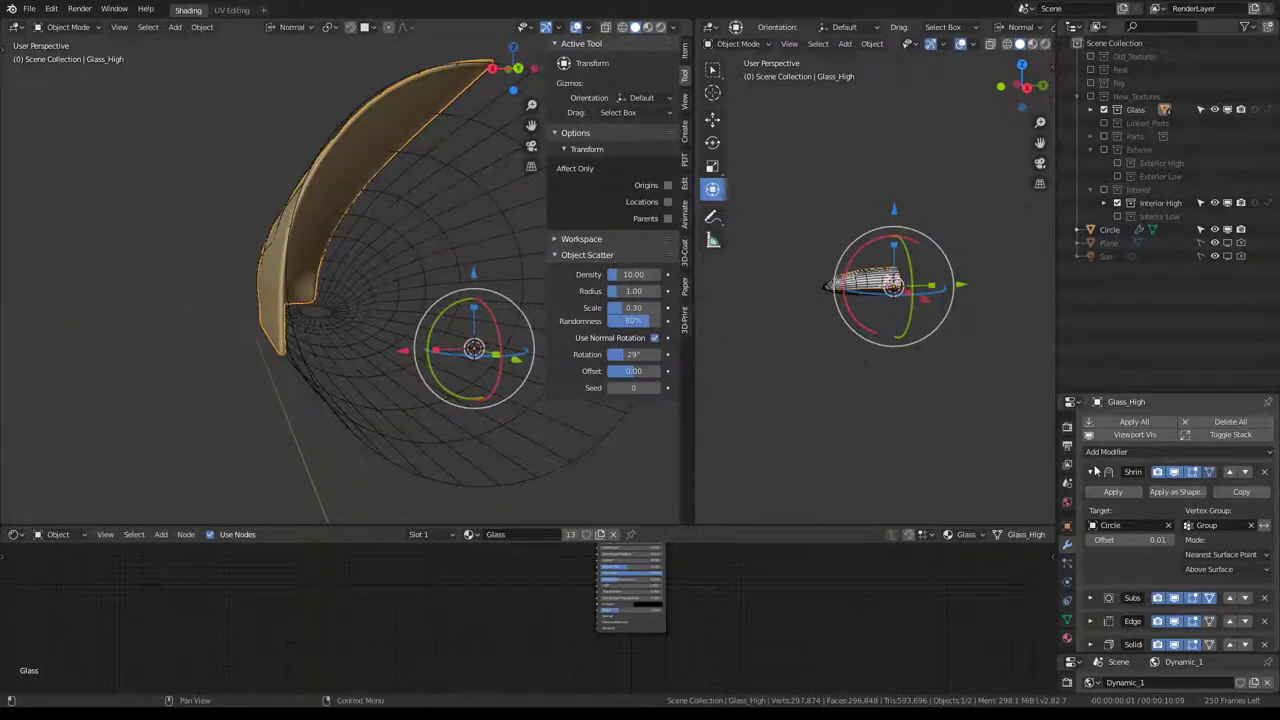
# Add an X-axis Mirror modifier and raise it above Shrinkwrap, Subdivision, Edge Split and Solidify.
pyautogui.click(1090, 471)
pyautogui.click(1114, 455)
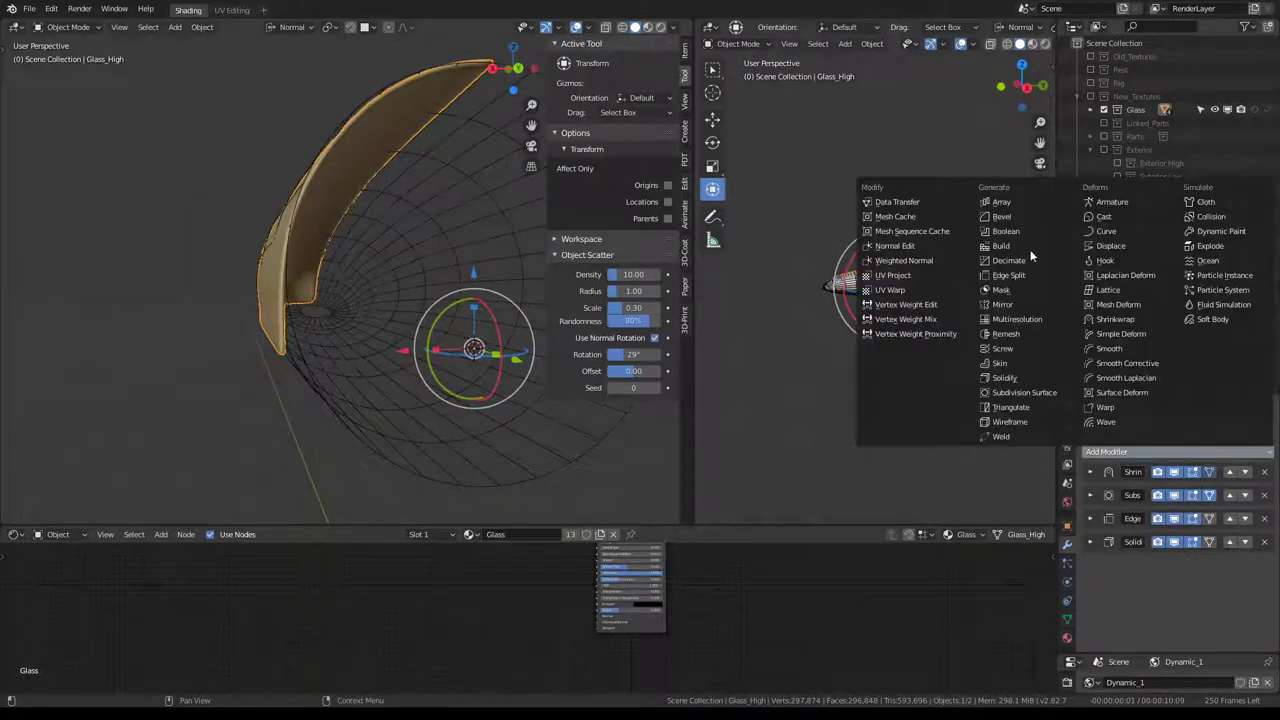
pyautogui.click(1014, 300)
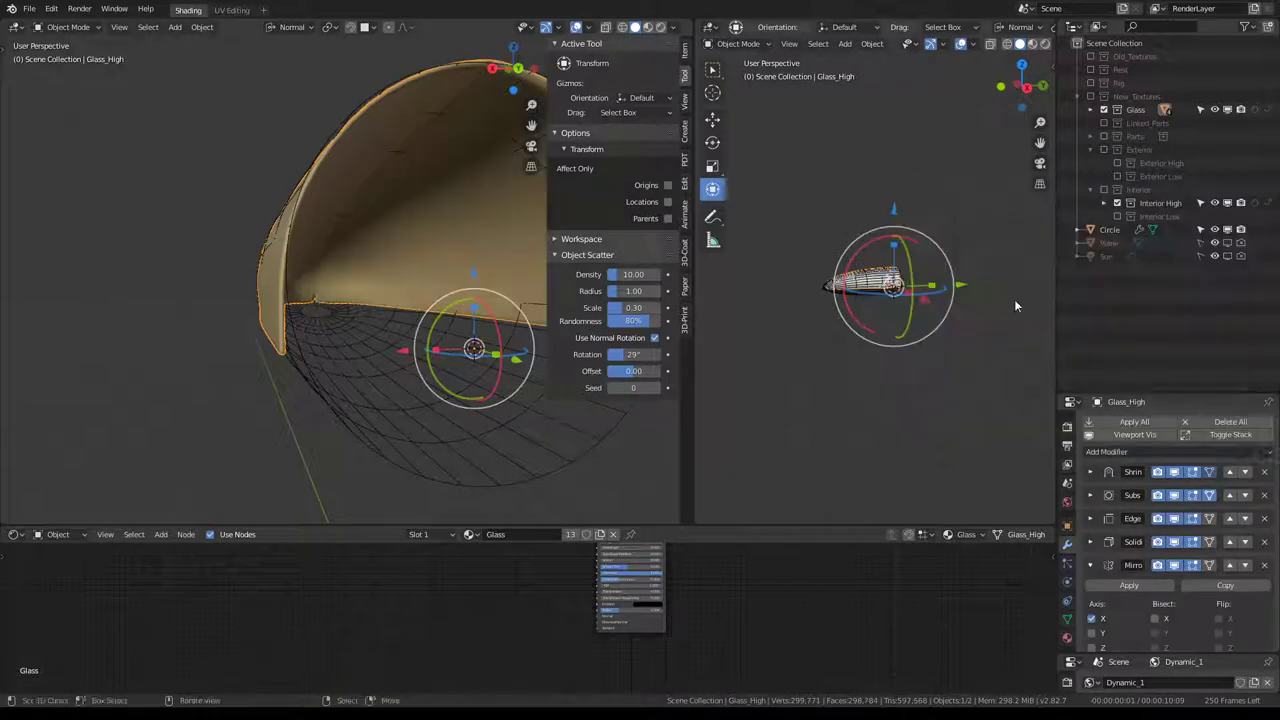
pyautogui.click(1229, 566)
pyautogui.click(1229, 541)
pyautogui.click(1229, 518)
pyautogui.click(1229, 495)
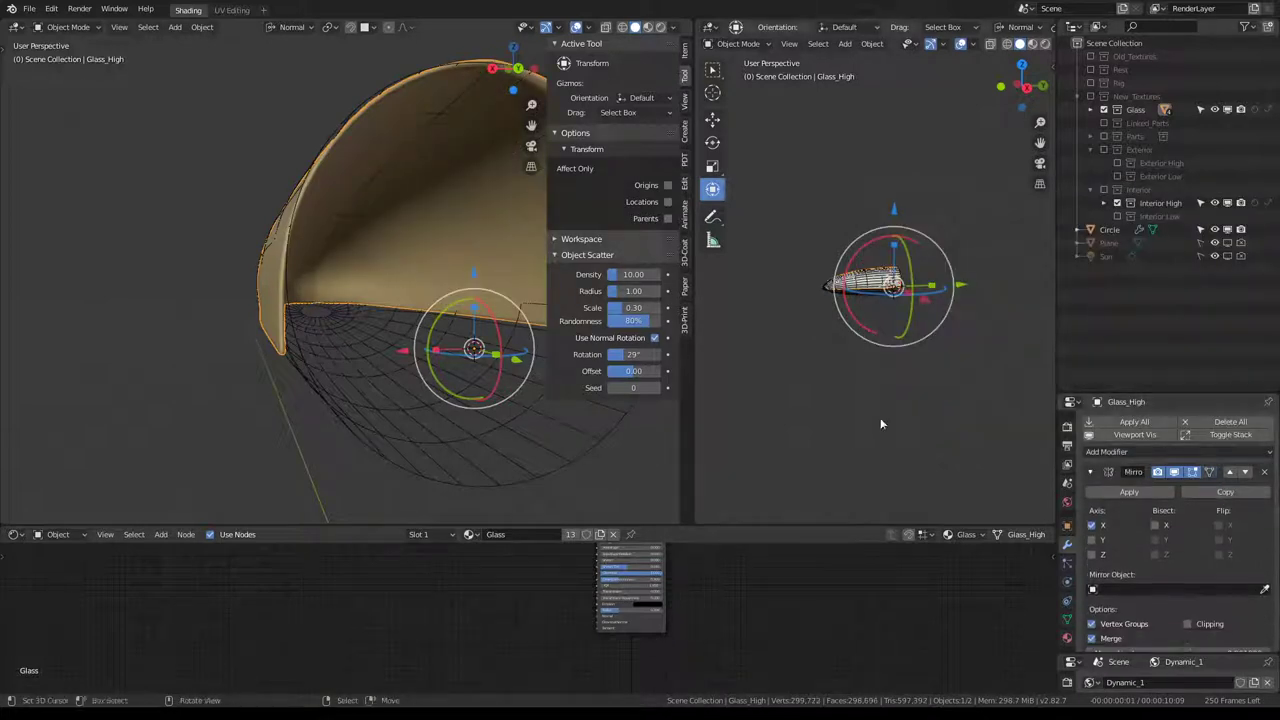
pyautogui.moveTo(298, 278); pyautogui.dragTo(361, 256, button='middle')
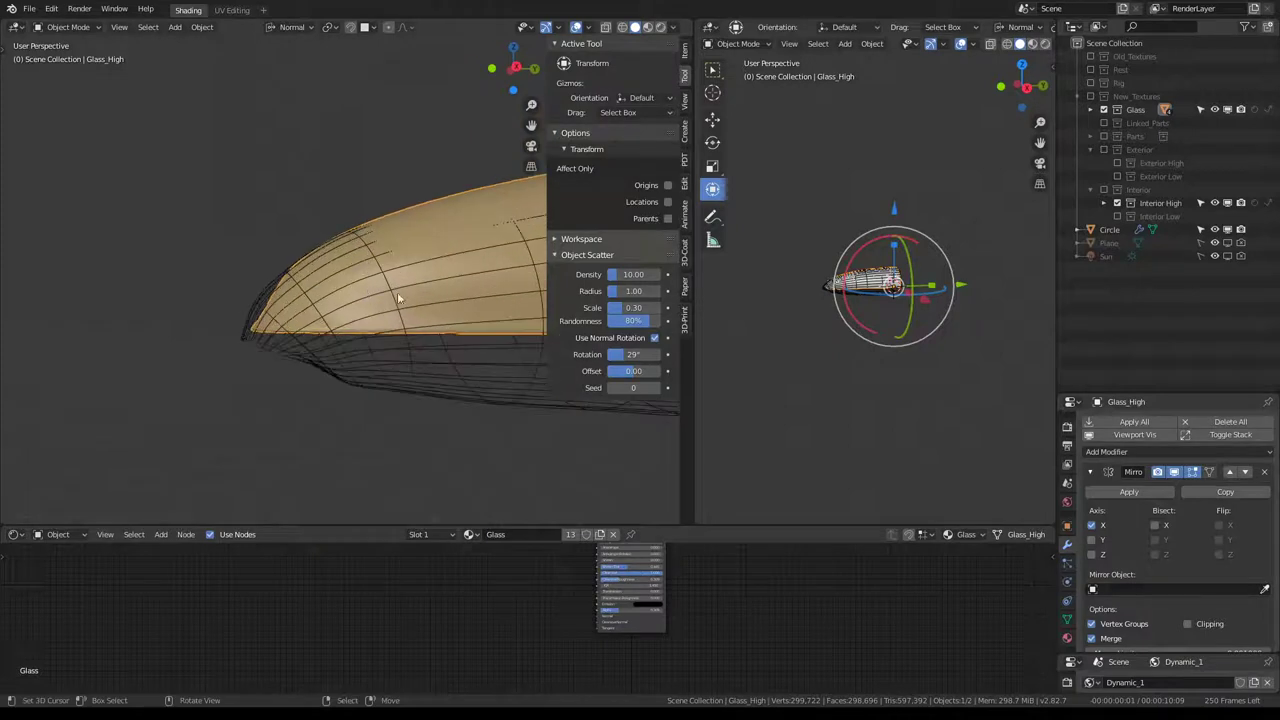
pyautogui.click(1091, 472)
pyautogui.click(1091, 472)
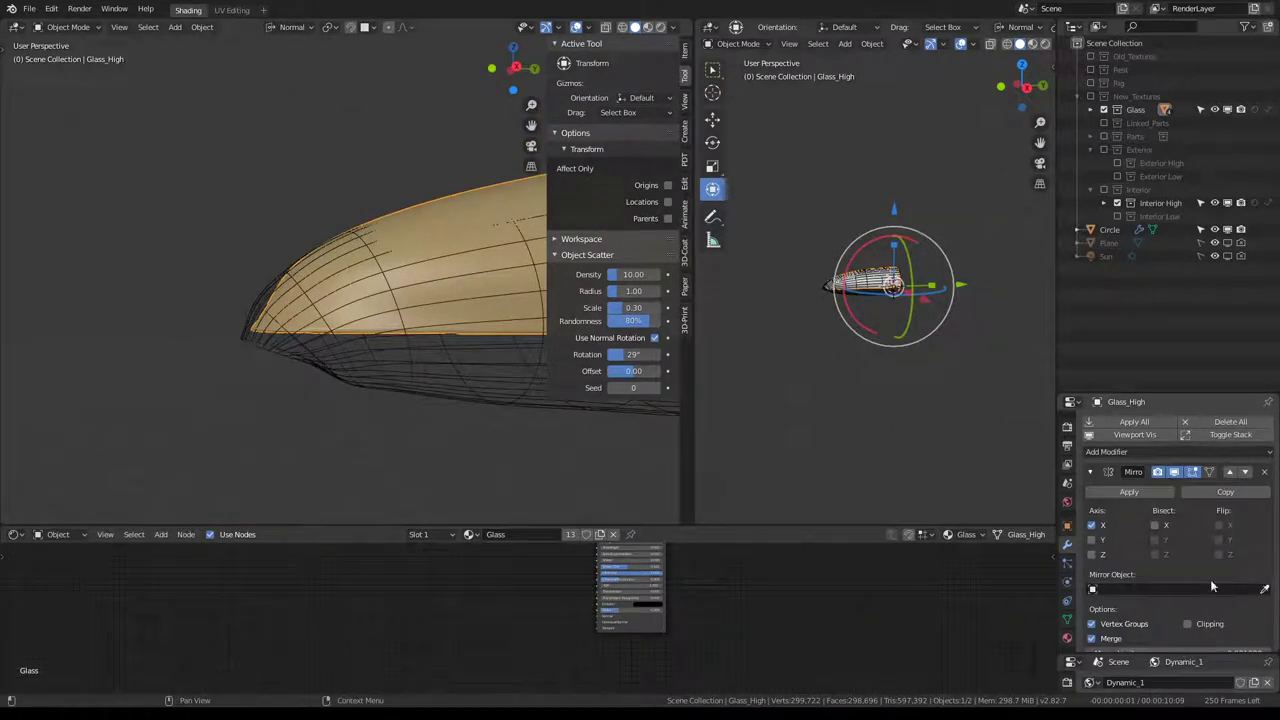
pyautogui.click(1134, 471)
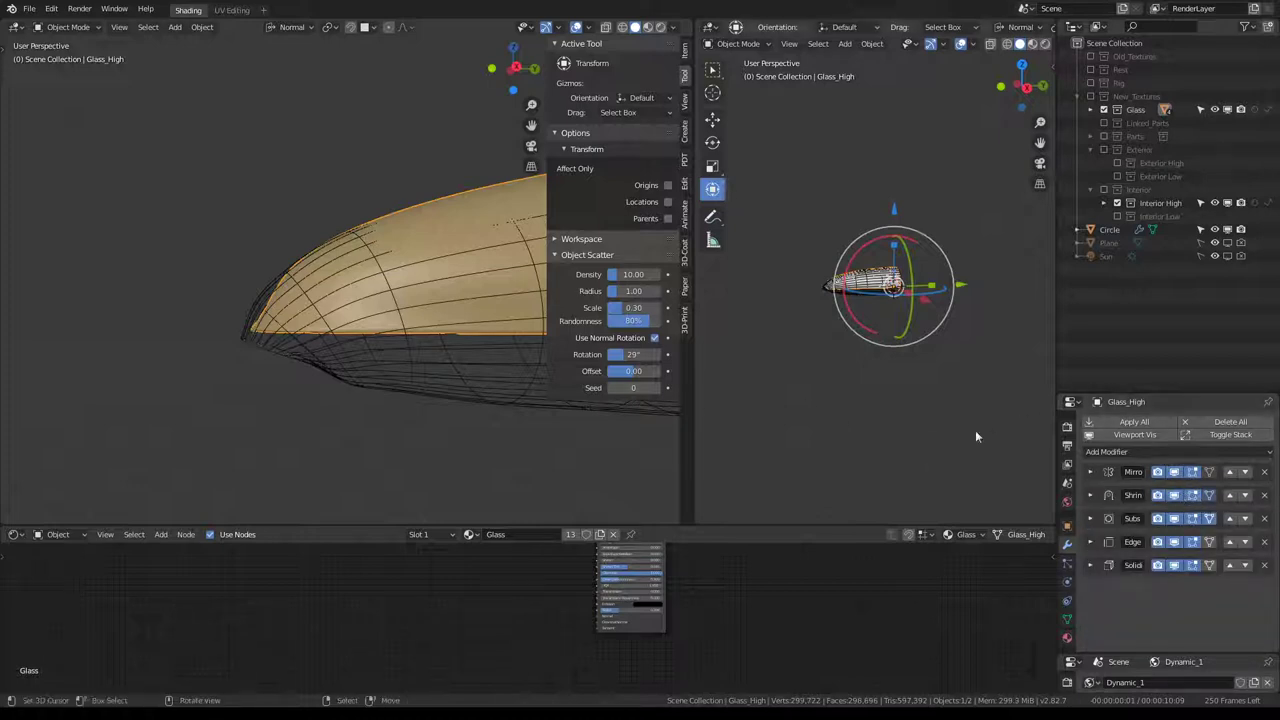
# In Edit Mode, push a patch of canopy faces along their normal.
pyautogui.press('g')
pyautogui.rightClick(233, 222)
pyautogui.press('Tab')
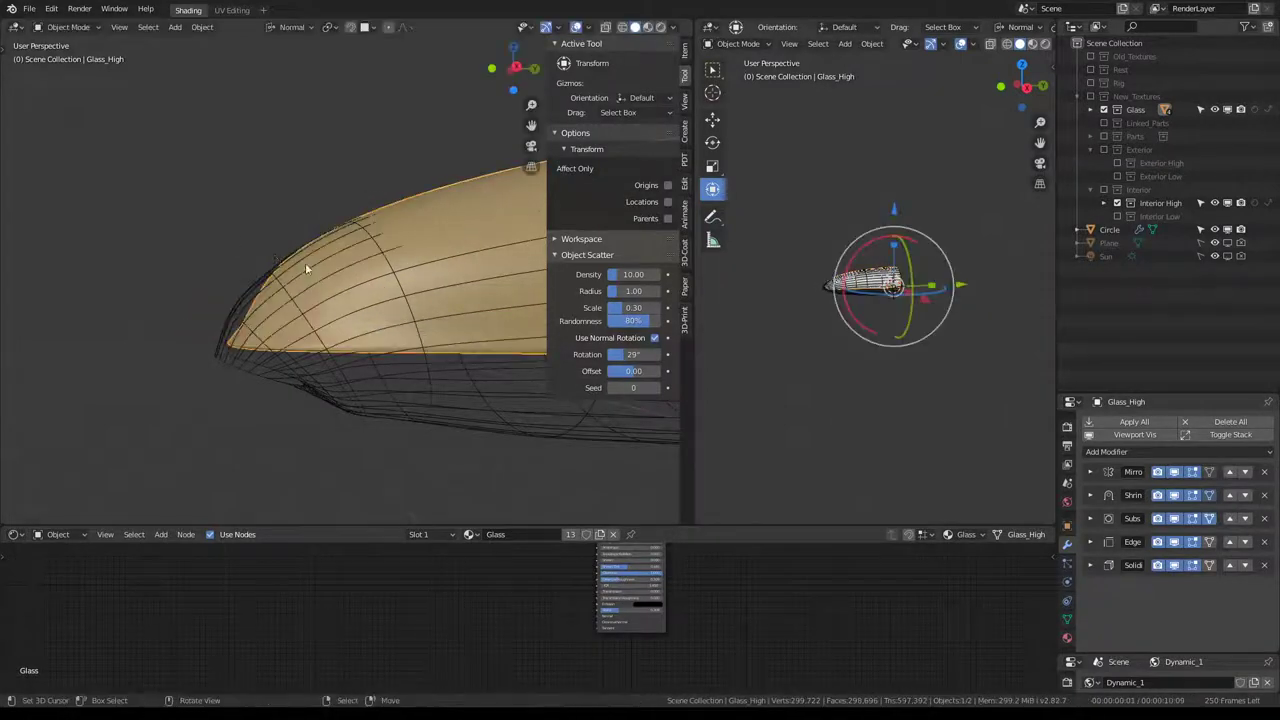
pyautogui.scroll(3, 305, 262)
pyautogui.moveTo(305, 262); pyautogui.dragTo(163, 274, button='middle')
pyautogui.click(265, 258)
pyautogui.moveTo(265, 258)
pyautogui.mouseDown(button='middle')
pyautogui.moveTo(257, 300)
pyautogui.moveTo(318, 285)
pyautogui.moveTo(614, 300)
pyautogui.moveTo(1203, 540)
pyautogui.mouseUp(button='middle')
pyautogui.press('g')
pyautogui.press('z')
pyautogui.press('z')
pyautogui.click(272, 313)
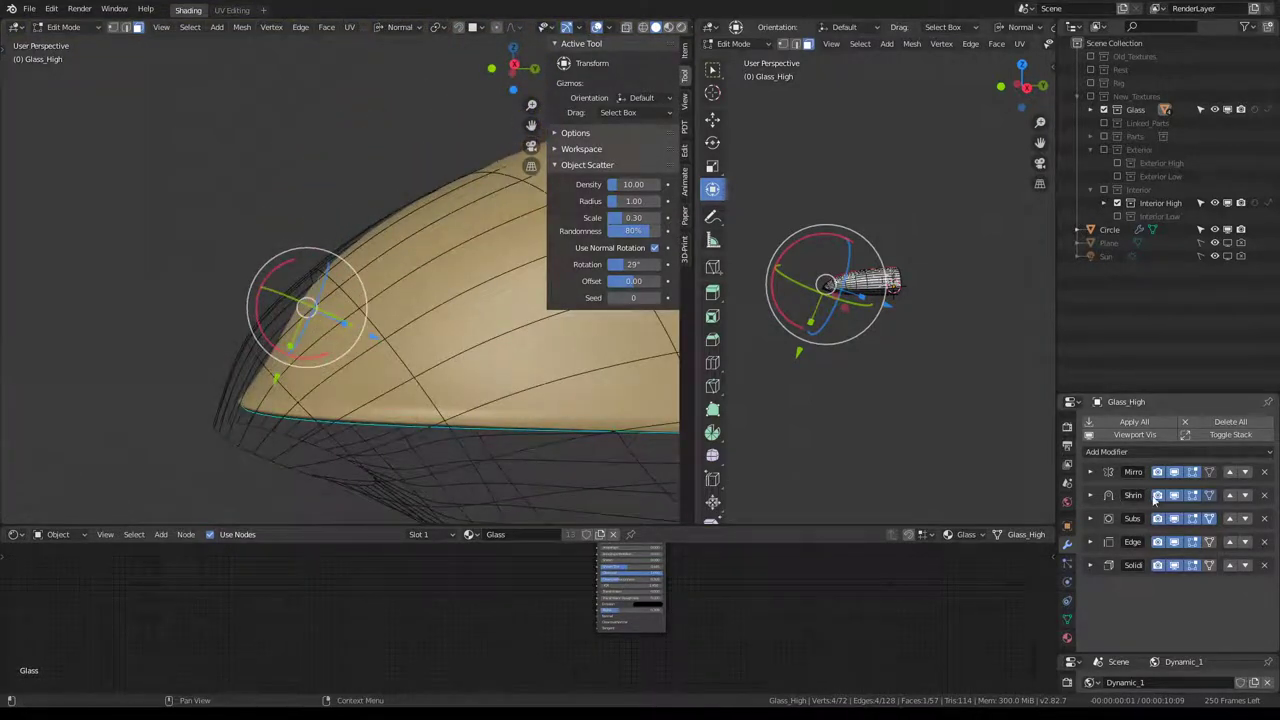
# Set Shrinkwrap snap mode to On Surface; try Target Normal Project, then revert to Nearest Surface Point.
pyautogui.click(1089, 495)
pyautogui.scroll(-1, 1150, 518)
pyautogui.click(1217, 563)
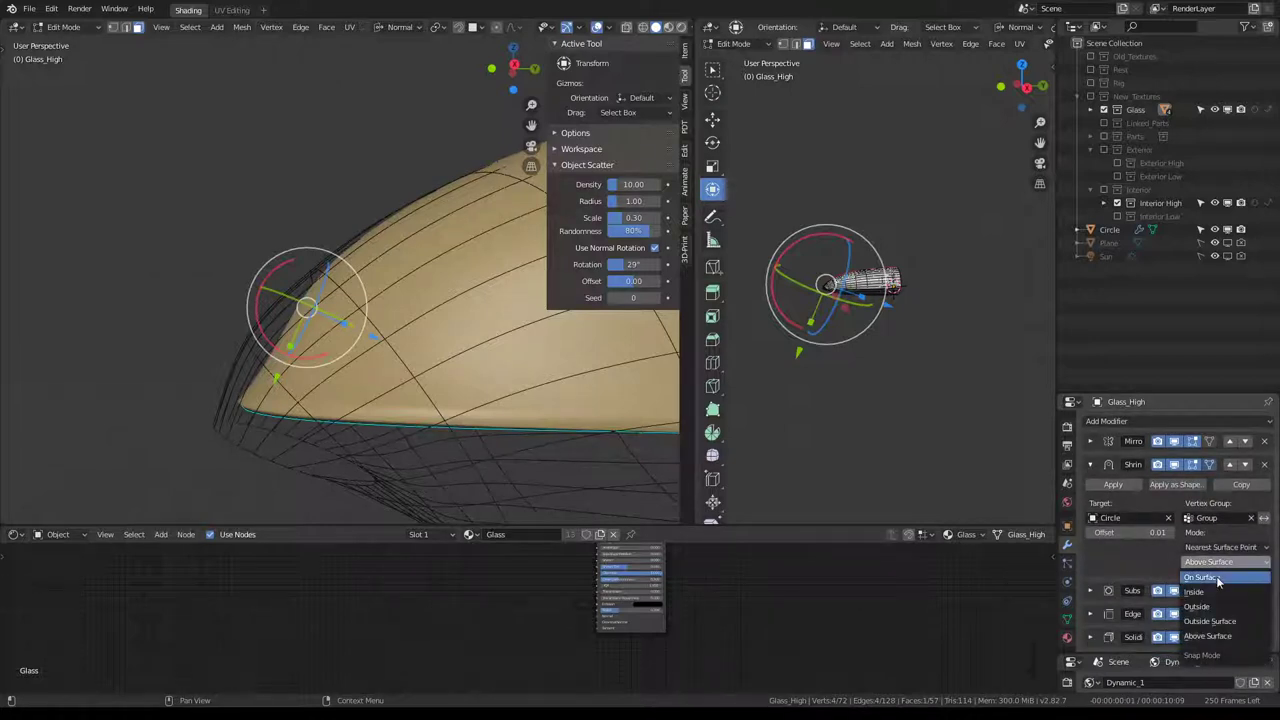
pyautogui.click(1218, 580)
pyautogui.click(1225, 548)
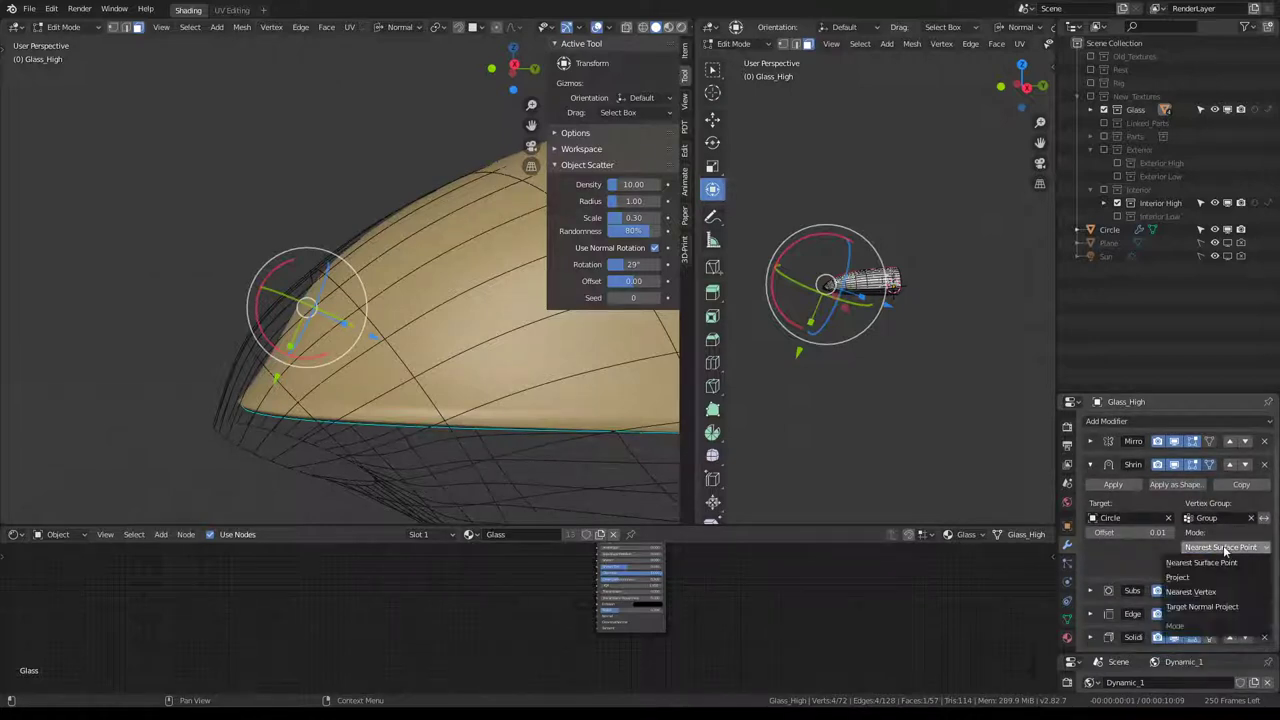
pyautogui.click(1251, 546)
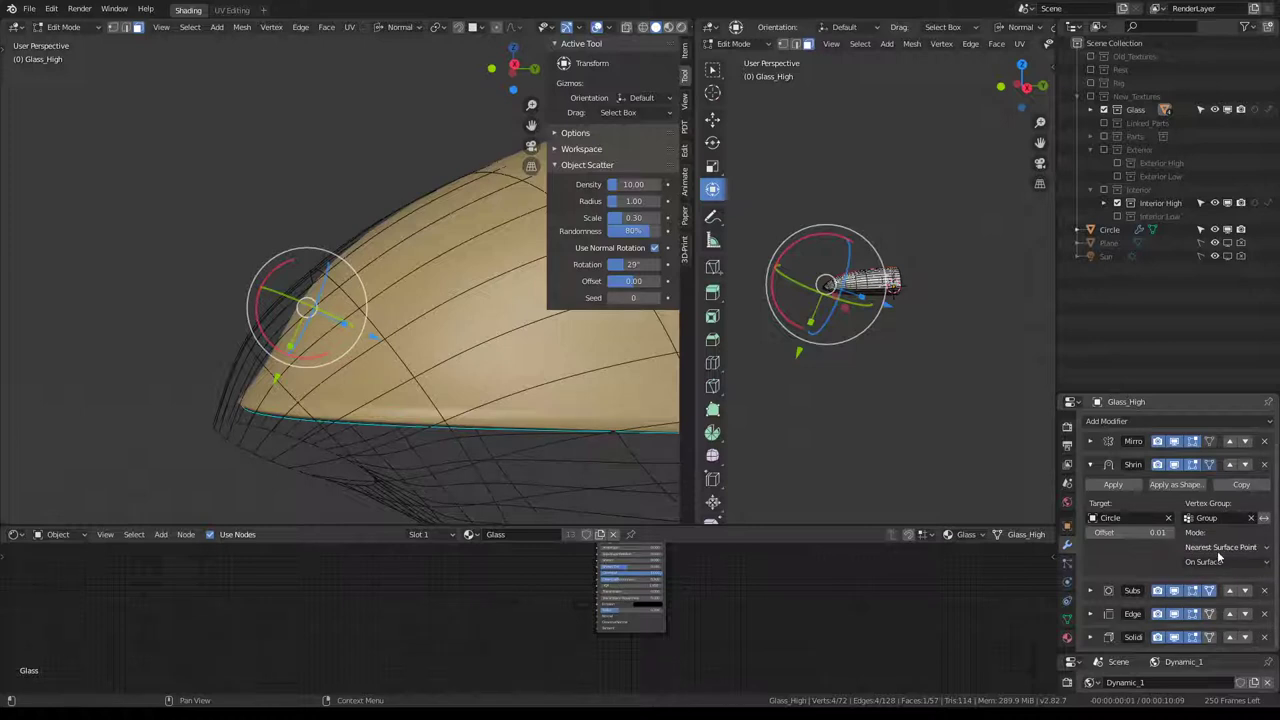
pyautogui.click(1217, 552)
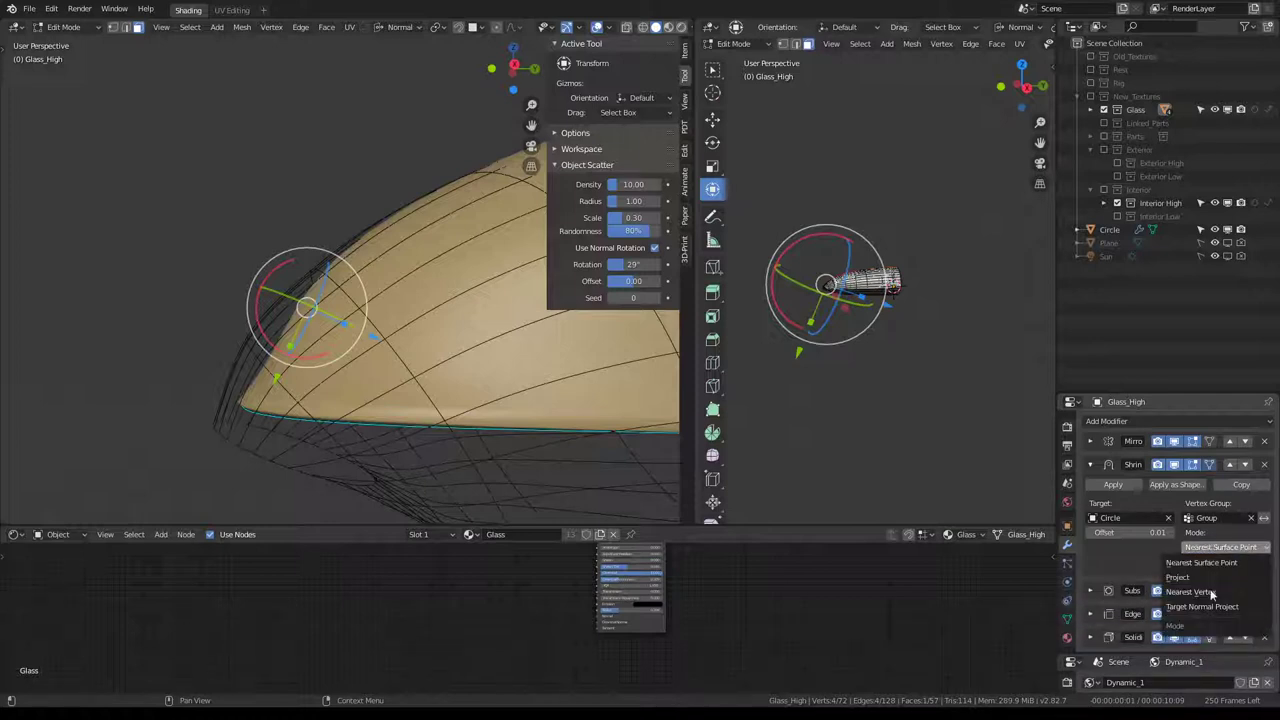
pyautogui.click(1212, 605)
pyautogui.click(1215, 547)
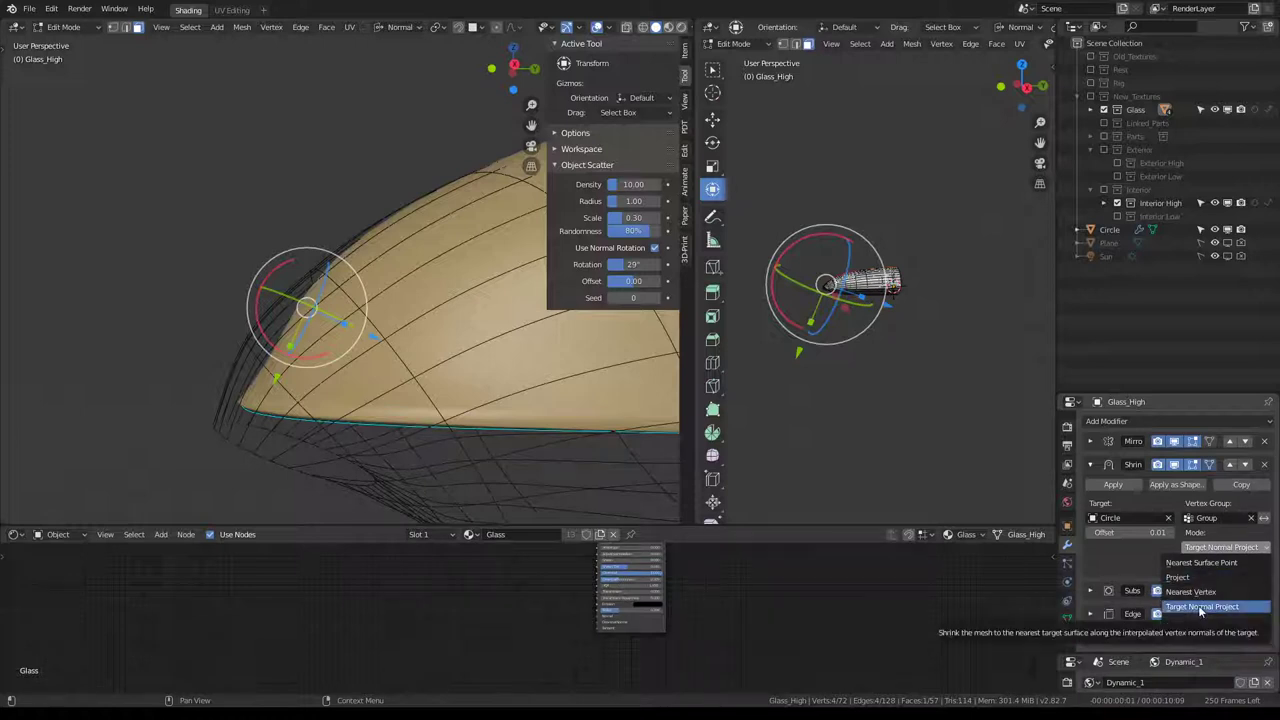
pyautogui.click(1207, 561)
# Switch the Shrinkwrap snap mode to Inside, then to Above Surface.
pyautogui.click(1222, 562)
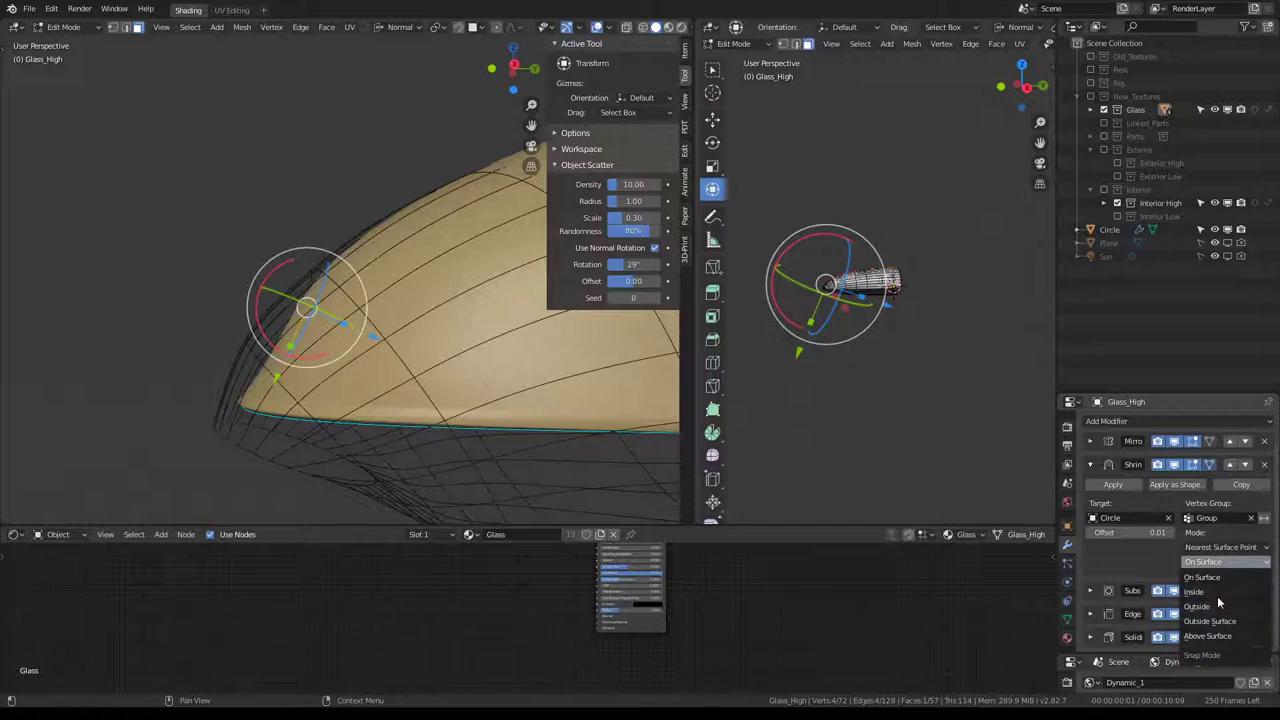
pyautogui.click(1217, 595)
pyautogui.click(1215, 563)
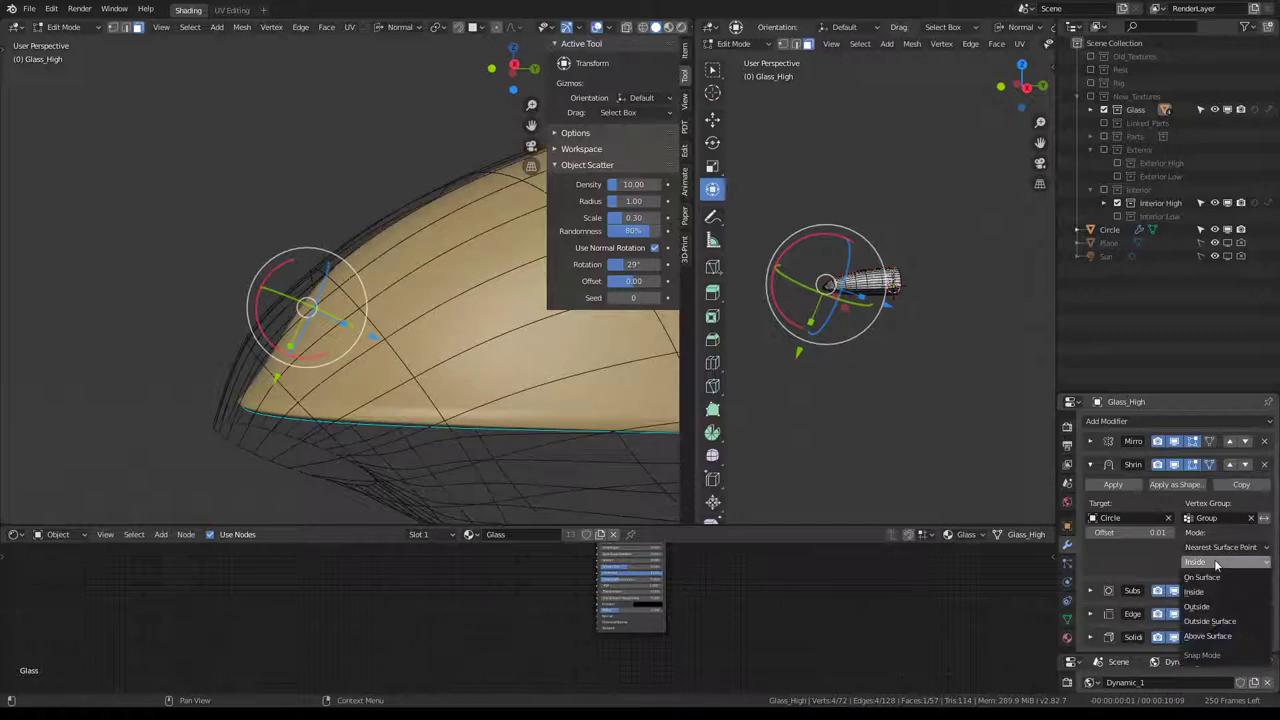
pyautogui.click(1207, 636)
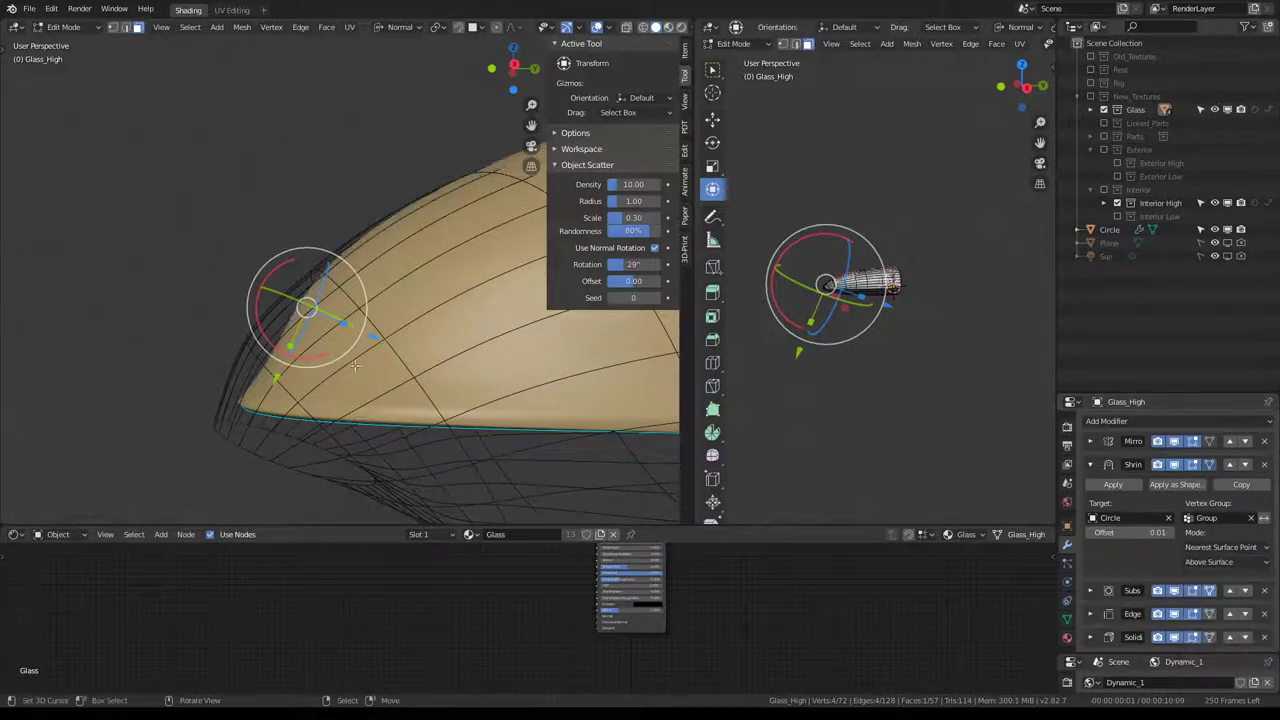
# Push a rim face of the glass canopy -0.382 along its normal.
pyautogui.moveTo(300, 300)
pyautogui.mouseDown(button='middle')
pyautogui.moveTo(412, 258)
pyautogui.moveTo(340, 245)
pyautogui.mouseUp(button='middle')
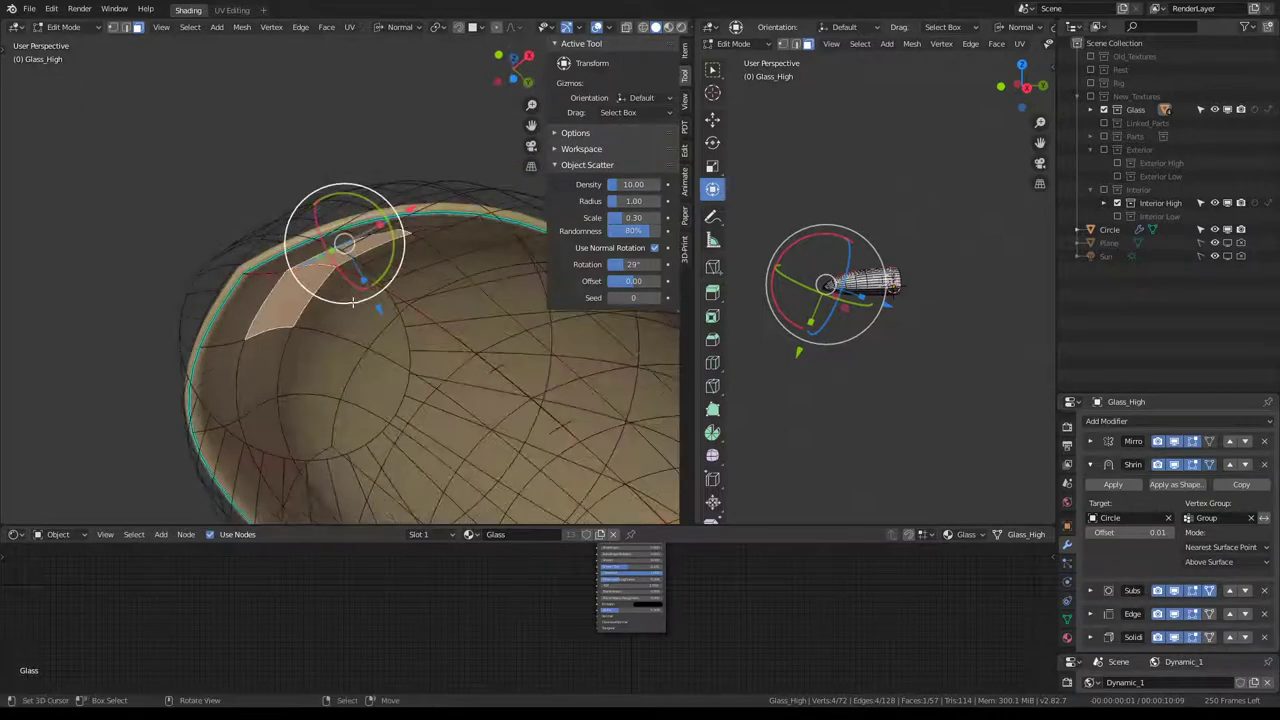
pyautogui.press('g')
pyautogui.press('z')
pyautogui.press('z')
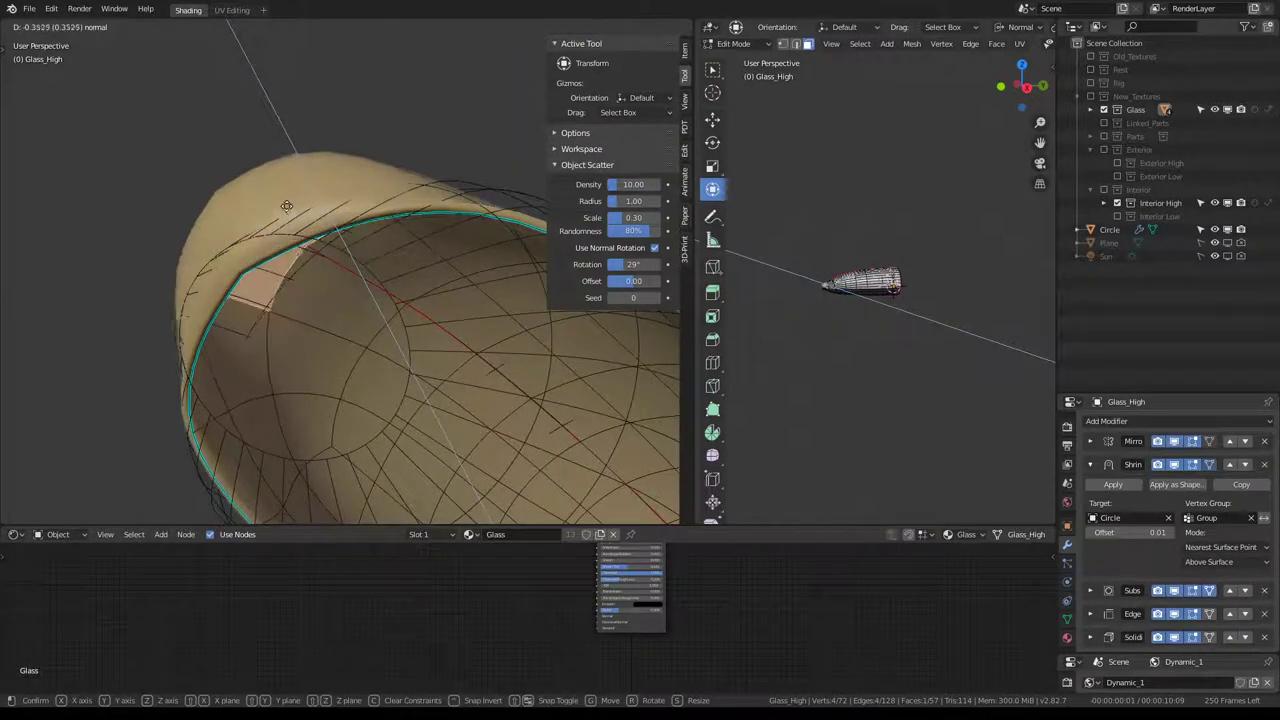
pyautogui.click(322, 249)
pyautogui.moveTo(322, 249); pyautogui.dragTo(480, 390, button='middle')
# Inspect the Circle shell's mesh in Edit Mode, then reselect the Glass_High canopy.
pyautogui.press('Tab')
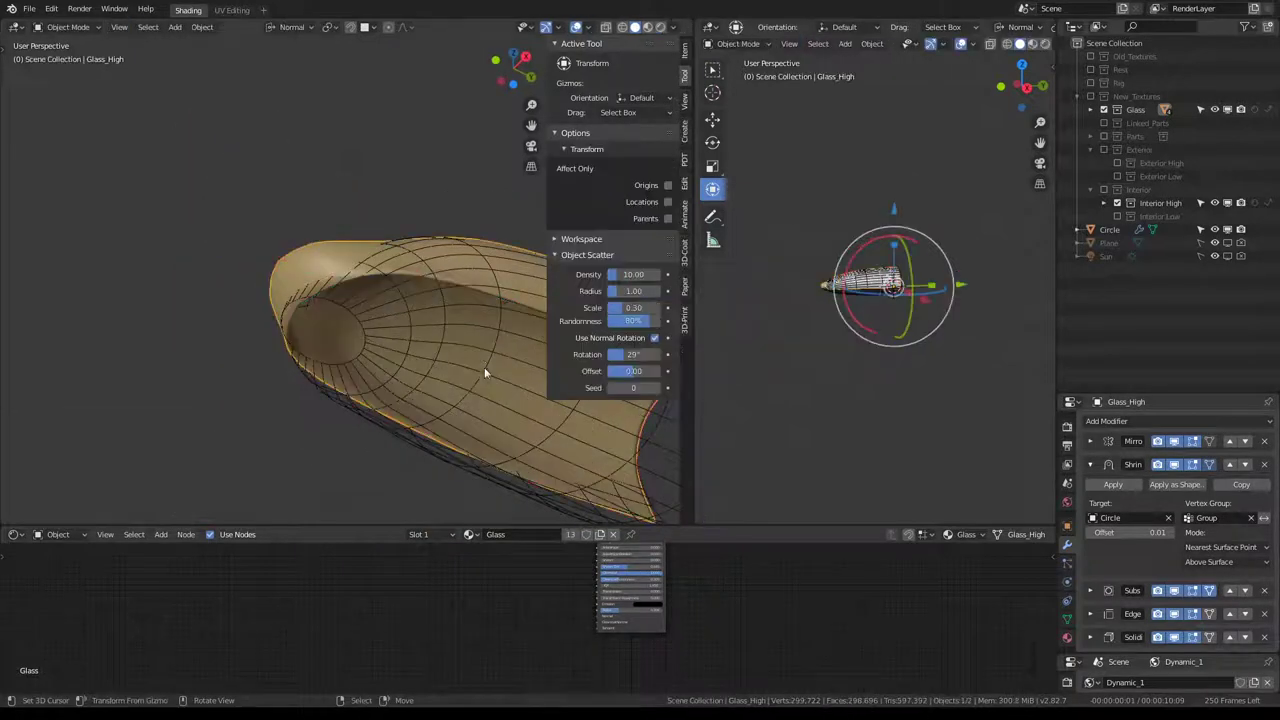
pyautogui.click(484, 357)
pyautogui.press('Tab')
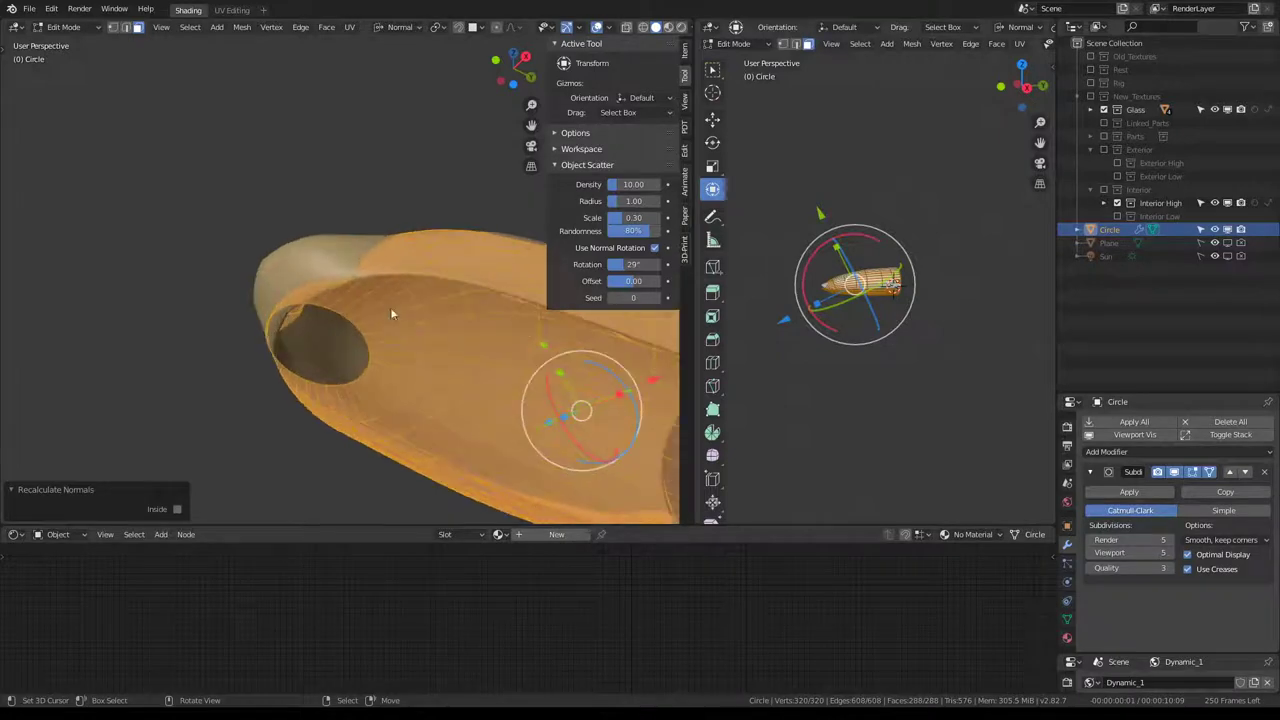
pyautogui.press('Tab')
pyautogui.click(362, 265)
pyautogui.scroll(3, 362, 265)
pyautogui.moveTo(265, 245); pyautogui.dragTo(250, 269, button='middle')
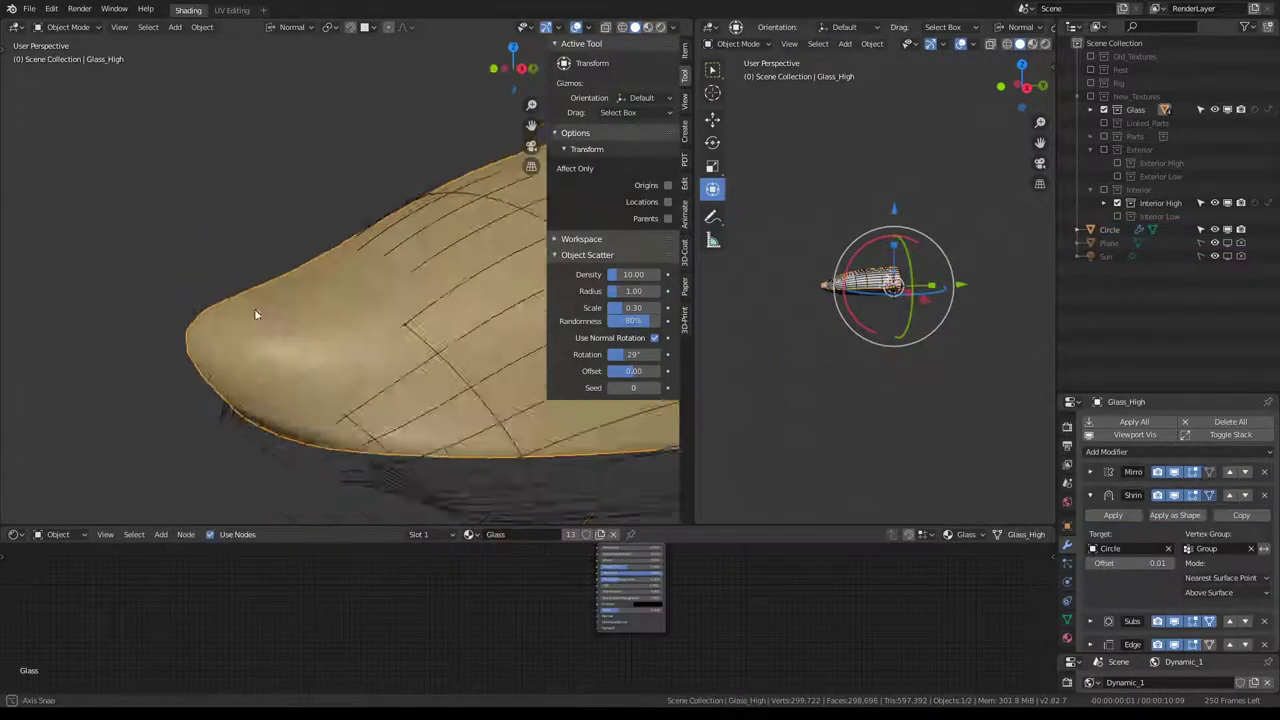
# Try the Inside and Outside wrap modes, then settle on Outside Surface.
pyautogui.click(1226, 592)
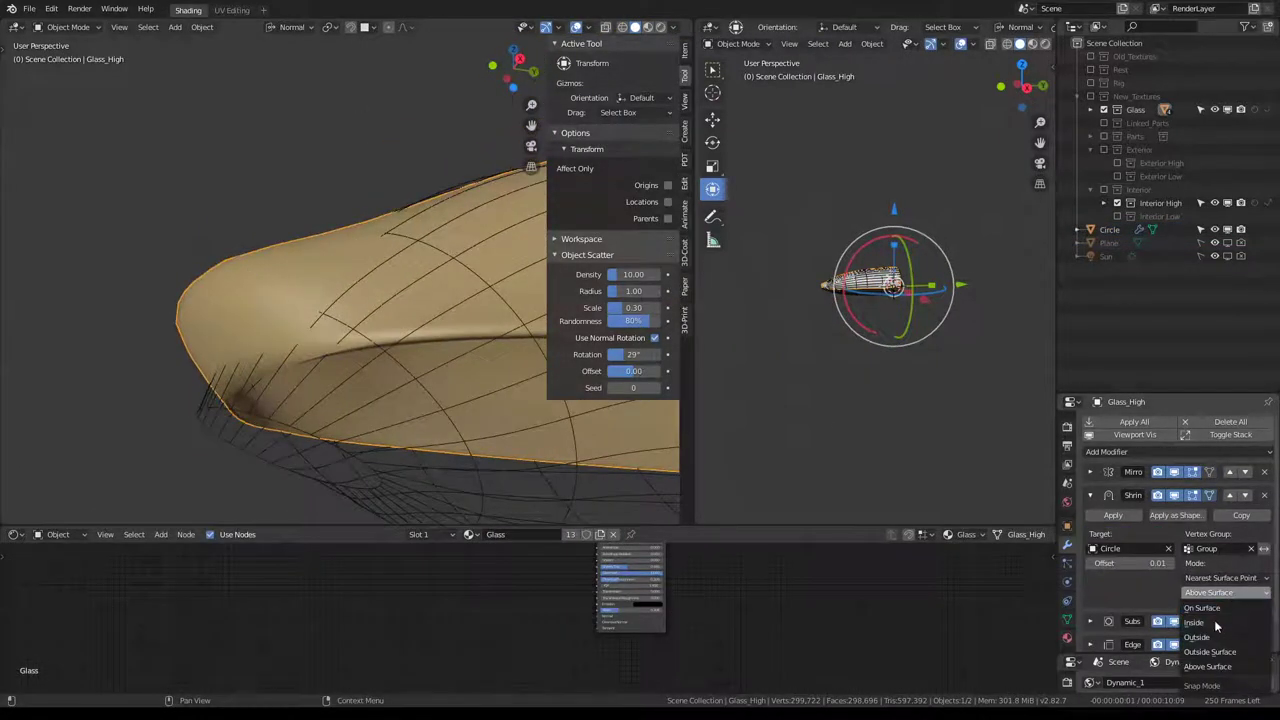
pyautogui.click(1214, 620)
pyautogui.click(1243, 593)
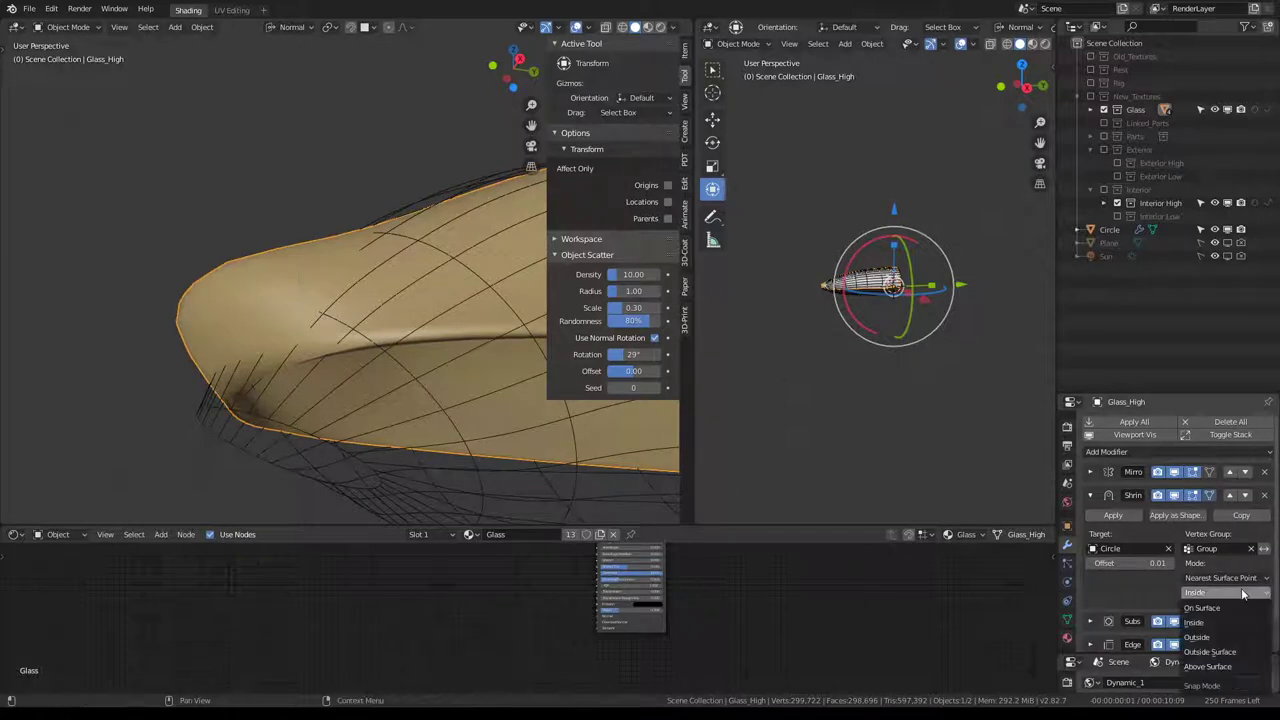
pyautogui.click(1222, 637)
pyautogui.click(1228, 599)
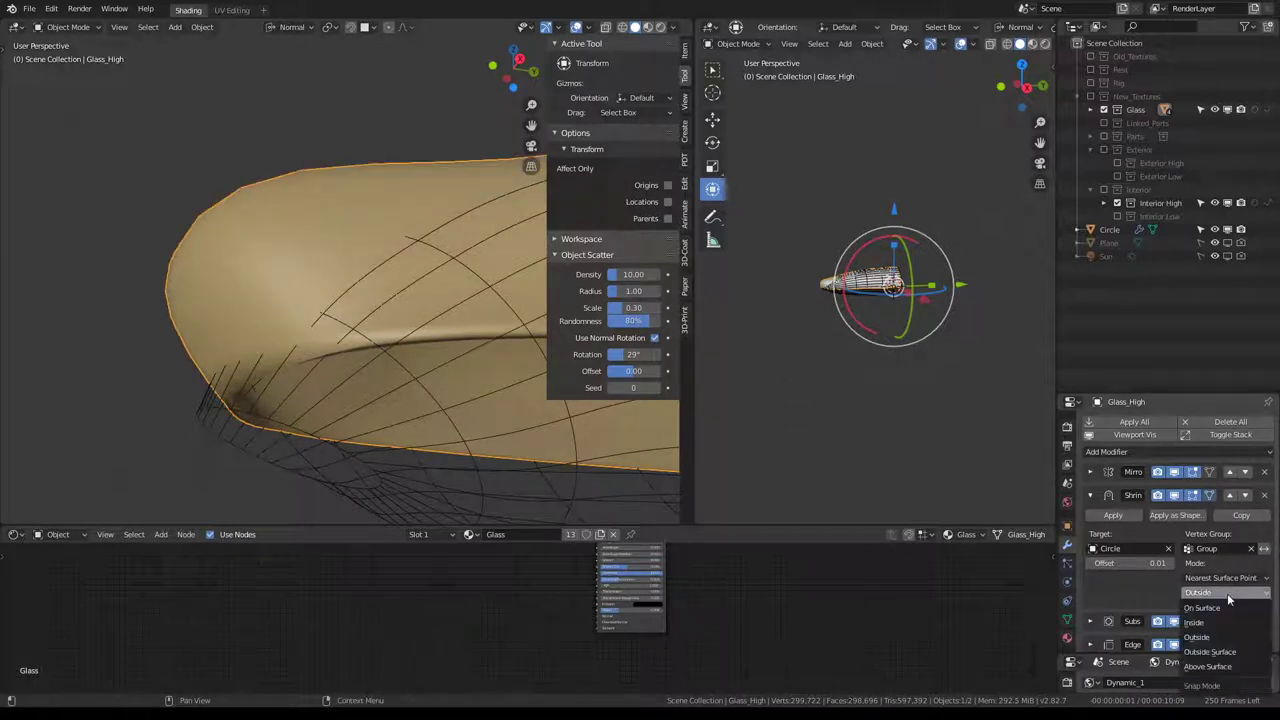
pyautogui.click(1202, 652)
pyautogui.moveTo(279, 334); pyautogui.dragTo(263, 302, button='middle')
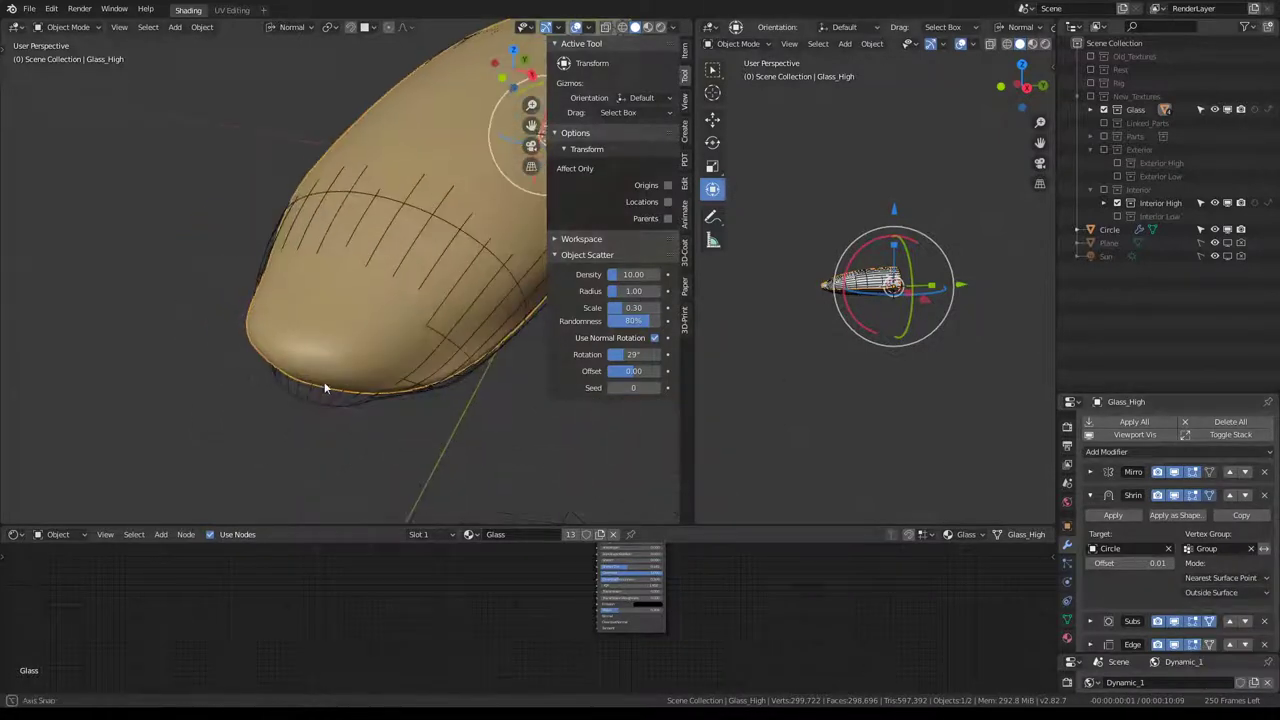
# Reshape the glass canopy's tip by moving it along its normal.
pyautogui.press('Tab')
pyautogui.press('g')
pyautogui.press('z')
pyautogui.press('z')
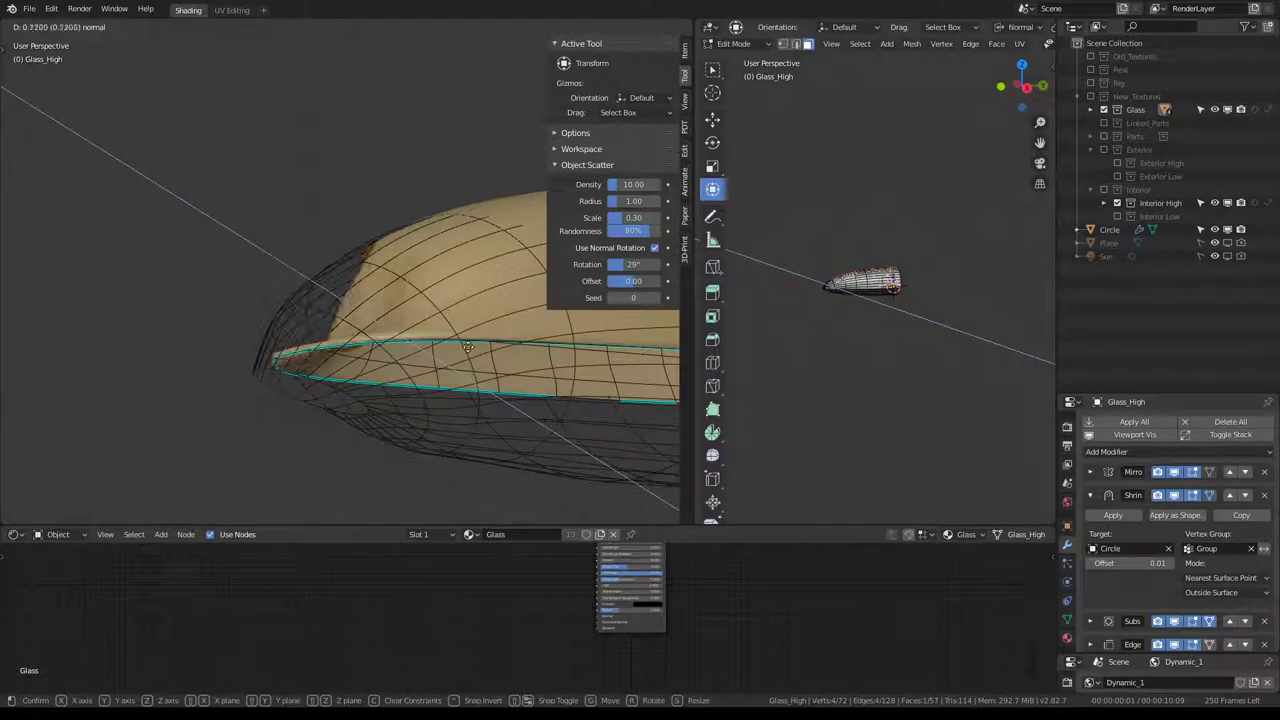
pyautogui.click(366, 310)
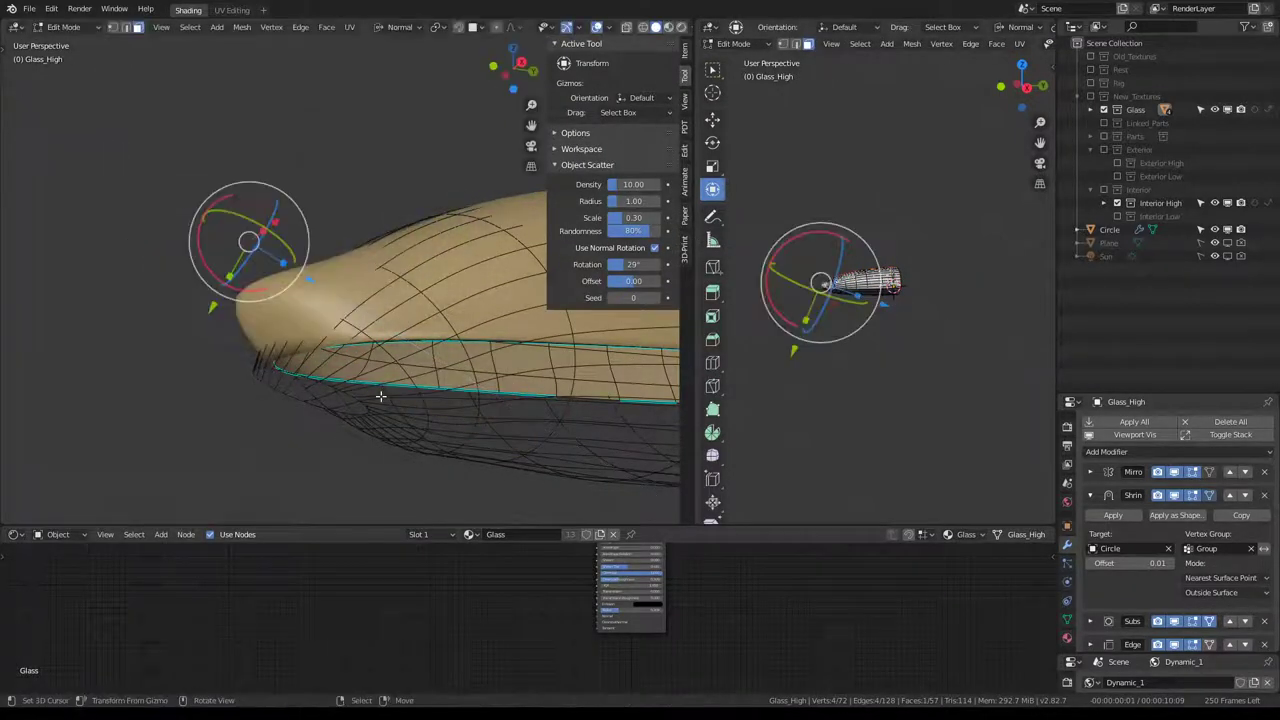
pyautogui.press('Tab')
# Extrude the Circle shell's open-end rim loop and scale the new ring to 0.807.
pyautogui.click(420, 452)
pyautogui.press('Tab')
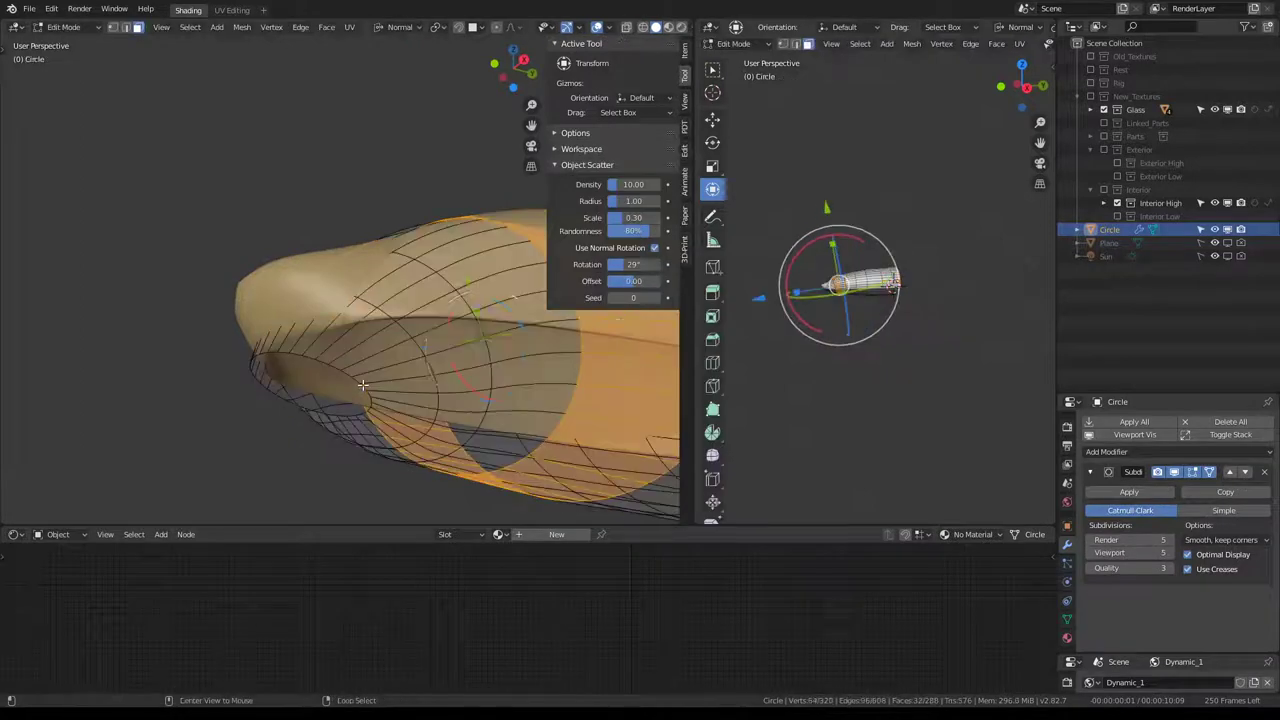
pyautogui.click(125, 28)
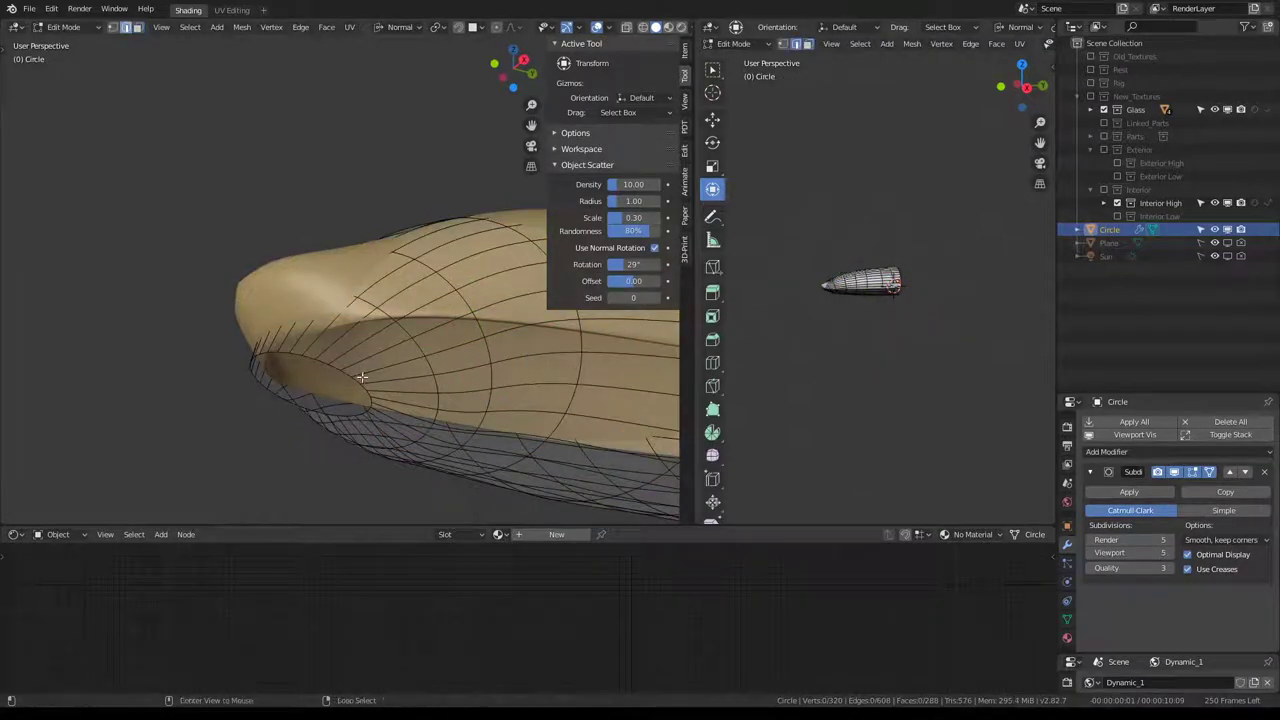
pyautogui.keyDown('alt'); pyautogui.click(355, 377); pyautogui.keyUp('alt')
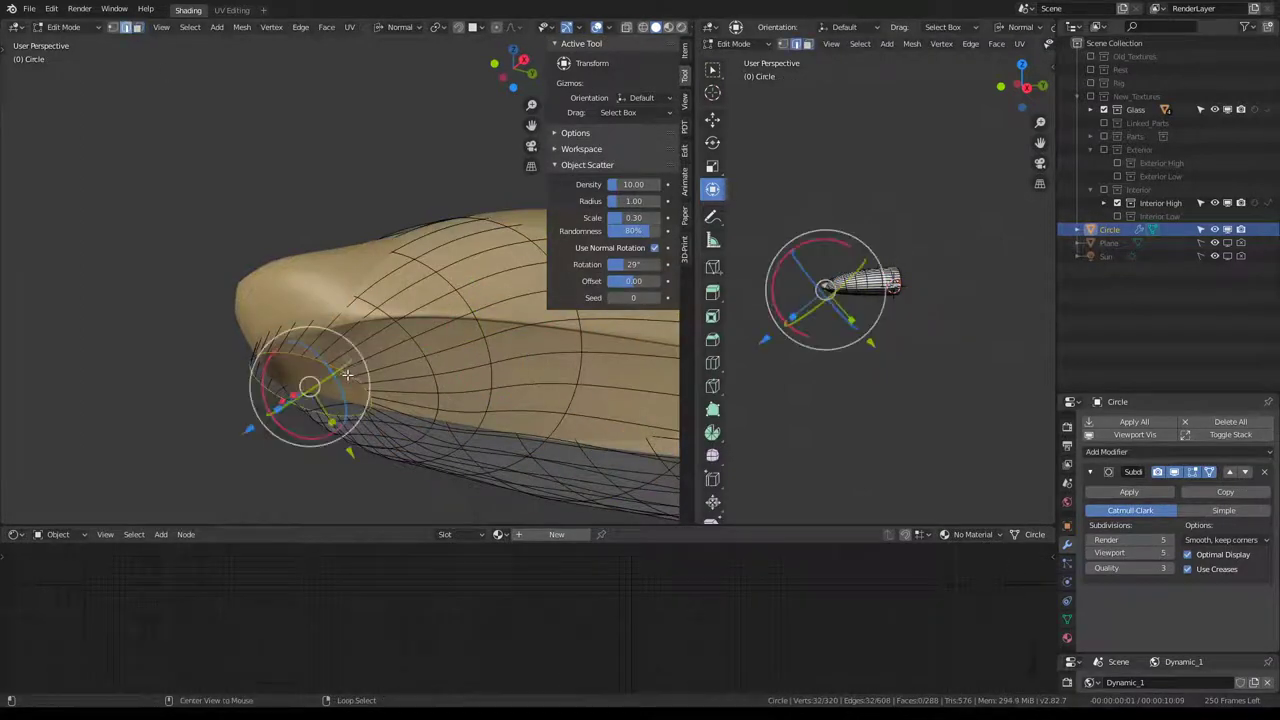
pyautogui.press('e')
pyautogui.rightClick(470, 378)
pyautogui.press('s')
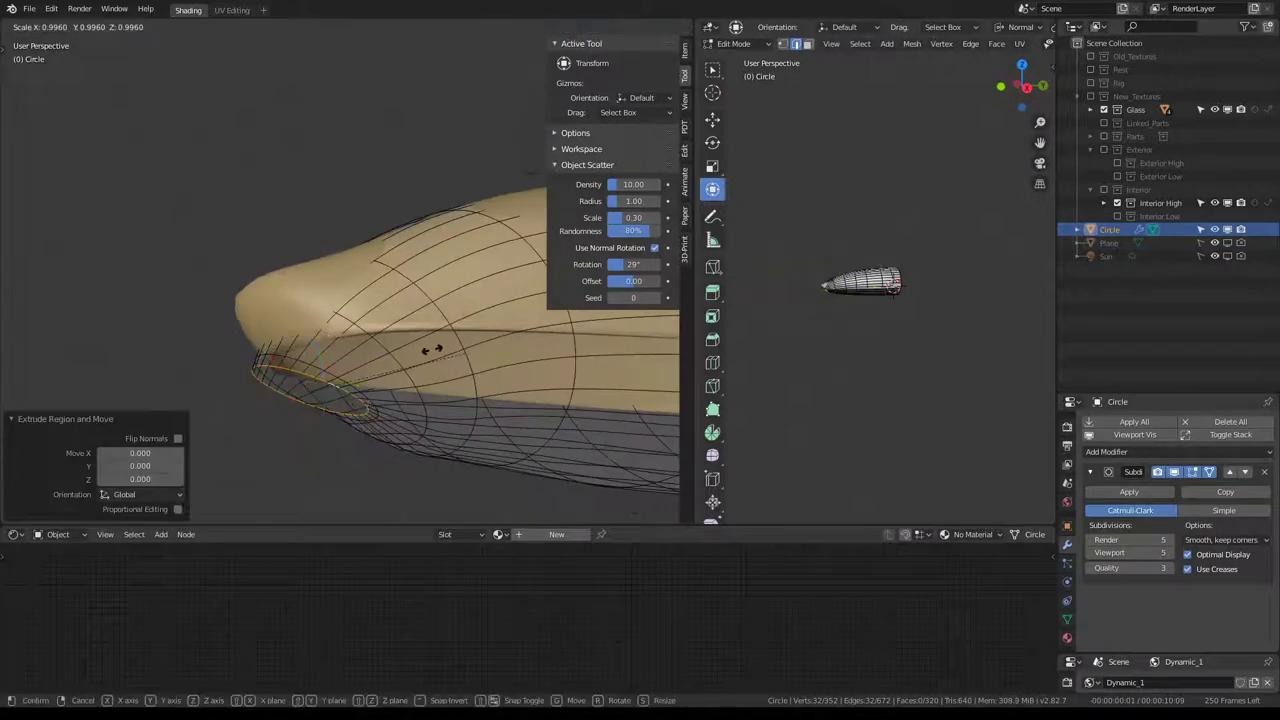
pyautogui.click(432, 350)
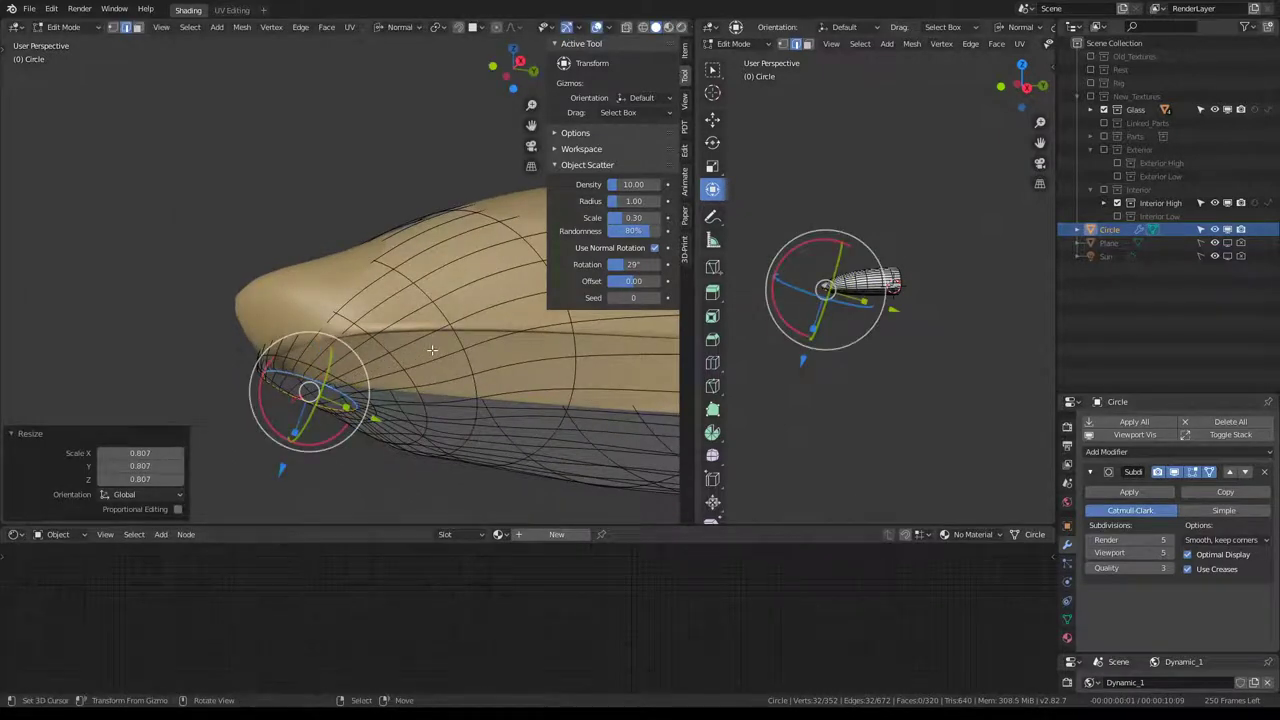
# Extrude a second ring and push it -0.301 along its normal.
pyautogui.moveTo(432, 350)
pyautogui.mouseDown(button='middle')
pyautogui.moveTo(475, 379)
pyautogui.moveTo(496, 358)
pyautogui.mouseUp(button='middle')
pyautogui.press('e')
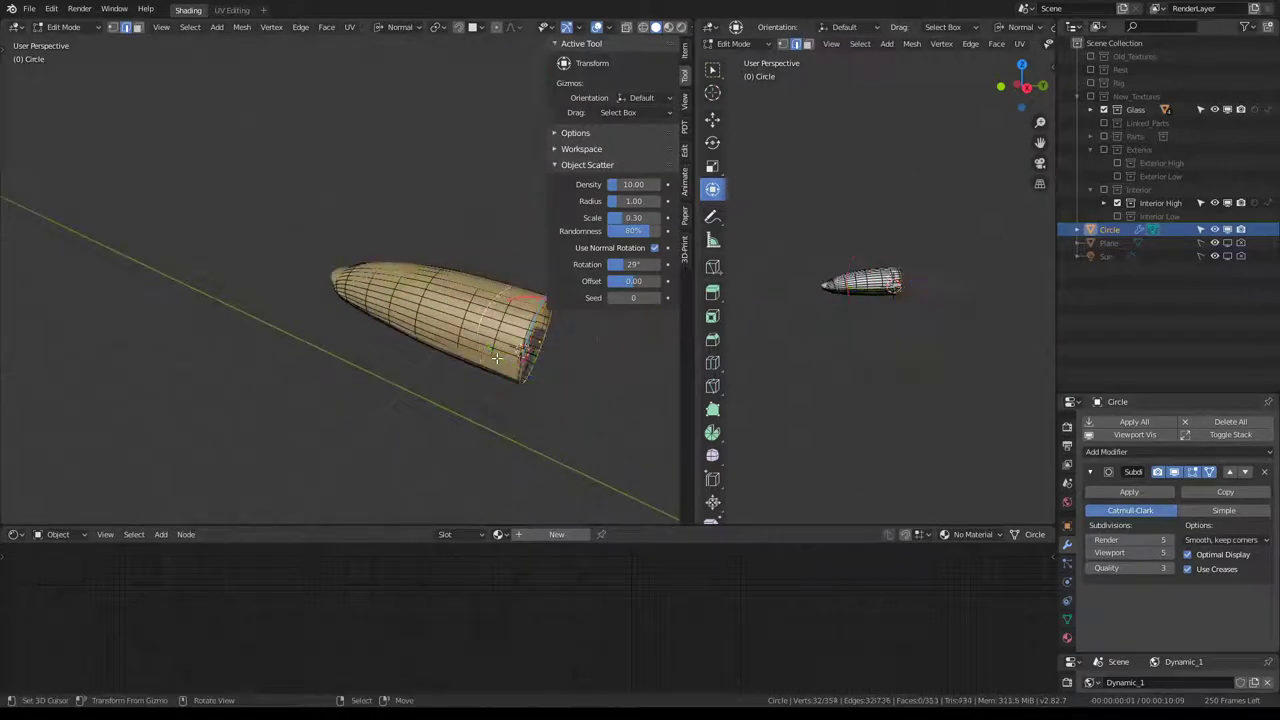
pyautogui.rightClick(608, 370)
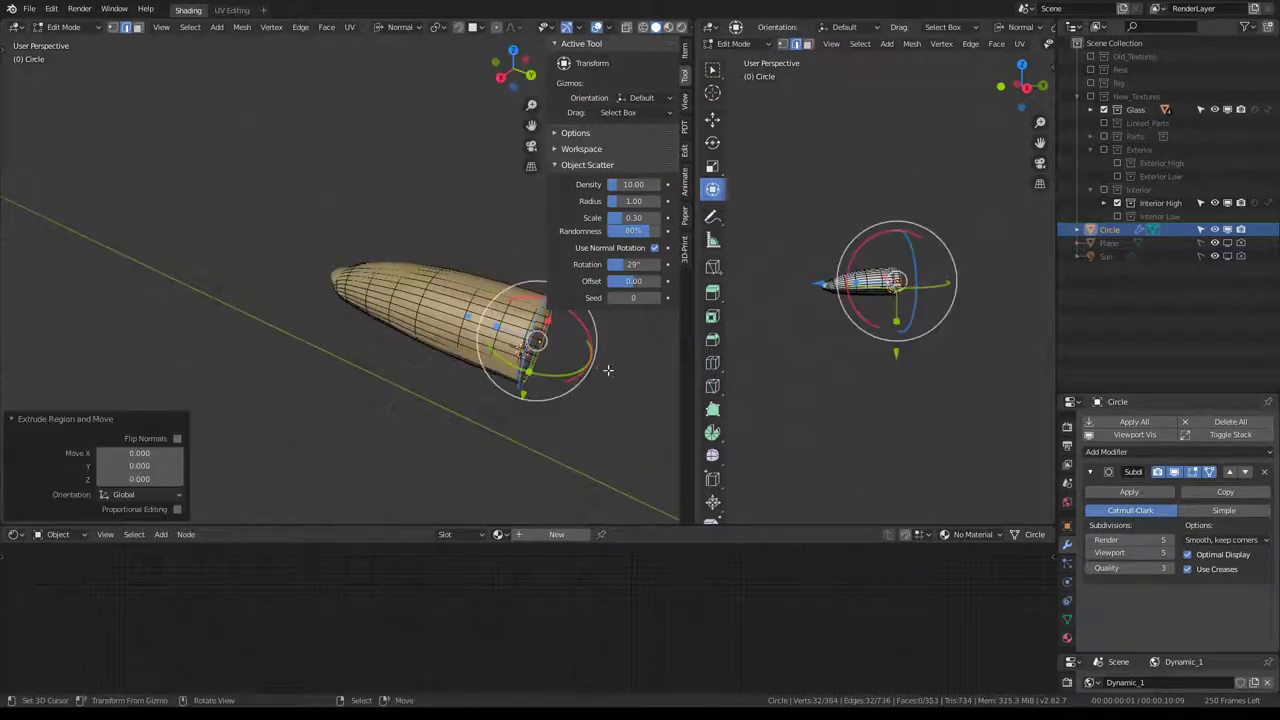
pyautogui.press('g')
pyautogui.press('z')
pyautogui.press('z')
pyautogui.click(477, 315)
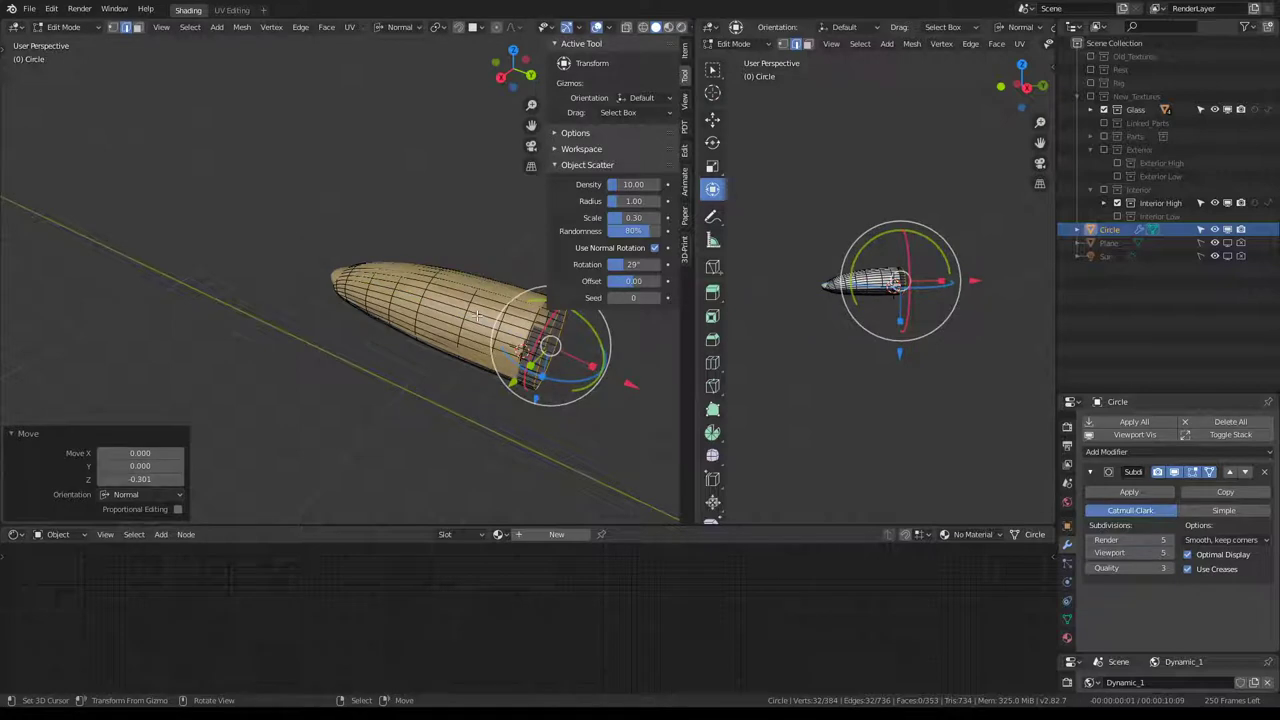
# Subdivide the geometry at the Circle shell's open end.
pyautogui.press('Tab')
pyautogui.scroll(4, 313, 322)
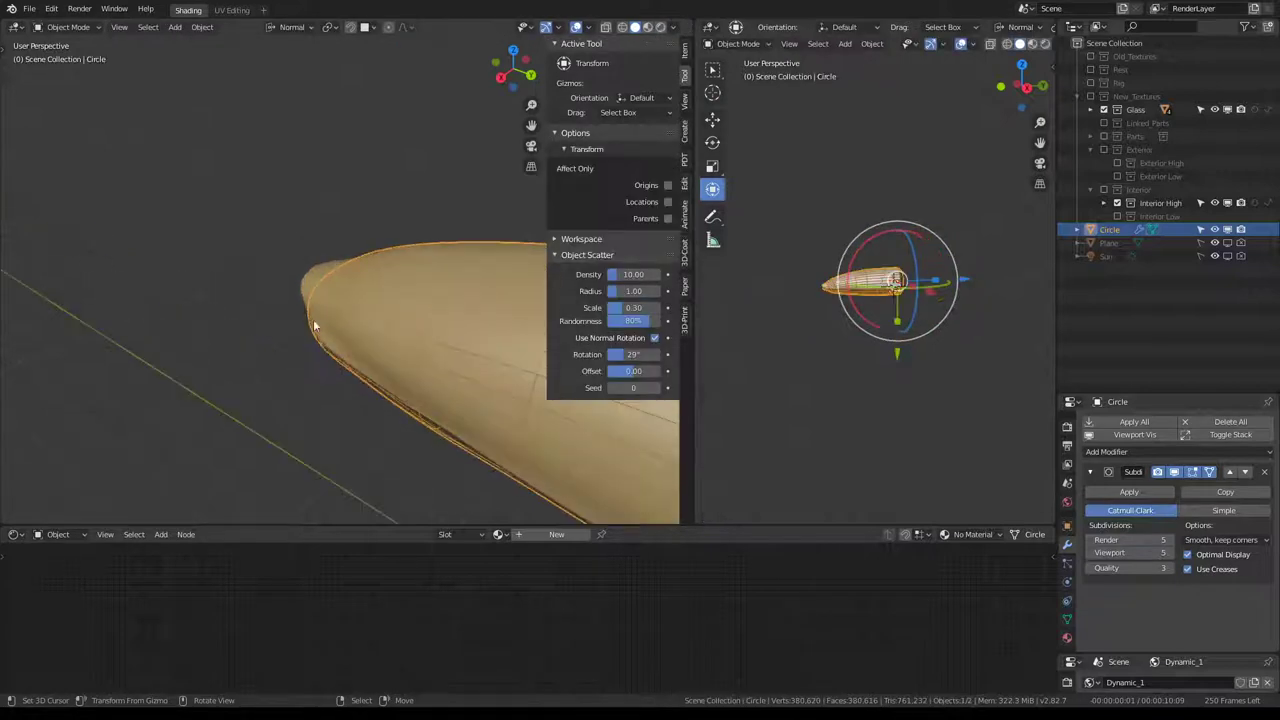
pyautogui.scroll(-3, 313, 319)
pyautogui.moveTo(337, 294); pyautogui.dragTo(240, 305, button='middle')
pyautogui.press('Tab')
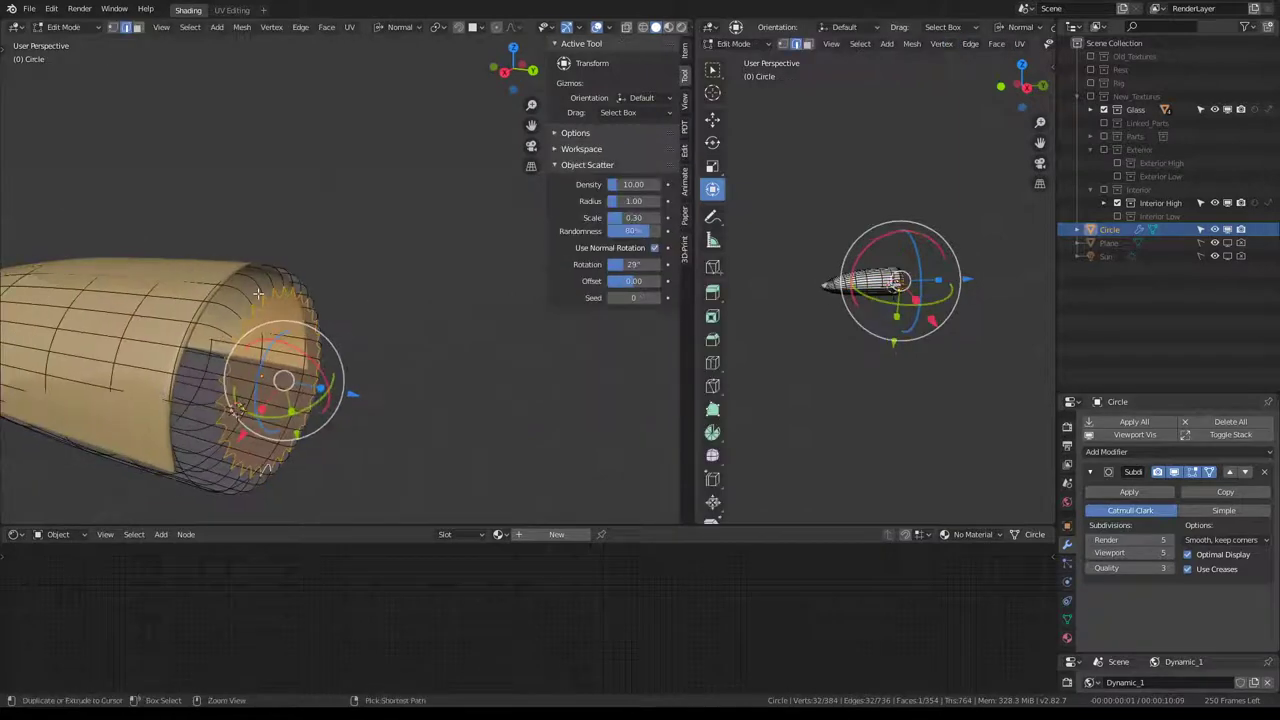
pyautogui.keyDown('ctrl'); pyautogui.click(258, 293); pyautogui.keyUp('ctrl')
pyautogui.press('q')
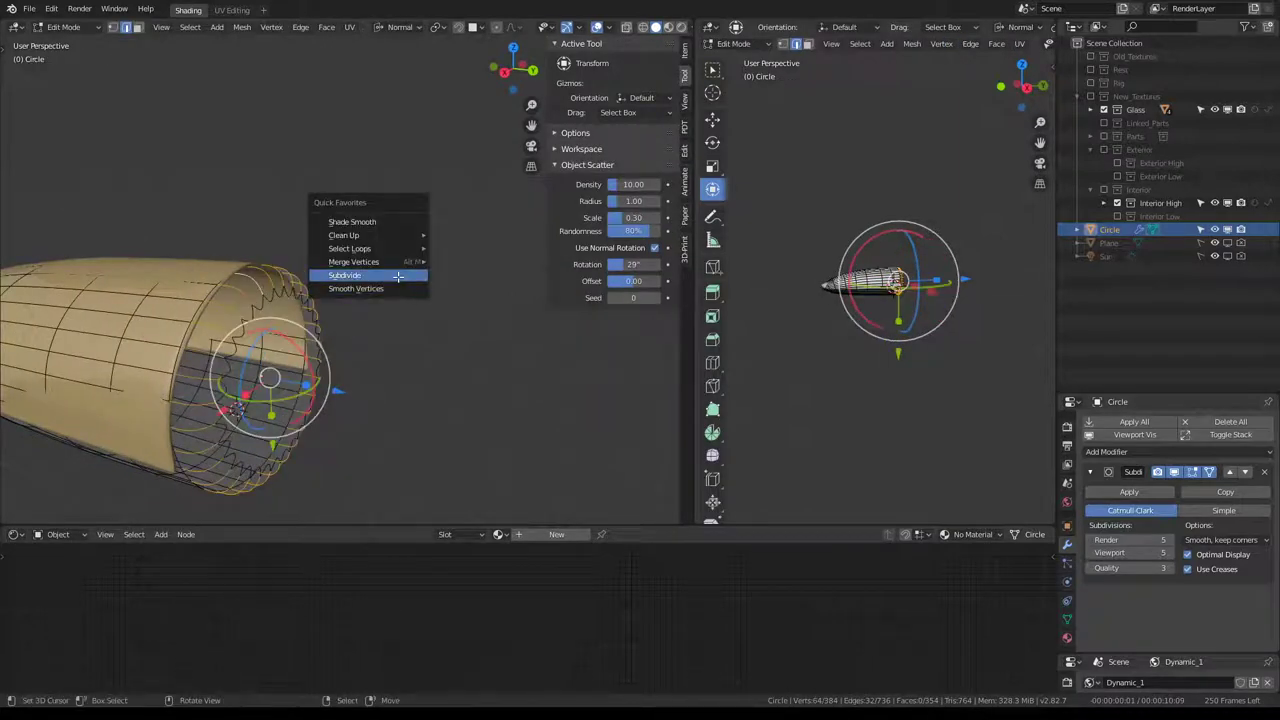
pyautogui.click(398, 277)
pyautogui.moveTo(394, 277); pyautogui.dragTo(72, 279, button='middle')
pyautogui.press('Tab')
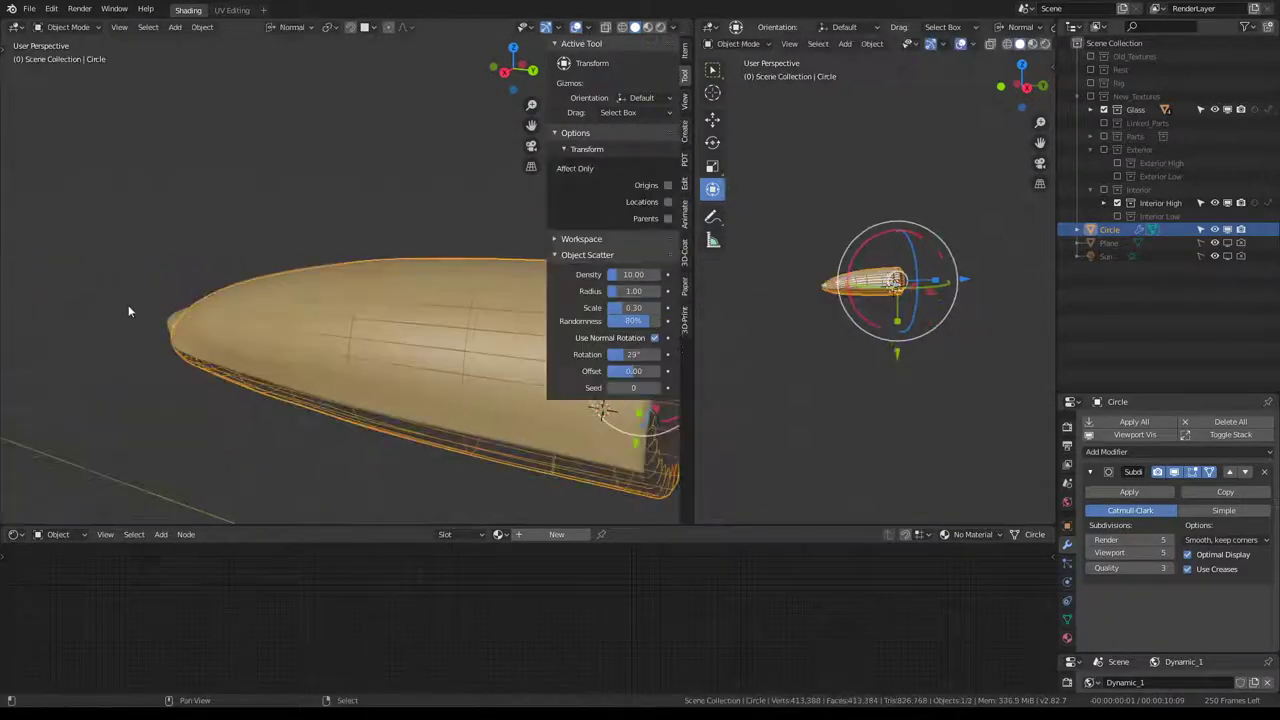
pyautogui.moveTo(128, 311)
pyautogui.mouseDown(button='middle')
pyautogui.moveTo(343, 271)
pyautogui.moveTo(40, 309)
pyautogui.moveTo(342, 267)
pyautogui.moveTo(345, 294)
pyautogui.mouseUp(button='middle')
# Select Glass_High and toggle the Shrinkwrap effect and Solidify thickness to compare shapes.
pyautogui.click(308, 303)
pyautogui.click(1168, 495)
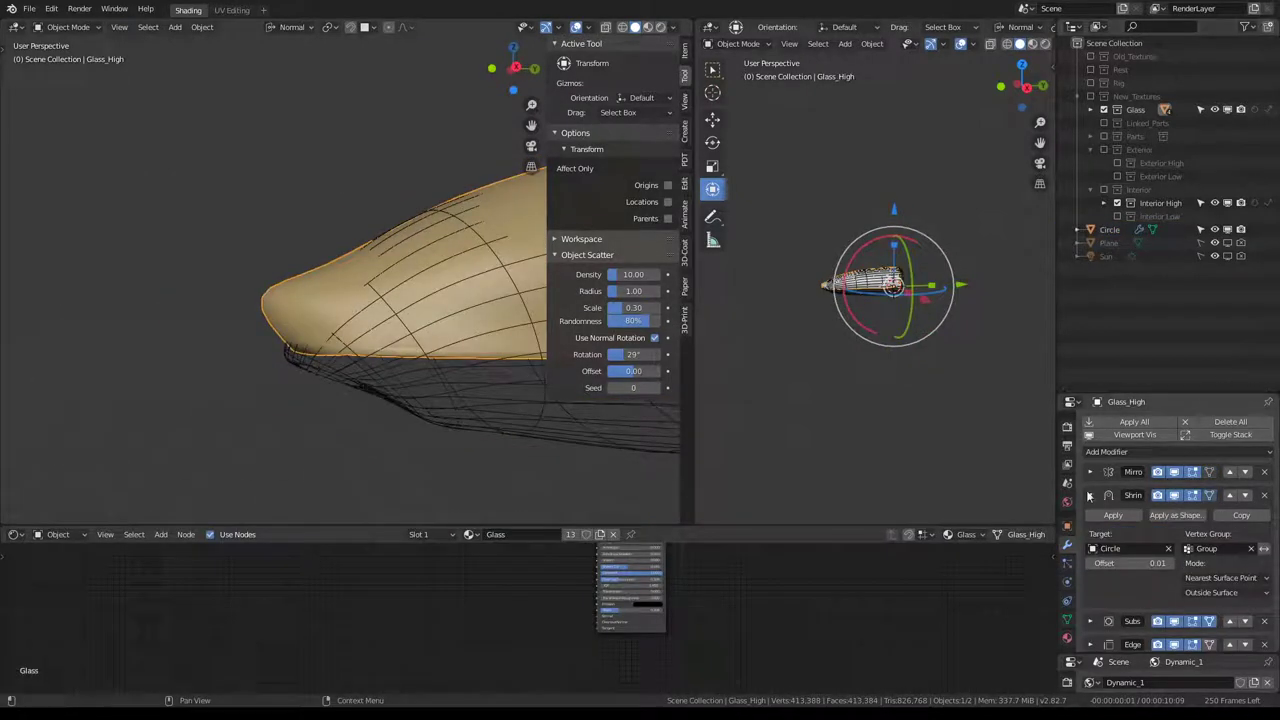
pyautogui.click(1175, 496)
pyautogui.click(1175, 496)
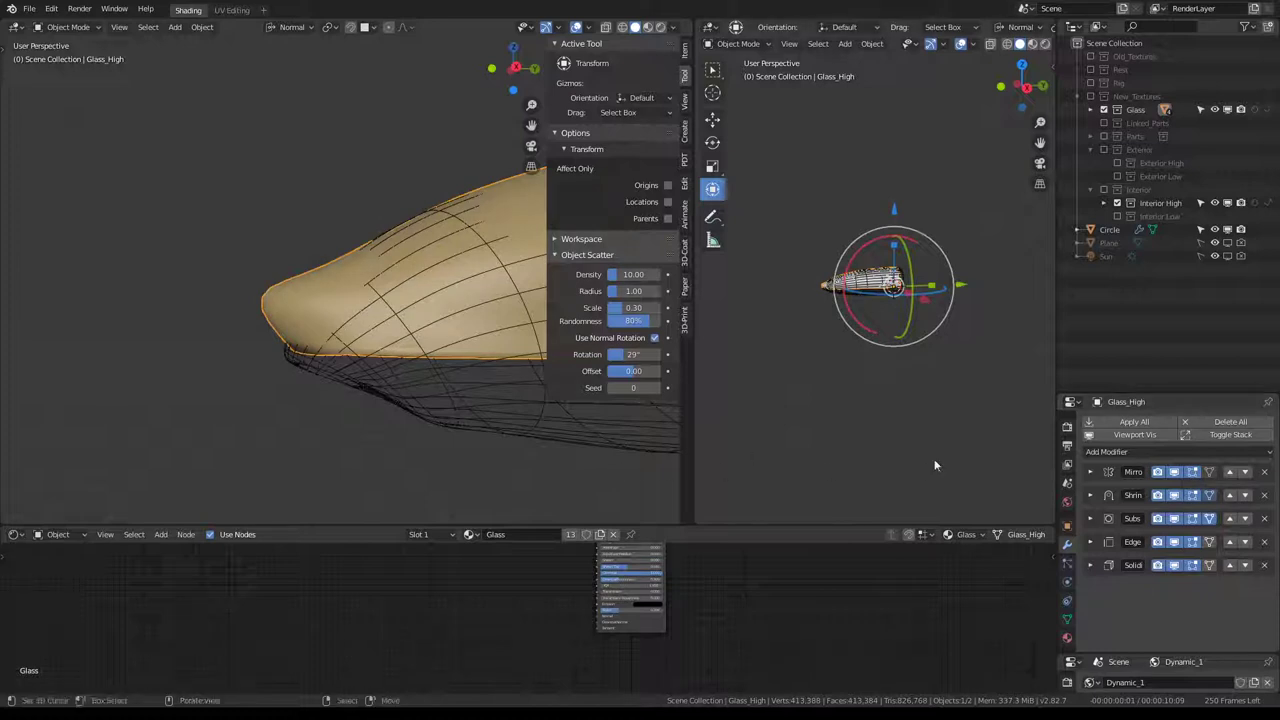
pyautogui.click(1091, 495)
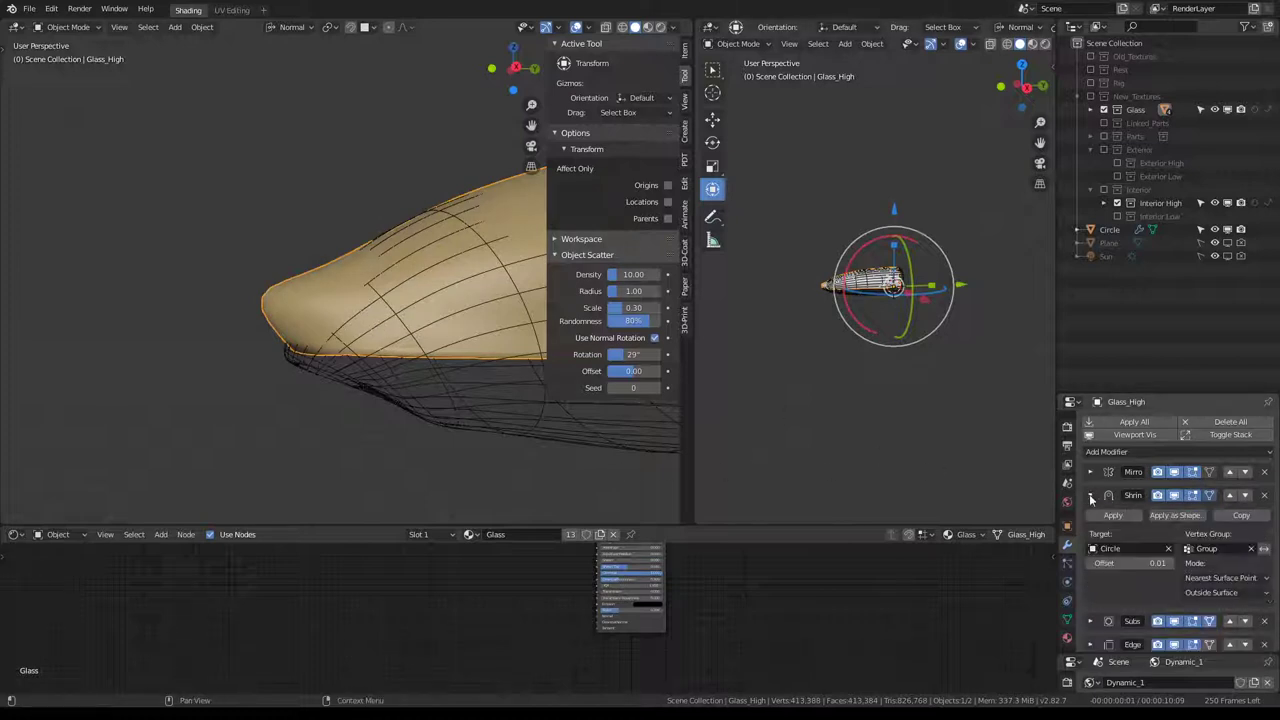
pyautogui.click(1091, 495)
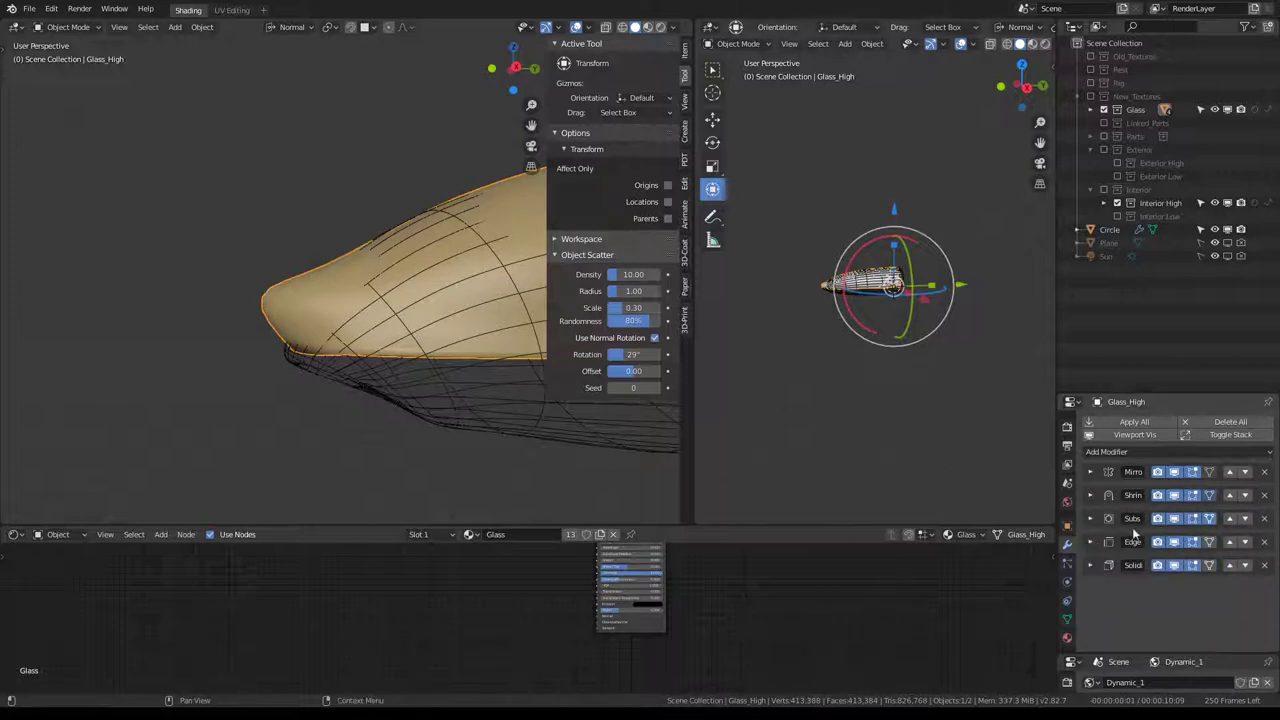
pyautogui.click(1091, 495)
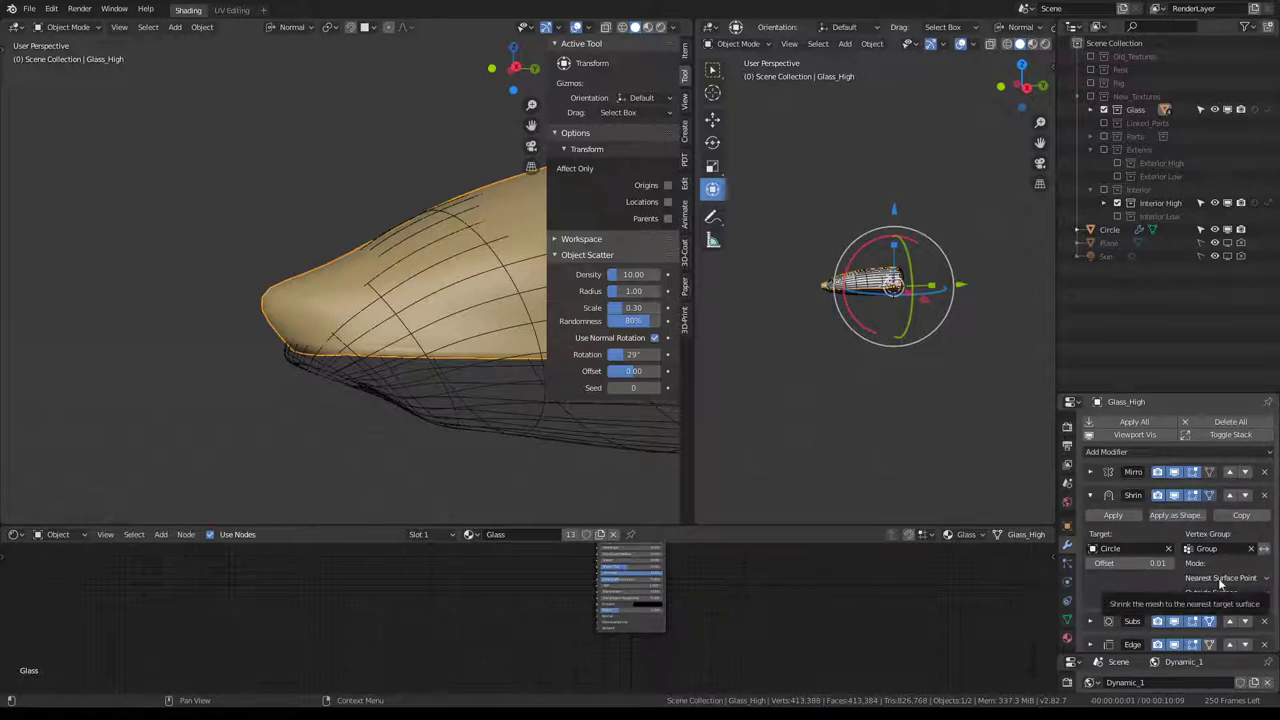
pyautogui.click(673, 27)
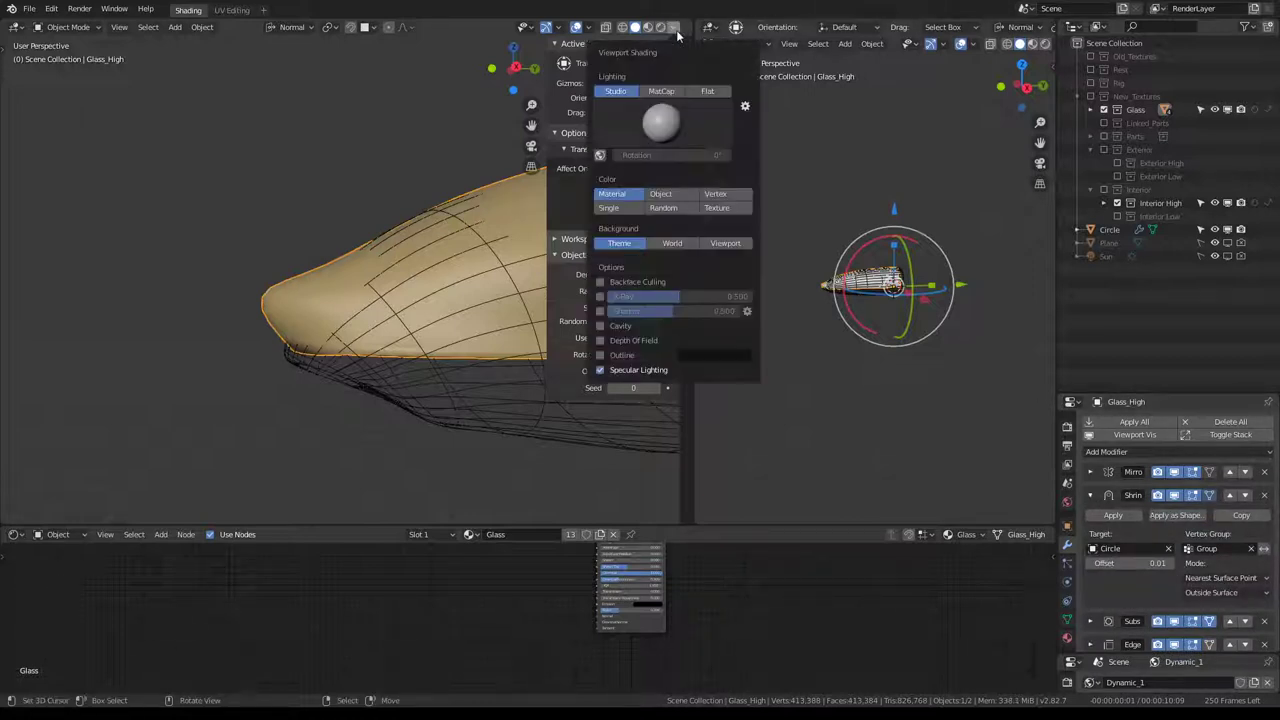
pyautogui.click(1091, 495)
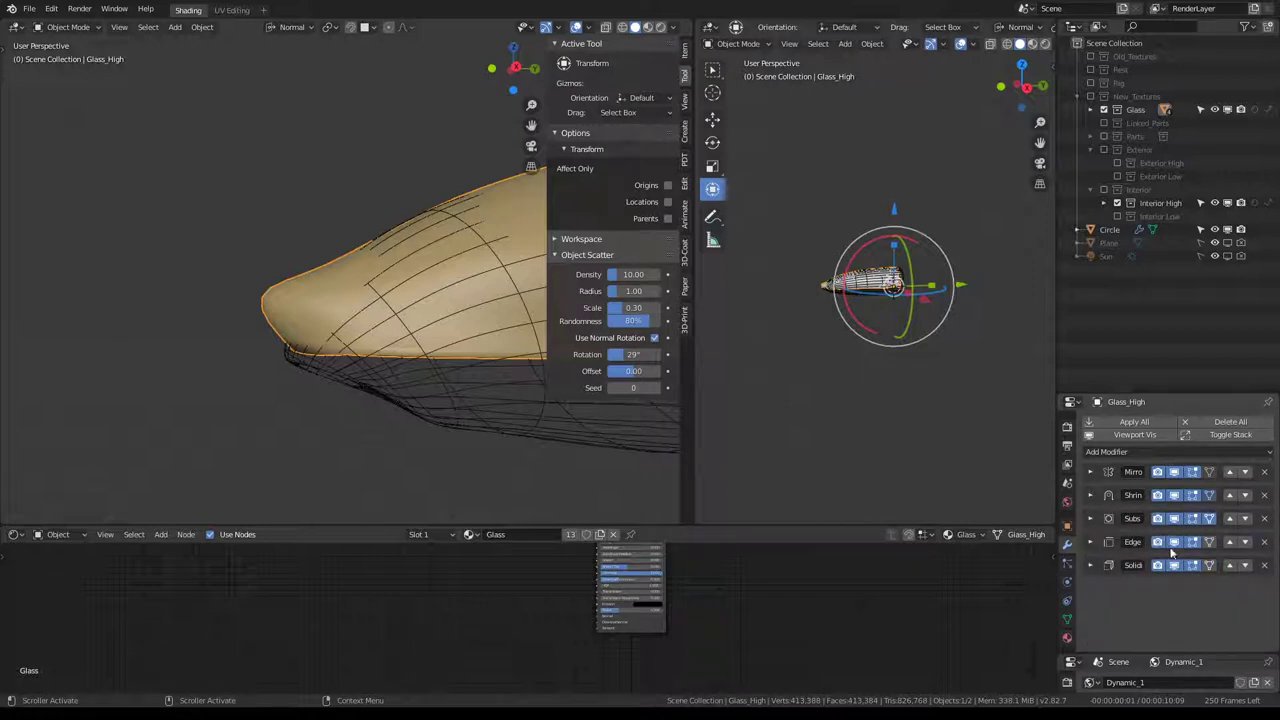
pyautogui.moveTo(1157, 566); pyautogui.dragTo(1195, 568)
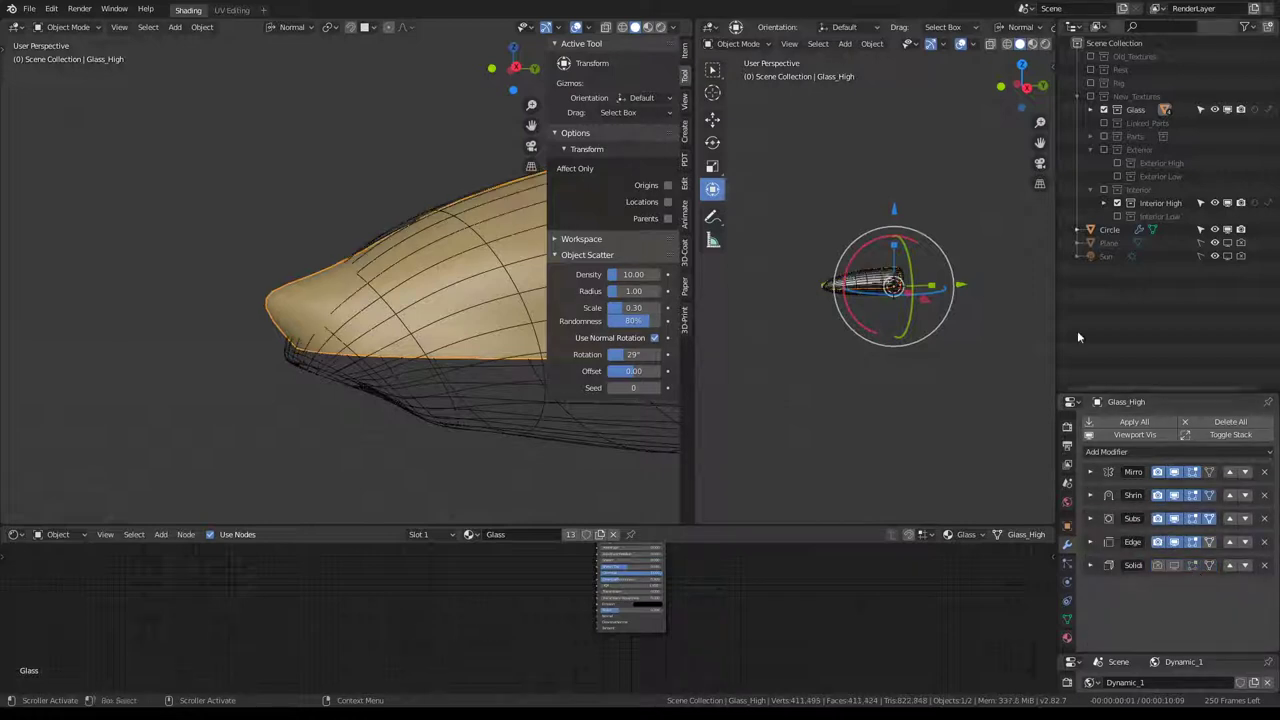
pyautogui.click(673, 27)
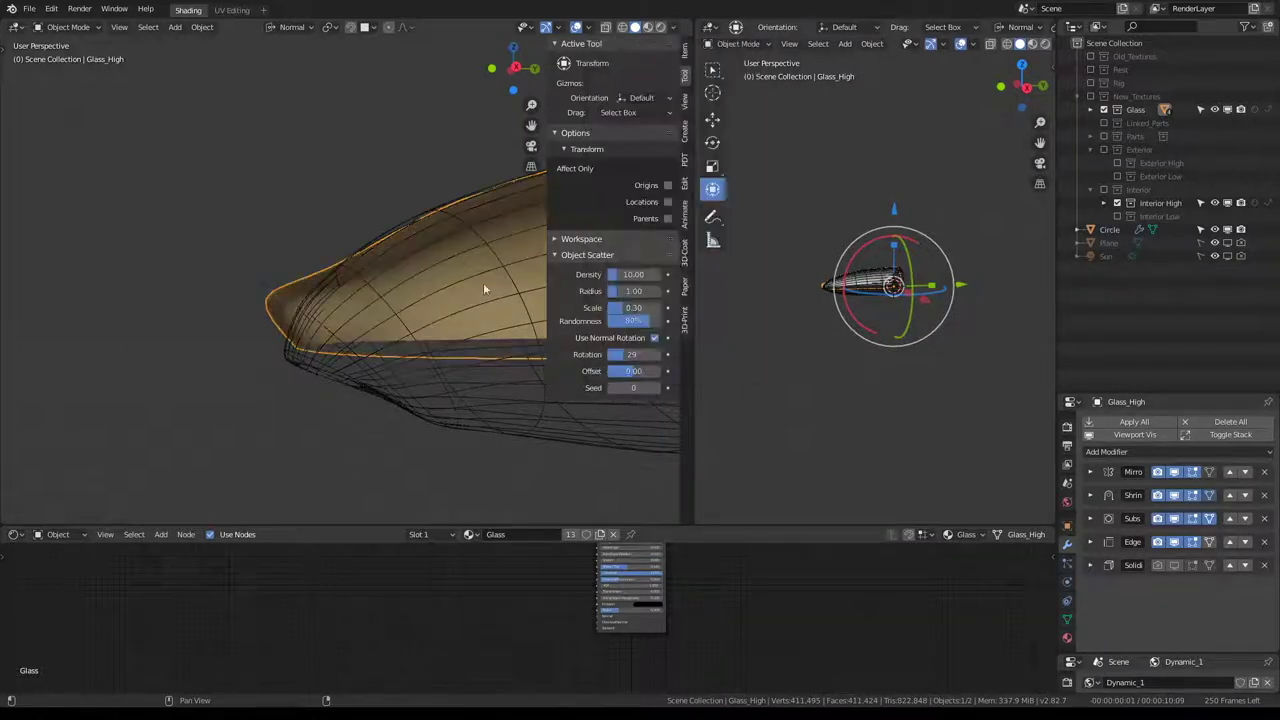
pyautogui.moveTo(483, 282)
pyautogui.mouseDown(button='middle')
pyautogui.moveTo(220, 270)
pyautogui.moveTo(345, 260)
pyautogui.mouseUp(button='middle')
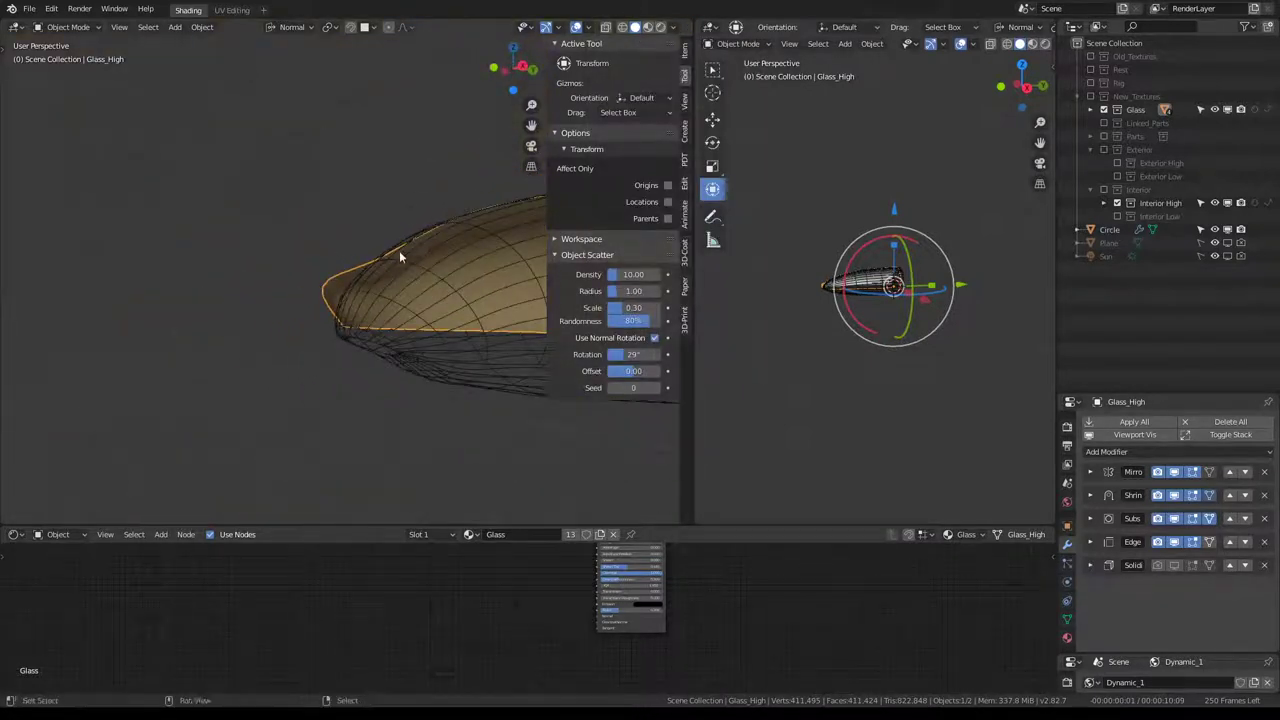
# Recalculate the normals of the entire glass mesh.
pyautogui.press('Tab')
pyautogui.scroll(2, 399, 257)
pyautogui.press('a')
pyautogui.hotkey('shift', 'n')
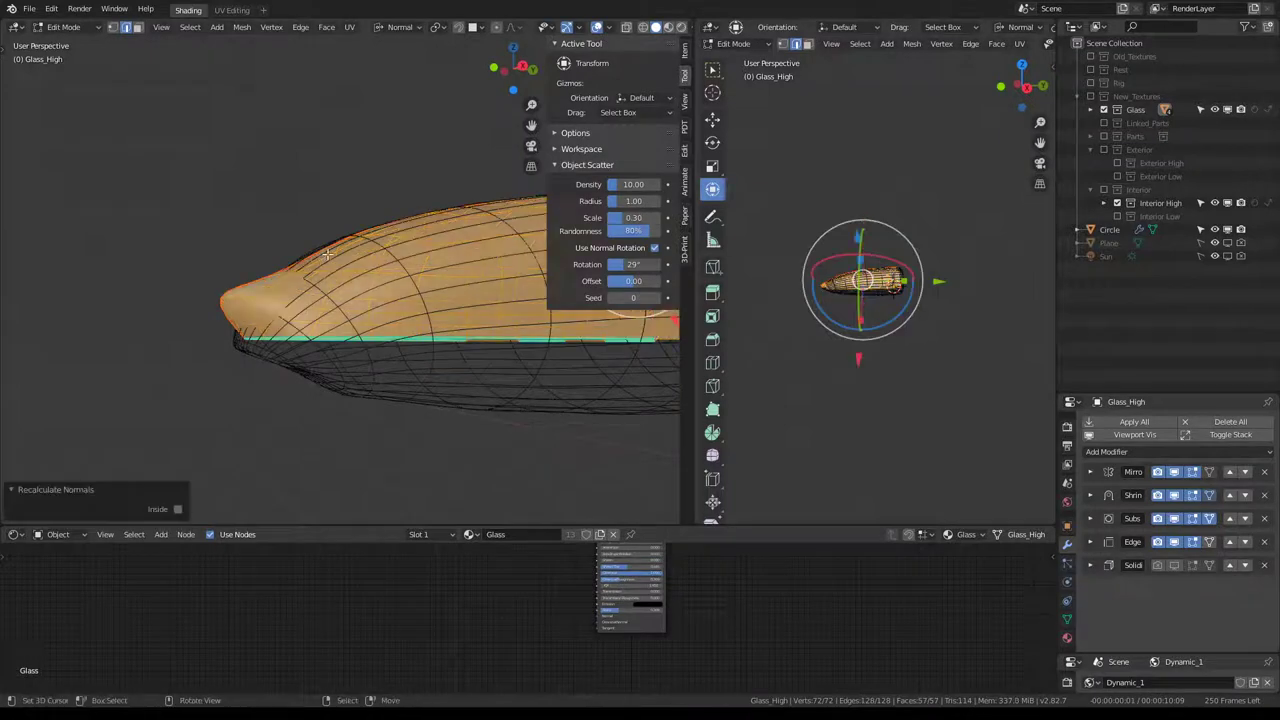
pyautogui.press('Tab')
pyautogui.moveTo(314, 253); pyautogui.dragTo(364, 248, button='middle')
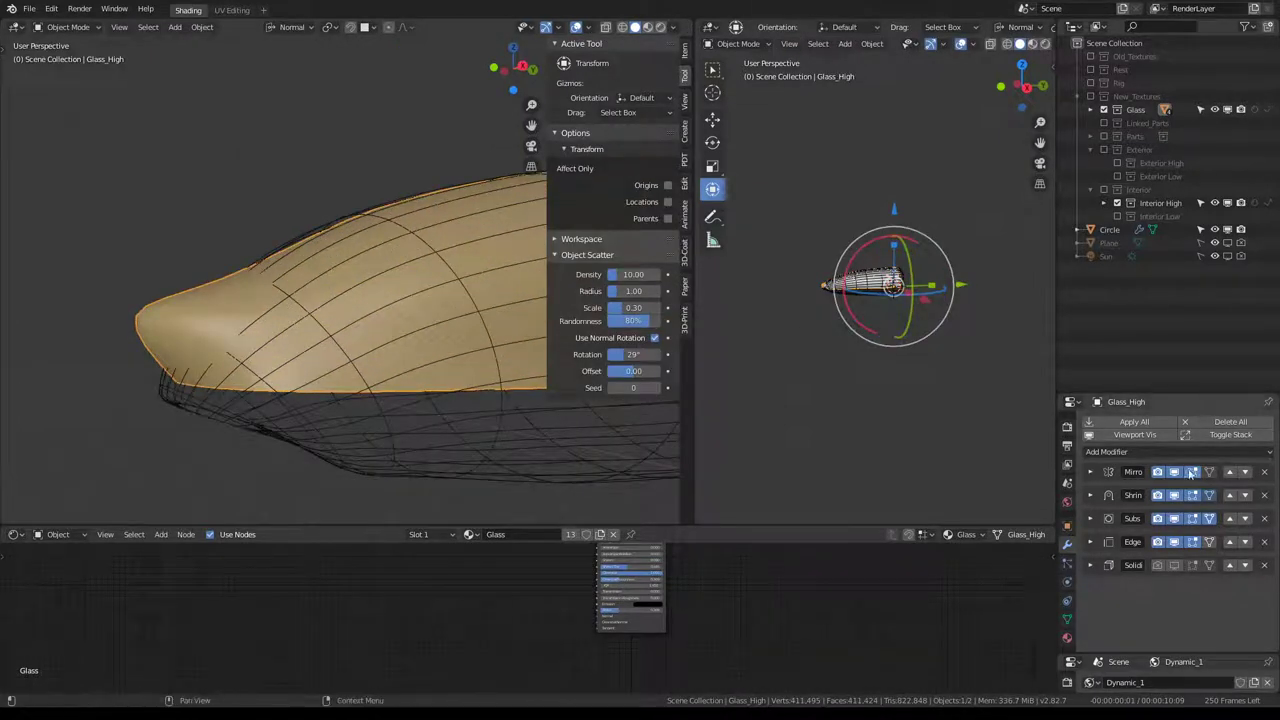
# Set the Shrinkwrap wrap mode to Above Surface and select the Circle shell for applying transforms.
pyautogui.click(1092, 497)
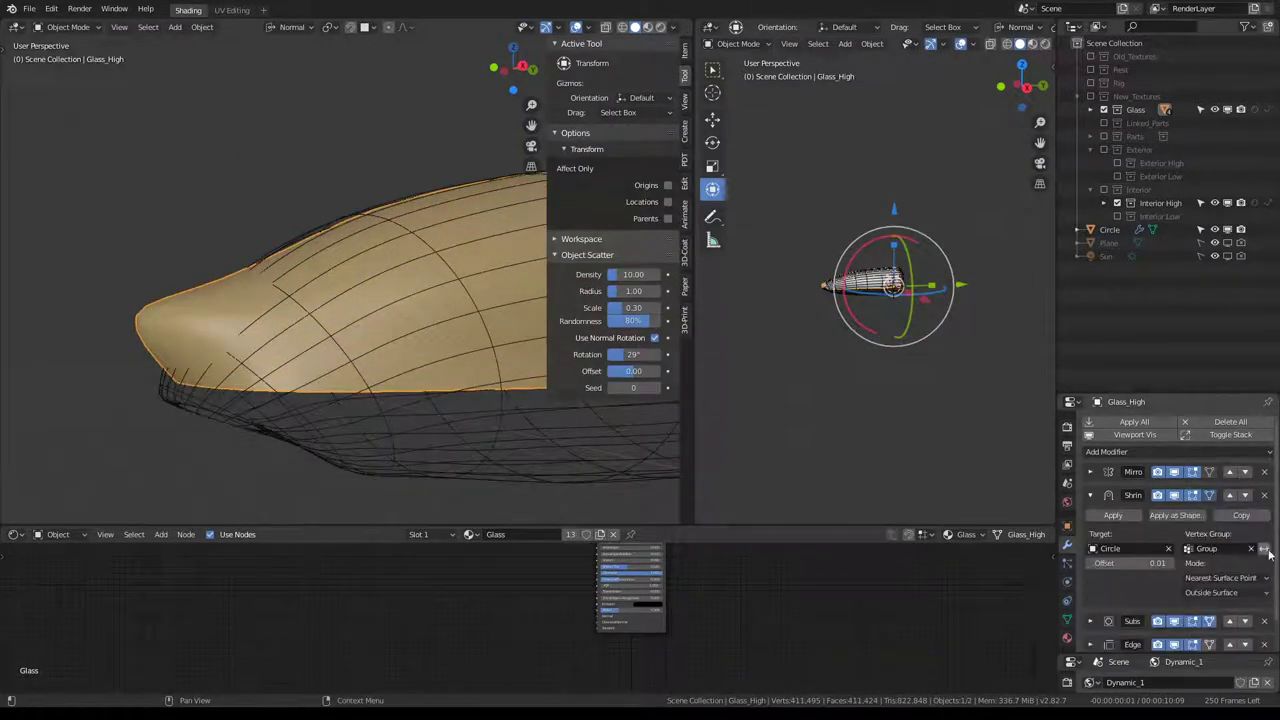
pyautogui.click(1227, 594)
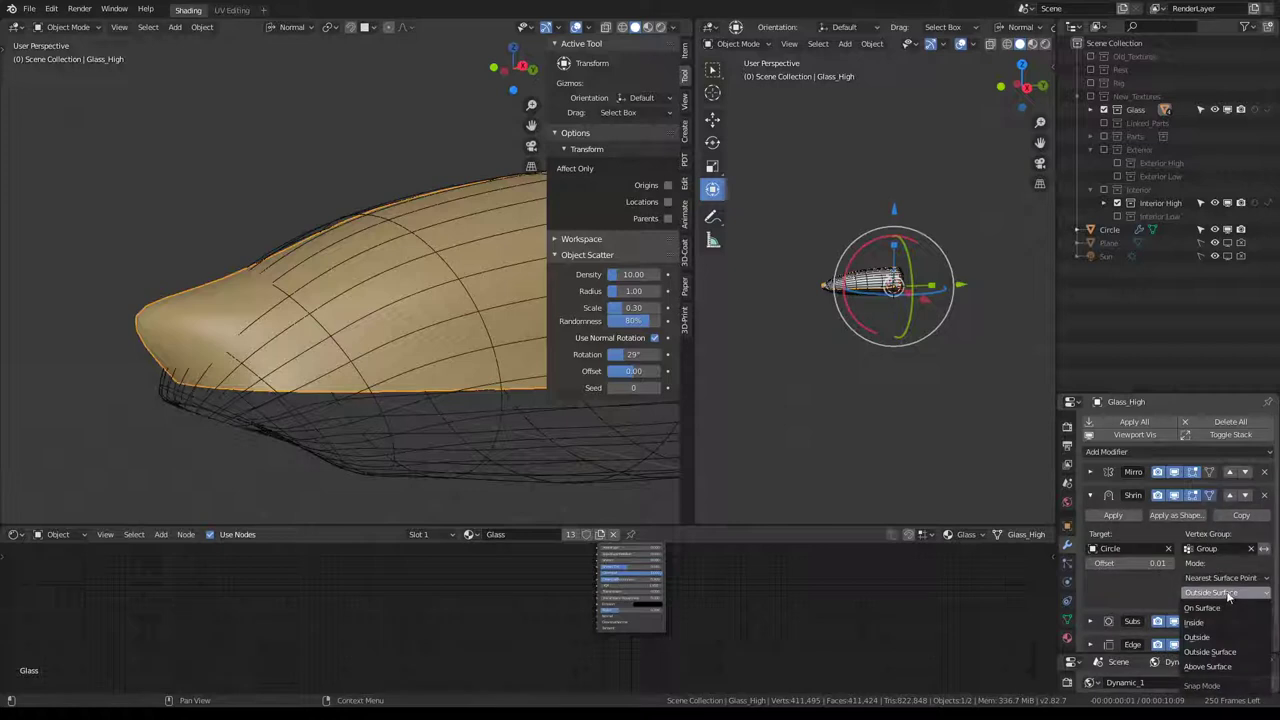
pyautogui.click(1208, 668)
pyautogui.moveTo(371, 267); pyautogui.dragTo(392, 251, button='middle')
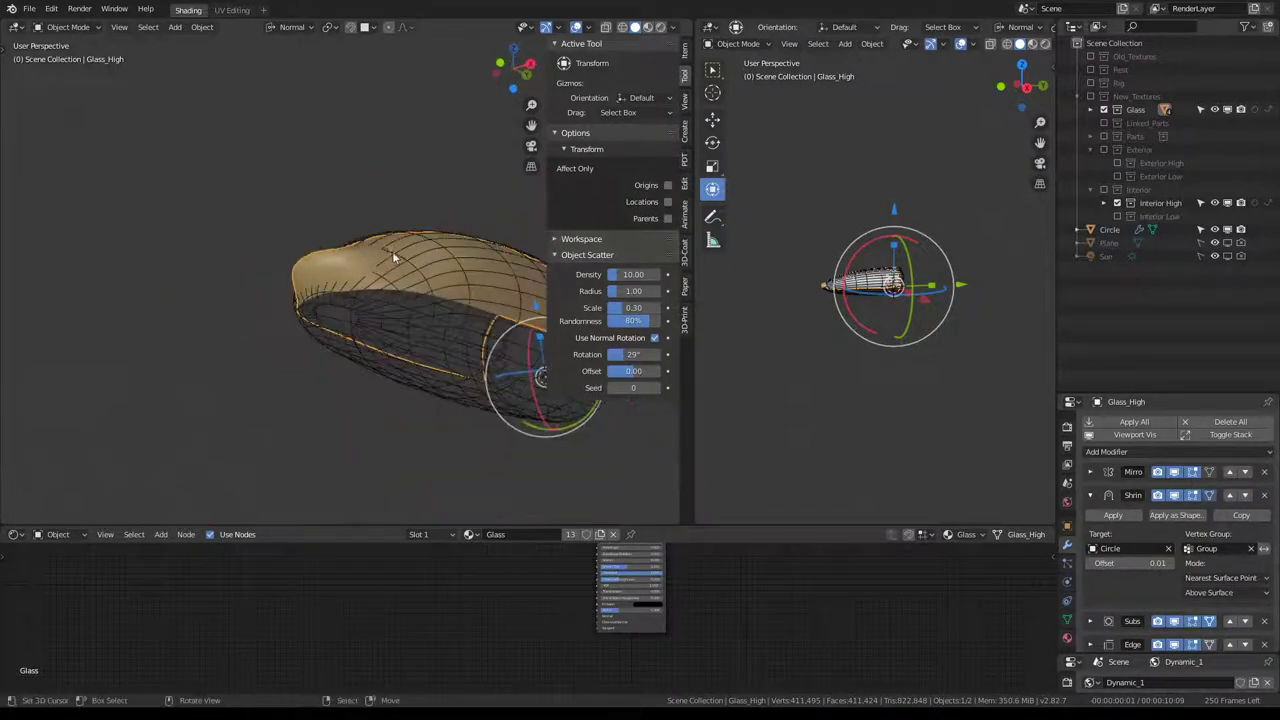
pyautogui.click(428, 349)
pyautogui.hotkey('ctrl', 'a')
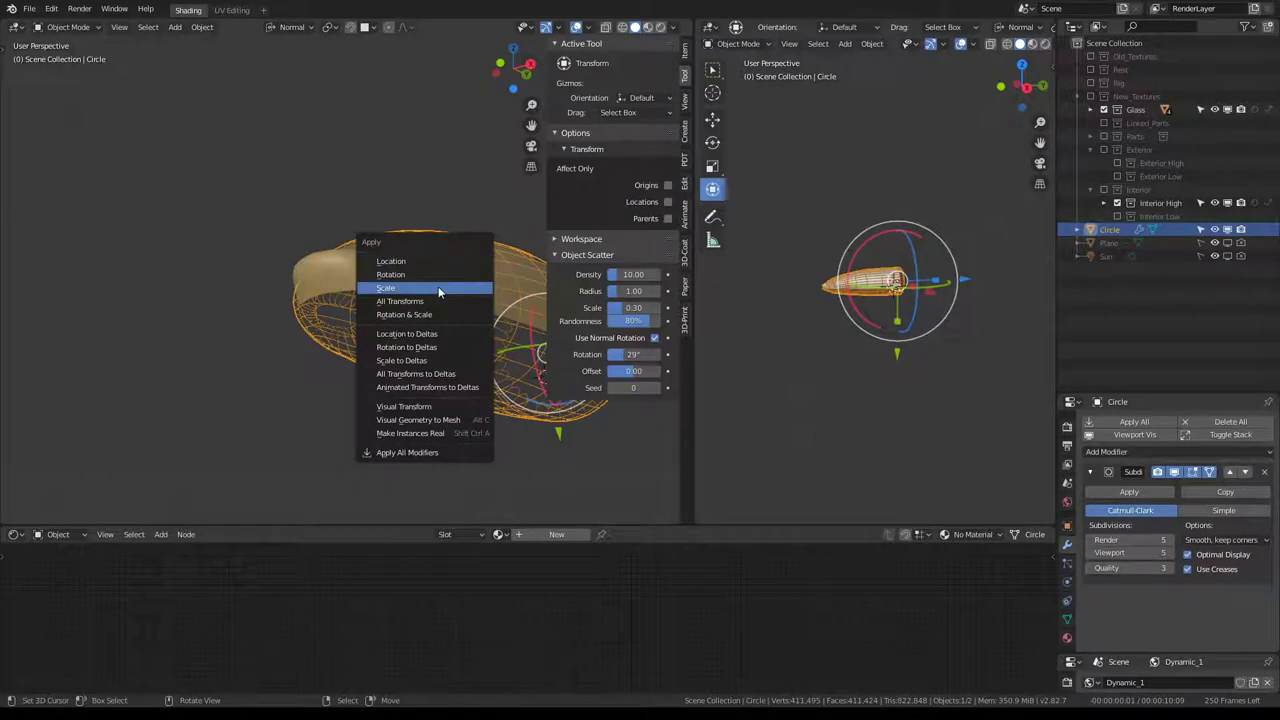
# Apply scale to Circle and Glass_High, and apply rotation to Glass_High.
pyautogui.click(438, 286)
pyautogui.click(288, 270)
pyautogui.hotkey('ctrl', 'a')
pyautogui.click(288, 270)
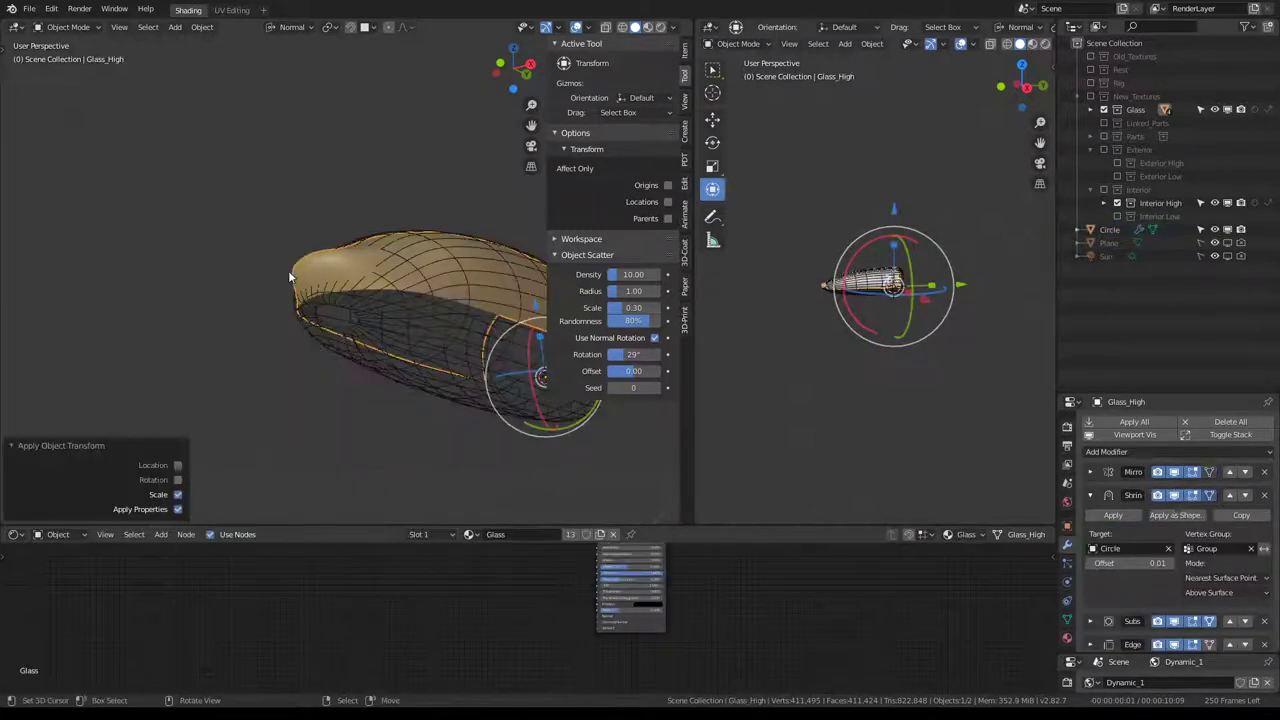
pyautogui.scroll(2, 306, 259)
pyautogui.click(685, 48)
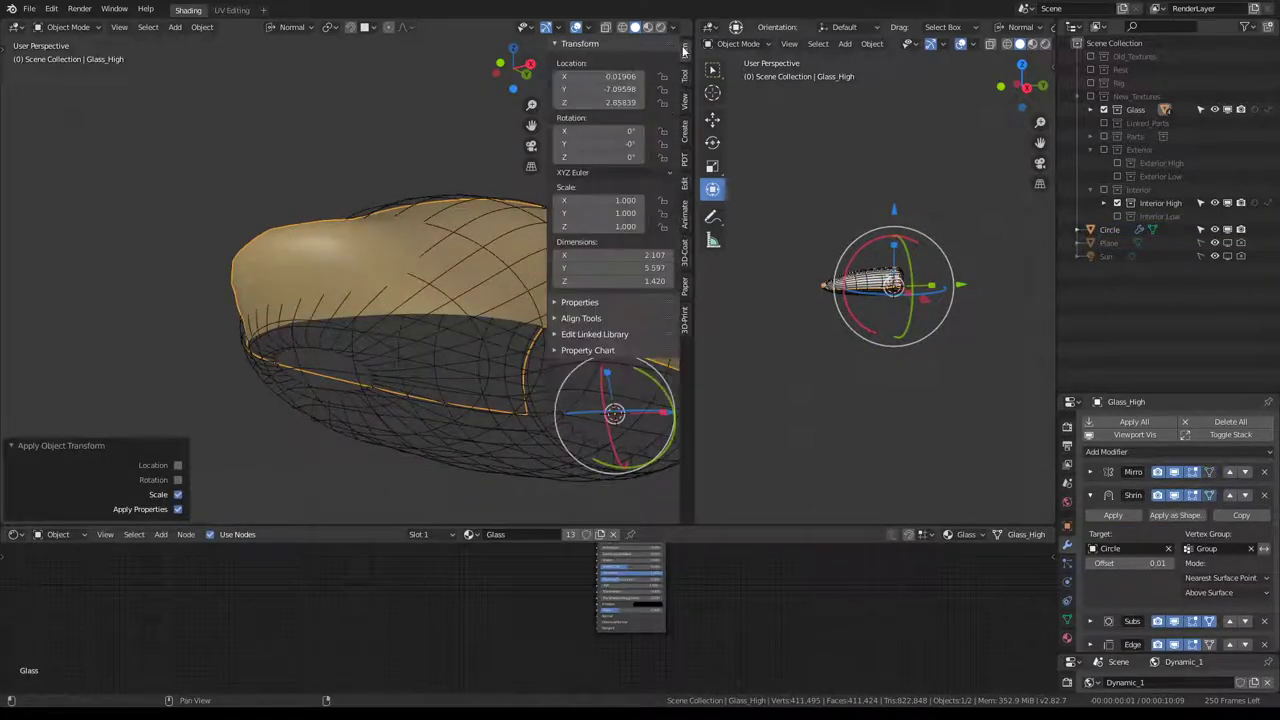
pyautogui.hotkey('ctrl', 'a')
pyautogui.click(381, 124)
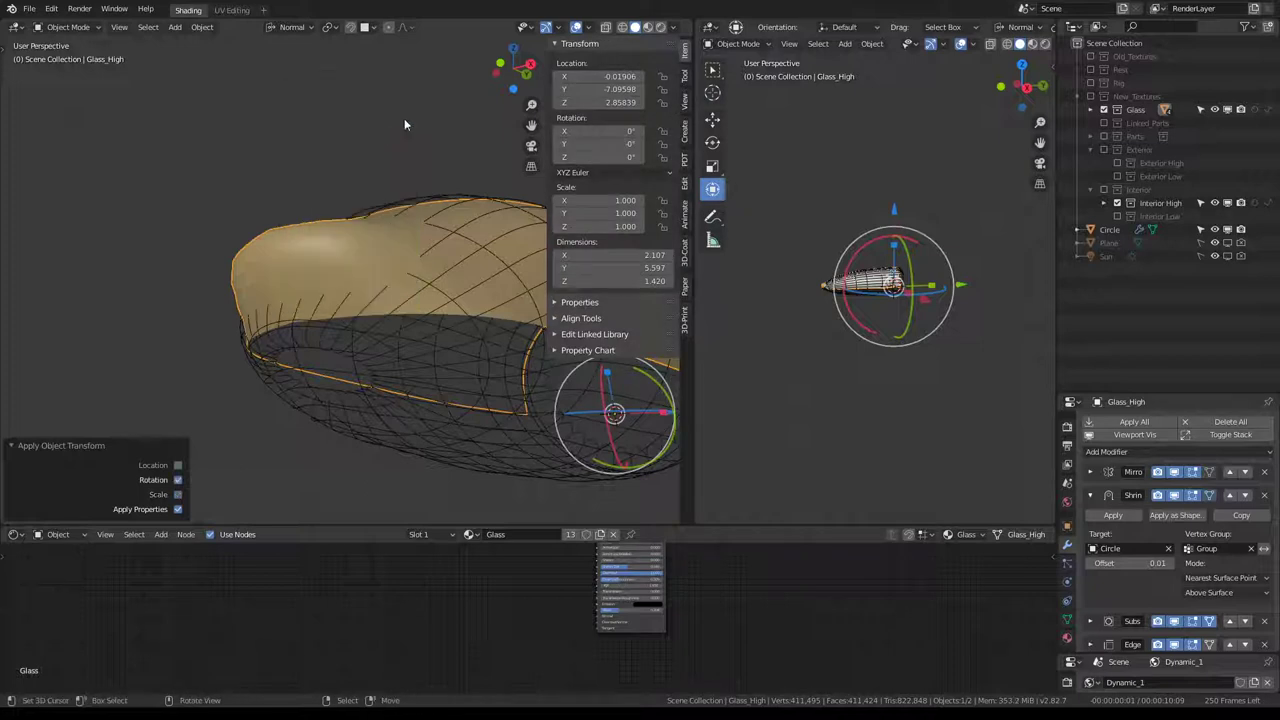
pyautogui.click(547, 45)
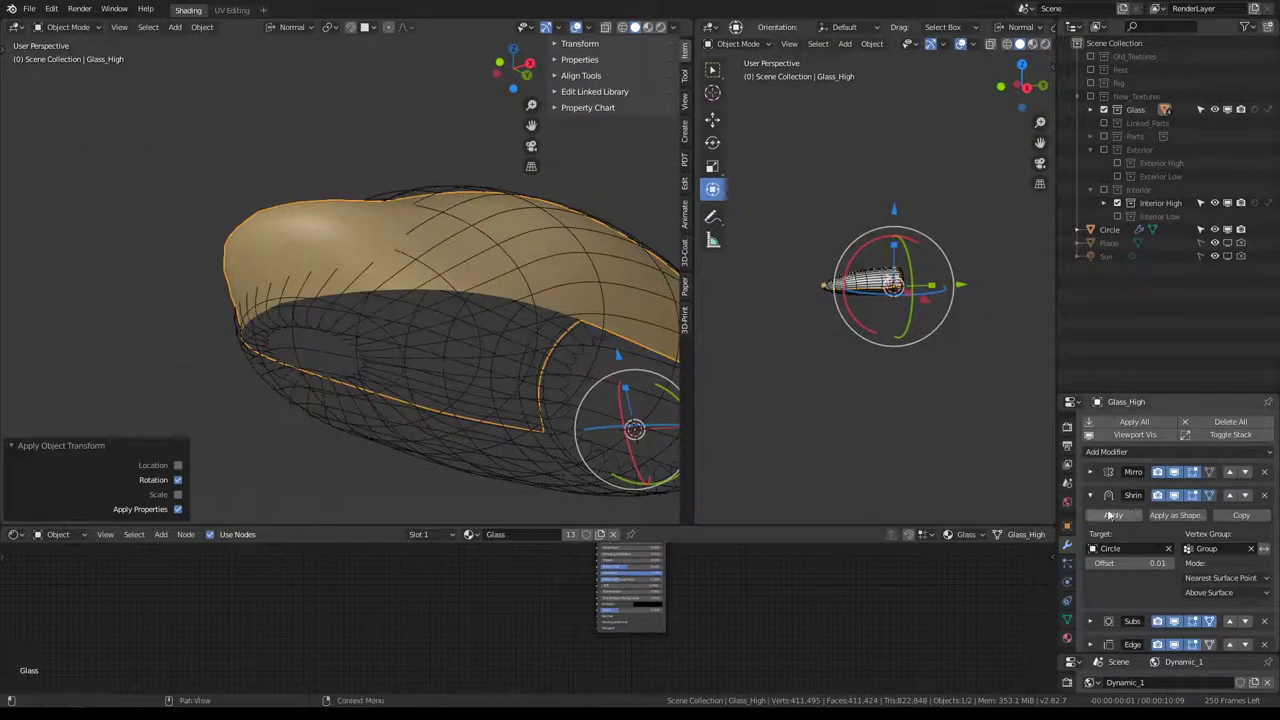
# Cycle the wrap mode through Inside, Outside Surface and Above Surface, settling on On Surface.
pyautogui.scroll(-1, 1210, 530)
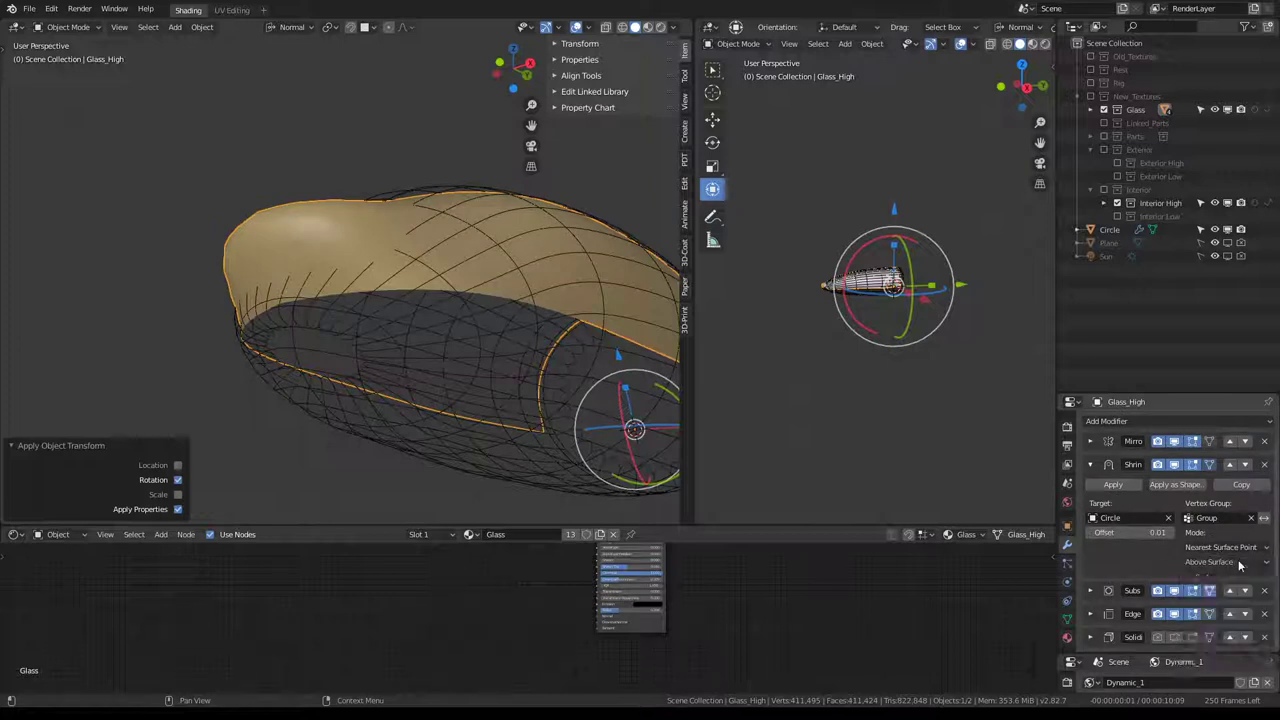
pyautogui.click(1239, 563)
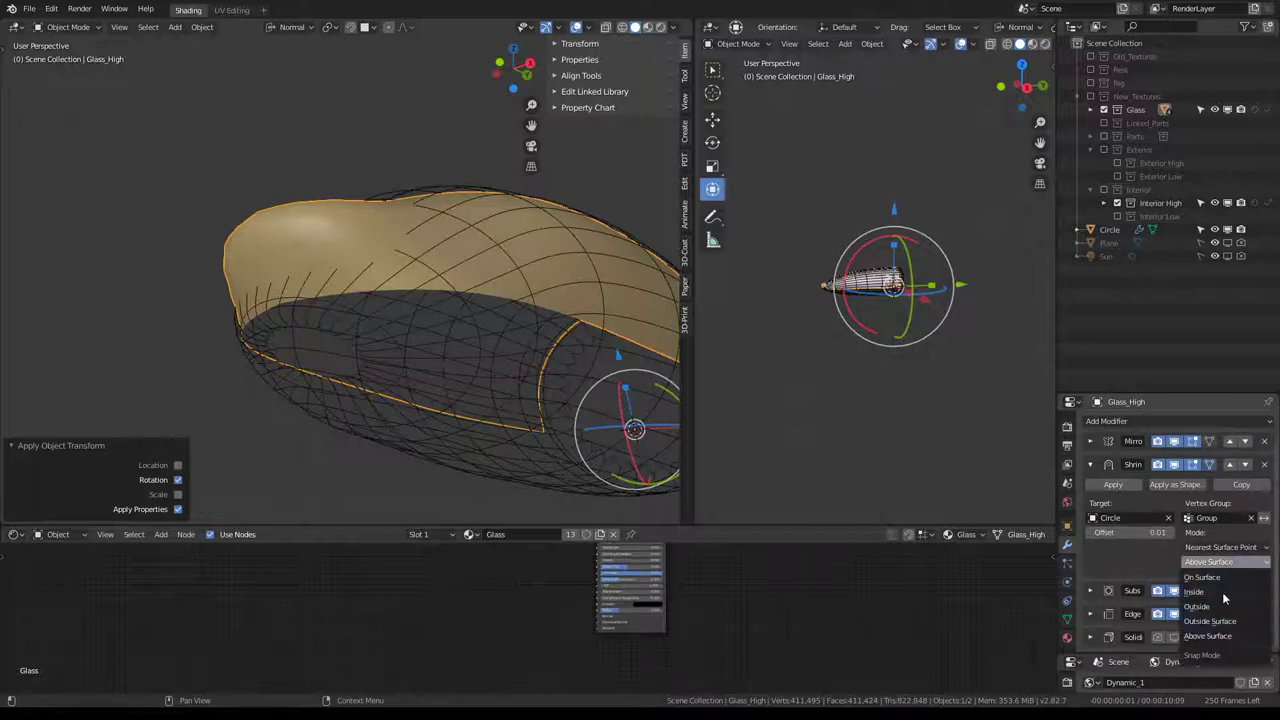
pyautogui.click(1222, 592)
pyautogui.click(1219, 561)
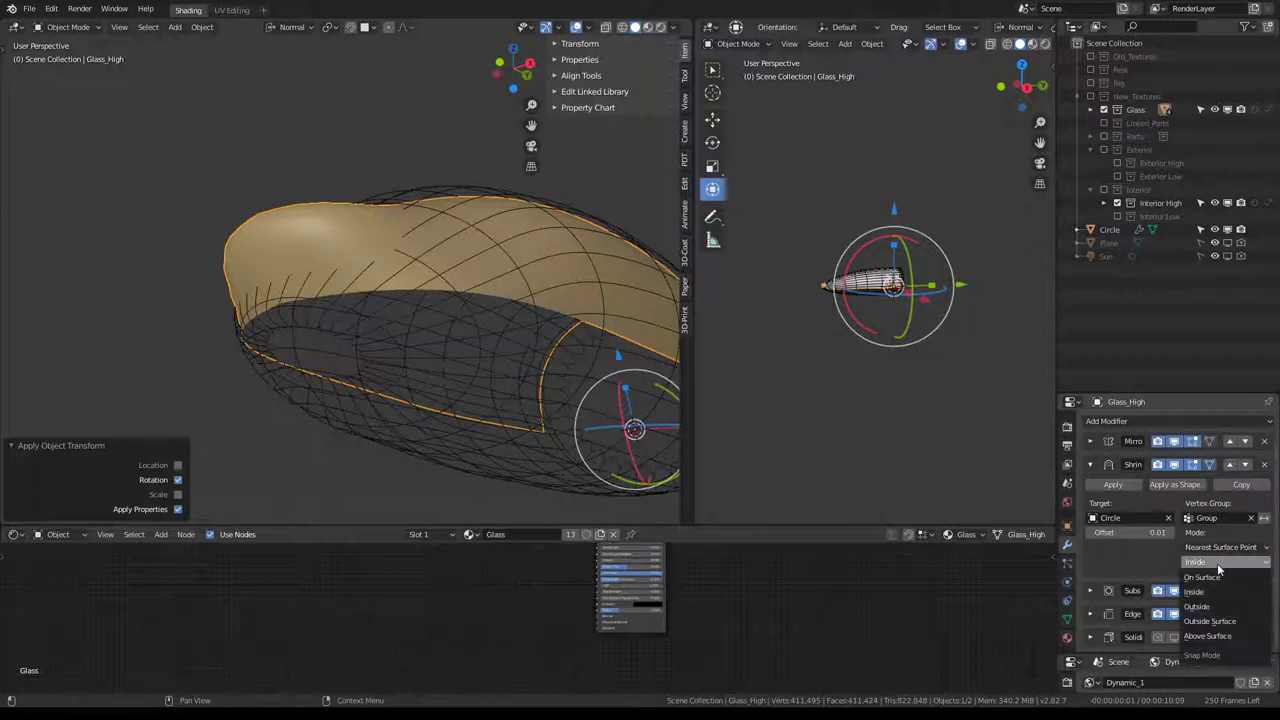
pyautogui.click(1216, 622)
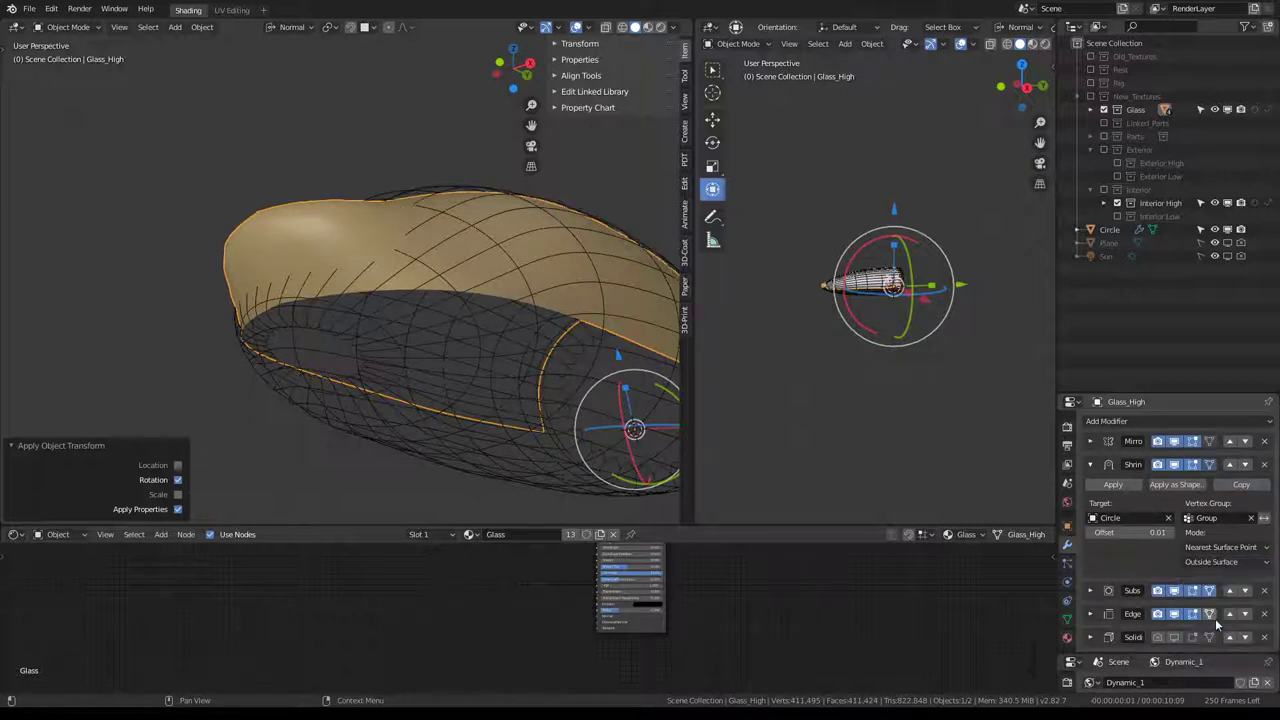
pyautogui.click(1213, 561)
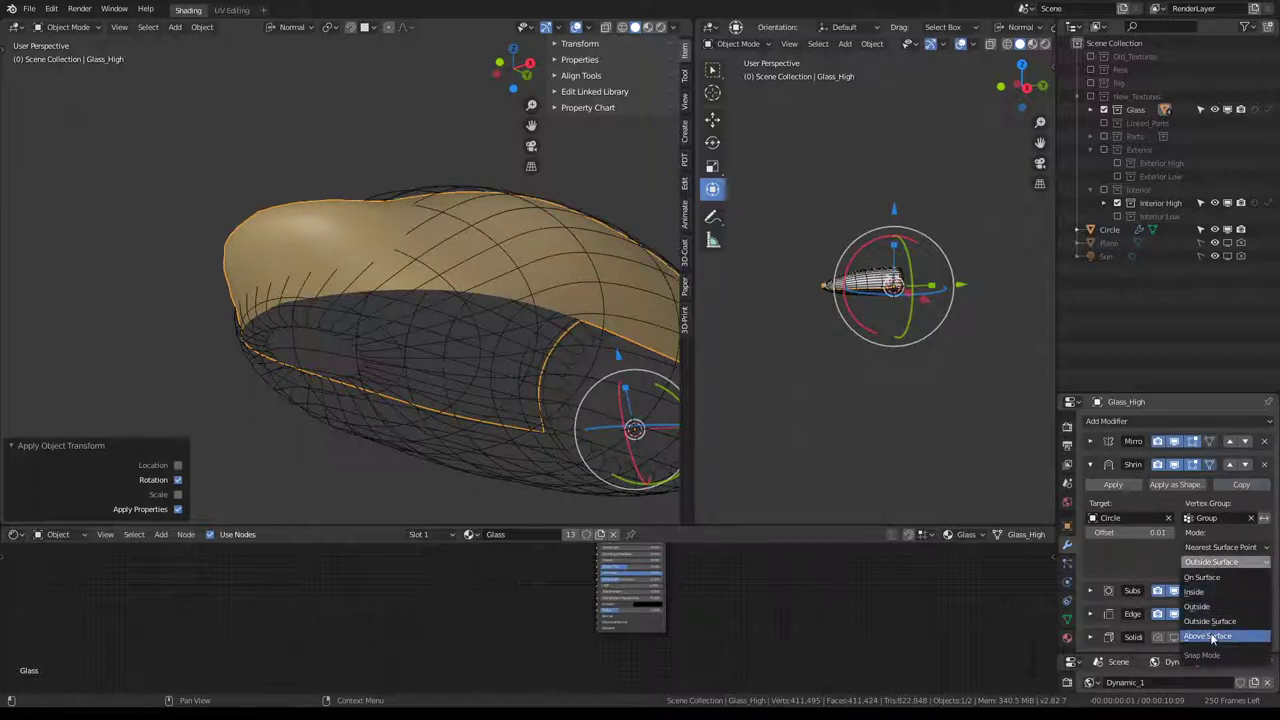
pyautogui.click(1213, 637)
pyautogui.click(1245, 564)
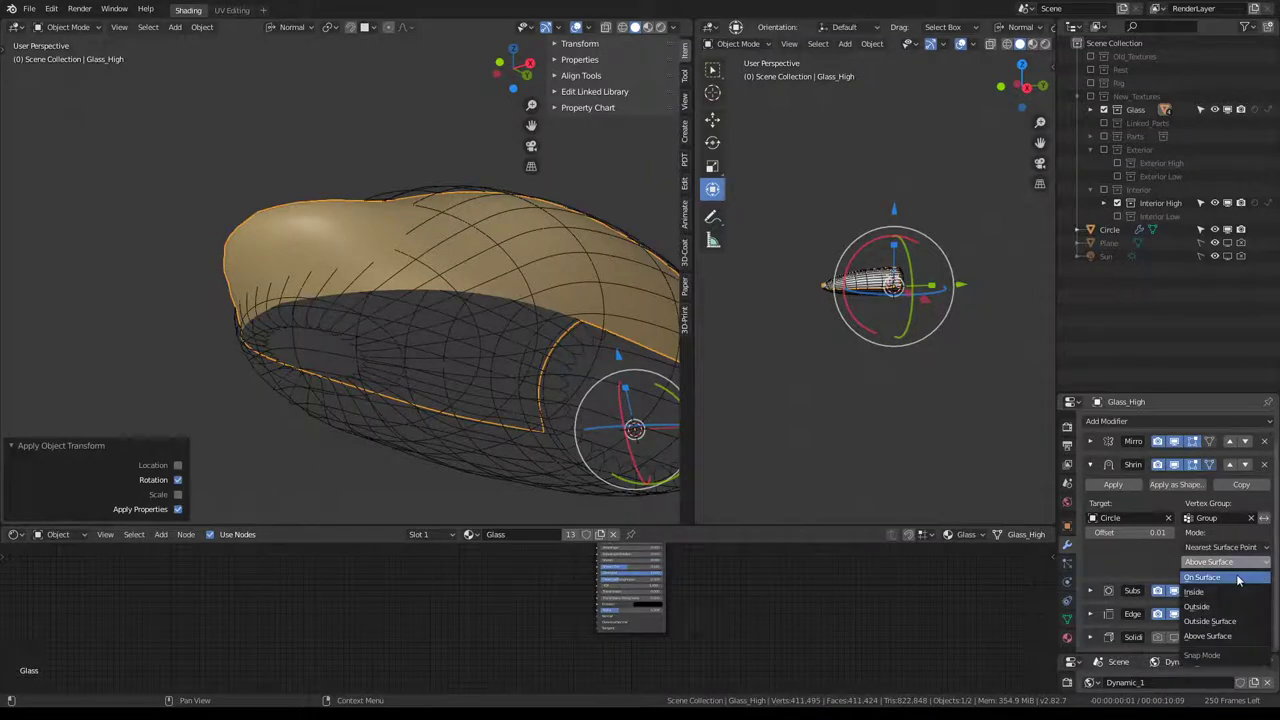
pyautogui.click(1238, 578)
# In face select mode, extrude the face at the canopy's tip along its normal.
pyautogui.moveTo(514, 266); pyautogui.dragTo(355, 239, button='middle')
pyautogui.press('Tab')
pyautogui.click(307, 284)
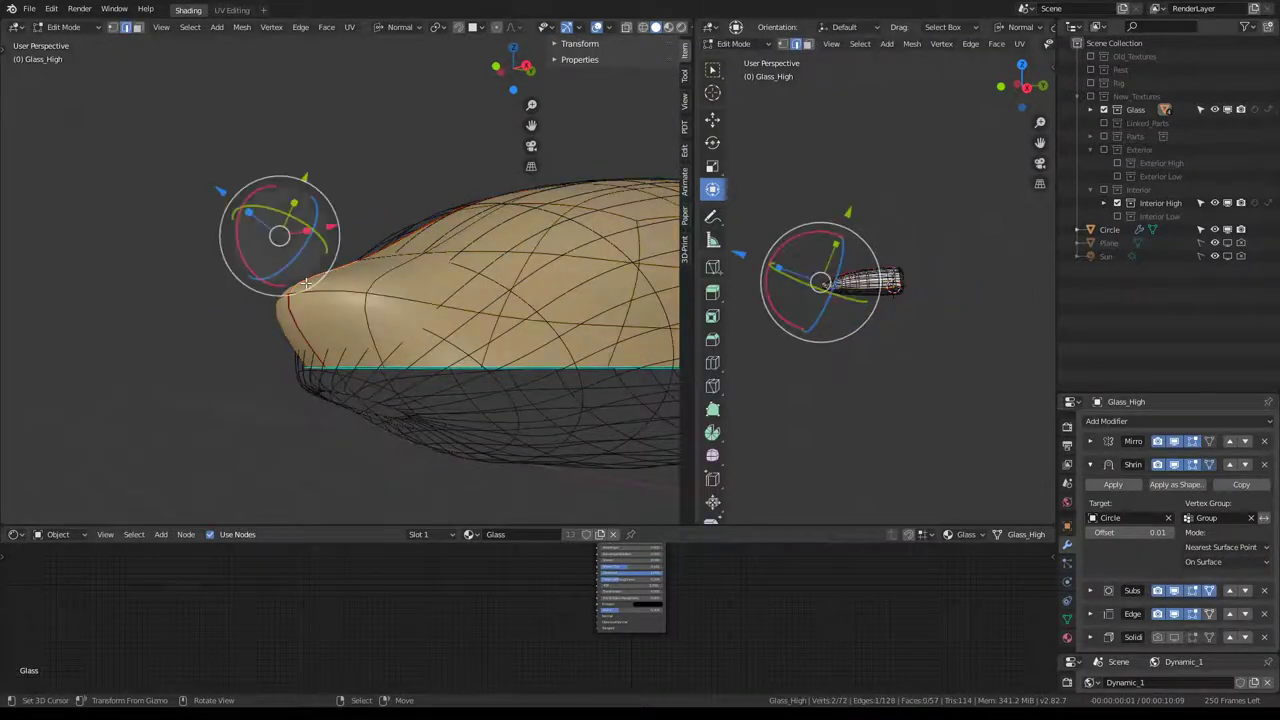
pyautogui.moveTo(307, 284); pyautogui.dragTo(145, 86, button='middle')
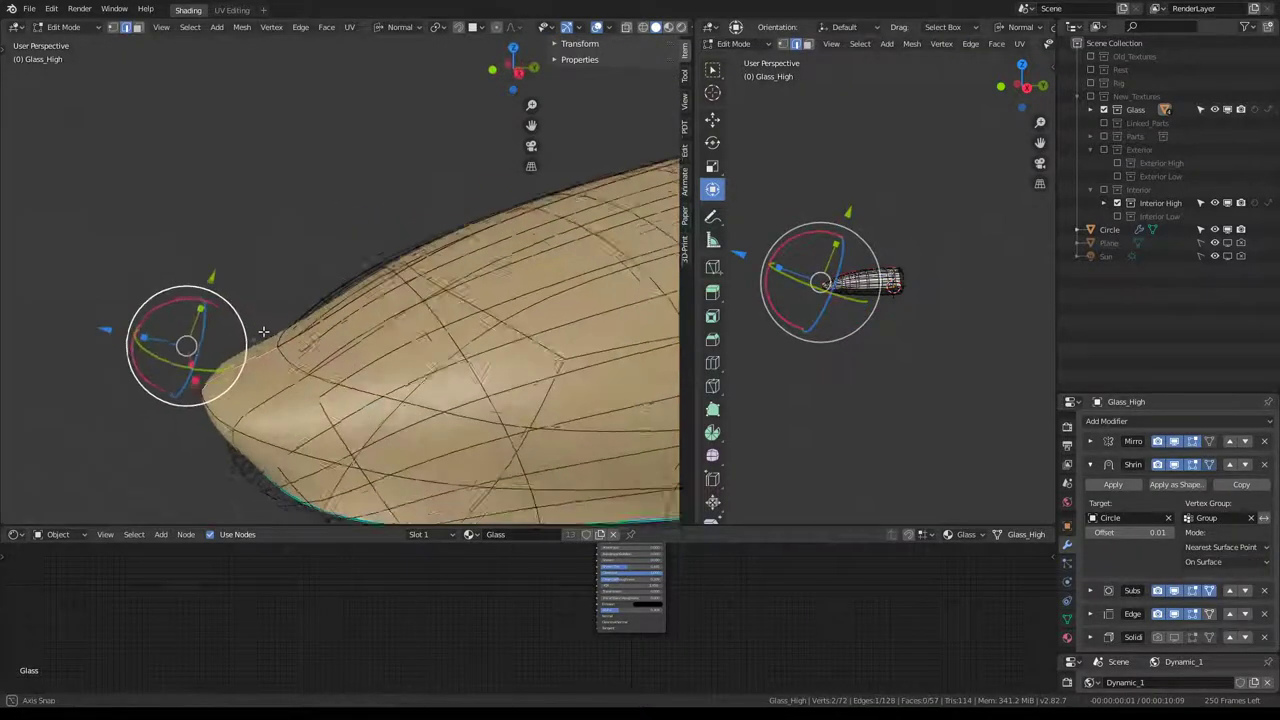
pyautogui.click(137, 28)
pyautogui.click(233, 370)
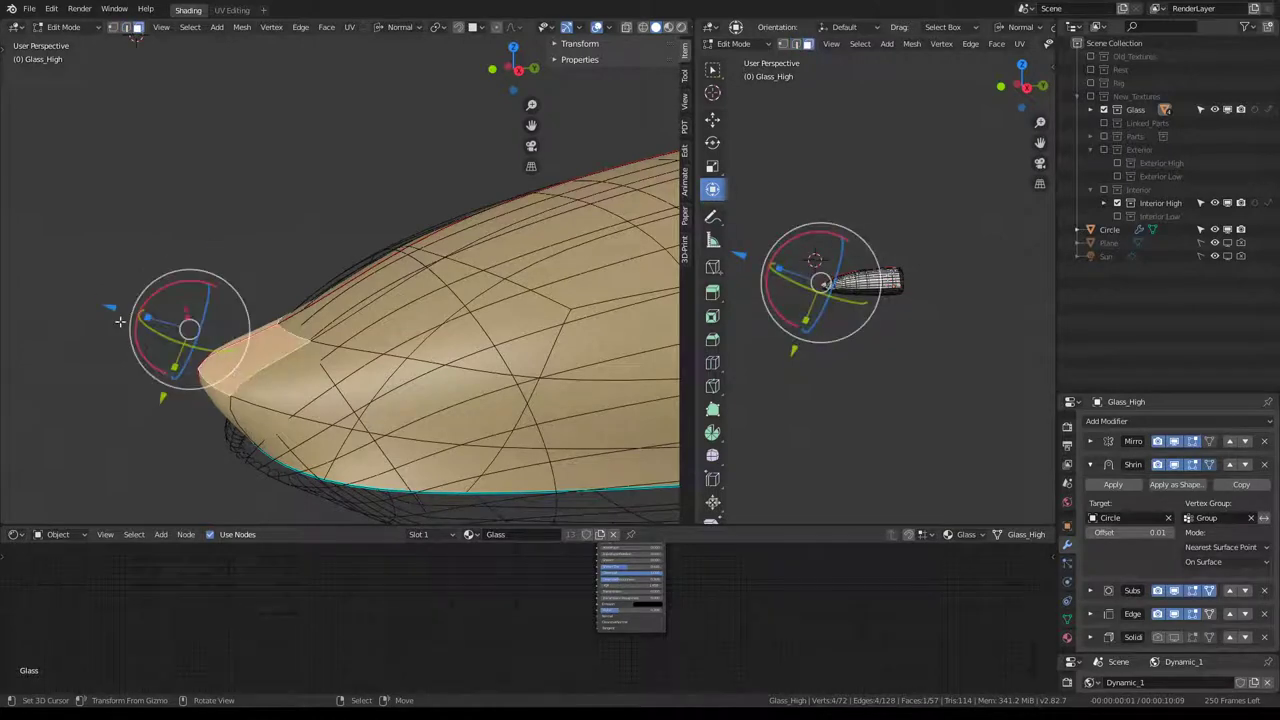
pyautogui.press('e')
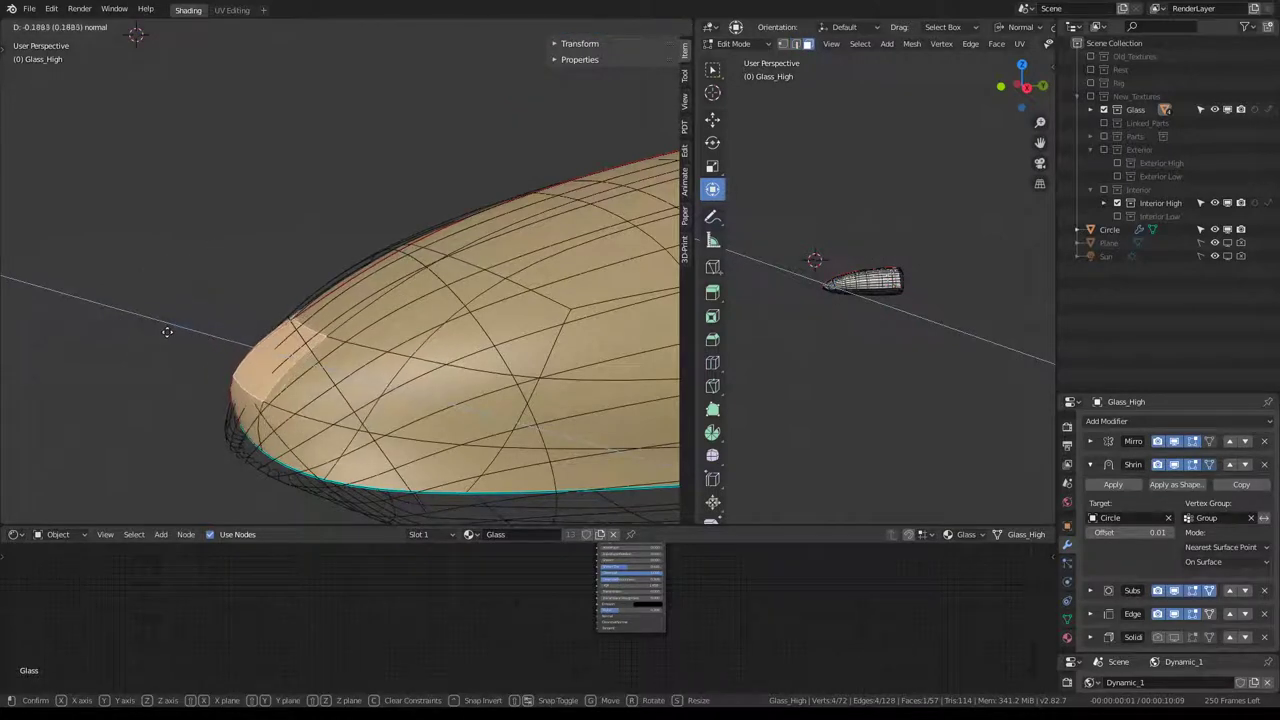
pyautogui.click(175, 330)
# Push a top canopy face 0.162 along its normal, then move and extrude it again.
pyautogui.moveTo(175, 330)
pyautogui.mouseDown(button='middle')
pyautogui.moveTo(505, 248)
pyautogui.moveTo(440, 265)
pyautogui.mouseUp(button='middle')
pyautogui.click(440, 265)
pyautogui.press('e')
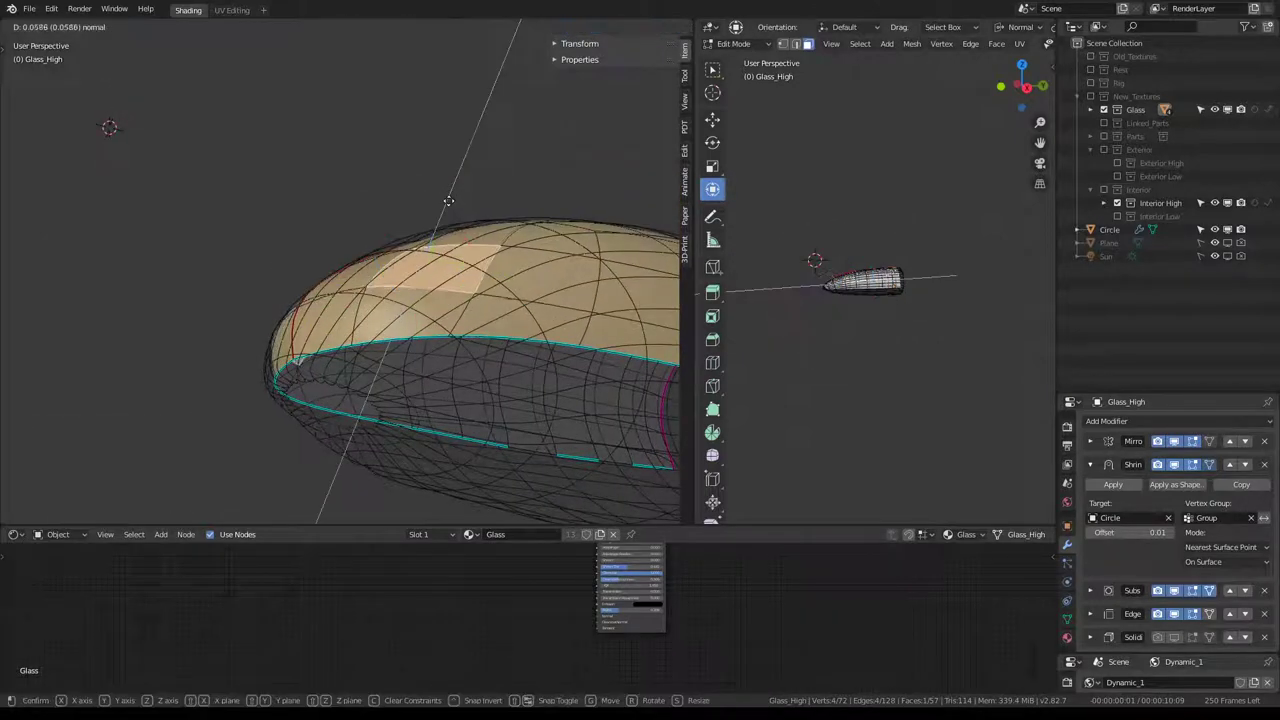
pyautogui.click(447, 216)
pyautogui.moveTo(447, 216)
pyautogui.mouseDown(button='middle')
pyautogui.moveTo(548, 333)
pyautogui.moveTo(500, 336)
pyautogui.moveTo(474, 285)
pyautogui.moveTo(385, 240)
pyautogui.moveTo(477, 283)
pyautogui.moveTo(520, 330)
pyautogui.mouseUp(button='middle')
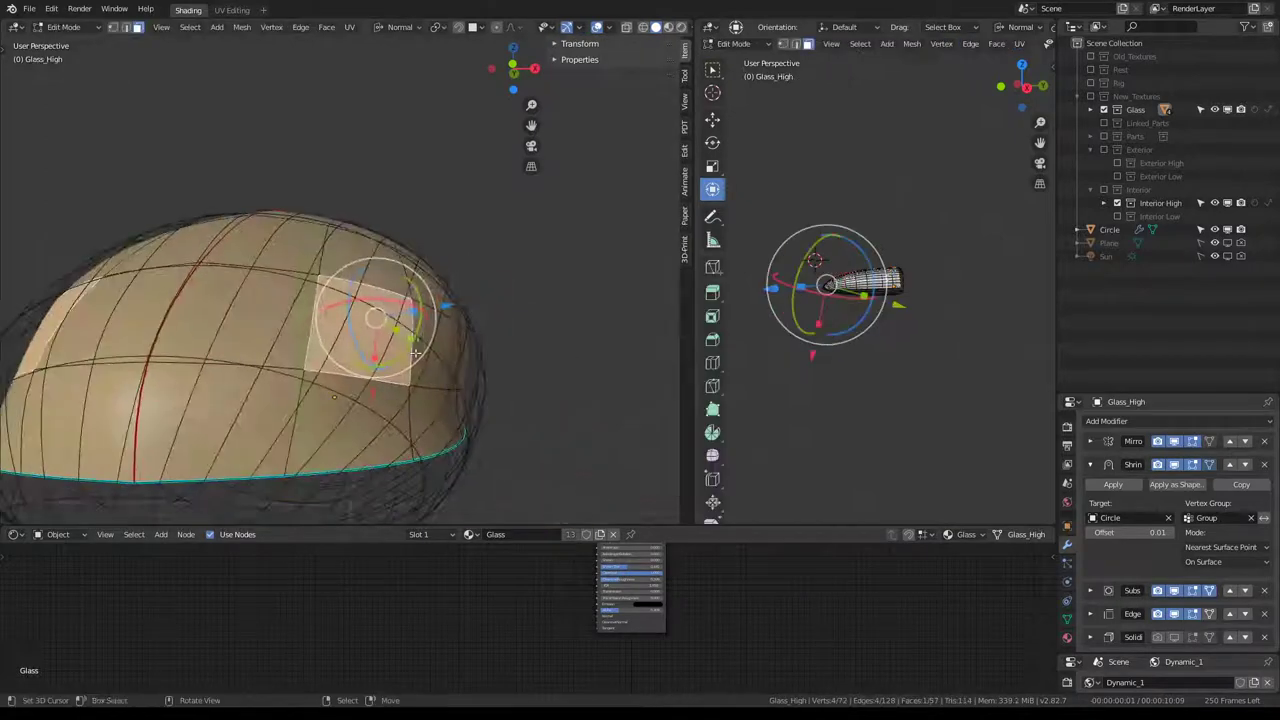
pyautogui.press('g')
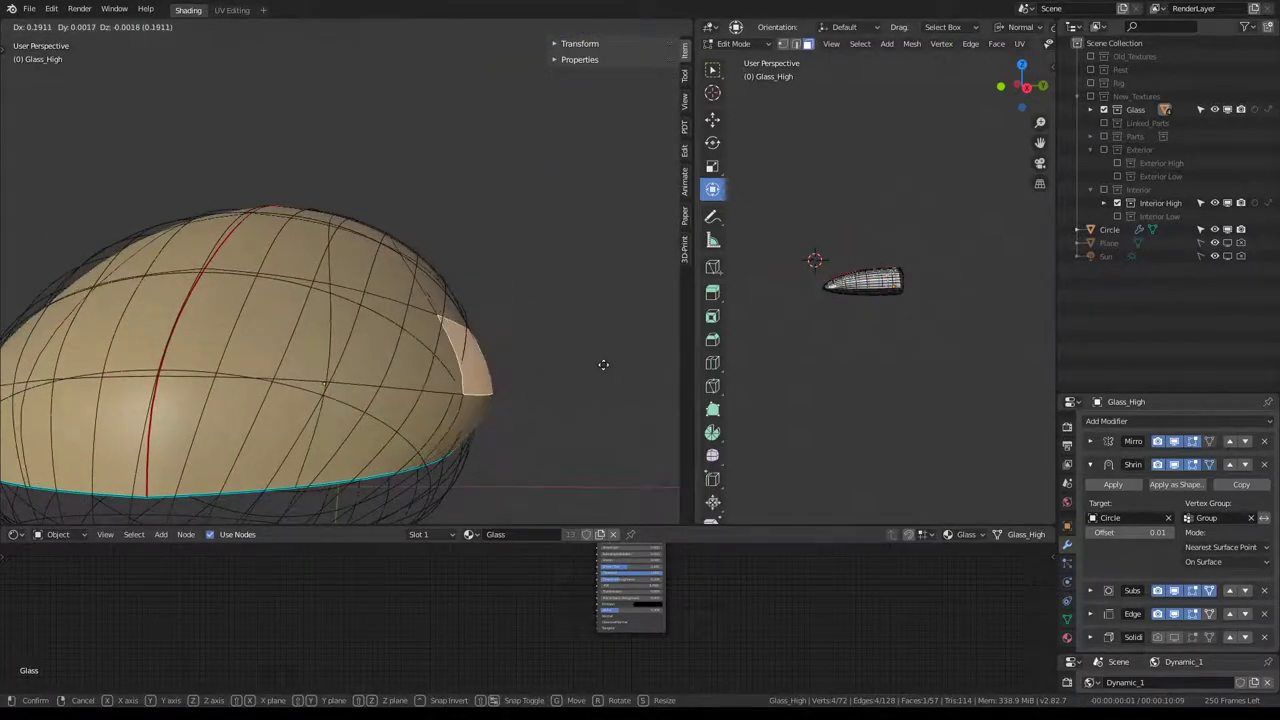
pyautogui.click(595, 365)
pyautogui.press('e')
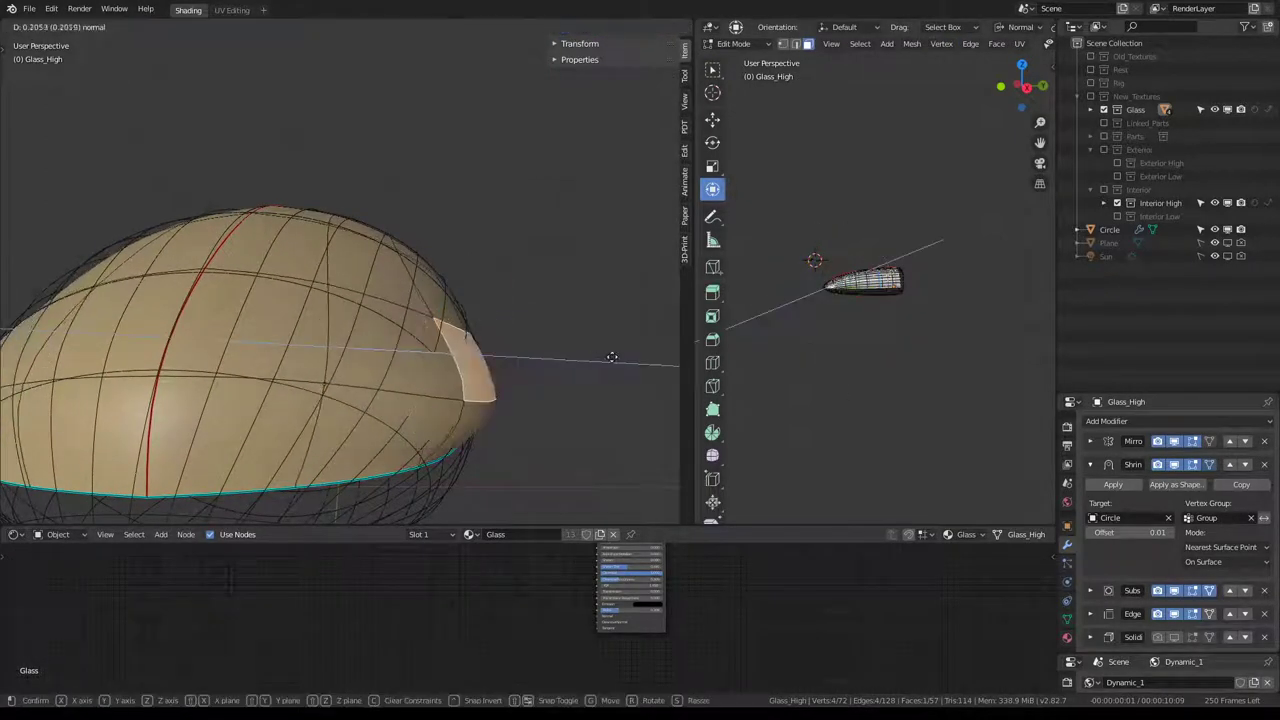
pyautogui.click(592, 360)
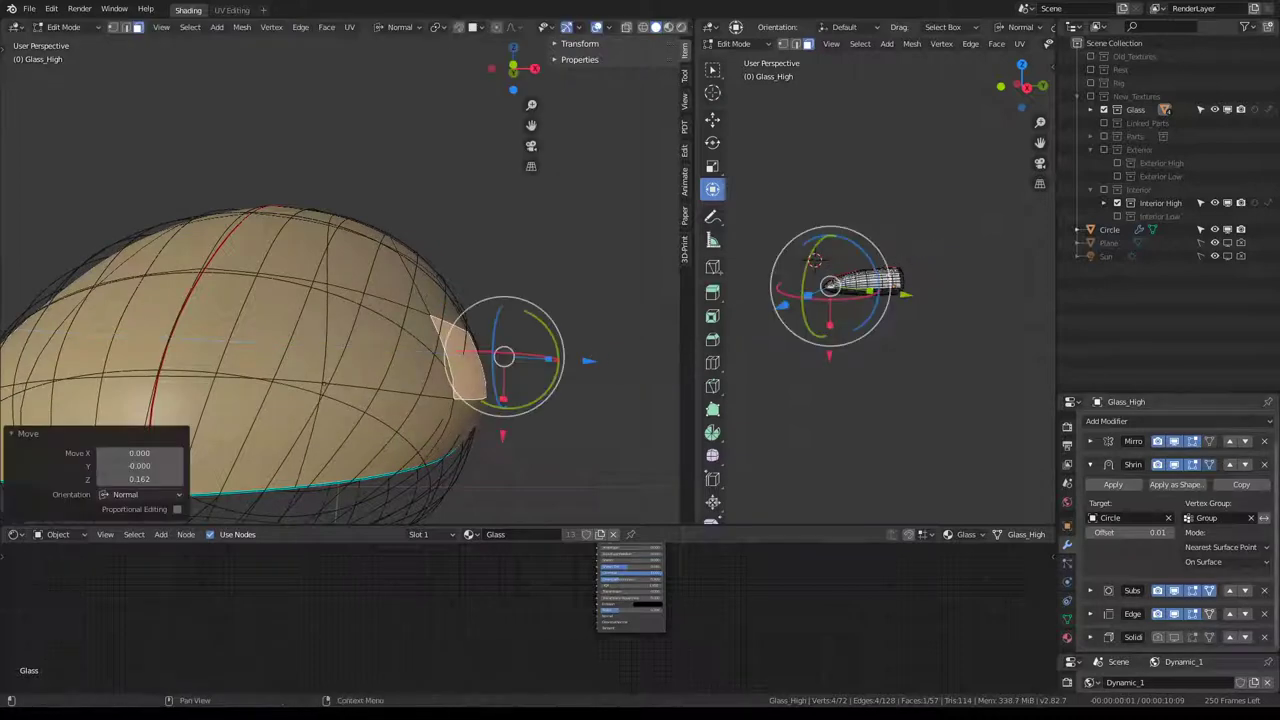
# Set the Glass_High Shrinkwrap wrap mode to Inside.
pyautogui.click(1228, 566)
pyautogui.click(1215, 560)
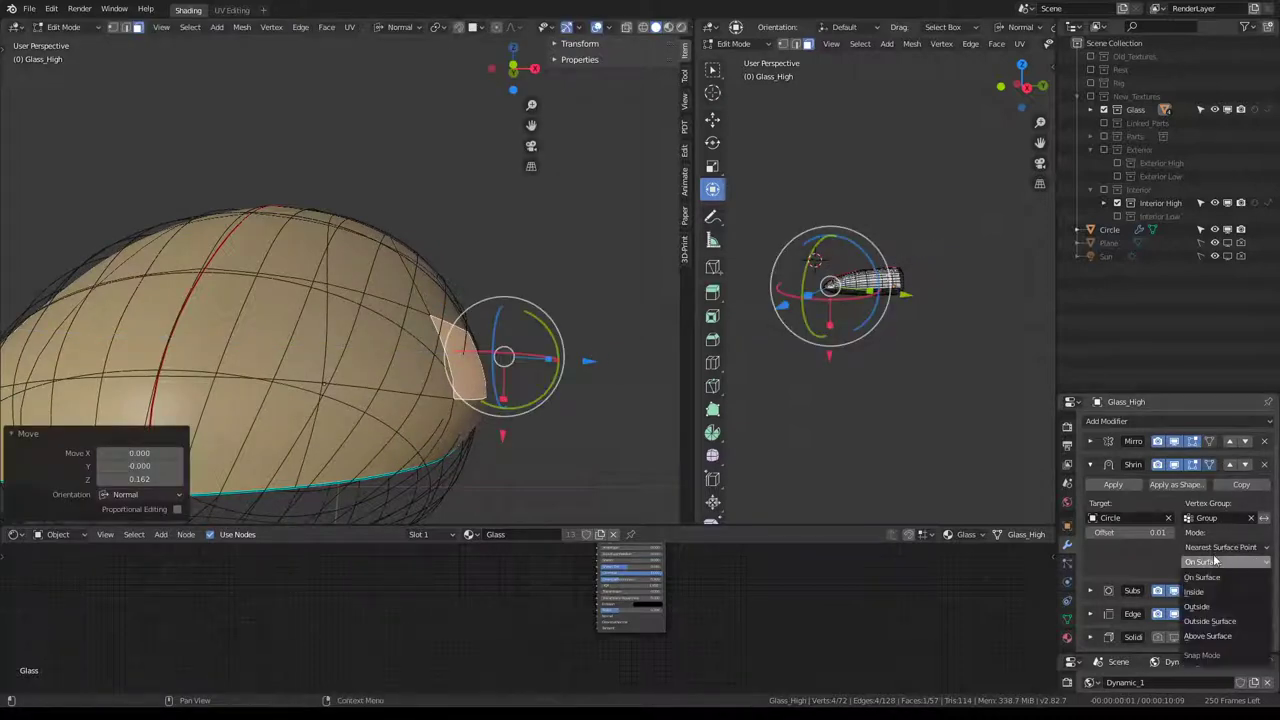
pyautogui.click(1204, 594)
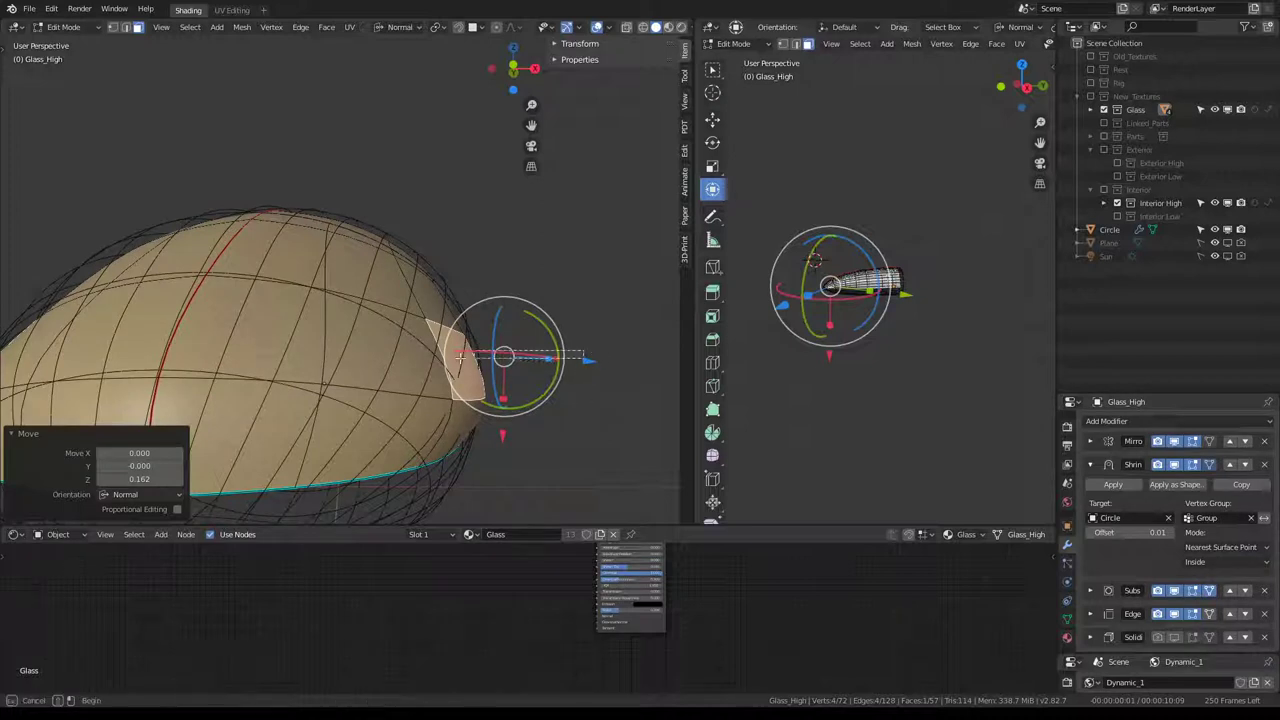
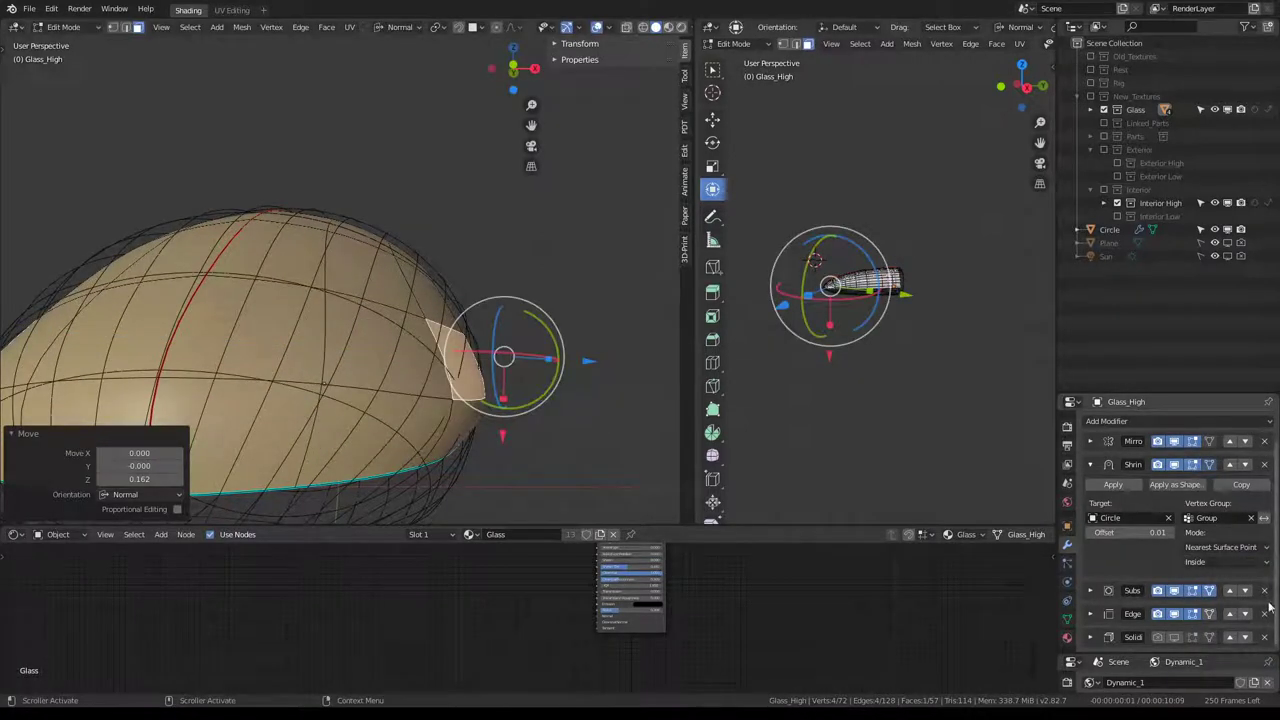
# Set the Shrinkwrap snap mode to Outside so the canopy wraps outside its target.
pyautogui.click(1246, 568)
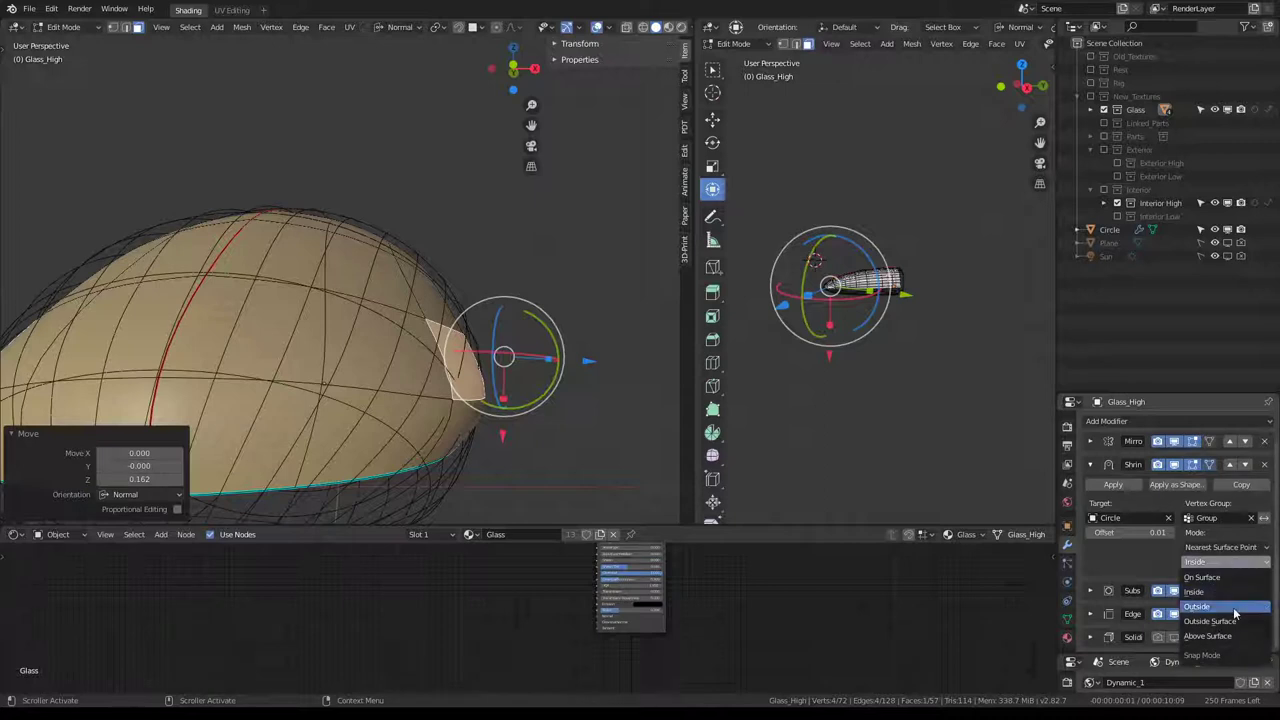
pyautogui.click(1235, 607)
pyautogui.press('g')
pyautogui.press('z')
pyautogui.press('z')
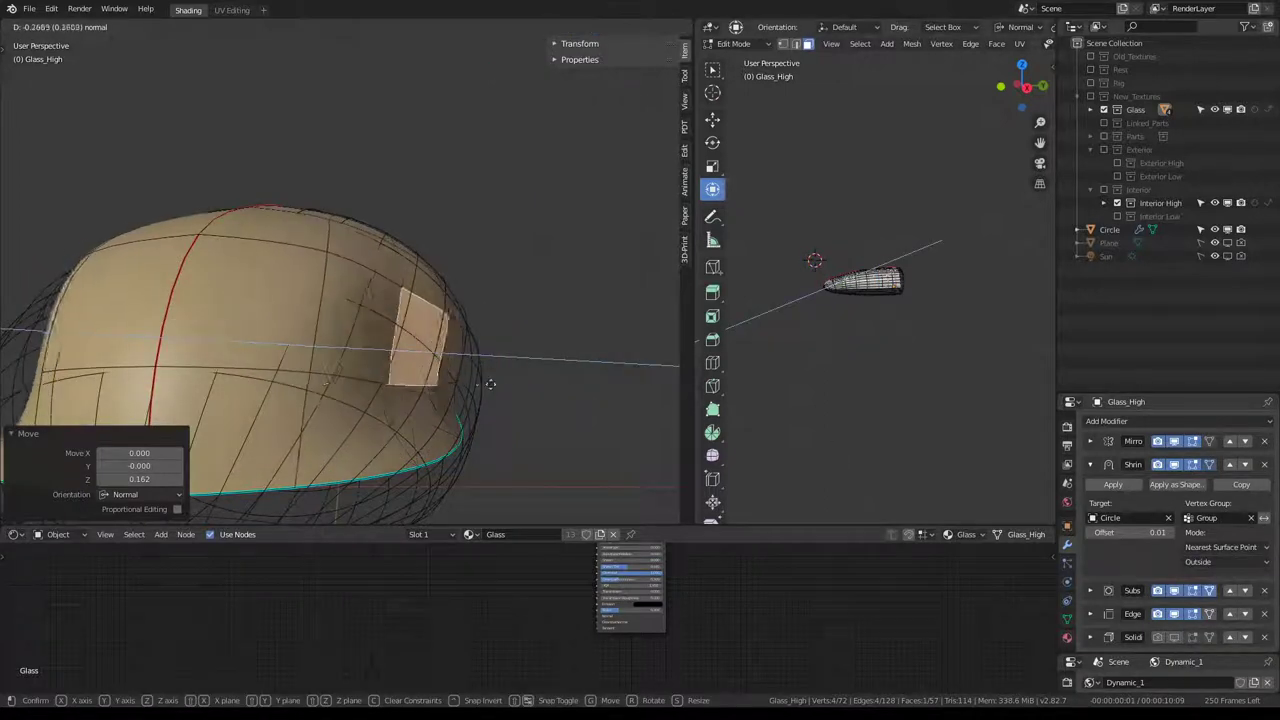
pyautogui.press('Escape')
pyautogui.moveTo(543, 409); pyautogui.dragTo(415, 174, button='middle')
pyautogui.scroll(4, 516, 349)
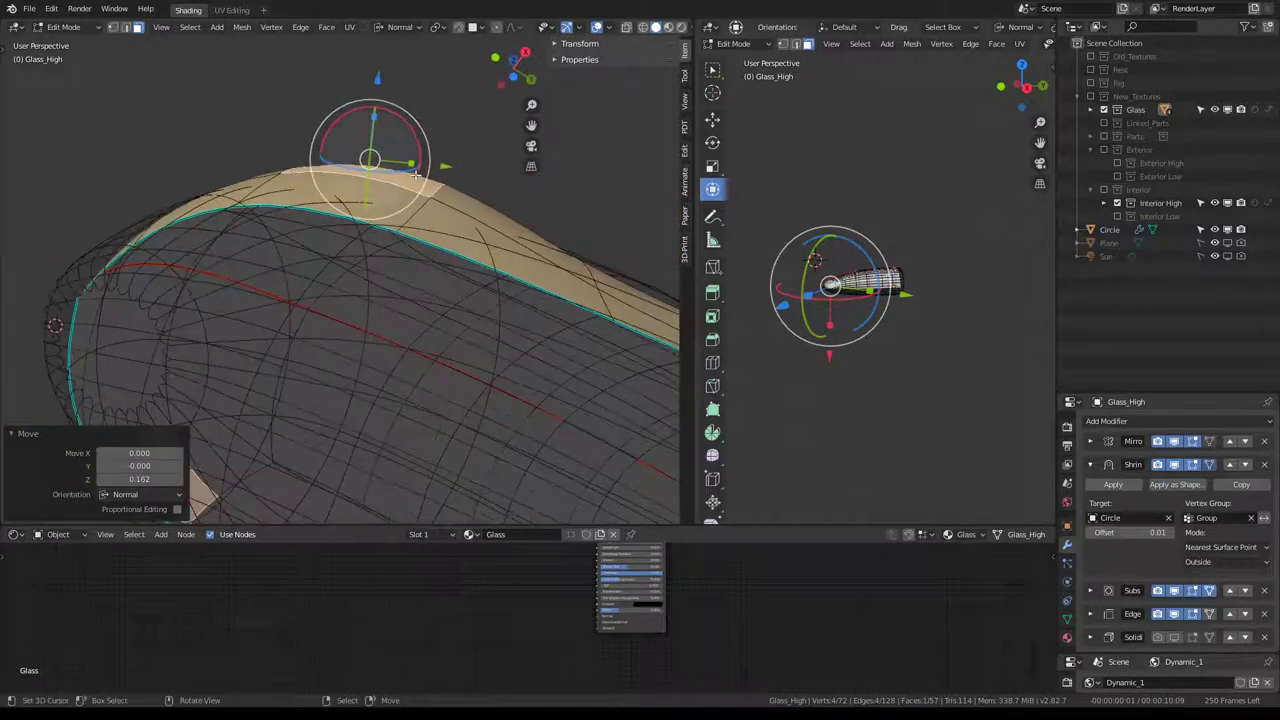
# Lower the selected canopy faces along their normal by 0.093.
pyautogui.press('g')
pyautogui.press('z')
pyautogui.press('z')
pyautogui.click(440, 200)
pyautogui.moveTo(440, 200)
pyautogui.mouseDown(button='middle')
pyautogui.moveTo(491, 237)
pyautogui.moveTo(230, 316)
pyautogui.mouseUp(button='middle')
pyautogui.scroll(3, 230, 316)
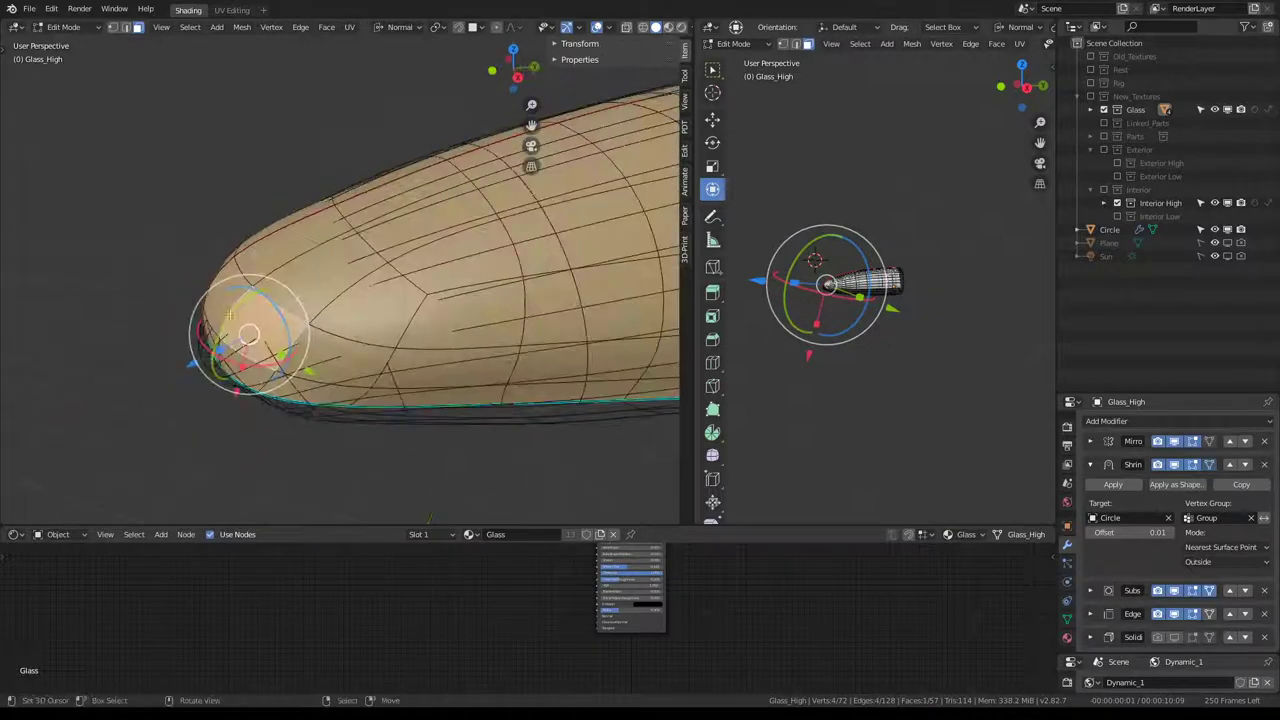
# Collapse the Shrinkwrap panel and turn off the Subdivision modifier's viewport display.
pyautogui.press('s')
pyautogui.press('Escape')
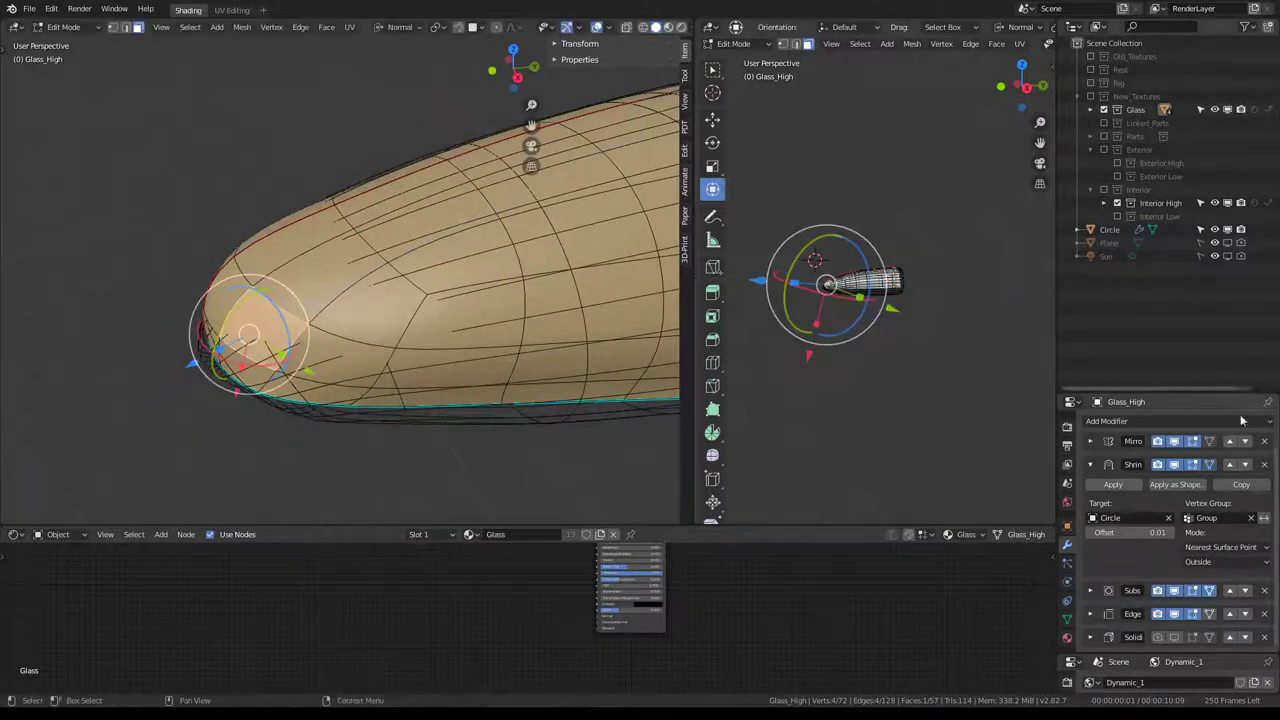
pyautogui.click(1091, 465)
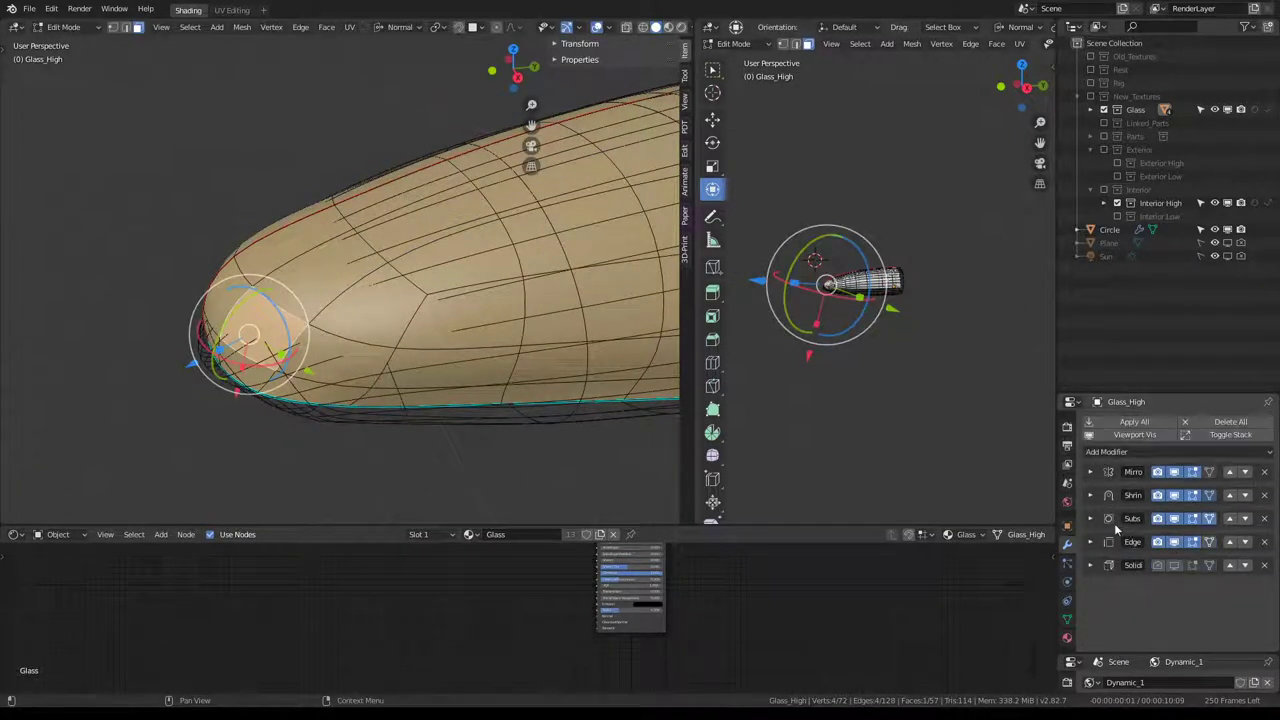
pyautogui.click(1157, 518)
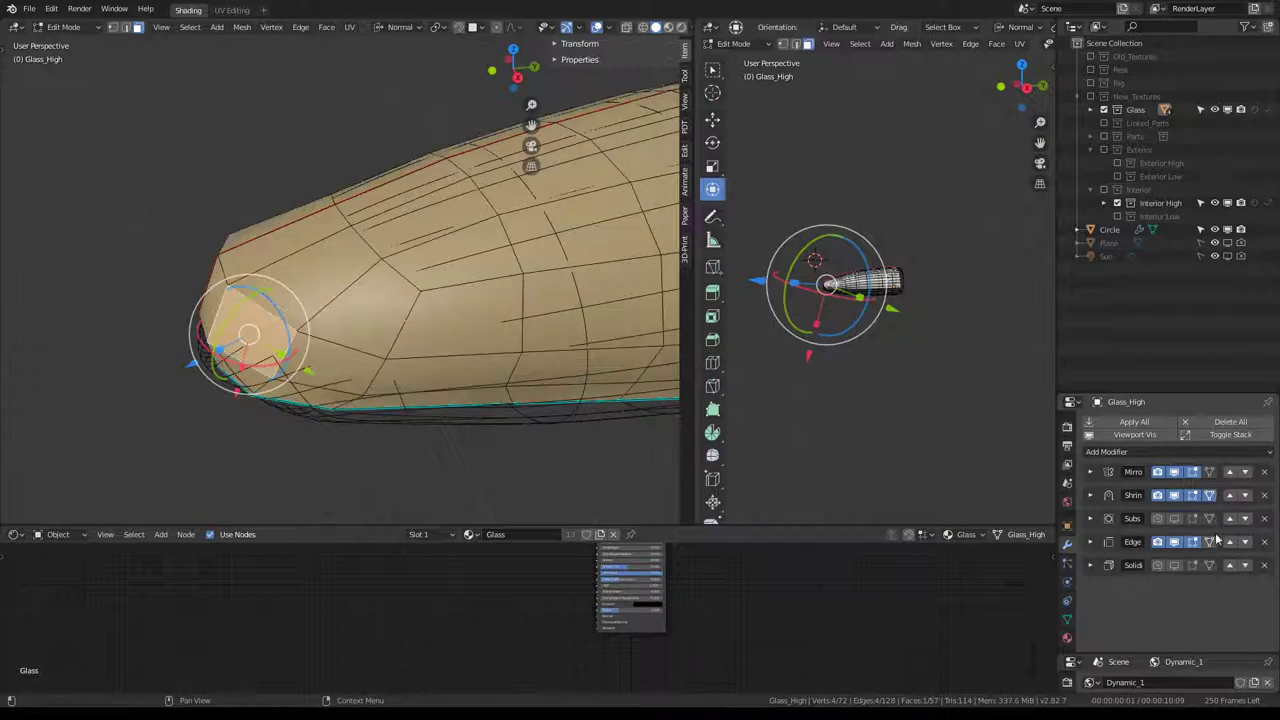
# Extrude the canopy tip faces, reposition them, and return to Object Mode.
pyautogui.moveTo(300, 300)
pyautogui.mouseDown(button='middle')
pyautogui.moveTo(420, 240)
pyautogui.moveTo(220, 160)
pyautogui.mouseUp(button='middle')
pyautogui.press('e')
pyautogui.click(384, 271)
pyautogui.press('g')
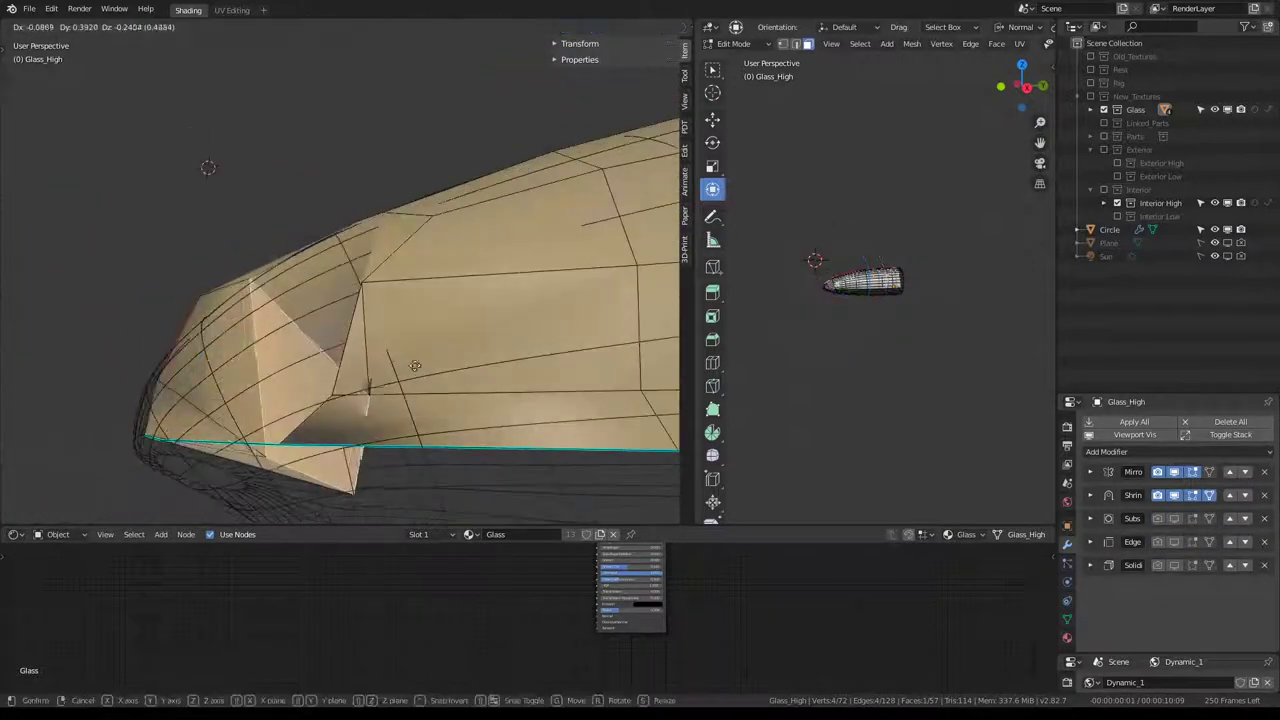
pyautogui.click(166, 234)
pyautogui.scroll(-5, 295, 237)
pyautogui.press('Tab')
pyautogui.moveTo(295, 237); pyautogui.dragTo(388, 252, button='middle')
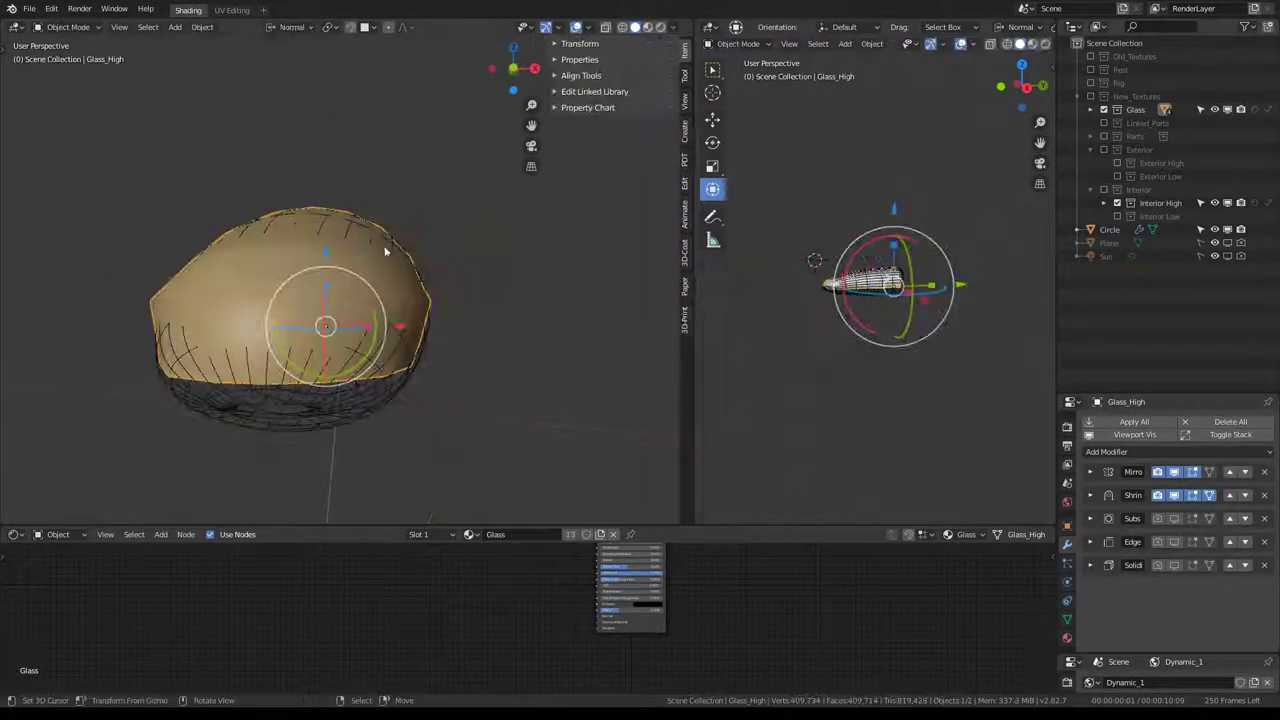
# Hide the Mirror modifier in the viewport and set the Shrinkwrap target to Circle.
pyautogui.click(1175, 472)
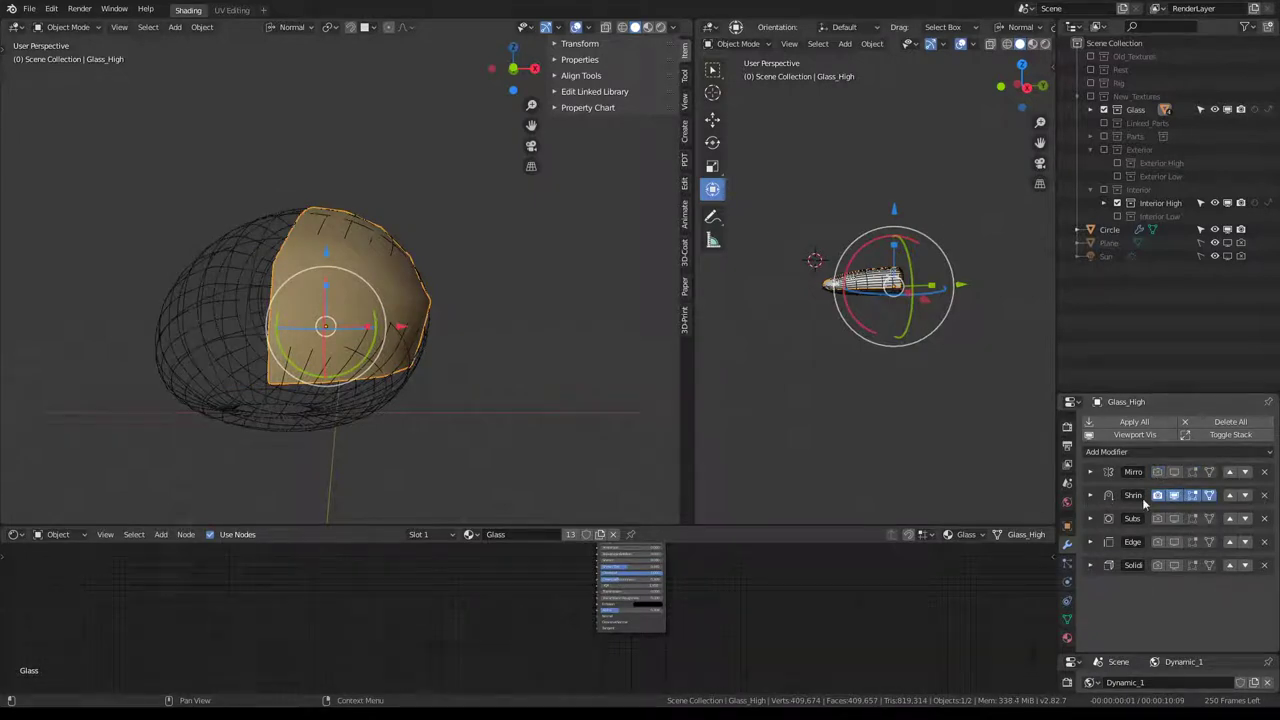
pyautogui.click(1091, 495)
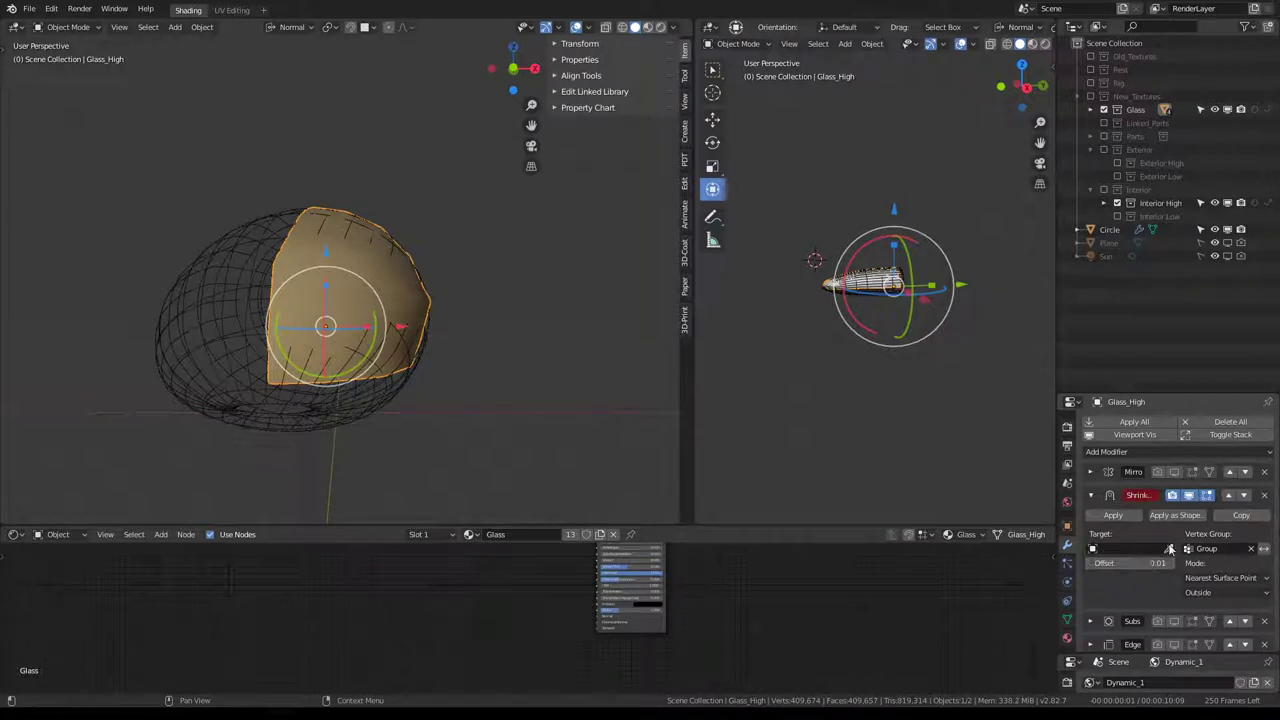
pyautogui.click(1170, 549)
pyautogui.click(219, 291)
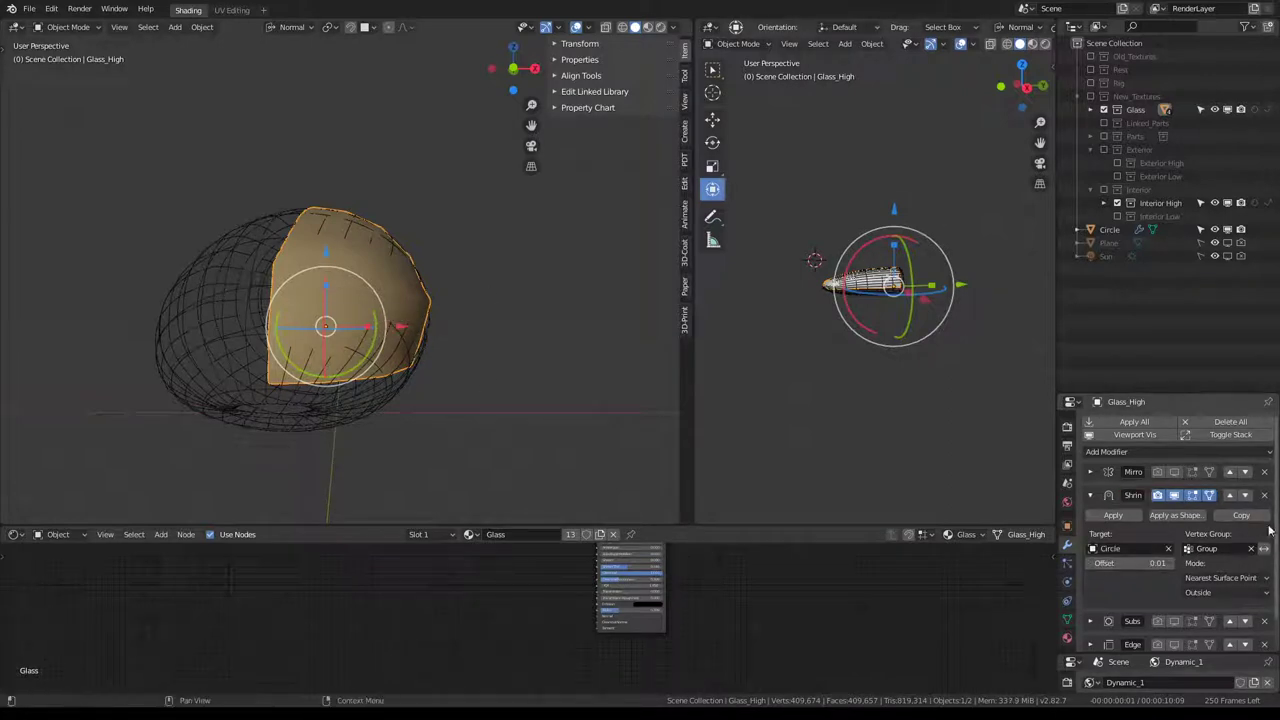
# Limit the Shrinkwrap to the vertex group 'Group'.
pyautogui.click(1247, 549)
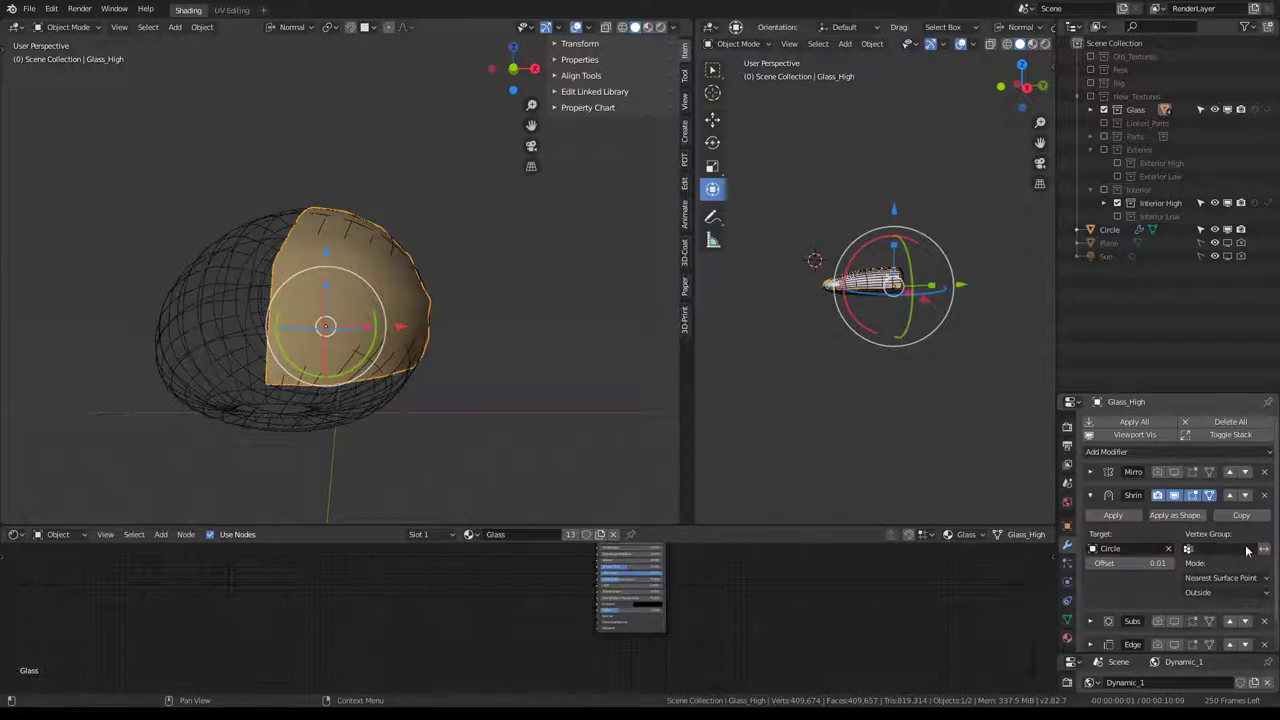
pyautogui.click(1221, 548)
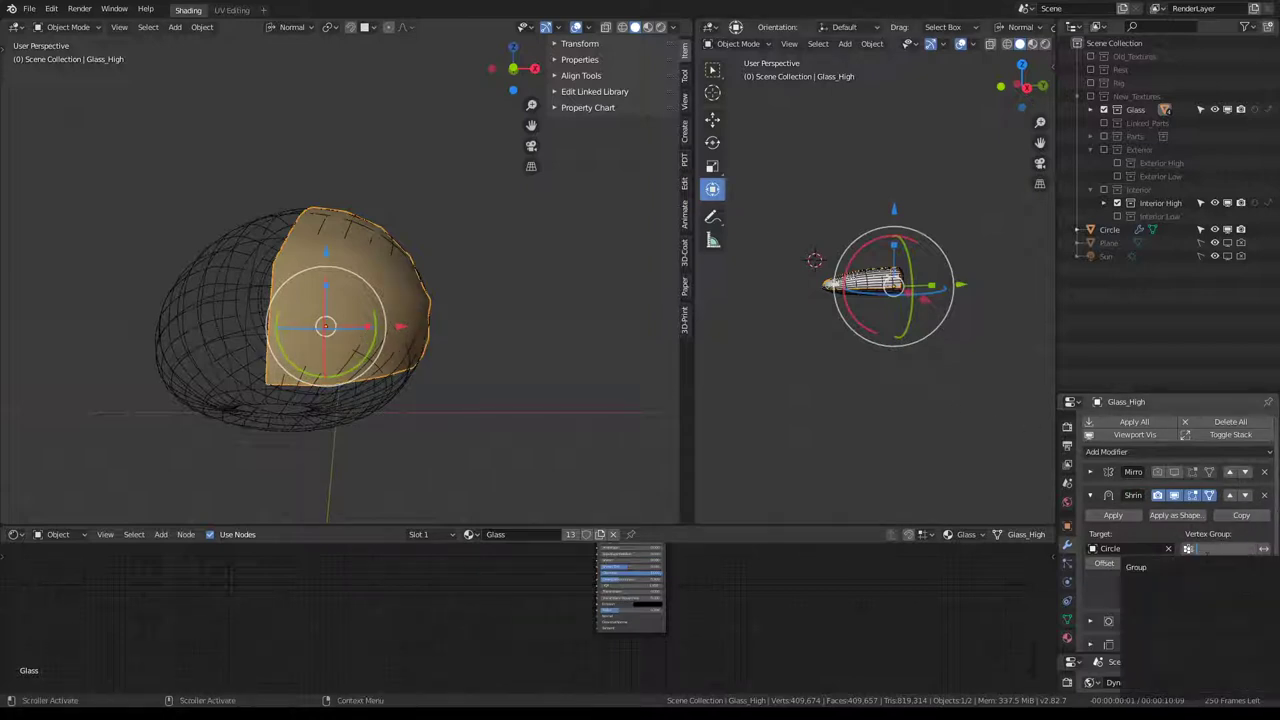
pyautogui.press('Escape')
pyautogui.click(1215, 550)
pyautogui.click(1208, 567)
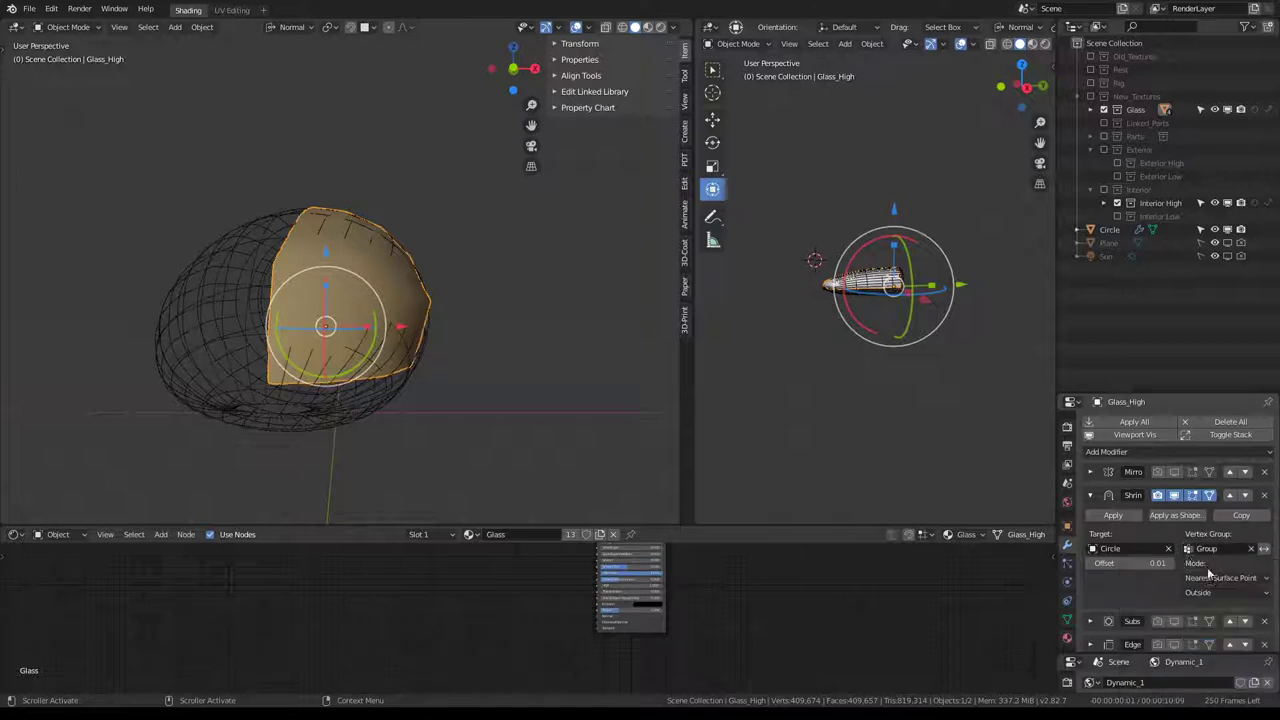
# Set the Shrinkwrap mode to Target Normal Project with Outside snapping.
pyautogui.click(1228, 578)
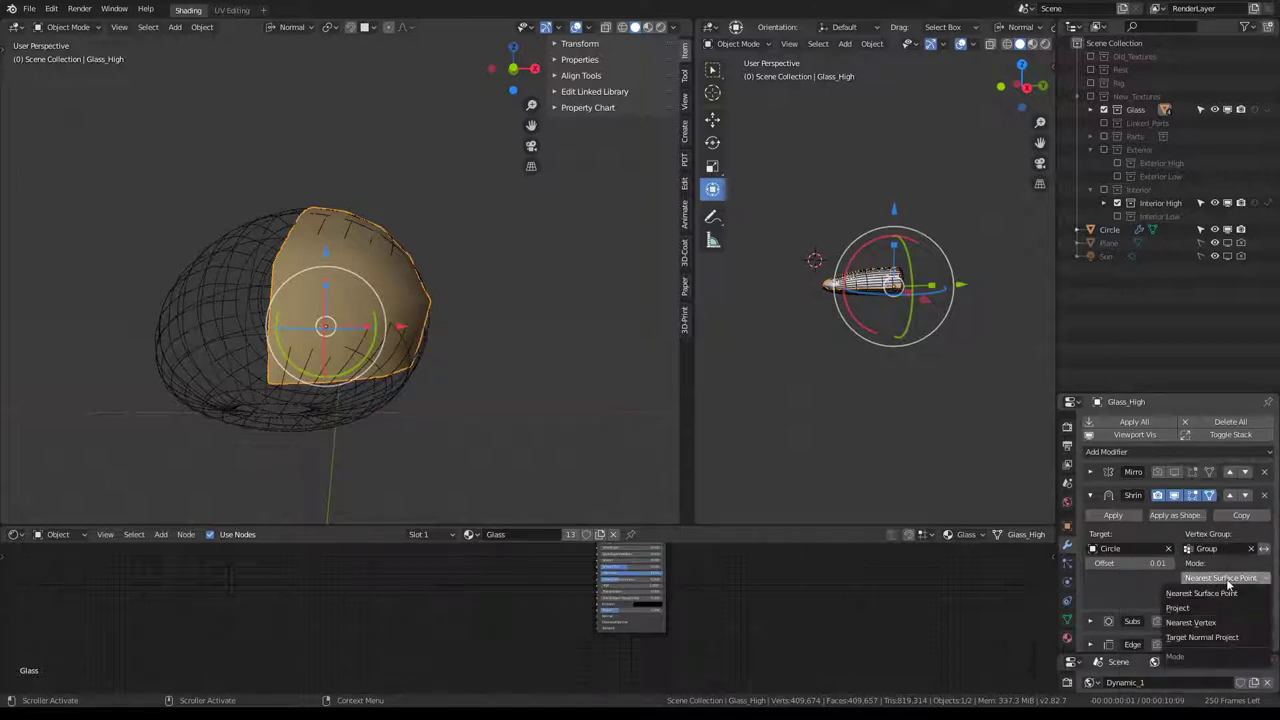
pyautogui.click(1236, 638)
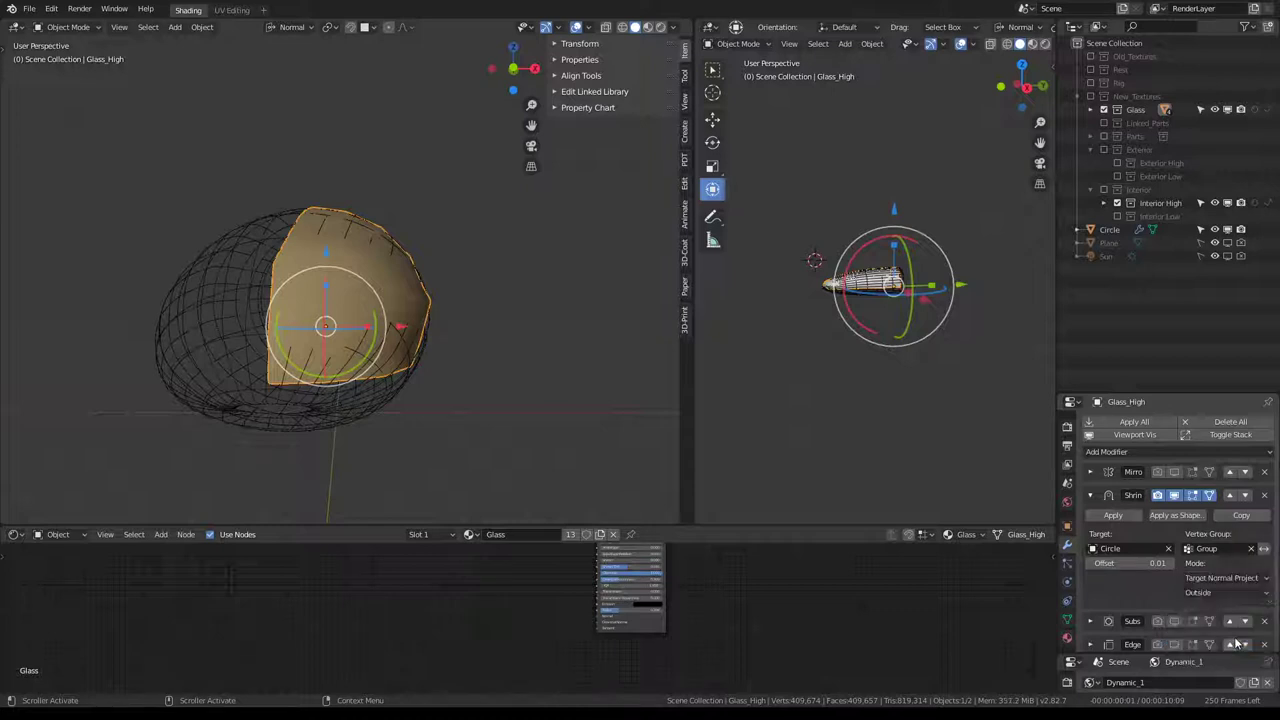
pyautogui.click(1218, 593)
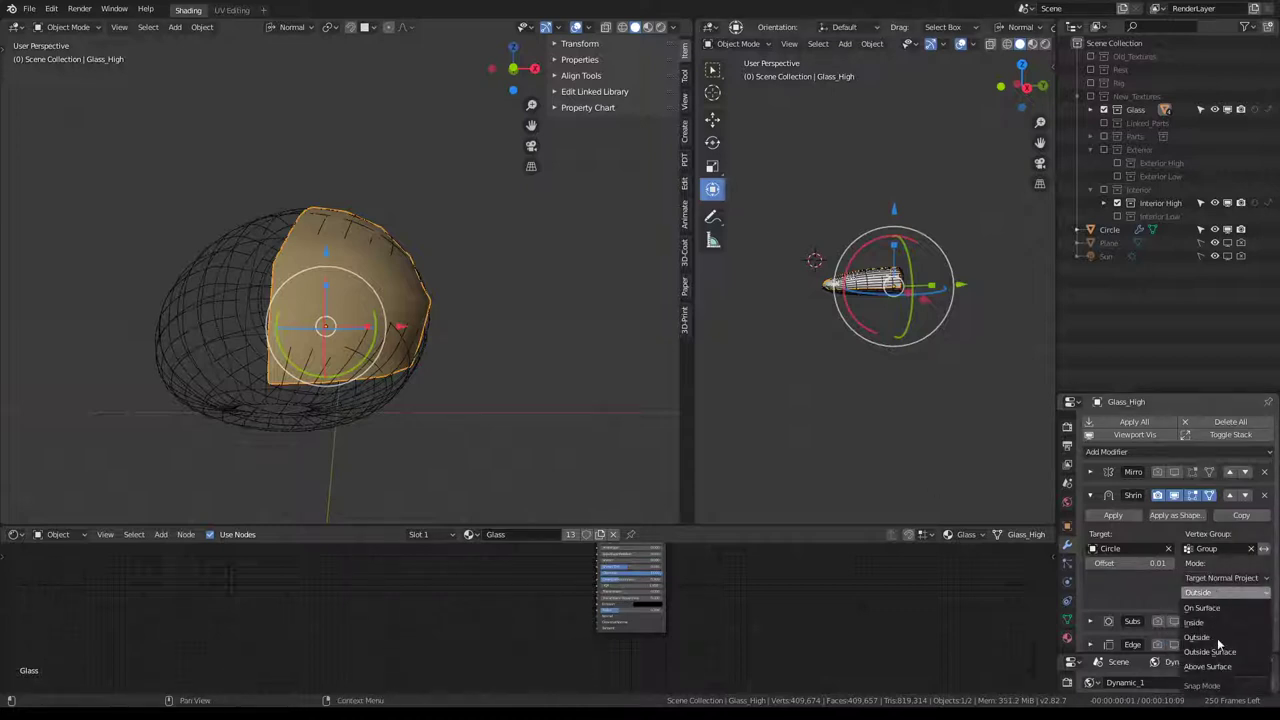
pyautogui.click(1217, 638)
pyautogui.scroll(2, 424, 286)
# In Edit Mode, scale the selected canopy faces in three passes to fit the rim.
pyautogui.moveTo(424, 286); pyautogui.dragTo(420, 249, button='middle')
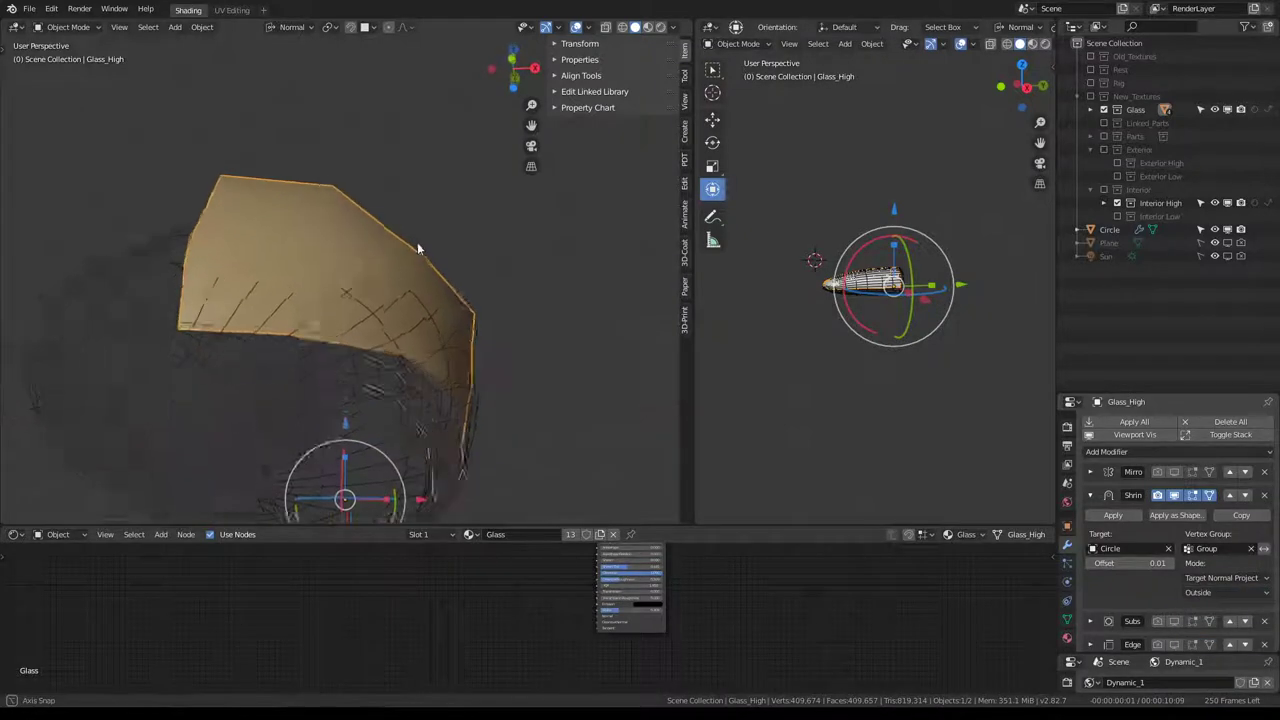
pyautogui.press('Tab')
pyautogui.press('s')
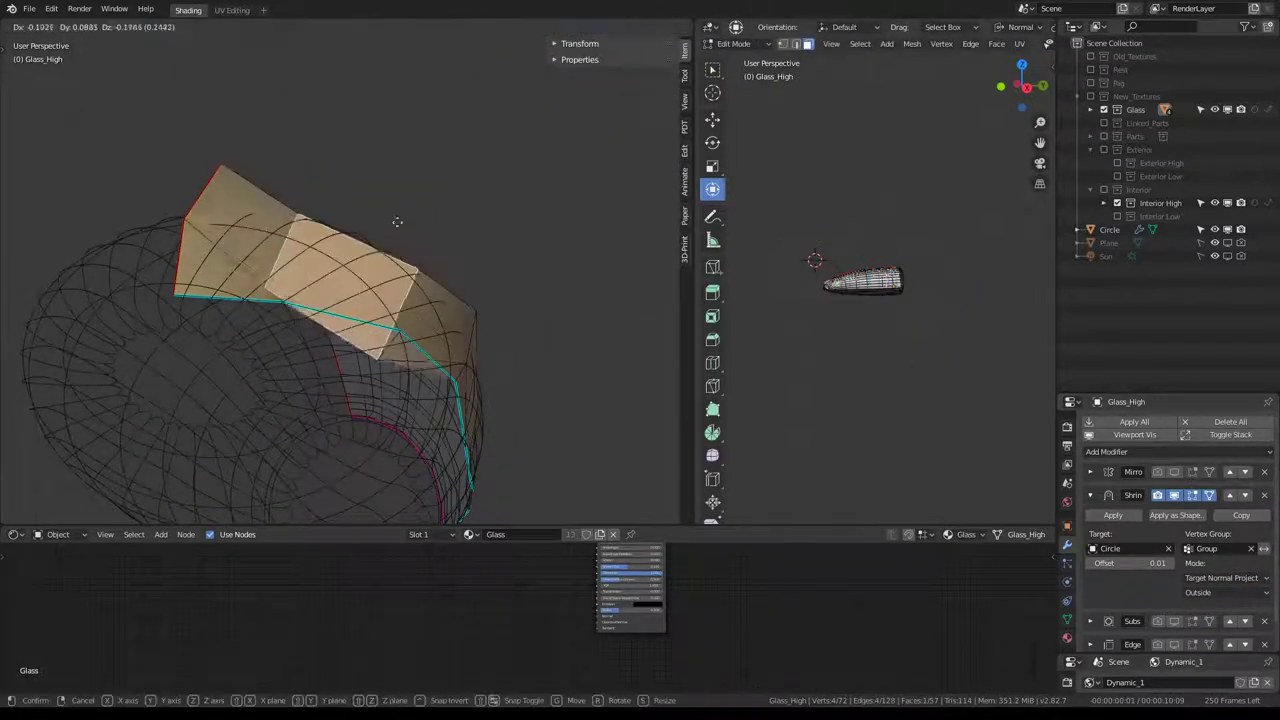
pyautogui.click(371, 228)
pyautogui.moveTo(371, 228)
pyautogui.mouseDown(button='middle')
pyautogui.moveTo(361, 174)
pyautogui.moveTo(485, 275)
pyautogui.mouseUp(button='middle')
pyautogui.press('s')
pyautogui.click(485, 278)
pyautogui.press('s')
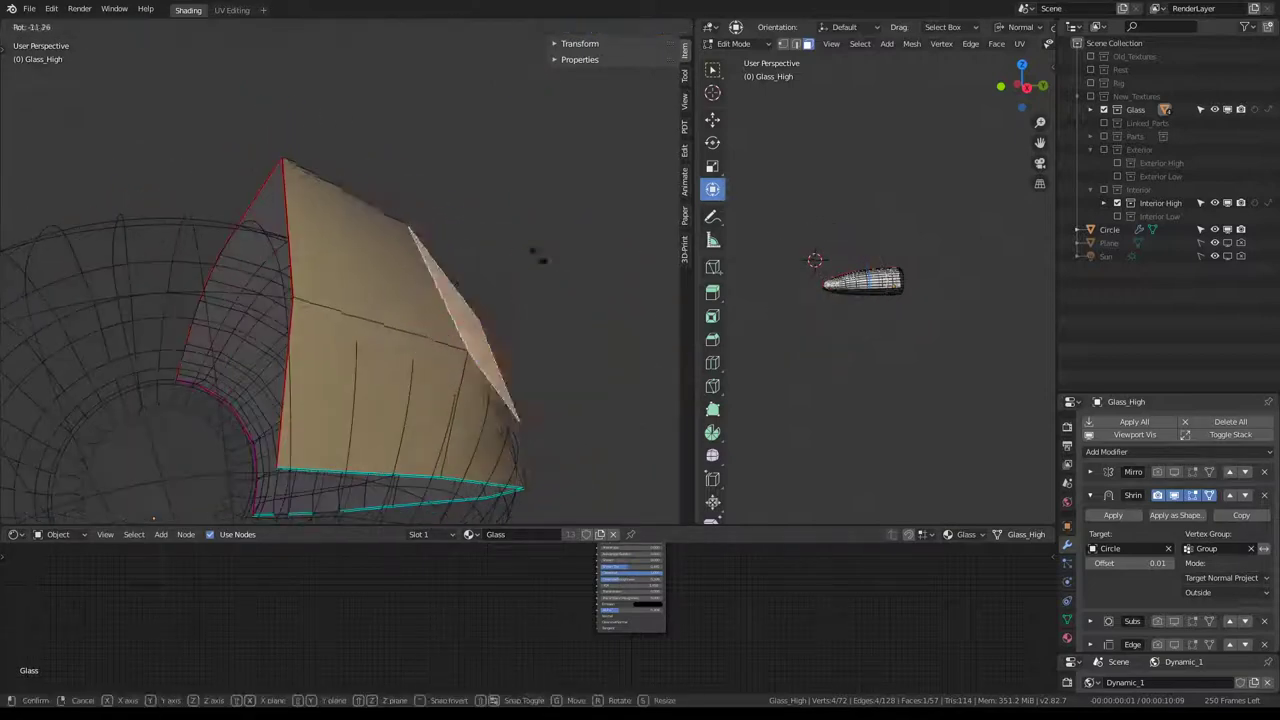
pyautogui.click(511, 237)
pyautogui.moveTo(511, 237)
pyautogui.mouseDown(button='middle')
pyautogui.moveTo(330, 288)
pyautogui.moveTo(420, 330)
pyautogui.moveTo(197, 248)
pyautogui.mouseUp(button='middle')
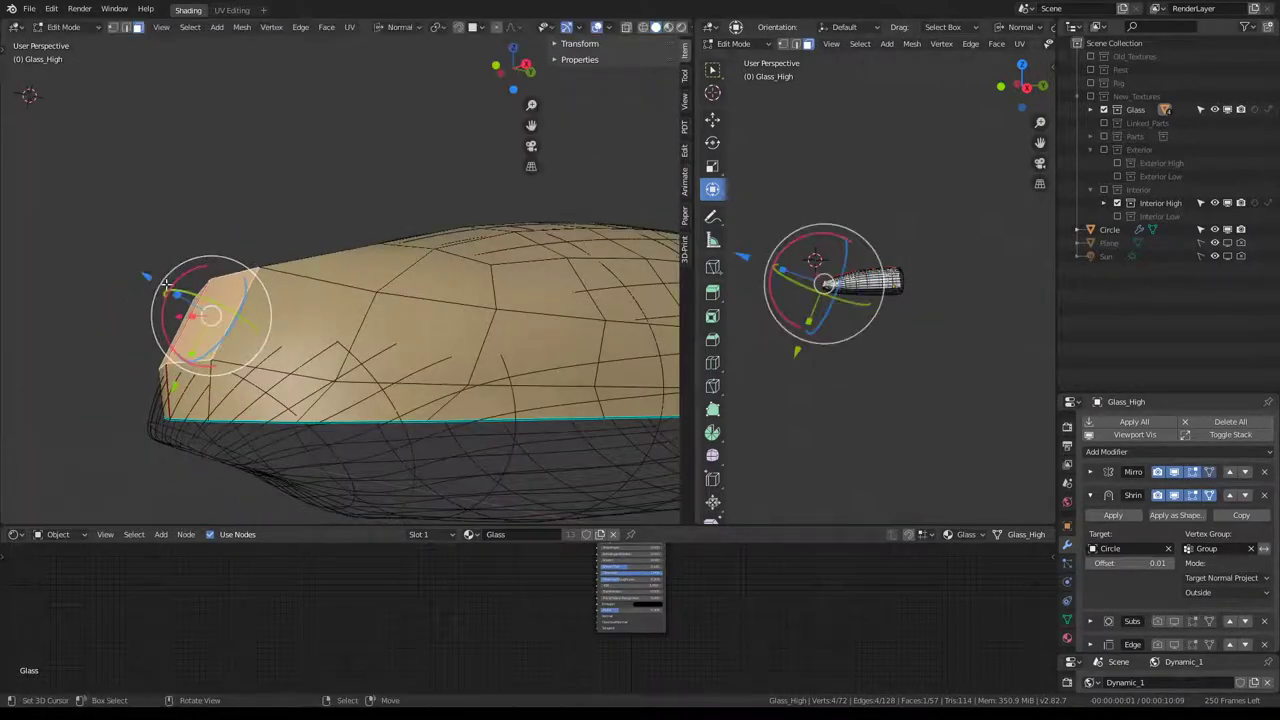
# Extrude the canopy's front end face twice along its normal.
pyautogui.press('e')
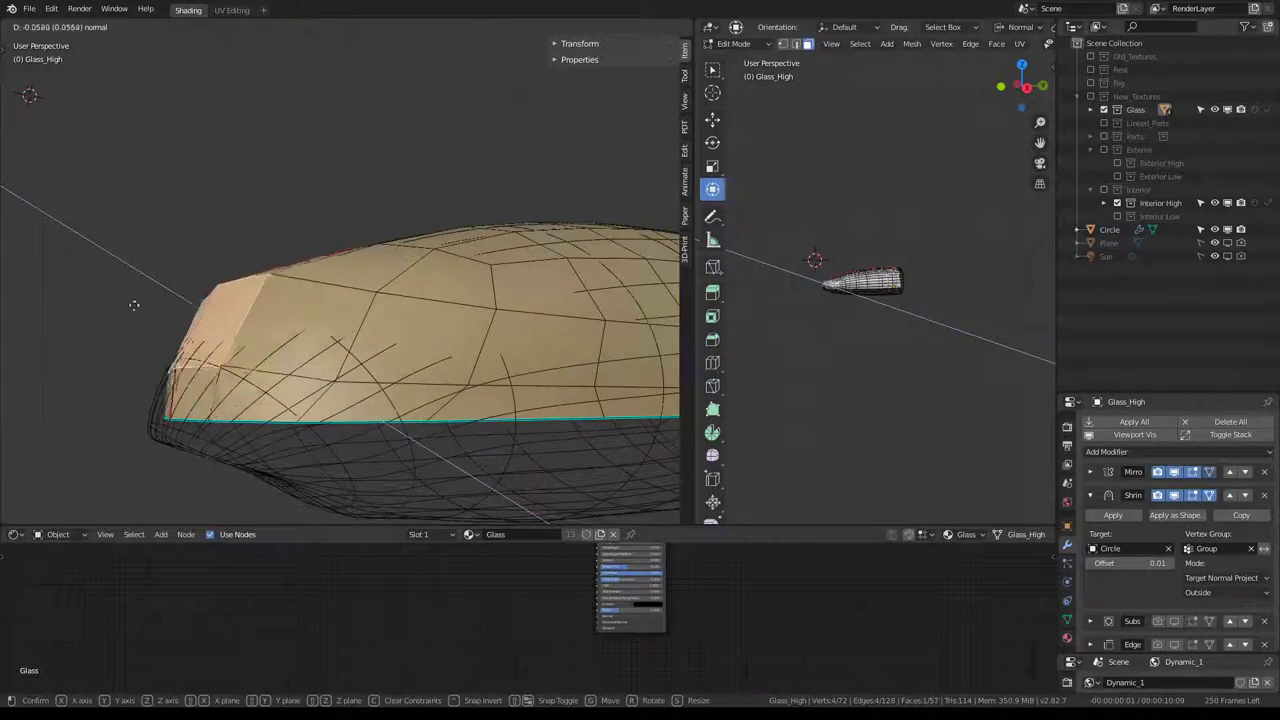
pyautogui.click(120, 303)
pyautogui.moveTo(120, 303); pyautogui.dragTo(356, 320, button='middle')
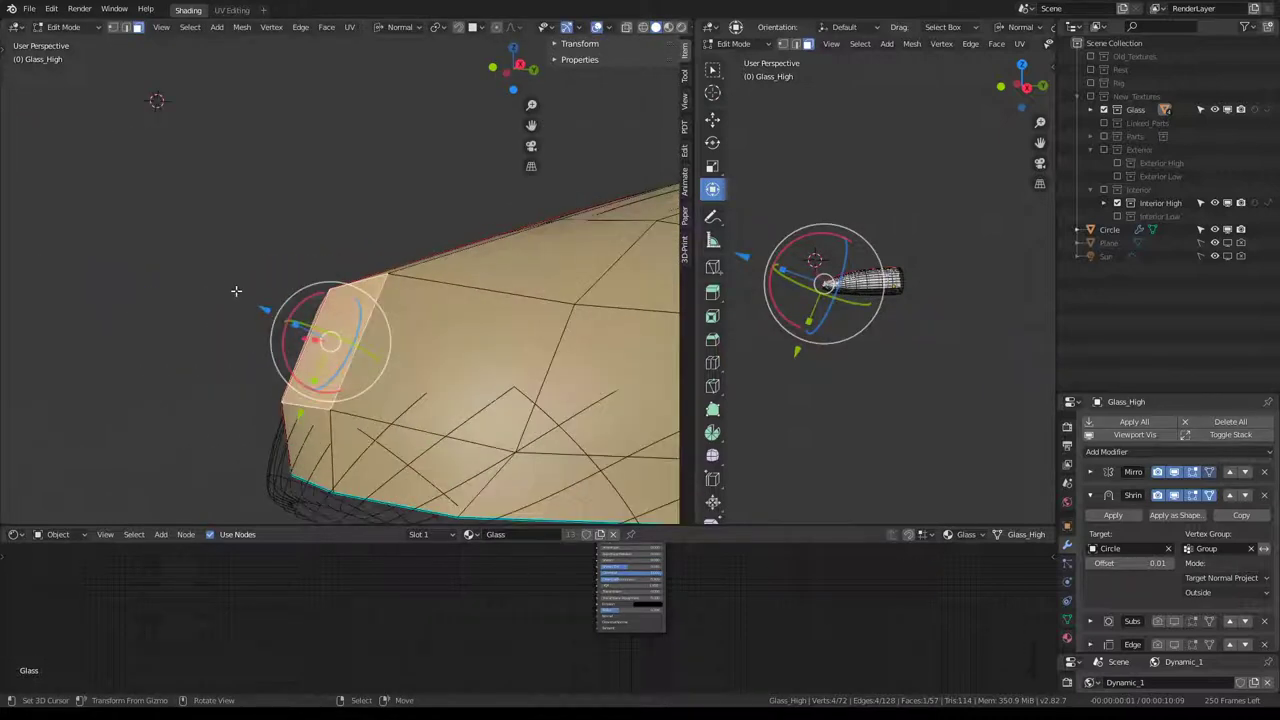
pyautogui.press('e')
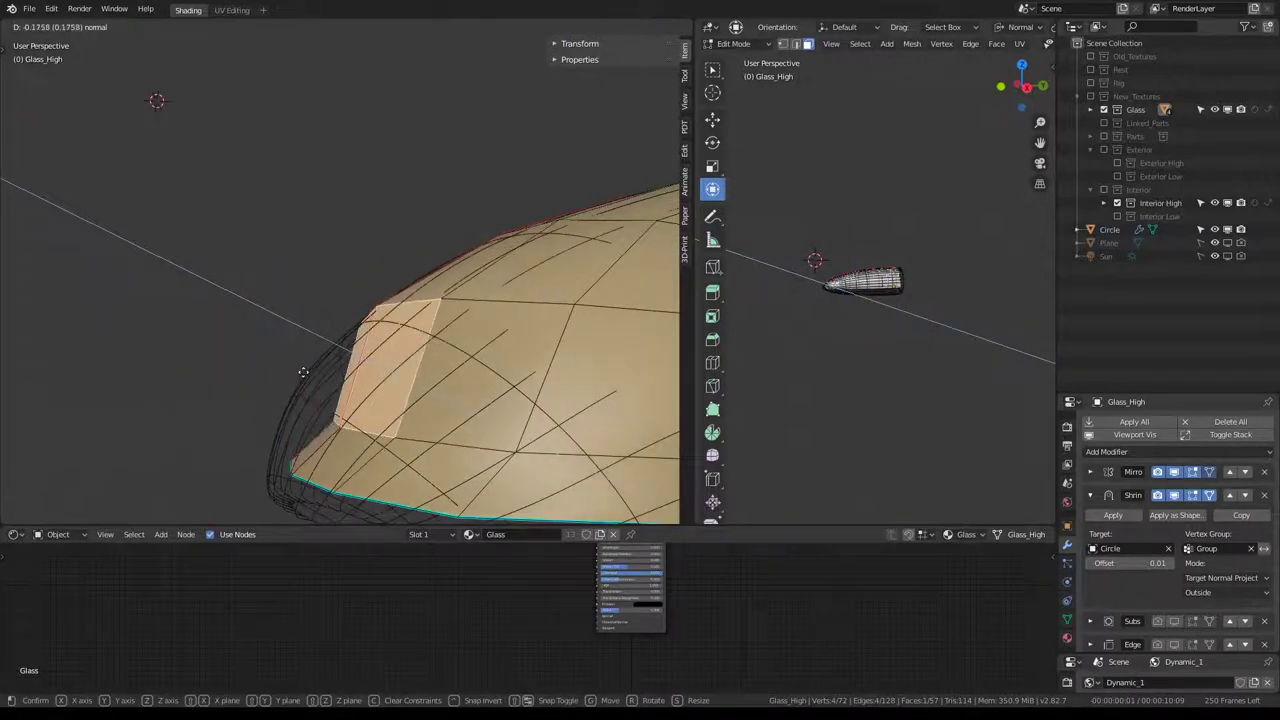
pyautogui.click(343, 417)
# Extrude an edge at the canopy's front corner and select the front edge loop.
pyautogui.click(126, 29)
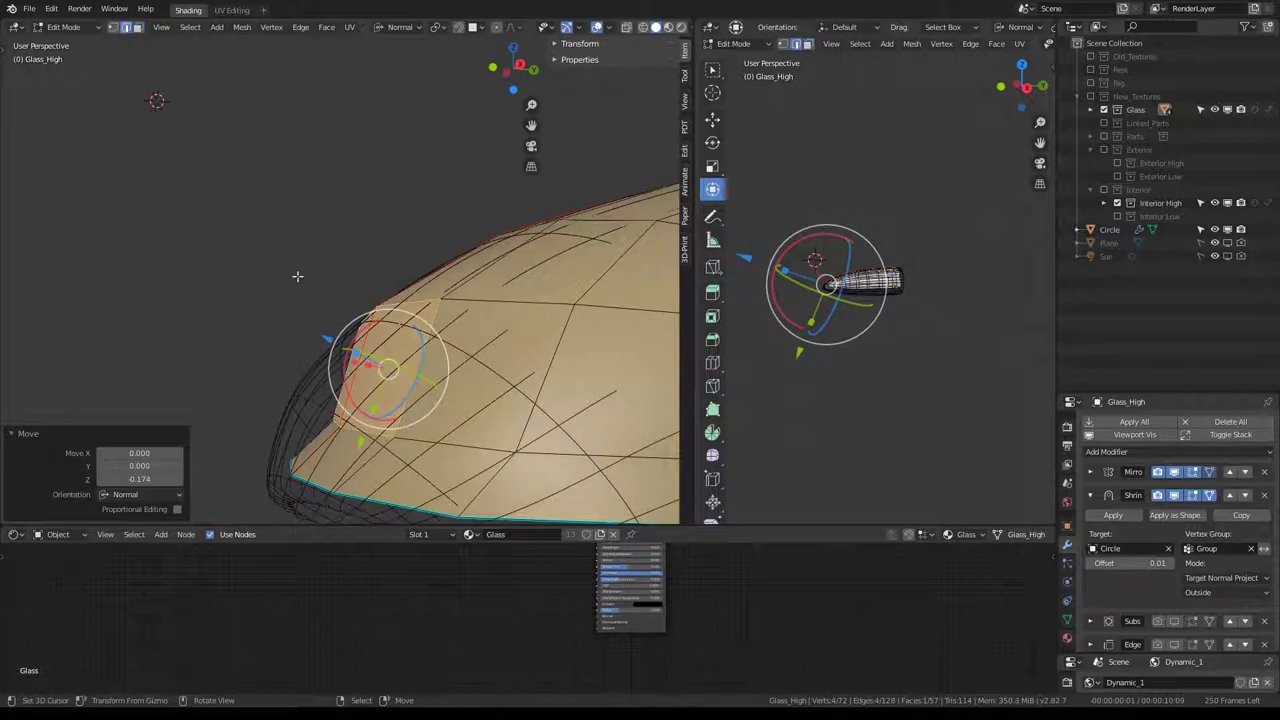
pyautogui.click(365, 432)
pyautogui.press('e')
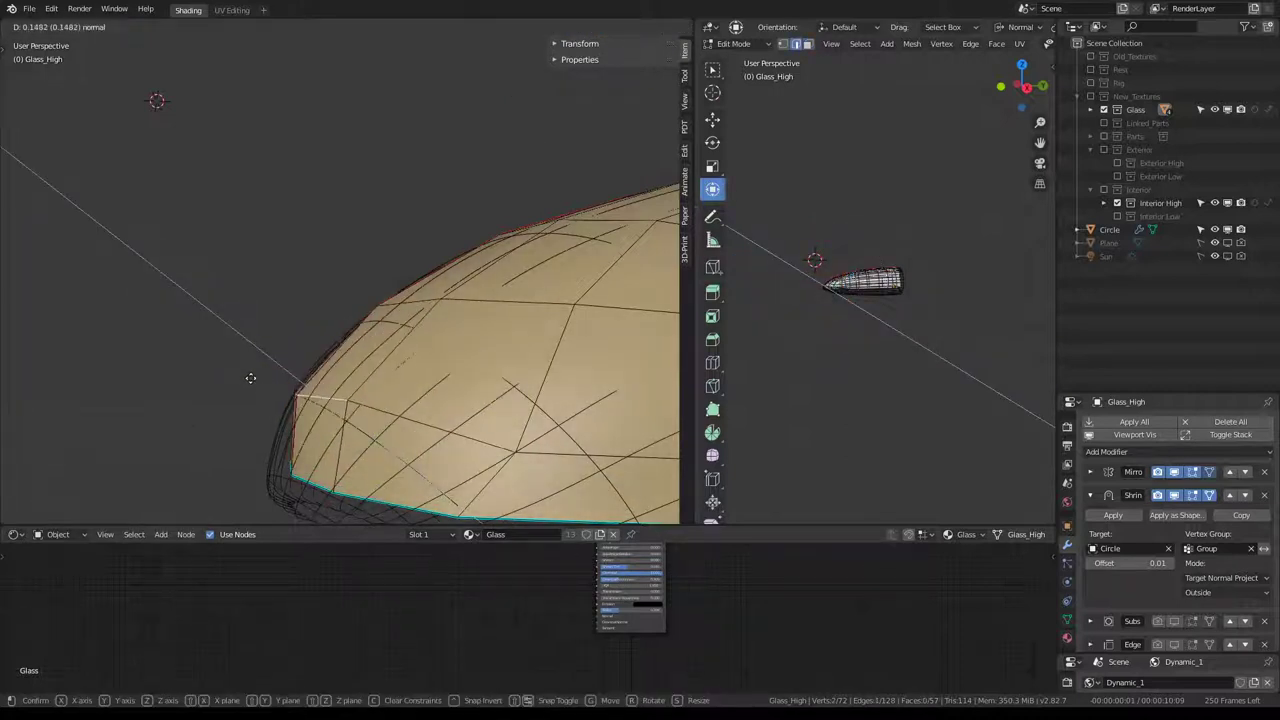
pyautogui.click(251, 374)
pyautogui.moveTo(251, 374); pyautogui.dragTo(452, 362, button='middle')
pyautogui.keyDown('alt'); pyautogui.click(426, 360); pyautogui.keyUp('alt')
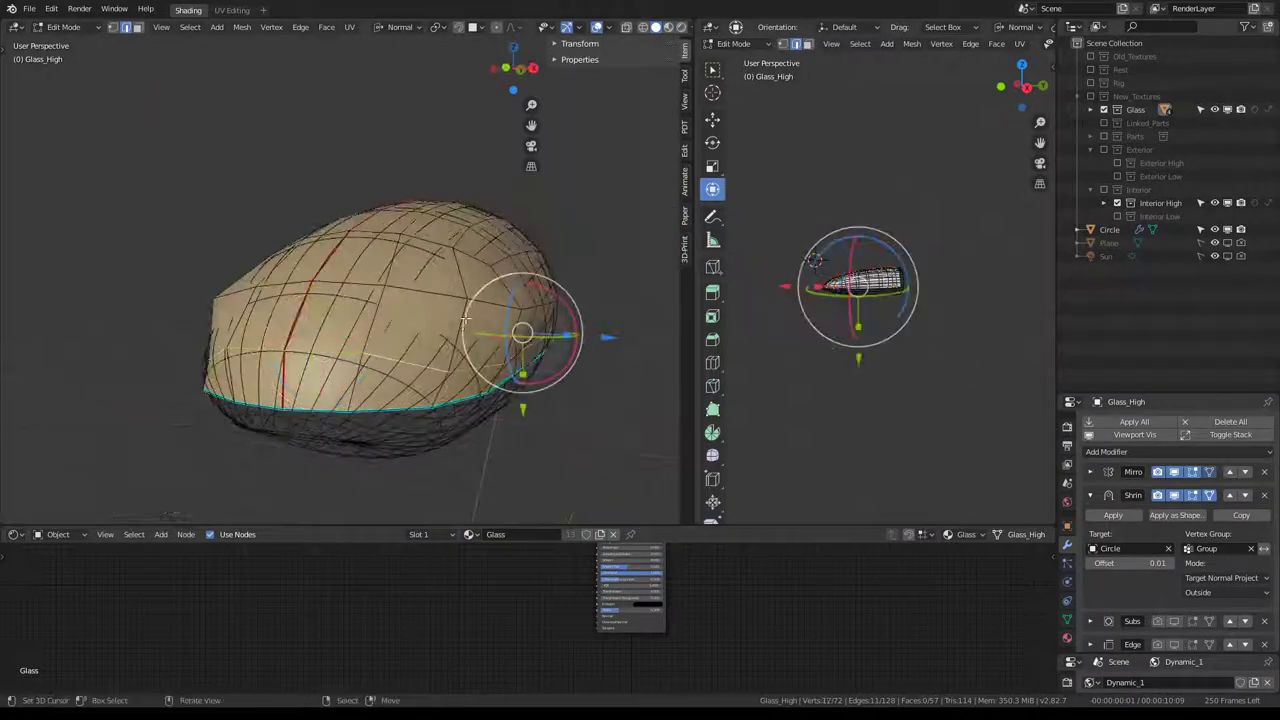
# Enter a painting mode on the canopy with vertex selection masking enabled.
pyautogui.click(70, 27)
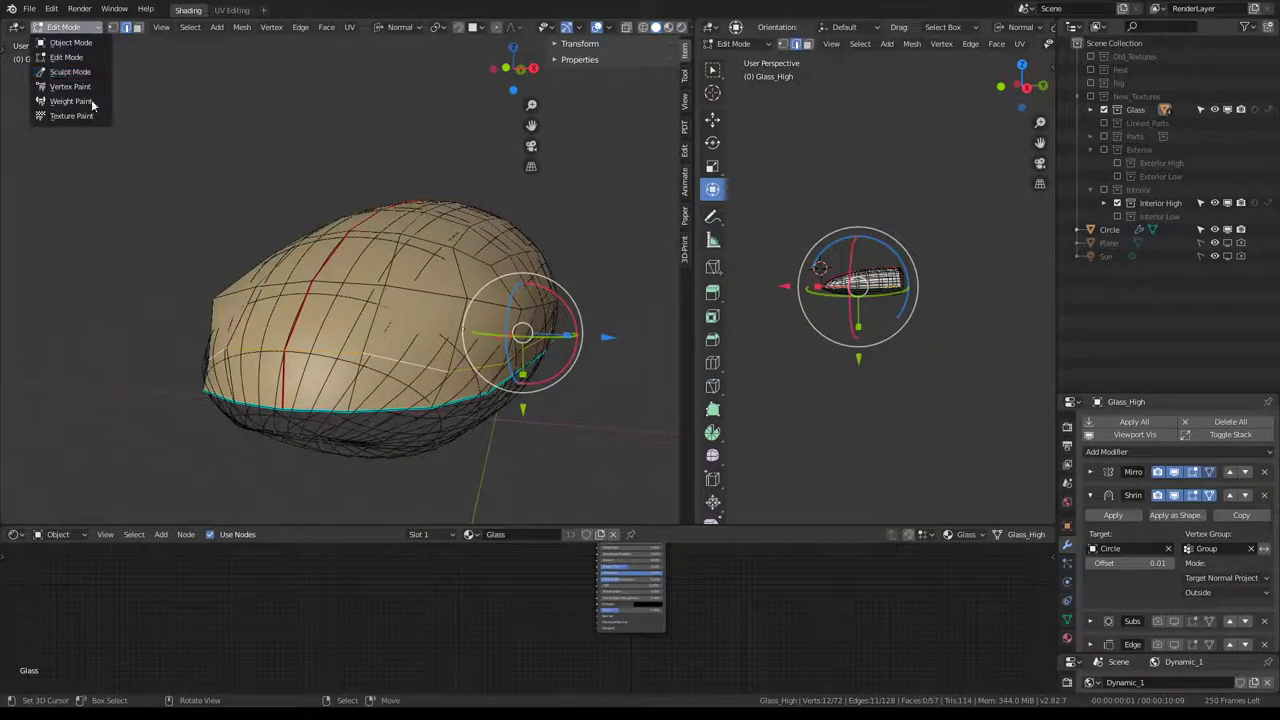
pyautogui.click(84, 86)
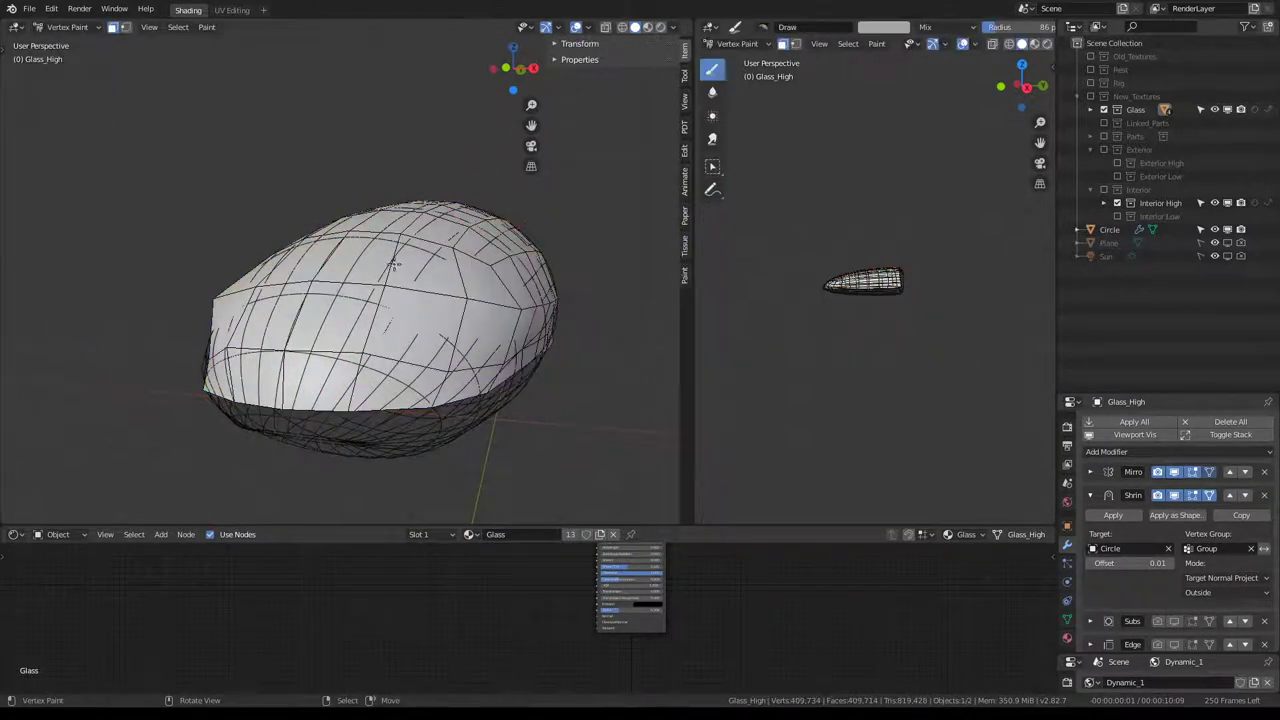
pyautogui.click(125, 28)
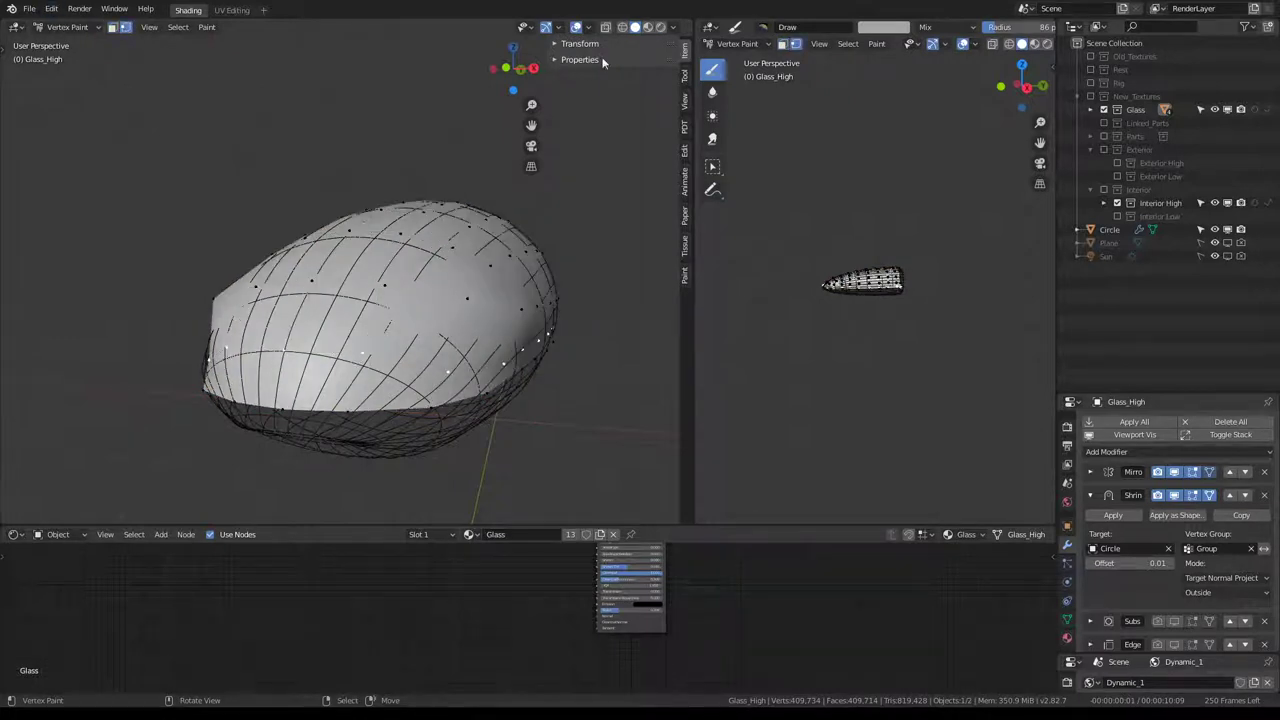
# Set Solid viewport shading with Object colour, MatCap lighting and World background.
pyautogui.click(672, 28)
pyautogui.click(648, 27)
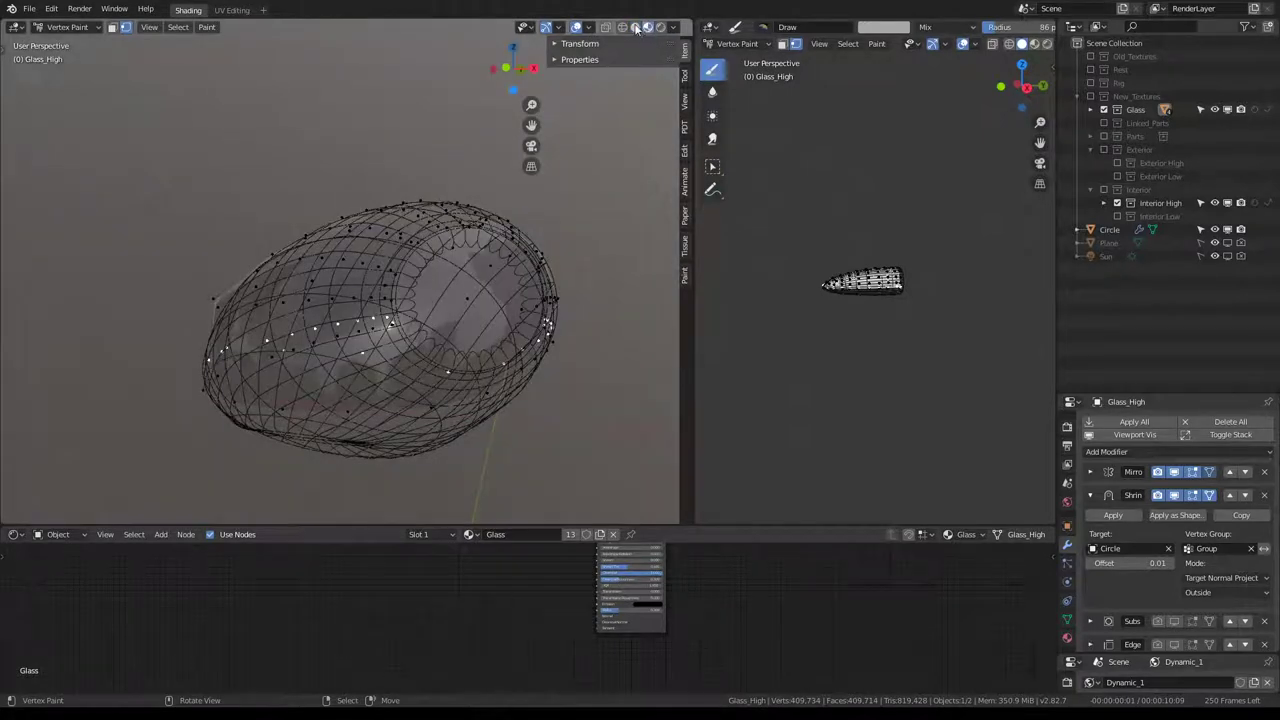
pyautogui.click(636, 27)
pyautogui.click(673, 27)
pyautogui.click(674, 198)
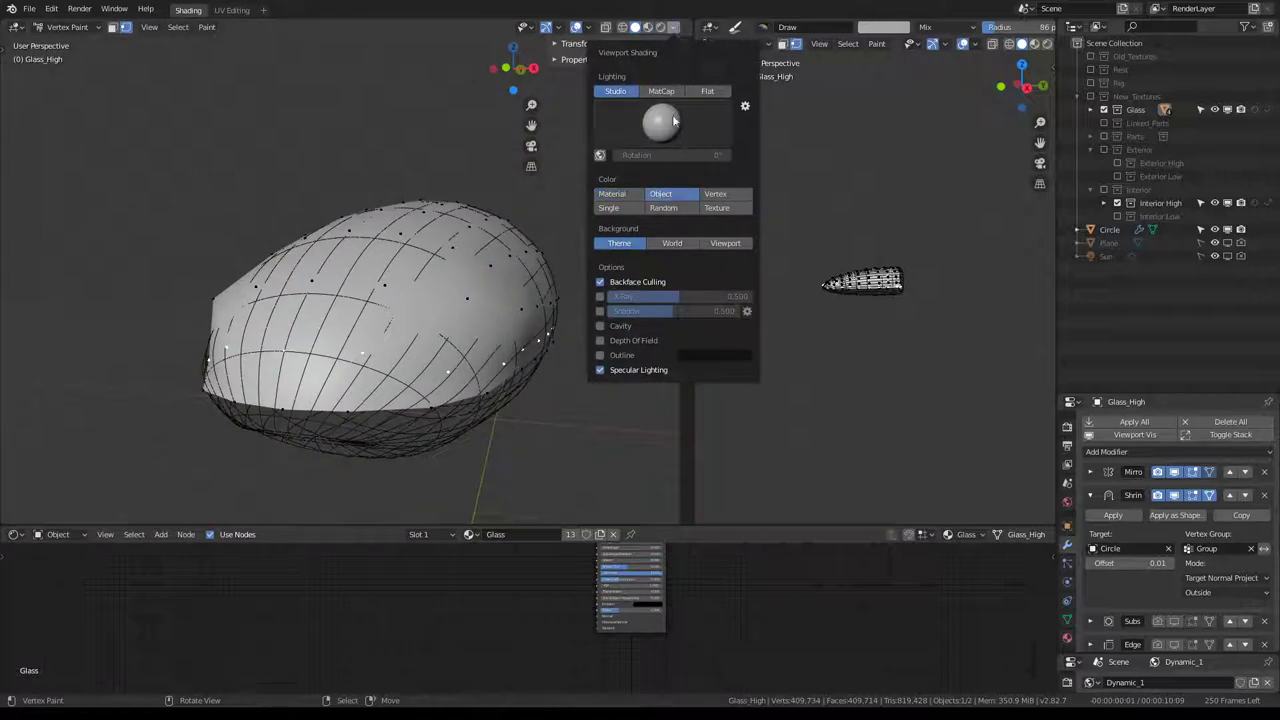
pyautogui.click(661, 91)
pyautogui.click(672, 228)
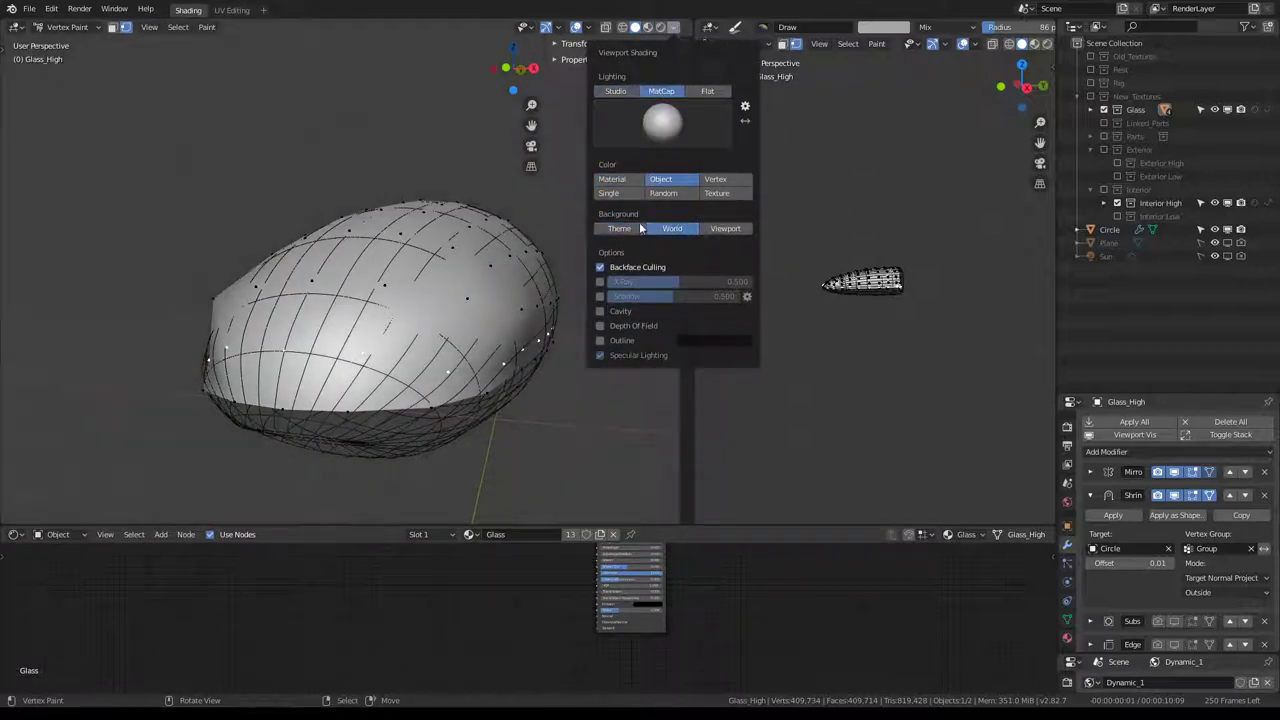
# Switch the Glass_High canopy to Weight Paint mode and inspect it from below.
pyautogui.moveTo(466, 240); pyautogui.dragTo(574, 517, button='middle')
pyautogui.click(64, 27)
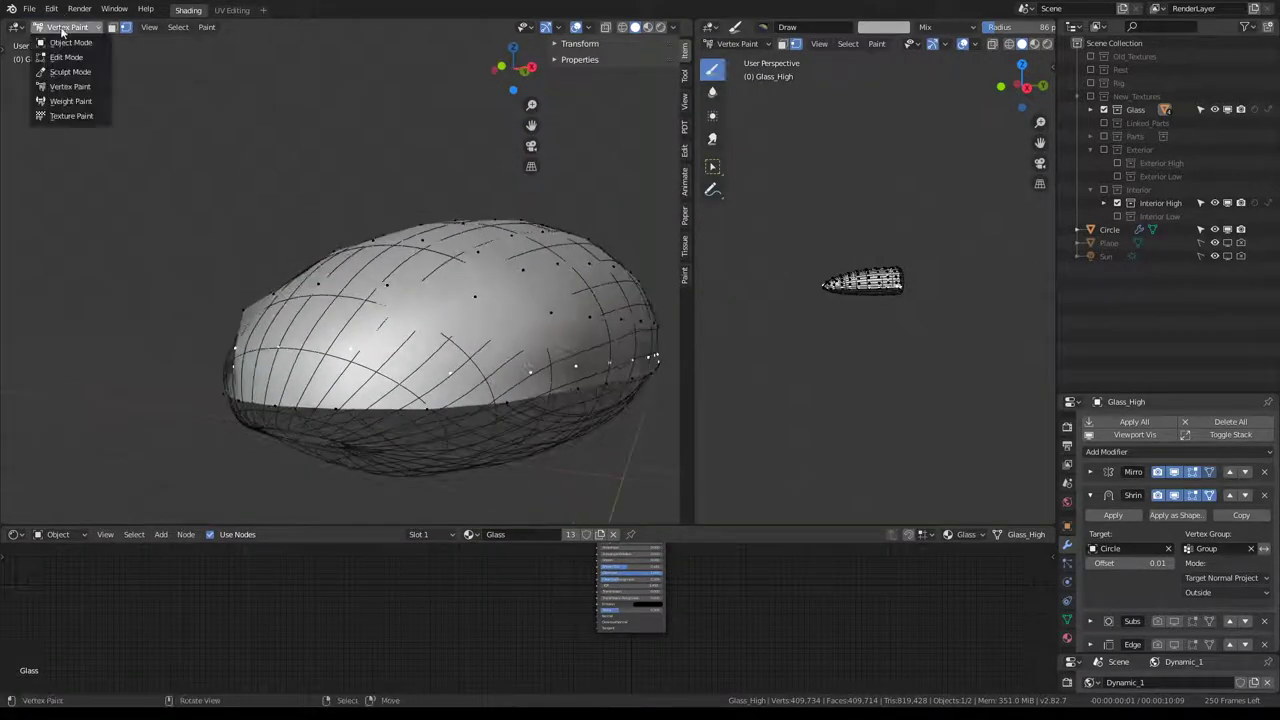
pyautogui.click(70, 101)
pyautogui.moveTo(250, 200)
pyautogui.mouseDown(button='middle')
pyautogui.moveTo(300, 250)
pyautogui.moveTo(412, 260)
pyautogui.moveTo(527, 209)
pyautogui.mouseUp(button='middle')
pyautogui.scroll(3, 310, 265)
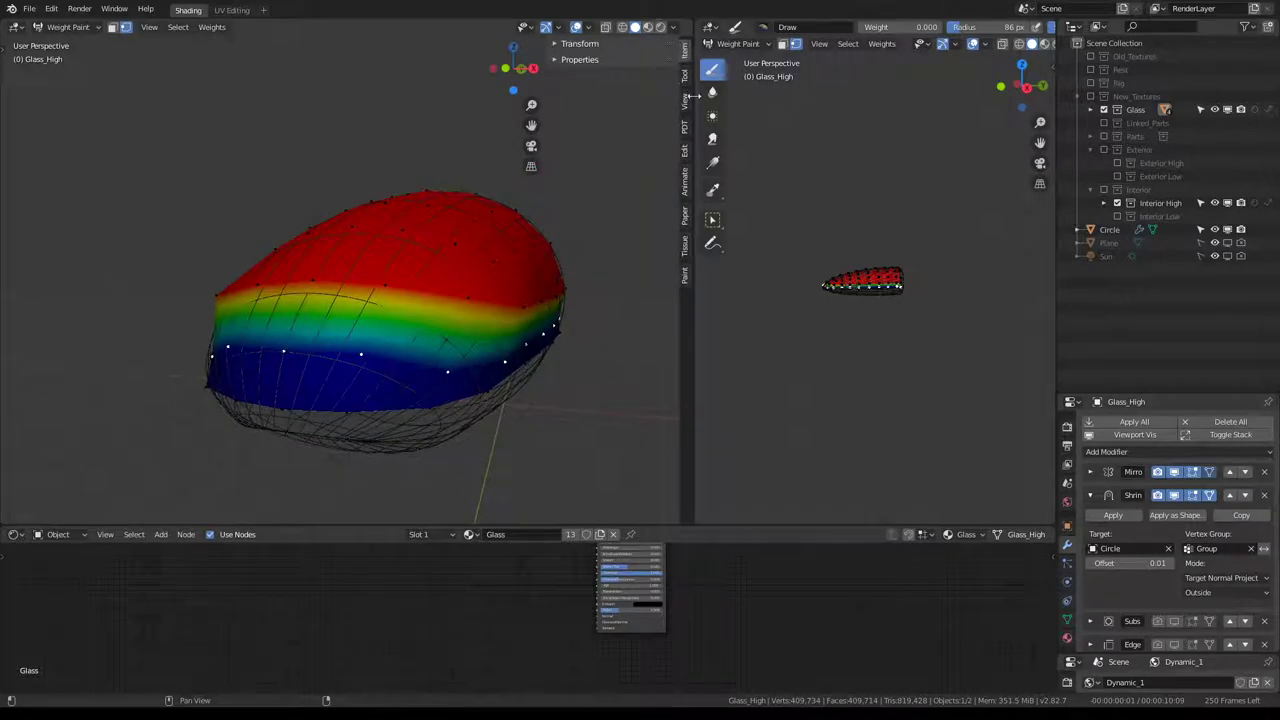
pyautogui.moveTo(620, 110); pyautogui.dragTo(555, 115, button='middle')
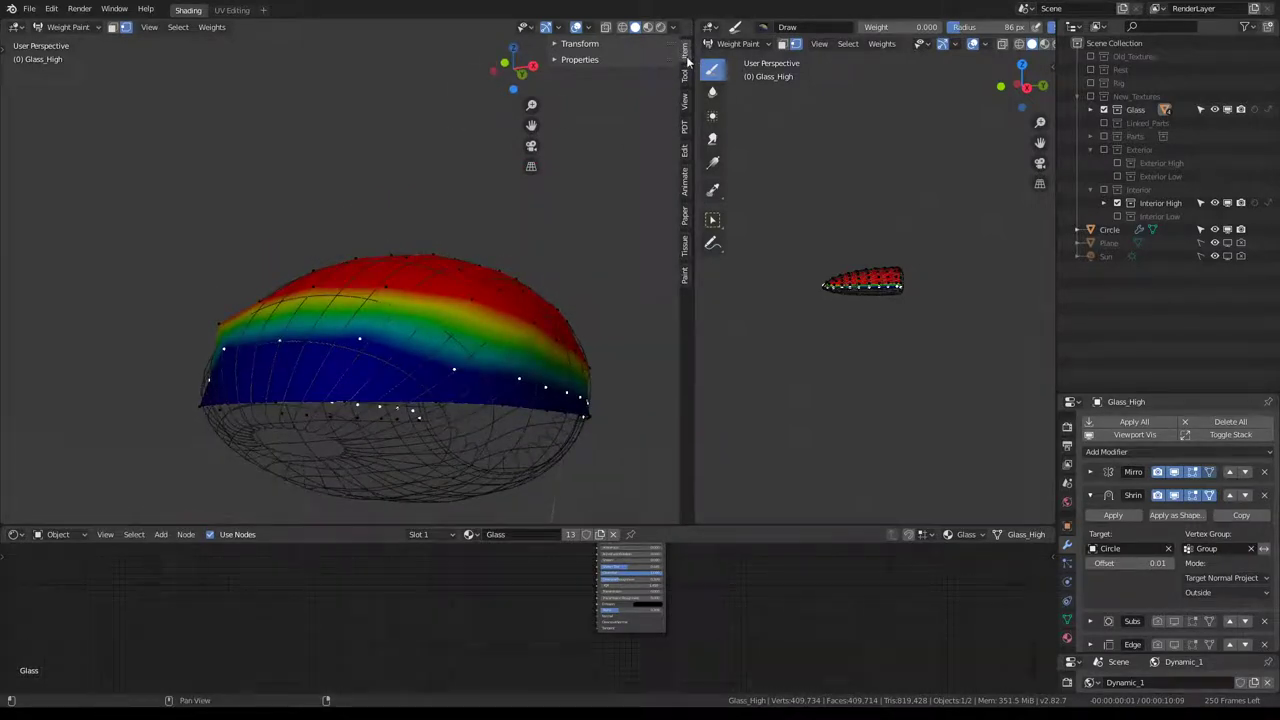
# Set the brush weight to 1.000 and paint the canopy top at full weight.
pyautogui.click(685, 78)
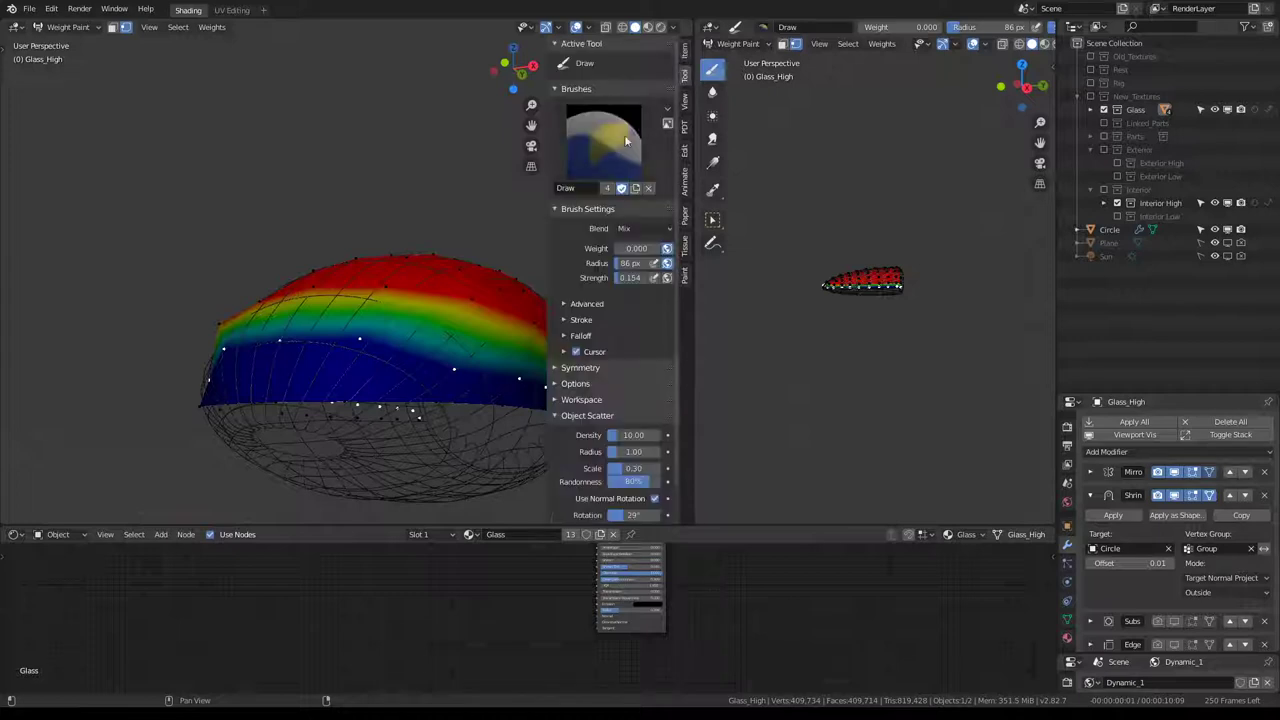
pyautogui.moveTo(637, 248); pyautogui.dragTo(680, 248)
pyautogui.moveTo(428, 228); pyautogui.dragTo(314, 228)
pyautogui.moveTo(314, 228)
pyautogui.mouseDown(button='middle')
pyautogui.moveTo(199, 257)
pyautogui.moveTo(364, 272)
pyautogui.moveTo(300, 271)
pyautogui.moveTo(345, 219)
pyautogui.moveTo(651, 346)
pyautogui.moveTo(640, 340)
pyautogui.mouseUp(button='middle')
# Maximize the viewport, enter Edit Mode, and nudge the nose-tip vertex.
pyautogui.hotkey('ctrl', 'space')
pyautogui.press('Tab')
pyautogui.moveTo(608, 381); pyautogui.dragTo(677, 306)
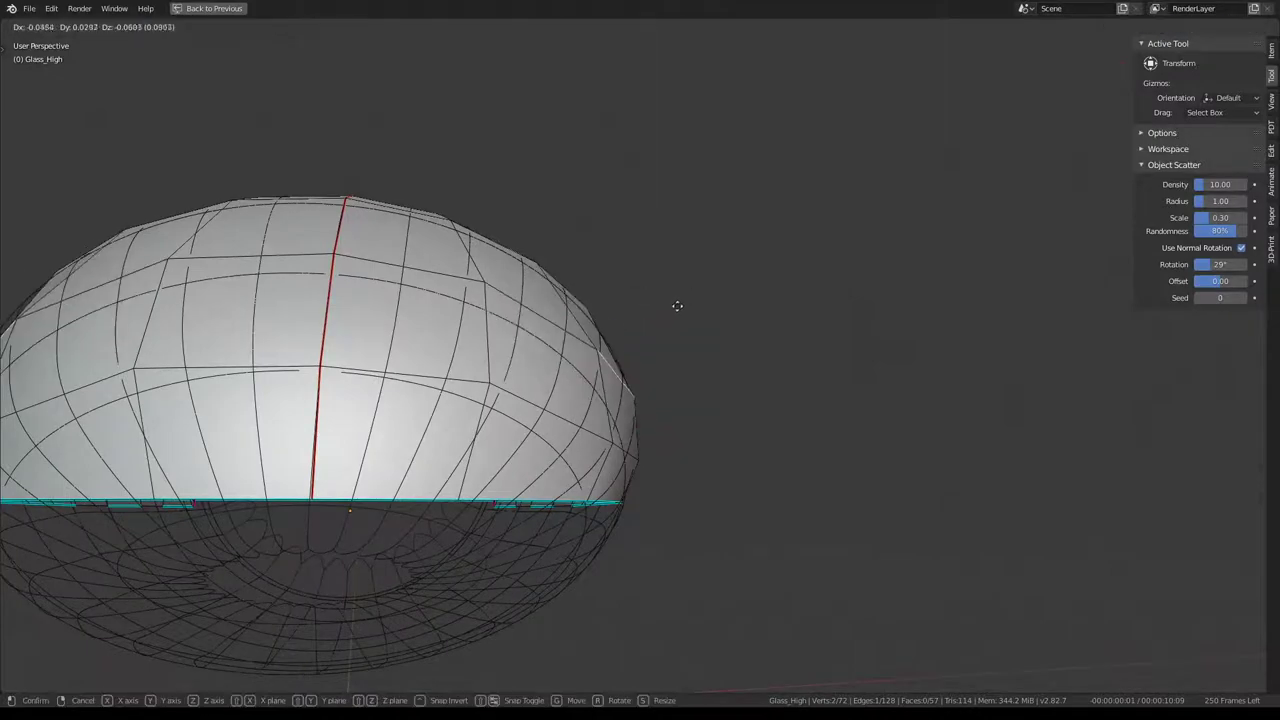
pyautogui.moveTo(624, 296); pyautogui.dragTo(500, 300, button='middle')
pyautogui.click(391, 302)
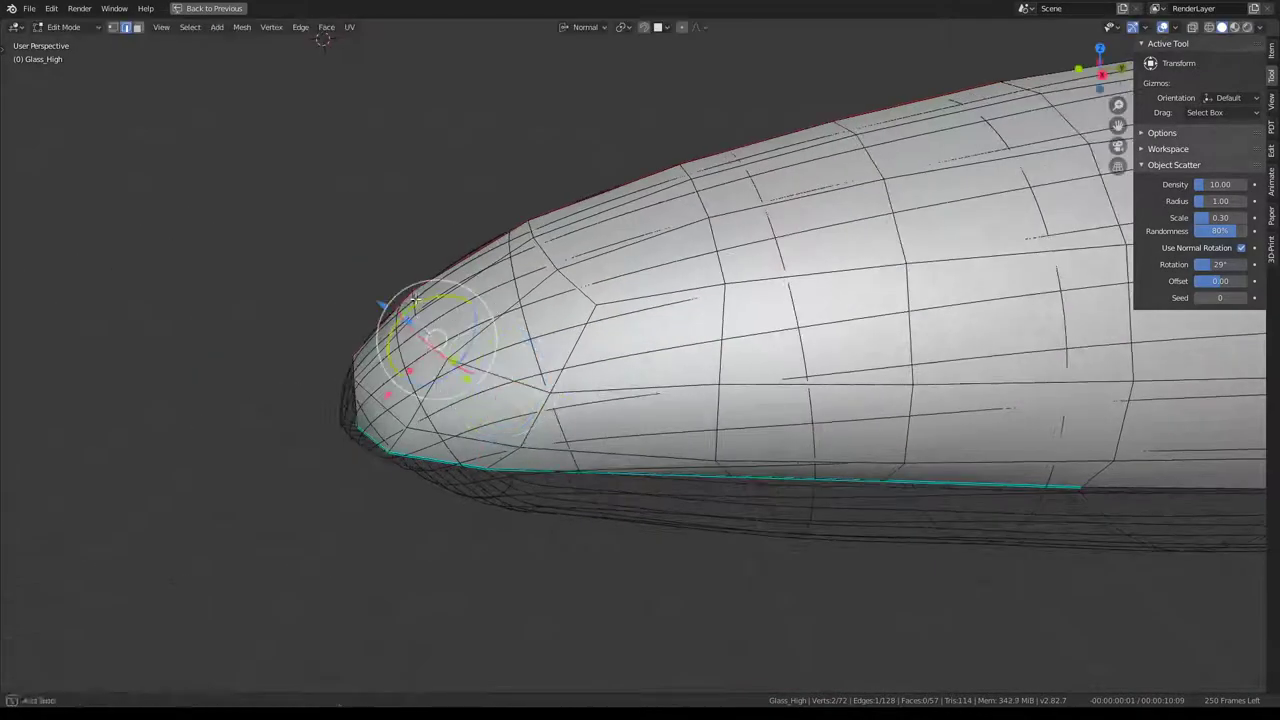
pyautogui.moveTo(391, 302); pyautogui.dragTo(409, 260, button='middle')
pyautogui.press('g')
pyautogui.click(409, 260)
# Shift a mid-mesh vertex slightly and rotate the selection by 0.226°.
pyautogui.click(812, 378)
pyautogui.press('g')
pyautogui.moveTo(812, 378)
pyautogui.mouseDown(button='middle')
pyautogui.moveTo(711, 423)
pyautogui.moveTo(873, 313)
pyautogui.moveTo(700, 360)
pyautogui.mouseUp(button='middle')
pyautogui.click(713, 413)
pyautogui.press('r')
pyautogui.click(713, 413)
pyautogui.scroll(3, 700, 360)
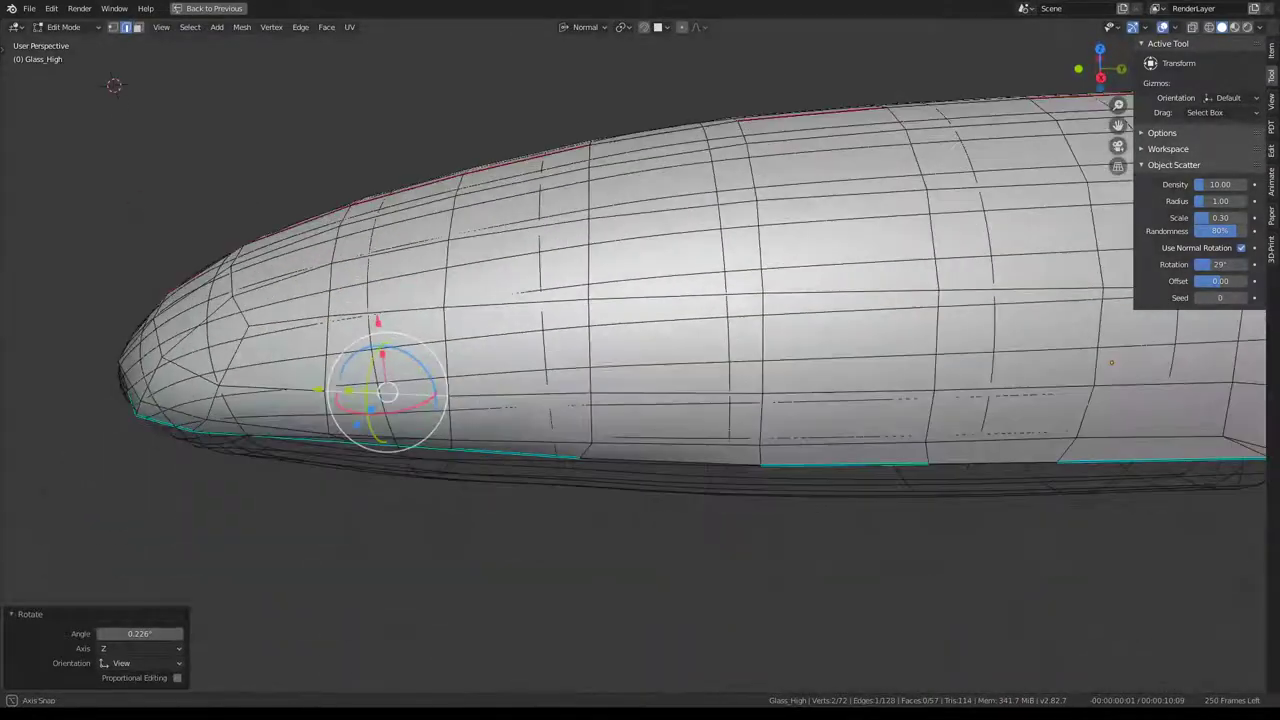
# Flatten a vertical edge loop across the canopy by scaling it to 0 on X.
pyautogui.keyDown('alt'); pyautogui.click(589, 400); pyautogui.keyUp('alt')
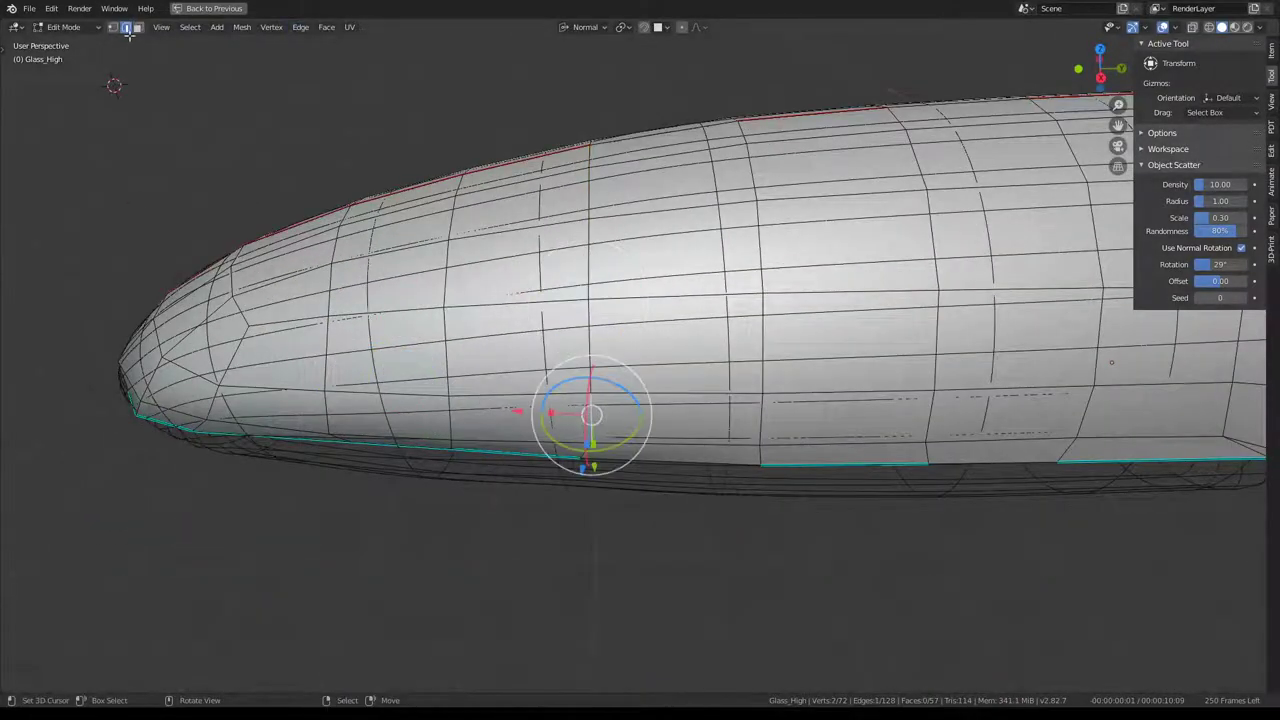
pyautogui.keyDown('alt'); pyautogui.click(589, 360); pyautogui.keyUp('alt')
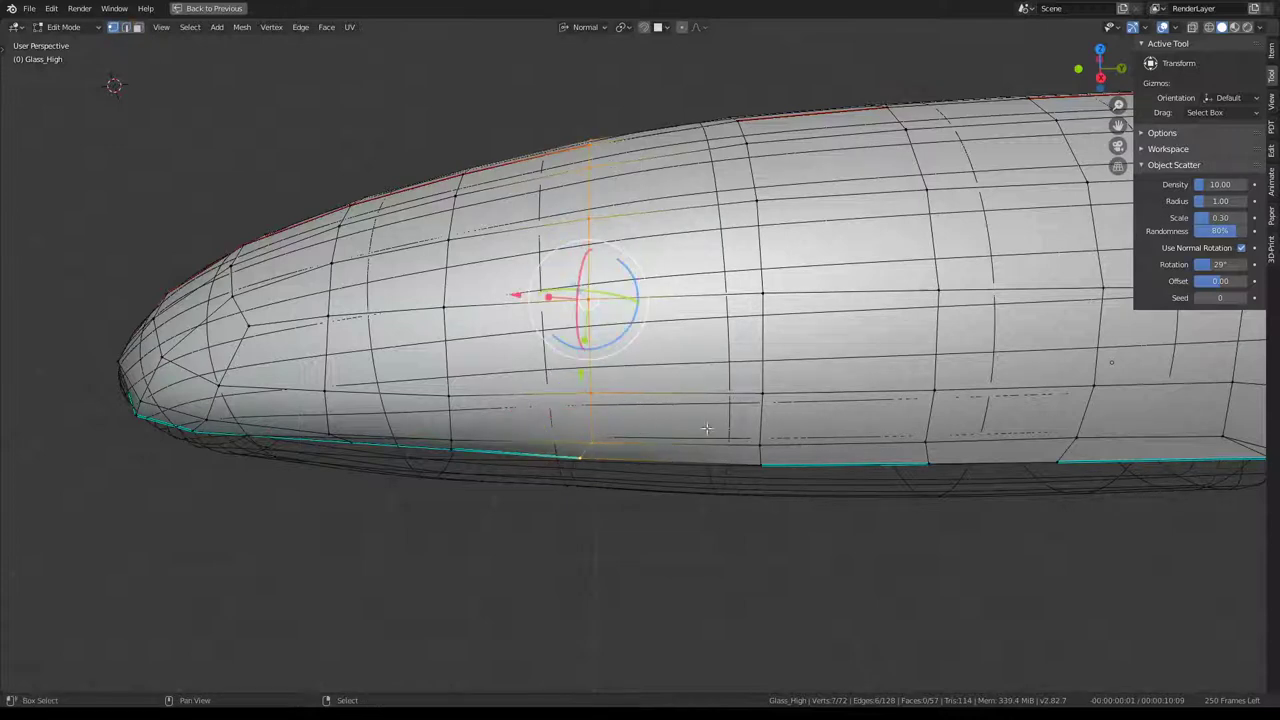
pyautogui.press('s')
pyautogui.press('x')
pyautogui.press('x')
pyautogui.write('0')
pyautogui.press('Return')
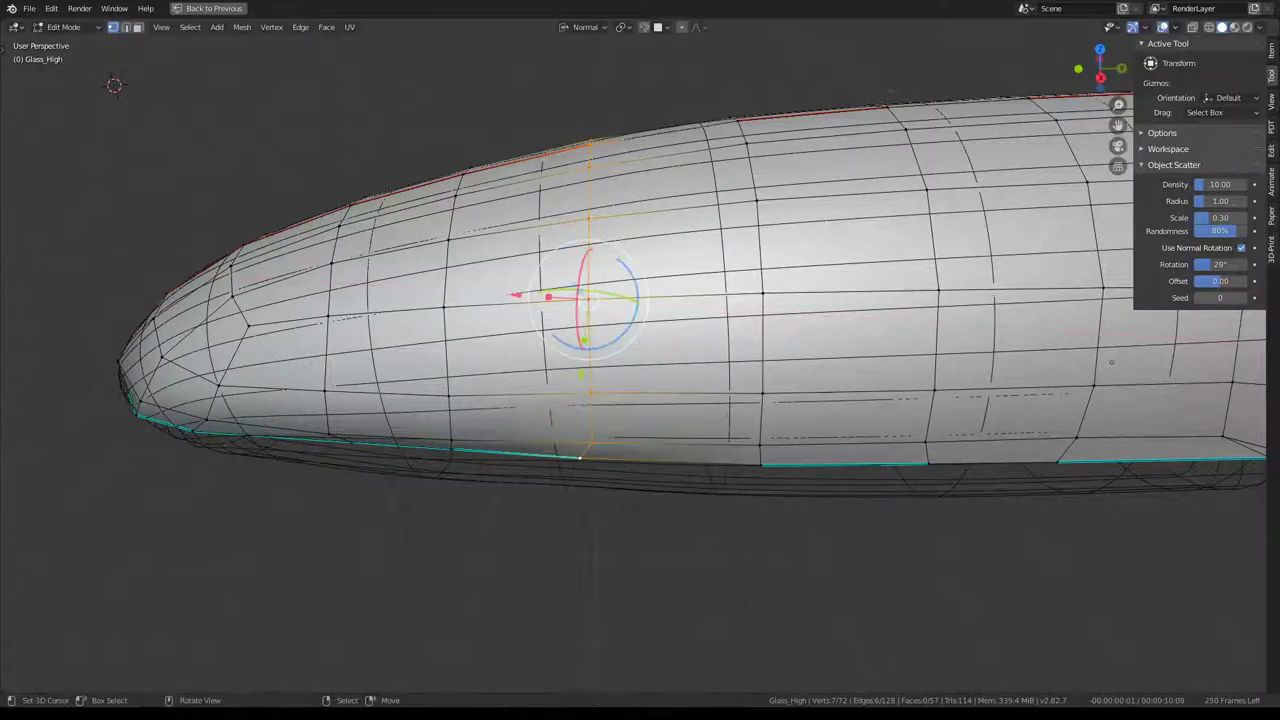
# Set Global transform orientation and Active Element pivot, then view from the right orthographically.
pyautogui.click(585, 27)
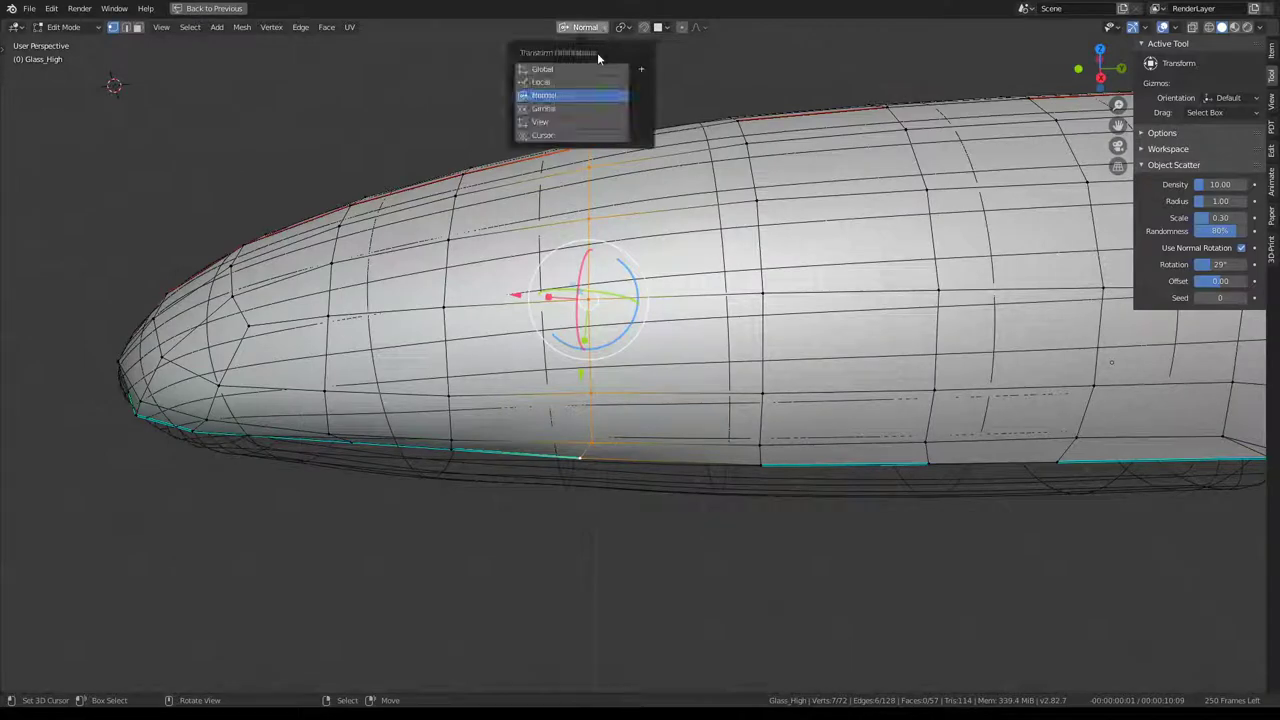
pyautogui.click(570, 50)
pyautogui.click(623, 27)
pyautogui.click(623, 27)
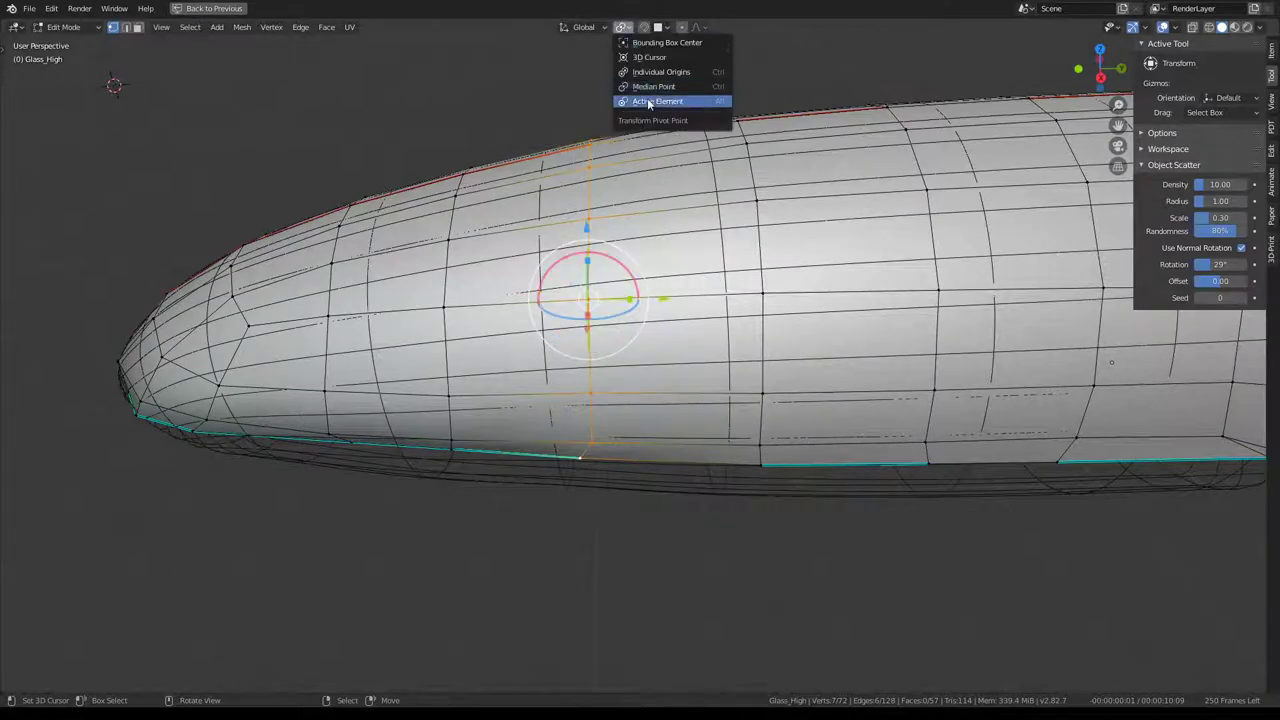
pyautogui.click(657, 101)
pyautogui.press('KP_3')
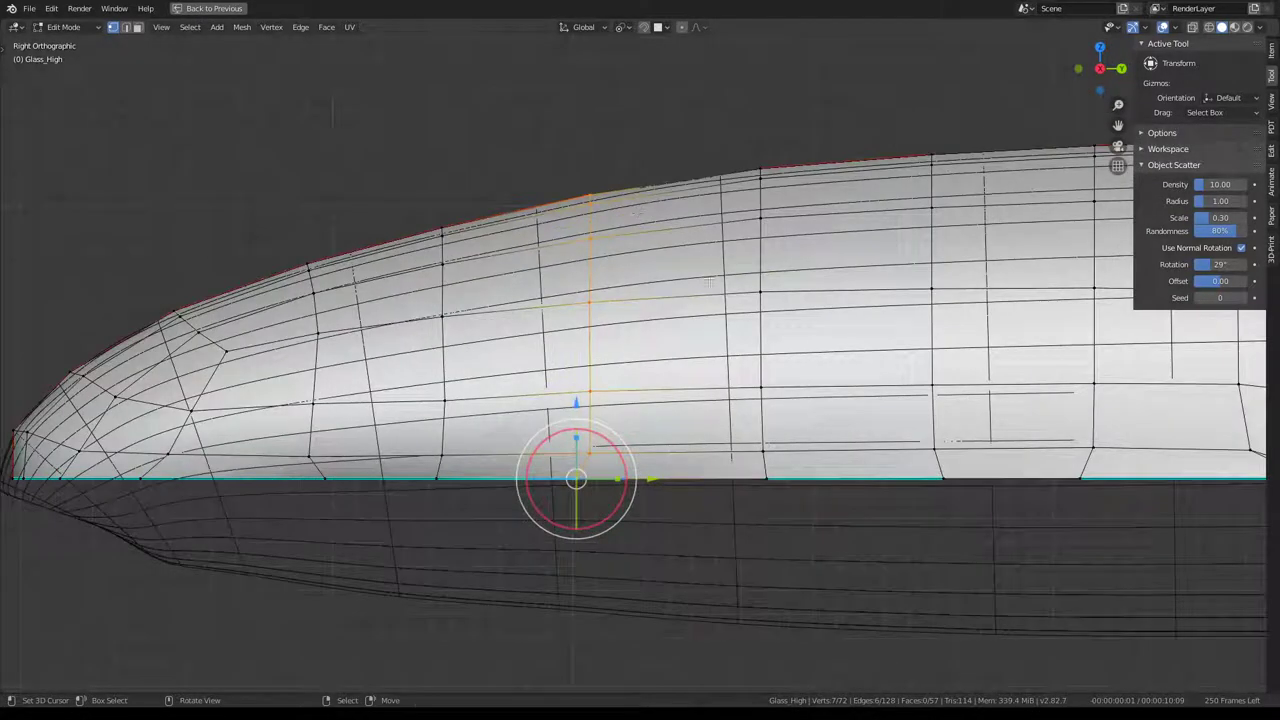
# Flatten two of the canopy's vertical edge loops to zero along Y.
pyautogui.press('s')
pyautogui.press('y')
pyautogui.press('0')
pyautogui.press('Return')
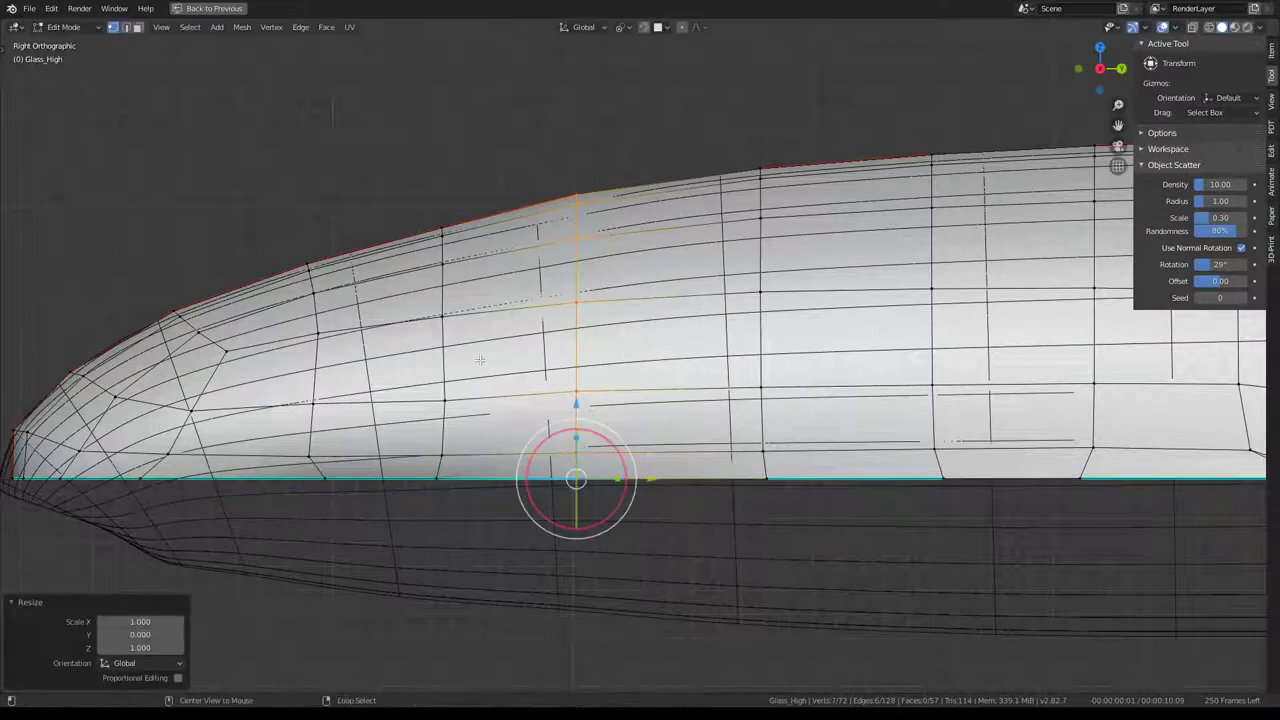
pyautogui.keyDown('alt'); pyautogui.click(442, 360); pyautogui.keyUp('alt')
pyautogui.press('s')
pyautogui.press('y')
pyautogui.press('0')
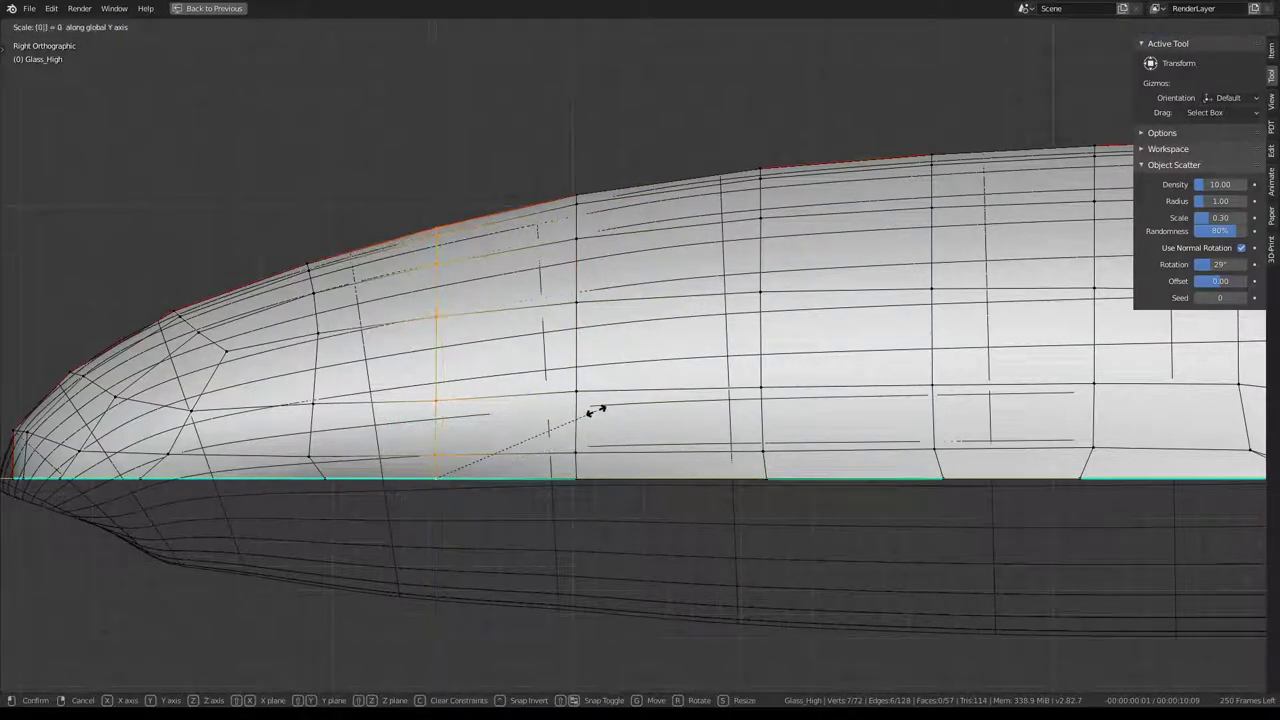
pyautogui.press('Return')
# Flatten the loop nearer the nose along Y and tilt it by -11.8°.
pyautogui.keyDown('alt'); pyautogui.click(324, 433); pyautogui.keyUp('alt')
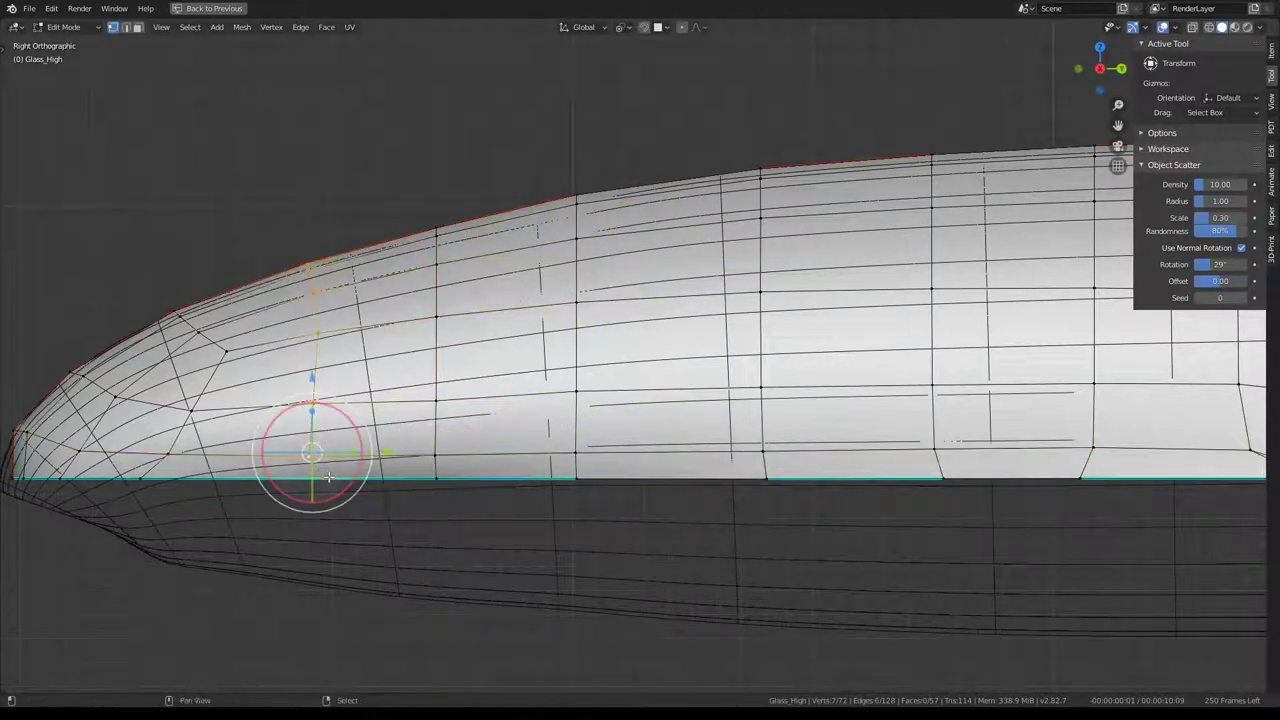
pyautogui.press('s')
pyautogui.press('y')
pyautogui.press('Return')
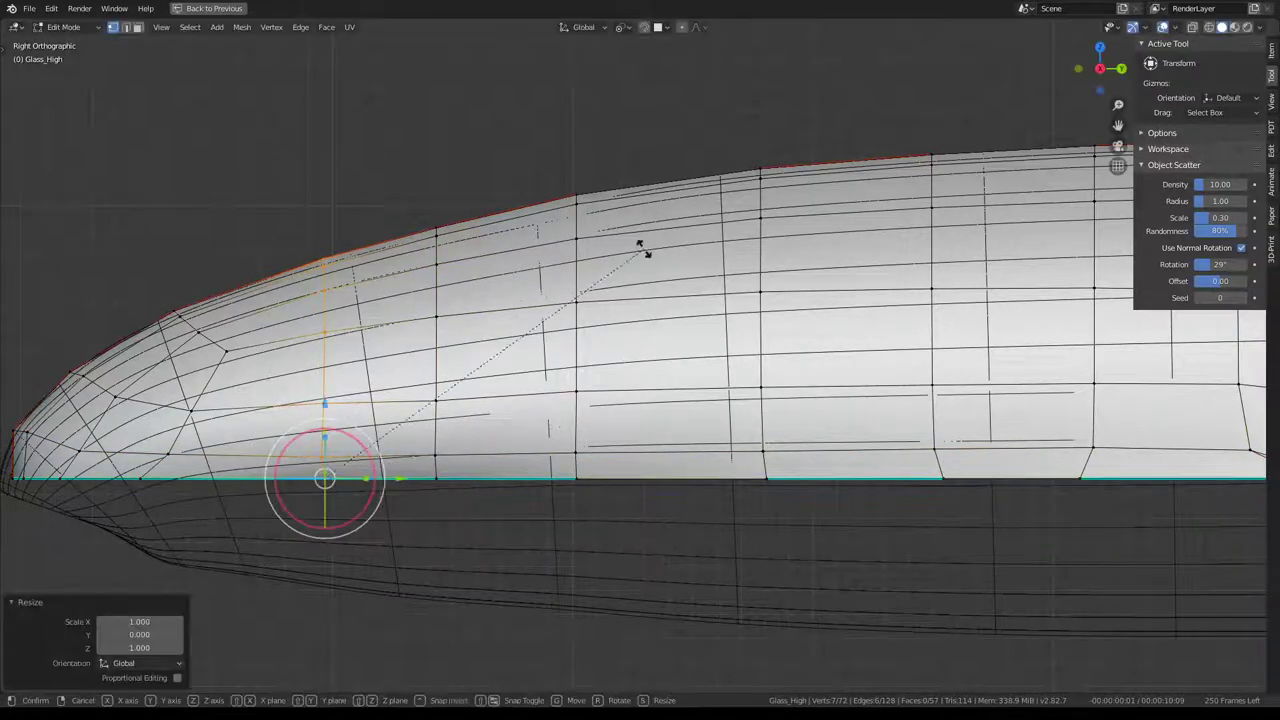
pyautogui.press('r')
pyautogui.click(560, 204)
pyautogui.moveTo(486, 194); pyautogui.dragTo(529, 203, button='middle')
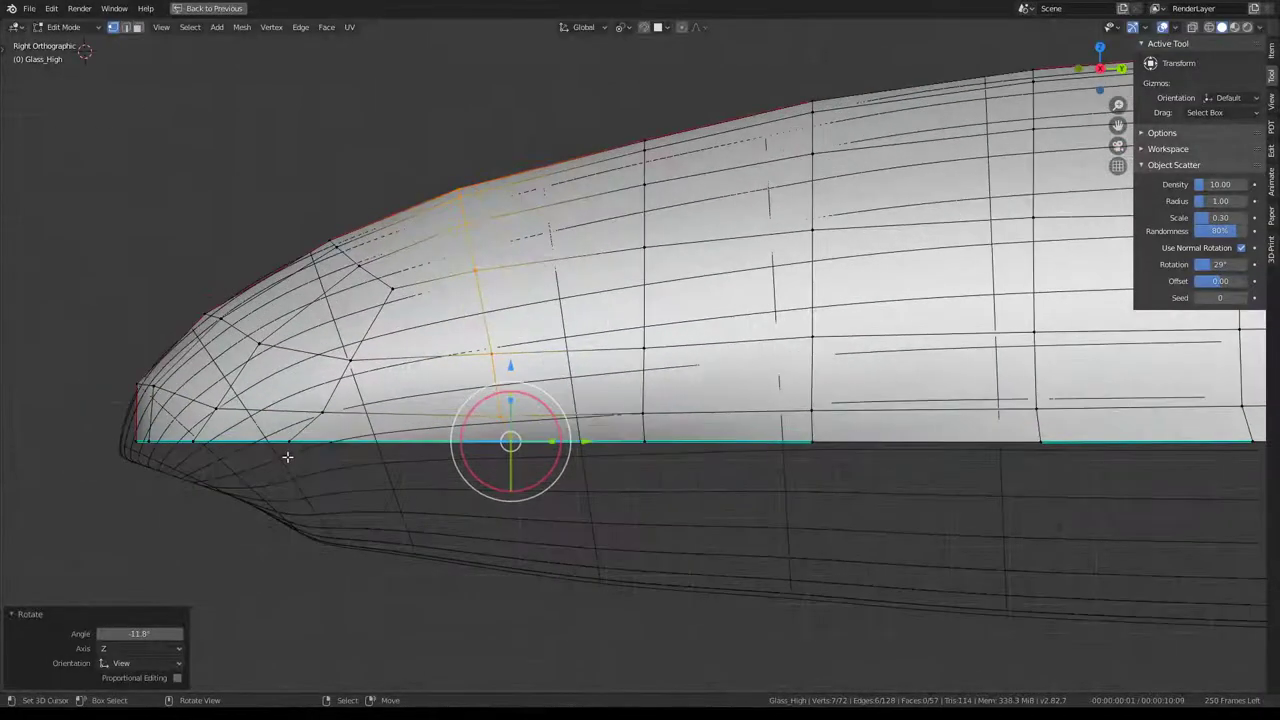
# Deselect everything, then slide an edge and reposition several canopy vertices.
pyautogui.hotkey('alt', 'a')
pyautogui.keyDown('shift'); pyautogui.moveTo(310, 430); pyautogui.dragTo(482, 427, button='middle'); pyautogui.keyUp('shift')
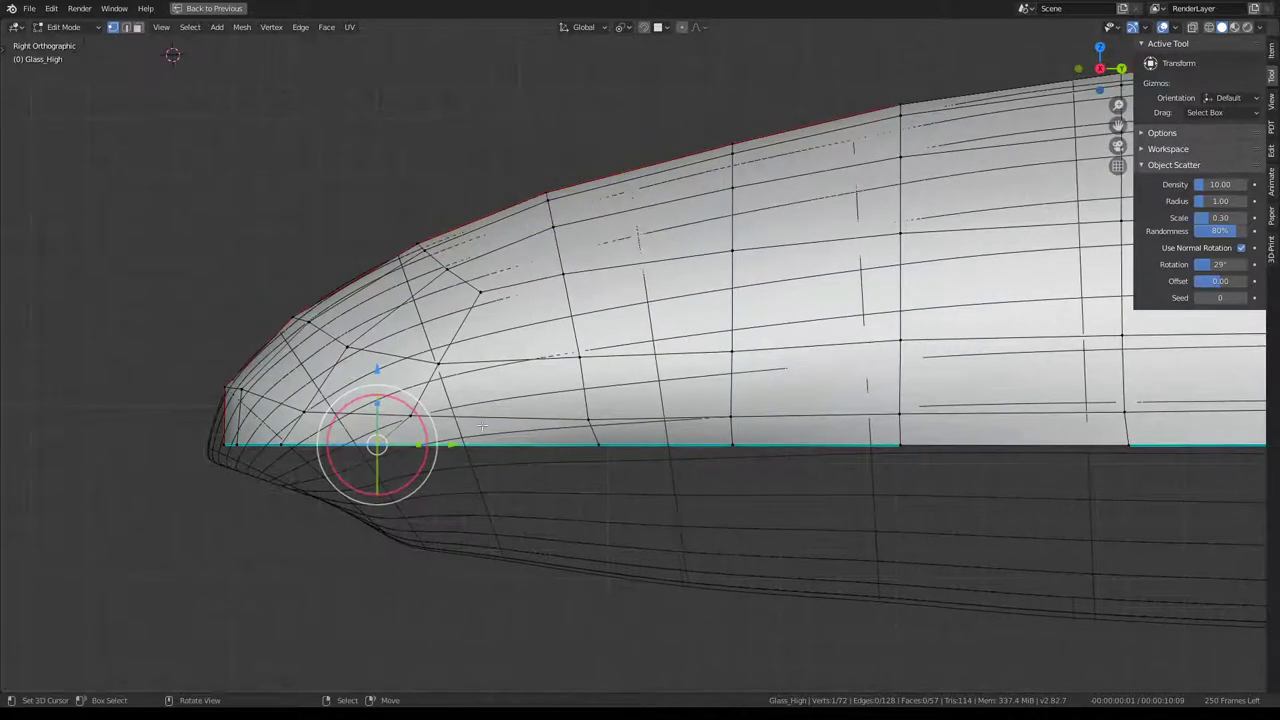
pyautogui.press('g')
pyautogui.press('g')
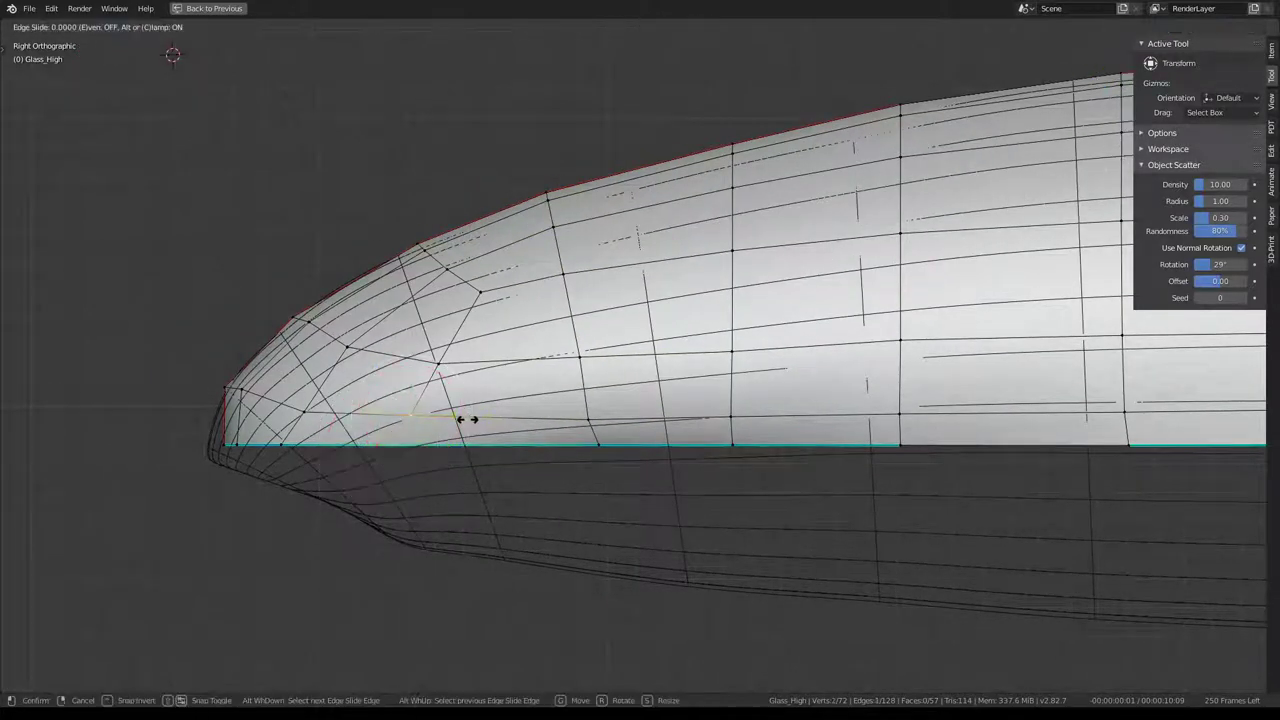
pyautogui.click(505, 421)
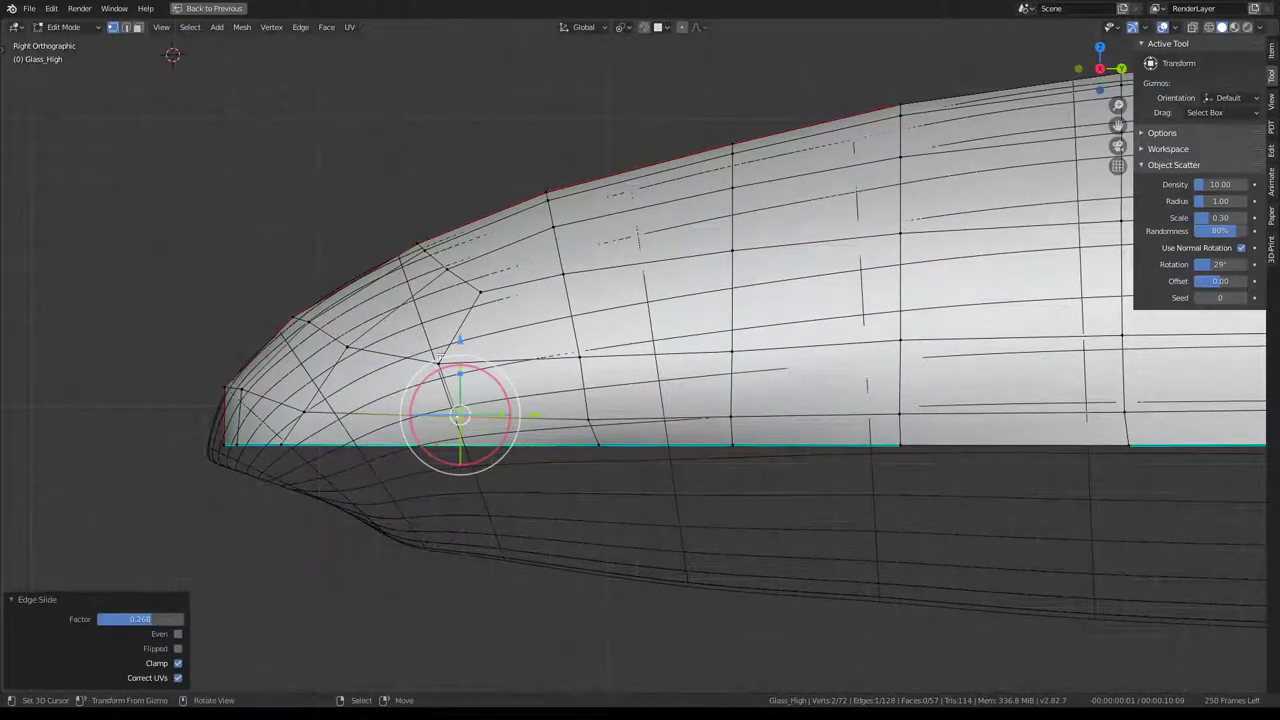
pyautogui.press('g')
pyautogui.click(528, 421)
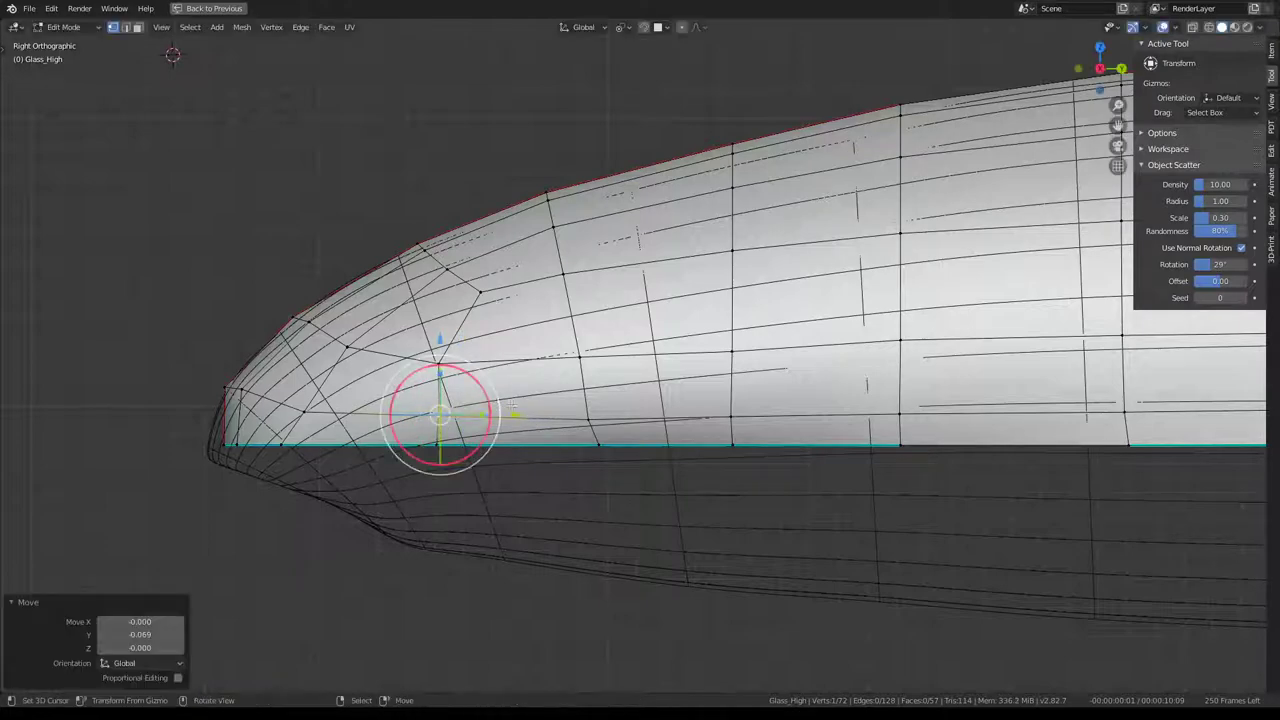
pyautogui.press('g')
pyautogui.click(510, 410)
pyautogui.press('g')
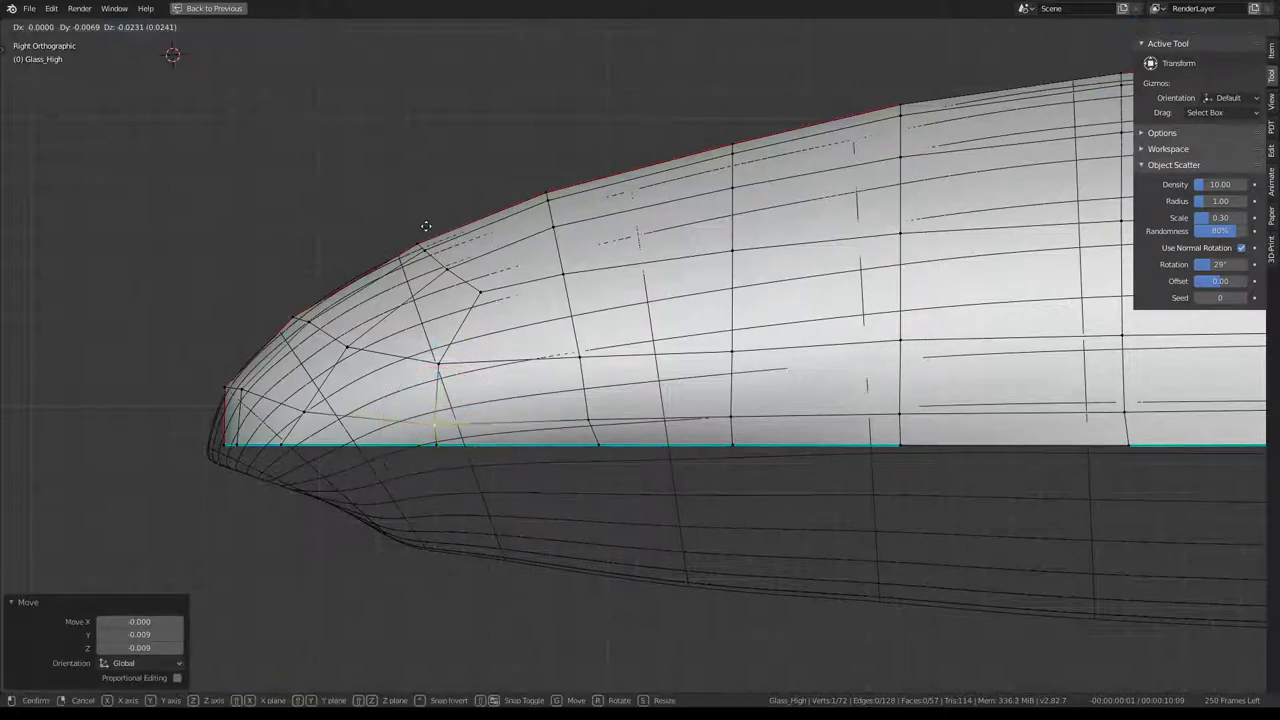
pyautogui.click(426, 222)
# Move the nose vertices onto the hull outline, ending at the canopy's front tip.
pyautogui.scroll(2, 291, 362)
pyautogui.scroll(2, 291, 362)
pyautogui.scroll(1, 291, 362)
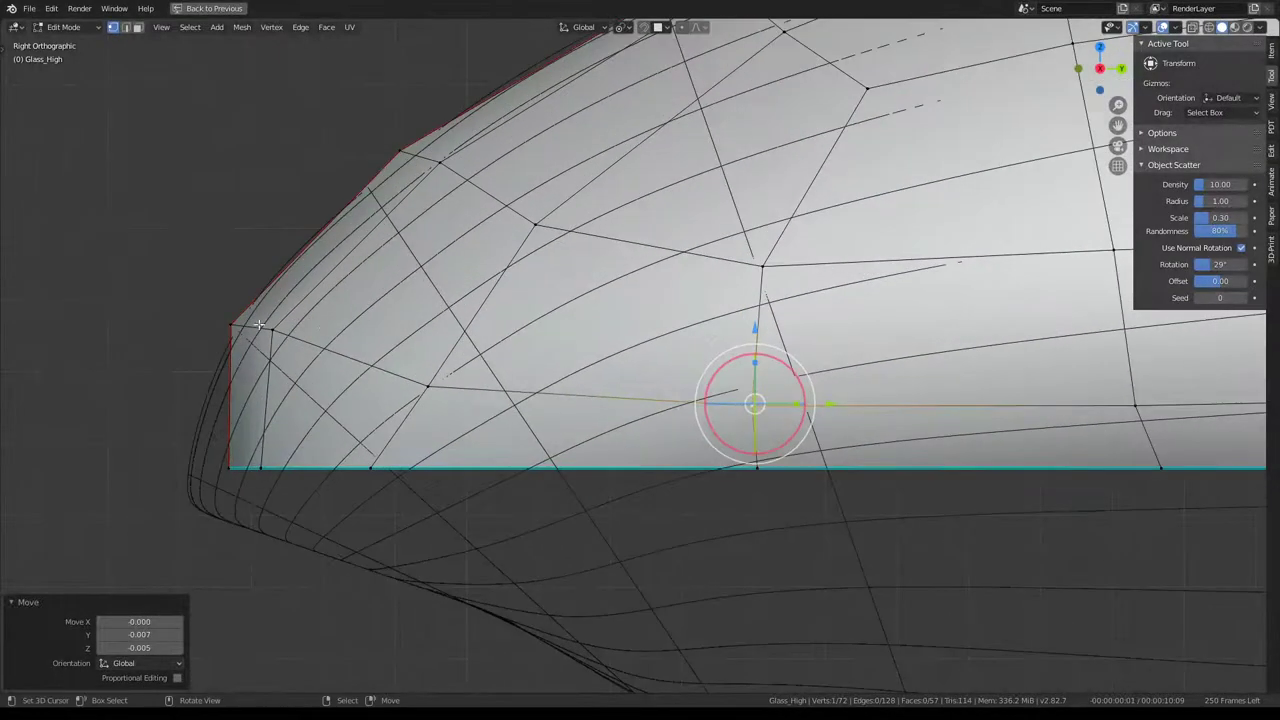
pyautogui.press('g')
pyautogui.click(229, 423)
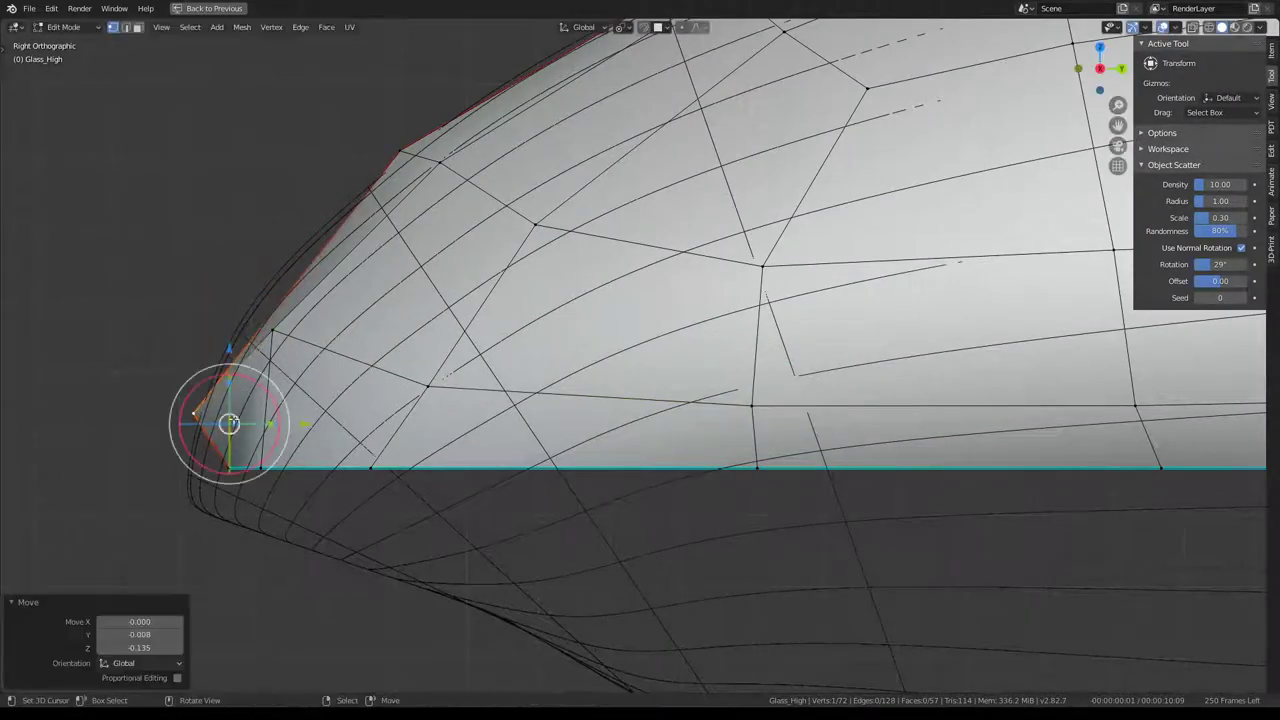
pyautogui.click(271, 337)
pyautogui.press('g')
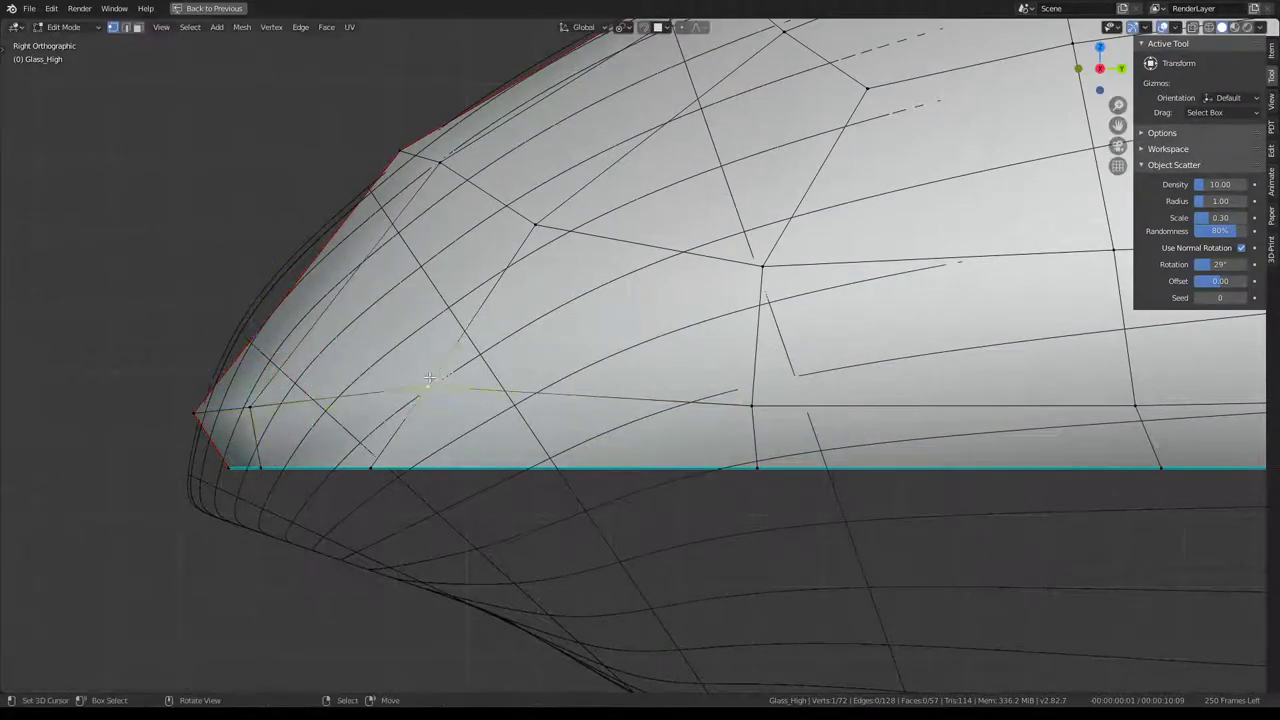
pyautogui.click(358, 400)
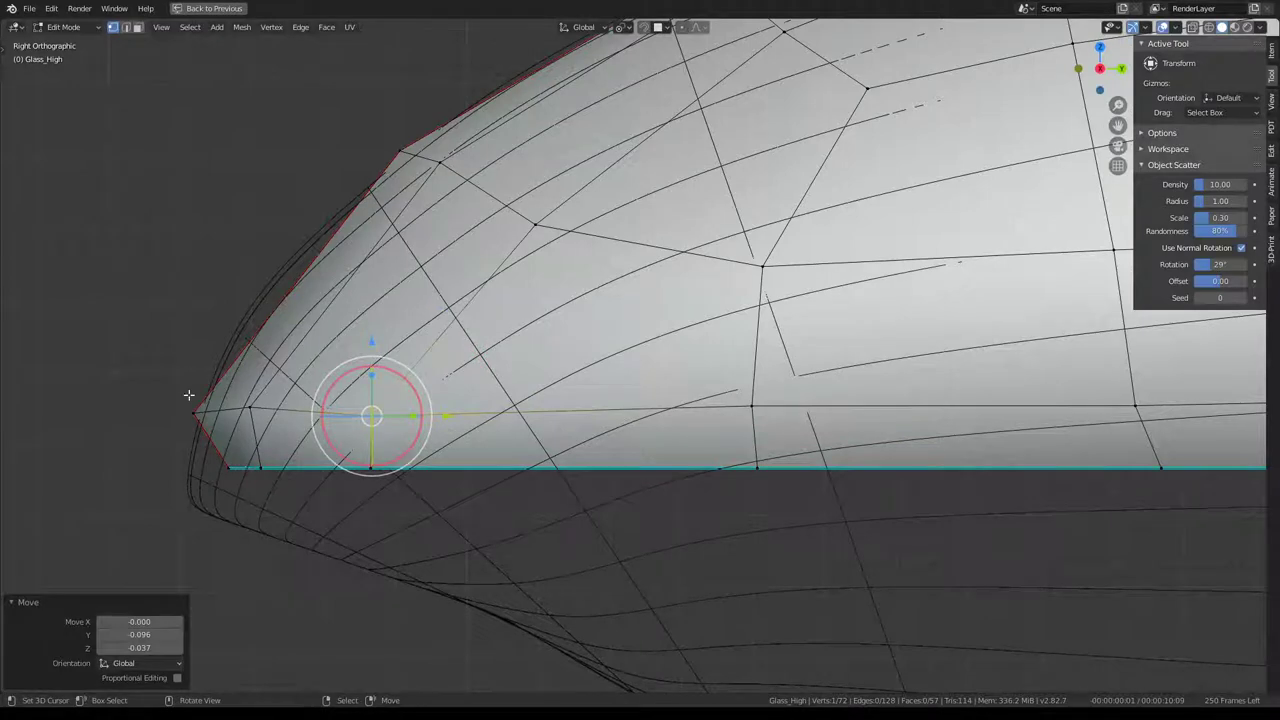
pyautogui.click(188, 395)
pyautogui.press('g')
pyautogui.click(200, 440)
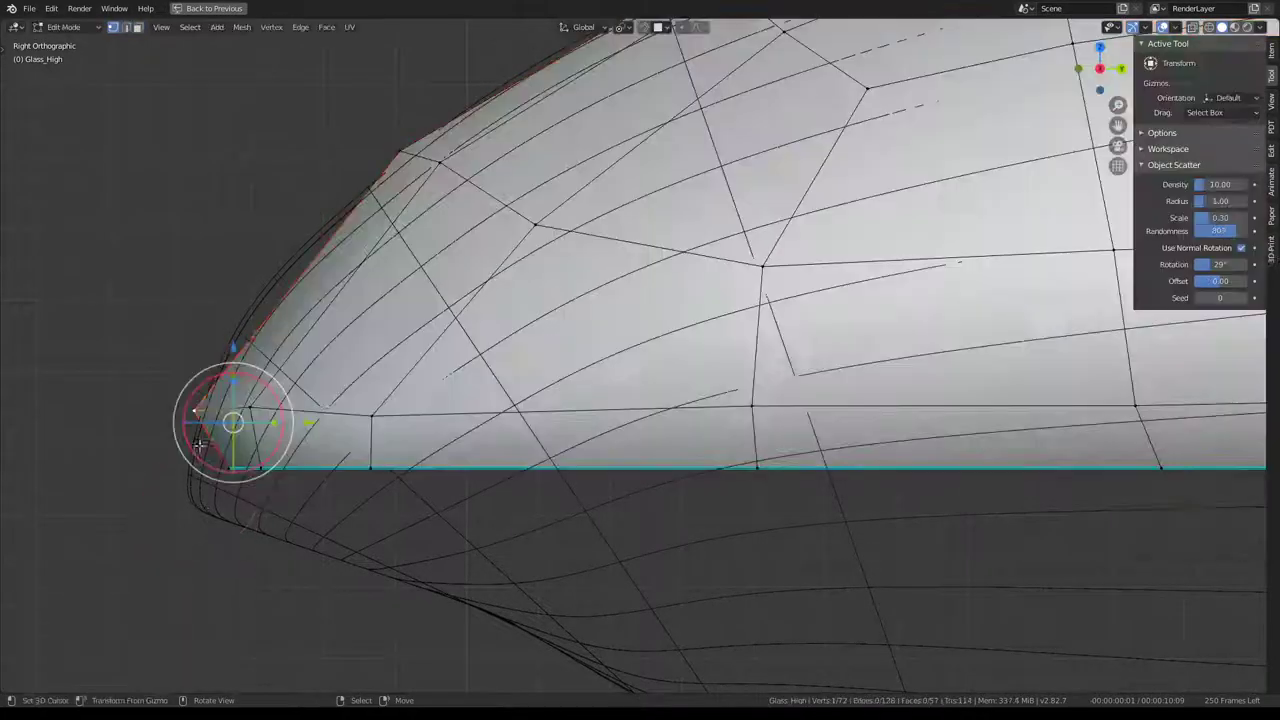
# Lower the upper nose vertices along the hull curve, the last by -0.054, 0.009, -0.008.
pyautogui.click(402, 153)
pyautogui.press('g')
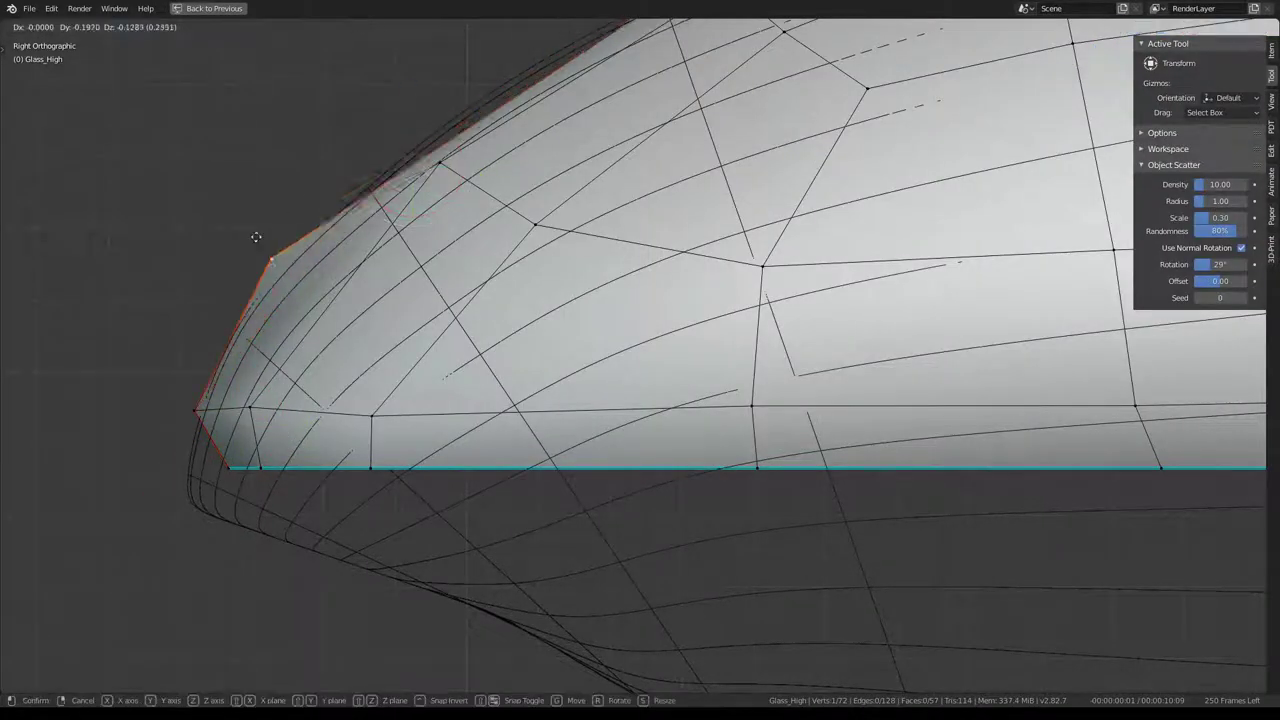
pyautogui.click(290, 275)
pyautogui.click(471, 180)
pyautogui.press('g')
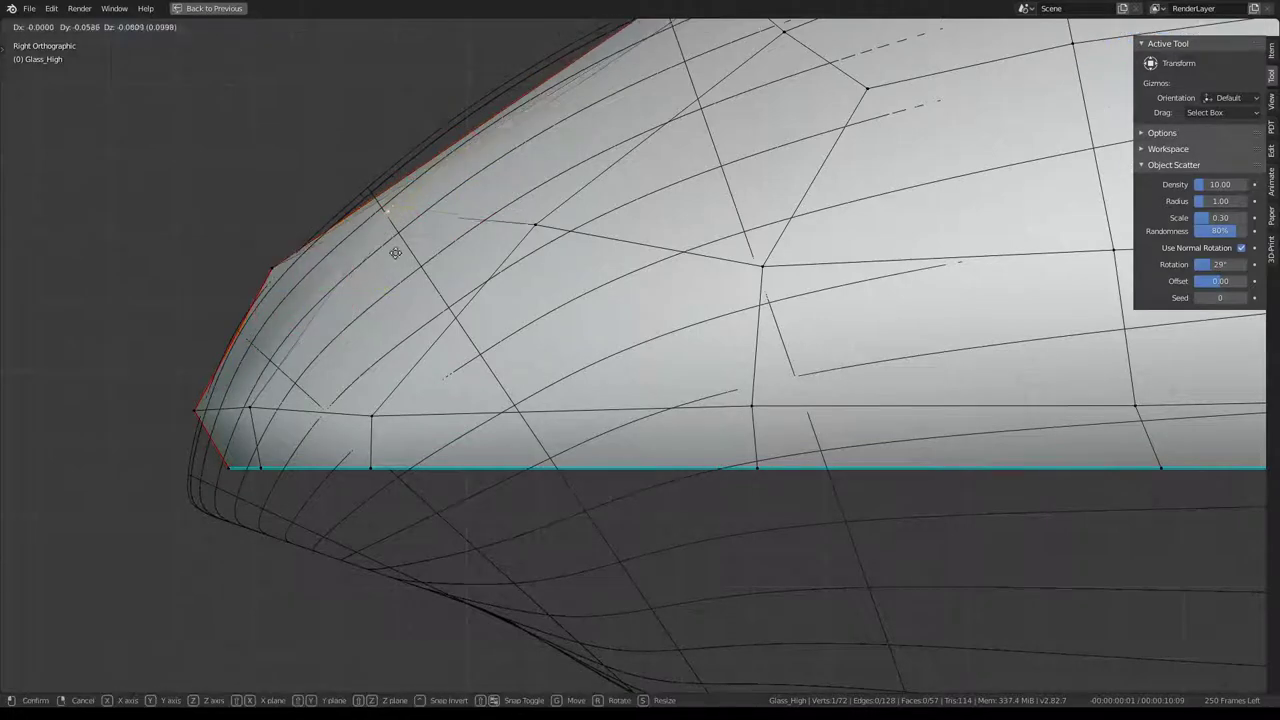
pyautogui.click(302, 288)
pyautogui.click(577, 226)
pyautogui.press('g')
pyautogui.click(517, 291)
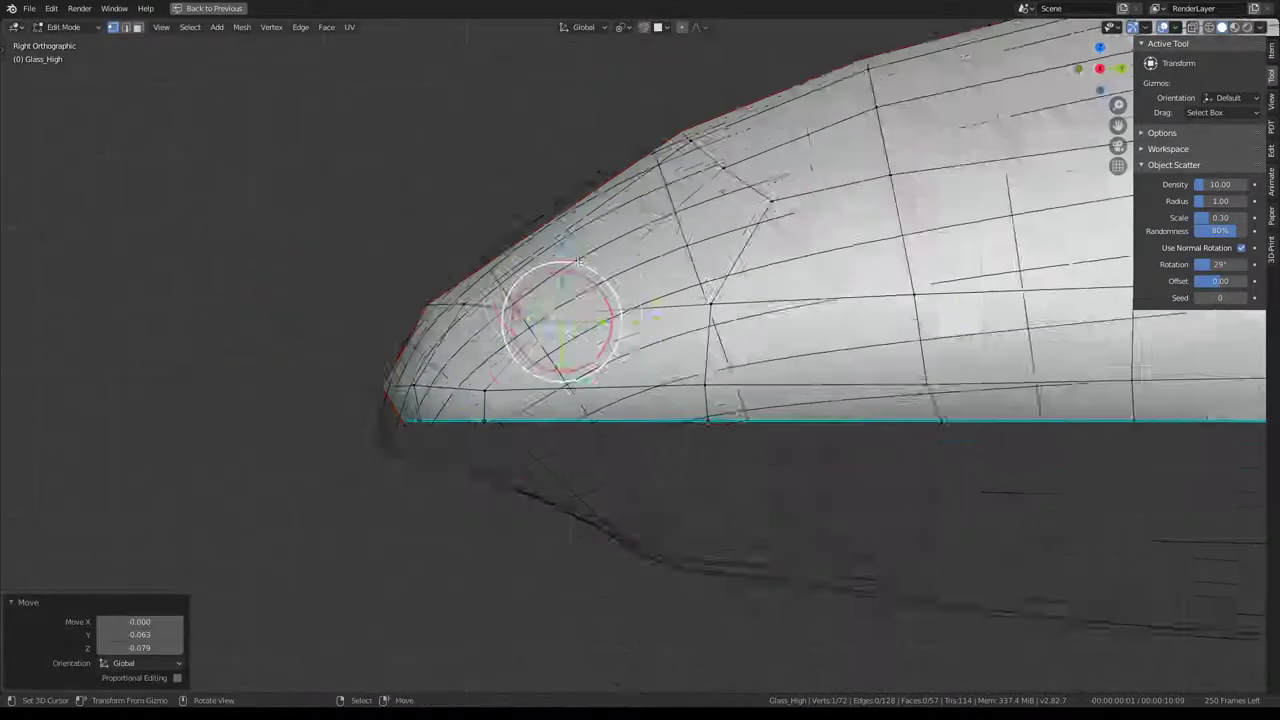
pyautogui.scroll(-2, 578, 355)
pyautogui.press('g')
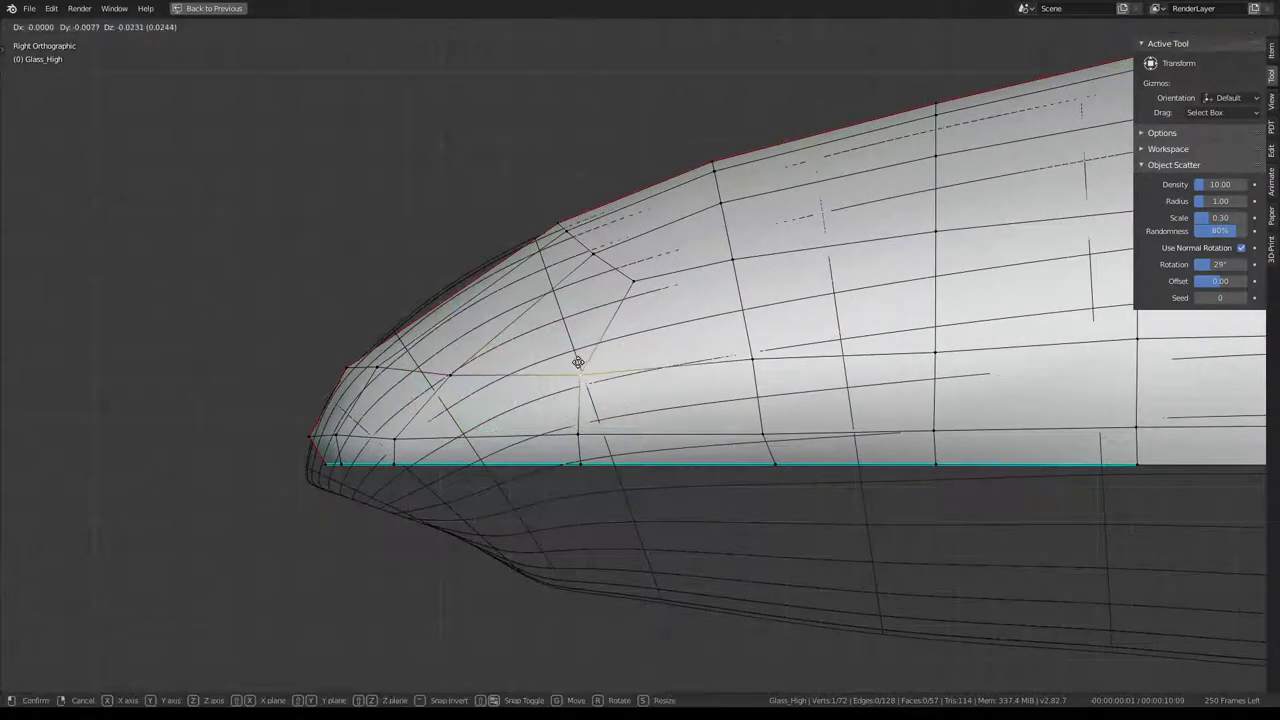
pyautogui.click(578, 362)
pyautogui.moveTo(590, 368)
pyautogui.mouseDown(button='middle')
pyautogui.moveTo(694, 363)
pyautogui.moveTo(580, 357)
pyautogui.mouseUp(button='middle')
# Cancel the extra vertex move and return to the canopy's side view.
pyautogui.press('g')
pyautogui.press('Escape')
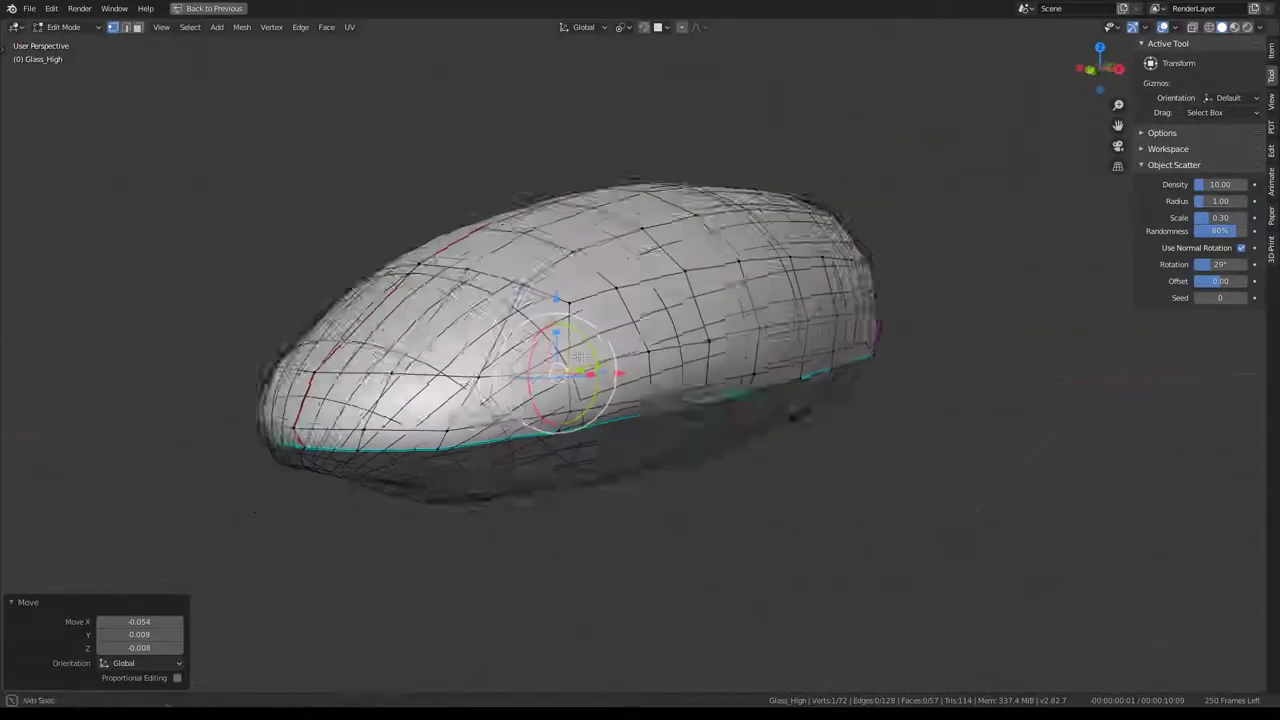
pyautogui.press('KP_3')
pyautogui.scroll(4, 346, 106)
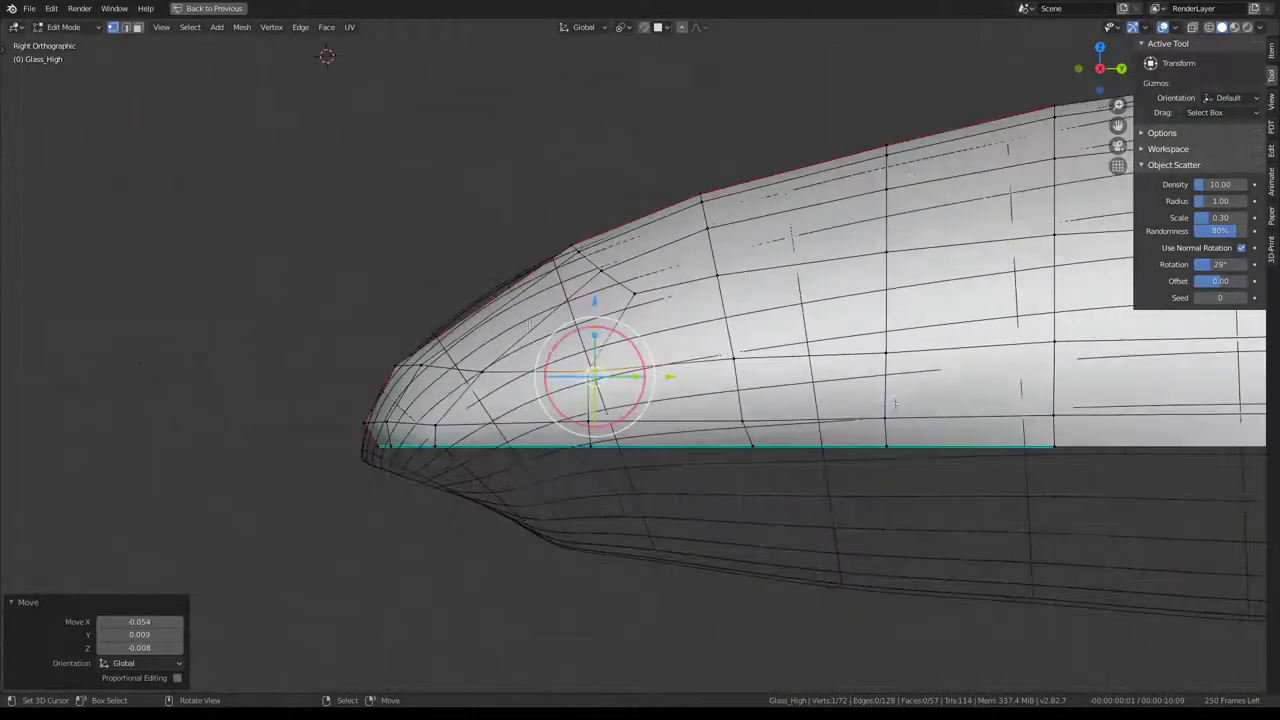
pyautogui.scroll(-3, 895, 404)
pyautogui.scroll(-1, 895, 404)
# Flatten the middle horizontal edge loop to zero on Z into a straight line.
pyautogui.keyDown('alt'); pyautogui.click(1005, 343); pyautogui.keyUp('alt')
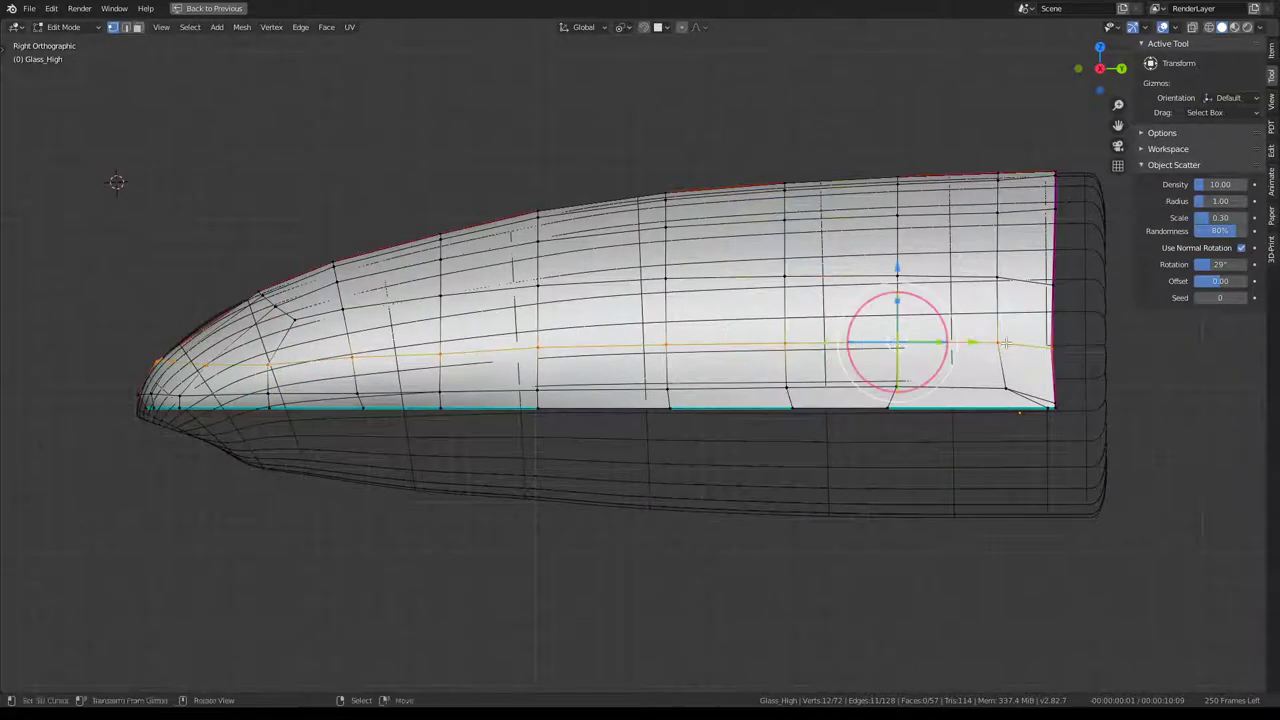
pyautogui.press('g')
pyautogui.press('g')
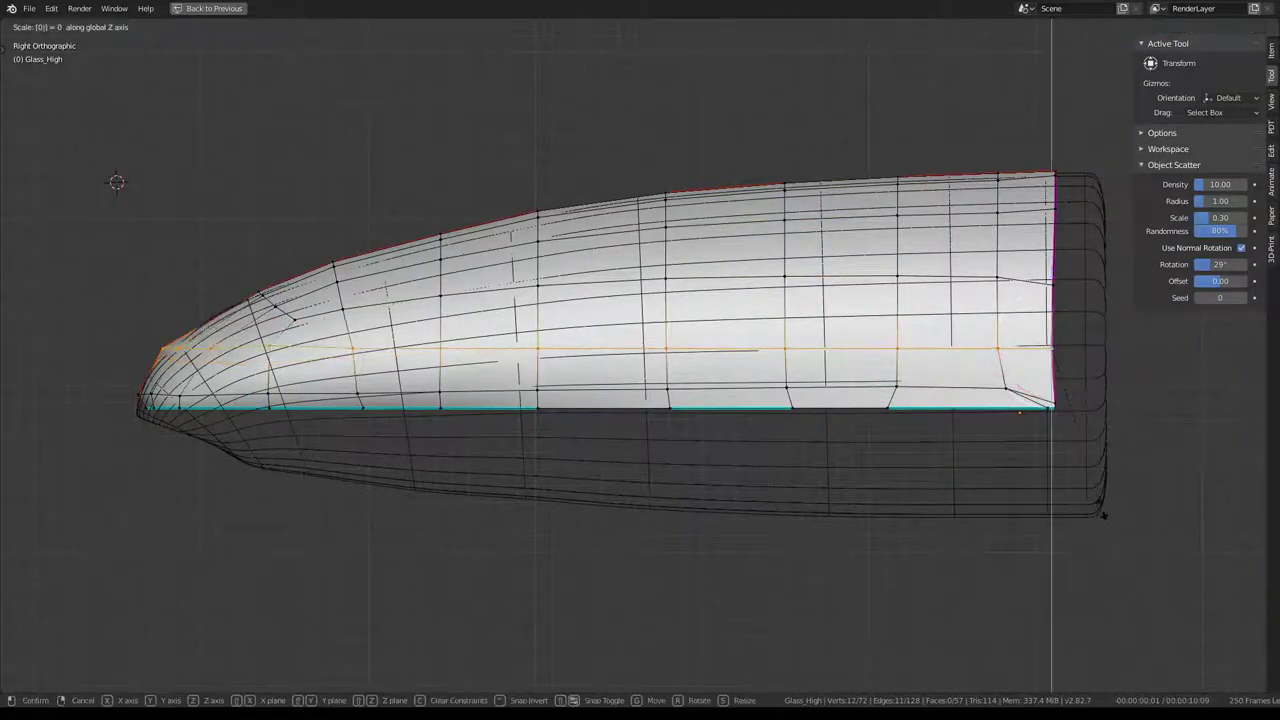
pyautogui.click(1098, 527)
pyautogui.press('s')
pyautogui.press('z')
pyautogui.press('0')
pyautogui.press('Return')
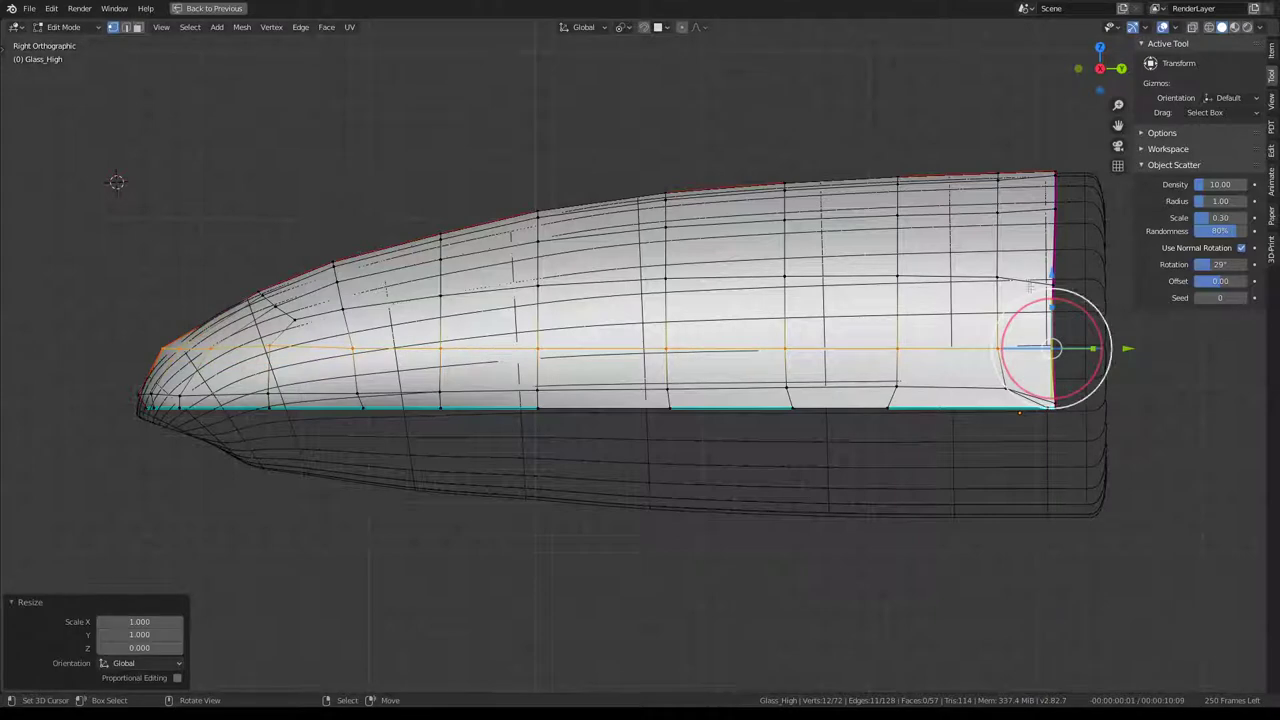
# Tilt and lower the flattened loop slightly, then select vertices near the nose.
pyautogui.press('g')
pyautogui.press('Return')
pyautogui.press('r')
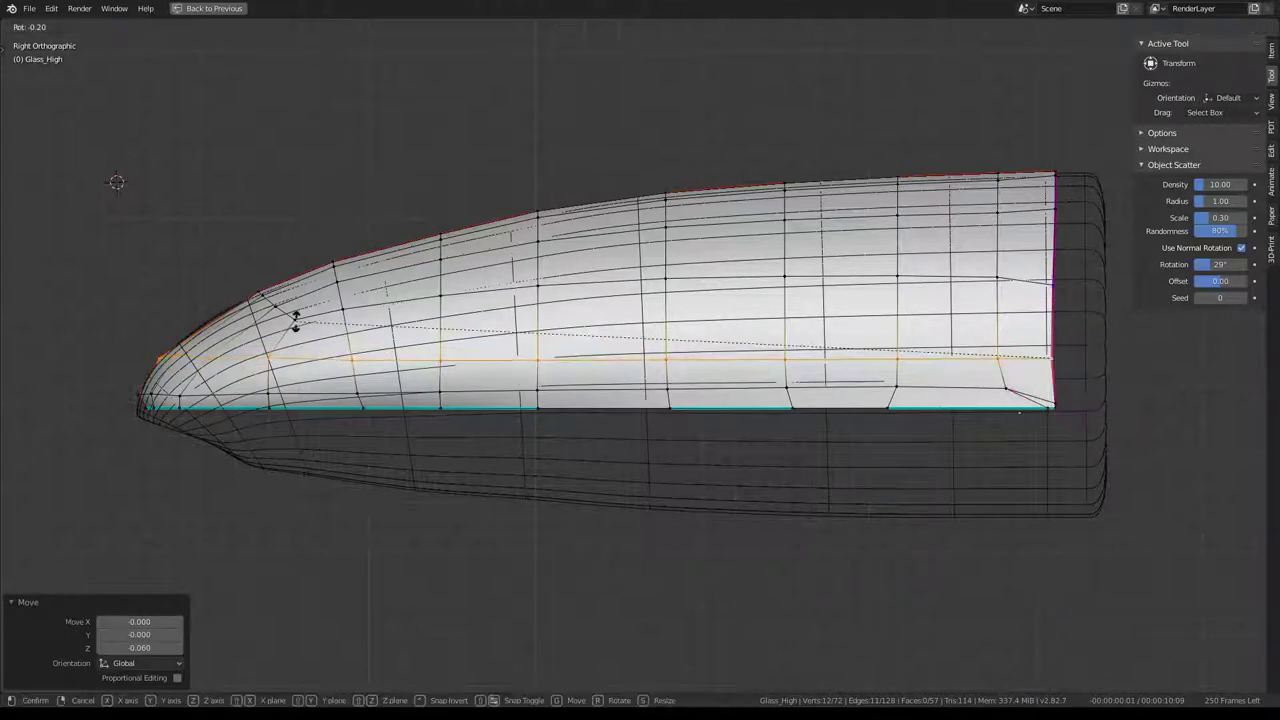
pyautogui.click(297, 318)
pyautogui.click(247, 286)
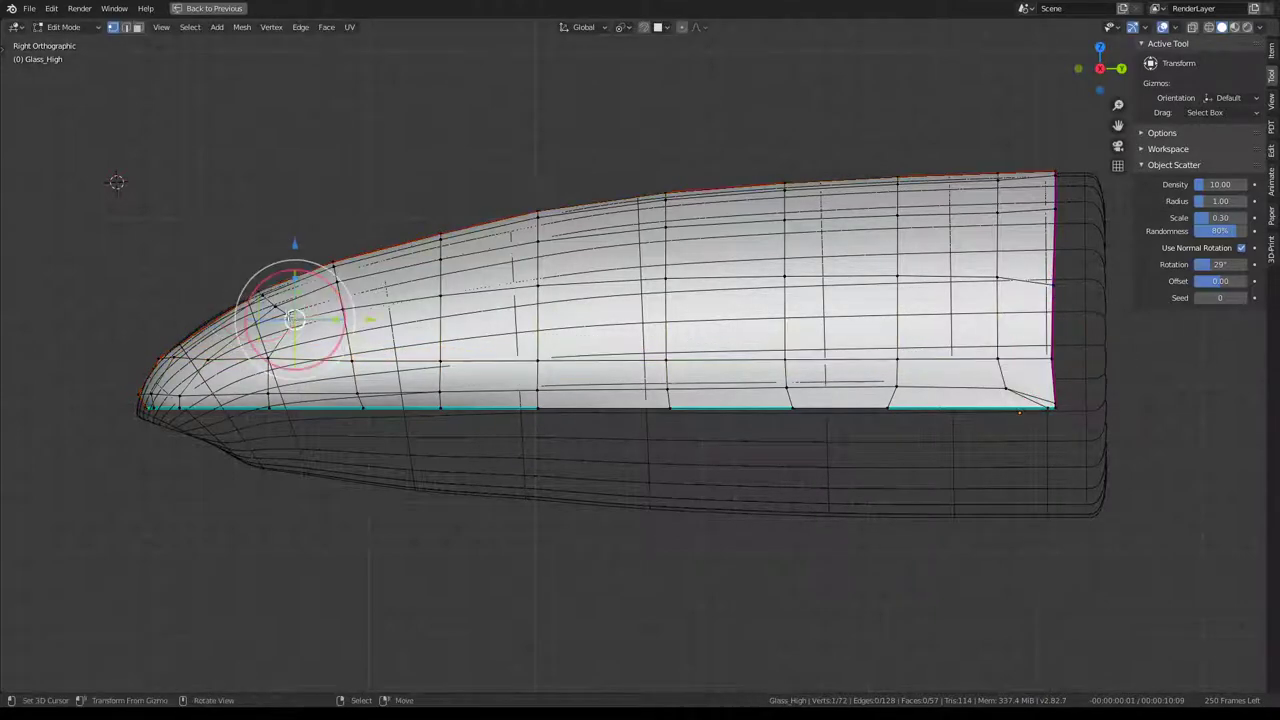
pyautogui.scroll(3, 447, 326)
# Move the selected nose vertices and rotate them by -37.7°.
pyautogui.press('g')
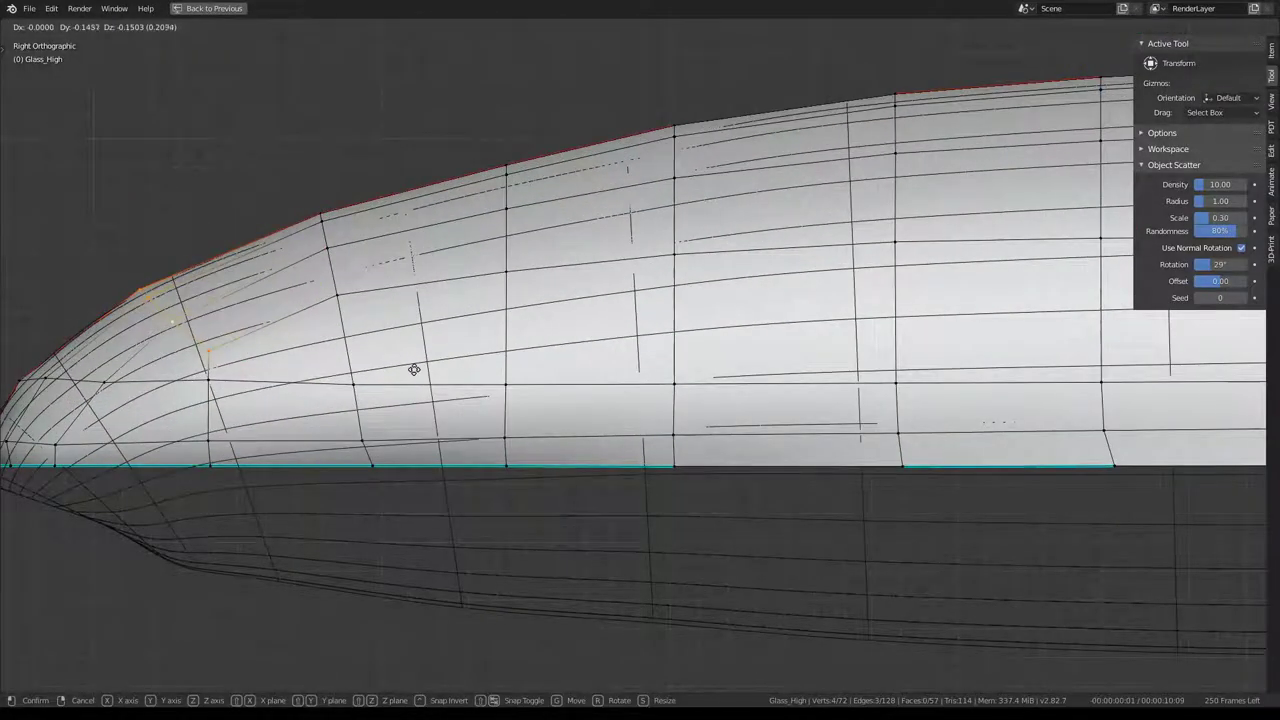
pyautogui.click(415, 368)
pyautogui.press('r')
pyautogui.click(440, 195)
pyautogui.press('g')
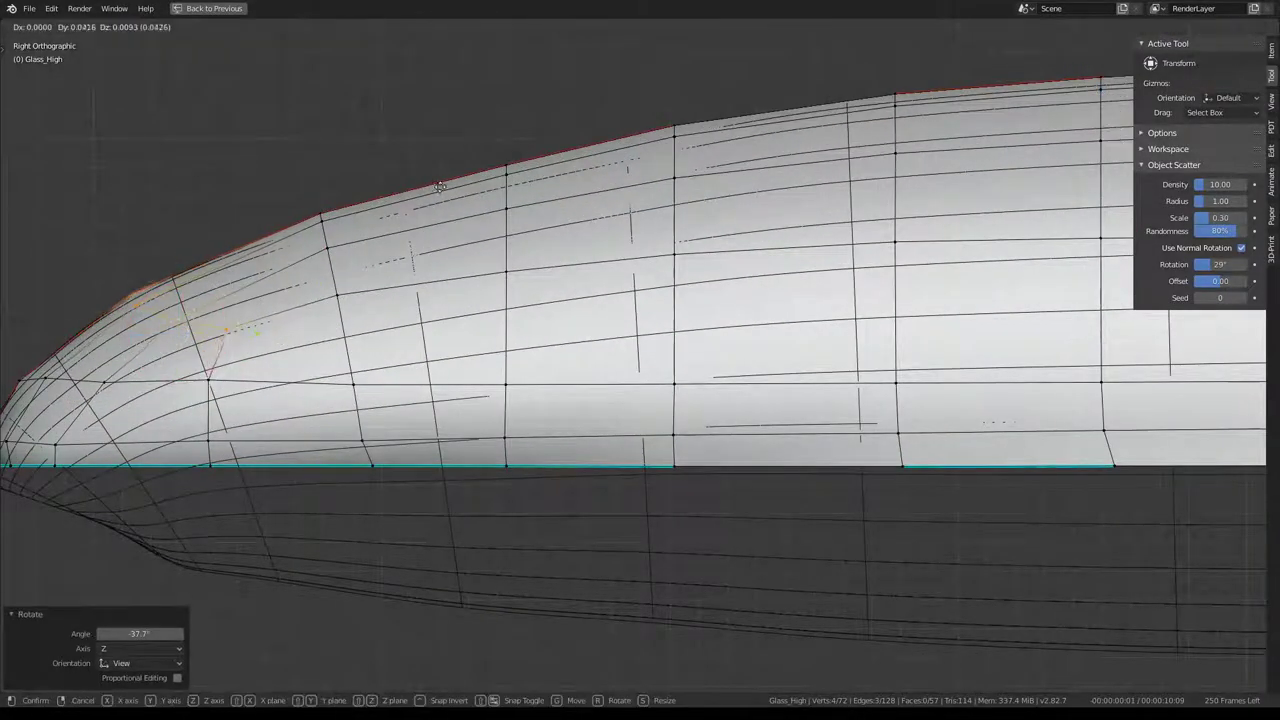
pyautogui.click(443, 190)
pyautogui.scroll(-2, 300, 320)
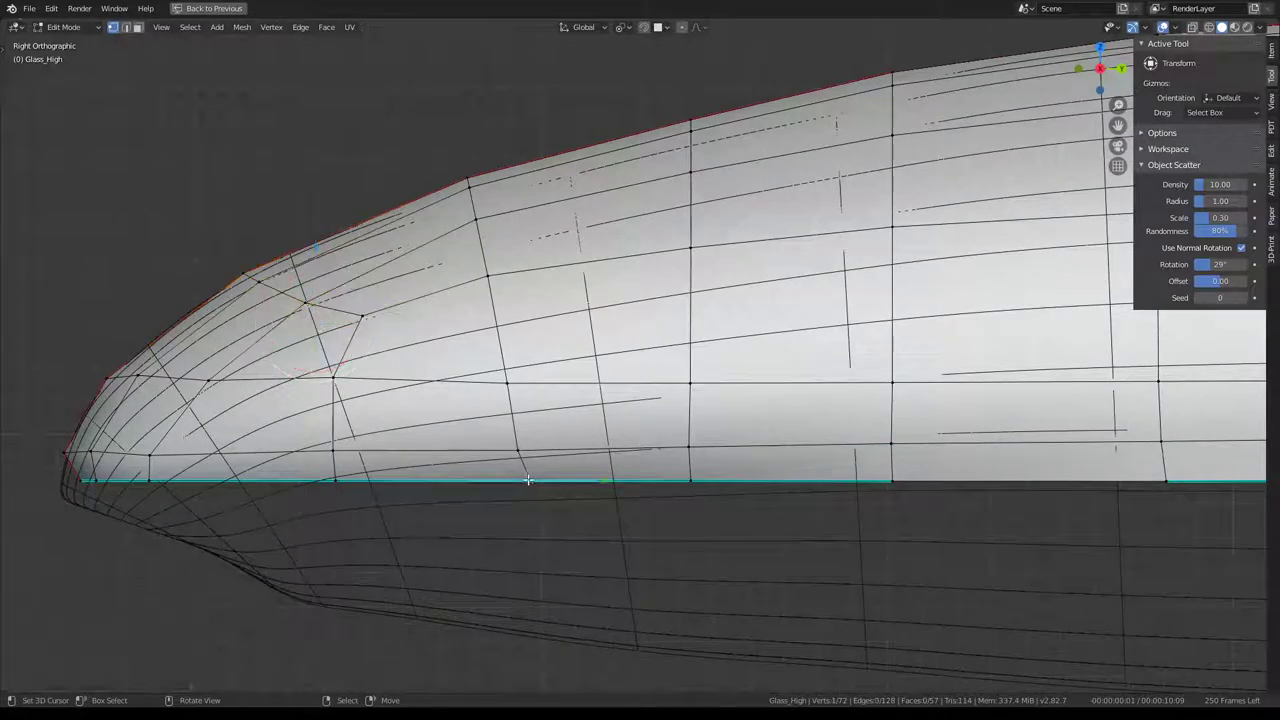
# Place the 3D cursor on the bottom rim and flatten the vertical loop to zero along Y.
pyautogui.keyDown('shift'); pyautogui.rightClick(525, 467); pyautogui.keyUp('shift')
pyautogui.press('s')
pyautogui.press('y')
pyautogui.press('0')
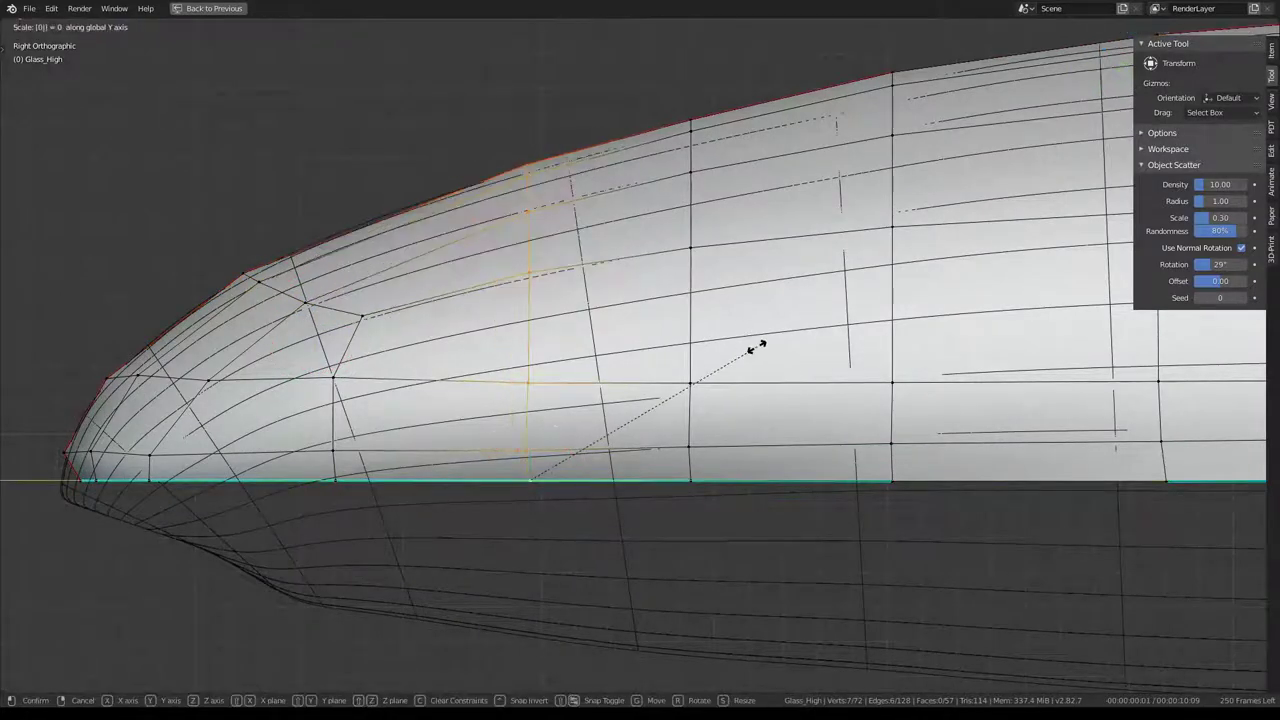
pyautogui.press('Return')
pyautogui.press('g')
pyautogui.press('Escape')
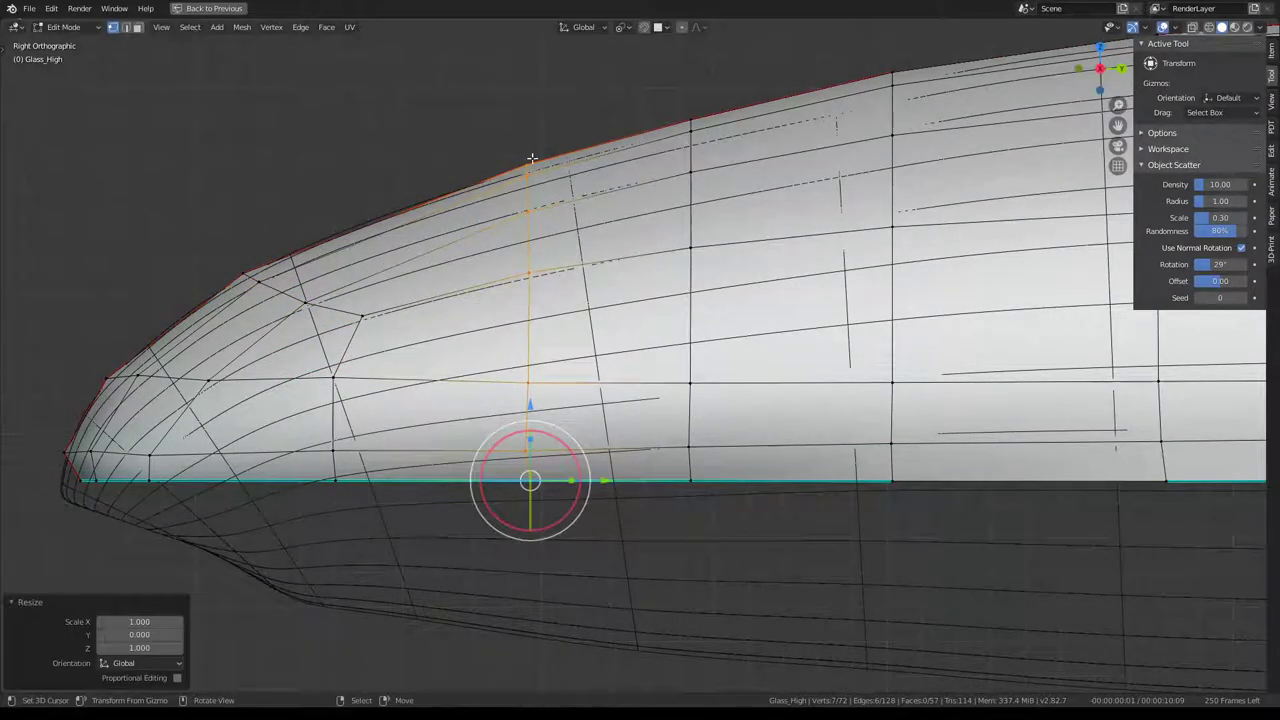
# Nudge a front vertex and straighten the vertex path above the rim along Y.
pyautogui.click(358, 318)
pyautogui.press('g')
pyautogui.click(382, 328)
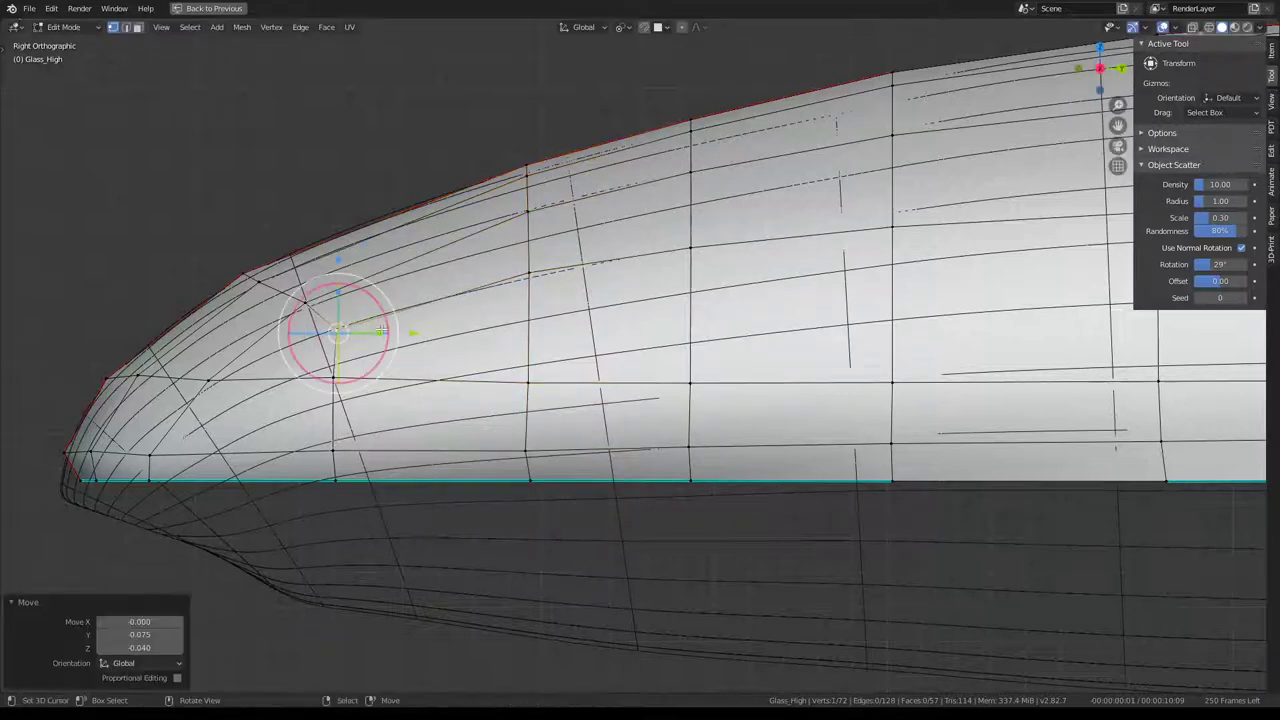
pyautogui.click(338, 485)
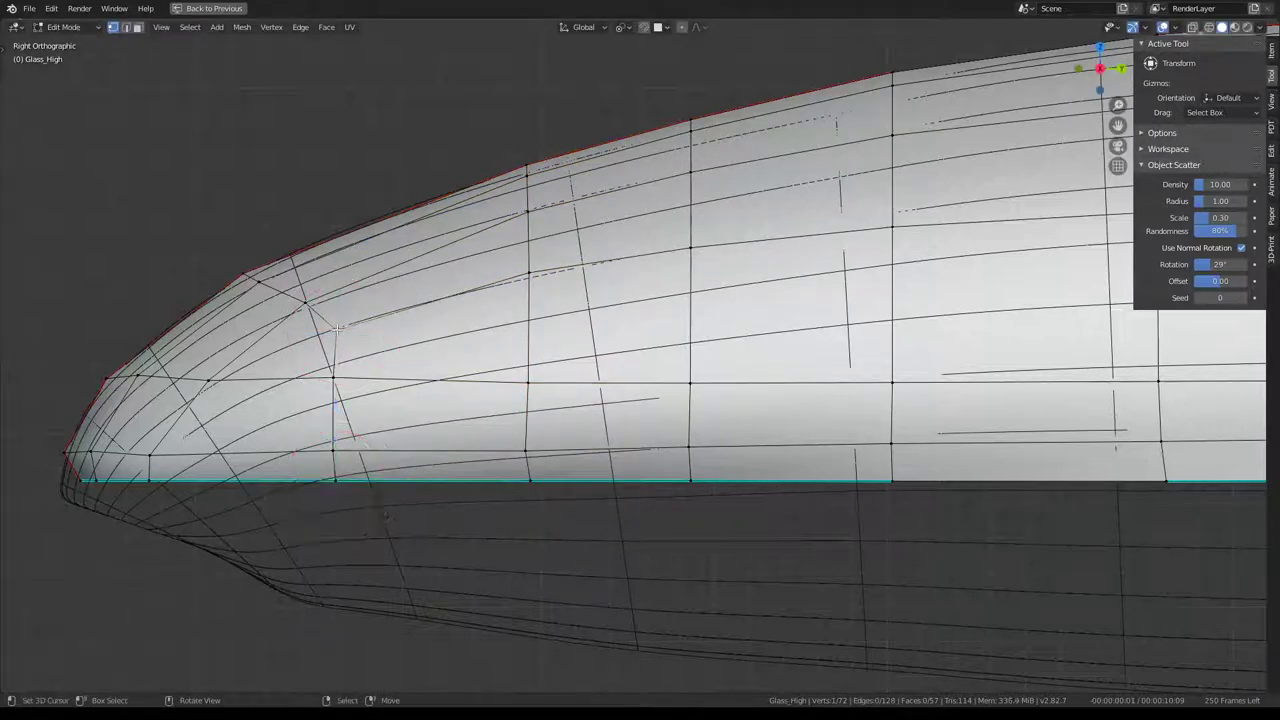
pyautogui.keyDown('ctrl'); pyautogui.click(334, 380); pyautogui.keyUp('ctrl')
pyautogui.press('s')
pyautogui.press('y')
pyautogui.press('Return')
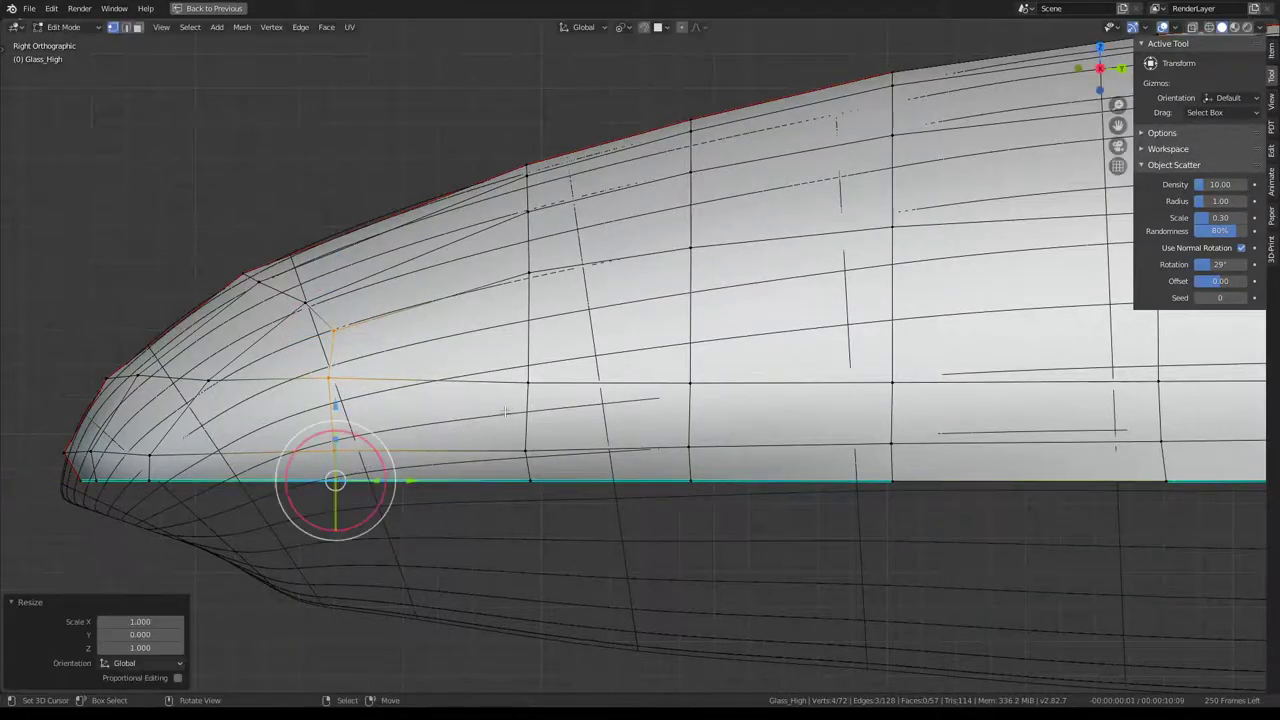
# Edge-slide another nose loop into place and reposition an upper nose vertex.
pyautogui.moveTo(501, 412)
pyautogui.mouseDown(button='middle')
pyautogui.moveTo(721, 241)
pyautogui.moveTo(789, 243)
pyautogui.moveTo(823, 271)
pyautogui.moveTo(846, 214)
pyautogui.moveTo(809, 283)
pyautogui.moveTo(680, 240)
pyautogui.mouseUp(button='middle')
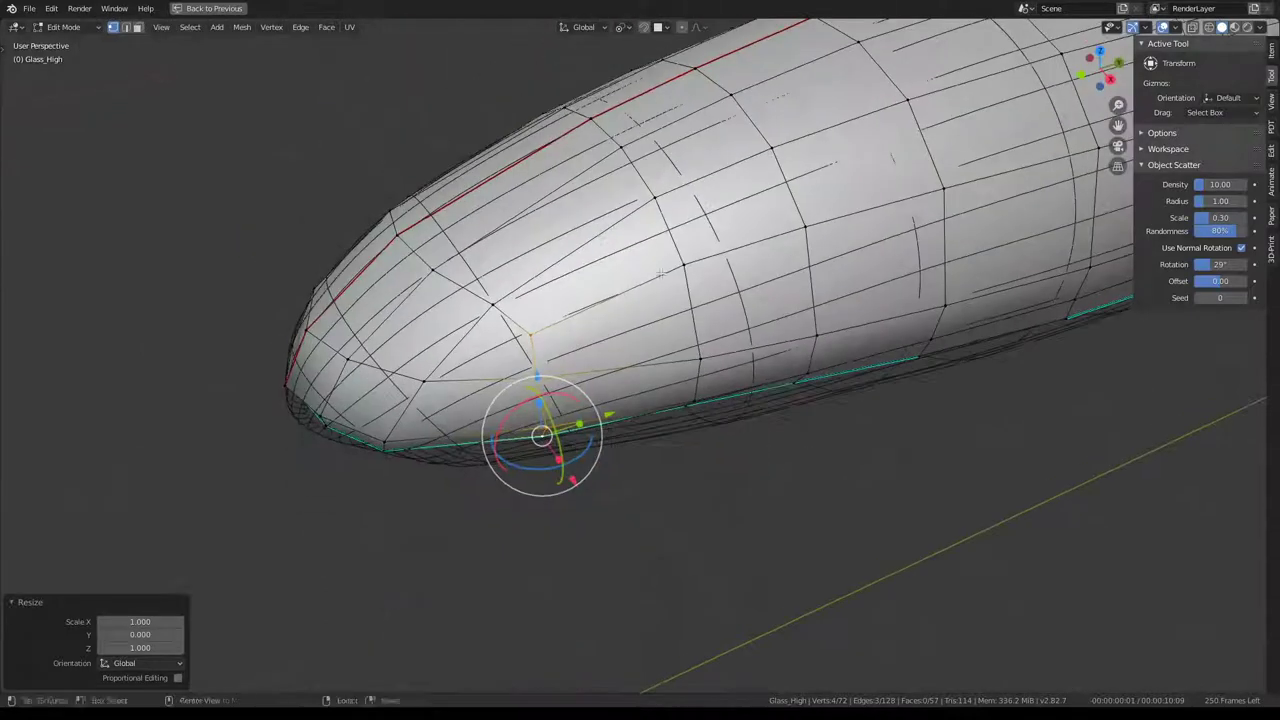
pyautogui.keyDown('alt'); pyautogui.click(680, 240); pyautogui.keyUp('alt')
pyautogui.press('g')
pyautogui.press('g')
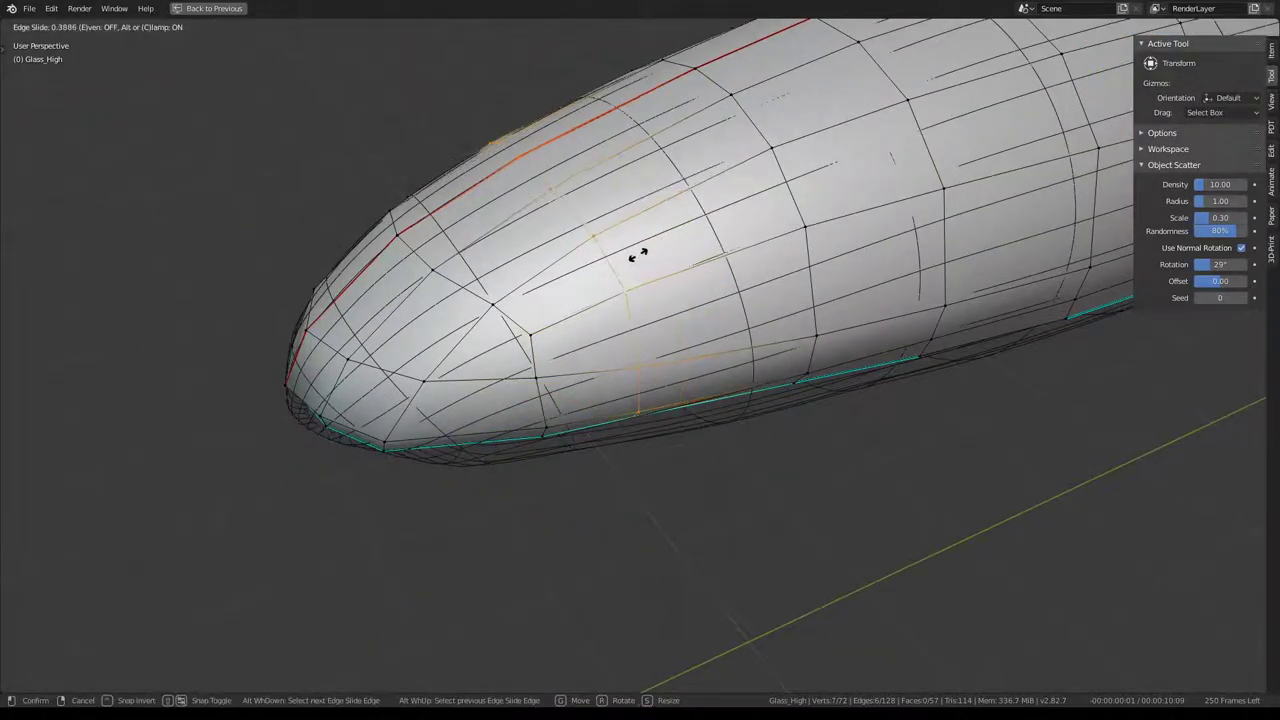
pyautogui.click(630, 258)
pyautogui.moveTo(630, 258); pyautogui.dragTo(789, 208, button='middle')
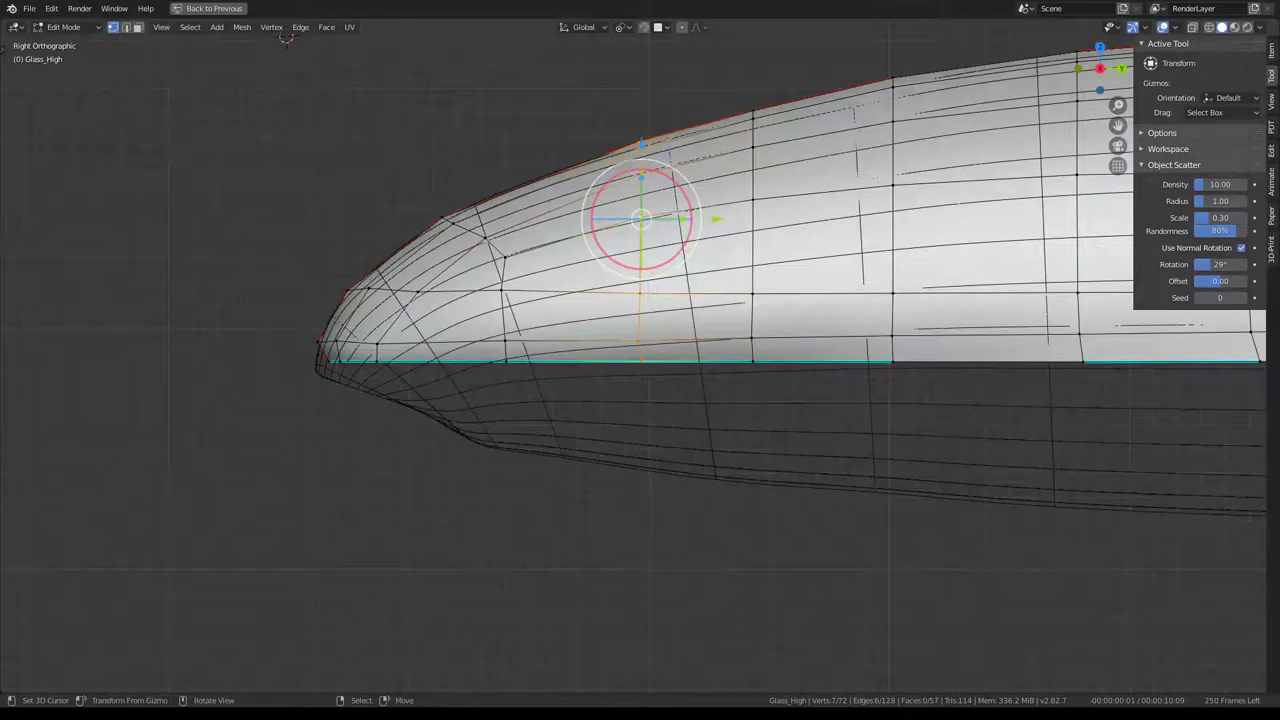
pyautogui.press('g')
pyautogui.press('g')
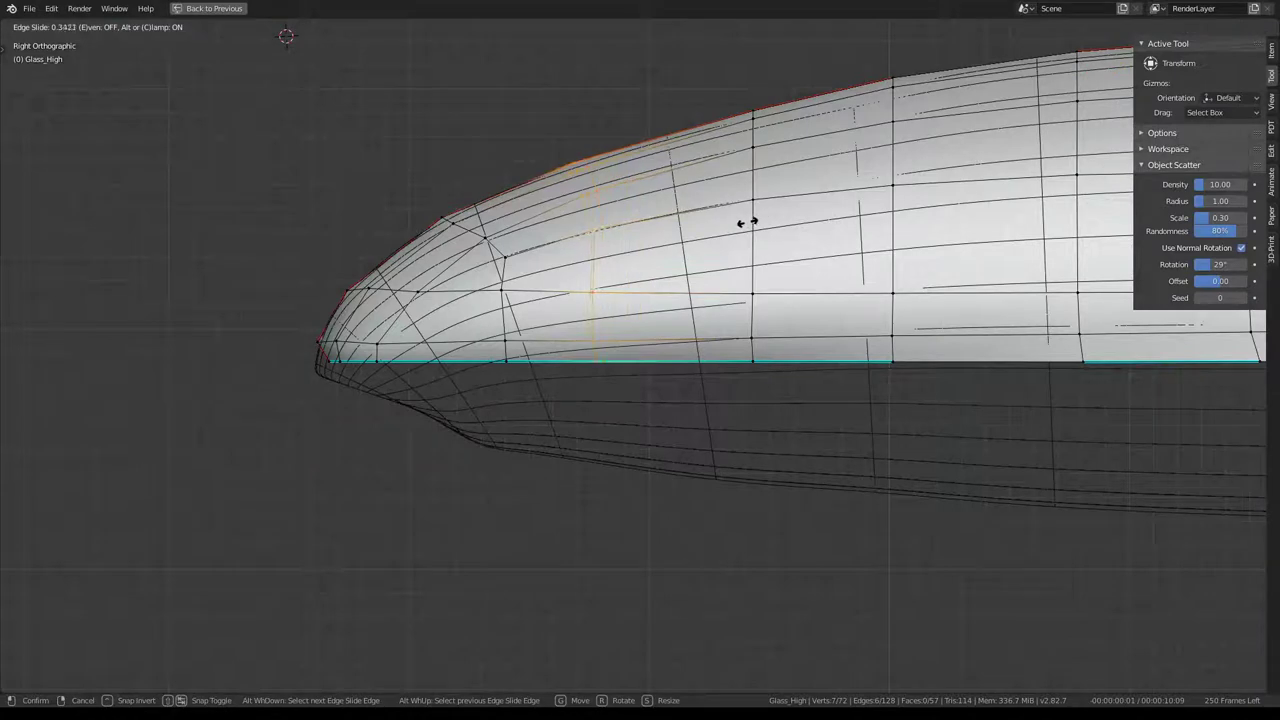
pyautogui.click(747, 222)
pyautogui.click(570, 160)
pyautogui.press('g')
pyautogui.click(504, 177)
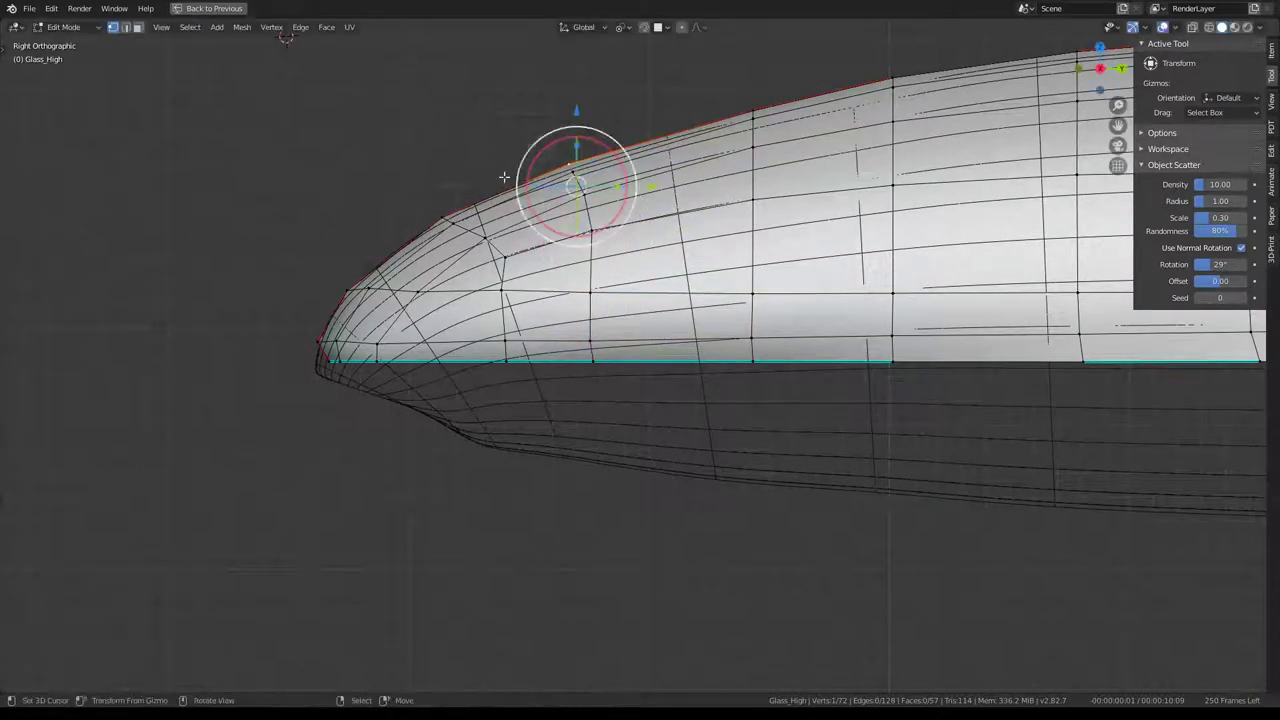
# Rotate four upper nose vertices by 39.4° and move one vertex 0.042 on Y, 0.011 on Z.
pyautogui.click(423, 195)
pyautogui.keyDown('alt'); pyautogui.click(478, 234); pyautogui.keyUp('alt')
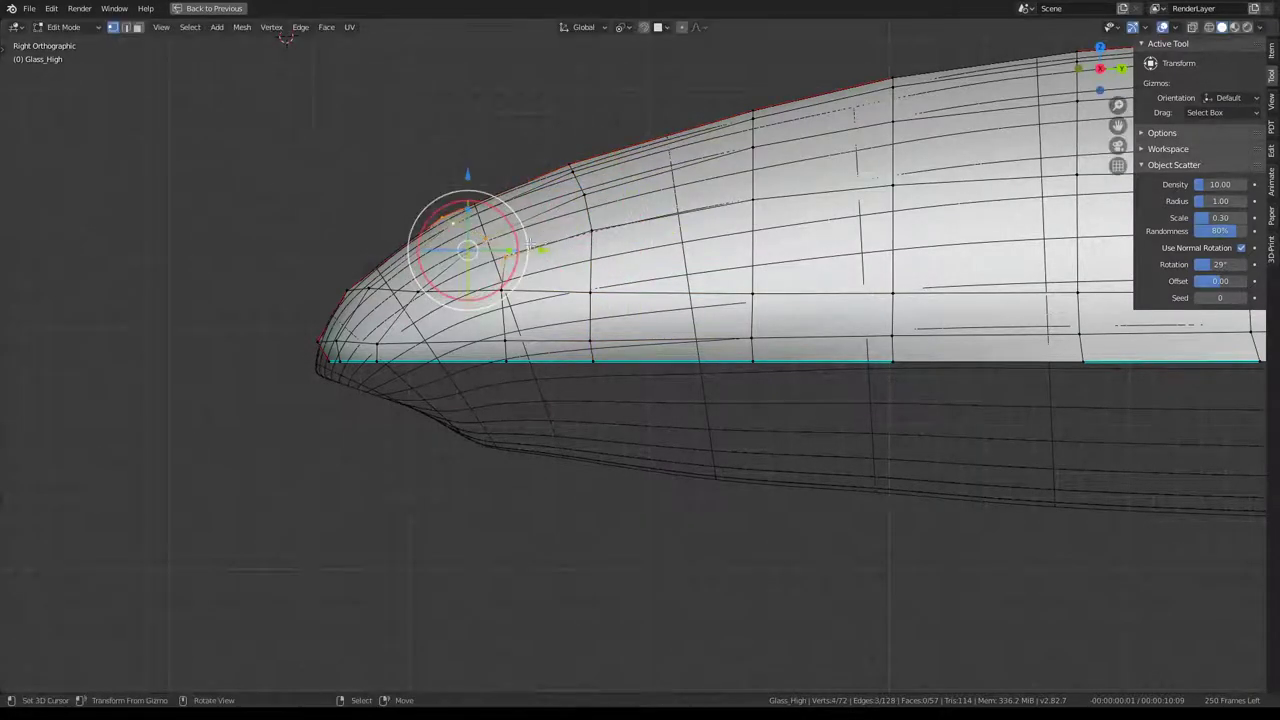
pyautogui.press('r')
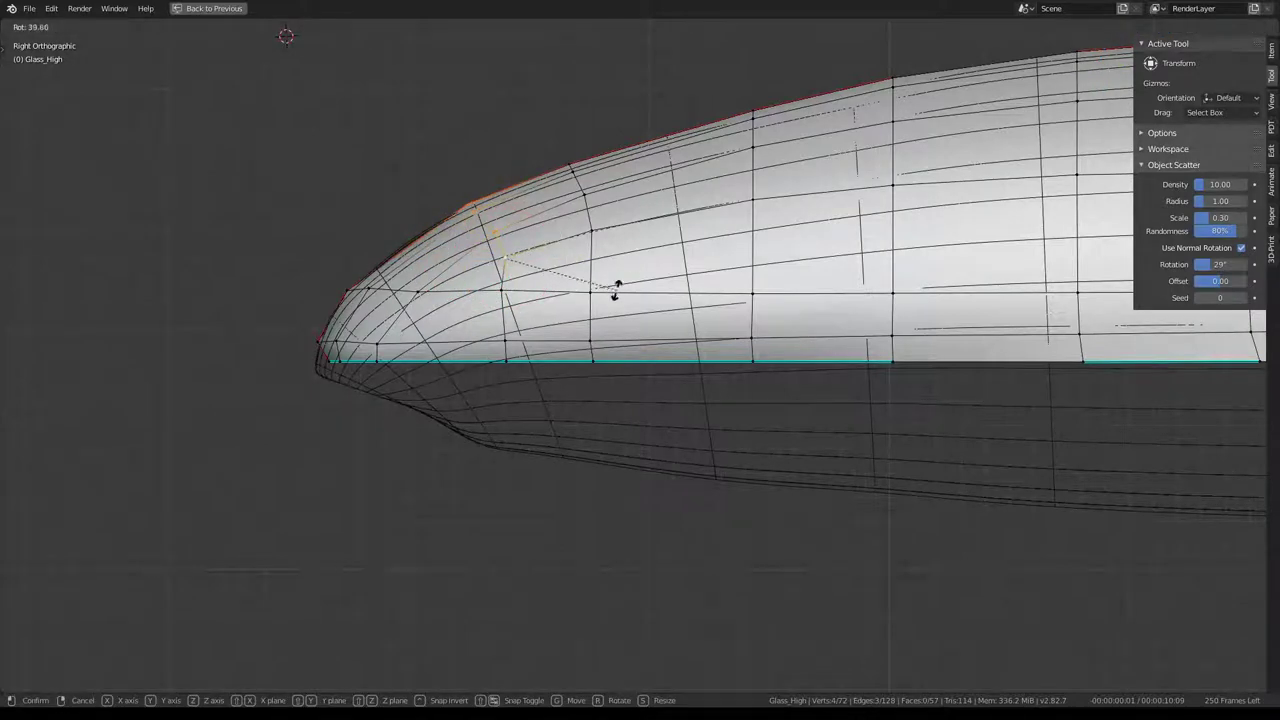
pyautogui.click(616, 288)
pyautogui.click(376, 293)
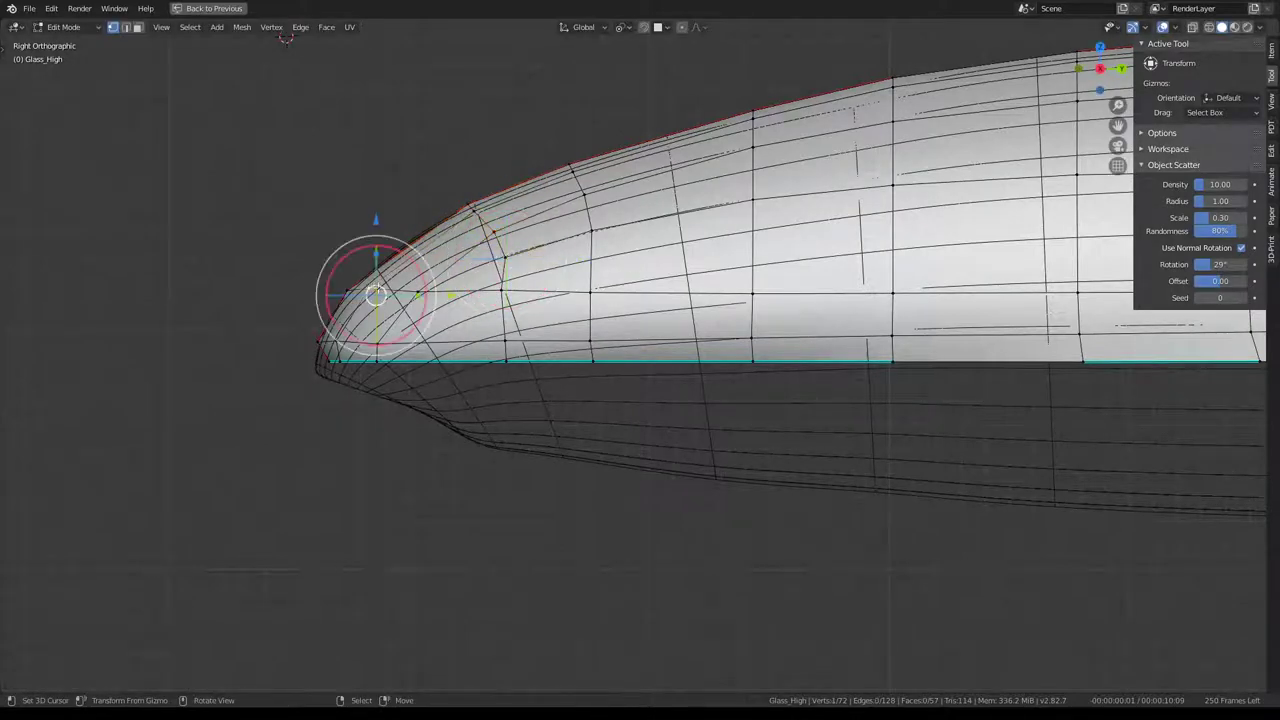
pyautogui.click(512, 252)
pyautogui.press('g')
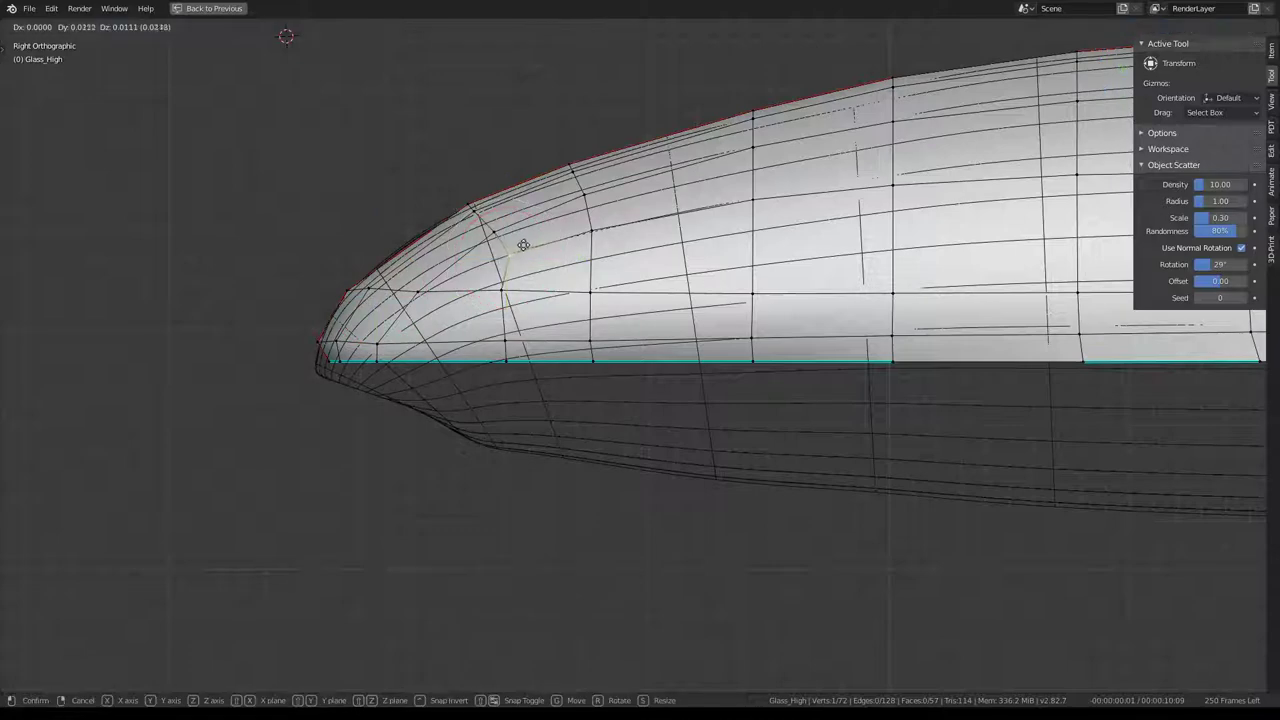
pyautogui.click(527, 246)
pyautogui.moveTo(527, 246)
pyautogui.mouseDown(button='middle')
pyautogui.moveTo(693, 214)
pyautogui.moveTo(577, 293)
pyautogui.mouseUp(button='middle')
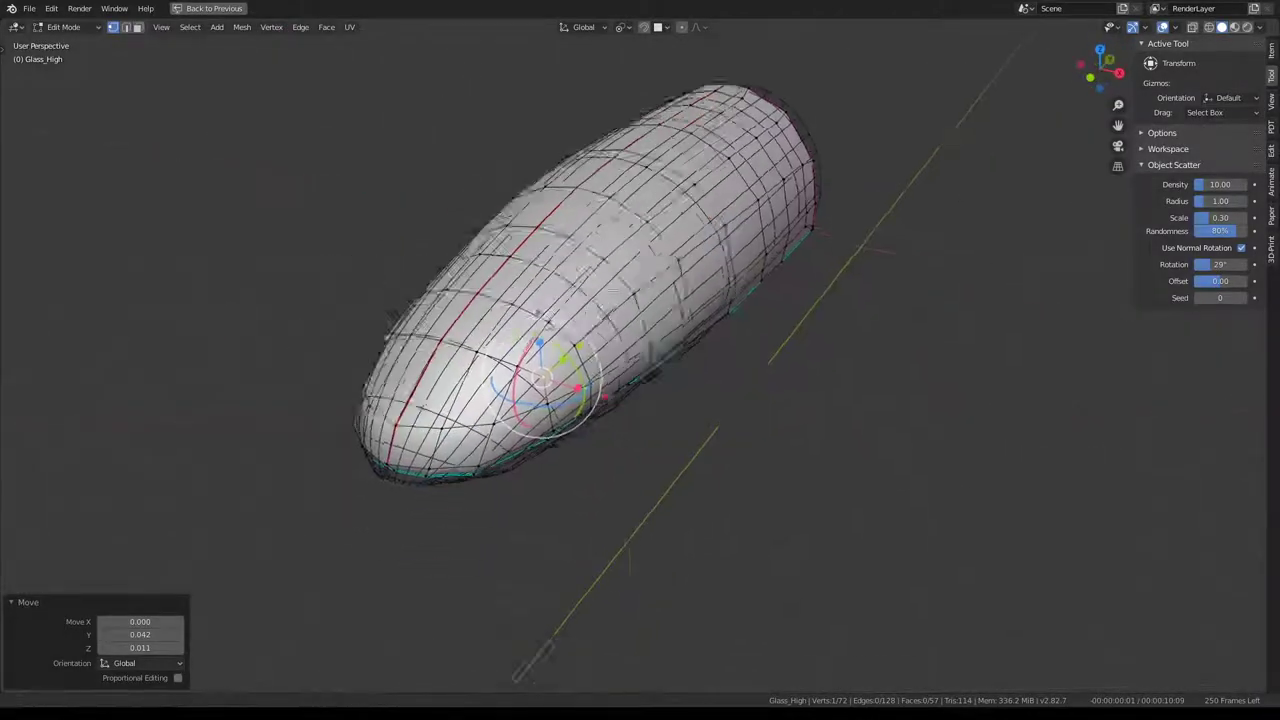
# Move the selected canopy vertices and slide a lower edge vertex along its edge.
pyautogui.scroll(4, 577, 293)
pyautogui.moveTo(420, 418)
pyautogui.mouseDown(button='middle')
pyautogui.moveTo(634, 325)
pyautogui.moveTo(550, 321)
pyautogui.mouseUp(button='middle')
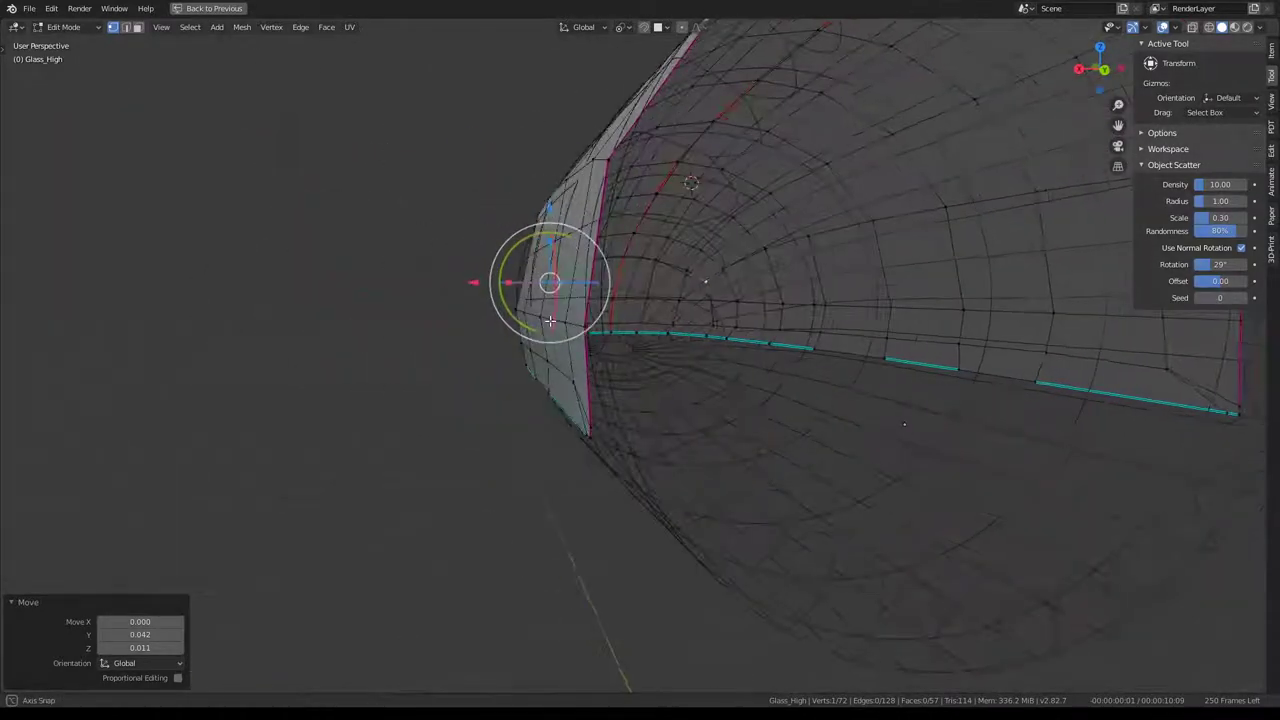
pyautogui.press('g')
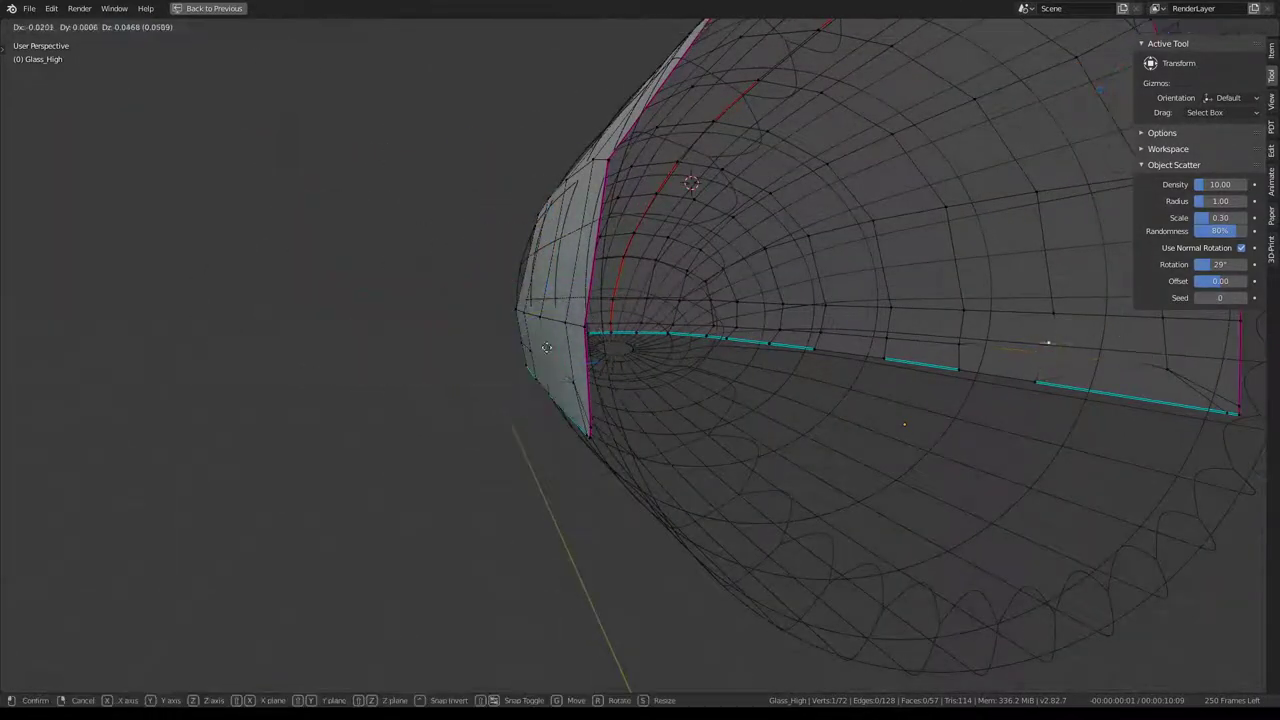
pyautogui.click(547, 338)
pyautogui.moveTo(590, 370)
pyautogui.mouseDown(button='middle')
pyautogui.moveTo(574, 380)
pyautogui.moveTo(780, 383)
pyautogui.mouseUp(button='middle')
pyautogui.click(723, 386)
pyautogui.hotkey('shift', 'v')
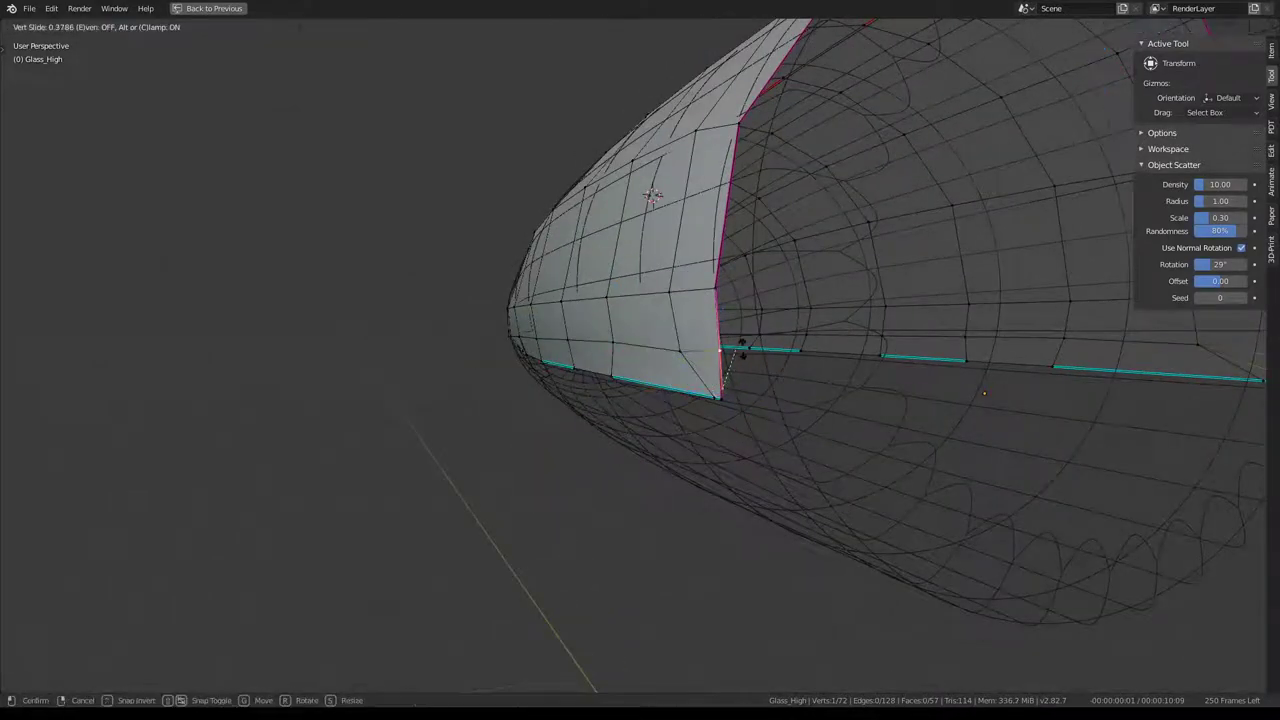
pyautogui.click(751, 350)
# Flatten the vertical edge loop near the canopy end to Y 0.
pyautogui.moveTo(720, 366)
pyautogui.mouseDown(button='middle')
pyautogui.moveTo(743, 391)
pyautogui.moveTo(942, 357)
pyautogui.mouseUp(button='middle')
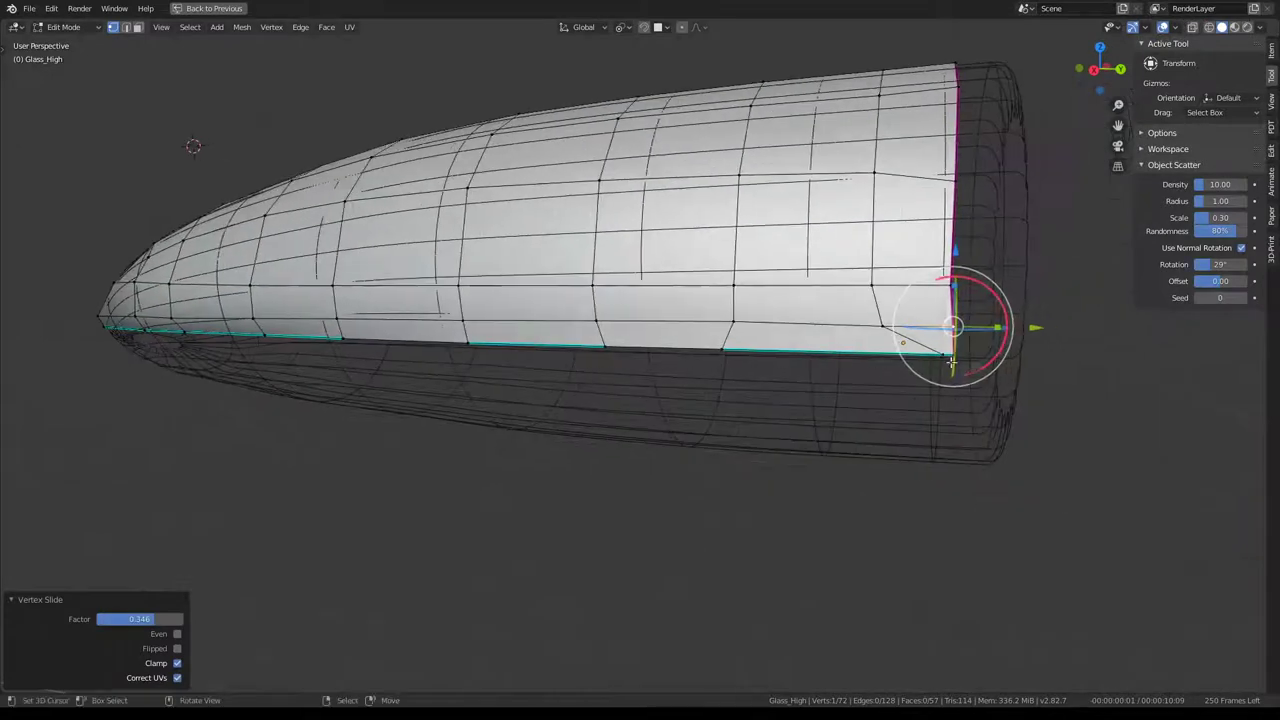
pyautogui.keyDown('alt'); pyautogui.click(915, 341); pyautogui.keyUp('alt')
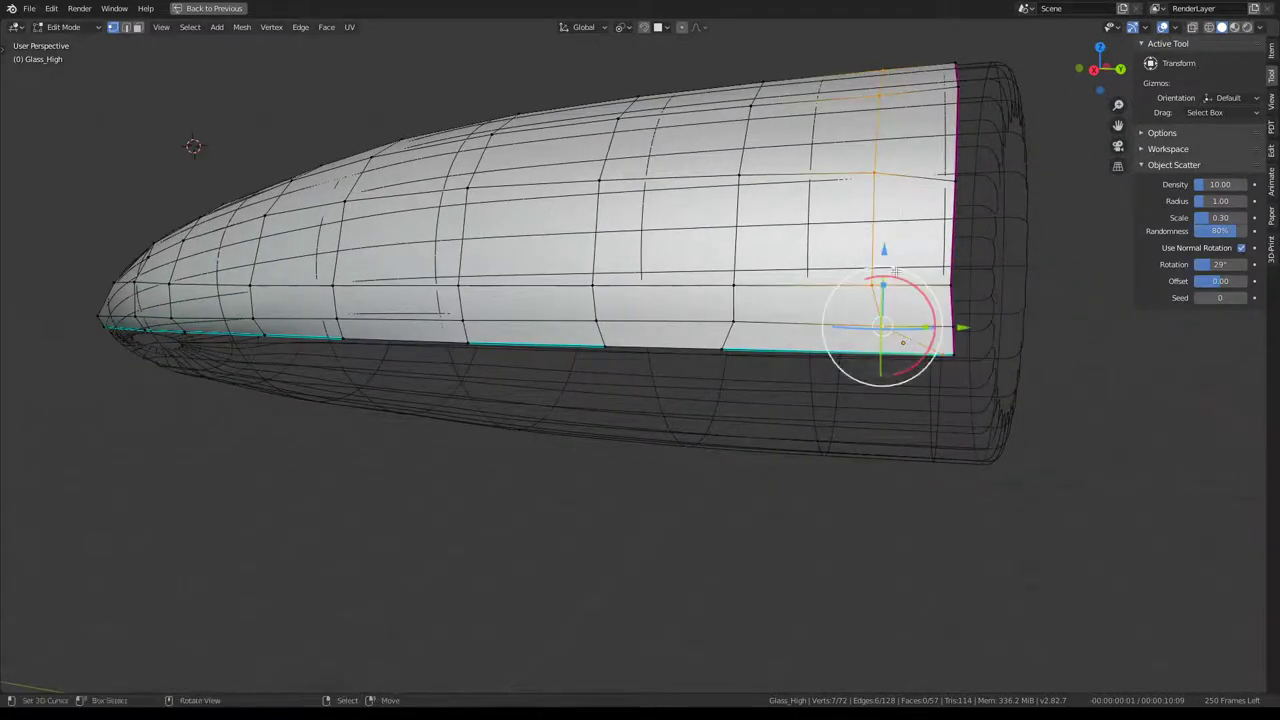
pyautogui.press('s')
pyautogui.press('y')
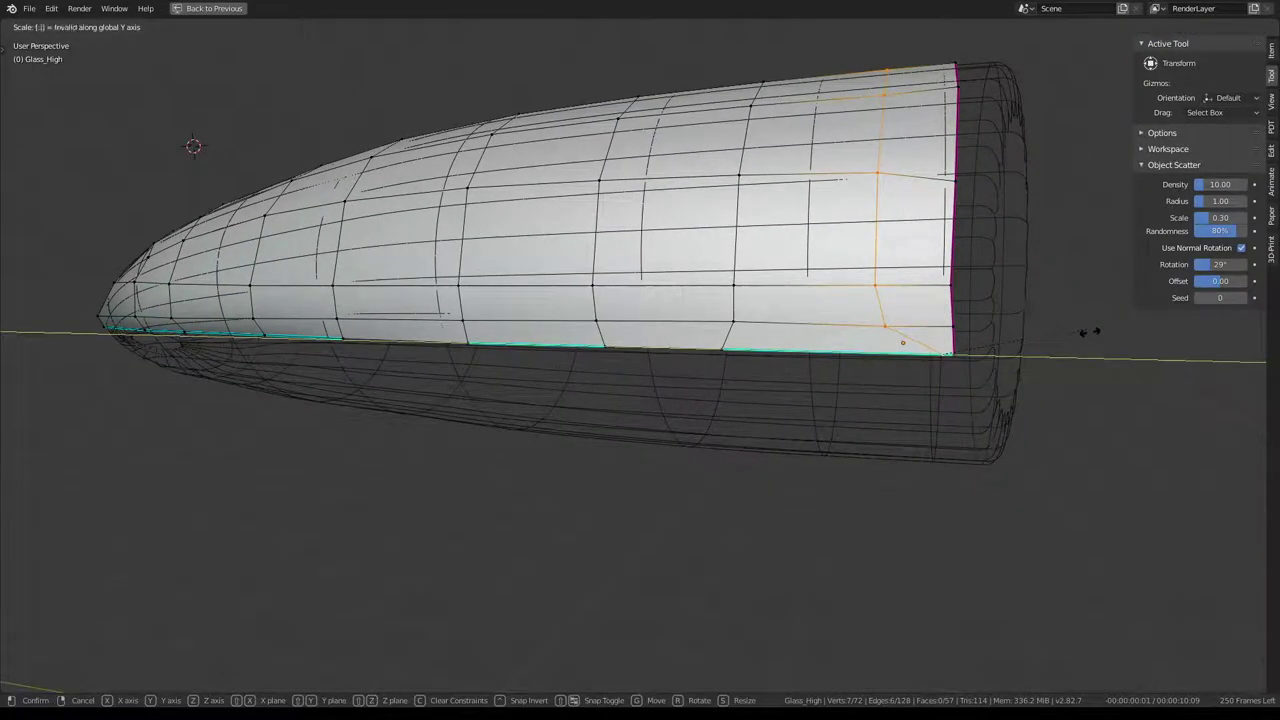
pyautogui.press('Return')
# Vertex-slide an upper and a lower vertex on the canopy's end rim.
pyautogui.moveTo(1090, 332); pyautogui.dragTo(923, 306, button='middle')
pyautogui.scroll(3, 923, 306)
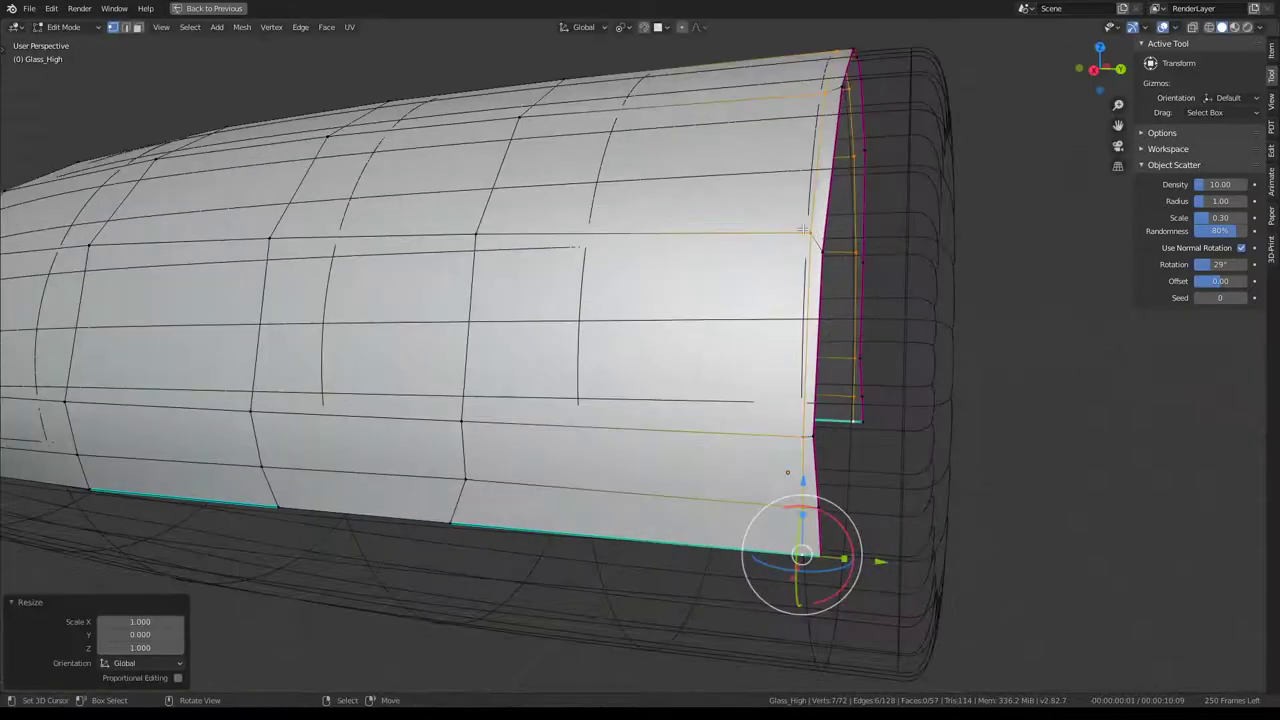
pyautogui.click(818, 248)
pyautogui.hotkey('shift', 'v')
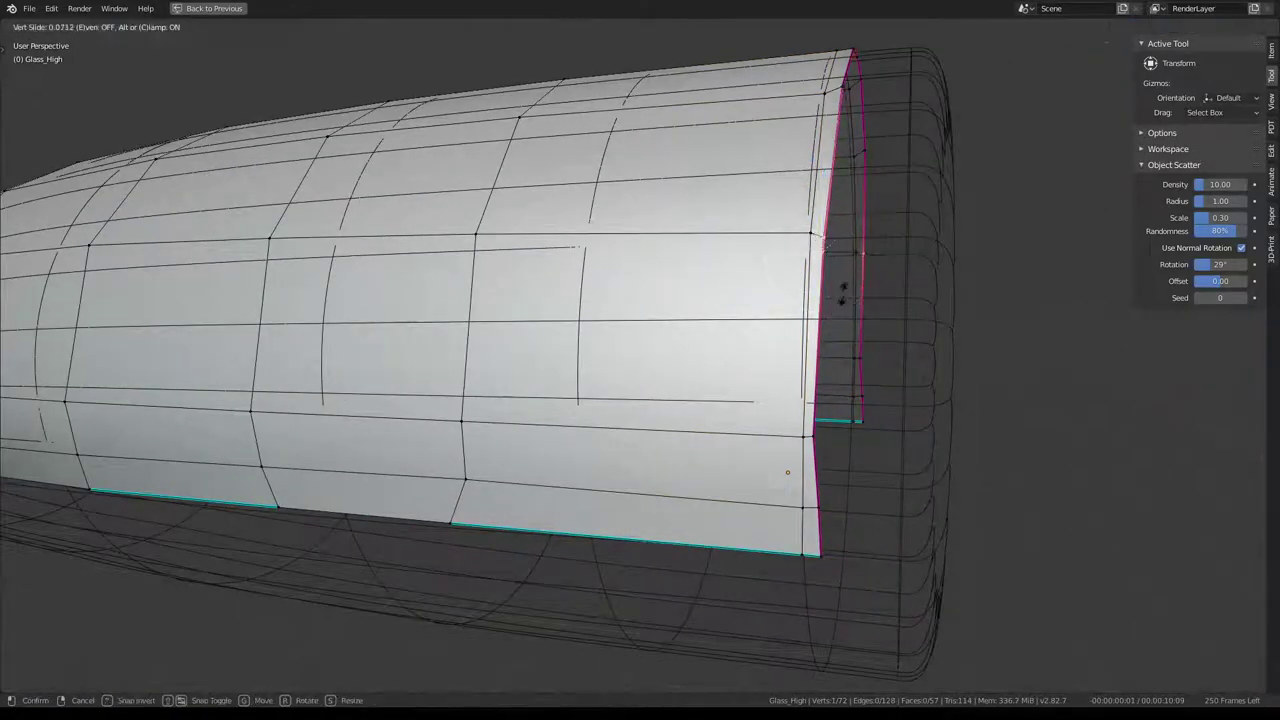
pyautogui.click(843, 290)
pyautogui.click(829, 437)
pyautogui.hotkey('shift', 'v')
pyautogui.click(829, 437)
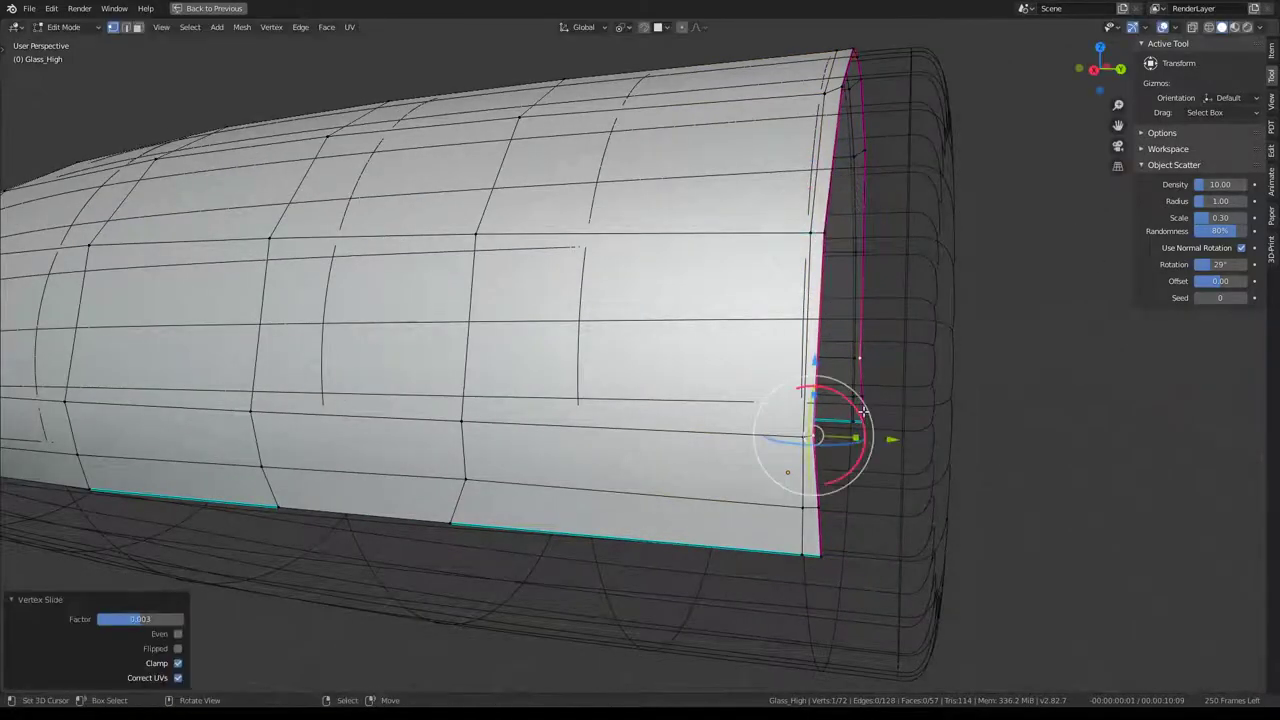
pyautogui.moveTo(829, 437); pyautogui.dragTo(808, 395, button='middle')
# Scale the vertical loop nearest the canopy end to zero along Y, twice.
pyautogui.click(716, 425)
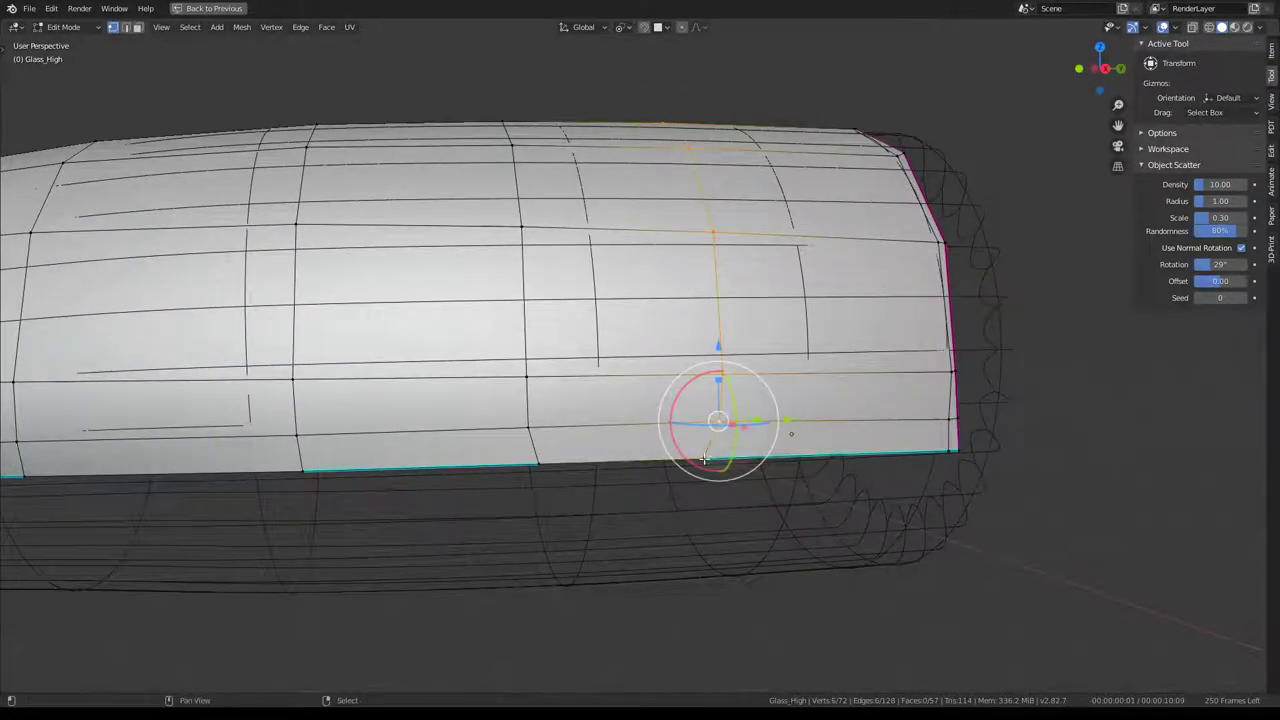
pyautogui.press('s')
pyautogui.press('y')
pyautogui.press('Return')
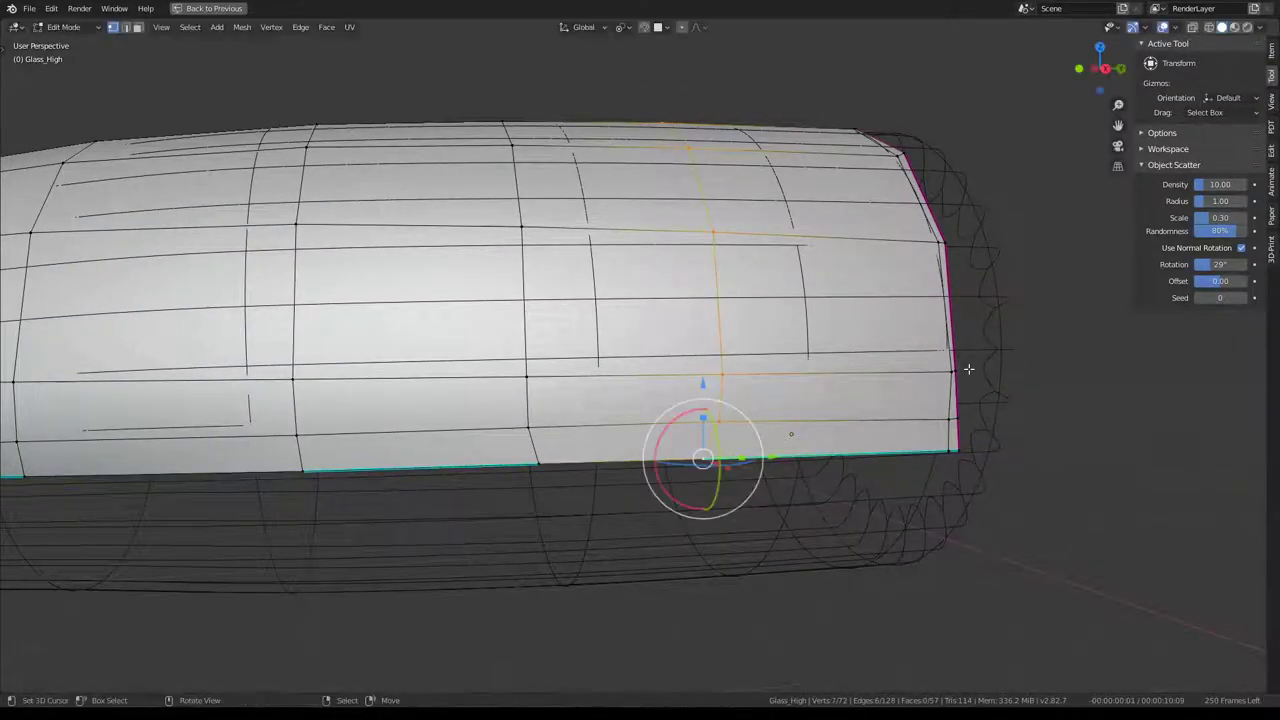
pyautogui.moveTo(920, 408); pyautogui.dragTo(936, 357, button='middle')
pyautogui.press('s')
pyautogui.press('y')
pyautogui.press('Return')
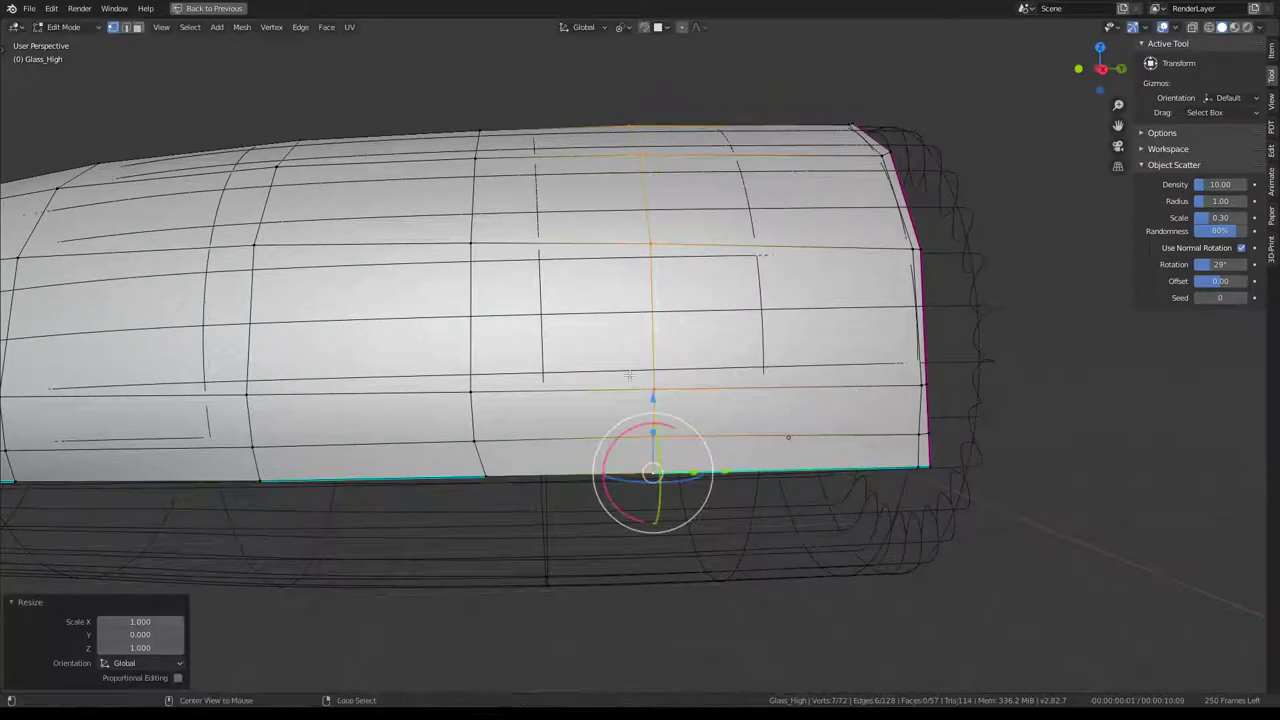
# Flatten the next two edge loops toward the nose to Y 0.
pyautogui.keyDown('alt'); pyautogui.click(469, 405); pyautogui.keyUp('alt')
pyautogui.press('s')
pyautogui.press('y')
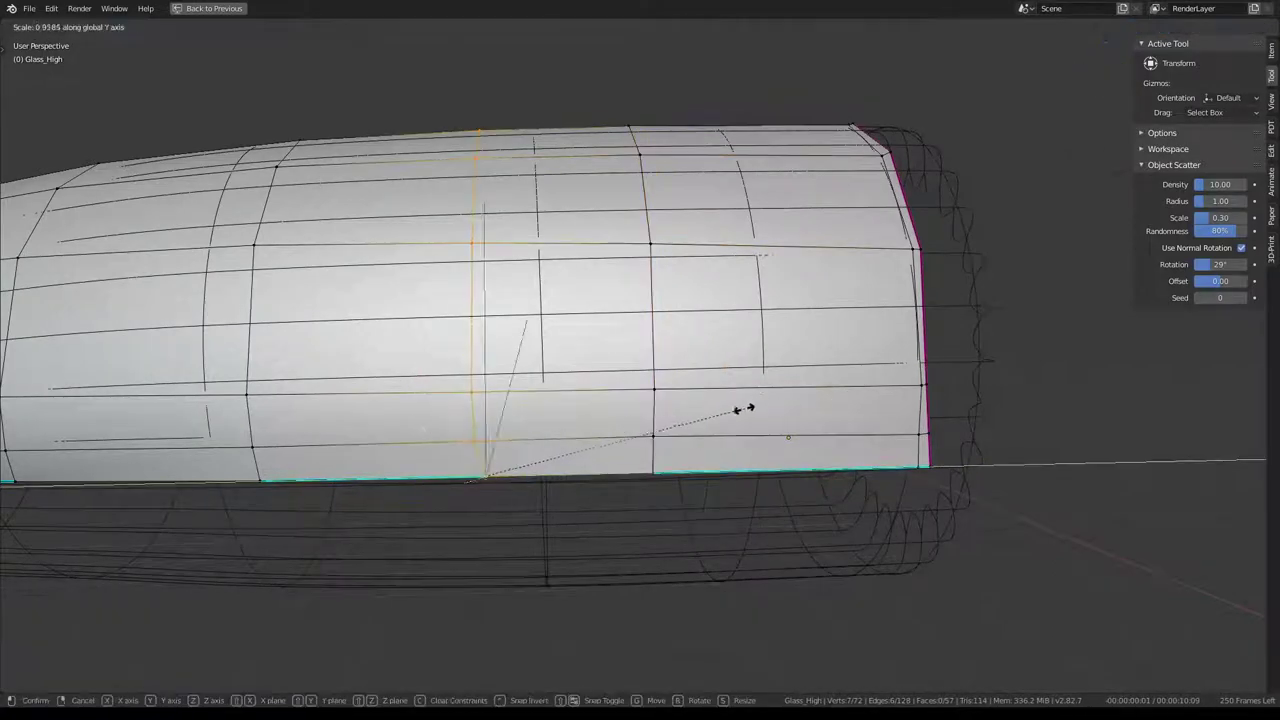
pyautogui.press('Return')
pyautogui.moveTo(750, 390); pyautogui.dragTo(441, 397, button='middle')
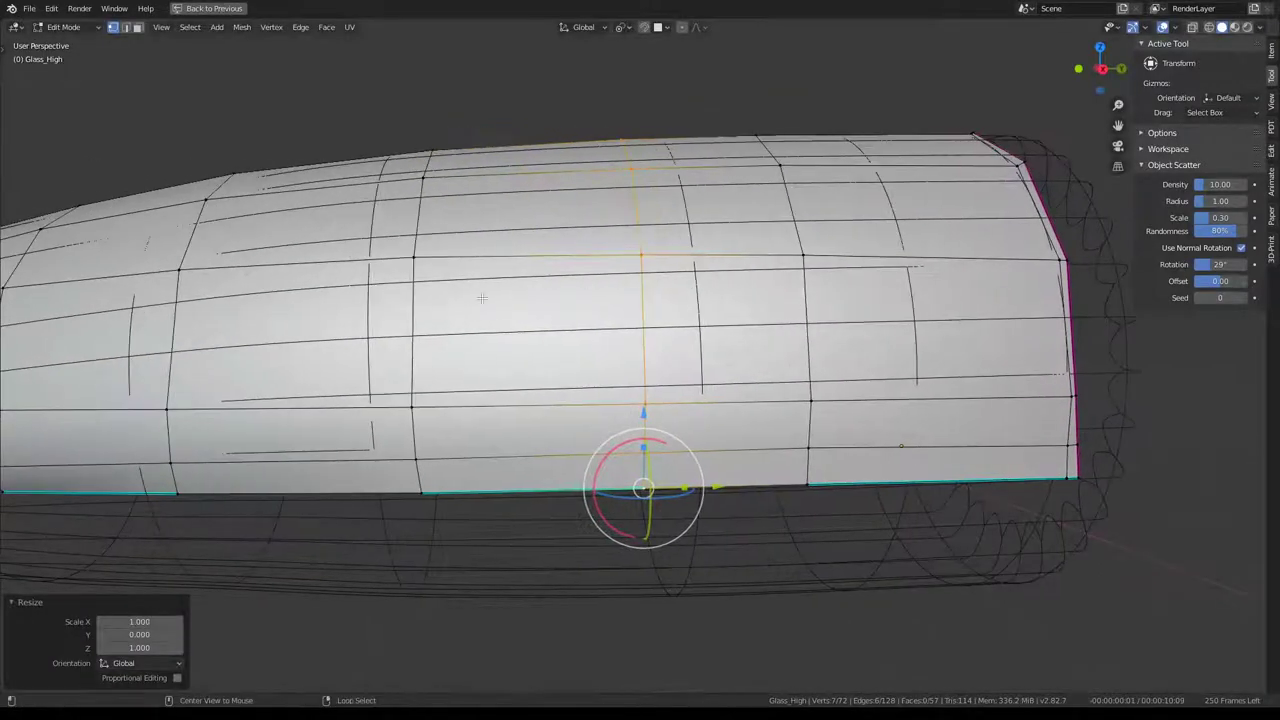
pyautogui.press('s')
pyautogui.press('y')
pyautogui.write('0')
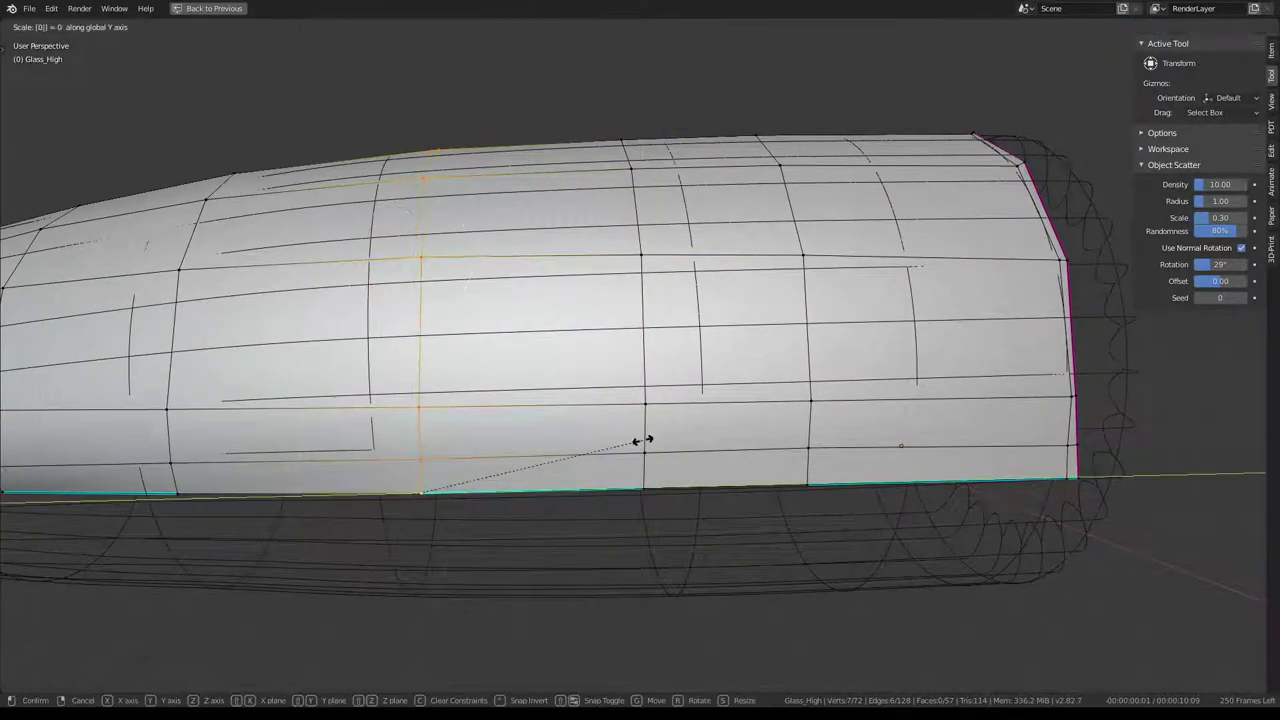
pyautogui.press('Return')
pyautogui.scroll(-3, 640, 360)
pyautogui.moveTo(640, 360); pyautogui.dragTo(690, 330, button='middle')
# Back in Edit Mode, vertex-slide two vertices on the canopy's lower edge.
pyautogui.hotkey('ctrl', 'Tab')
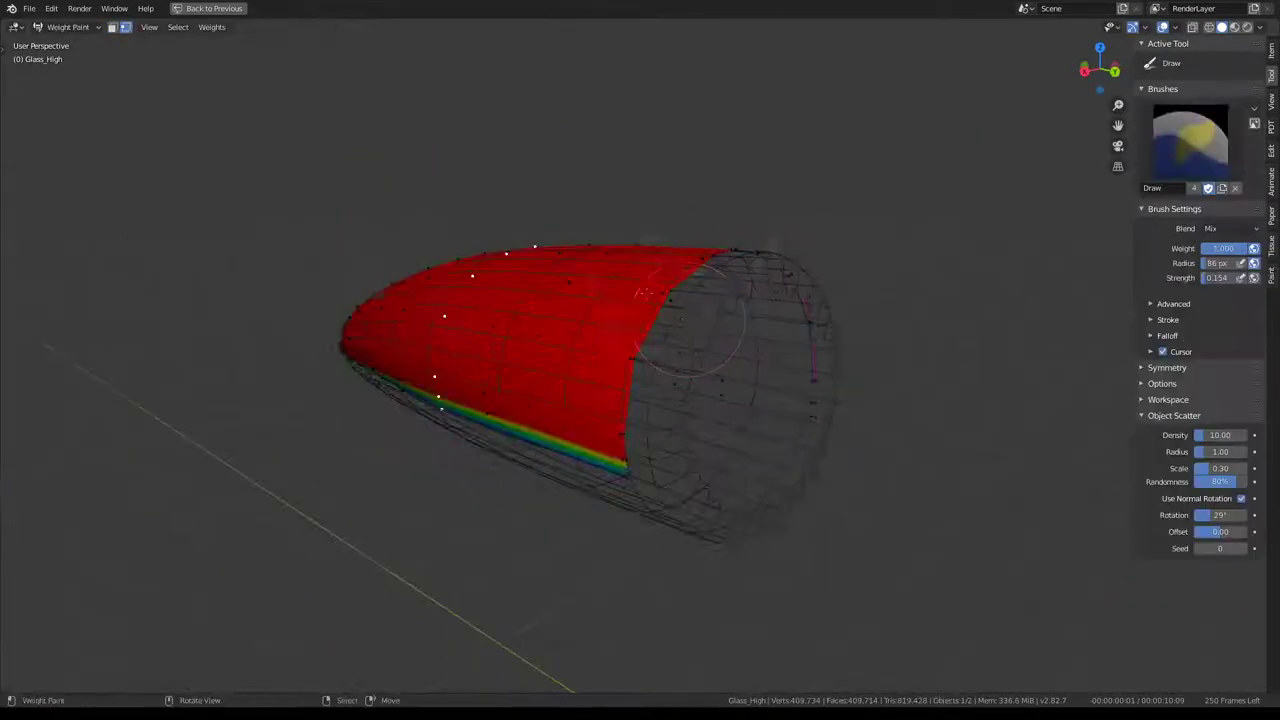
pyautogui.scroll(2, 690, 330)
pyautogui.moveTo(686, 386)
pyautogui.mouseDown(button='middle')
pyautogui.moveTo(614, 328)
pyautogui.moveTo(600, 400)
pyautogui.mouseUp(button='middle')
pyautogui.press('Tab')
pyautogui.click(614, 328)
pyautogui.scroll(2, 594, 407)
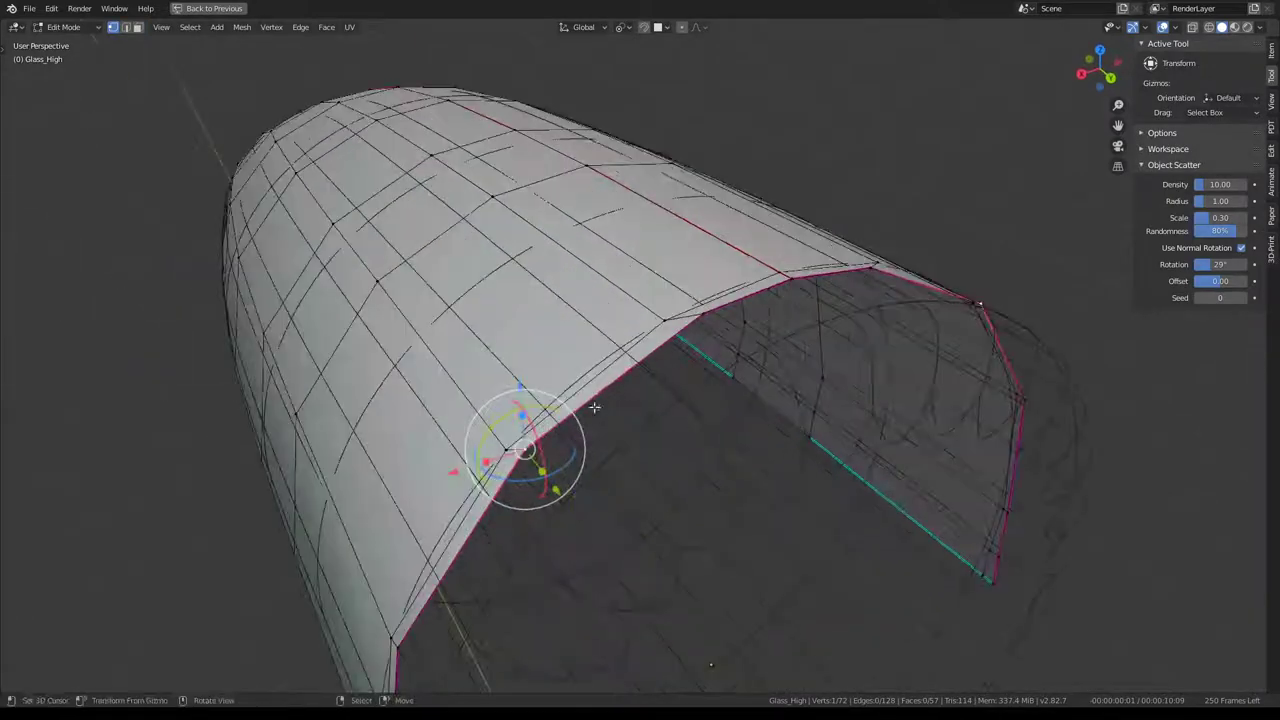
pyautogui.hotkey('shift', 'v')
pyautogui.click(617, 427)
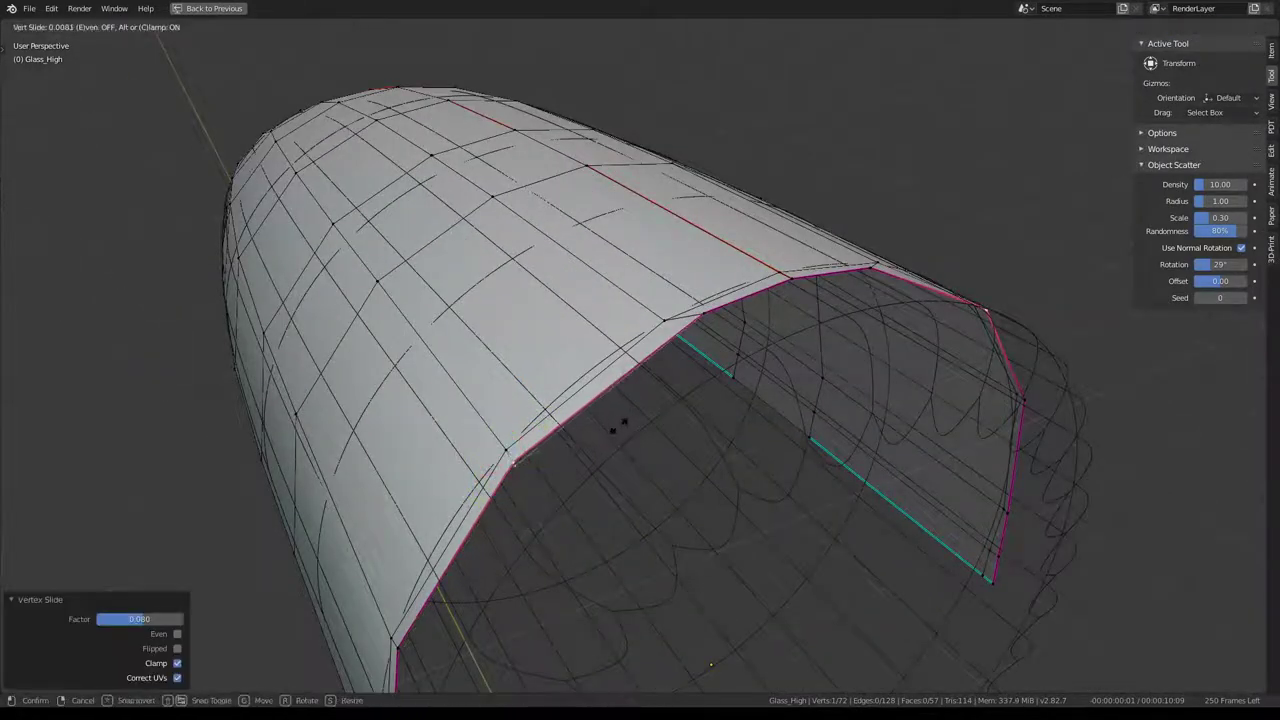
pyautogui.click(702, 318)
pyautogui.moveTo(702, 318)
pyautogui.mouseDown(button='middle')
pyautogui.moveTo(655, 357)
pyautogui.moveTo(335, 196)
pyautogui.moveTo(543, 177)
pyautogui.moveTo(223, 177)
pyautogui.moveTo(653, 435)
pyautogui.mouseUp(button='middle')
pyautogui.hotkey('shift', 'v')
pyautogui.click(640, 368)
# Switch to Object Mode and delete the wireframe Circle object.
pyautogui.hotkey('ctrl', 'Tab')
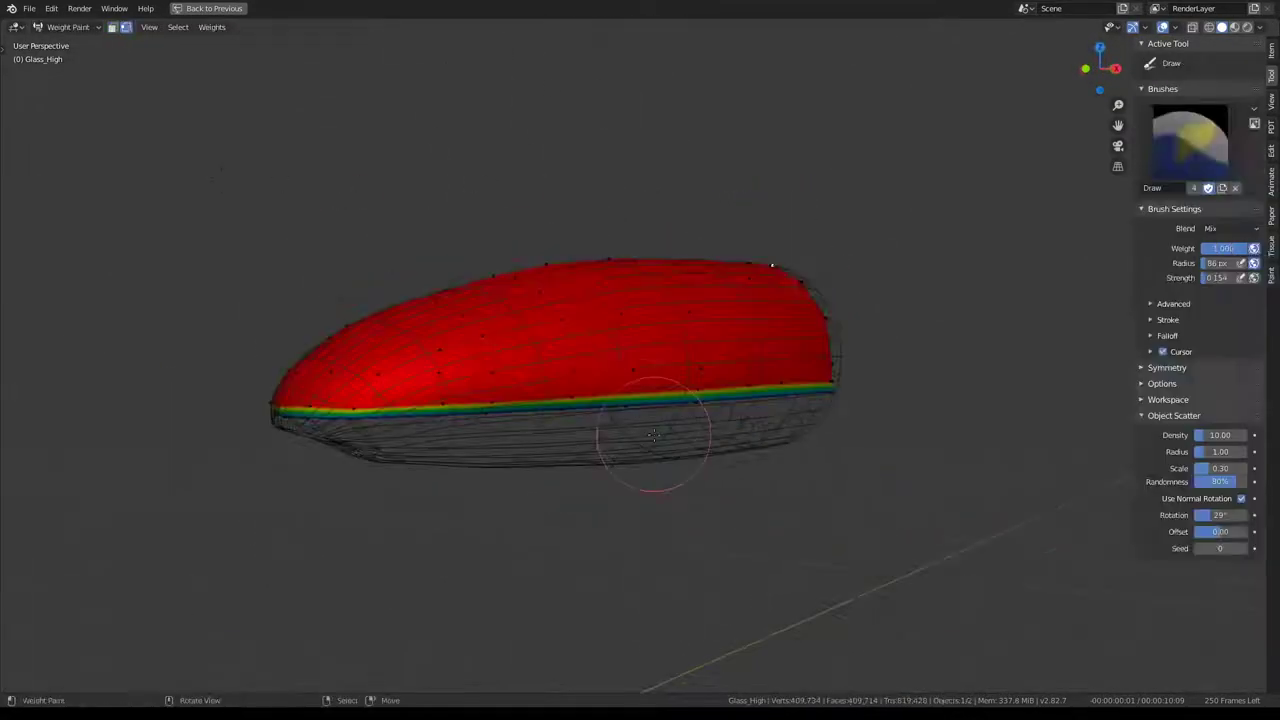
pyautogui.click(76, 32)
pyautogui.click(66, 45)
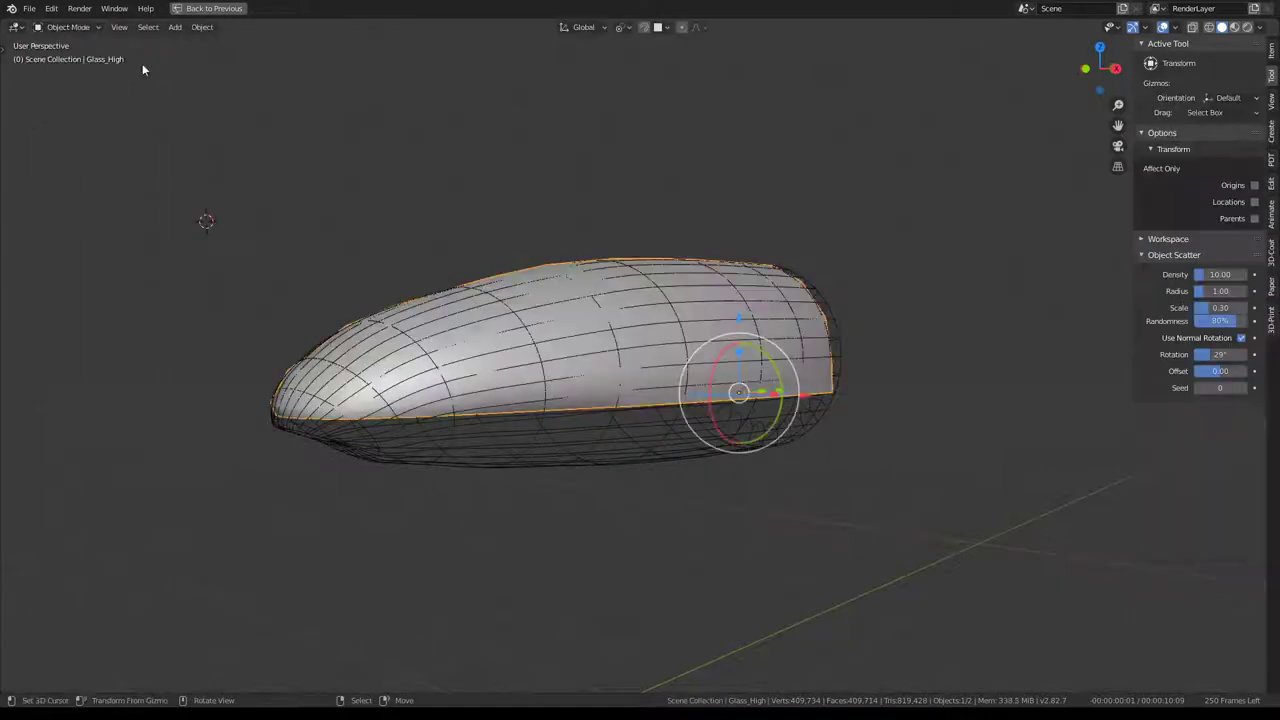
pyautogui.click(608, 456)
pyautogui.moveTo(633, 343)
pyautogui.mouseDown(button='middle')
pyautogui.moveTo(554, 329)
pyautogui.moveTo(760, 349)
pyautogui.moveTo(601, 341)
pyautogui.mouseUp(button='middle')
pyautogui.press('Delete')
pyautogui.hotkey('ctrl', 'space')
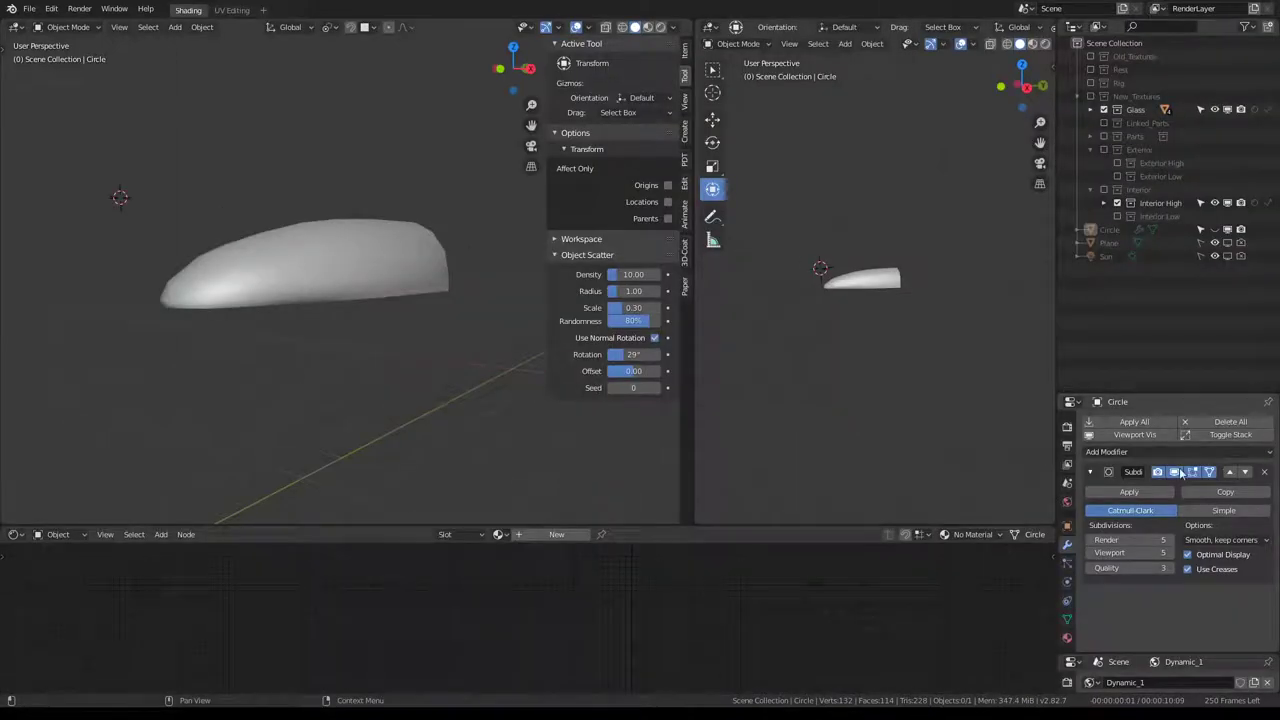
# Collapse Glass_High's Shrinkwrap modifier and disable its Subdivision viewport display.
pyautogui.click(311, 274)
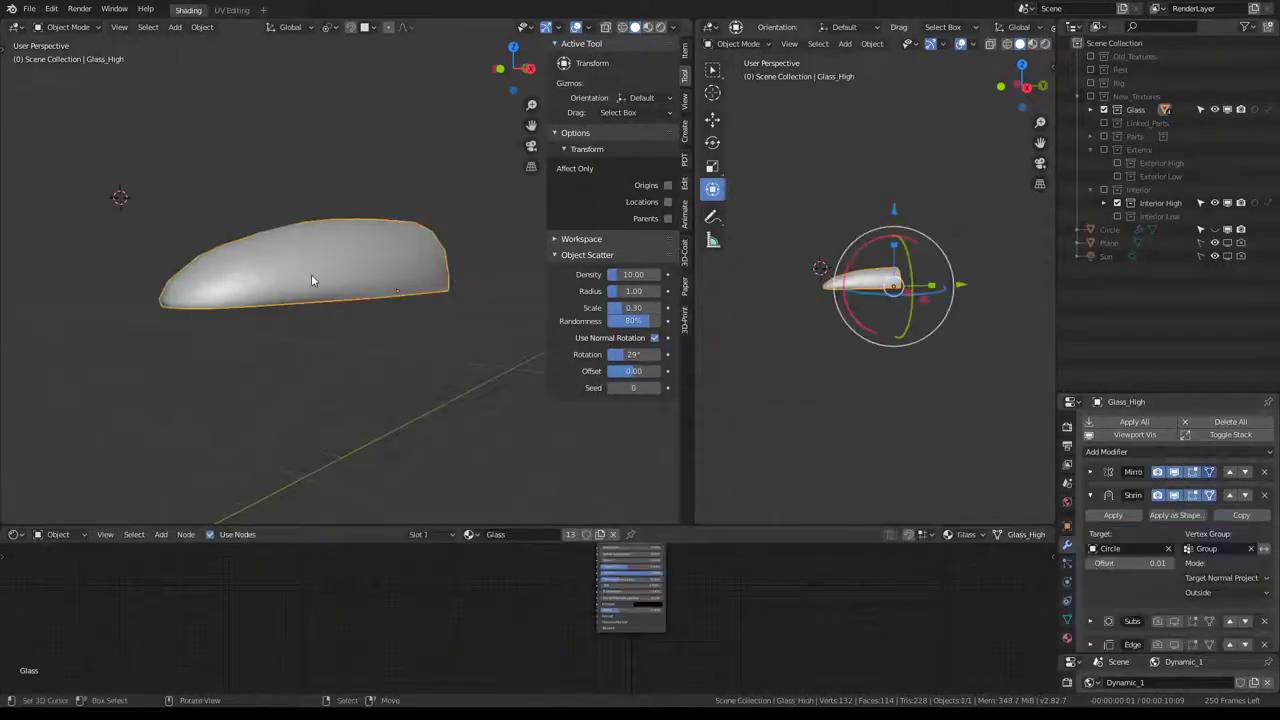
pyautogui.click(1090, 496)
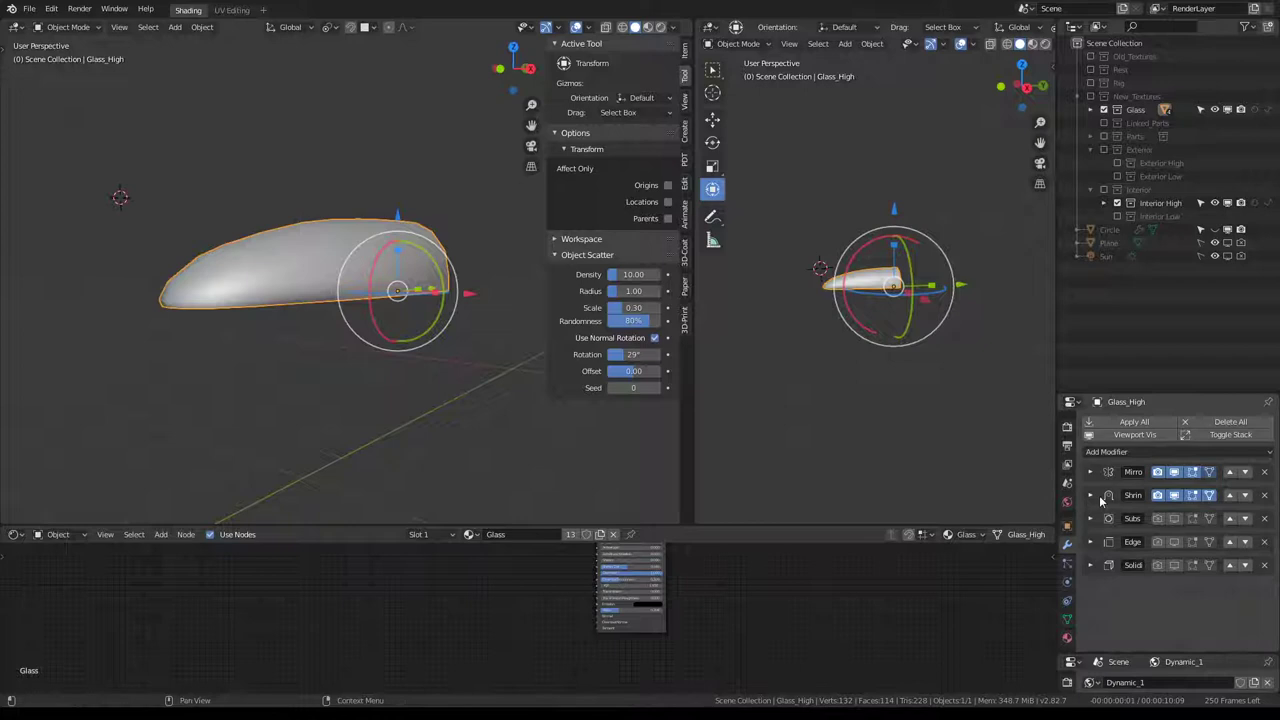
pyautogui.click(1176, 520)
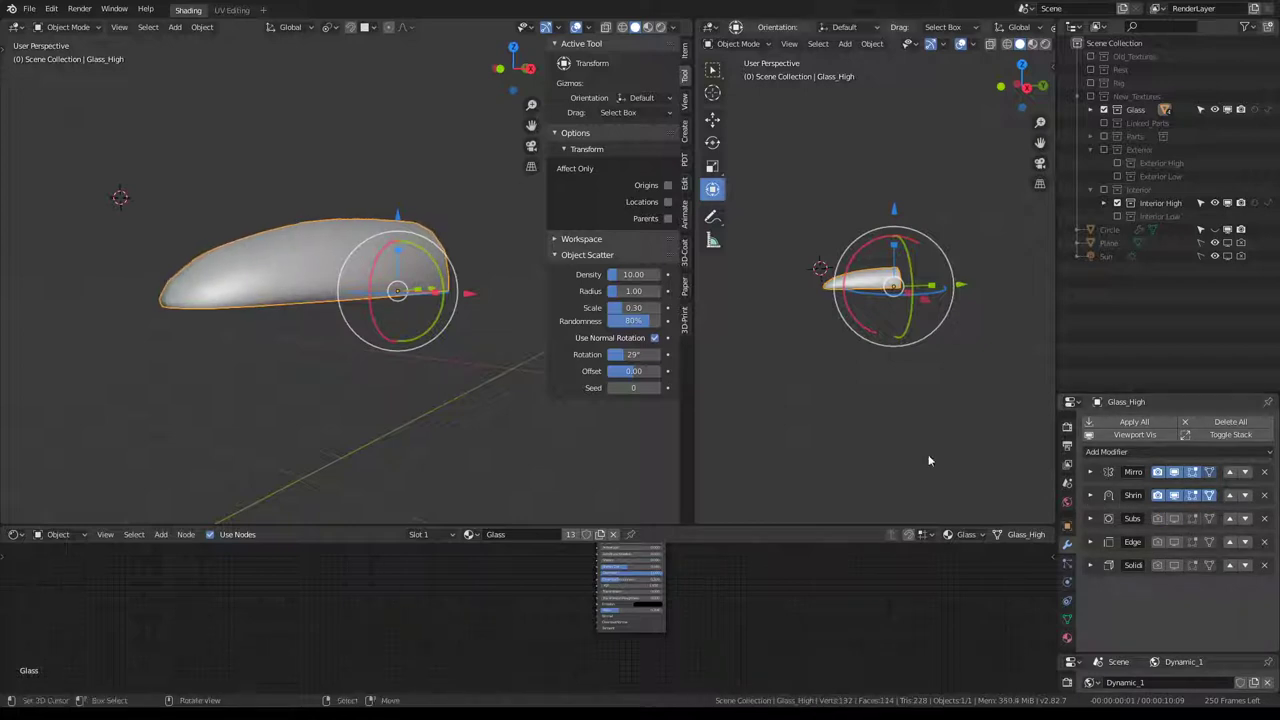
# Hide the Circle envelope around the hull and show the view in Material Preview.
pyautogui.moveTo(257, 246); pyautogui.dragTo(278, 249, button='middle')
pyautogui.press('KP_Divide')
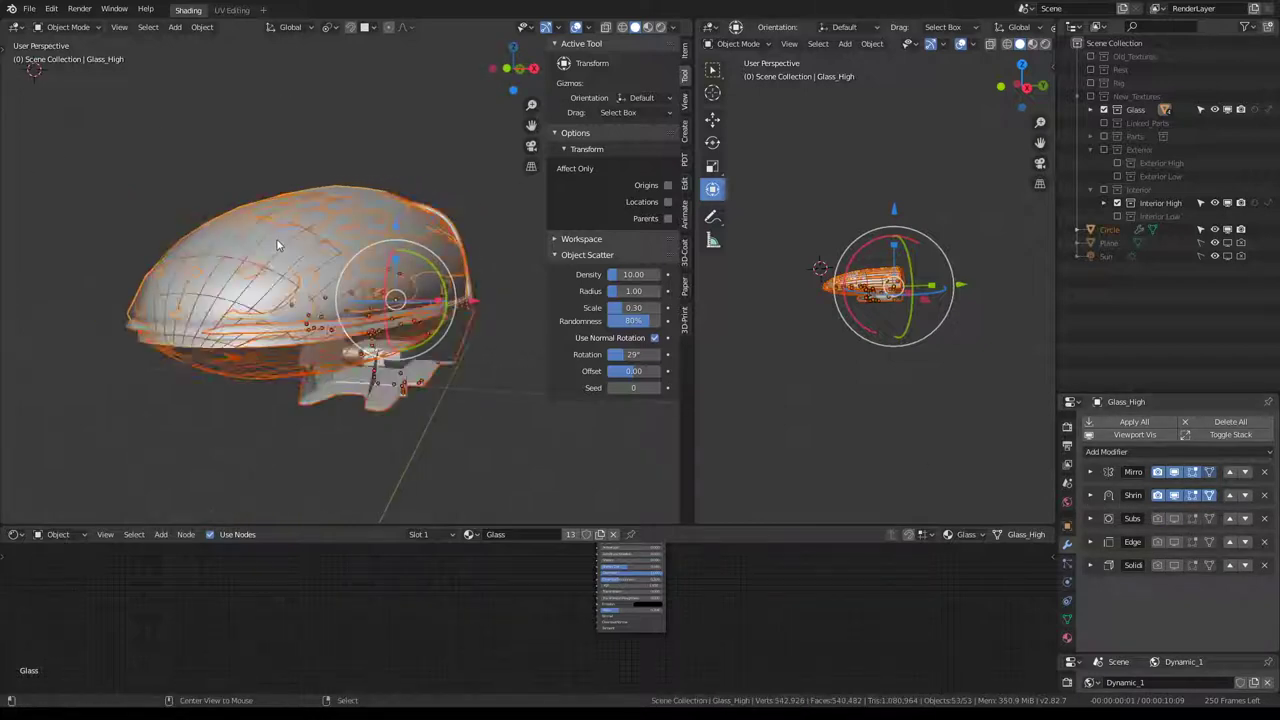
pyautogui.click(206, 365)
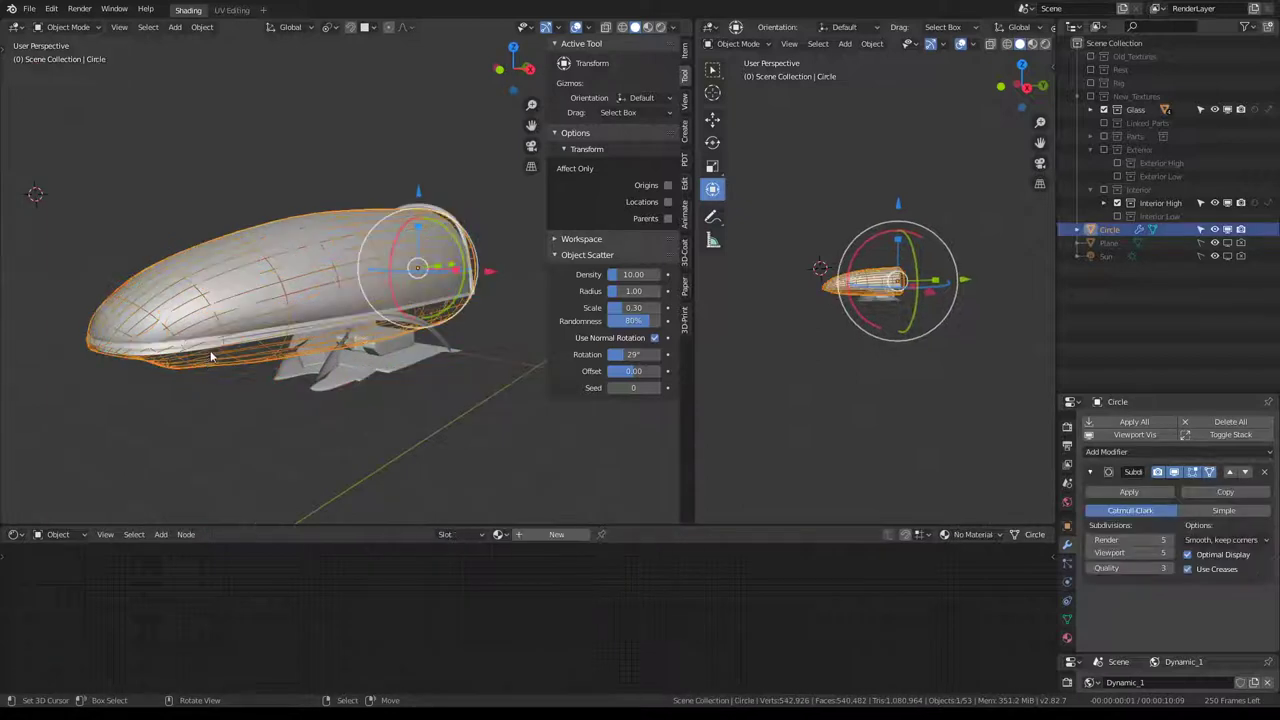
pyautogui.press('h')
pyautogui.click(647, 27)
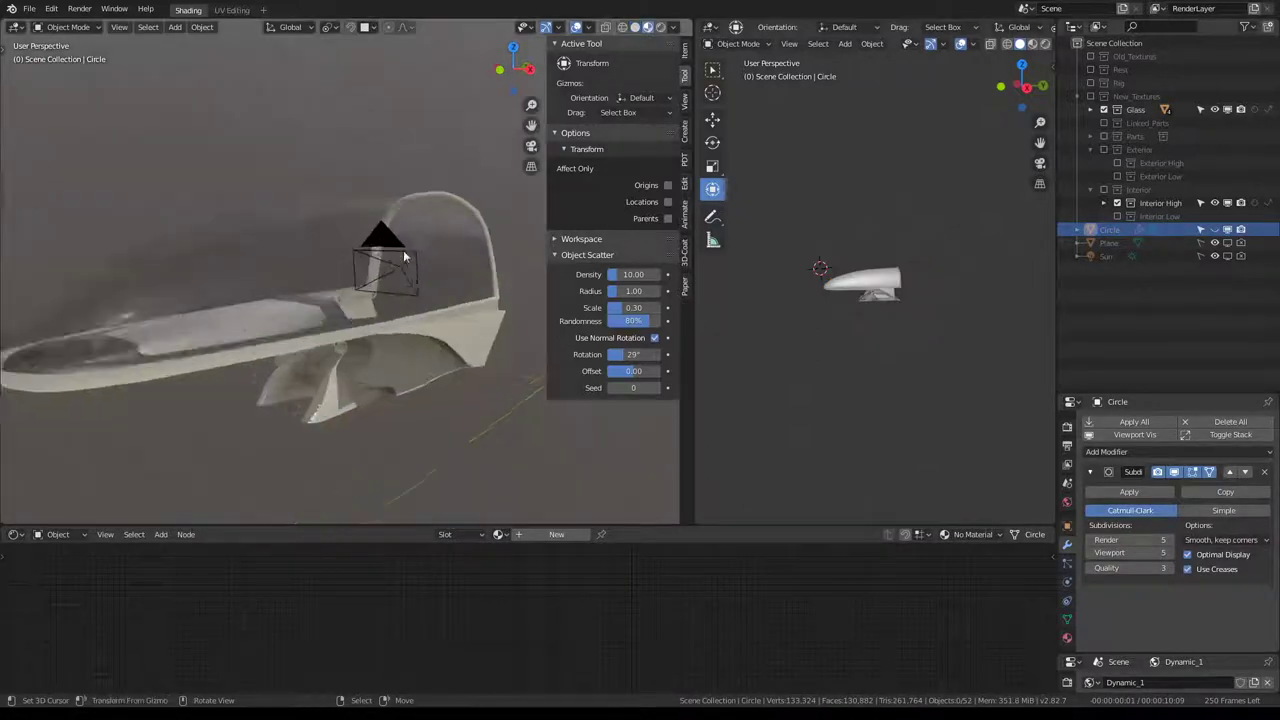
pyautogui.moveTo(251, 248)
pyautogui.mouseDown(button='middle')
pyautogui.moveTo(391, 227)
pyautogui.moveTo(376, 186)
pyautogui.moveTo(384, 215)
pyautogui.moveTo(262, 206)
pyautogui.mouseUp(button='middle')
# In maximized Edit Mode on the canopy, move the selected vertices onto the hull rim.
pyautogui.click(384, 215)
pyautogui.press('Tab')
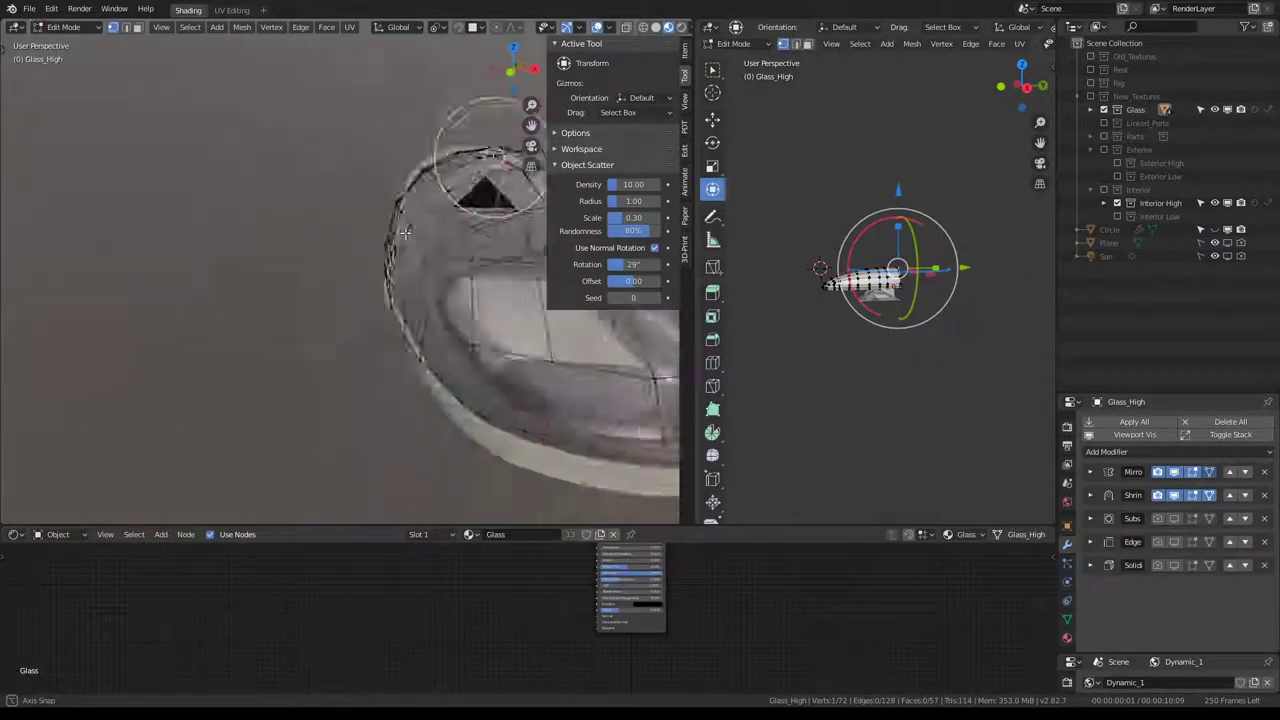
pyautogui.scroll(-3, 259, 206)
pyautogui.hotkey('ctrl', 'space')
pyautogui.moveTo(399, 270)
pyautogui.mouseDown(button='middle')
pyautogui.moveTo(297, 283)
pyautogui.moveTo(480, 257)
pyautogui.moveTo(583, 259)
pyautogui.moveTo(808, 380)
pyautogui.mouseUp(button='middle')
pyautogui.moveTo(908, 373)
pyautogui.mouseDown(button='middle')
pyautogui.moveTo(914, 400)
pyautogui.moveTo(902, 405)
pyautogui.mouseUp(button='middle')
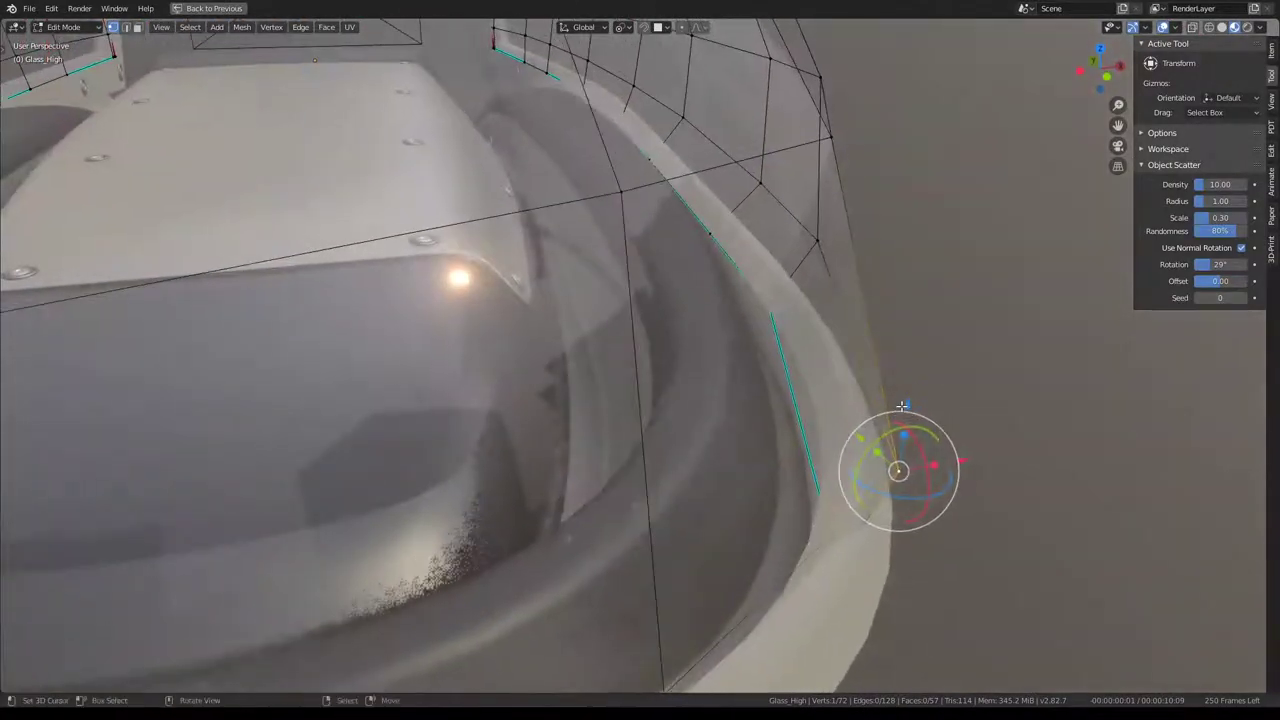
pyautogui.moveTo(829, 555)
pyautogui.mouseDown(button='middle')
pyautogui.moveTo(760, 401)
pyautogui.moveTo(707, 468)
pyautogui.moveTo(646, 414)
pyautogui.moveTo(648, 365)
pyautogui.moveTo(600, 287)
pyautogui.moveTo(627, 330)
pyautogui.mouseUp(button='middle')
pyautogui.press('g')
pyautogui.click(721, 498)
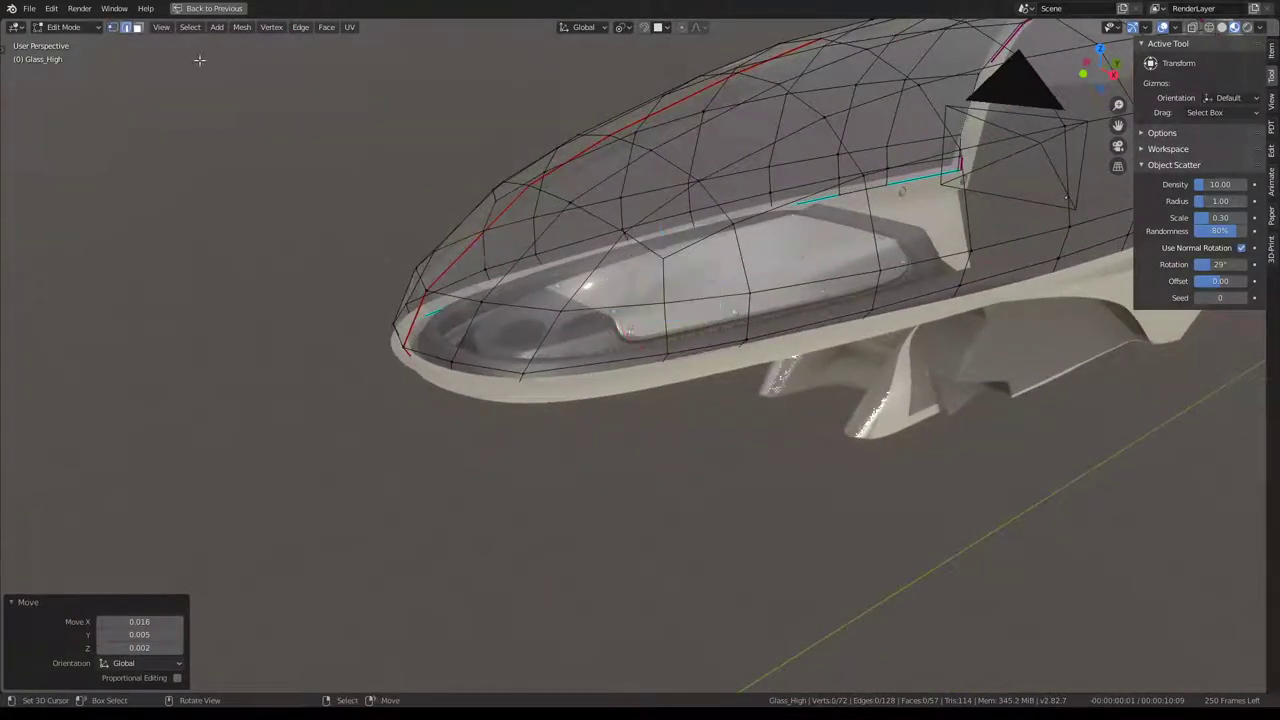
# Subdivide the canopy's edge ring, then subdivide the selected band of edges.
pyautogui.keyDown('ctrl'); pyautogui.keyDown('alt'); pyautogui.click(480, 227); pyautogui.keyUp('alt'); pyautogui.keyUp('ctrl')
pyautogui.moveTo(960, 303)
pyautogui.mouseDown(button='middle')
pyautogui.moveTo(748, 280)
pyautogui.moveTo(546, 351)
pyautogui.mouseUp(button='middle')
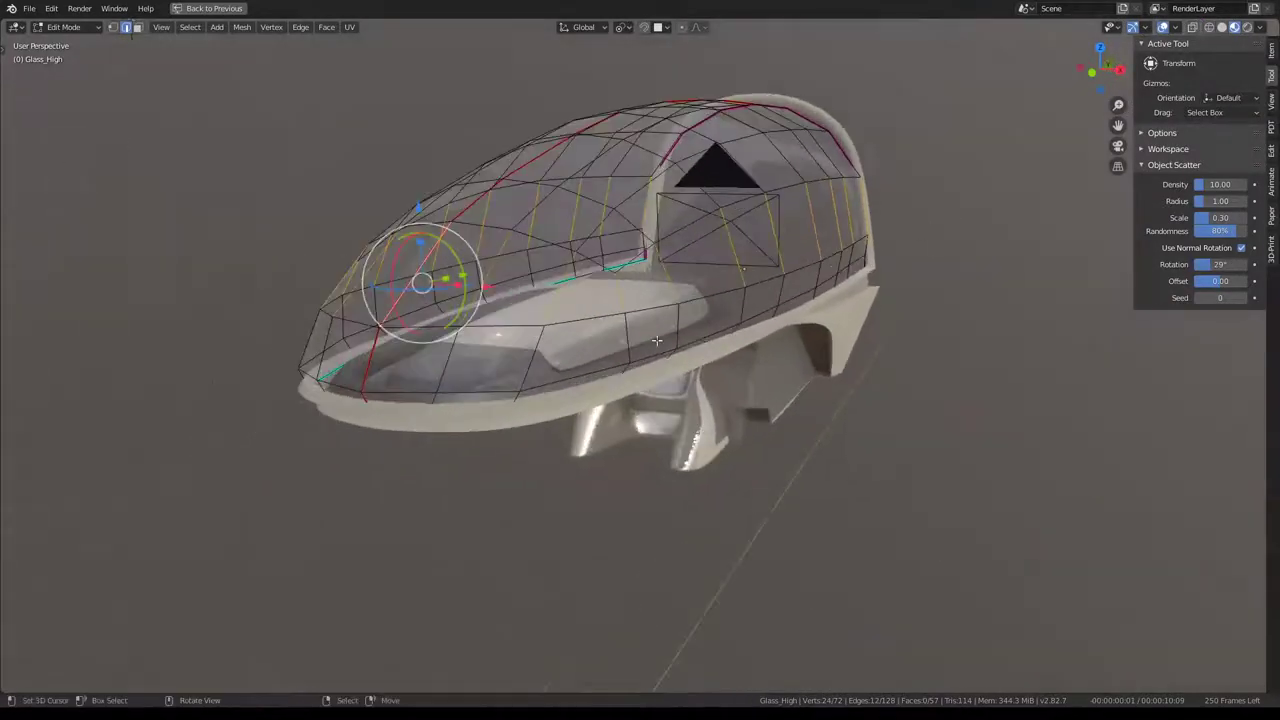
pyautogui.scroll(2, 546, 351)
pyautogui.press('q')
pyautogui.click(991, 270)
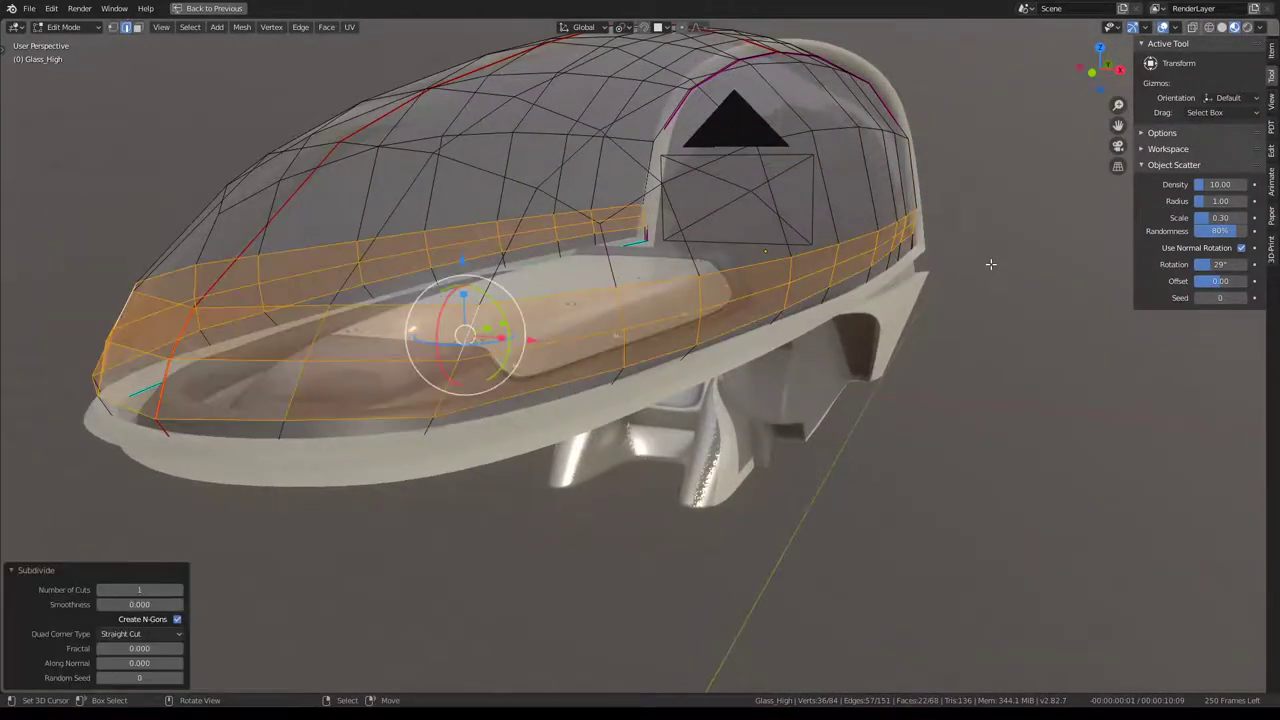
pyautogui.moveTo(991, 270); pyautogui.dragTo(620, 275, button='middle')
pyautogui.hotkey('alt', 'a')
pyautogui.press('q')
pyautogui.click(748, 263)
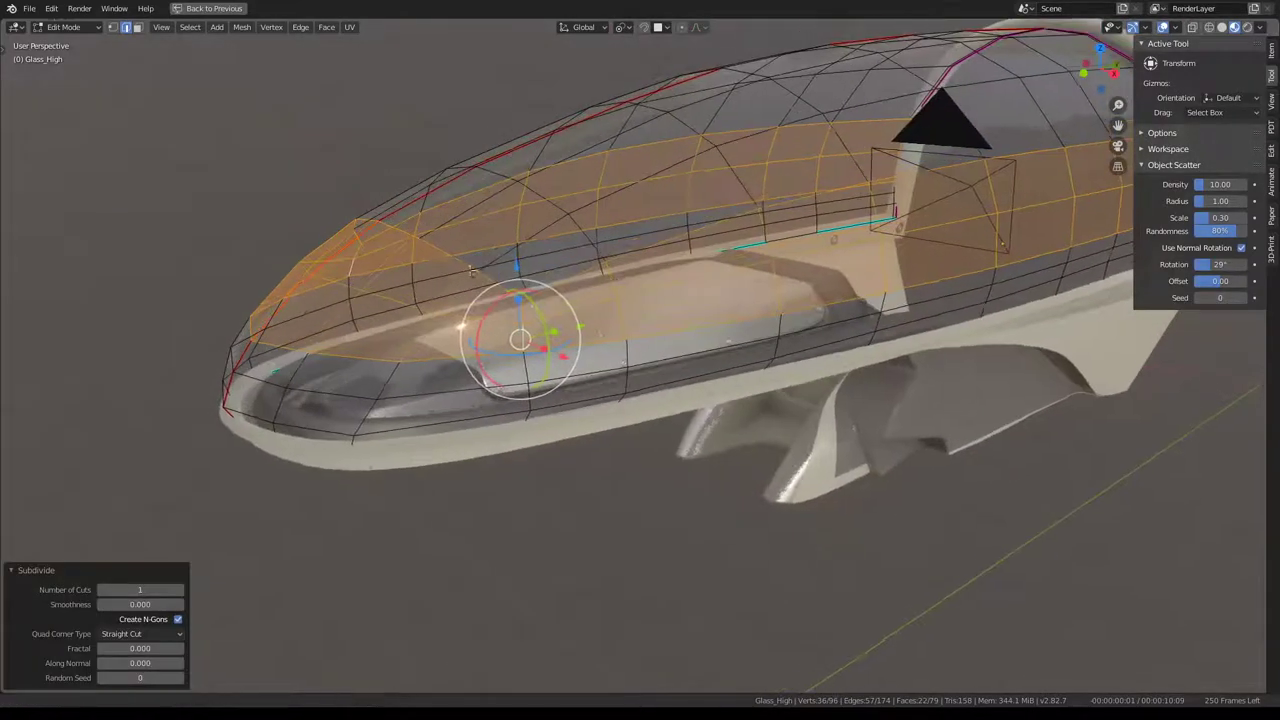
# Slide a canopy edge and two vertices near the nose along the surface.
pyautogui.click(497, 277)
pyautogui.press('g')
pyautogui.press('g')
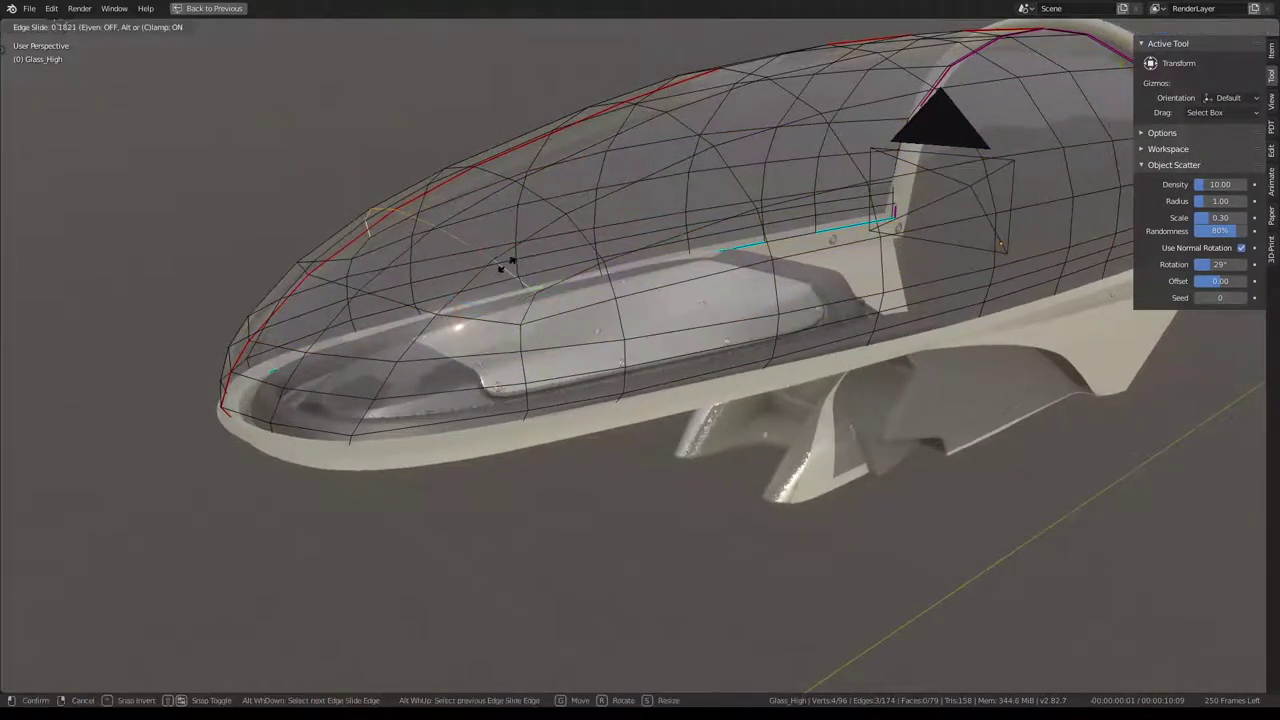
pyautogui.click(517, 255)
pyautogui.moveTo(517, 255); pyautogui.dragTo(503, 197, button='middle')
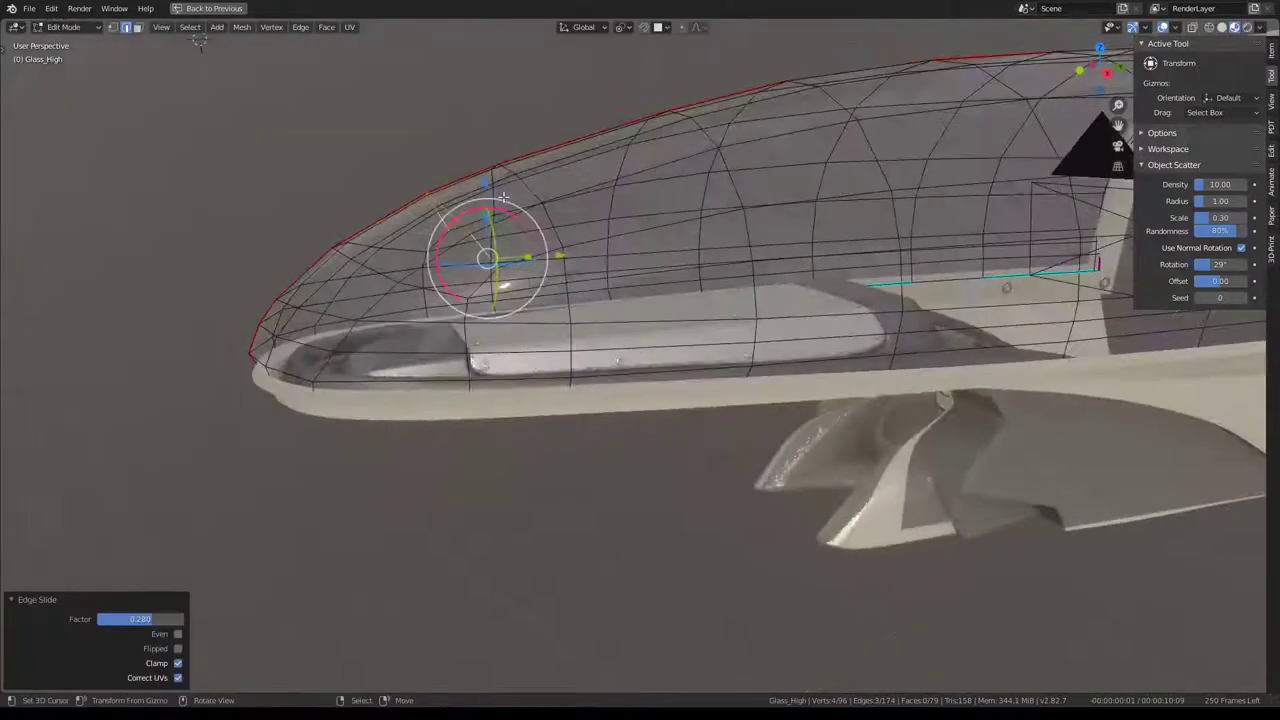
pyautogui.moveTo(500, 258); pyautogui.dragTo(500, 265, button='middle')
pyautogui.press('g')
pyautogui.click(499, 262)
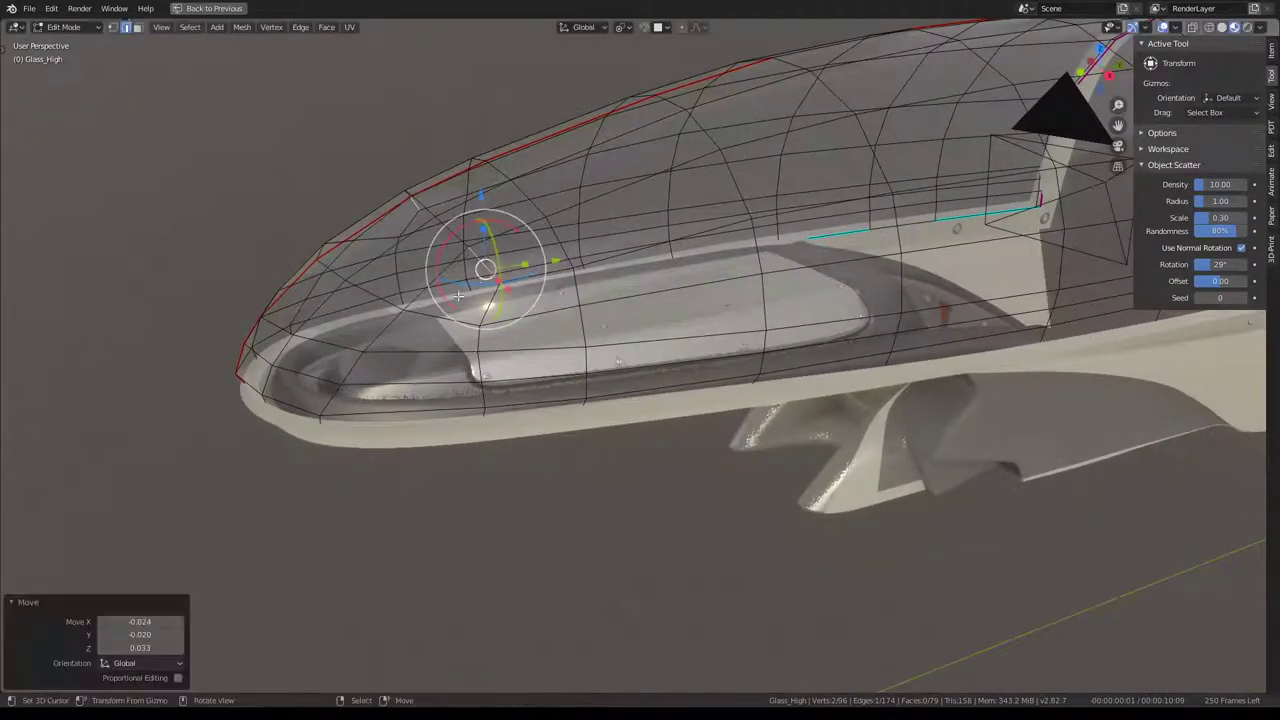
pyautogui.click(447, 305)
pyautogui.press('g')
pyautogui.press('g')
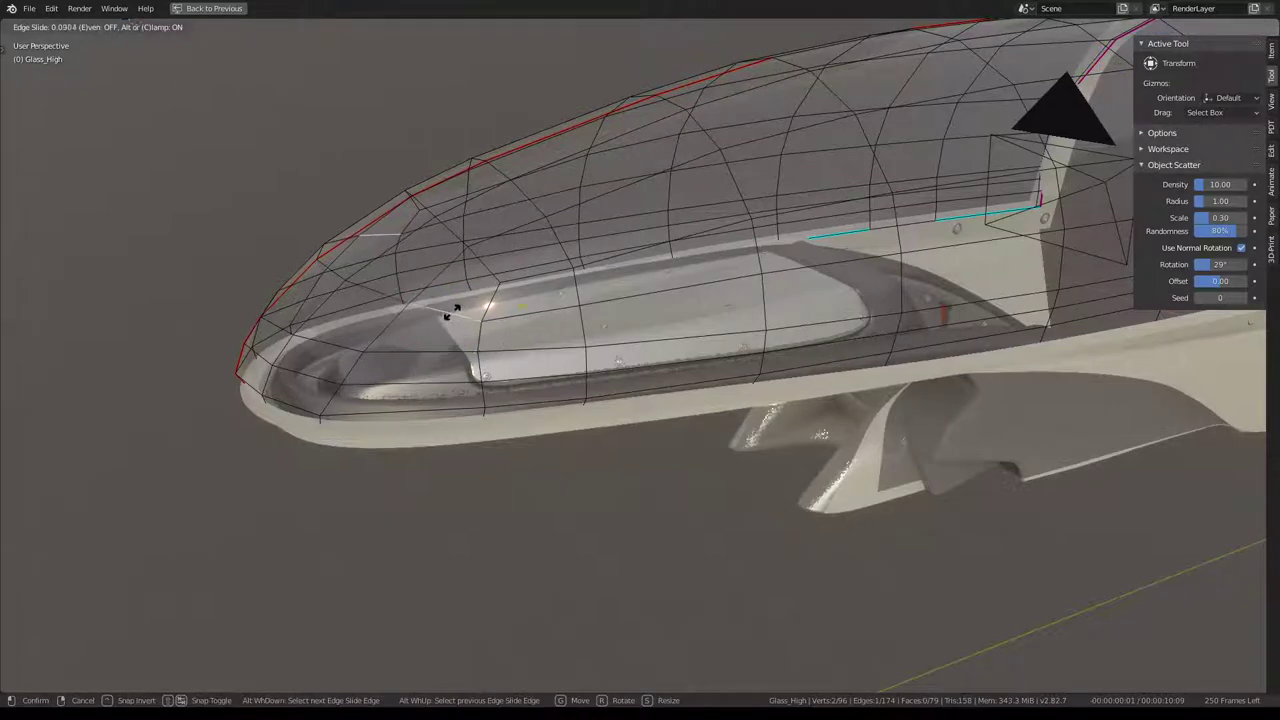
pyautogui.click(450, 311)
# Slide the next vertex and edge, then rotate the selected edges about one degree.
pyautogui.click(563, 248)
pyautogui.press('g')
pyautogui.press('g')
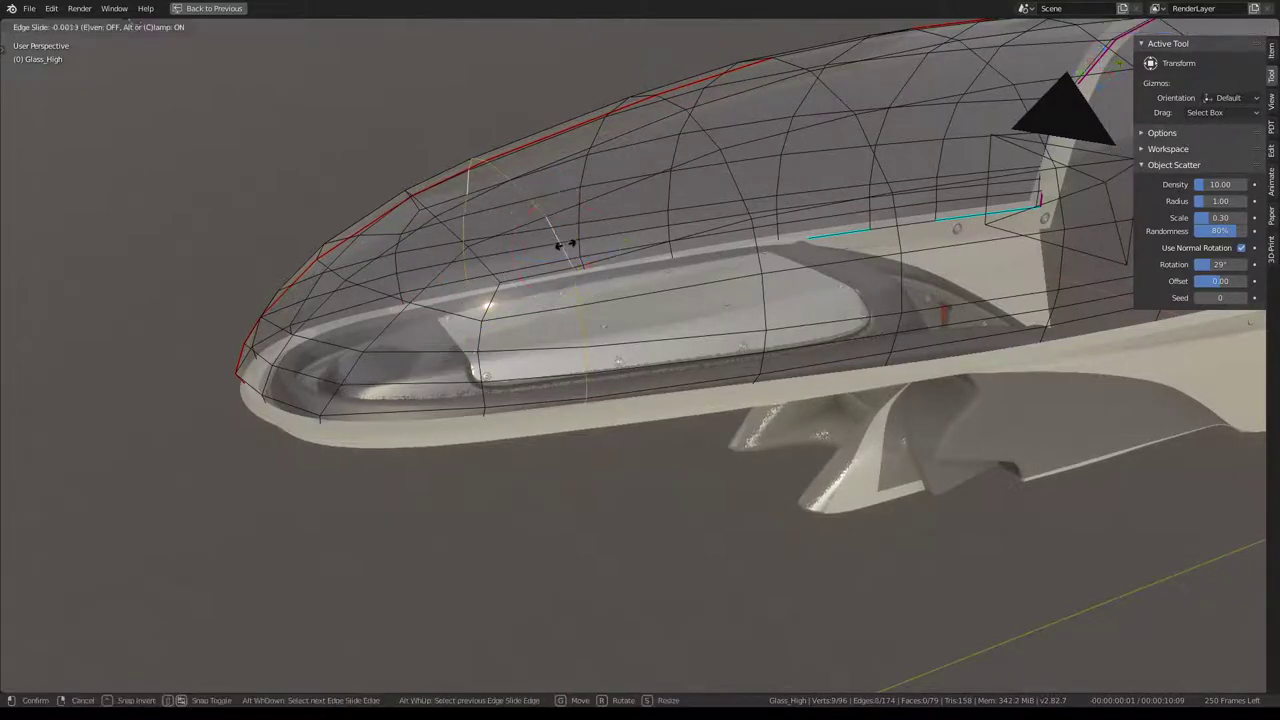
pyautogui.click(595, 237)
pyautogui.moveTo(595, 237)
pyautogui.mouseDown(button='middle')
pyautogui.moveTo(462, 274)
pyautogui.moveTo(541, 278)
pyautogui.mouseUp(button='middle')
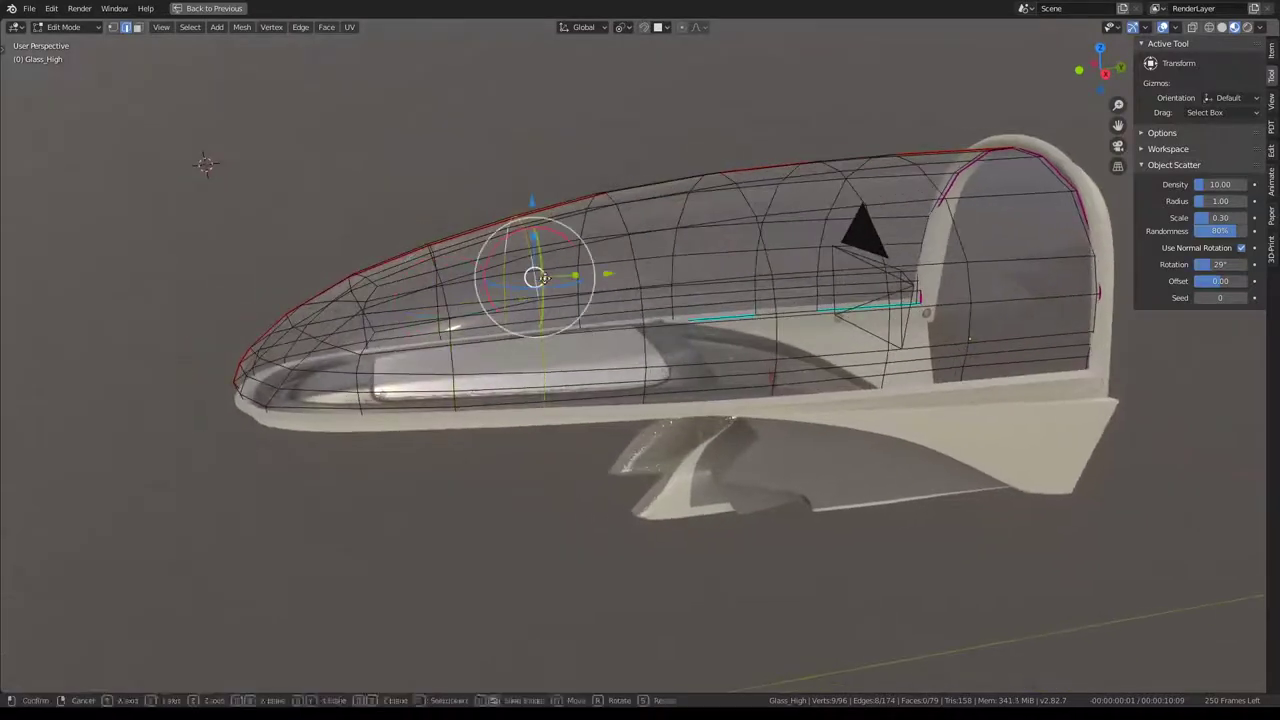
pyautogui.press('g')
pyautogui.press('g')
pyautogui.click(541, 278)
pyautogui.moveTo(506, 260); pyautogui.dragTo(600, 194, button='middle')
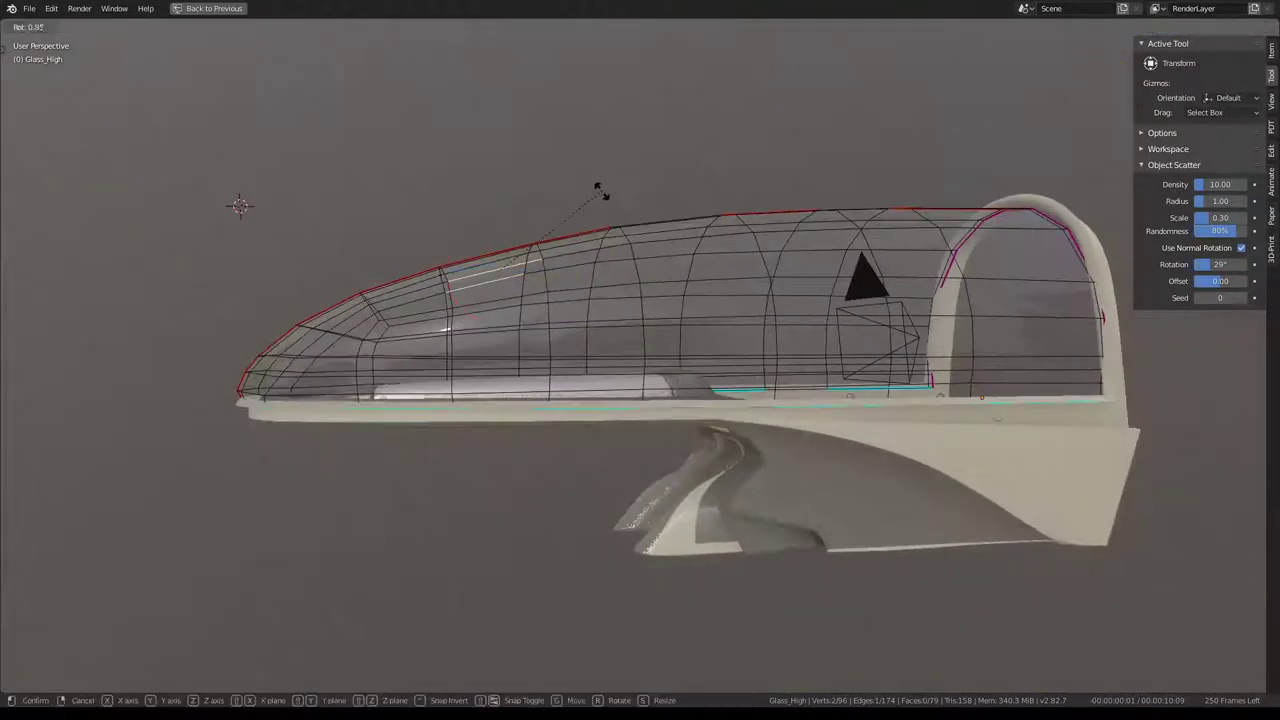
pyautogui.moveTo(545, 250); pyautogui.dragTo(548, 252)
# Pick dome vertices and slide one onto the canopy rim.
pyautogui.moveTo(600, 194); pyautogui.dragTo(722, 221, button='middle')
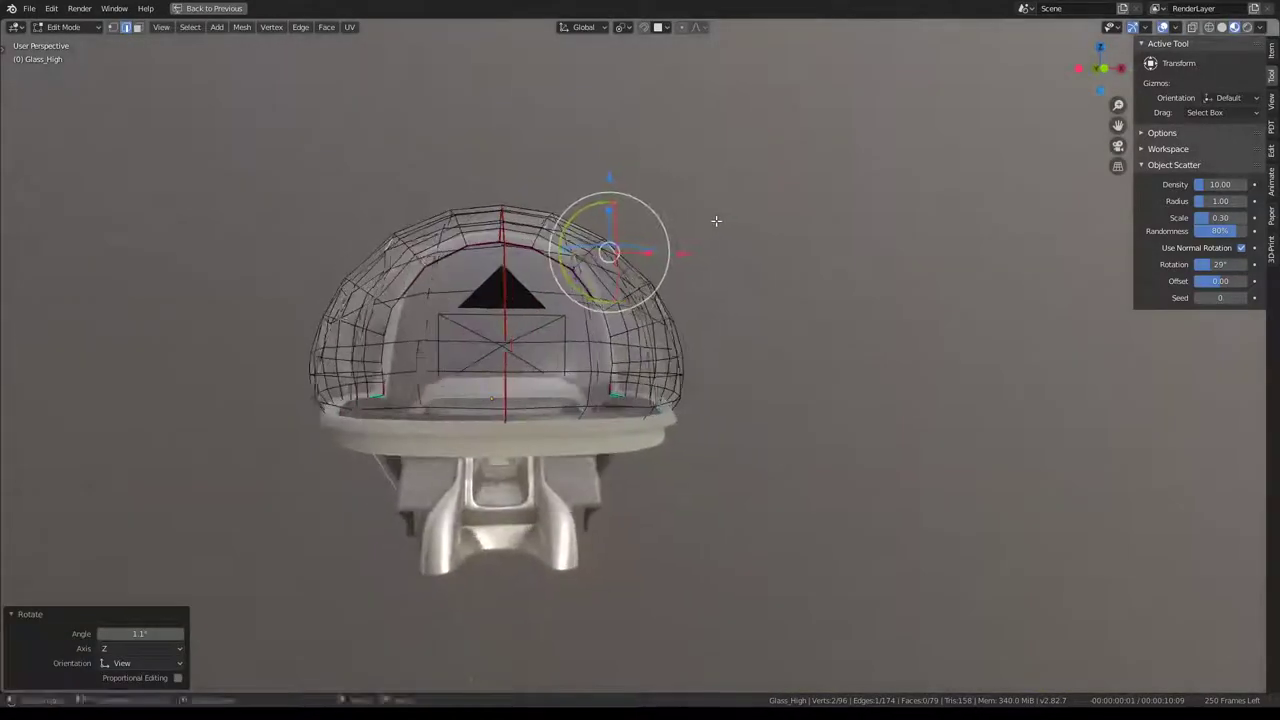
pyautogui.scroll(3, 778, 178)
pyautogui.moveTo(878, 376)
pyautogui.mouseDown(button='middle')
pyautogui.moveTo(421, 262)
pyautogui.moveTo(443, 257)
pyautogui.mouseUp(button='middle')
pyautogui.click(829, 371)
pyautogui.click(349, 271)
pyautogui.click(414, 253)
pyautogui.click(386, 371)
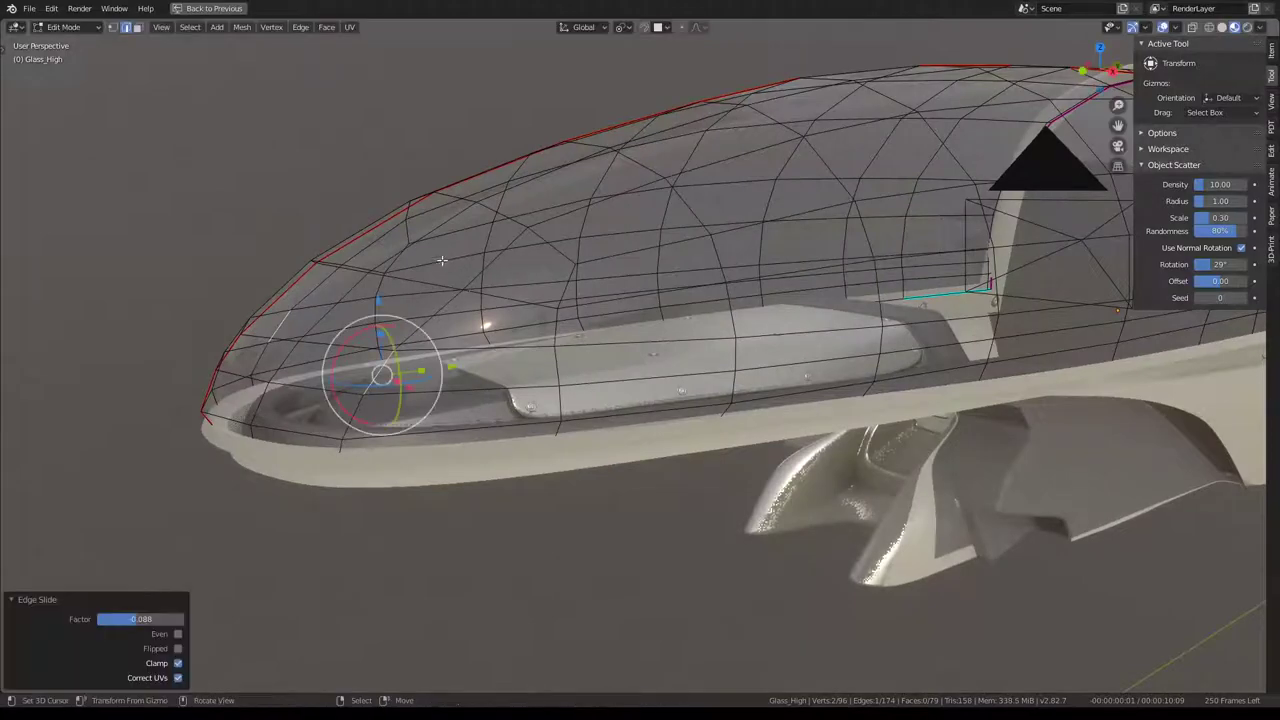
pyautogui.click(432, 328)
pyautogui.click(490, 266)
pyautogui.press('g')
pyautogui.press('g')
pyautogui.click(509, 368)
pyautogui.scroll(-3, 509, 368)
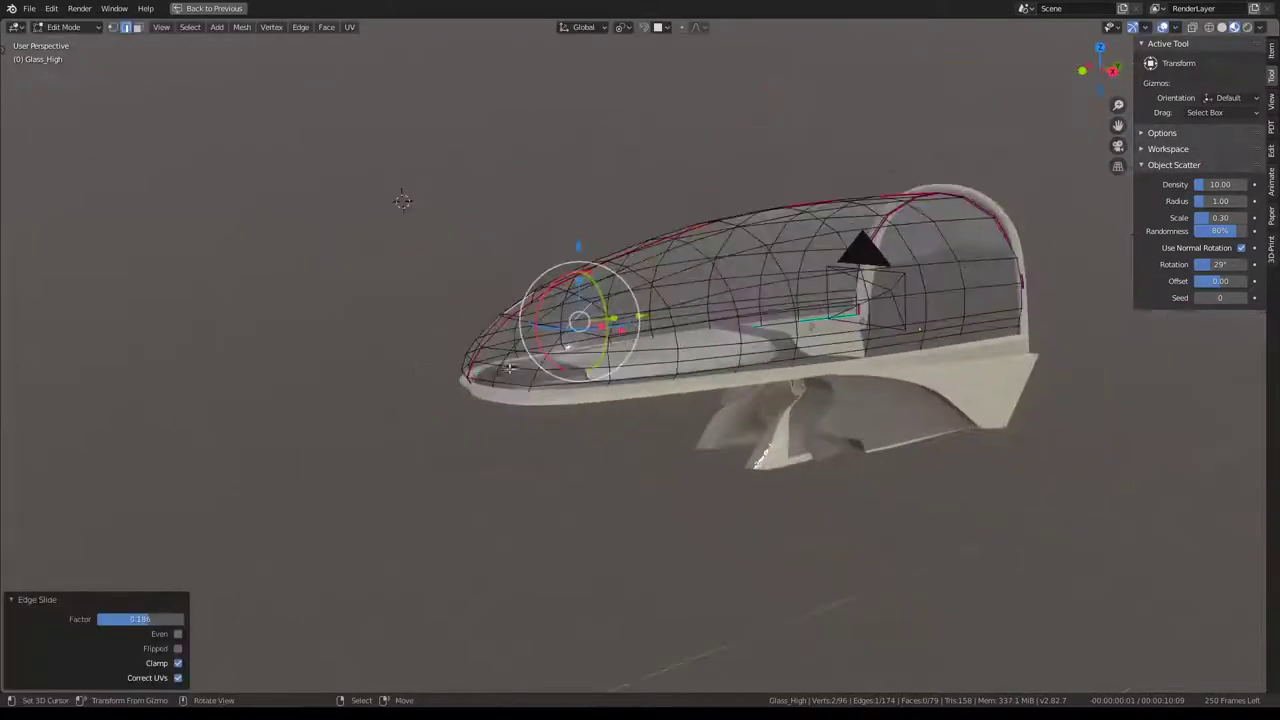
# Hide an edge ring across the canopy and inspect it from the side.
pyautogui.keyDown('ctrl'); pyautogui.keyDown('alt'); pyautogui.click(675, 372); pyautogui.keyUp('alt'); pyautogui.keyUp('ctrl')
pyautogui.press('h')
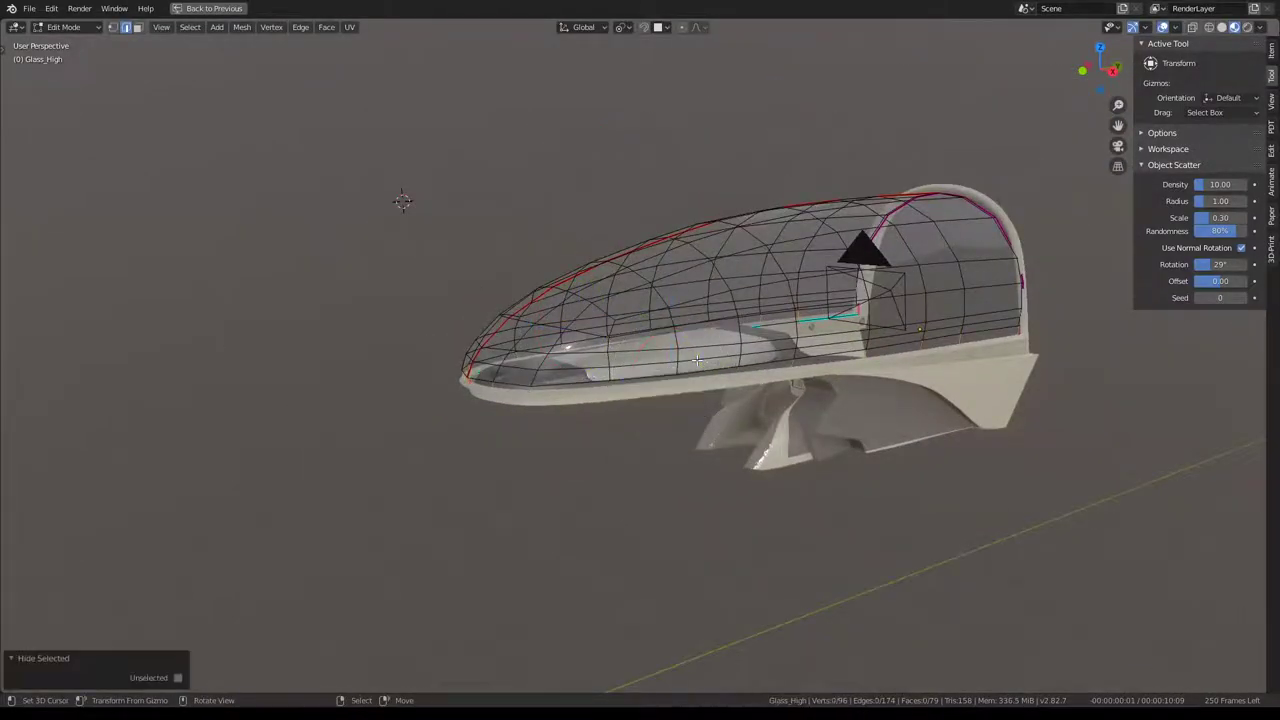
pyautogui.moveTo(402, 201); pyautogui.dragTo(414, 194, button='middle')
pyautogui.scroll(3, 414, 194)
pyautogui.scroll(2, 962, 315)
pyautogui.moveTo(962, 315); pyautogui.dragTo(984, 320, button='middle')
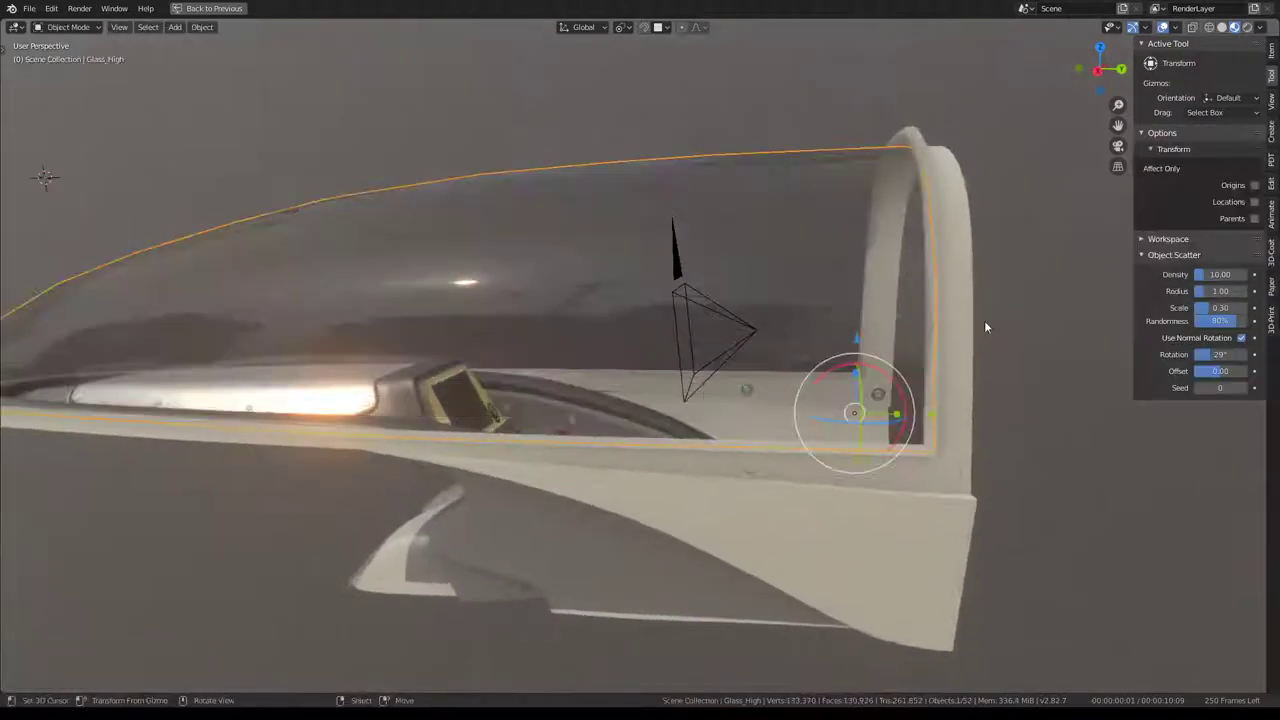
pyautogui.scroll(-2, 984, 320)
# Isolate the canopy in local view and select its linked vertices from the lower seam.
pyautogui.press('Tab')
pyautogui.press('KP_Divide')
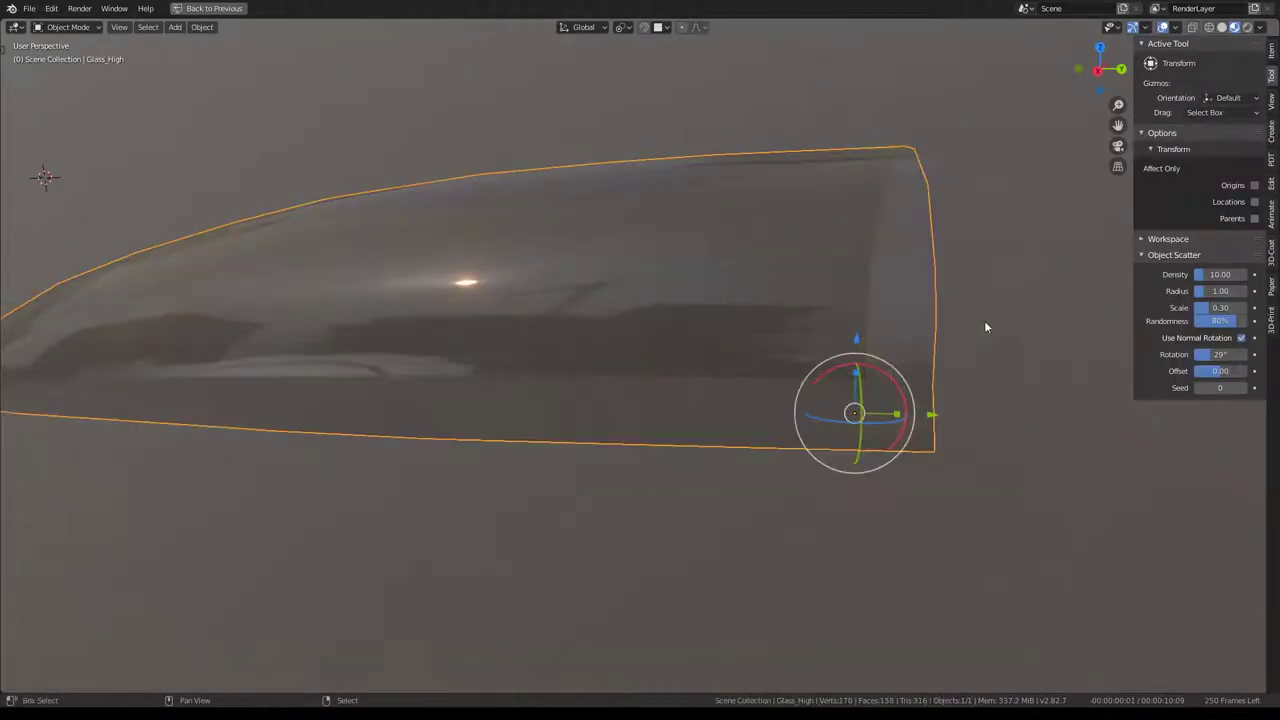
pyautogui.press('Tab')
pyautogui.keyDown('alt'); pyautogui.click(871, 372); pyautogui.keyUp('alt')
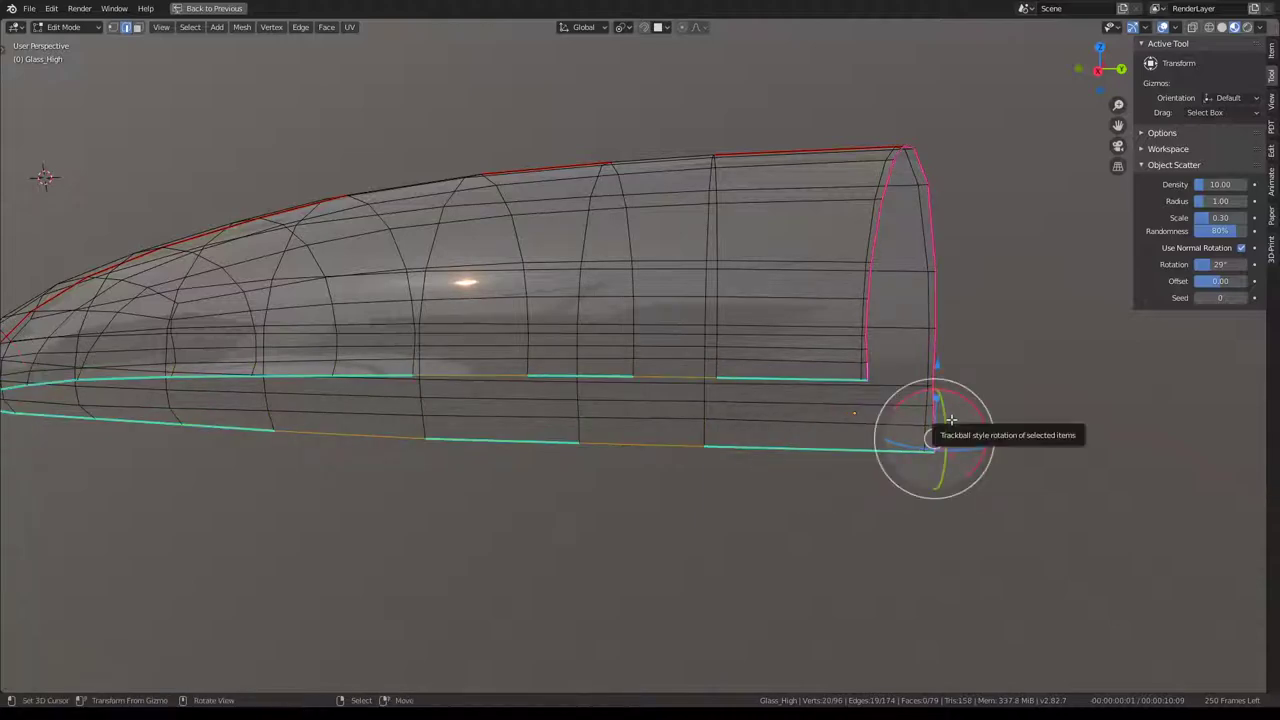
pyautogui.click(112, 28)
pyautogui.scroll(-3, 820, 294)
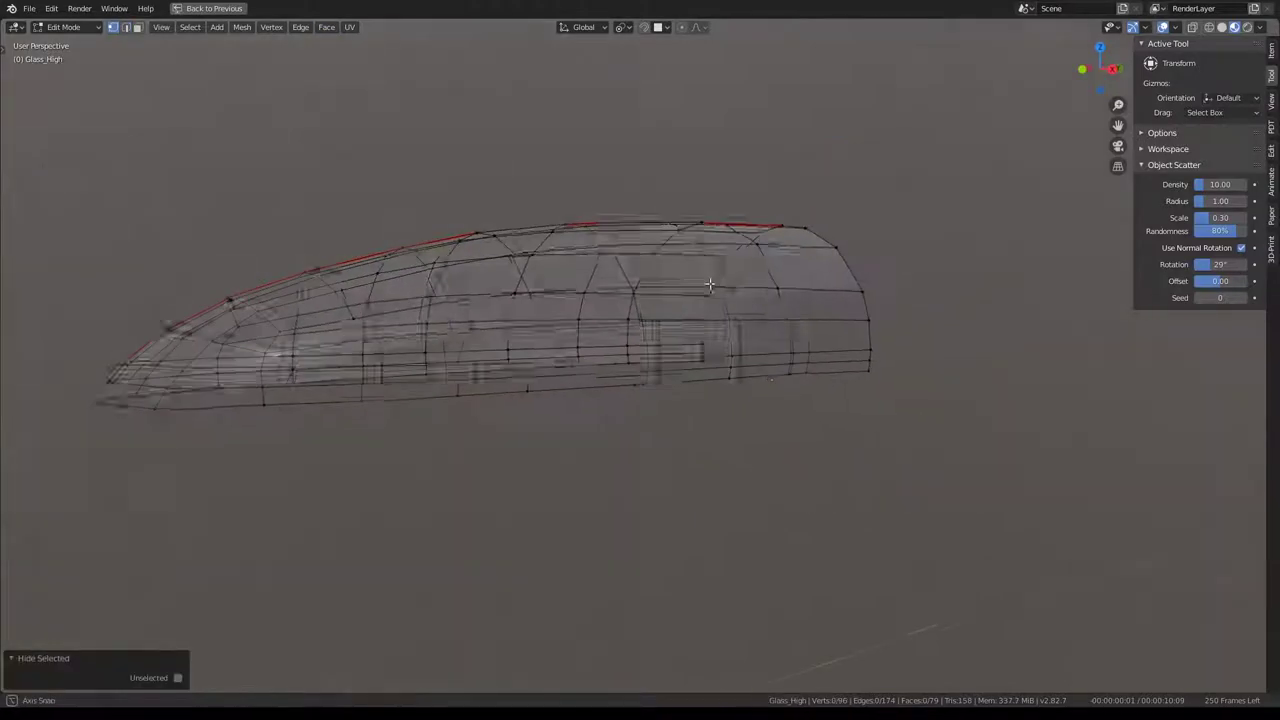
pyautogui.moveTo(820, 294); pyautogui.dragTo(757, 283, button='middle')
pyautogui.hotkey('ctrl', 'l')
# Restore the full workspace and smooth the canopy mesh's vertices once.
pyautogui.hotkey('ctrl', 'space')
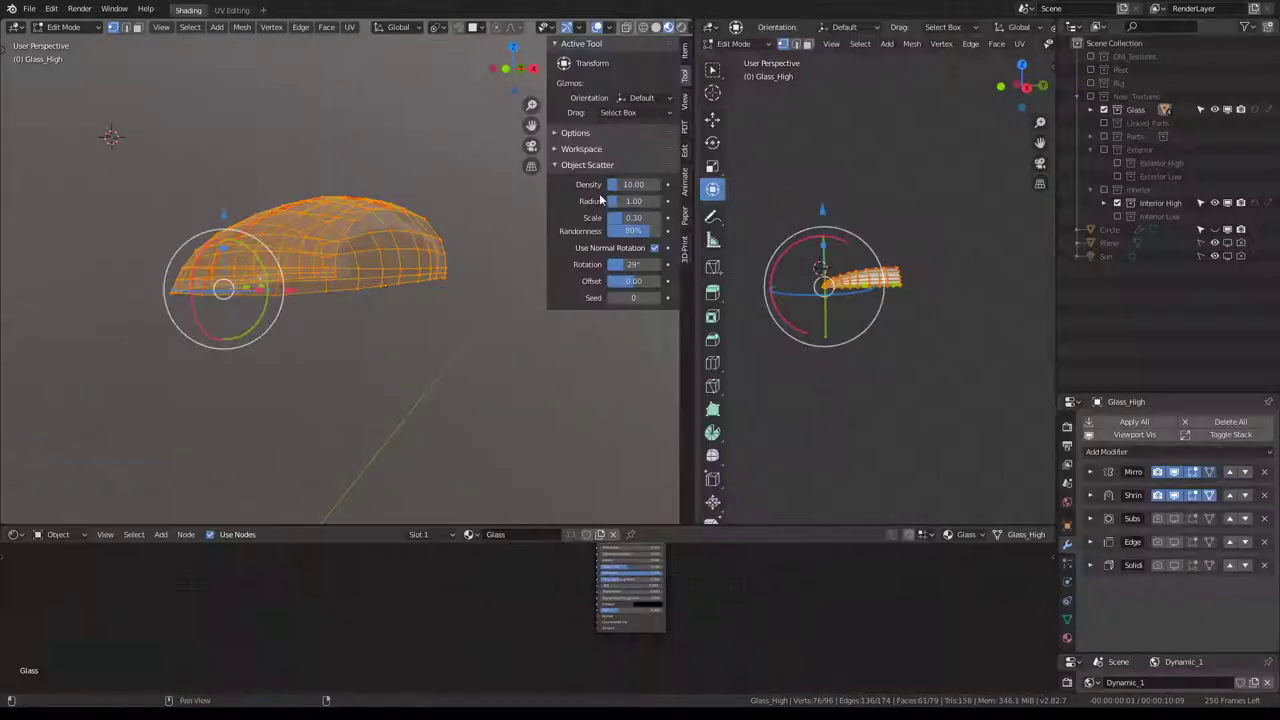
pyautogui.press('Tab')
pyautogui.press('Tab')
pyautogui.scroll(4, 354, 213)
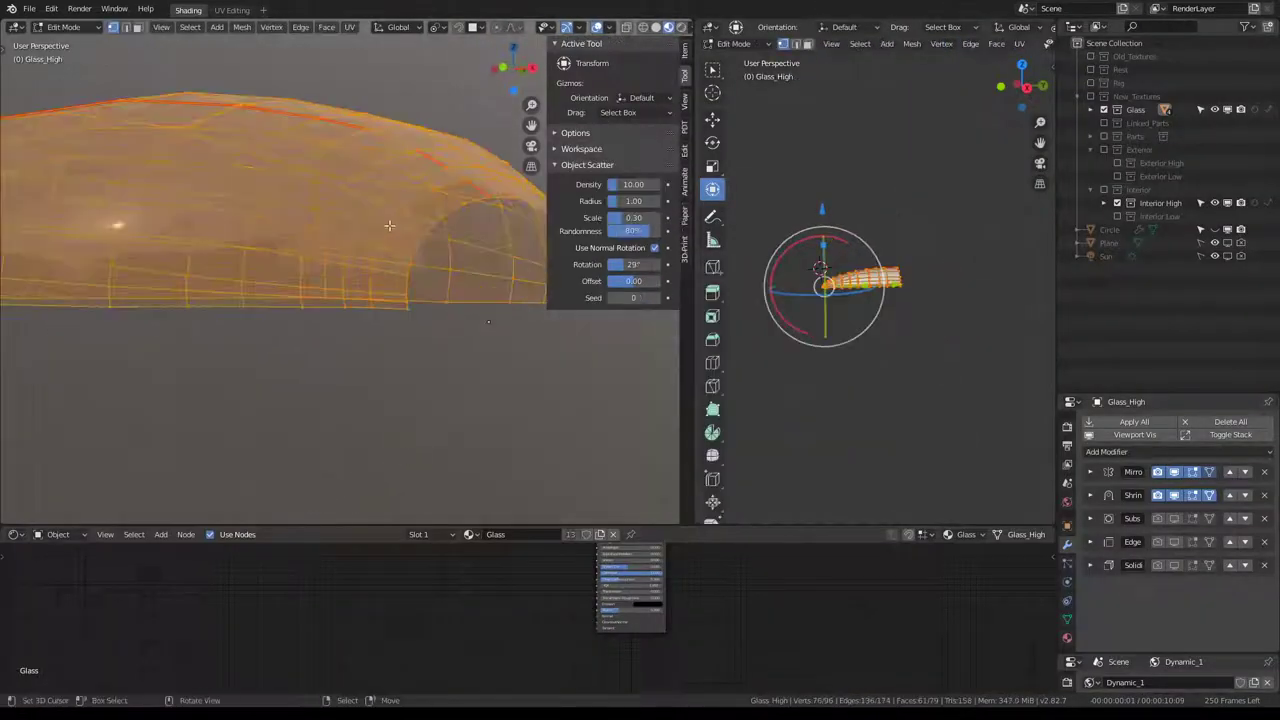
pyautogui.moveTo(354, 213); pyautogui.dragTo(407, 277, button='middle')
pyautogui.press('q')
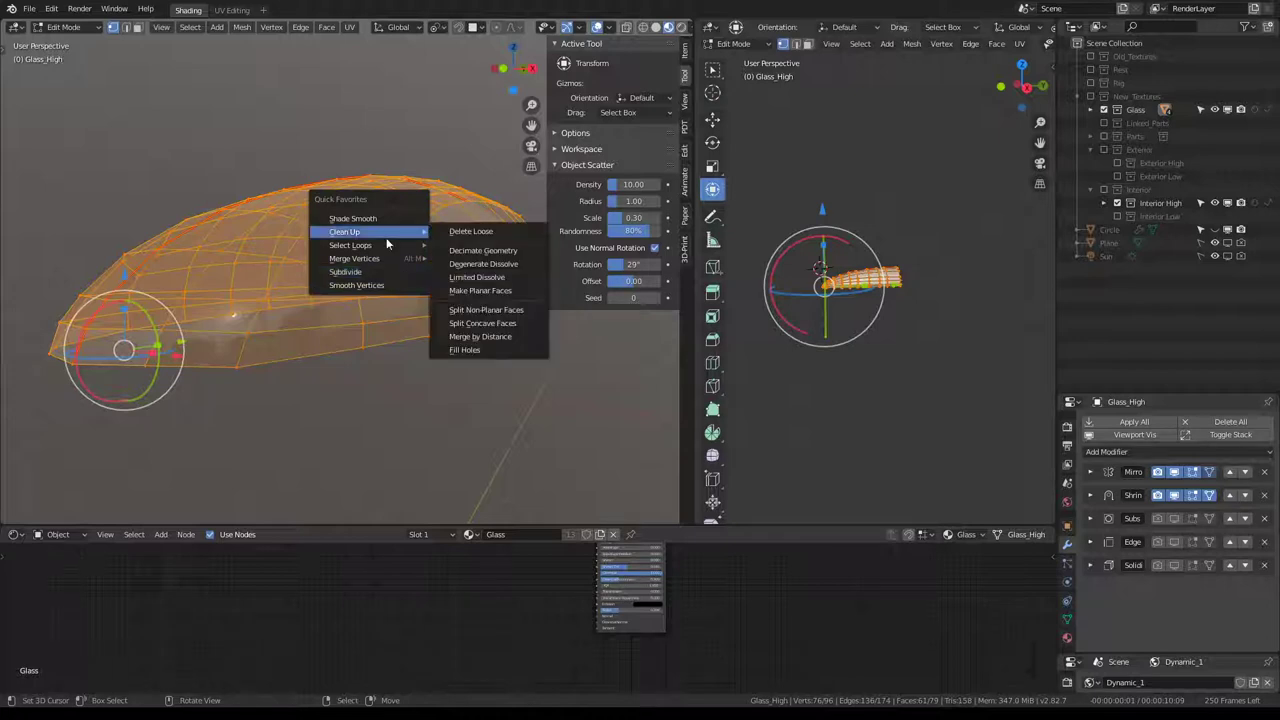
pyautogui.click(354, 285)
pyautogui.press('Tab')
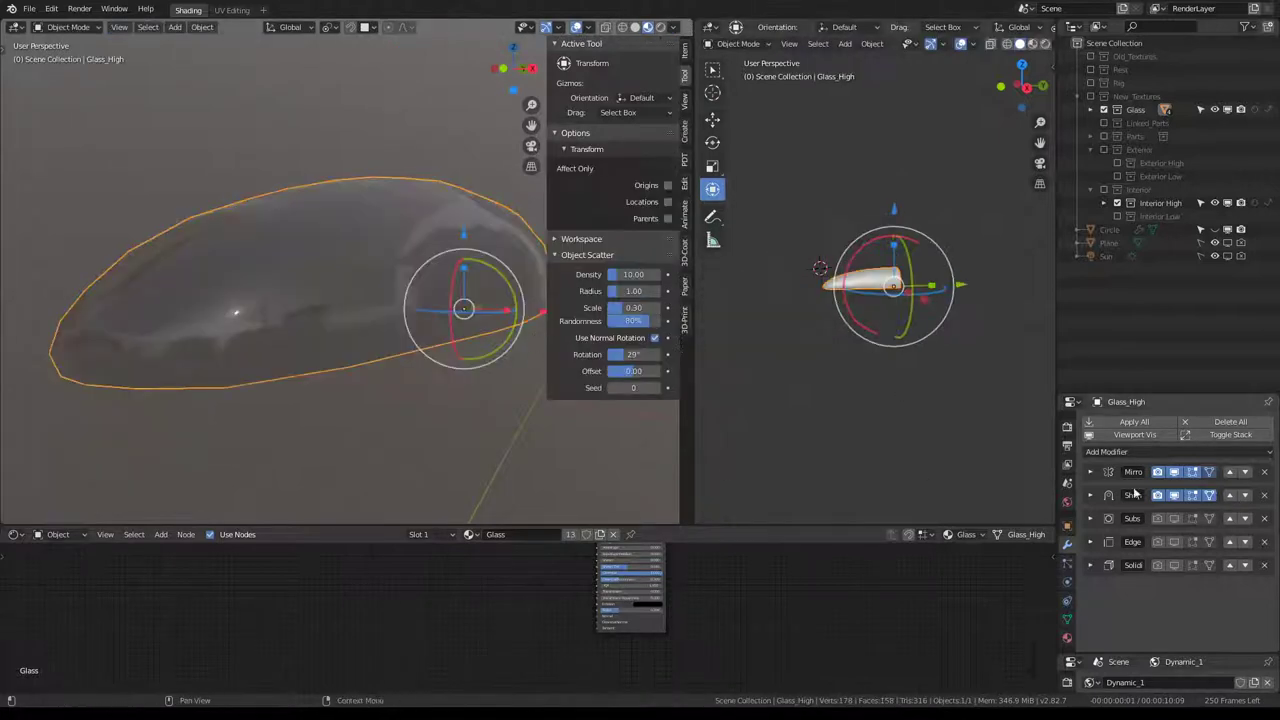
# Alternate three Shrinkwrap bake passes with vertex smoothing to fit the canopy to the hull.
pyautogui.click(1093, 494)
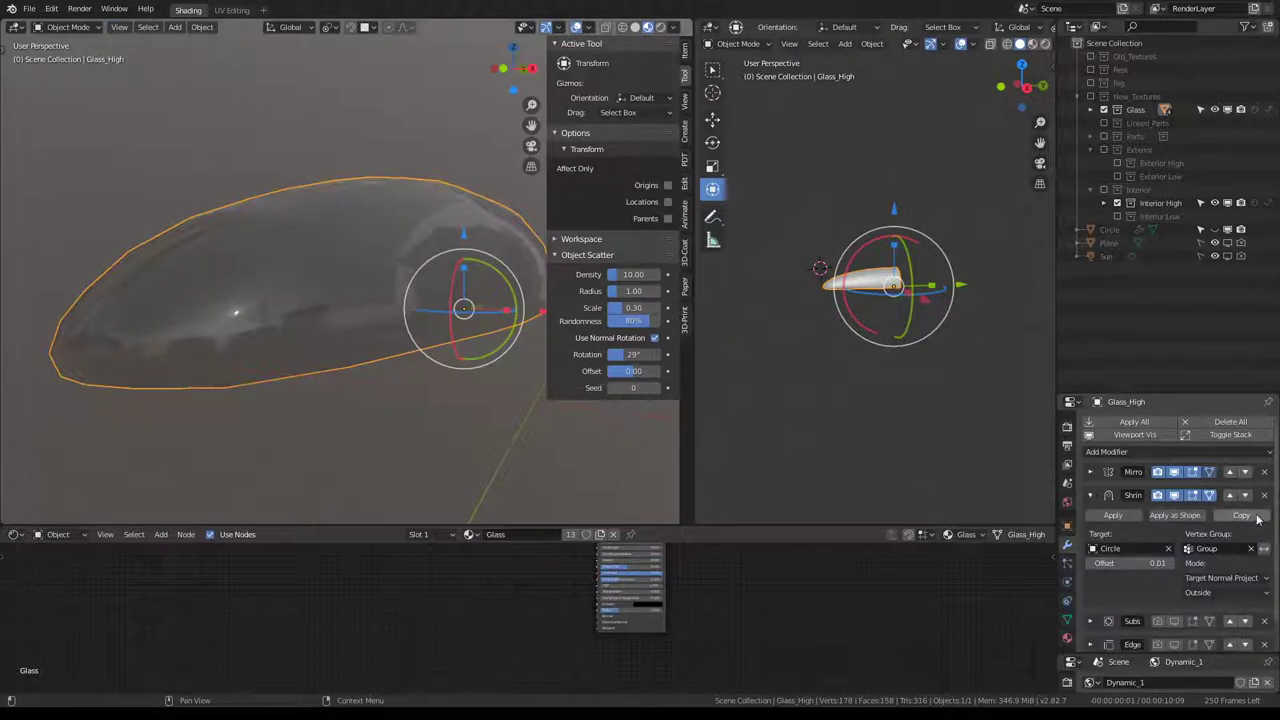
pyautogui.click(1113, 515)
pyautogui.press('Tab')
pyautogui.press('q')
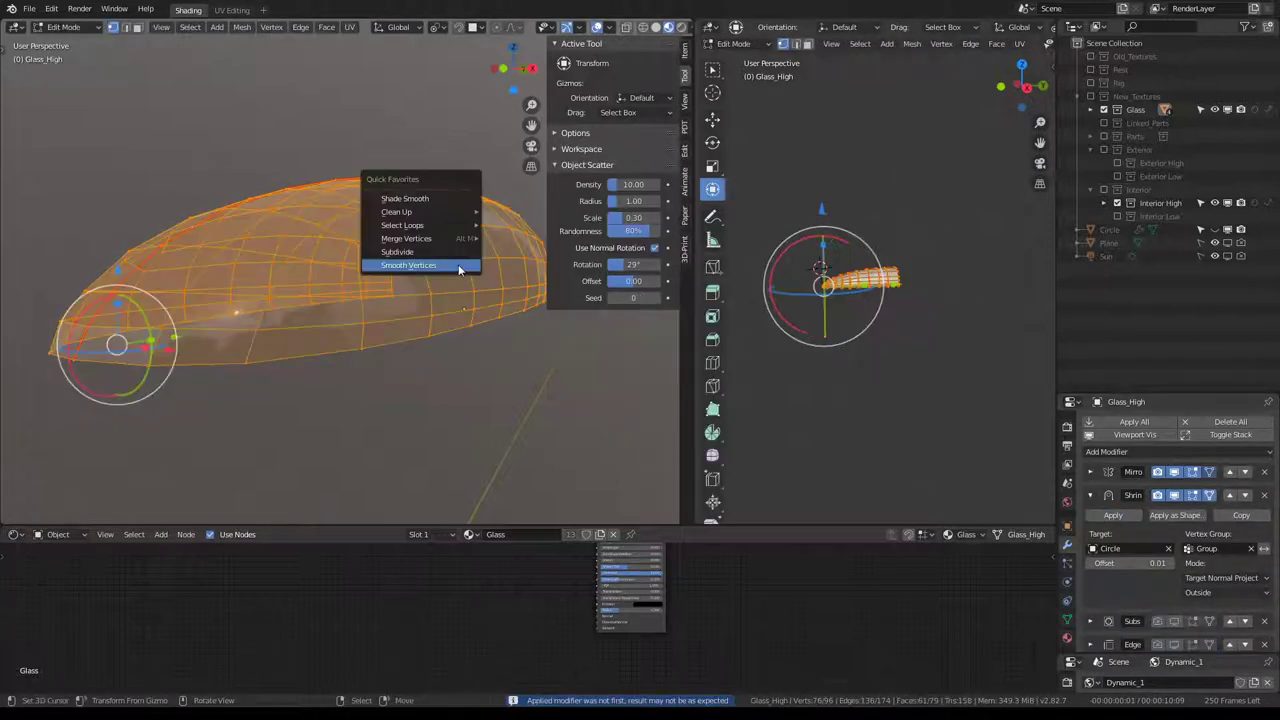
pyautogui.click(458, 265)
pyautogui.press('Tab')
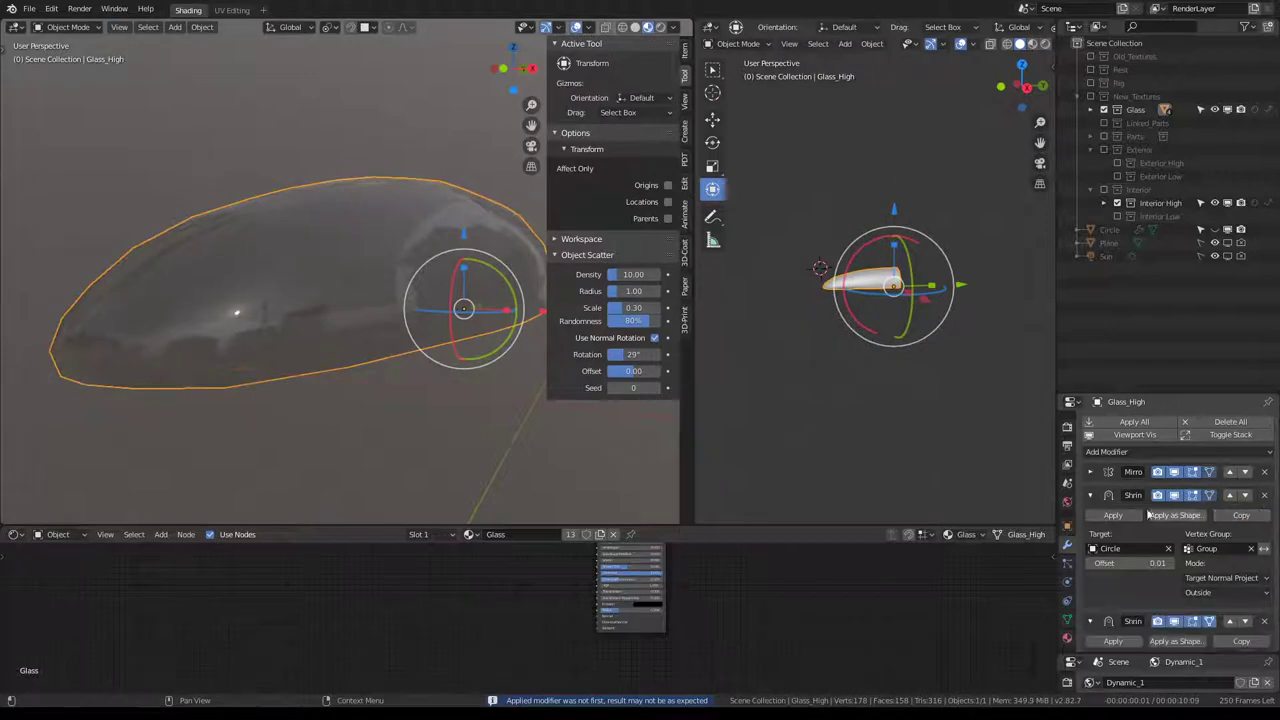
pyautogui.click(1113, 515)
pyautogui.press('Tab')
pyautogui.press('q')
pyautogui.click(402, 211)
pyautogui.press('Tab')
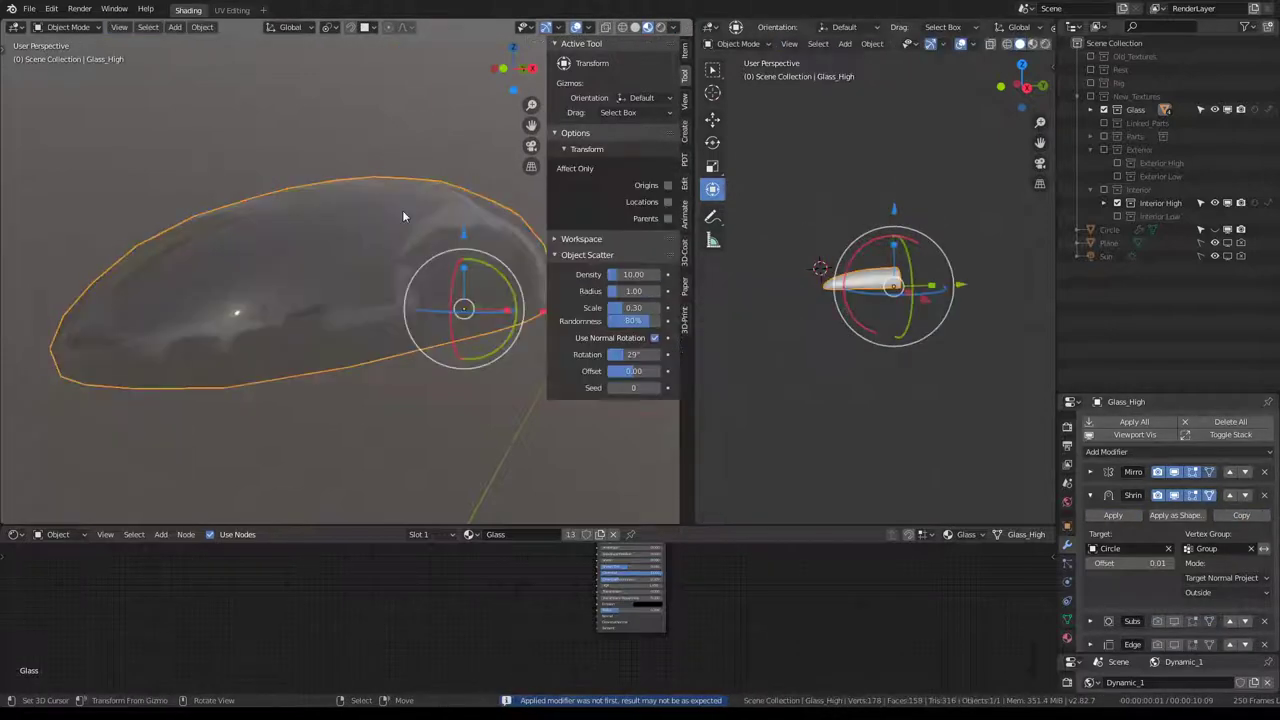
pyautogui.click(1127, 516)
pyautogui.press('Tab')
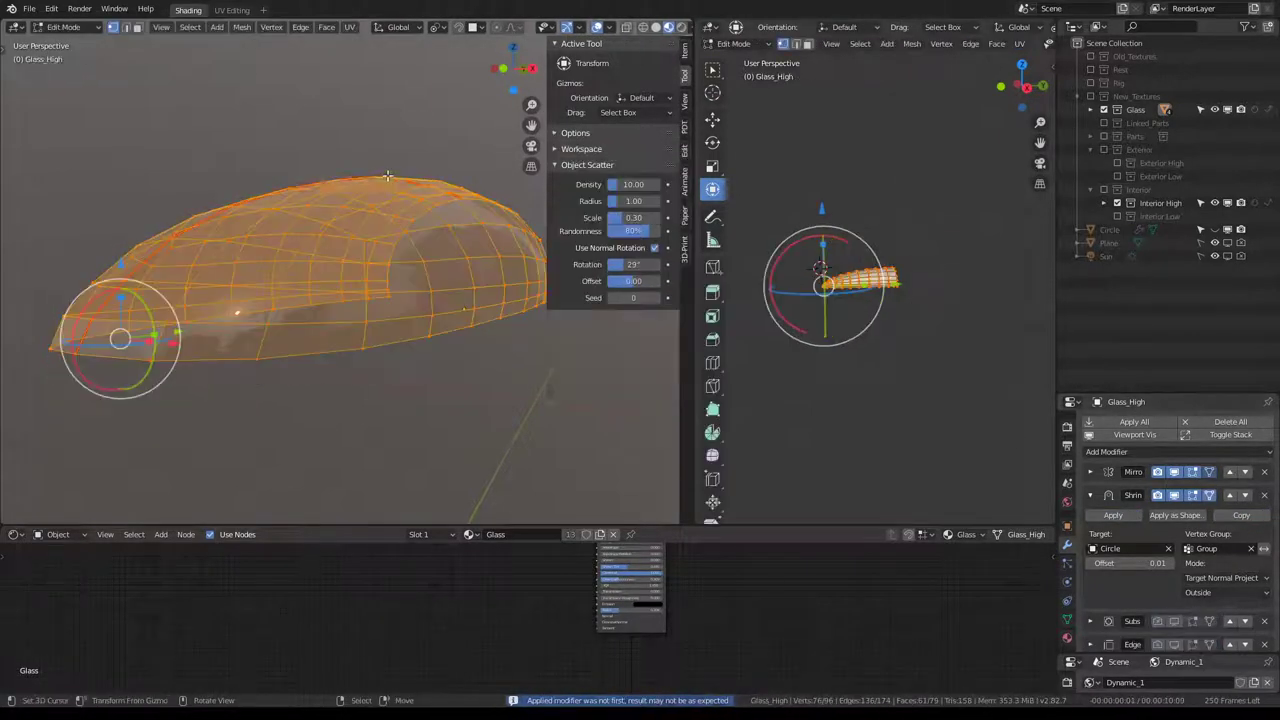
pyautogui.press('q')
pyautogui.click(387, 174)
pyautogui.press('Tab')
# Inspect the canopy's fit through the scene camera and from orbiting close-up views.
pyautogui.moveTo(390, 179)
pyautogui.mouseDown(button='middle')
pyautogui.moveTo(219, 234)
pyautogui.moveTo(390, 314)
pyautogui.moveTo(371, 443)
pyautogui.moveTo(371, 286)
pyautogui.moveTo(218, 250)
pyautogui.moveTo(357, 277)
pyautogui.mouseUp(button='middle')
pyautogui.press('Tab')
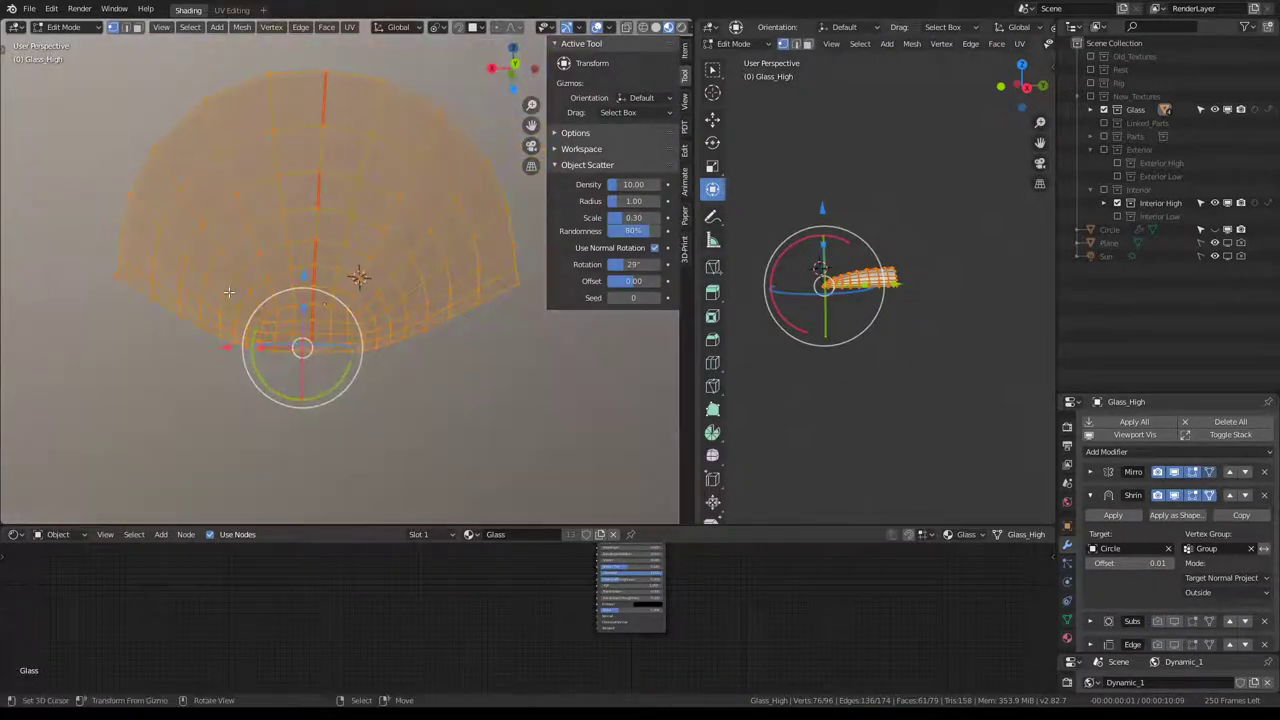
pyautogui.press('KP_0')
pyautogui.scroll(2, 330, 260)
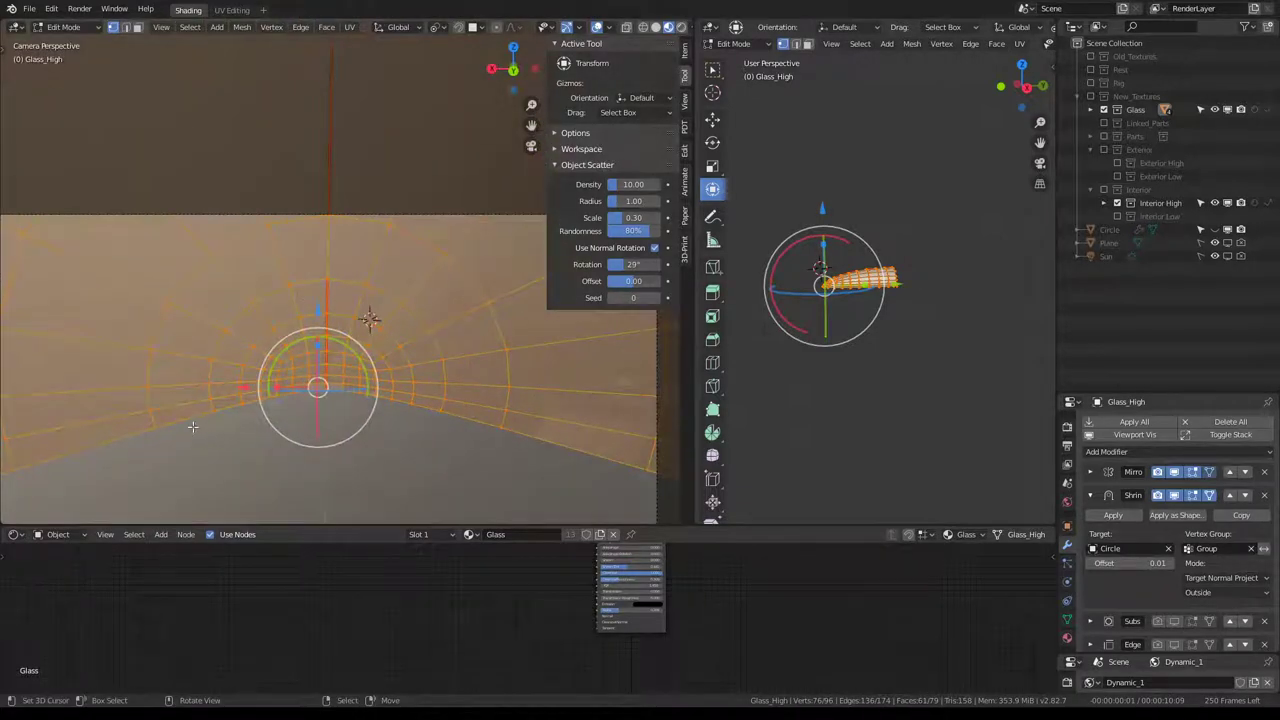
pyautogui.moveTo(462, 291)
pyautogui.mouseDown(button='middle')
pyautogui.moveTo(394, 366)
pyautogui.moveTo(394, 134)
pyautogui.moveTo(366, 206)
pyautogui.moveTo(257, 198)
pyautogui.moveTo(356, 201)
pyautogui.moveTo(408, 230)
pyautogui.moveTo(356, 242)
pyautogui.moveTo(409, 254)
pyautogui.moveTo(409, 191)
pyautogui.moveTo(478, 217)
pyautogui.moveTo(355, 299)
pyautogui.moveTo(299, 179)
pyautogui.moveTo(464, 281)
pyautogui.moveTo(384, 262)
pyautogui.moveTo(368, 233)
pyautogui.moveTo(368, 262)
pyautogui.mouseUp(button='middle')
pyautogui.press('Tab')
pyautogui.scroll(4, 356, 207)
pyautogui.scroll(2, 376, 263)
pyautogui.press('Tab')
pyautogui.press('Tab')
pyautogui.press('Tab')
# Move one vertical edge loop of the canopy along X and check the Mirror modifier result.
pyautogui.keyDown('alt'); pyautogui.click(322, 225); pyautogui.keyUp('alt')
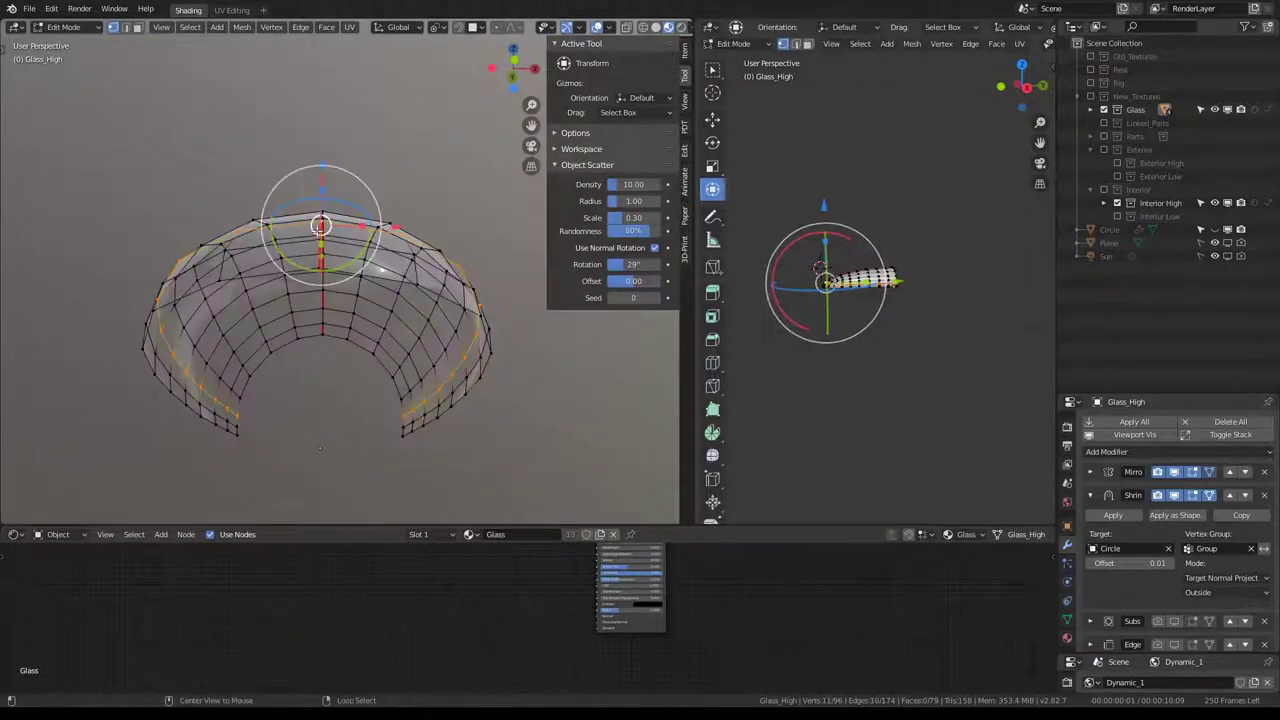
pyautogui.press('g')
pyautogui.press('x')
pyautogui.click(395, 229)
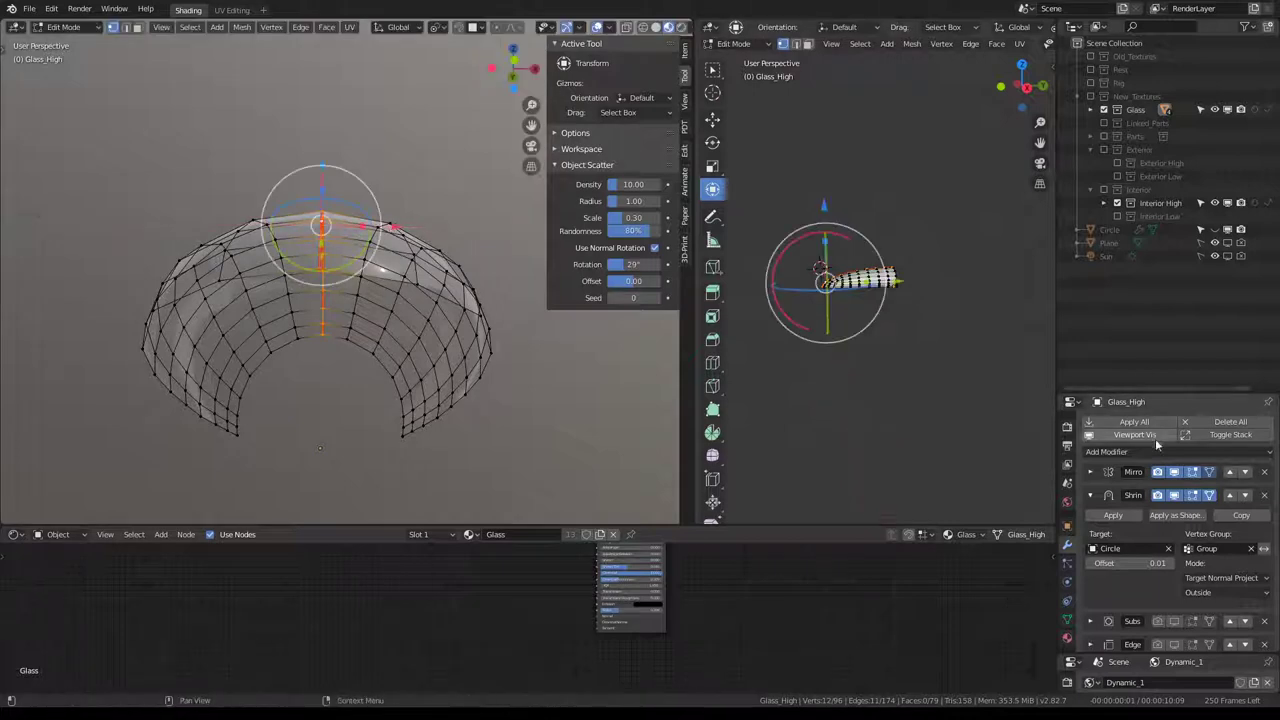
pyautogui.click(1091, 472)
pyautogui.scroll(-3, 1143, 547)
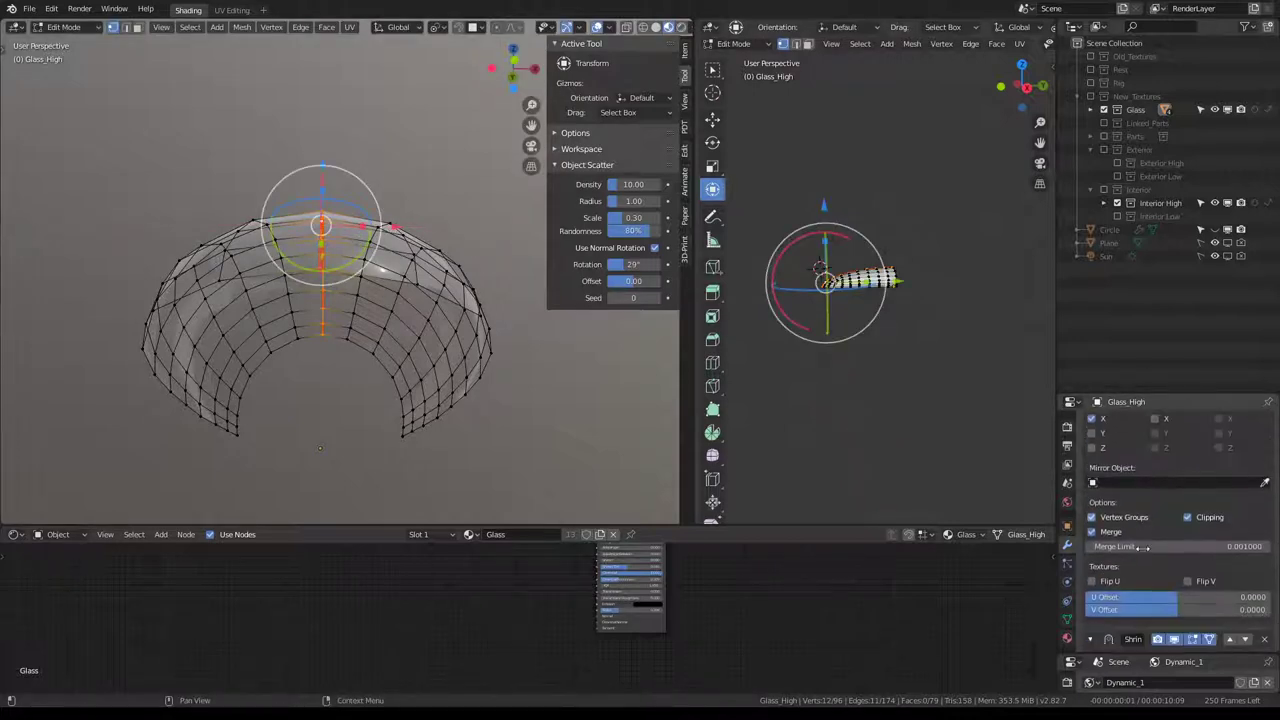
pyautogui.scroll(2, 1130, 510)
pyautogui.press('Tab')
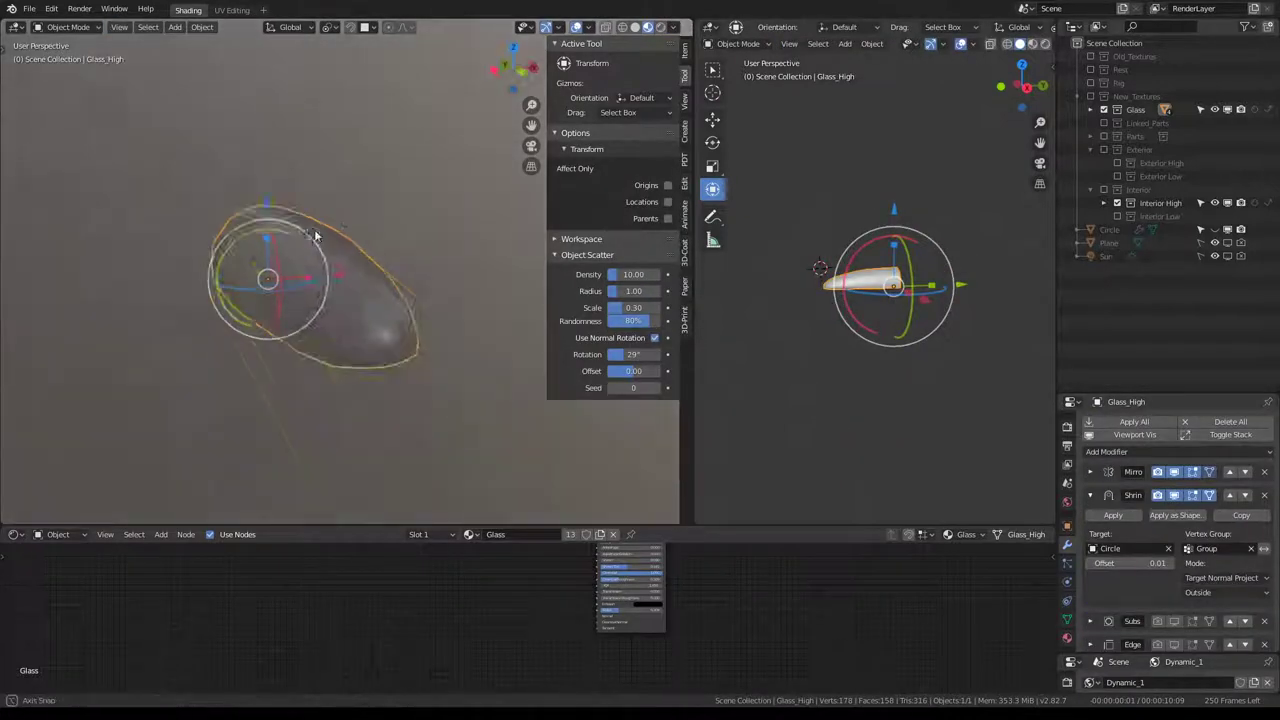
pyautogui.moveTo(368, 208)
pyautogui.mouseDown(button='middle')
pyautogui.moveTo(326, 236)
pyautogui.moveTo(265, 182)
pyautogui.moveTo(214, 166)
pyautogui.moveTo(270, 190)
pyautogui.moveTo(257, 214)
pyautogui.moveTo(280, 211)
pyautogui.moveTo(144, 292)
pyautogui.moveTo(345, 276)
pyautogui.moveTo(312, 345)
pyautogui.mouseUp(button='middle')
pyautogui.press('Tab')
# Reveal hidden mesh parts and hidden objects, undoing an accidental canopy delete, and maximize the viewport.
pyautogui.hotkey('alt', 'h')
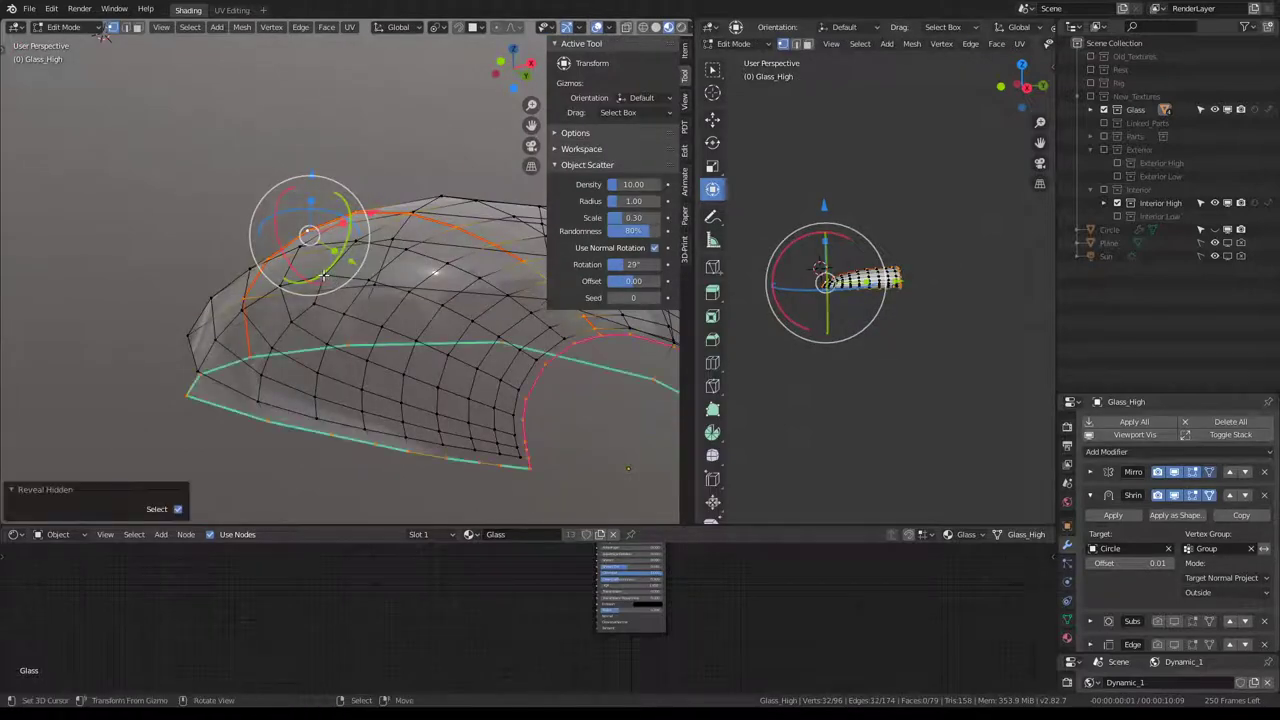
pyautogui.click(348, 330)
pyautogui.moveTo(348, 330)
pyautogui.mouseDown(button='middle')
pyautogui.moveTo(320, 292)
pyautogui.moveTo(306, 302)
pyautogui.mouseUp(button='middle')
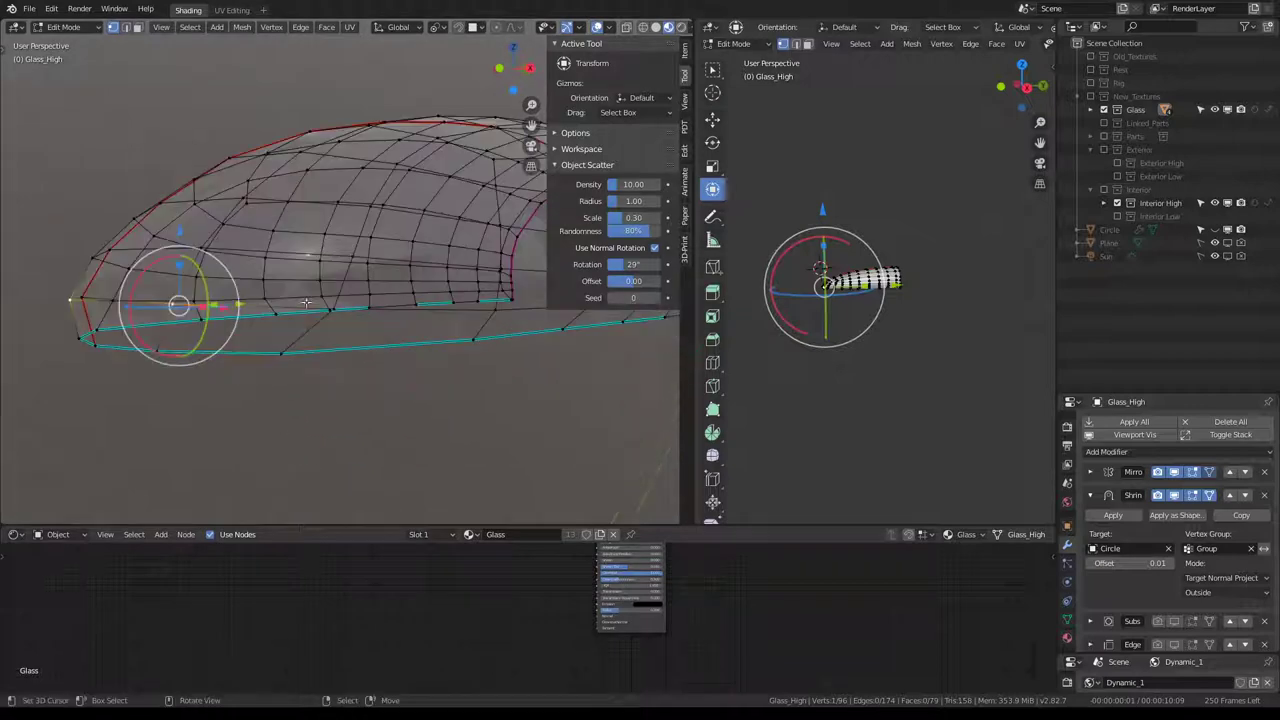
pyautogui.moveTo(277, 354); pyautogui.dragTo(312, 259, button='middle')
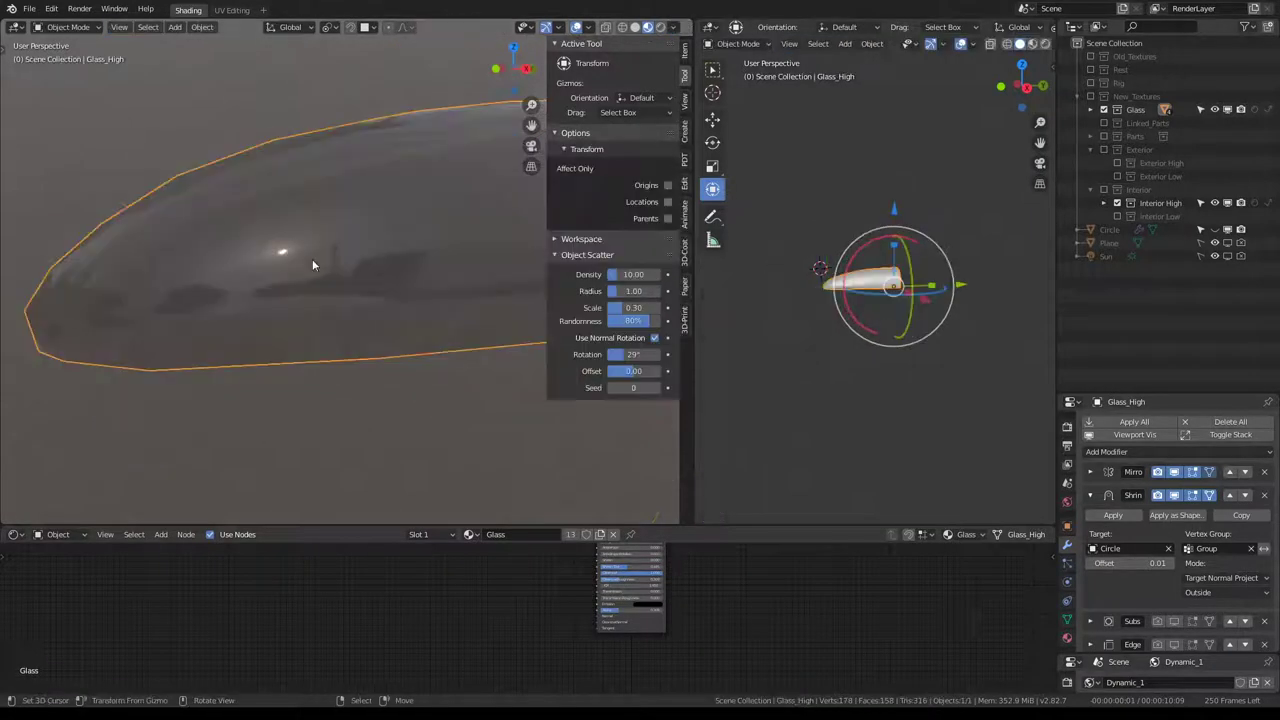
pyautogui.press('Tab')
pyautogui.scroll(-3, 312, 259)
pyautogui.scroll(3, 312, 259)
pyautogui.hotkey('alt', 'h')
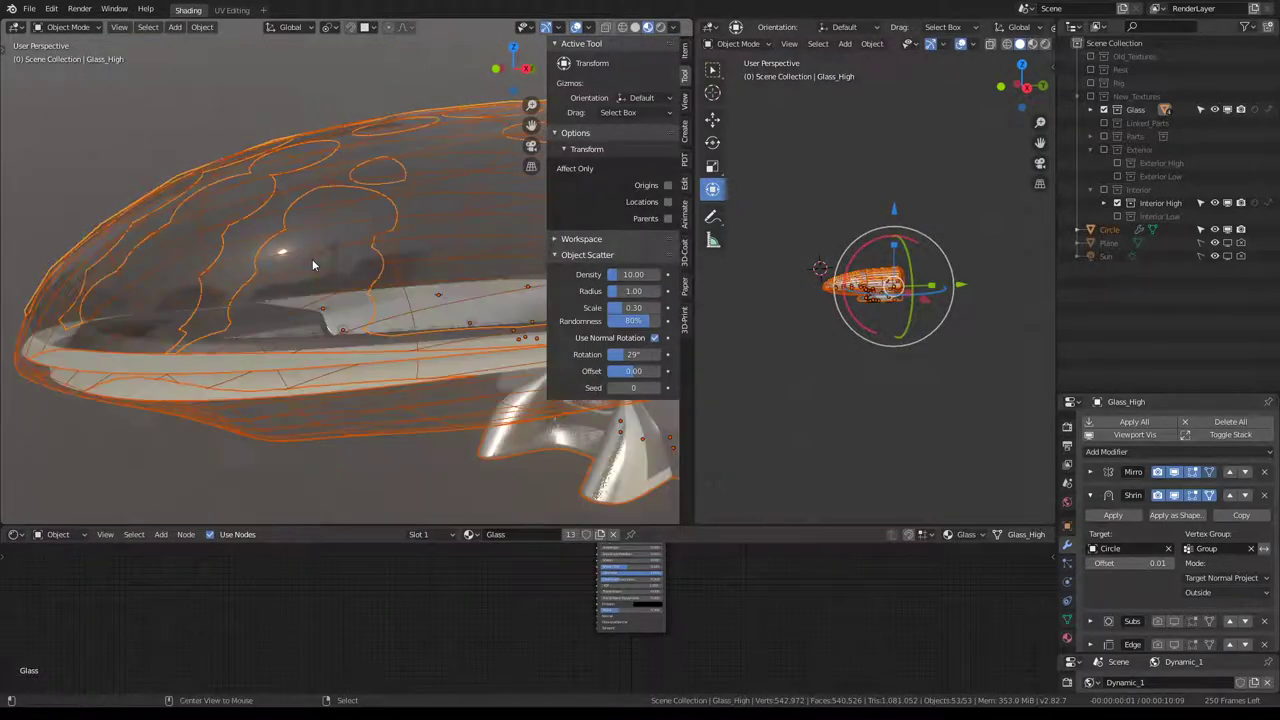
pyautogui.press('Delete')
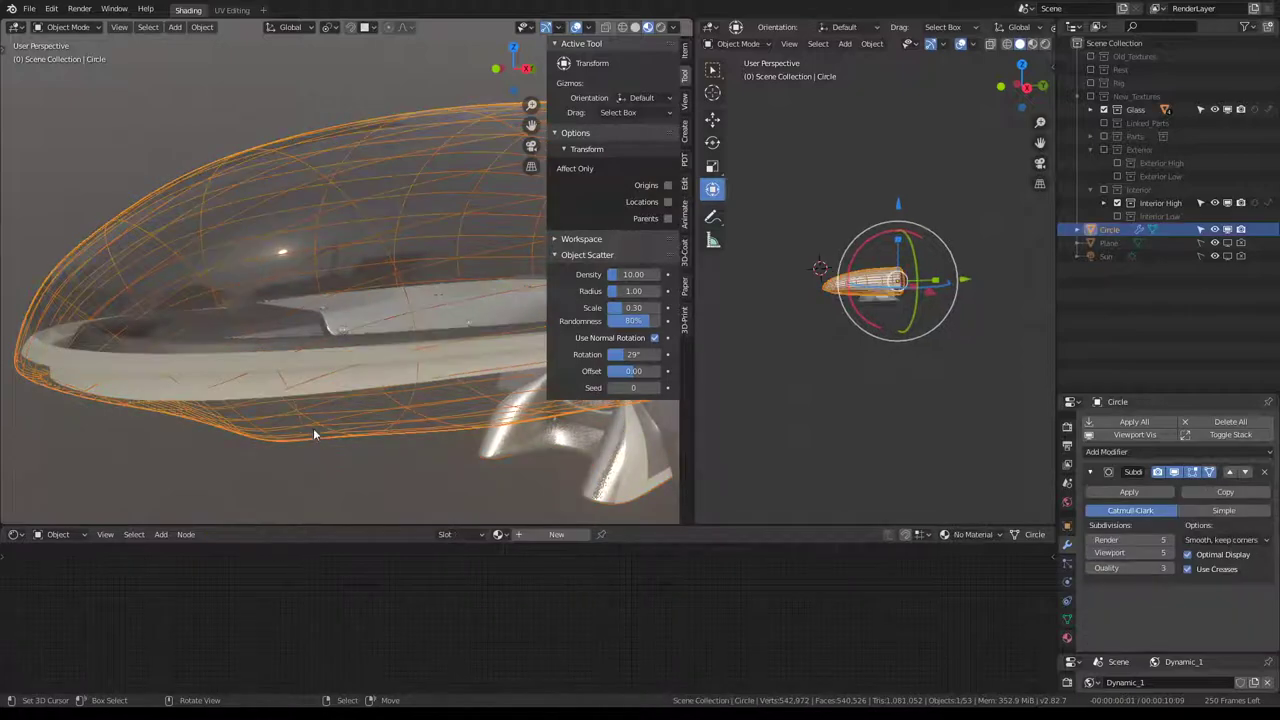
pyautogui.hotkey('ctrl', 'z')
pyautogui.hotkey('ctrl', 'space')
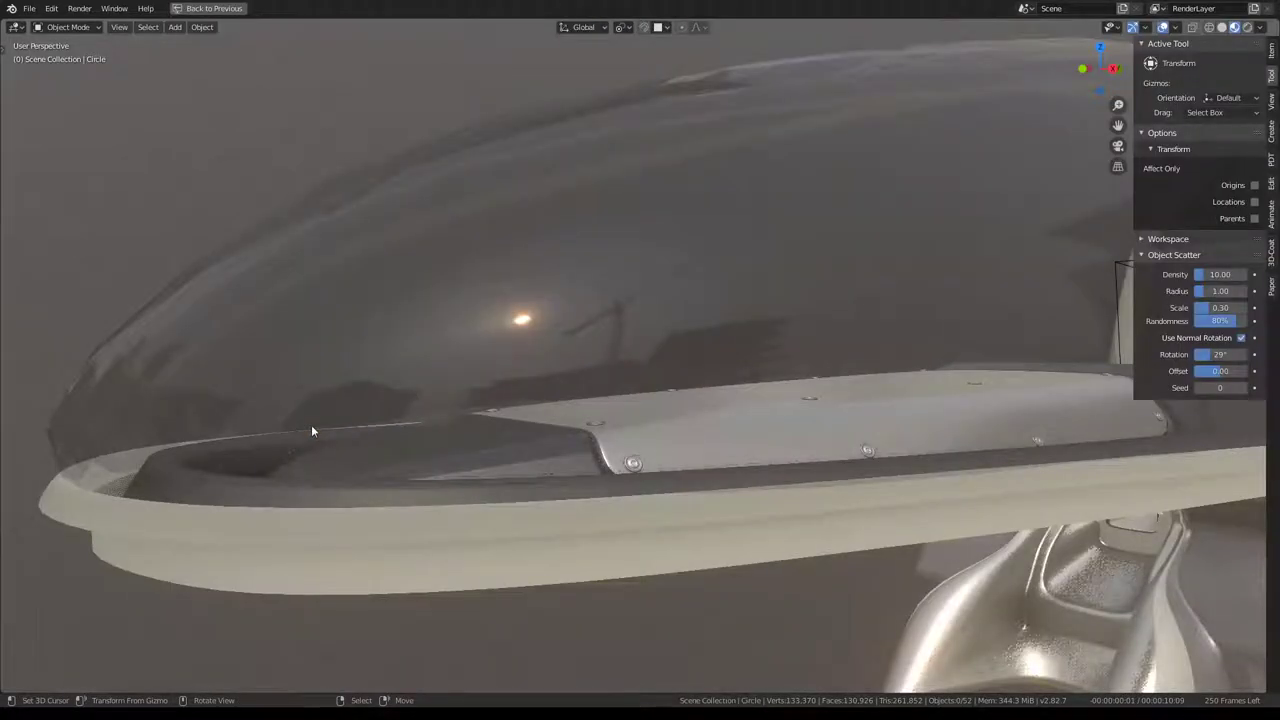
# Vertex-slide two canopy rim vertices (0.1914) toward the hull's cockpit rim, then restore the layout.
pyautogui.press('Tab')
pyautogui.moveTo(311, 430)
pyautogui.mouseDown(button='middle')
pyautogui.moveTo(393, 390)
pyautogui.moveTo(560, 380)
pyautogui.moveTo(733, 340)
pyautogui.moveTo(650, 472)
pyautogui.moveTo(590, 531)
pyautogui.mouseUp(button='middle')
pyautogui.scroll(4, 560, 380)
pyautogui.hotkey('shift', 'v')
pyautogui.click(677, 468)
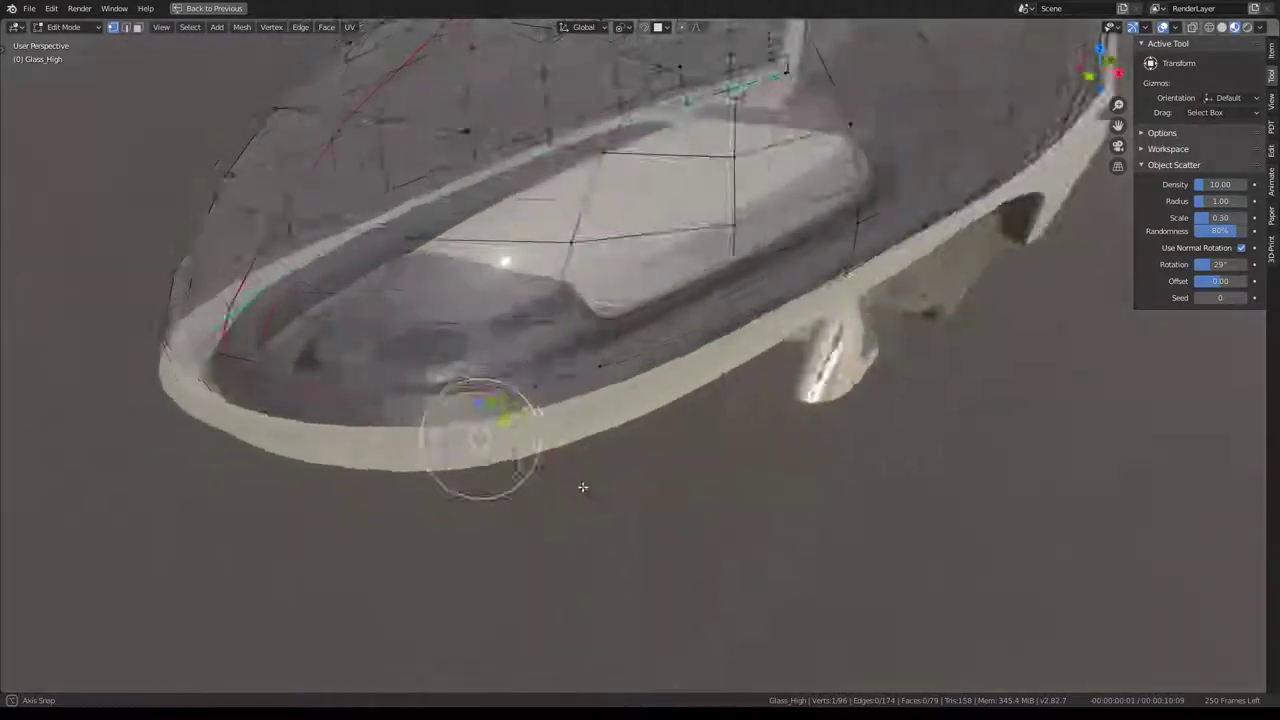
pyautogui.hotkey('shift', 'v')
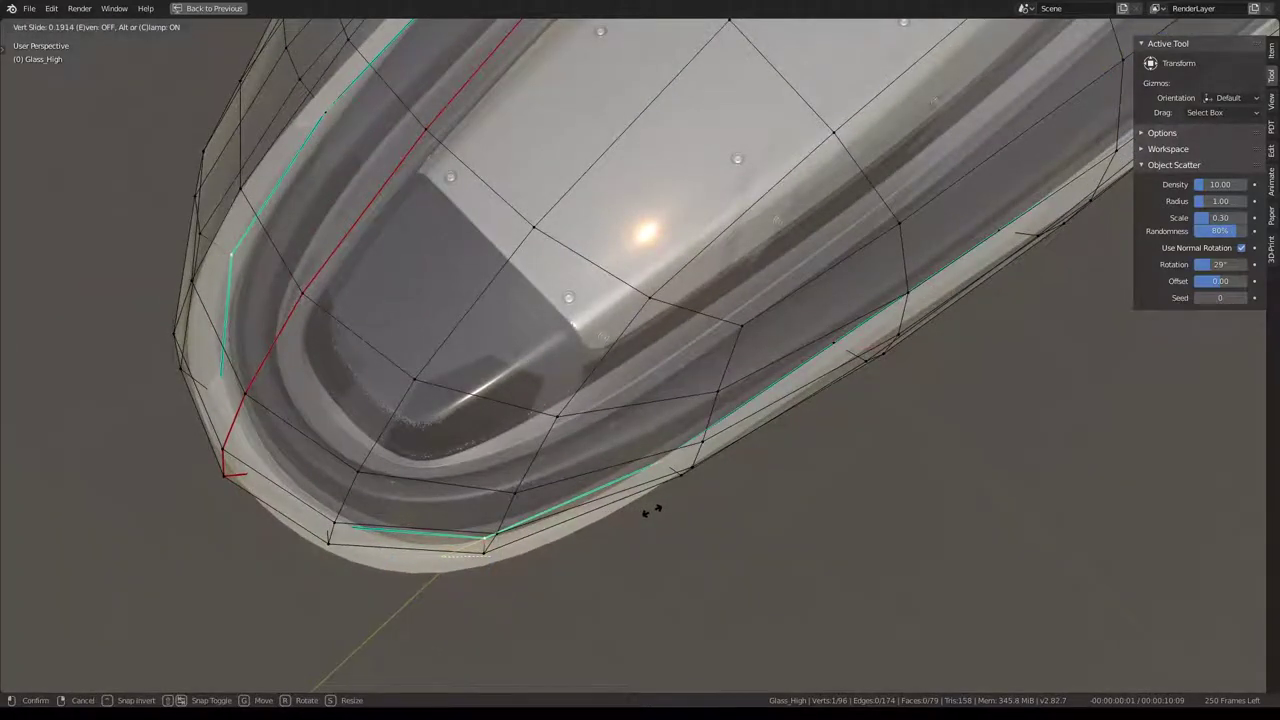
pyautogui.click(648, 511)
pyautogui.moveTo(648, 511); pyautogui.dragTo(635, 236, button='middle')
pyautogui.press('Tab')
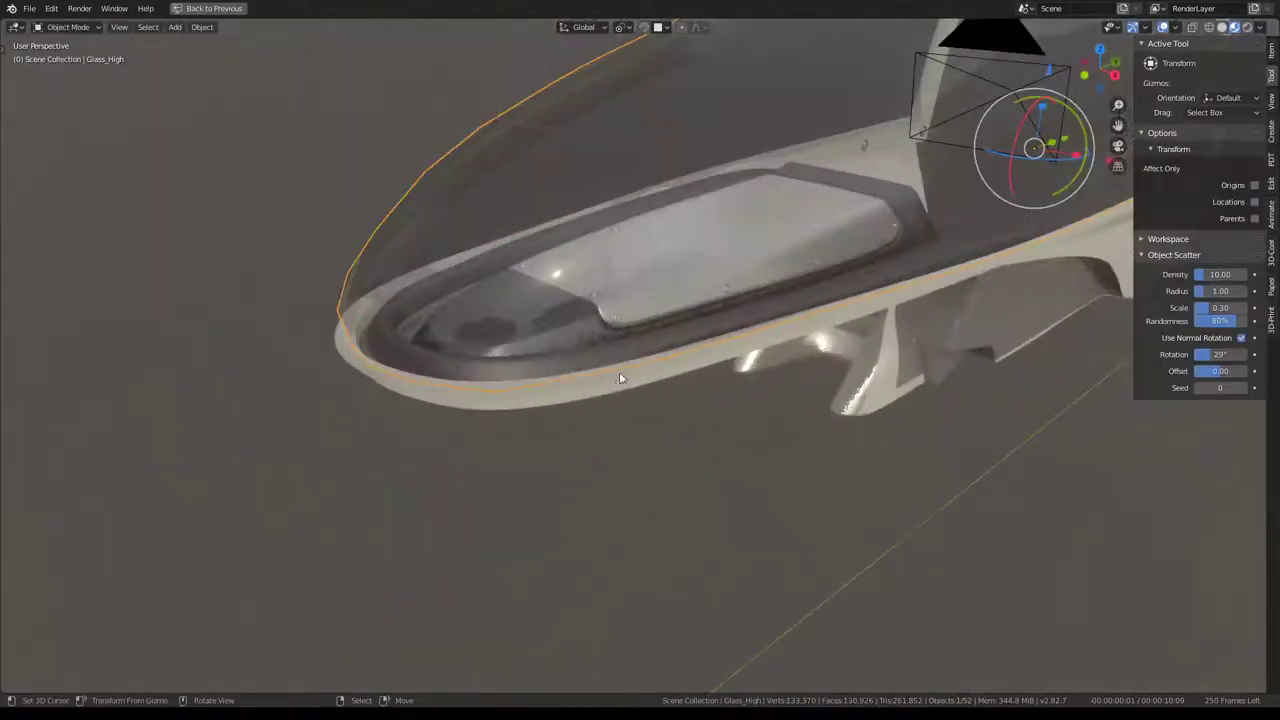
pyautogui.hotkey('ctrl', 'space')
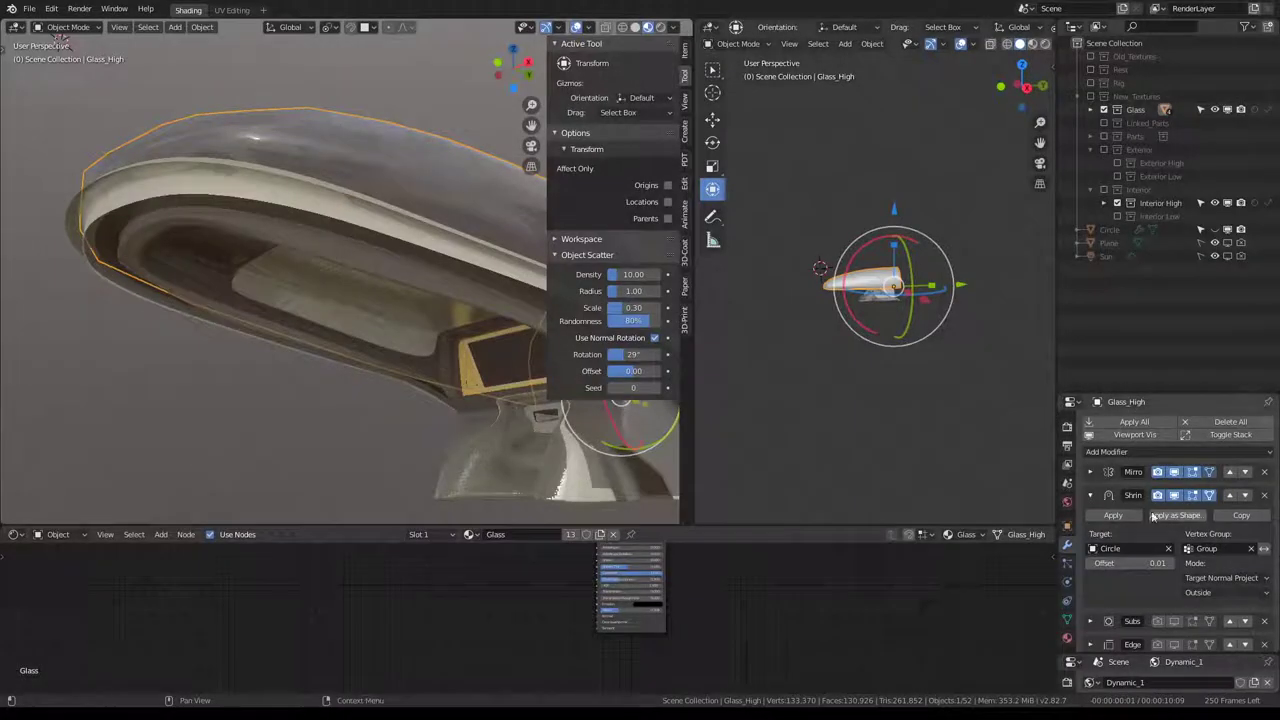
# Apply the Shrinkwrap modifier as a shape, then move the first front rim vertex in top view.
pyautogui.click(1110, 515)
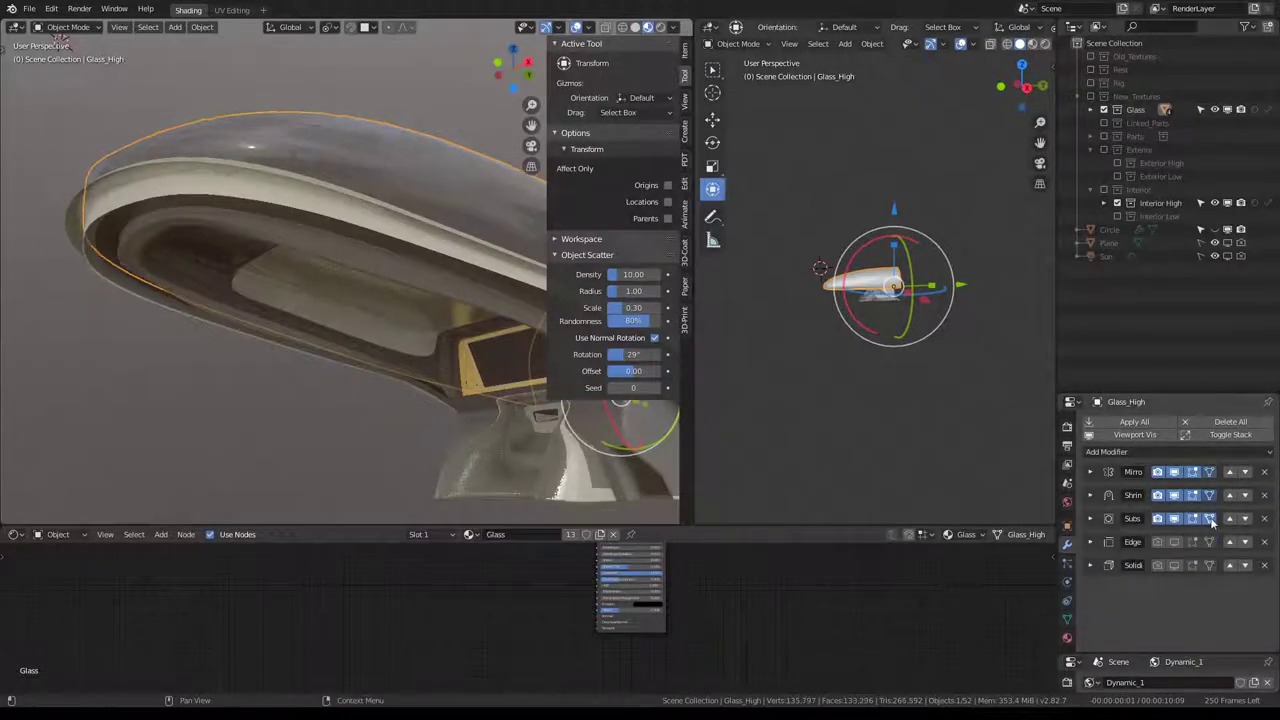
pyautogui.hotkey('ctrl', 'space')
pyautogui.moveTo(350, 133)
pyautogui.mouseDown(button='middle')
pyautogui.moveTo(357, 200)
pyautogui.moveTo(153, 202)
pyautogui.moveTo(480, 194)
pyautogui.moveTo(463, 237)
pyautogui.moveTo(686, 269)
pyautogui.moveTo(730, 310)
pyautogui.moveTo(750, 376)
pyautogui.moveTo(671, 386)
pyautogui.moveTo(522, 465)
pyautogui.mouseUp(button='middle')
pyautogui.press('Tab')
pyautogui.press('KP_7')
pyautogui.scroll(2, 523, 463)
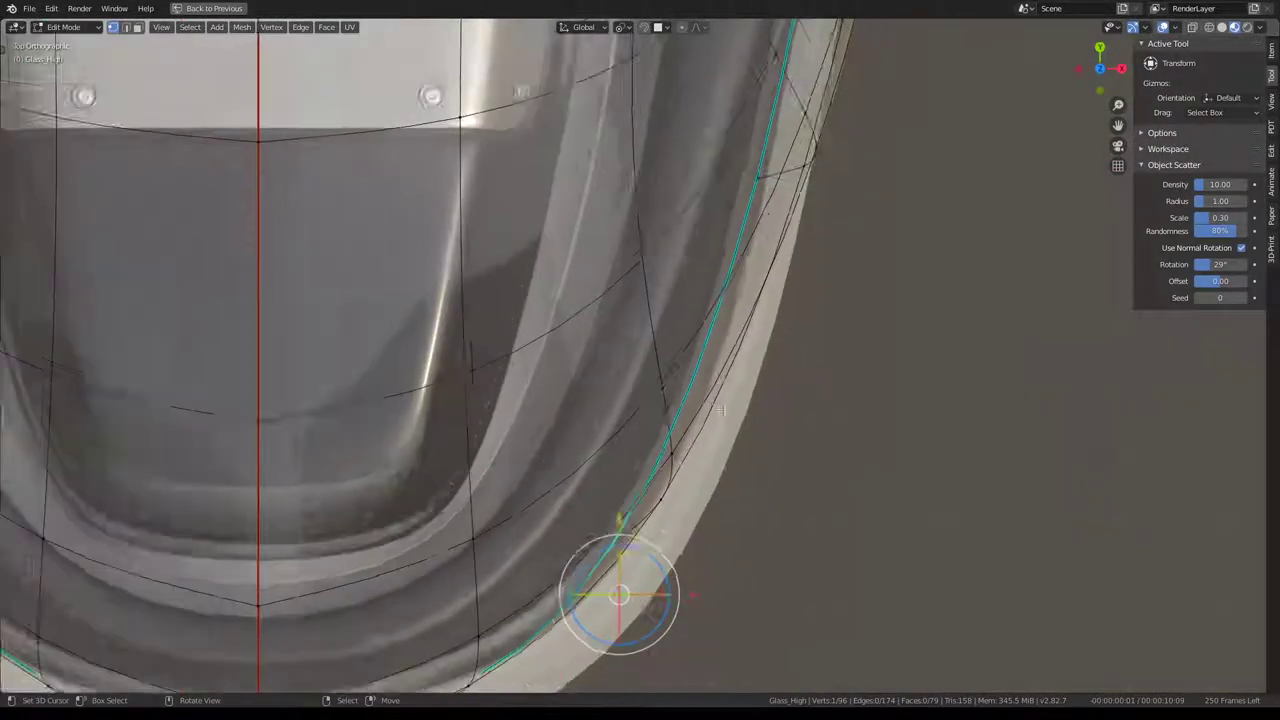
pyautogui.scroll(-2, 694, 417)
pyautogui.scroll(3, 725, 402)
pyautogui.press('g')
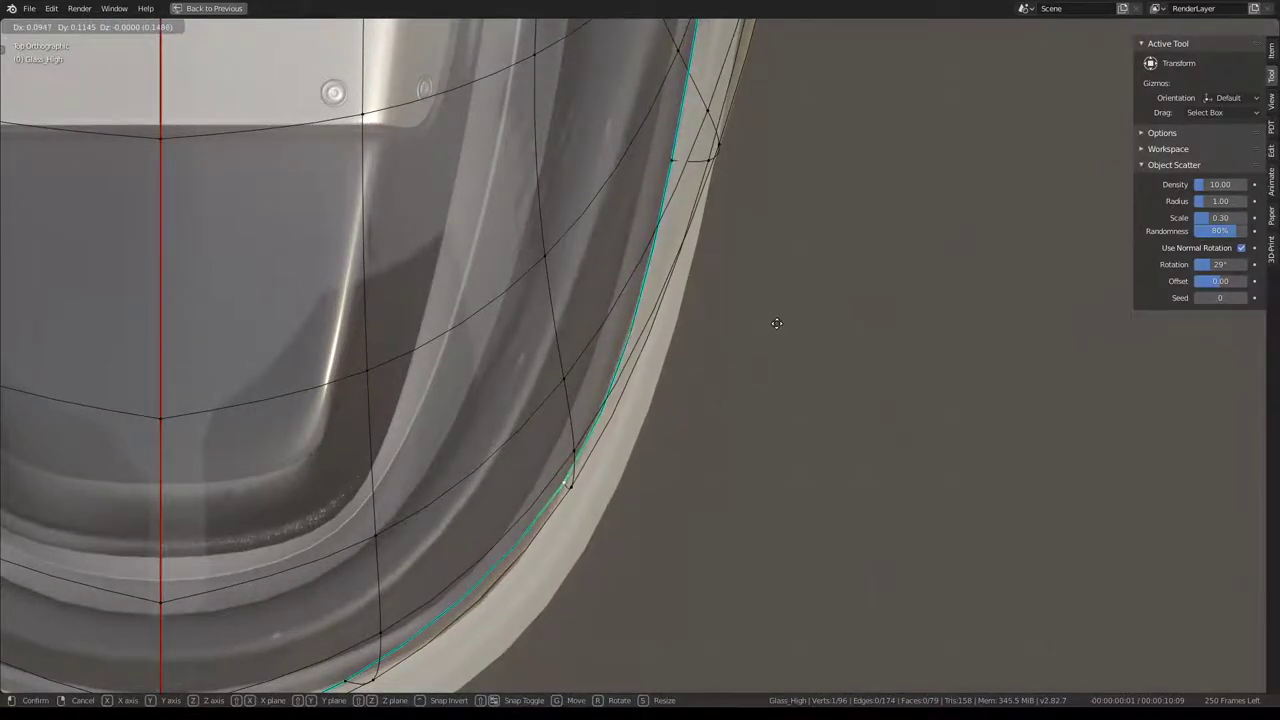
pyautogui.click(776, 325)
# Move the next front rim vertex onto the hull edge, 0.100 on X and 0.036 on Y.
pyautogui.keyDown('shift'); pyautogui.moveTo(776, 325); pyautogui.dragTo(677, 363, button='middle'); pyautogui.keyUp('shift')
pyautogui.click(429, 527)
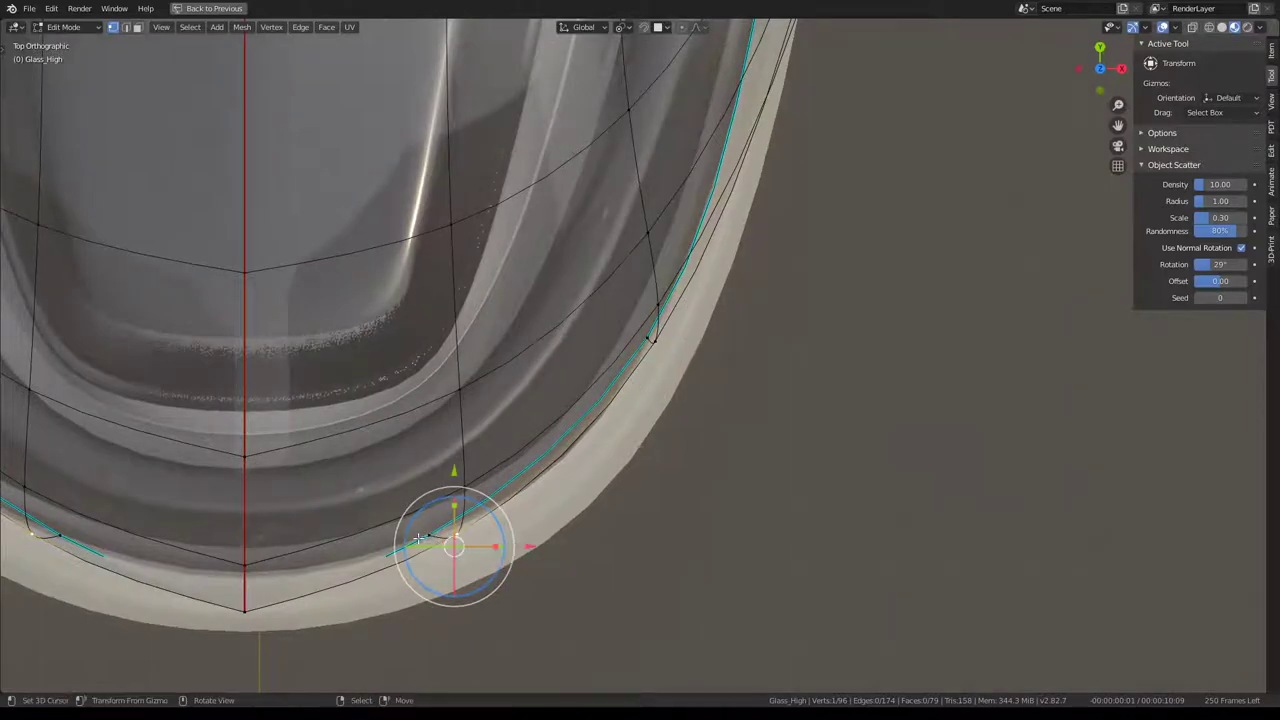
pyautogui.moveTo(425, 537); pyautogui.dragTo(384, 503, button='middle')
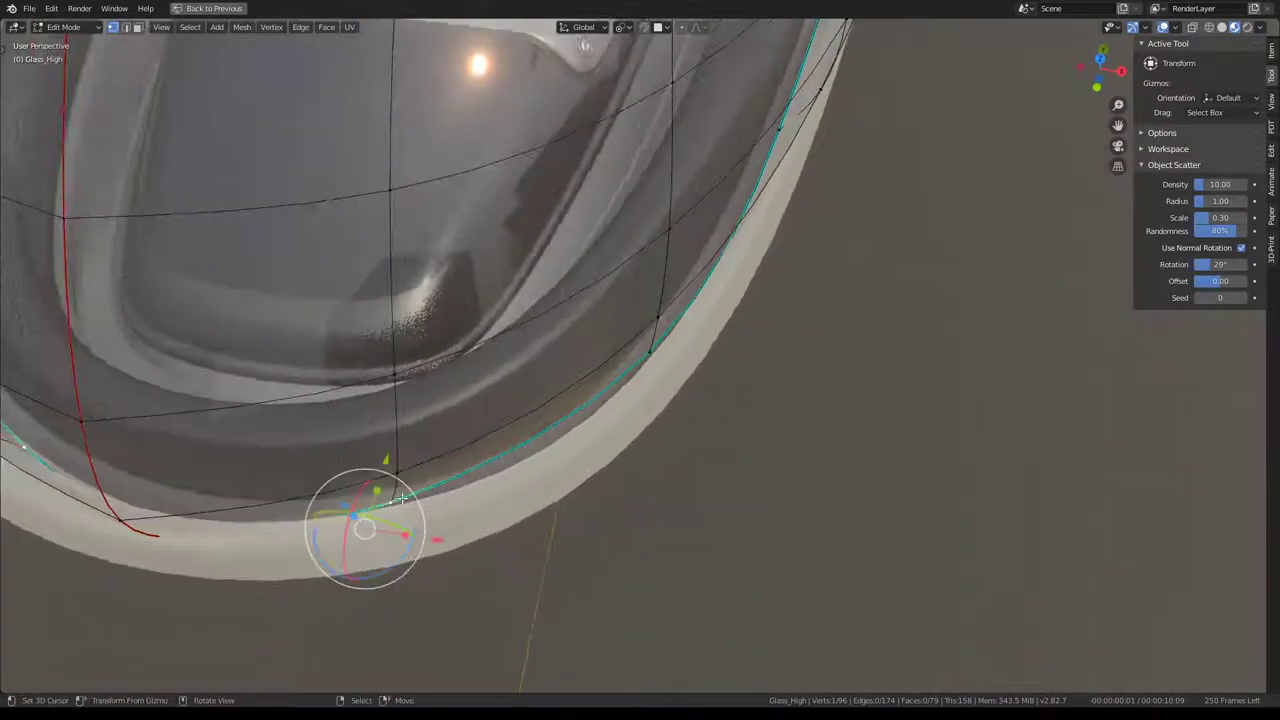
pyautogui.press('KP_7')
pyautogui.press('g')
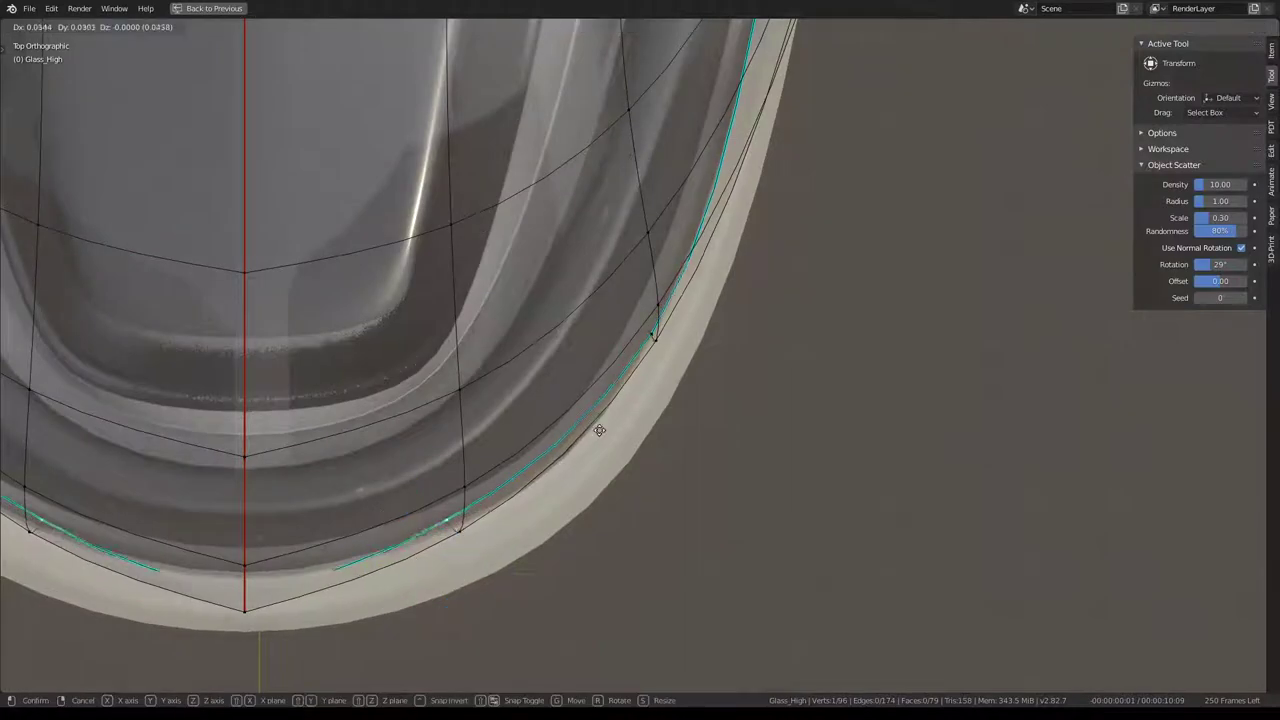
pyautogui.click(642, 432)
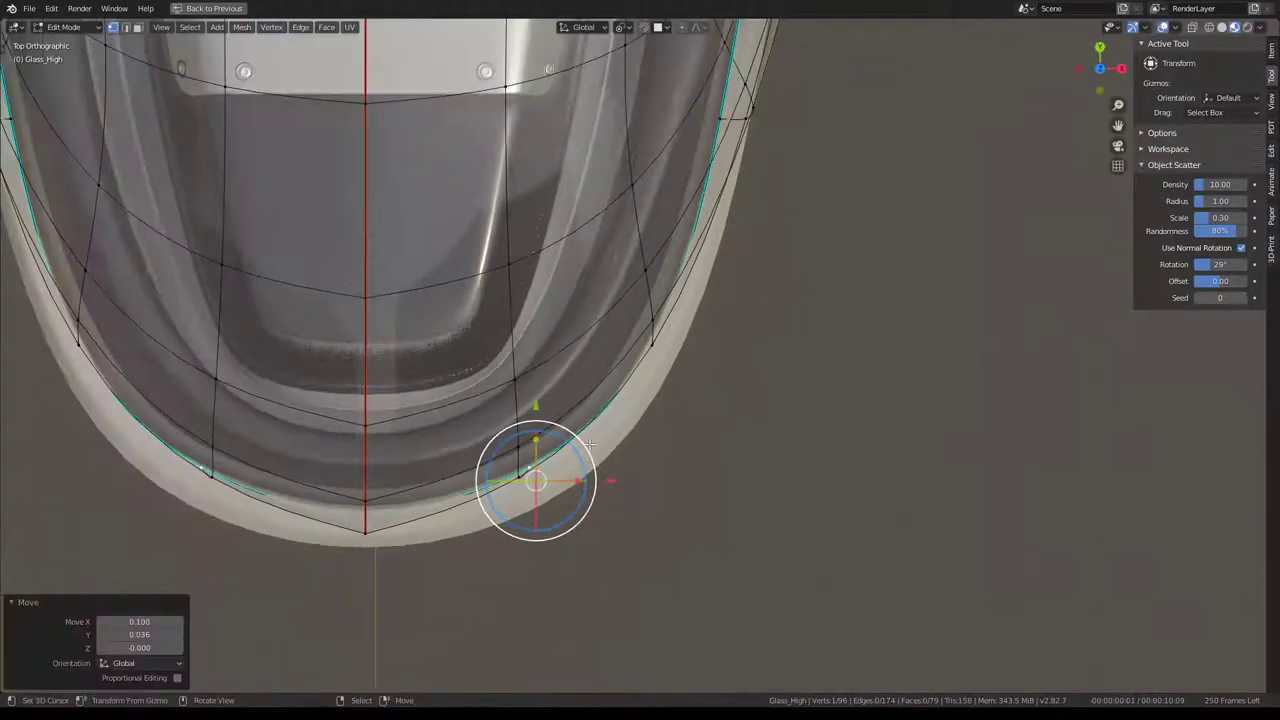
pyautogui.moveTo(608, 438)
pyautogui.mouseDown(button='middle')
pyautogui.moveTo(474, 336)
pyautogui.moveTo(266, 350)
pyautogui.mouseUp(button='middle')
# In the right side view, lower the front tip vertex and the vertex above it onto the rim.
pyautogui.click(268, 352)
pyautogui.press('KP_3')
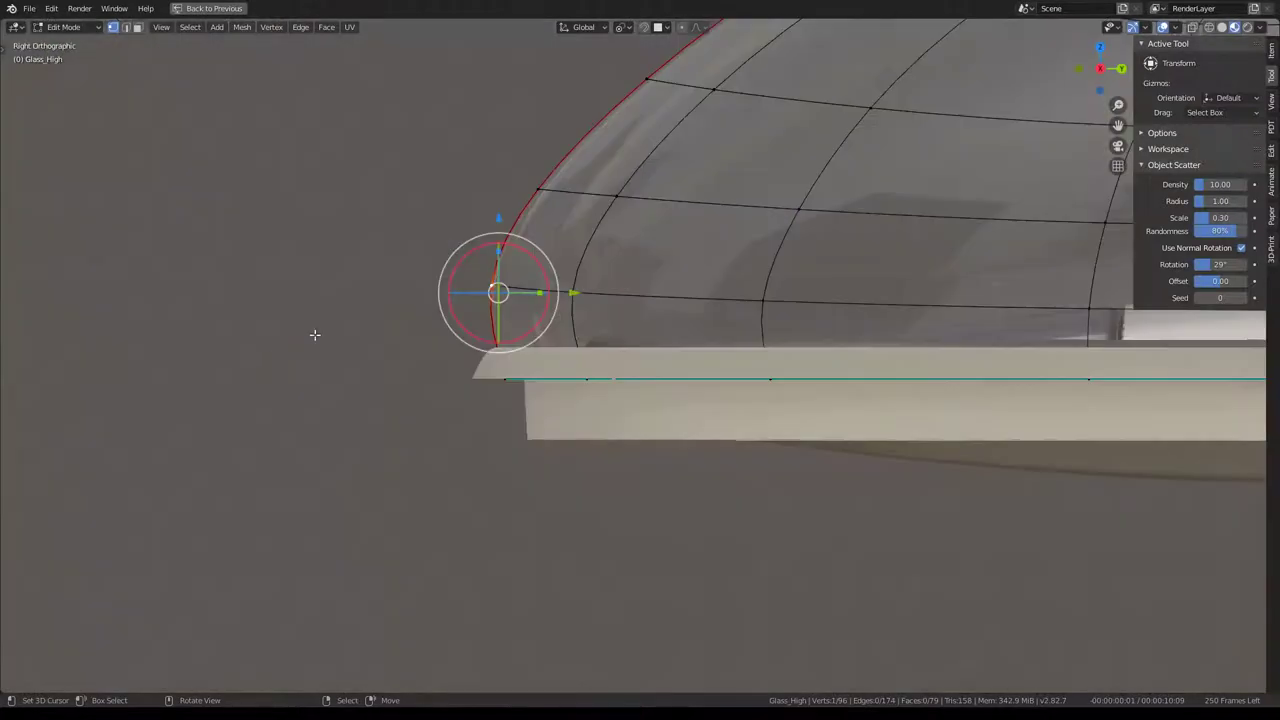
pyautogui.press('g')
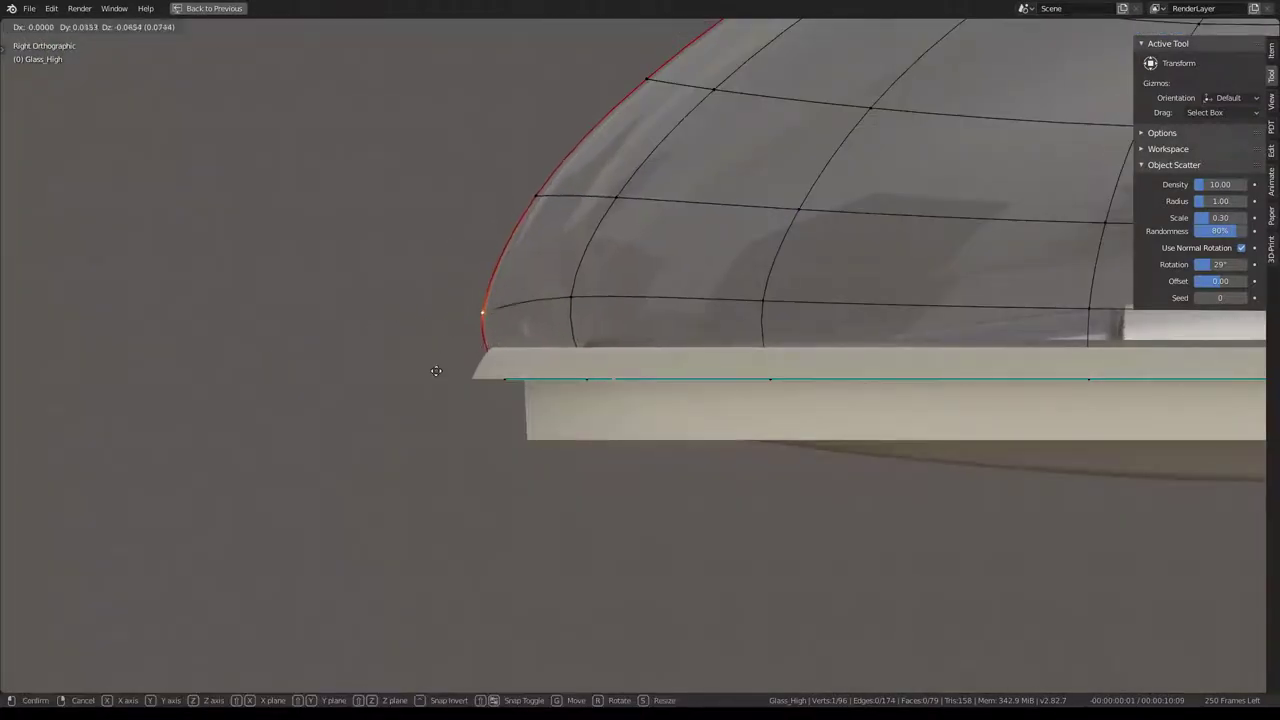
pyautogui.click(484, 377)
pyautogui.moveTo(563, 380); pyautogui.dragTo(597, 382)
pyautogui.click(494, 287)
pyautogui.press('g')
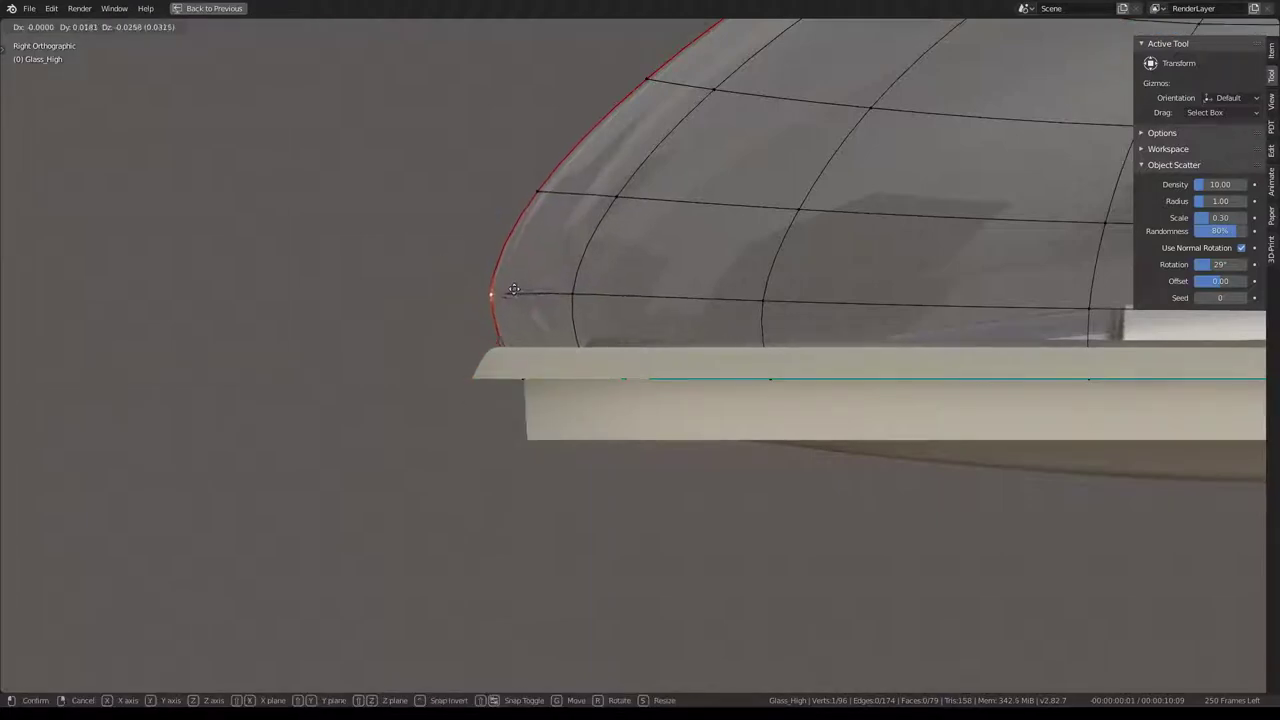
pyautogui.click(522, 284)
pyautogui.press('g')
pyautogui.click(518, 292)
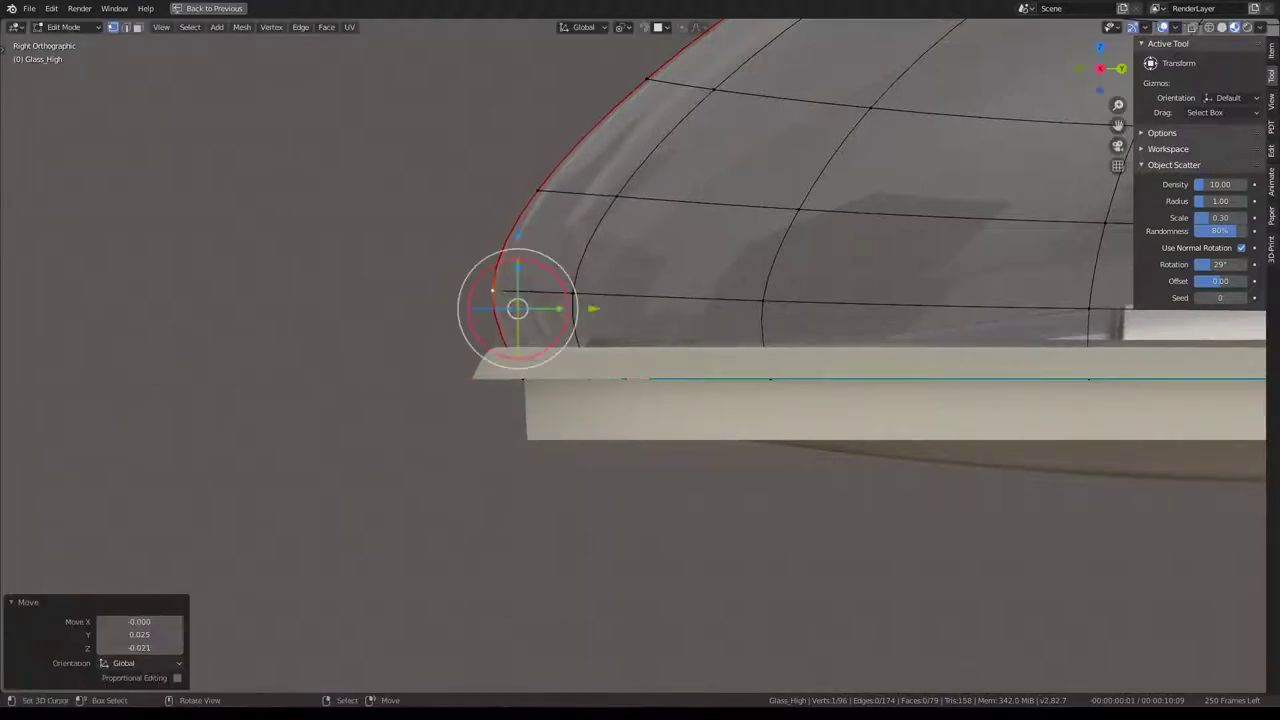
# Switch to Weight Paint mode and alternate with Edit Mode, nudging front edge vertices down onto the rim.
pyautogui.click(55, 28)
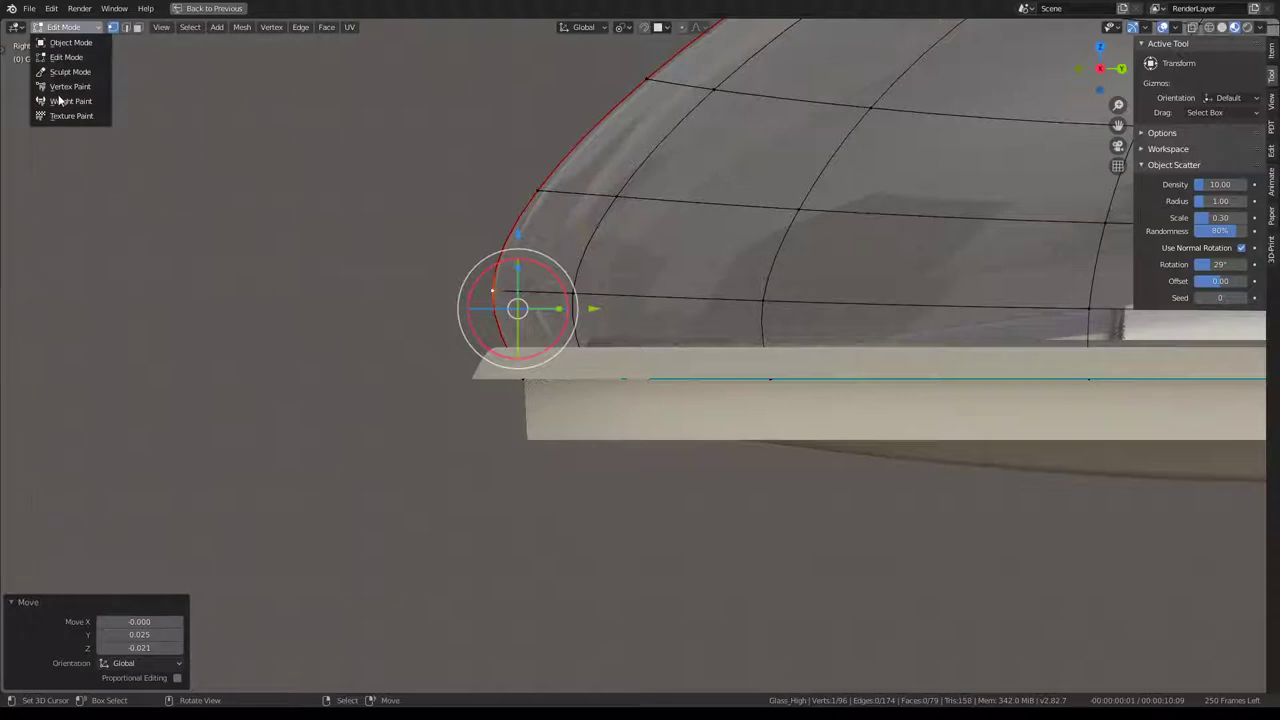
pyautogui.click(70, 101)
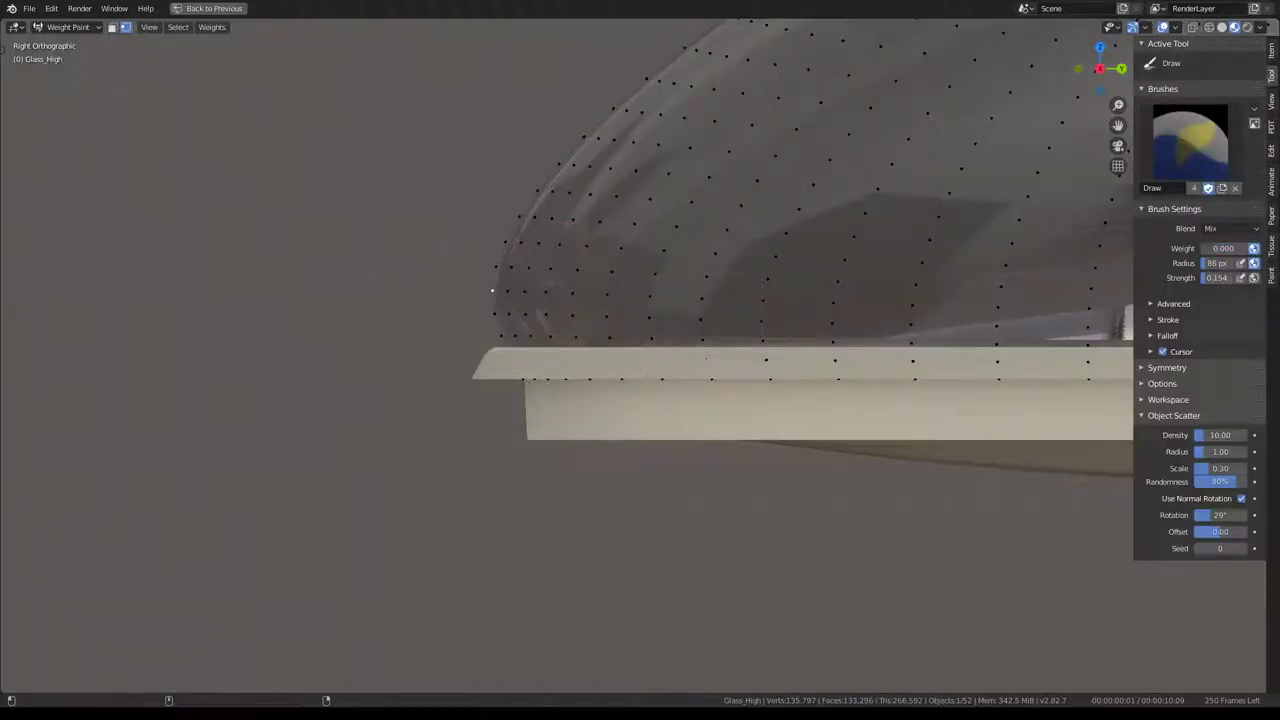
pyautogui.press('Tab')
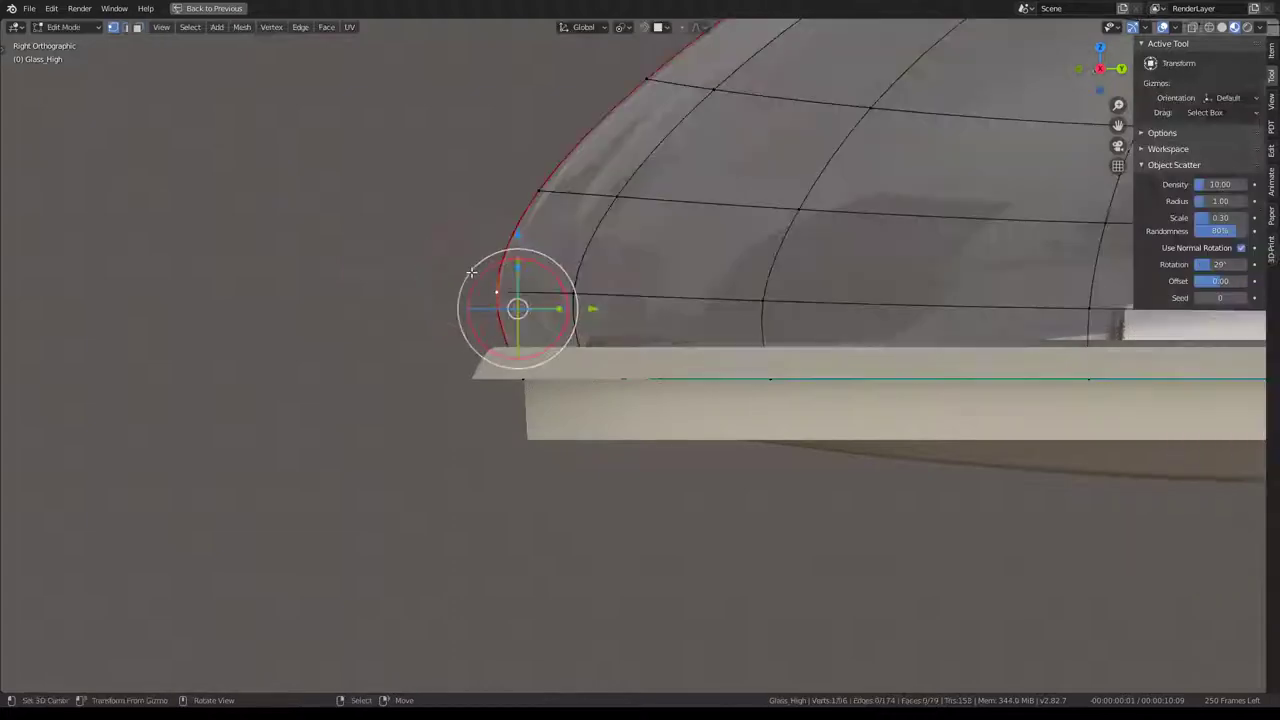
pyautogui.press('g')
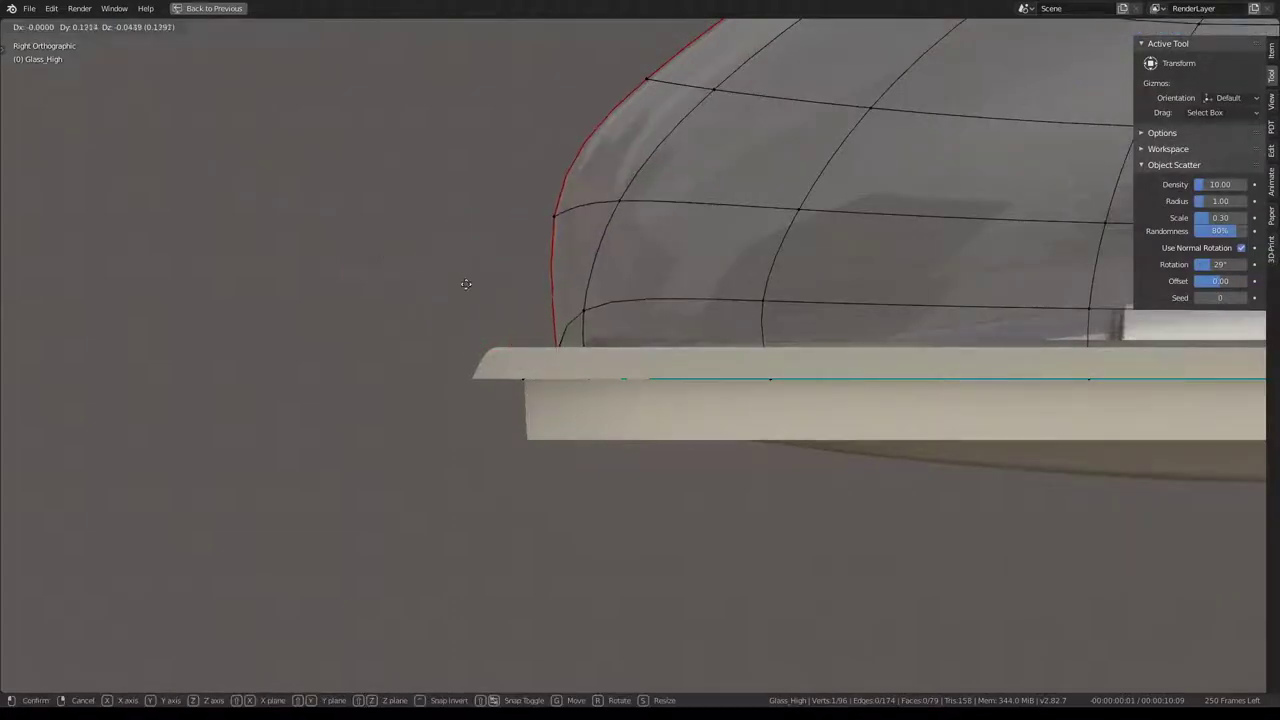
pyautogui.click(462, 277)
pyautogui.press('Tab')
pyautogui.press('Tab')
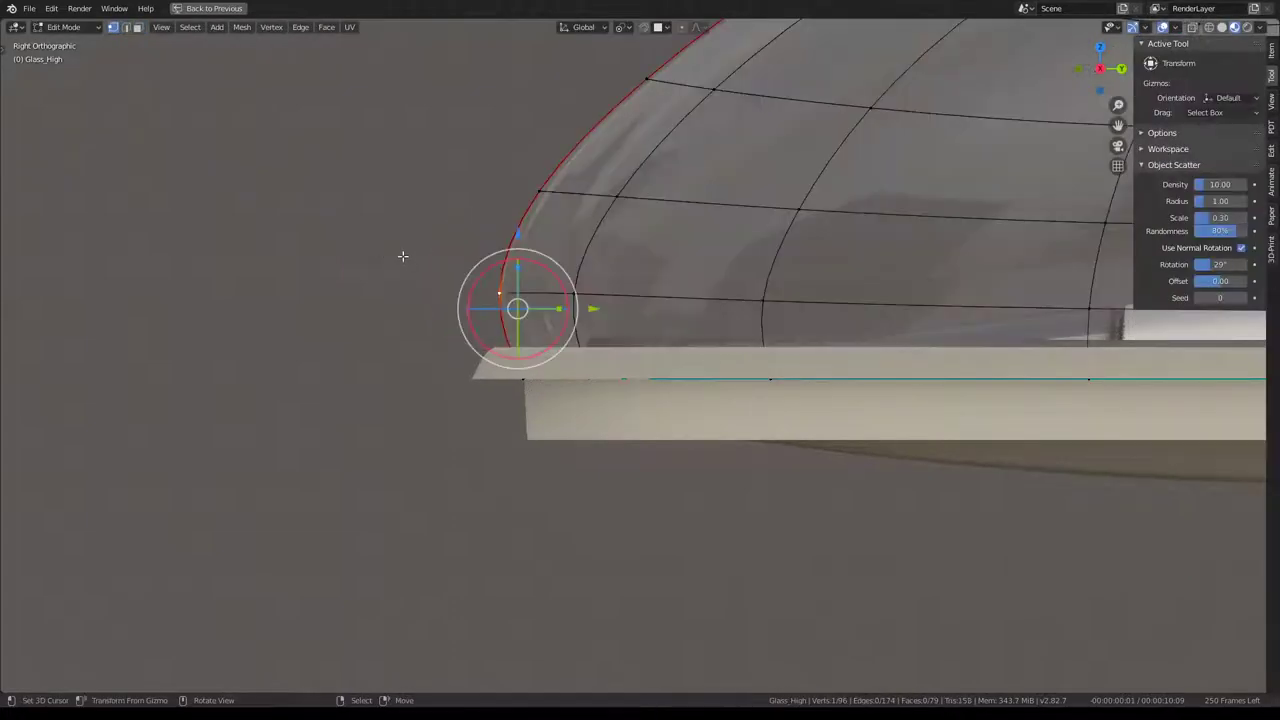
pyautogui.press('g')
pyautogui.click(440, 258)
pyautogui.keyDown('shift'); pyautogui.moveTo(468, 246); pyautogui.dragTo(406, 279, button='middle'); pyautogui.keyUp('shift')
pyautogui.press('Tab')
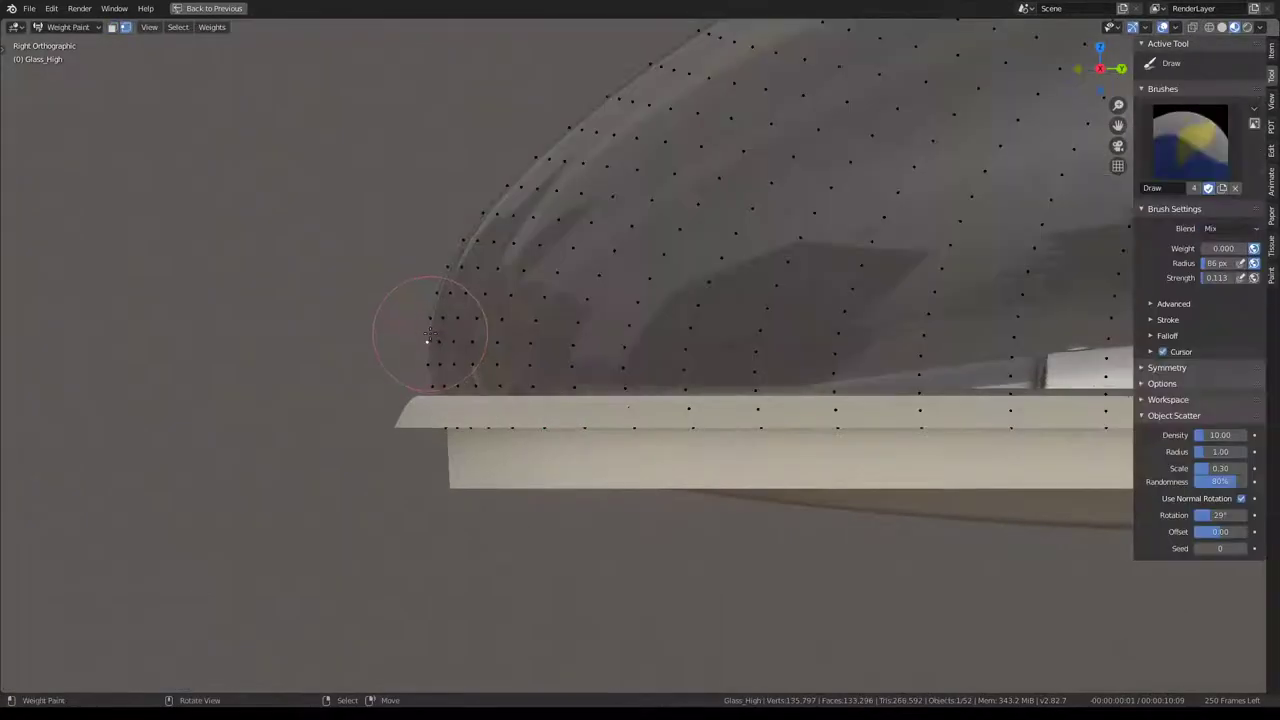
pyautogui.press('Tab')
pyautogui.press('g')
pyautogui.click(463, 238)
pyautogui.press('Tab')
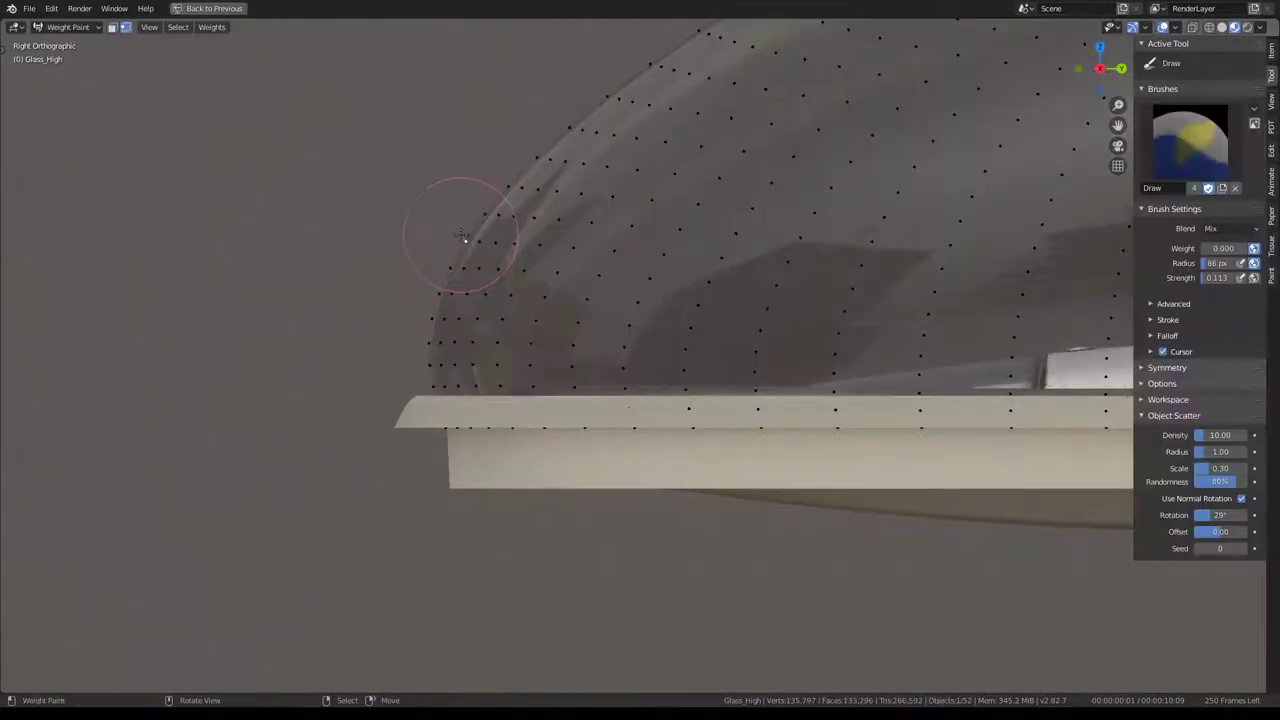
pyautogui.press('Tab')
pyautogui.press('Tab')
pyautogui.press('Tab')
pyautogui.press('g')
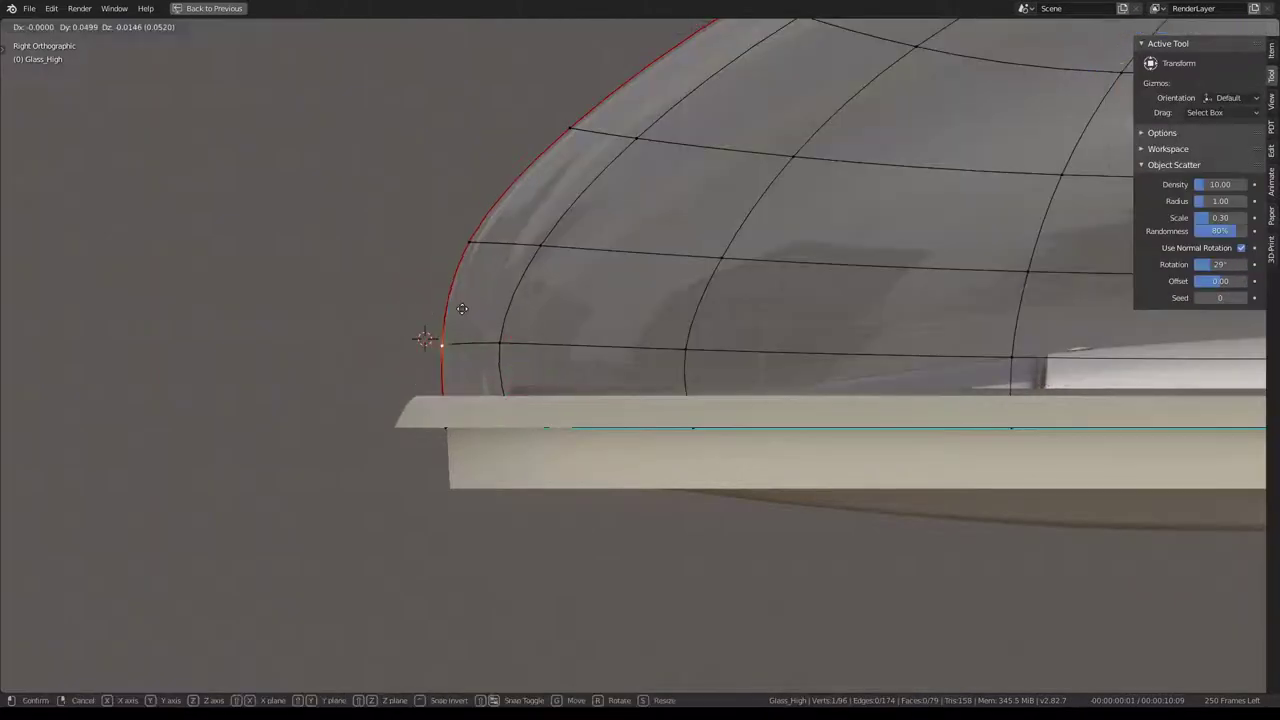
pyautogui.click(429, 313)
# Reveal hidden canopy geometry and move two more rim vertices onto the hull's cockpit rim.
pyautogui.moveTo(417, 303)
pyautogui.mouseDown(button='middle')
pyautogui.moveTo(641, 314)
pyautogui.moveTo(709, 457)
pyautogui.moveTo(674, 352)
pyautogui.moveTo(691, 343)
pyautogui.mouseUp(button='middle')
pyautogui.click(709, 457)
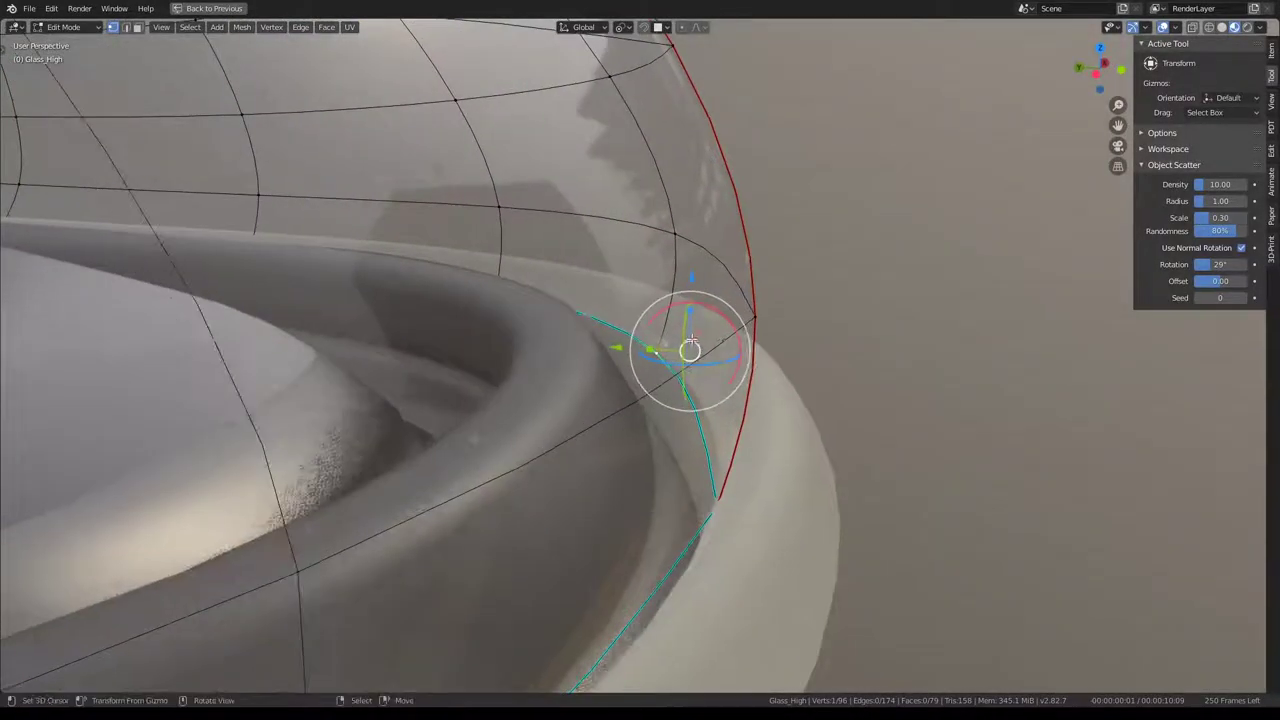
pyautogui.hotkey('alt', 'h')
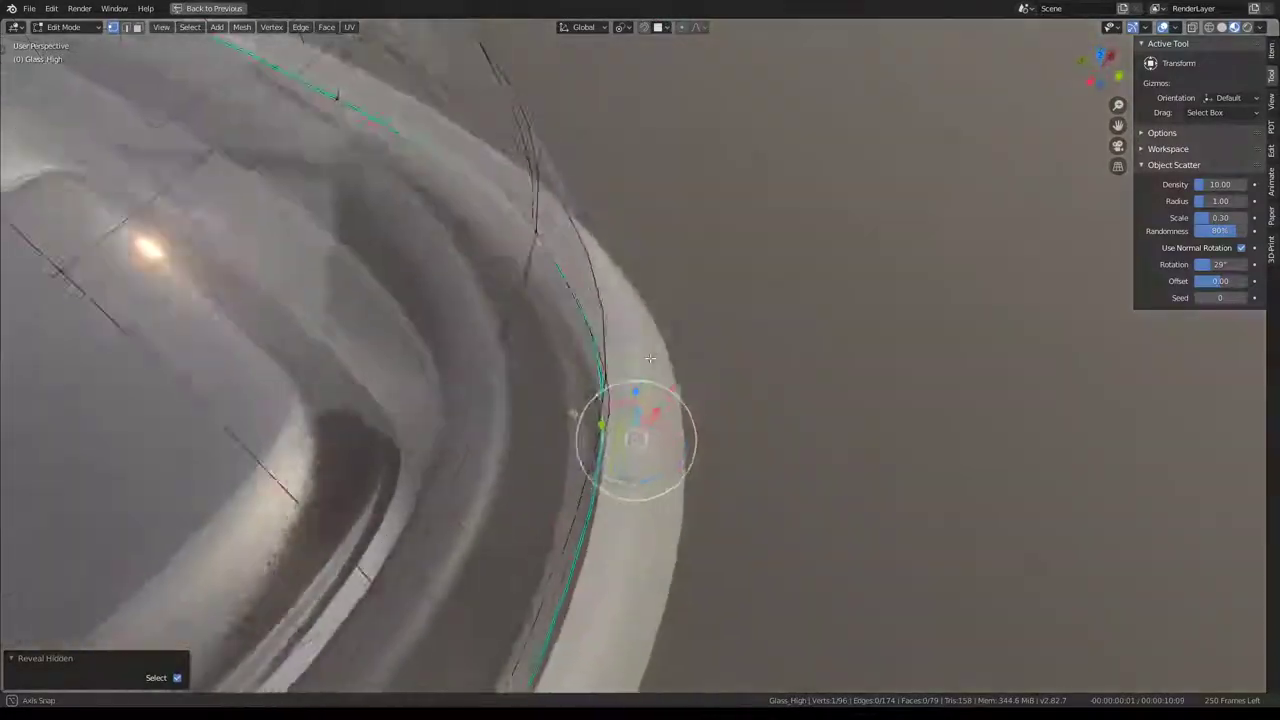
pyautogui.moveTo(701, 273)
pyautogui.mouseDown(button='middle')
pyautogui.moveTo(584, 413)
pyautogui.moveTo(728, 290)
pyautogui.moveTo(608, 294)
pyautogui.mouseUp(button='middle')
pyautogui.press('g')
pyautogui.click(584, 417)
pyautogui.click(414, 257)
pyautogui.moveTo(414, 257)
pyautogui.mouseDown(button='middle')
pyautogui.moveTo(606, 249)
pyautogui.moveTo(580, 263)
pyautogui.moveTo(554, 256)
pyautogui.mouseUp(button='middle')
pyautogui.press('g')
pyautogui.click(595, 270)
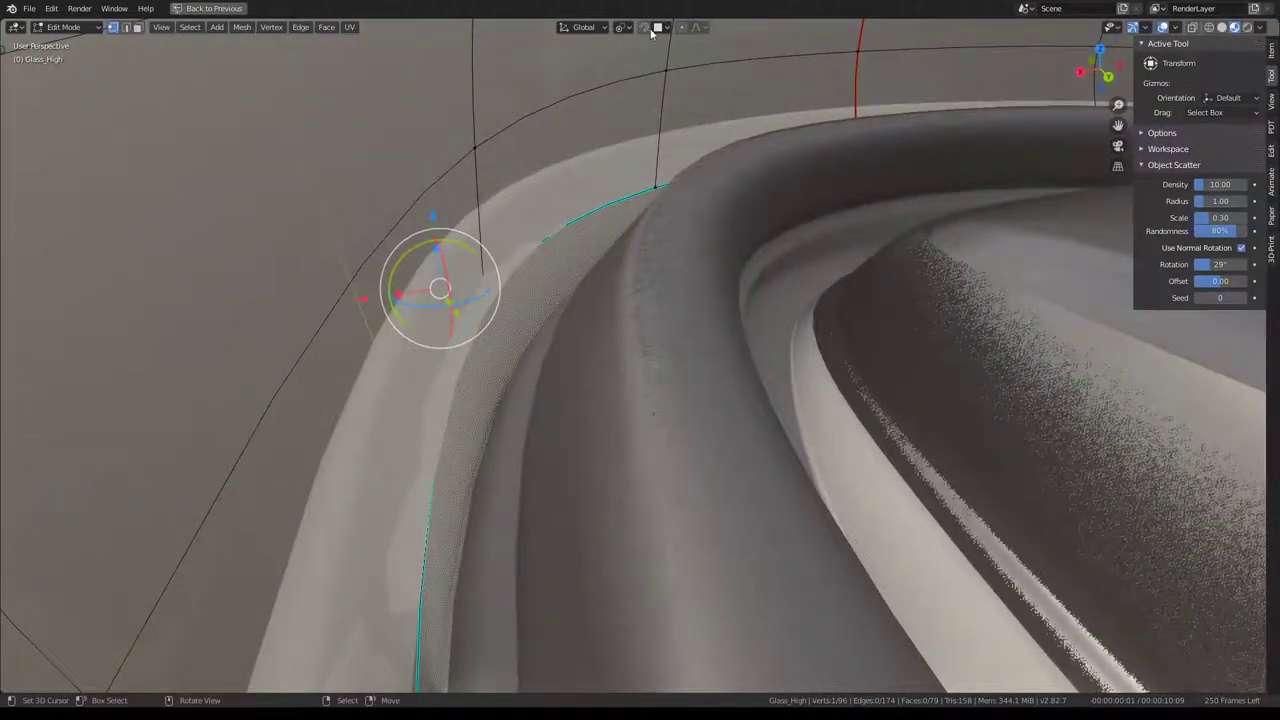
# Set snapping to Face with Project onto Self for moving the canopy's rim geometry.
pyautogui.moveTo(620, 150); pyautogui.dragTo(567, 309, button='middle')
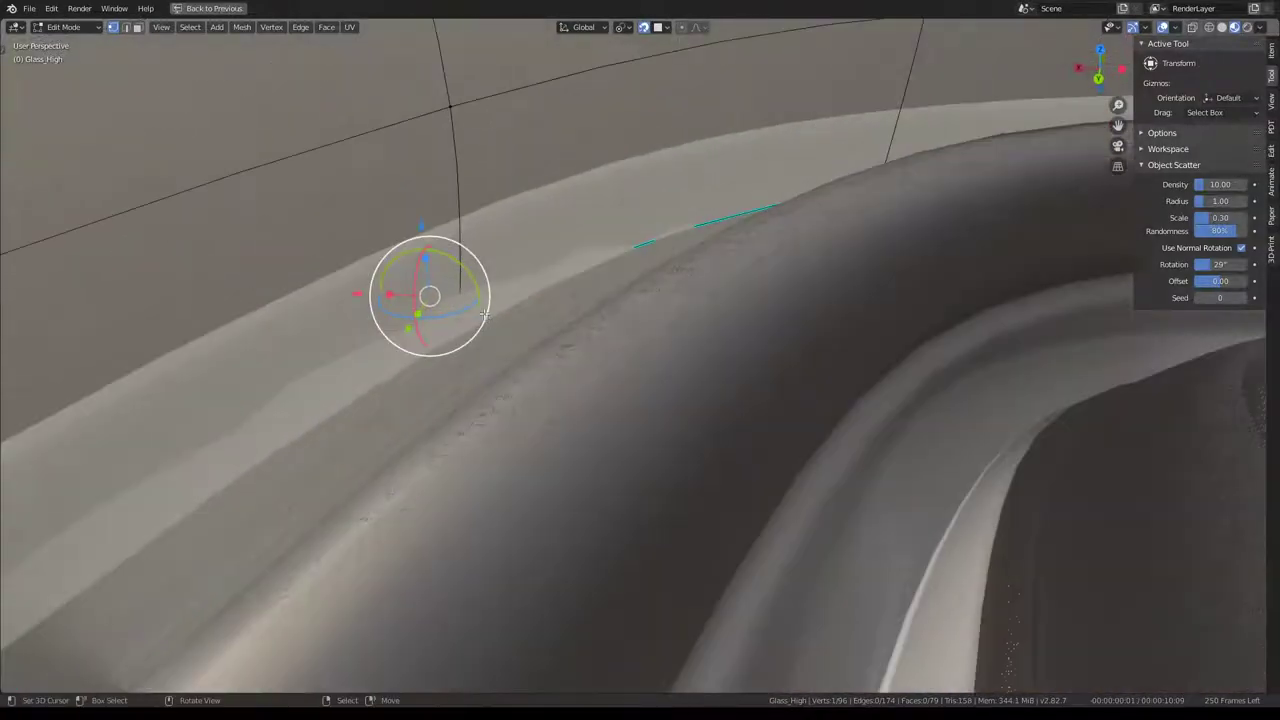
pyautogui.click(630, 28)
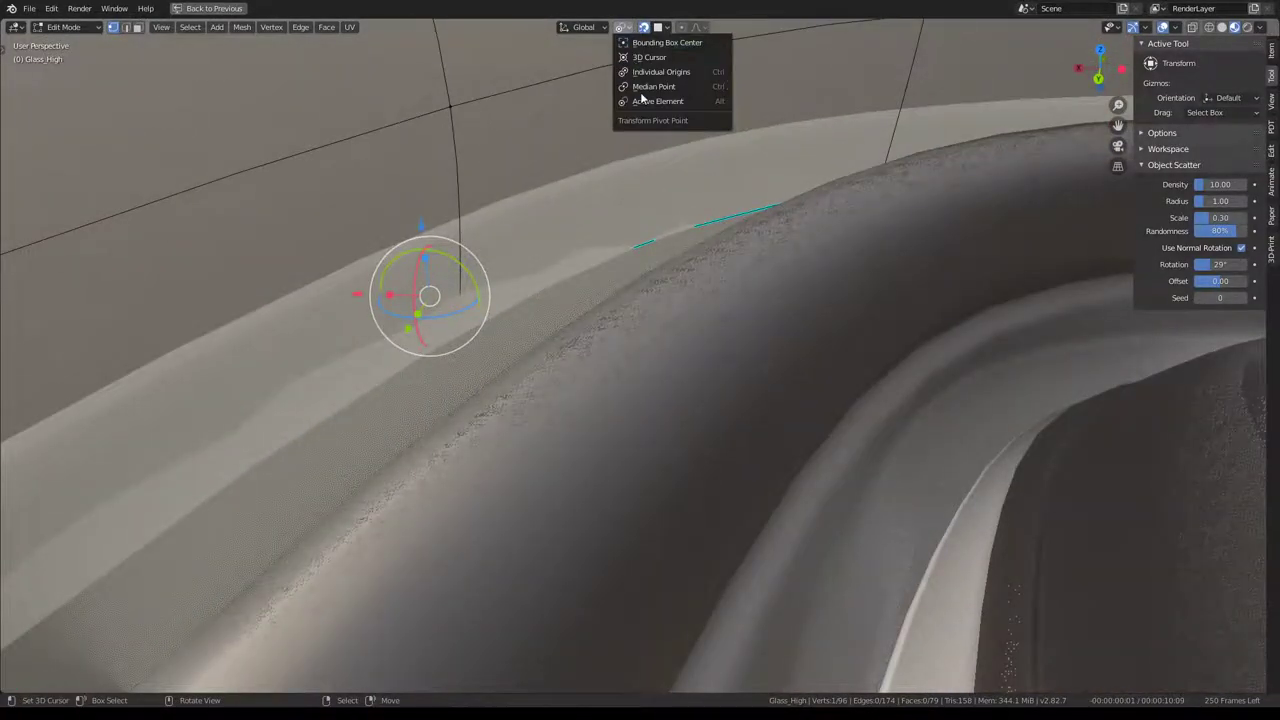
pyautogui.click(659, 30)
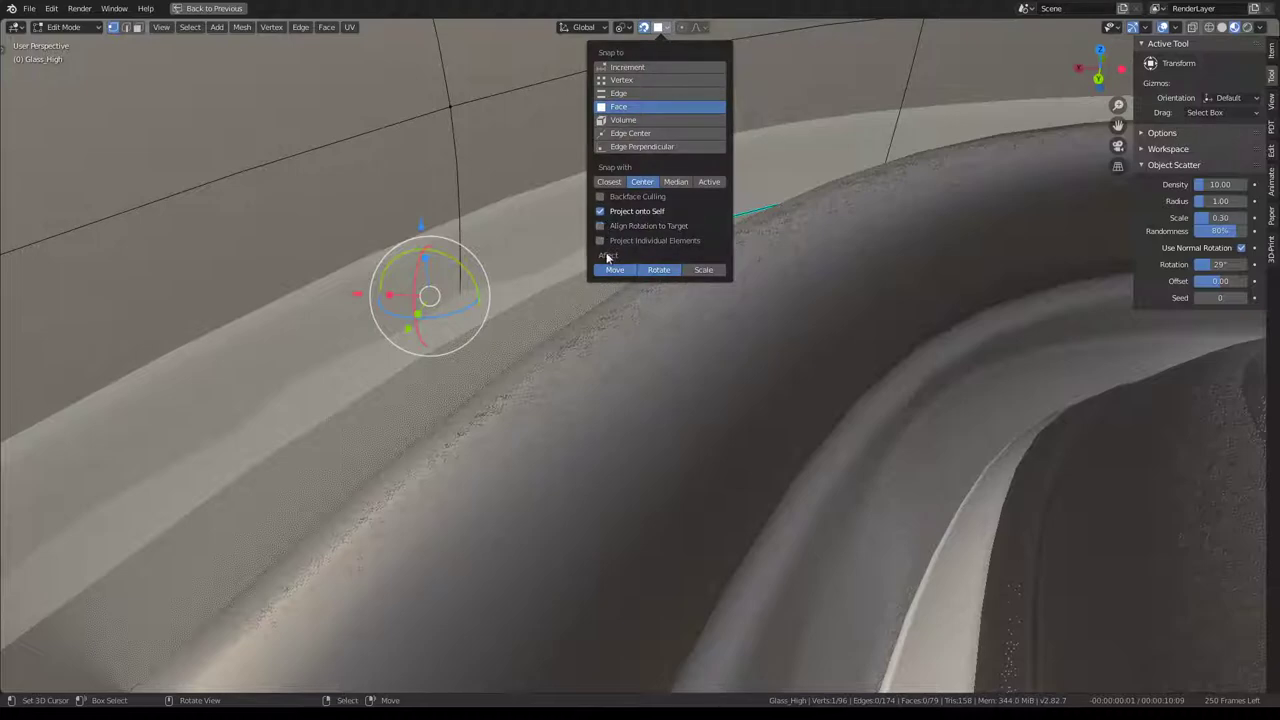
pyautogui.press('g')
pyautogui.press('Escape')
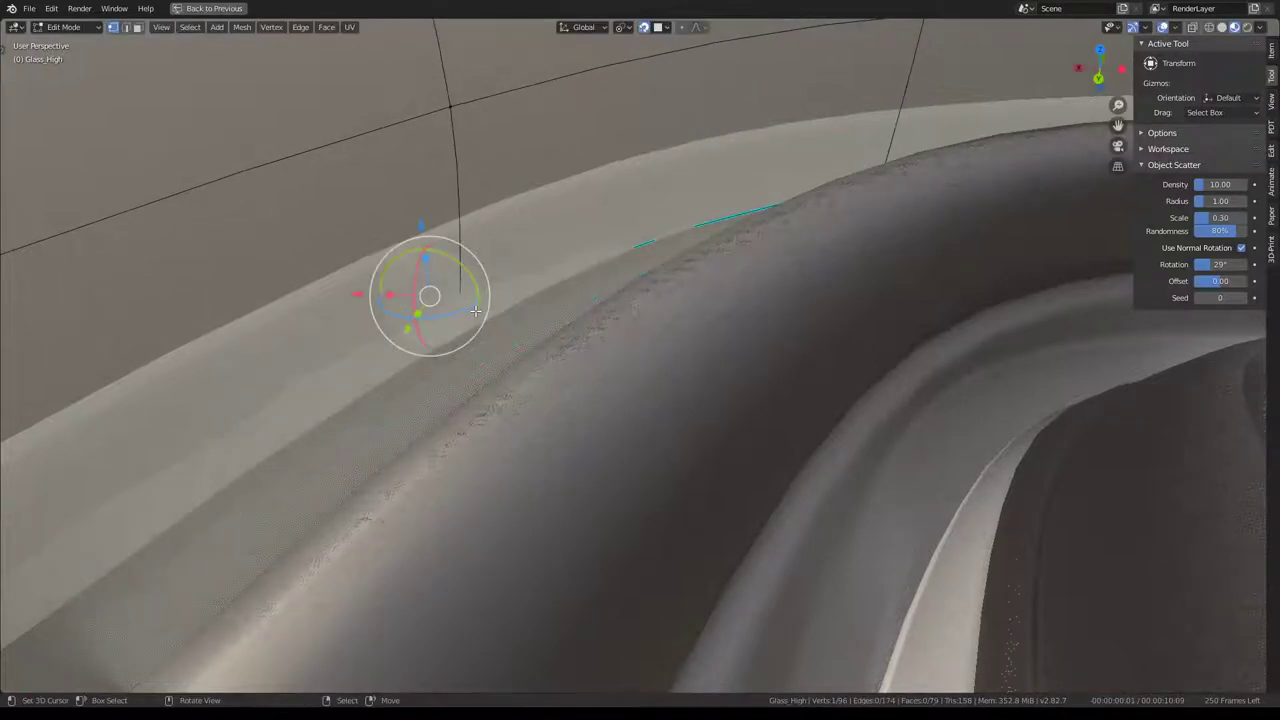
pyautogui.press('g')
pyautogui.press('Escape')
# Move the selected Glass_High edge loop down onto the hull's cockpit rim.
pyautogui.moveTo(535, 320); pyautogui.dragTo(505, 263, button='middle')
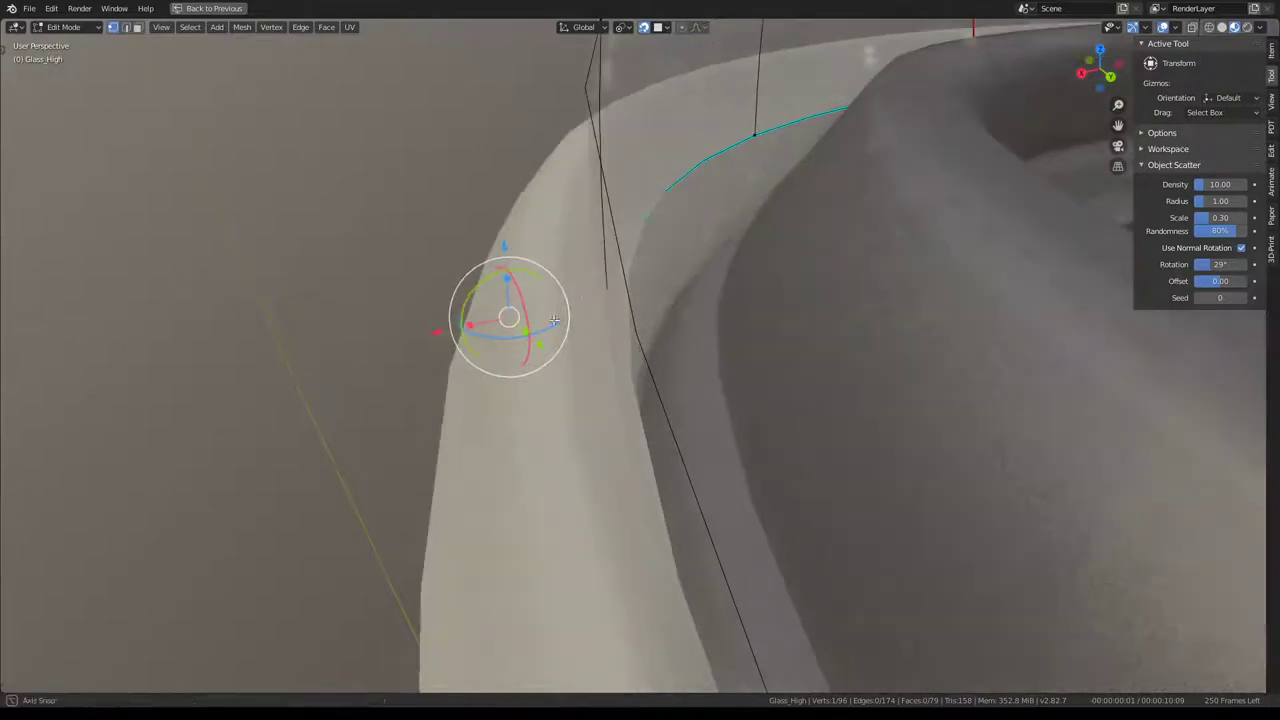
pyautogui.press('g')
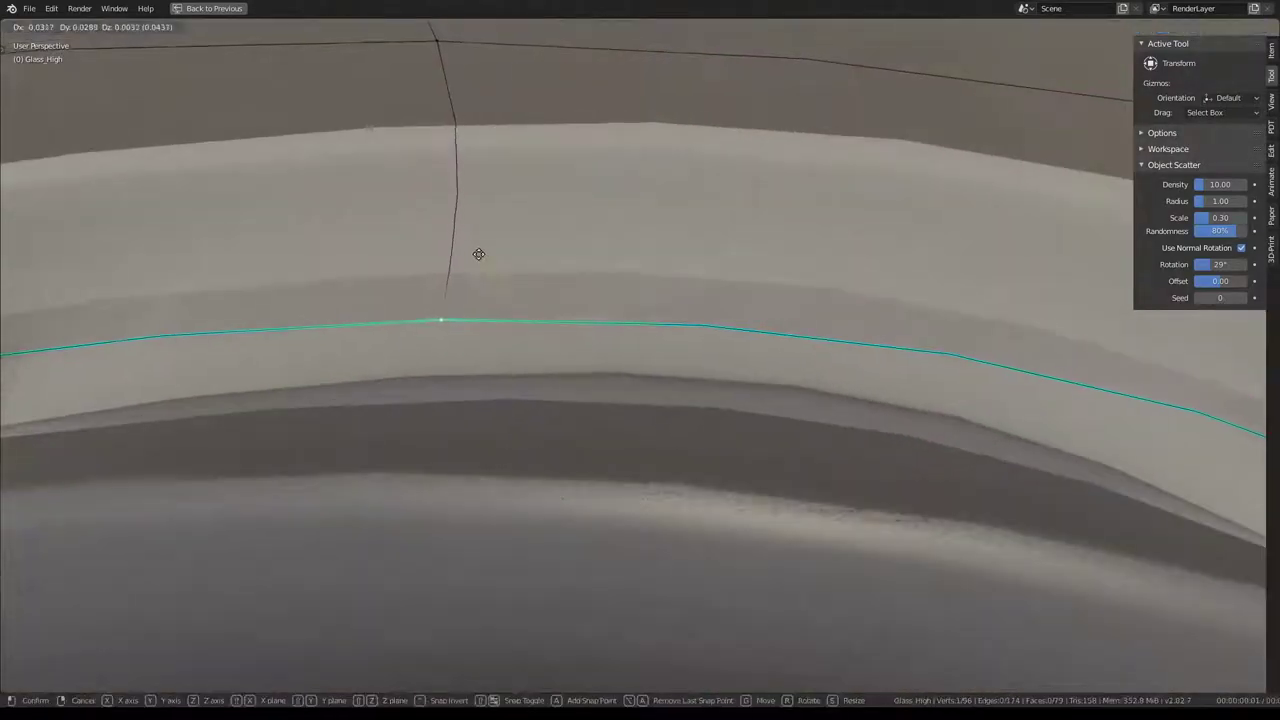
pyautogui.click(525, 193)
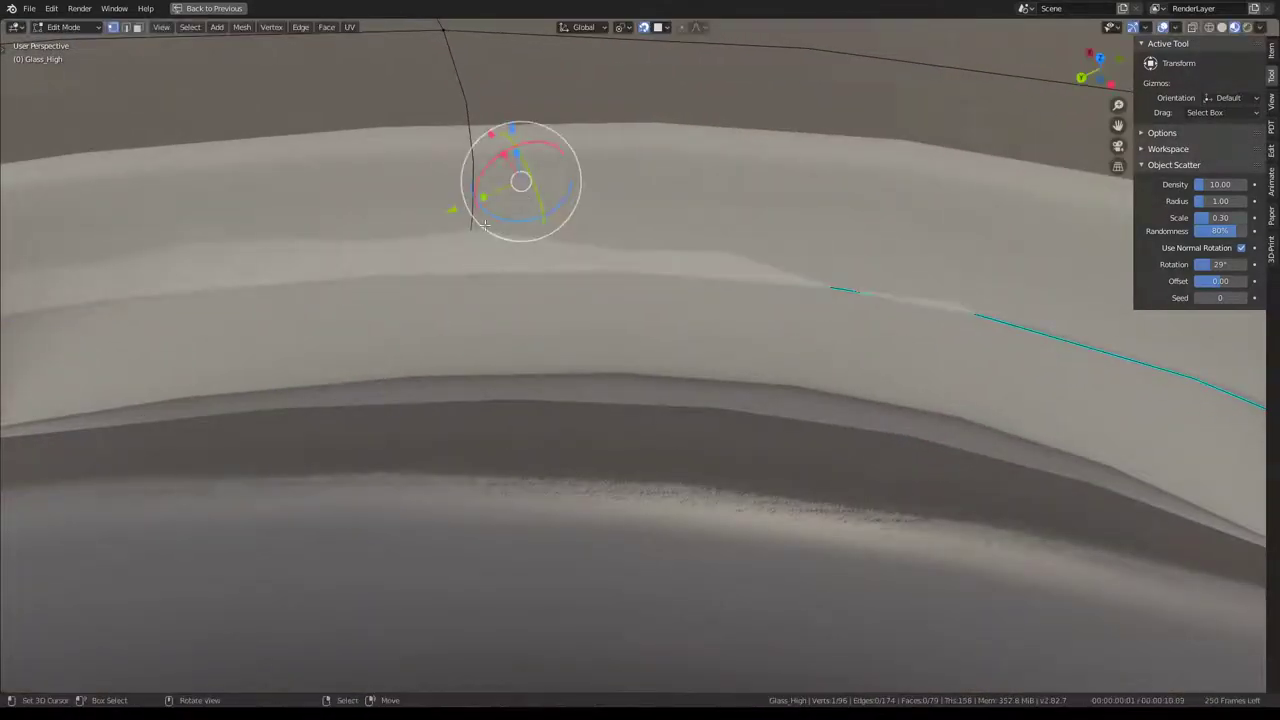
pyautogui.click(662, 30)
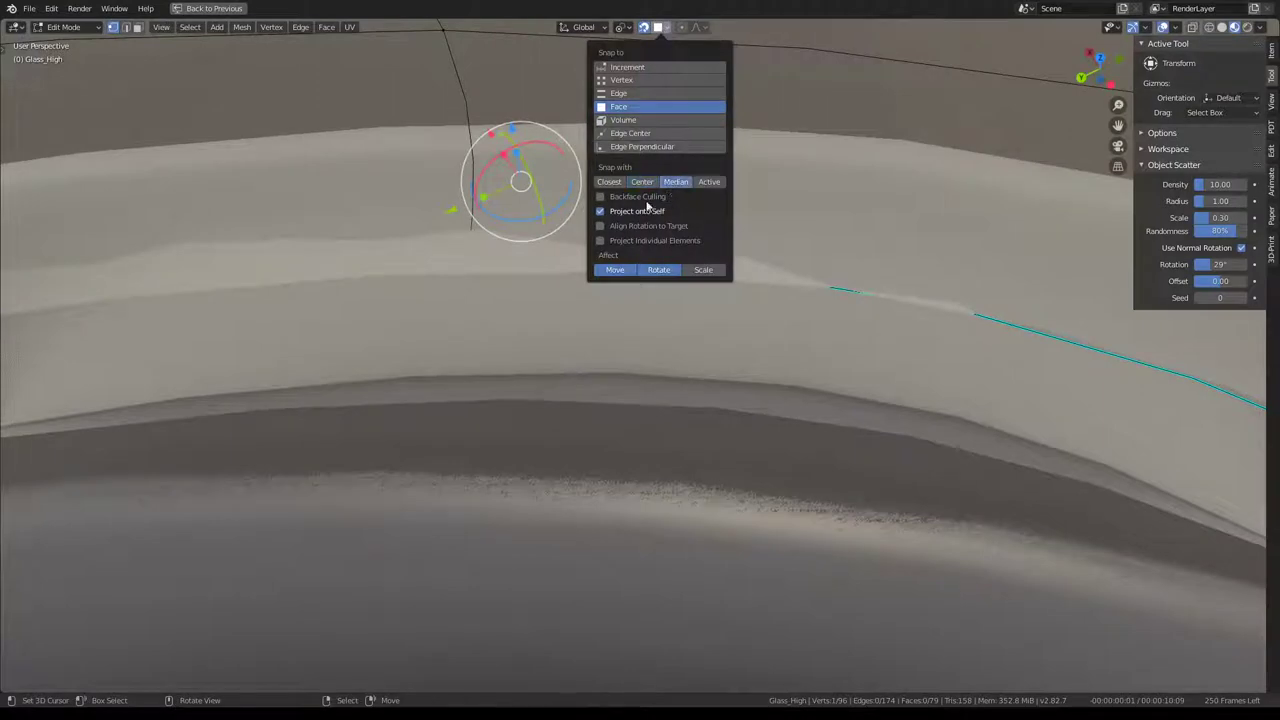
pyautogui.press('g')
pyautogui.click(467, 267)
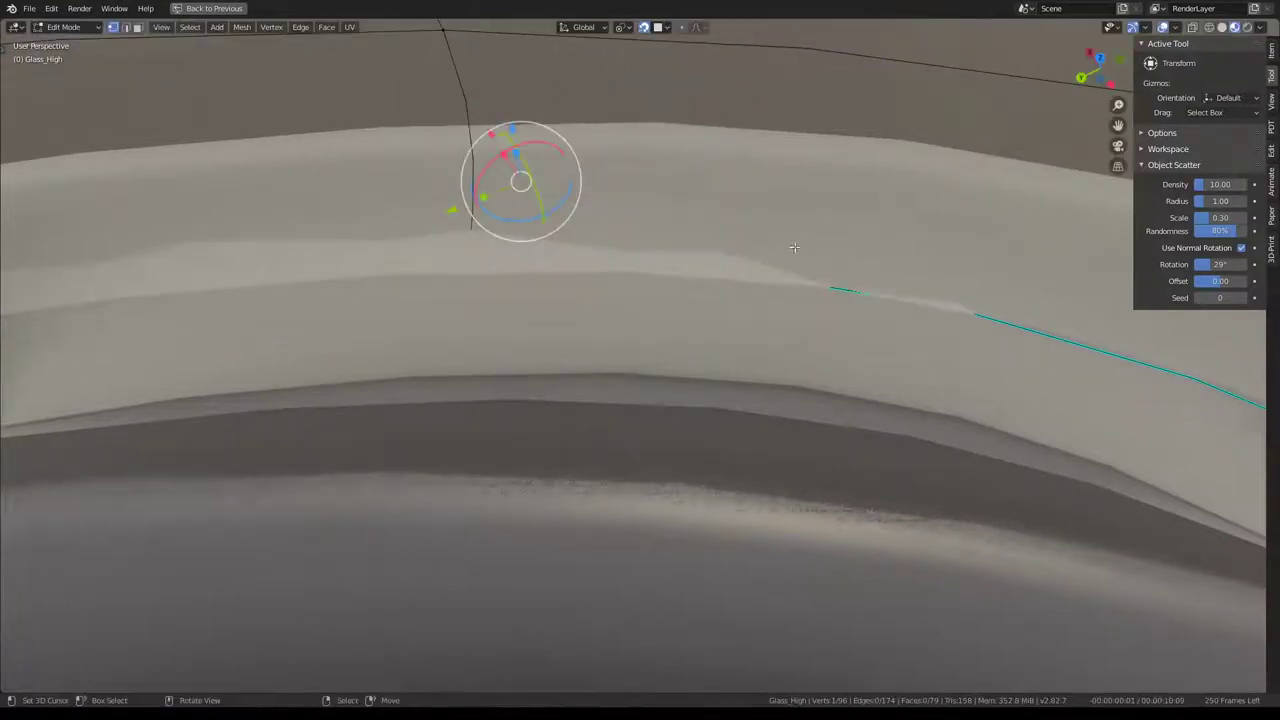
pyautogui.hotkey('ctrl', 'space')
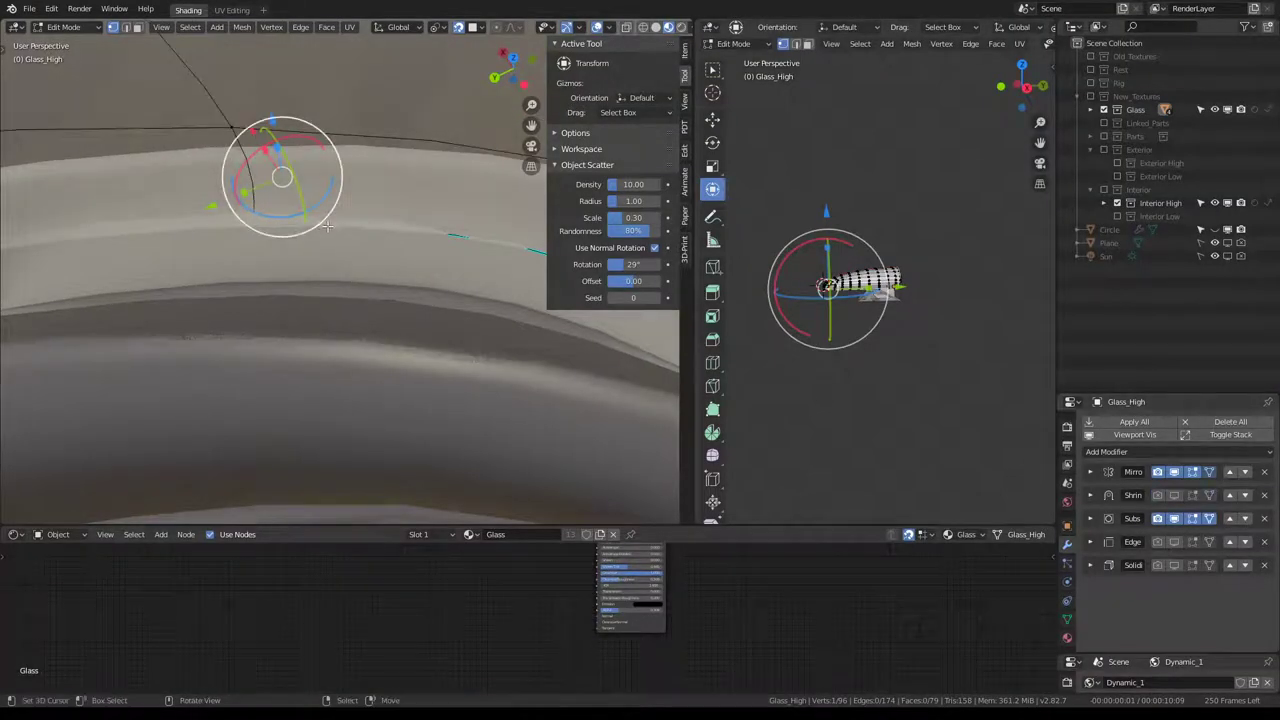
pyautogui.hotkey('ctrl', 'space')
# Snap individual canopy edge vertices onto the cockpit rim, checking from several angles.
pyautogui.press('g')
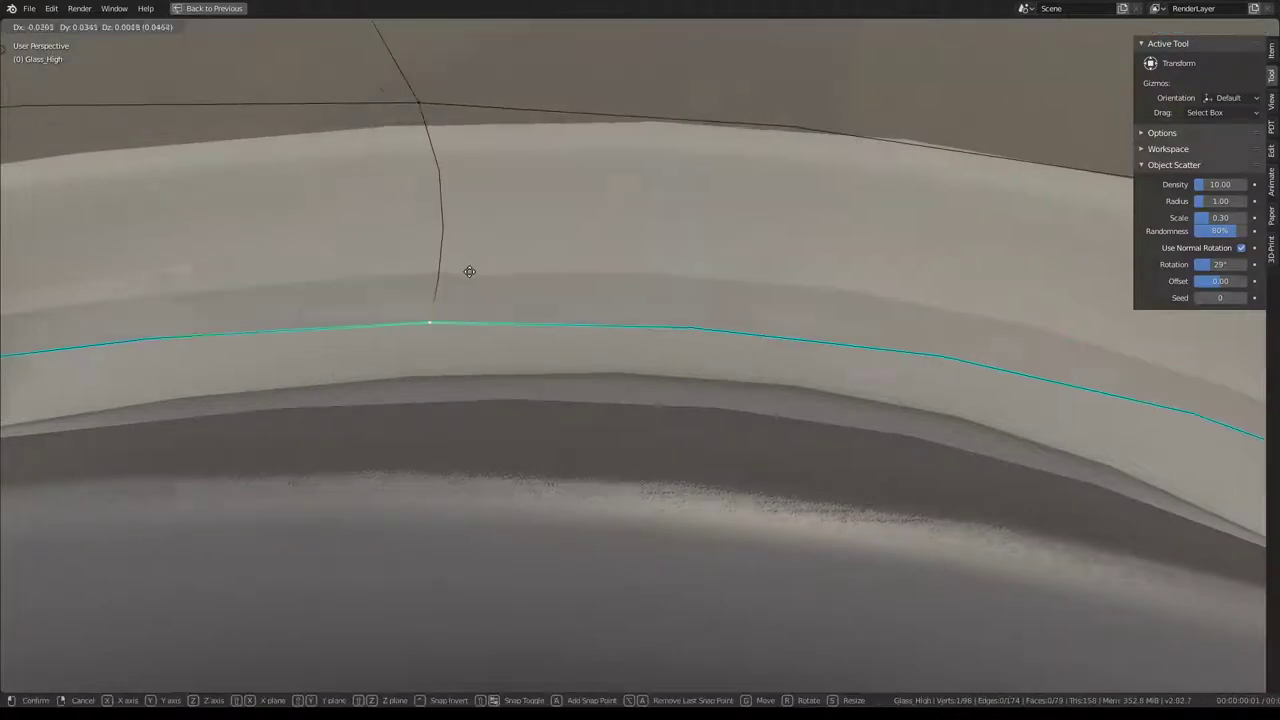
pyautogui.click(469, 111)
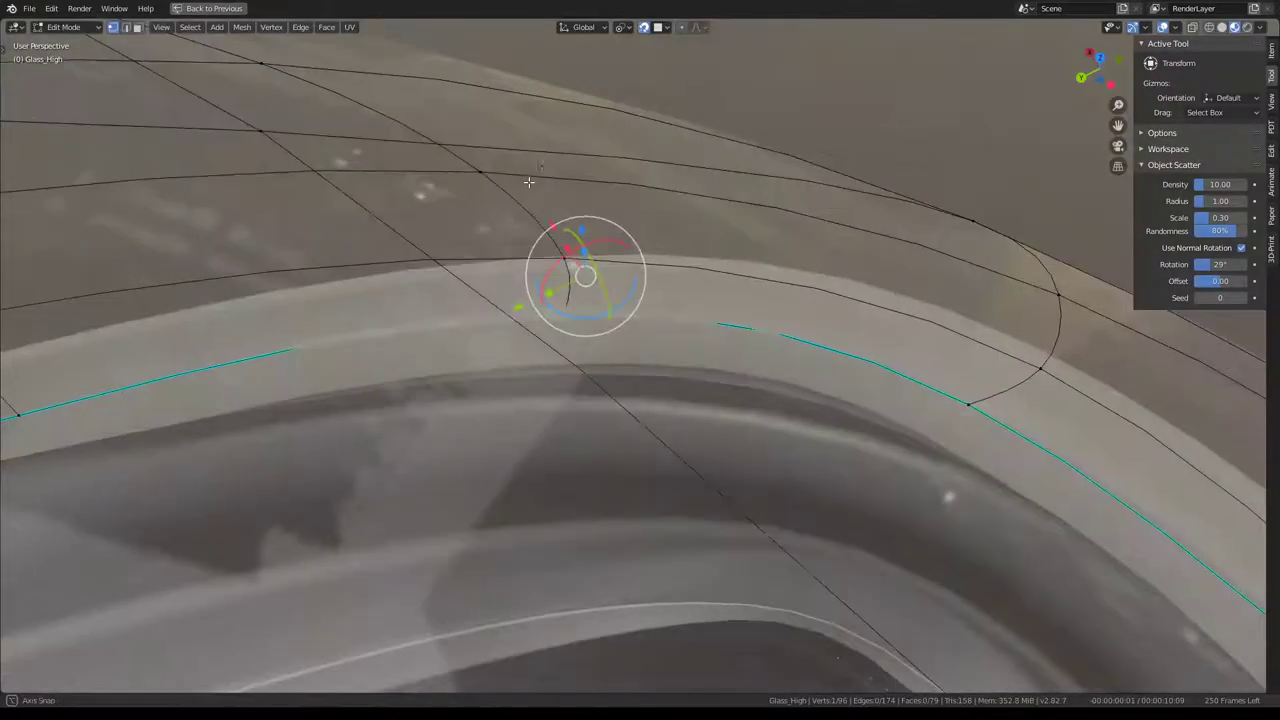
pyautogui.moveTo(560, 300); pyautogui.dragTo(591, 333, button='middle')
pyautogui.press('g')
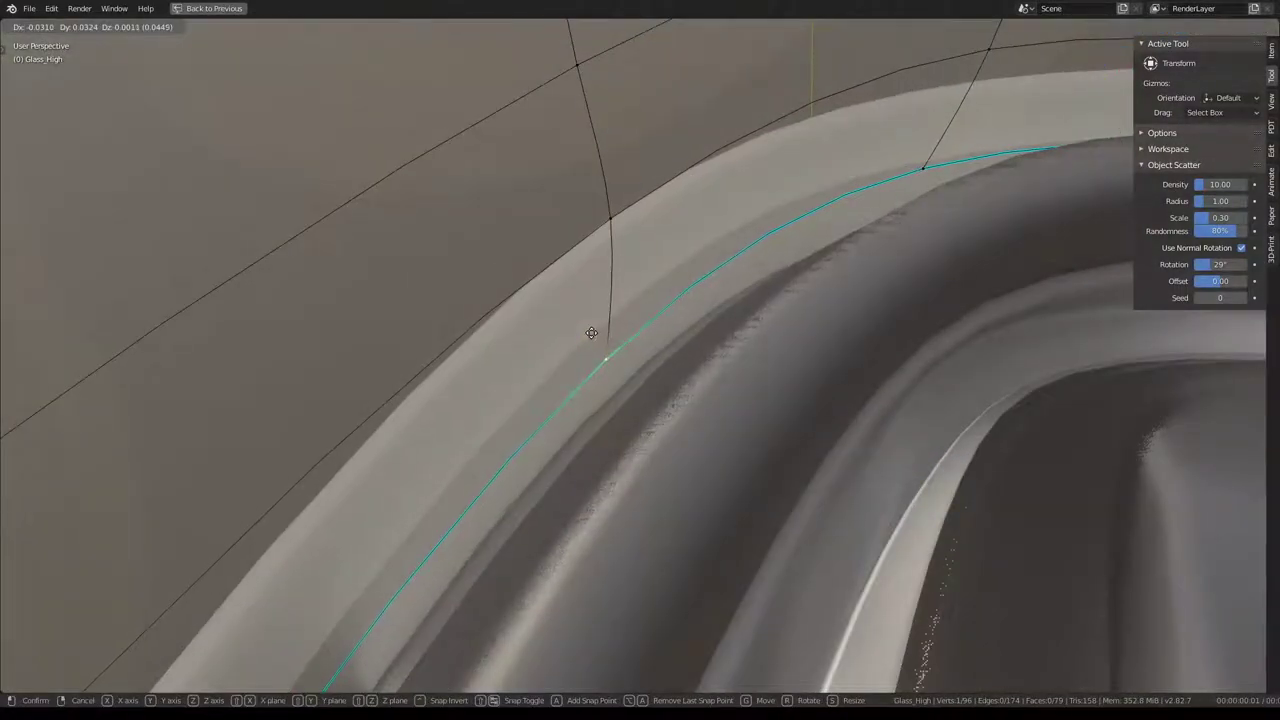
pyautogui.click(541, 273)
pyautogui.click(664, 27)
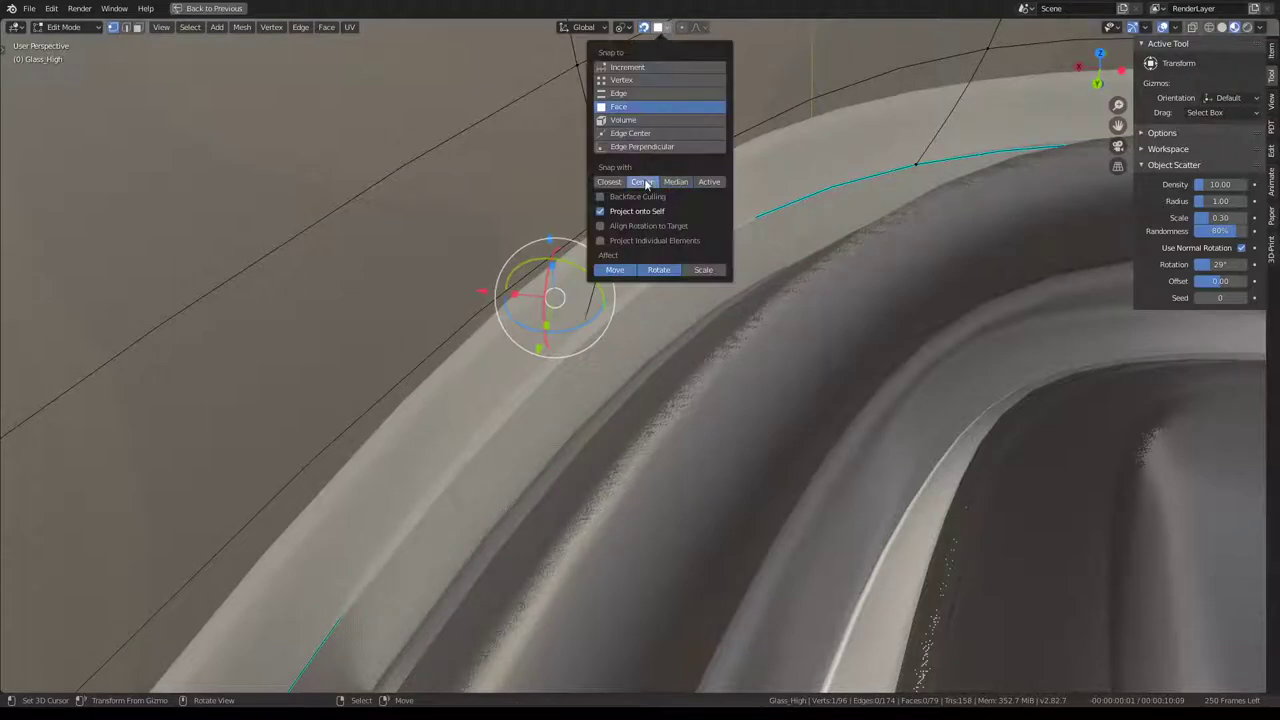
pyautogui.press('g')
pyautogui.moveTo(578, 316)
pyautogui.mouseDown(button='middle')
pyautogui.moveTo(620, 279)
pyautogui.moveTo(621, 316)
pyautogui.moveTo(525, 290)
pyautogui.mouseUp(button='middle')
pyautogui.click(620, 279)
pyautogui.press('g')
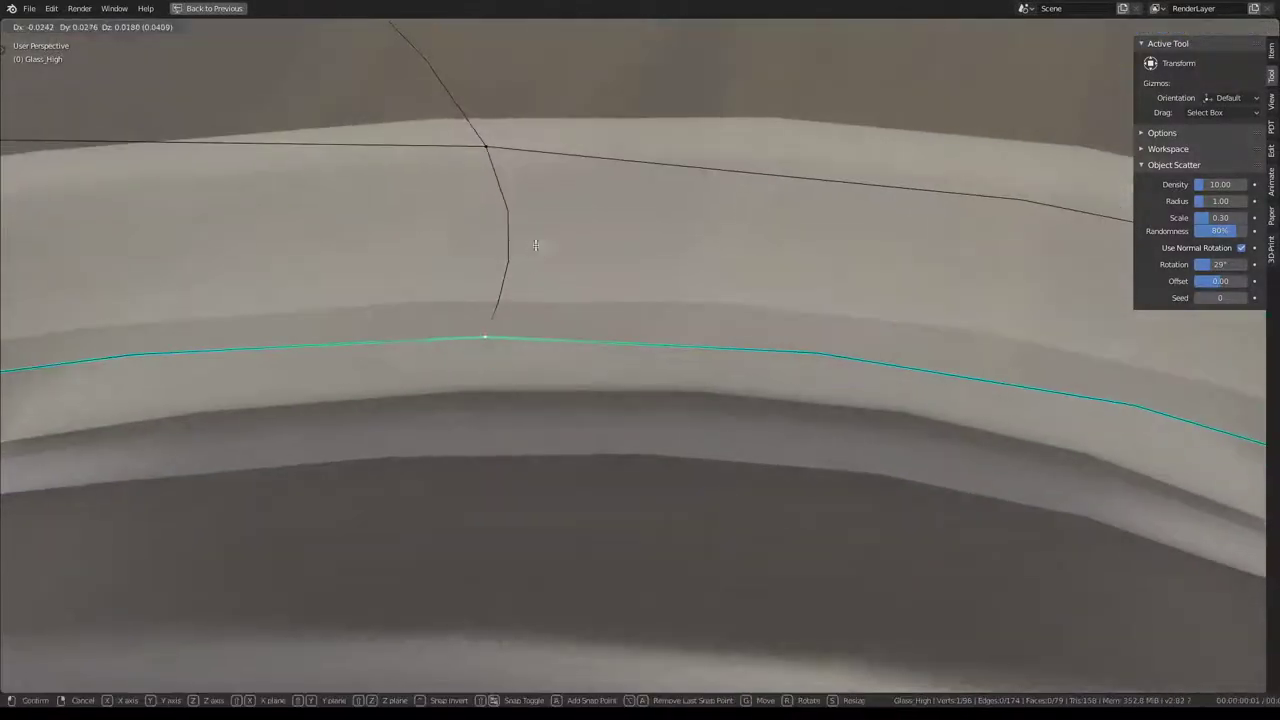
pyautogui.moveTo(535, 245)
pyautogui.mouseDown(button='middle')
pyautogui.moveTo(343, 104)
pyautogui.moveTo(825, 356)
pyautogui.moveTo(755, 209)
pyautogui.moveTo(704, 218)
pyautogui.mouseUp(button='middle')
pyautogui.click(825, 356)
# Turn off the Subdivision modifier's viewport display on Glass_High.
pyautogui.hotkey('ctrl', 'alt', 'space')
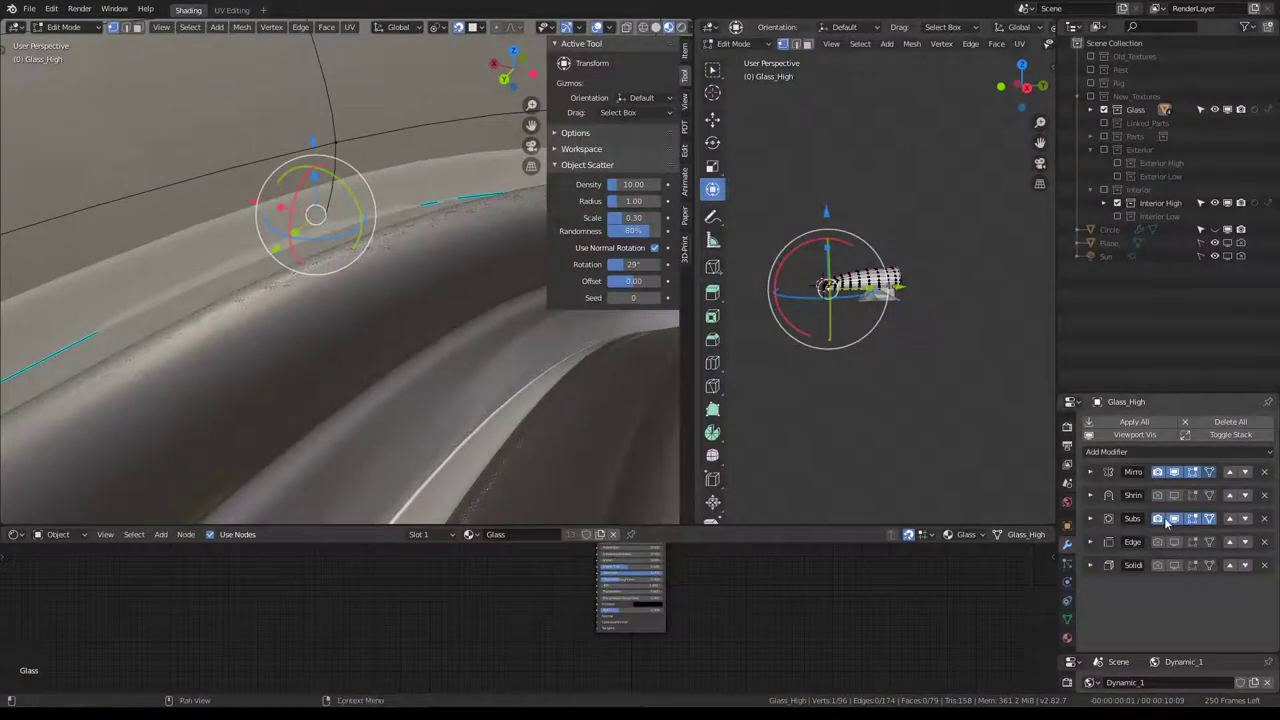
pyautogui.click(1166, 519)
pyautogui.hotkey('ctrl', 'alt', 'space')
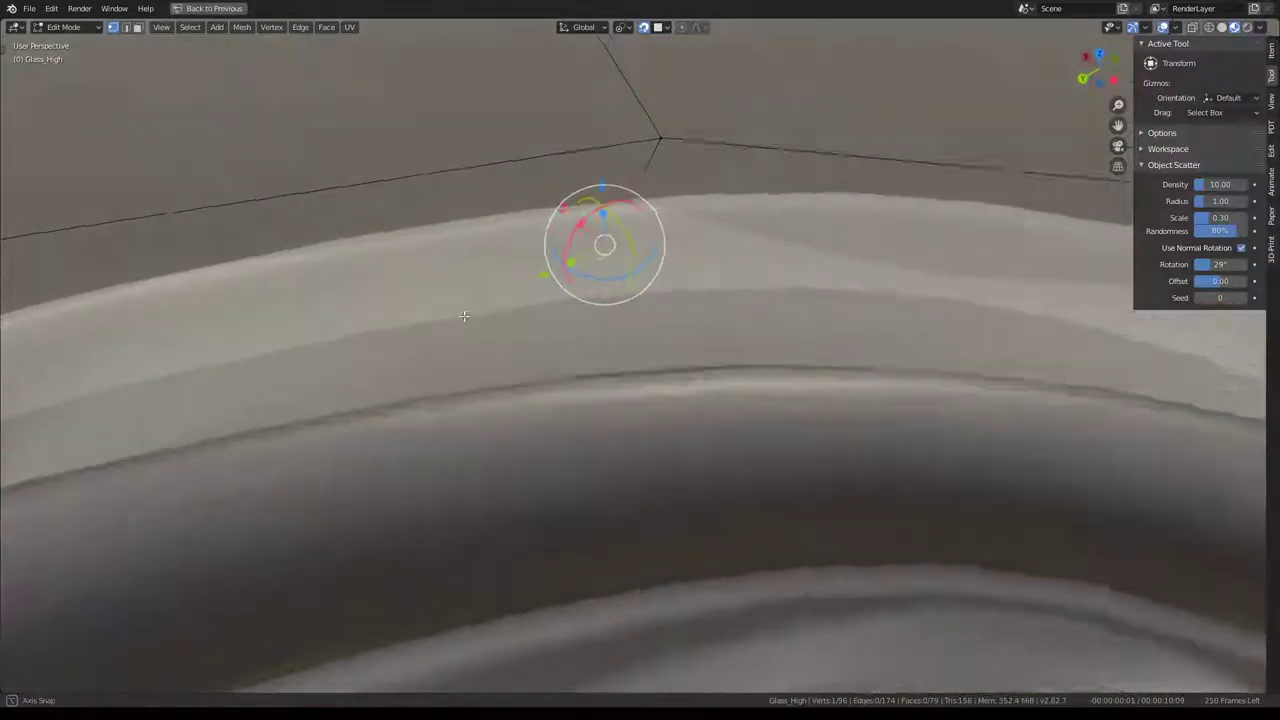
# Tuck the canopy's edge loop flush against the hull's cockpit rim.
pyautogui.press('g')
pyautogui.click(640, 290)
pyautogui.moveTo(640, 290)
pyautogui.mouseDown(button='middle')
pyautogui.moveTo(640, 309)
pyautogui.moveTo(971, 251)
pyautogui.moveTo(1086, 400)
pyautogui.moveTo(484, 370)
pyautogui.moveTo(1006, 337)
pyautogui.moveTo(525, 349)
pyautogui.moveTo(692, 506)
pyautogui.moveTo(857, 286)
pyautogui.moveTo(686, 235)
pyautogui.moveTo(577, 323)
pyautogui.mouseUp(button='middle')
pyautogui.press('g')
pyautogui.click(480, 371)
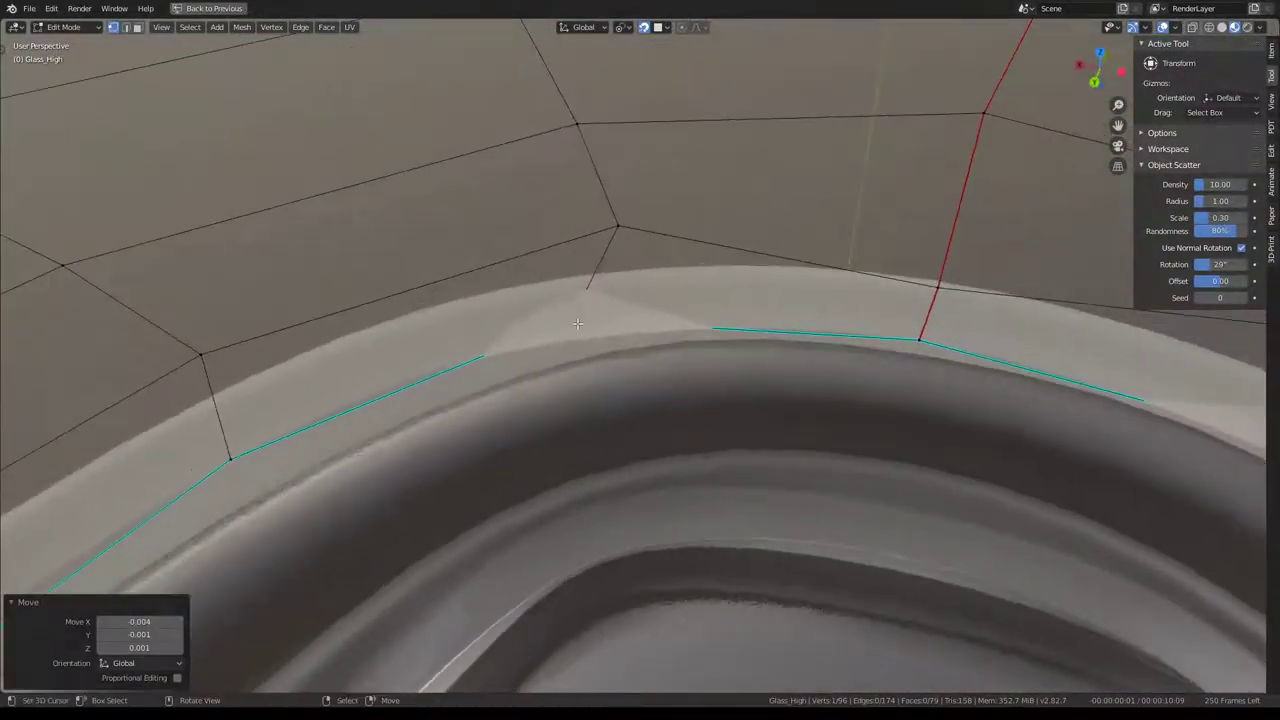
pyautogui.click(583, 336)
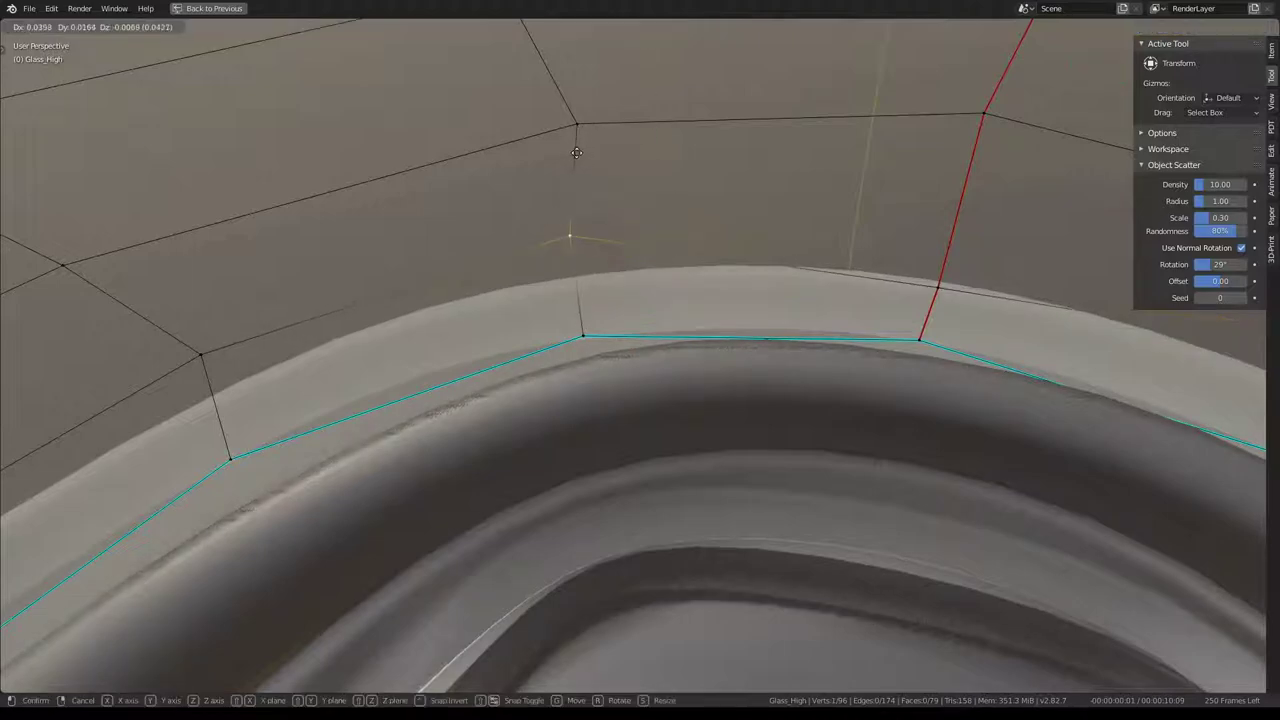
pyautogui.click(590, 156)
pyautogui.moveTo(590, 156)
pyautogui.mouseDown(button='middle')
pyautogui.moveTo(908, 237)
pyautogui.moveTo(777, 297)
pyautogui.moveTo(789, 258)
pyautogui.moveTo(760, 297)
pyautogui.moveTo(714, 303)
pyautogui.moveTo(571, 377)
pyautogui.moveTo(697, 417)
pyautogui.moveTo(720, 360)
pyautogui.moveTo(543, 363)
pyautogui.moveTo(544, 284)
pyautogui.moveTo(571, 251)
pyautogui.moveTo(134, 346)
pyautogui.moveTo(655, 268)
pyautogui.moveTo(456, 217)
pyautogui.mouseUp(button='middle')
pyautogui.press('g')
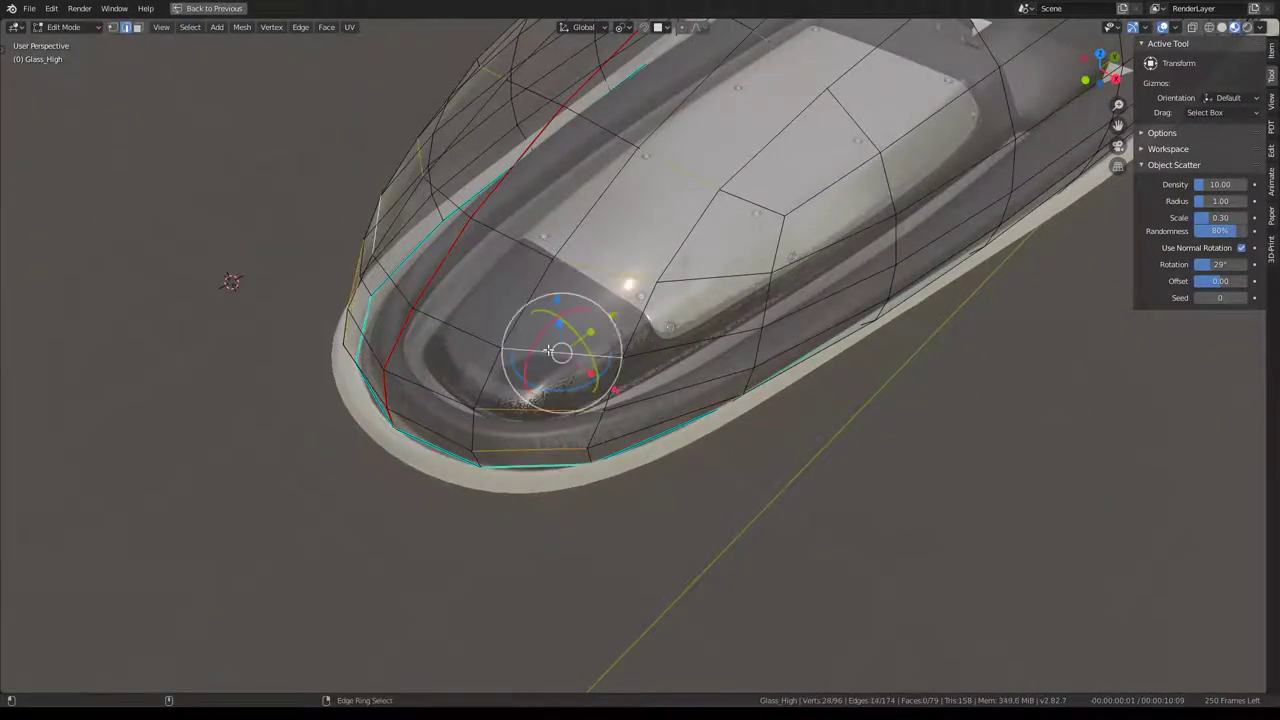
# Subdivide the selected canopy edges and nose faces with one cut, bringing the mesh to 138 vertices.
pyautogui.click(700, 302)
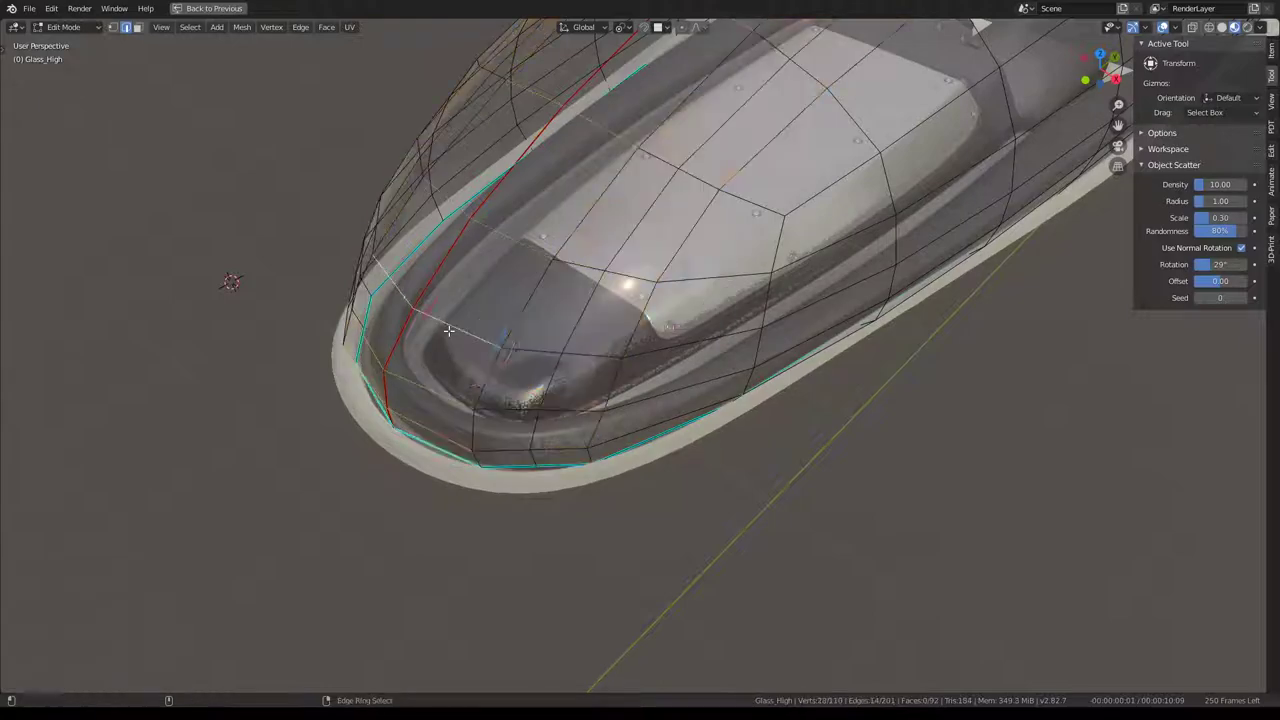
pyautogui.click(697, 288)
pyautogui.moveTo(697, 290)
pyautogui.mouseDown(button='middle')
pyautogui.moveTo(634, 295)
pyautogui.moveTo(837, 322)
pyautogui.mouseUp(button='middle')
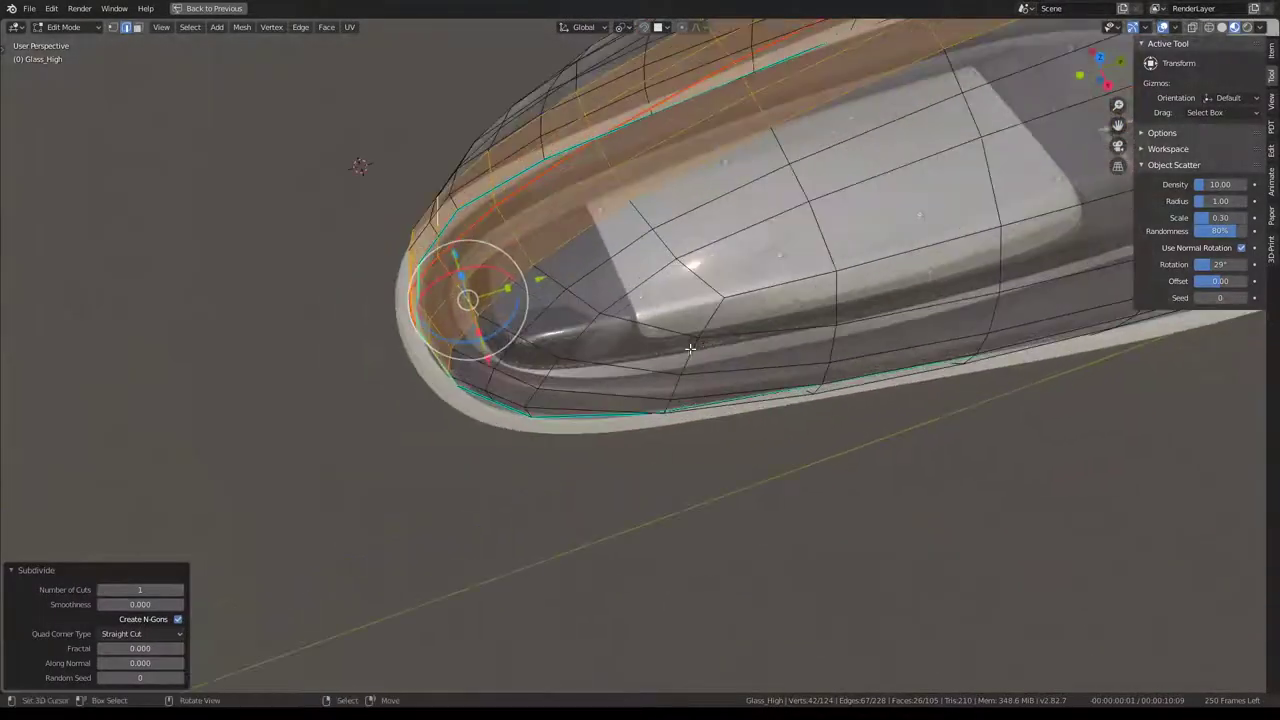
pyautogui.moveTo(736, 256)
pyautogui.mouseDown(button='middle')
pyautogui.moveTo(680, 230)
pyautogui.moveTo(736, 256)
pyautogui.mouseUp(button='middle')
pyautogui.moveTo(647, 334); pyautogui.dragTo(620, 337, button='middle')
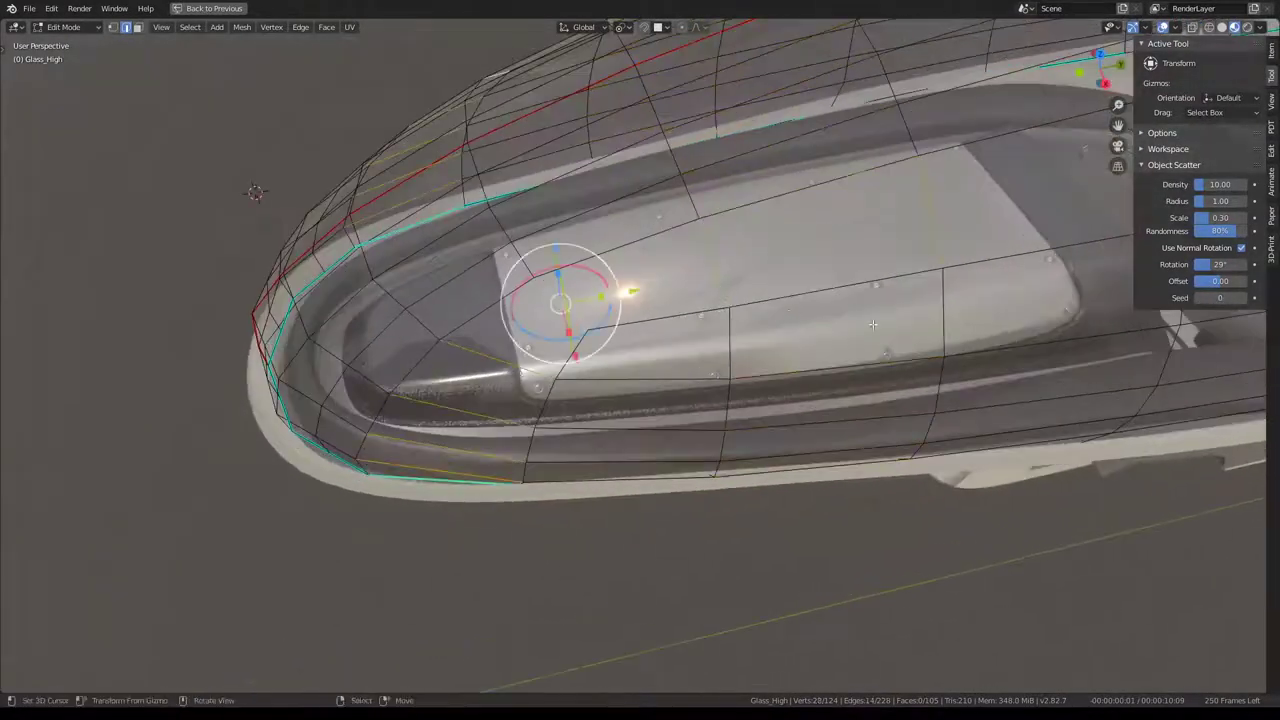
pyautogui.scroll(-5, 873, 324)
pyautogui.rightClick(740, 360)
pyautogui.click(740, 360)
pyautogui.scroll(5, 560, 385)
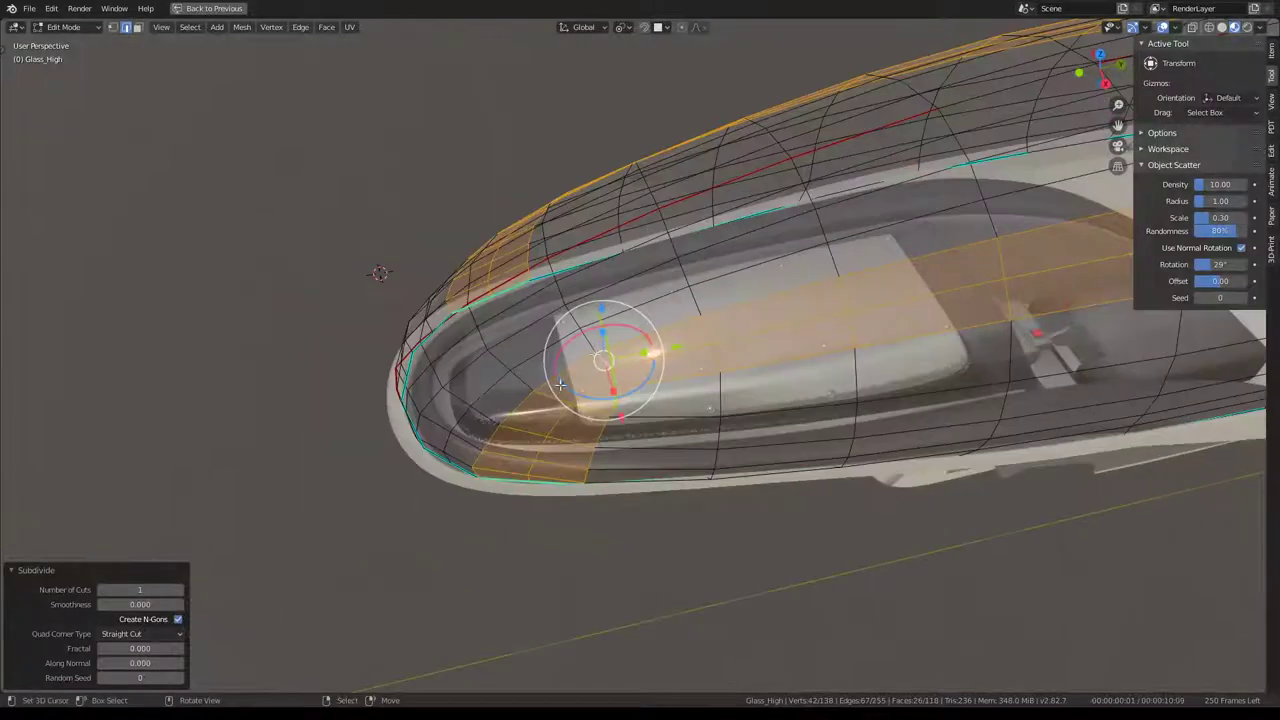
pyautogui.moveTo(560, 385)
pyautogui.mouseDown(button='middle')
pyautogui.moveTo(666, 471)
pyautogui.moveTo(499, 402)
pyautogui.moveTo(629, 409)
pyautogui.moveTo(489, 56)
pyautogui.mouseUp(button='middle')
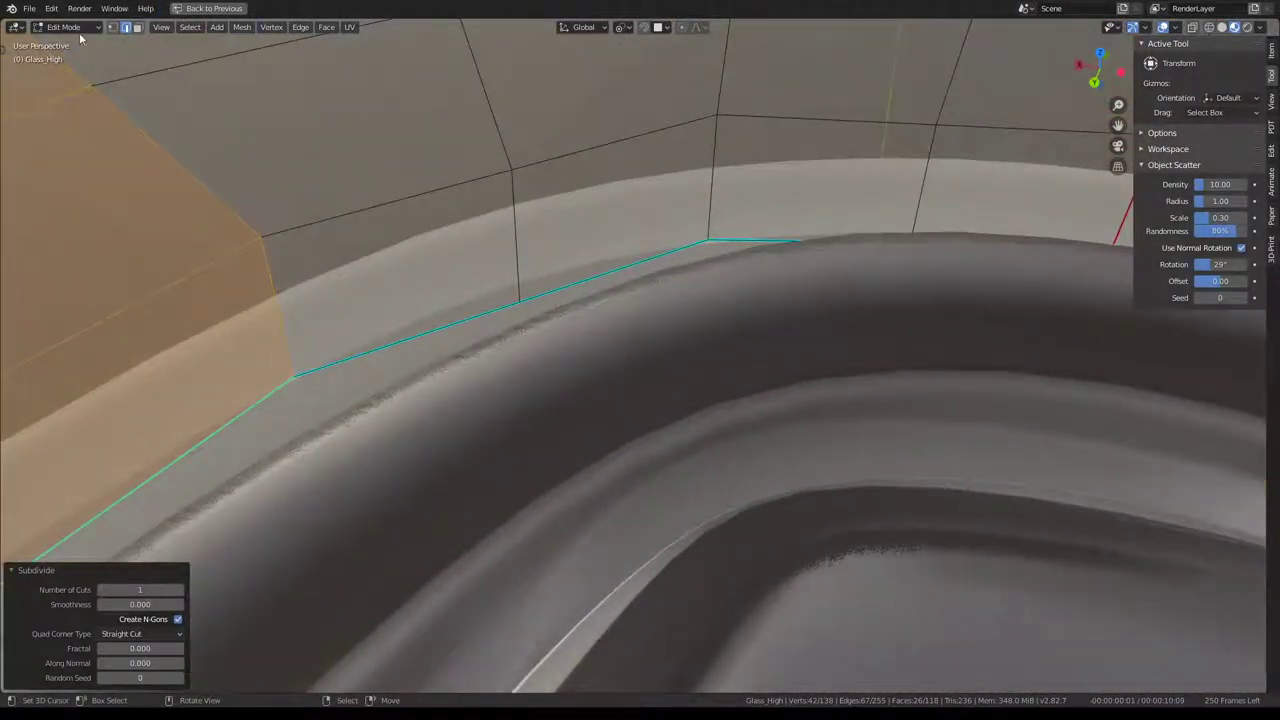
# Enable snapping and place the first new rim vertex onto the hull's cockpit edge.
pyautogui.click(519, 299)
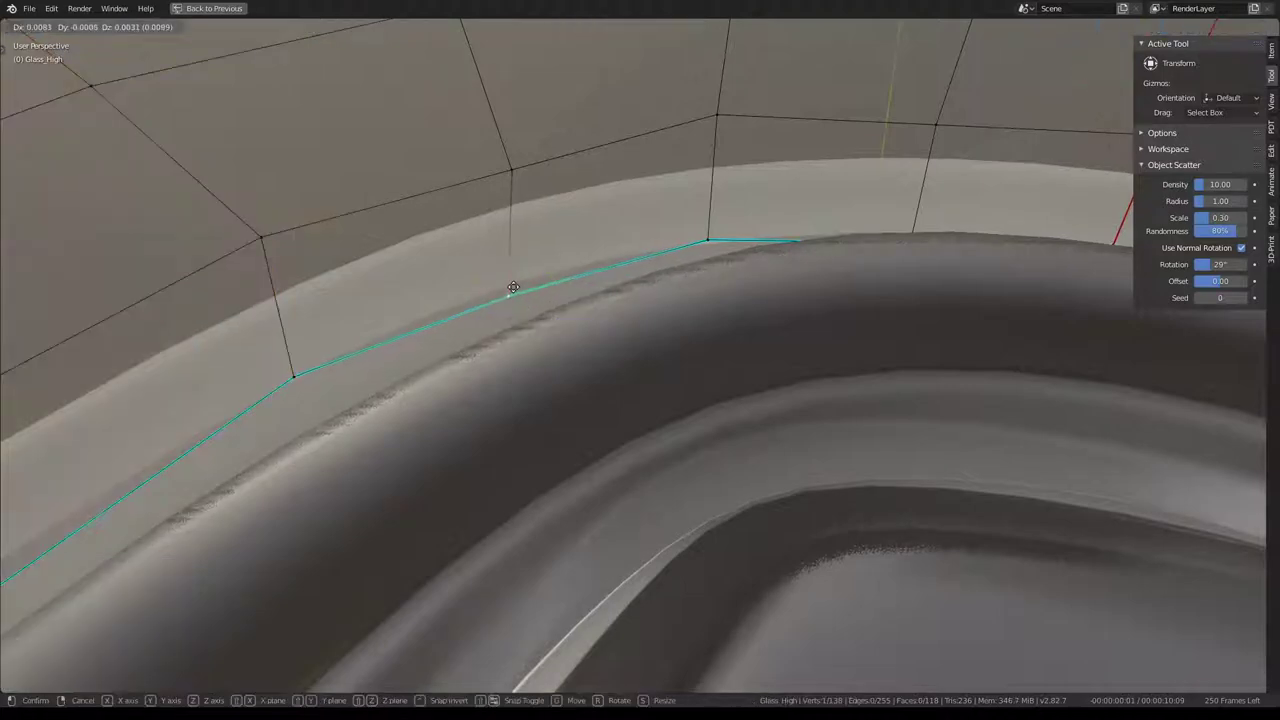
pyautogui.click(515, 276)
pyautogui.press('KP_Decimal')
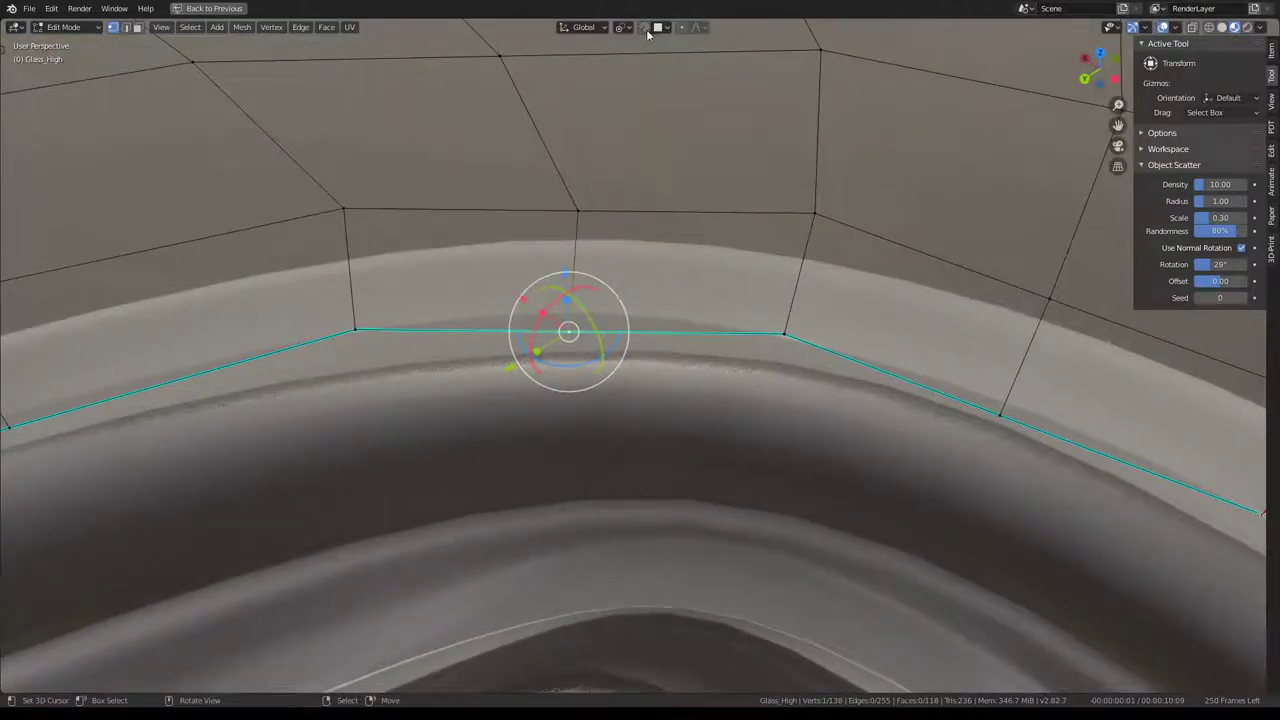
pyautogui.click(647, 31)
pyautogui.press('g')
pyautogui.click(810, 317)
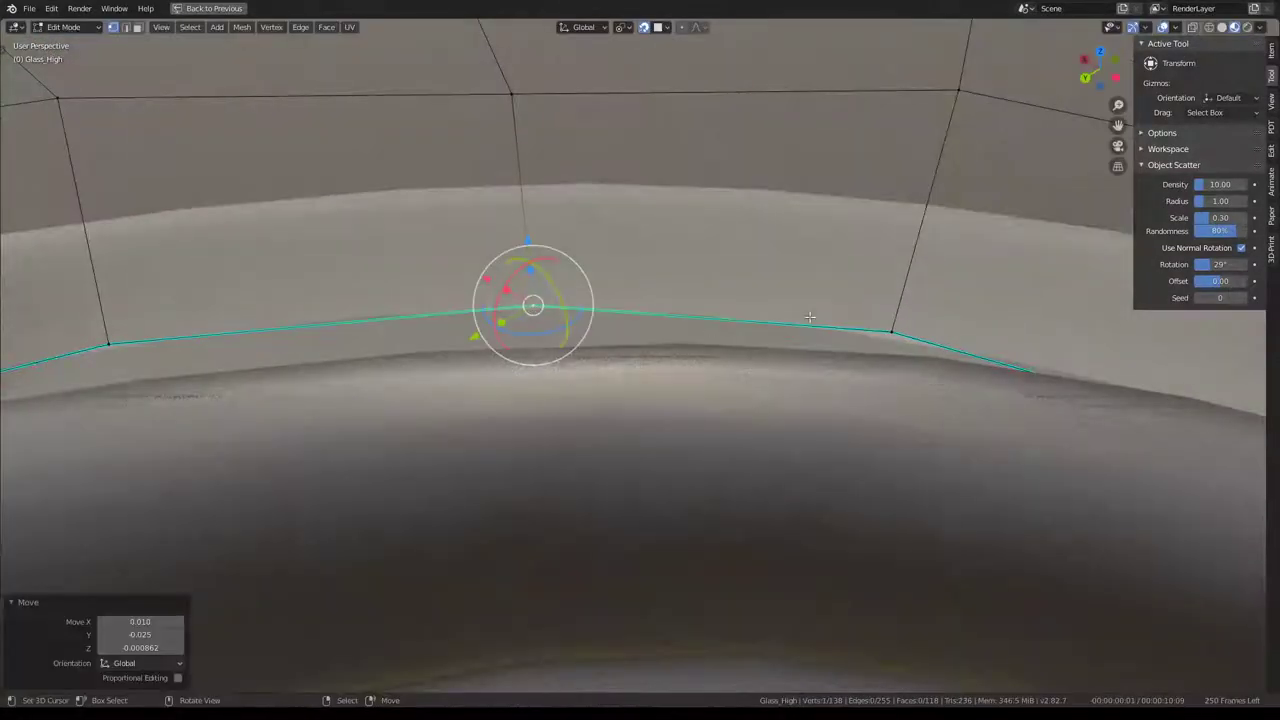
pyautogui.moveTo(810, 317); pyautogui.dragTo(600, 320, button='middle')
pyautogui.press('g')
pyautogui.click(931, 308)
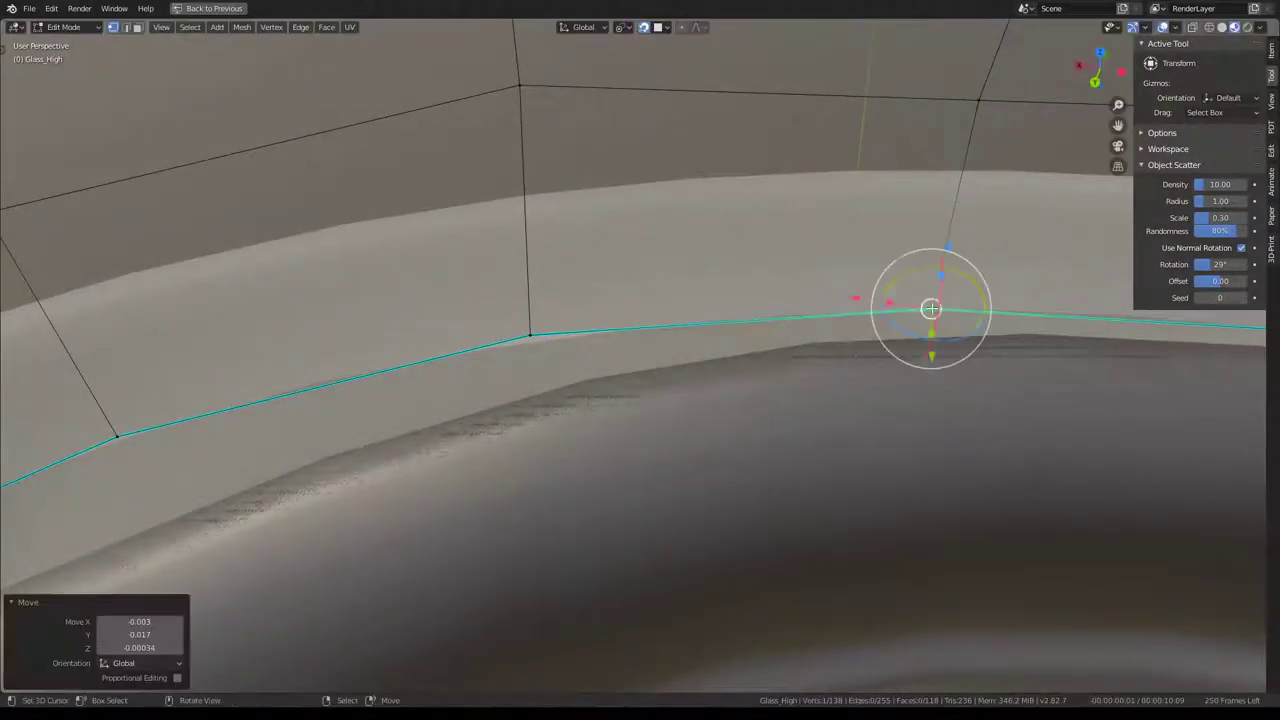
# Snap further rim vertices onto the cockpit edge, the last move being 0.002, 0.008, 0.002.
pyautogui.scroll(-3, 931, 308)
pyautogui.moveTo(931, 308)
pyautogui.mouseDown(button='middle')
pyautogui.moveTo(837, 274)
pyautogui.moveTo(591, 242)
pyautogui.moveTo(600, 300)
pyautogui.mouseUp(button='middle')
pyautogui.scroll(5, 600, 300)
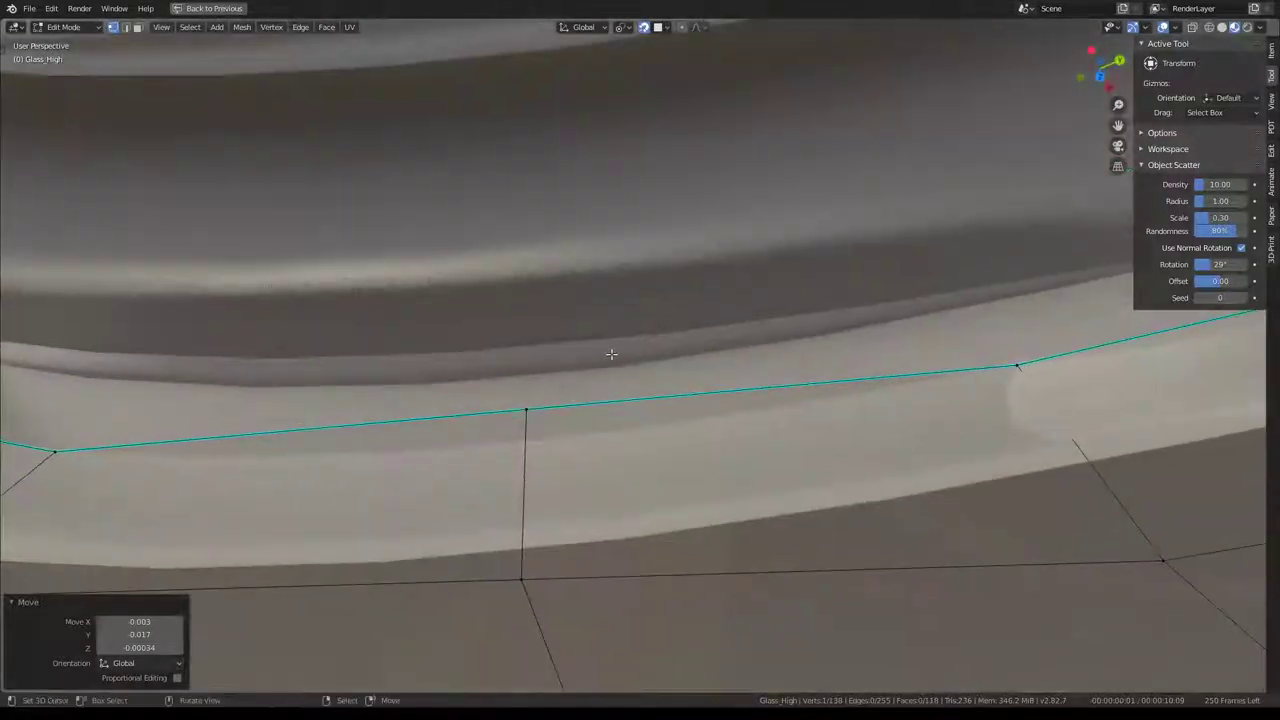
pyautogui.press('g')
pyautogui.click(525, 442)
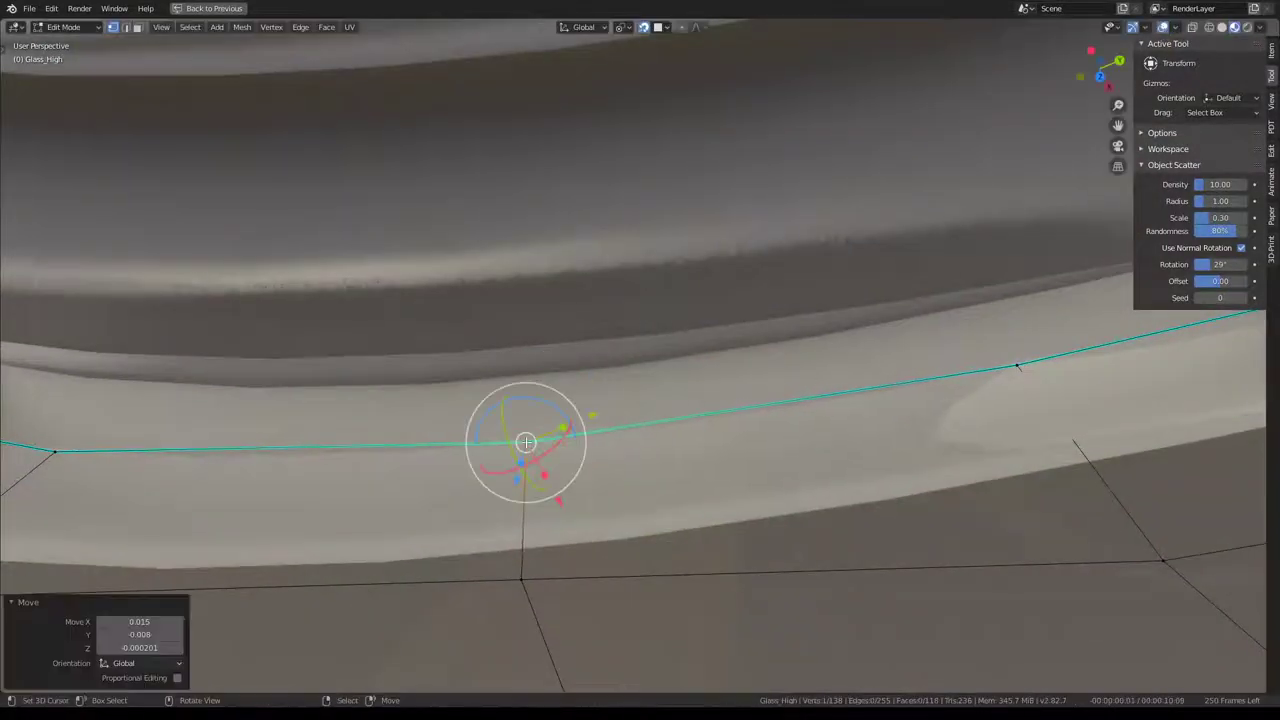
pyautogui.press('g')
pyautogui.click(1008, 371)
pyautogui.scroll(-5, 1006, 371)
pyautogui.moveTo(357, 126)
pyautogui.mouseDown(button='middle')
pyautogui.moveTo(769, 347)
pyautogui.moveTo(971, 216)
pyautogui.moveTo(585, 372)
pyautogui.moveTo(591, 314)
pyautogui.moveTo(594, 366)
pyautogui.moveTo(548, 380)
pyautogui.moveTo(777, 287)
pyautogui.moveTo(813, 252)
pyautogui.moveTo(780, 352)
pyautogui.moveTo(707, 436)
pyautogui.mouseUp(button='middle')
pyautogui.click(585, 372)
pyautogui.click(582, 389)
pyautogui.click(548, 382)
pyautogui.click(746, 278)
pyautogui.click(707, 436)
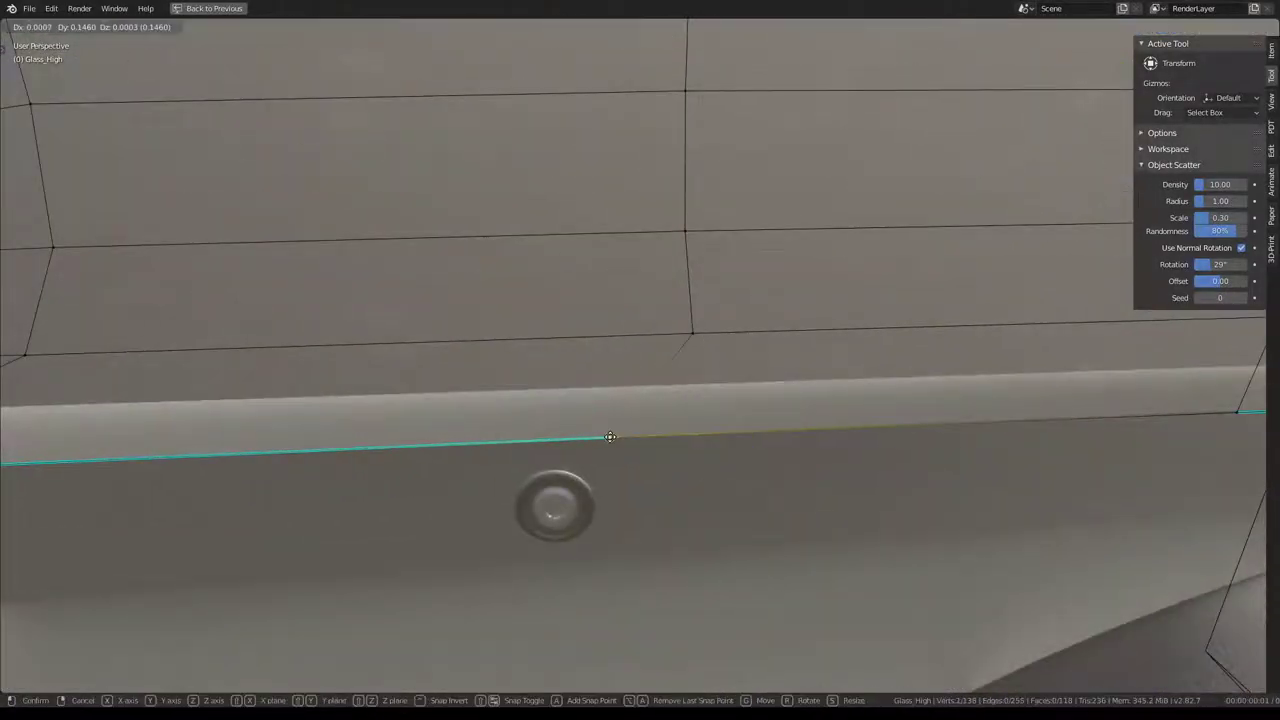
# Seat the rim vertex at the cockpit rim's corner.
pyautogui.click(563, 435)
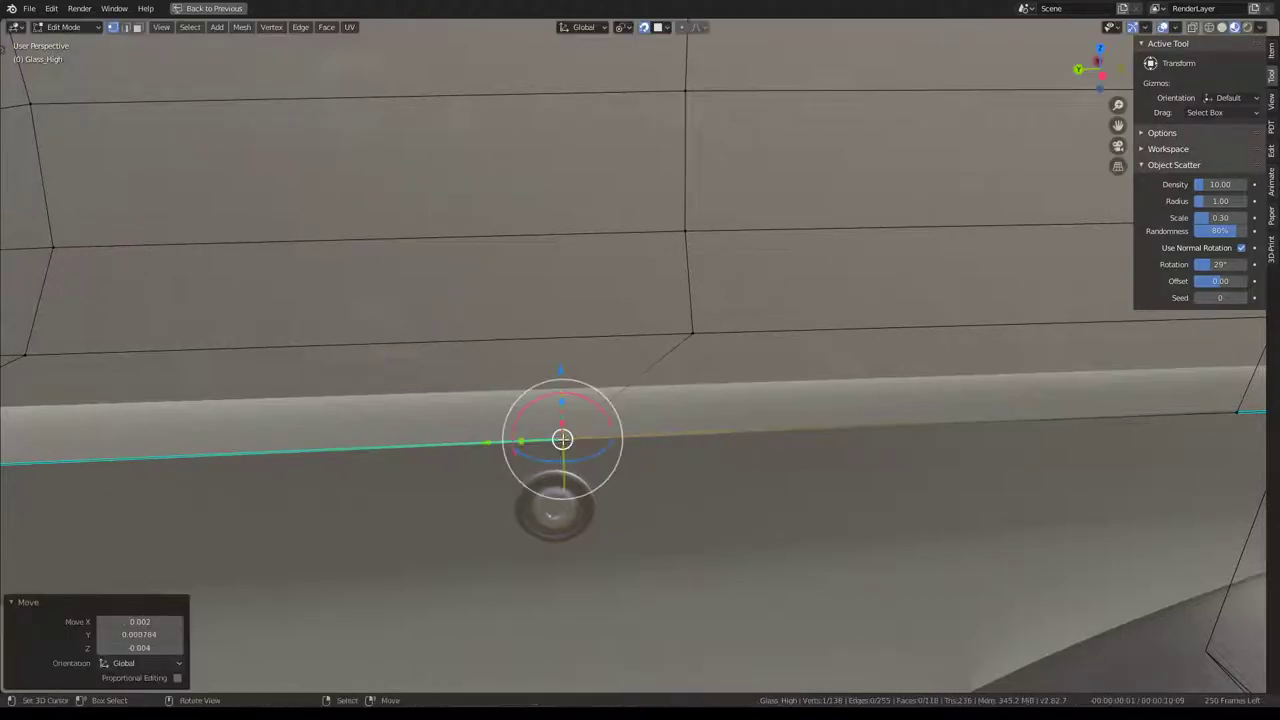
pyautogui.moveTo(563, 435)
pyautogui.mouseDown(button='middle')
pyautogui.moveTo(422, 341)
pyautogui.moveTo(677, 329)
pyautogui.moveTo(808, 367)
pyautogui.mouseUp(button='middle')
pyautogui.press('g')
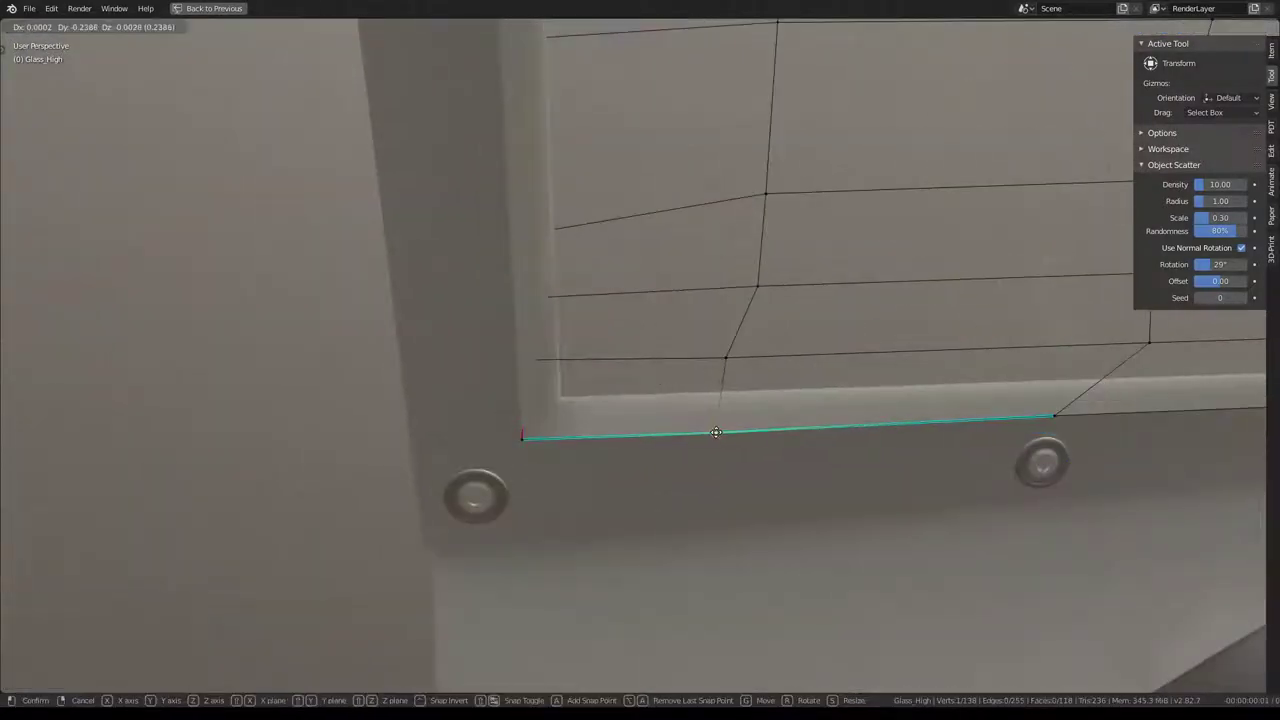
pyautogui.click(716, 431)
pyautogui.moveTo(716, 431)
pyautogui.mouseDown(button='middle')
pyautogui.moveTo(731, 297)
pyautogui.moveTo(634, 349)
pyautogui.moveTo(814, 314)
pyautogui.moveTo(733, 478)
pyautogui.mouseUp(button='middle')
pyautogui.click(718, 474)
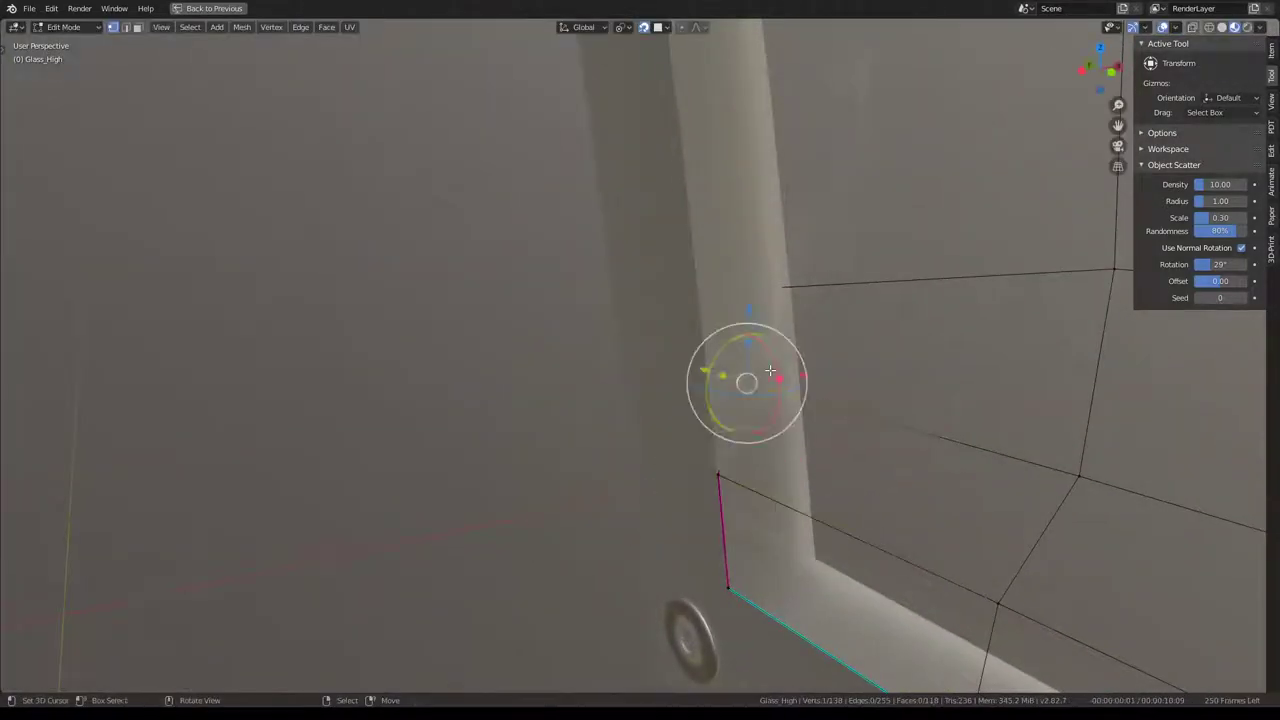
# Extrude three new vertices from the corner up along the rim's arch.
pyautogui.press('e')
pyautogui.click(706, 379)
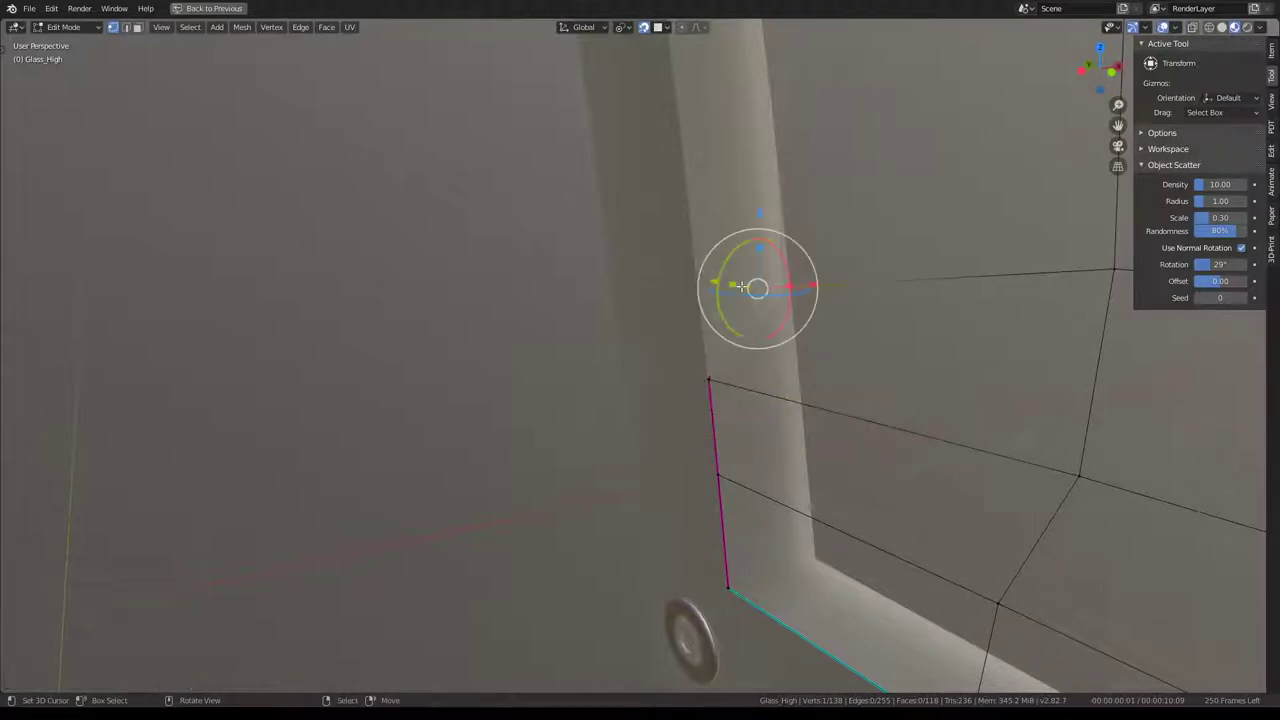
pyautogui.press('e')
pyautogui.click(697, 283)
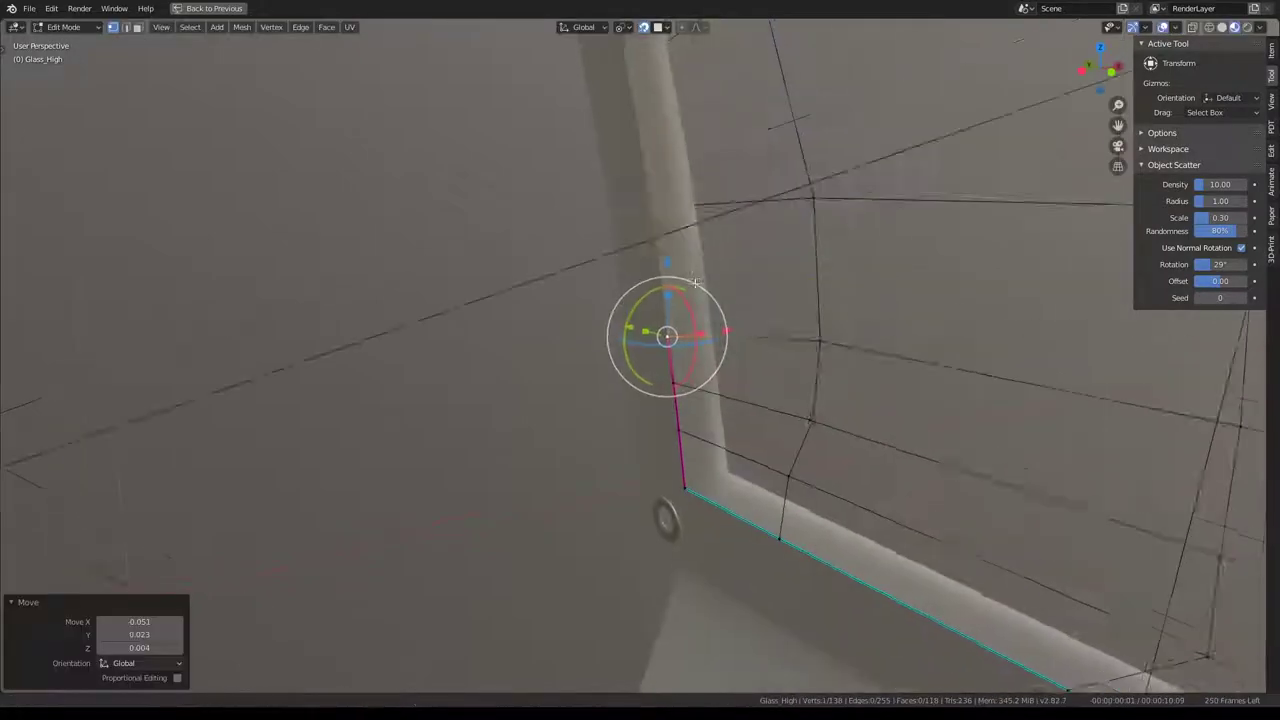
pyautogui.moveTo(697, 283)
pyautogui.mouseDown(button='middle')
pyautogui.moveTo(634, 302)
pyautogui.moveTo(670, 298)
pyautogui.mouseUp(button='middle')
pyautogui.press('e')
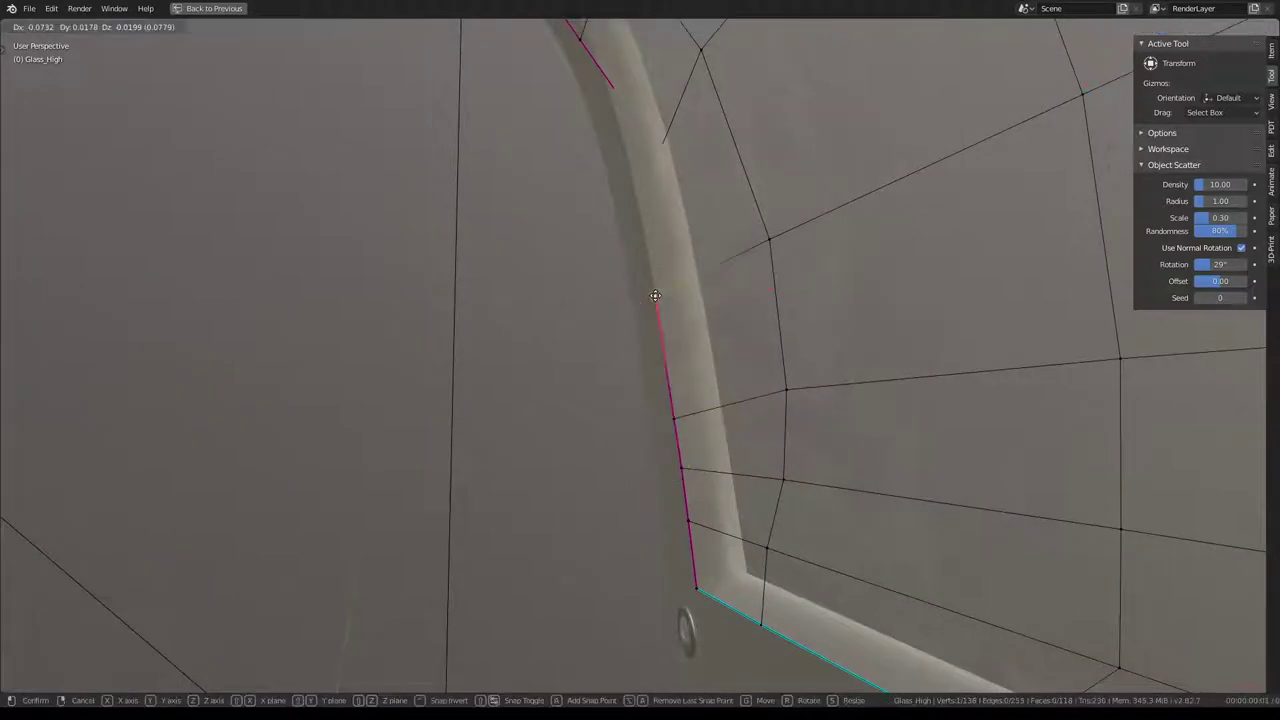
pyautogui.click(654, 290)
# Move the upper arch vertices tight against the rim's inner edge.
pyautogui.click(657, 149)
pyautogui.press('g')
pyautogui.click(633, 172)
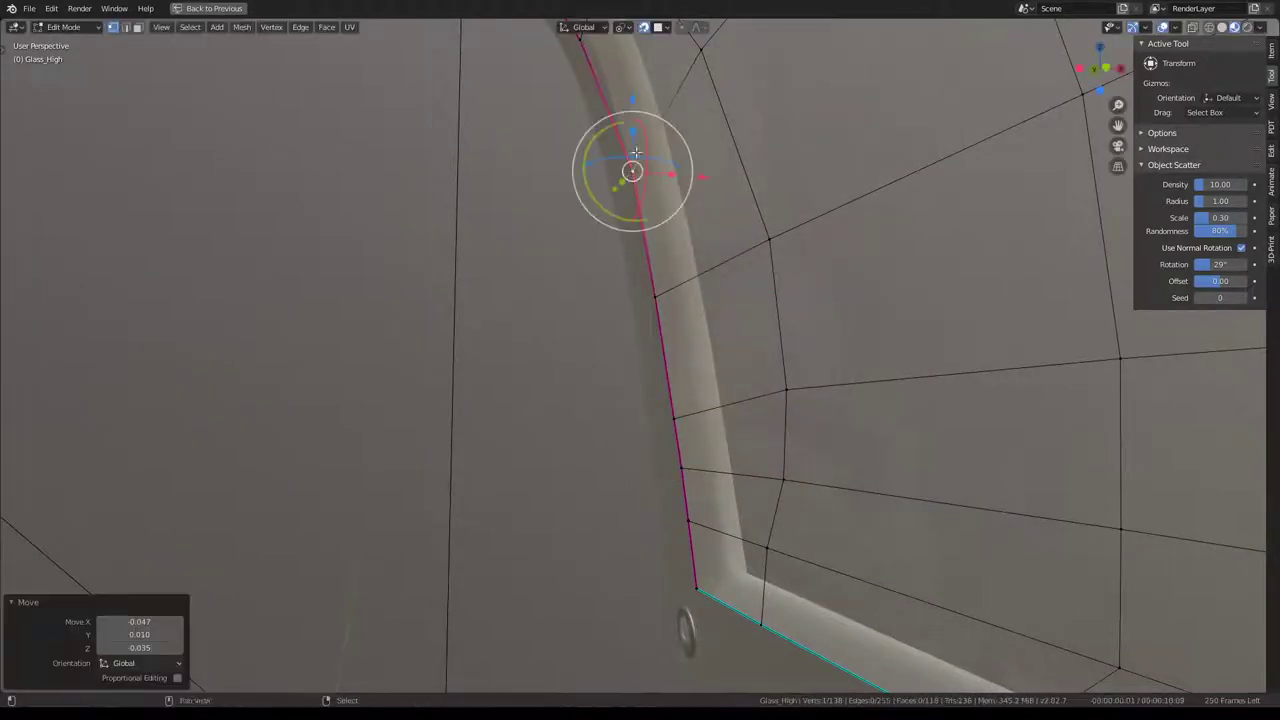
pyautogui.moveTo(632, 163); pyautogui.dragTo(700, 375, button='middle')
pyautogui.press('g')
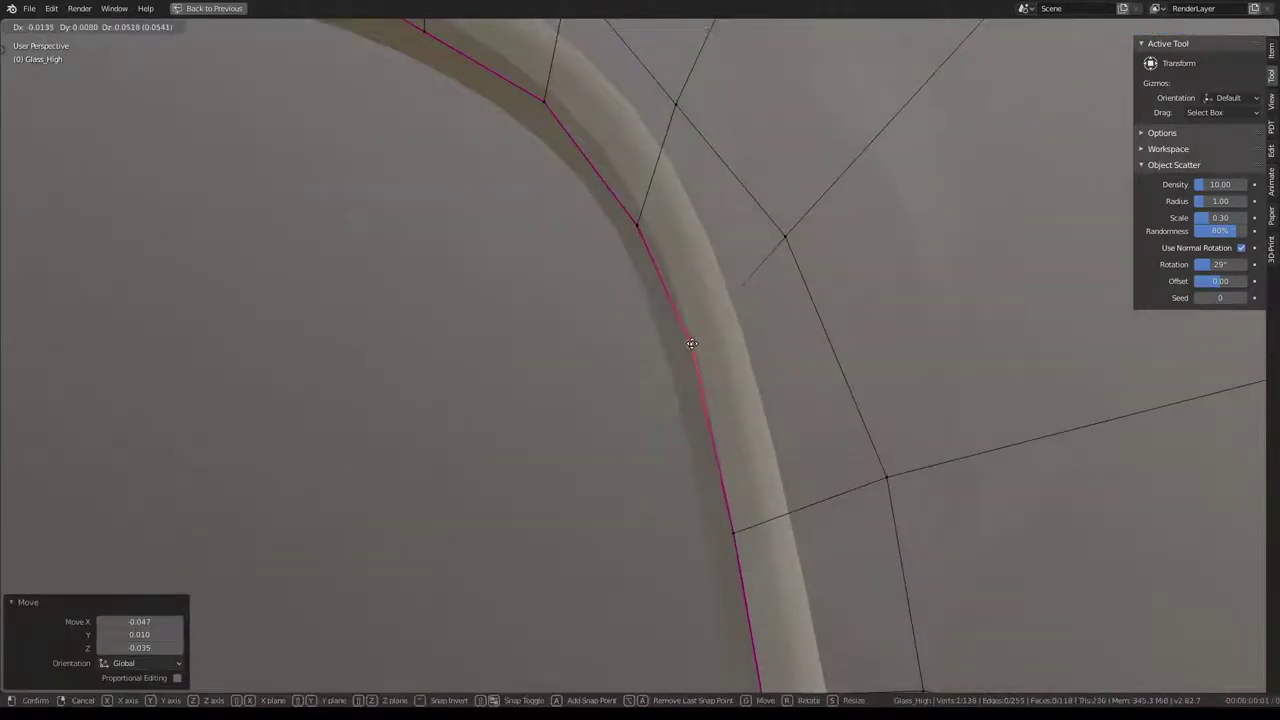
pyautogui.click(692, 343)
pyautogui.press('g')
pyautogui.click(631, 190)
# Set the remaining arch vertices onto the rim, the last move being -0.002, -0.000515, -0.009.
pyautogui.moveTo(631, 190); pyautogui.dragTo(680, 354, button='middle')
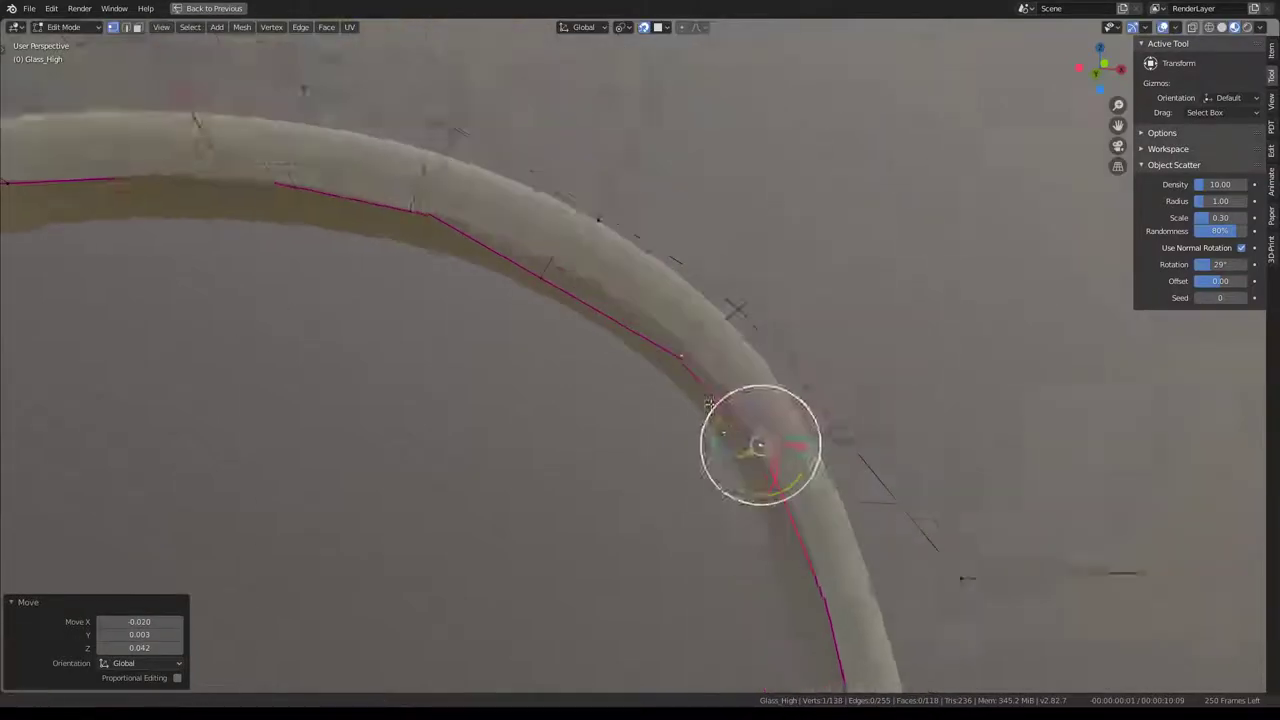
pyautogui.press('g')
pyautogui.click(677, 336)
pyautogui.press('g')
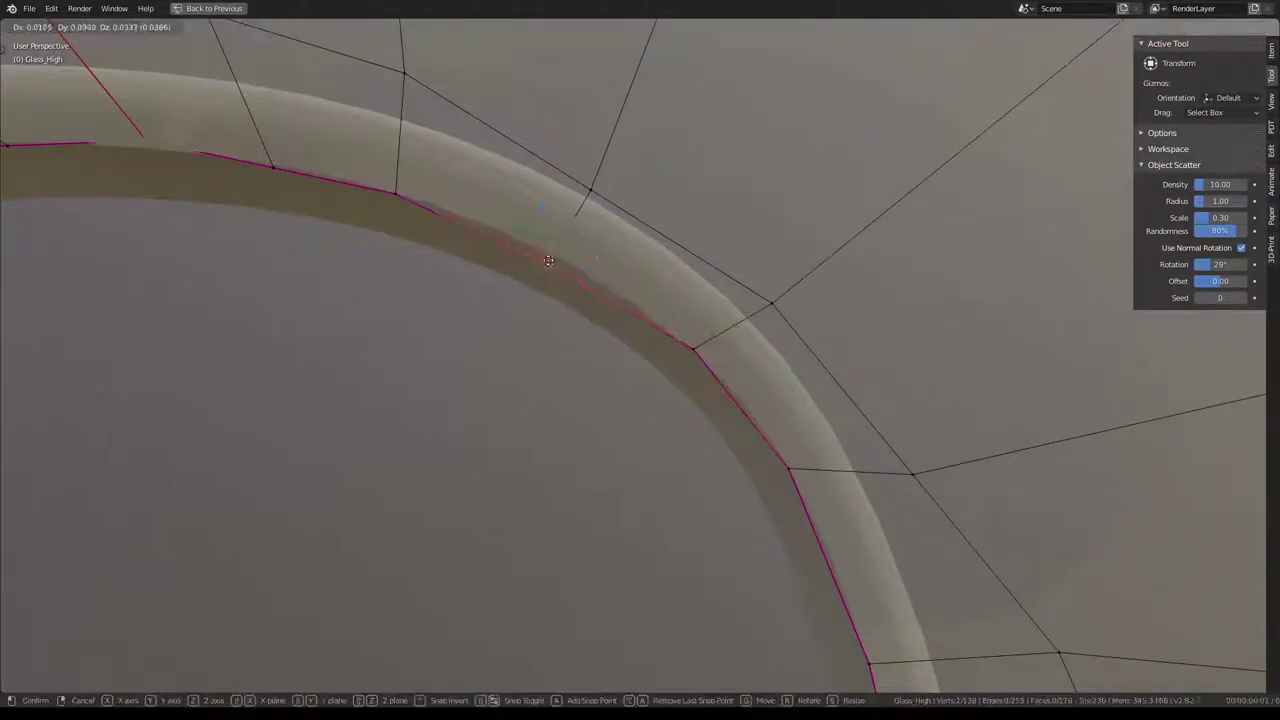
pyautogui.click(555, 252)
pyautogui.click(257, 157)
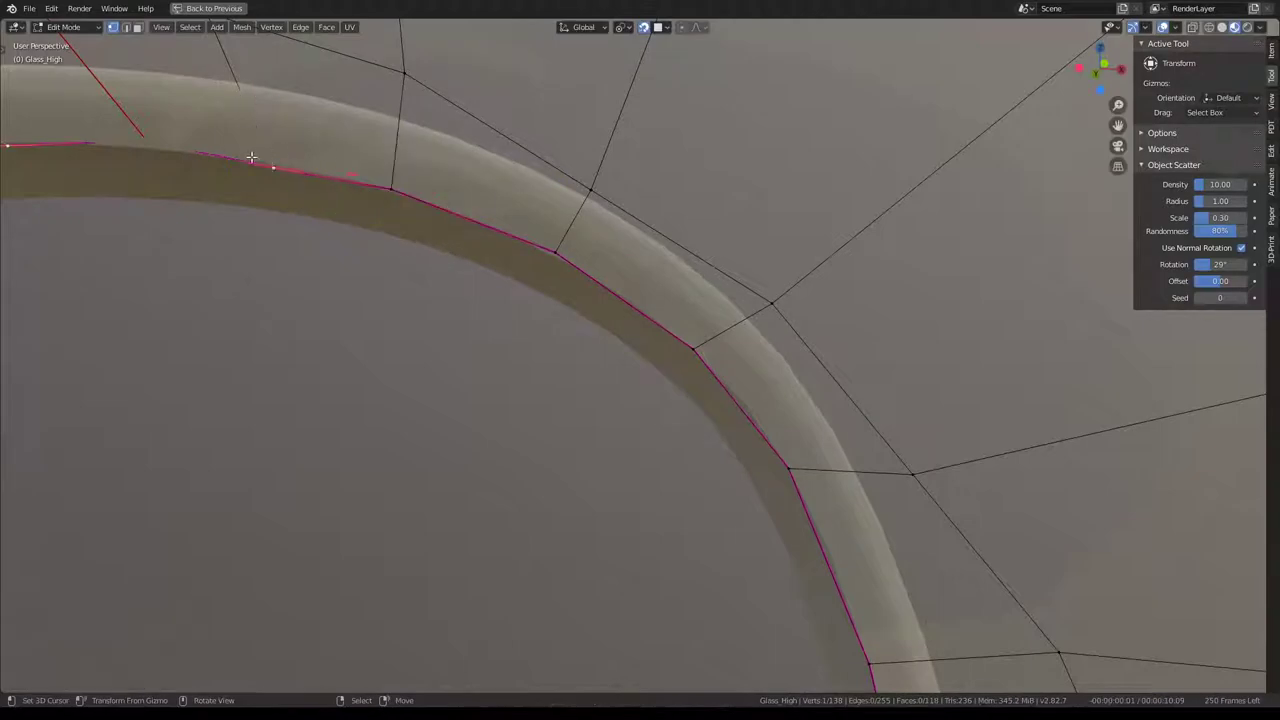
pyautogui.press('g')
pyautogui.click(271, 162)
pyautogui.click(141, 147)
pyautogui.press('g')
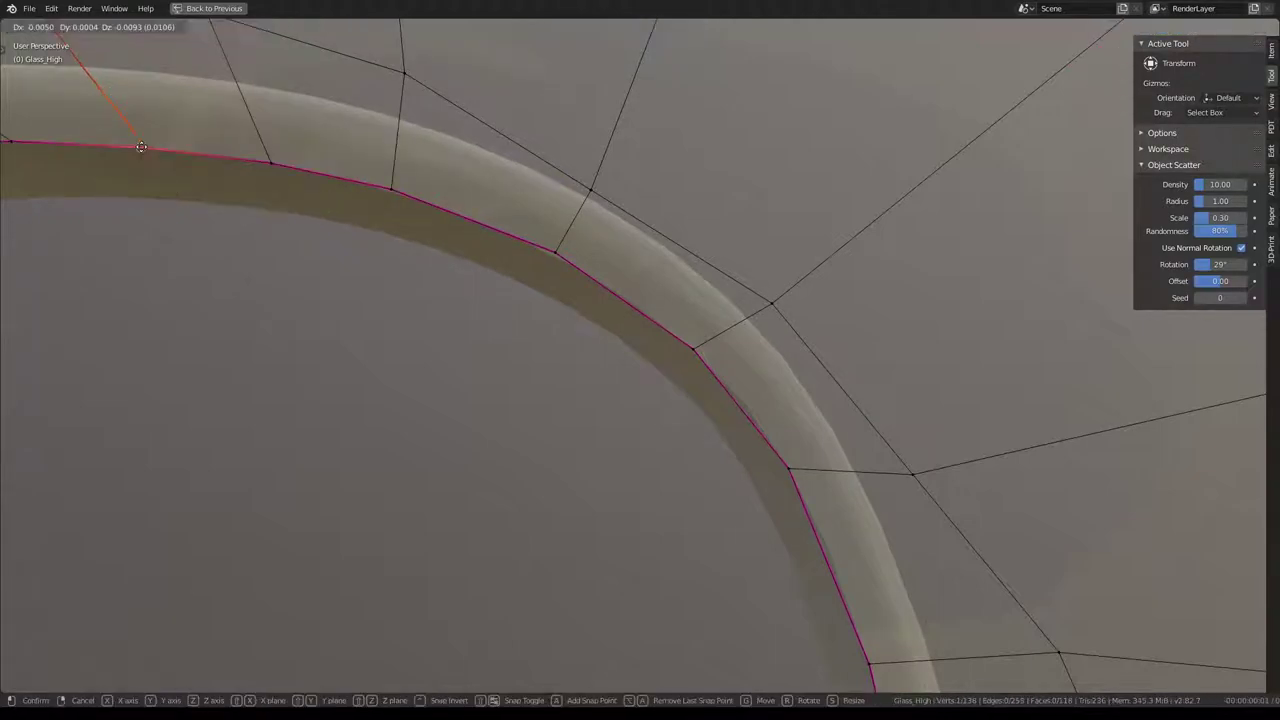
pyautogui.click(144, 146)
pyautogui.scroll(-5, 144, 146)
pyautogui.moveTo(144, 146)
pyautogui.mouseDown(button='middle')
pyautogui.moveTo(528, 343)
pyautogui.moveTo(633, 314)
pyautogui.mouseUp(button='middle')
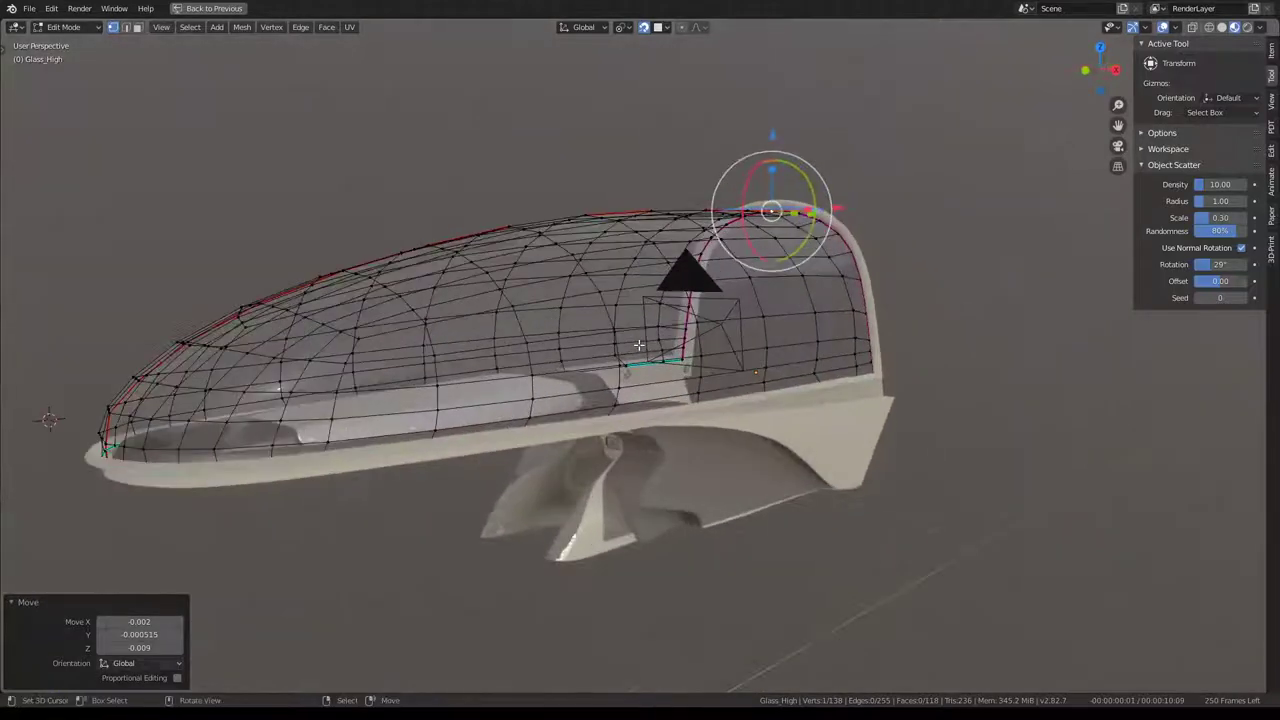
pyautogui.hotkey('ctrl', 'space')
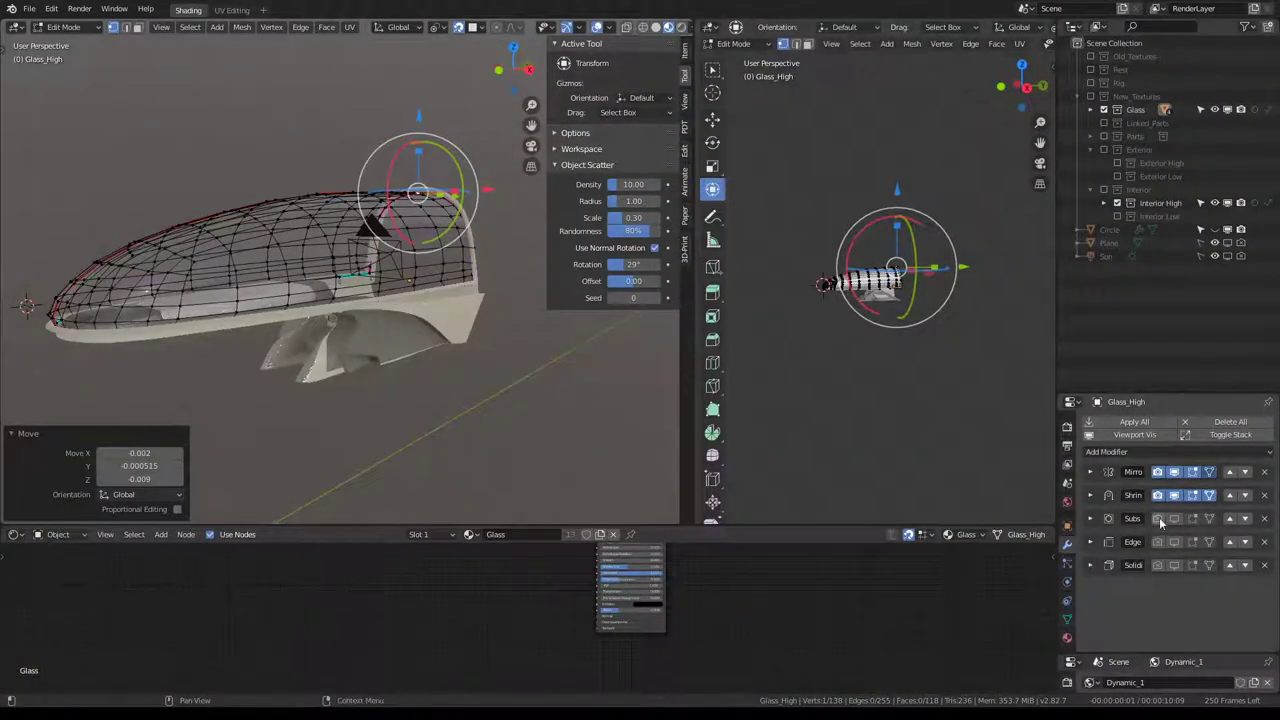
pyautogui.hotkey('ctrl', 'space')
pyautogui.scroll(4, 459, 327)
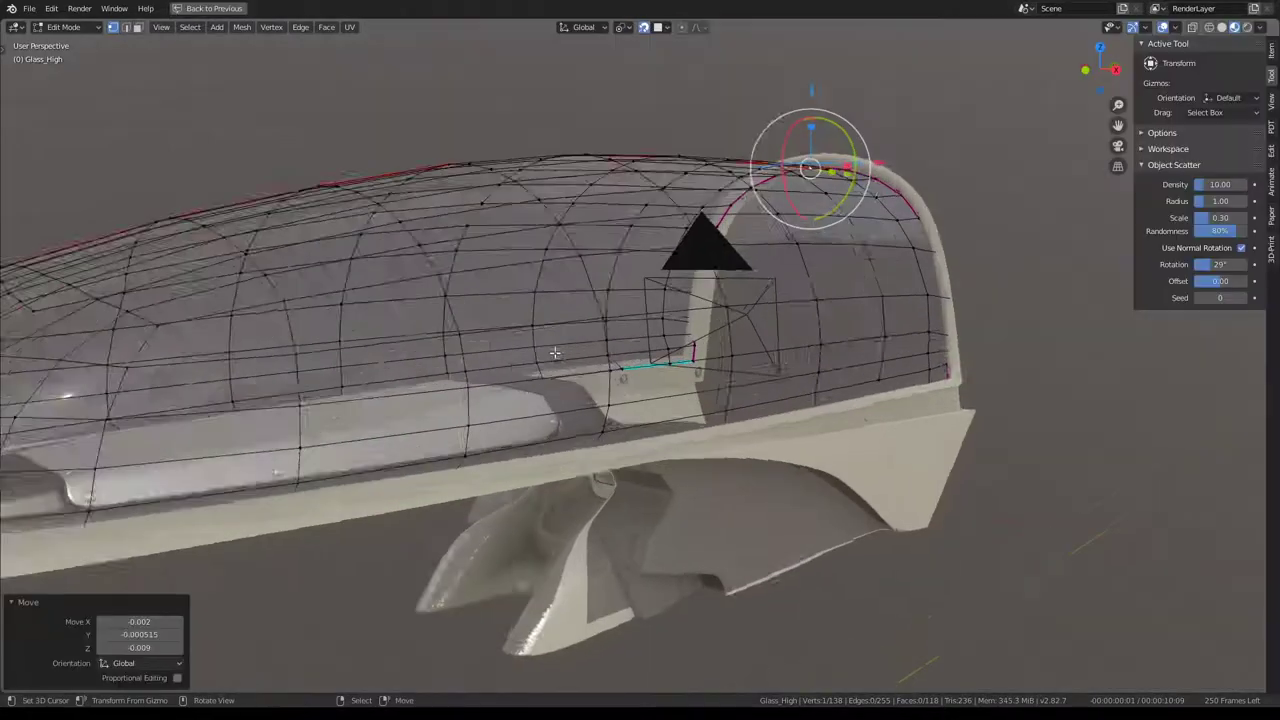
pyautogui.scroll(3, 560, 370)
pyautogui.scroll(3, 680, 420)
pyautogui.scroll(2, 803, 481)
pyautogui.scroll(-8, 803, 481)
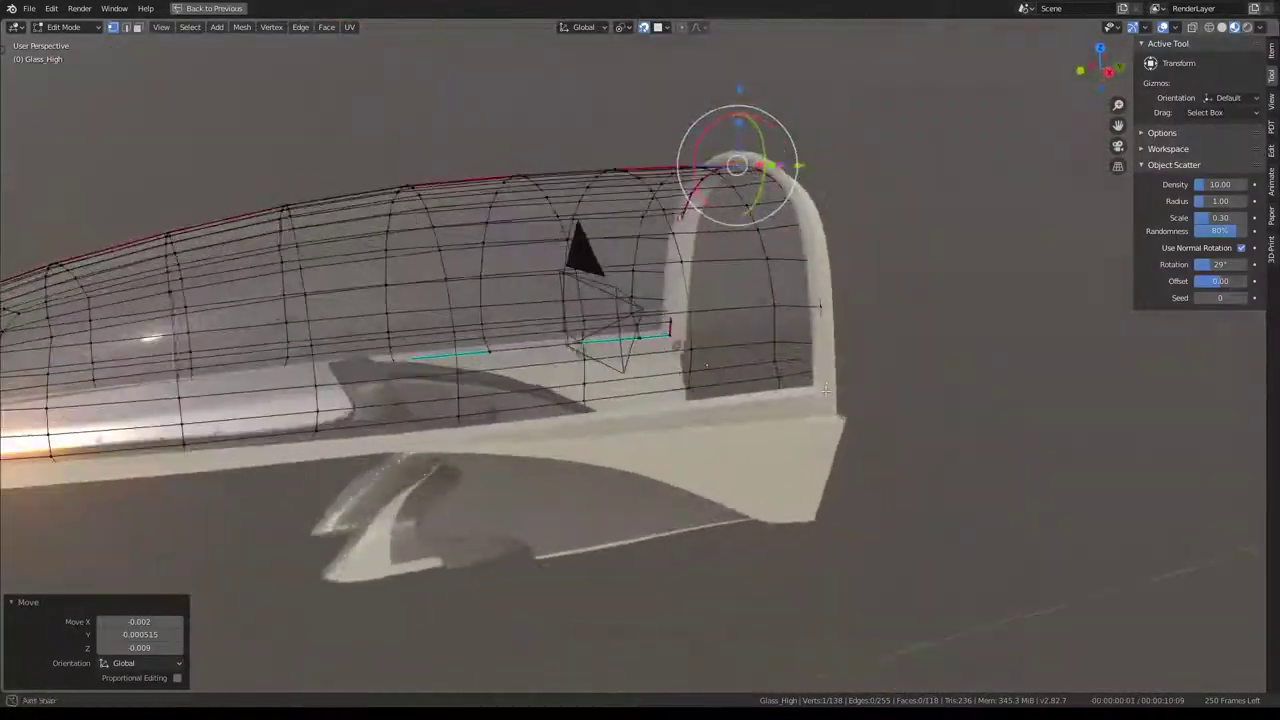
pyautogui.press('Tab')
pyautogui.press('Tab')
pyautogui.moveTo(802, 496)
pyautogui.mouseDown(button='middle')
pyautogui.moveTo(796, 211)
pyautogui.moveTo(880, 194)
pyautogui.moveTo(737, 209)
pyautogui.moveTo(508, 340)
pyautogui.moveTo(532, 385)
pyautogui.moveTo(400, 428)
pyautogui.moveTo(736, 430)
pyautogui.mouseUp(button='middle')
pyautogui.scroll(3, 720, 230)
pyautogui.scroll(3, 716, 240)
pyautogui.scroll(2, 714, 246)
# Snap the vertices at the rim's curved front corner onto the cockpit rim, cancelling one bad move.
pyautogui.press('g')
pyautogui.click(540, 384)
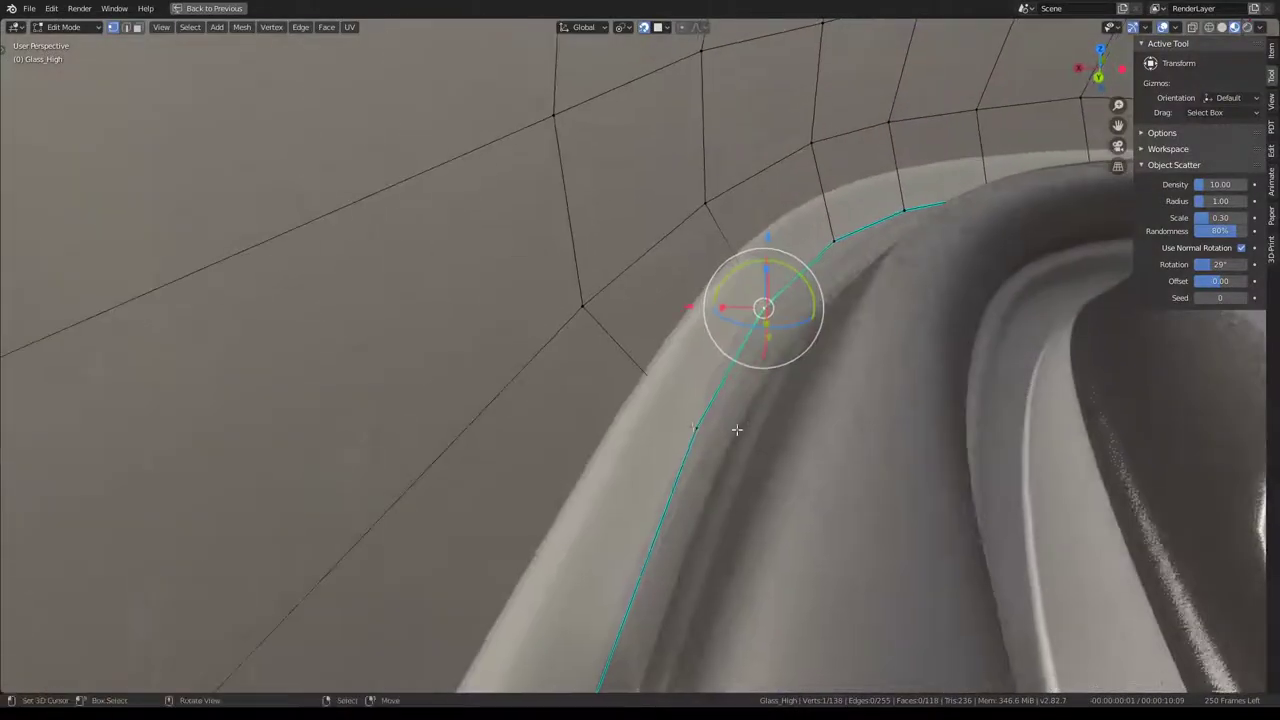
pyautogui.press('g')
pyautogui.click(600, 330)
pyautogui.moveTo(600, 330)
pyautogui.mouseDown(button='middle')
pyautogui.moveTo(614, 286)
pyautogui.moveTo(580, 326)
pyautogui.moveTo(675, 284)
pyautogui.mouseUp(button='middle')
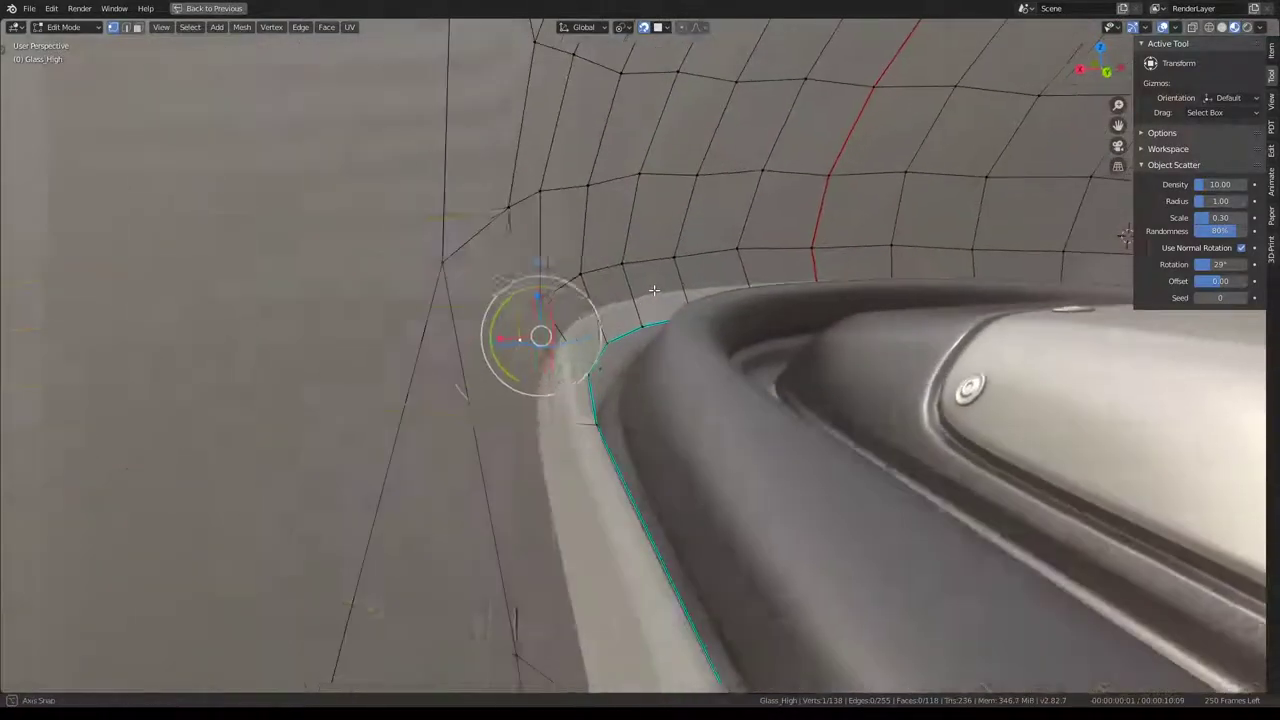
pyautogui.press('g')
pyautogui.rightClick(675, 284)
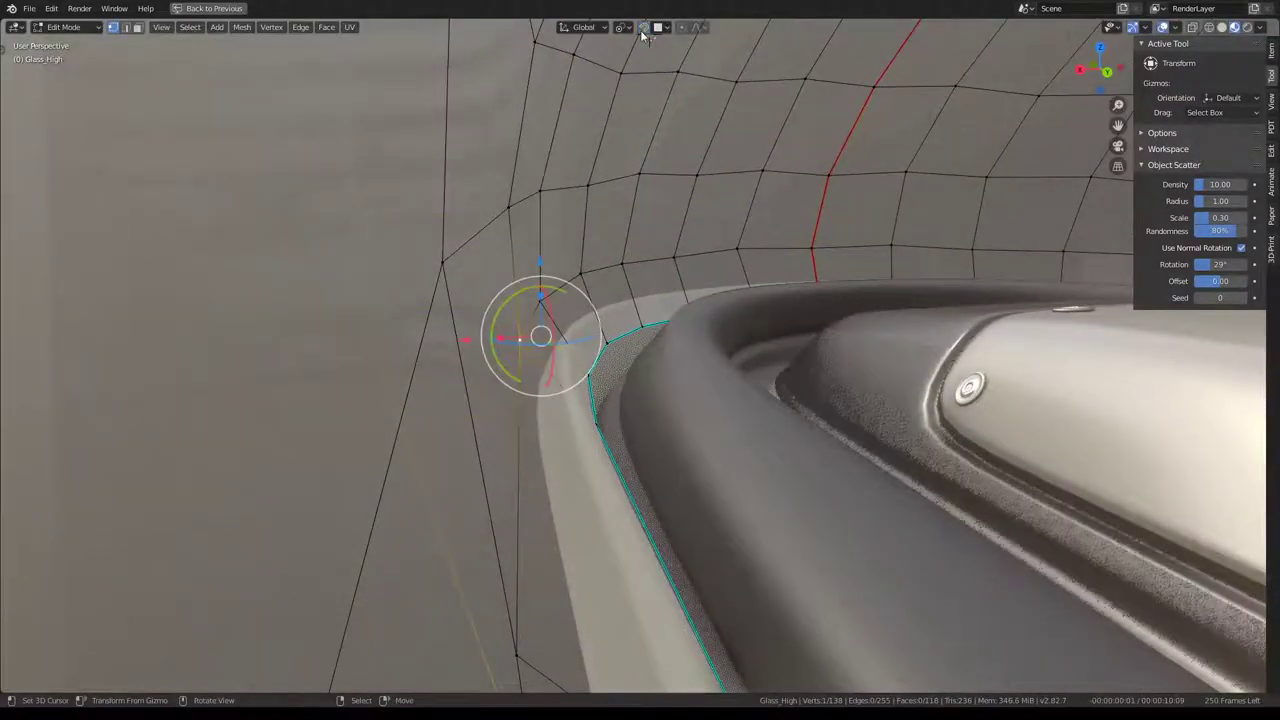
pyautogui.moveTo(368, 295)
pyautogui.mouseDown(button='middle')
pyautogui.moveTo(420, 277)
pyautogui.moveTo(306, 89)
pyautogui.mouseUp(button='middle')
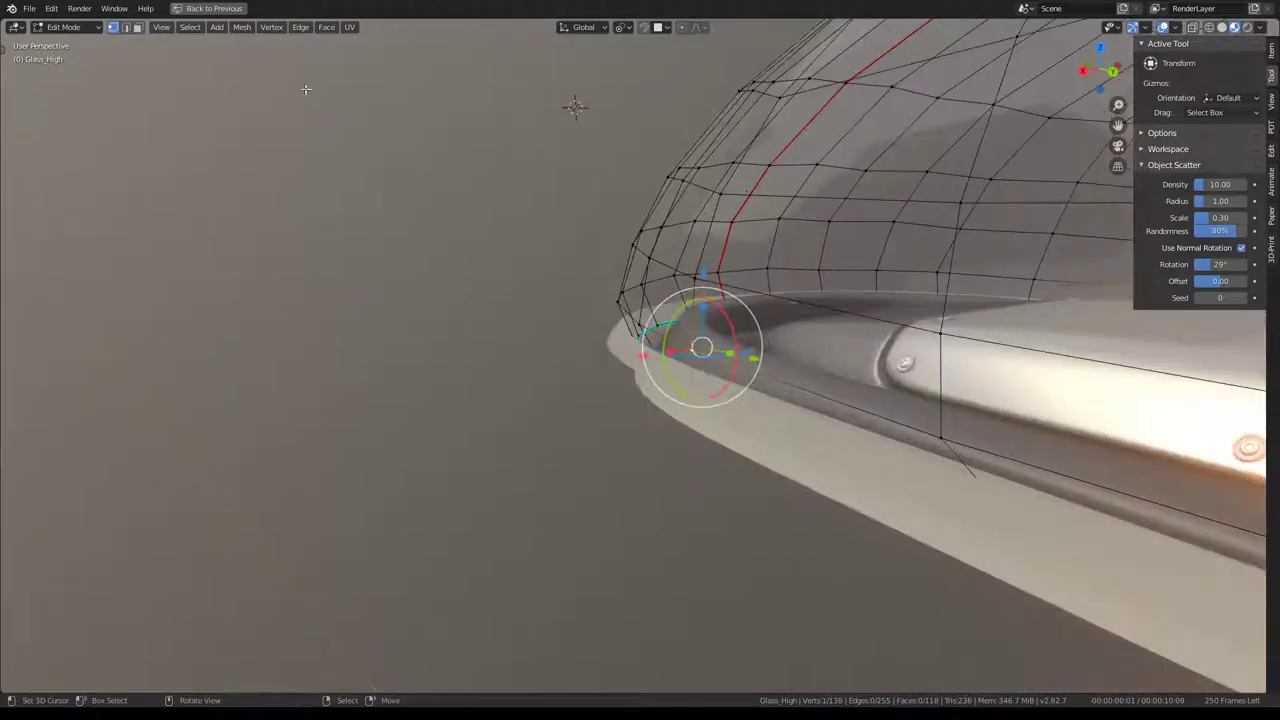
pyautogui.moveTo(652, 262)
pyautogui.mouseDown(button='middle')
pyautogui.moveTo(480, 296)
pyautogui.moveTo(405, 341)
pyautogui.mouseUp(button='middle')
pyautogui.scroll(3, 610, 270)
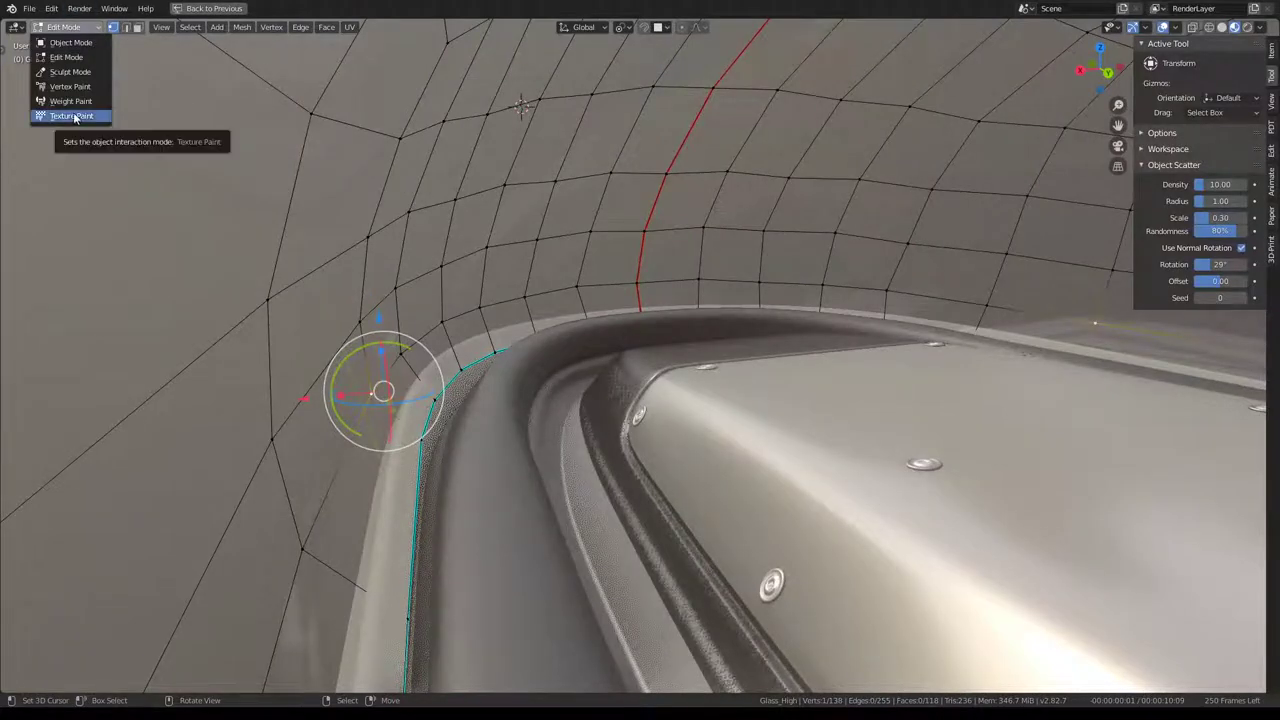
# Put Glass_High in Weight Paint mode with Solid shading, inspect its weights, then return to Edit Mode.
pyautogui.click(70, 101)
pyautogui.moveTo(640, 300); pyautogui.dragTo(1240, 104, button='middle')
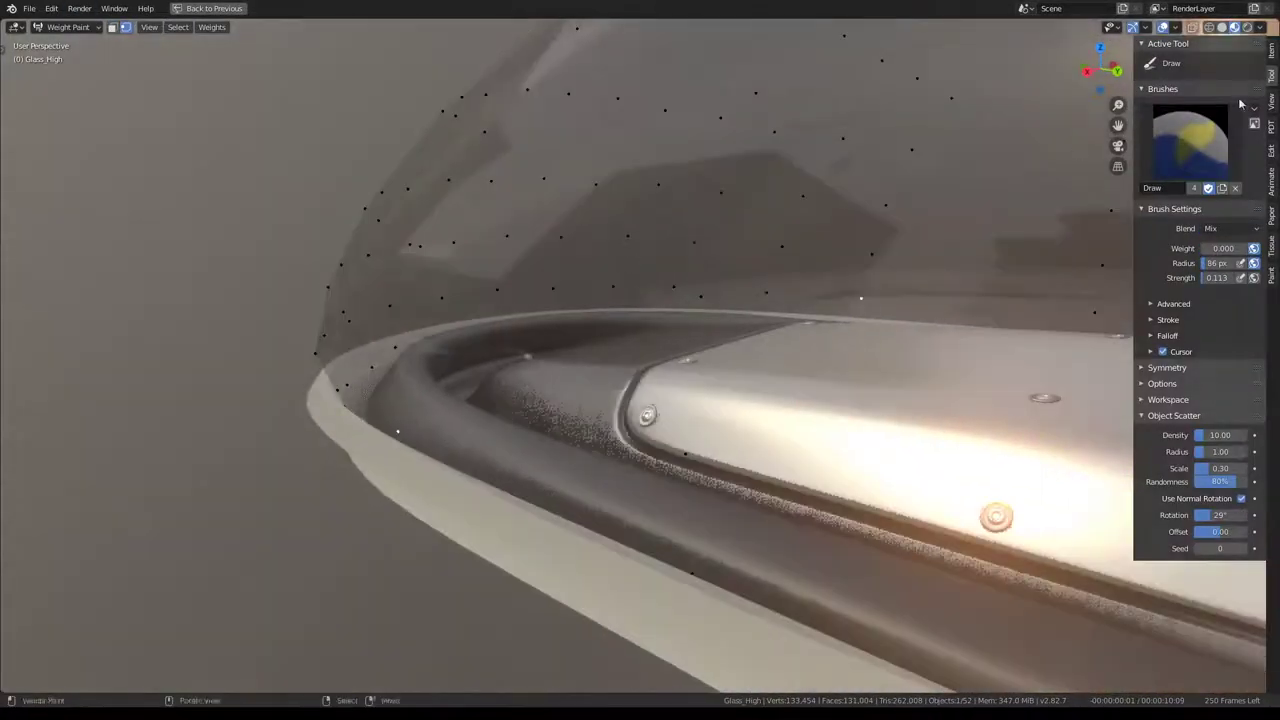
pyautogui.click(1220, 27)
pyautogui.scroll(-5, 640, 360)
pyautogui.moveTo(640, 360); pyautogui.dragTo(700, 330, button='middle')
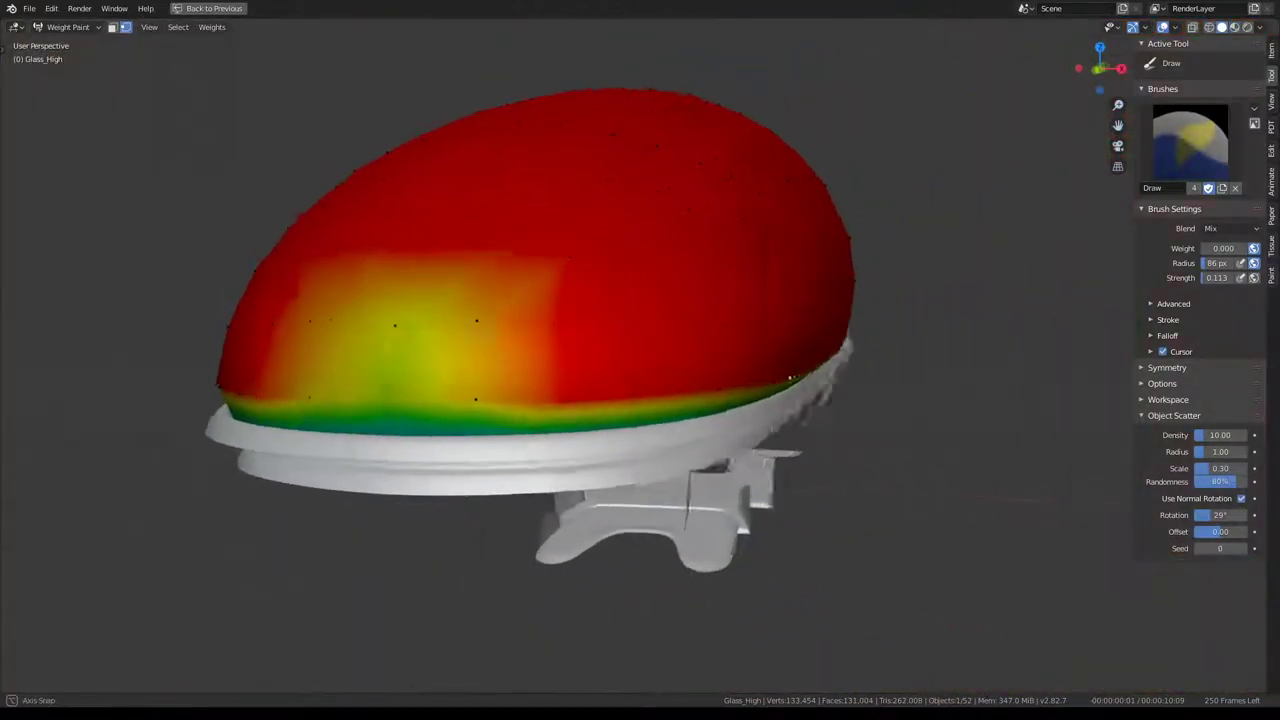
pyautogui.moveTo(530, 350); pyautogui.dragTo(562, 348, button='middle')
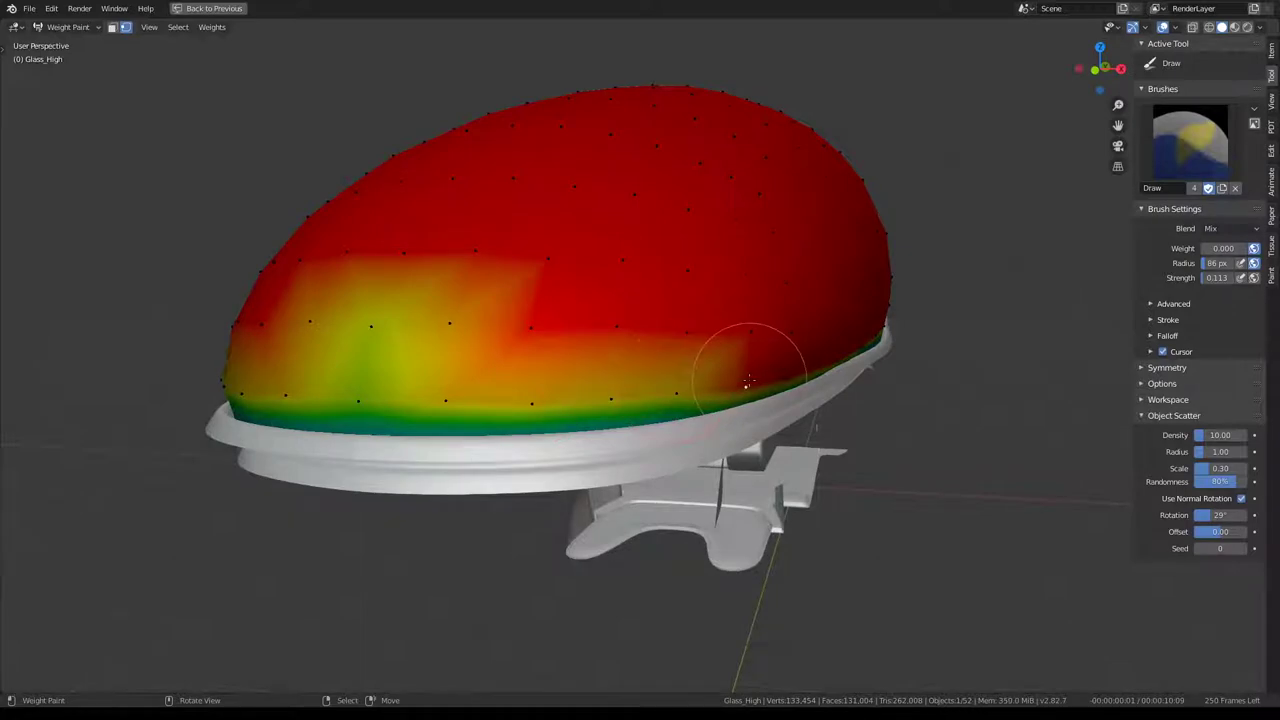
pyautogui.scroll(3, 790, 372)
pyautogui.moveTo(790, 372); pyautogui.dragTo(601, 375, button='middle')
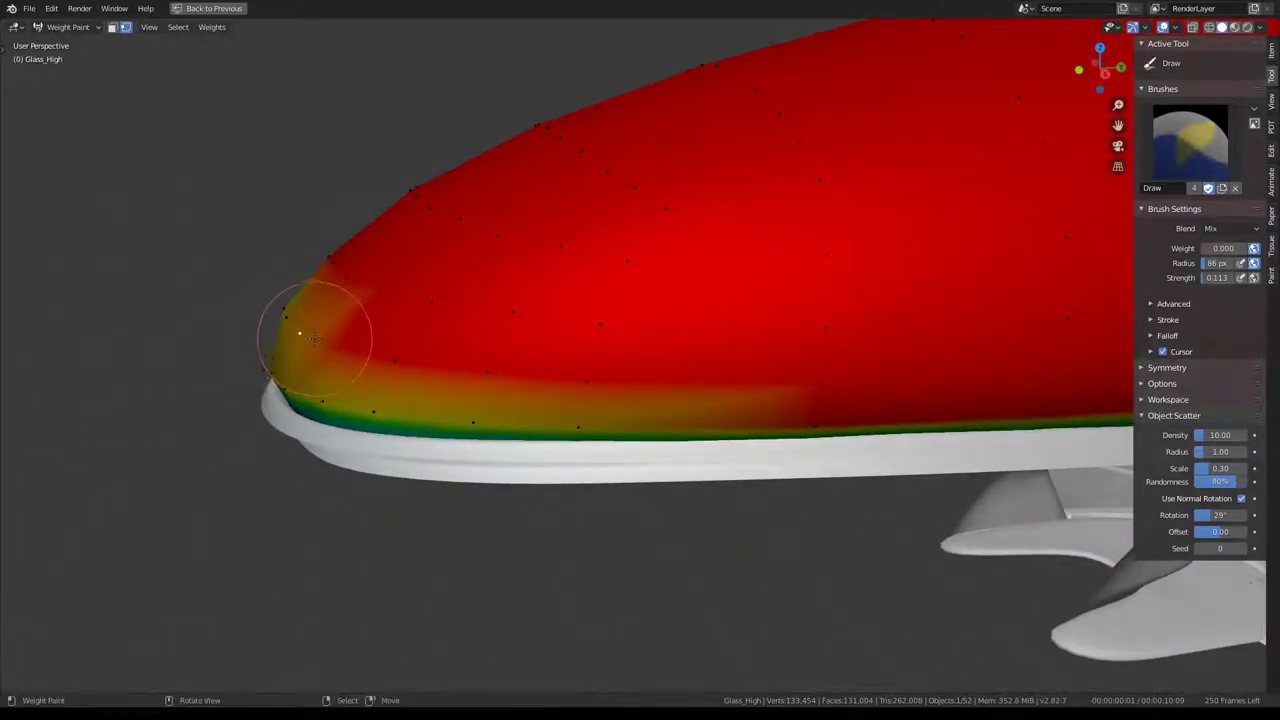
pyautogui.press('Tab')
pyautogui.press('Tab')
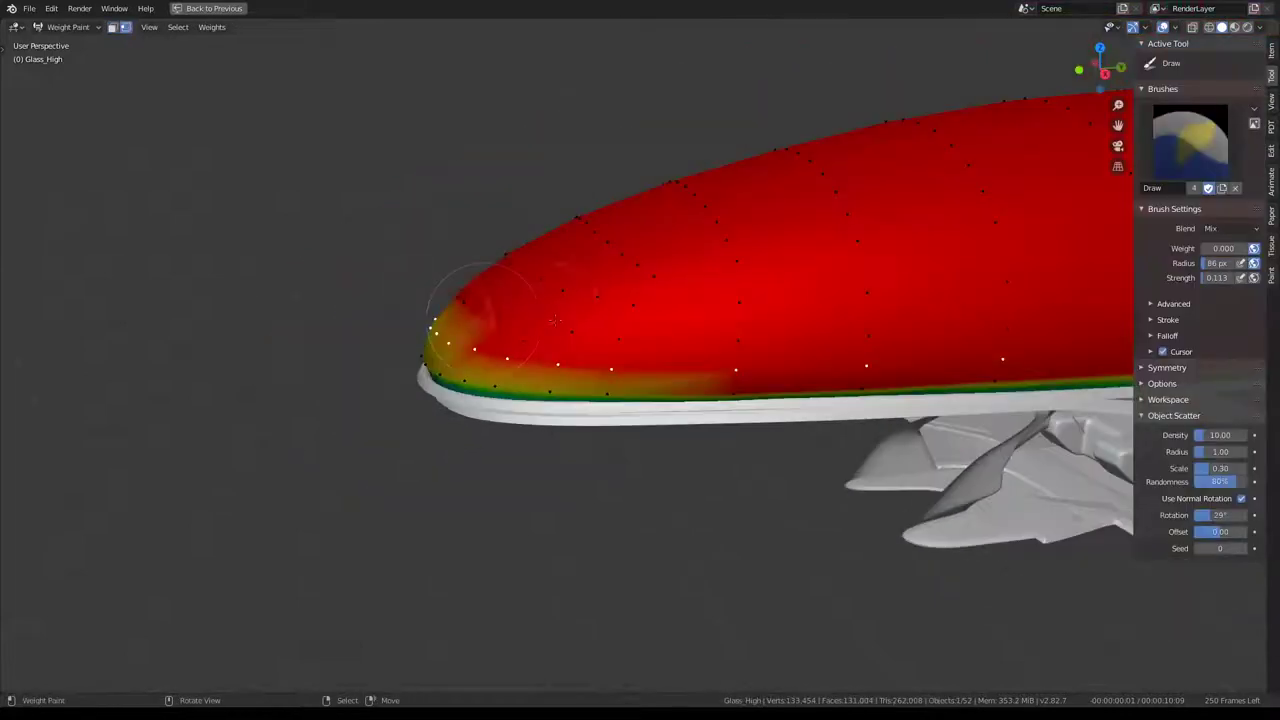
pyautogui.moveTo(330, 343); pyautogui.dragTo(475, 430, button='middle')
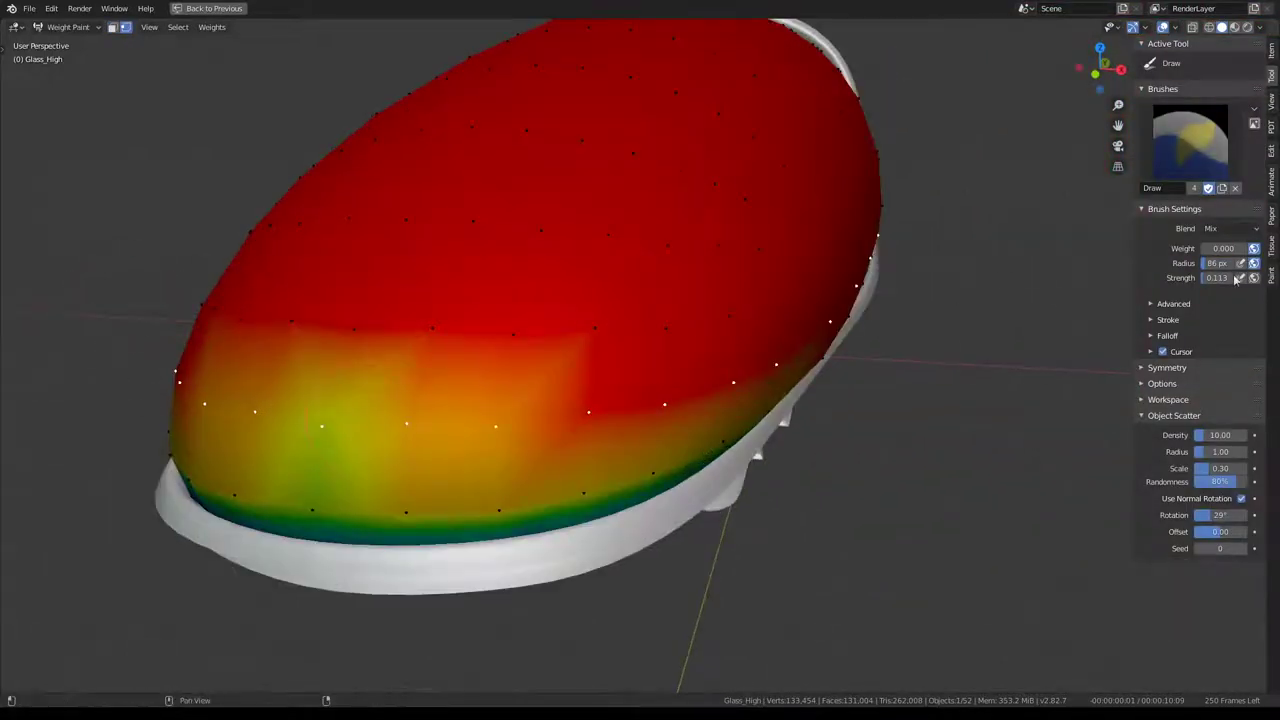
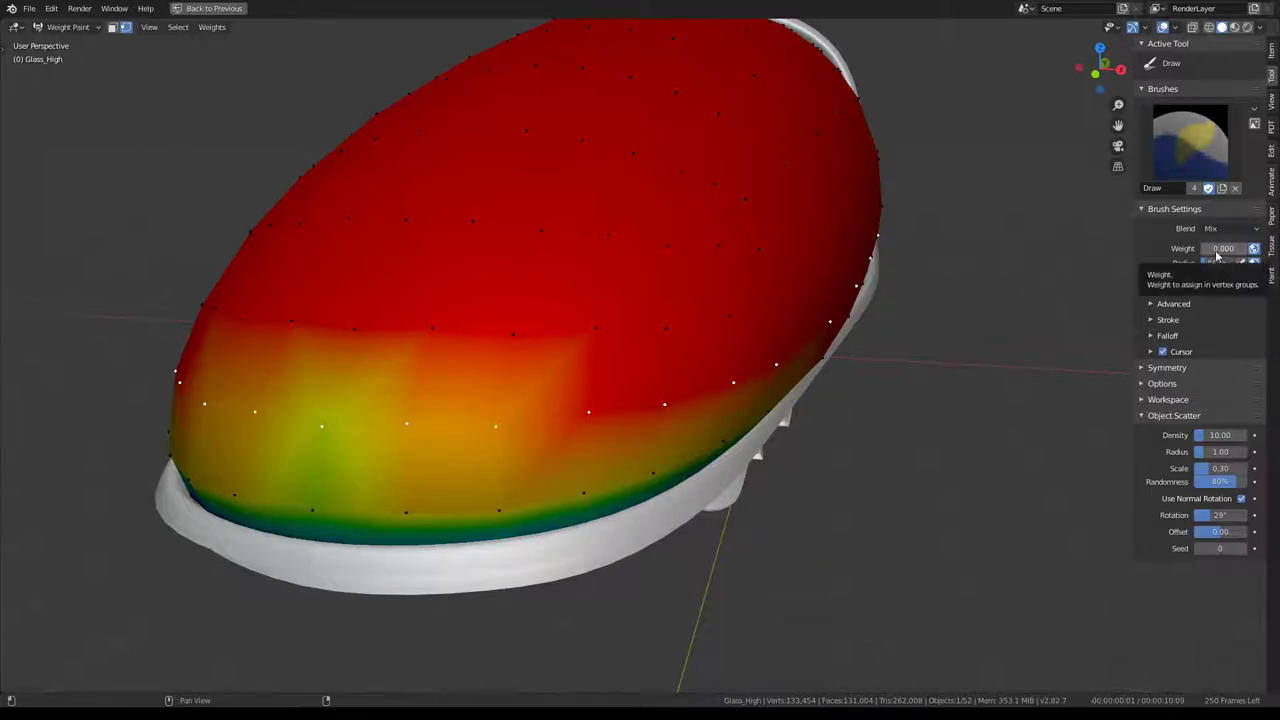
# Paint Weight 0.000 along Glass_High's lower band to the nose, then review it from the side, rear and above.
pyautogui.scroll(-4, 640, 380)
pyautogui.moveTo(640, 380); pyautogui.dragTo(412, 380, button='middle')
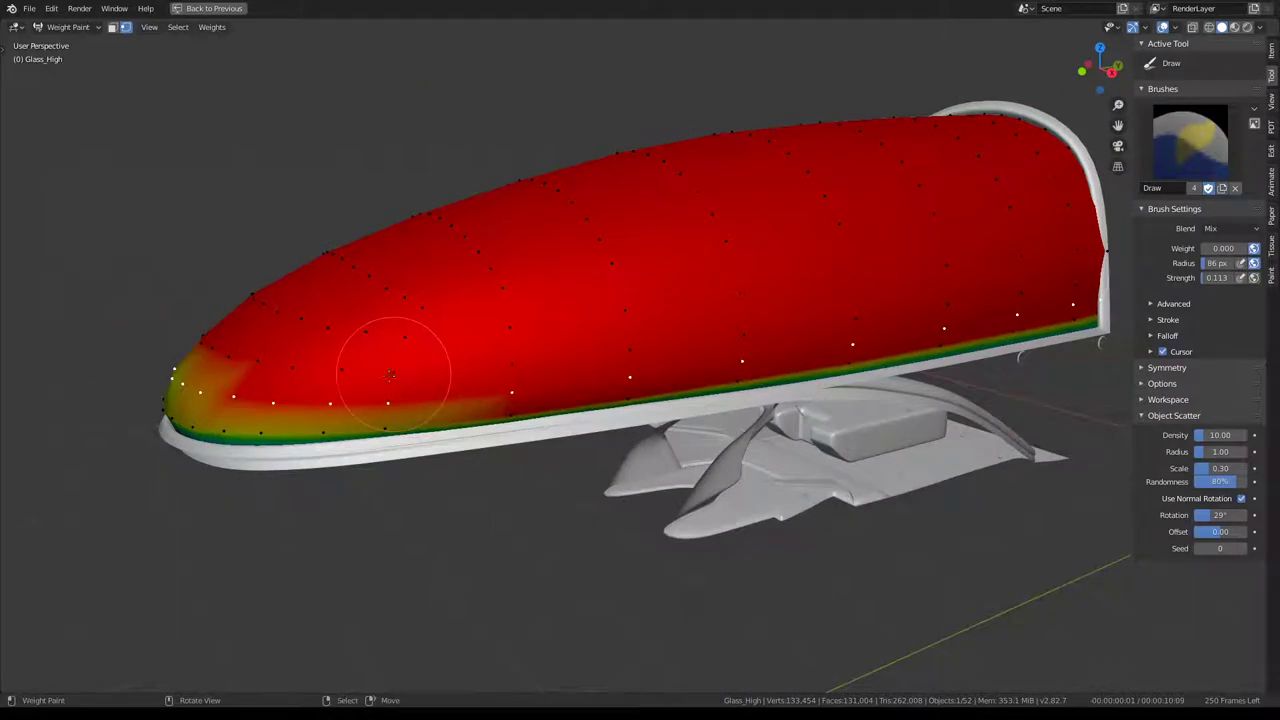
pyautogui.moveTo(390, 375); pyautogui.dragTo(713, 370)
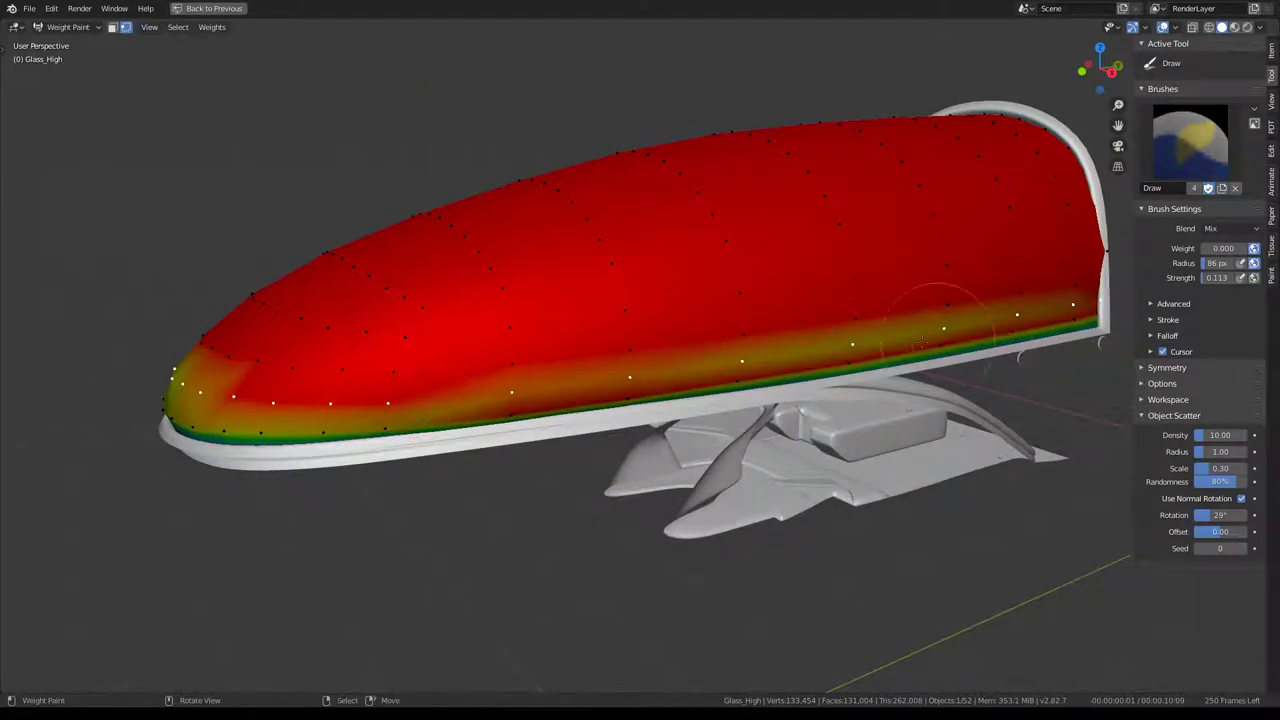
pyautogui.moveTo(900, 330); pyautogui.dragTo(414, 371, button='middle')
pyautogui.moveTo(340, 450); pyautogui.dragTo(228, 473)
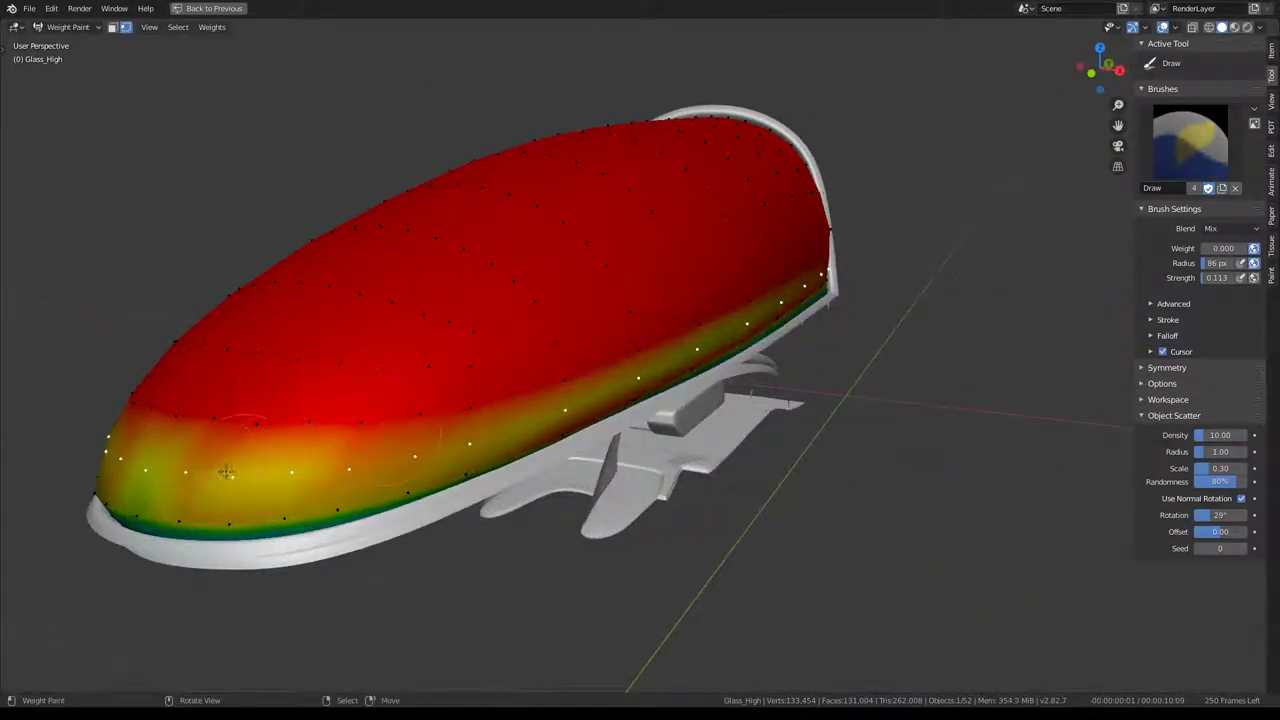
pyautogui.moveTo(199, 470); pyautogui.dragTo(400, 440, button='middle')
pyautogui.scroll(2, 479, 421)
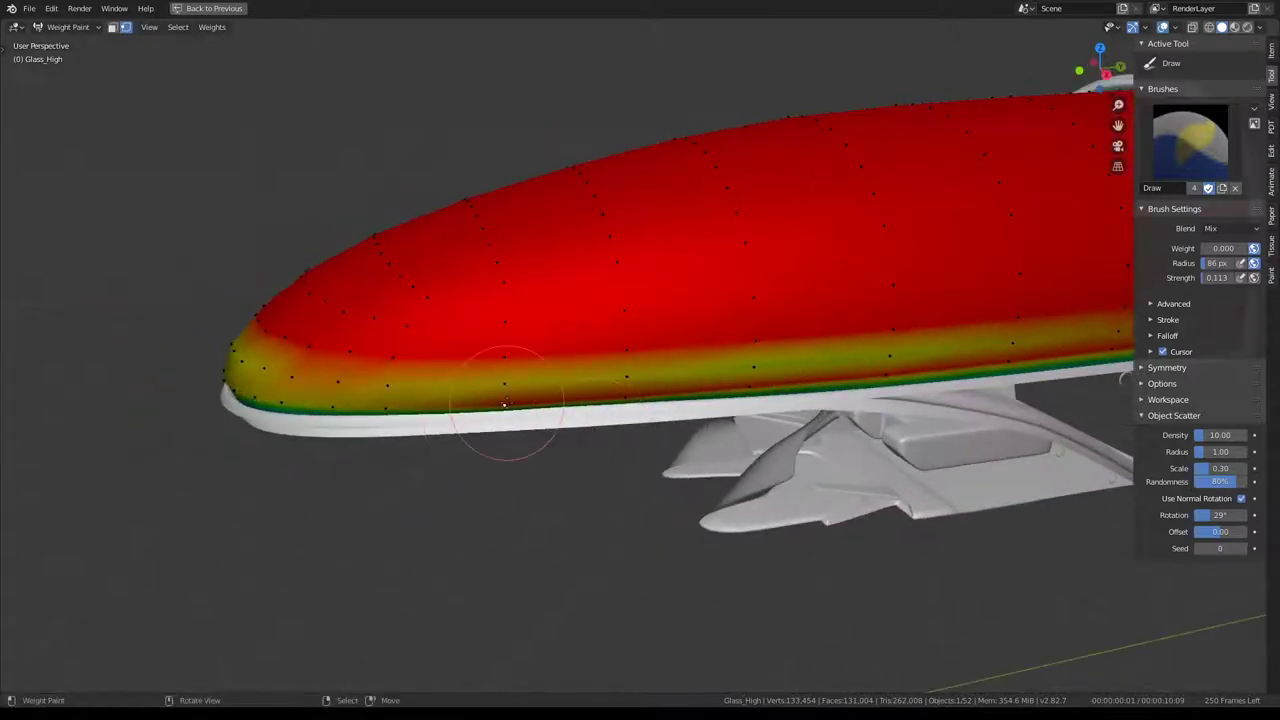
pyautogui.moveTo(717, 404); pyautogui.dragTo(577, 423, button='middle')
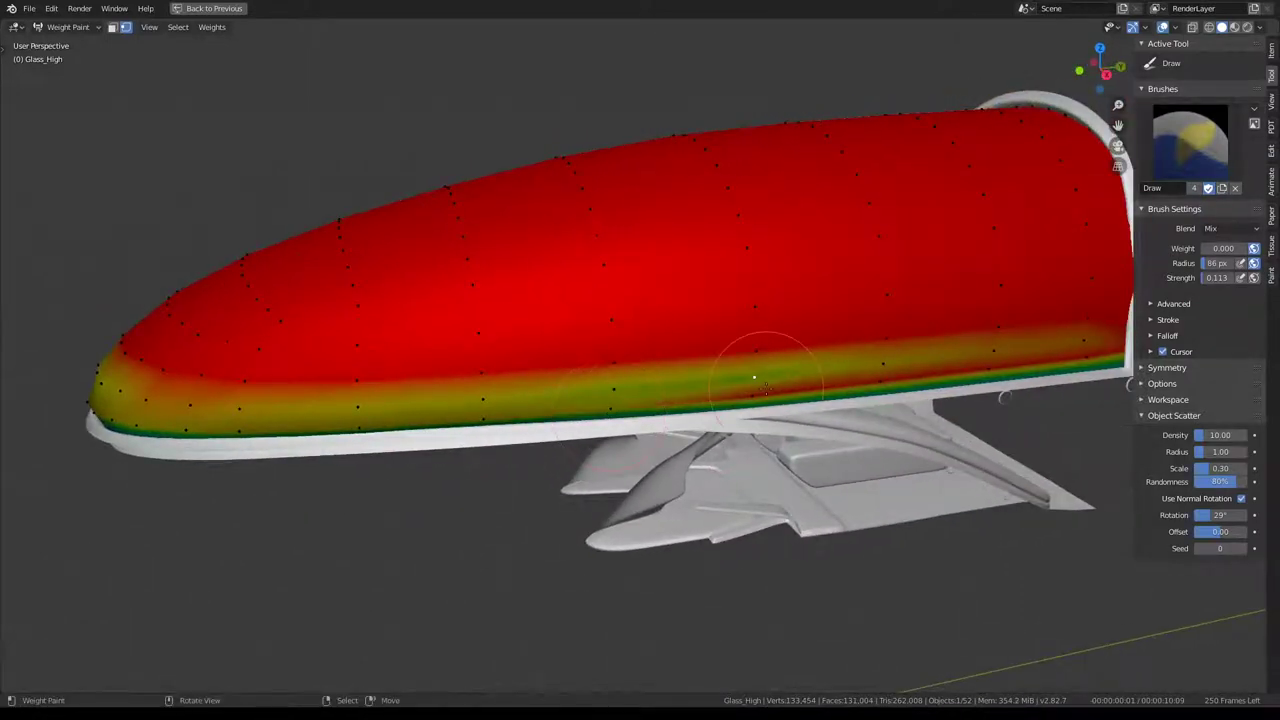
pyautogui.moveTo(757, 395); pyautogui.dragTo(759, 416, button='middle')
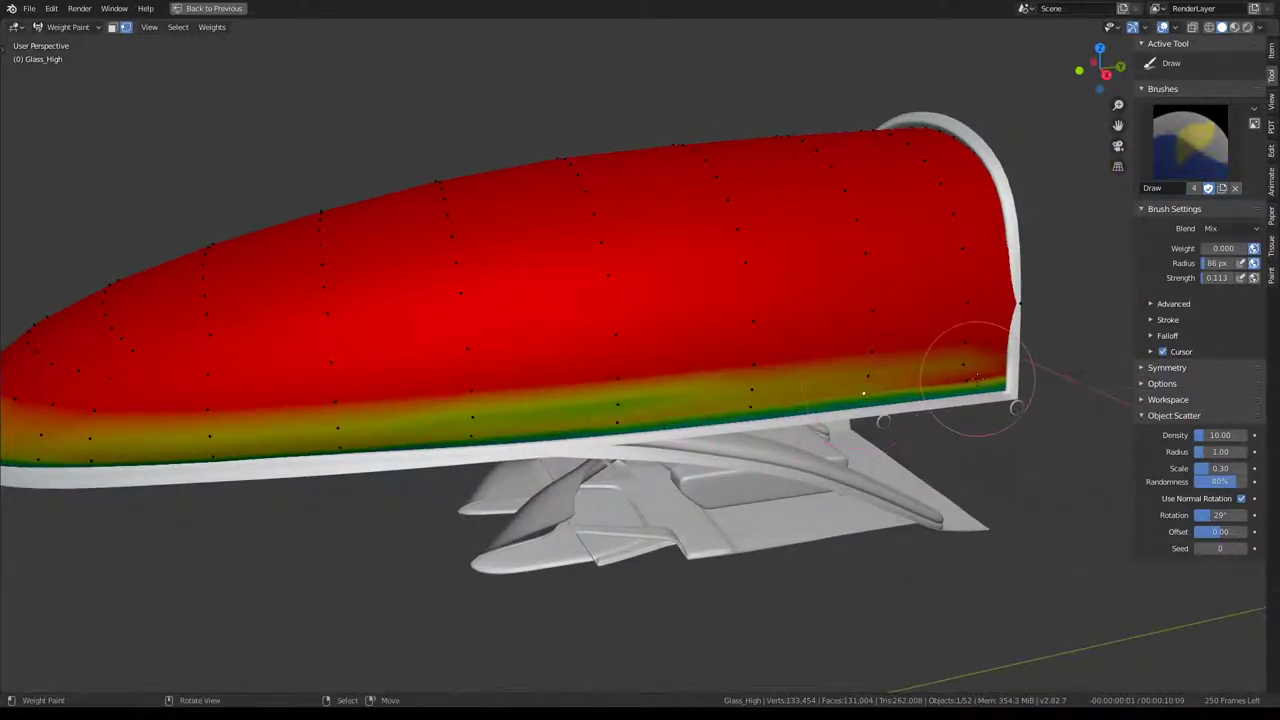
pyautogui.moveTo(963, 370); pyautogui.dragTo(45, 90, button='middle')
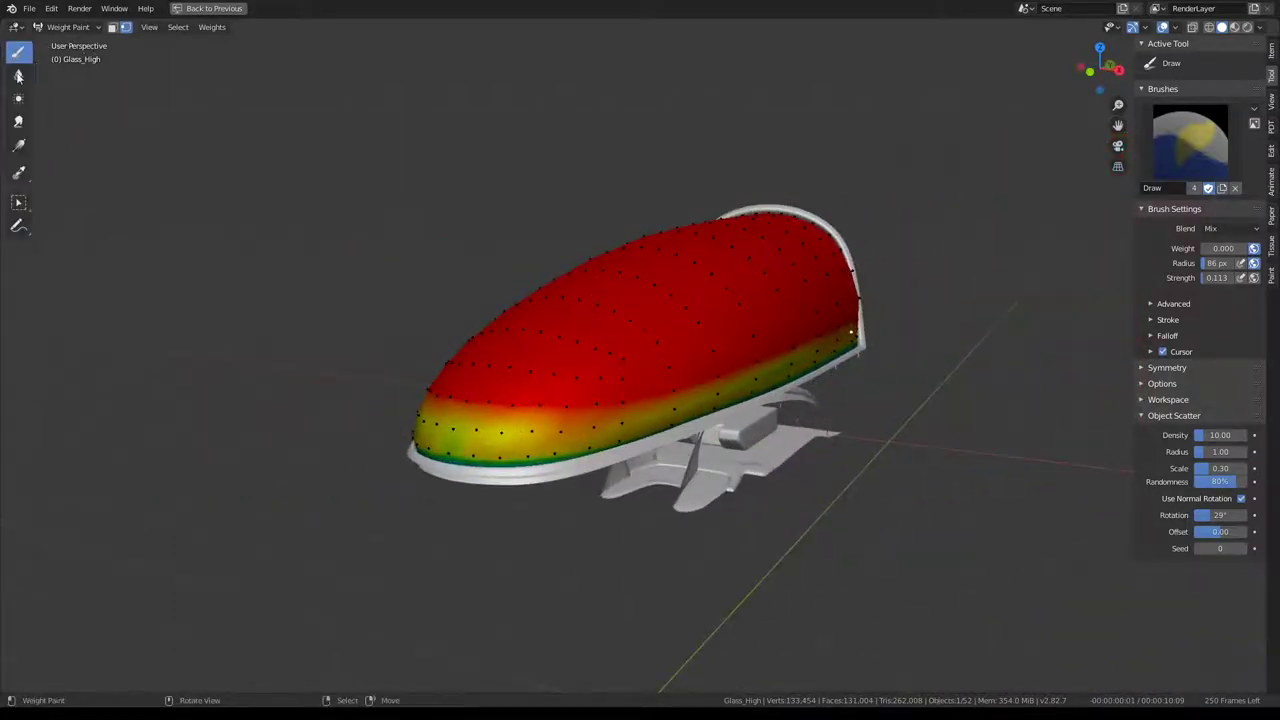
# Select the canopy's side edge ring and enable face-selection masking for weight painting.
pyautogui.press('Tab')
pyautogui.keyDown('ctrl'); pyautogui.keyDown('alt'); pyautogui.click(665, 397); pyautogui.keyUp('alt'); pyautogui.keyUp('ctrl')
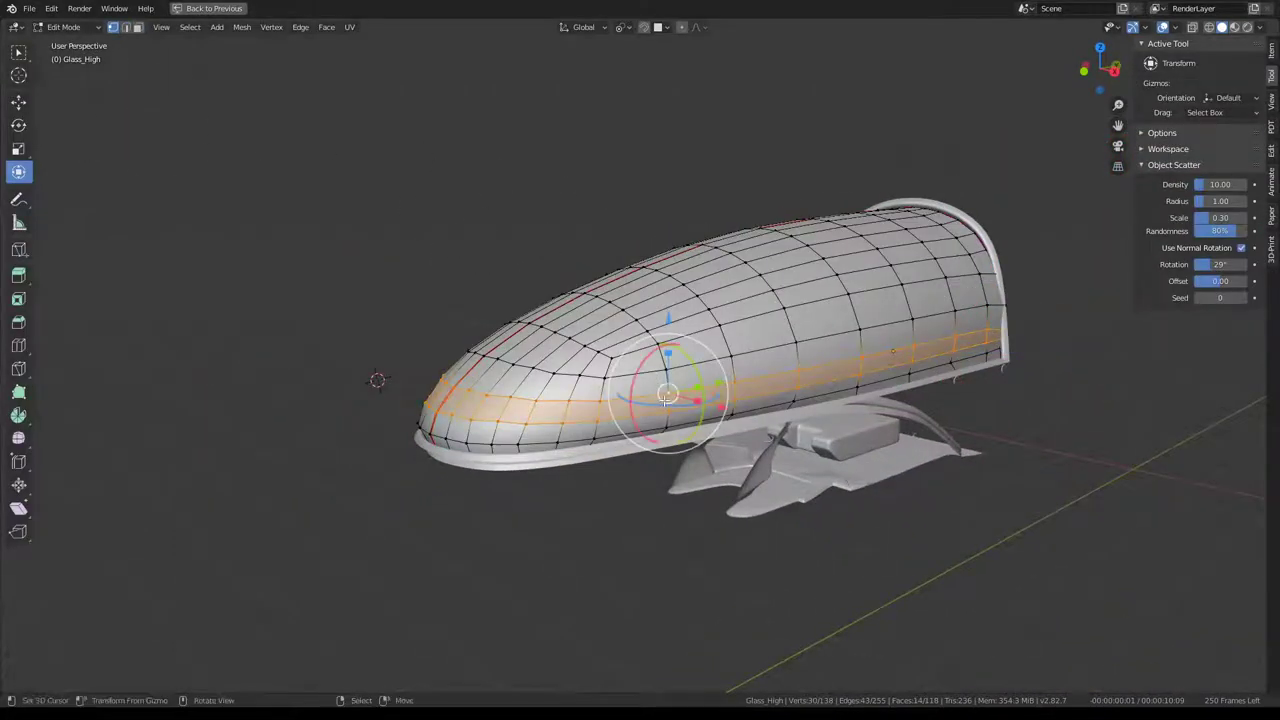
pyautogui.press('Tab')
pyautogui.scroll(-3, 455, 400)
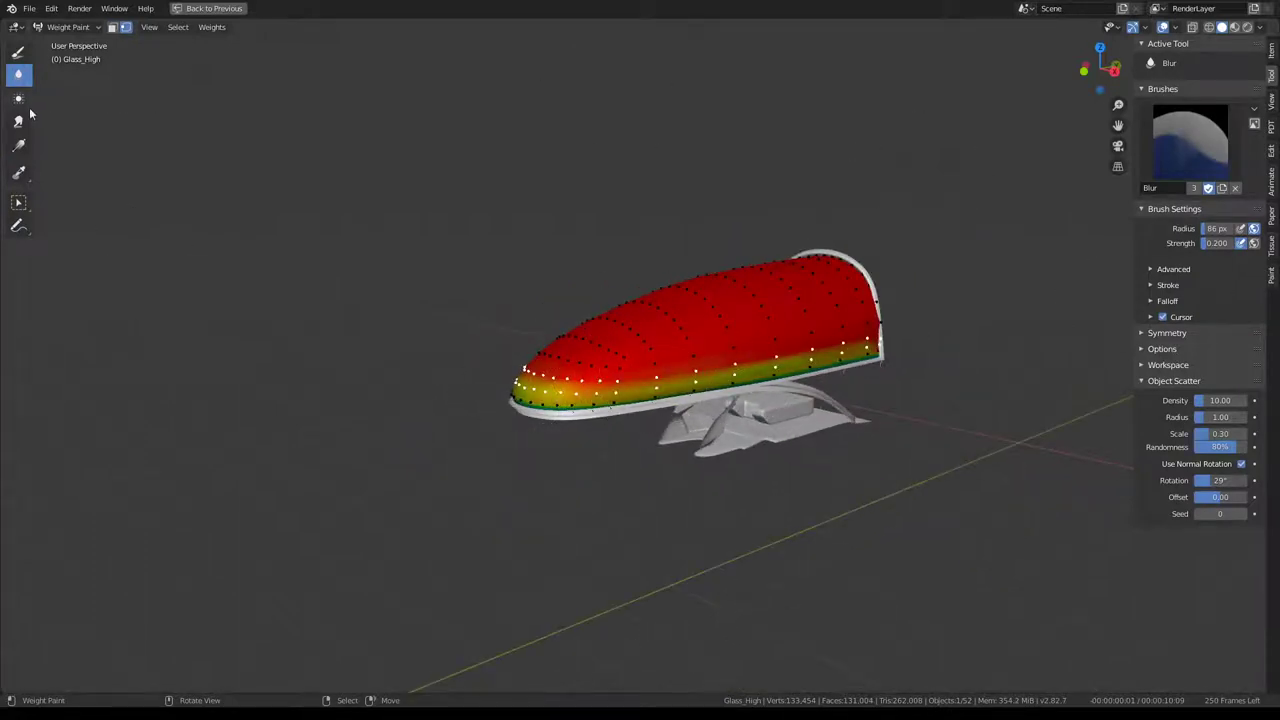
pyautogui.scroll(2, 677, 286)
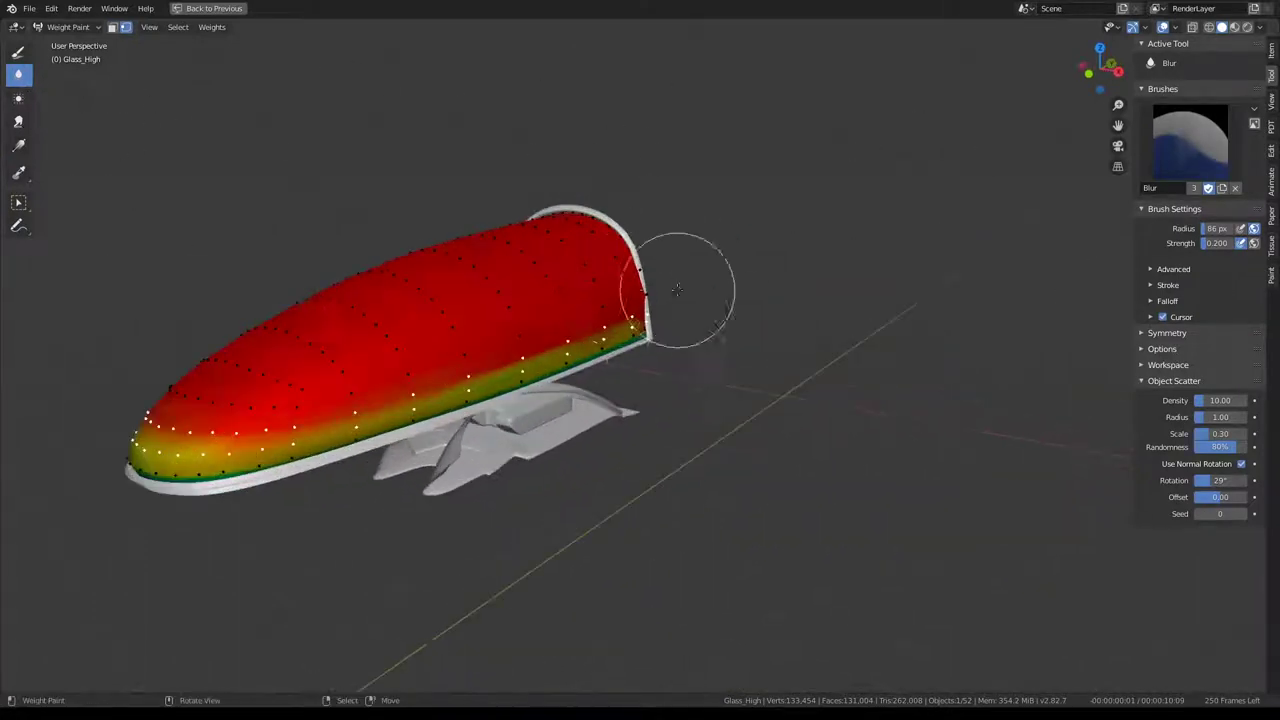
pyautogui.moveTo(677, 286); pyautogui.dragTo(750, 295, button='middle')
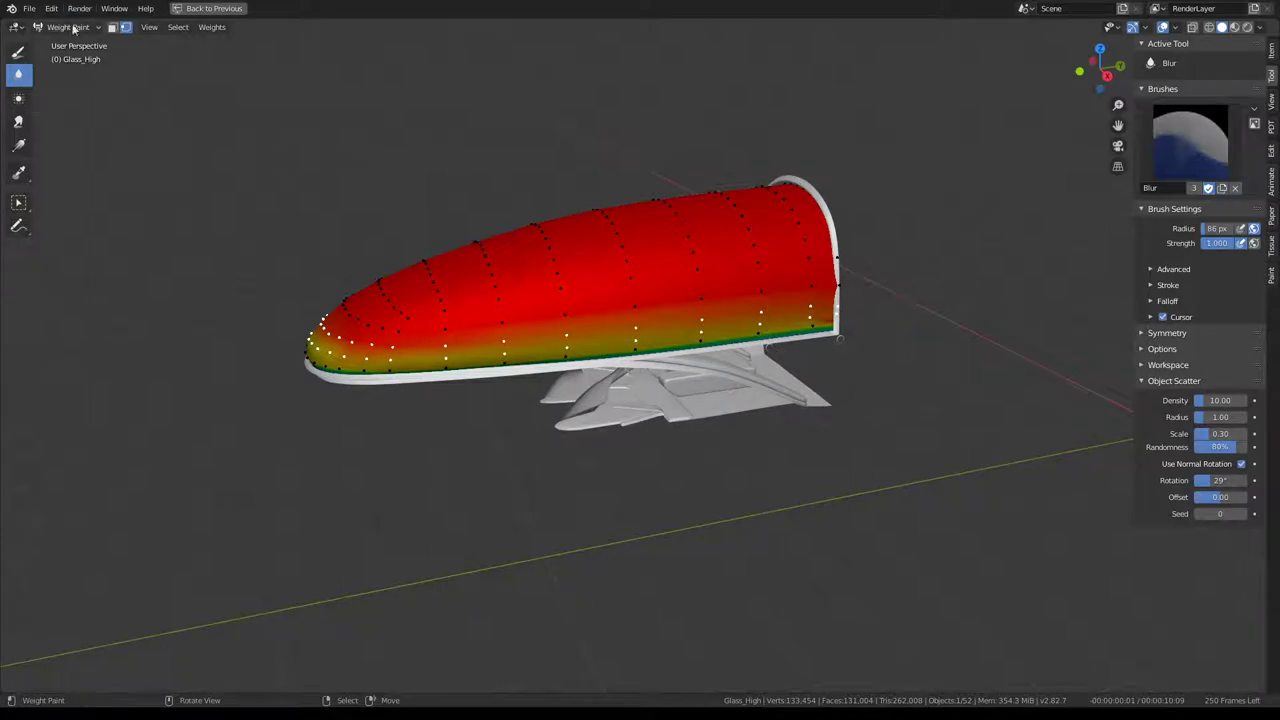
pyautogui.click(113, 27)
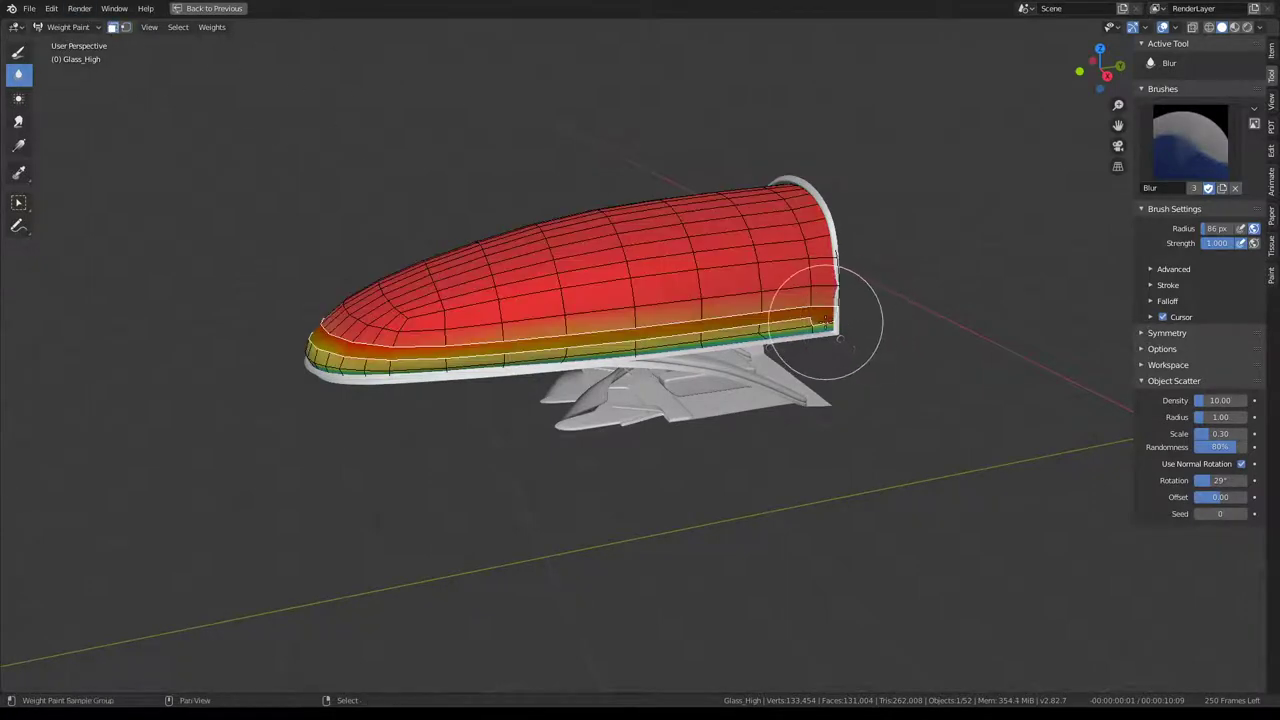
# Toggle into Edit Mode and back, then orbit round to the canopy's rear side.
pyautogui.press('Tab')
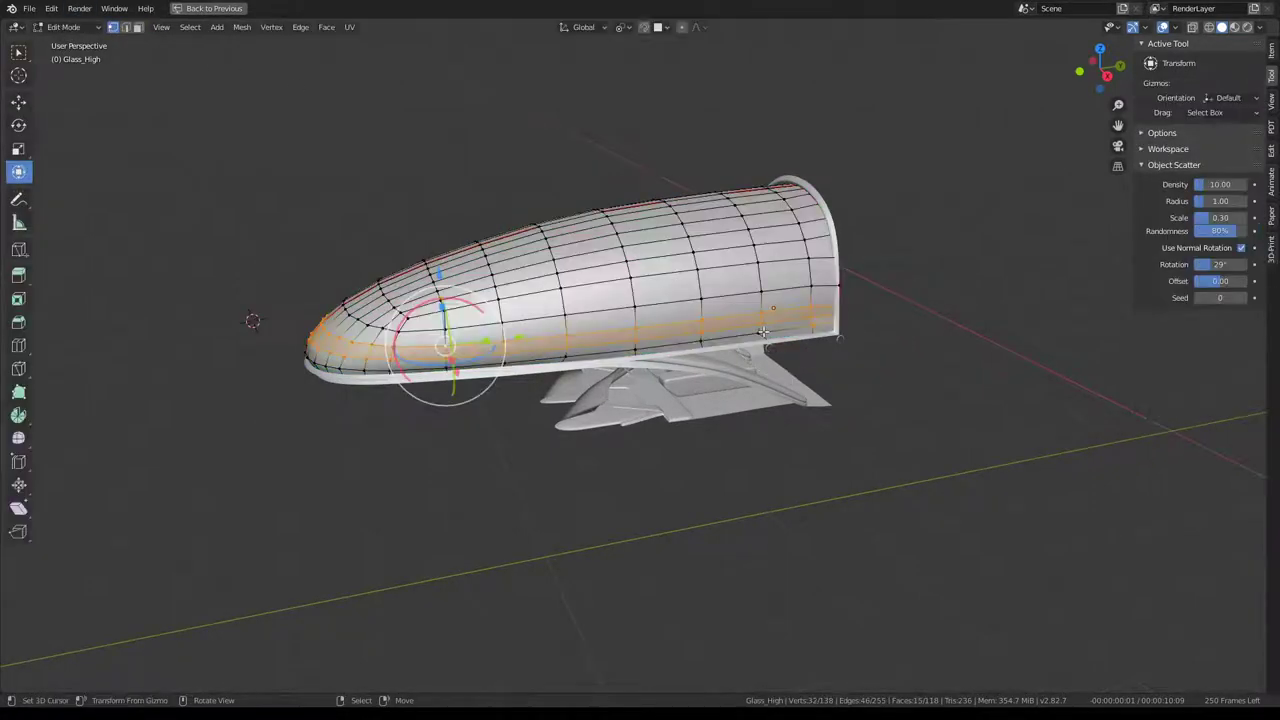
pyautogui.press('Tab')
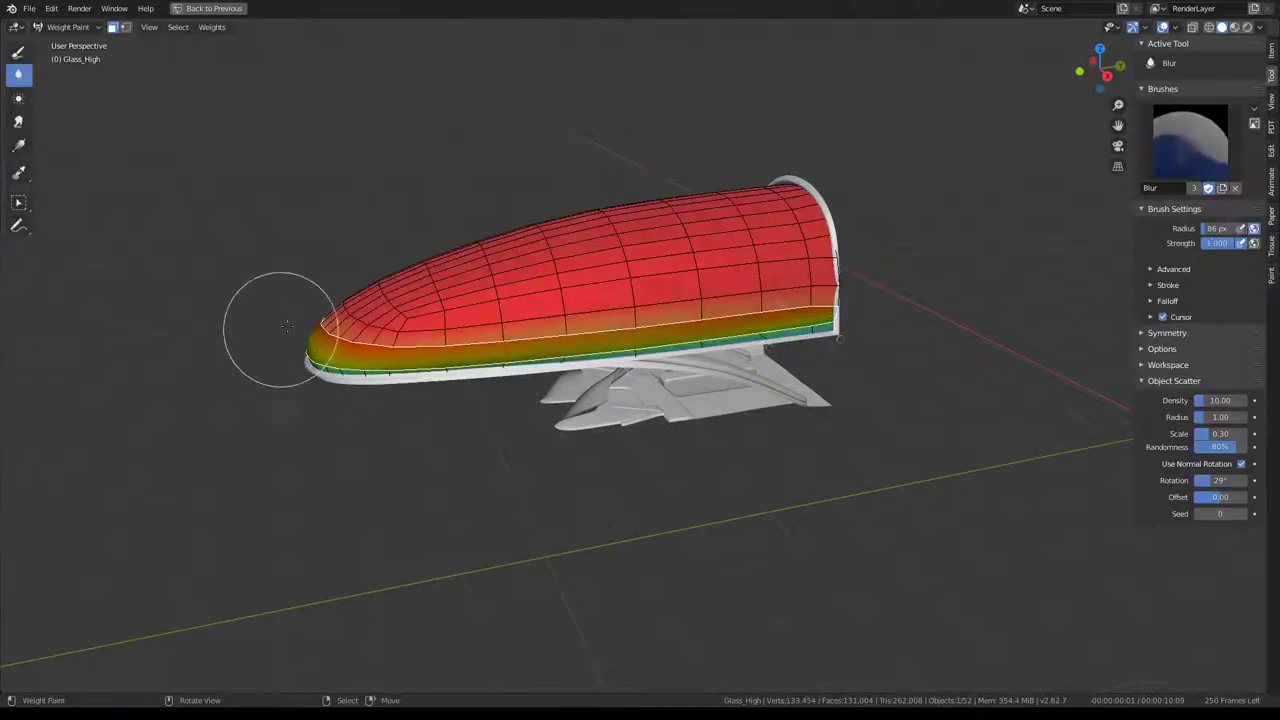
pyautogui.moveTo(287, 326); pyautogui.dragTo(373, 383, button='middle')
pyautogui.scroll(5, 677, 377)
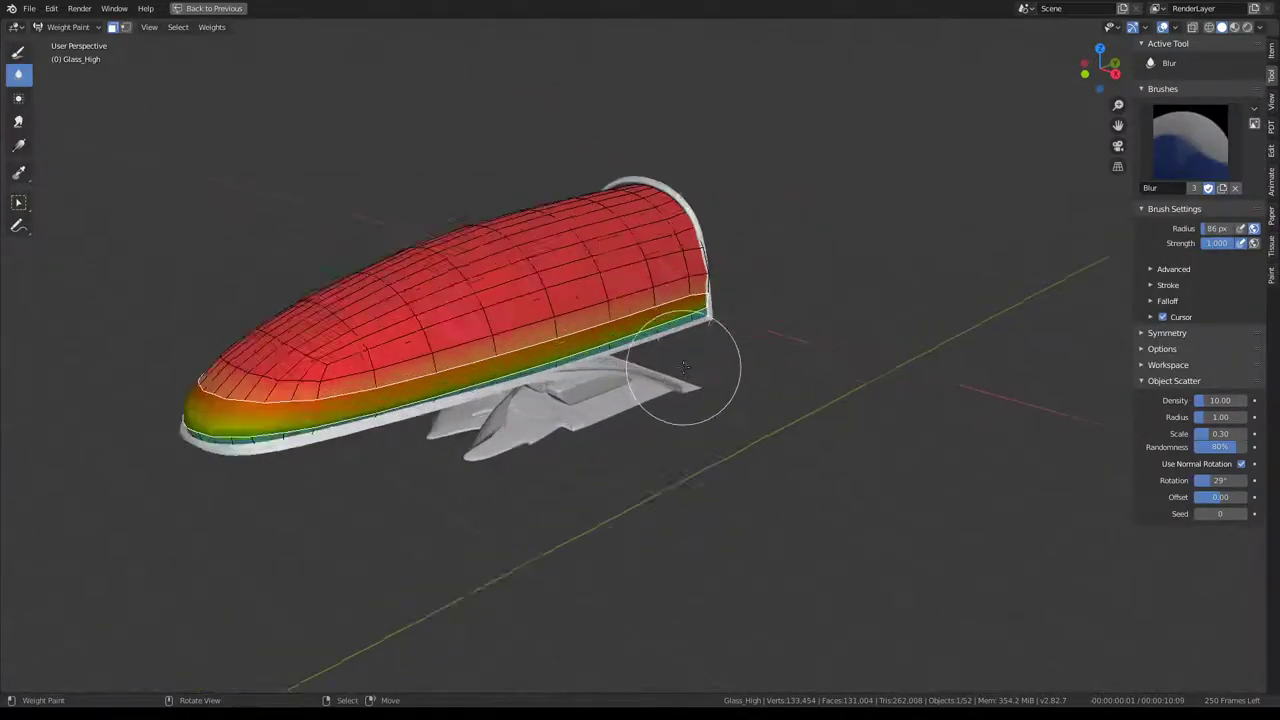
pyautogui.moveTo(677, 377); pyautogui.dragTo(648, 316, button='middle')
pyautogui.moveTo(790, 430)
pyautogui.mouseDown(button='middle')
pyautogui.moveTo(830, 400)
pyautogui.moveTo(875, 333)
pyautogui.mouseUp(button='middle')
# Vertex-slide two rear-edge vertices of Glass_High so they sit inside the rim.
pyautogui.press('Tab')
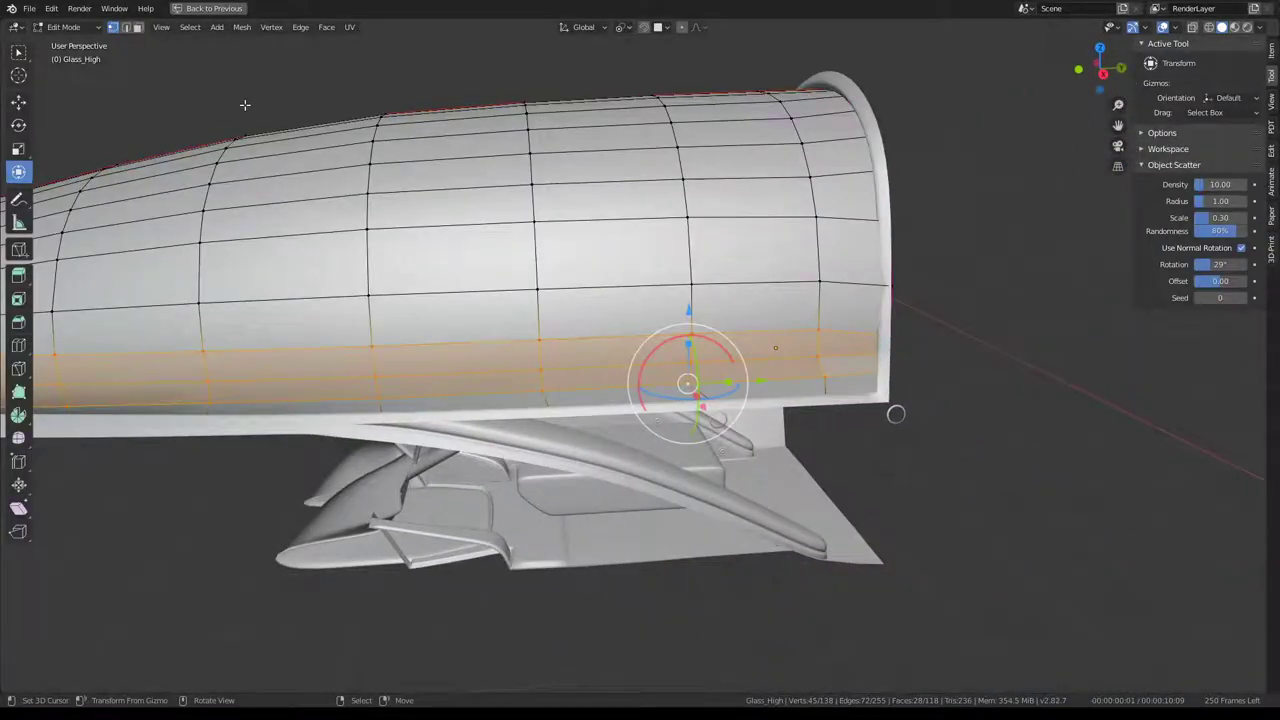
pyautogui.click(840, 343)
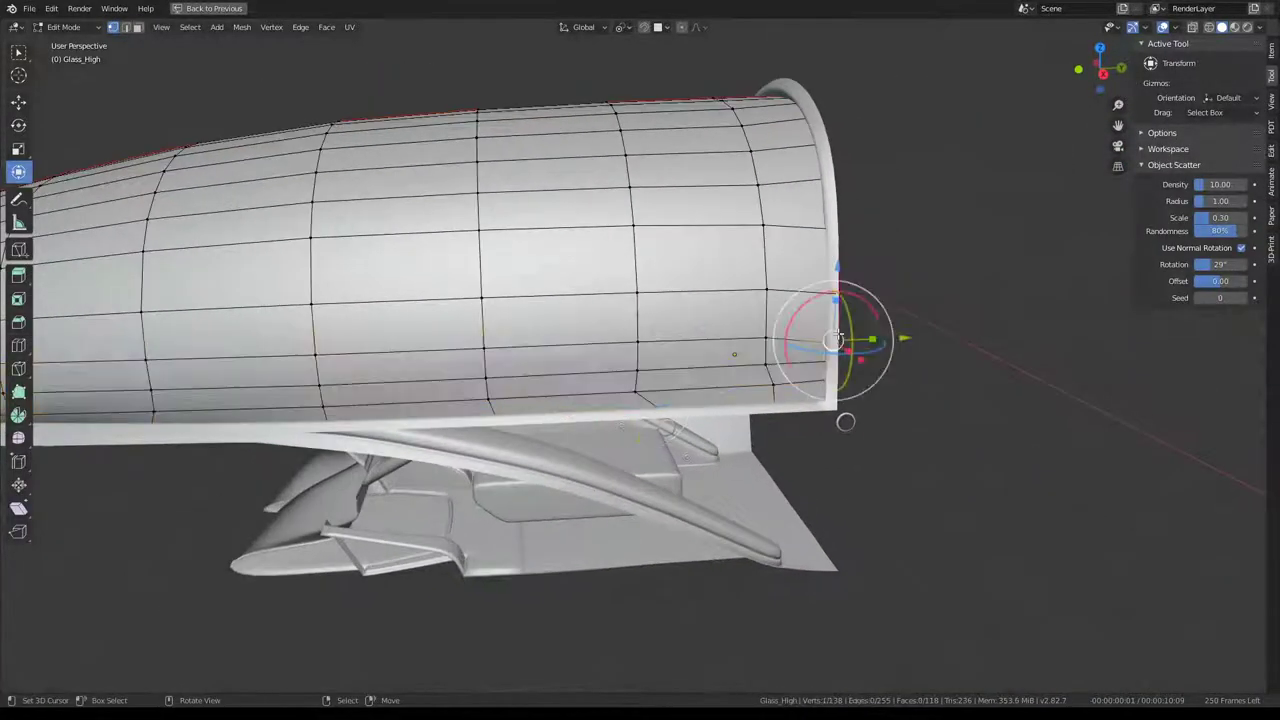
pyautogui.scroll(3, 840, 343)
pyautogui.hotkey('shift', 'v')
pyautogui.click(843, 341)
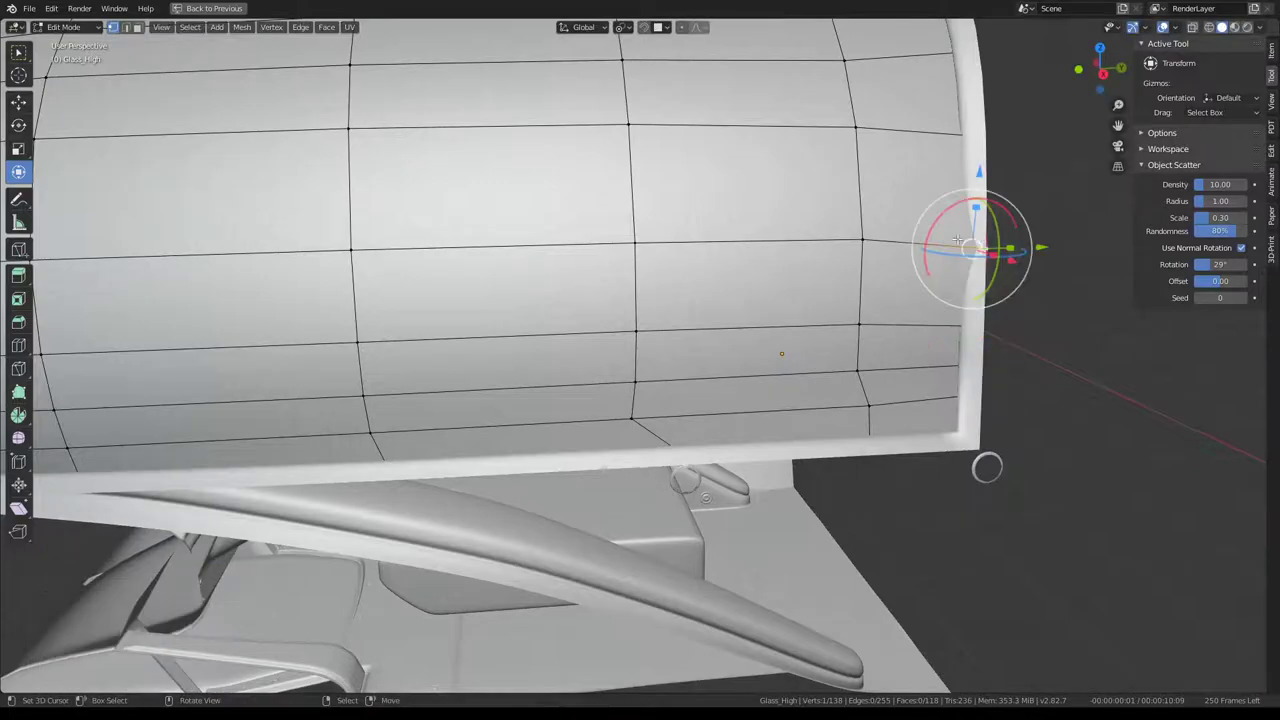
pyautogui.moveTo(843, 341)
pyautogui.mouseDown(button='middle')
pyautogui.moveTo(746, 239)
pyautogui.moveTo(900, 300)
pyautogui.moveTo(926, 223)
pyautogui.moveTo(663, 249)
pyautogui.moveTo(822, 266)
pyautogui.moveTo(825, 281)
pyautogui.mouseUp(button='middle')
pyautogui.hotkey('shift', 'v')
pyautogui.click(926, 223)
# Check the blurred weights from side and three-quarter views, disable the face mask, and enter Edit Mode.
pyautogui.hotkey('ctrl', 'Tab')
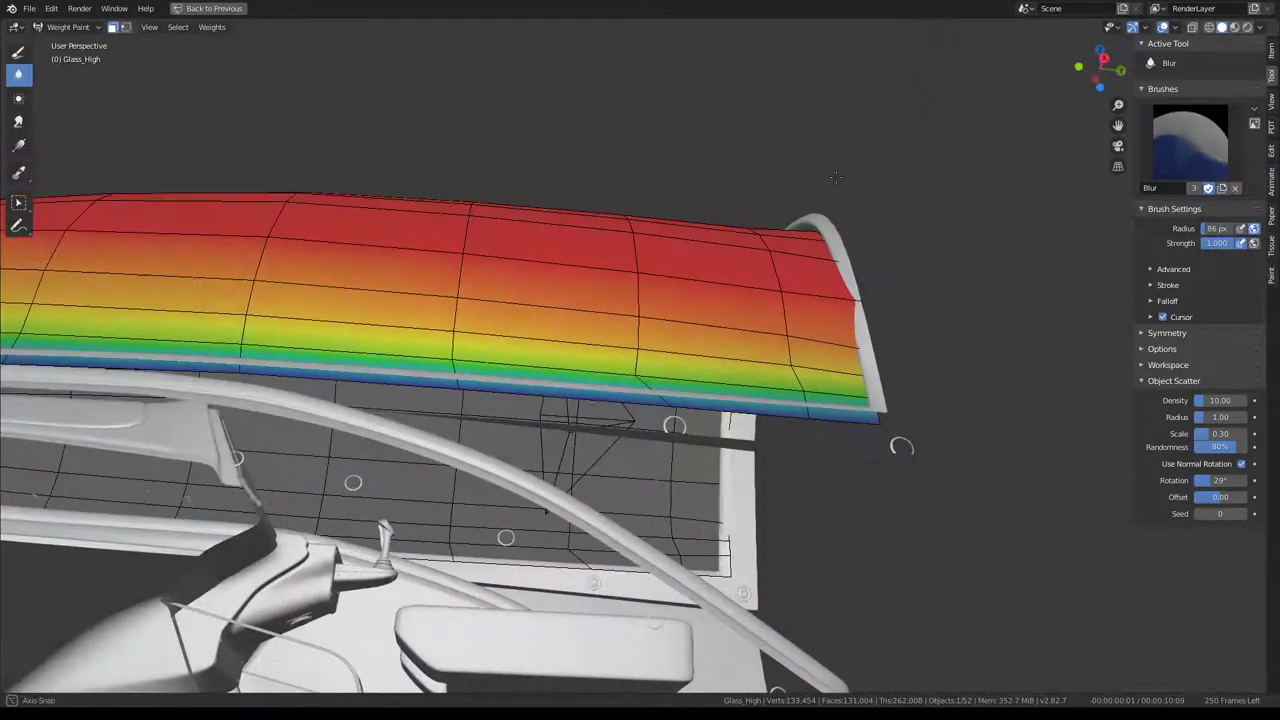
pyautogui.hotkey('ctrl', 'Tab')
pyautogui.hotkey('ctrl', 'Tab')
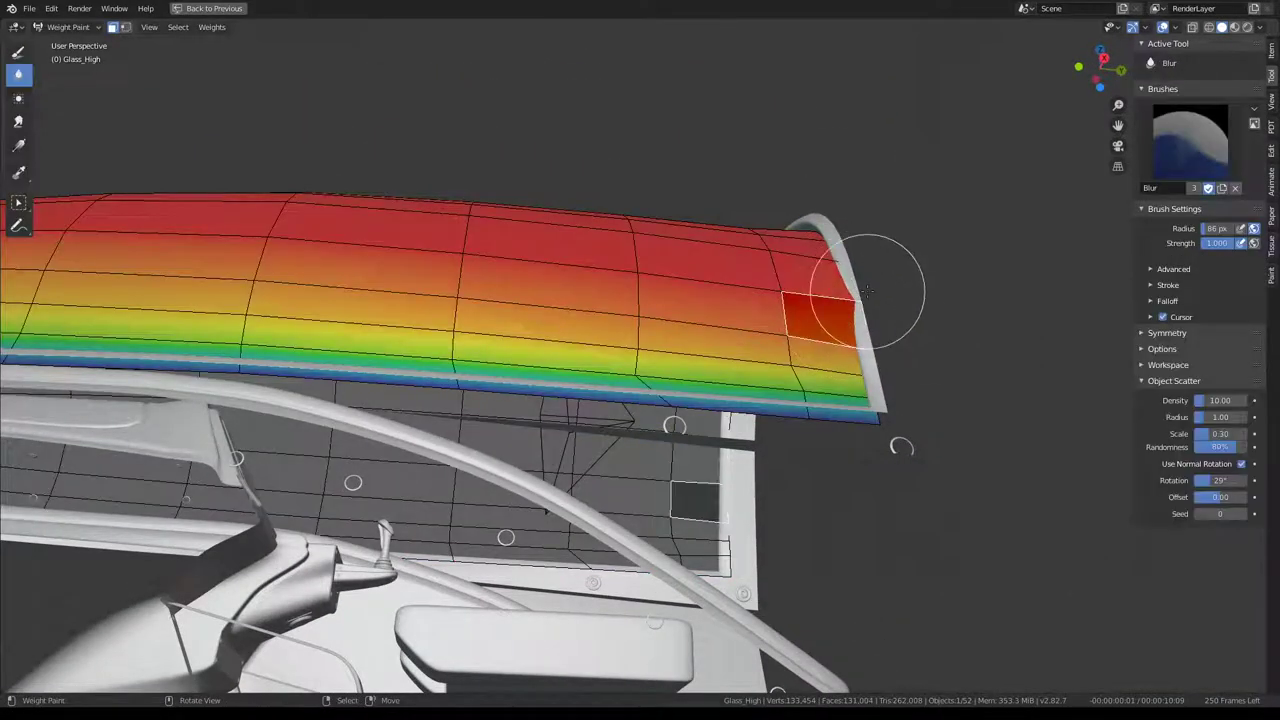
pyautogui.moveTo(824, 314); pyautogui.dragTo(794, 414, button='middle')
pyautogui.hotkey('ctrl', 'Tab')
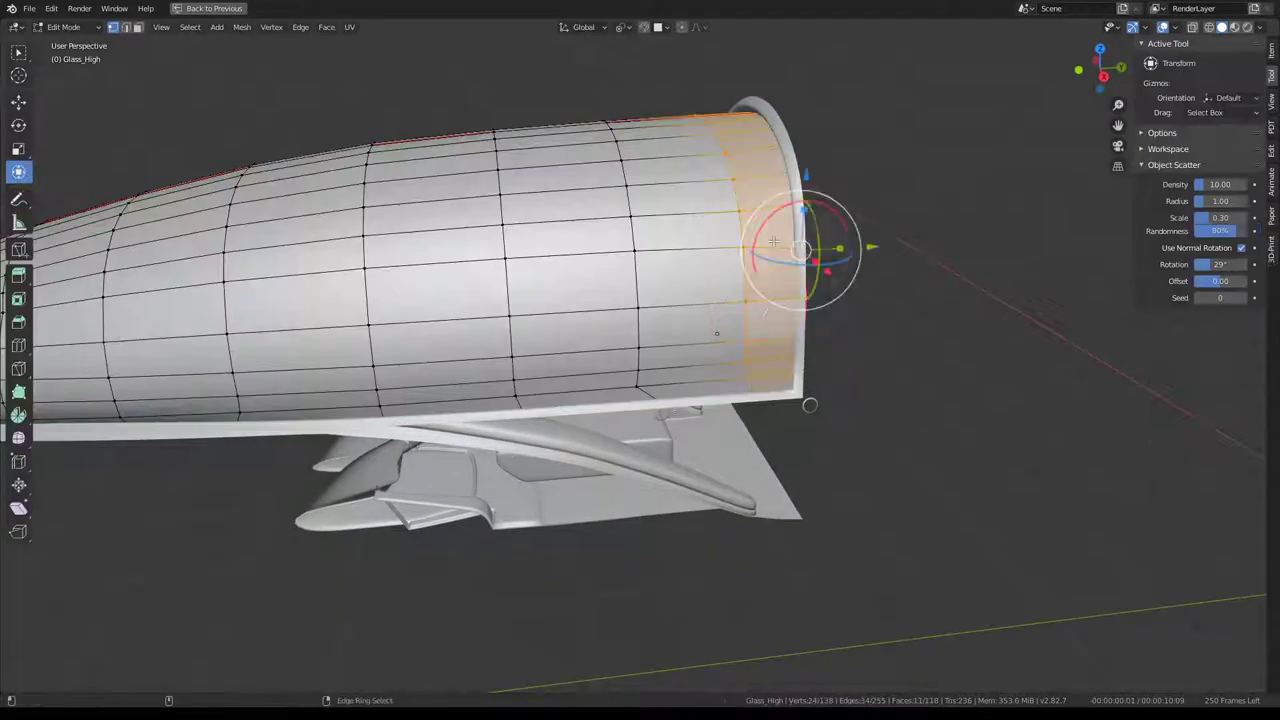
pyautogui.hotkey('ctrl', 'Tab')
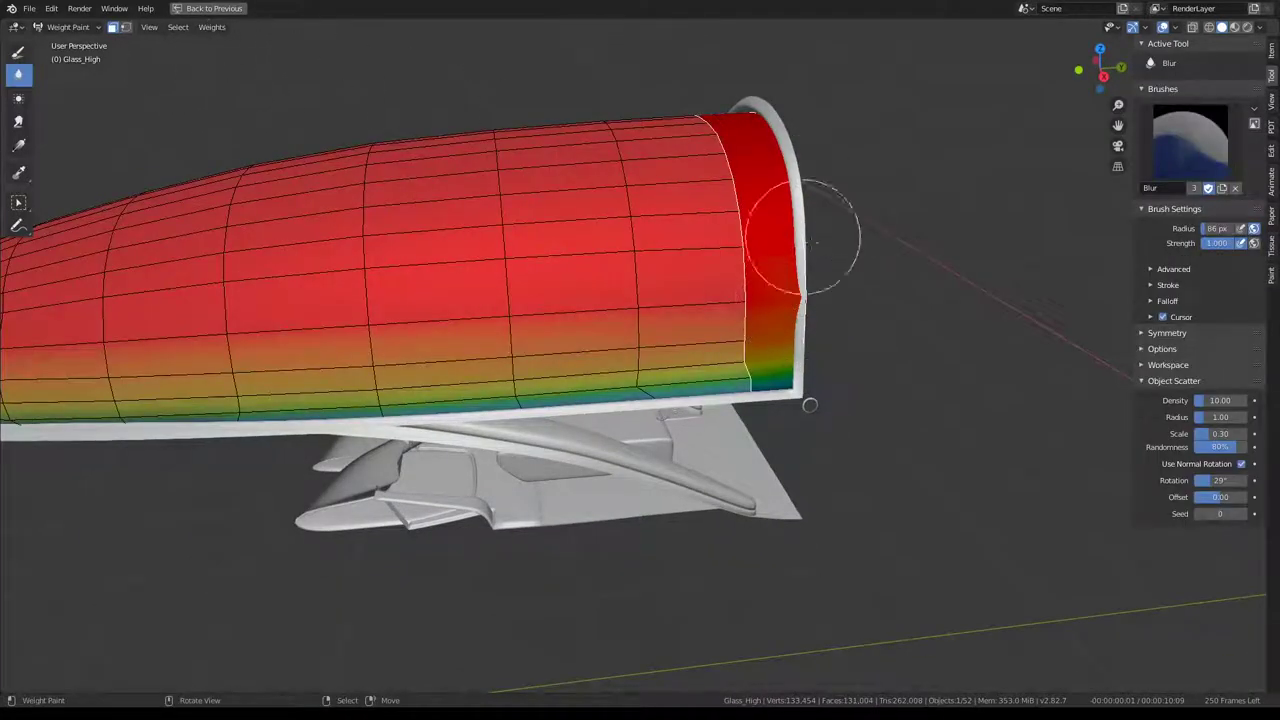
pyautogui.moveTo(741, 214); pyautogui.dragTo(796, 200, button='middle')
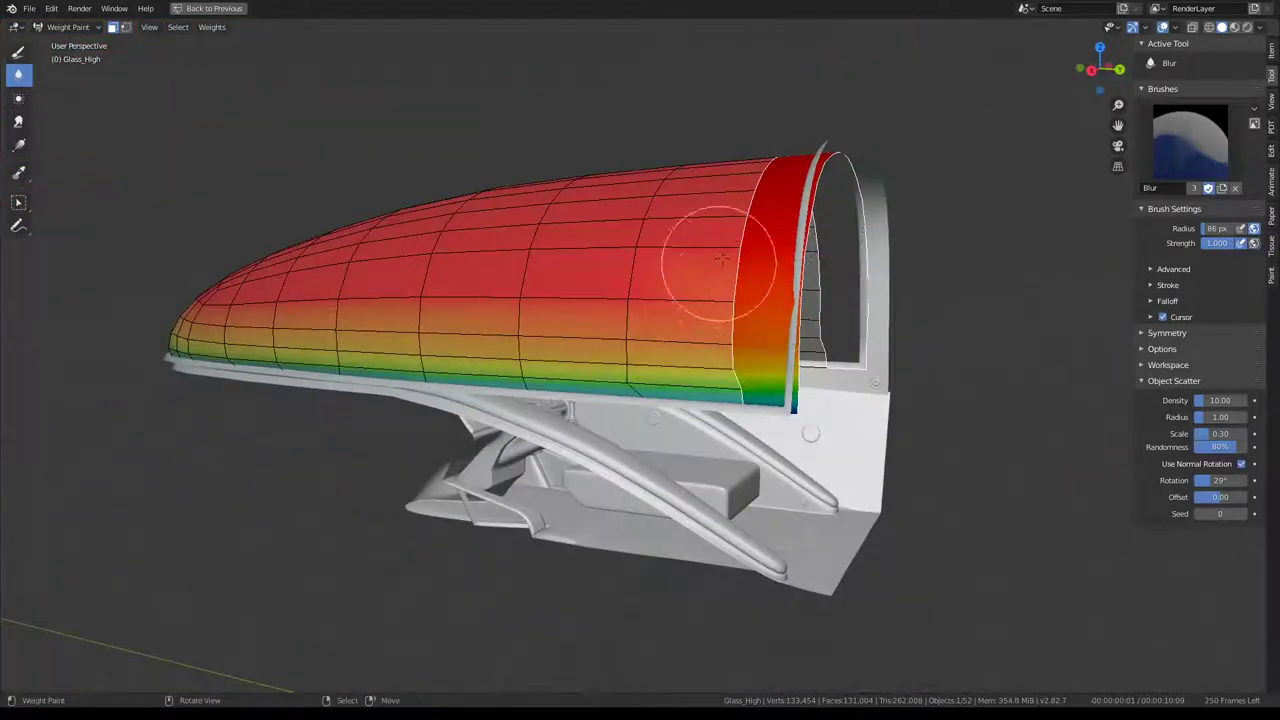
pyautogui.moveTo(720, 259); pyautogui.dragTo(438, 161, button='middle')
pyautogui.click(116, 30)
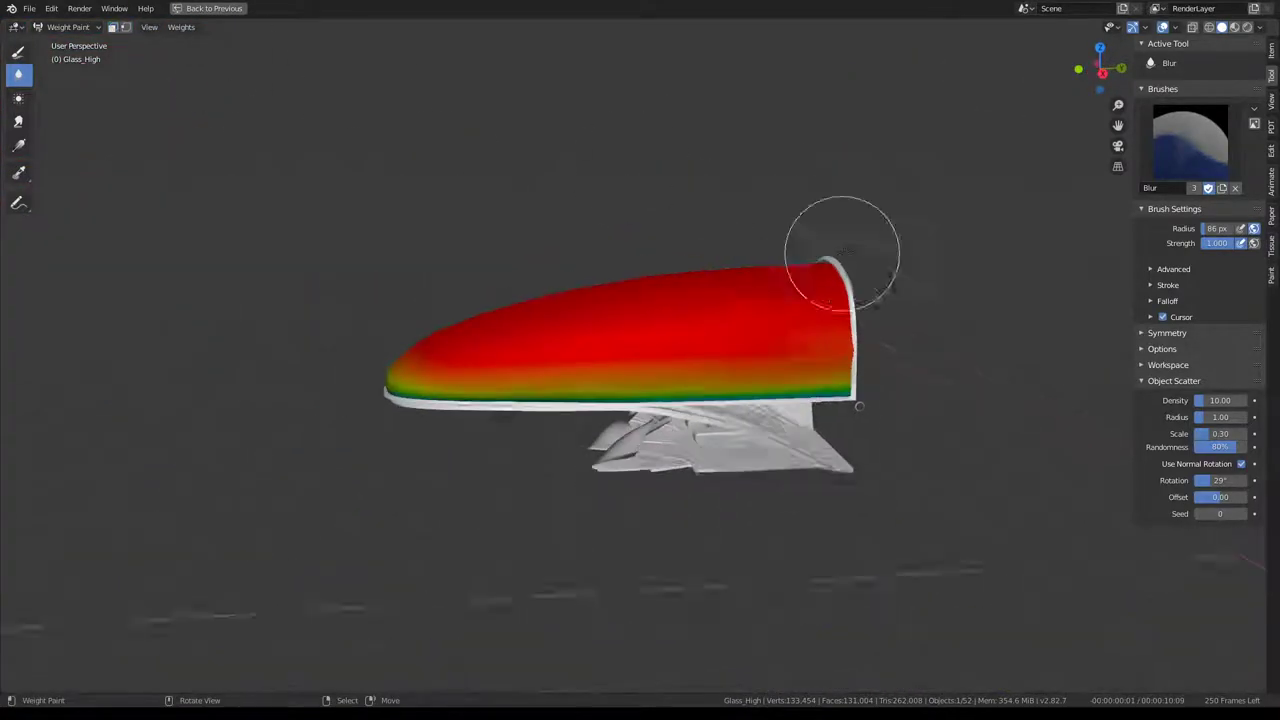
pyautogui.moveTo(843, 251)
pyautogui.mouseDown(button='middle')
pyautogui.moveTo(789, 337)
pyautogui.moveTo(466, 243)
pyautogui.moveTo(229, 322)
pyautogui.mouseUp(button='middle')
pyautogui.press('Tab')
# Switch Glass_High to Object Mode and zoom in on the canopy edge by the deck rail.
pyautogui.scroll(2, 229, 322)
pyautogui.moveTo(826, 425); pyautogui.dragTo(734, 432, button='middle')
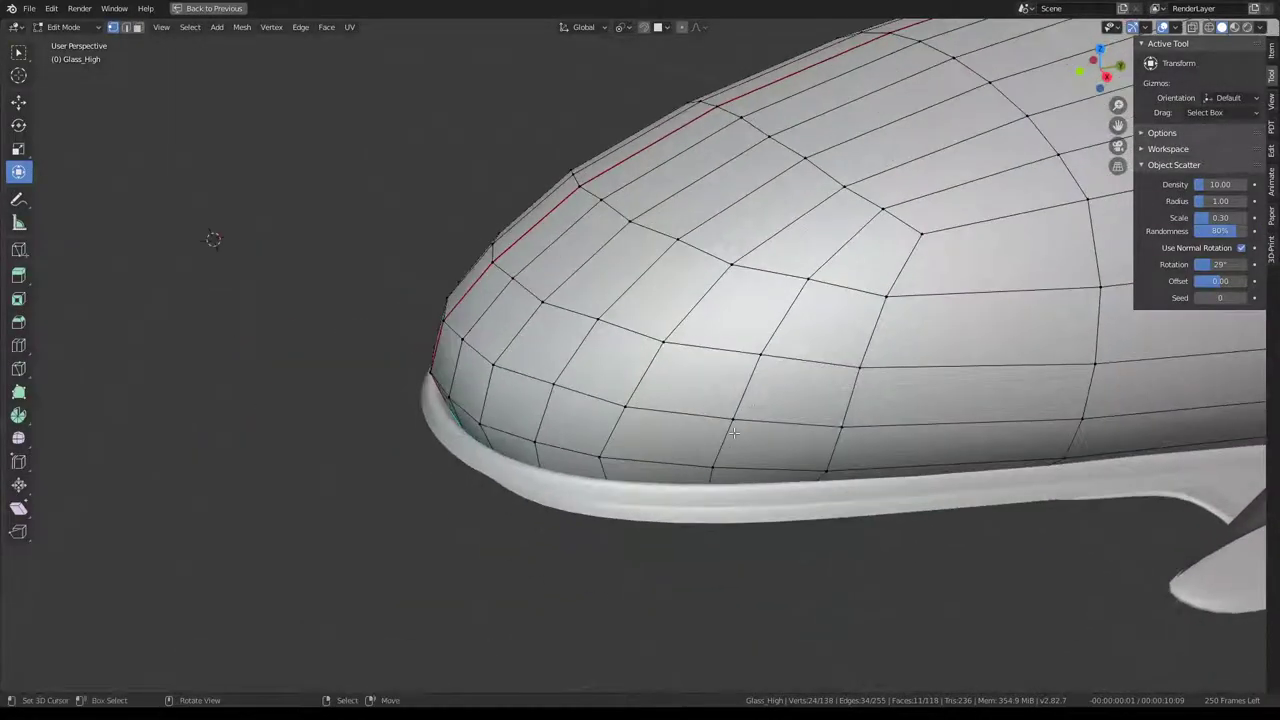
pyautogui.moveTo(213, 240); pyautogui.dragTo(538, 242, button='middle')
pyautogui.scroll(-2, 538, 242)
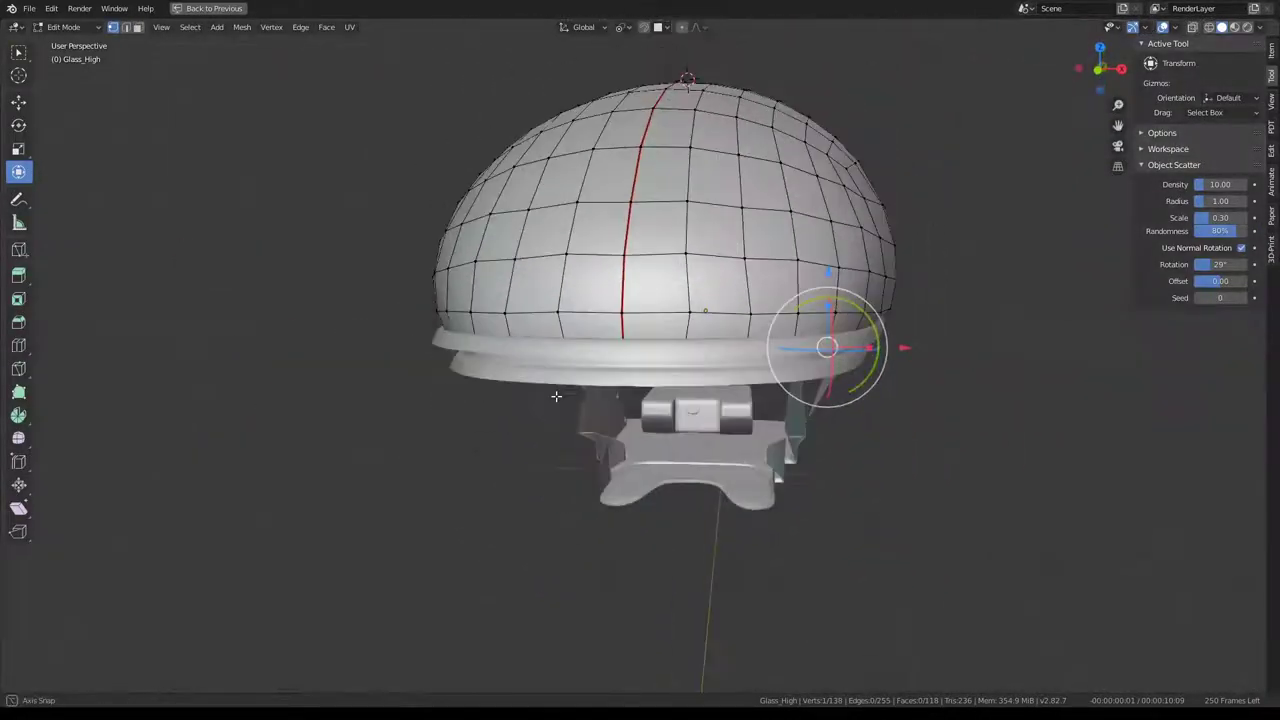
pyautogui.scroll(-1, 538, 242)
pyautogui.click(63, 27)
pyautogui.click(57, 43)
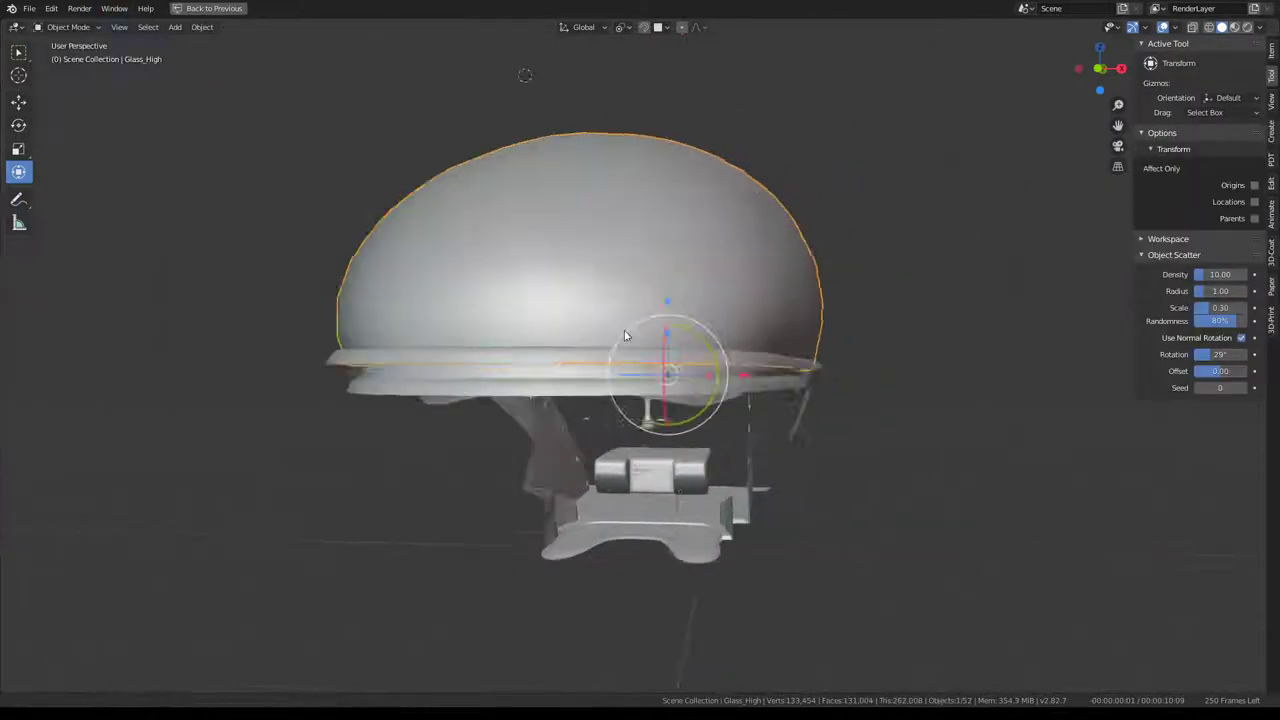
pyautogui.moveTo(620, 334); pyautogui.dragTo(560, 330, button='middle')
pyautogui.scroll(3, 483, 344)
pyautogui.moveTo(483, 344)
pyautogui.mouseDown(button='middle')
pyautogui.moveTo(383, 343)
pyautogui.moveTo(677, 423)
pyautogui.moveTo(996, 356)
pyautogui.moveTo(633, 455)
pyautogui.mouseUp(button='middle')
pyautogui.scroll(3, 386, 344)
# Nudge the selected rim edge along X and then slightly along Y to sit inside the rim.
pyautogui.press('Tab')
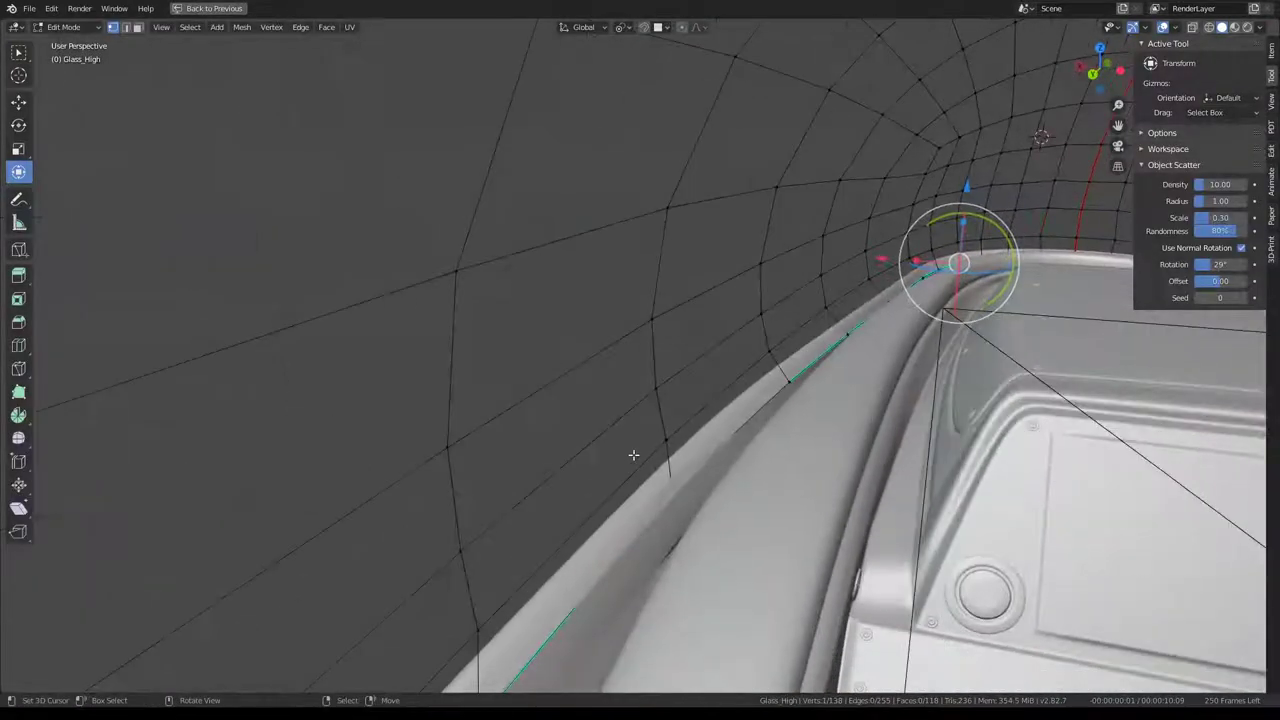
pyautogui.press('g')
pyautogui.click(690, 492)
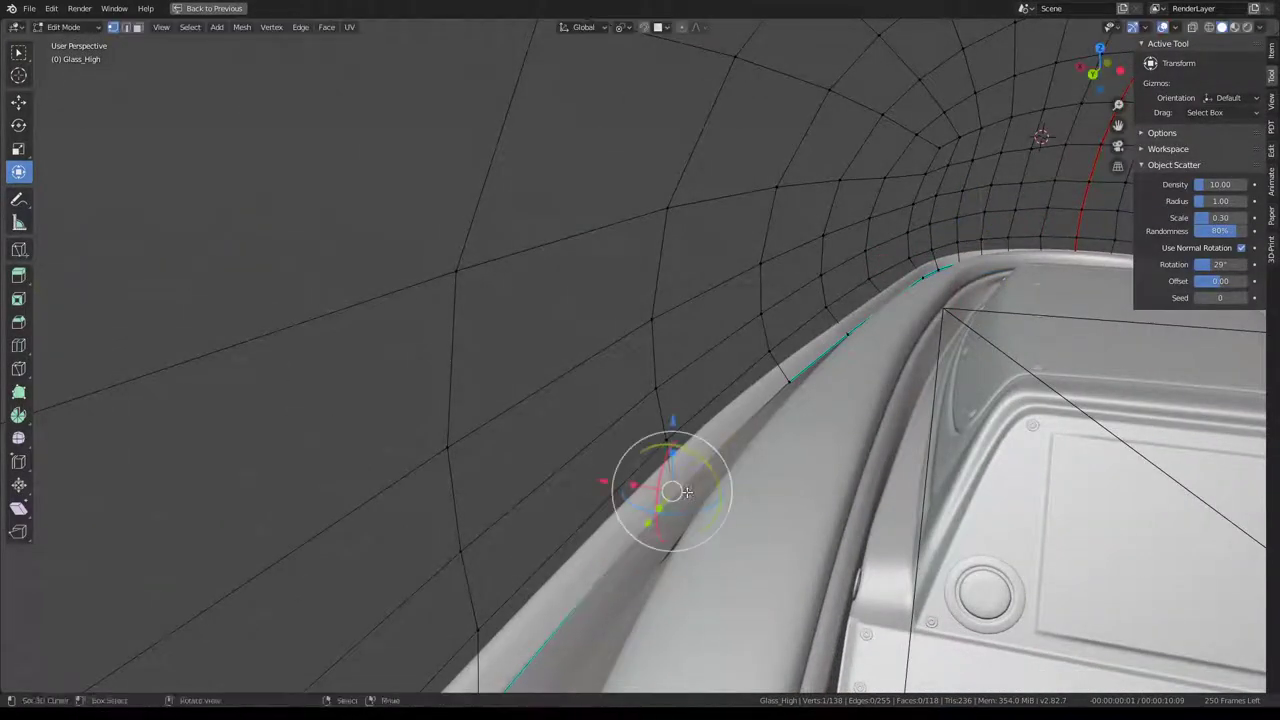
pyautogui.scroll(3, 679, 414)
pyautogui.moveTo(704, 516); pyautogui.dragTo(745, 532)
pyautogui.moveTo(745, 532); pyautogui.dragTo(713, 345, button='middle')
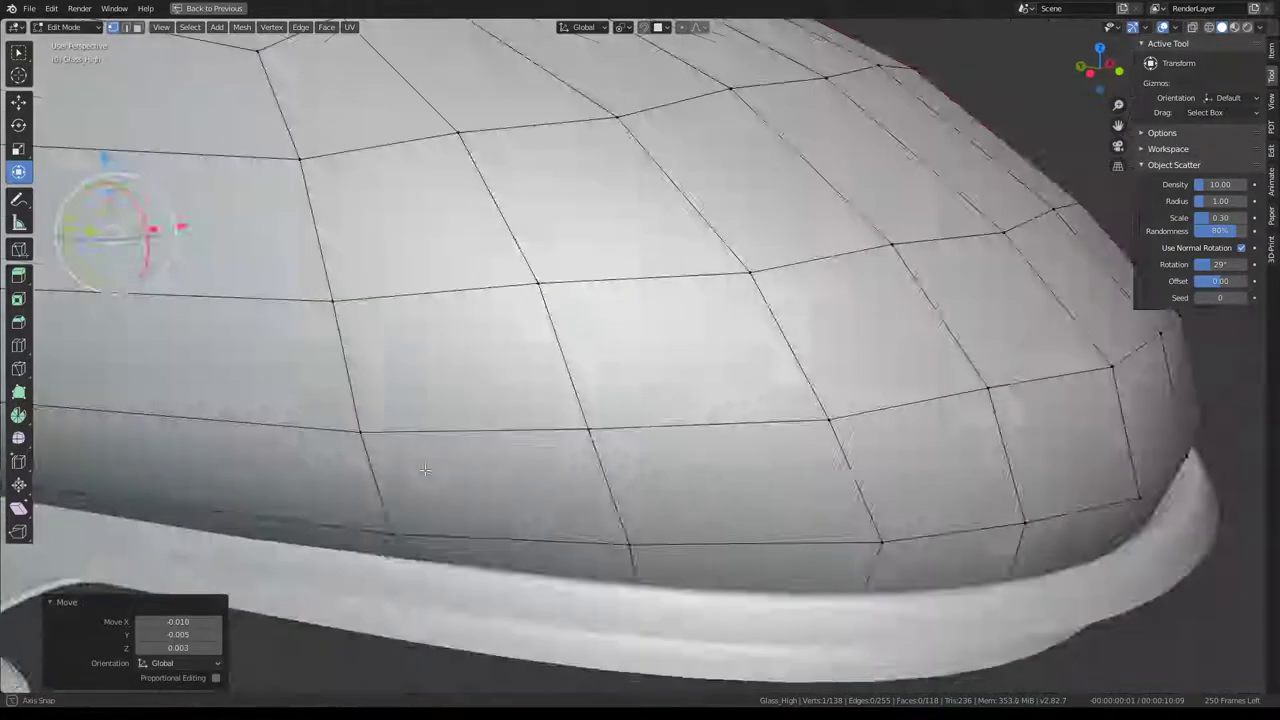
pyautogui.moveTo(457, 541); pyautogui.dragTo(795, 419, button='middle')
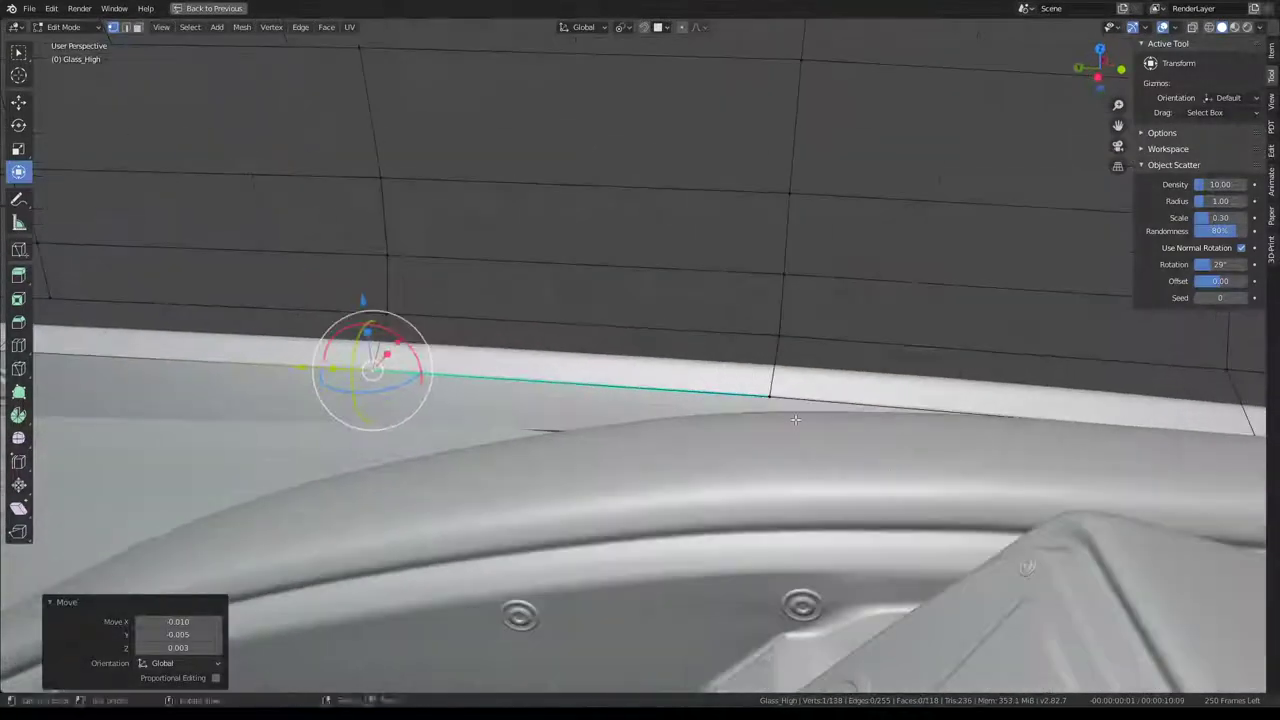
pyautogui.hotkey('ctrl', 'z')
pyautogui.moveTo(331, 368); pyautogui.dragTo(306, 363)
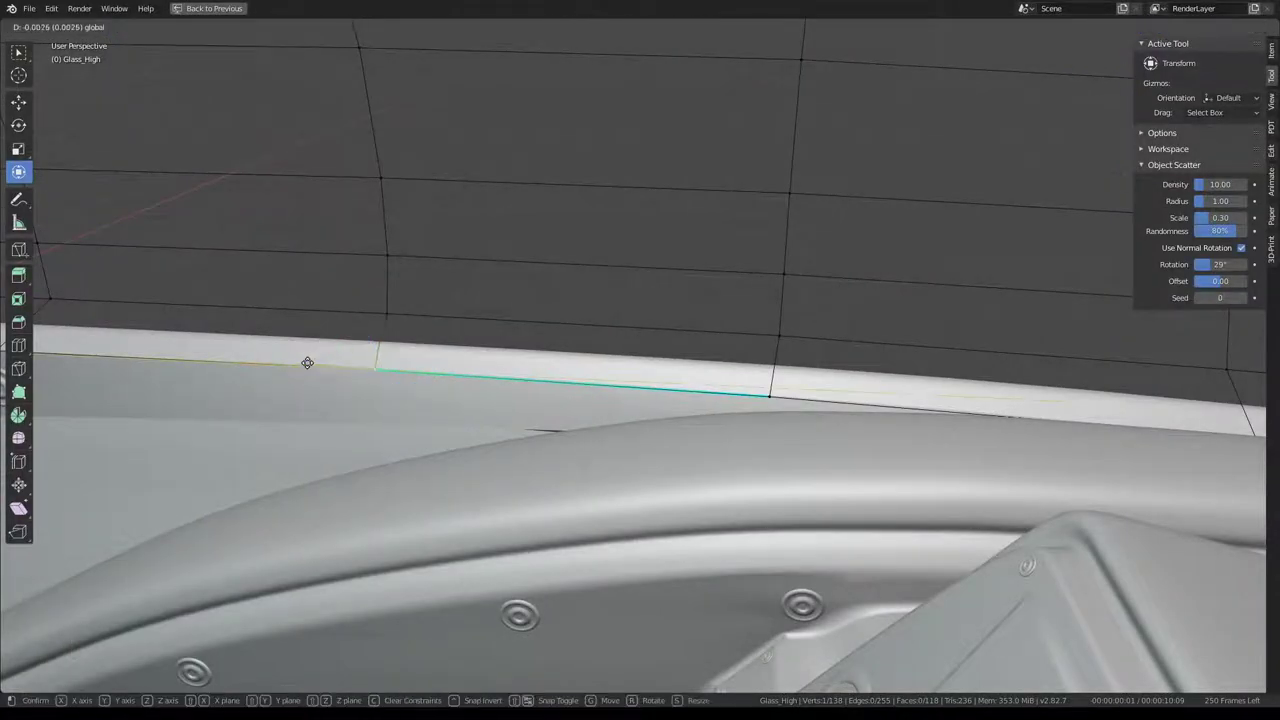
pyautogui.moveTo(306, 363)
pyautogui.mouseDown(button='middle')
pyautogui.moveTo(686, 330)
pyautogui.moveTo(640, 360)
pyautogui.moveTo(628, 300)
pyautogui.moveTo(533, 464)
pyautogui.moveTo(520, 460)
pyautogui.moveTo(700, 350)
pyautogui.mouseUp(button='middle')
# Scale two canopy edge loops to zero along Y with S Y 0.
pyautogui.keyDown('alt'); pyautogui.click(628, 300); pyautogui.keyUp('alt')
pyautogui.keyDown('alt'); pyautogui.click(520, 460); pyautogui.keyUp('alt')
pyautogui.write('sy0')
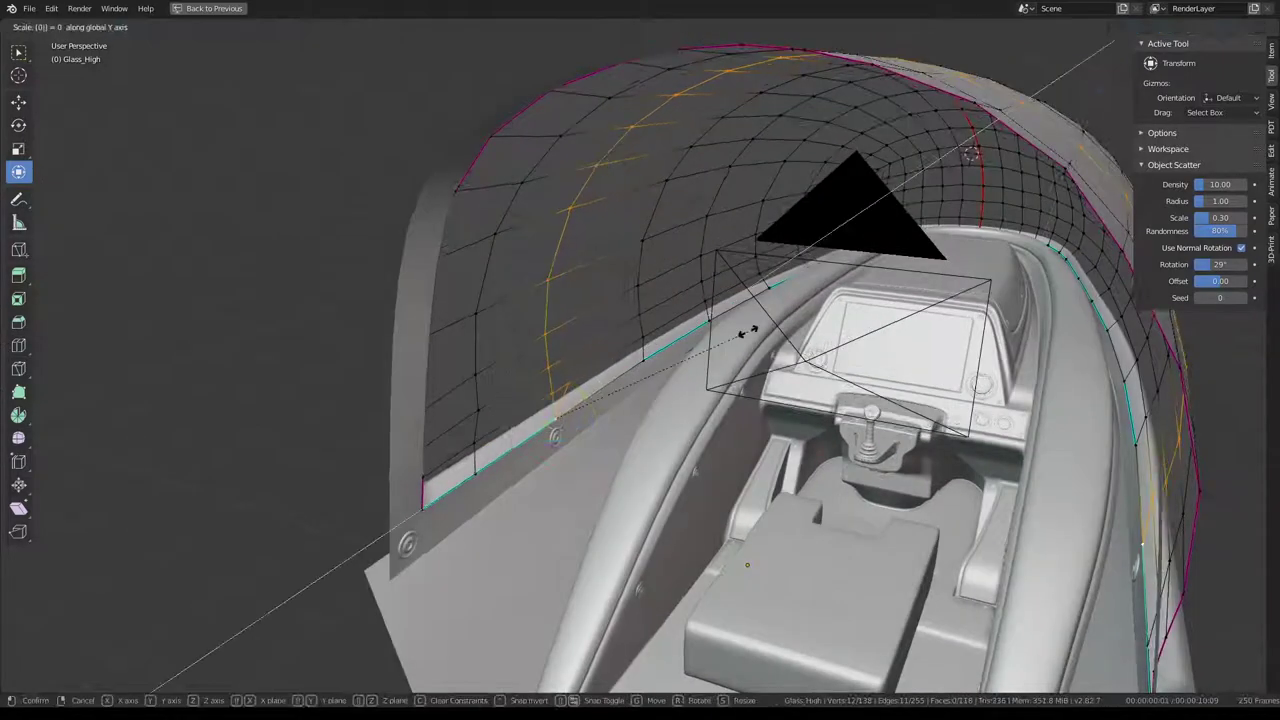
pyautogui.press('Return')
pyautogui.keyDown('alt'); pyautogui.click(489, 420); pyautogui.keyUp('alt')
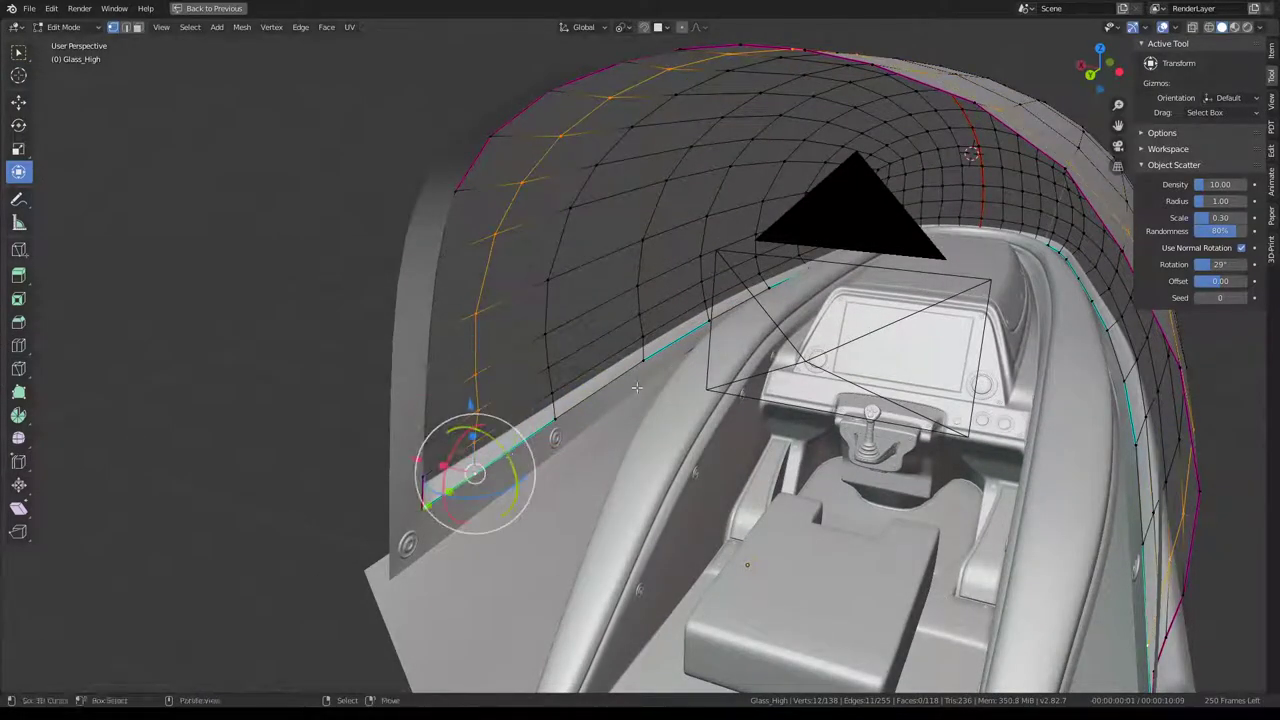
pyautogui.write('sy0')
pyautogui.press('Return')
pyautogui.moveTo(628, 394)
pyautogui.mouseDown(button='middle')
pyautogui.moveTo(309, 379)
pyautogui.moveTo(576, 291)
pyautogui.moveTo(574, 224)
pyautogui.moveTo(546, 243)
pyautogui.moveTo(633, 258)
pyautogui.moveTo(824, 333)
pyautogui.moveTo(529, 306)
pyautogui.moveTo(569, 320)
pyautogui.moveTo(557, 325)
pyautogui.moveTo(574, 309)
pyautogui.moveTo(545, 310)
pyautogui.moveTo(554, 292)
pyautogui.moveTo(734, 293)
pyautogui.moveTo(616, 304)
pyautogui.moveTo(744, 314)
pyautogui.moveTo(771, 282)
pyautogui.moveTo(737, 303)
pyautogui.moveTo(654, 416)
pyautogui.moveTo(680, 293)
pyautogui.mouseUp(button='middle')
# Toggle between Object and Edit Mode to check the canopy's closed rear end.
pyautogui.press('Tab')
pyautogui.scroll(4, 576, 291)
pyautogui.scroll(-3, 546, 243)
pyautogui.scroll(3, 646, 226)
pyautogui.press('Tab')
pyautogui.scroll(-4, 554, 292)
pyautogui.press('Tab')
pyautogui.scroll(-3, 744, 314)
# Switch the viewport to Material Preview shading and orbit around the canopy.
pyautogui.press('Tab')
pyautogui.scroll(2, 680, 293)
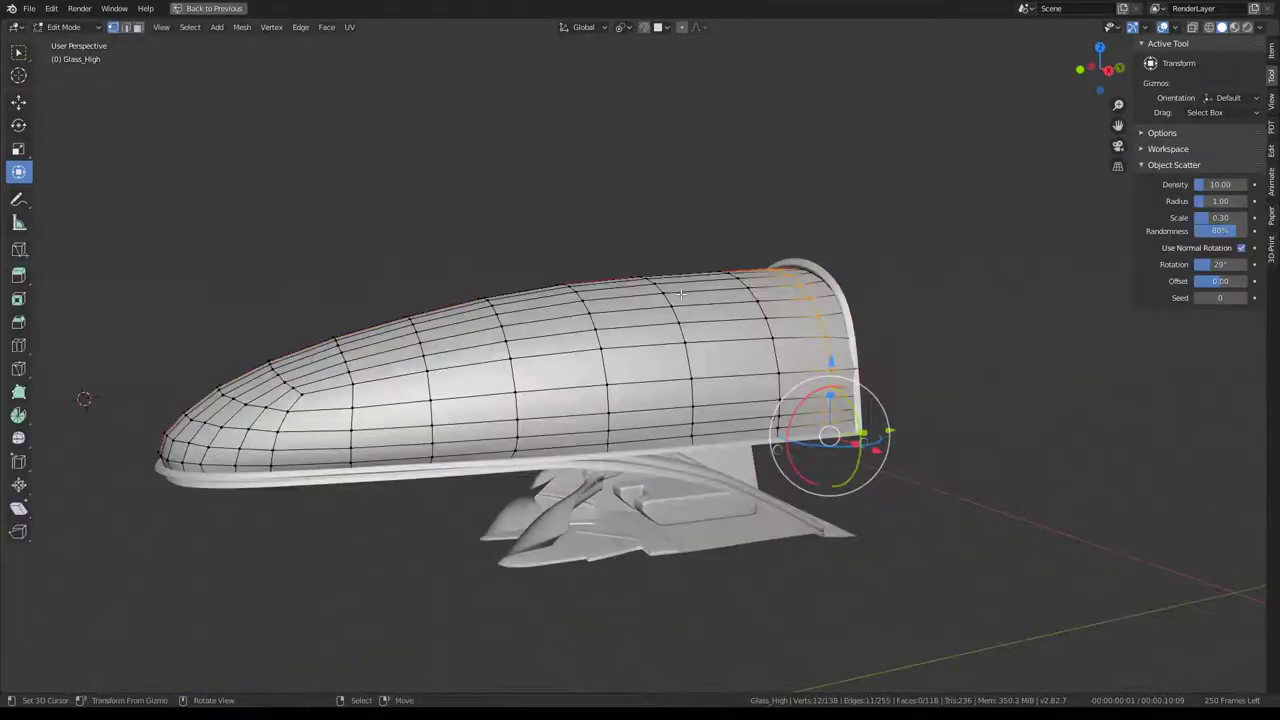
pyautogui.press('Tab')
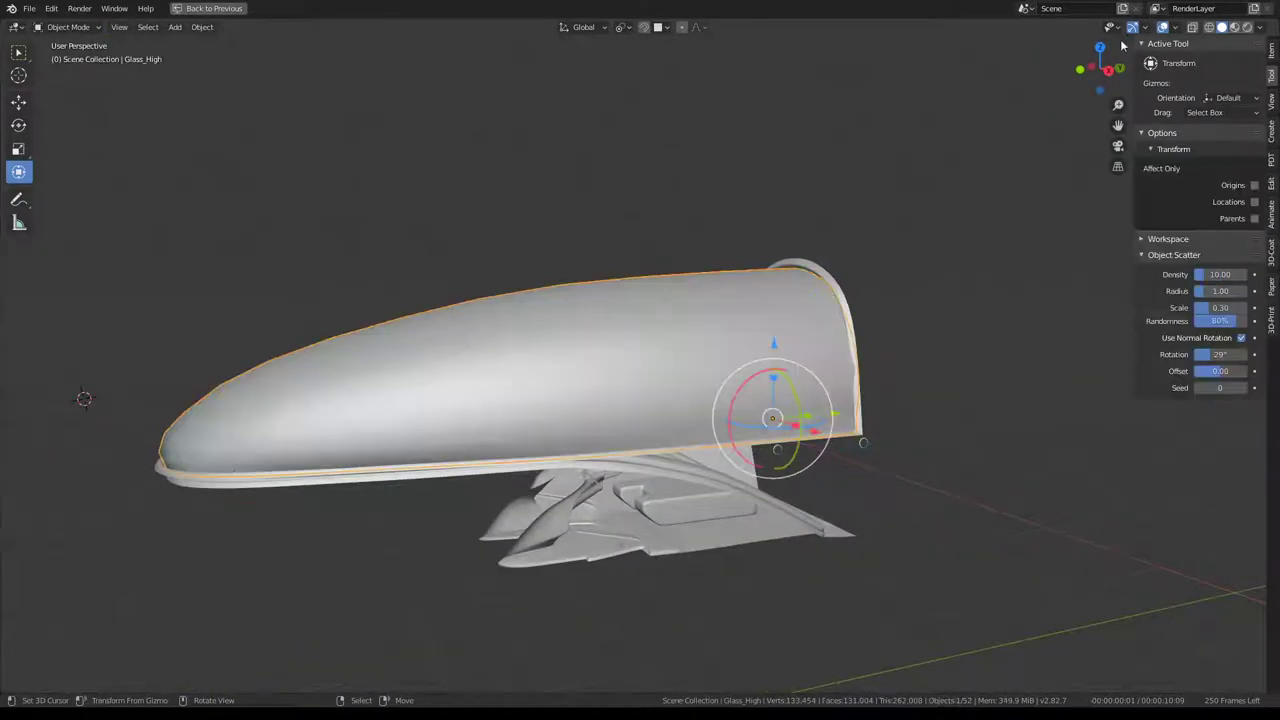
pyautogui.click(1235, 28)
pyautogui.moveTo(731, 237)
pyautogui.mouseDown(button='middle')
pyautogui.moveTo(537, 283)
pyautogui.moveTo(486, 280)
pyautogui.moveTo(686, 274)
pyautogui.moveTo(748, 254)
pyautogui.moveTo(443, 289)
pyautogui.moveTo(531, 213)
pyautogui.moveTo(543, 250)
pyautogui.mouseUp(button='middle')
# Flatten the mid-canopy edge loop to zero along Y, slide it 0.132, and exit fullscreen.
pyautogui.press('Tab')
pyautogui.keyDown('alt'); pyautogui.click(543, 250); pyautogui.keyUp('alt')
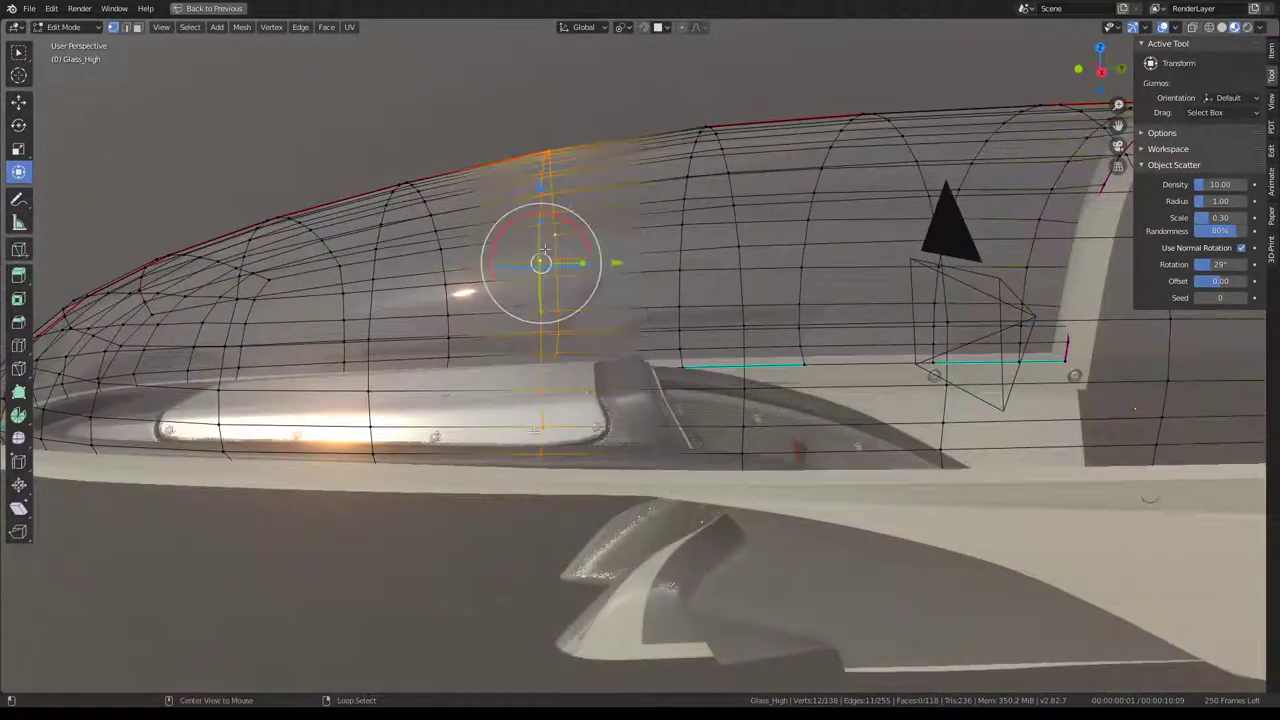
pyautogui.keyDown('shift'); pyautogui.rightClick(530, 484); pyautogui.keyUp('shift')
pyautogui.press('s')
pyautogui.press('y')
pyautogui.write('0')
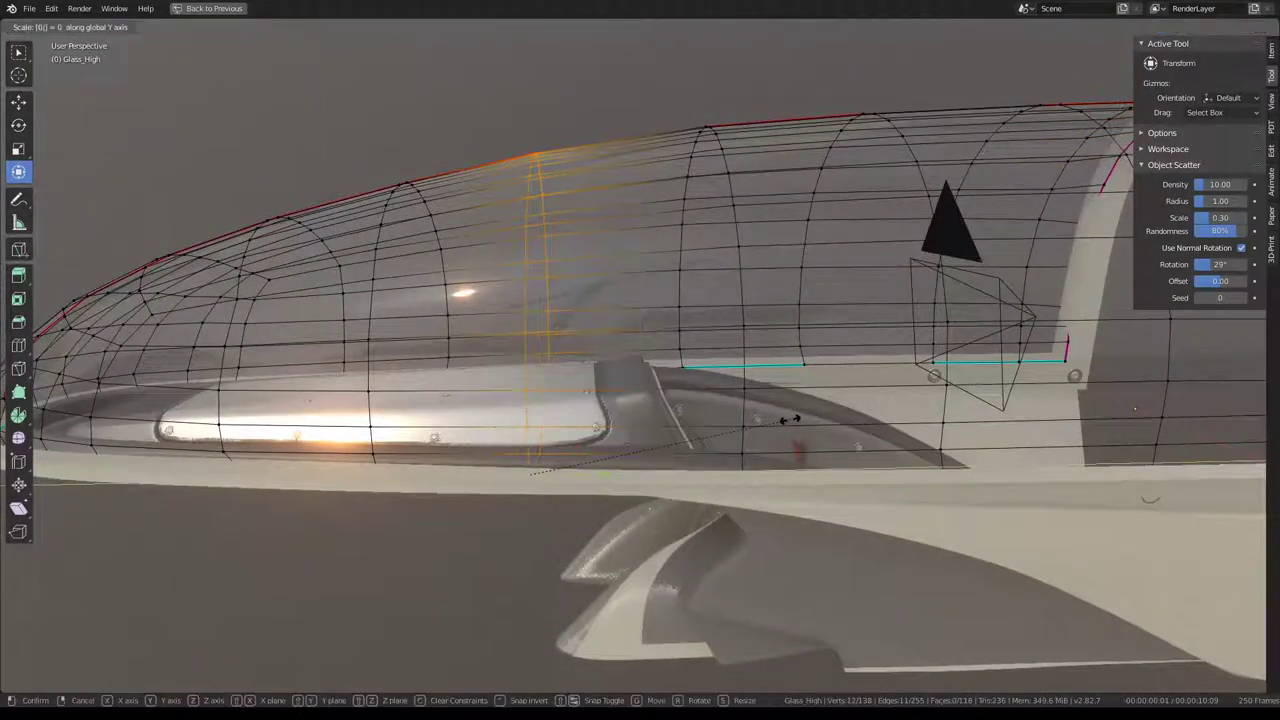
pyautogui.press('Return')
pyautogui.press('g')
pyautogui.press('g')
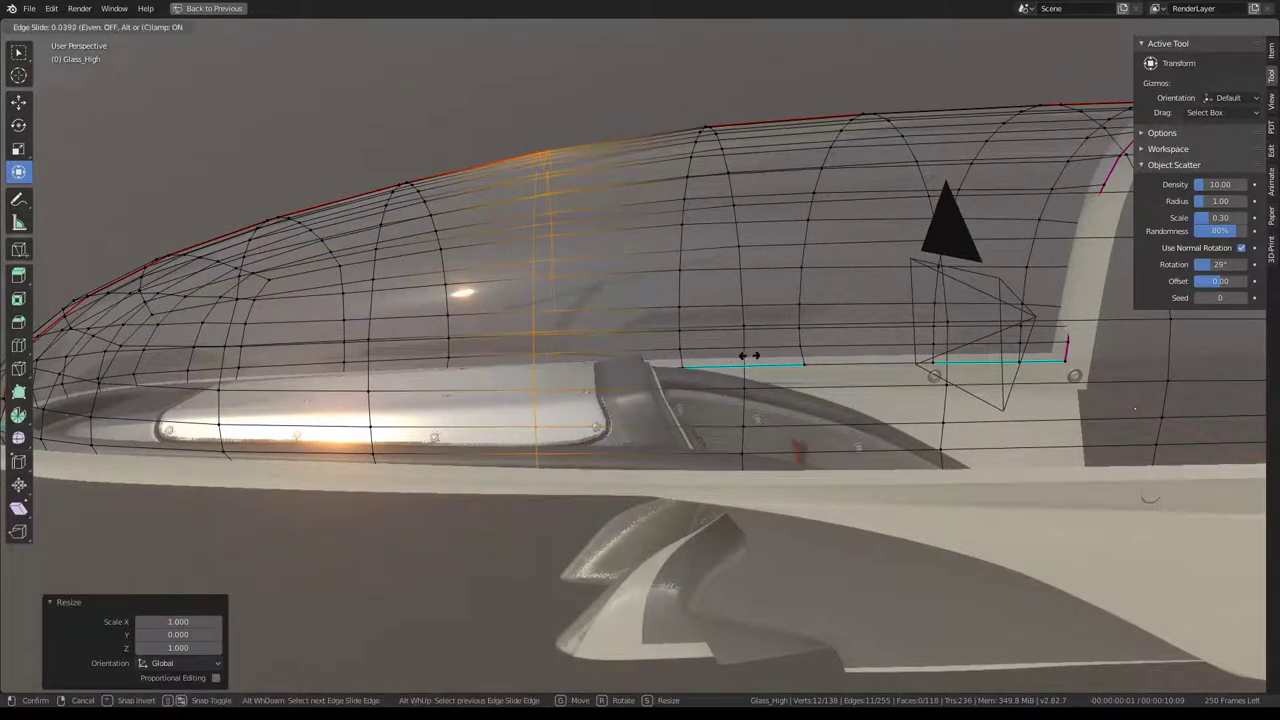
pyautogui.click(764, 356)
pyautogui.scroll(-5, 740, 330)
pyautogui.moveTo(740, 330)
pyautogui.mouseDown(button='middle')
pyautogui.moveTo(709, 285)
pyautogui.moveTo(756, 272)
pyautogui.moveTo(724, 247)
pyautogui.mouseUp(button='middle')
pyautogui.press('Tab')
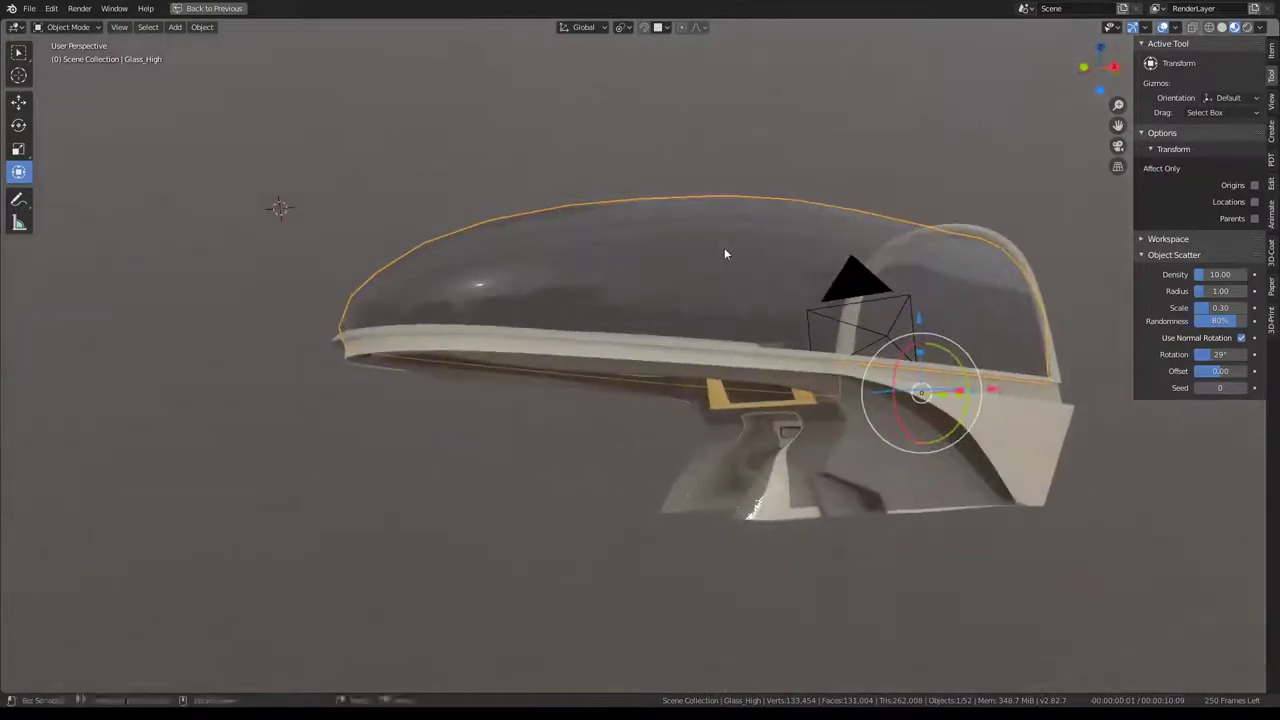
pyautogui.hotkey('ctrl', 'alt', 'space')
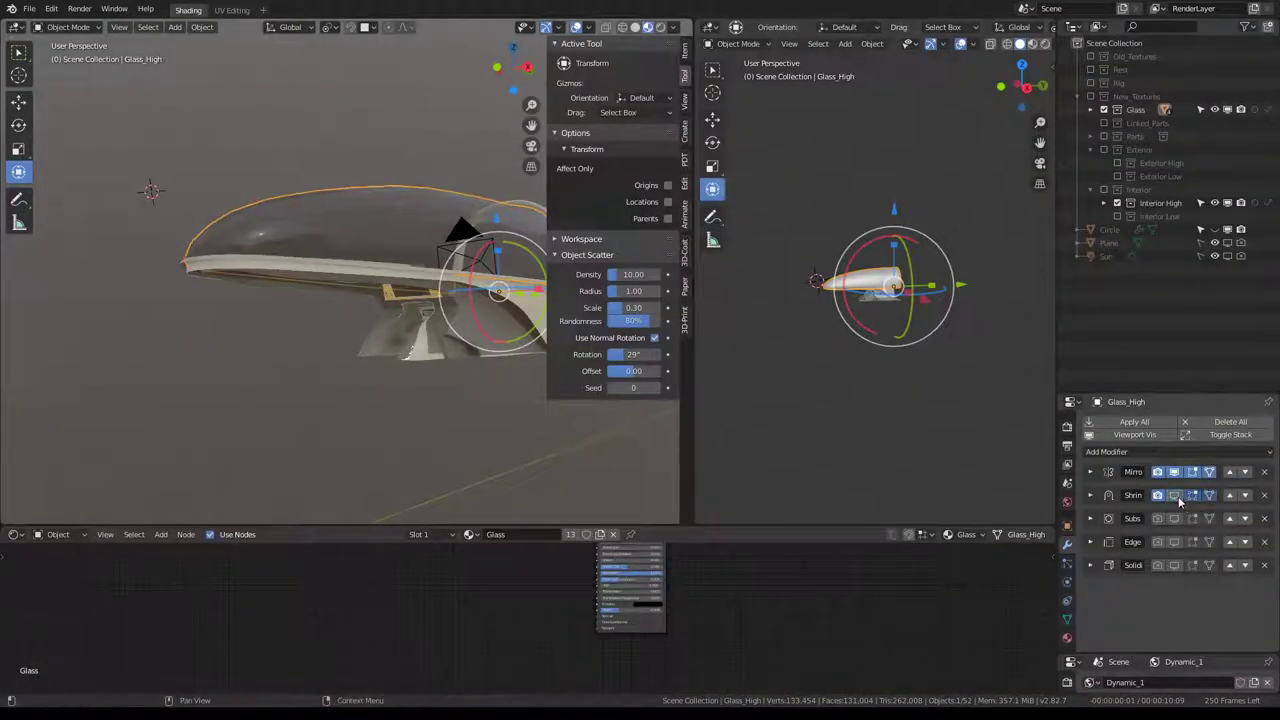
# Duplicate the Shrinkwrap-to-Circle modifier and apply the copy to Glass_High.
pyautogui.click(1089, 496)
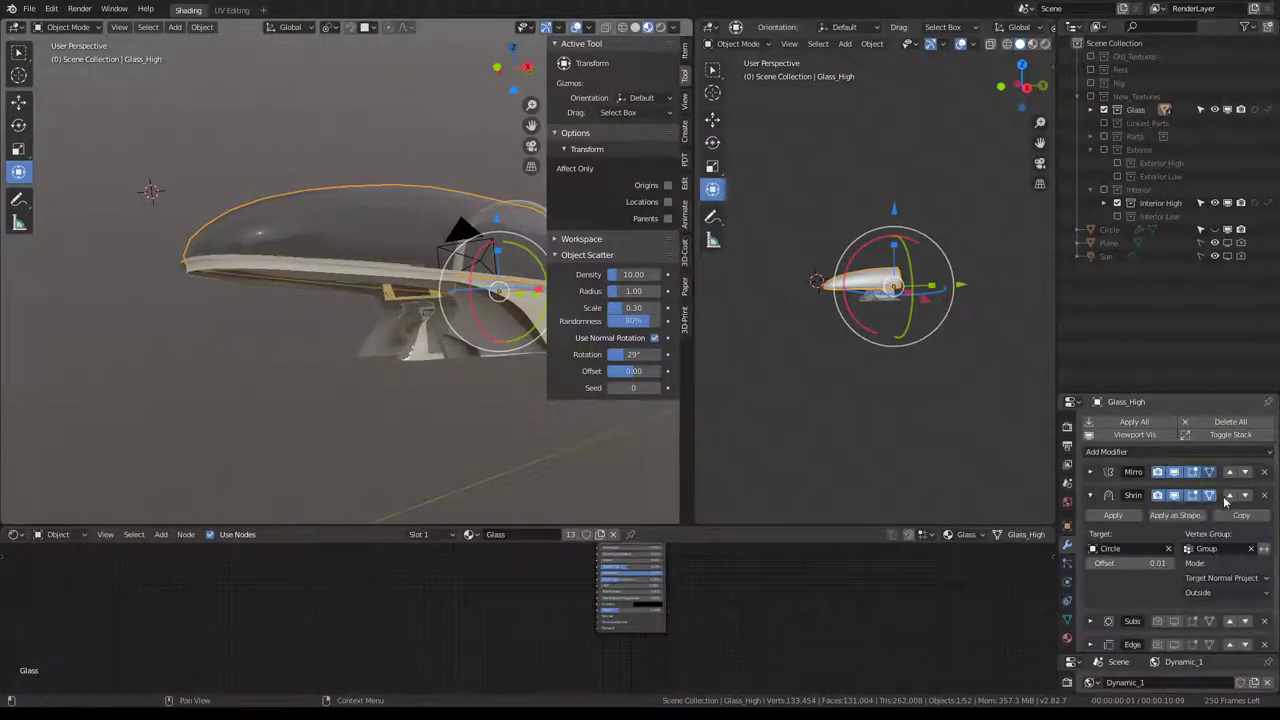
pyautogui.click(1246, 516)
pyautogui.click(1115, 516)
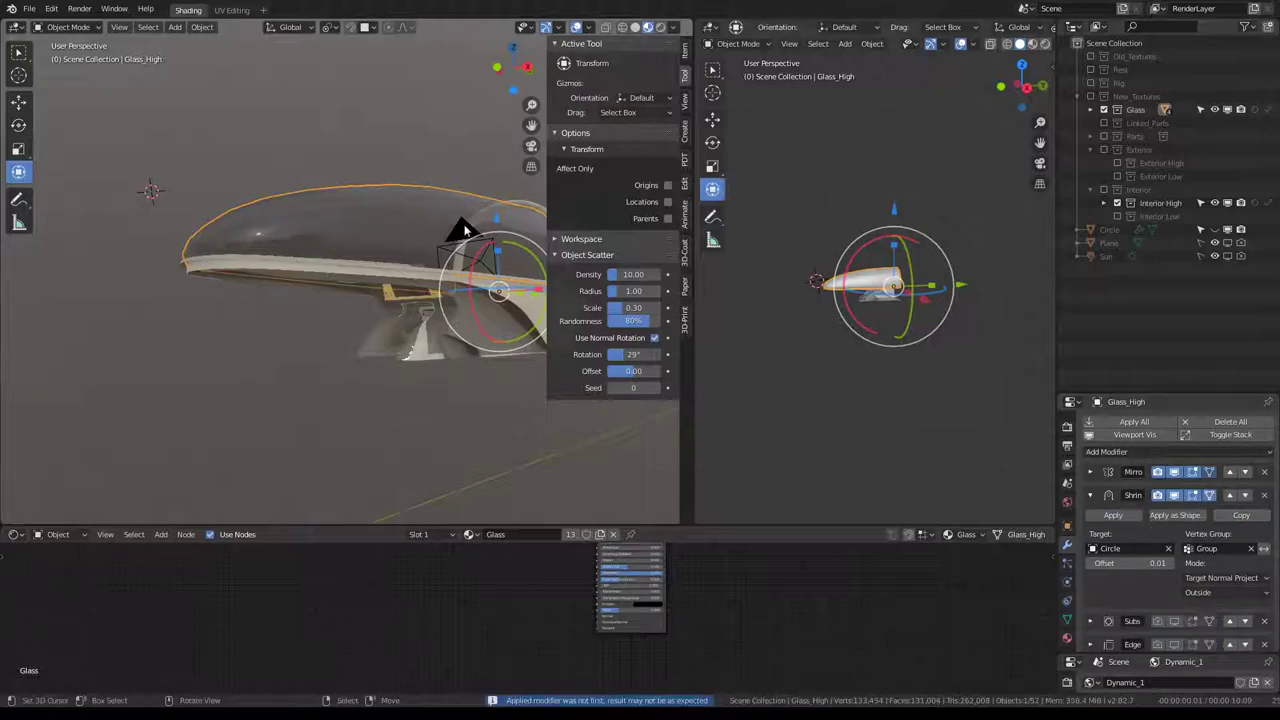
# Hide the rim edge loops and smooth all remaining canopy vertices twice.
pyautogui.hotkey('ctrl', 'space')
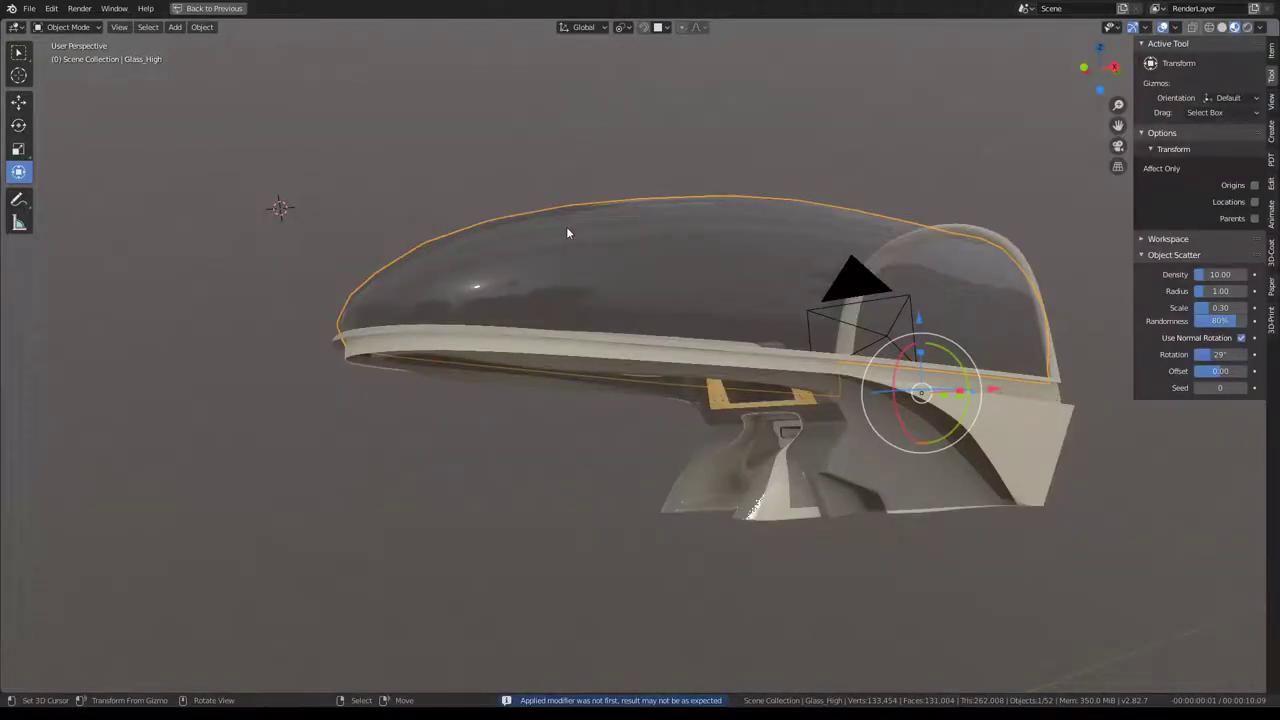
pyautogui.press('Tab')
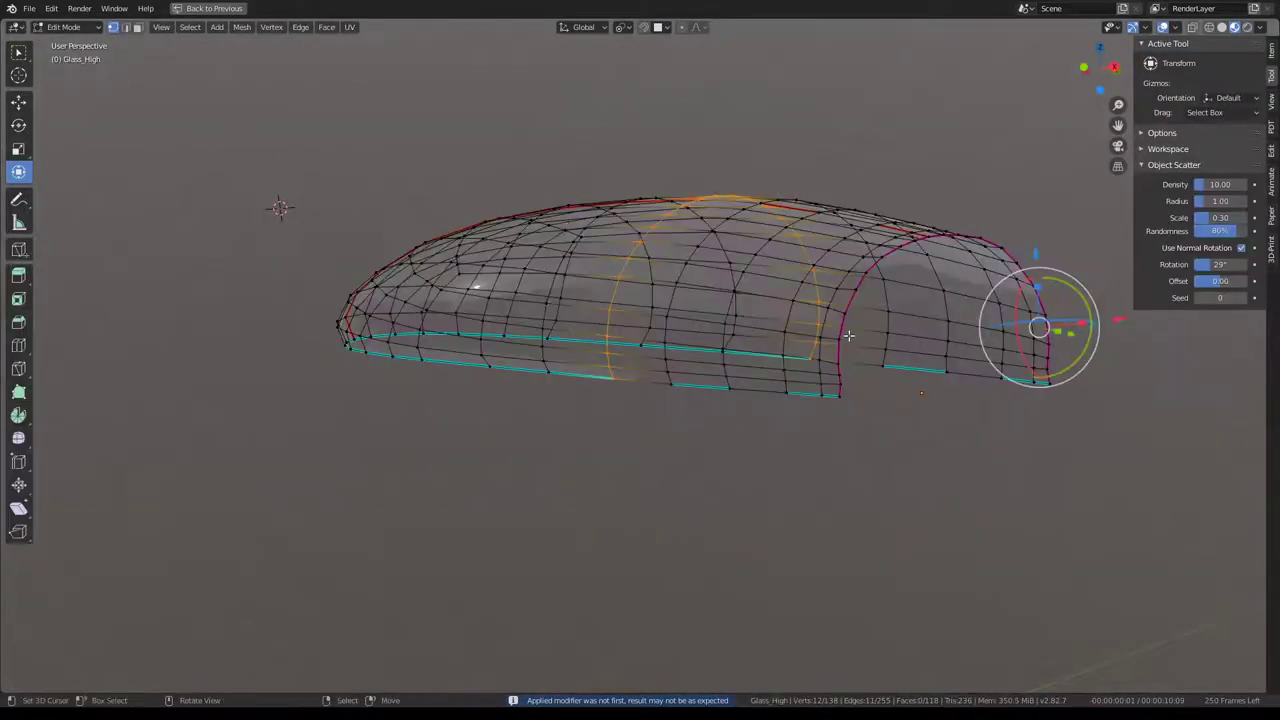
pyautogui.moveTo(848, 336); pyautogui.dragTo(954, 358, button='middle')
pyautogui.keyDown('alt'); pyautogui.keyDown('shift'); pyautogui.click(1019, 348); pyautogui.keyUp('shift'); pyautogui.keyUp('alt')
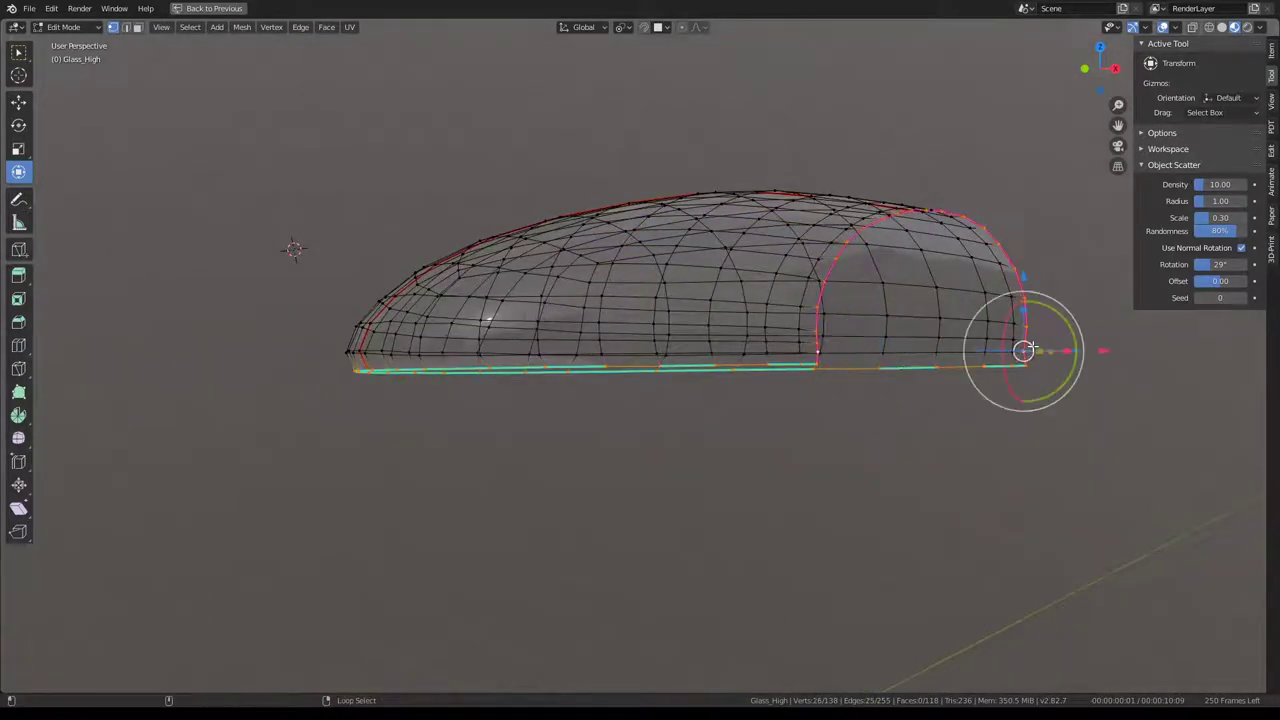
pyautogui.press('h')
pyautogui.press('a')
pyautogui.press('q')
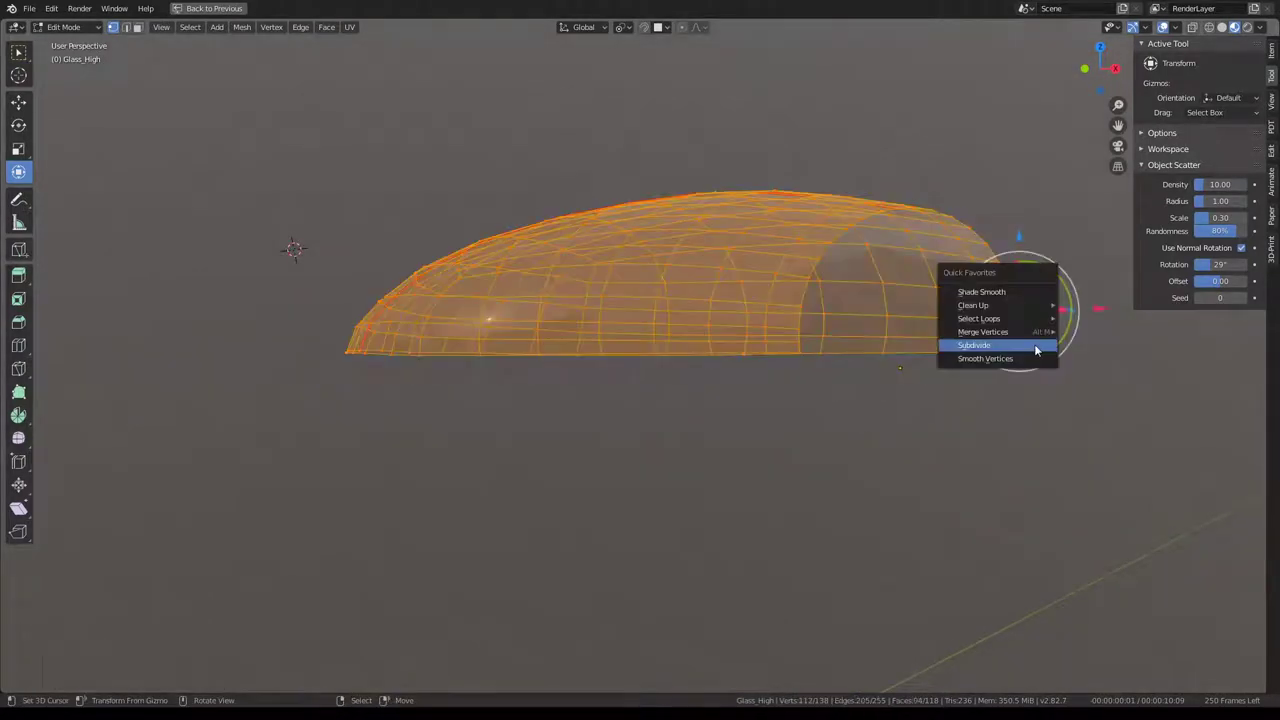
pyautogui.click(1030, 359)
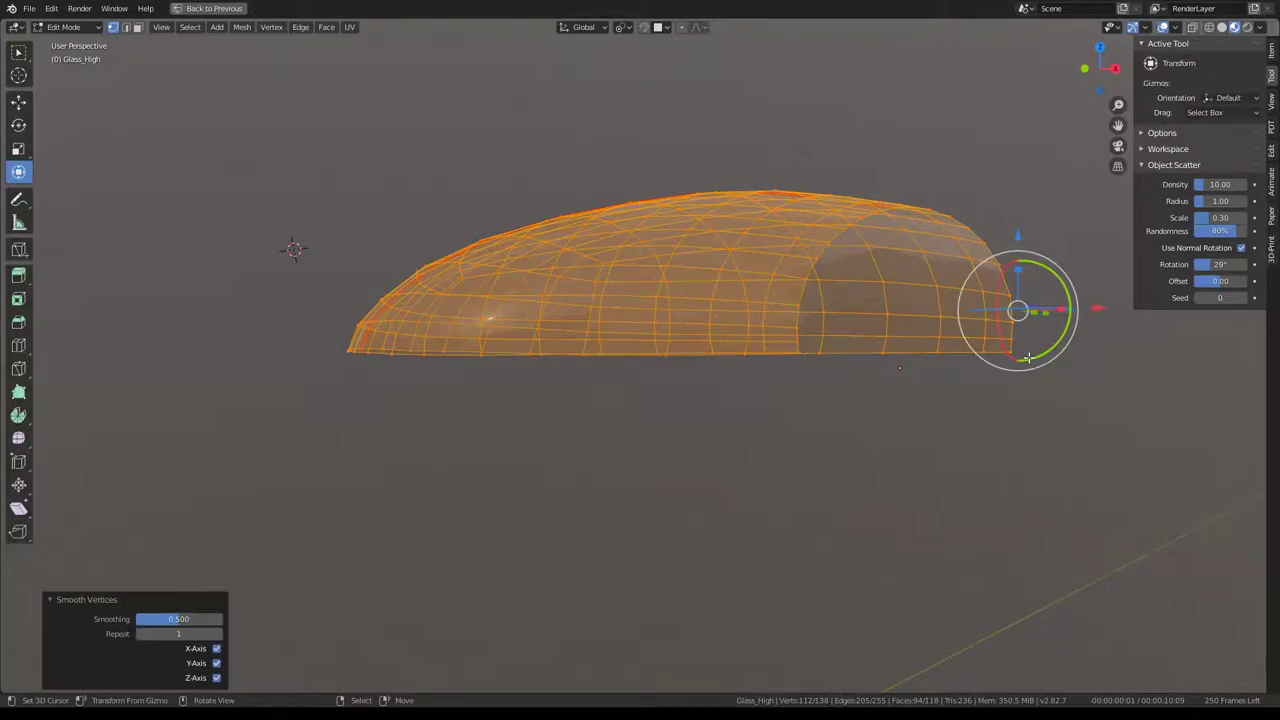
pyautogui.press('q')
pyautogui.click(1028, 358)
pyautogui.hotkey('ctrl', 'alt', 'space')
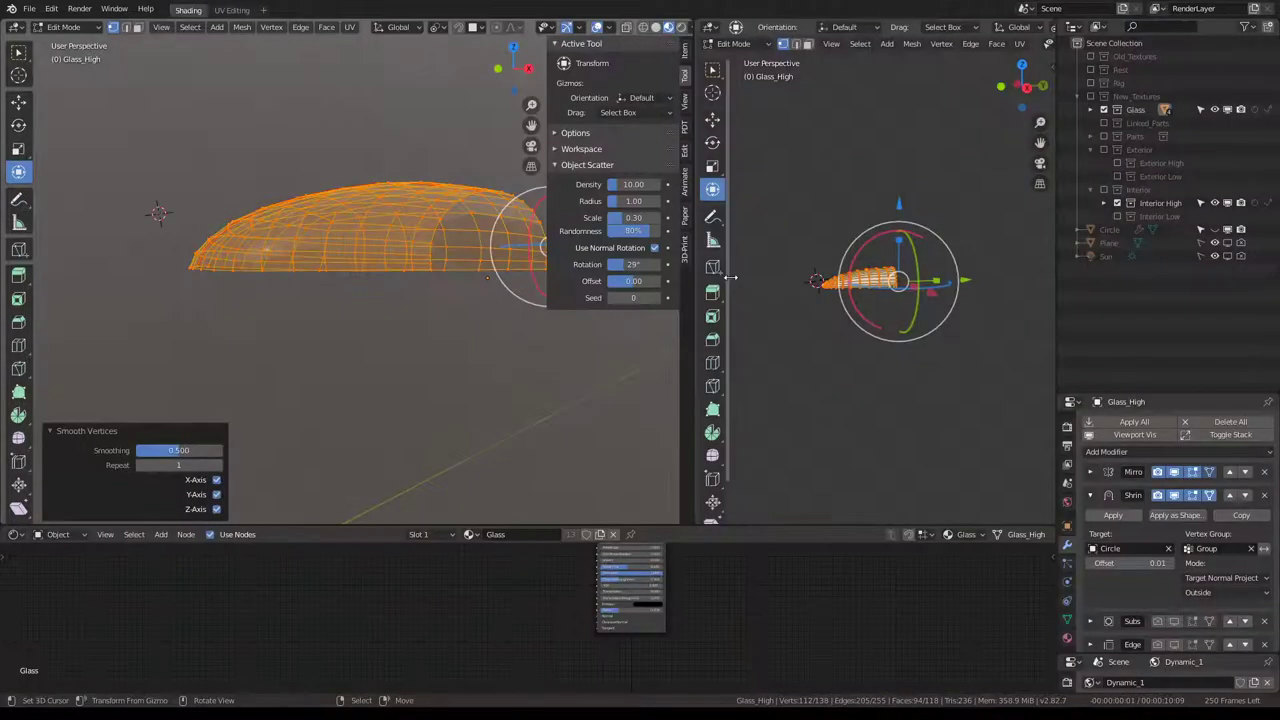
pyautogui.press('Tab')
# Apply another Shrinkwrap copy and smooth the canopy vertices twice more.
pyautogui.click(1242, 515)
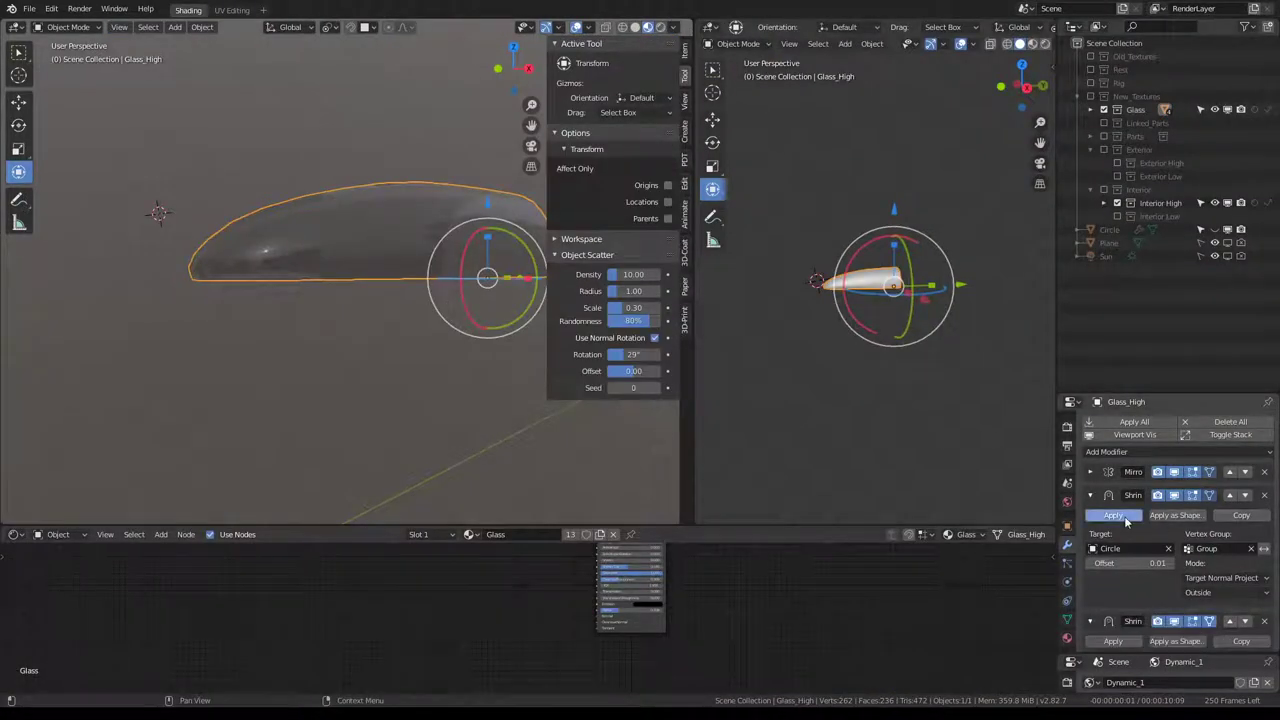
pyautogui.click(1113, 515)
pyautogui.press('Tab')
pyautogui.hotkey('ctrl', 'alt', 'space')
pyautogui.press('q')
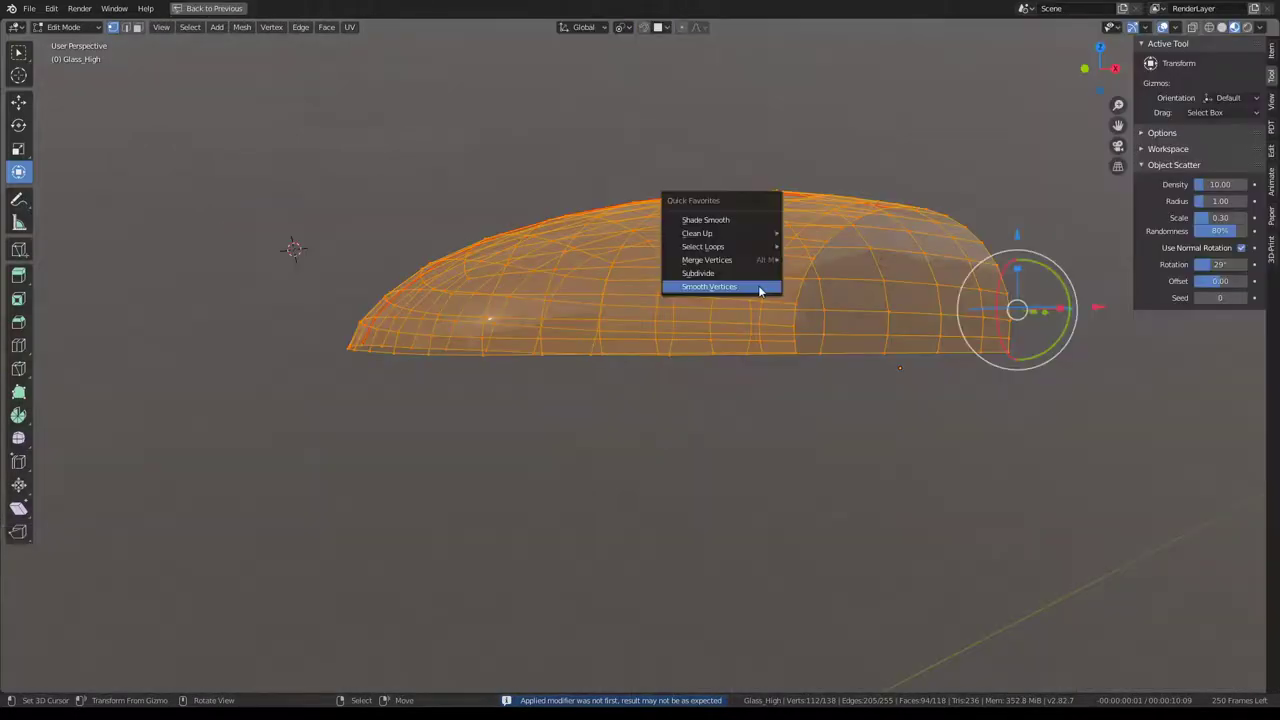
pyautogui.click(759, 287)
pyautogui.press('q')
pyautogui.click(759, 287)
pyautogui.moveTo(759, 287); pyautogui.dragTo(631, 270, button='middle')
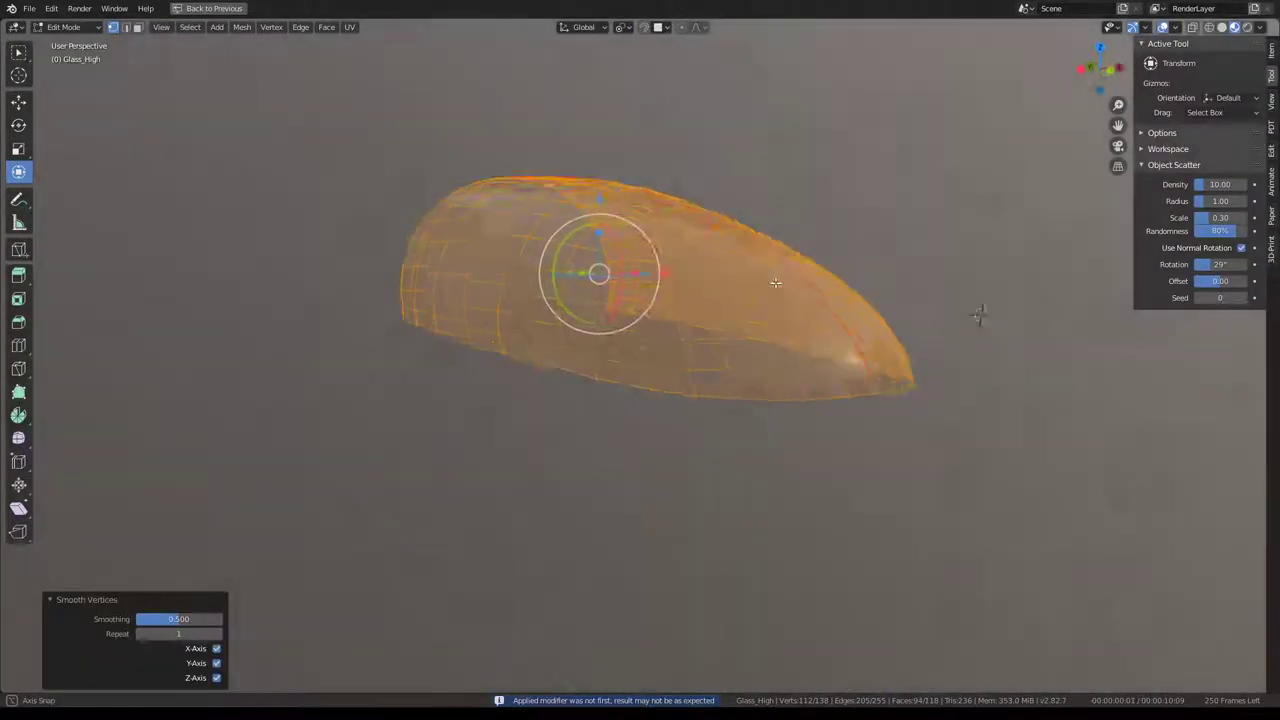
pyautogui.hotkey('ctrl', 'alt', 'space')
pyautogui.press('Tab')
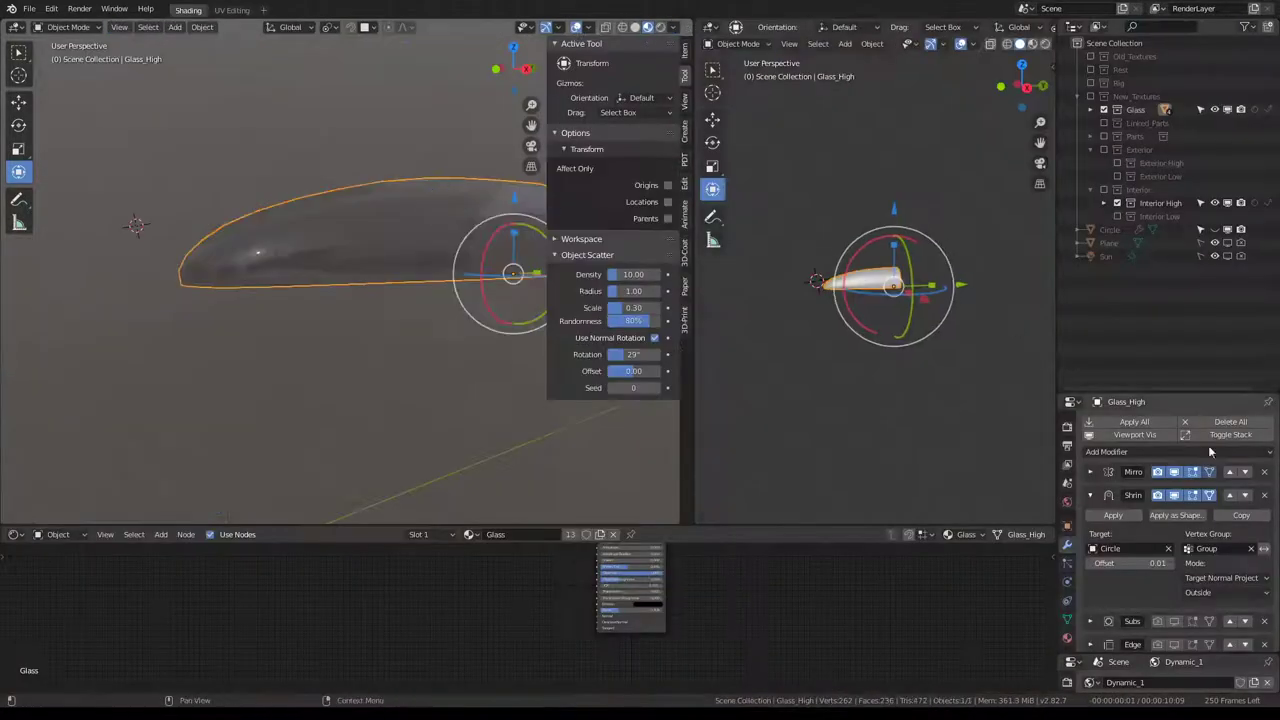
# Apply the remaining Shrinkwrap and inspect the smoothed canopy close up from the side.
pyautogui.click(1120, 515)
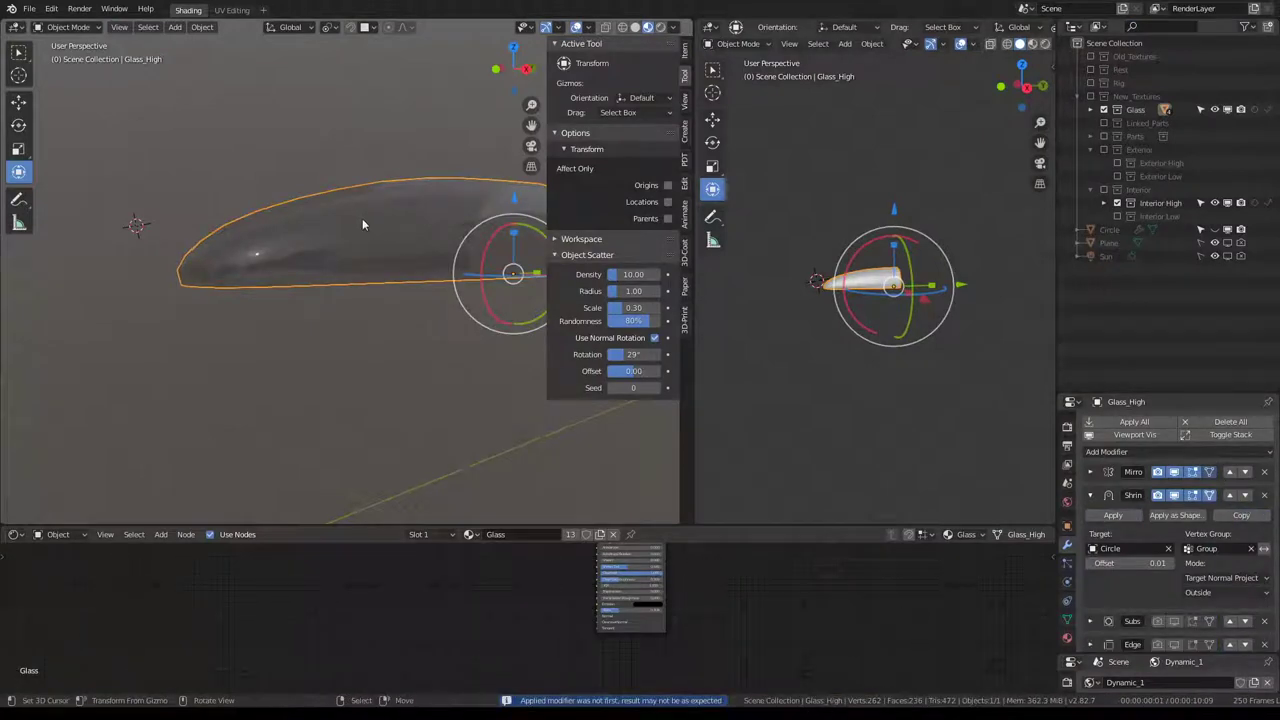
pyautogui.hotkey('ctrl', 'alt', 'space')
pyautogui.press('Tab')
pyautogui.press('Tab')
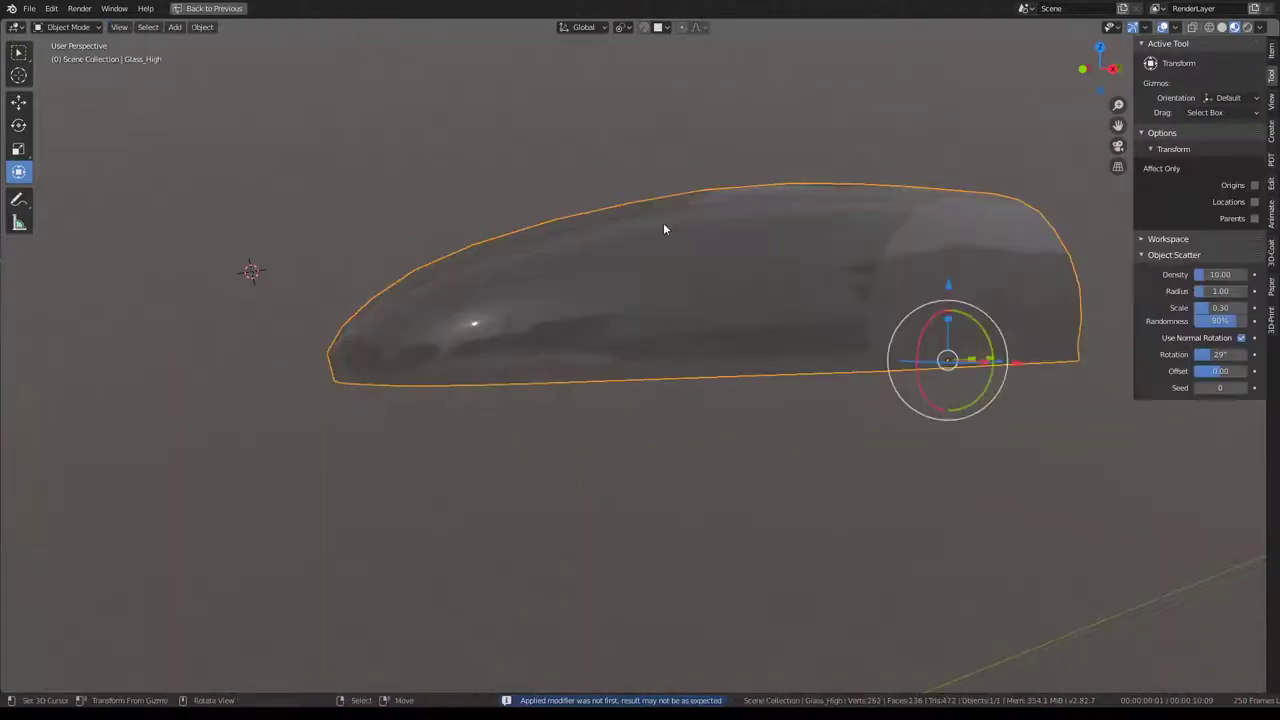
pyautogui.scroll(5, 600, 250)
pyautogui.scroll(-5, 542, 262)
pyautogui.press('Tab')
pyautogui.moveTo(620, 260); pyautogui.dragTo(734, 246, button='middle')
# In side view, slide a single rim vertex along its edge in four small steps.
pyautogui.click(470, 414)
pyautogui.moveTo(470, 414); pyautogui.dragTo(557, 451, button='middle')
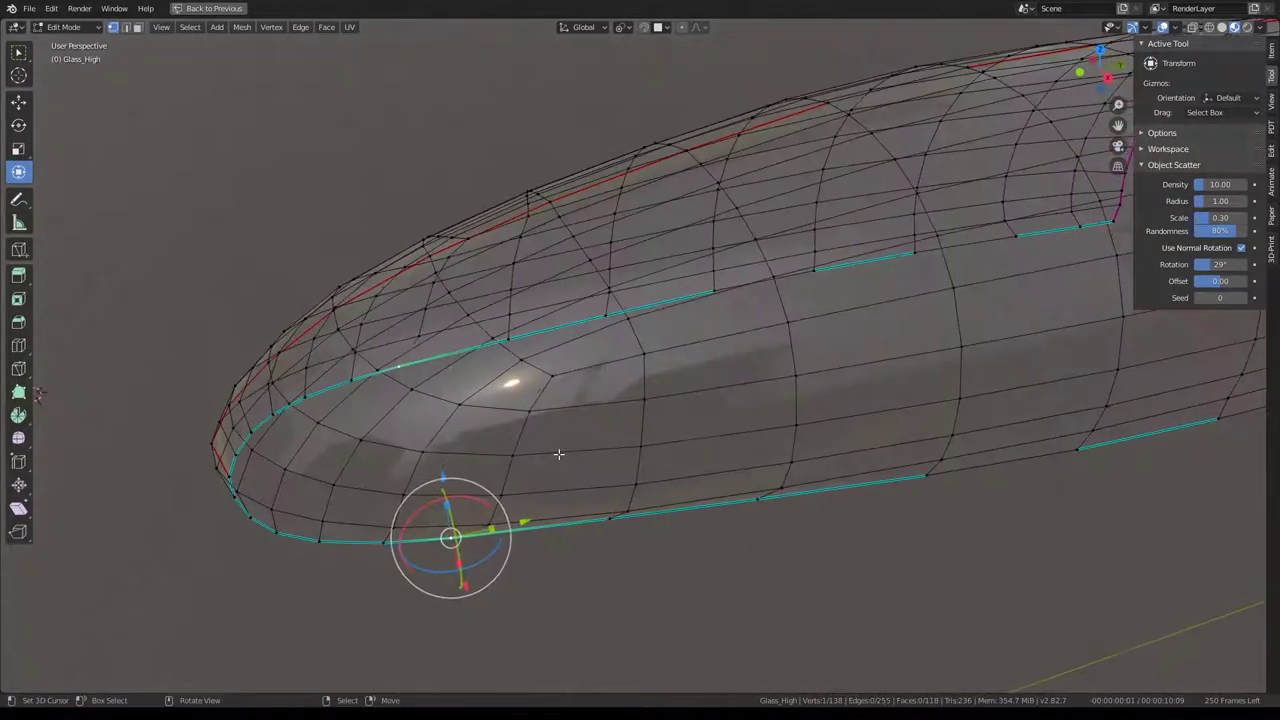
pyautogui.press('KP_3')
pyautogui.scroll(2, 530, 427)
pyautogui.hotkey('shift', 'v')
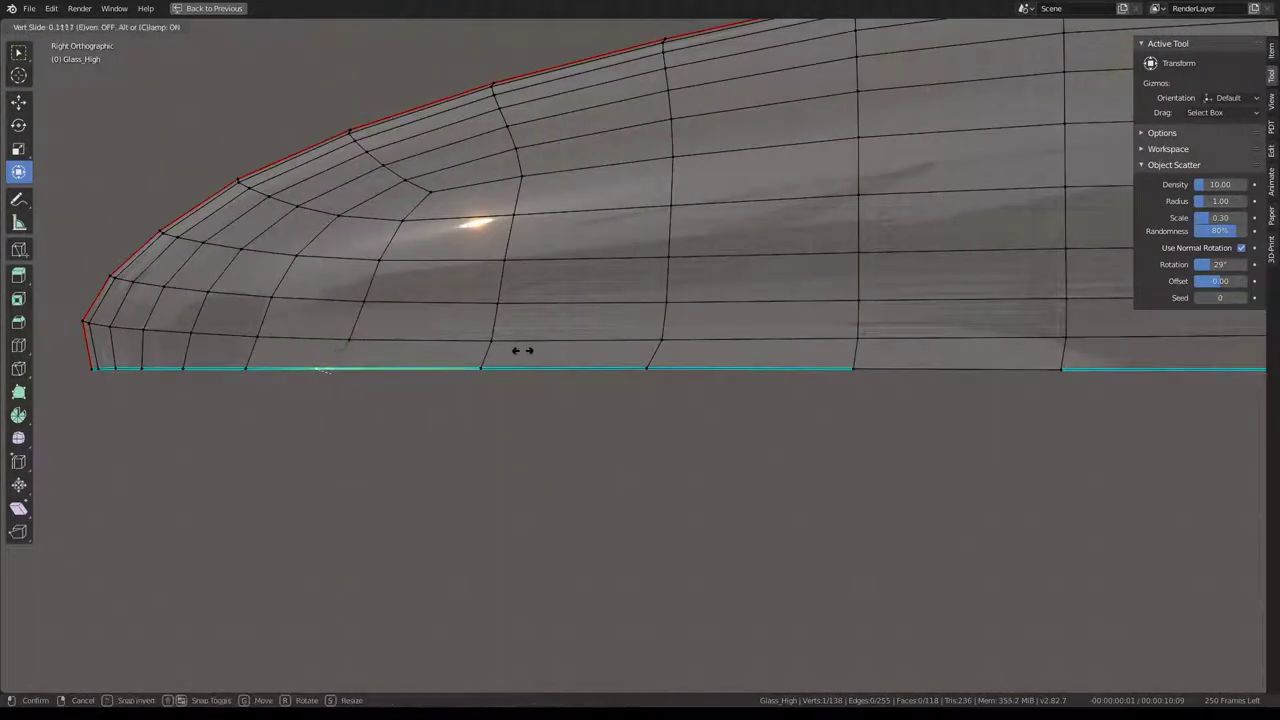
pyautogui.click(536, 352)
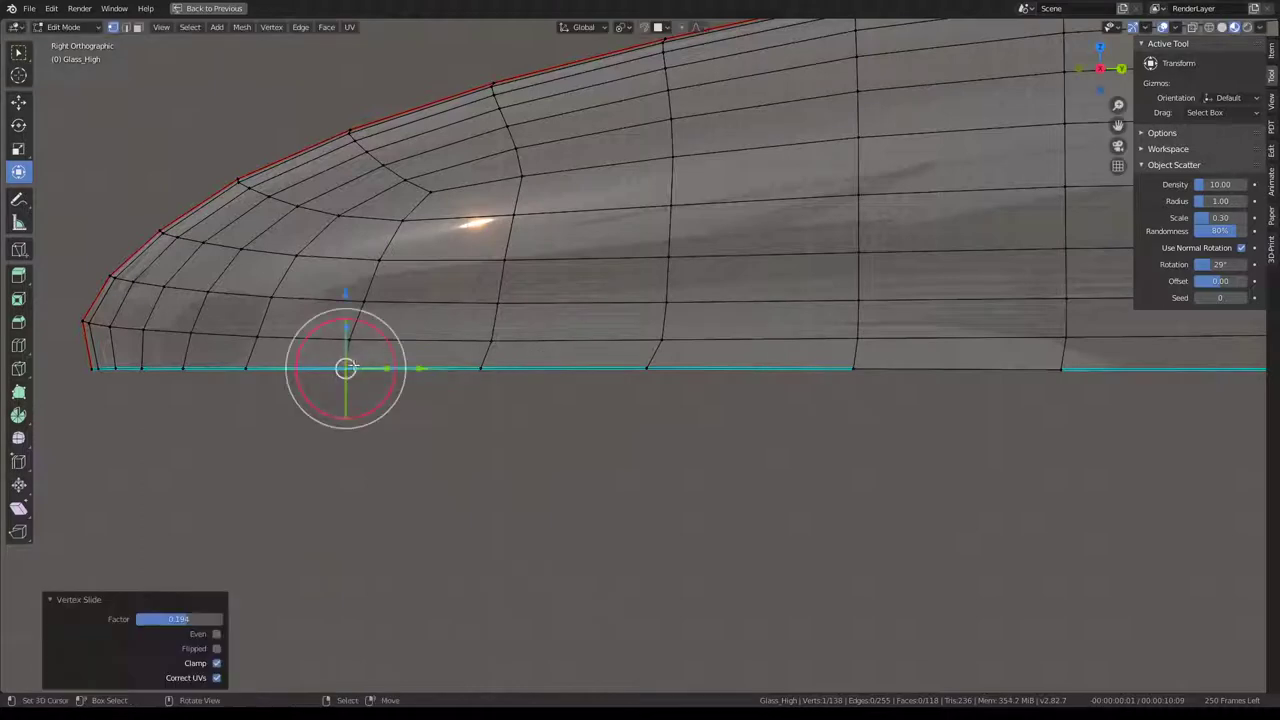
pyautogui.hotkey('shift', 'v')
pyautogui.click(505, 368)
pyautogui.hotkey('shift', 'v')
pyautogui.click(560, 372)
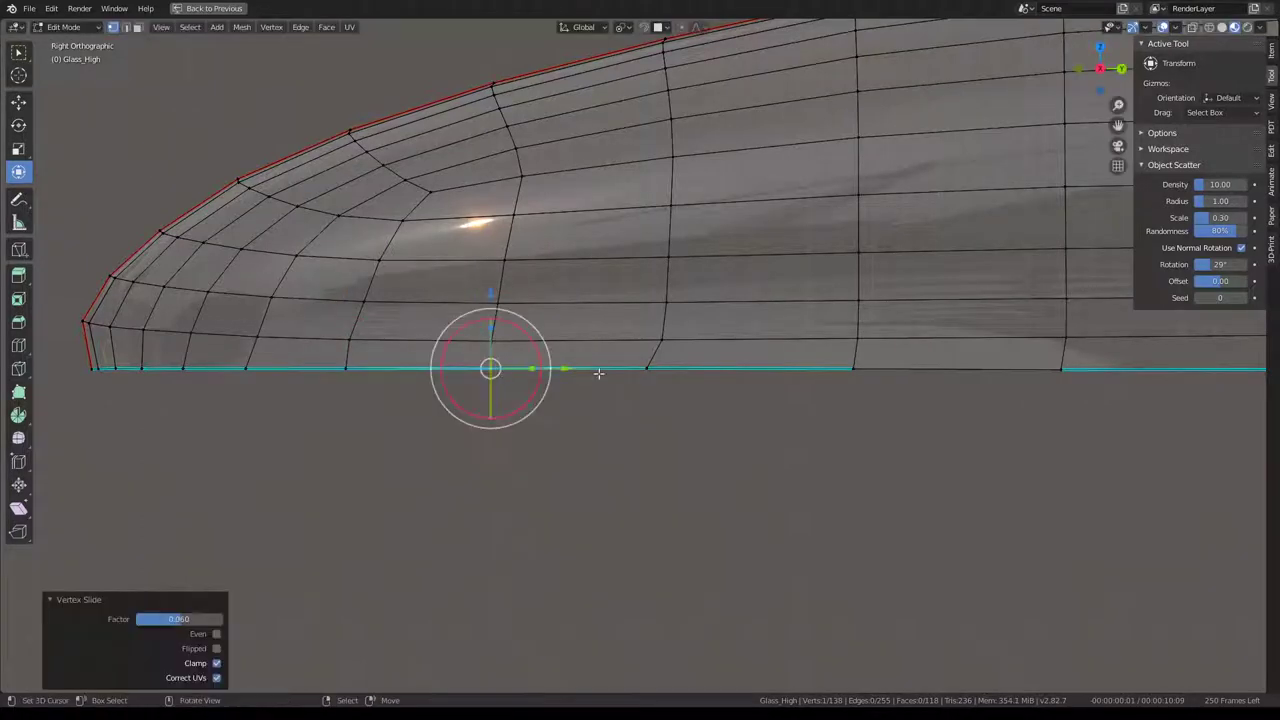
pyautogui.hotkey('shift', 'v')
pyautogui.click(635, 370)
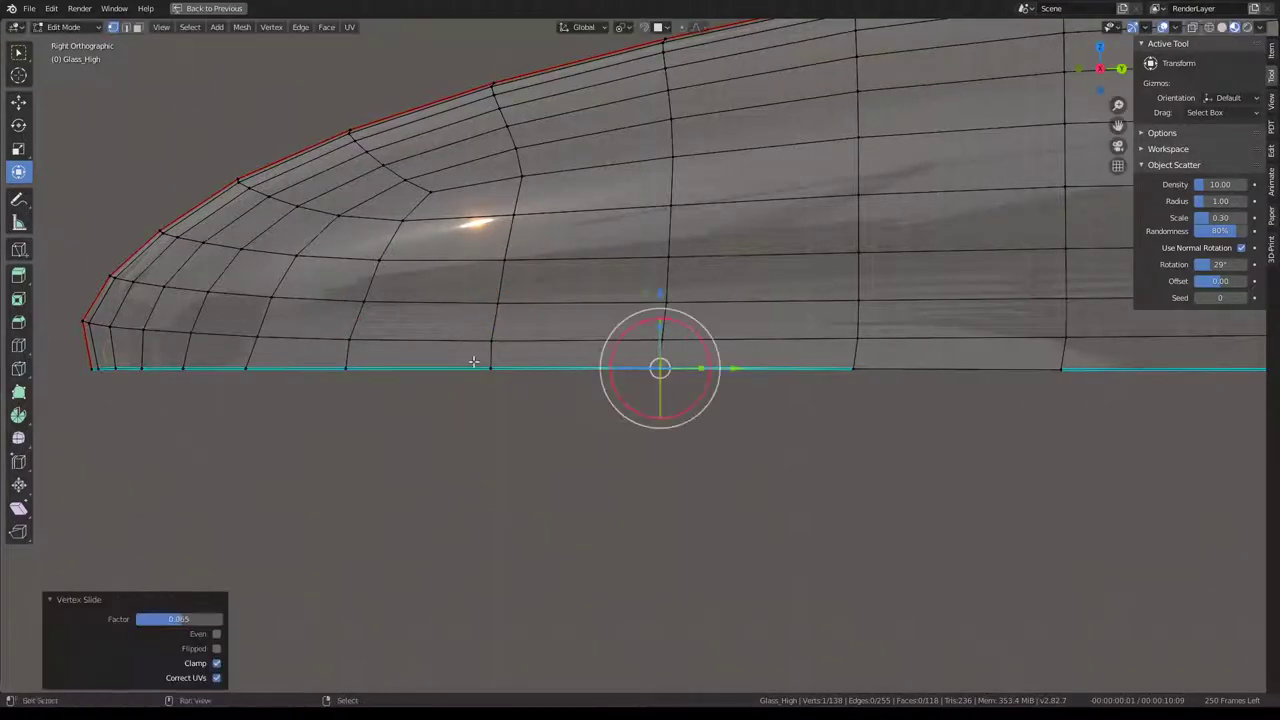
# Slide the rim vertices toward the canopy's front end along their edges.
pyautogui.keyDown('shift'); pyautogui.moveTo(474, 362); pyautogui.dragTo(888, 355, button='middle'); pyautogui.keyUp('shift')
pyautogui.hotkey('shift', 'v')
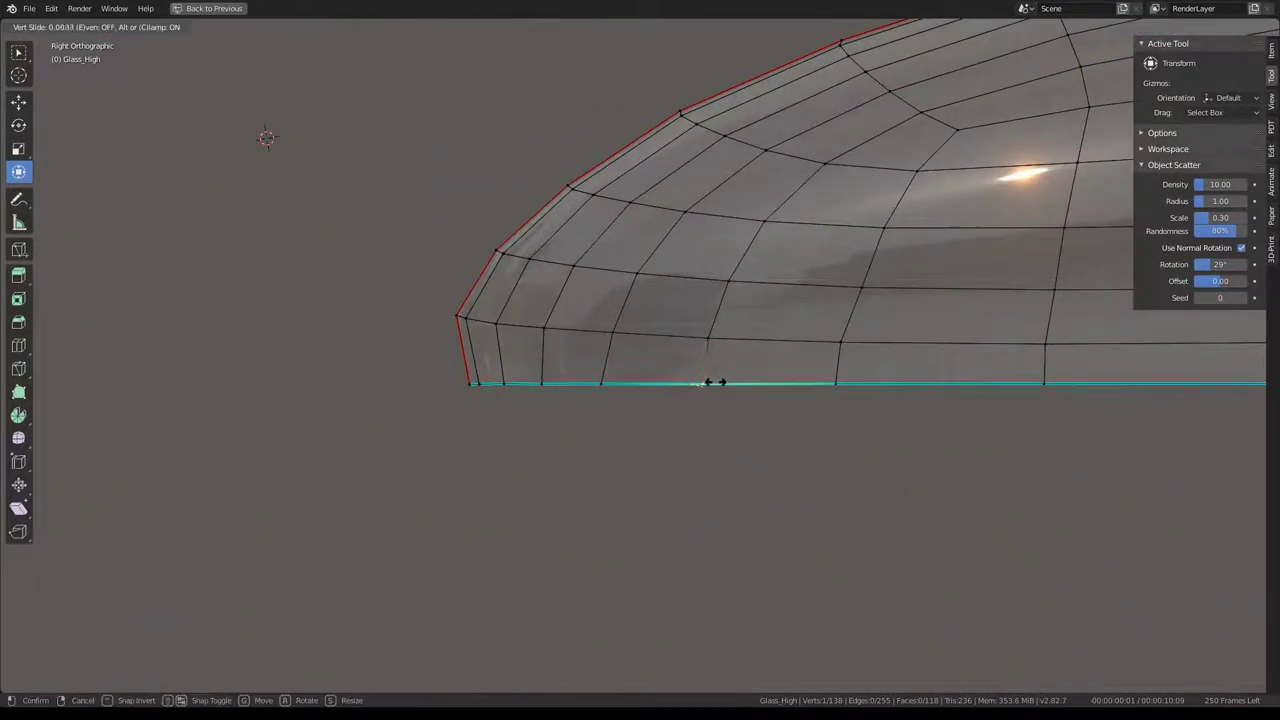
pyautogui.click(712, 381)
pyautogui.hotkey('shift', 'v')
pyautogui.click(619, 382)
pyautogui.moveTo(591, 400); pyautogui.dragTo(910, 430, button='middle')
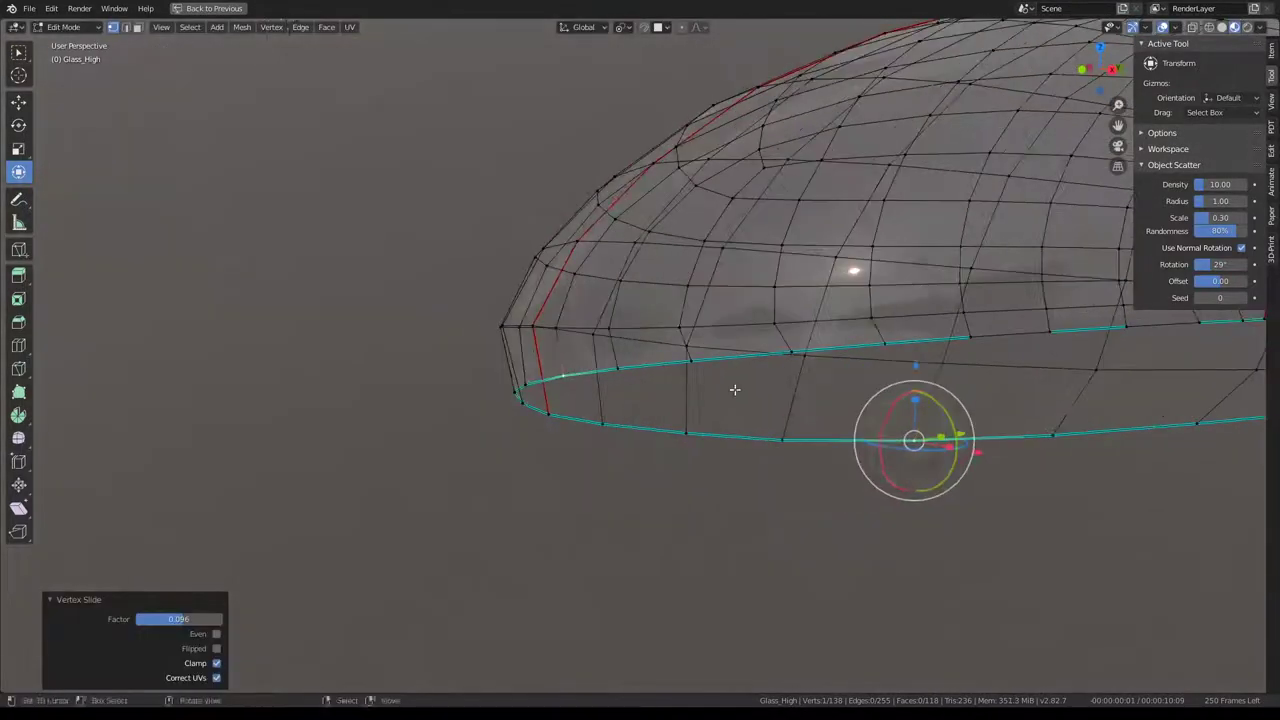
pyautogui.click(850, 493)
pyautogui.press('g')
pyautogui.press('g')
pyautogui.click(646, 490)
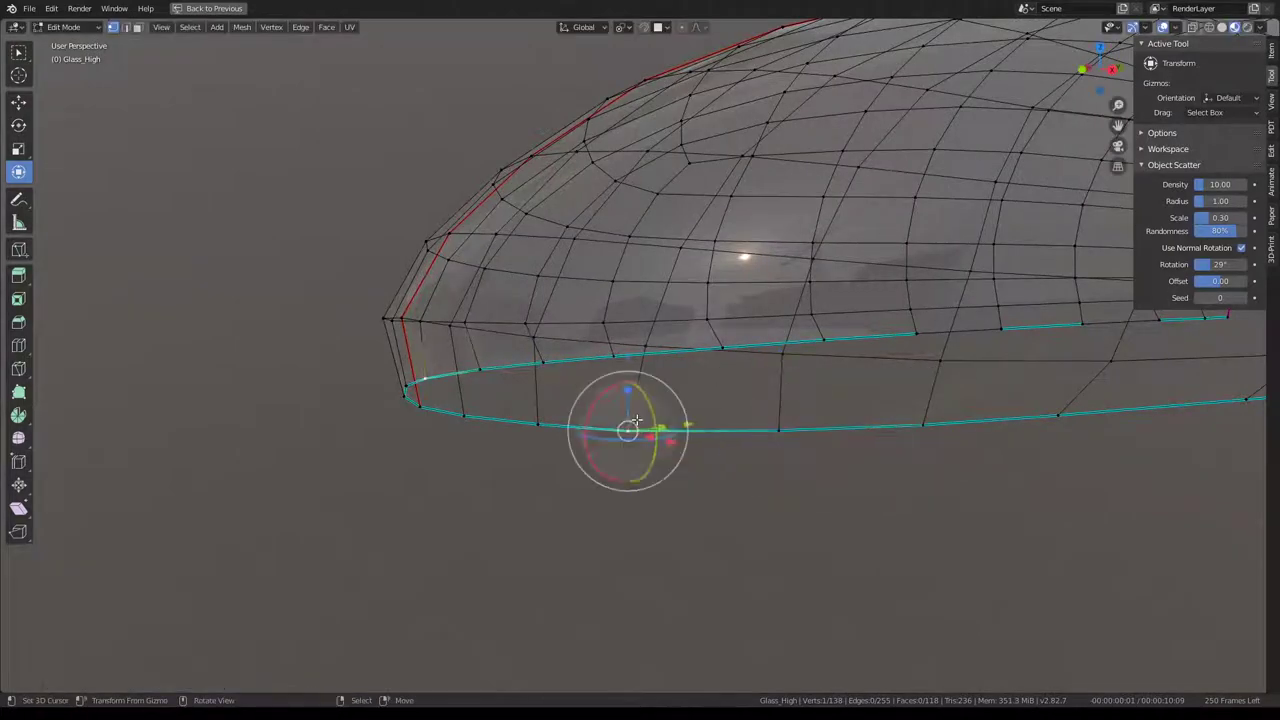
pyautogui.press('g')
pyautogui.press('g')
pyautogui.click(680, 481)
# Slide the edge vertices around the dome along their edges.
pyautogui.moveTo(680, 481)
pyautogui.mouseDown(button='middle')
pyautogui.moveTo(757, 486)
pyautogui.moveTo(743, 486)
pyautogui.moveTo(822, 431)
pyautogui.moveTo(840, 434)
pyautogui.mouseUp(button='middle')
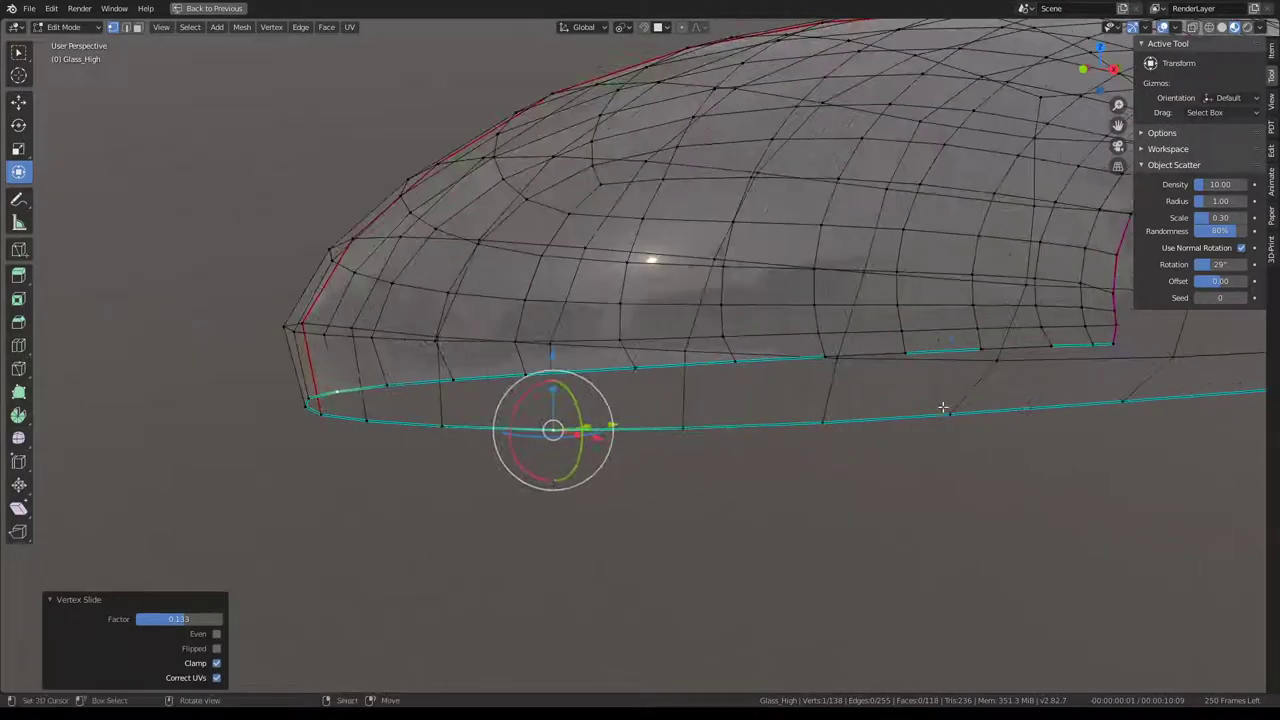
pyautogui.moveTo(942, 408); pyautogui.dragTo(880, 406, button='middle')
pyautogui.press('g')
pyautogui.press('g')
pyautogui.click(897, 409)
pyautogui.click(781, 357)
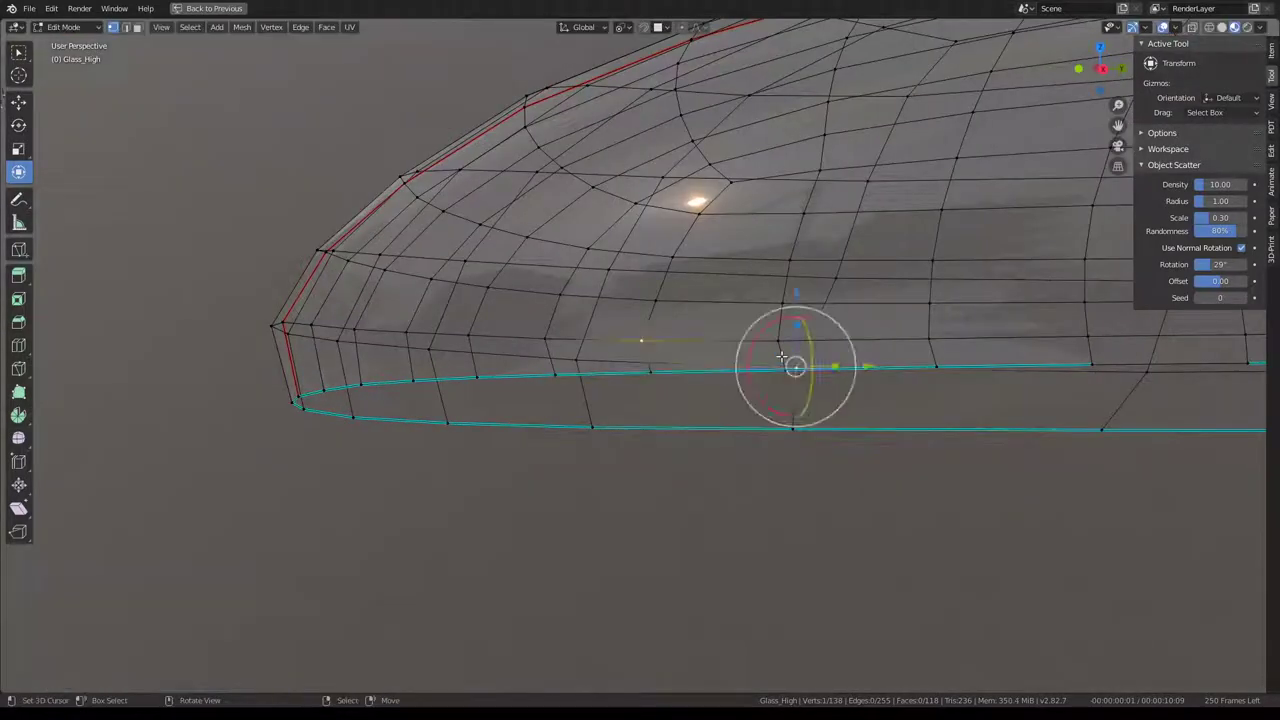
pyautogui.press('g')
pyautogui.press('g')
pyautogui.click(797, 363)
# Slide a lower-loop vertex along its edge, undoing an accidental free move.
pyautogui.moveTo(797, 363)
pyautogui.mouseDown(button='middle')
pyautogui.moveTo(857, 409)
pyautogui.moveTo(786, 358)
pyautogui.mouseUp(button='middle')
pyautogui.click(862, 411)
pyautogui.press('g')
pyautogui.click(787, 370)
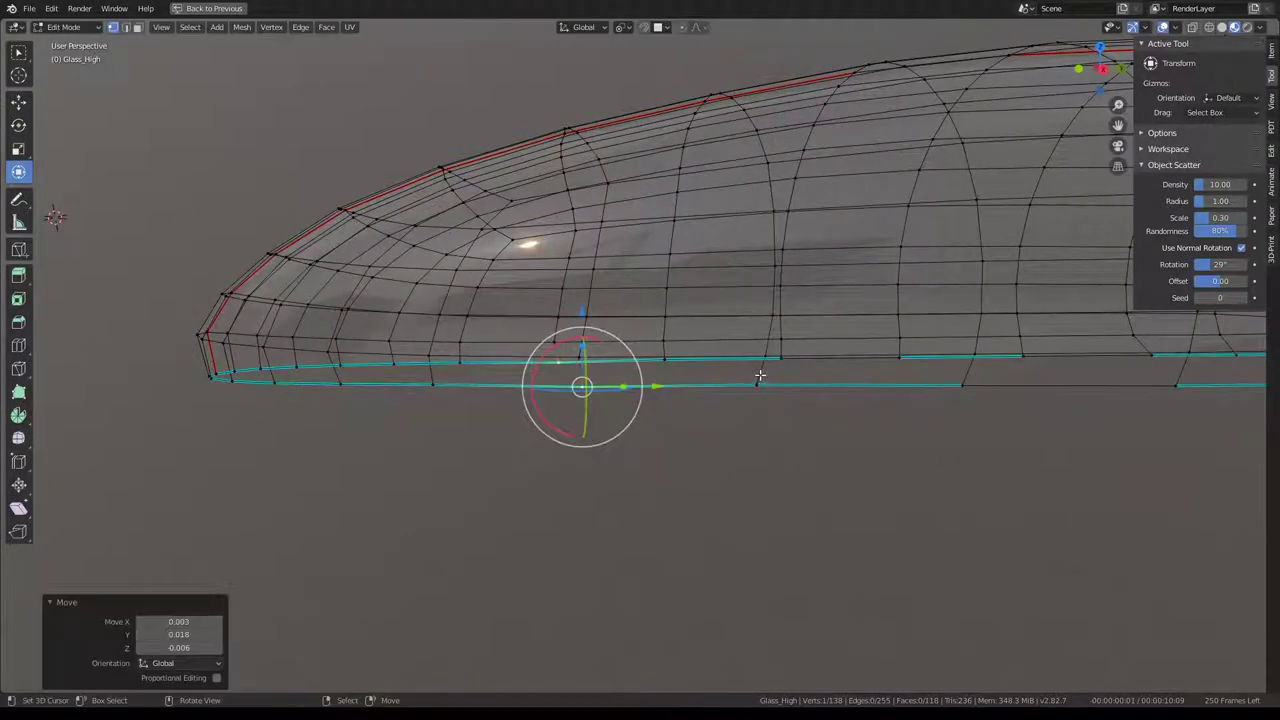
pyautogui.hotkey('ctrl', 'z')
pyautogui.press('g')
pyautogui.press('g')
pyautogui.click(686, 388)
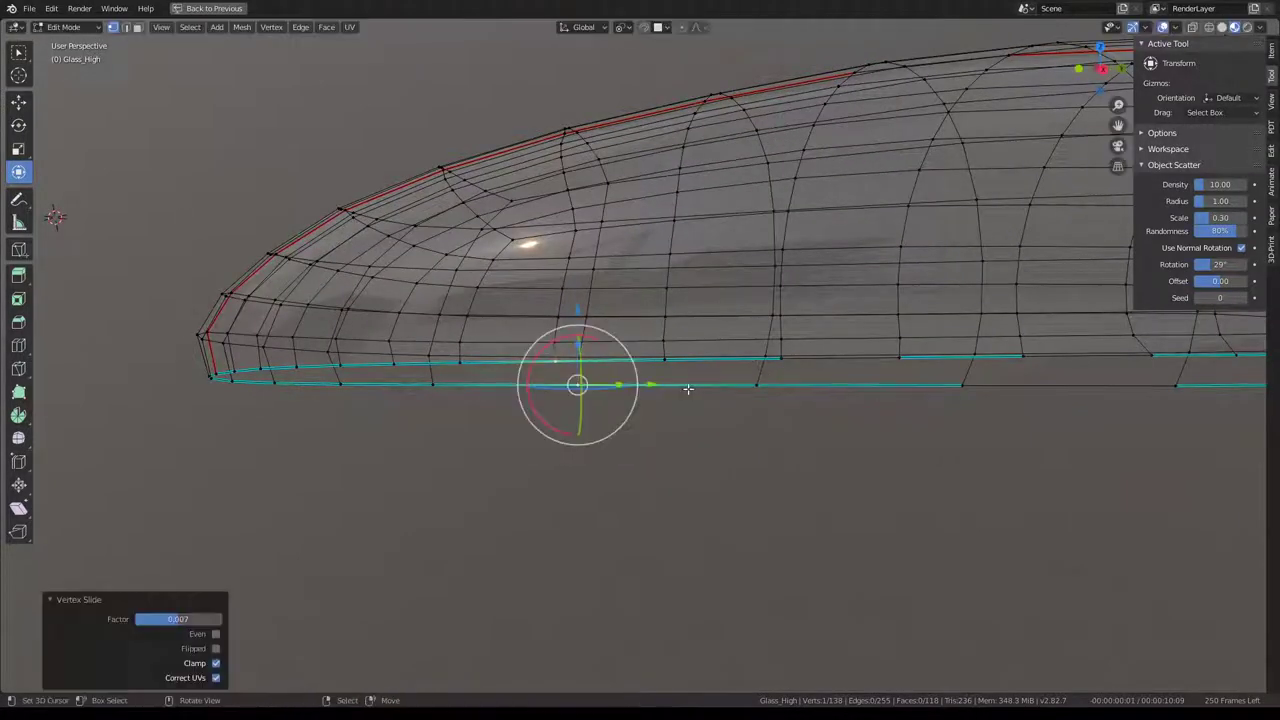
# Slide the lower rim and back-edge vertices near the canopy's open back end.
pyautogui.moveTo(686, 388)
pyautogui.mouseDown(button='middle')
pyautogui.moveTo(943, 393)
pyautogui.moveTo(717, 384)
pyautogui.mouseUp(button='middle')
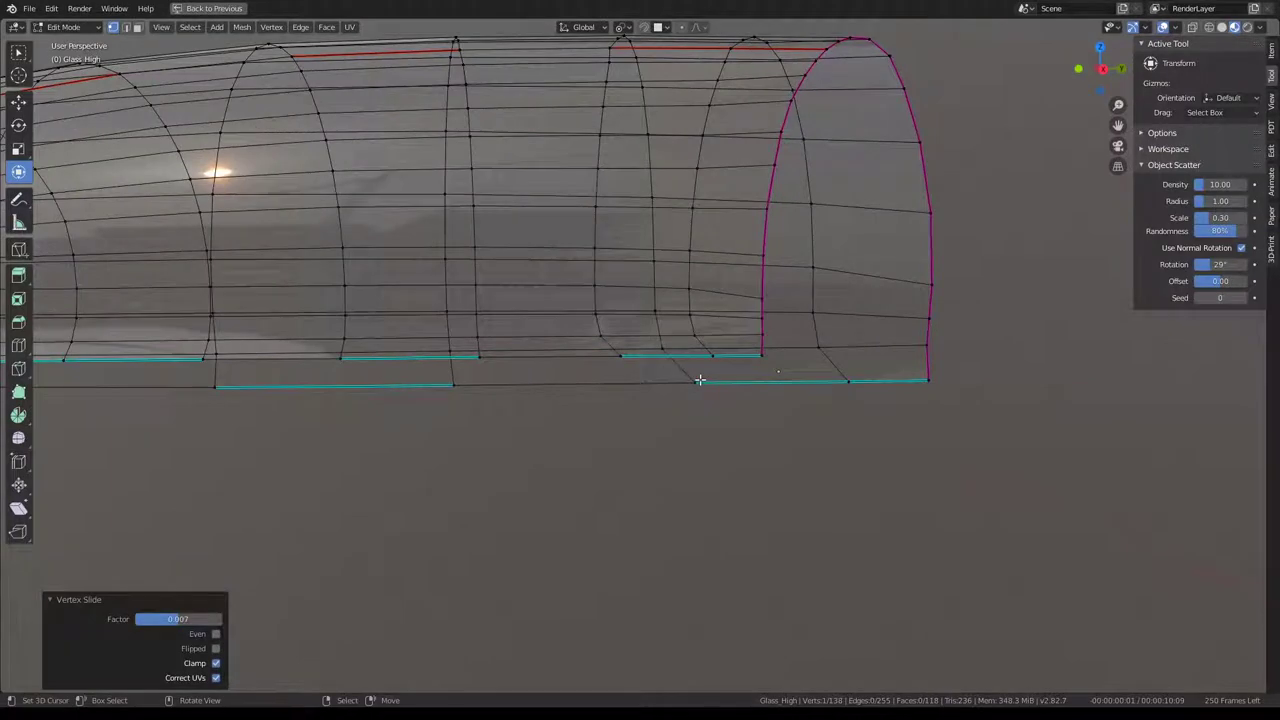
pyautogui.click(699, 380)
pyautogui.press('g')
pyautogui.press('g')
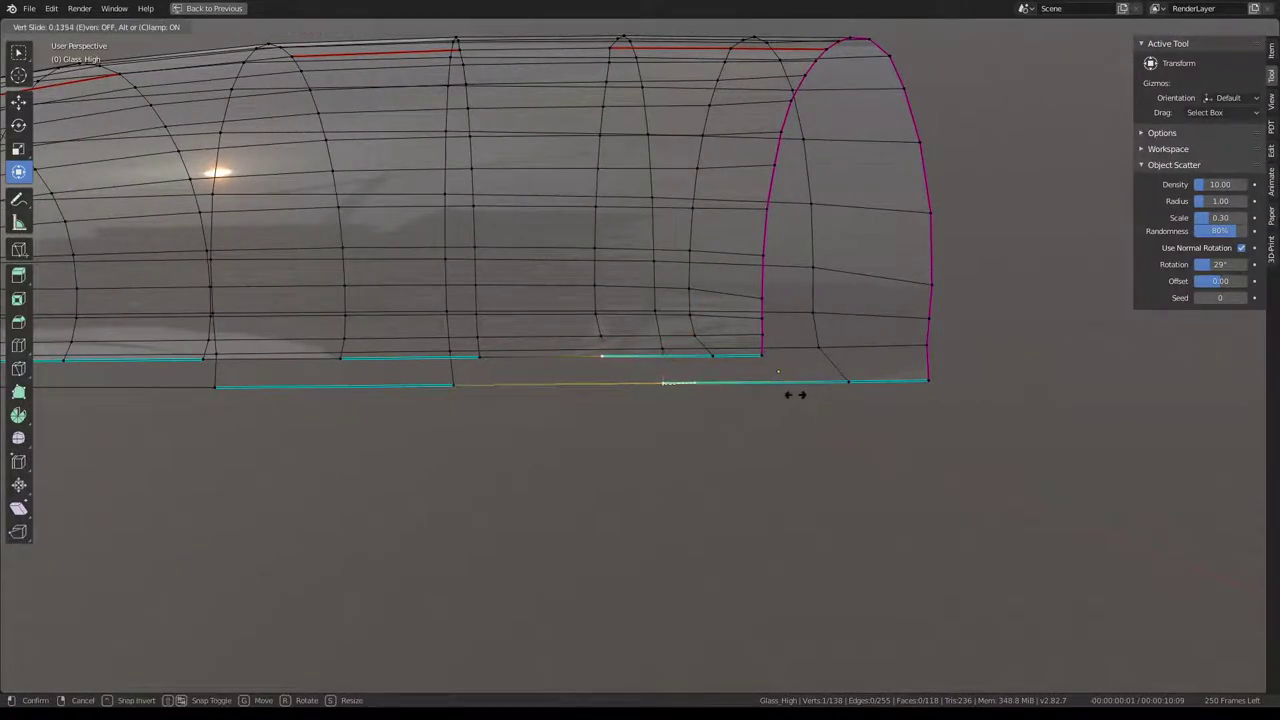
pyautogui.click(795, 394)
pyautogui.press('g')
pyautogui.press('g')
pyautogui.click(848, 390)
pyautogui.press('g')
pyautogui.press('g')
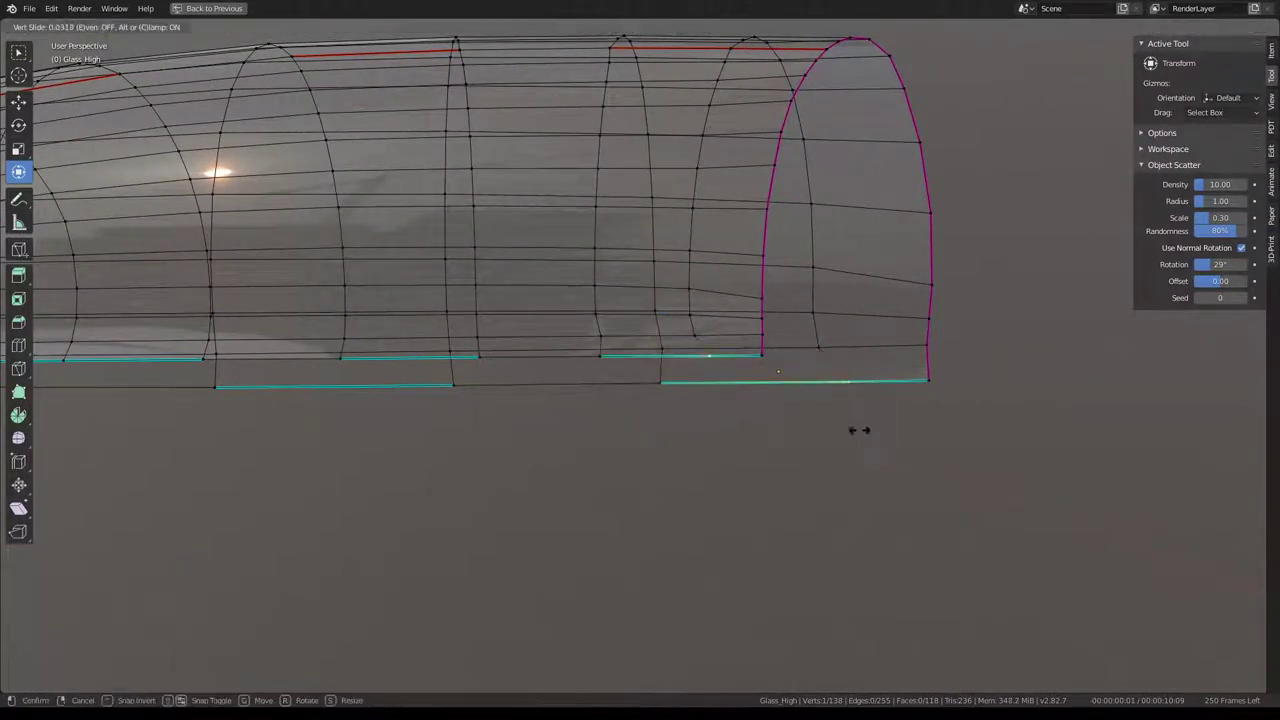
pyautogui.click(840, 430)
pyautogui.click(931, 285)
pyautogui.press('g')
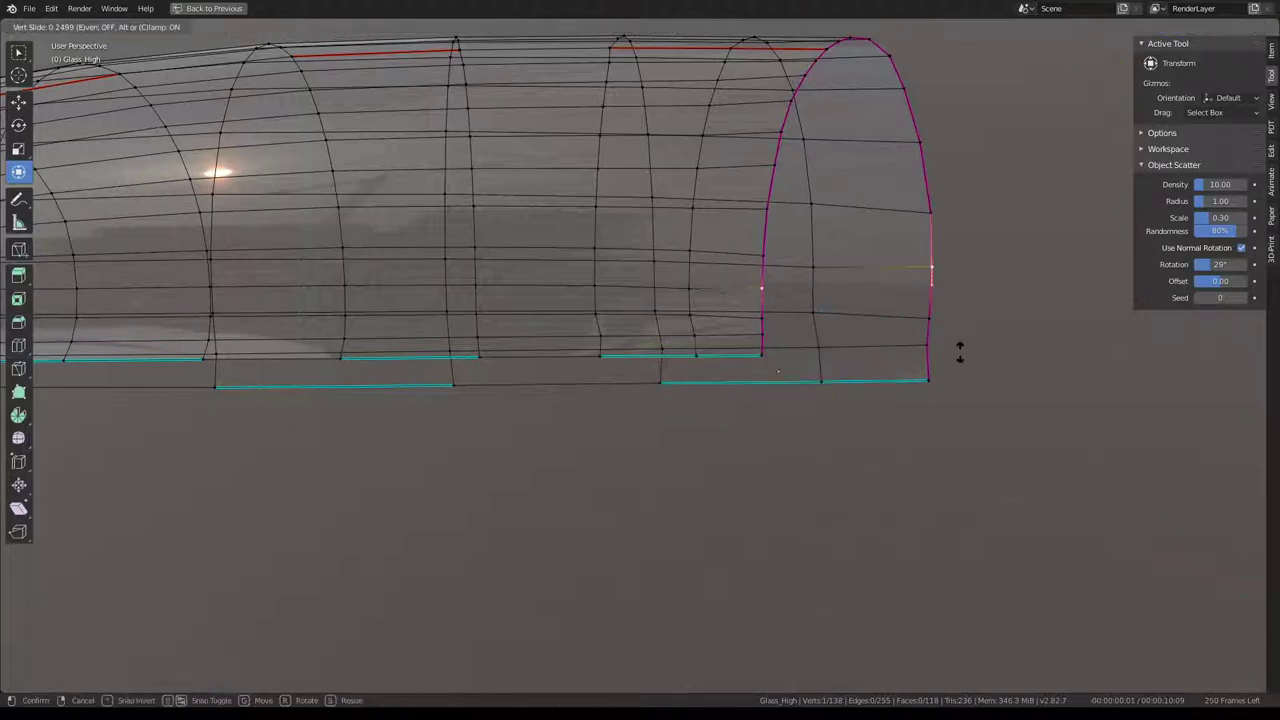
pyautogui.click(960, 350)
pyautogui.press('g')
pyautogui.press('g')
pyautogui.click(981, 347)
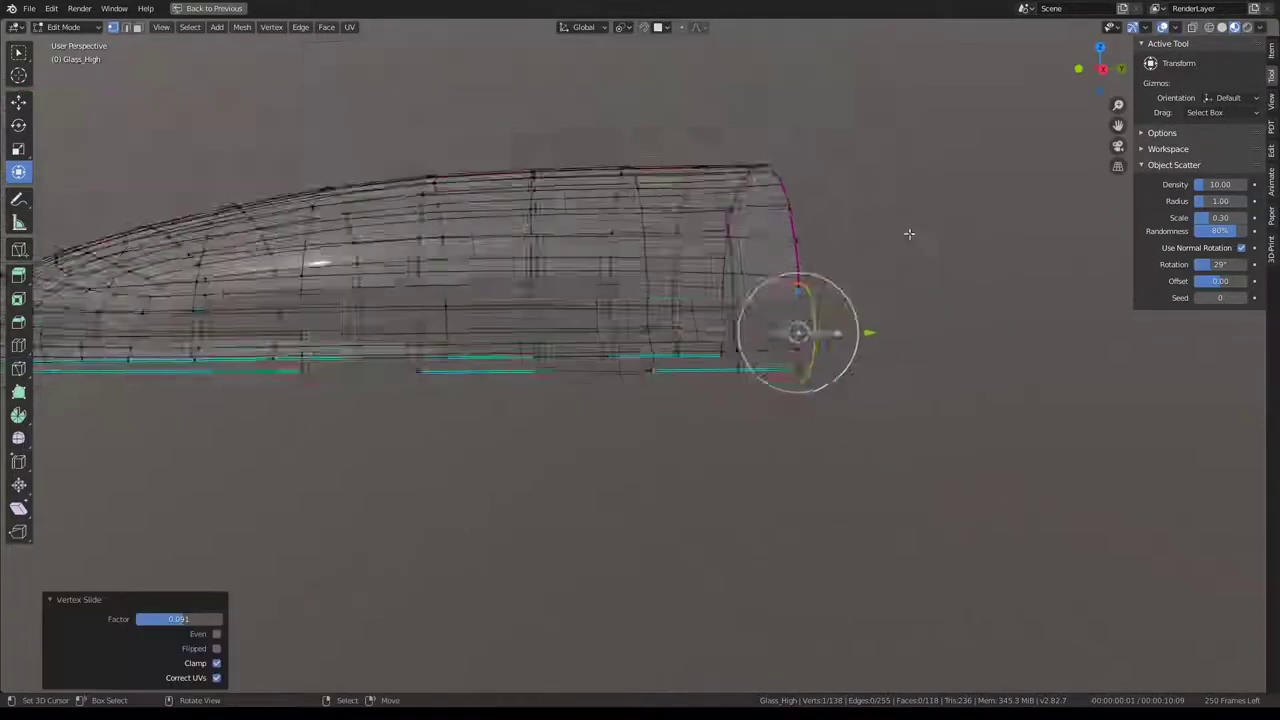
# Slide the remaining lower rim vertices along their edges from a new angle.
pyautogui.moveTo(908, 234); pyautogui.dragTo(796, 428, button='middle')
pyautogui.click(796, 428)
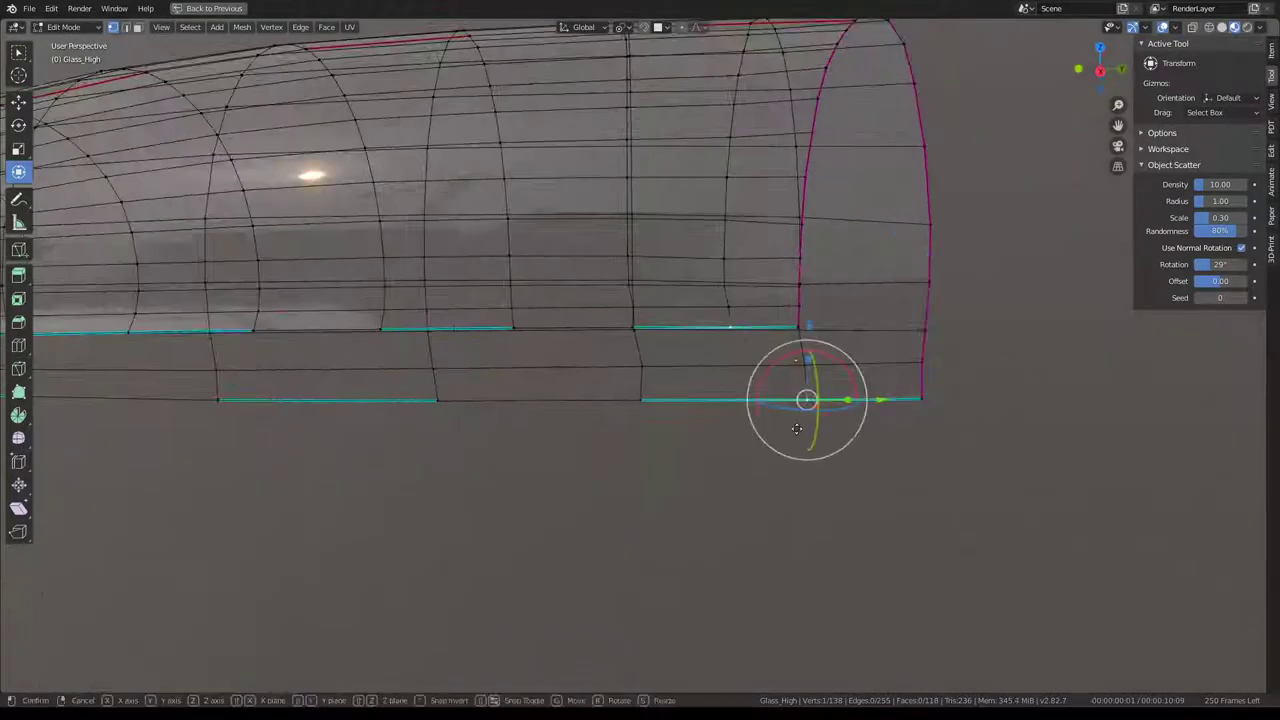
pyautogui.press('g')
pyautogui.press('g')
pyautogui.click(789, 428)
pyautogui.press('g')
pyautogui.press('g')
pyautogui.click(870, 394)
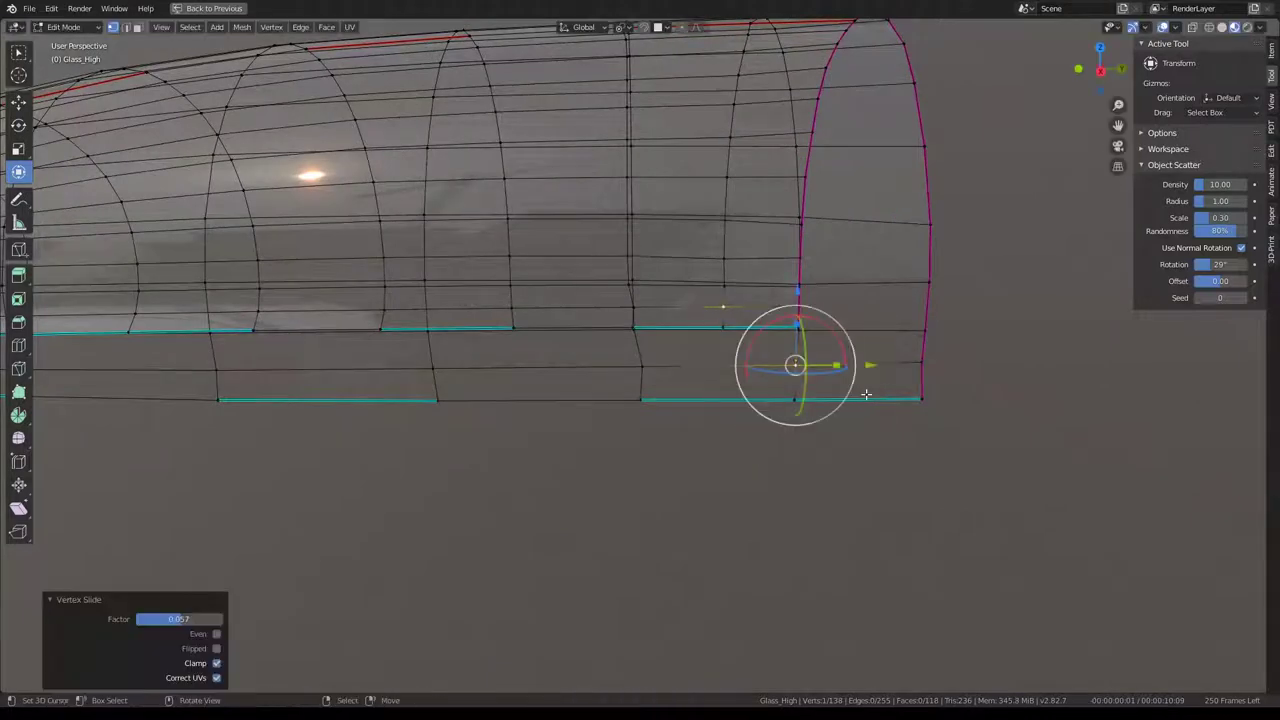
pyautogui.click(641, 409)
pyautogui.press('g')
pyautogui.press('g')
pyautogui.click(703, 393)
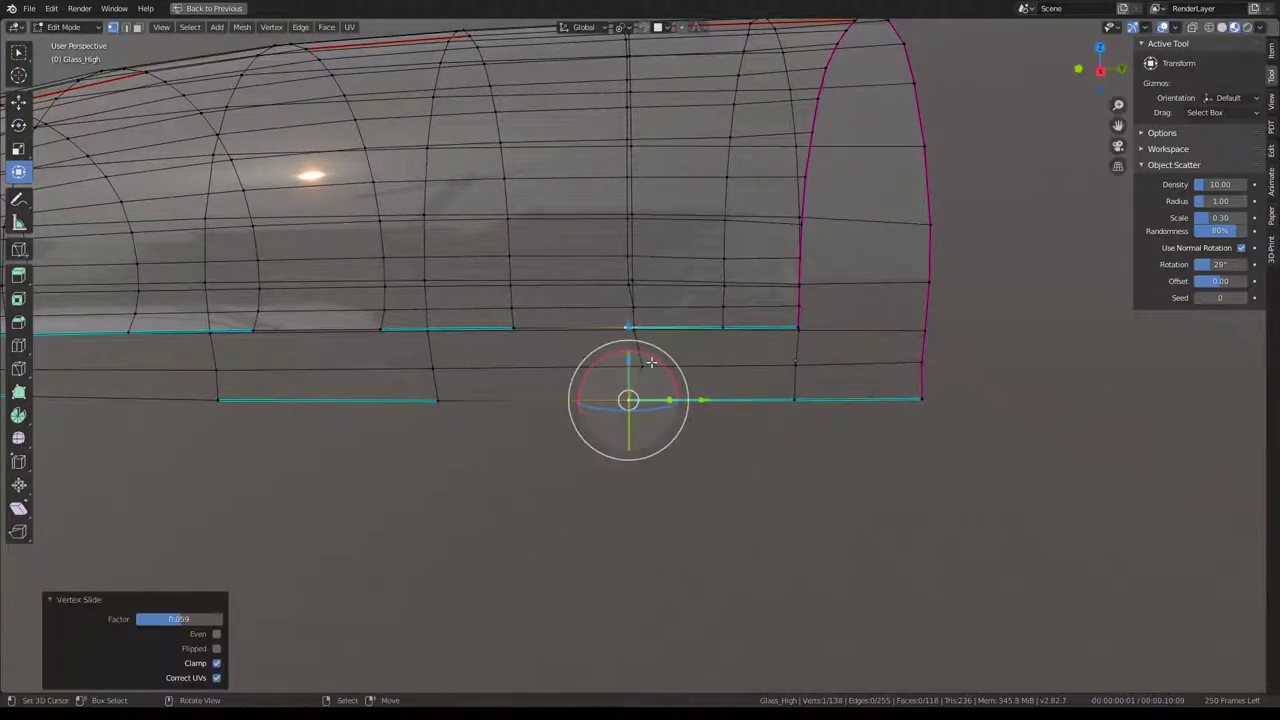
pyautogui.press('g')
pyautogui.click(822, 396)
# Zoom out to view the whole canopy and clear the vertex selection.
pyautogui.scroll(-5, 822, 396)
pyautogui.keyDown('alt'); pyautogui.moveTo(822, 396); pyautogui.dragTo(704, 410); pyautogui.keyUp('alt')
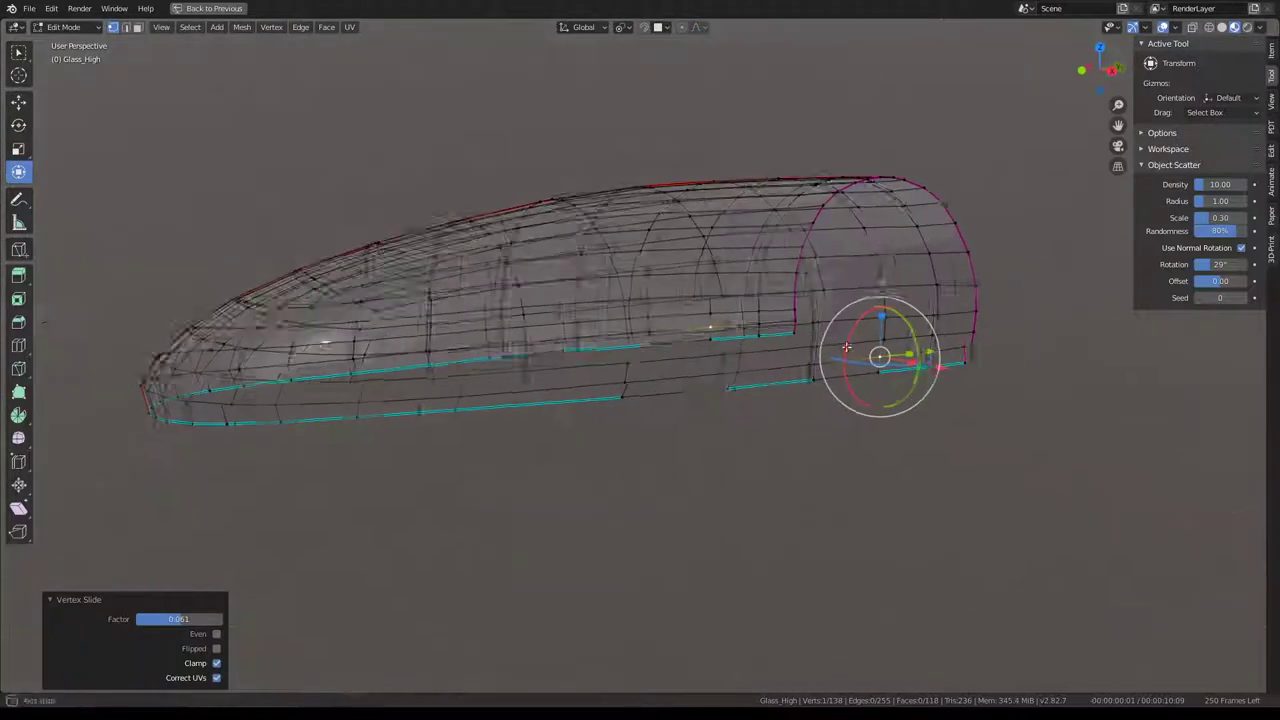
pyautogui.hotkey('alt', 'a')
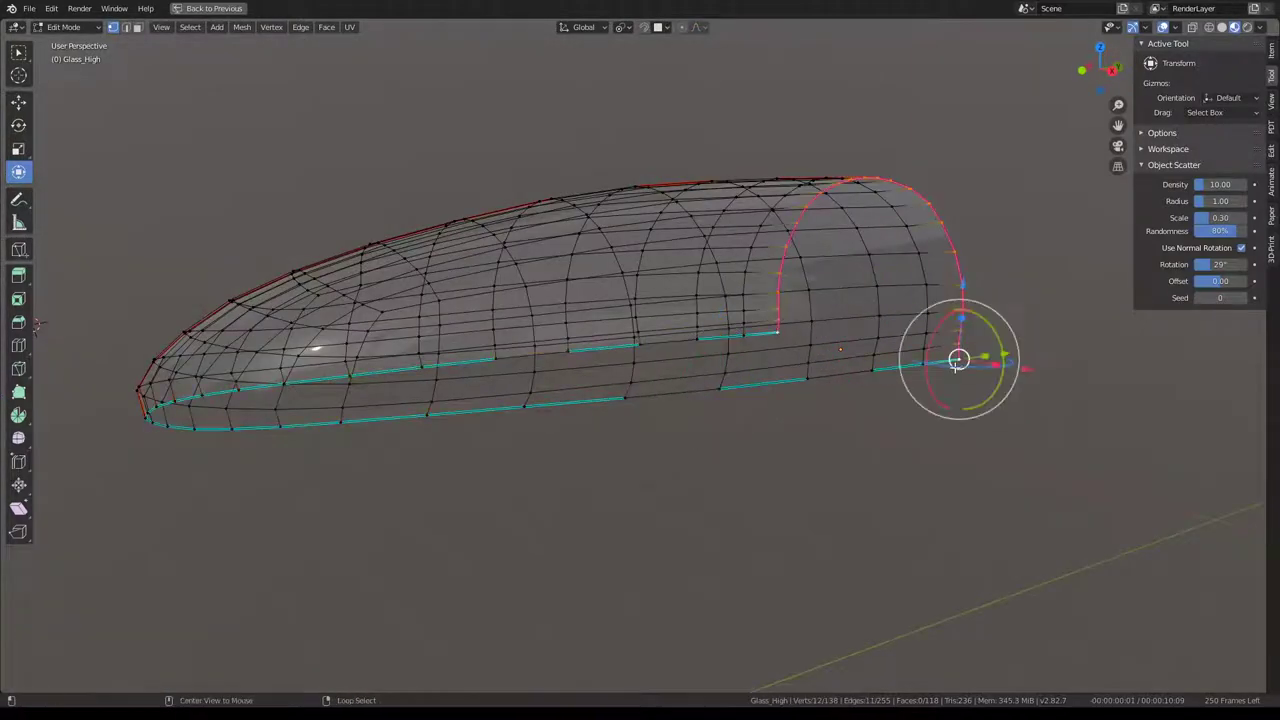
pyautogui.hotkey('alt', 'a')
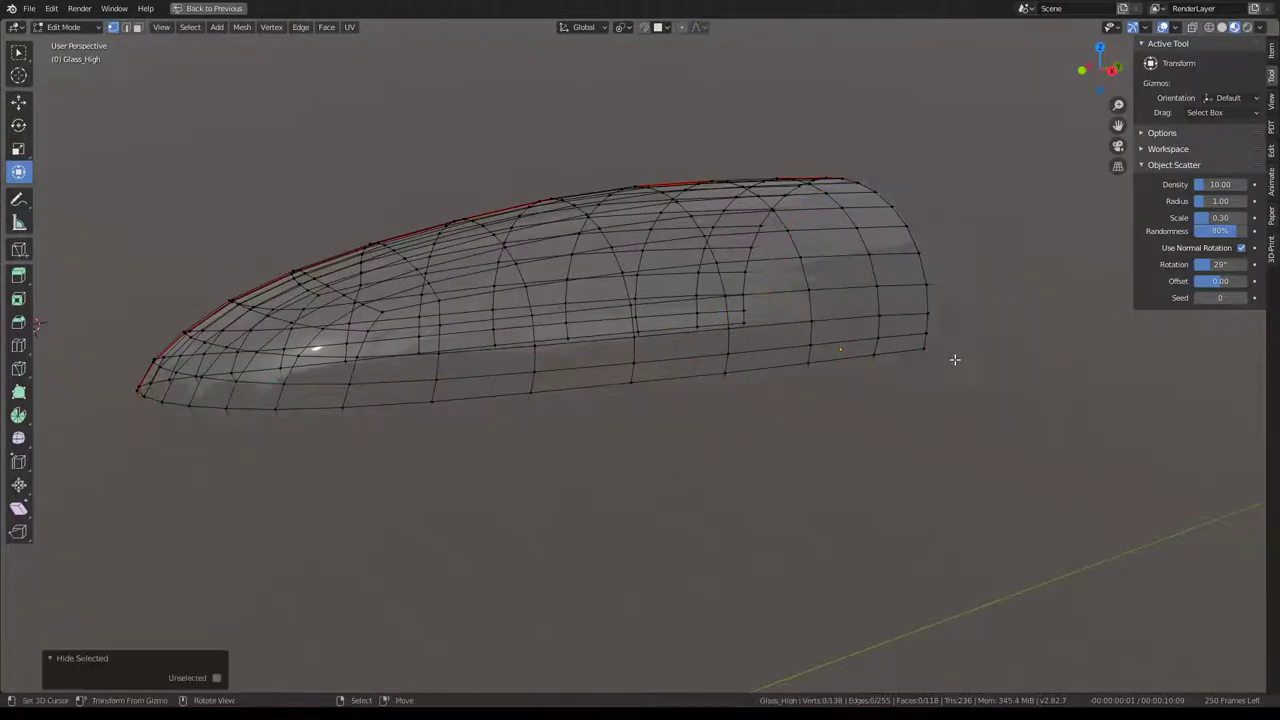
# Select all canopy vertices and run Smooth Vertices from Quick Favorites.
pyautogui.press('a')
pyautogui.press('q')
pyautogui.click(969, 261)
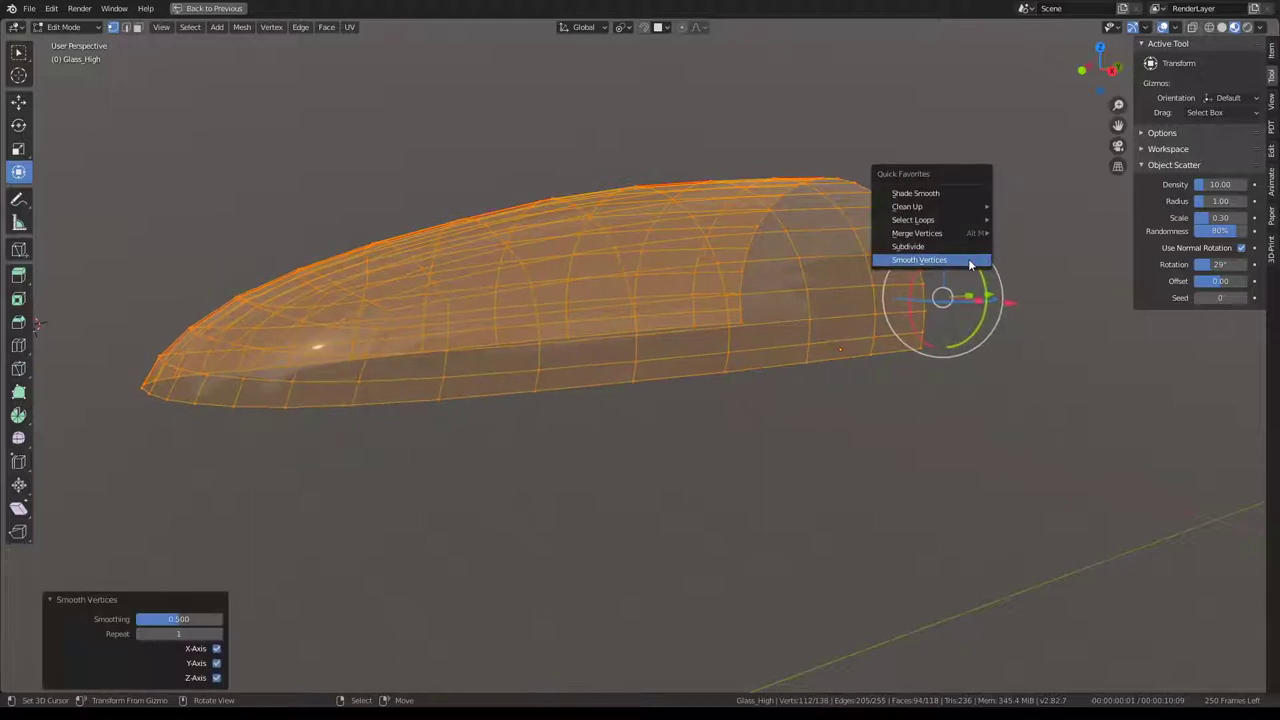
pyautogui.click(969, 261)
pyautogui.hotkey('ctrl', 'alt', 'space')
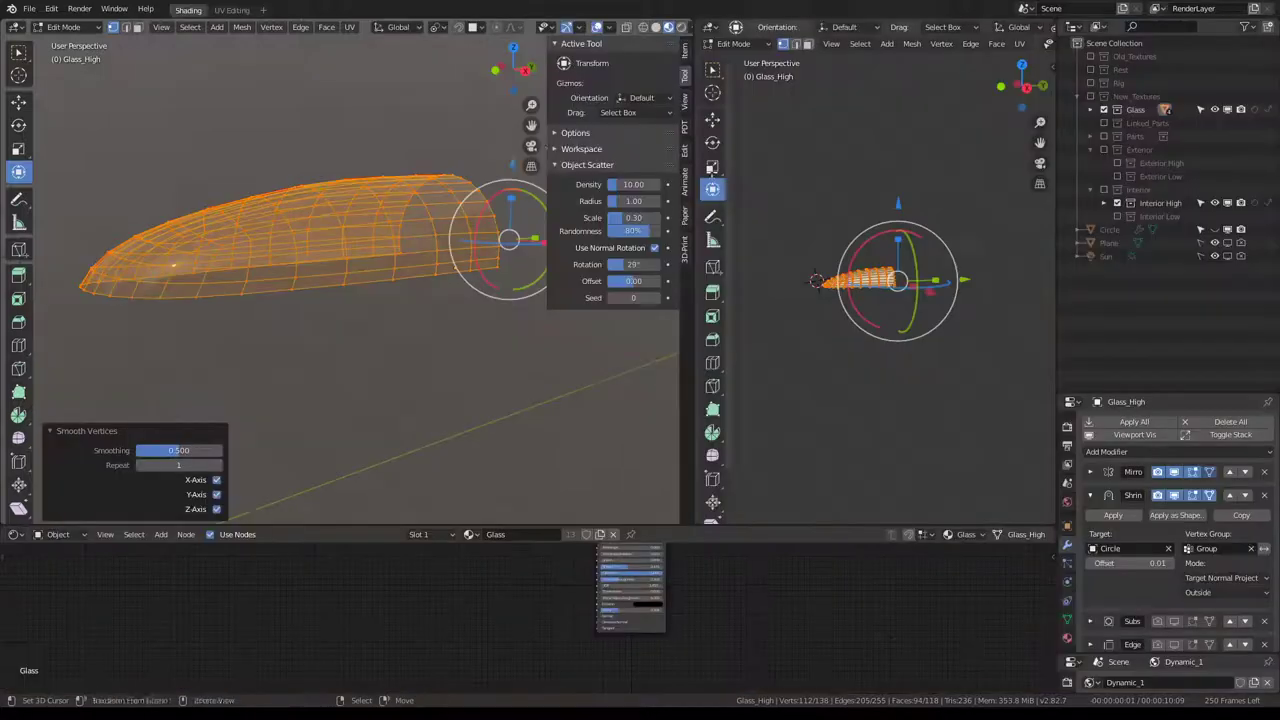
# Apply the Shrinkwrap modifier targeting Circle in Object Mode, then smooth the vertices again.
pyautogui.press('Tab')
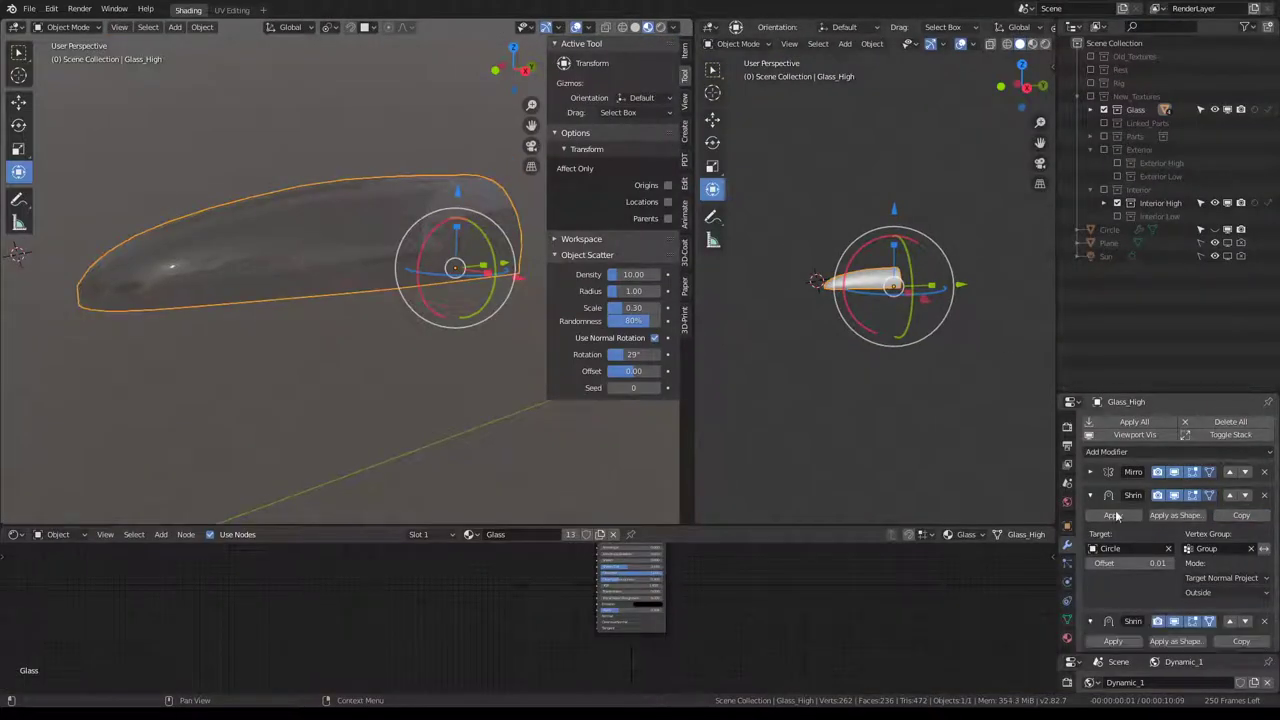
pyautogui.click(1113, 515)
pyautogui.press('Tab')
pyautogui.press('q')
pyautogui.click(432, 326)
# Apply another Shrinkwrap modifier, smooth the vertices once more, and maximize the 3D view.
pyautogui.press('Tab')
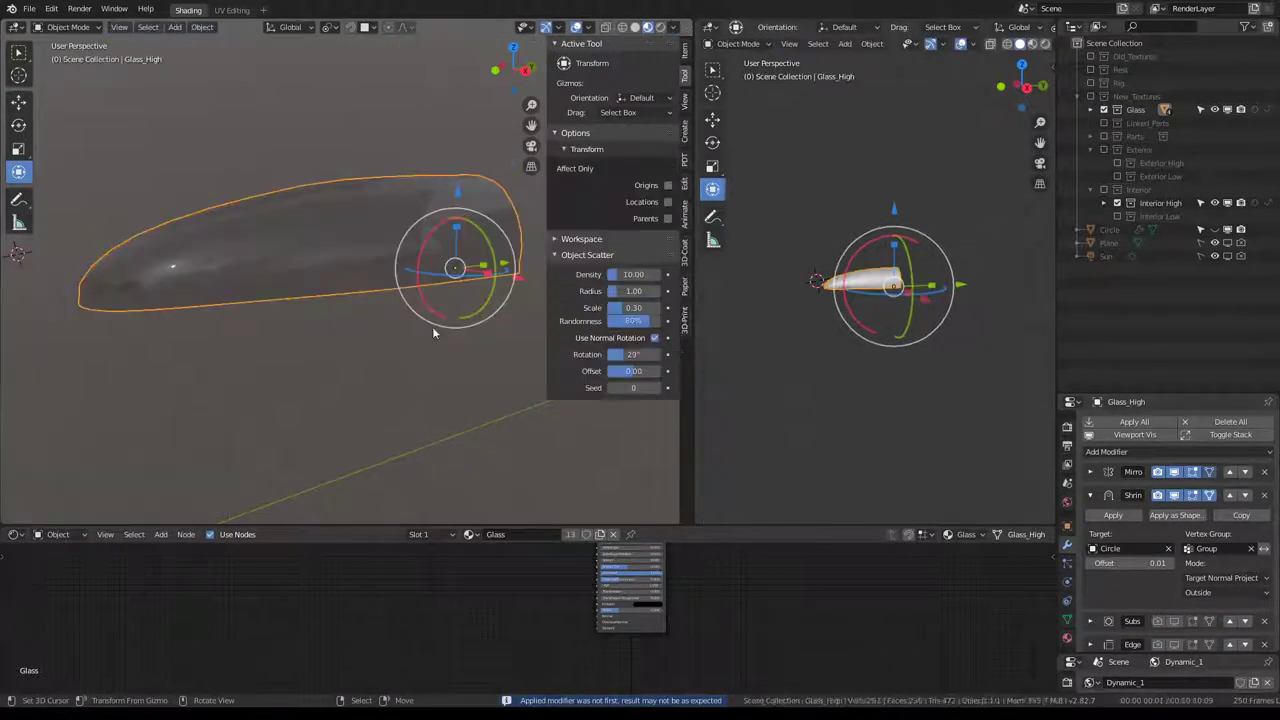
pyautogui.click(1152, 515)
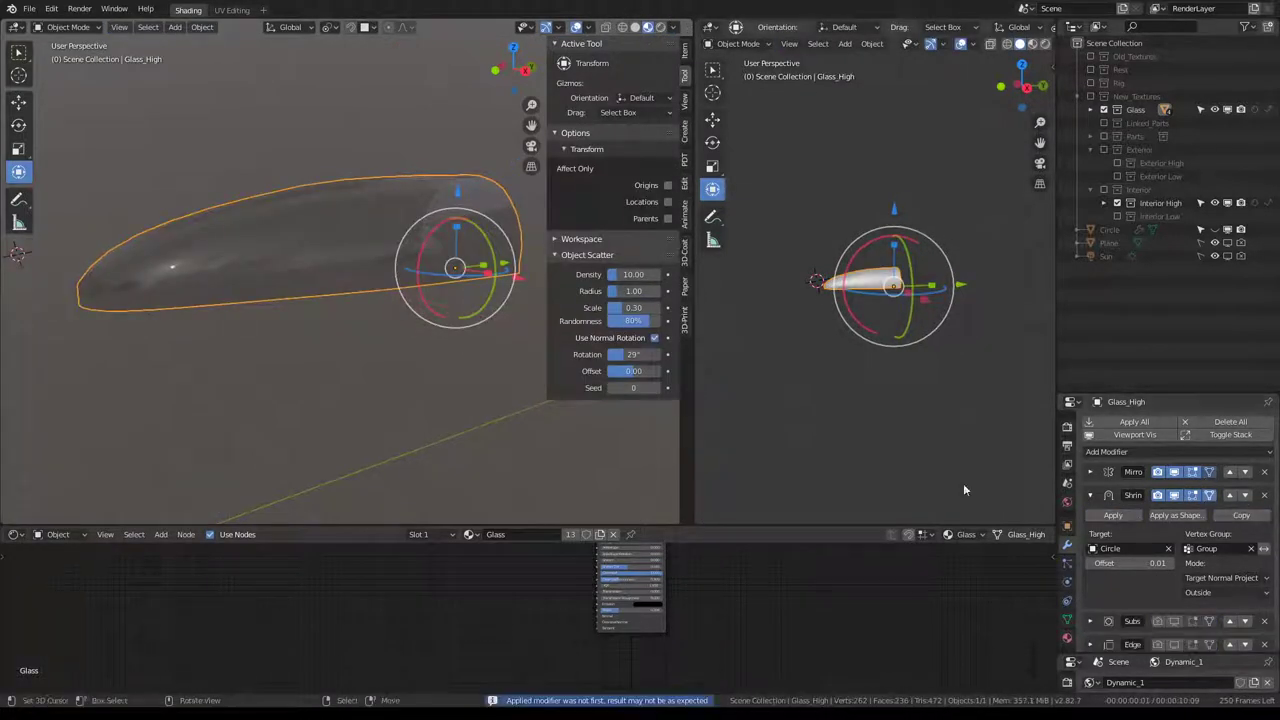
pyautogui.press('Tab')
pyautogui.press('q')
pyautogui.click(314, 320)
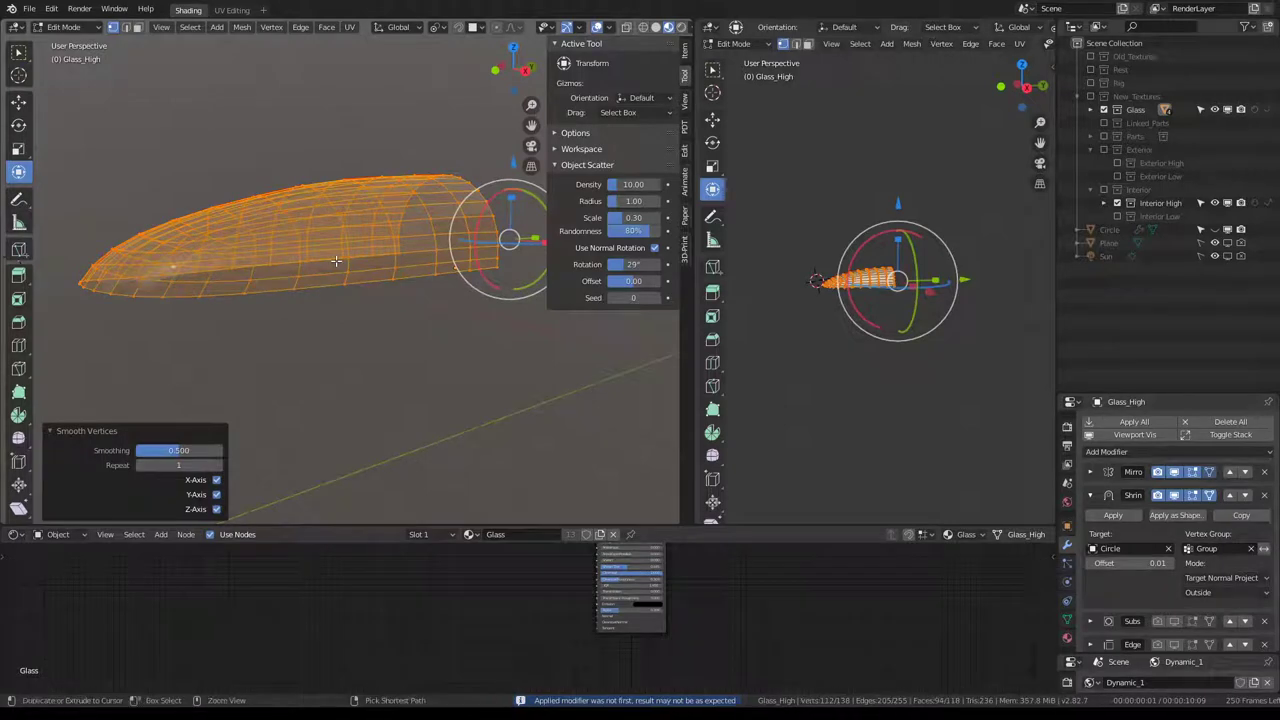
pyautogui.hotkey('ctrl', 'space')
# Check the glass in Object Mode, then scale a vertical canopy edge loop along Y.
pyautogui.press('Tab')
pyautogui.moveTo(500, 257)
pyautogui.mouseDown(button='middle')
pyautogui.moveTo(647, 251)
pyautogui.moveTo(662, 230)
pyautogui.moveTo(605, 392)
pyautogui.mouseUp(button='middle')
pyautogui.press('Tab')
pyautogui.keyDown('alt'); pyautogui.click(603, 393); pyautogui.keyUp('alt')
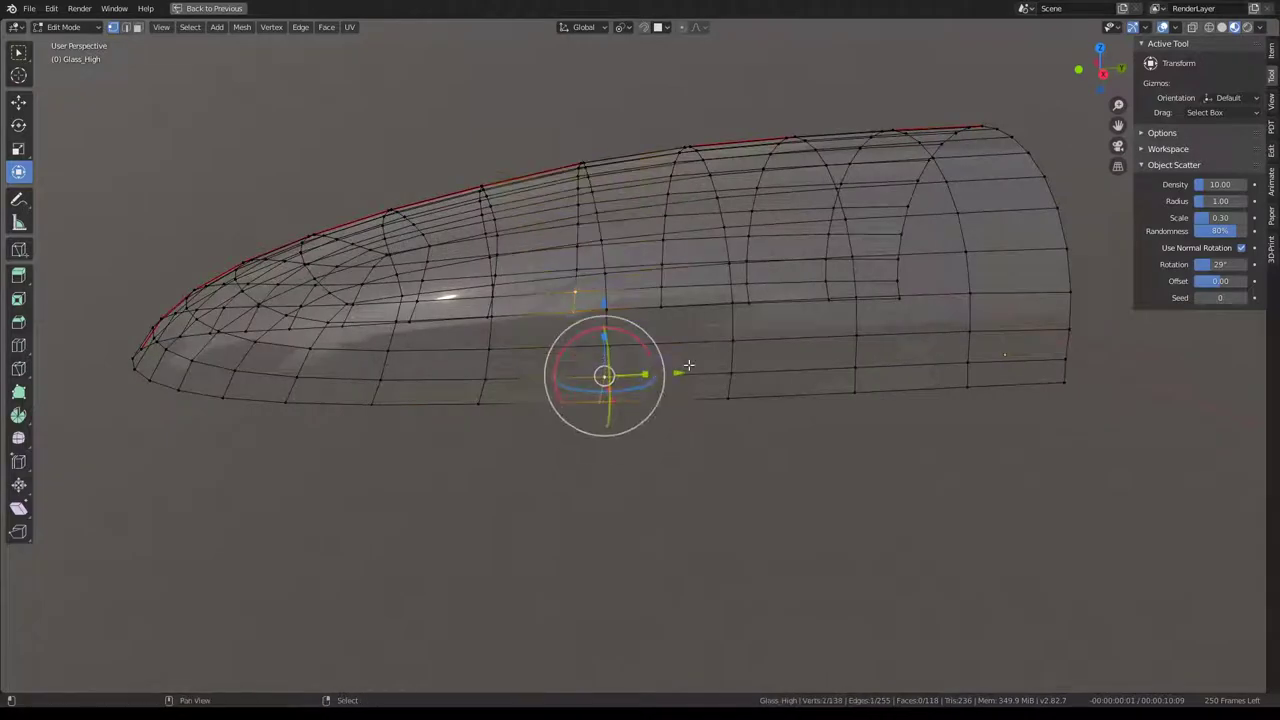
pyautogui.press('s')
pyautogui.press('y')
pyautogui.click(795, 345)
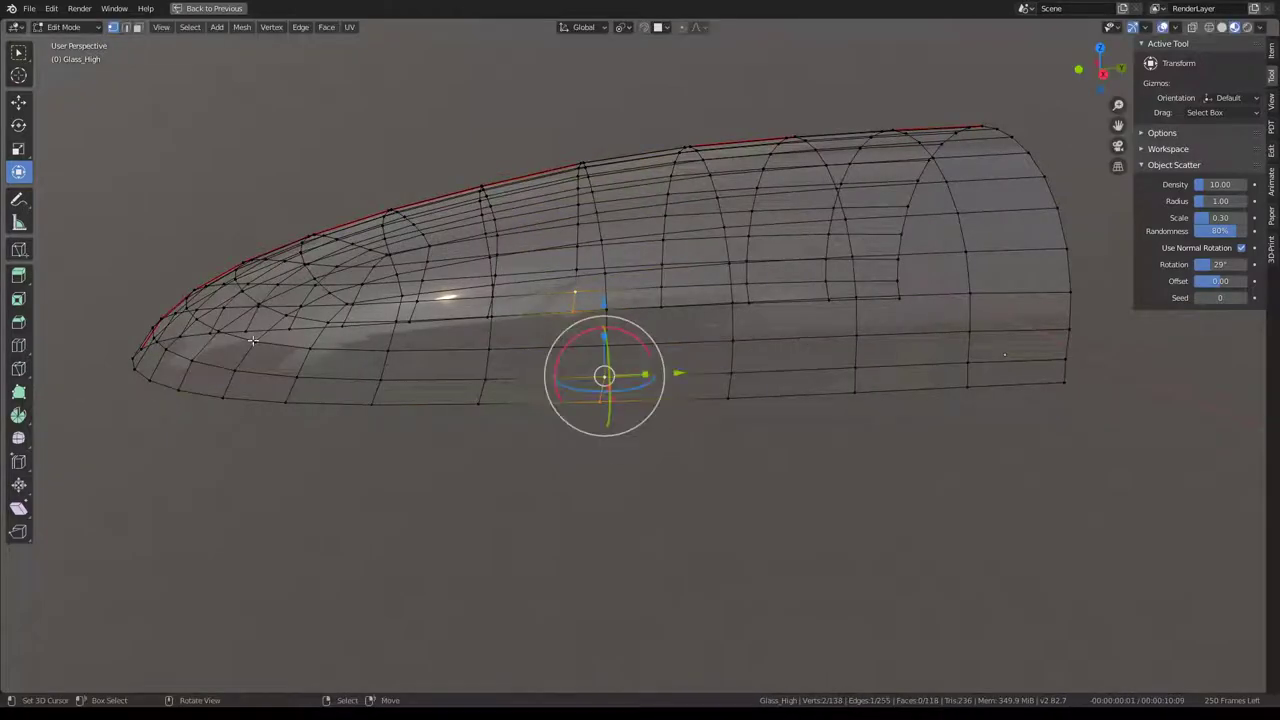
# Slide three canopy vertices along their edges with G.
pyautogui.moveTo(795, 345)
pyautogui.mouseDown(button='middle')
pyautogui.moveTo(512, 472)
pyautogui.moveTo(603, 483)
pyautogui.moveTo(598, 452)
pyautogui.mouseUp(button='middle')
pyautogui.press('g')
pyautogui.click(601, 454)
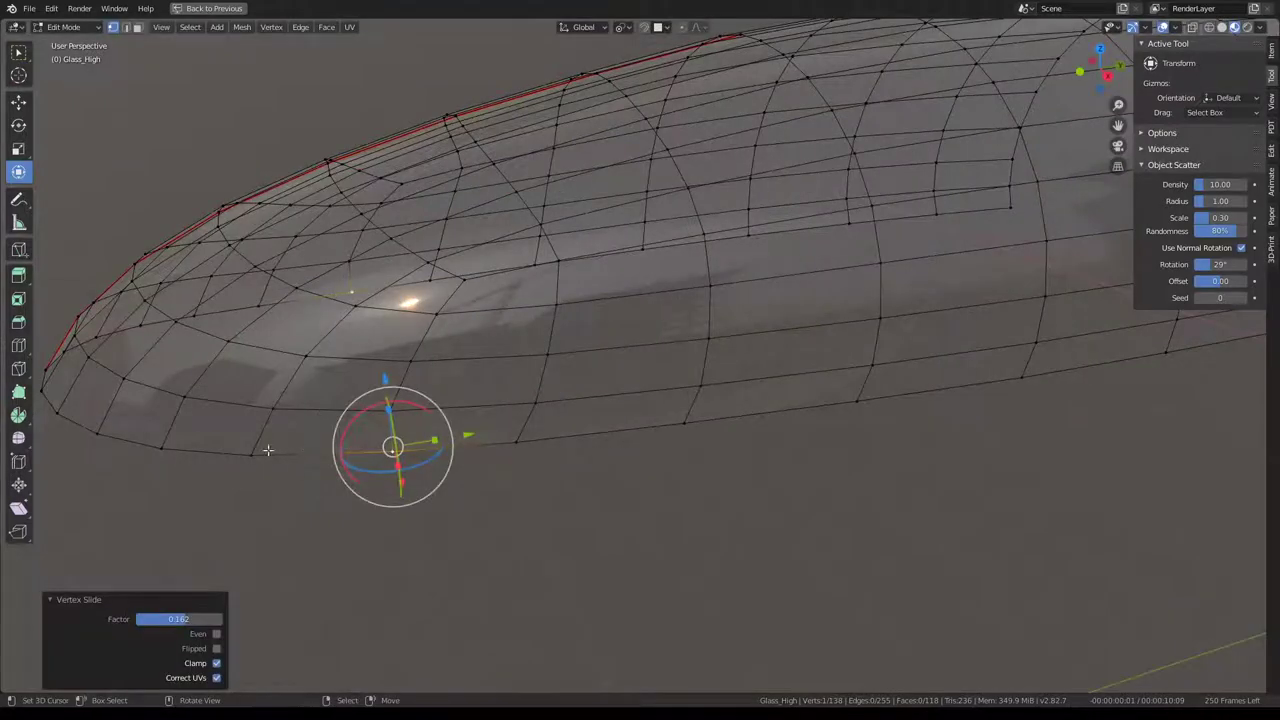
pyautogui.press('g')
pyautogui.click(512, 404)
pyautogui.moveTo(512, 404)
pyautogui.mouseDown(button='middle')
pyautogui.moveTo(523, 388)
pyautogui.moveTo(515, 530)
pyautogui.mouseUp(button='middle')
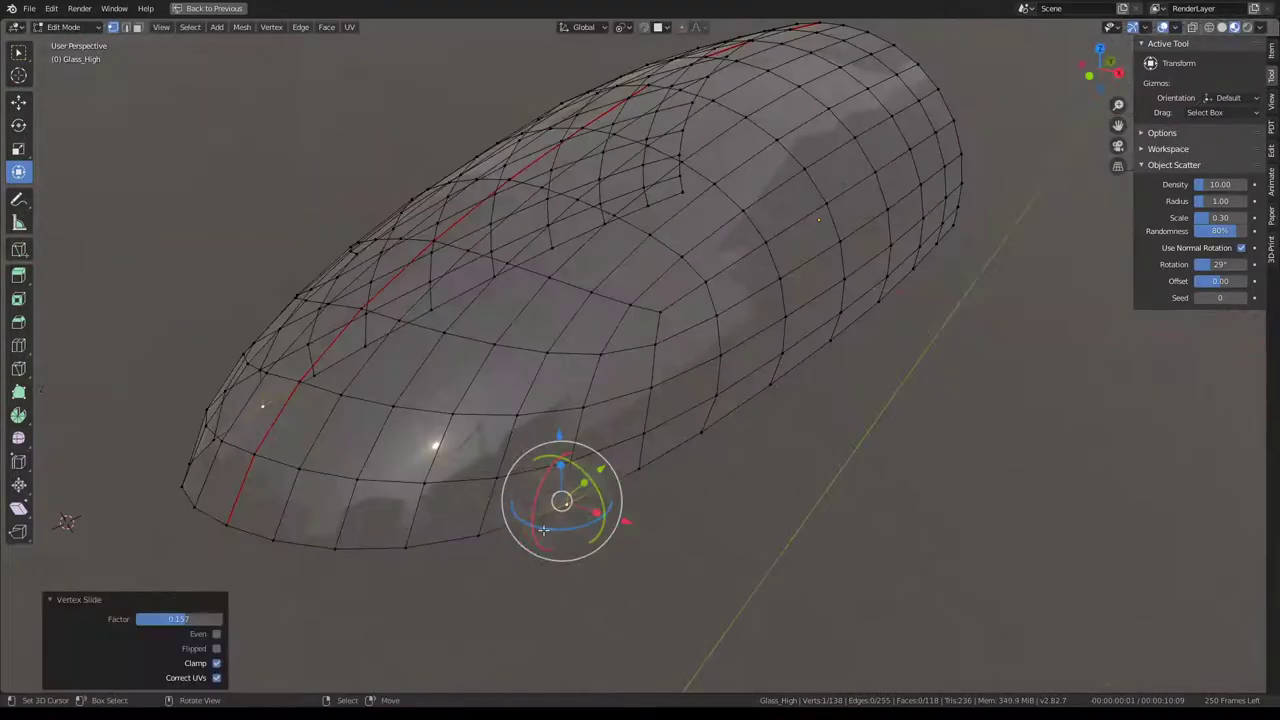
pyautogui.moveTo(639, 516); pyautogui.dragTo(620, 540, button='middle')
pyautogui.press('g')
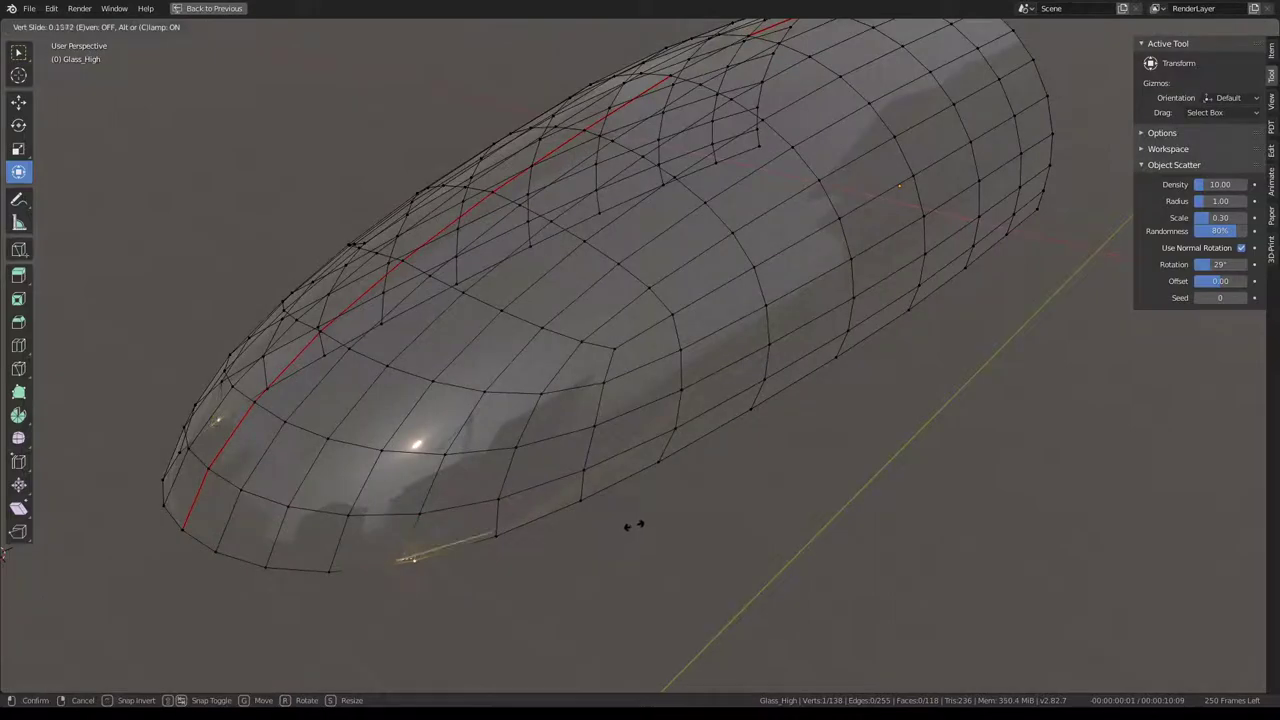
pyautogui.click(633, 525)
# Slide two more lower-edge vertices of the canopy along their edges.
pyautogui.click(336, 567)
pyautogui.press('g')
pyautogui.press('g')
pyautogui.click(504, 533)
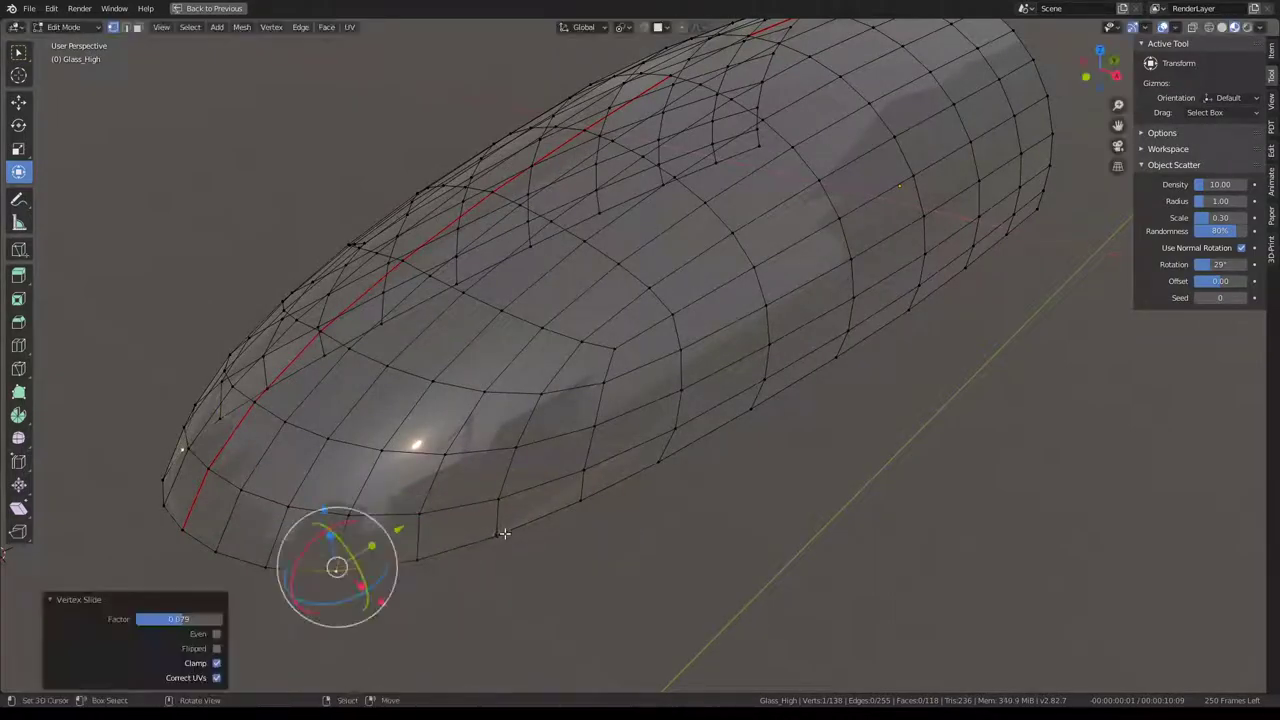
pyautogui.moveTo(504, 533)
pyautogui.mouseDown(button='middle')
pyautogui.moveTo(669, 429)
pyautogui.moveTo(500, 480)
pyautogui.mouseUp(button='middle')
pyautogui.click(449, 429)
pyautogui.press('g')
pyautogui.press('g')
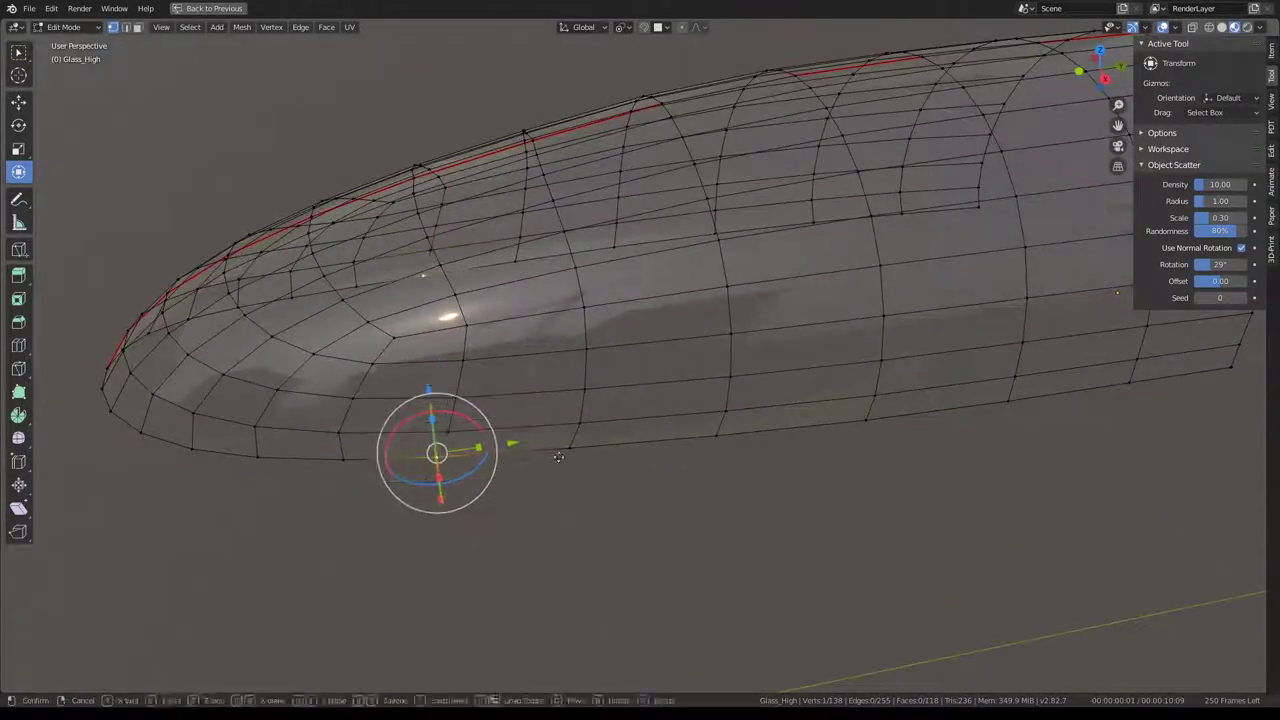
pyautogui.click(562, 458)
# Slide the remaining side lower-edge vertices along their edges to even the rim.
pyautogui.moveTo(811, 414)
pyautogui.mouseDown(button='middle')
pyautogui.moveTo(908, 431)
pyautogui.moveTo(569, 470)
pyautogui.moveTo(677, 453)
pyautogui.mouseUp(button='middle')
pyautogui.click(727, 436)
pyautogui.press('g')
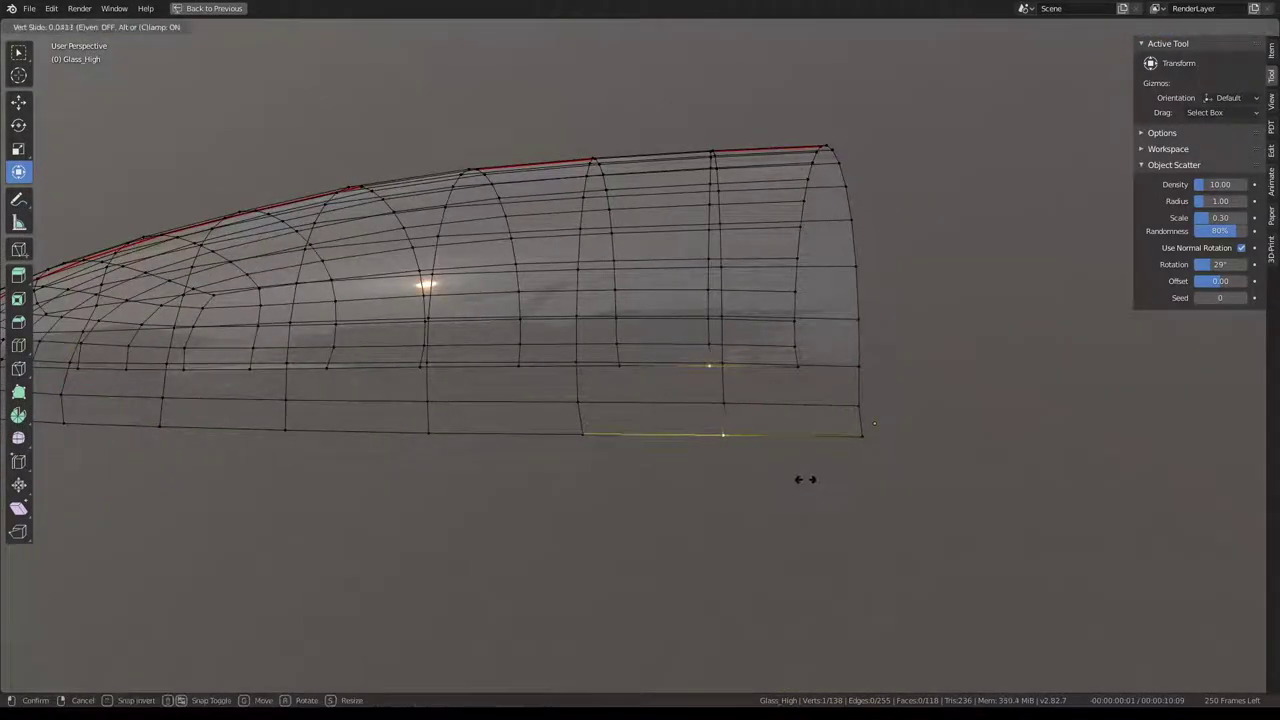
pyautogui.click(805, 479)
pyautogui.click(545, 434)
pyautogui.press('g')
pyautogui.press('g')
pyautogui.click(665, 460)
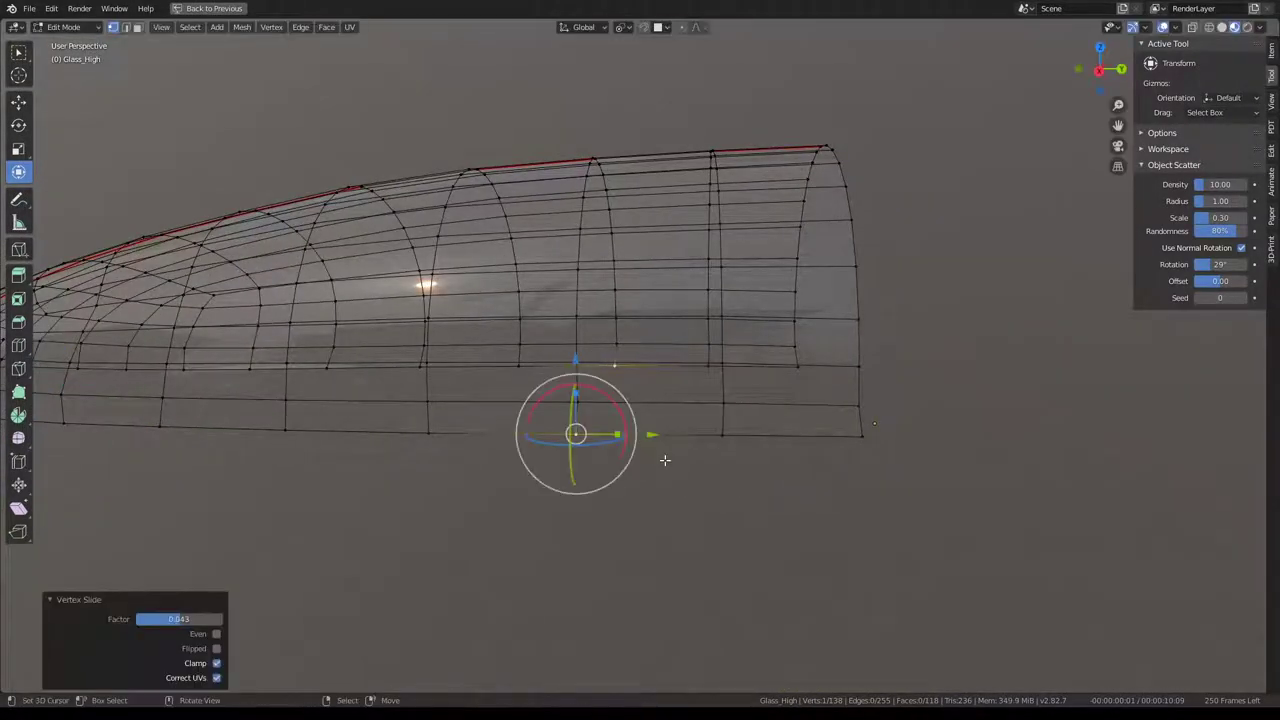
pyautogui.moveTo(665, 460)
pyautogui.mouseDown(button='middle')
pyautogui.moveTo(700, 355)
pyautogui.moveTo(726, 340)
pyautogui.moveTo(363, 351)
pyautogui.moveTo(377, 347)
pyautogui.mouseUp(button='middle')
# Inspect the canopy through the scene camera and in Object Mode, then zoom in.
pyautogui.press('Tab')
pyautogui.press('KP_0')
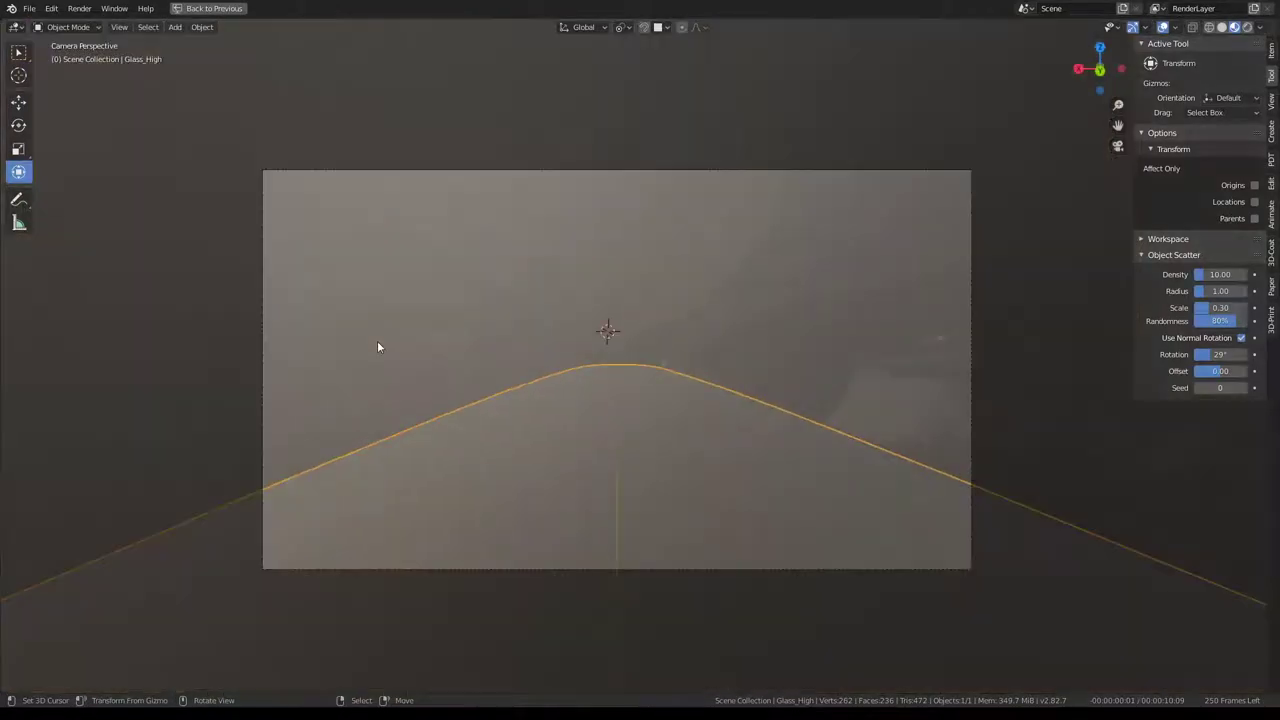
pyautogui.press('Tab')
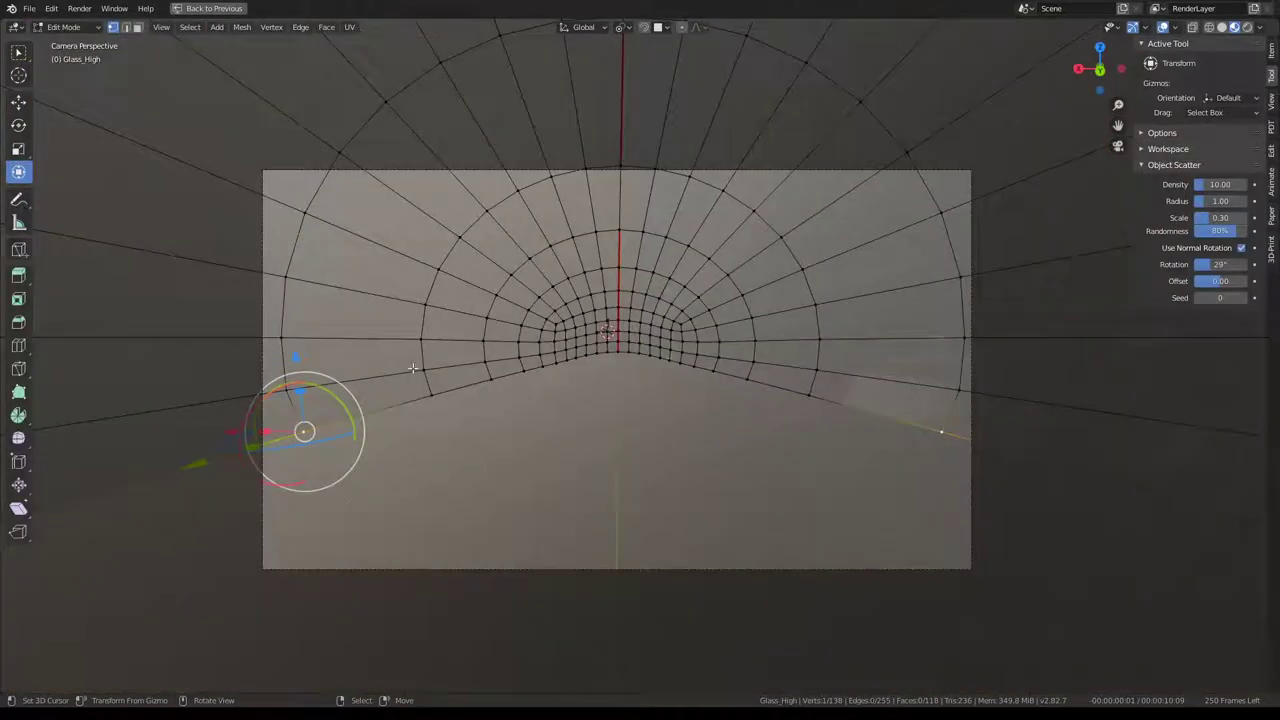
pyautogui.keyDown('shift'); pyautogui.moveTo(412, 368); pyautogui.dragTo(412, 388, button='middle'); pyautogui.keyUp('shift')
pyautogui.scroll(3, 430, 370)
pyautogui.scroll(3, 470, 366)
pyautogui.moveTo(486, 366)
pyautogui.mouseDown(button='middle')
pyautogui.moveTo(527, 307)
pyautogui.moveTo(771, 297)
pyautogui.moveTo(634, 225)
pyautogui.moveTo(731, 246)
pyautogui.mouseUp(button='middle')
pyautogui.scroll(-5, 527, 307)
pyautogui.press('Tab')
pyautogui.scroll(2, 731, 288)
pyautogui.press('Tab')
pyautogui.scroll(2, 634, 225)
pyautogui.scroll(2, 731, 246)
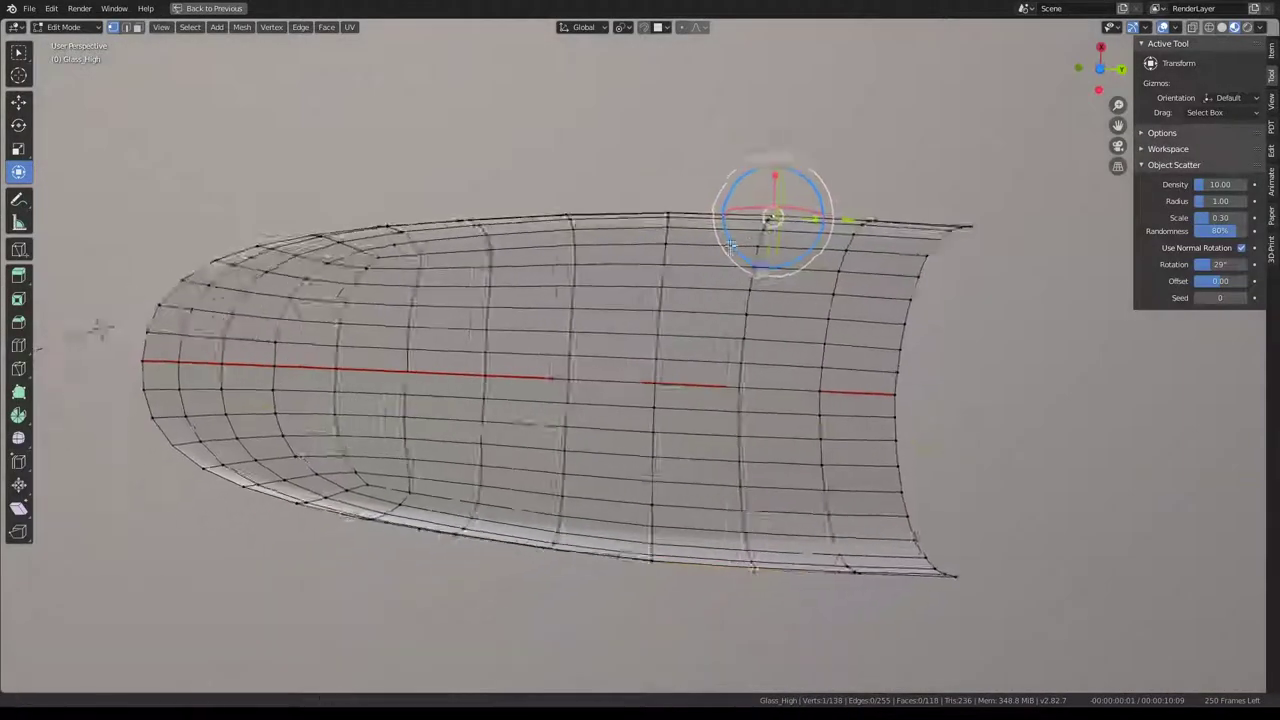
pyautogui.scroll(1, 731, 246)
# Edge-slide two vertical edge loops across the canopy surface.
pyautogui.keyDown('alt'); pyautogui.click(565, 305); pyautogui.keyUp('alt')
pyautogui.press('g')
pyautogui.press('g')
pyautogui.click(688, 274)
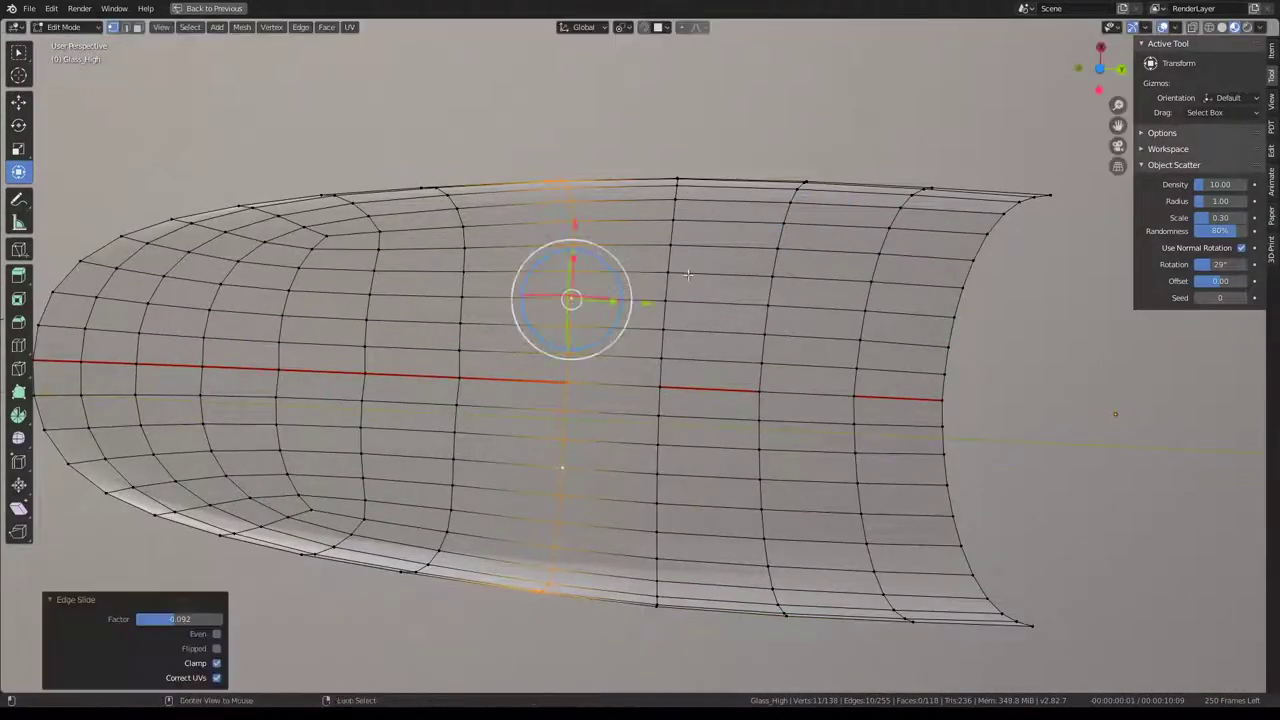
pyautogui.keyDown('alt'); pyautogui.click(668, 290); pyautogui.keyUp('alt')
pyautogui.press('g')
pyautogui.press('g')
pyautogui.click(639, 346)
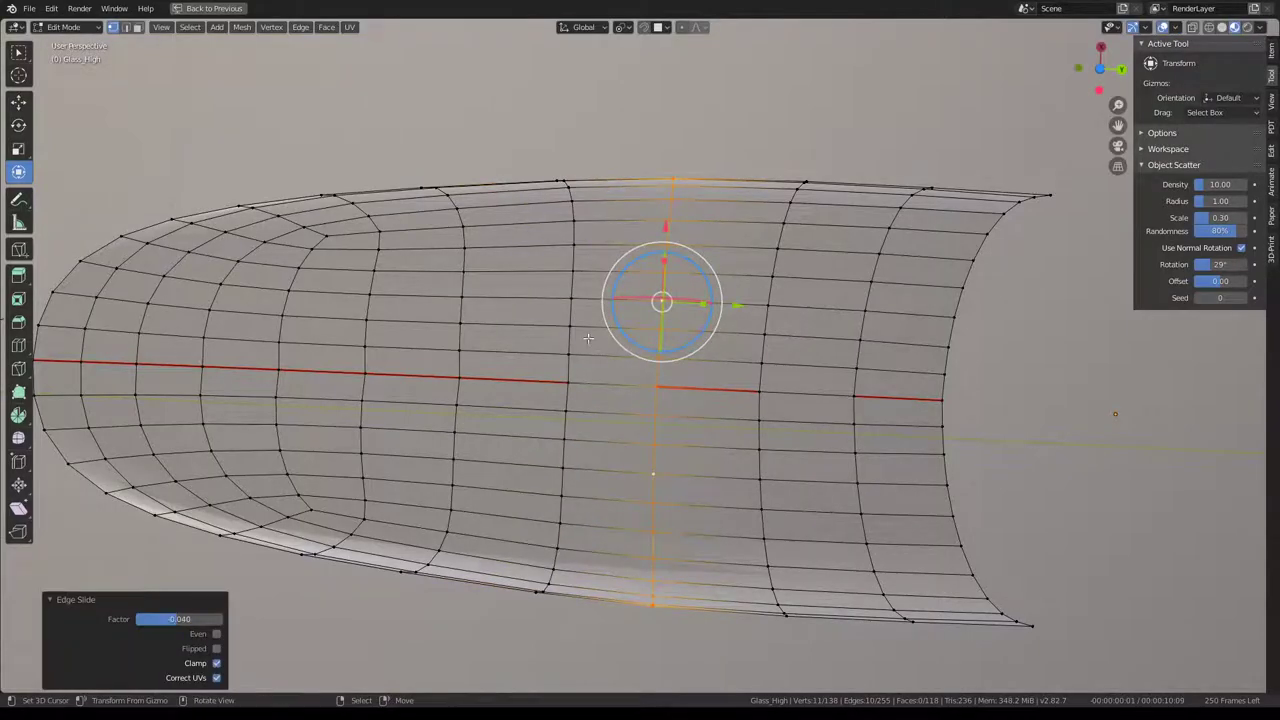
pyautogui.moveTo(588, 338); pyautogui.dragTo(675, 563, button='middle')
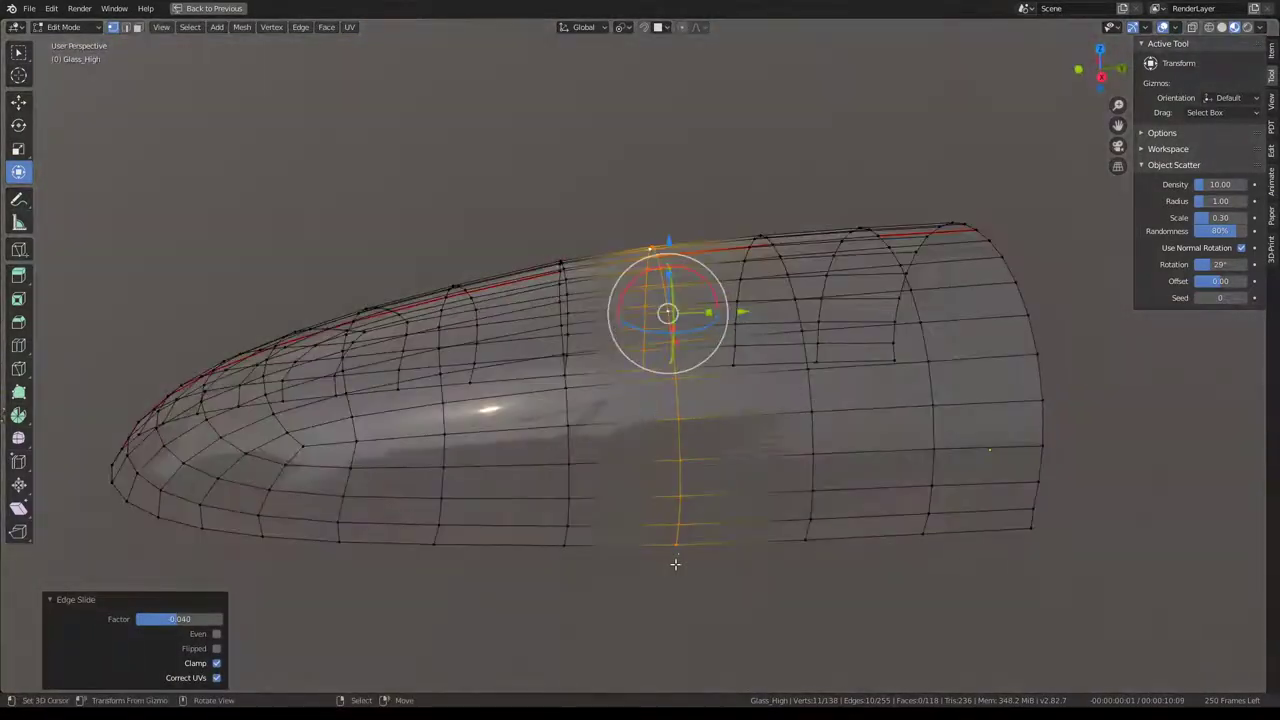
# Flatten two vertical edge loops by scaling them to 0 along Y.
pyautogui.click(675, 563)
pyautogui.press('s')
pyautogui.press('y')
pyautogui.press('Return')
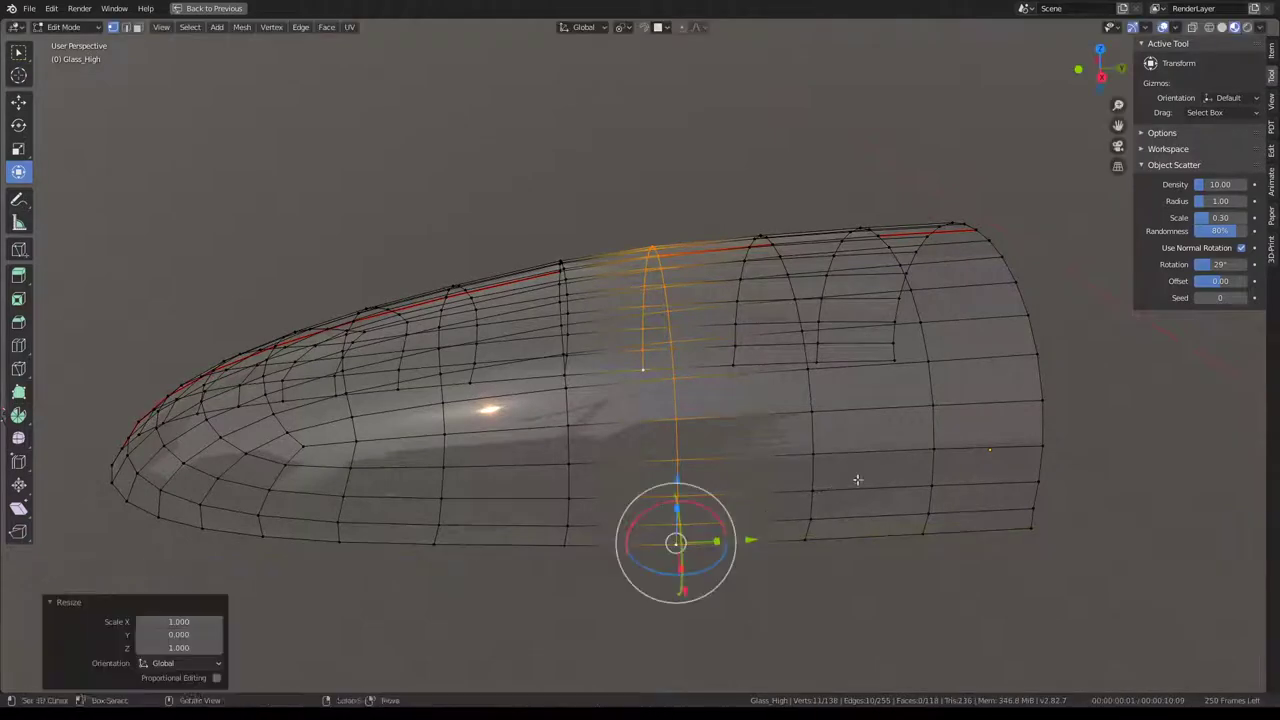
pyautogui.keyDown('alt'); pyautogui.click(610, 502); pyautogui.keyUp('alt')
pyautogui.keyDown('alt'); pyautogui.click(567, 524); pyautogui.keyUp('alt')
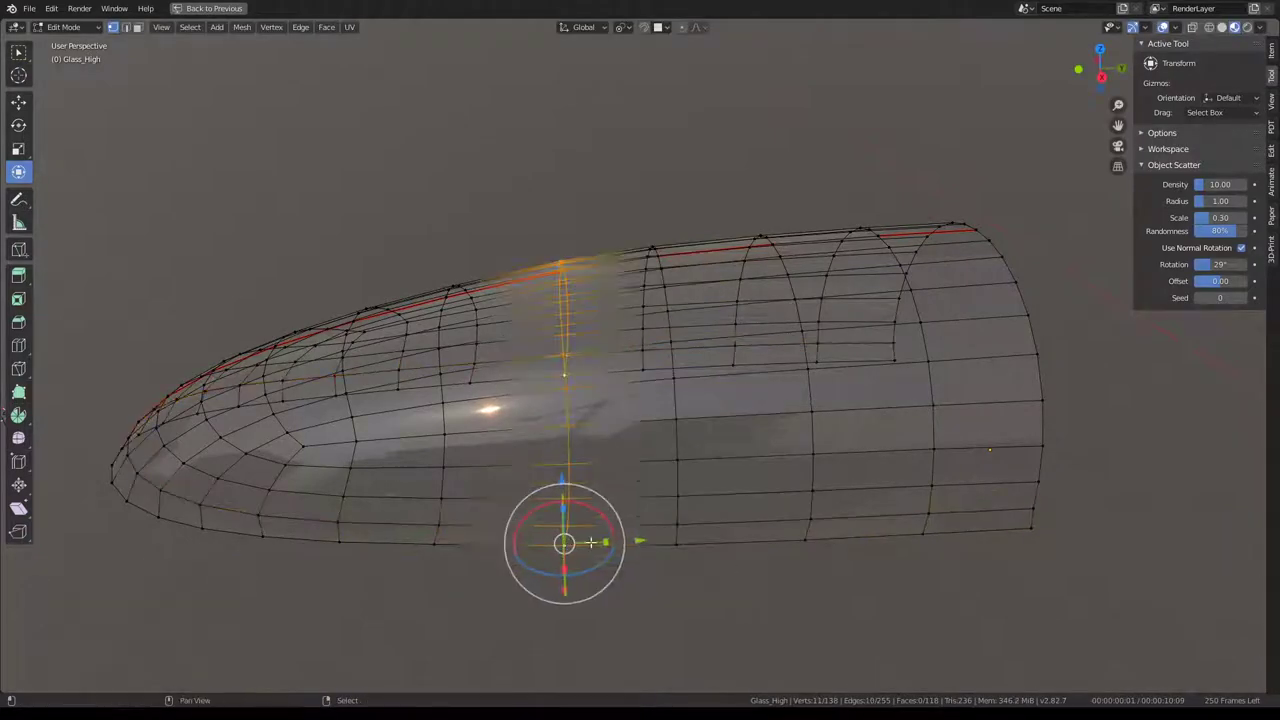
pyautogui.press('s')
pyautogui.press('y')
pyautogui.press('Return')
# Flatten another loop to 0 along Y and edge-slide it into place.
pyautogui.scroll(3, 818, 486)
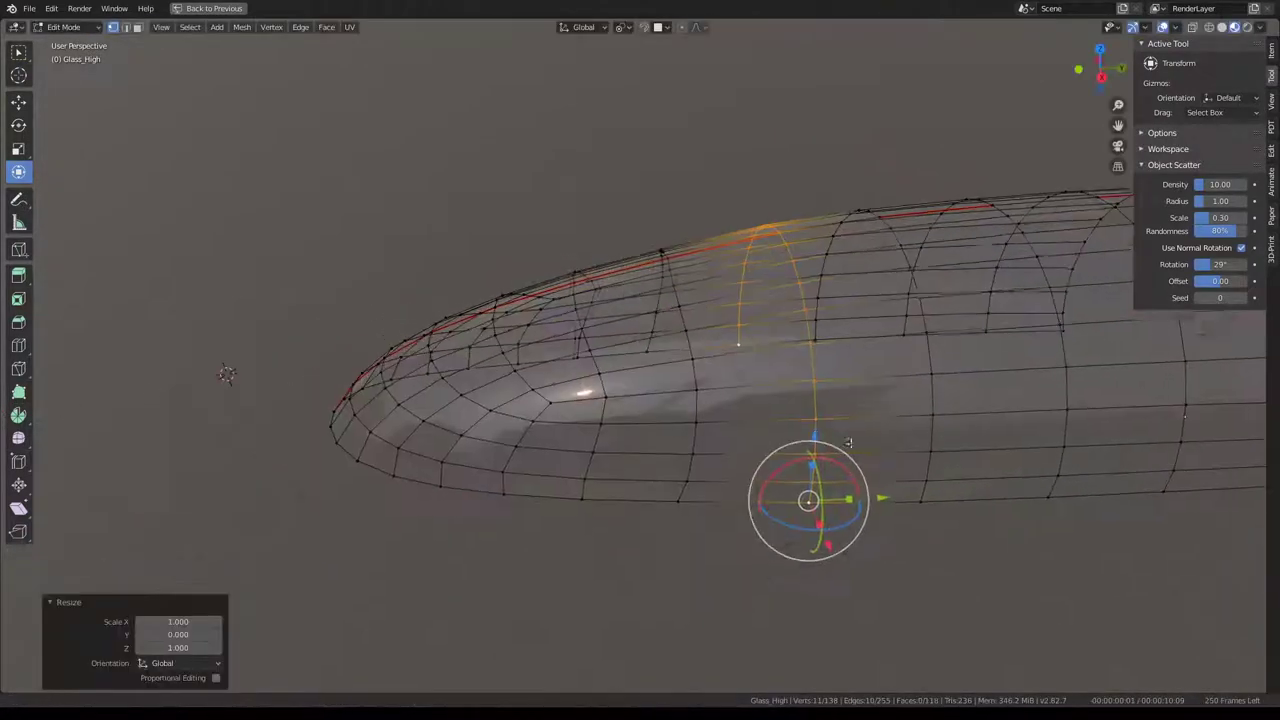
pyautogui.press('s')
pyautogui.press('y')
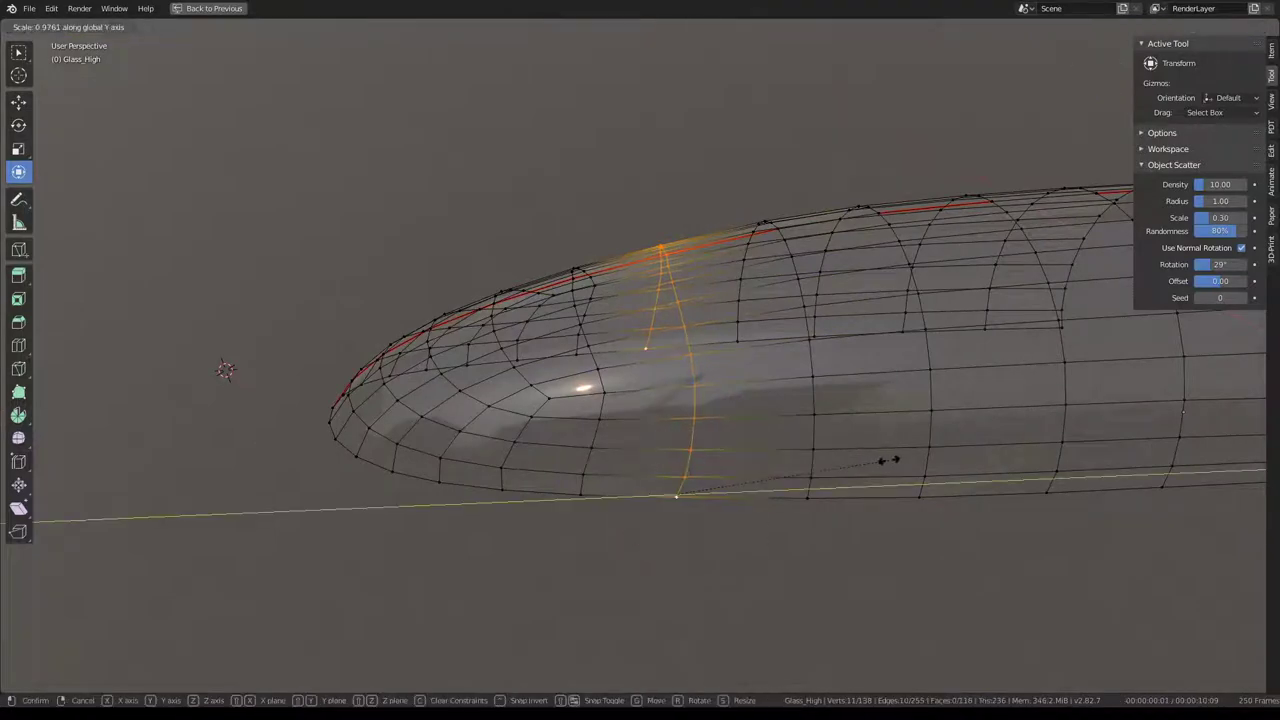
pyautogui.write('0')
pyautogui.press('Return')
pyautogui.press('g')
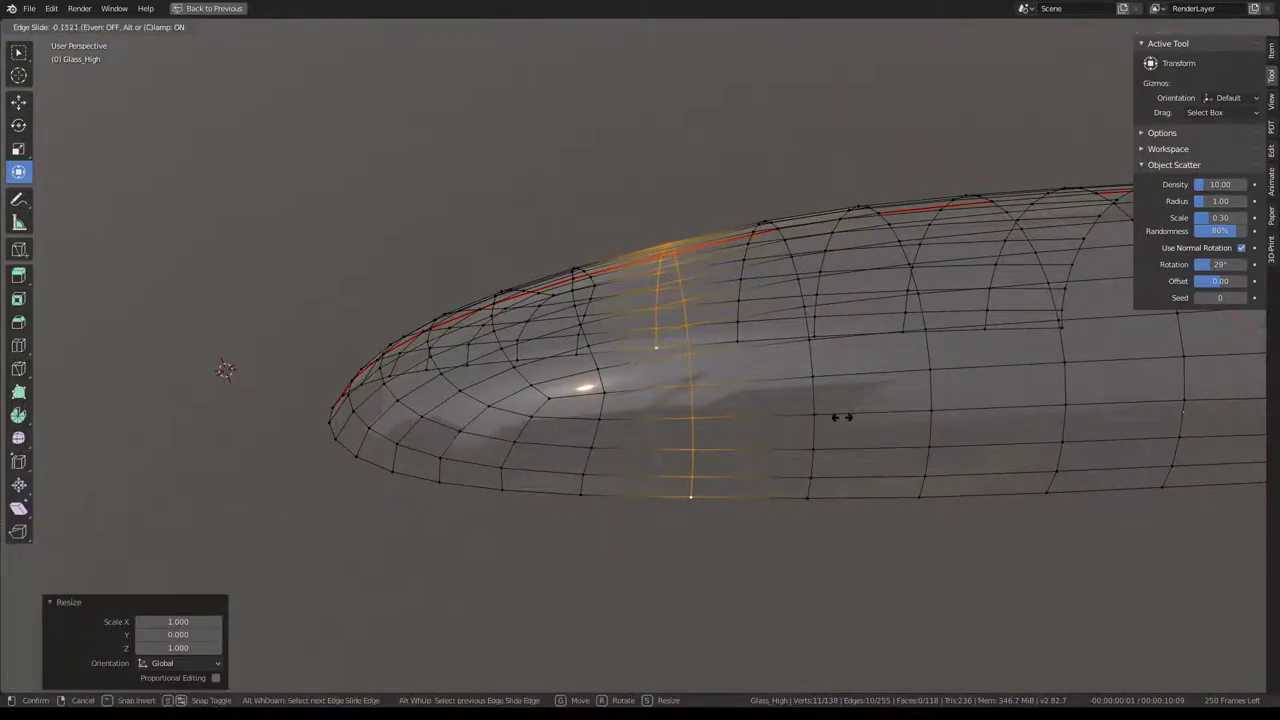
pyautogui.click(842, 417)
# Select one more vertical edge loop and scale it to 0 along Y.
pyautogui.moveTo(988, 403)
pyautogui.mouseDown(button='middle')
pyautogui.moveTo(814, 414)
pyautogui.moveTo(814, 329)
pyautogui.moveTo(731, 348)
pyautogui.moveTo(729, 458)
pyautogui.mouseUp(button='middle')
pyautogui.keyDown('alt'); pyautogui.click(731, 348); pyautogui.keyUp('alt')
pyautogui.press('s')
pyautogui.press('y')
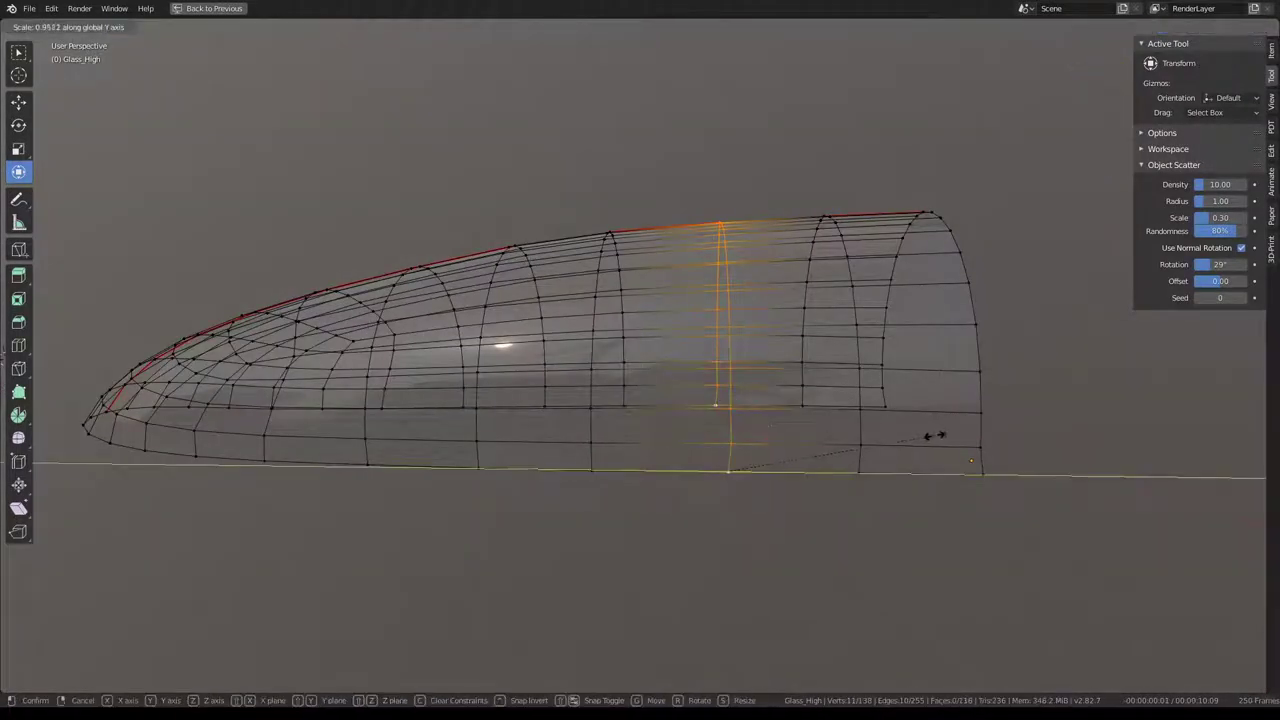
pyautogui.press('Return')
# Shift+V slide a lower-edge vertex twice, then return to Object Mode.
pyautogui.moveTo(930, 436)
pyautogui.mouseDown(button='middle')
pyautogui.moveTo(794, 451)
pyautogui.moveTo(1094, 423)
pyautogui.moveTo(492, 421)
pyautogui.moveTo(632, 430)
pyautogui.mouseUp(button='middle')
pyautogui.click(492, 421)
pyautogui.hotkey('shift', 'v')
pyautogui.click(560, 421)
pyautogui.hotkey('shift', 'v')
pyautogui.click(644, 432)
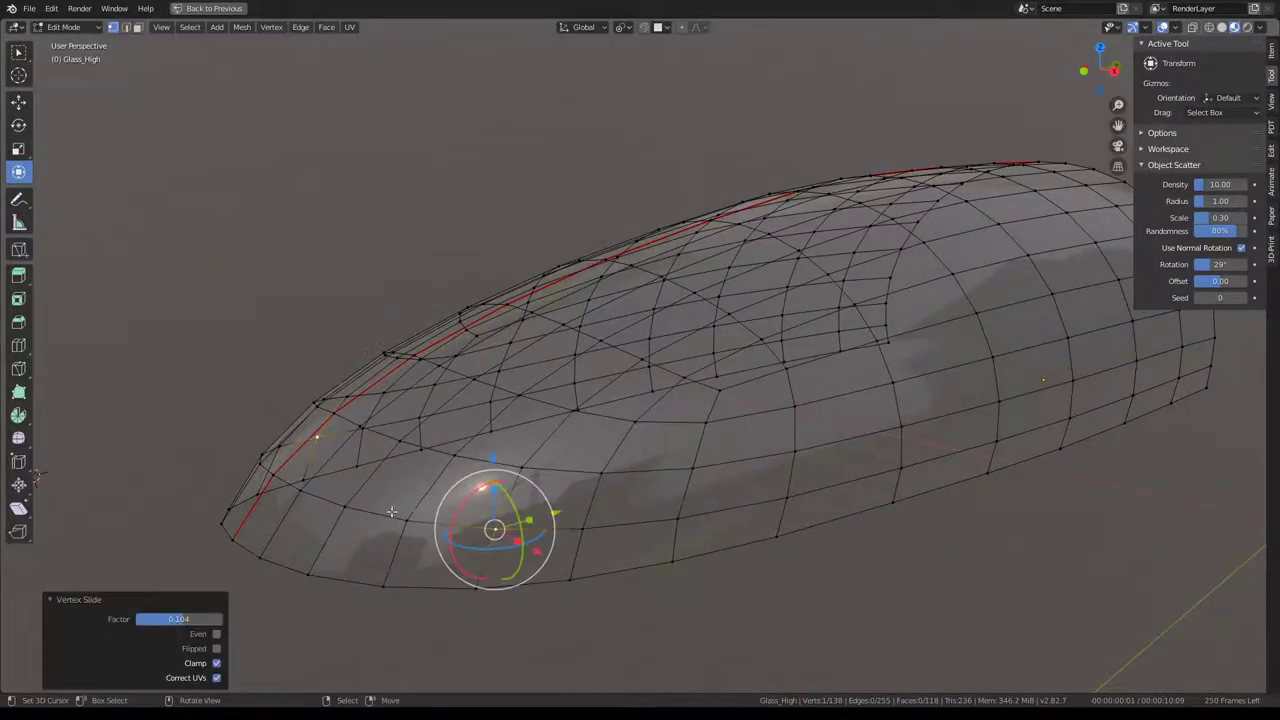
pyautogui.hotkey('shift', 'v')
pyautogui.press('Escape')
pyautogui.press('Tab')
pyautogui.moveTo(623, 380); pyautogui.dragTo(783, 350, button='middle')
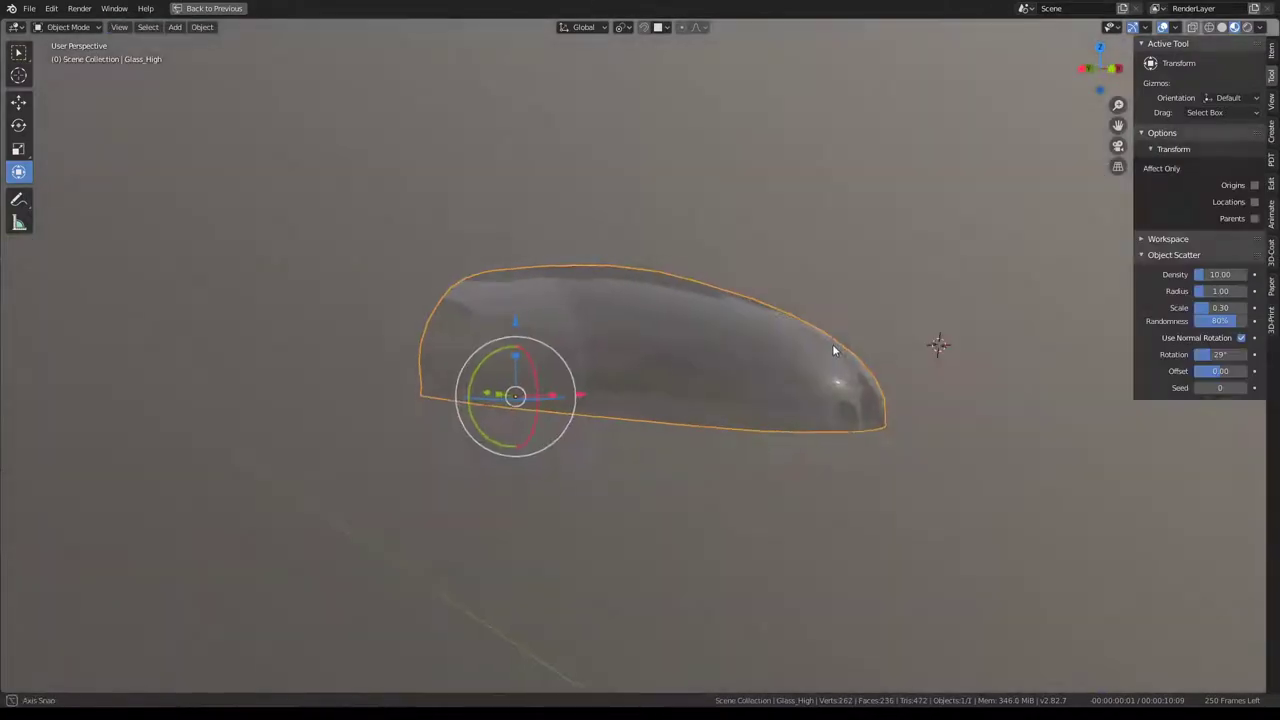
# Unhide all model parts and select the Circle glass object.
pyautogui.hotkey('alt', 'h')
pyautogui.moveTo(937, 343); pyautogui.dragTo(689, 337, button='middle')
pyautogui.scroll(3, 526, 388)
pyautogui.click(526, 384)
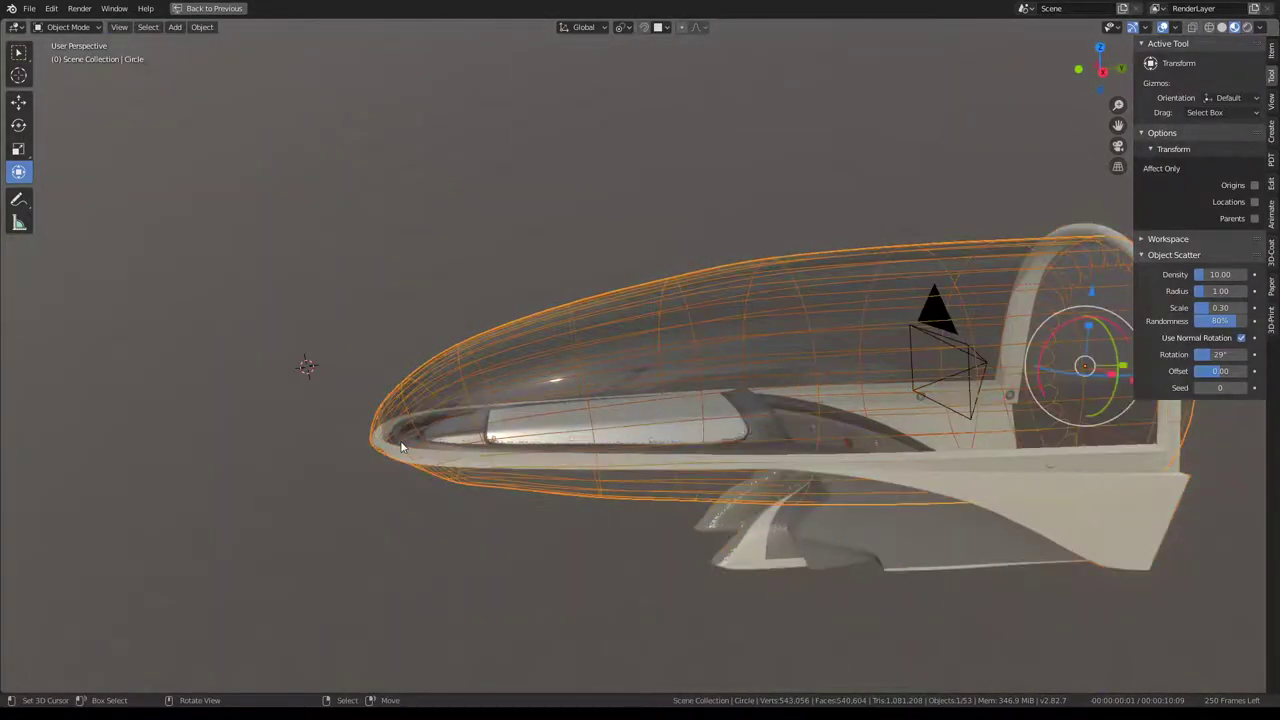
pyautogui.moveTo(526, 384); pyautogui.dragTo(420, 366, button='middle')
pyautogui.scroll(3, 420, 385)
pyautogui.scroll(2, 568, 382)
pyautogui.moveTo(568, 386)
pyautogui.mouseDown(button='middle')
pyautogui.moveTo(525, 364)
pyautogui.moveTo(589, 316)
pyautogui.moveTo(537, 234)
pyautogui.mouseUp(button='middle')
# In Edit Mode, move the front nose edge loop 0.081 along Y and 0.045 along Z.
pyautogui.press('Tab')
pyautogui.scroll(3, 591, 325)
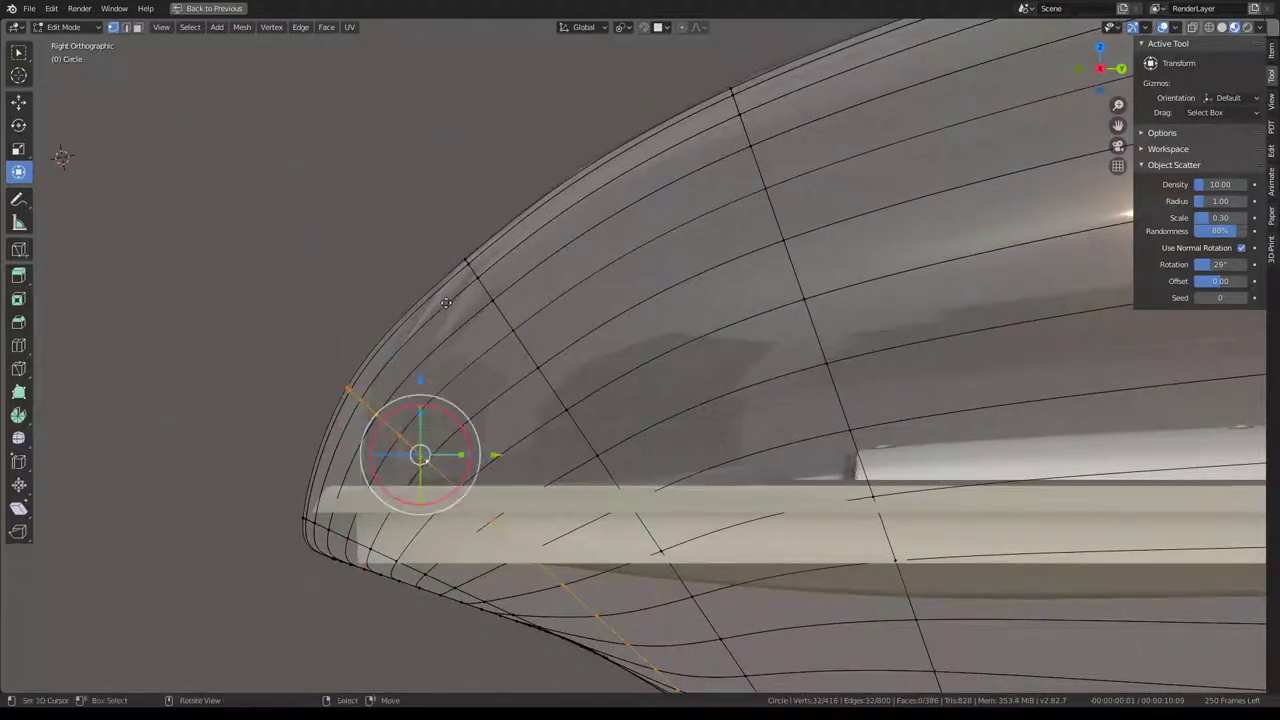
pyautogui.press('g')
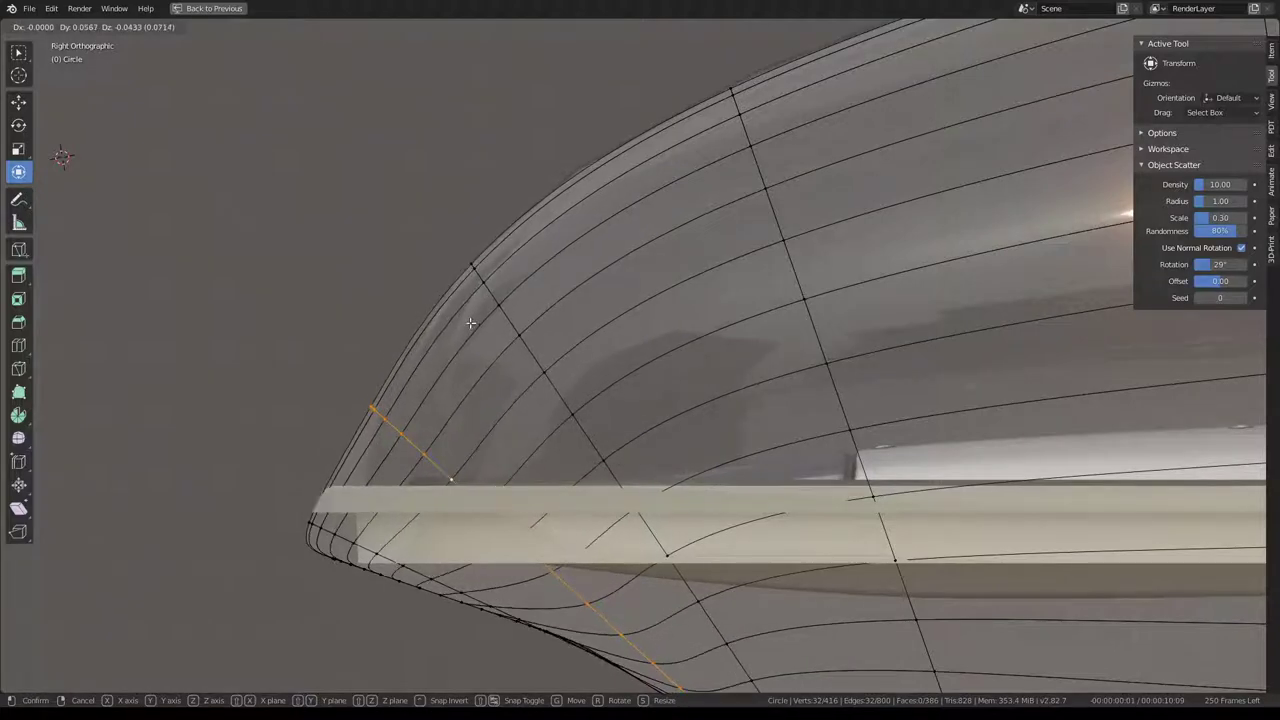
pyautogui.click(470, 323)
pyautogui.hotkey('ctrl', 'space')
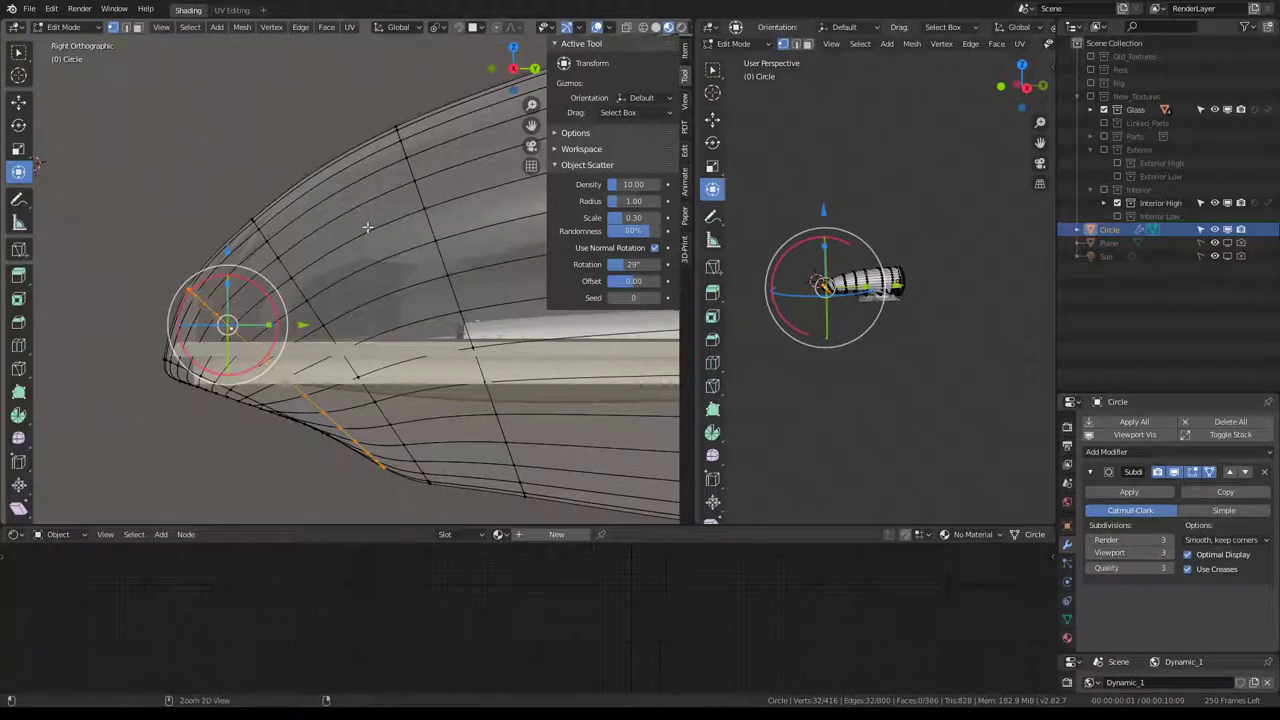
pyautogui.hotkey('ctrl', 'space')
pyautogui.press('g')
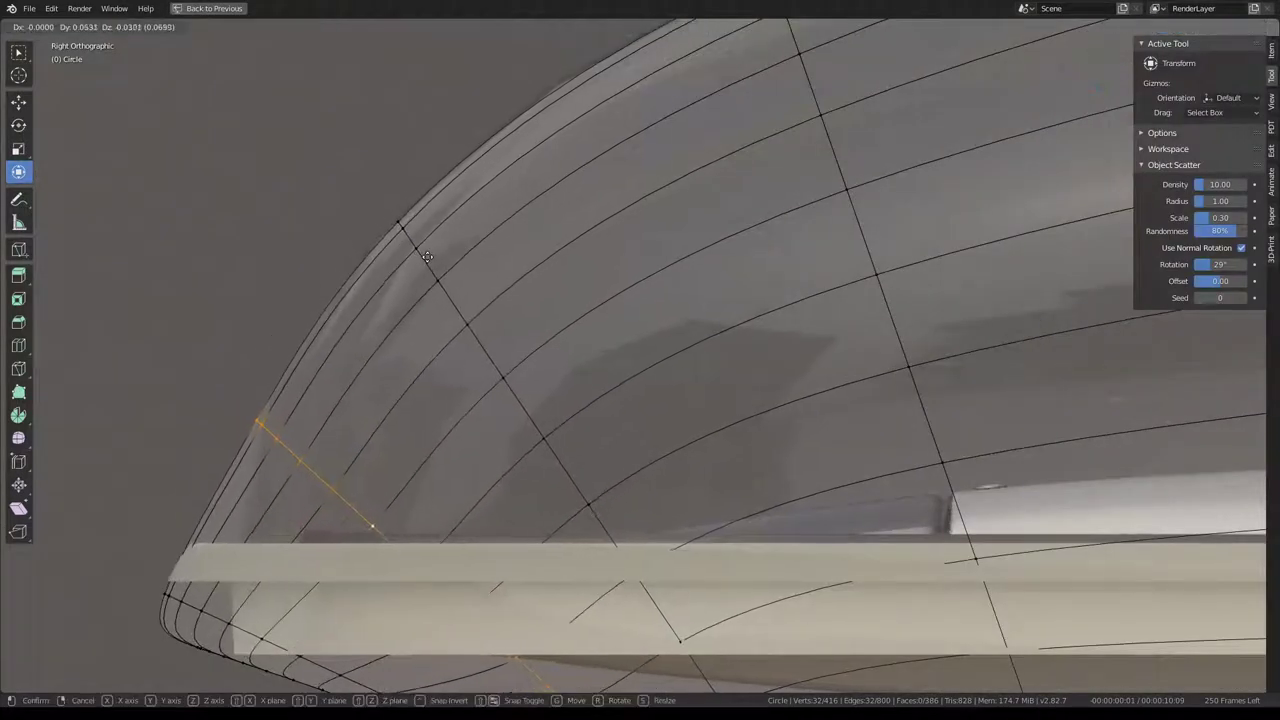
pyautogui.click(436, 268)
# Set the transform pivot to Median Point and shrink the ring to 0.972.
pyautogui.scroll(-5, 523, 280)
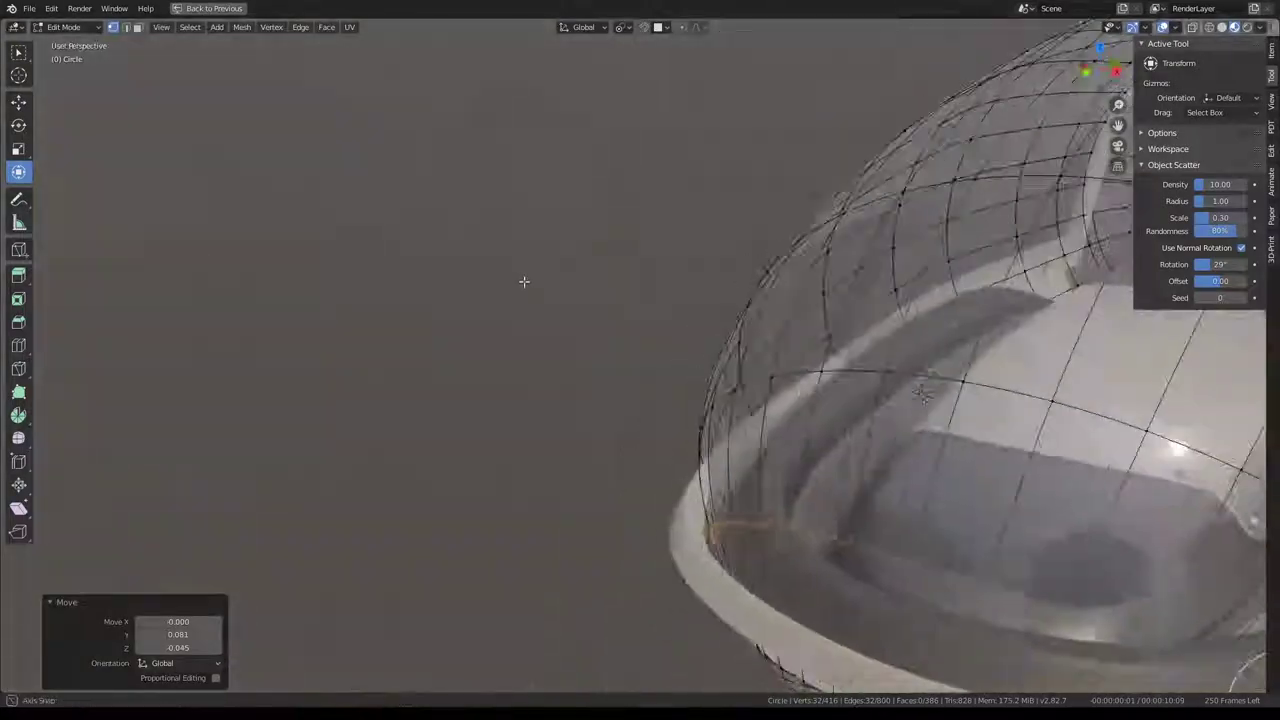
pyautogui.moveTo(523, 280); pyautogui.dragTo(620, 300, button='middle')
pyautogui.moveTo(540, 280); pyautogui.dragTo(583, 257, button='middle')
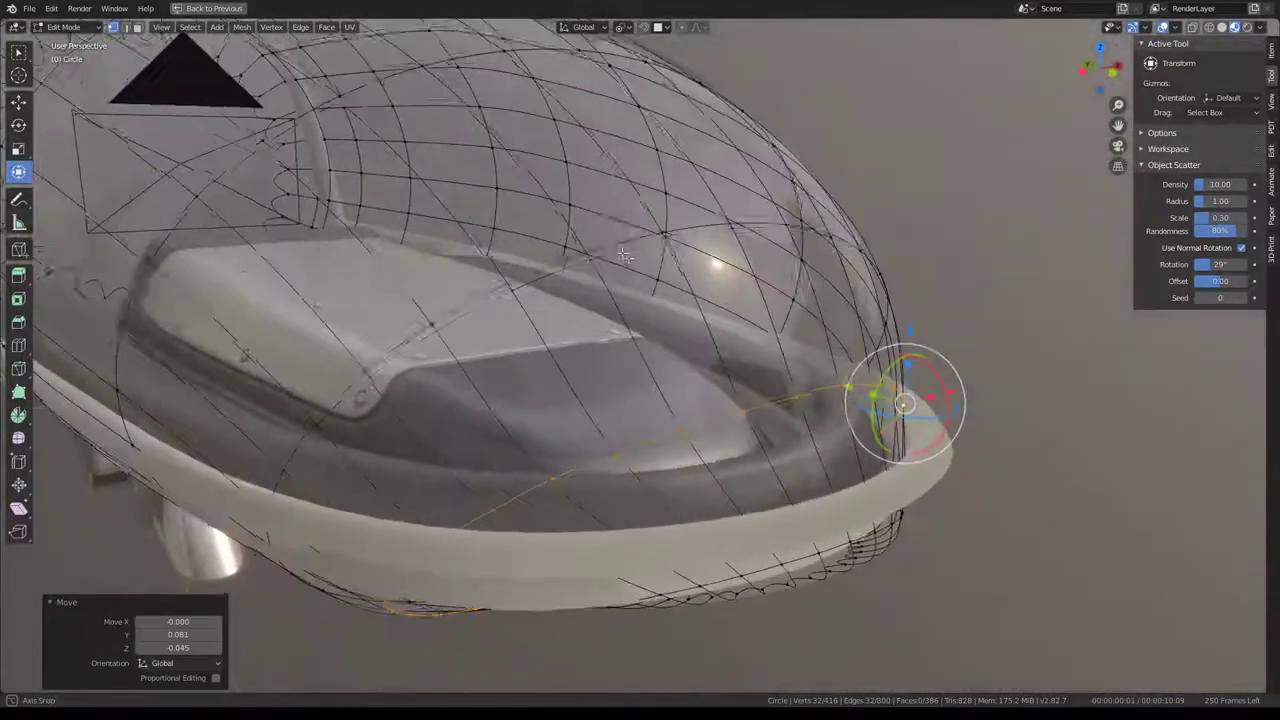
pyautogui.click(624, 28)
pyautogui.click(647, 88)
pyautogui.press('s')
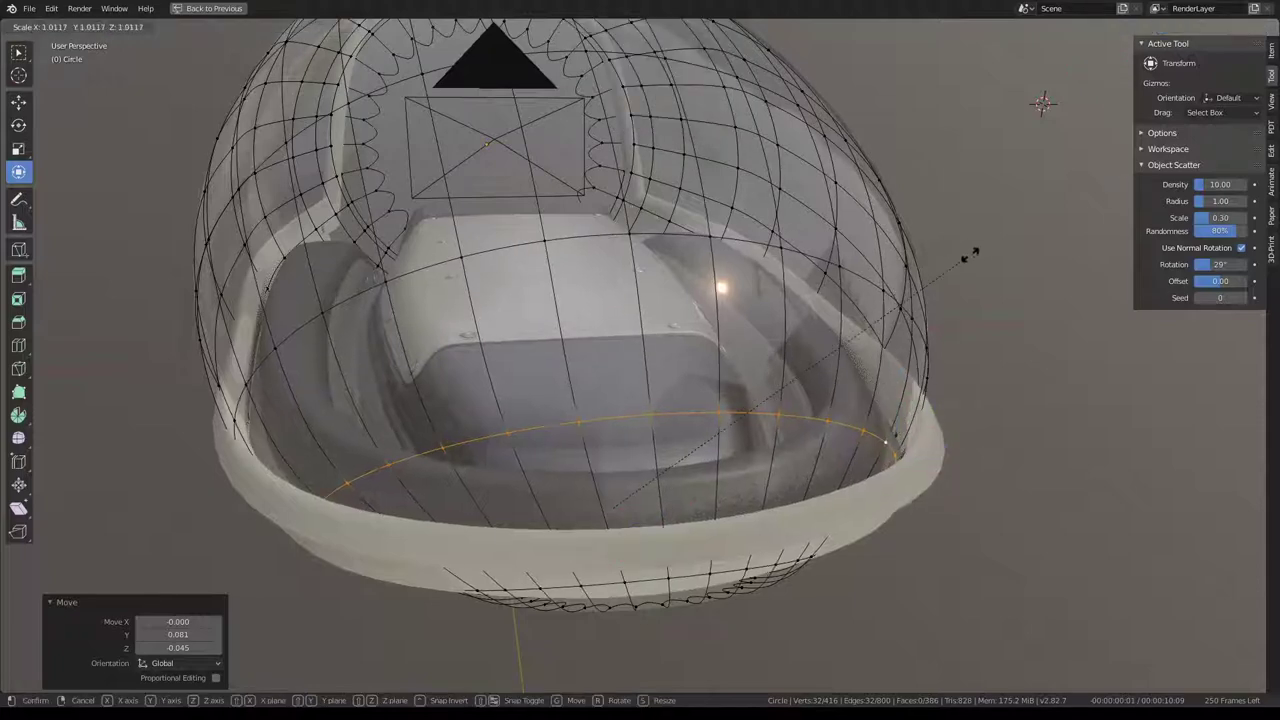
pyautogui.press('Escape')
pyautogui.moveTo(918, 285); pyautogui.dragTo(928, 280, button='middle')
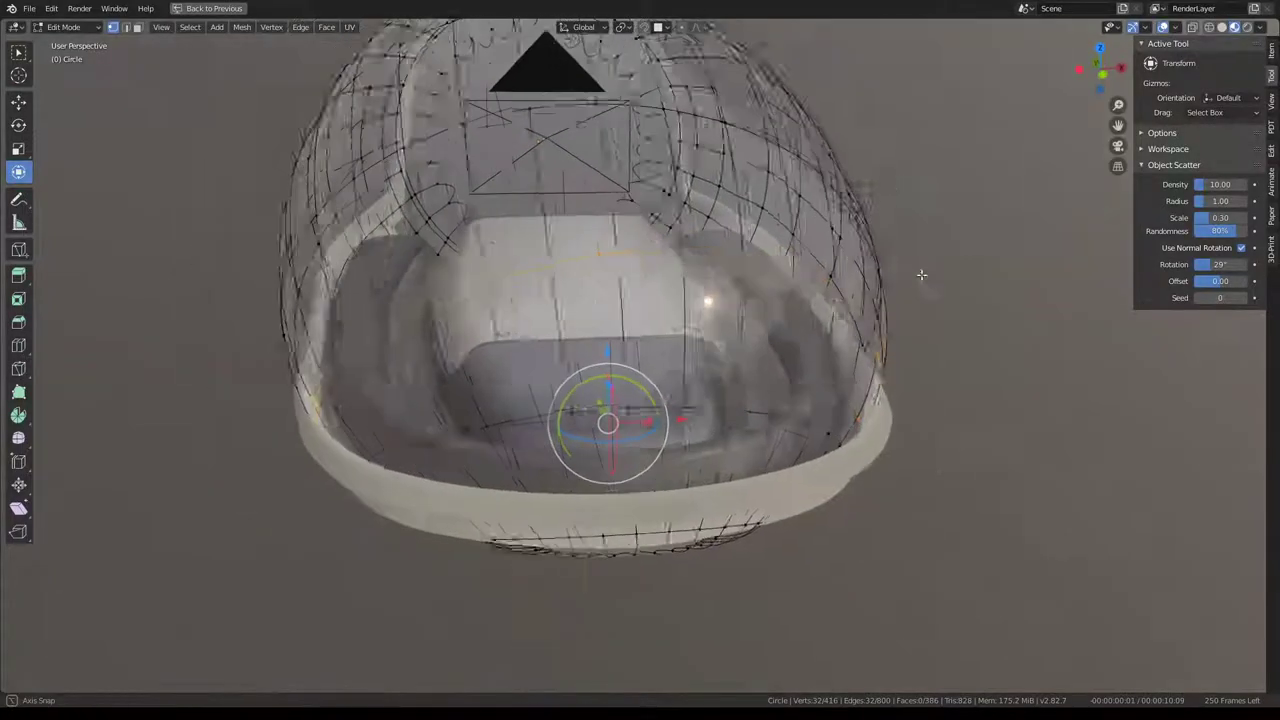
pyautogui.press('s')
pyautogui.click(975, 274)
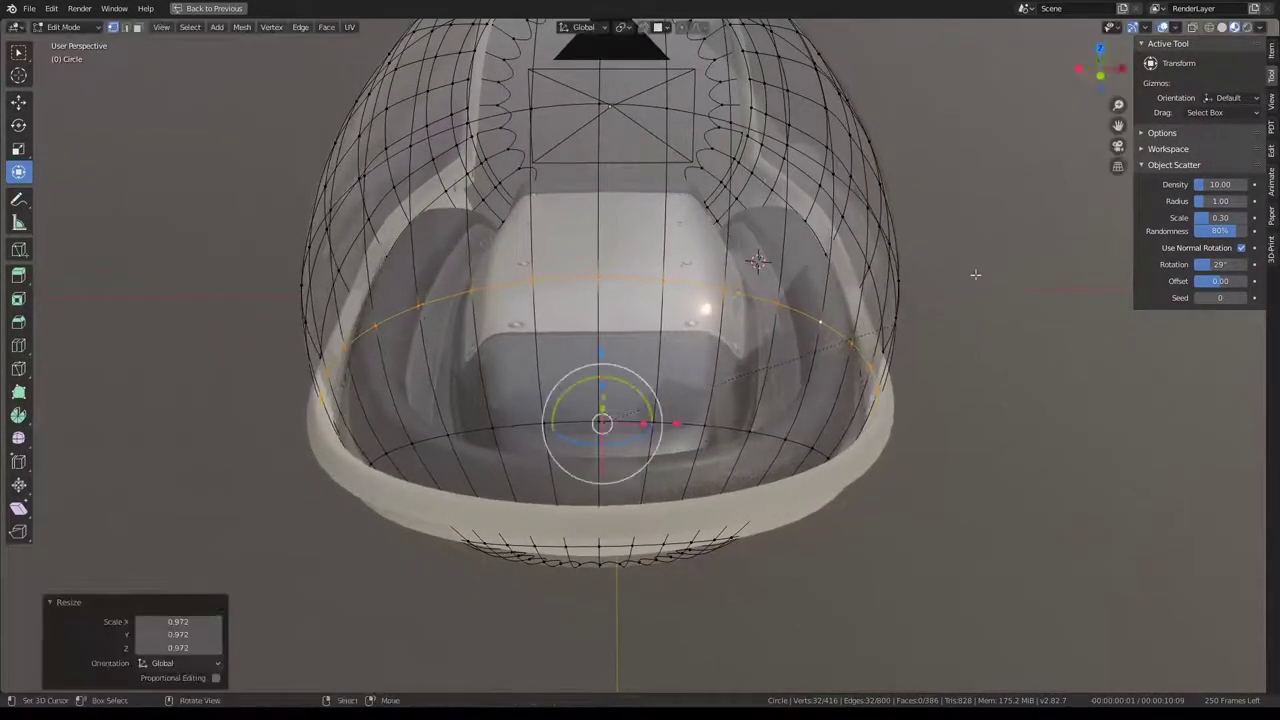
# Select a vertical edge loop and rescale the edge ring in several small passes.
pyautogui.keyDown('alt'); pyautogui.click(842, 193); pyautogui.keyUp('alt')
pyautogui.moveTo(1022, 242); pyautogui.dragTo(805, 245, button='middle')
pyautogui.scroll(2, 797, 213)
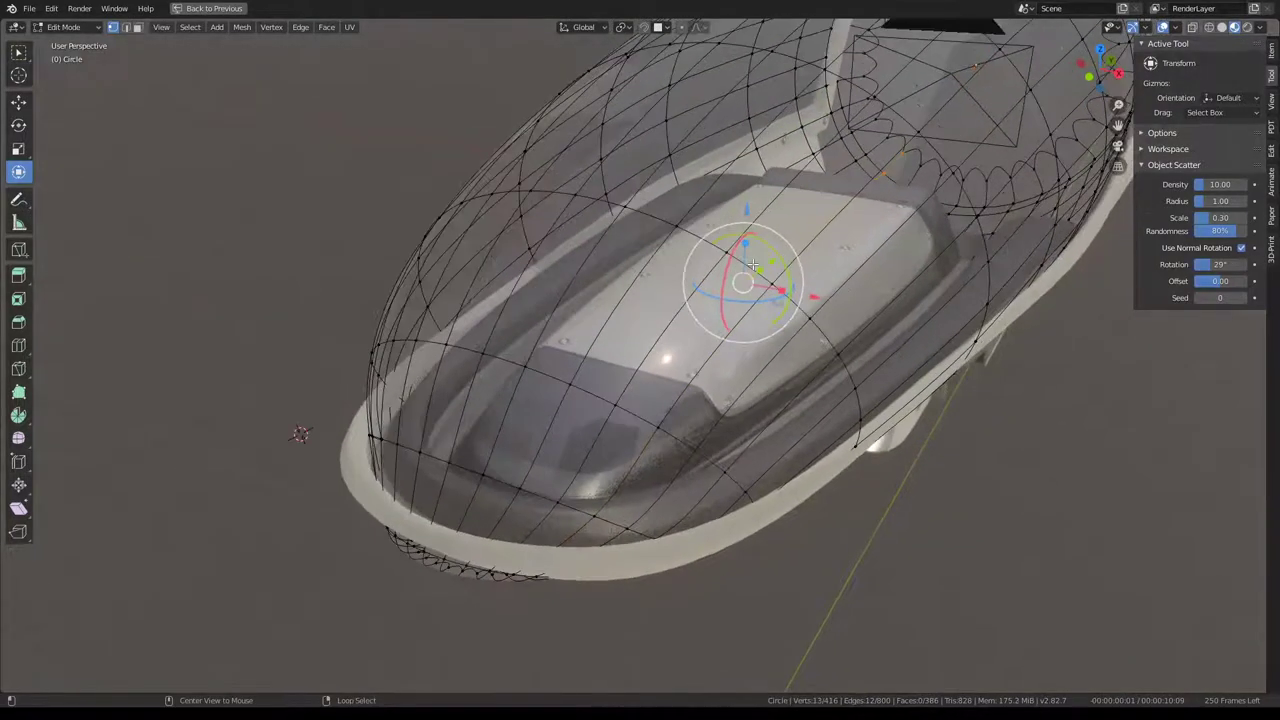
pyautogui.moveTo(889, 289); pyautogui.dragTo(1003, 423, button='middle')
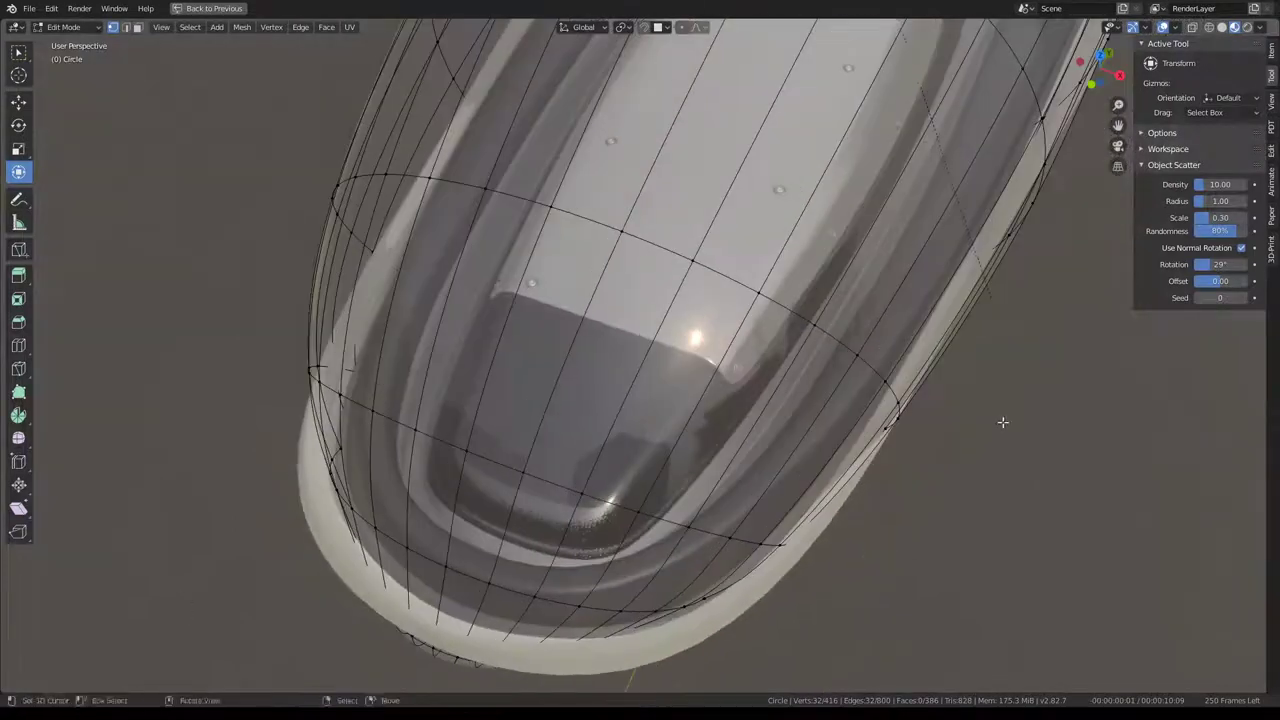
pyautogui.press('s')
pyautogui.click(1025, 435)
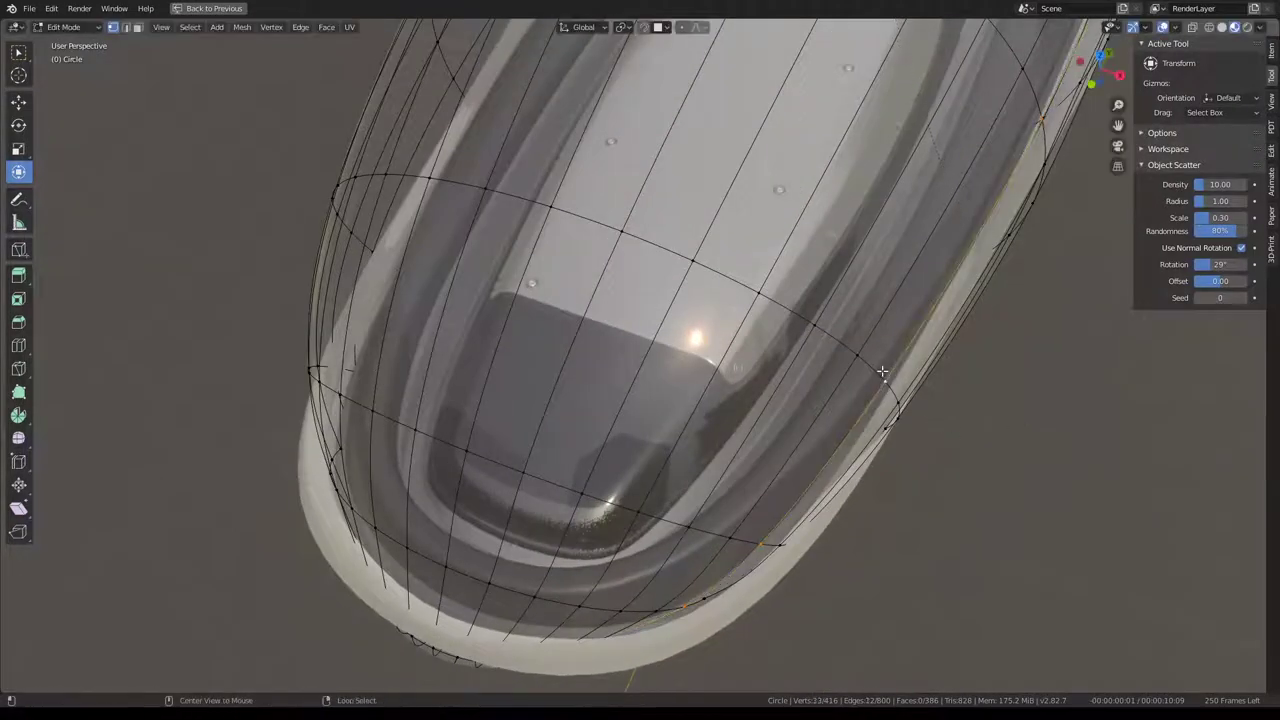
pyautogui.moveTo(837, 333); pyautogui.dragTo(600, 235, button='middle')
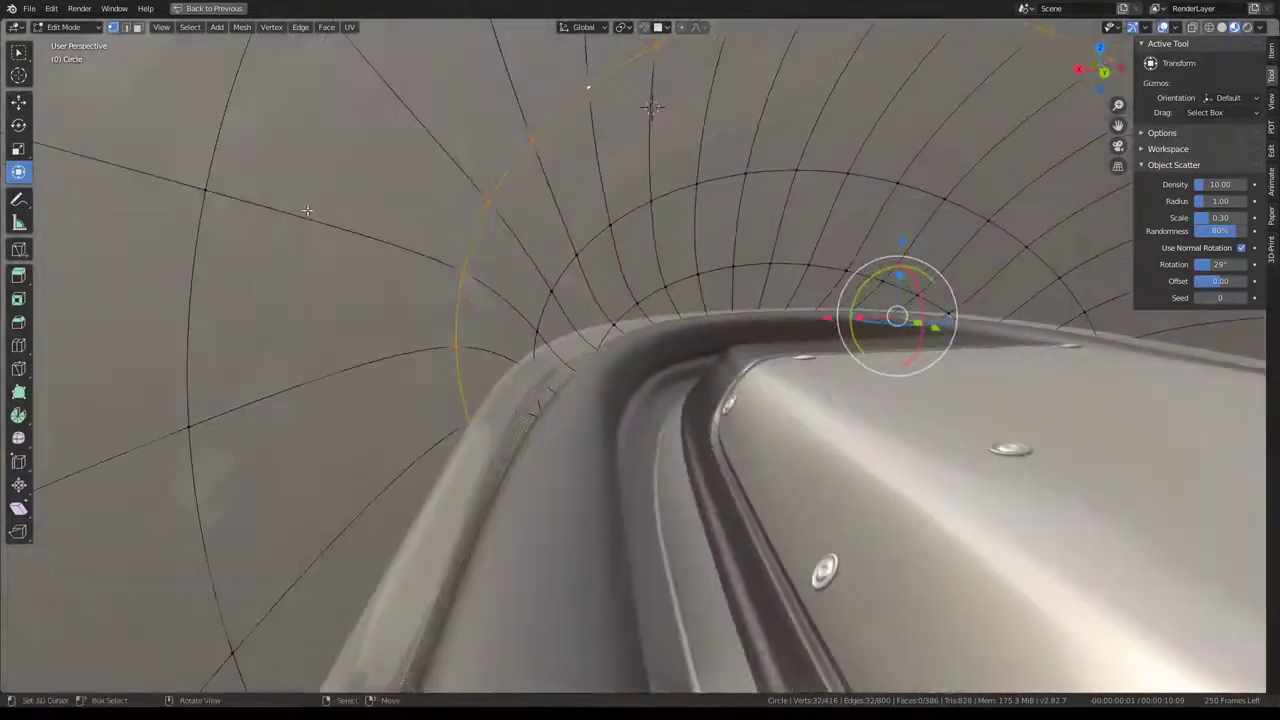
pyautogui.press('s')
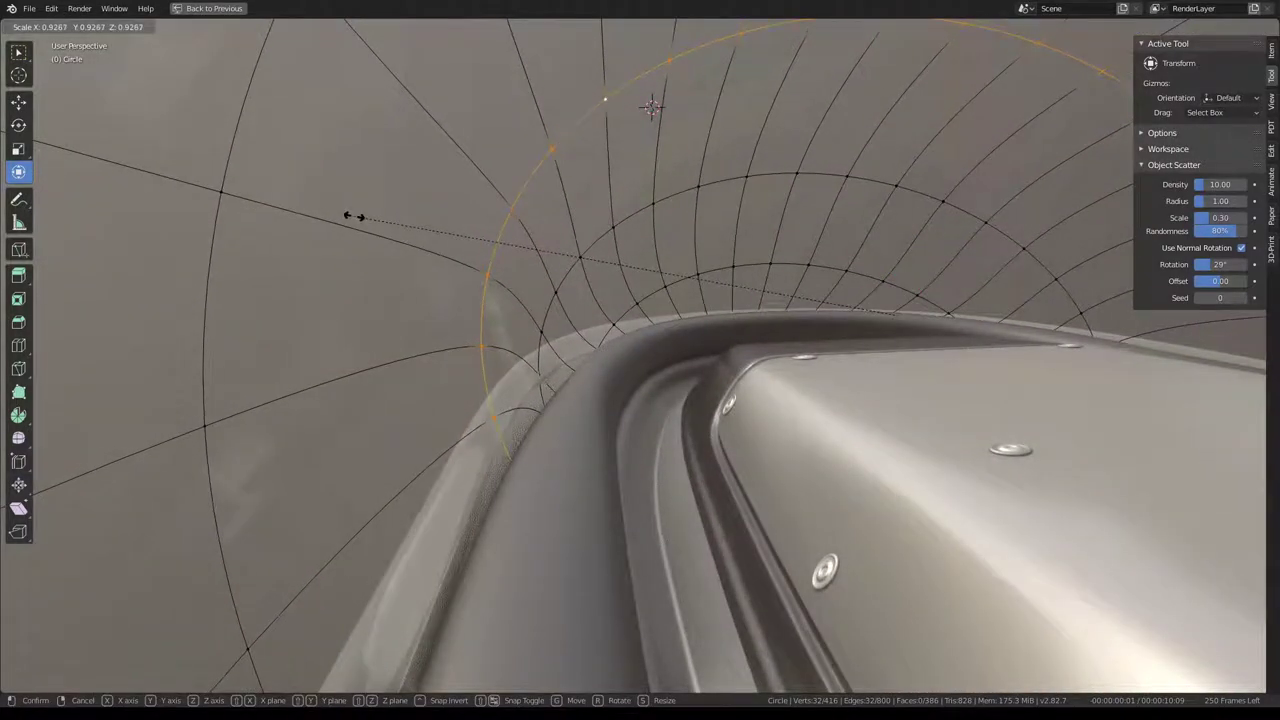
pyautogui.click(354, 216)
pyautogui.moveTo(354, 216)
pyautogui.mouseDown(button='middle')
pyautogui.moveTo(490, 270)
pyautogui.moveTo(316, 345)
pyautogui.mouseUp(button='middle')
pyautogui.press('s')
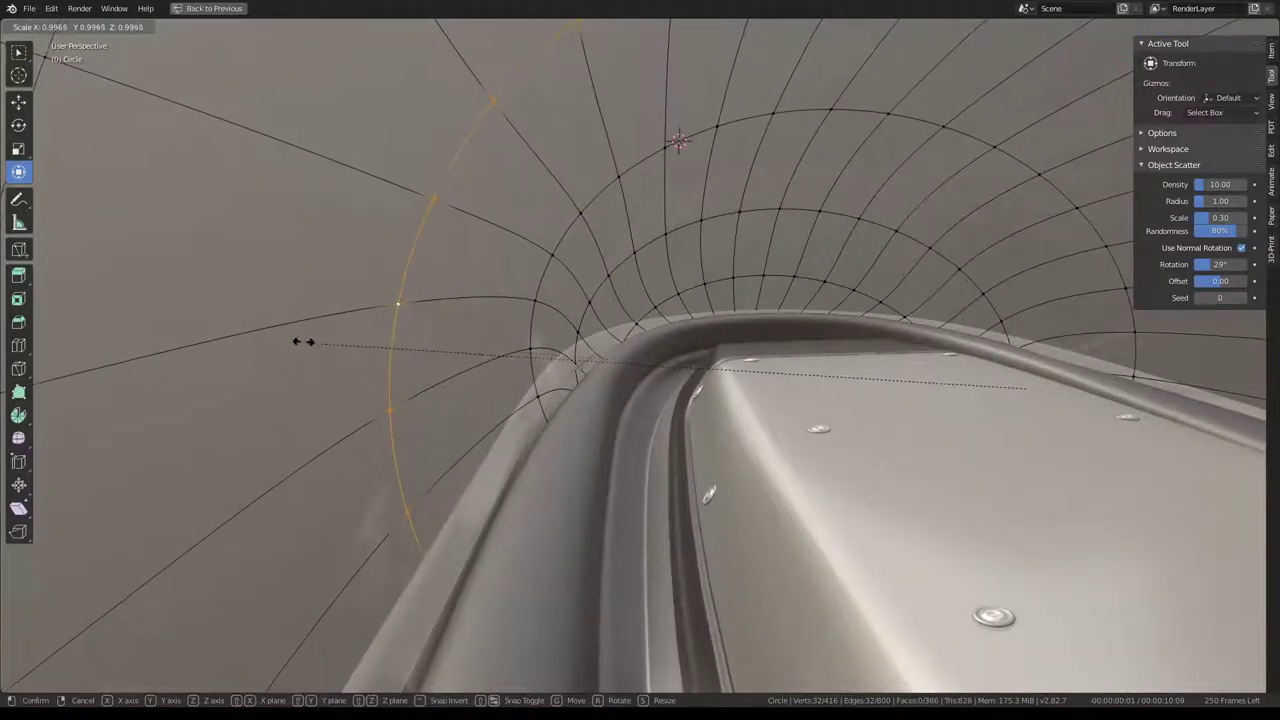
pyautogui.click(285, 333)
# From the camera view, scale the edge ring to a final 0.986.
pyautogui.moveTo(293, 338); pyautogui.dragTo(611, 340, button='middle')
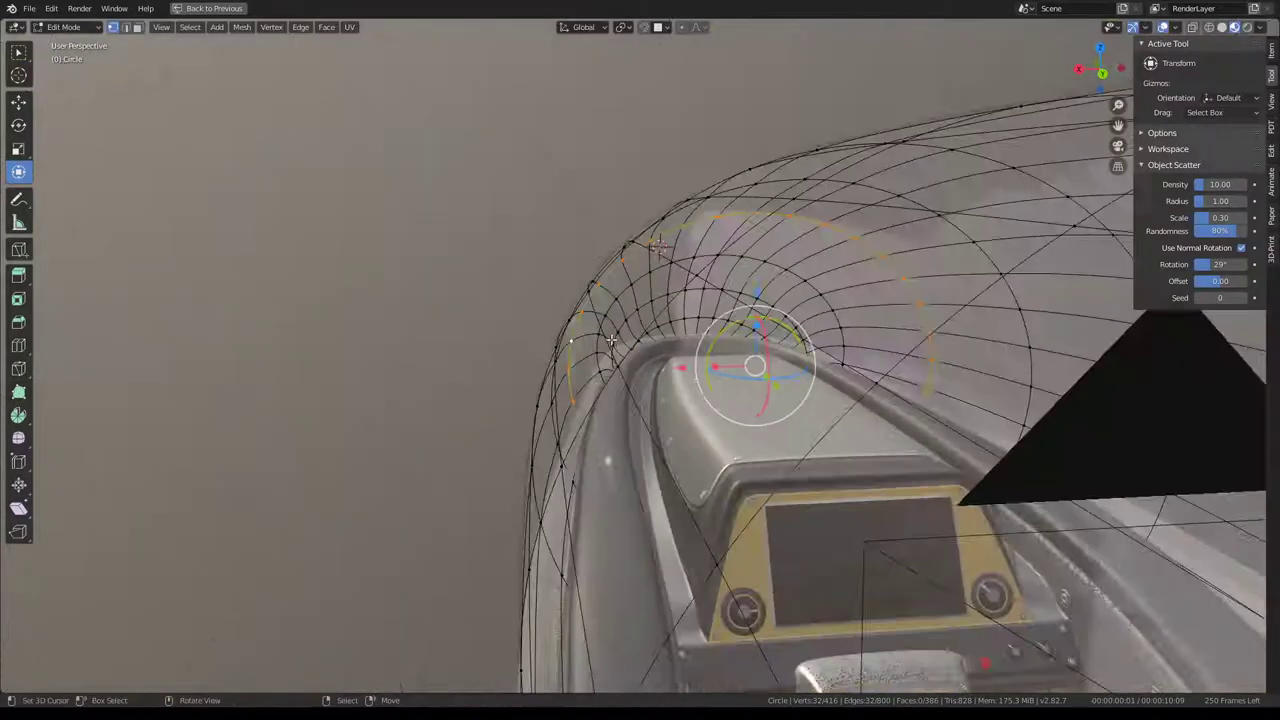
pyautogui.press('KP_0')
pyautogui.press('s')
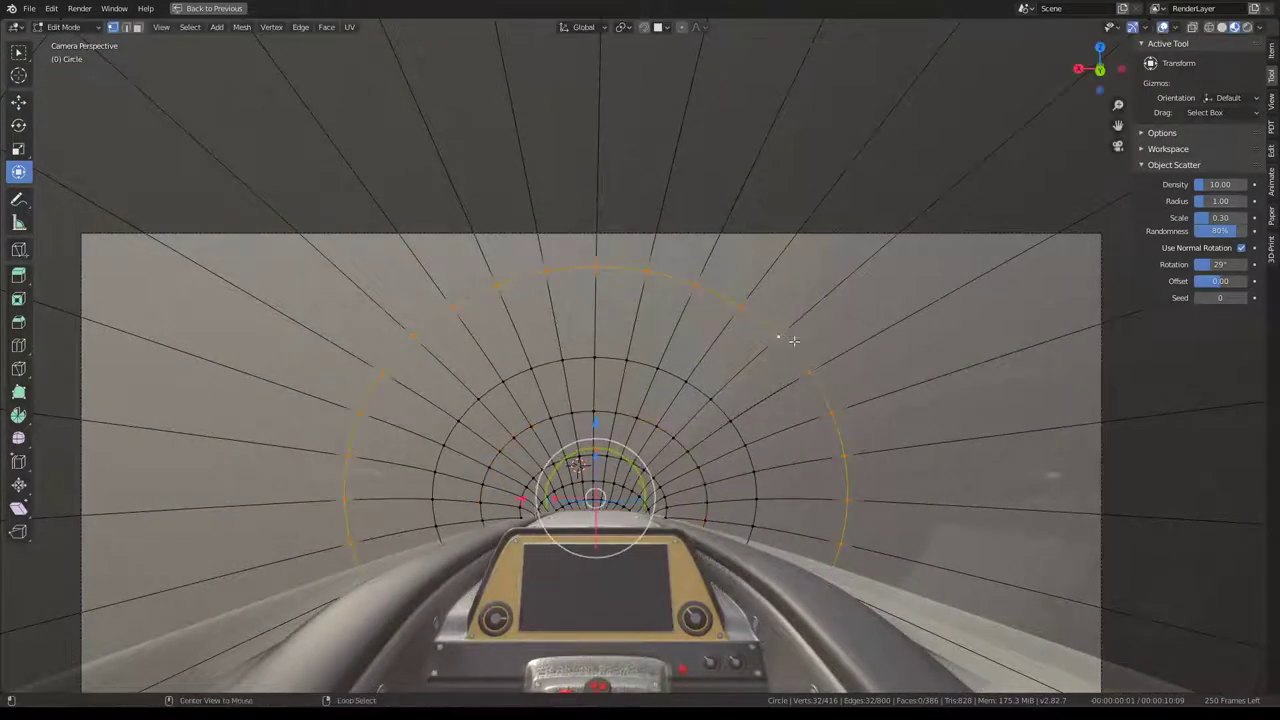
pyautogui.click(940, 428)
pyautogui.scroll(-3, 835, 380)
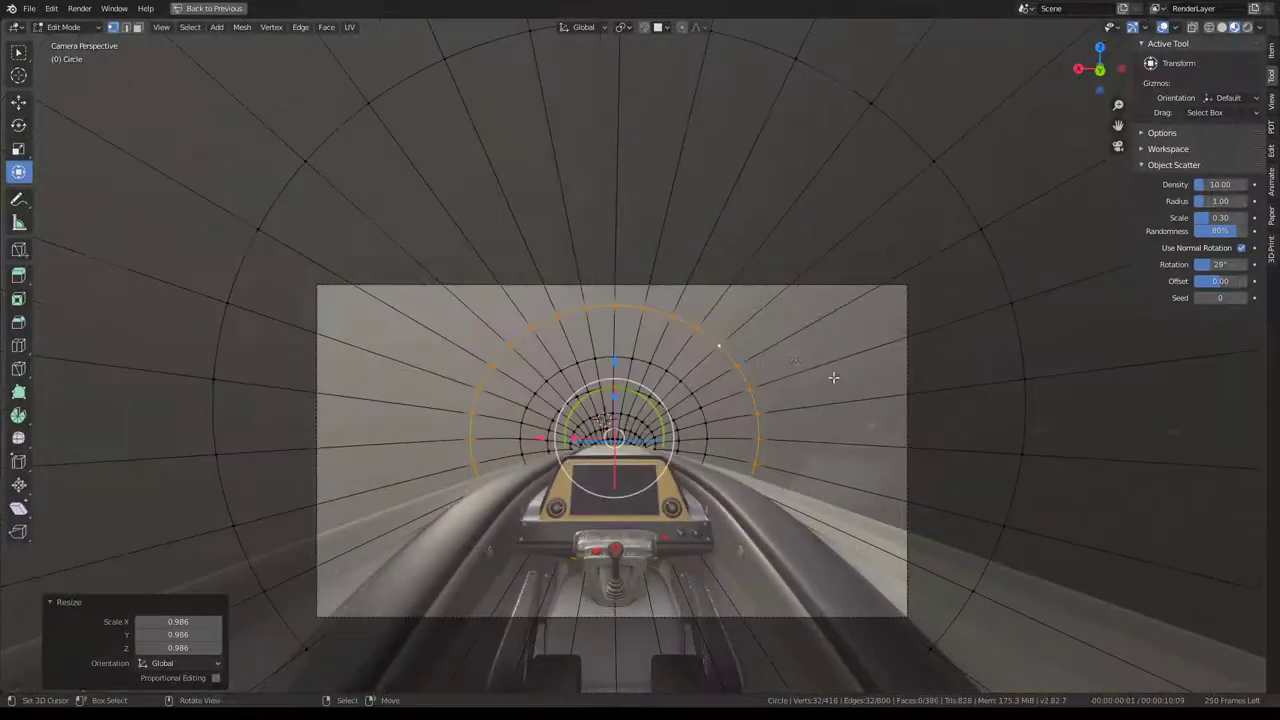
pyautogui.moveTo(831, 374)
pyautogui.mouseDown(button='middle')
pyautogui.moveTo(827, 352)
pyautogui.moveTo(640, 380)
pyautogui.moveTo(564, 354)
pyautogui.moveTo(553, 323)
pyautogui.mouseUp(button='middle')
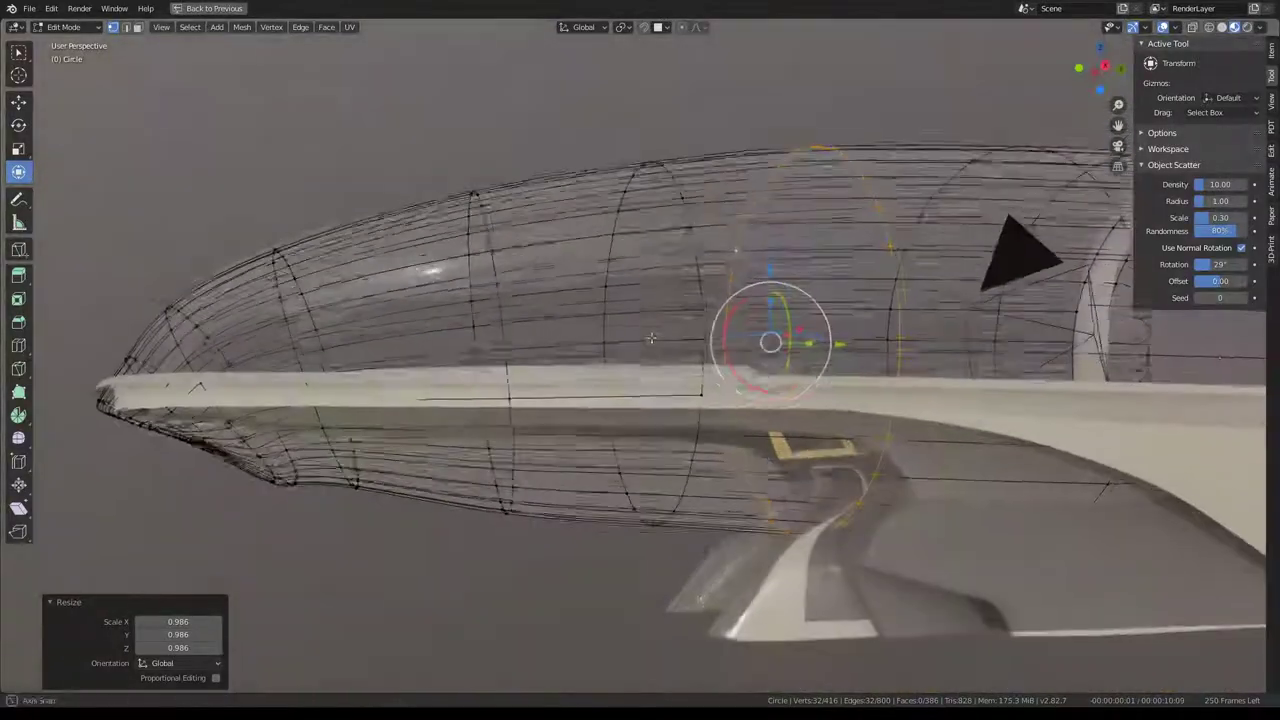
pyautogui.scroll(4, 604, 394)
pyautogui.scroll(-3, 604, 394)
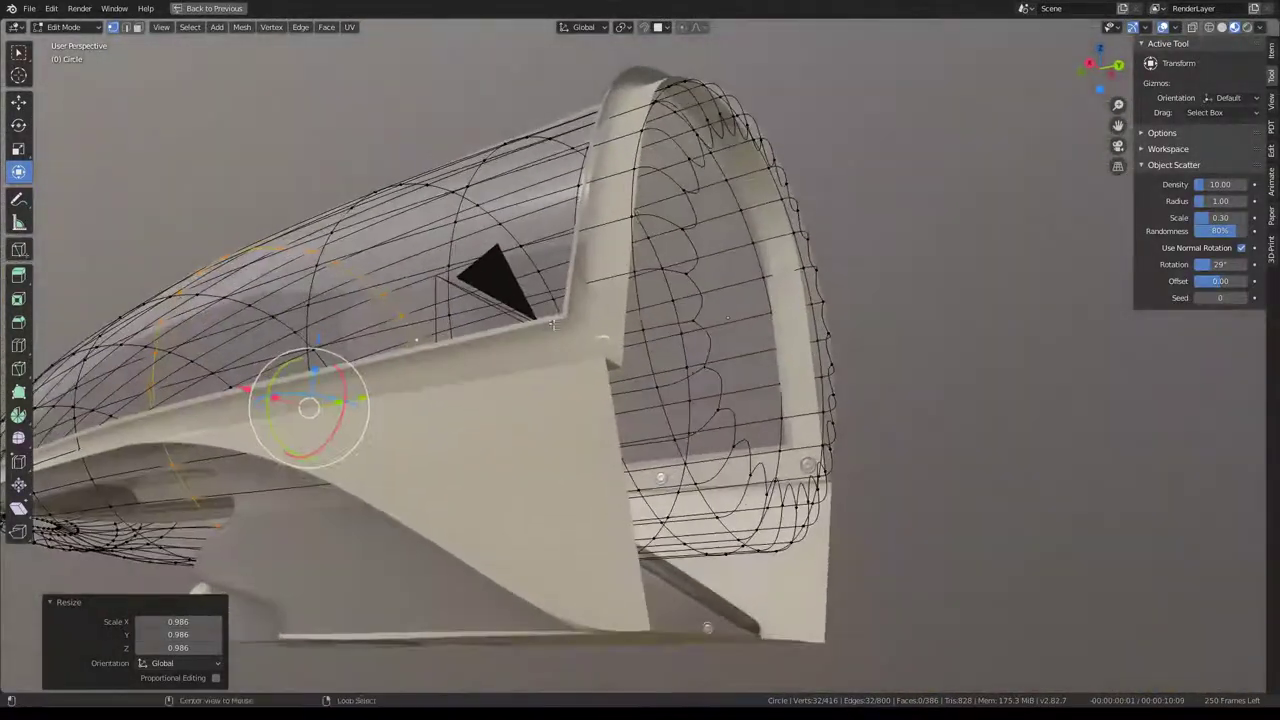
# Select the rear rim edge loop and show its transform values in the N-panel Item tab.
pyautogui.keyDown('alt'); pyautogui.click(783, 291); pyautogui.keyUp('alt')
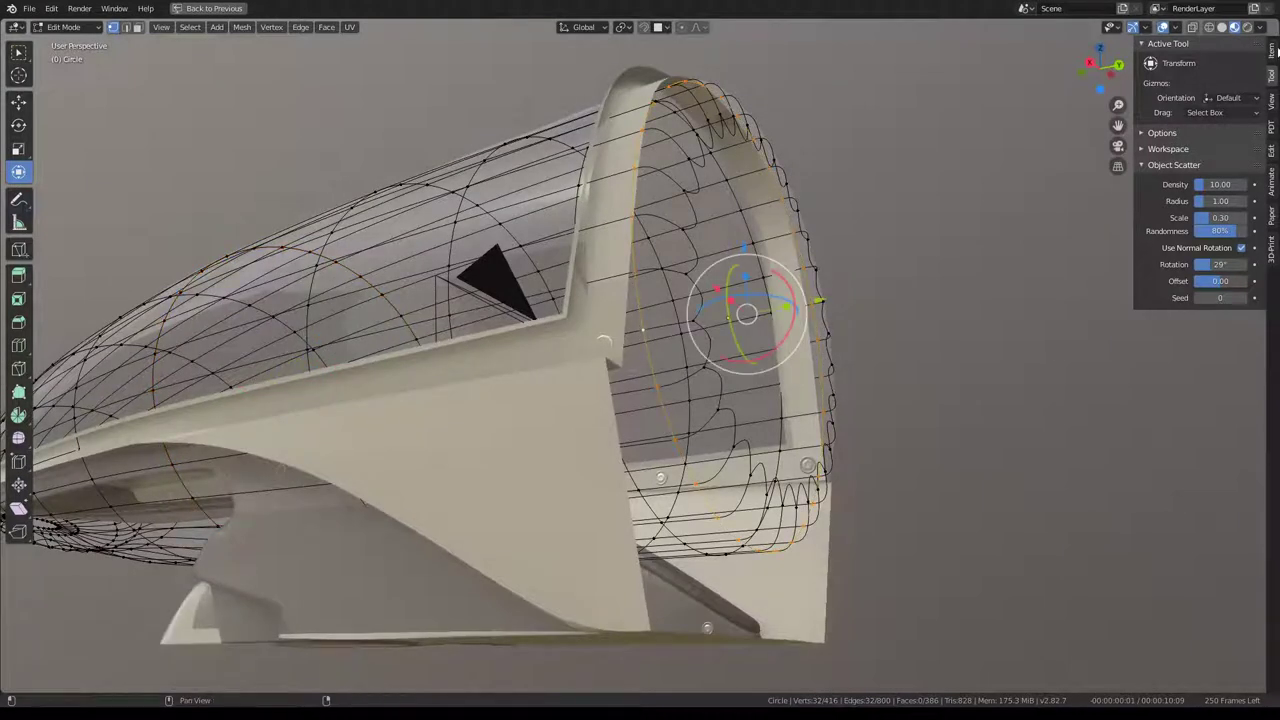
pyautogui.click(1273, 50)
pyautogui.click(1273, 77)
pyautogui.click(1275, 55)
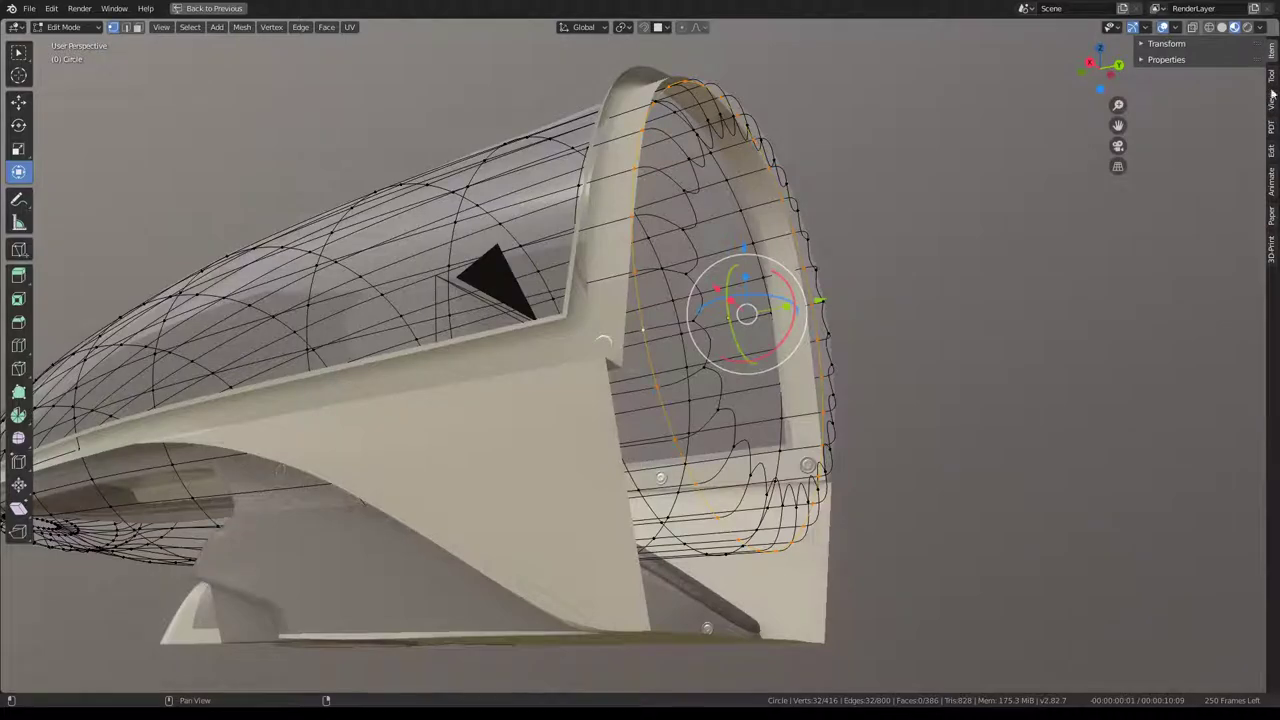
pyautogui.click(1163, 44)
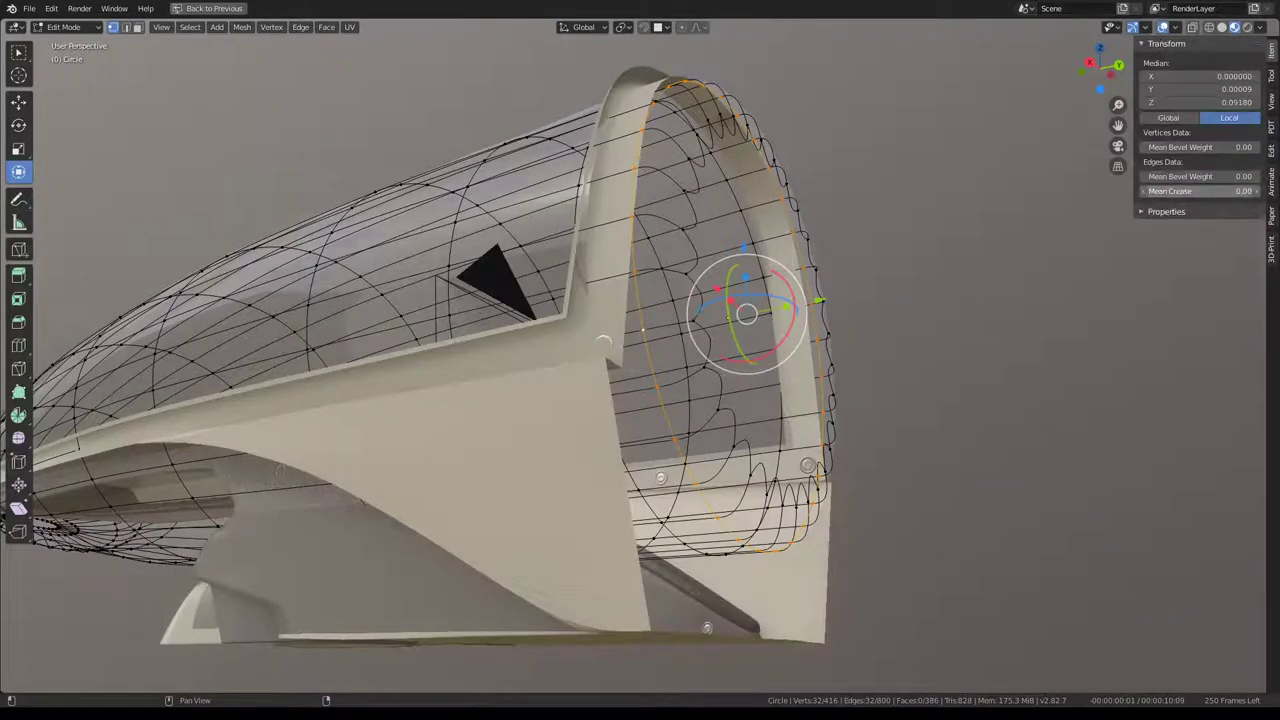
# Select the next edge loop near the rim and scale it up to 1.061.
pyautogui.moveTo(900, 260)
pyautogui.mouseDown(button='middle')
pyautogui.moveTo(704, 287)
pyautogui.moveTo(545, 367)
pyautogui.moveTo(568, 376)
pyautogui.mouseUp(button='middle')
pyautogui.keyDown('alt'); pyautogui.click(545, 367); pyautogui.keyUp('alt')
pyautogui.moveTo(642, 358); pyautogui.dragTo(705, 272, button='middle')
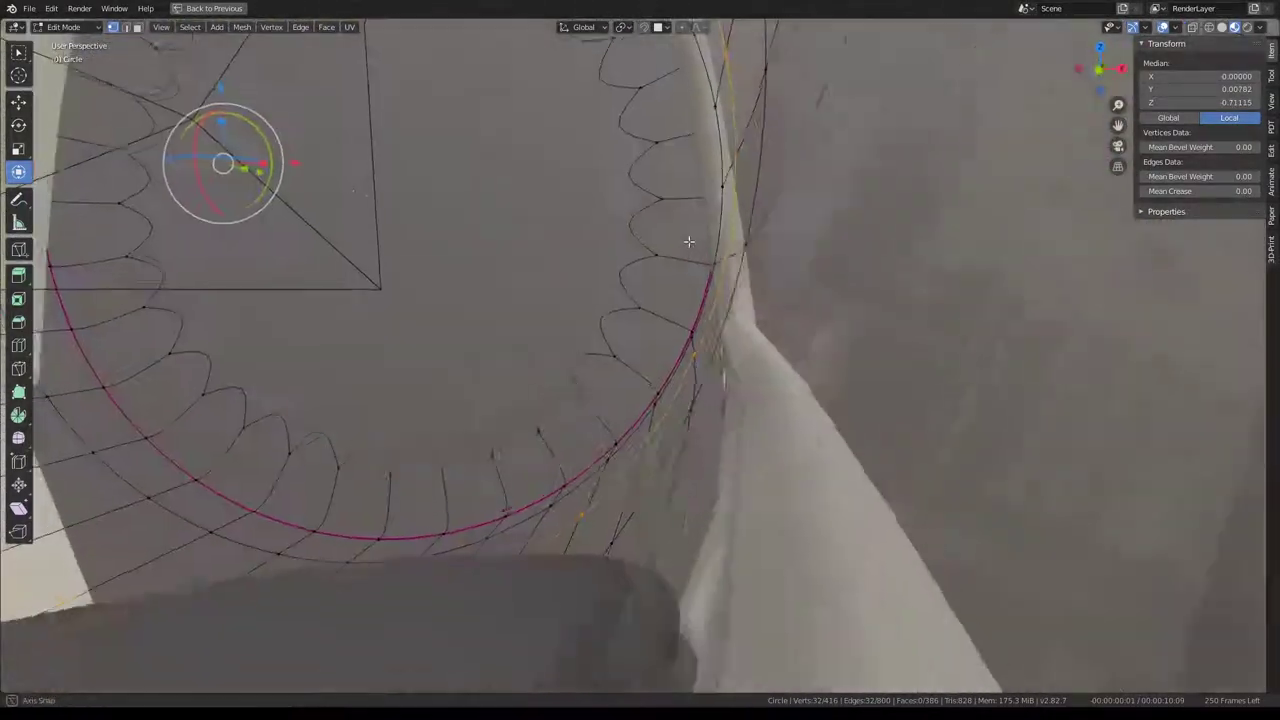
pyautogui.moveTo(705, 272)
pyautogui.mouseDown(button='middle')
pyautogui.moveTo(794, 277)
pyautogui.moveTo(818, 372)
pyautogui.mouseUp(button='middle')
pyautogui.press('s')
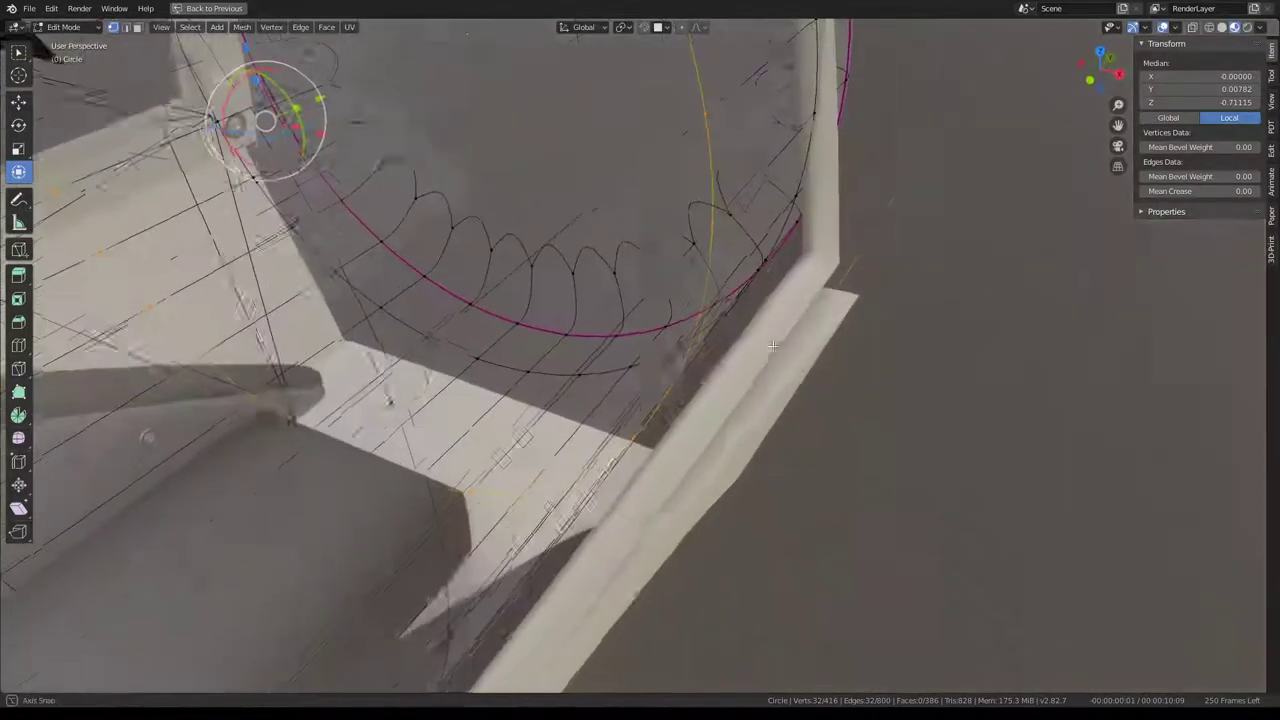
pyautogui.click(812, 366)
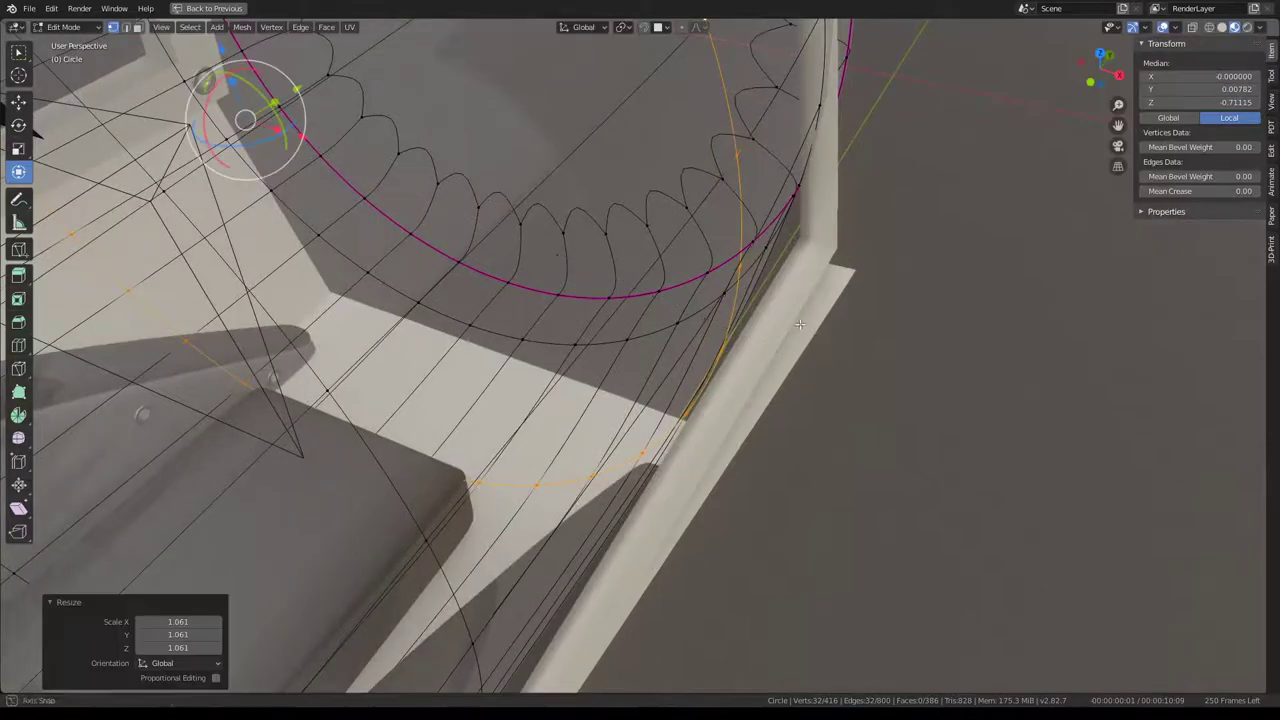
# Move two rim vertices slightly so the edge hugs the rim.
pyautogui.moveTo(812, 366)
pyautogui.mouseDown(button='middle')
pyautogui.moveTo(778, 396)
pyautogui.moveTo(834, 463)
pyautogui.moveTo(789, 379)
pyautogui.moveTo(804, 230)
pyautogui.mouseUp(button='middle')
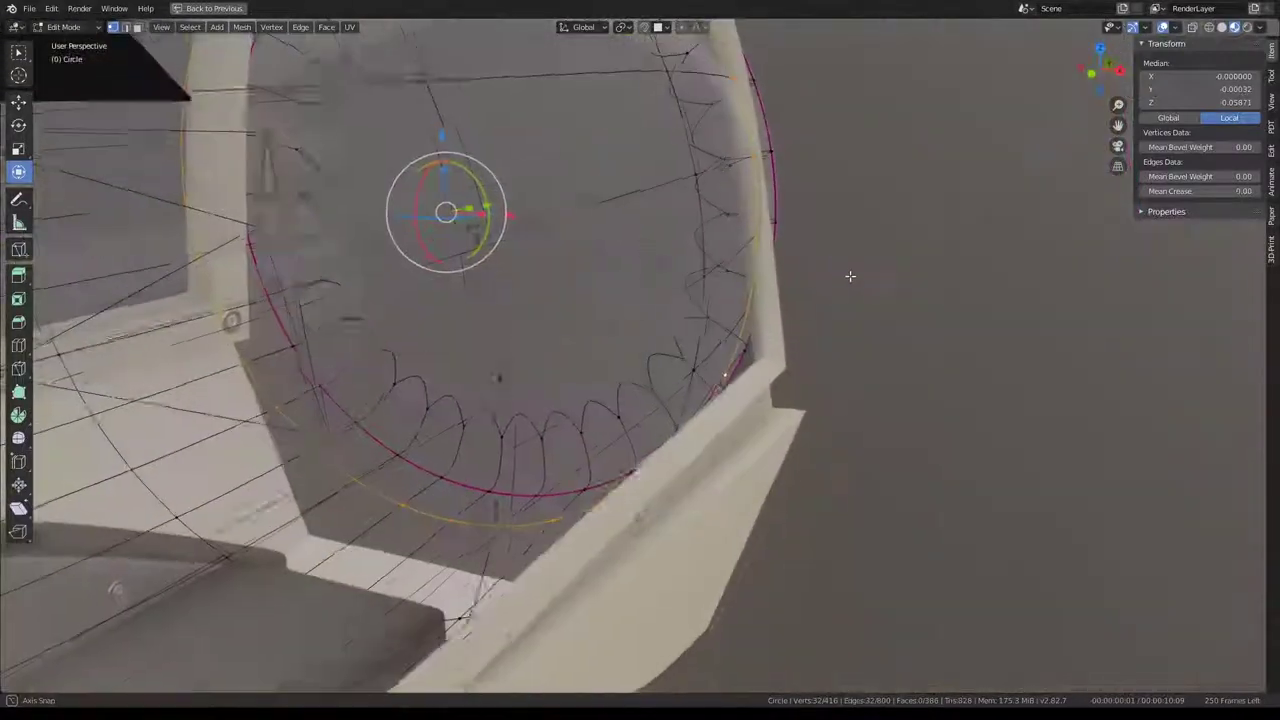
pyautogui.moveTo(804, 230)
pyautogui.mouseDown(button='middle')
pyautogui.moveTo(687, 373)
pyautogui.moveTo(646, 328)
pyautogui.moveTo(695, 420)
pyautogui.moveTo(750, 405)
pyautogui.mouseUp(button='middle')
pyautogui.click(687, 373)
pyautogui.keyDown('shift'); pyautogui.click(687, 373); pyautogui.keyUp('shift')
pyautogui.press('g')
pyautogui.click(687, 339)
# Nudge the rim vertices again and select a single rim vertex for a close-up.
pyautogui.press('g')
pyautogui.click(870, 335)
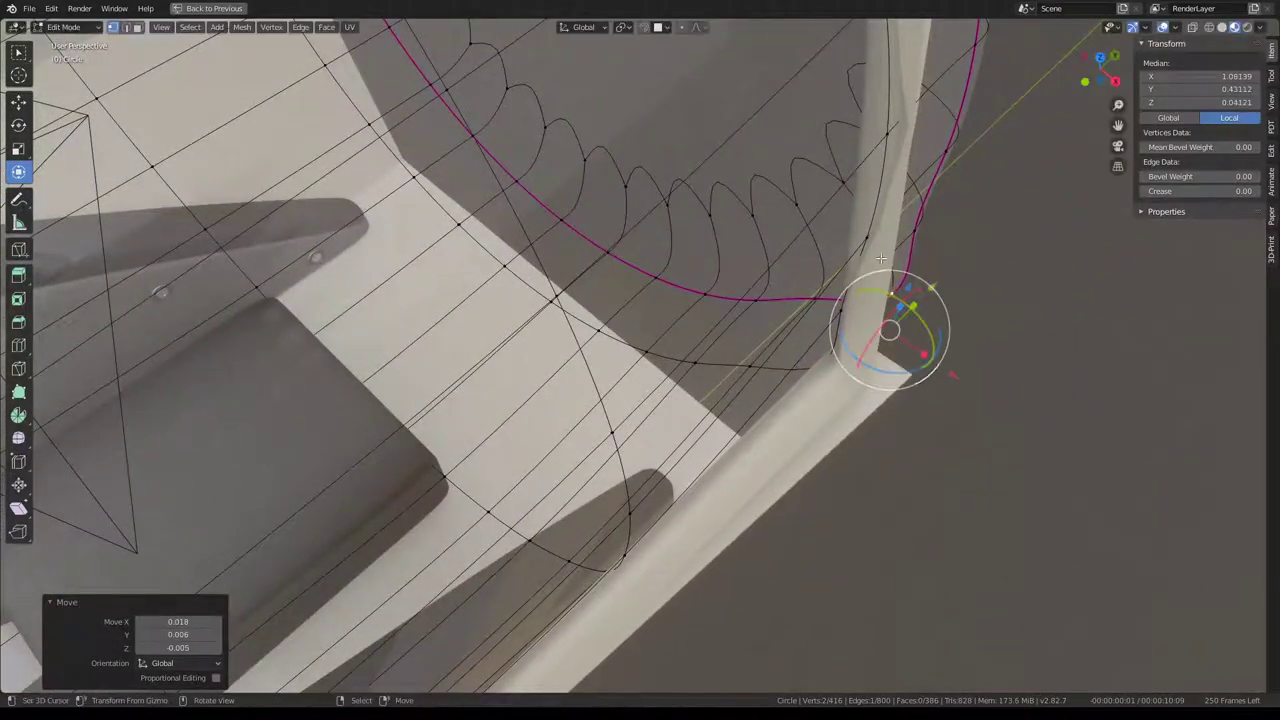
pyautogui.click(894, 200)
pyautogui.moveTo(894, 200)
pyautogui.mouseDown(button='middle')
pyautogui.moveTo(812, 303)
pyautogui.moveTo(874, 217)
pyautogui.moveTo(739, 184)
pyautogui.mouseUp(button='middle')
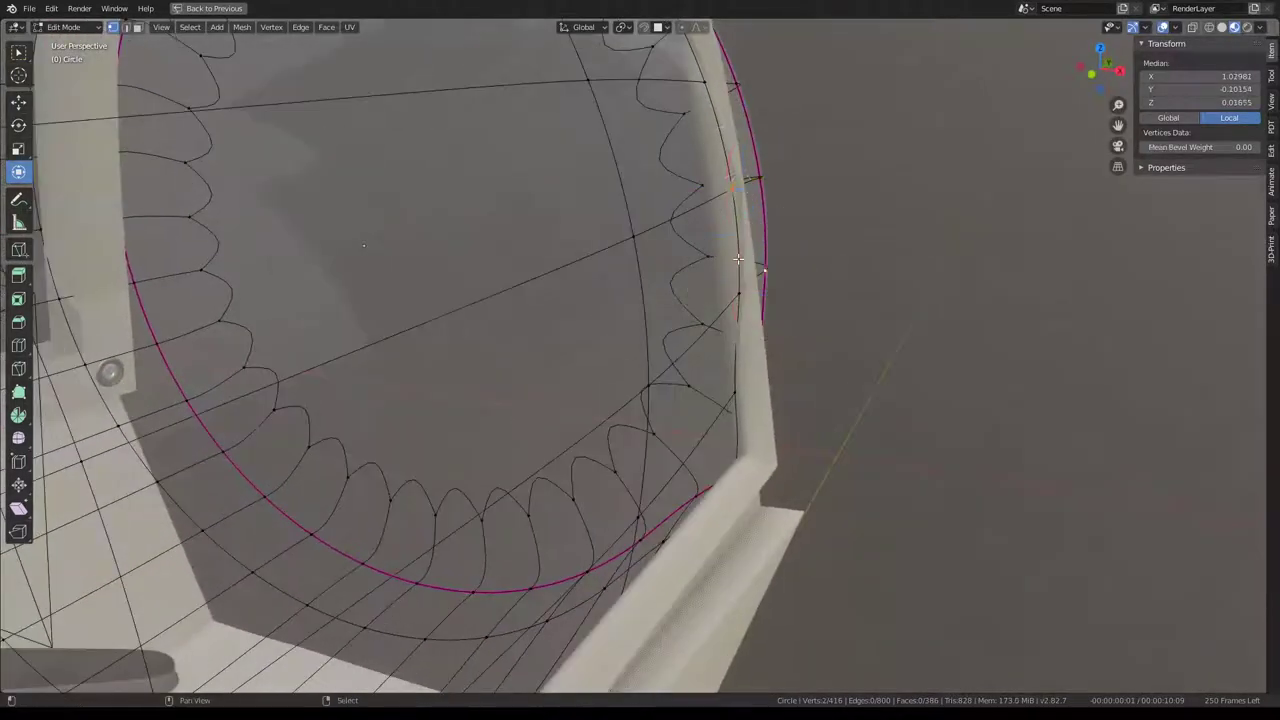
# Switch to face selection, pick a rim-edge face and try sliding it, then cancel.
pyautogui.click(138, 27)
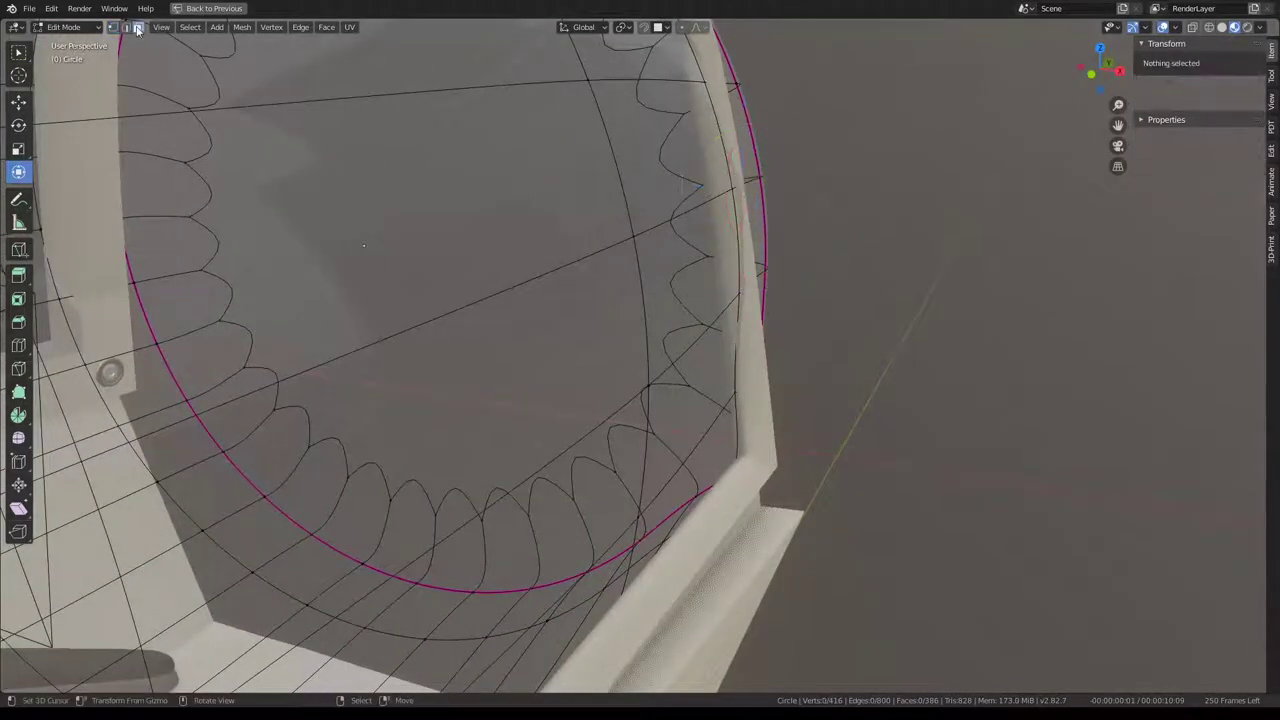
pyautogui.click(748, 226)
pyautogui.scroll(5, 748, 226)
pyautogui.moveTo(790, 300); pyautogui.dragTo(950, 271, button='middle')
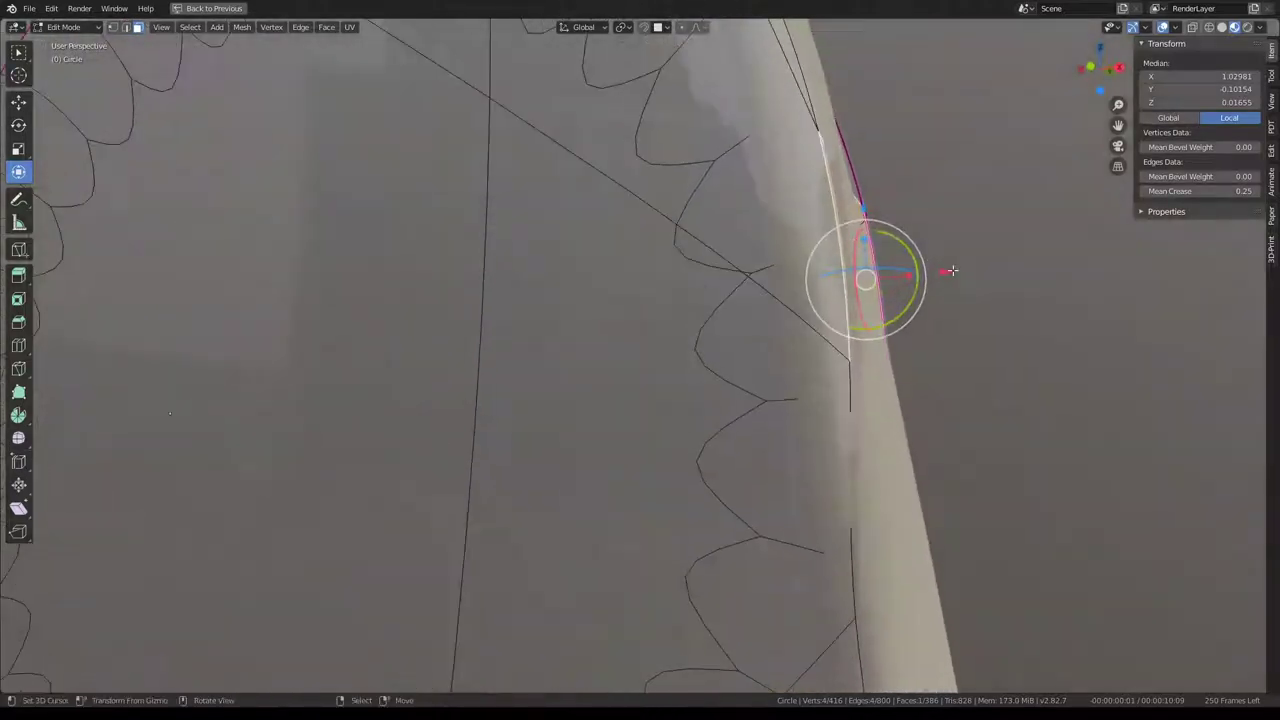
pyautogui.moveTo(950, 271)
pyautogui.mouseDown()
pyautogui.moveTo(913, 271)
pyautogui.moveTo(925, 270)
pyautogui.mouseUp()
pyautogui.scroll(-5, 913, 271)
pyautogui.moveTo(770, 270)
pyautogui.mouseDown(button='middle')
pyautogui.moveTo(557, 190)
pyautogui.moveTo(638, 185)
pyautogui.mouseUp(button='middle')
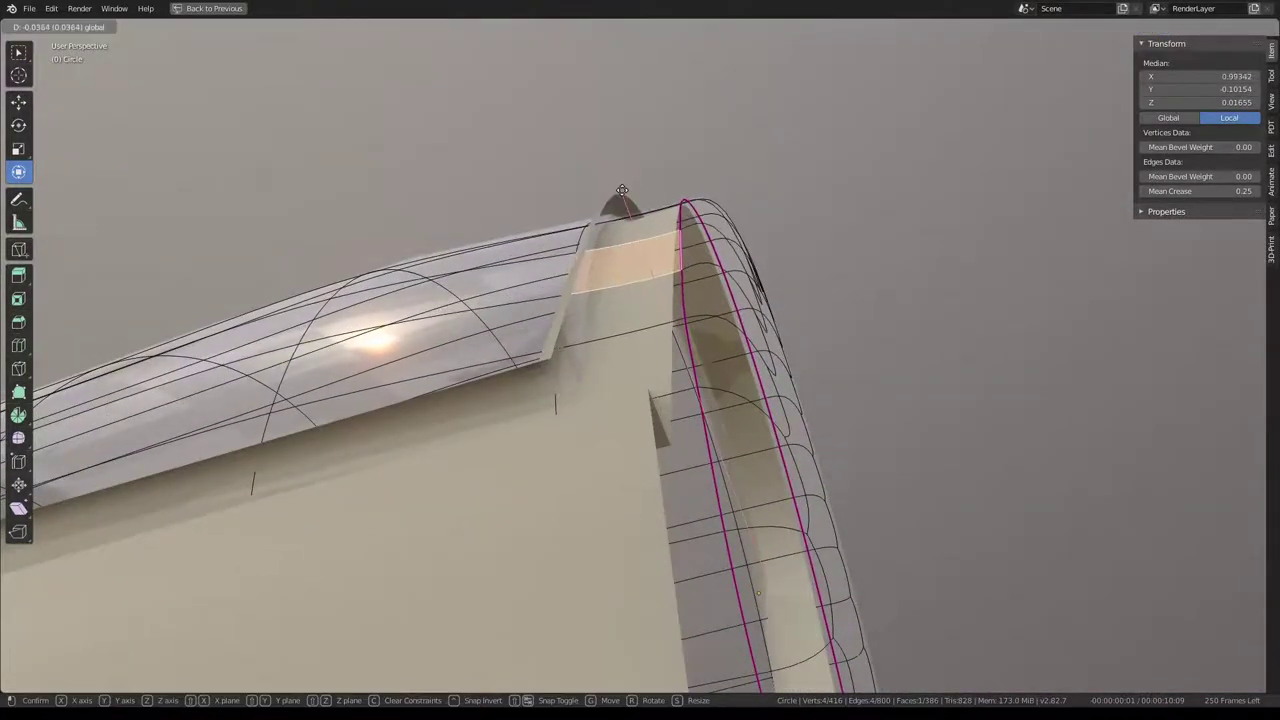
pyautogui.rightClick(616, 180)
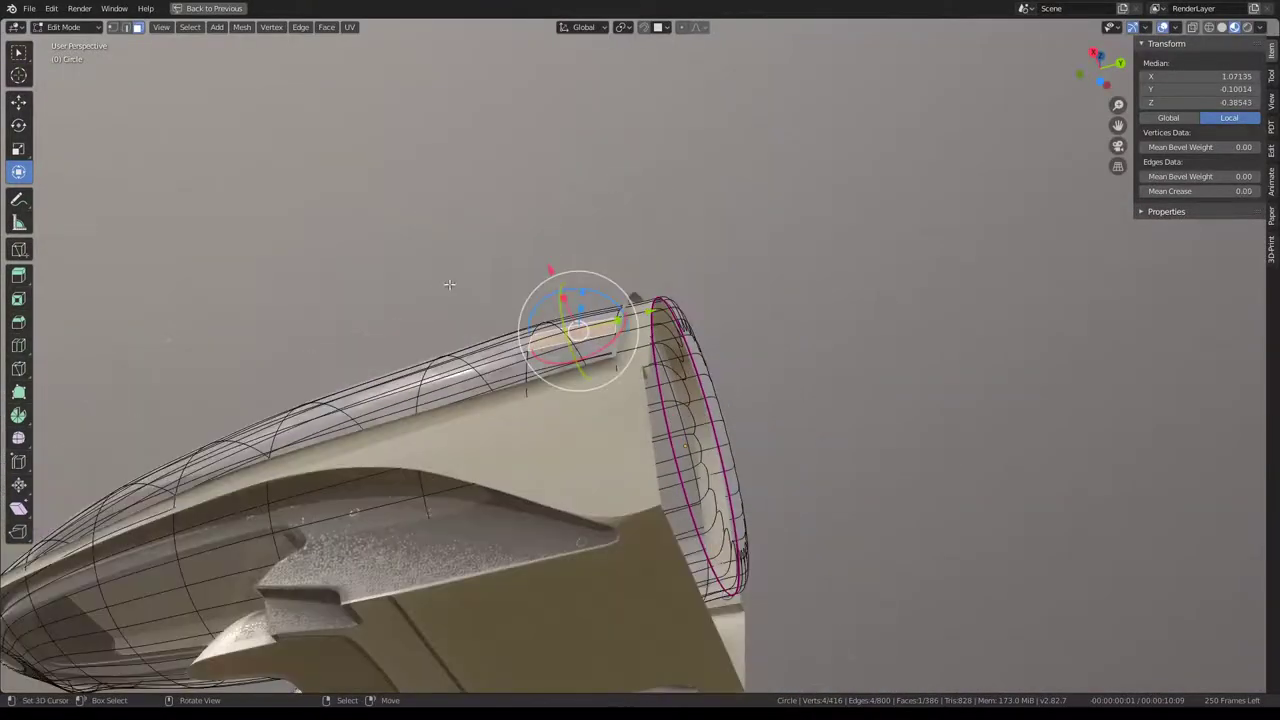
pyautogui.moveTo(428, 291)
pyautogui.mouseDown(button='middle')
pyautogui.moveTo(663, 347)
pyautogui.moveTo(837, 348)
pyautogui.moveTo(605, 336)
pyautogui.mouseUp(button='middle')
pyautogui.scroll(-5, 663, 347)
pyautogui.scroll(5, 837, 348)
# Adjust the face selection to one strip and slide the edge faces back toward the rim.
pyautogui.press('g')
pyautogui.press('Escape')
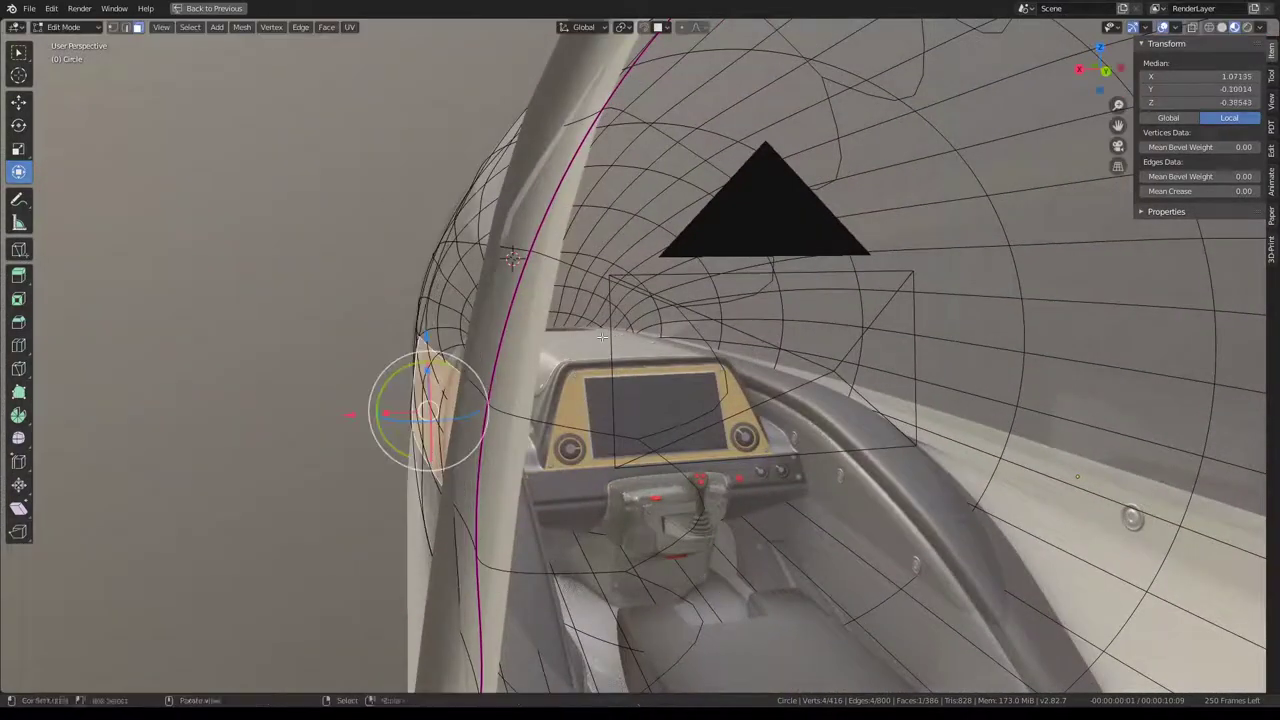
pyautogui.press('ctrl+KP_Add')
pyautogui.press('ctrl+KP_Add')
pyautogui.press('ctrl+KP_Subtract')
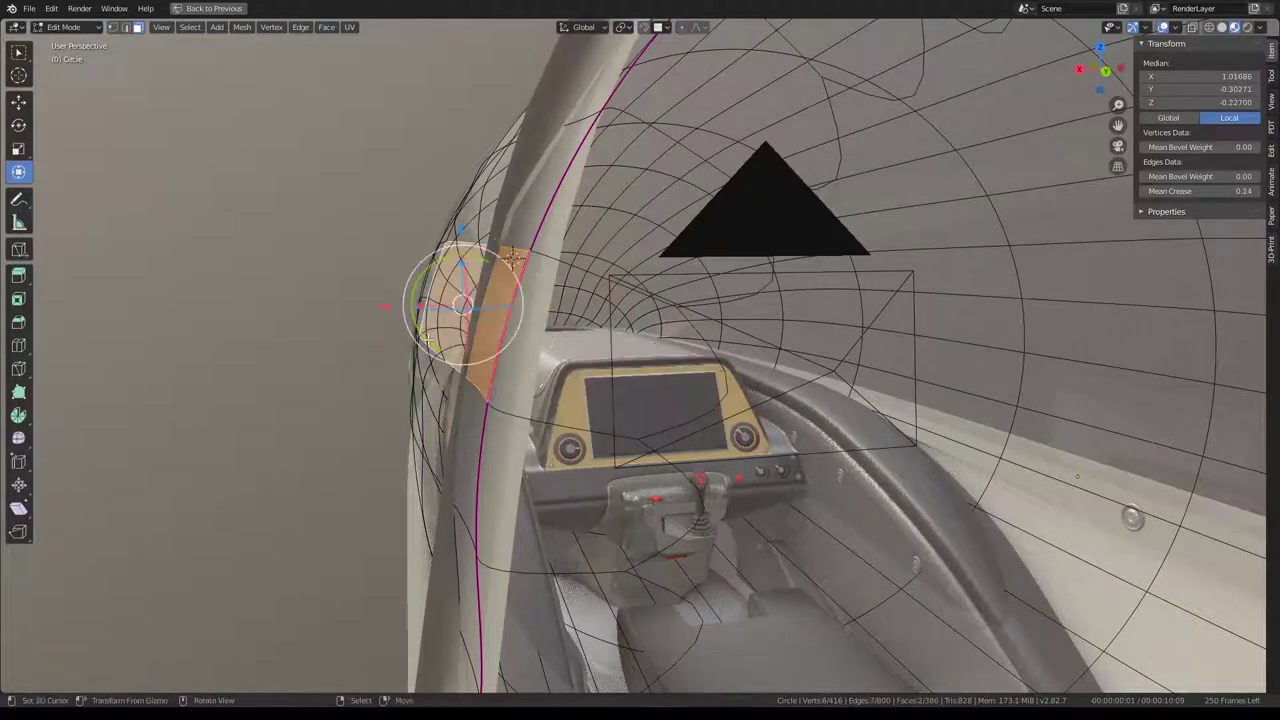
pyautogui.scroll(-3, 512, 258)
pyautogui.moveTo(512, 258)
pyautogui.mouseDown(button='middle')
pyautogui.moveTo(858, 606)
pyautogui.moveTo(662, 191)
pyautogui.mouseUp(button='middle')
pyautogui.moveTo(679, 202)
pyautogui.mouseDown()
pyautogui.moveTo(686, 280)
pyautogui.moveTo(669, 189)
pyautogui.moveTo(690, 330)
pyautogui.mouseUp()
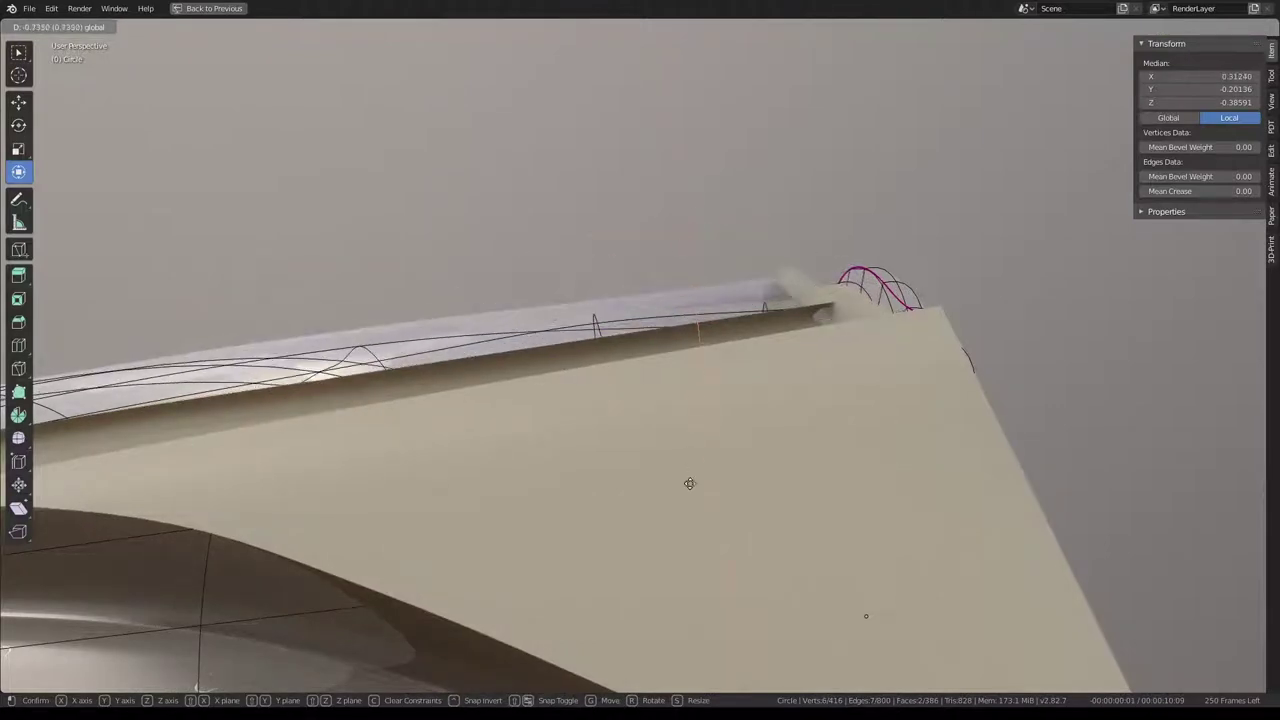
pyautogui.moveTo(689, 483)
pyautogui.mouseDown()
pyautogui.moveTo(686, 229)
pyautogui.moveTo(737, 414)
pyautogui.moveTo(729, 380)
pyautogui.moveTo(800, 397)
pyautogui.mouseUp()
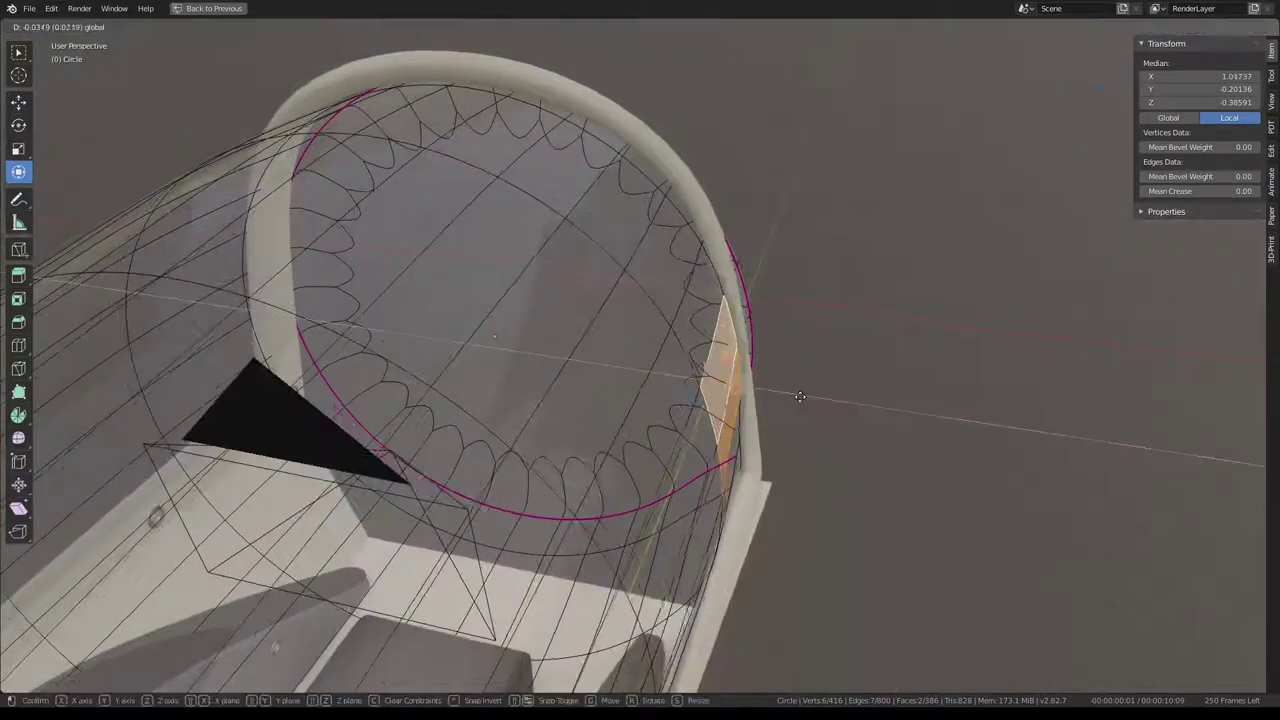
pyautogui.click(800, 397)
# Select faces beside the rim and shift them along the X axis.
pyautogui.moveTo(800, 397)
pyautogui.mouseDown(button='middle')
pyautogui.moveTo(803, 343)
pyautogui.moveTo(805, 383)
pyautogui.mouseUp(button='middle')
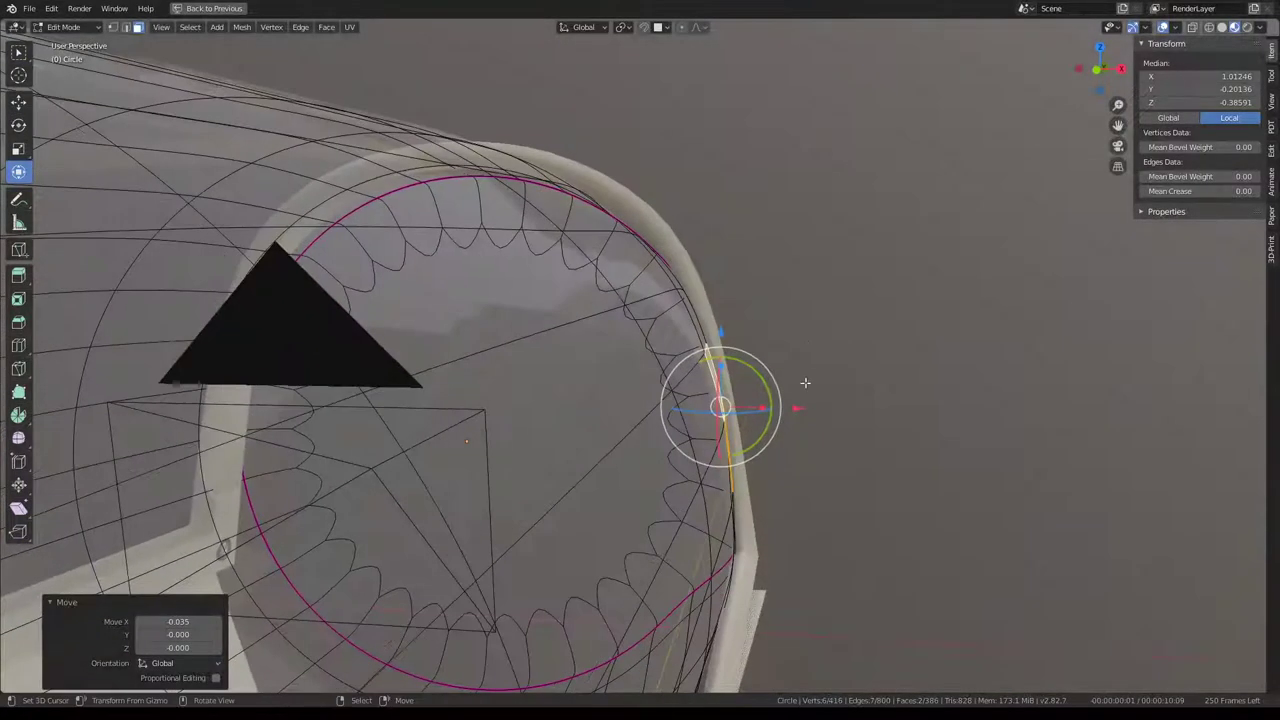
pyautogui.click(679, 430)
pyautogui.keyDown('shift'); pyautogui.click(735, 460); pyautogui.keyUp('shift')
pyautogui.press('x')
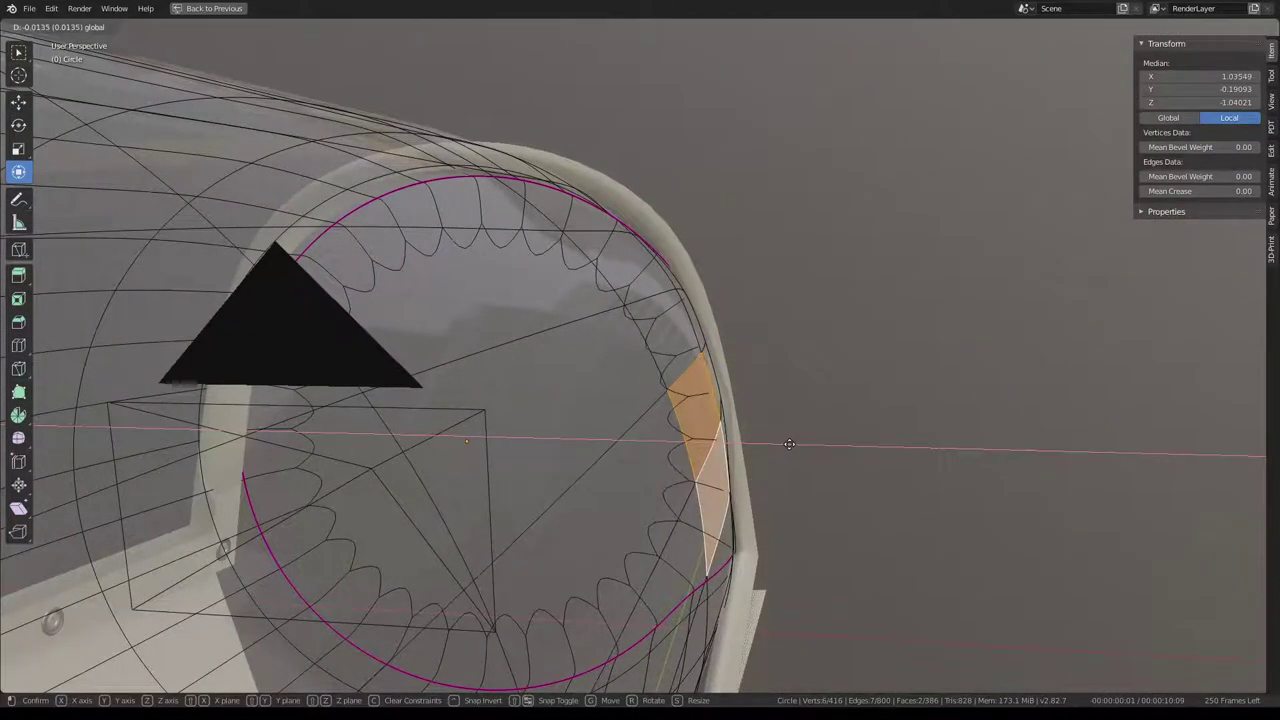
pyautogui.click(792, 443)
pyautogui.moveTo(792, 443); pyautogui.dragTo(668, 377, button='middle')
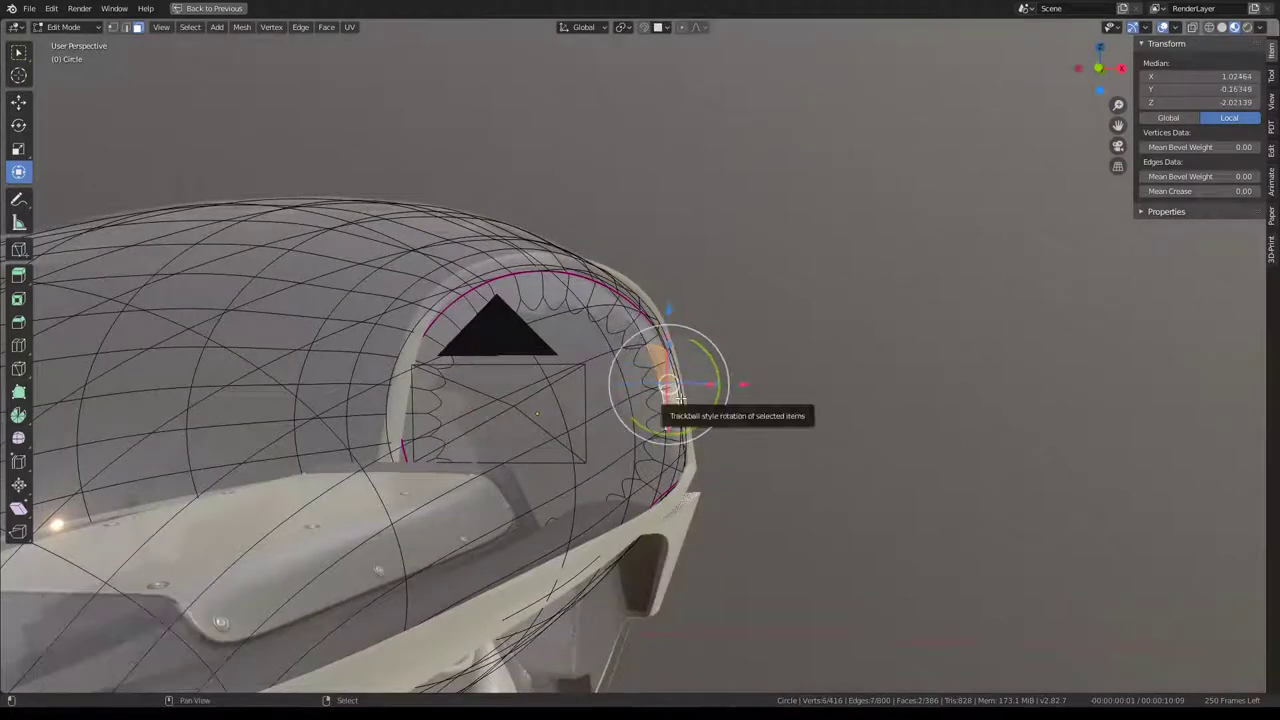
pyautogui.keyDown('shift'); pyautogui.click(632, 404); pyautogui.keyUp('shift')
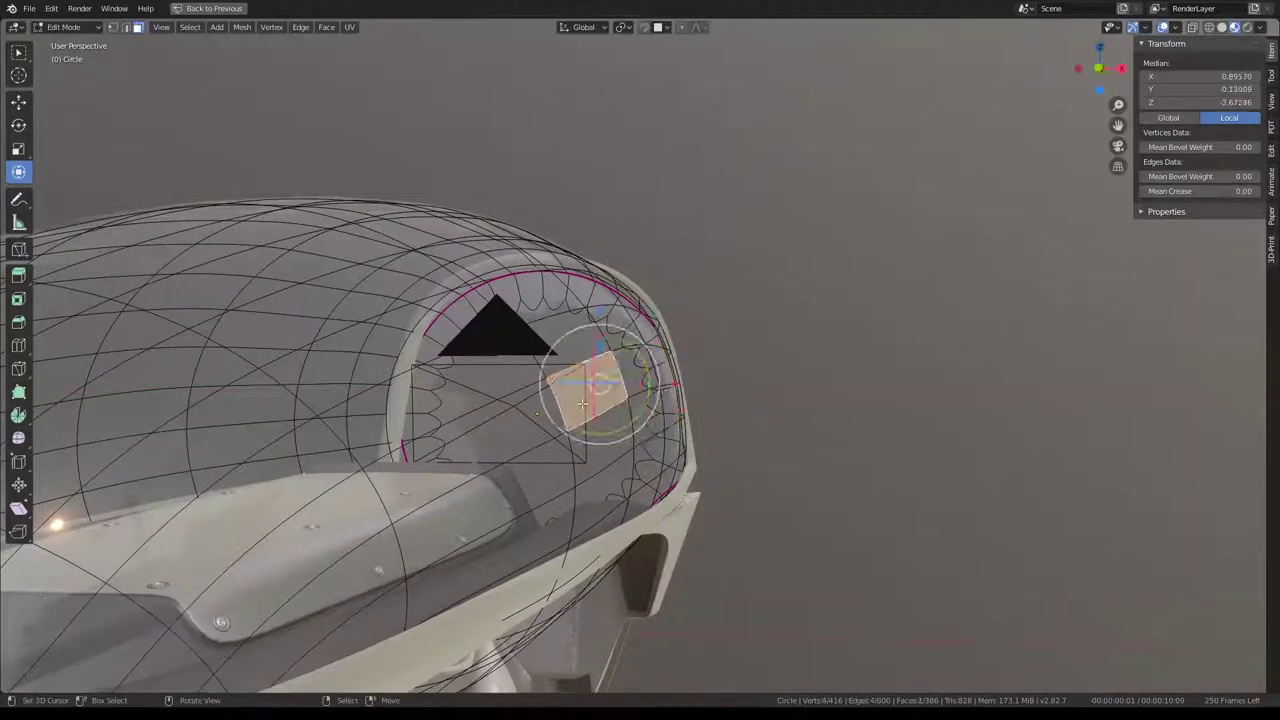
pyautogui.press('g')
pyautogui.press('x')
pyautogui.click(690, 412)
# Return to Object Mode, toggle the maximized viewport, and select the Glass_High canopy.
pyautogui.moveTo(737, 400)
pyautogui.mouseDown(button='middle')
pyautogui.moveTo(583, 318)
pyautogui.moveTo(660, 330)
pyautogui.moveTo(770, 300)
pyautogui.moveTo(592, 302)
pyautogui.moveTo(722, 318)
pyautogui.mouseUp(button='middle')
pyautogui.click(660, 330)
pyautogui.scroll(1, 770, 300)
pyautogui.scroll(-4, 771, 302)
pyautogui.press('Tab')
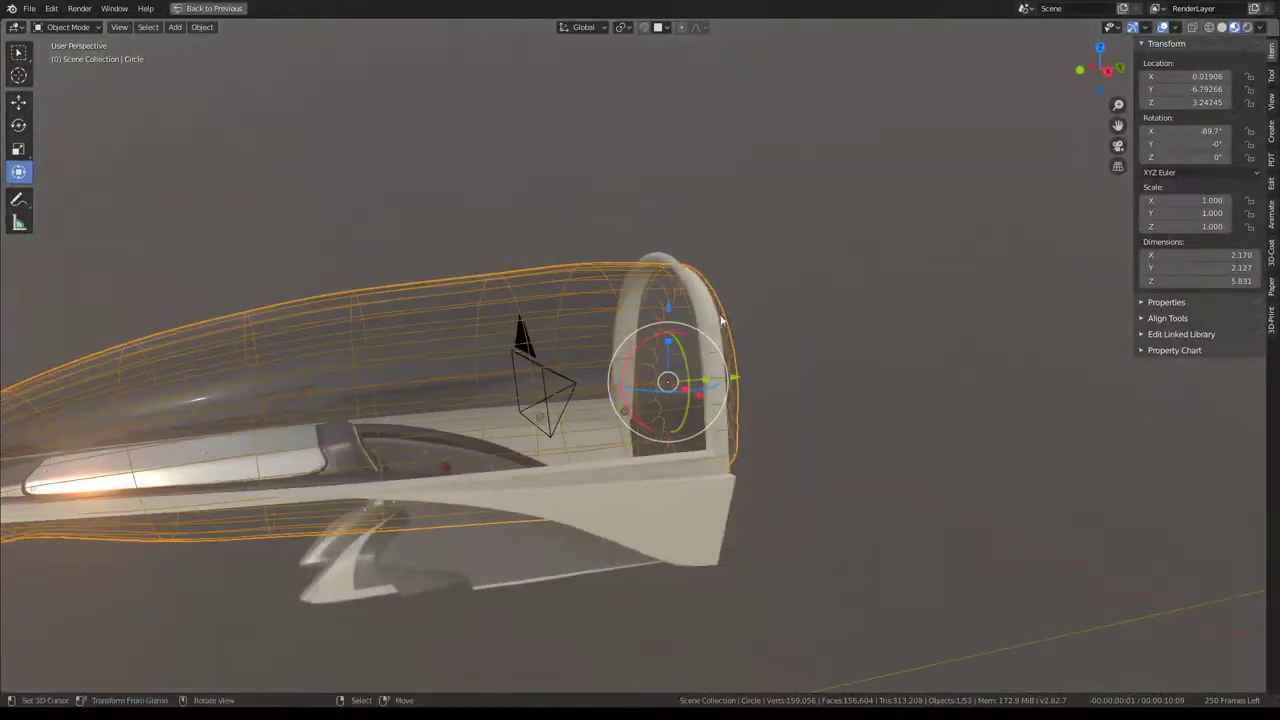
pyautogui.hotkey('ctrl', 'space')
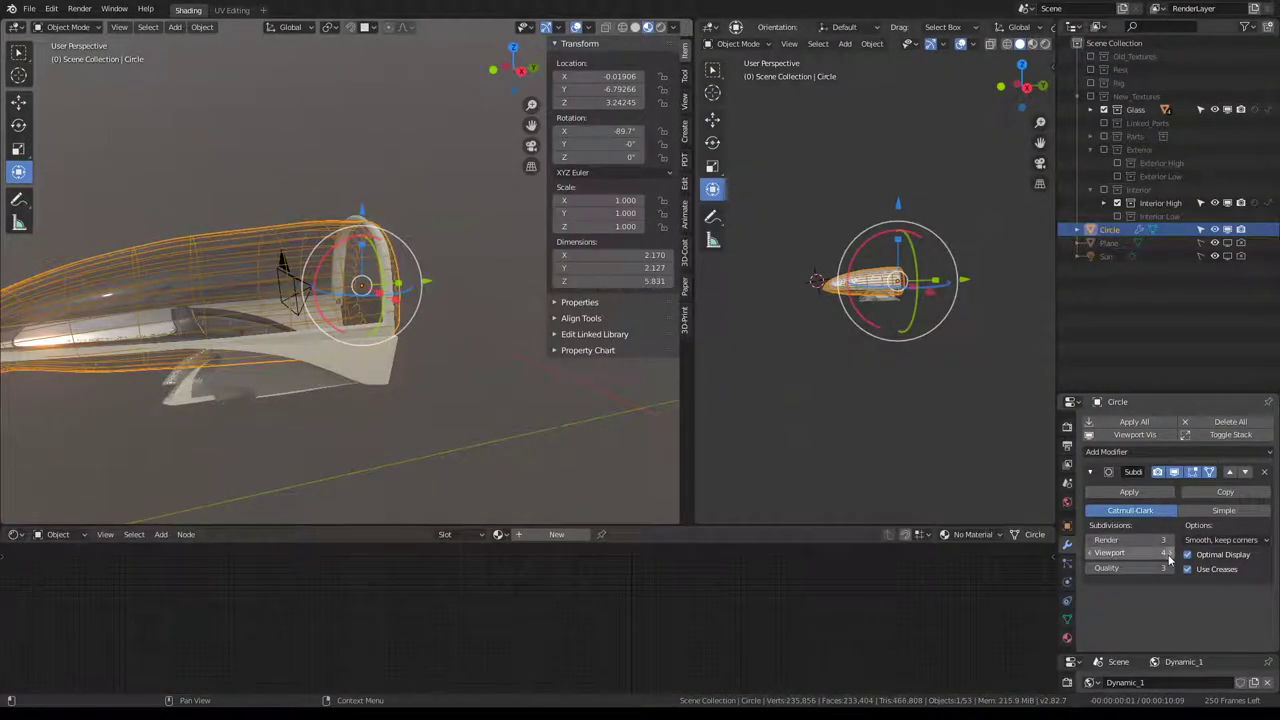
pyautogui.hotkey('ctrl', 'space')
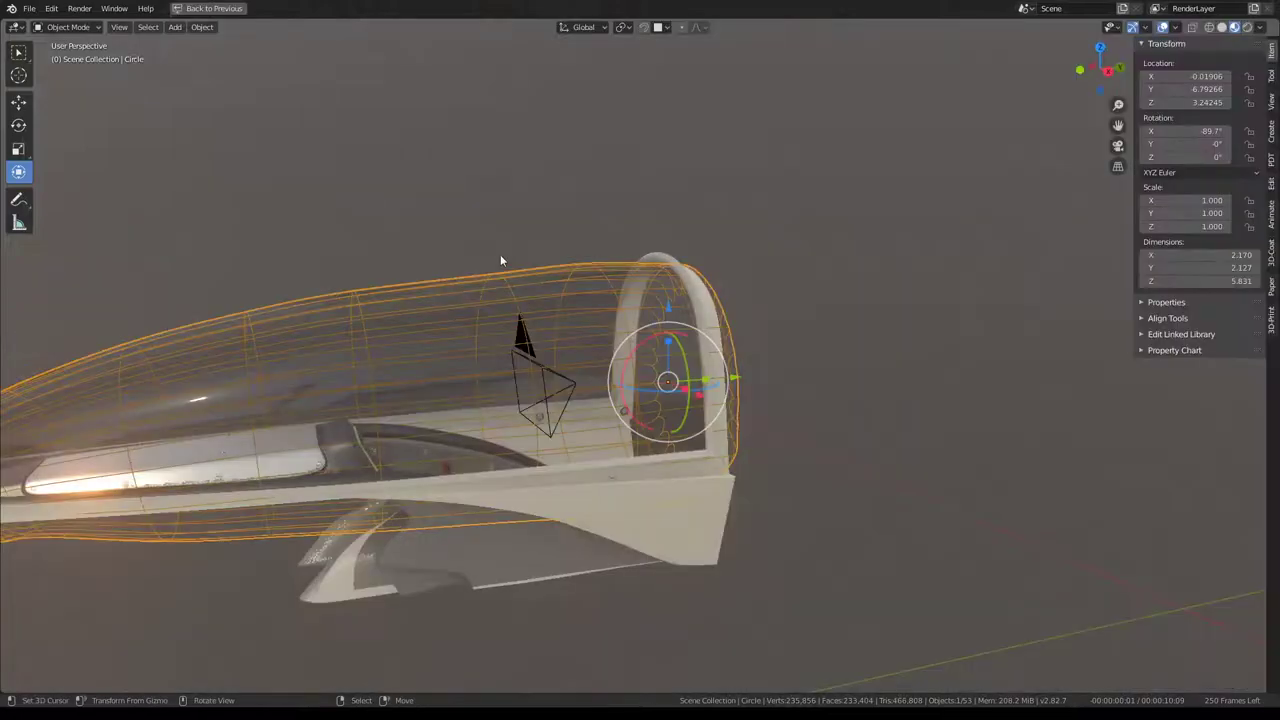
pyautogui.click(500, 252)
pyautogui.scroll(4, 610, 301)
# In Edit Mode, reveal hidden geometry and add a new vertical edge loop near the front.
pyautogui.press('Tab')
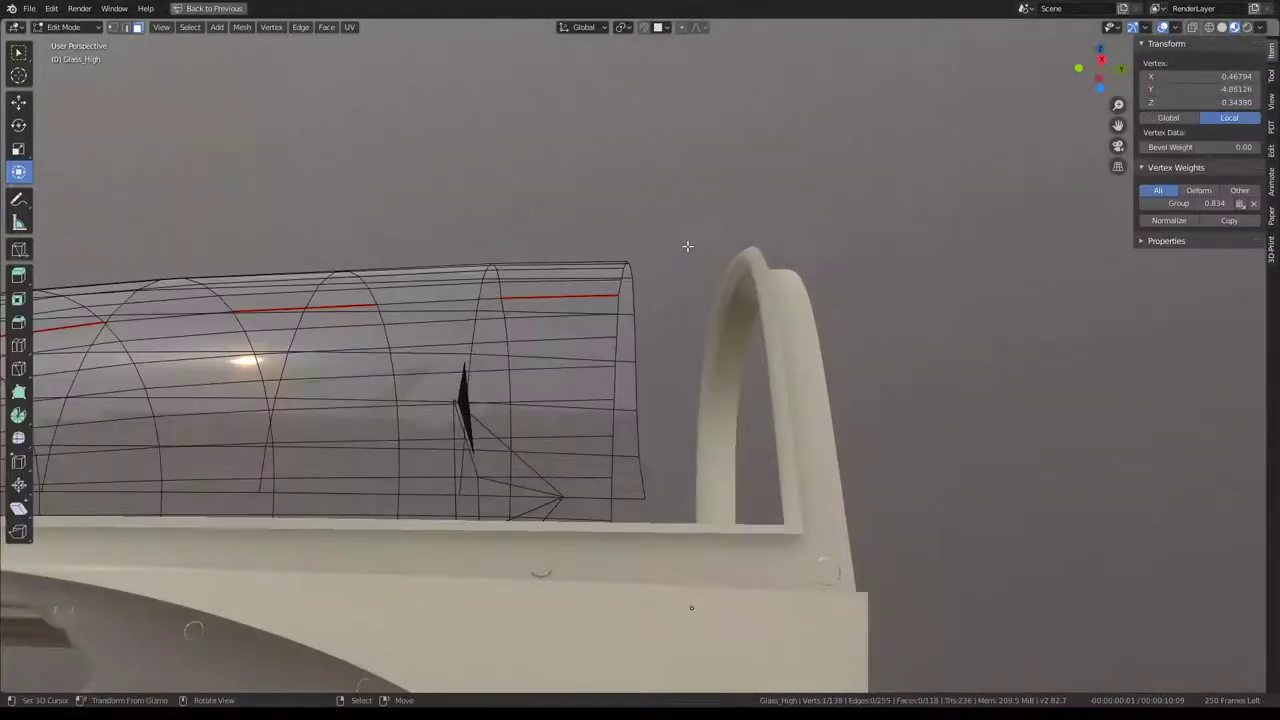
pyautogui.moveTo(686, 243)
pyautogui.mouseDown(button='middle')
pyautogui.moveTo(663, 249)
pyautogui.moveTo(746, 261)
pyautogui.moveTo(603, 366)
pyautogui.moveTo(683, 413)
pyautogui.mouseUp(button='middle')
pyautogui.hotkey('alt', 'h')
pyautogui.click(603, 366)
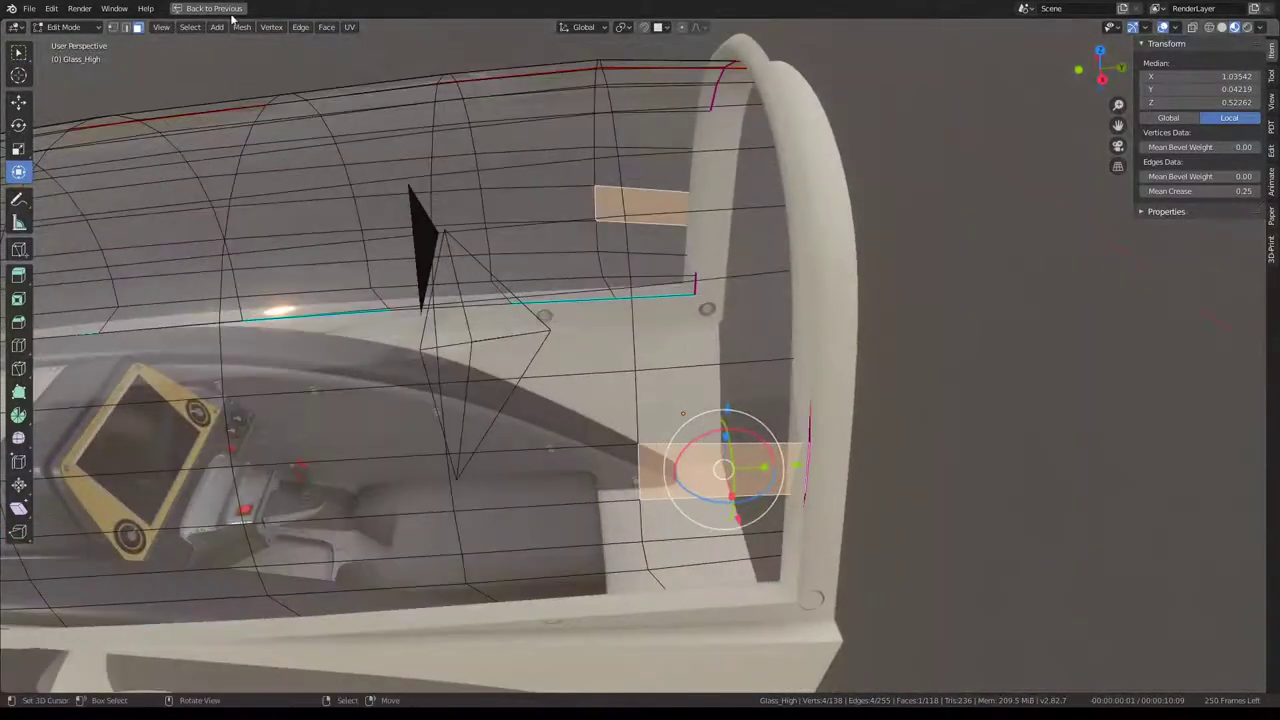
pyautogui.hotkey('ctrl', 'r')
pyautogui.moveTo(686, 278); pyautogui.dragTo(687, 287, button='middle')
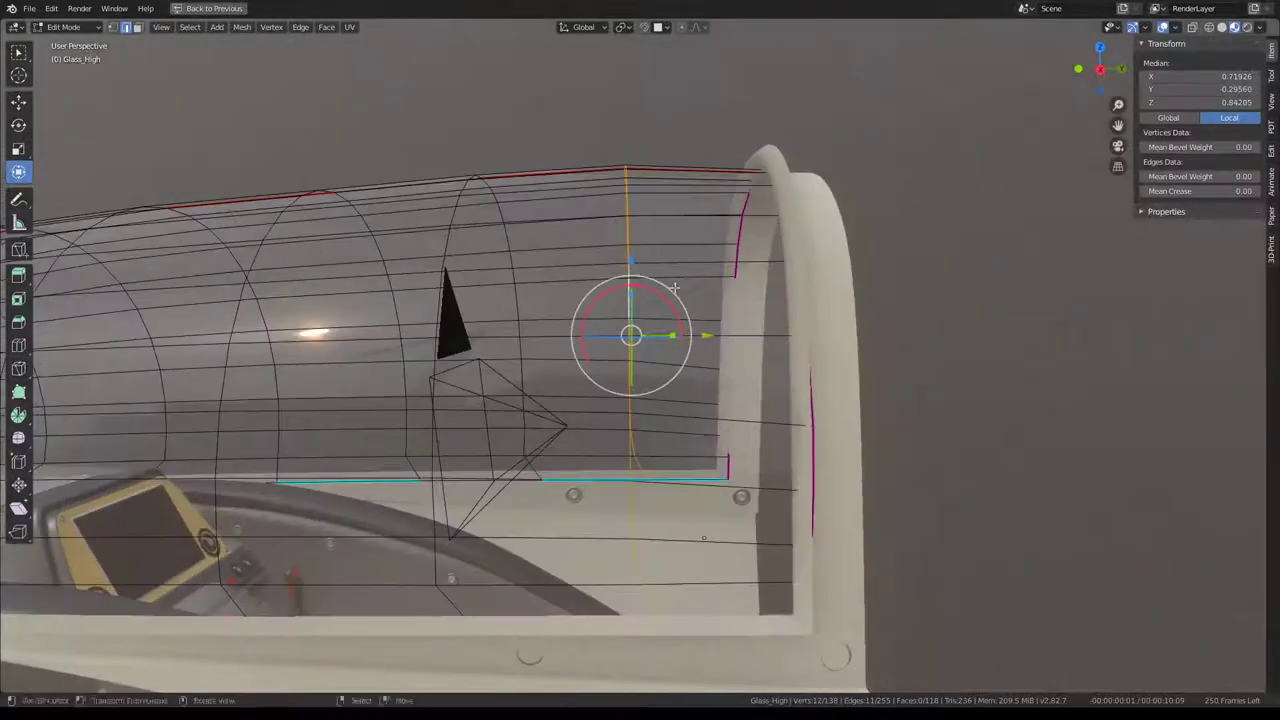
pyautogui.click(687, 287)
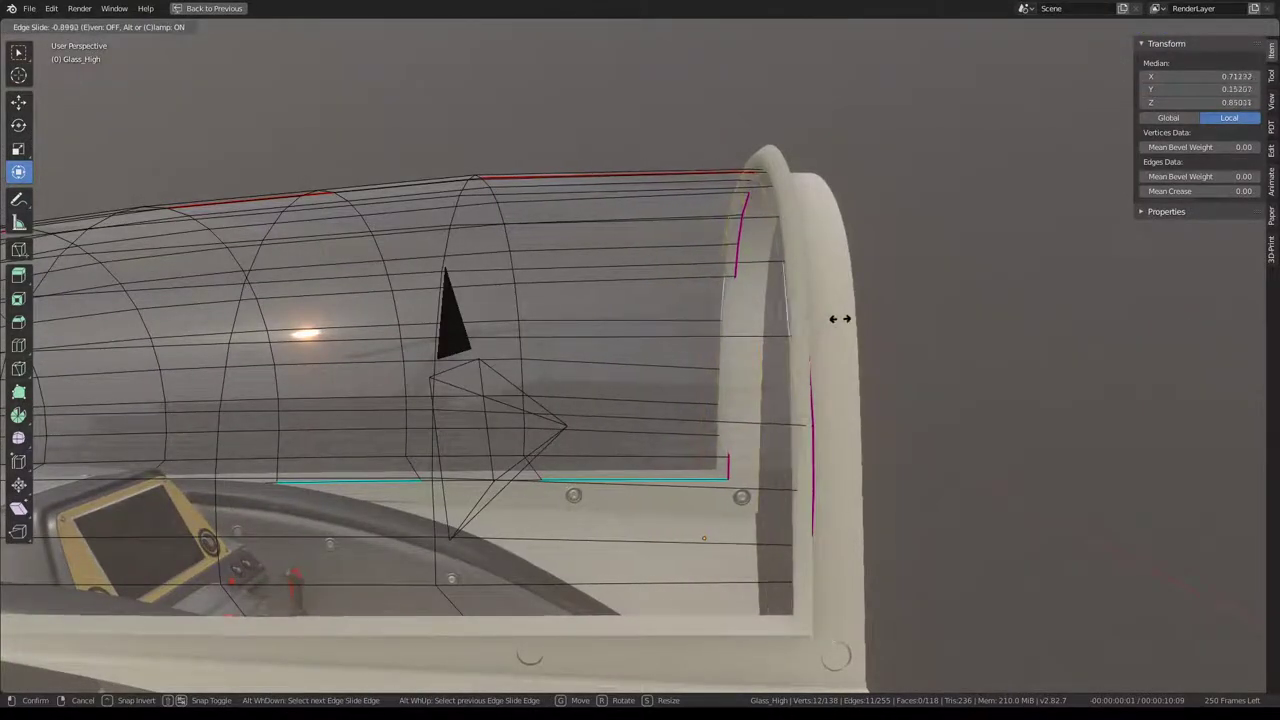
pyautogui.click(918, 332)
# Move the new loop along Y, then scale another vertical loop along X.
pyautogui.press('g')
pyautogui.press('y')
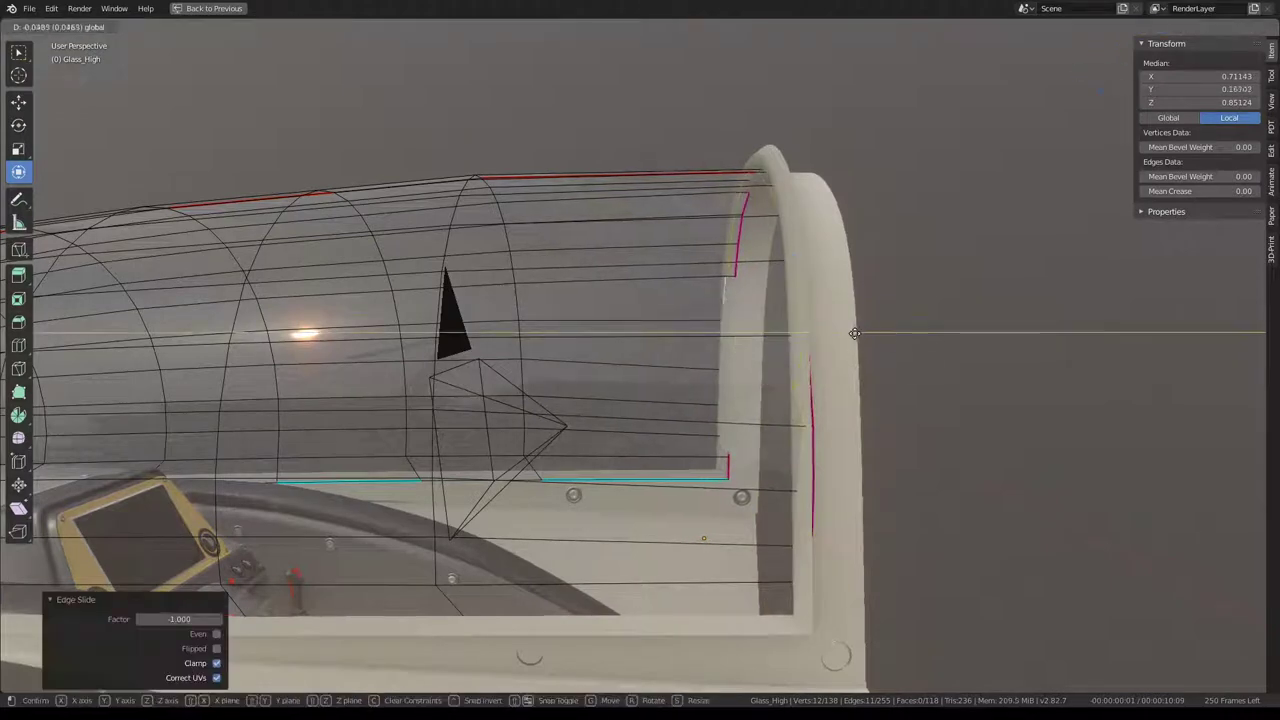
pyautogui.click(823, 336)
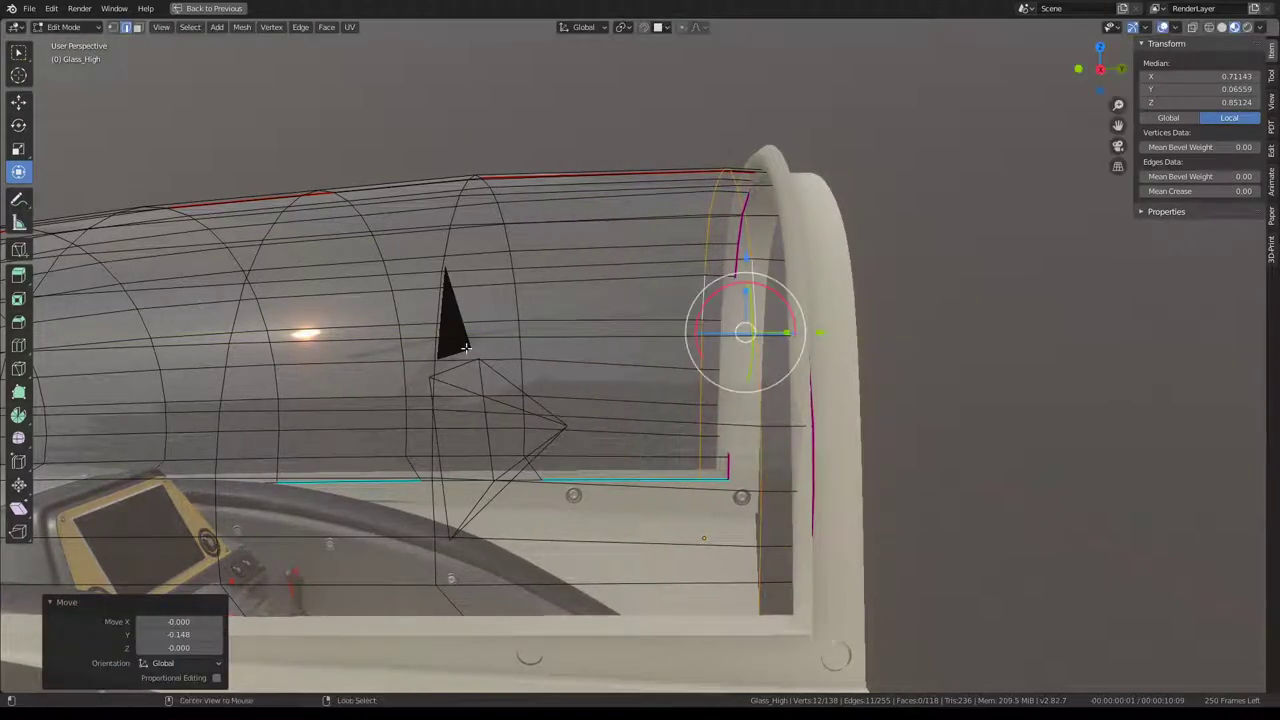
pyautogui.keyDown('alt'); pyautogui.click(438, 318); pyautogui.keyUp('alt')
pyautogui.press('s')
pyautogui.press('x')
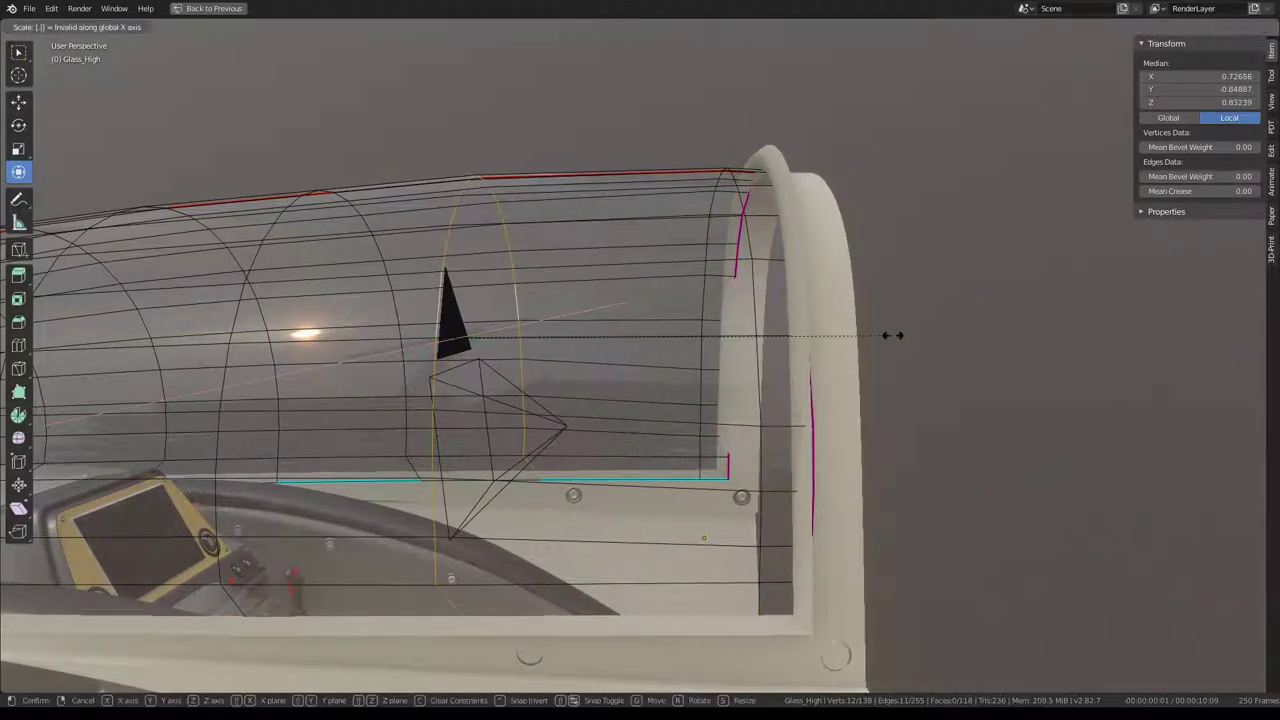
pyautogui.press('BackSpace')
pyautogui.press('0')
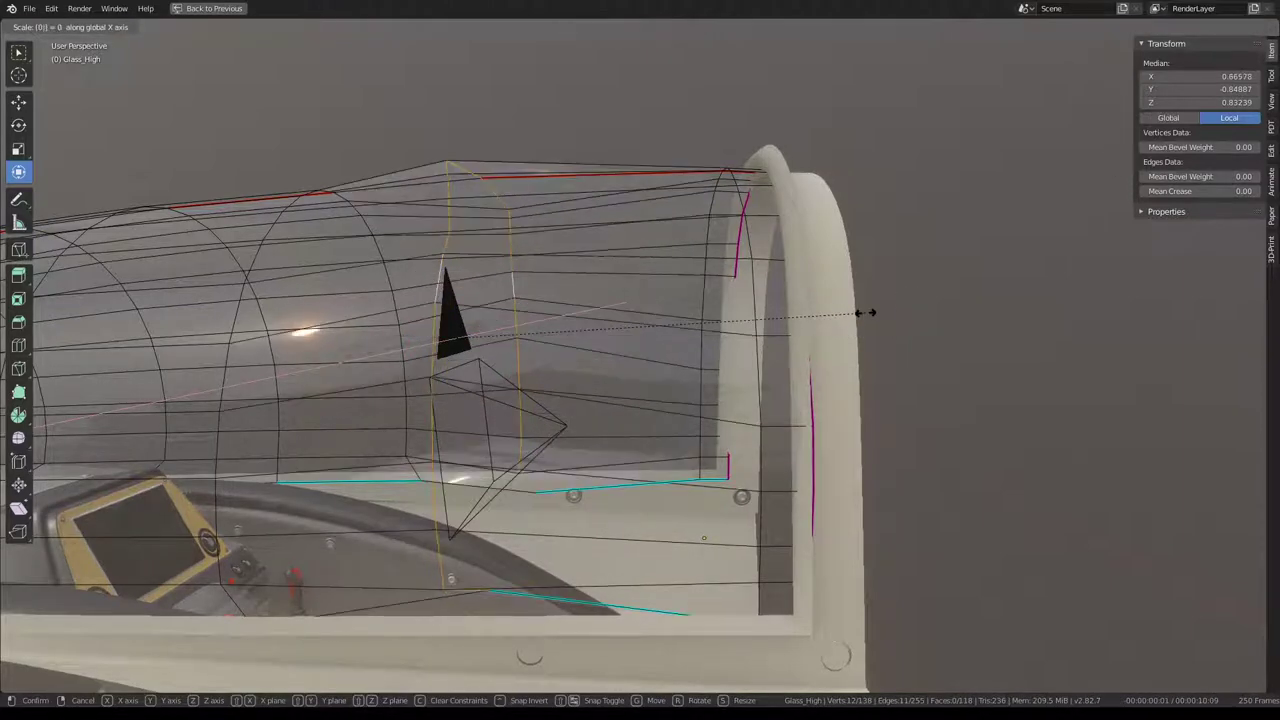
pyautogui.press('BackSpace')
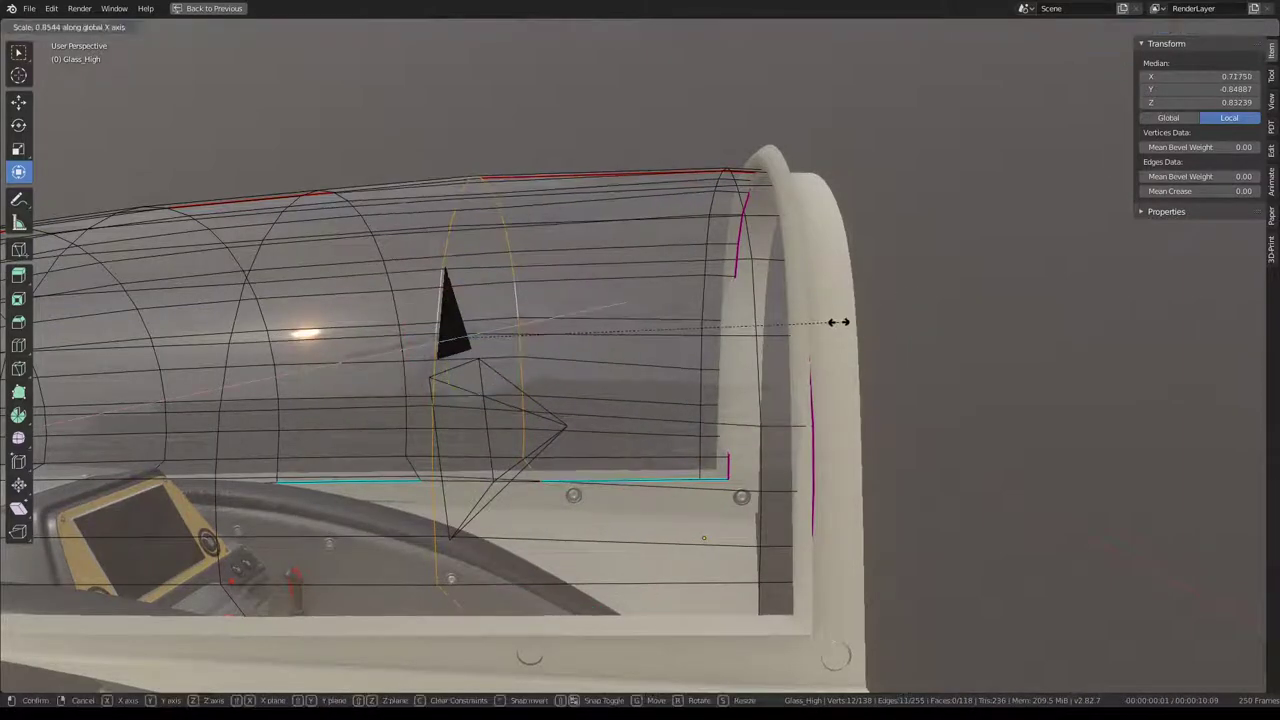
pyautogui.click(831, 324)
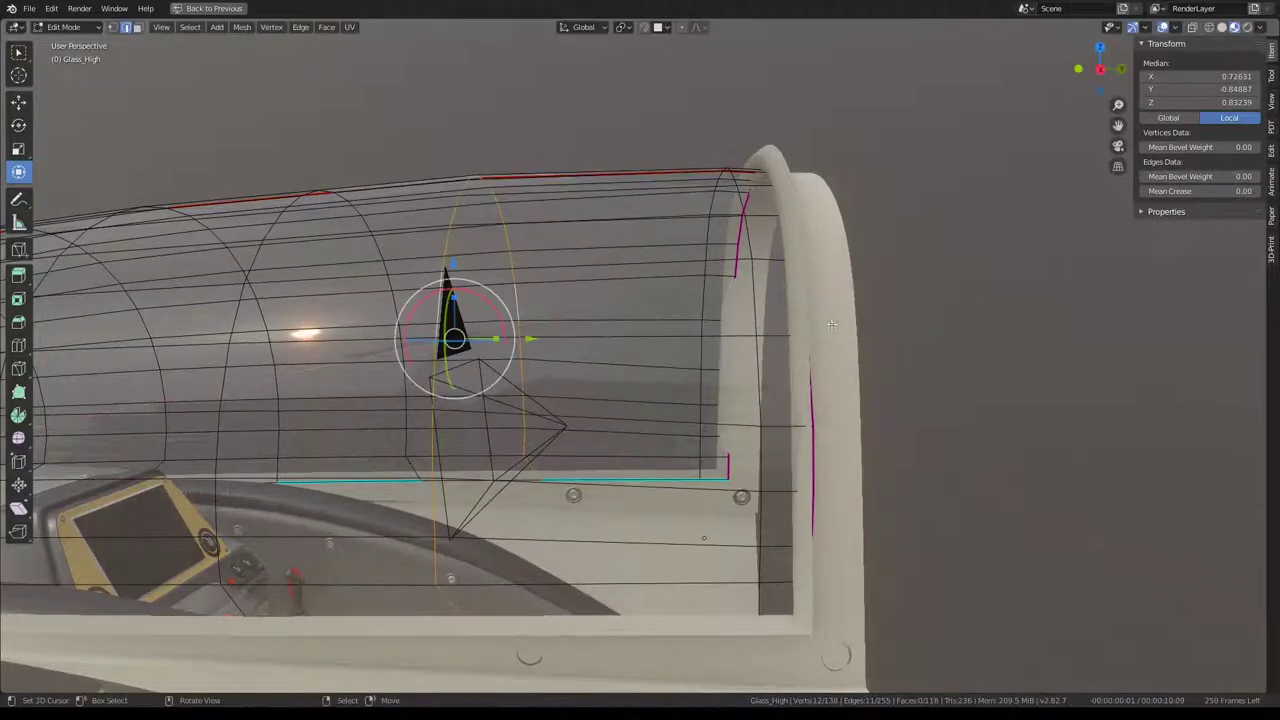
# Check the snapping options and flatten the selected loop to zero along Y.
pyautogui.click(617, 28)
pyautogui.moveTo(640, 100); pyautogui.dragTo(851, 293, button='middle')
pyautogui.press('s')
pyautogui.press('y')
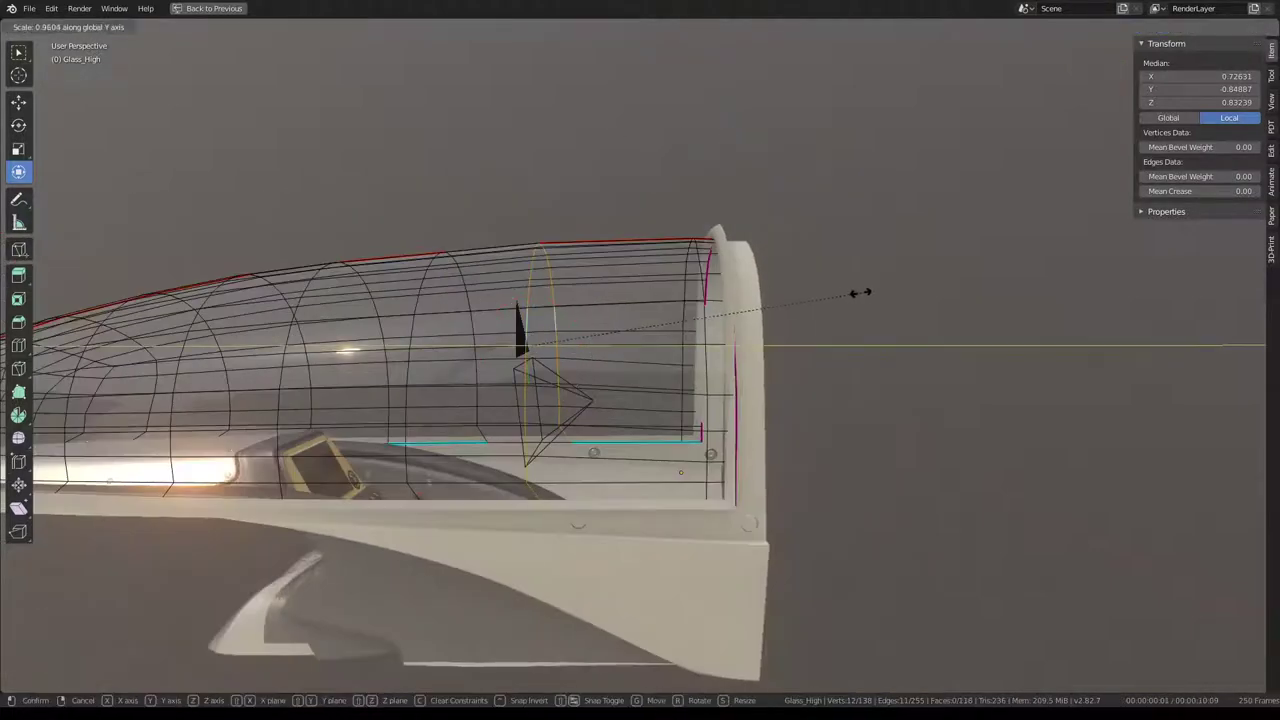
pyautogui.press('Return')
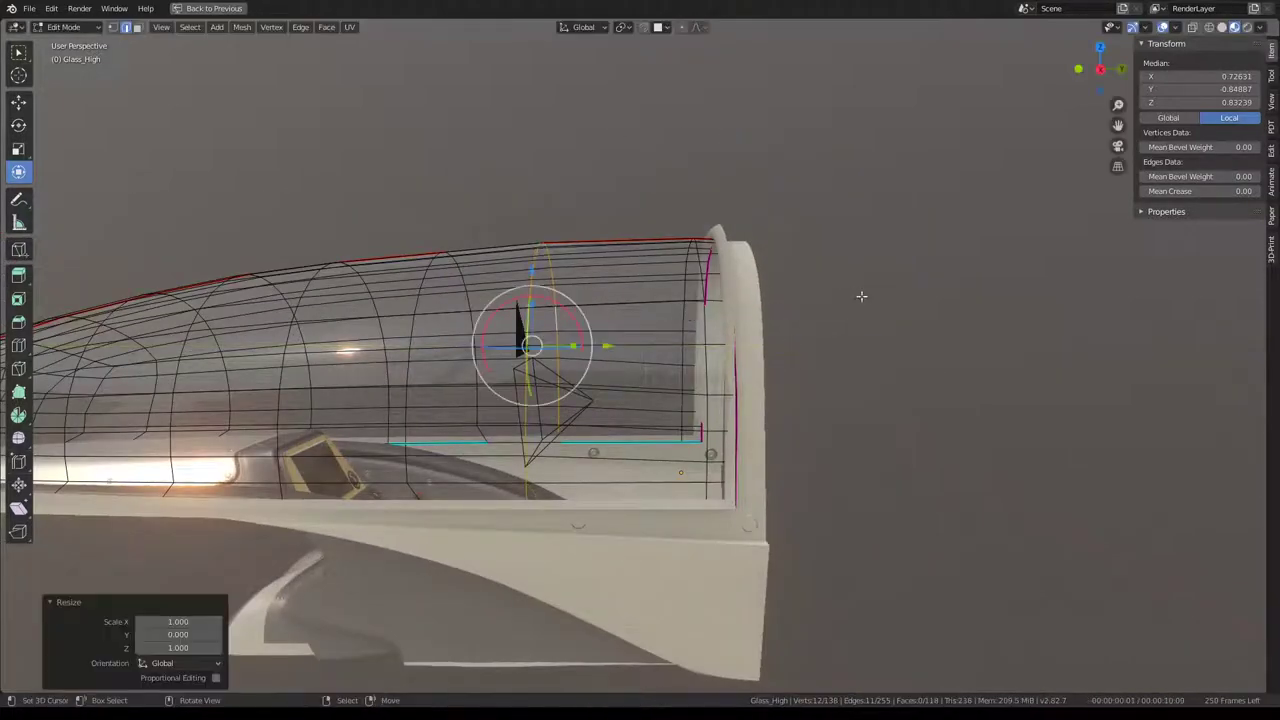
pyautogui.scroll(2, 607, 284)
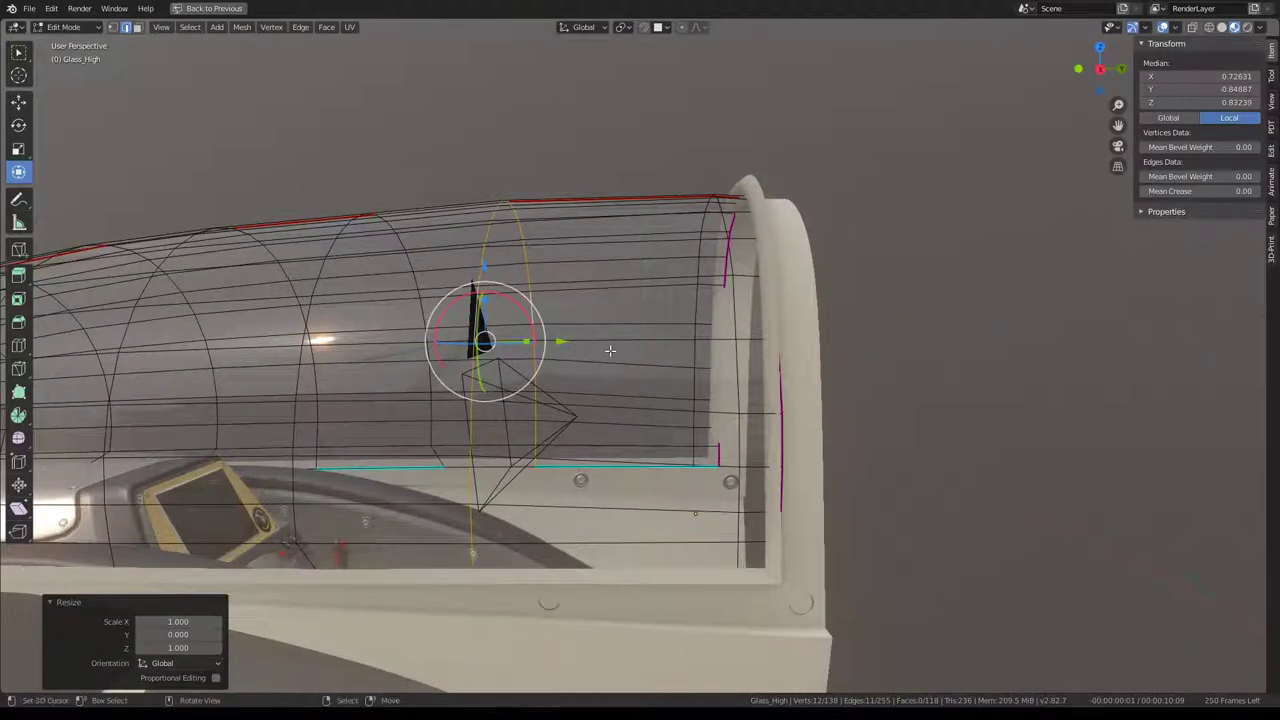
pyautogui.press('y')
pyautogui.press('Escape')
# Edge-slide the loop, flatten another loop to zero along Y, and slide it into place.
pyautogui.press('g')
pyautogui.press('g')
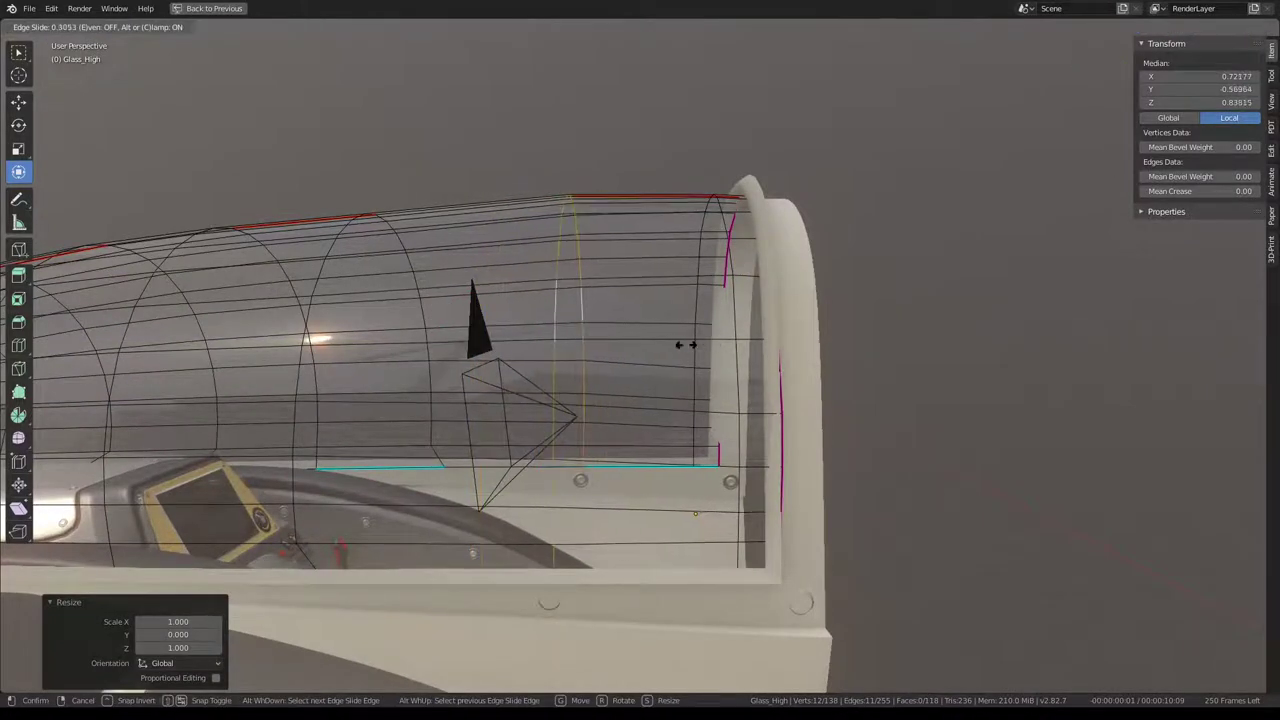
pyautogui.click(690, 343)
pyautogui.moveTo(690, 343)
pyautogui.mouseDown(button='middle')
pyautogui.moveTo(498, 265)
pyautogui.moveTo(500, 286)
pyautogui.mouseUp(button='middle')
pyautogui.press('s')
pyautogui.press('y')
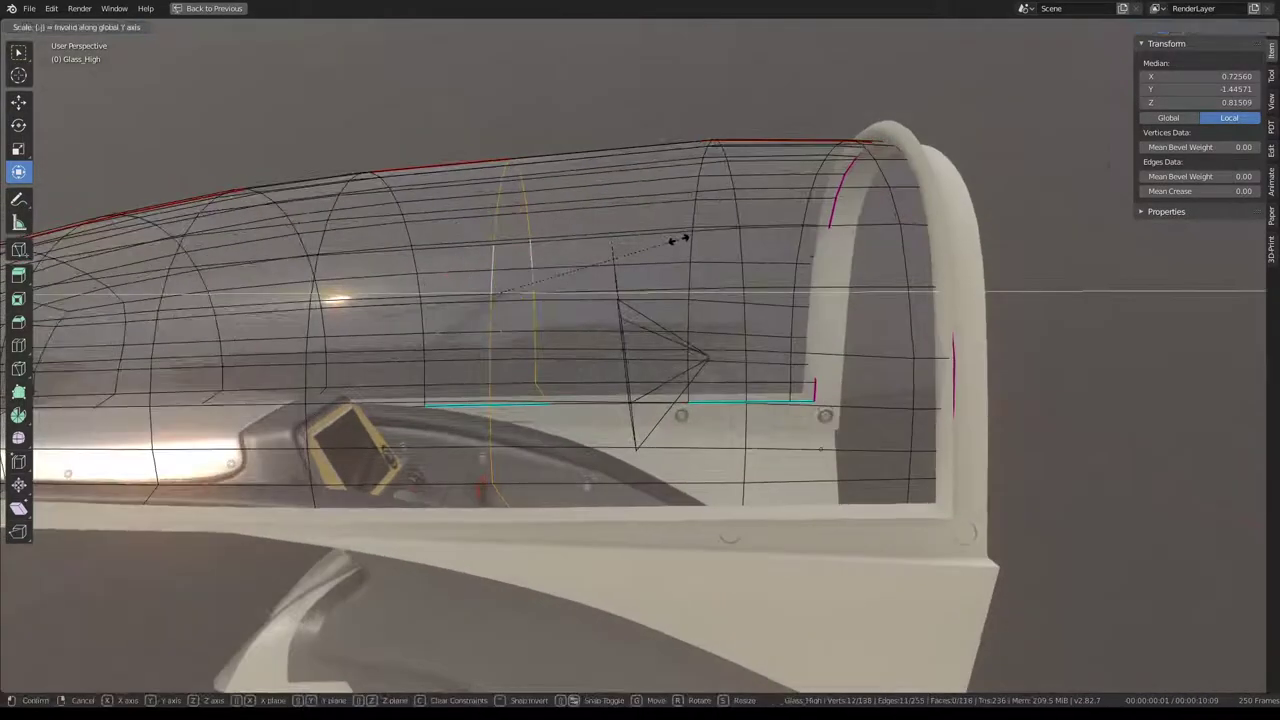
pyautogui.press('Return')
pyautogui.press('g')
pyautogui.press('g')
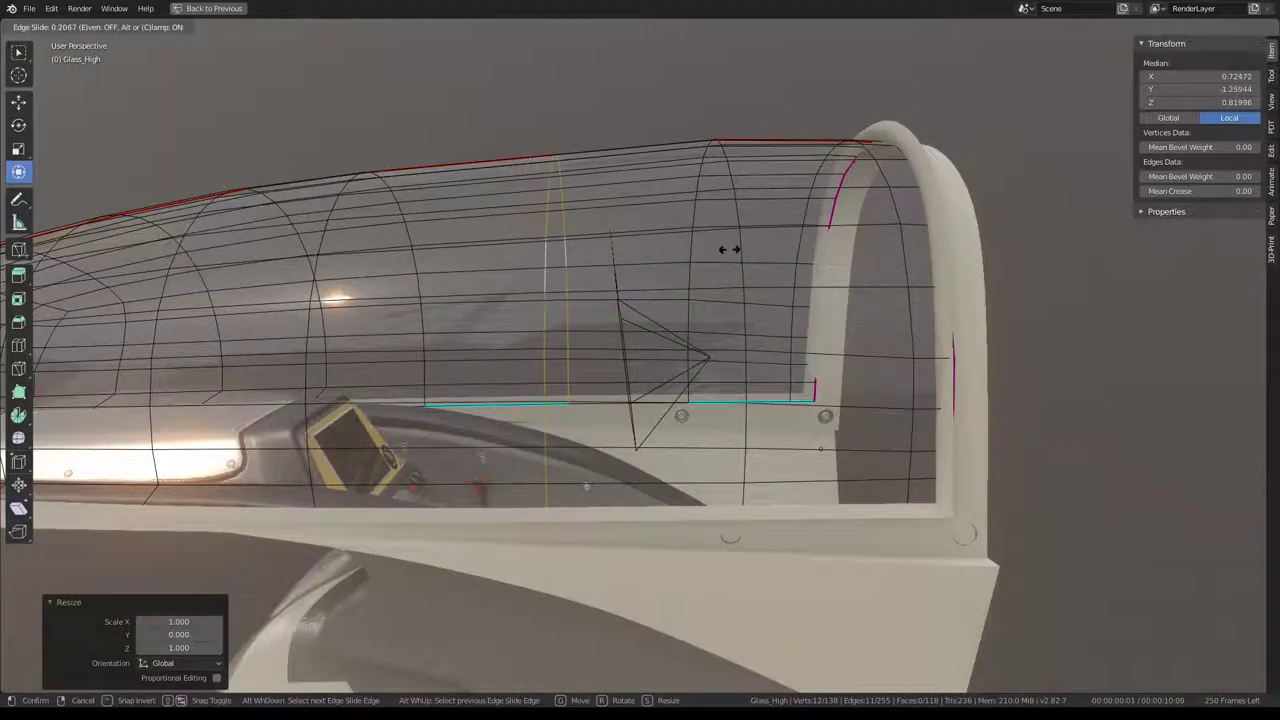
pyautogui.click(729, 249)
pyautogui.moveTo(729, 249)
pyautogui.mouseDown(button='middle')
pyautogui.moveTo(678, 182)
pyautogui.moveTo(676, 201)
pyautogui.moveTo(614, 181)
pyautogui.moveTo(778, 170)
pyautogui.moveTo(698, 212)
pyautogui.mouseUp(button='middle')
# Return to Object Mode, restore the full layout, and toggle the Shrinkwrap modifier's viewport display.
pyautogui.press('Tab')
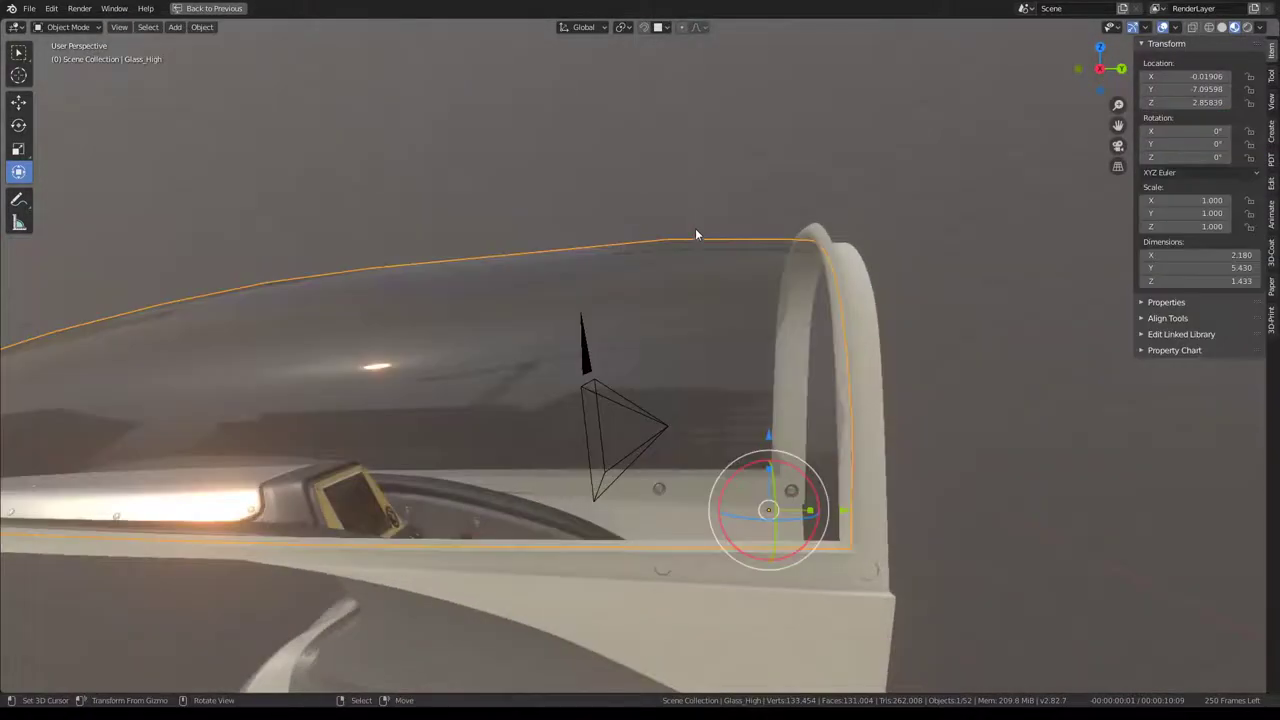
pyautogui.hotkey('ctrl', 'space')
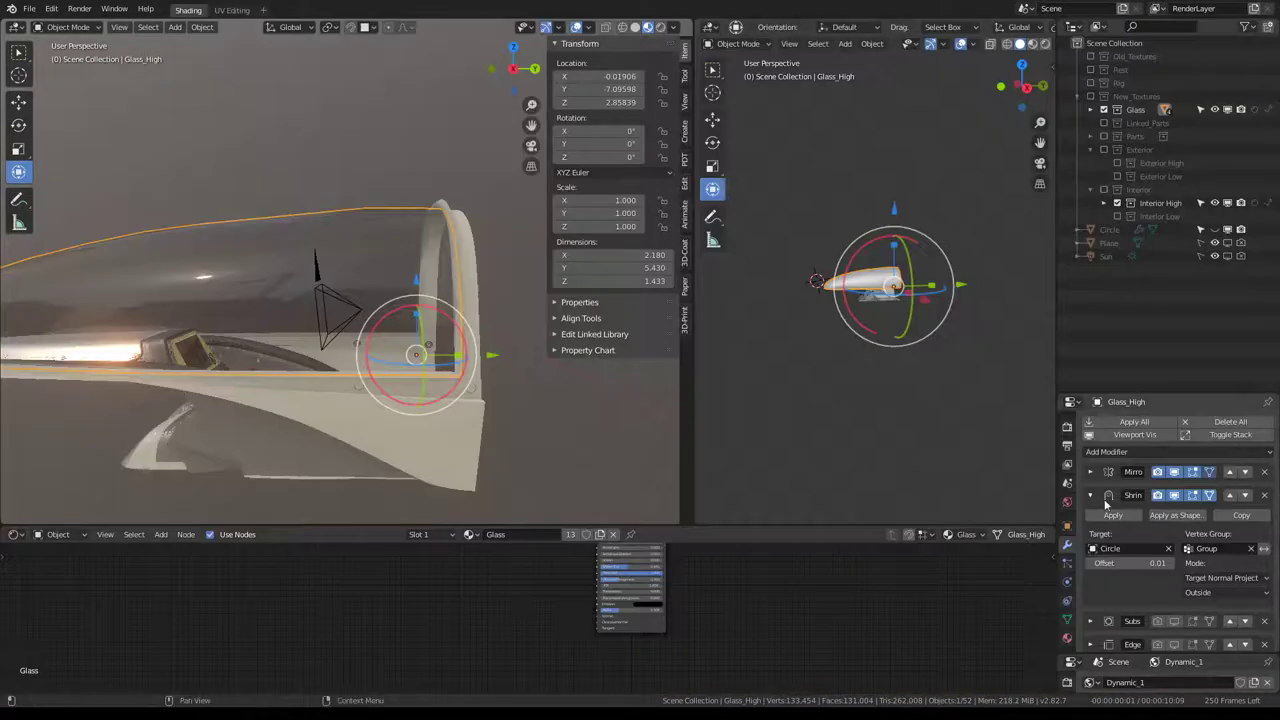
pyautogui.click(1105, 500)
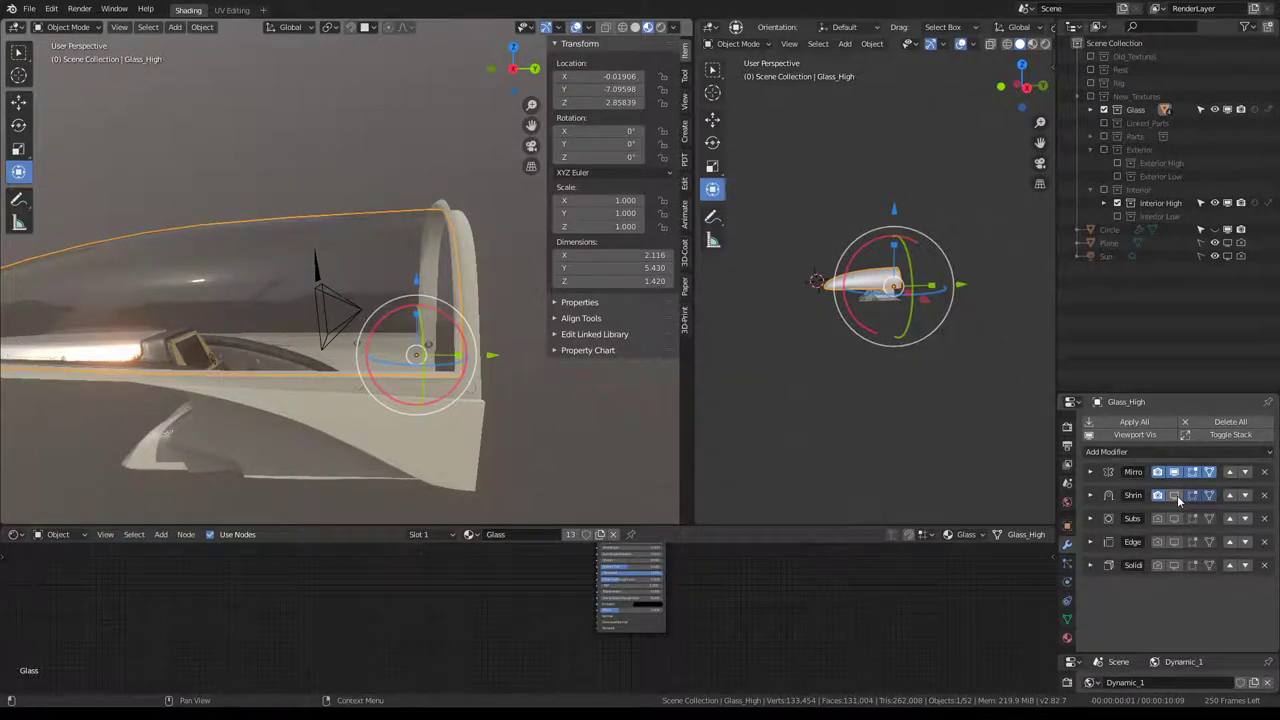
pyautogui.click(1177, 495)
pyautogui.moveTo(385, 220)
pyautogui.mouseDown(button='middle')
pyautogui.moveTo(488, 226)
pyautogui.moveTo(380, 255)
pyautogui.mouseUp(button='middle')
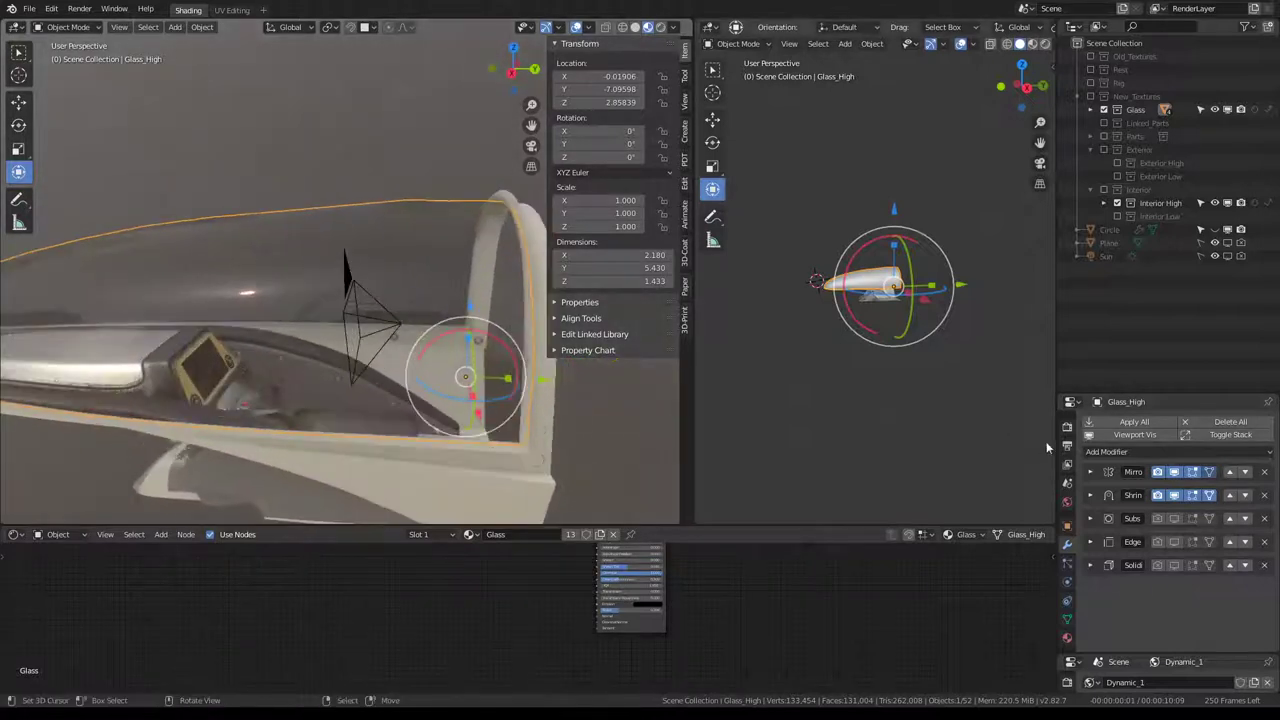
pyautogui.click(1104, 497)
# Reveal the hidden mesh and switch Glass_High into Weight Paint mode.
pyautogui.click(117, 28)
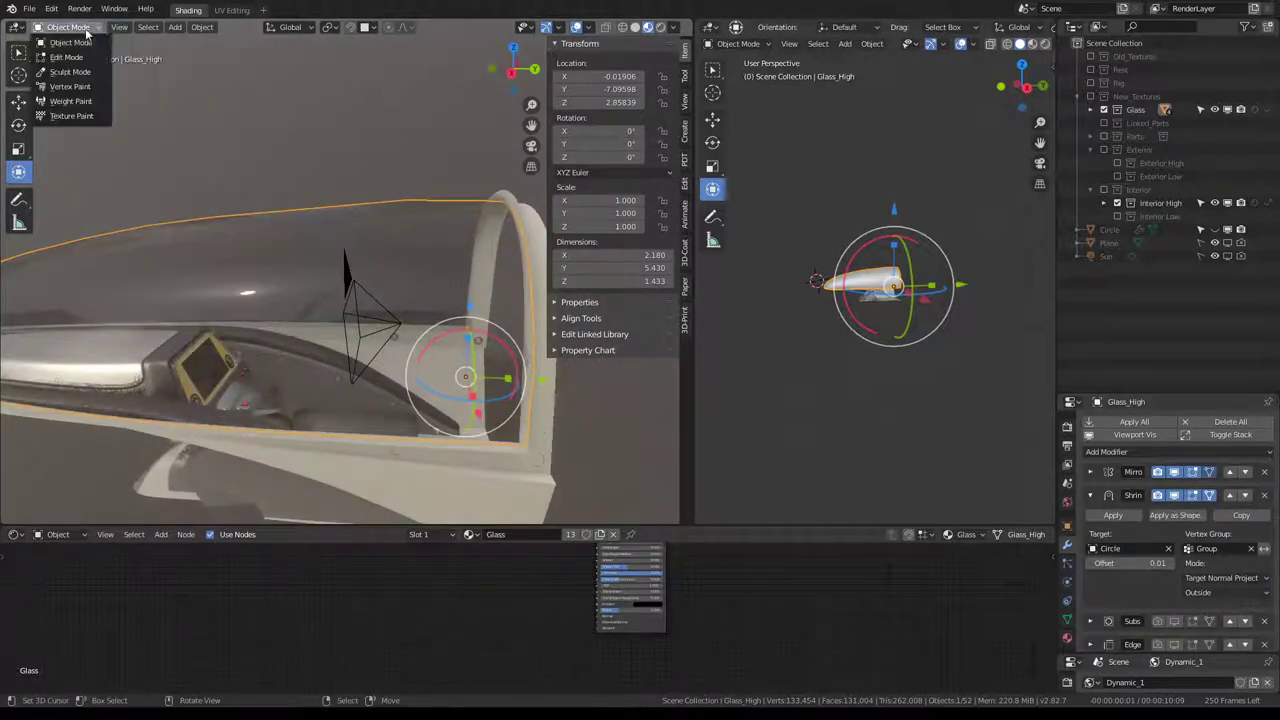
pyautogui.press('Tab')
pyautogui.hotkey('alt', 'h')
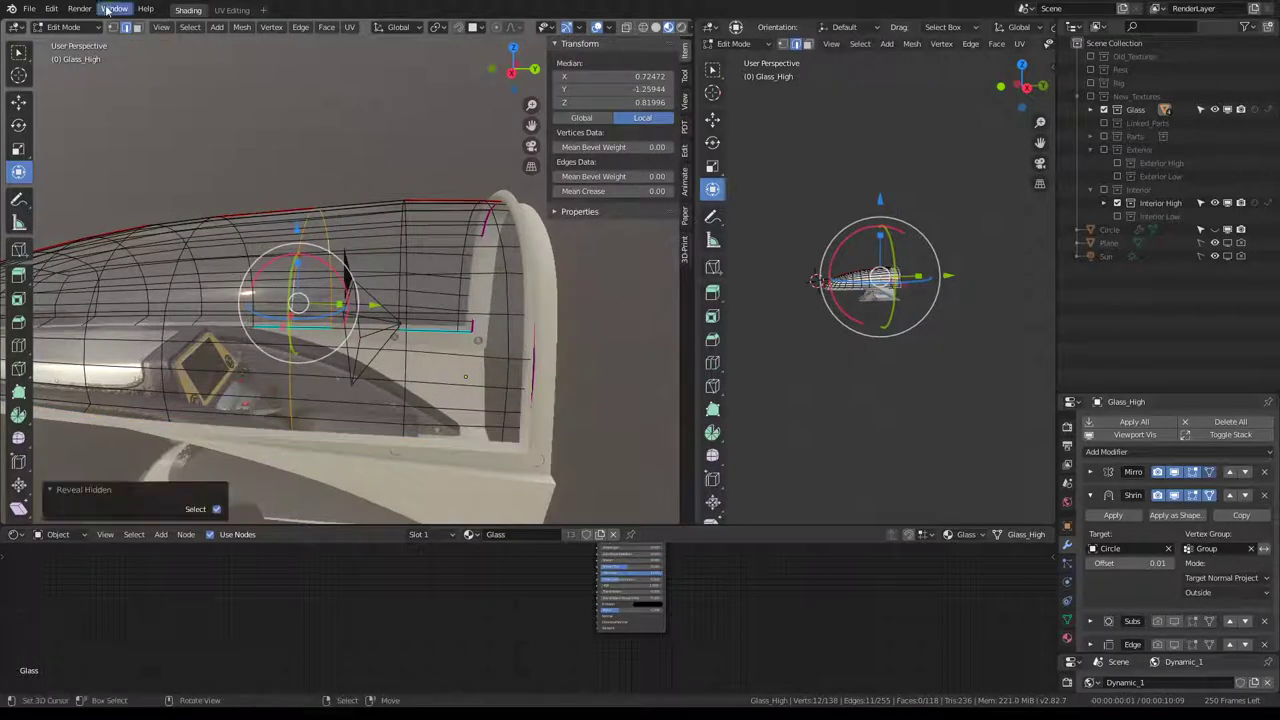
pyautogui.click(88, 27)
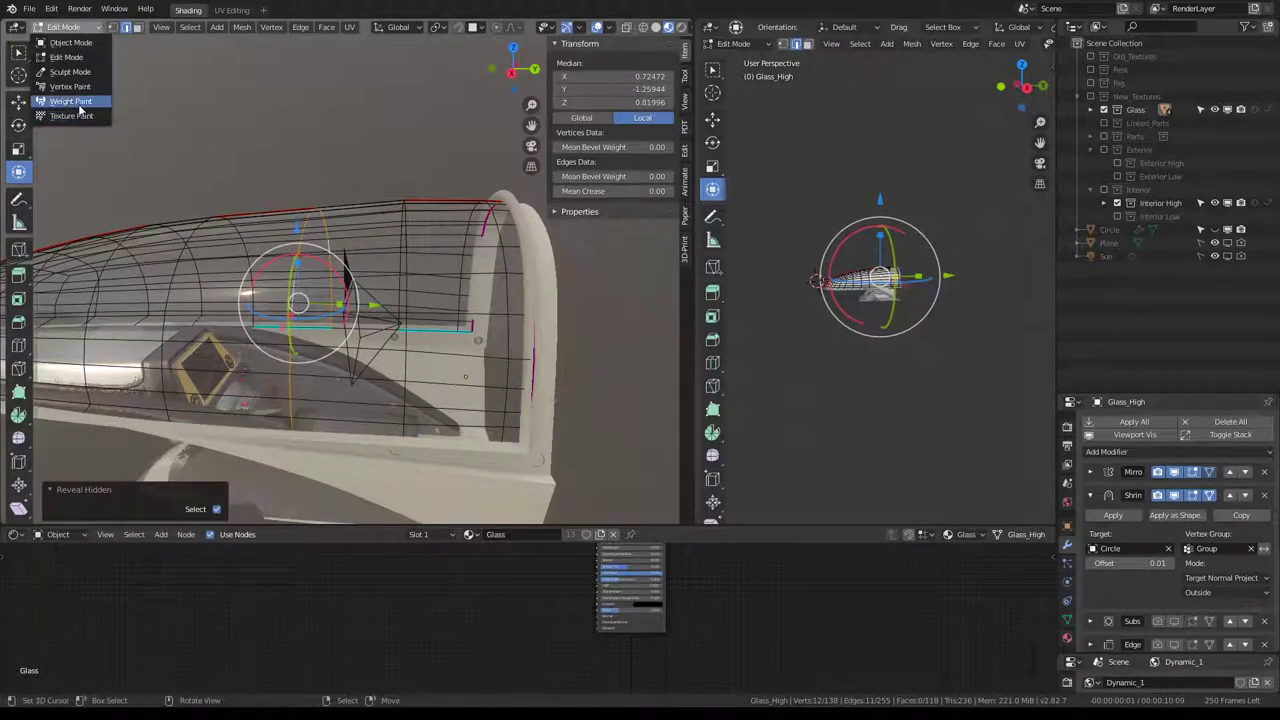
pyautogui.click(72, 102)
# Frame the canopy, go back to Edit Mode, and select an edge along its top.
pyautogui.click(84, 28)
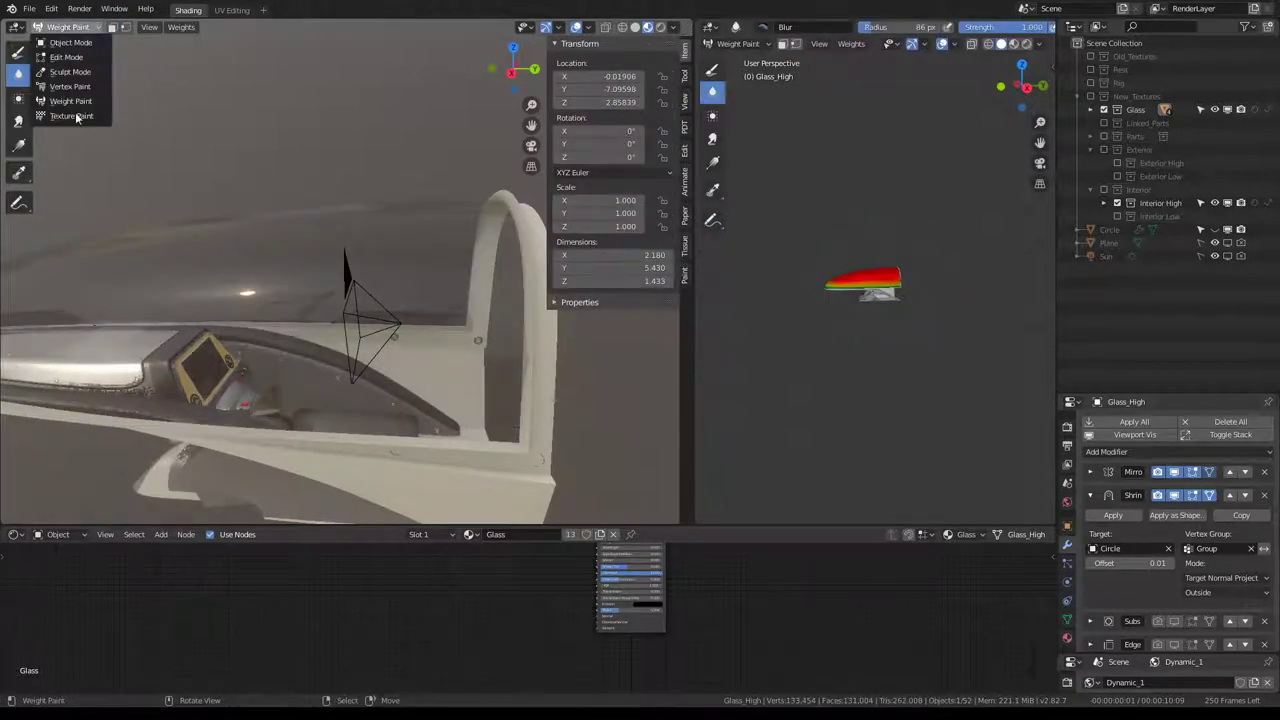
pyautogui.click(73, 106)
pyautogui.press('KP_Decimal')
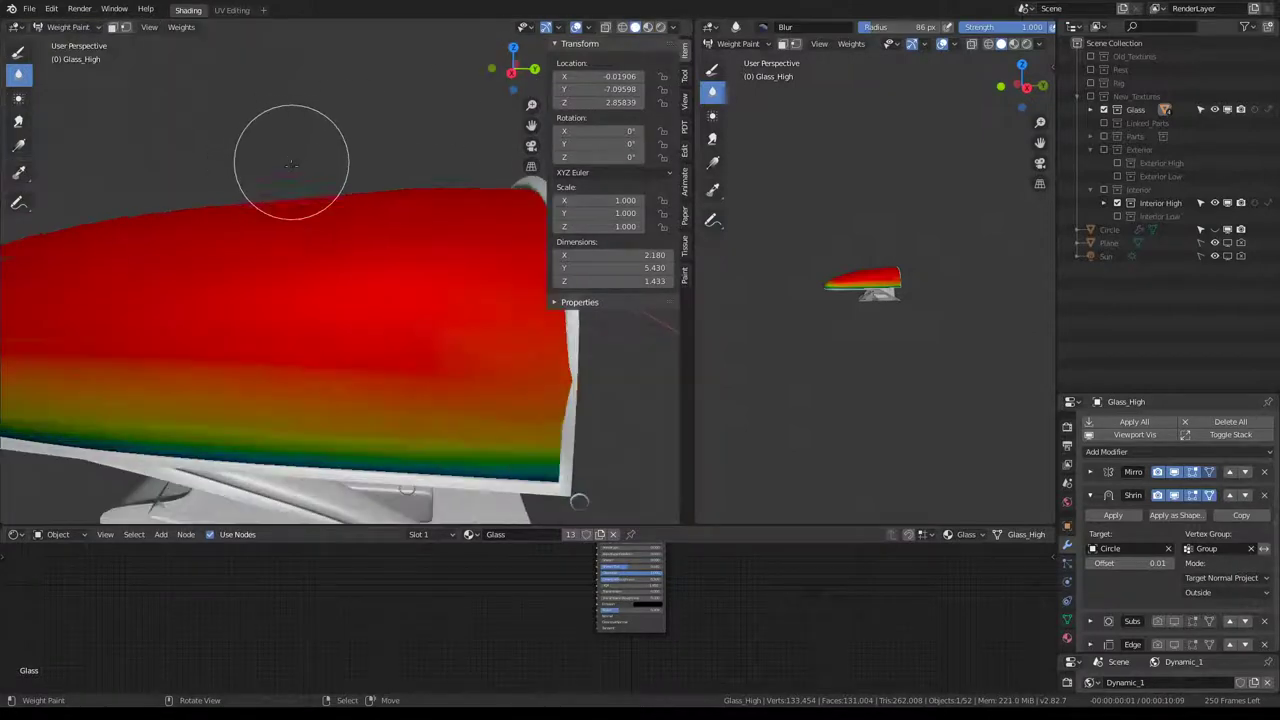
pyautogui.moveTo(270, 161)
pyautogui.mouseDown(button='middle')
pyautogui.moveTo(373, 155)
pyautogui.moveTo(287, 206)
pyautogui.moveTo(418, 215)
pyautogui.moveTo(385, 162)
pyautogui.moveTo(354, 151)
pyautogui.moveTo(396, 250)
pyautogui.moveTo(370, 232)
pyautogui.mouseUp(button='middle')
pyautogui.press('Tab')
pyautogui.click(352, 192)
# Move and edge-slide the rear top-edge vertex by 0.027.
pyautogui.moveTo(349, 223); pyautogui.dragTo(343, 206)
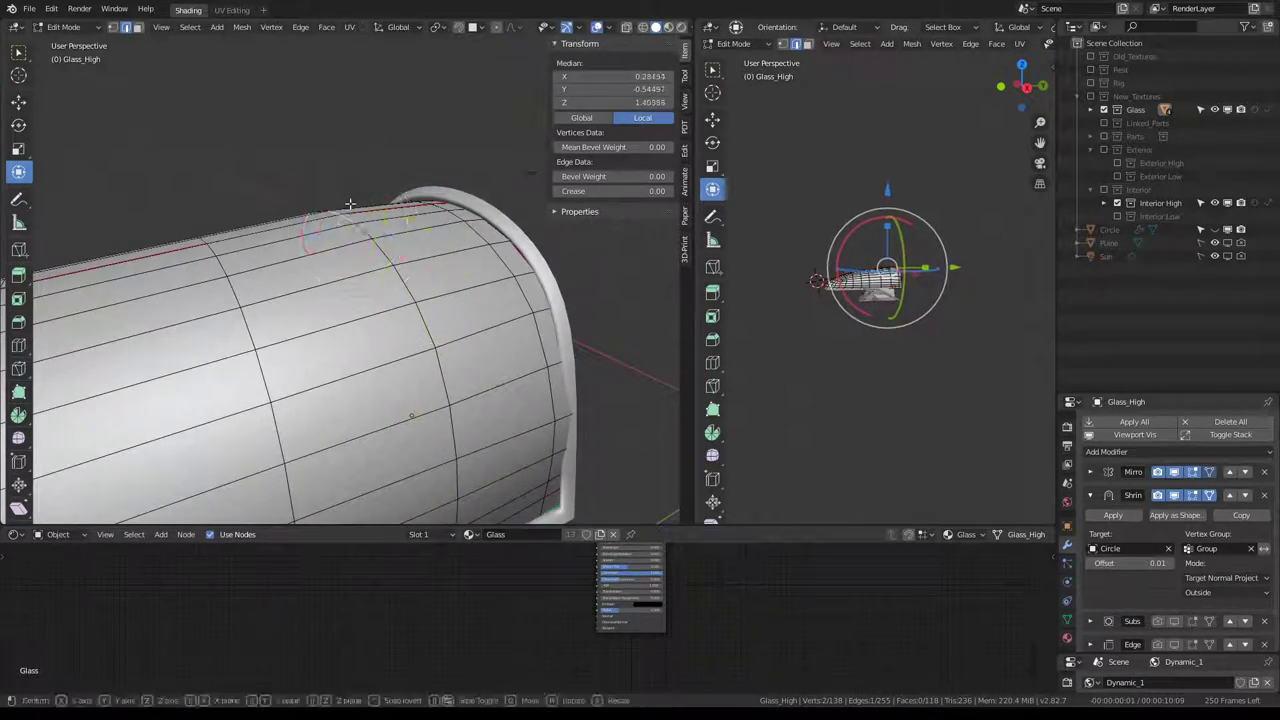
pyautogui.moveTo(343, 206)
pyautogui.mouseDown(button='middle')
pyautogui.moveTo(321, 149)
pyautogui.moveTo(273, 235)
pyautogui.moveTo(400, 255)
pyautogui.mouseUp(button='middle')
pyautogui.press('g')
pyautogui.click(275, 240)
pyautogui.press('g')
# Move another part of the top edge, briefly check vertex weights, then show the mode list.
pyautogui.click(410, 210)
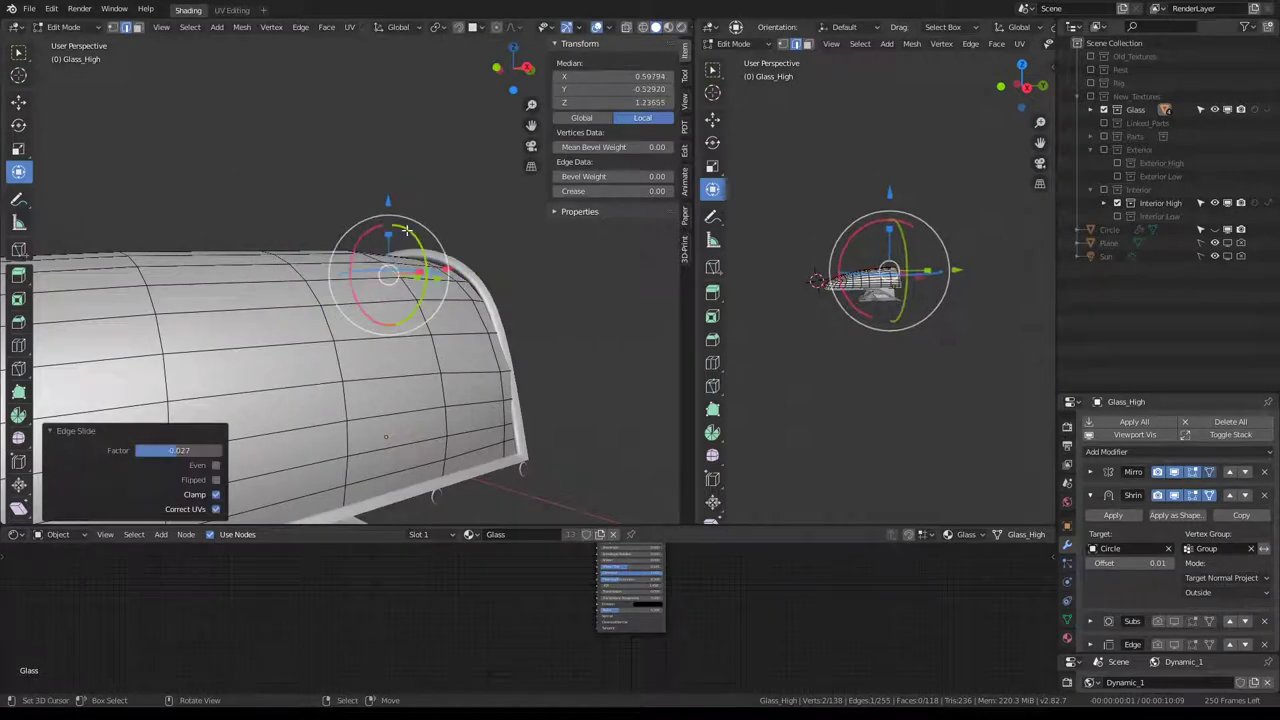
pyautogui.moveTo(410, 210); pyautogui.dragTo(440, 210, button='middle')
pyautogui.press('g')
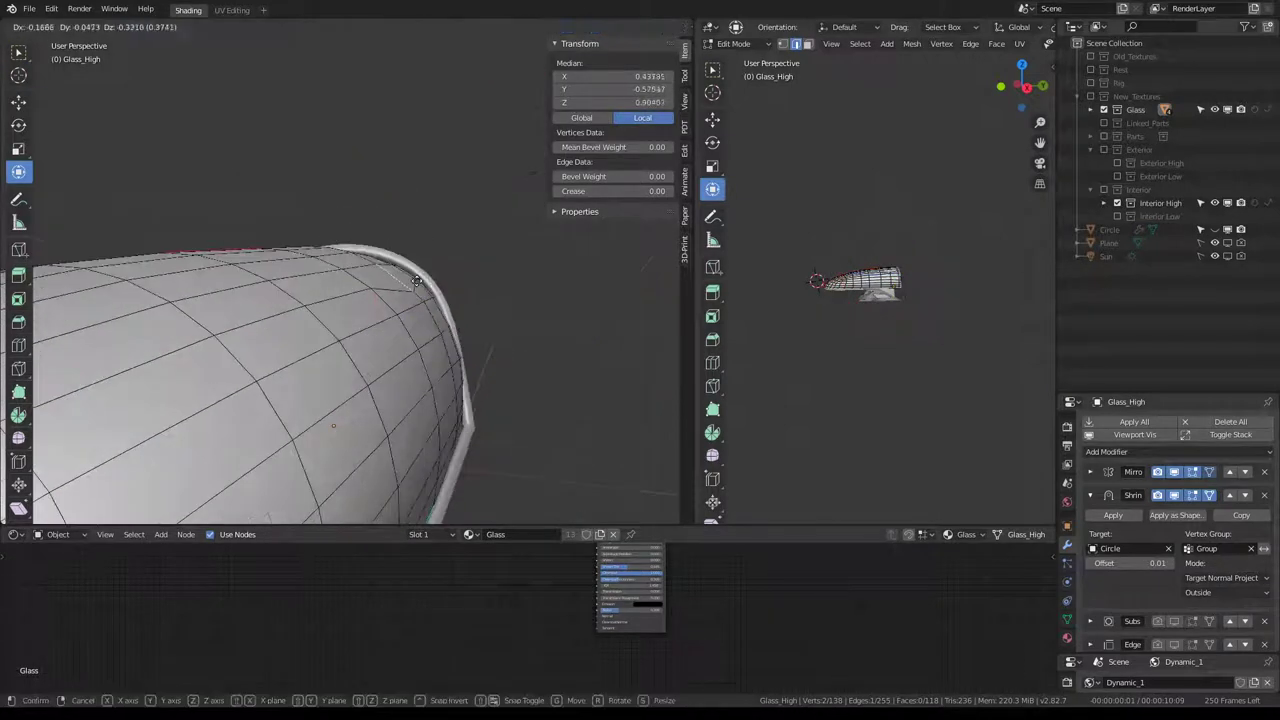
pyautogui.click(420, 240)
pyautogui.hotkey('ctrl', 'Tab')
pyautogui.moveTo(337, 266)
pyautogui.mouseDown(button='middle')
pyautogui.moveTo(343, 400)
pyautogui.moveTo(360, 228)
pyautogui.moveTo(398, 300)
pyautogui.mouseUp(button='middle')
pyautogui.hotkey('ctrl', 'Tab')
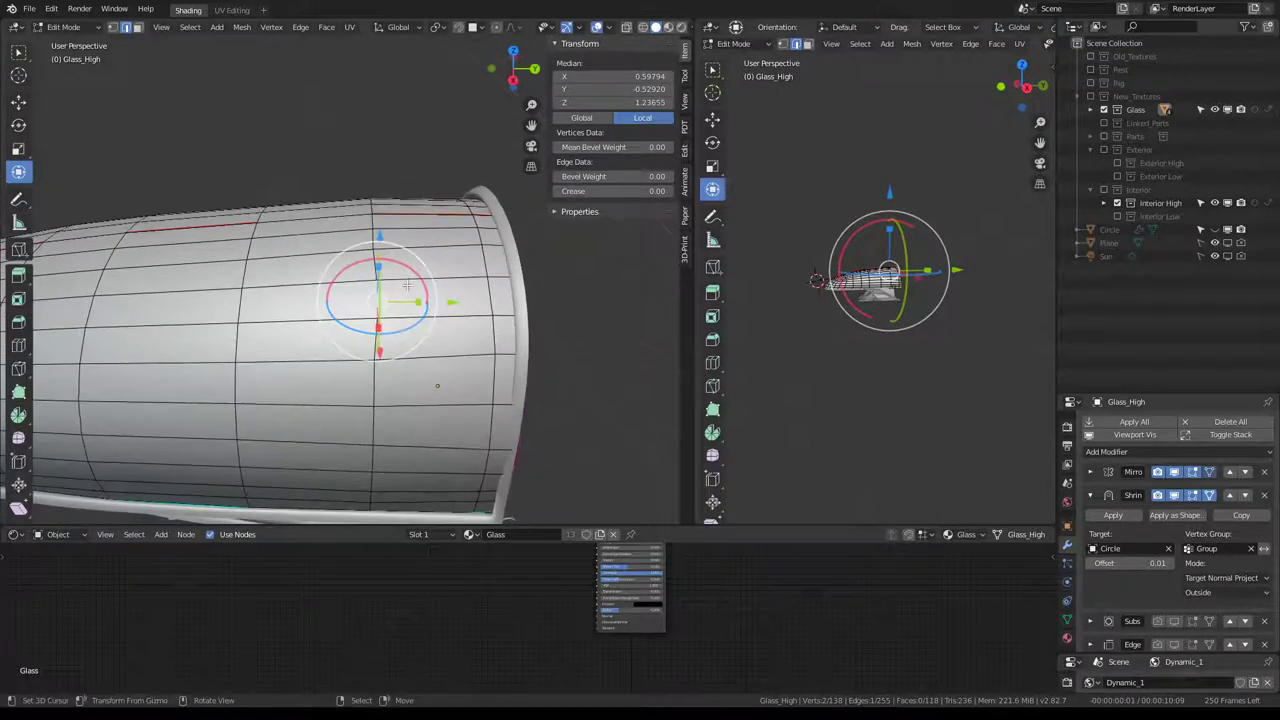
pyautogui.click(66, 27)
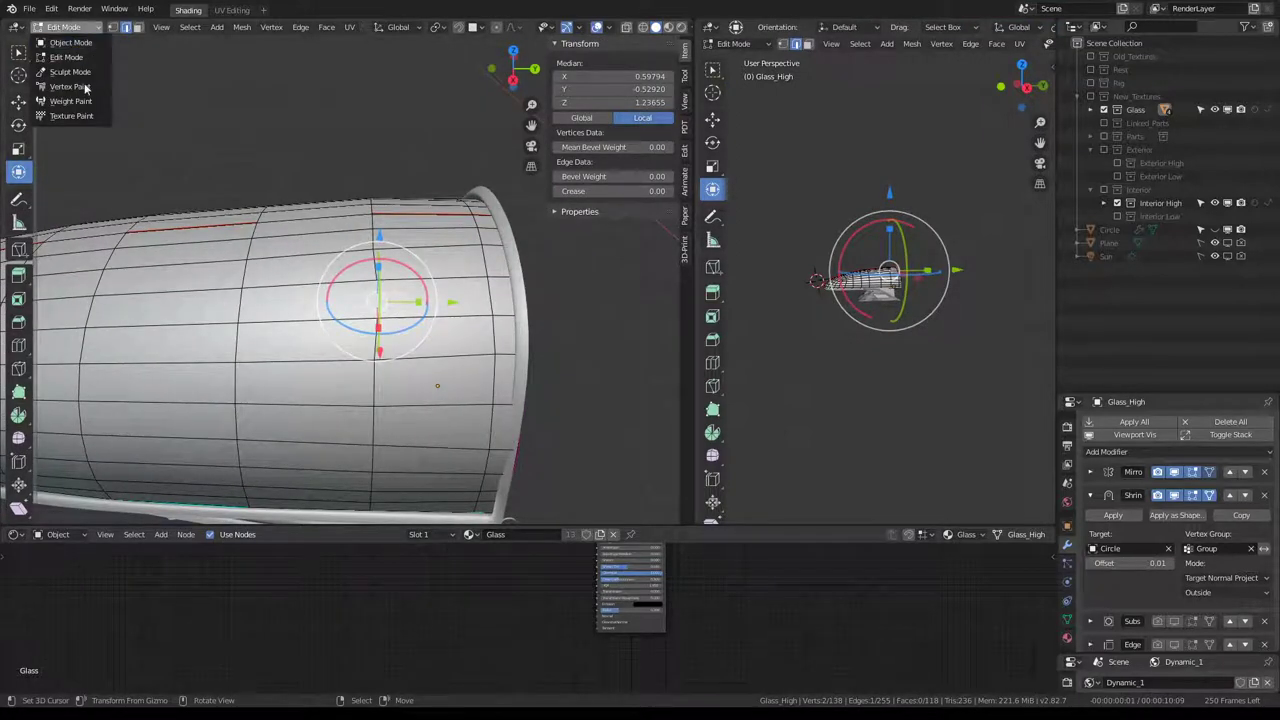
# In Sculpt Mode, enable Wireframe in Viewport Display and inspect the canopy from the side.
pyautogui.press('Return')
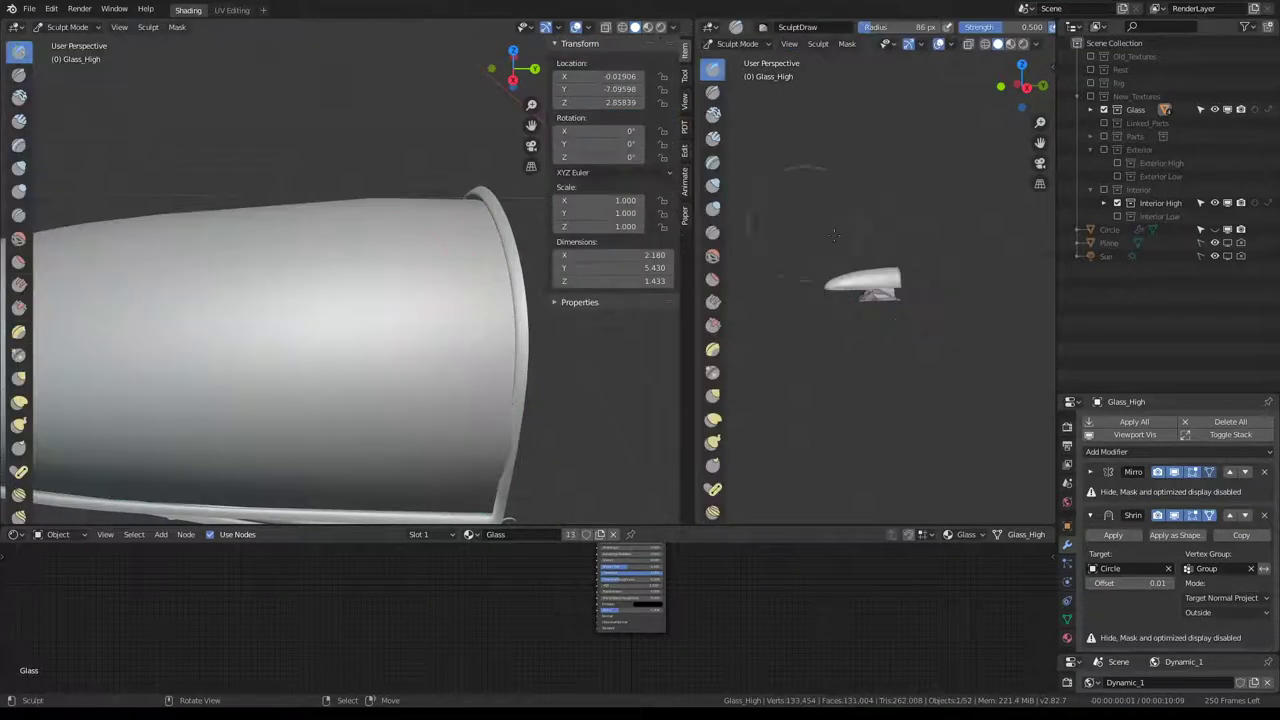
pyautogui.click(1067, 528)
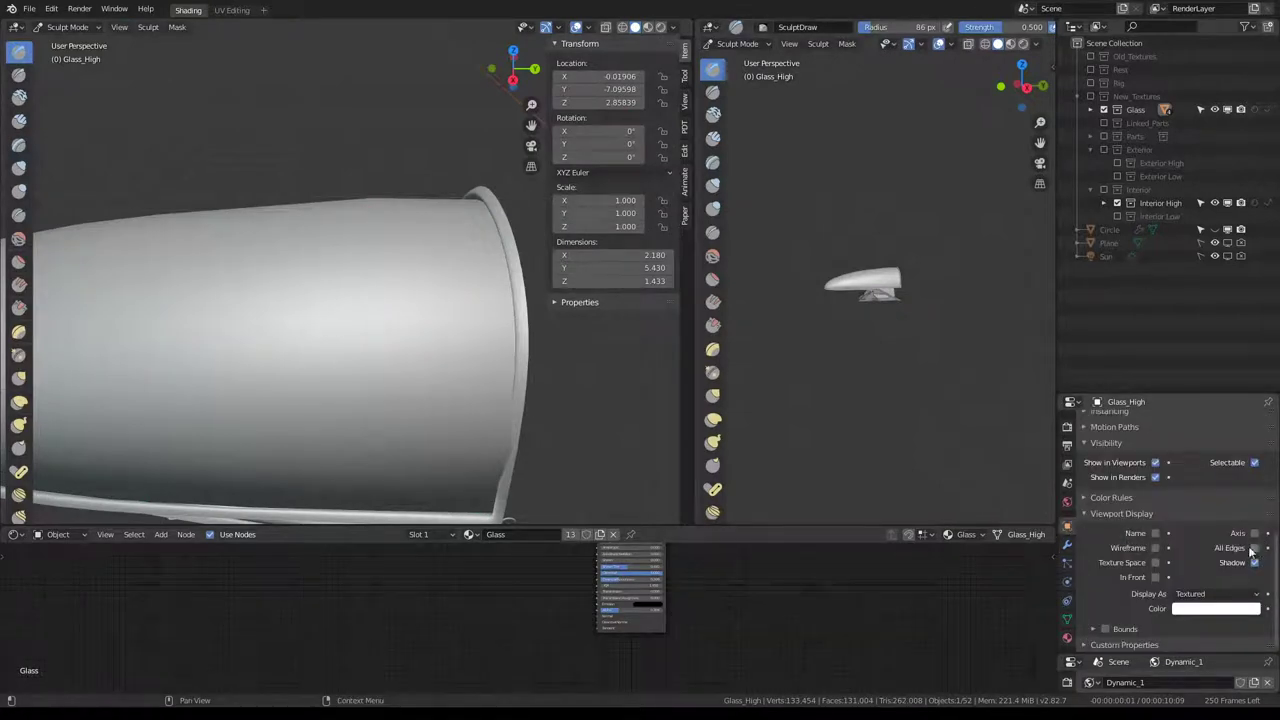
pyautogui.click(1155, 547)
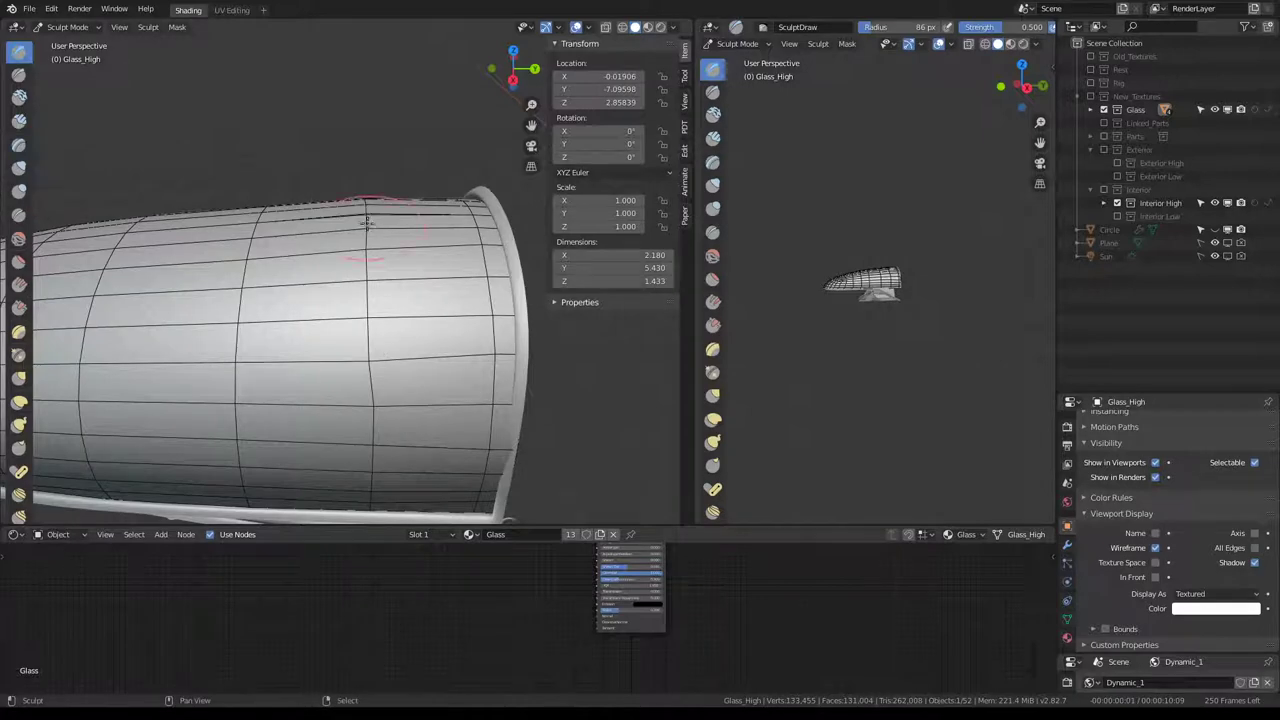
pyautogui.moveTo(372, 367)
pyautogui.mouseDown(button='middle')
pyautogui.moveTo(360, 323)
pyautogui.moveTo(360, 406)
pyautogui.moveTo(346, 291)
pyautogui.moveTo(365, 365)
pyautogui.mouseUp(button='middle')
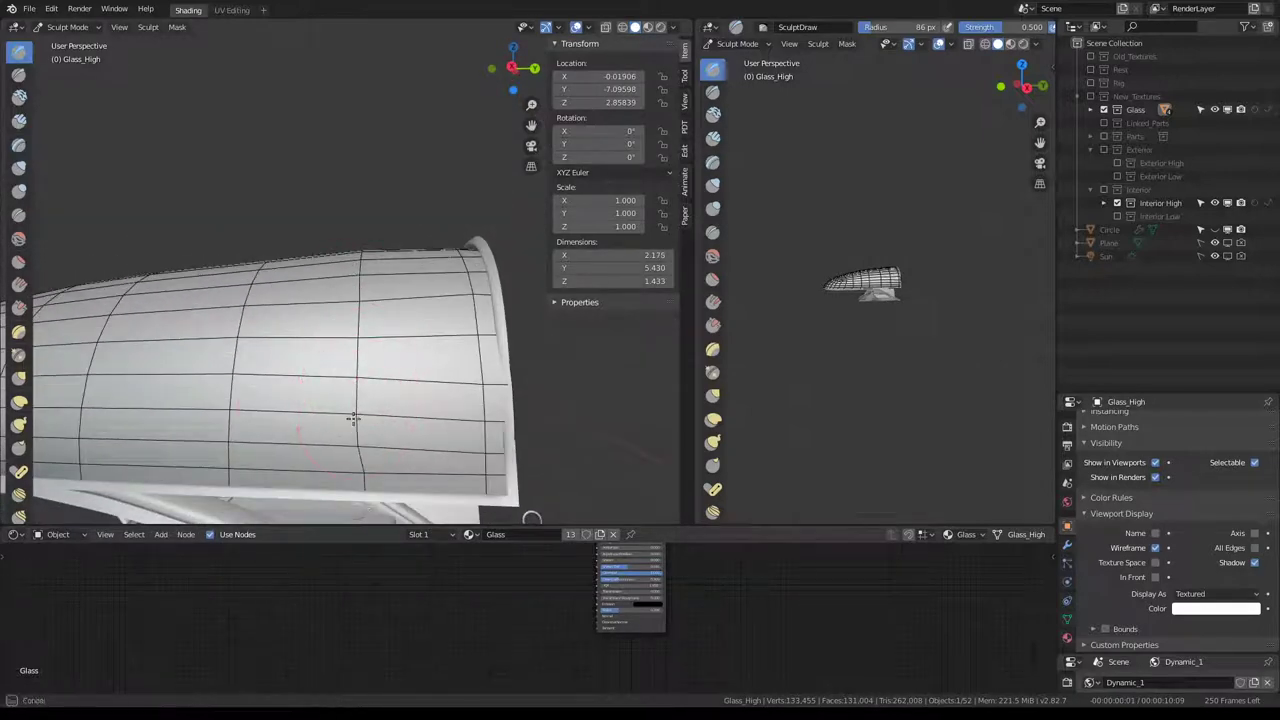
pyautogui.moveTo(352, 418)
pyautogui.keyDown('alt'); pyautogui.mouseDown(button='middle')
pyautogui.moveTo(366, 286)
pyautogui.moveTo(362, 296)
pyautogui.mouseUp(button='middle'); pyautogui.keyUp('alt')
pyautogui.scroll(2, 399, 263)
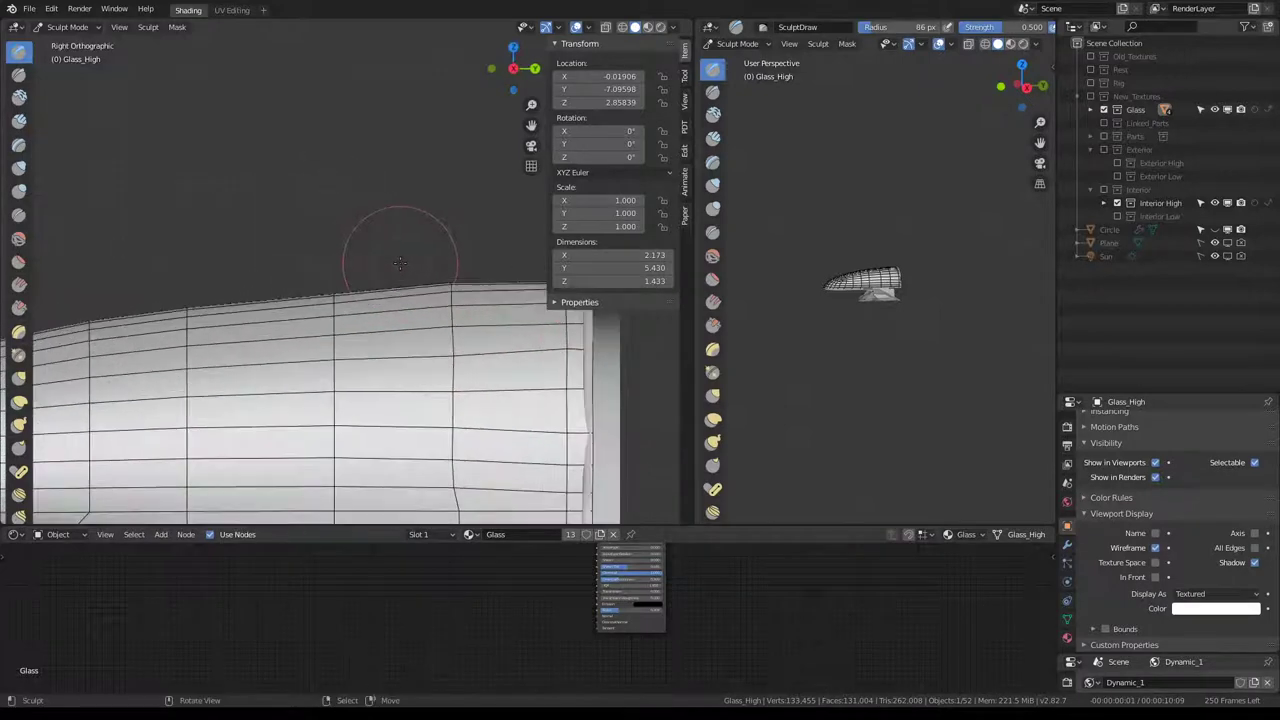
pyautogui.keyDown('shift'); pyautogui.moveTo(334, 408); pyautogui.dragTo(330, 290, button='middle'); pyautogui.keyUp('shift')
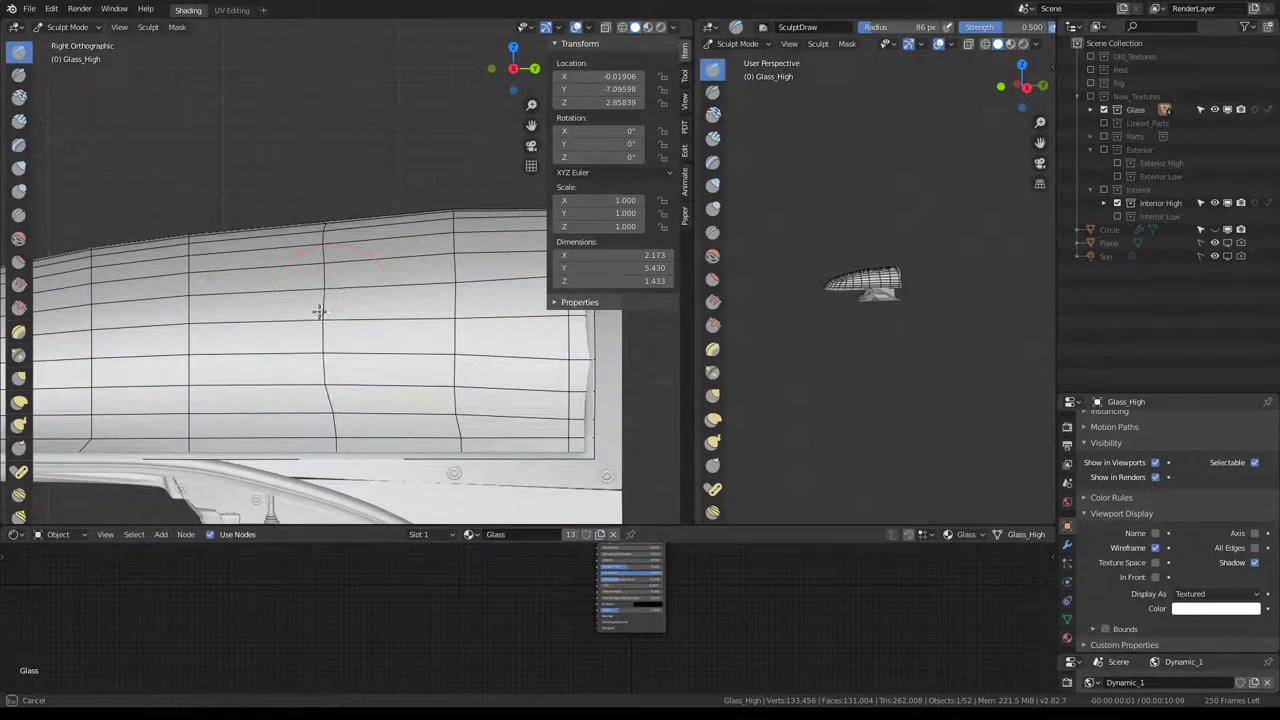
pyautogui.scroll(-2, 350, 310)
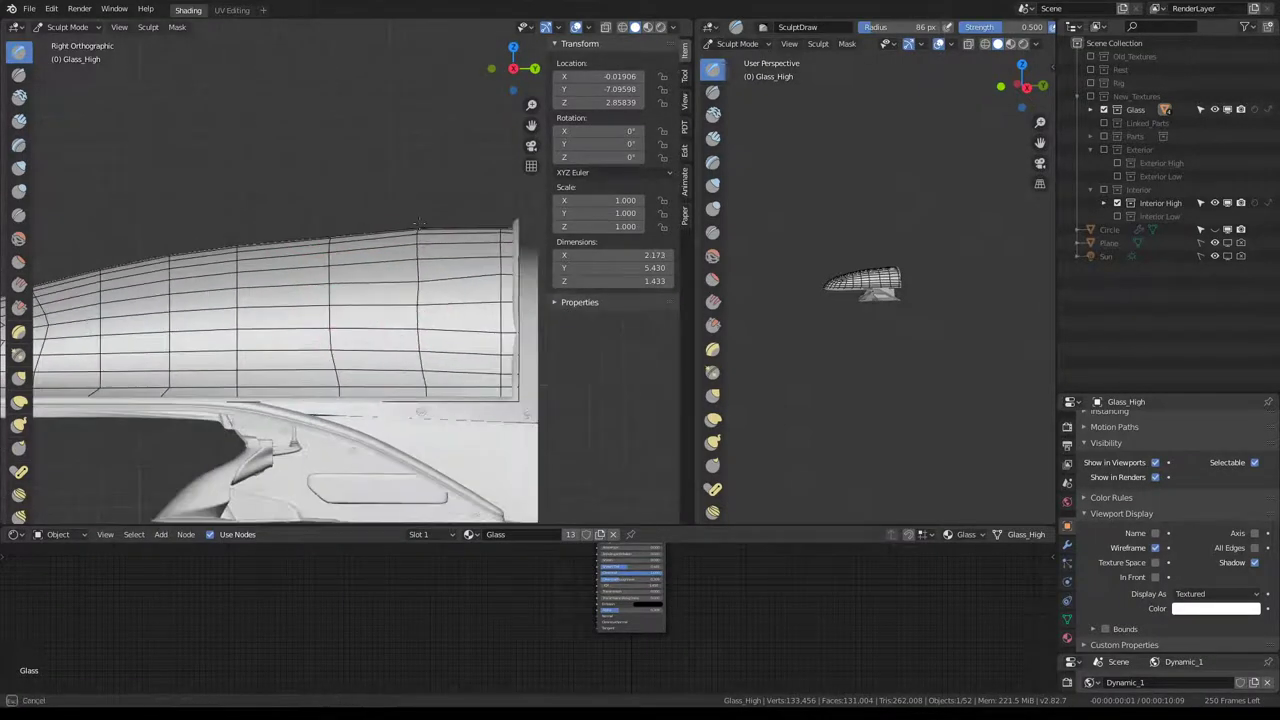
pyautogui.moveTo(416, 330); pyautogui.dragTo(411, 331, button='middle')
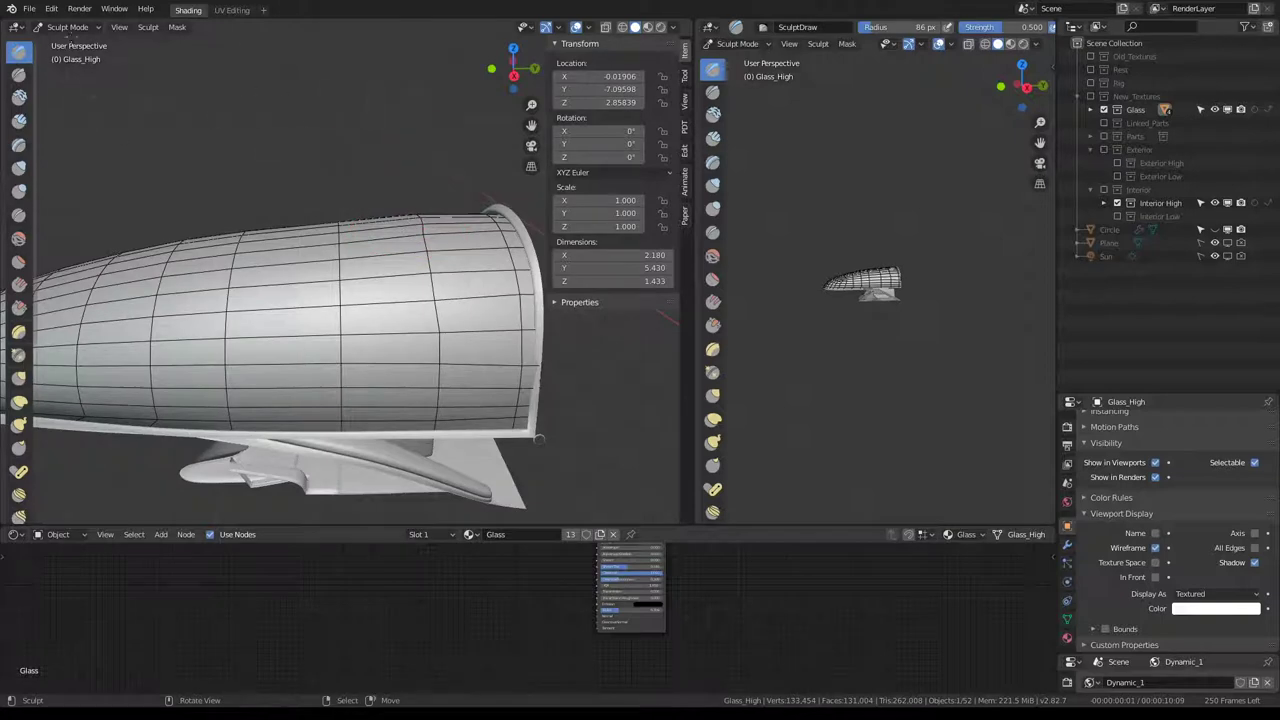
# Switch Glass_High back to Object Mode and zoom in on the canopy.
pyautogui.click(66, 27)
pyautogui.click(58, 41)
pyautogui.moveTo(520, 240)
pyautogui.mouseDown(button='middle')
pyautogui.moveTo(343, 198)
pyautogui.moveTo(400, 211)
pyautogui.mouseUp(button='middle')
pyautogui.scroll(4, 400, 211)
pyautogui.scroll(2, 455, 261)
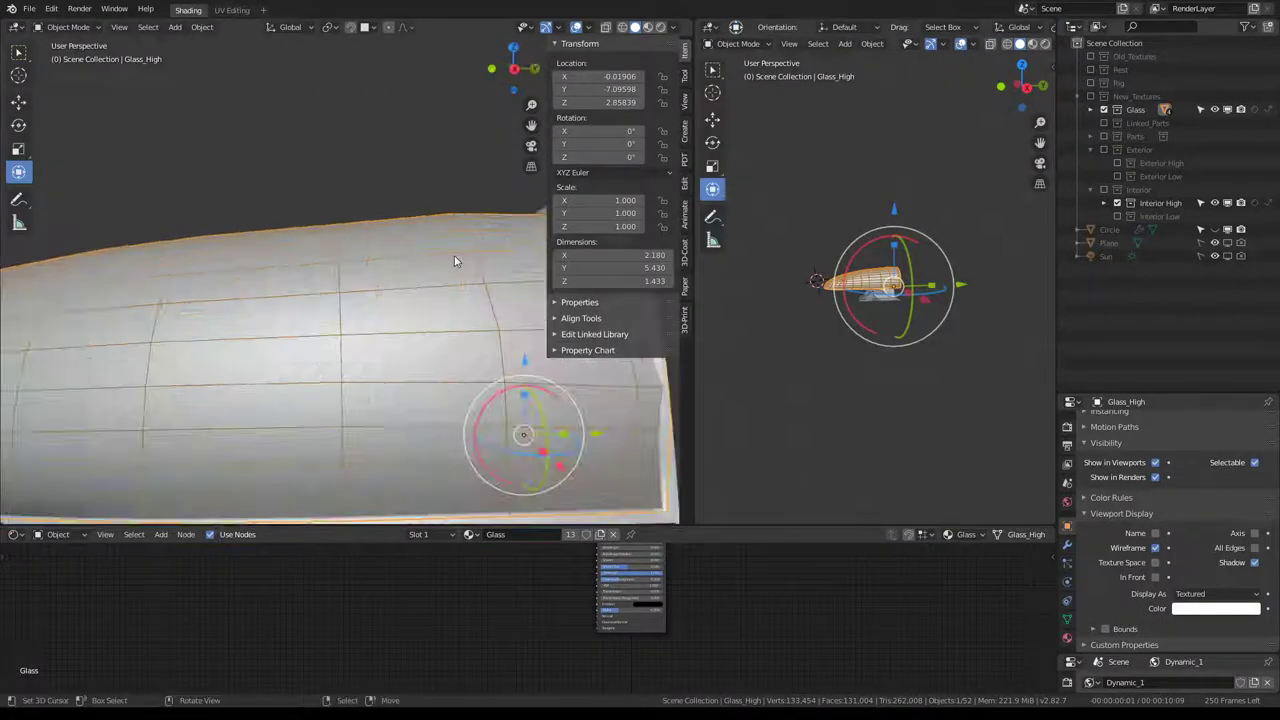
# Toggle the canopy's Shrinkwrap modifier off and back on to compare its effect.
pyautogui.click(1067, 547)
pyautogui.click(1173, 496)
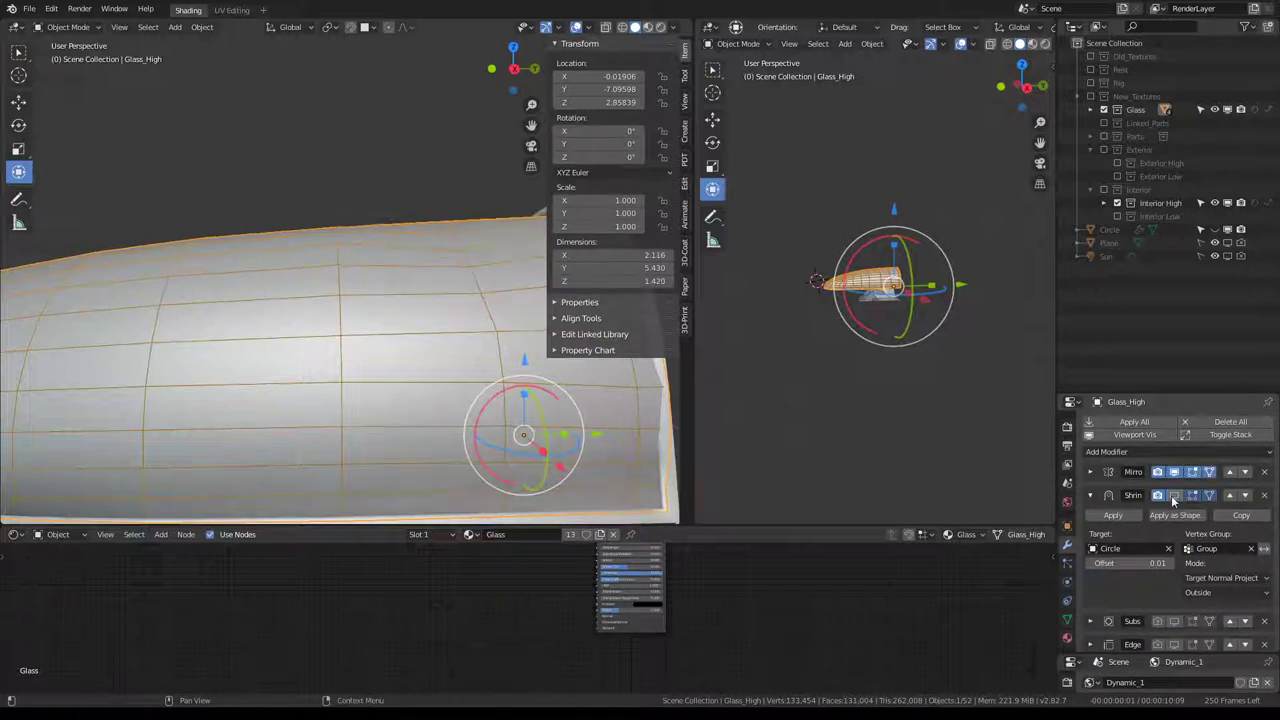
pyautogui.click(1173, 496)
pyautogui.scroll(-5, 434, 208)
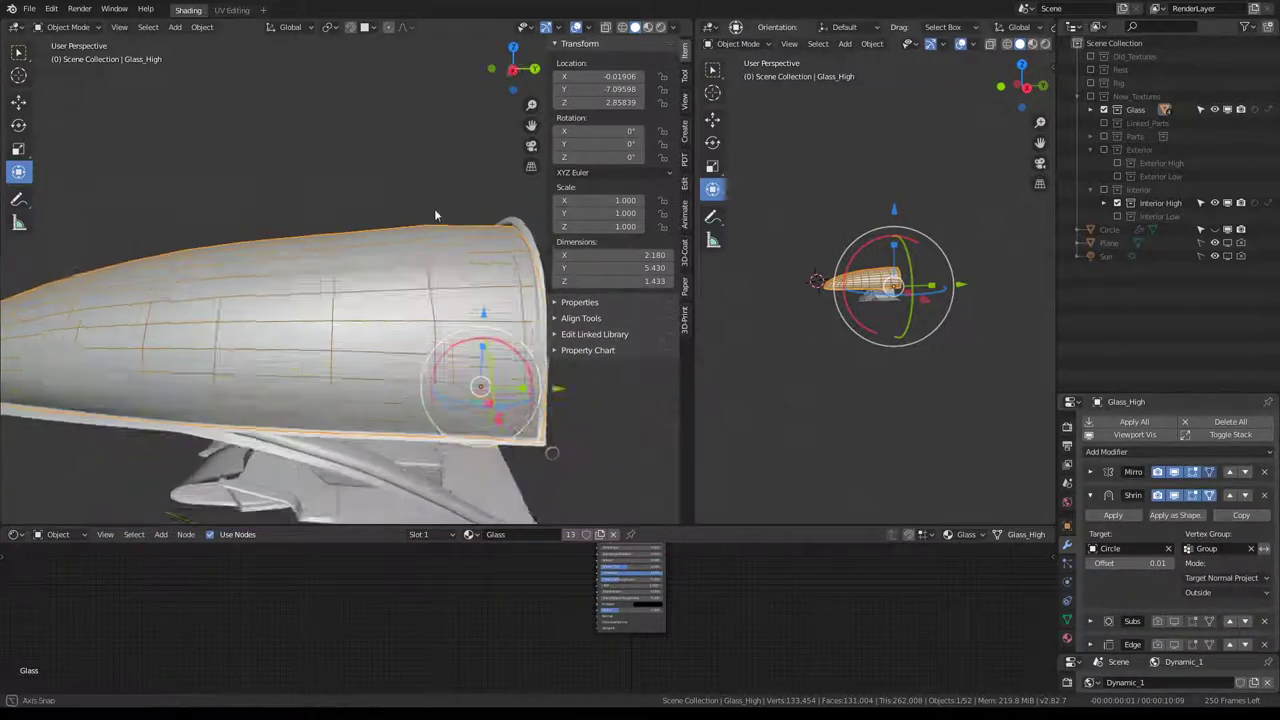
pyautogui.moveTo(434, 208)
pyautogui.mouseDown(button='middle')
pyautogui.moveTo(400, 240)
pyautogui.moveTo(286, 198)
pyautogui.moveTo(488, 233)
pyautogui.moveTo(355, 222)
pyautogui.mouseUp(button='middle')
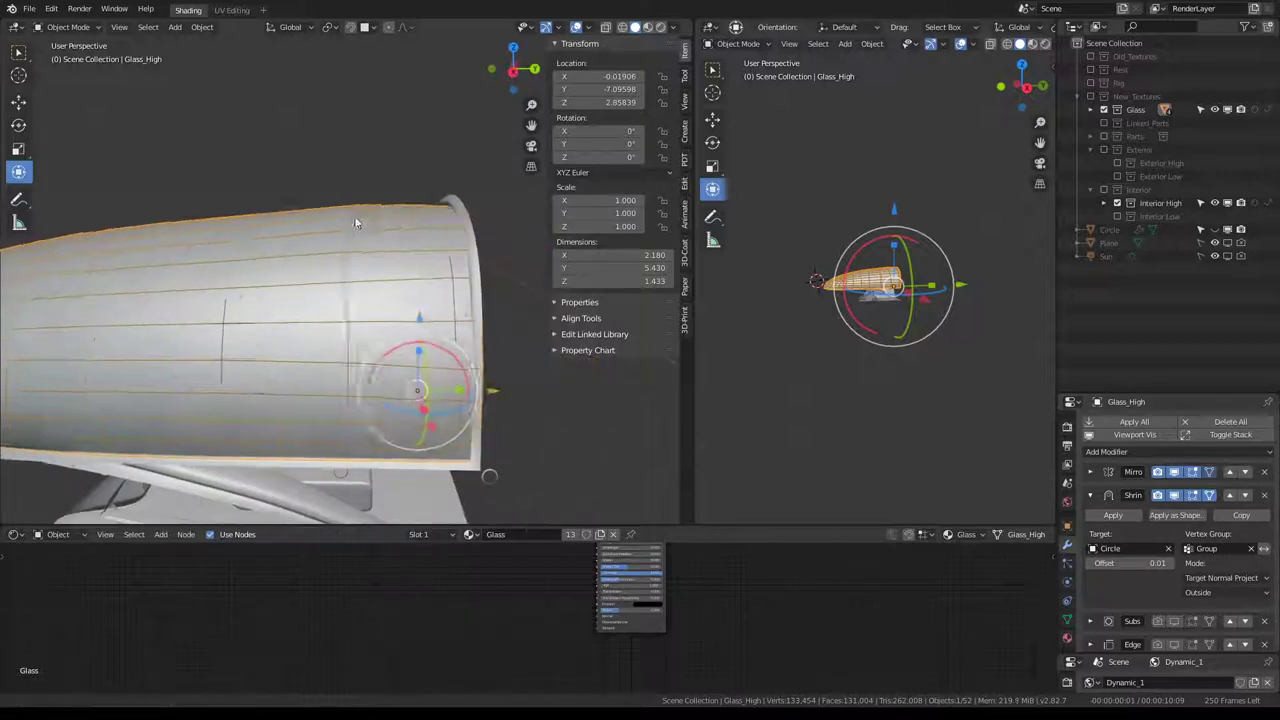
# Edge Slide a canopy loop to factor -0.455, hiding the Shrinkwrap while editing.
pyautogui.press('Tab')
pyautogui.keyDown('alt'); pyautogui.click(350, 280); pyautogui.keyUp('alt')
pyautogui.press('g')
pyautogui.press('g')
pyautogui.click(556, 313)
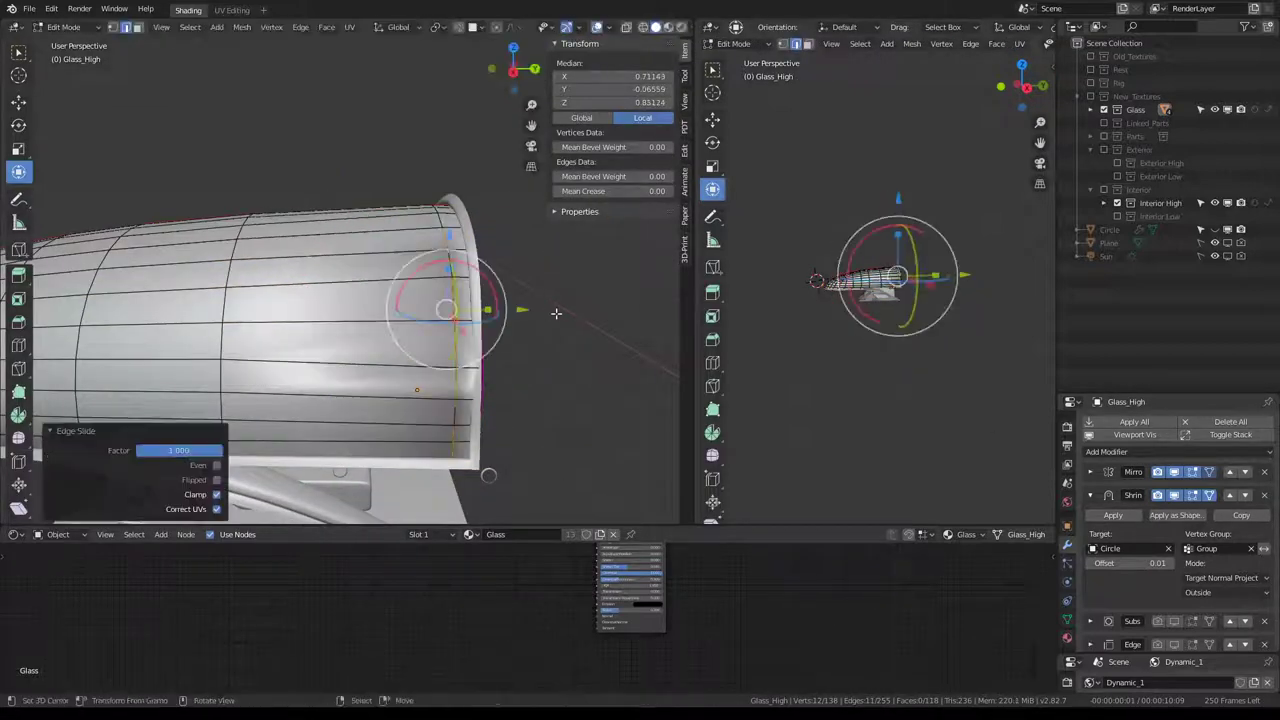
pyautogui.press('g')
pyautogui.press('g')
pyautogui.click(502, 323)
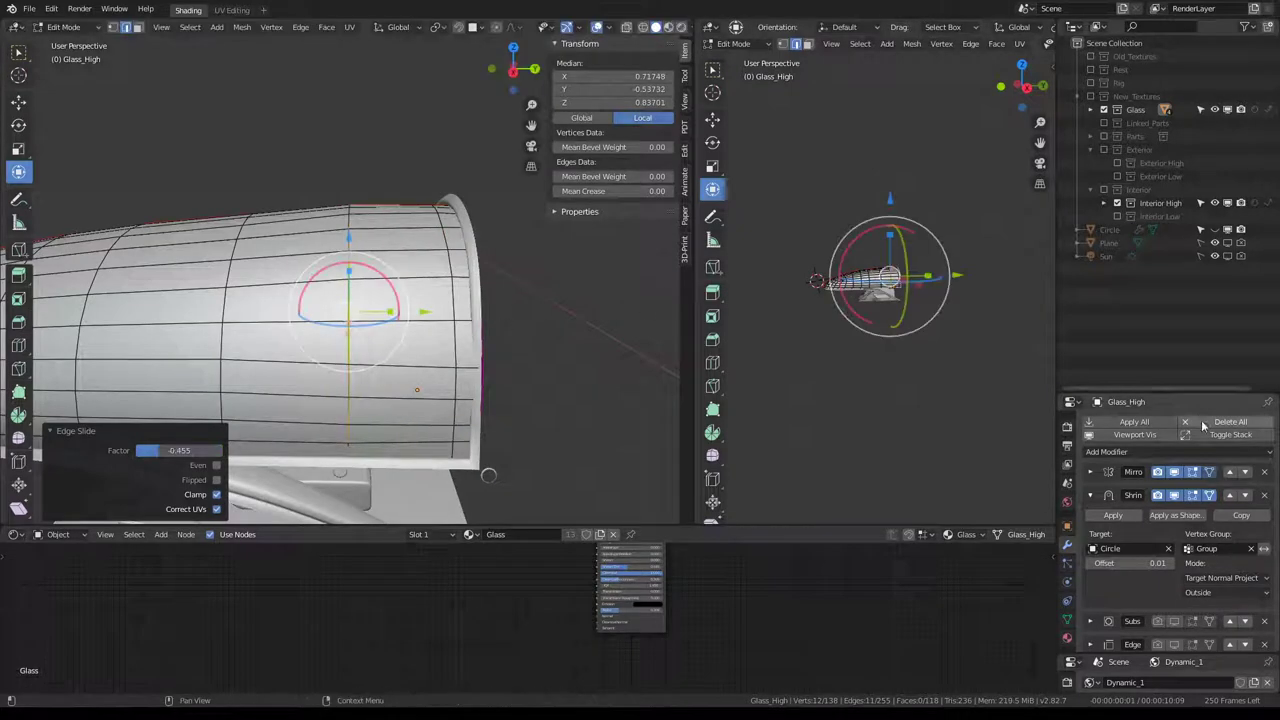
pyautogui.click(1175, 498)
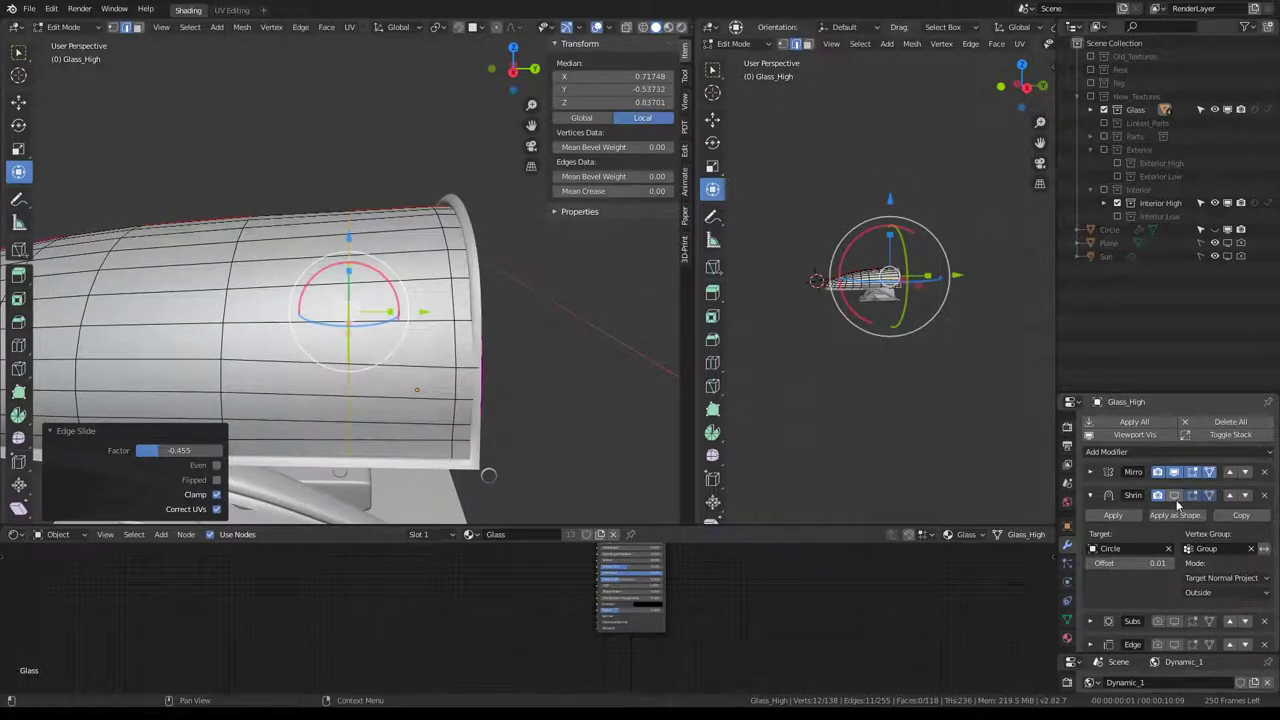
pyautogui.moveTo(490, 435)
pyautogui.mouseDown(button='middle')
pyautogui.moveTo(630, 437)
pyautogui.moveTo(604, 479)
pyautogui.mouseUp(button='middle')
pyautogui.press('Tab')
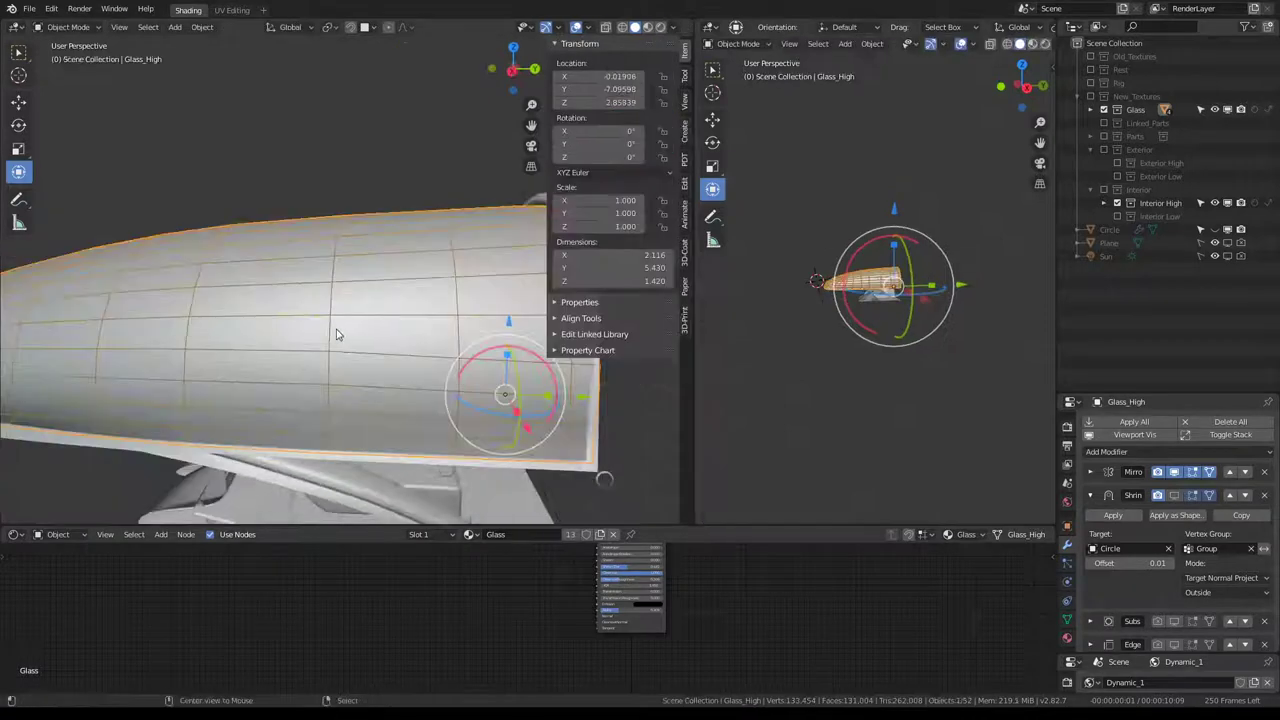
# Slide a vertical edge loop near the rim into a new position.
pyautogui.press('Tab')
pyautogui.keyDown('alt'); pyautogui.click(336, 335); pyautogui.keyUp('alt')
pyautogui.press('g')
pyautogui.press('g')
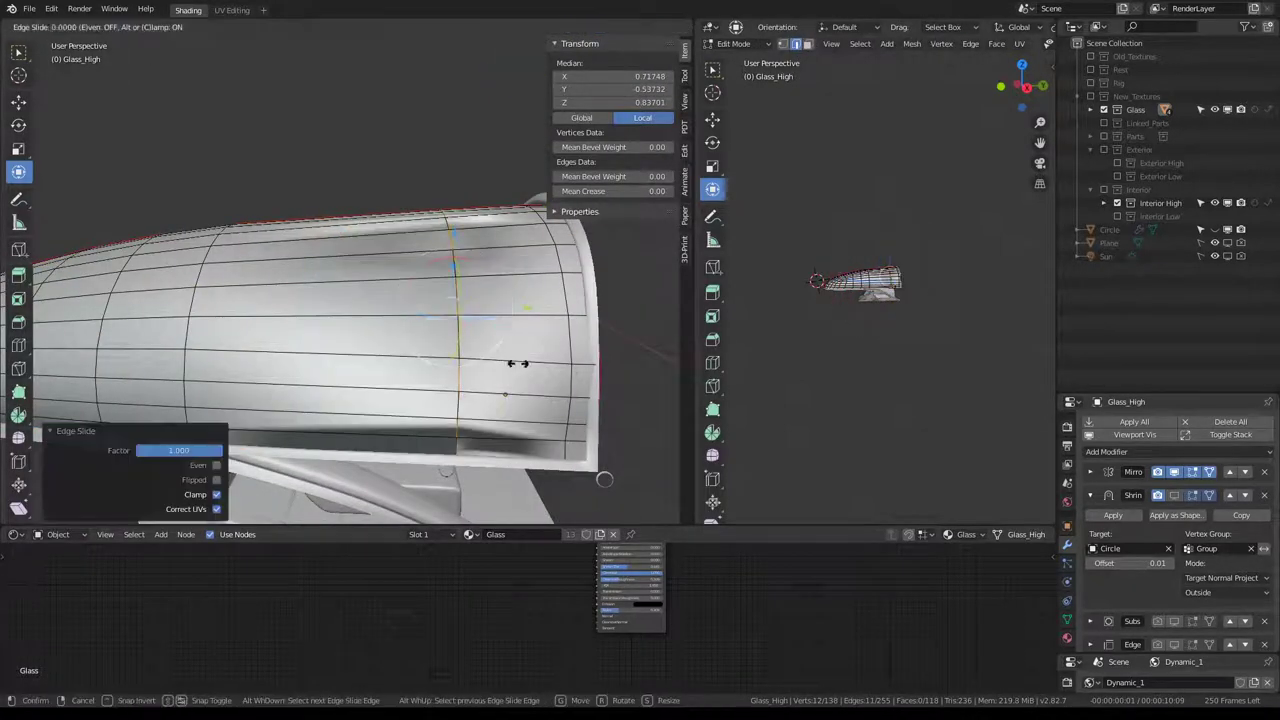
pyautogui.click(449, 363)
pyautogui.press('Tab')
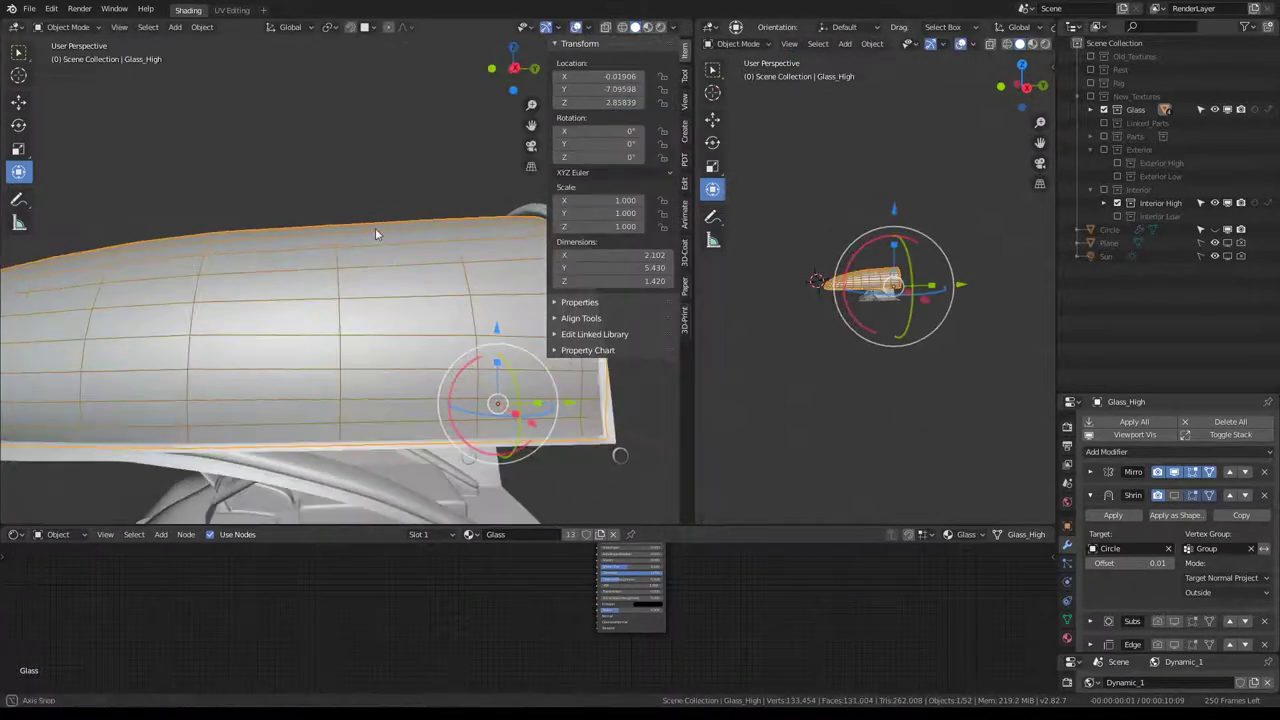
pyautogui.moveTo(517, 287); pyautogui.dragTo(568, 320, button='middle')
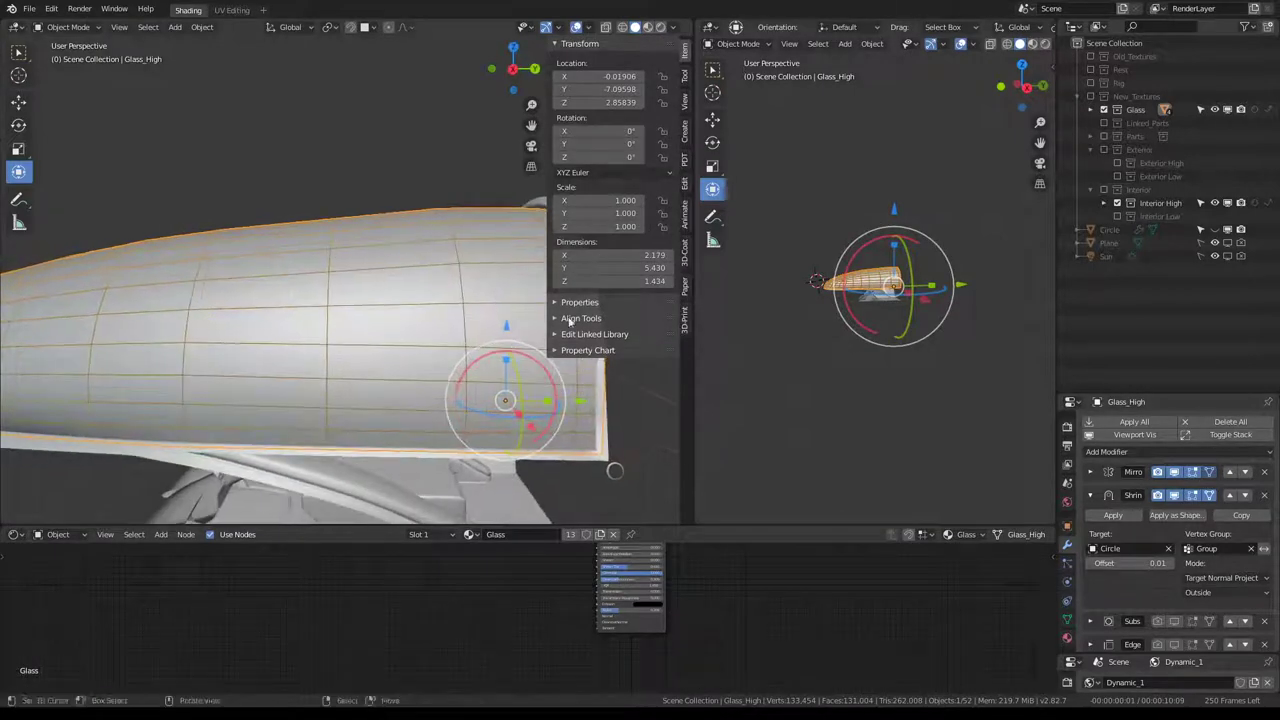
# Switch the Shrinkwrap wrap mode from Outside to Inside and maximize the 3D view.
pyautogui.click(1221, 593)
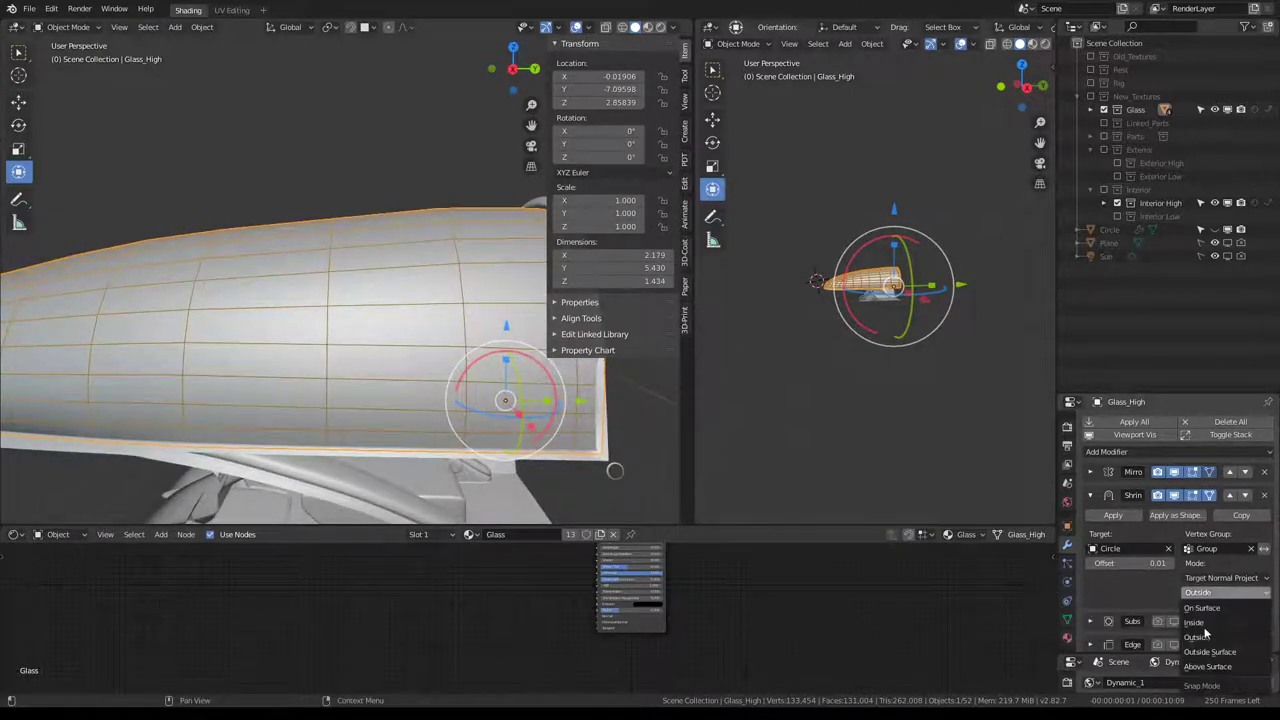
pyautogui.click(1215, 623)
pyautogui.scroll(-3, 306, 244)
pyautogui.moveTo(306, 244); pyautogui.dragTo(432, 237, button='middle')
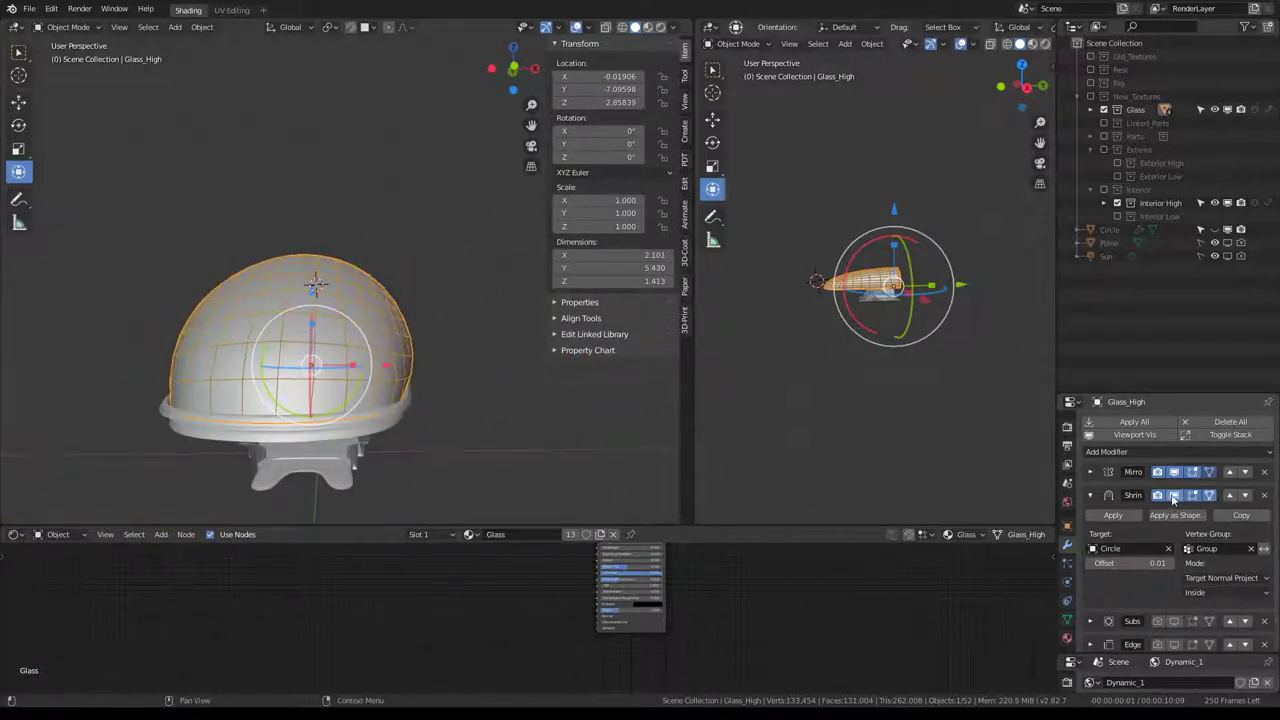
pyautogui.moveTo(400, 300)
pyautogui.mouseDown(button='middle')
pyautogui.moveTo(169, 307)
pyautogui.moveTo(317, 260)
pyautogui.moveTo(378, 267)
pyautogui.moveTo(423, 340)
pyautogui.moveTo(628, 357)
pyautogui.mouseUp(button='middle')
pyautogui.hotkey('ctrl', 'space')
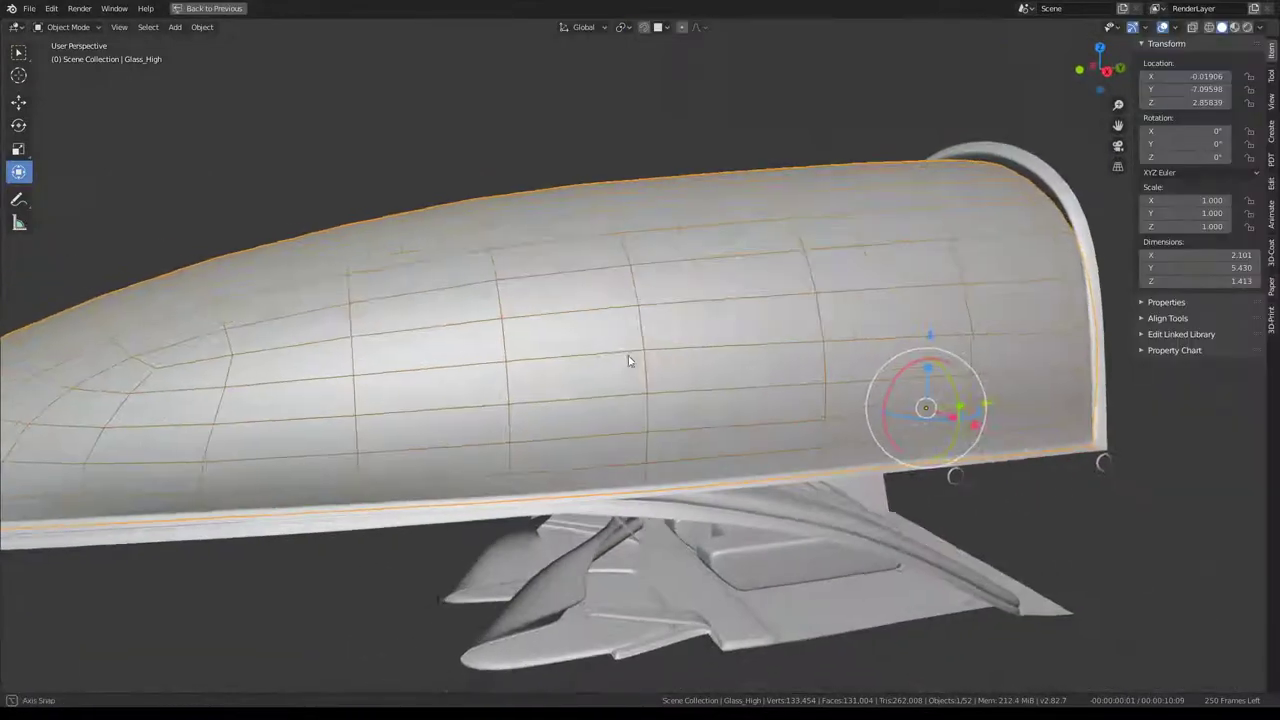
# Slide the selected edge loop at the canopy's nose in Edit Mode.
pyautogui.press('Tab')
pyautogui.moveTo(505, 488)
pyautogui.mouseDown(button='middle')
pyautogui.moveTo(486, 329)
pyautogui.moveTo(543, 314)
pyautogui.mouseUp(button='middle')
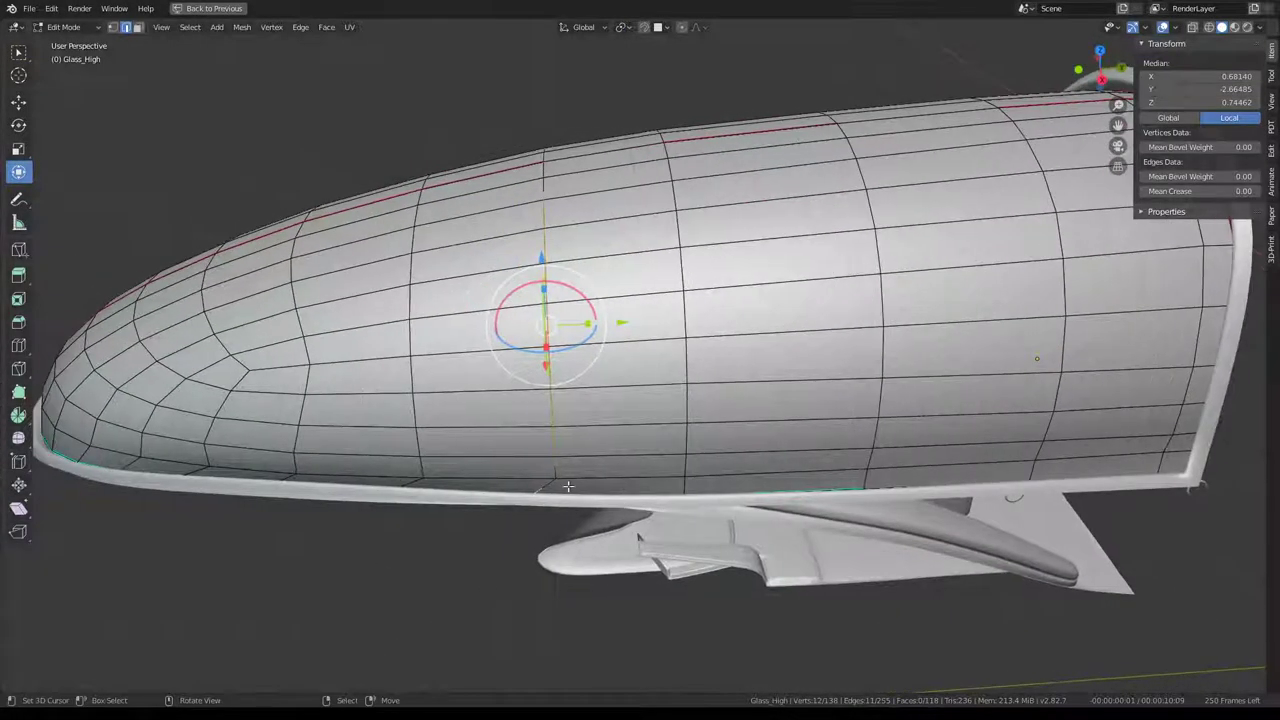
pyautogui.press('g')
pyautogui.press('g')
pyautogui.click(630, 505)
# In vertex select mode, slide the loop's bottom vertex and the next rim vertex.
pyautogui.press('1')
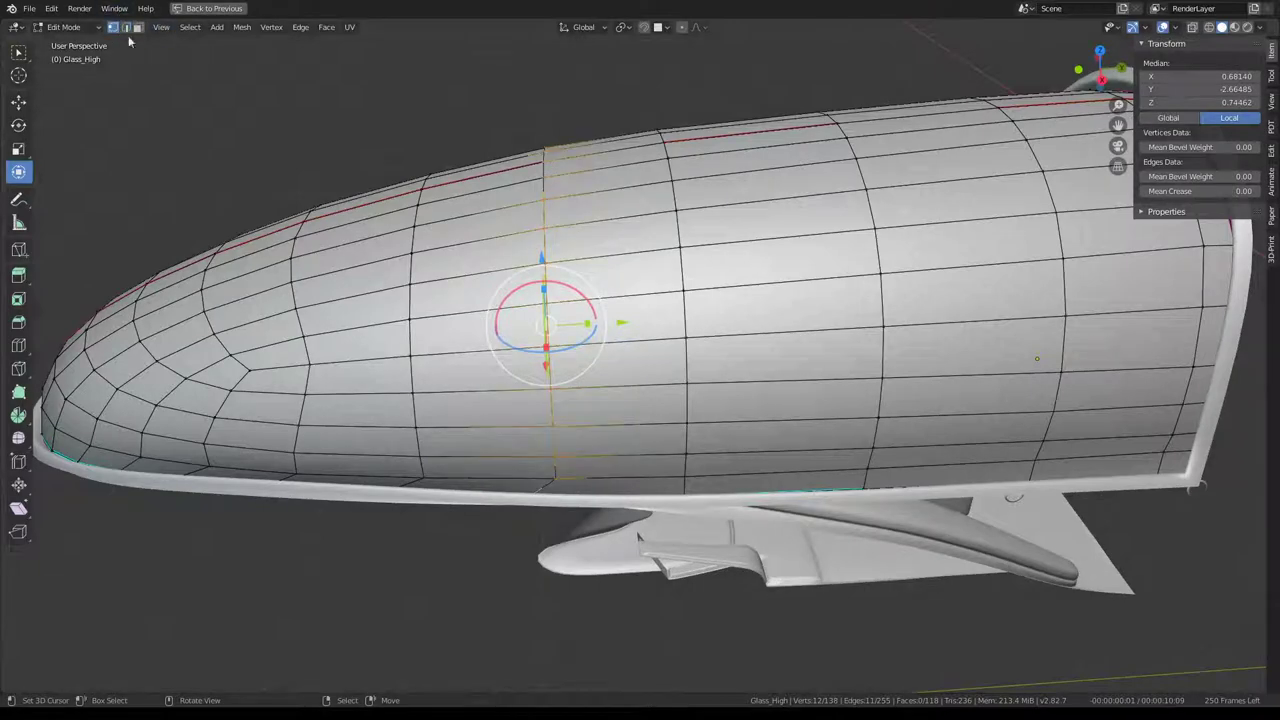
pyautogui.click(557, 499)
pyautogui.hotkey('shift', 'v')
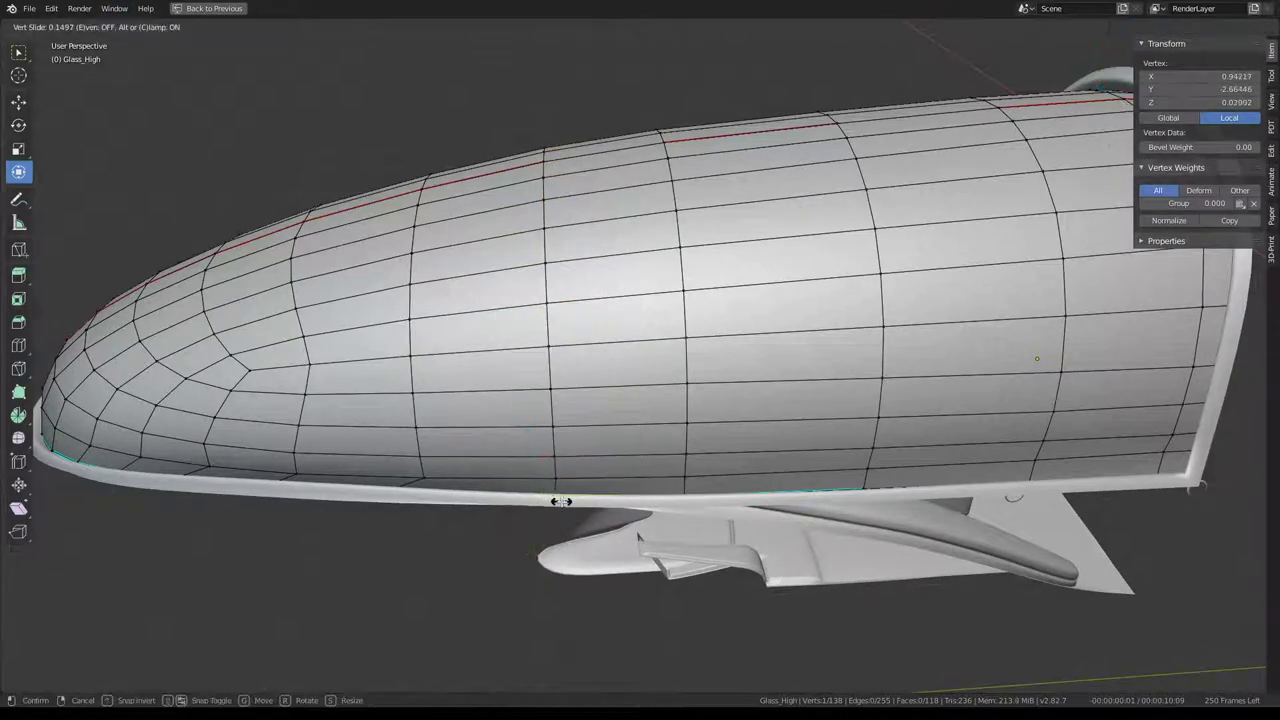
pyautogui.click(561, 501)
pyautogui.click(385, 483)
pyautogui.hotkey('shift', 'v')
pyautogui.click(411, 494)
# Slide two more rim-edge vertices along their edges near the nose.
pyautogui.moveTo(411, 494); pyautogui.dragTo(557, 351, button='middle')
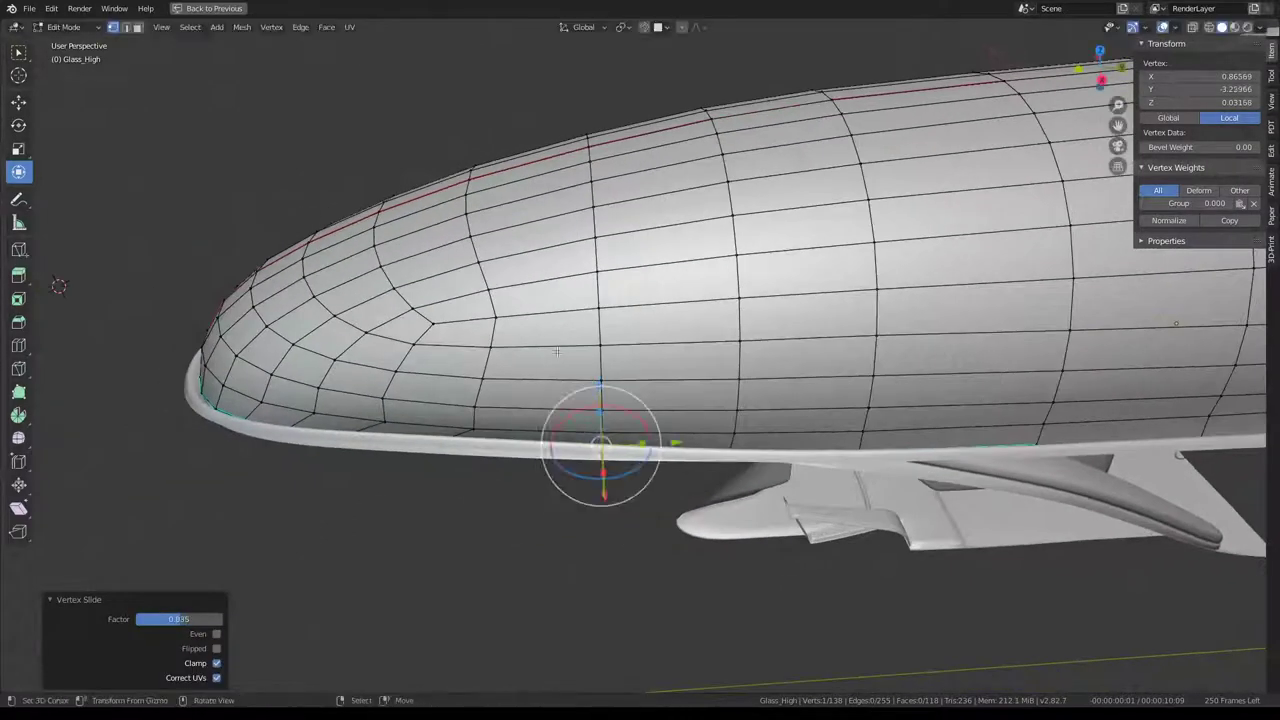
pyautogui.hotkey('shift', 'v')
pyautogui.click(479, 451)
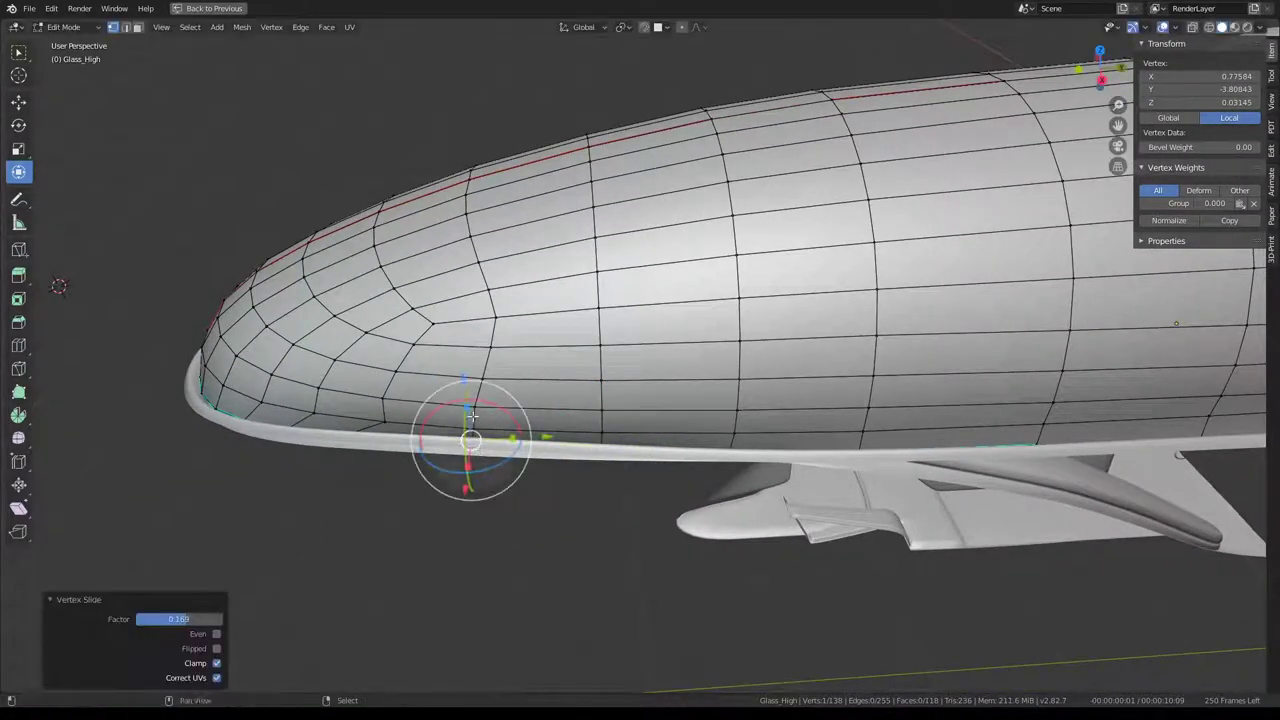
pyautogui.moveTo(479, 451); pyautogui.dragTo(560, 440, button='middle')
pyautogui.click(466, 457)
pyautogui.hotkey('shift', 'v')
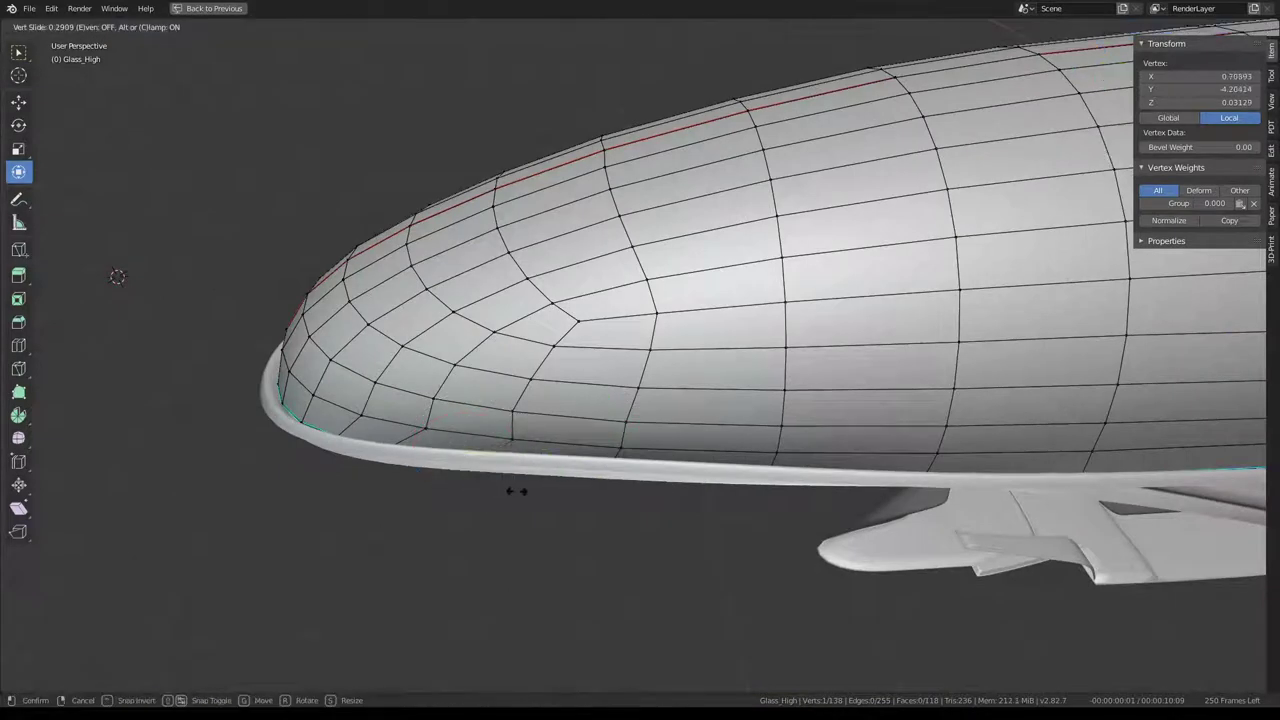
pyautogui.click(521, 493)
# Slide two further edge vertices so they sit inside the rim.
pyautogui.click(400, 457)
pyautogui.hotkey('shift', 'v')
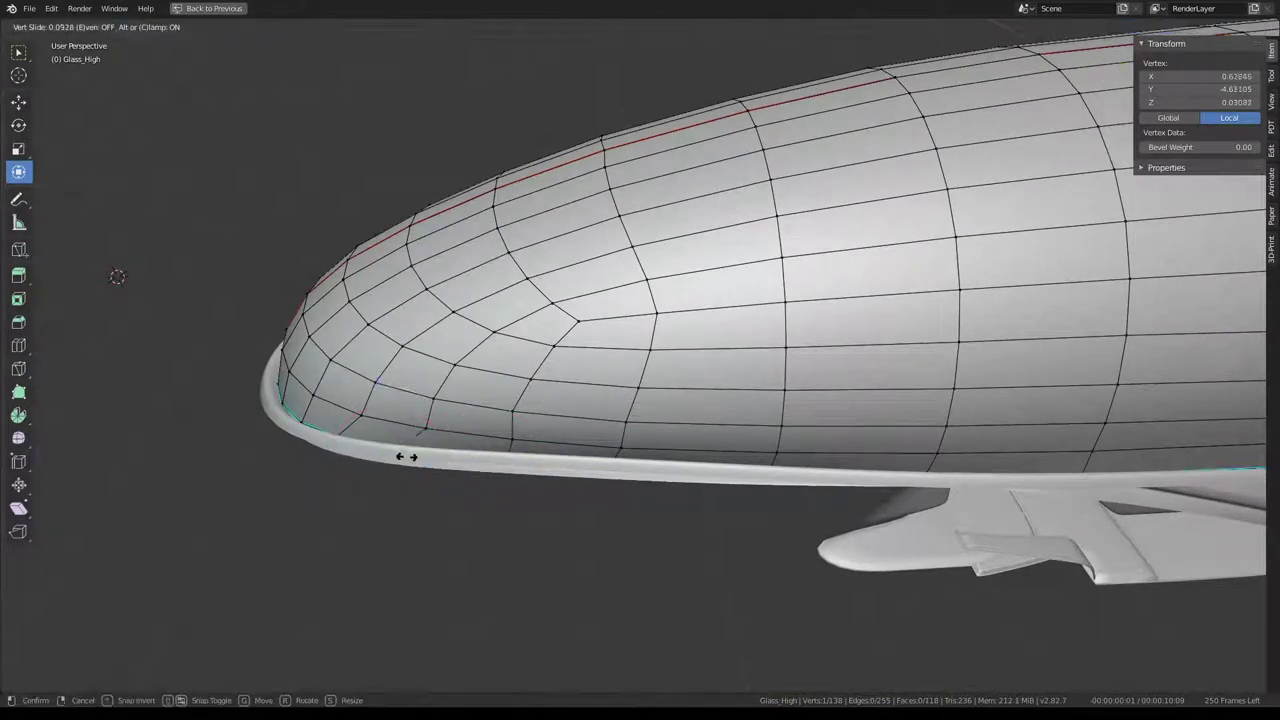
pyautogui.click(427, 464)
pyautogui.click(508, 450)
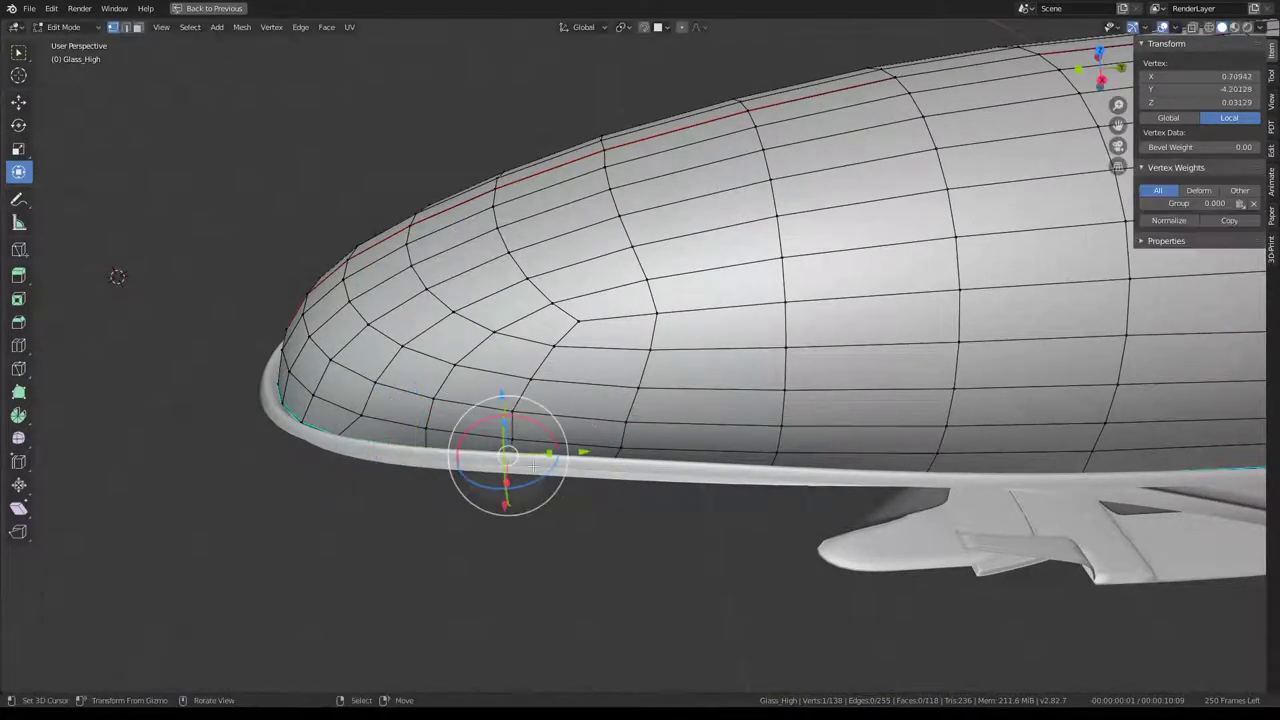
pyautogui.hotkey('shift', 'v')
pyautogui.click(345, 418)
pyautogui.click(345, 418)
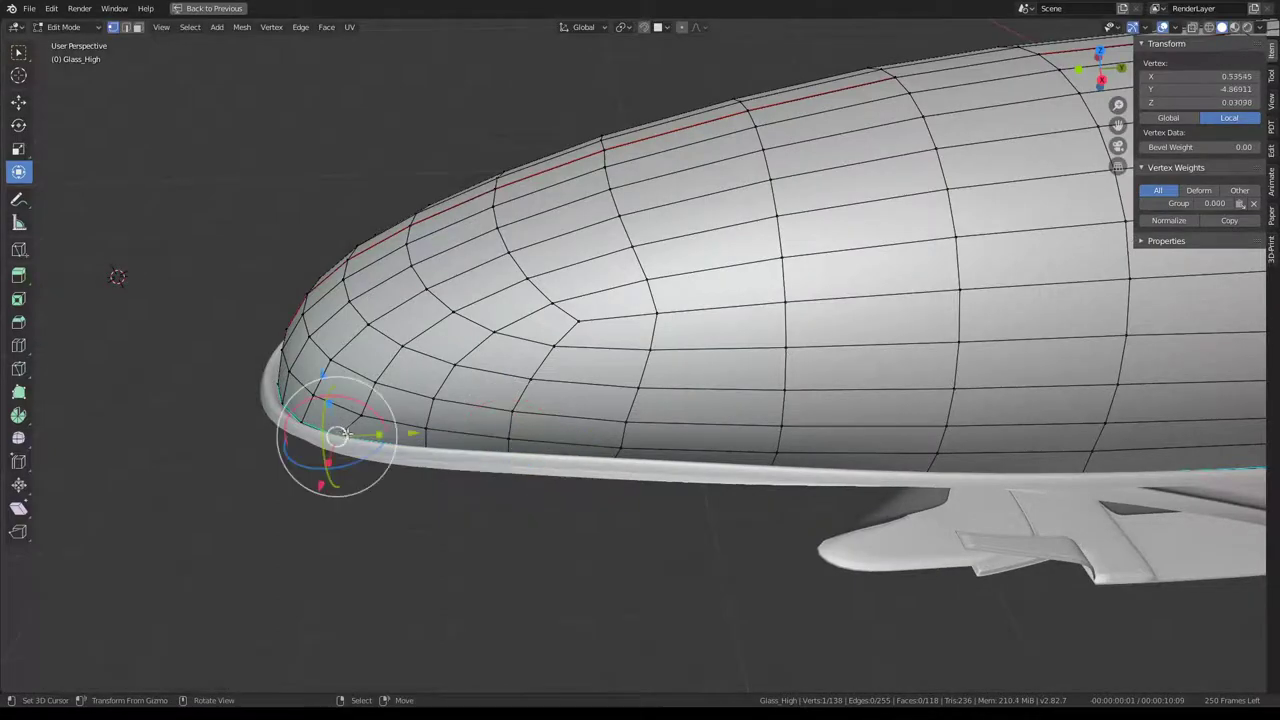
# Slide a rim vertex under the nose, then move it twice toward the rim.
pyautogui.moveTo(345, 430); pyautogui.dragTo(480, 440, button='middle')
pyautogui.click(527, 433)
pyautogui.hotkey('shift', 'v')
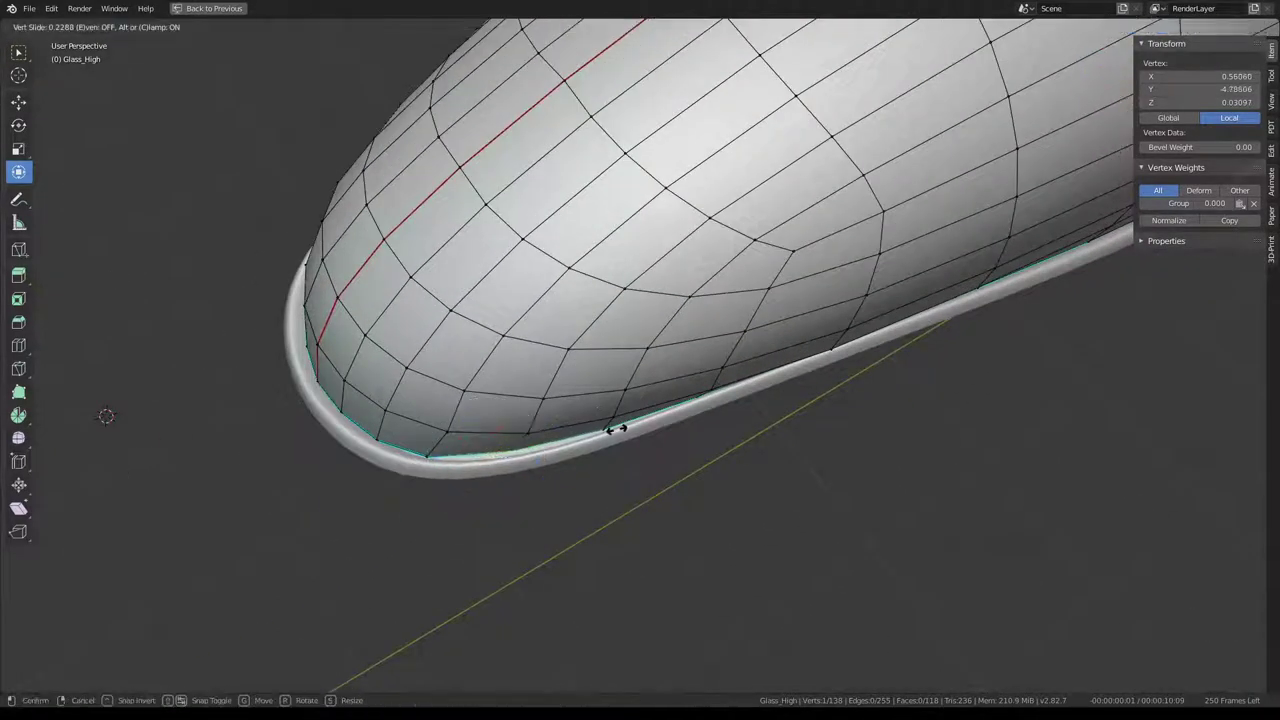
pyautogui.click(620, 428)
pyautogui.moveTo(620, 428); pyautogui.dragTo(744, 412, button='middle')
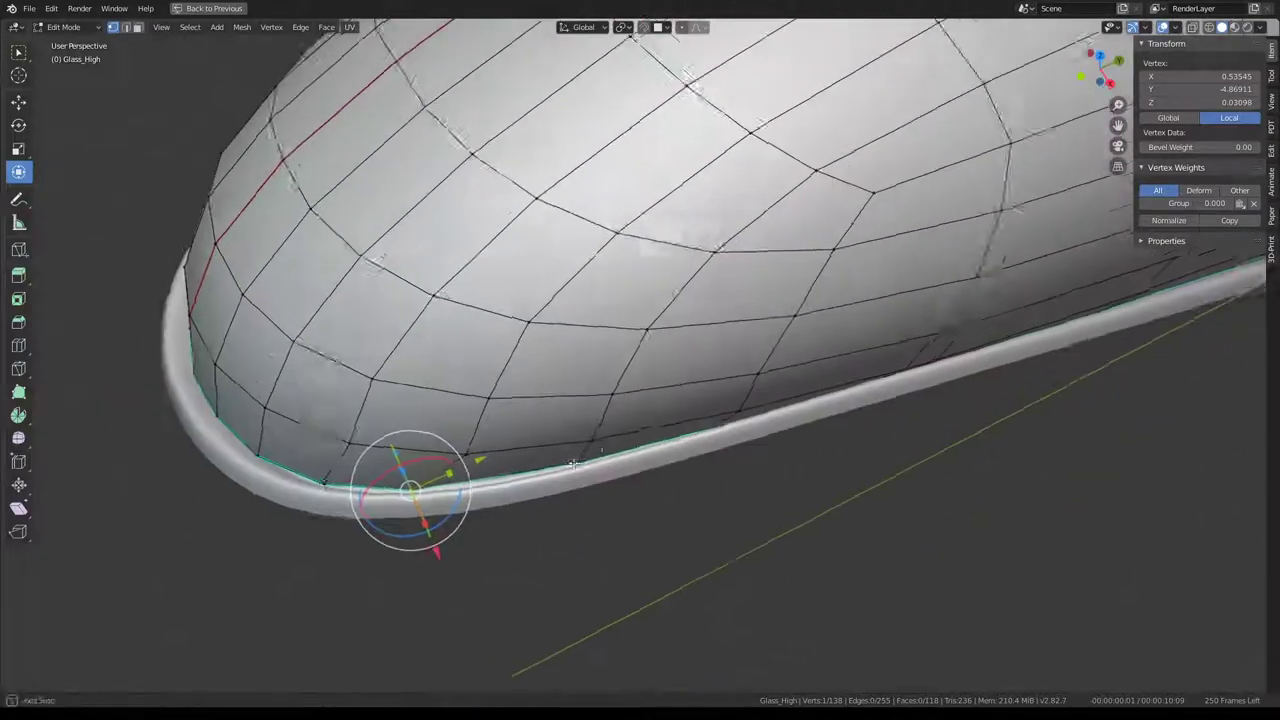
pyautogui.press('g')
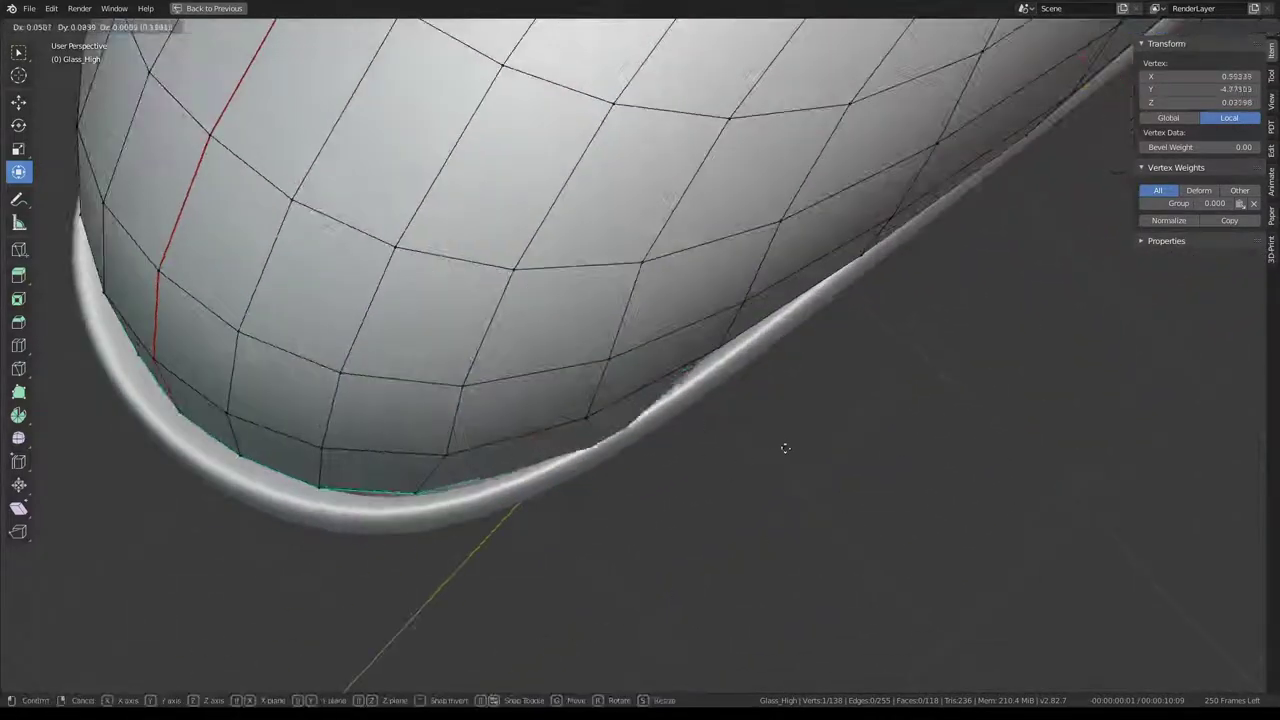
pyautogui.click(768, 428)
pyautogui.moveTo(768, 428); pyautogui.dragTo(842, 267, button='middle')
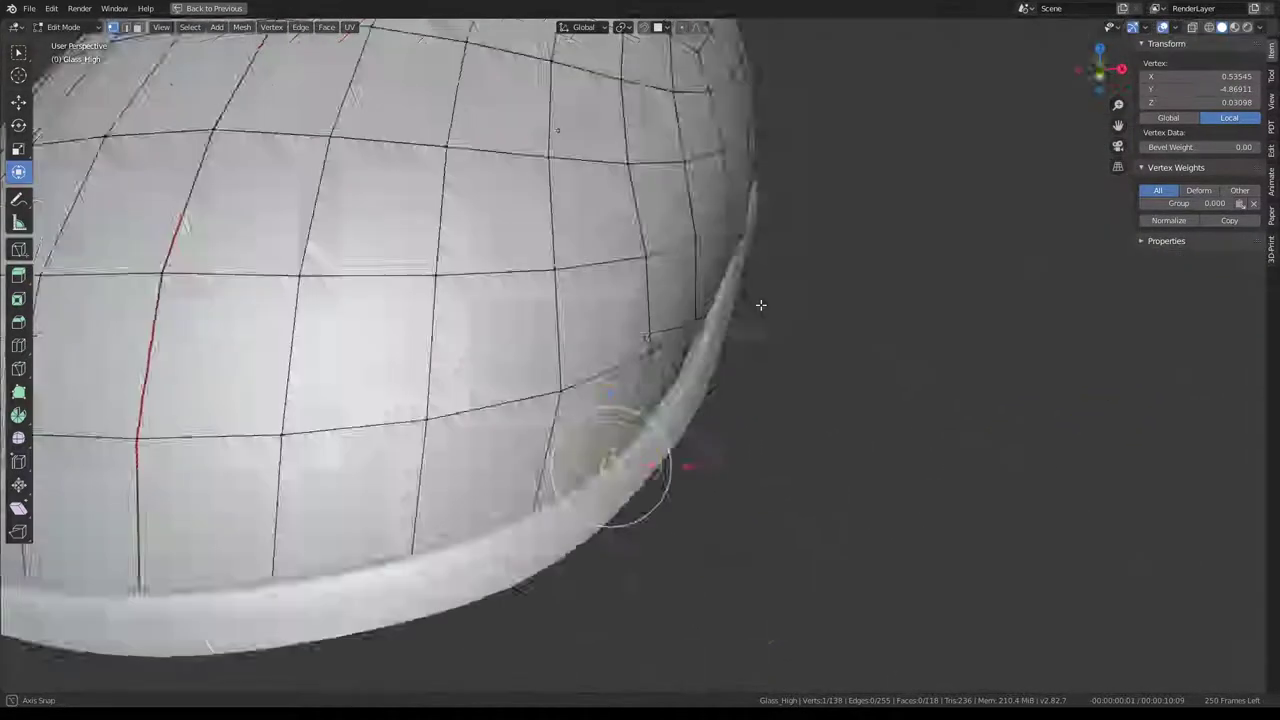
pyautogui.press('g')
pyautogui.click(842, 267)
# Slide a lower-edge vertex at factor 0.289 and move it 0.028, -0.013, -0.005 into the rim.
pyautogui.hotkey('ctrl', 'space')
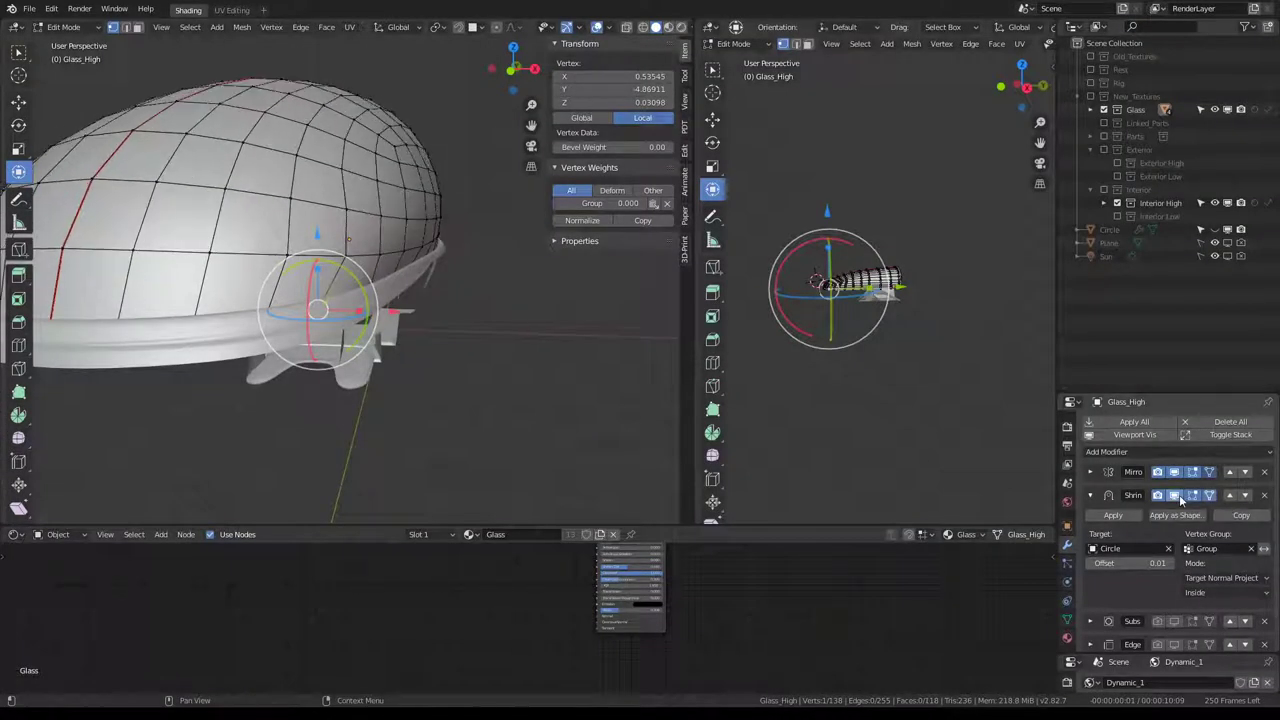
pyautogui.hotkey('ctrl', 'space')
pyautogui.scroll(3, 359, 309)
pyautogui.moveTo(359, 309); pyautogui.dragTo(538, 501, button='middle')
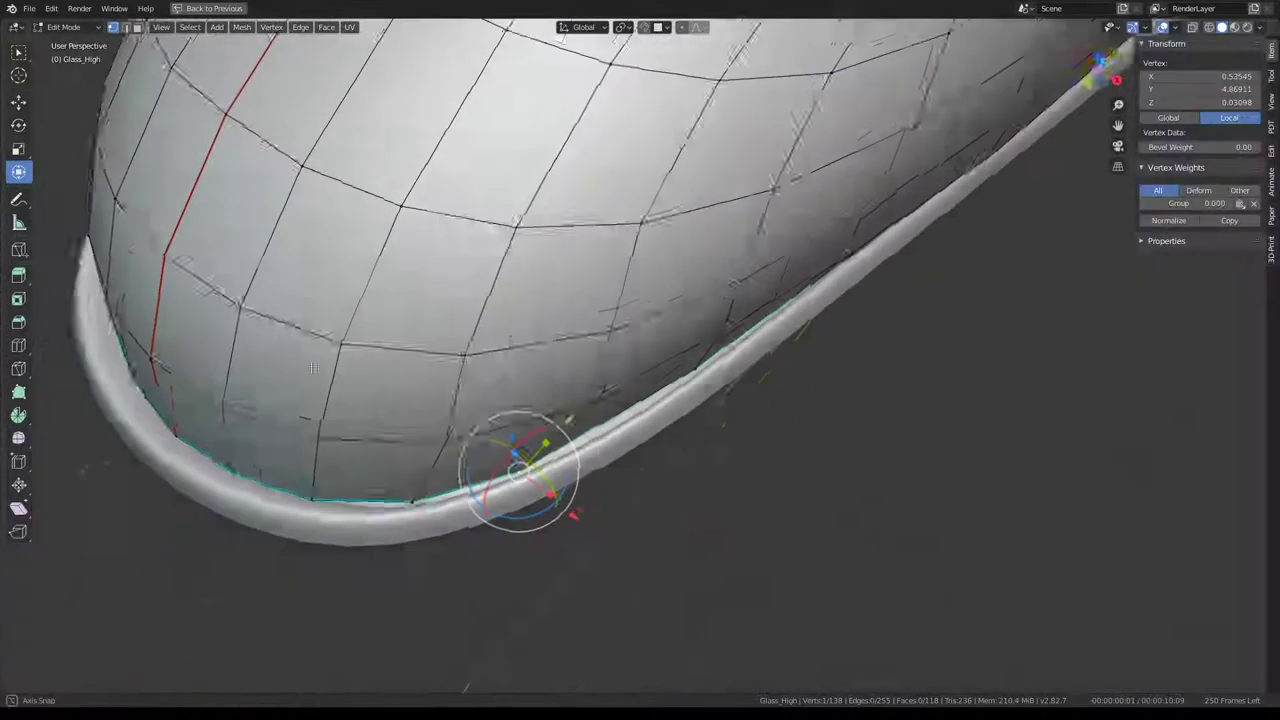
pyautogui.hotkey('shift', 'v')
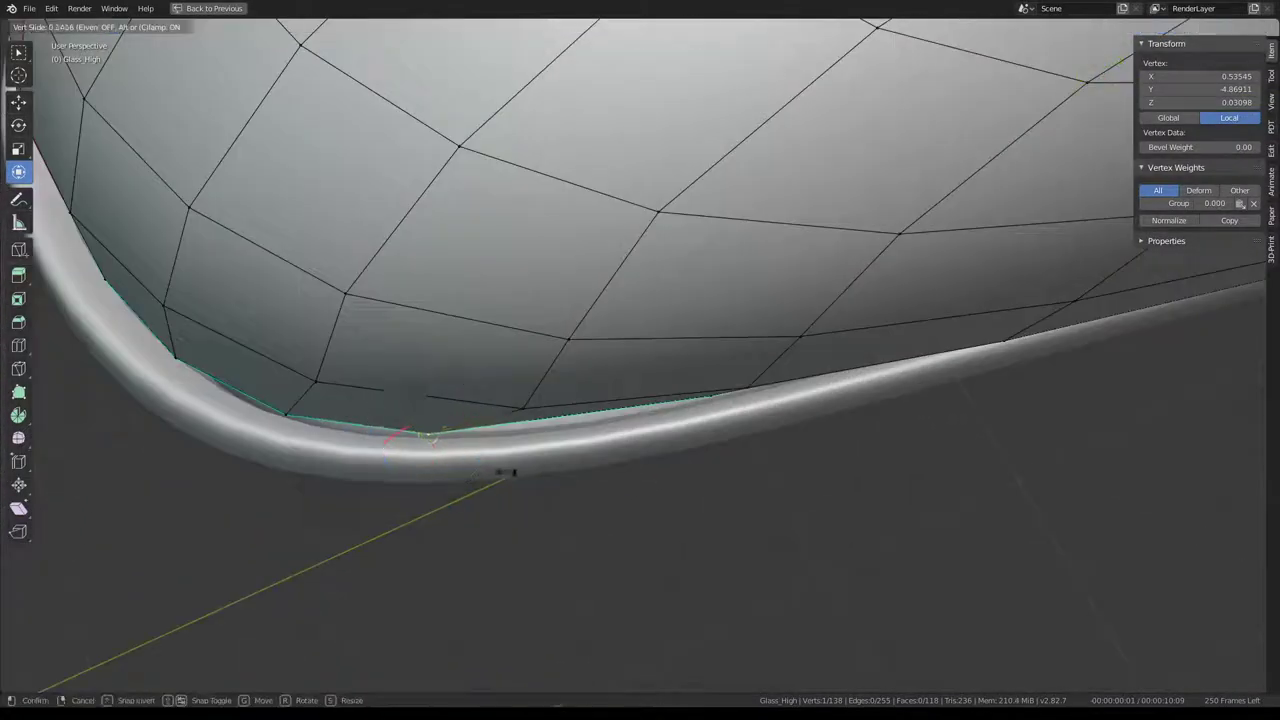
pyautogui.click(588, 473)
pyautogui.moveTo(588, 473)
pyautogui.mouseDown(button='middle')
pyautogui.moveTo(557, 434)
pyautogui.moveTo(657, 409)
pyautogui.moveTo(571, 449)
pyautogui.mouseUp(button='middle')
pyautogui.press('g')
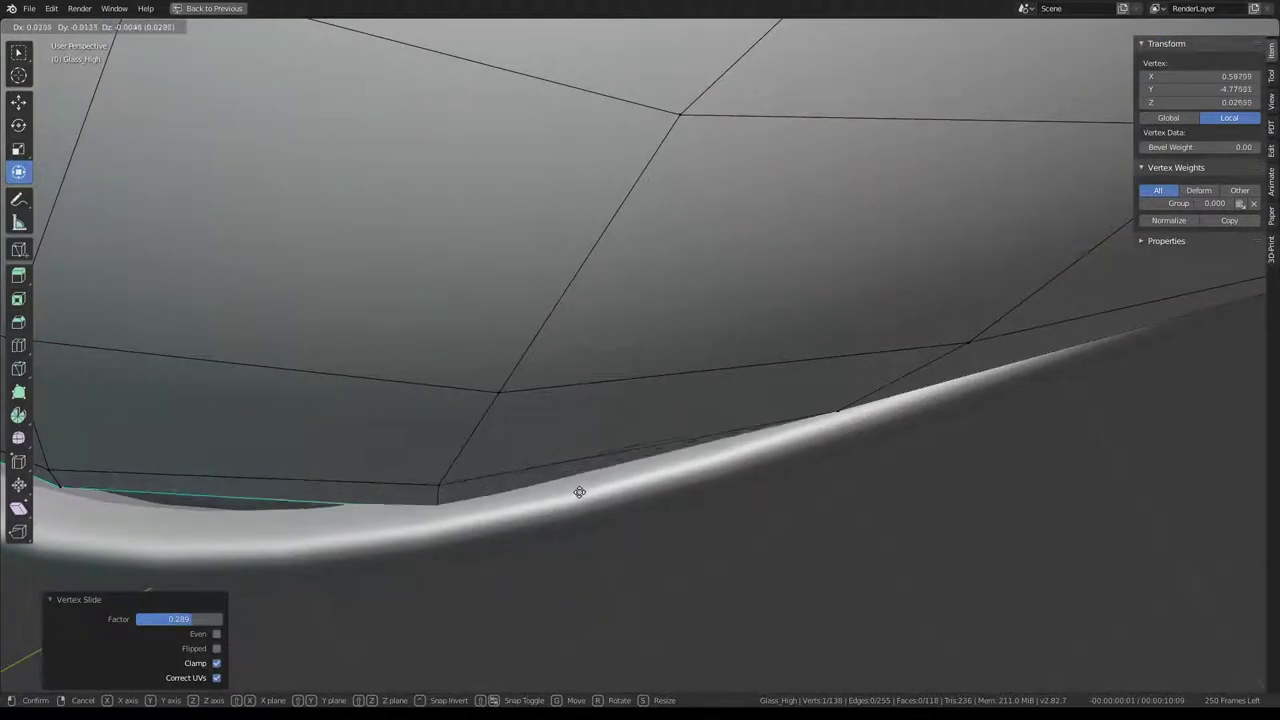
pyautogui.click(579, 494)
pyautogui.moveTo(579, 494)
pyautogui.mouseDown(button='middle')
pyautogui.moveTo(636, 344)
pyautogui.moveTo(643, 357)
pyautogui.moveTo(603, 411)
pyautogui.moveTo(563, 79)
pyautogui.mouseUp(button='middle')
pyautogui.press('g')
pyautogui.click(656, 339)
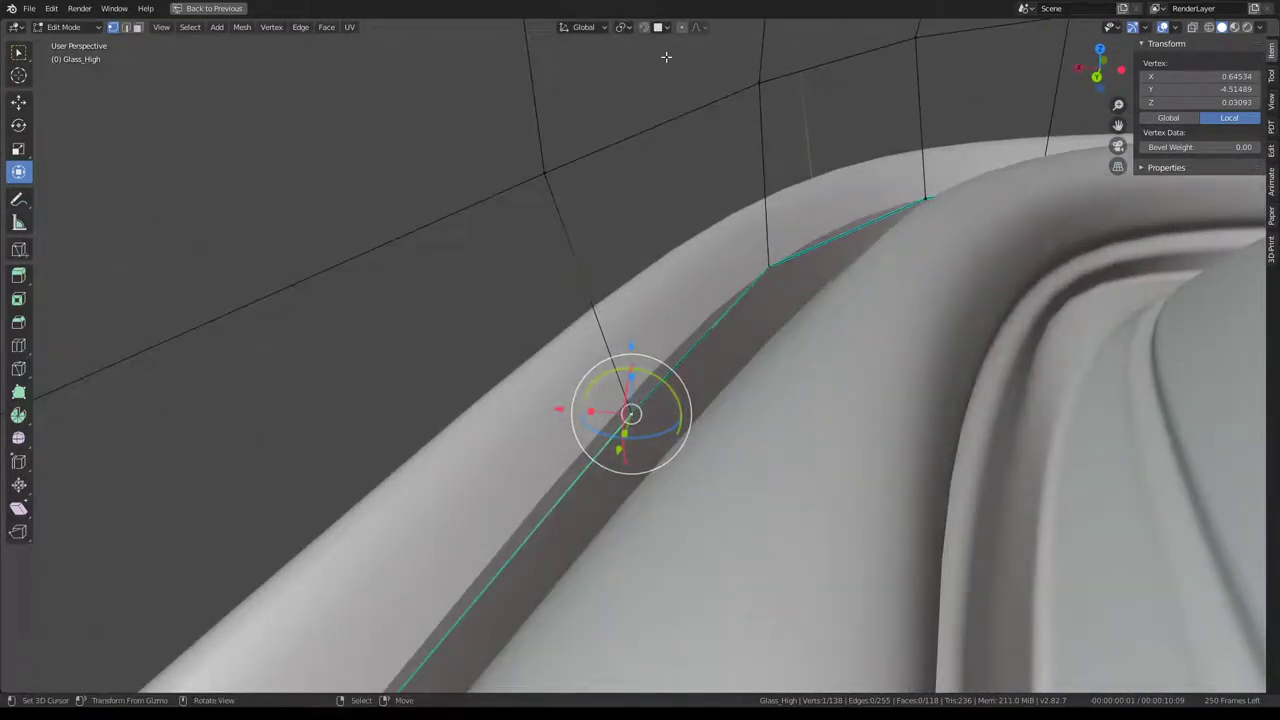
# Shift rim vertices left along the rim groove.
pyautogui.moveTo(631, 413); pyautogui.dragTo(616, 404)
pyautogui.moveTo(616, 404); pyautogui.dragTo(628, 334, button='middle')
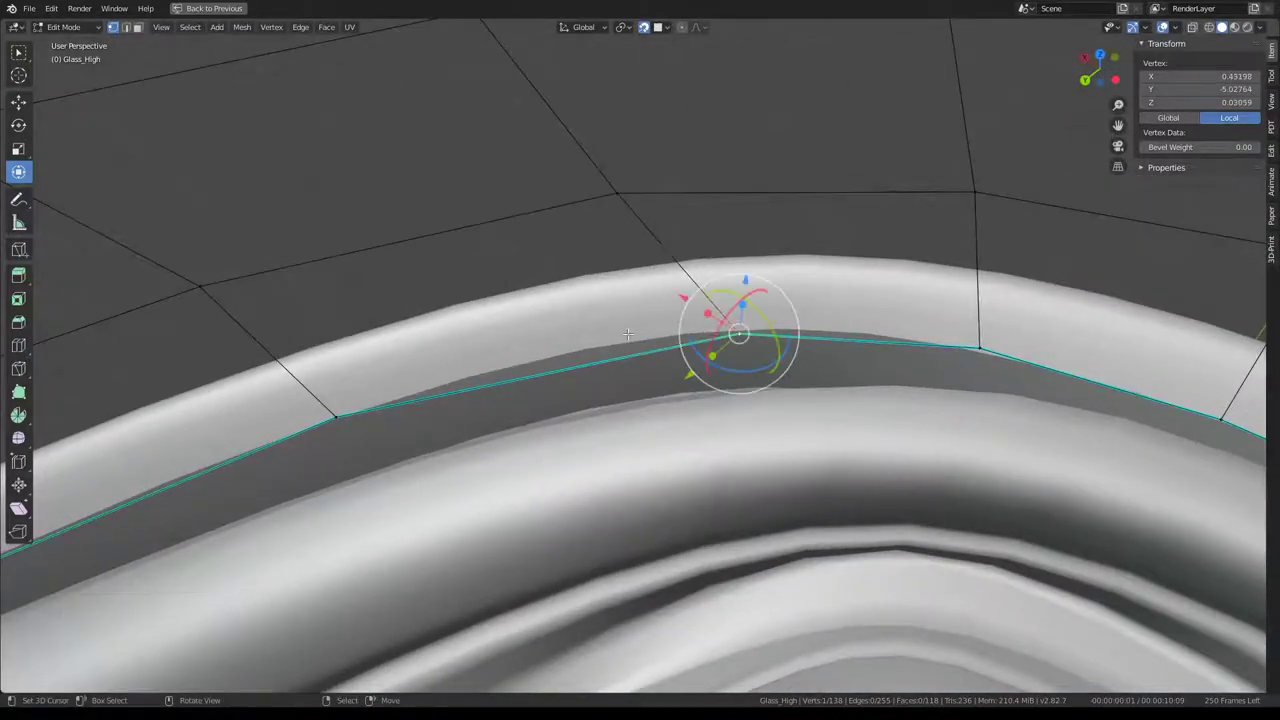
pyautogui.moveTo(628, 334); pyautogui.dragTo(490, 345)
pyautogui.moveTo(490, 345); pyautogui.dragTo(925, 274, button='middle')
pyautogui.click(925, 274)
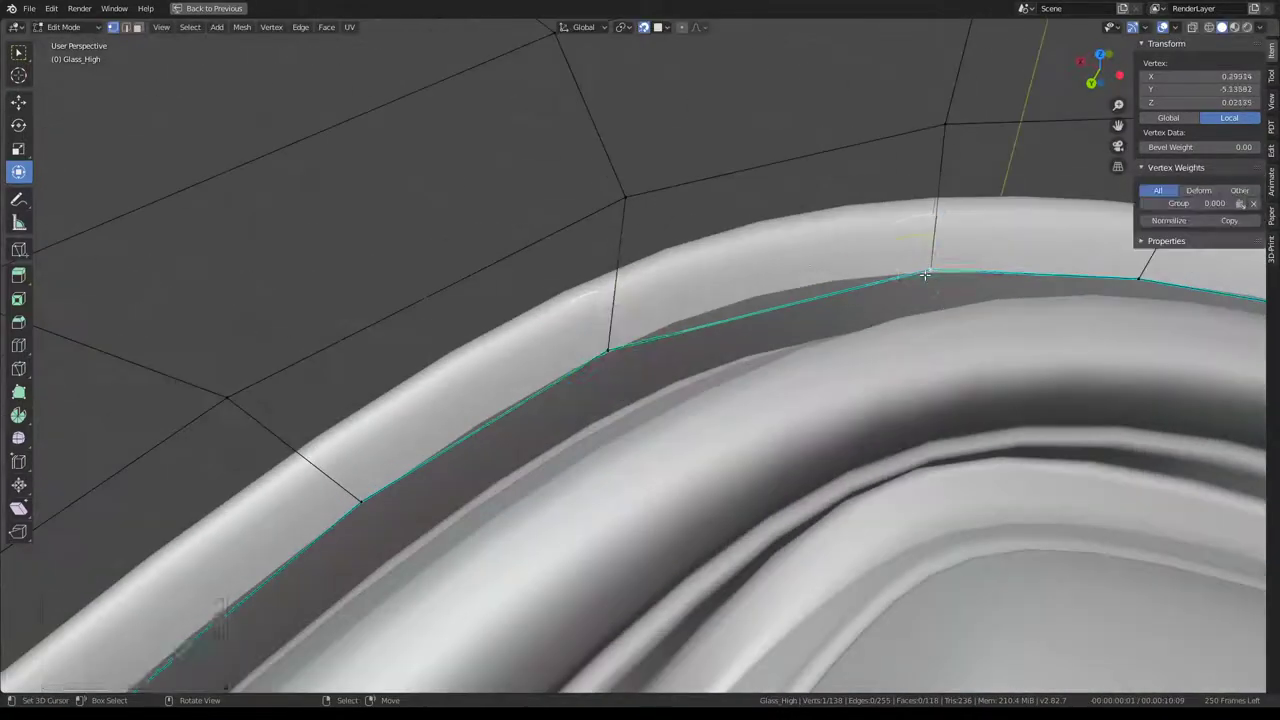
pyautogui.moveTo(925, 274)
pyautogui.mouseDown()
pyautogui.moveTo(850, 271)
pyautogui.moveTo(845, 282)
pyautogui.mouseUp()
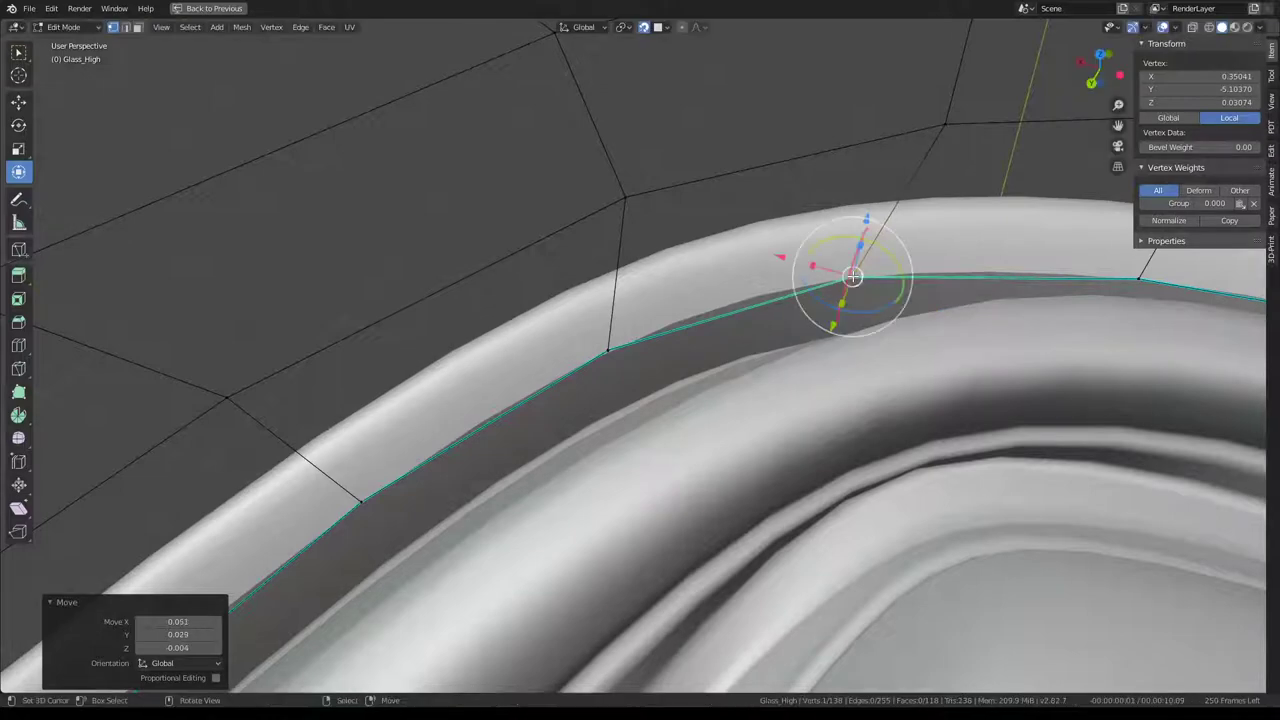
# Slide two vertices above the rim along their edges.
pyautogui.moveTo(845, 282); pyautogui.dragTo(801, 177, button='middle')
pyautogui.hotkey('shift', 'v')
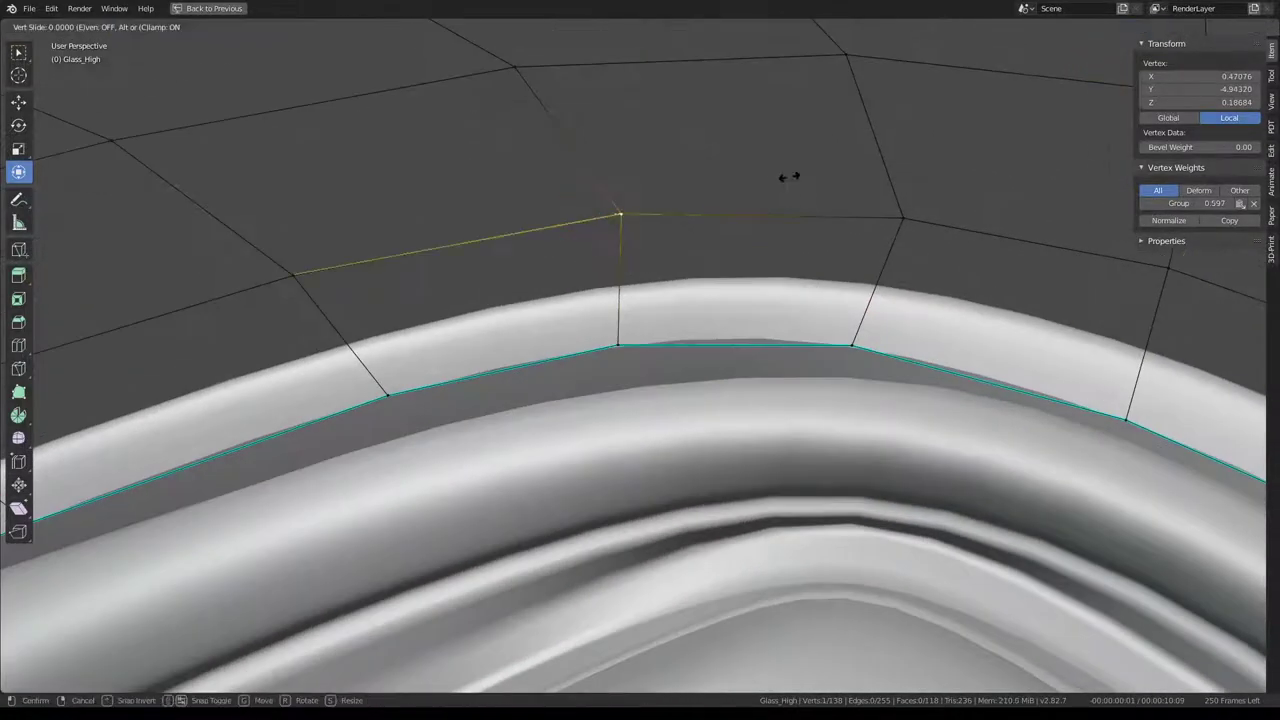
pyautogui.click(768, 176)
pyautogui.click(903, 217)
pyautogui.hotkey('shift', 'v')
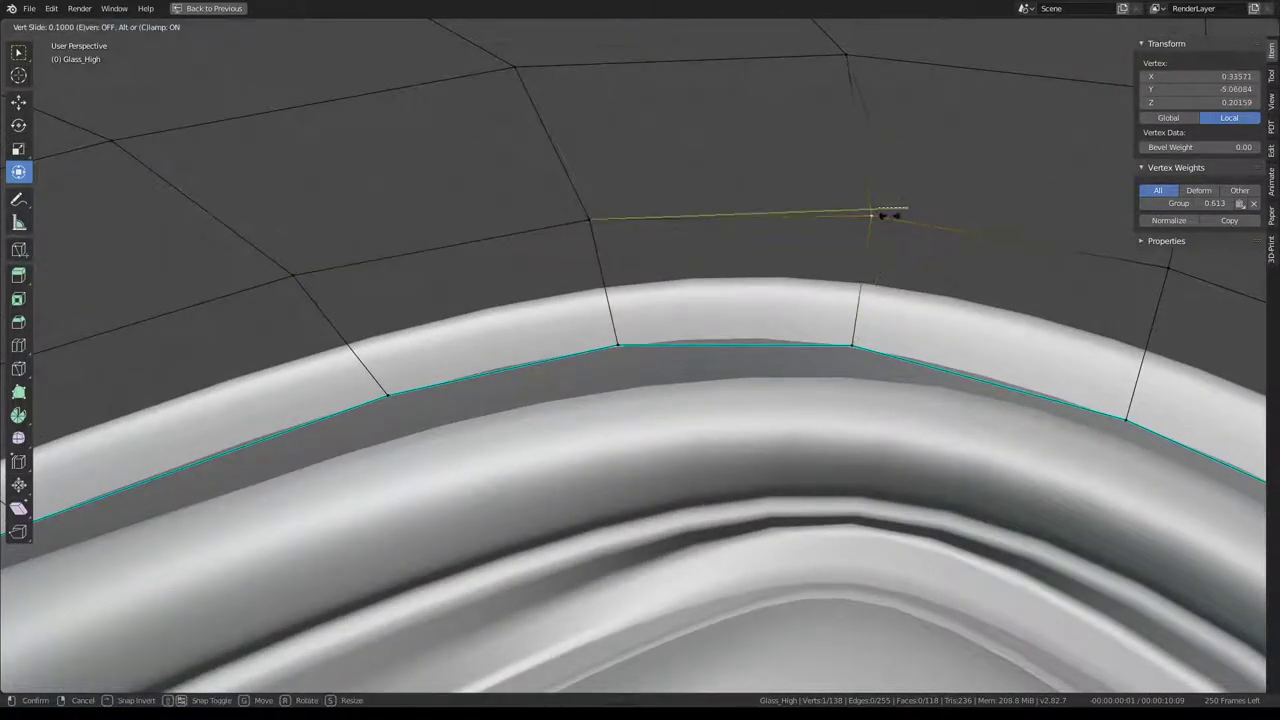
pyautogui.click(880, 215)
pyautogui.moveTo(880, 215)
pyautogui.mouseDown(button='middle')
pyautogui.moveTo(740, 195)
pyautogui.moveTo(748, 181)
pyautogui.moveTo(1031, 283)
pyautogui.moveTo(900, 280)
pyautogui.mouseUp(button='middle')
# From beneath the glass rim, vertex-slide a rim vertex on the nose's side.
pyautogui.scroll(-5, 900, 280)
pyautogui.scroll(3, 794, 278)
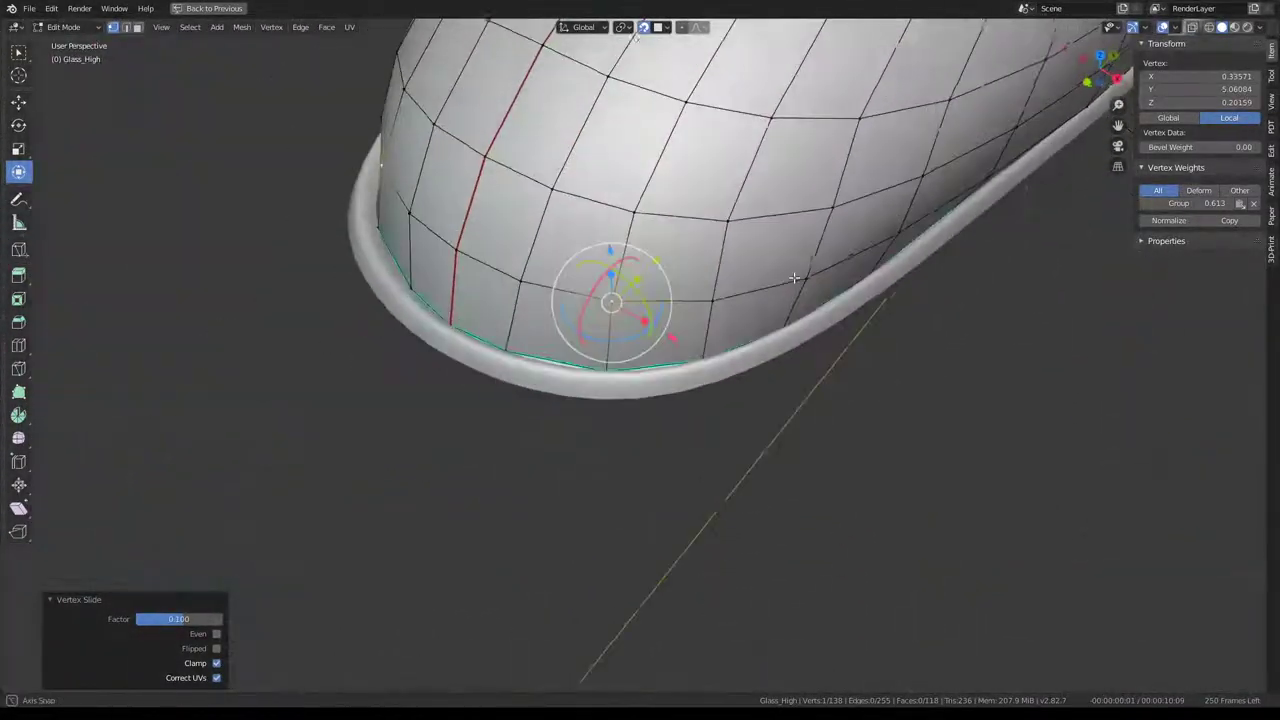
pyautogui.moveTo(794, 278)
pyautogui.mouseDown(button='middle')
pyautogui.moveTo(714, 357)
pyautogui.moveTo(714, 414)
pyautogui.mouseUp(button='middle')
pyautogui.scroll(3, 490, 408)
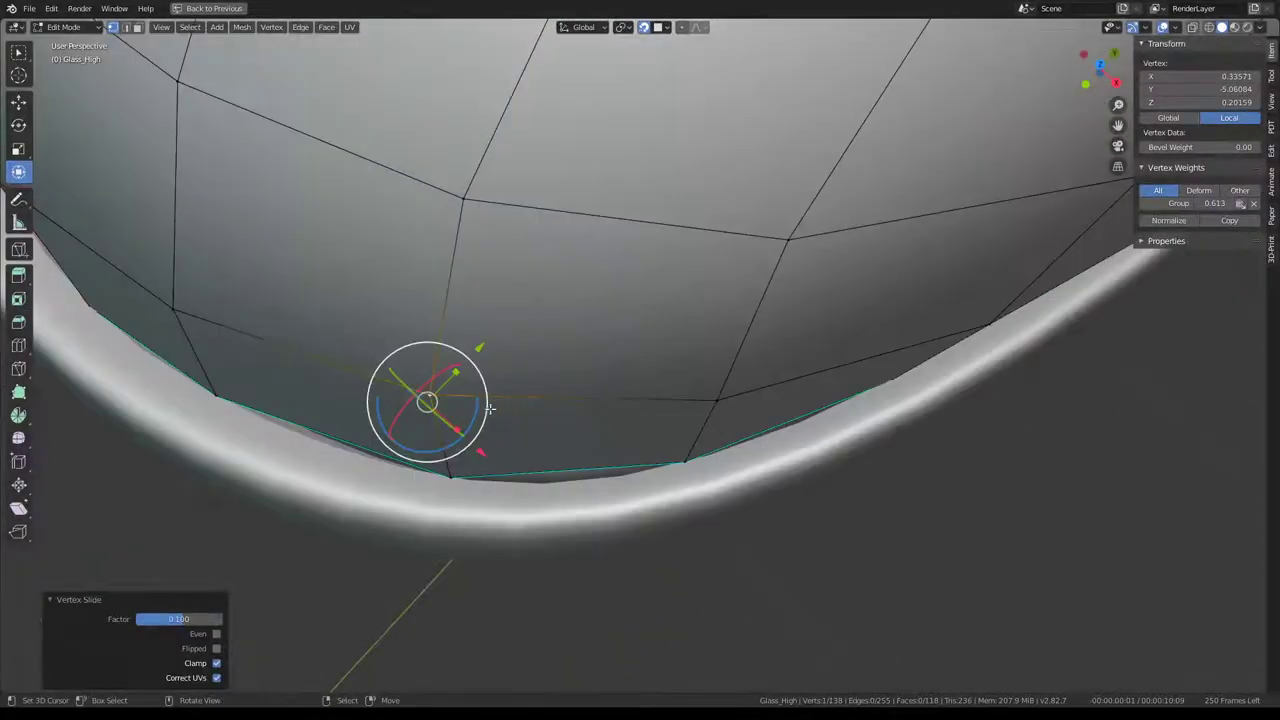
pyautogui.scroll(-5, 490, 408)
pyautogui.moveTo(490, 408)
pyautogui.mouseDown(button='middle')
pyautogui.moveTo(549, 328)
pyautogui.moveTo(600, 420)
pyautogui.mouseUp(button='middle')
pyautogui.click(623, 443)
pyautogui.scroll(3, 623, 443)
pyautogui.press('g')
pyautogui.press('y')
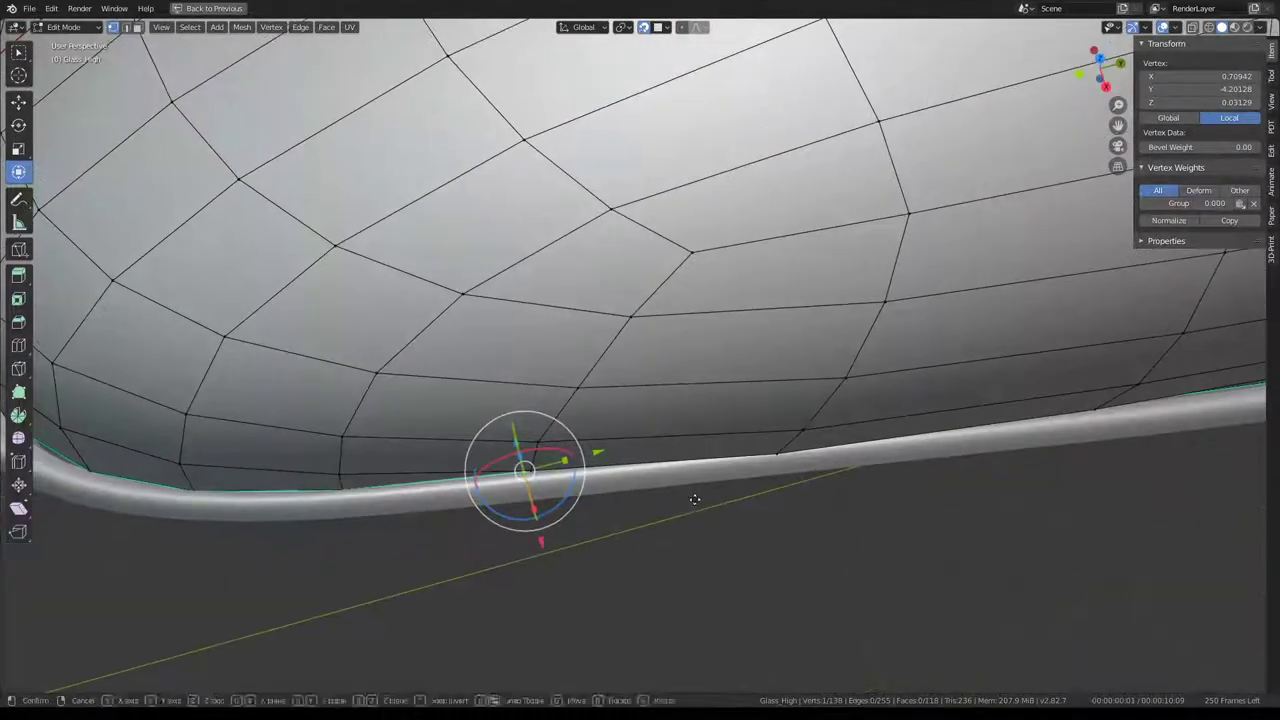
pyautogui.press('g')
pyautogui.click(694, 498)
# Slide the side vertex along its edge twice to tuck it inside the rim.
pyautogui.moveTo(694, 498)
pyautogui.mouseDown(button='middle')
pyautogui.moveTo(512, 316)
pyautogui.moveTo(642, 477)
pyautogui.mouseUp(button='middle')
pyautogui.scroll(-2, 512, 316)
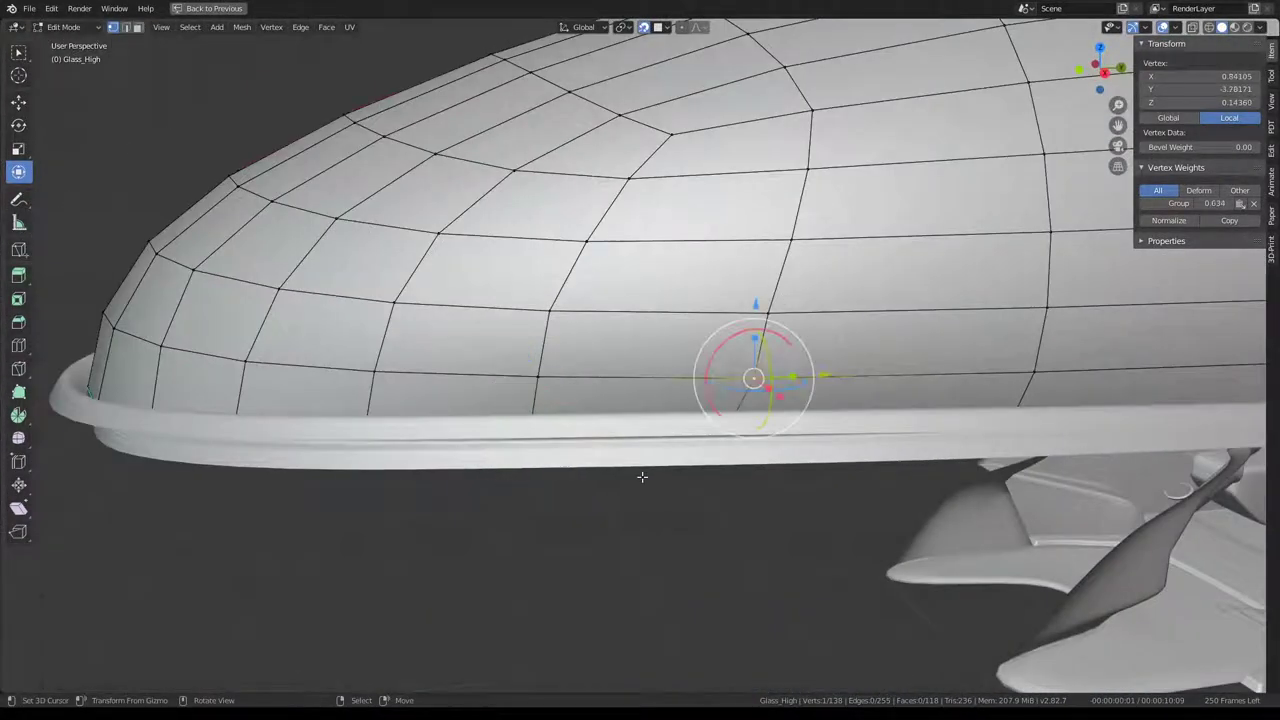
pyautogui.press('g')
pyautogui.press('g')
pyautogui.click(680, 527)
pyautogui.moveTo(680, 527); pyautogui.dragTo(462, 178, button='middle')
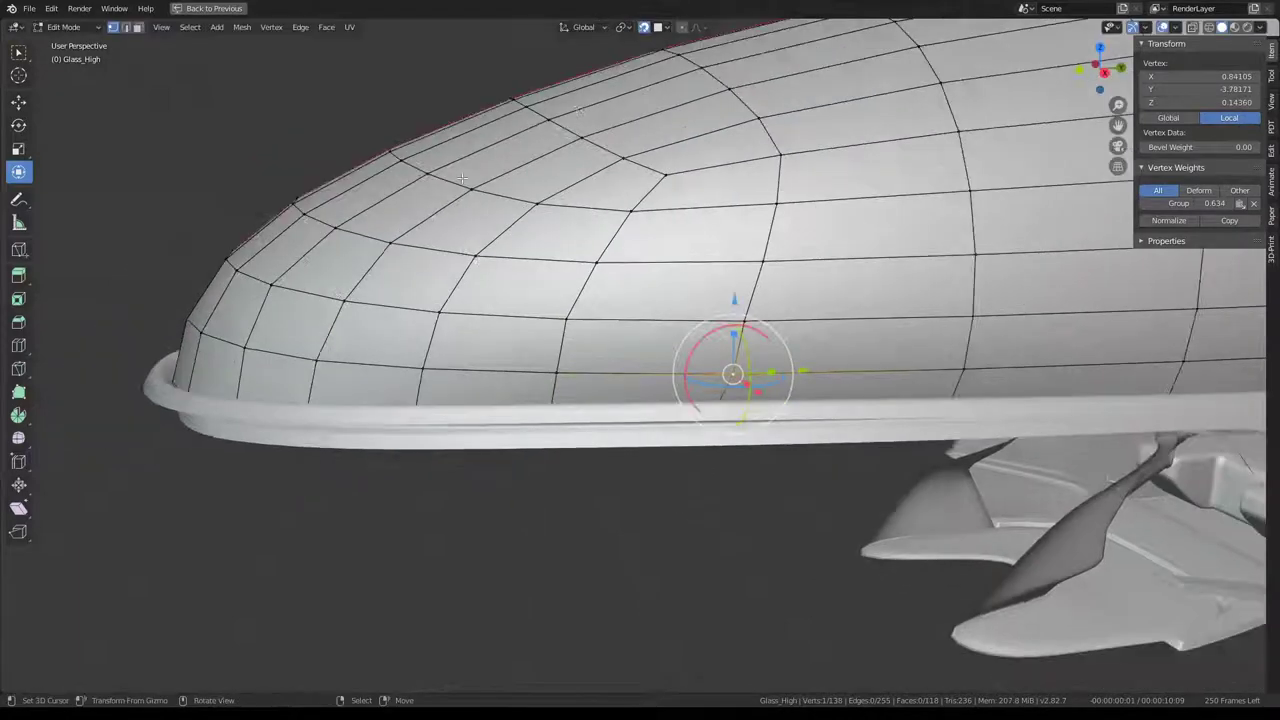
pyautogui.press('g')
pyautogui.press('g')
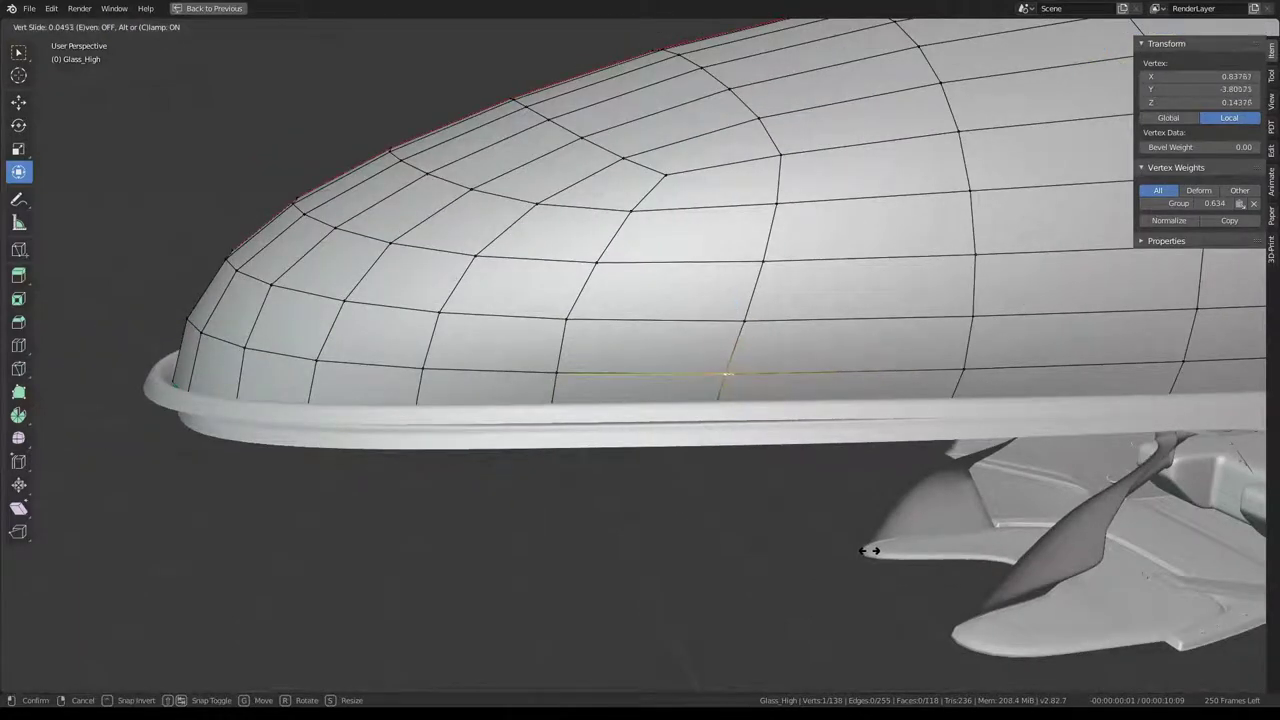
pyautogui.click(868, 550)
# Select a shortest path of four side vertices down to the rim and smooth them at 0.5.
pyautogui.click(637, 211)
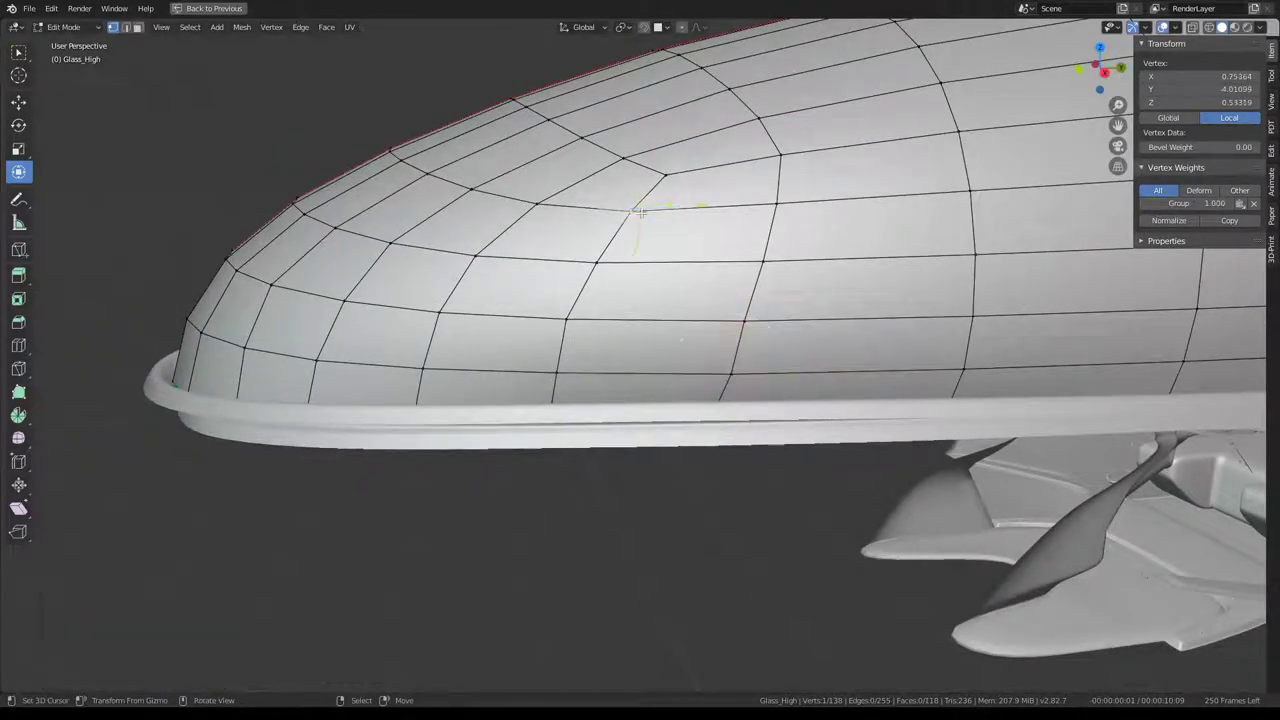
pyautogui.keyDown('ctrl'); pyautogui.click(563, 372); pyautogui.keyUp('ctrl')
pyautogui.press('q')
pyautogui.click(805, 261)
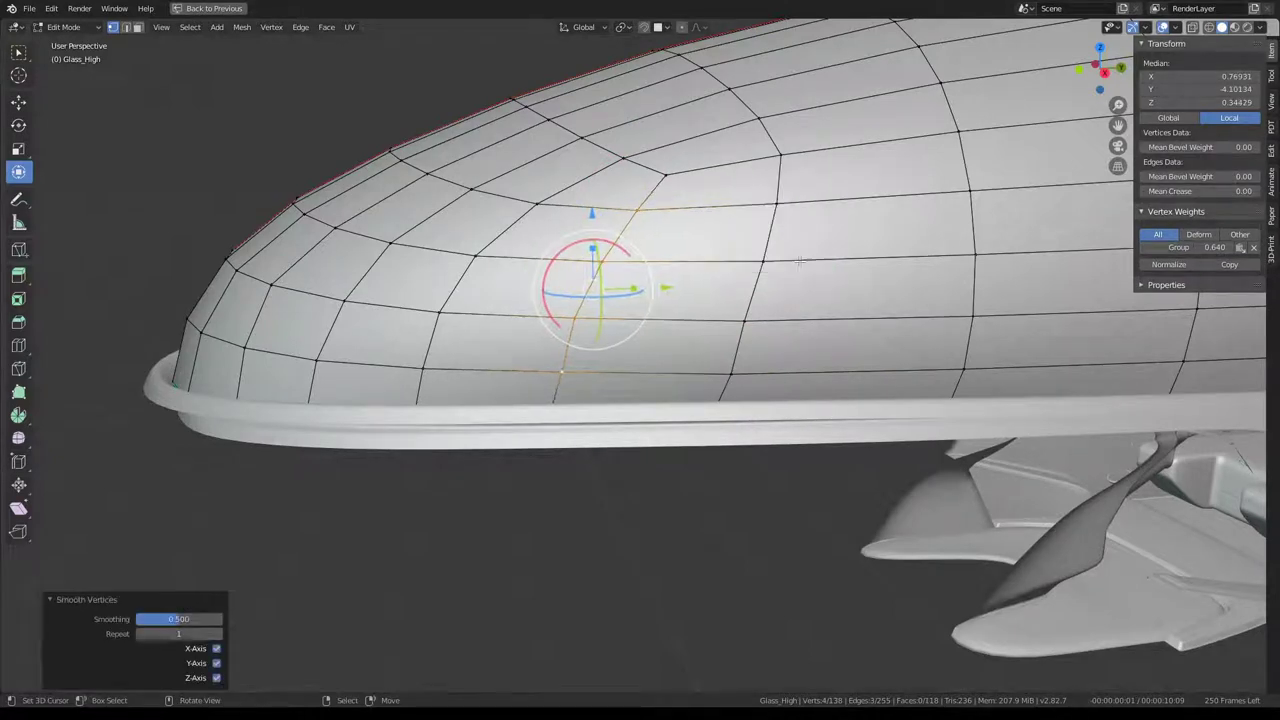
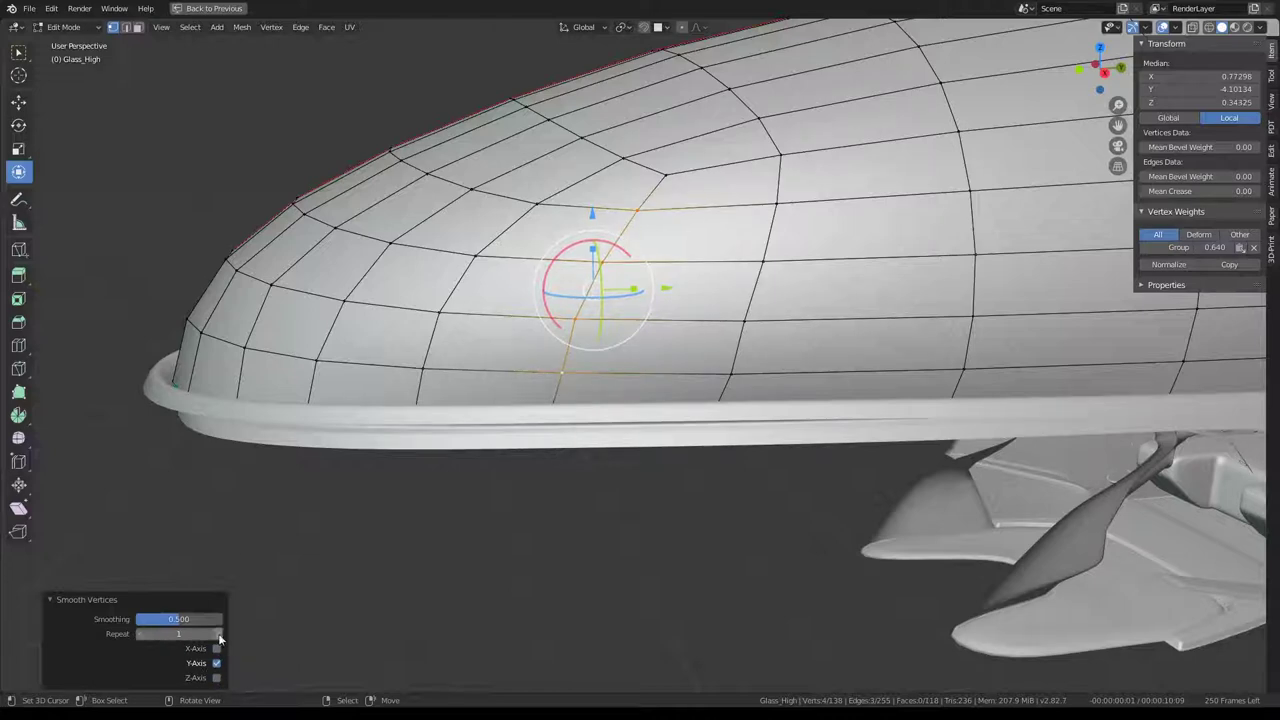
# Smooth a vertical canopy edge loop with Smooth Vertices, raising the repeat count to 9.
pyautogui.moveTo(220, 637); pyautogui.dragTo(260, 637)
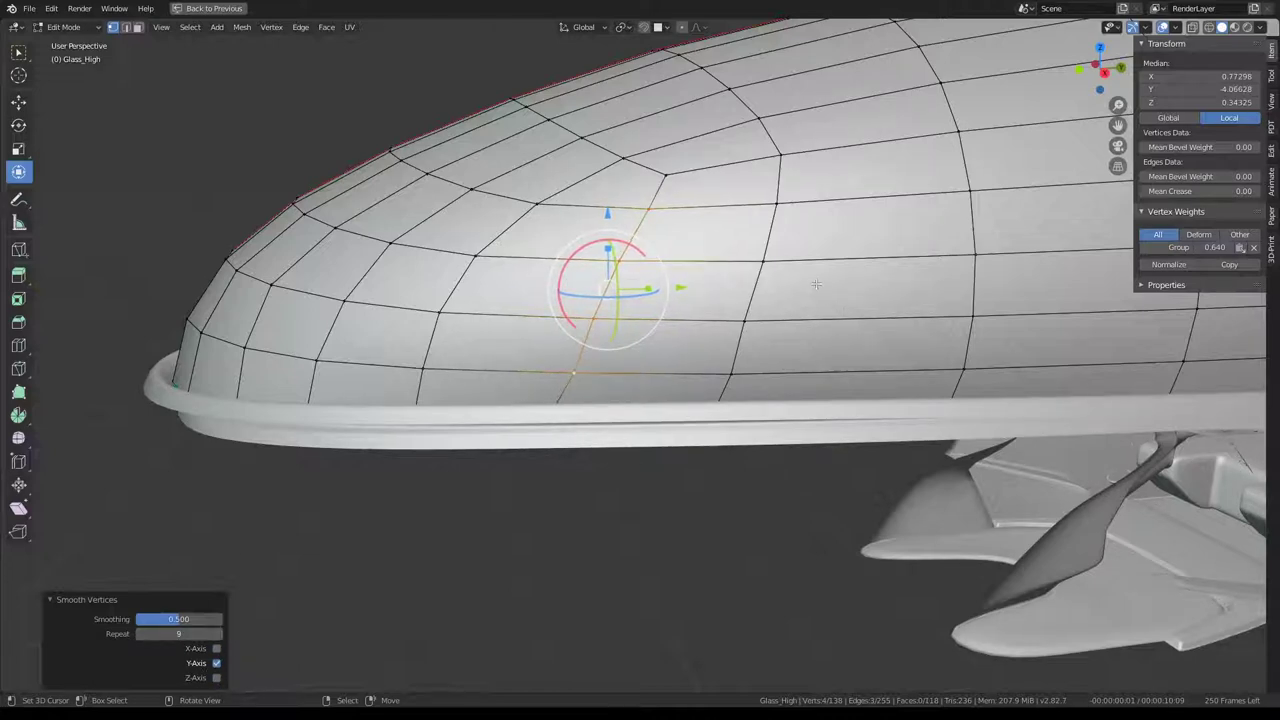
pyautogui.moveTo(816, 285); pyautogui.dragTo(589, 456, button='middle')
pyautogui.keyDown('alt'); pyautogui.click(589, 456); pyautogui.keyUp('alt')
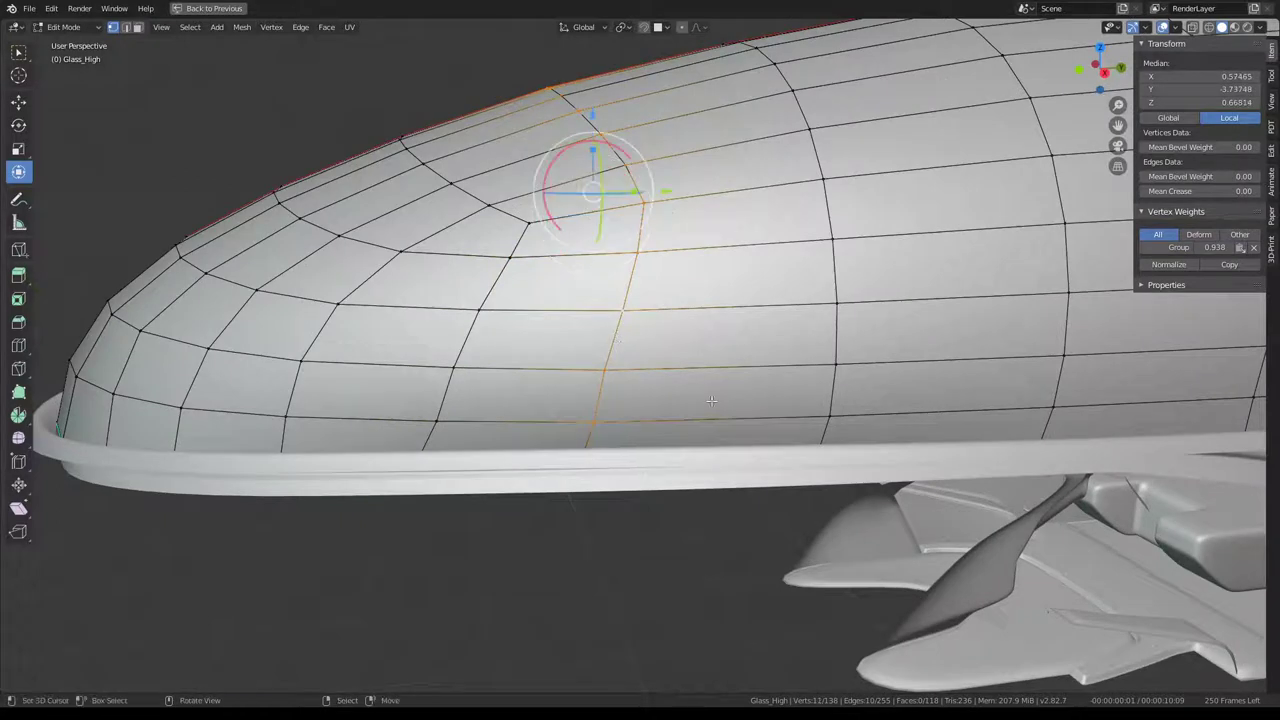
pyautogui.press('q')
pyautogui.click(775, 364)
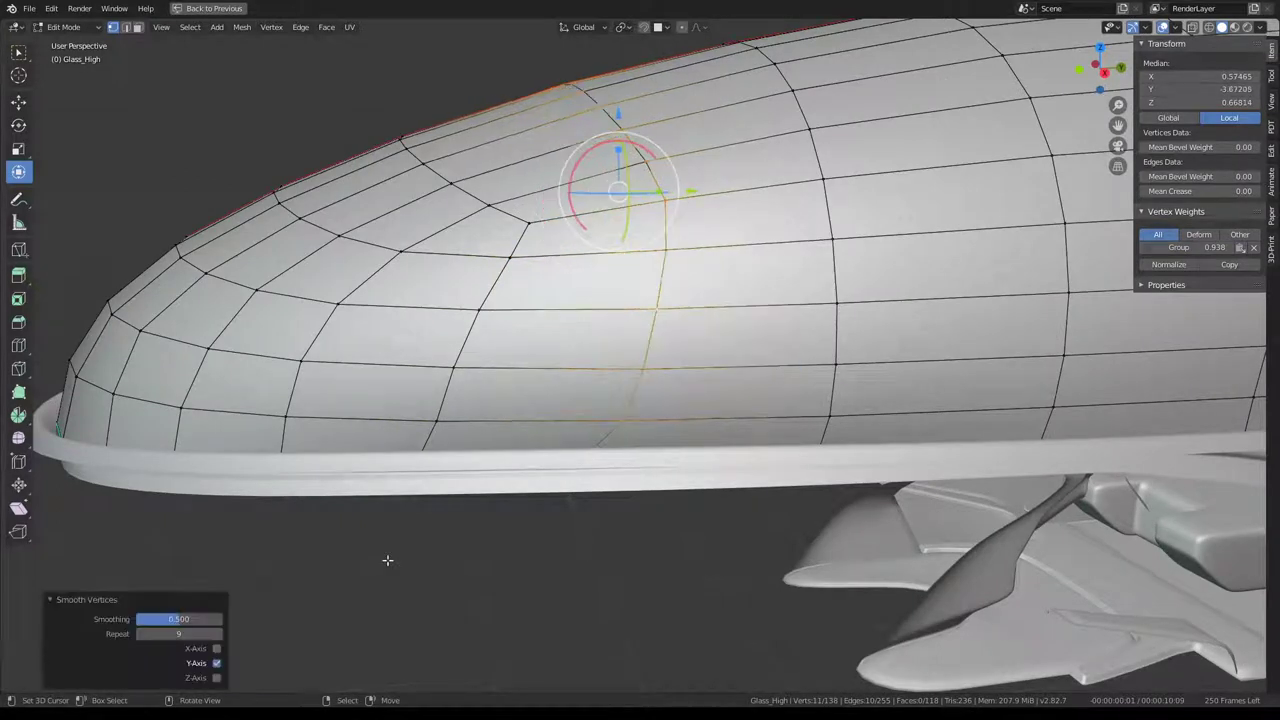
pyautogui.click(218, 663)
# Slide a rim vertex along its edge to even out the canopy curve.
pyautogui.moveTo(793, 285); pyautogui.dragTo(650, 330, button='middle')
pyautogui.click(530, 420)
pyautogui.scroll(3, 679, 372)
pyautogui.hotkey('shift', 'v')
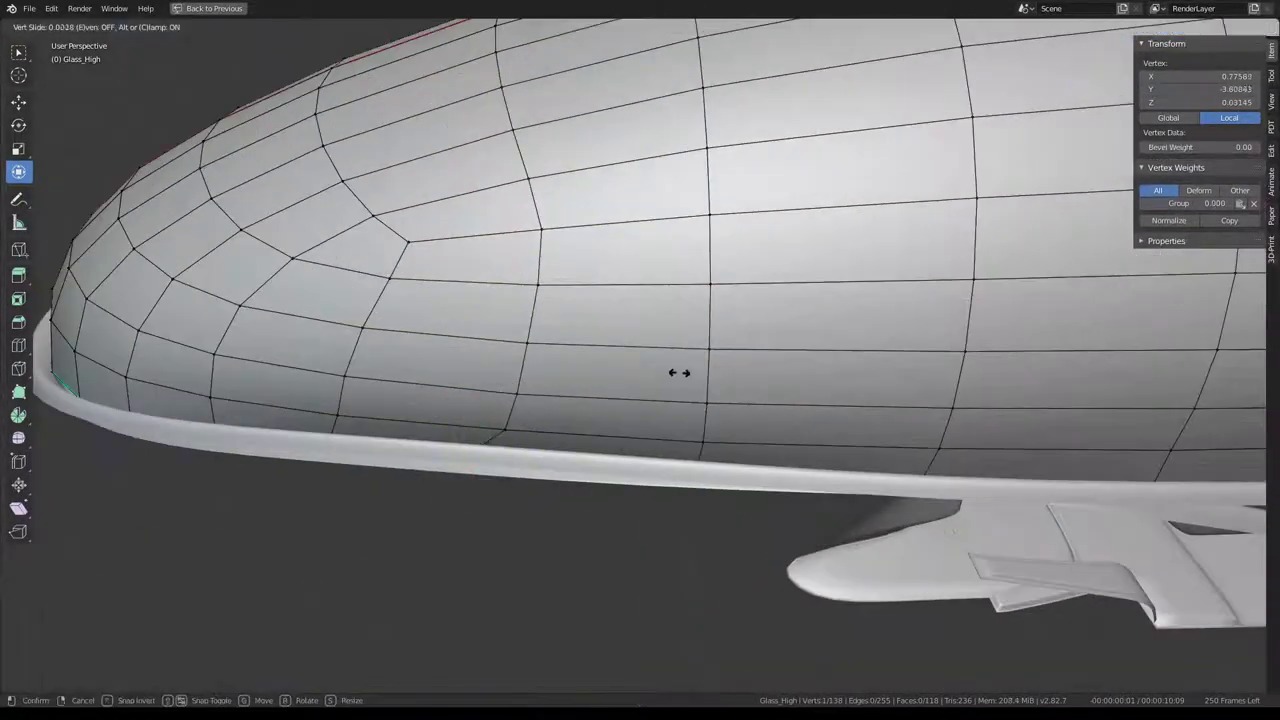
pyautogui.click(706, 382)
pyautogui.scroll(-3, 707, 270)
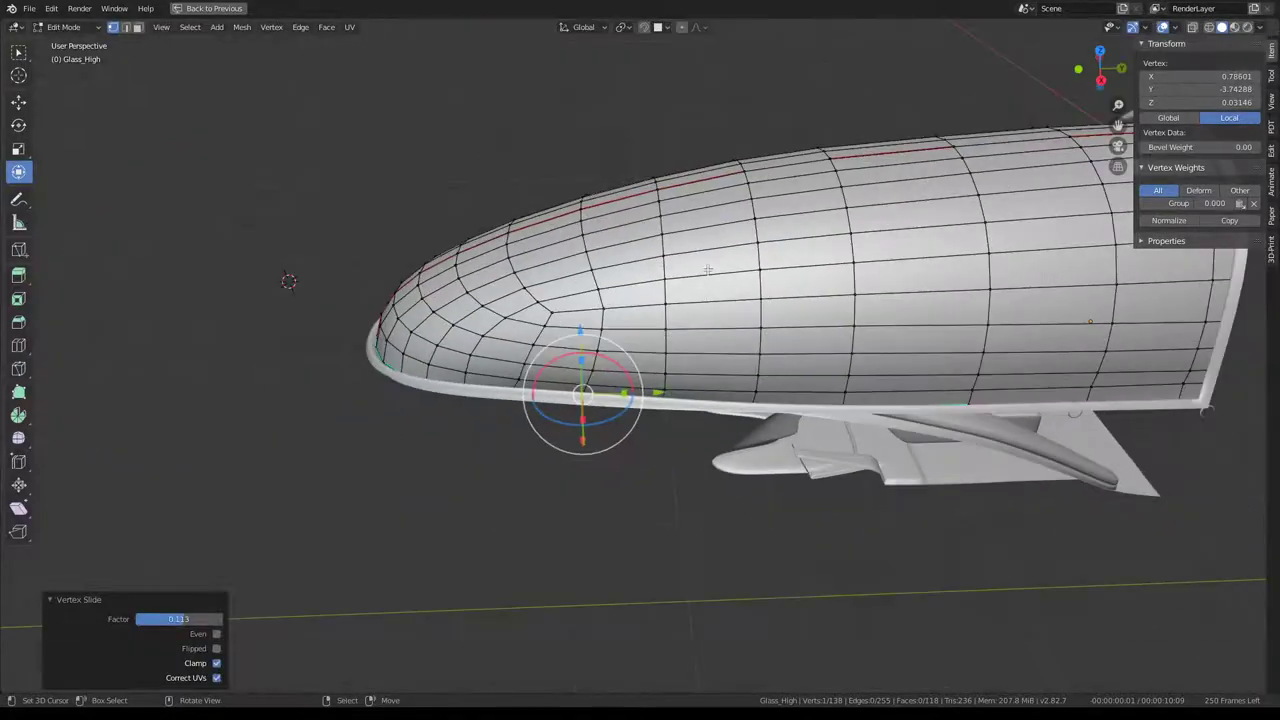
# Select another vertical edge loop and its bottom vertex, then return to Object Mode.
pyautogui.keyDown('alt'); pyautogui.click(670, 265); pyautogui.keyUp('alt')
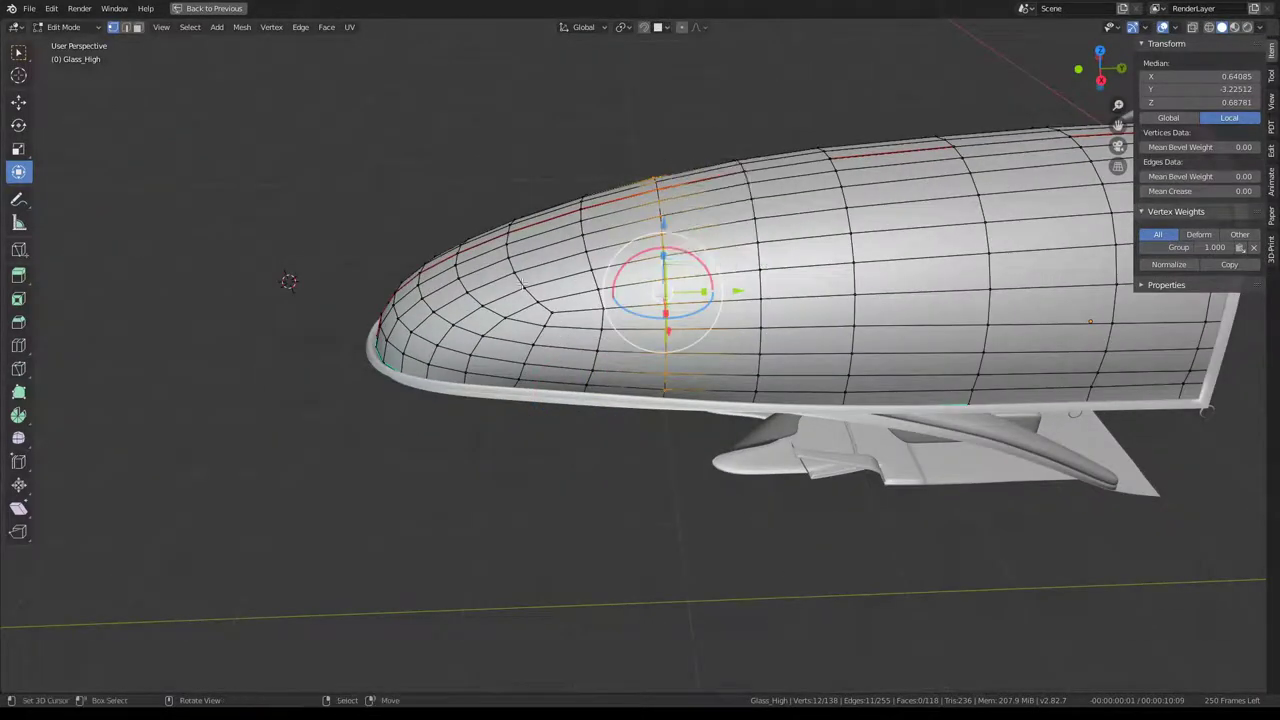
pyautogui.scroll(3, 760, 255)
pyautogui.rightClick(922, 318)
pyautogui.moveTo(760, 255)
pyautogui.mouseDown(button='middle')
pyautogui.moveTo(922, 318)
pyautogui.moveTo(711, 357)
pyautogui.mouseUp(button='middle')
pyautogui.click(708, 412)
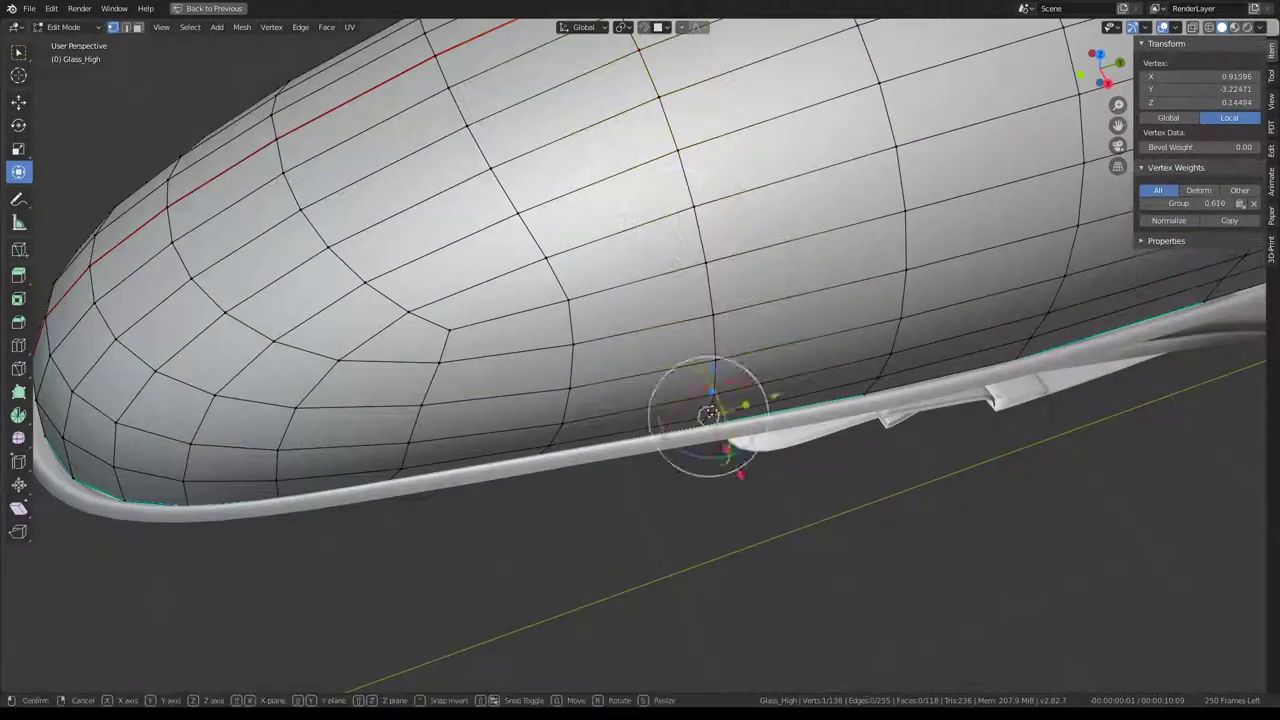
pyautogui.hotkey('ctrl', 'z')
pyautogui.press('b')
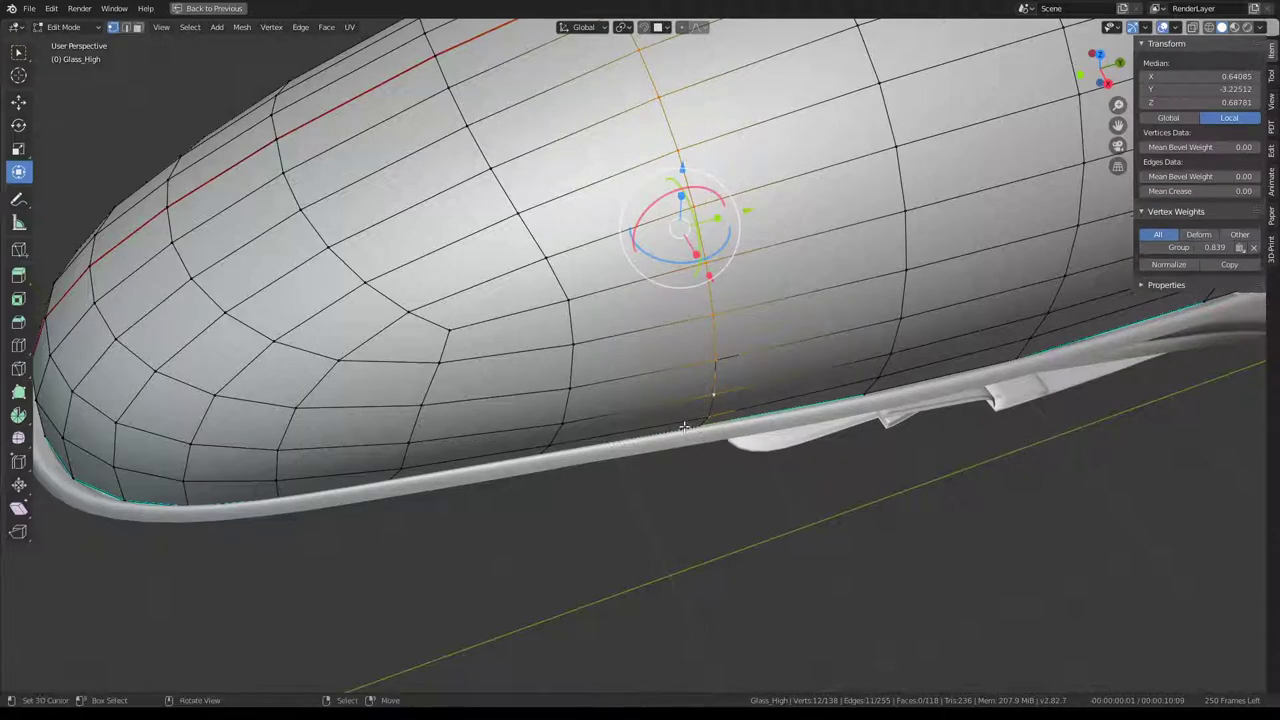
pyautogui.press('Escape')
pyautogui.scroll(-3, 697, 428)
pyautogui.scroll(-4, 697, 428)
pyautogui.press('Tab')
pyautogui.moveTo(697, 428)
pyautogui.mouseDown(button='middle')
pyautogui.moveTo(770, 281)
pyautogui.moveTo(797, 294)
pyautogui.mouseUp(button='middle')
pyautogui.scroll(4, 751, 354)
# In top view, re-enter Edit Mode and move the front rim vertex onto the cockpit frame.
pyautogui.scroll(2, 786, 237)
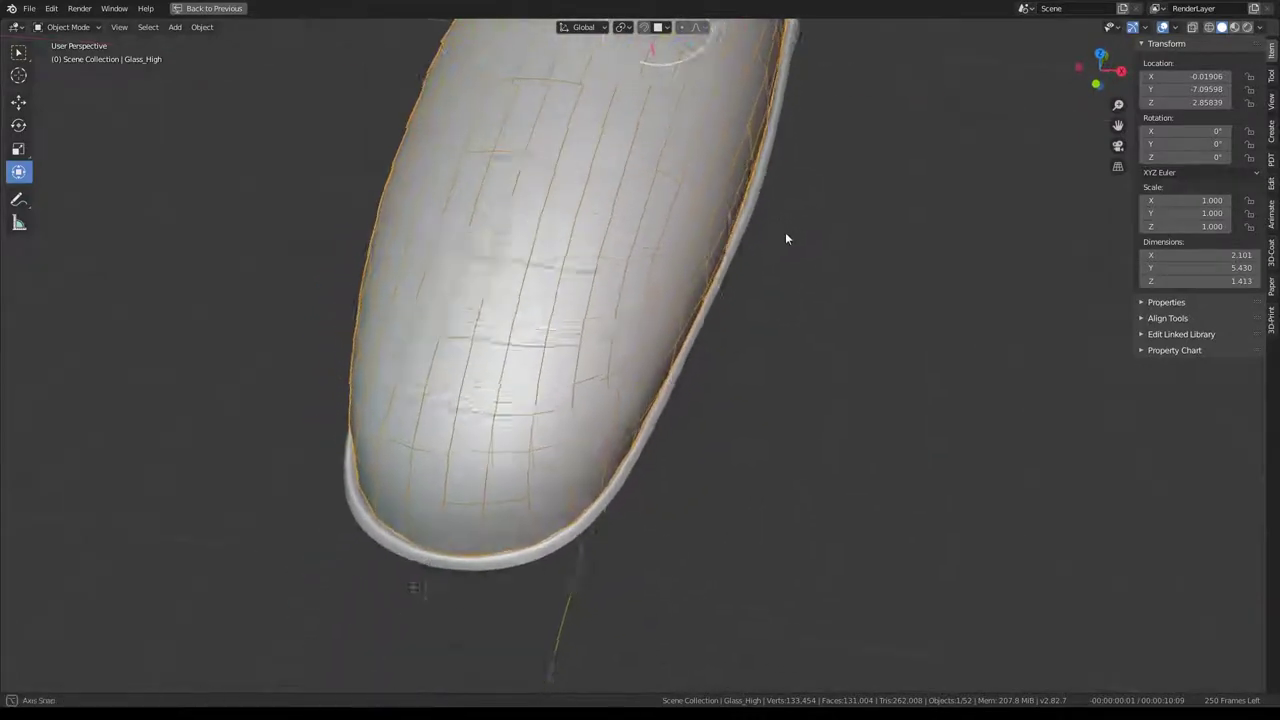
pyautogui.moveTo(786, 237); pyautogui.dragTo(795, 197, button='middle')
pyautogui.moveTo(745, 371); pyautogui.dragTo(856, 308, button='middle')
pyautogui.press('KP_7')
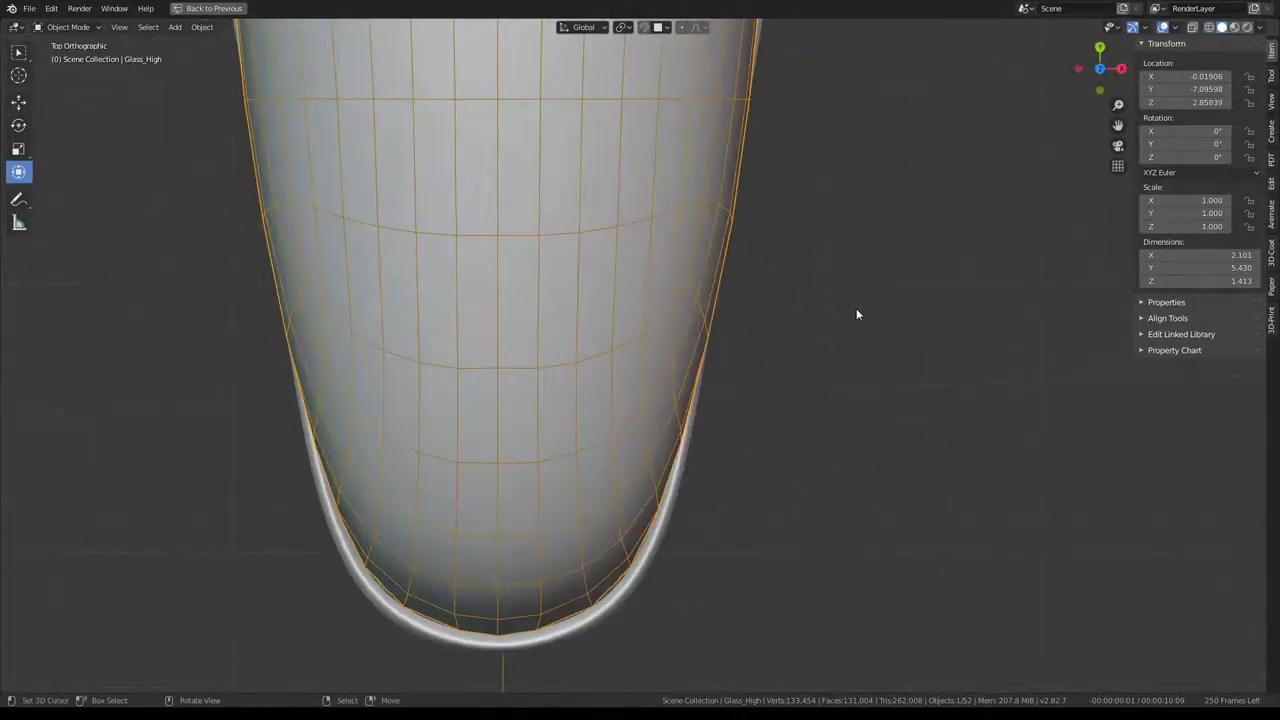
pyautogui.scroll(-2, 854, 114)
pyautogui.press('Tab')
pyautogui.scroll(3, 509, 461)
pyautogui.click(457, 483)
pyautogui.press('g')
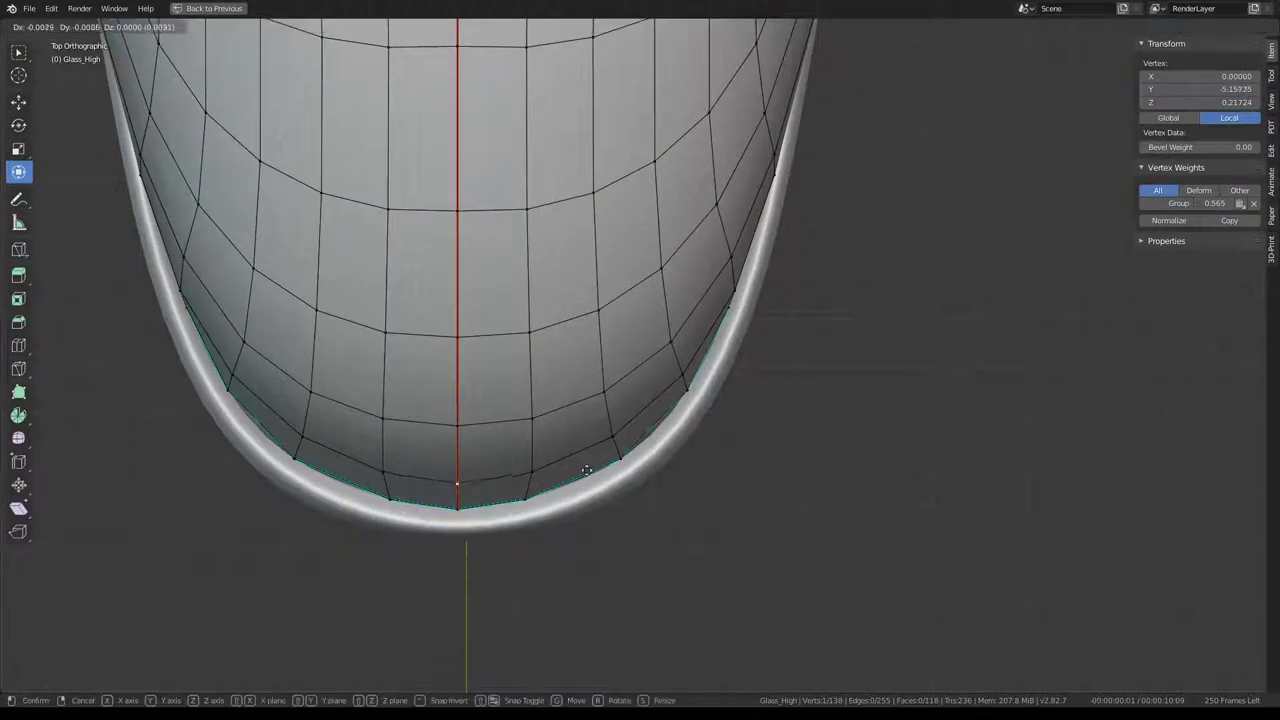
pyautogui.click(585, 481)
pyautogui.press('g')
pyautogui.click(529, 488)
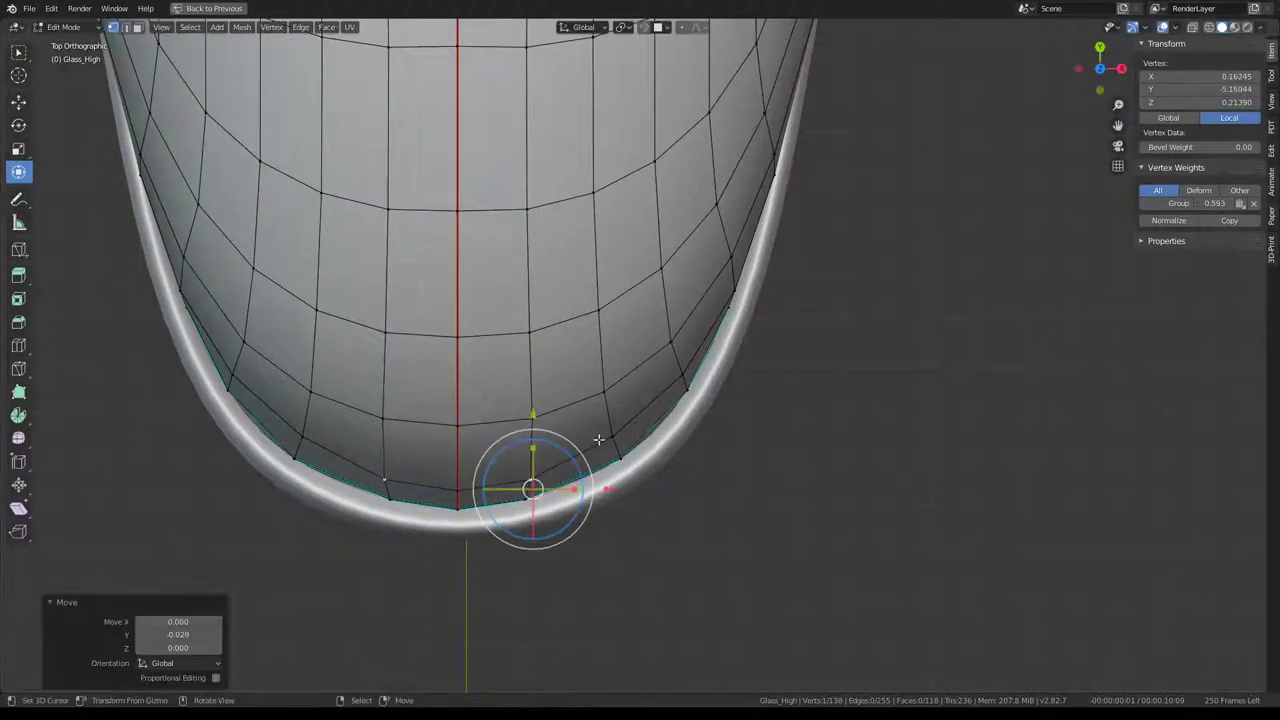
# Move three more rim vertices against the cockpit frame.
pyautogui.click(612, 437)
pyautogui.press('g')
pyautogui.click(617, 450)
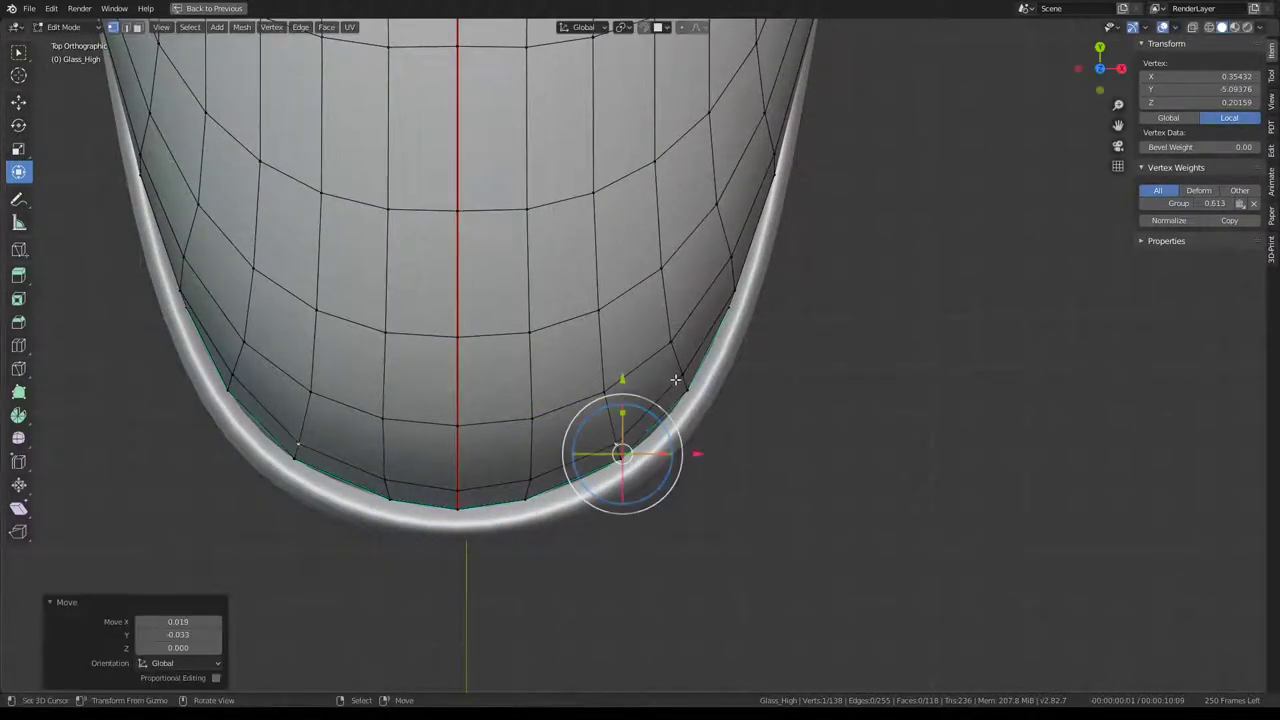
pyautogui.click(680, 372)
pyautogui.press('g')
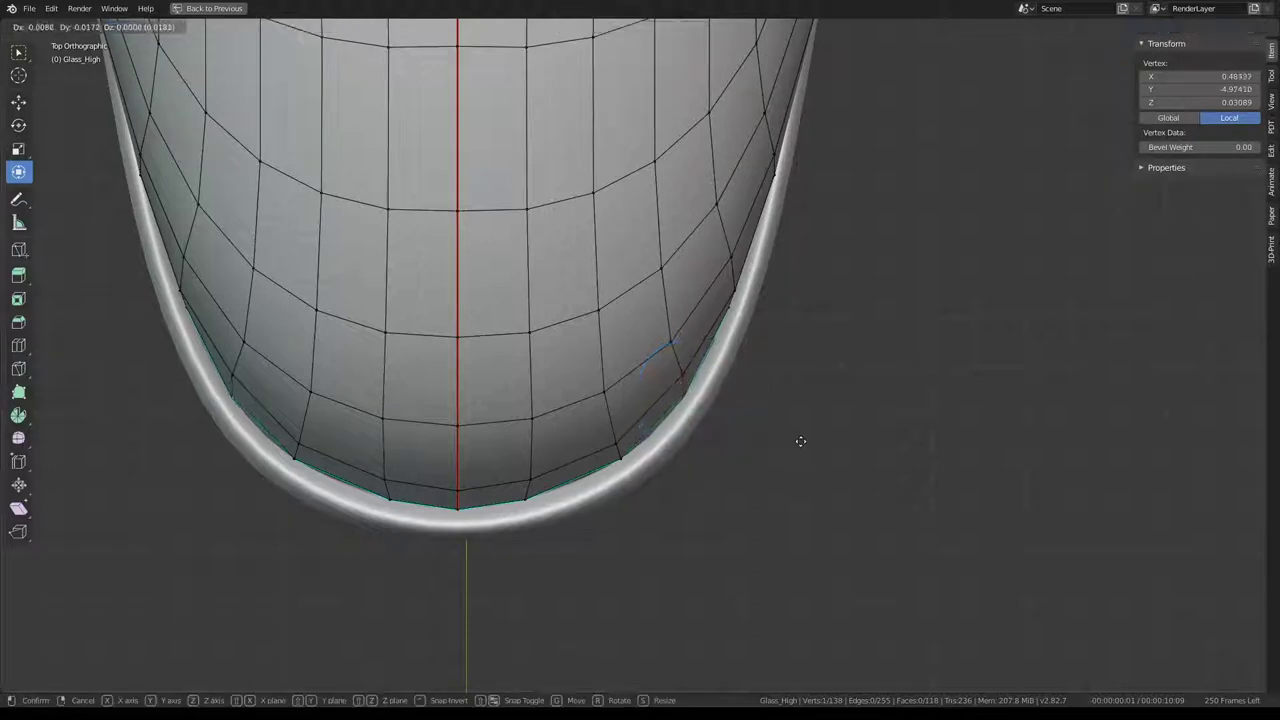
pyautogui.click(800, 441)
pyautogui.click(680, 348)
pyautogui.press('g')
pyautogui.click(683, 300)
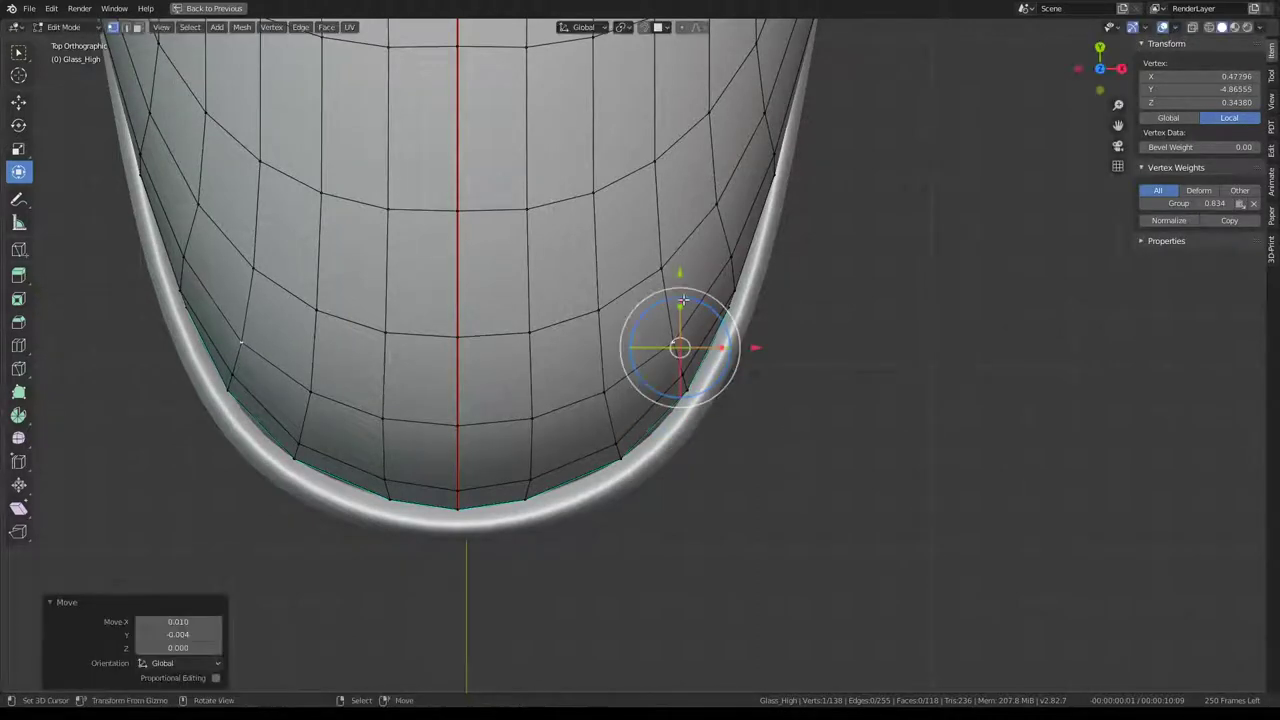
# Slide and reposition a bottom rim vertex to follow the frame.
pyautogui.click(531, 497)
pyautogui.press('g')
pyautogui.press('g')
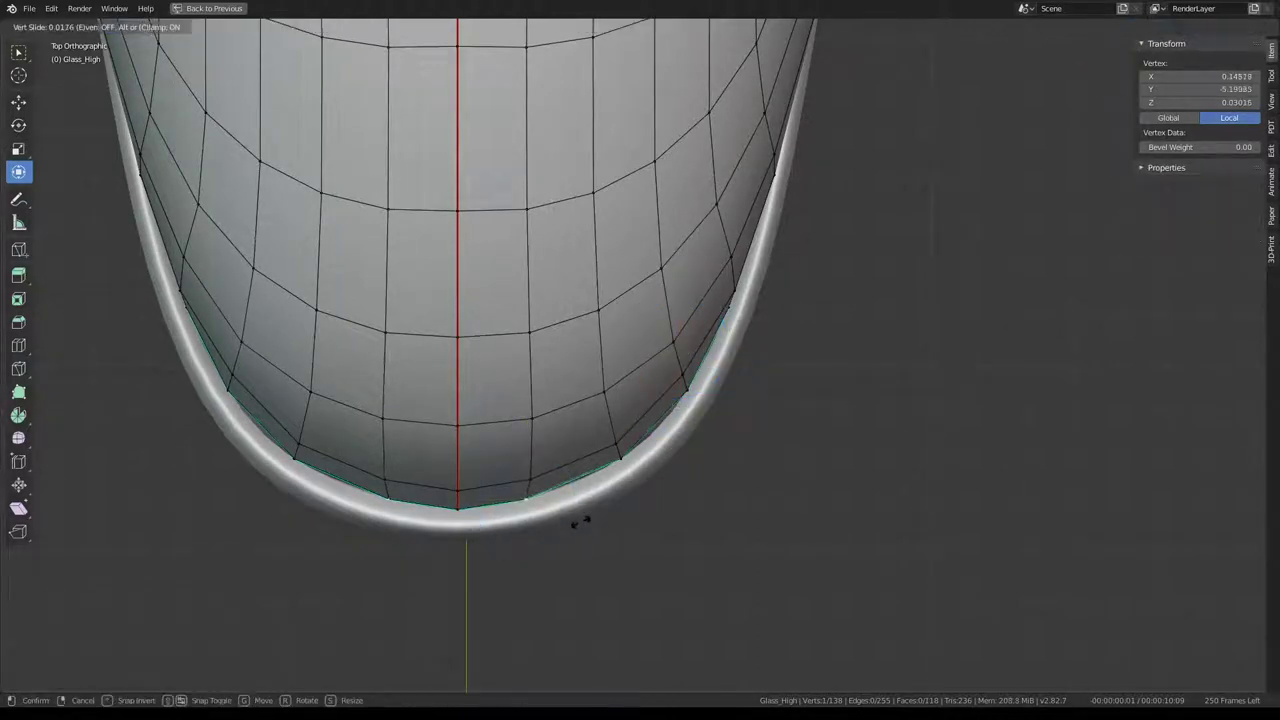
pyautogui.click(586, 523)
pyautogui.press('g')
pyautogui.click(545, 478)
pyautogui.press('g')
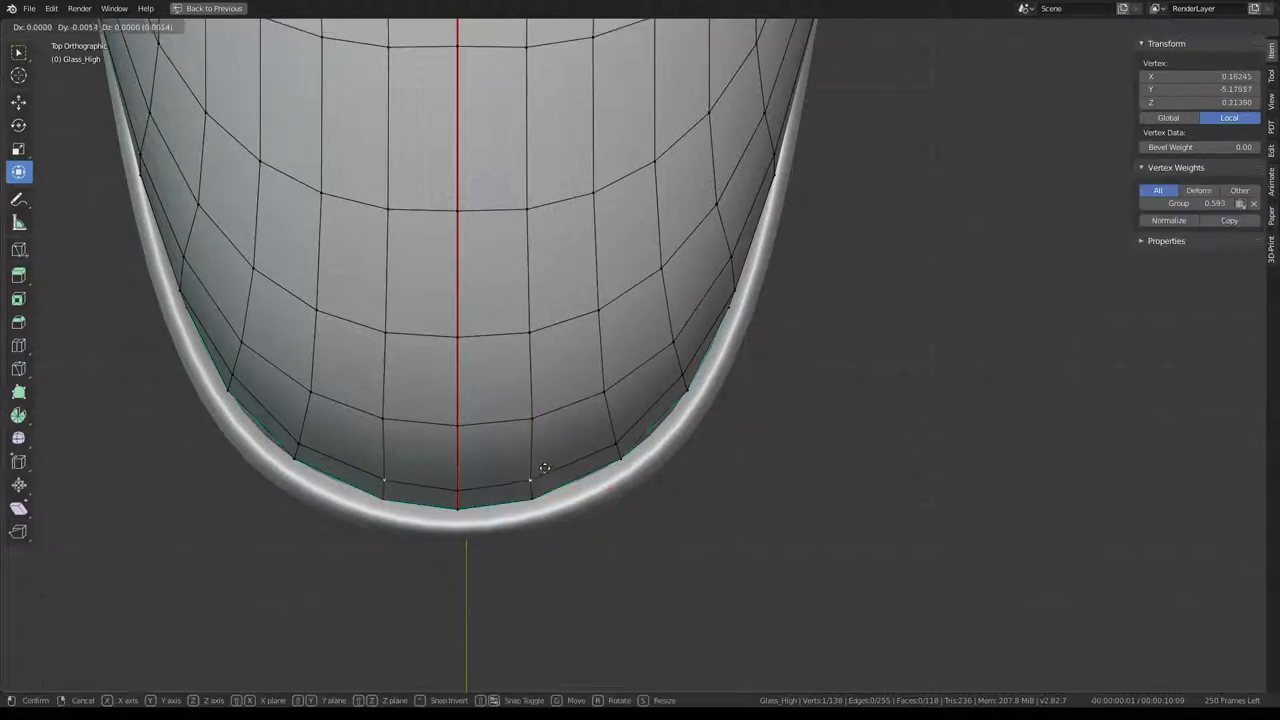
pyautogui.click(547, 470)
# Push the right-side rim vertices outward, undoing the last two moves.
pyautogui.scroll(-2, 547, 470)
pyautogui.click(688, 402)
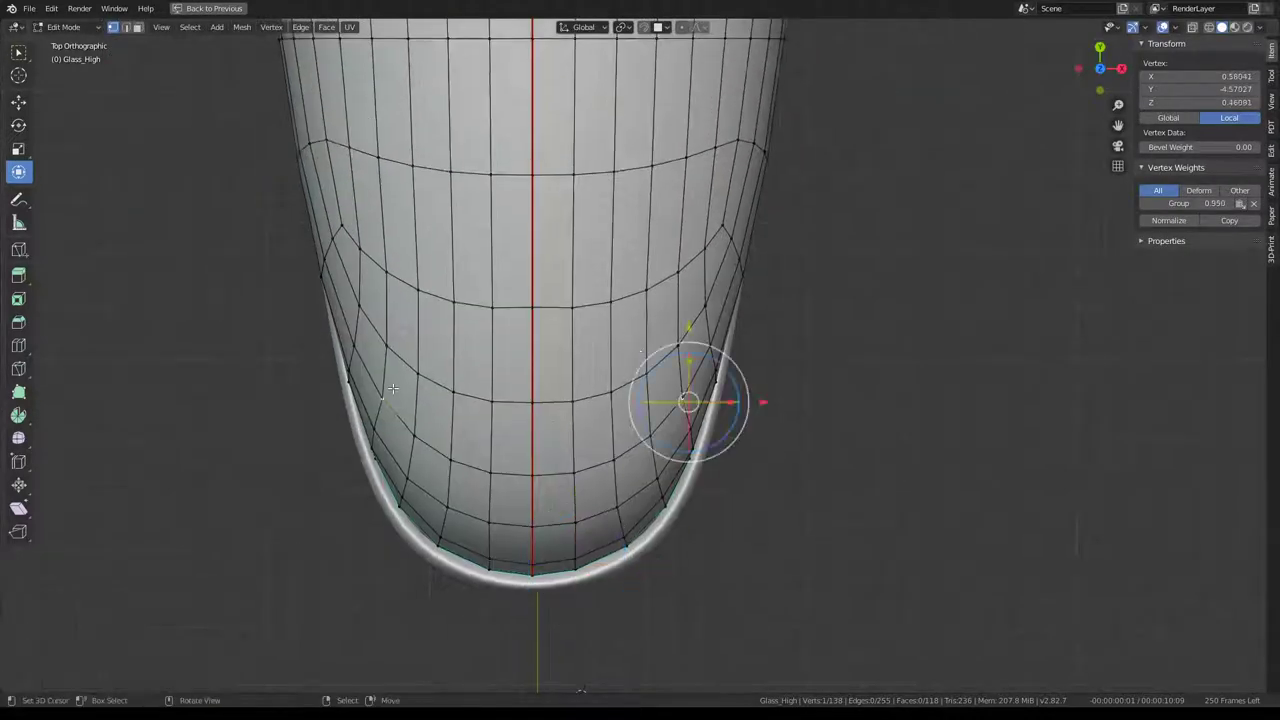
pyautogui.press('g')
pyautogui.click(829, 351)
pyautogui.press('g')
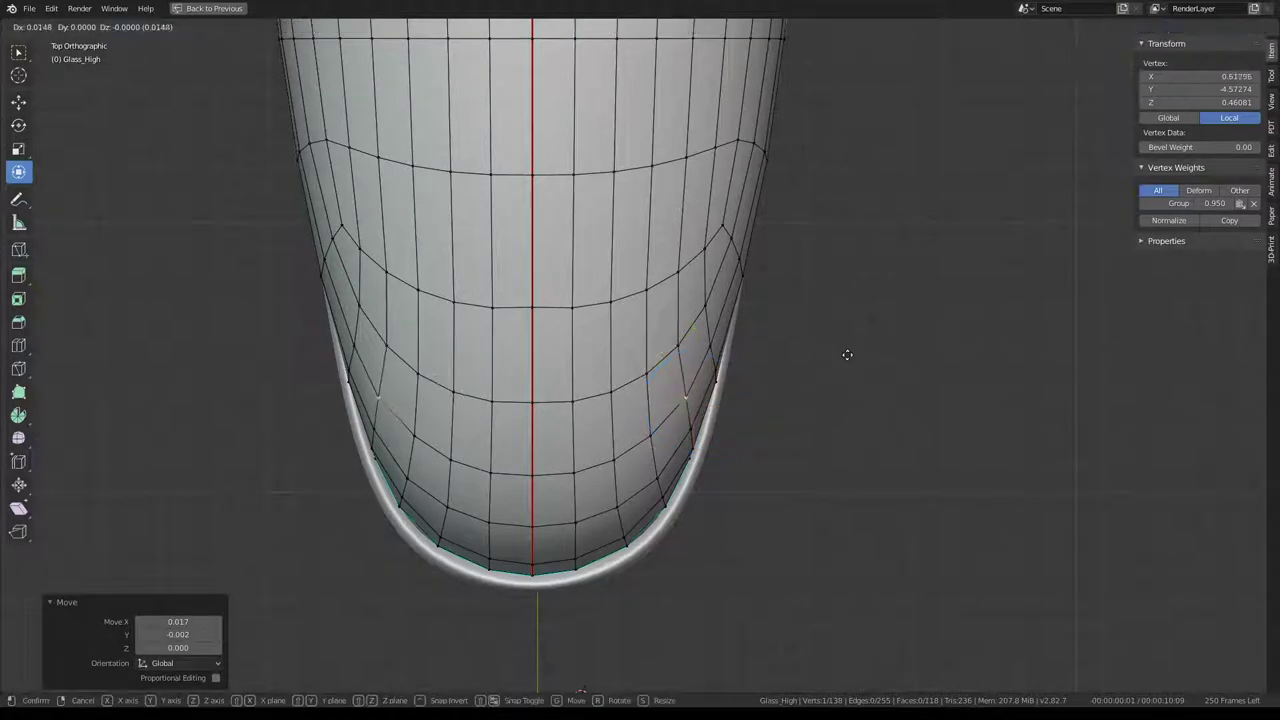
pyautogui.click(846, 354)
pyautogui.click(696, 333)
pyautogui.press('g')
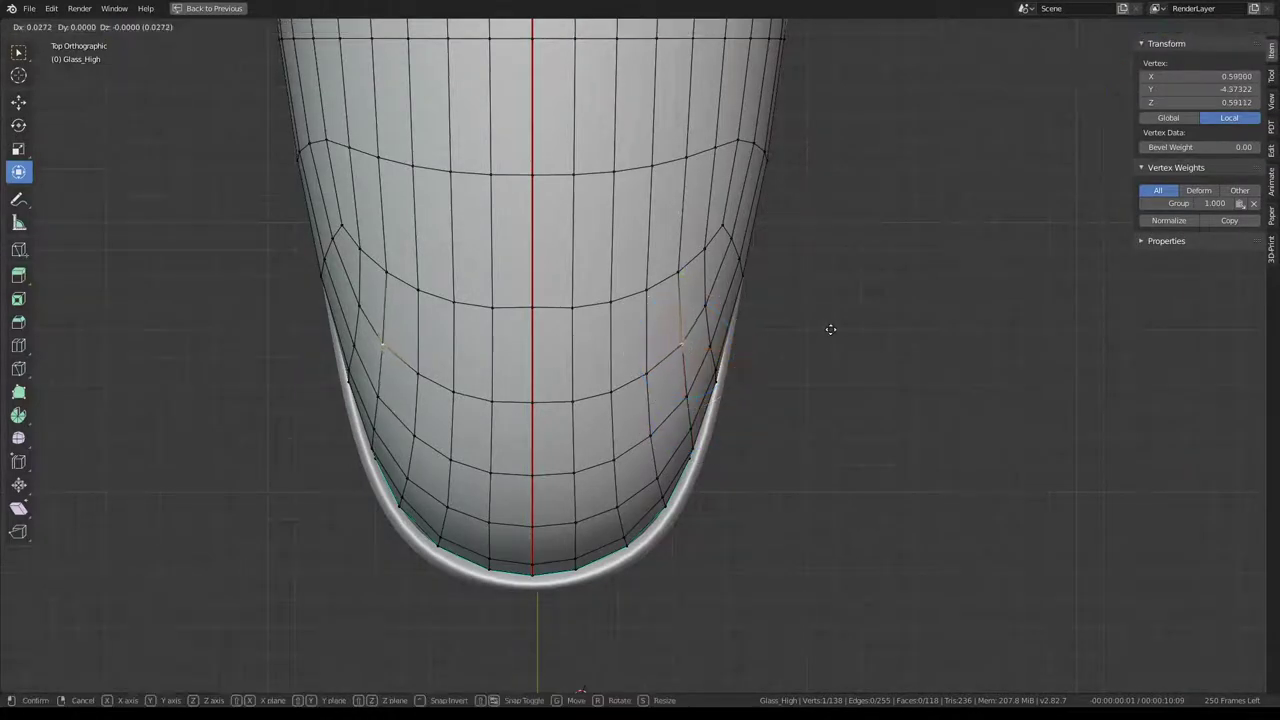
pyautogui.click(830, 329)
pyautogui.hotkey('ctrl', 'z')
pyautogui.hotkey('ctrl', 'z')
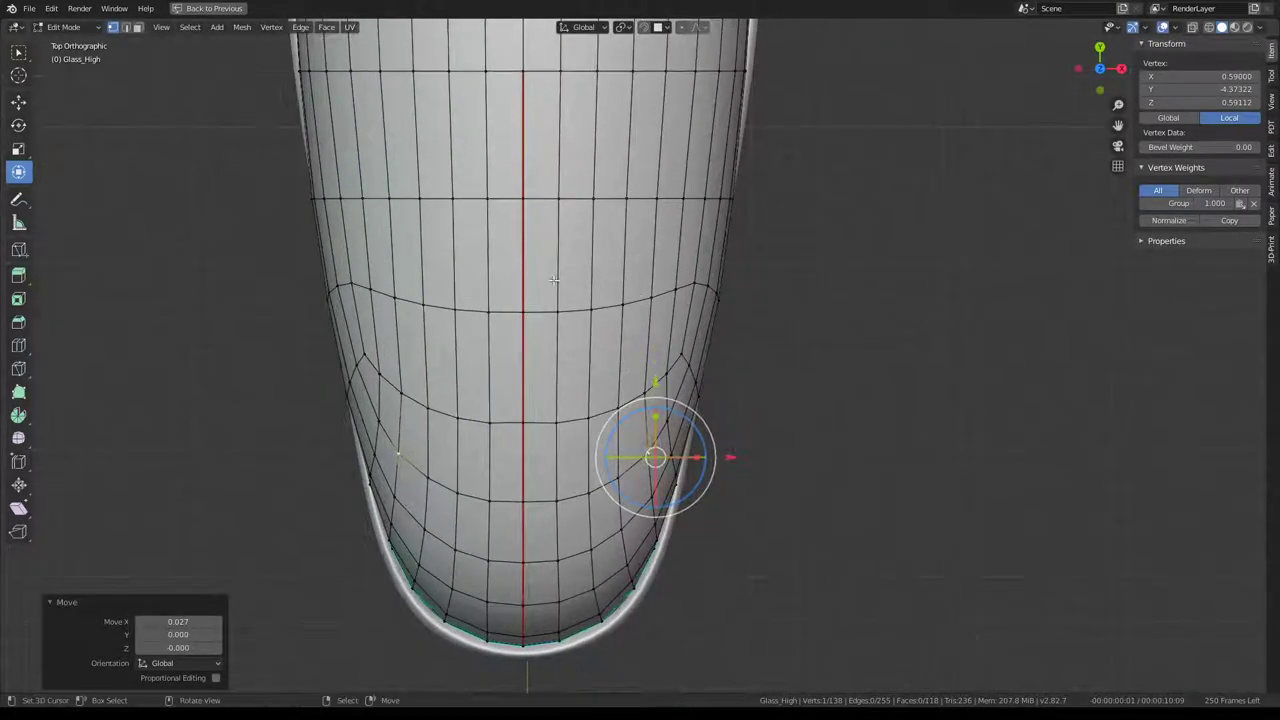
pyautogui.hotkey('ctrl', 'z')
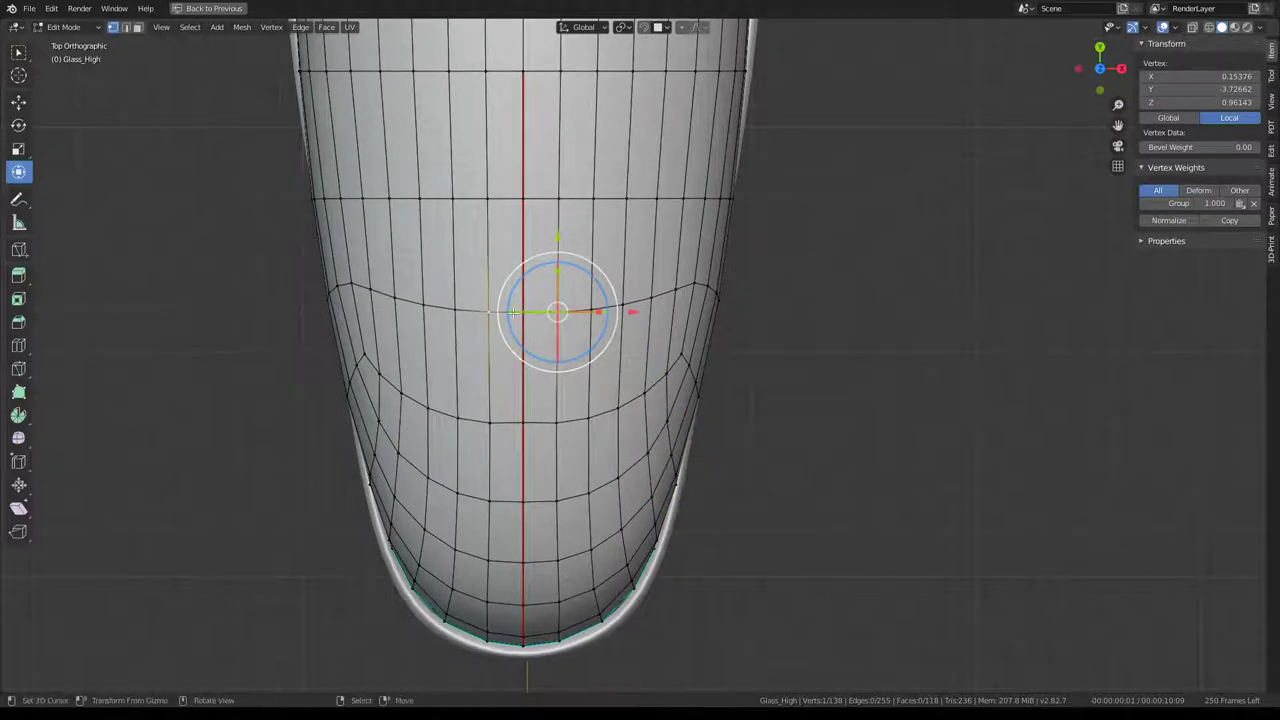
# Scale the cross edge loop flat on Y (S Y 0) and shift it 0.083 along Y.
pyautogui.keyDown('ctrl'); pyautogui.click(694, 286); pyautogui.keyUp('ctrl')
pyautogui.press('s')
pyautogui.press('y')
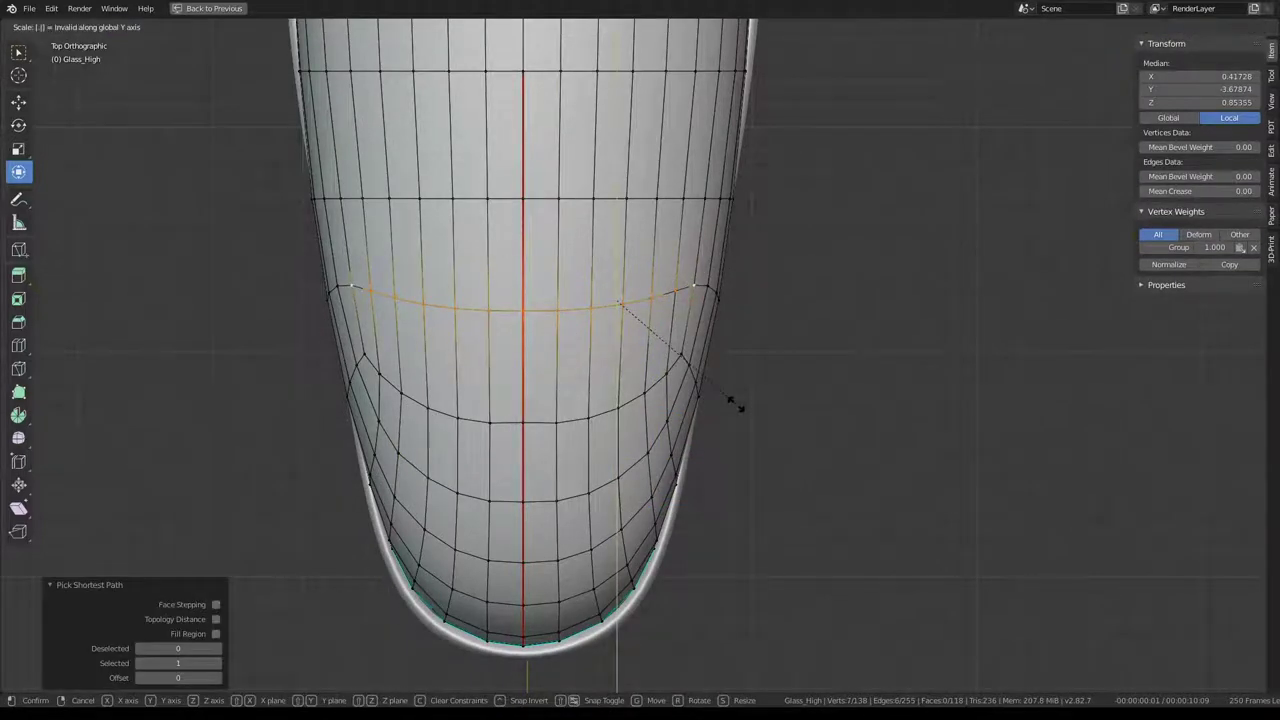
pyautogui.press('Return')
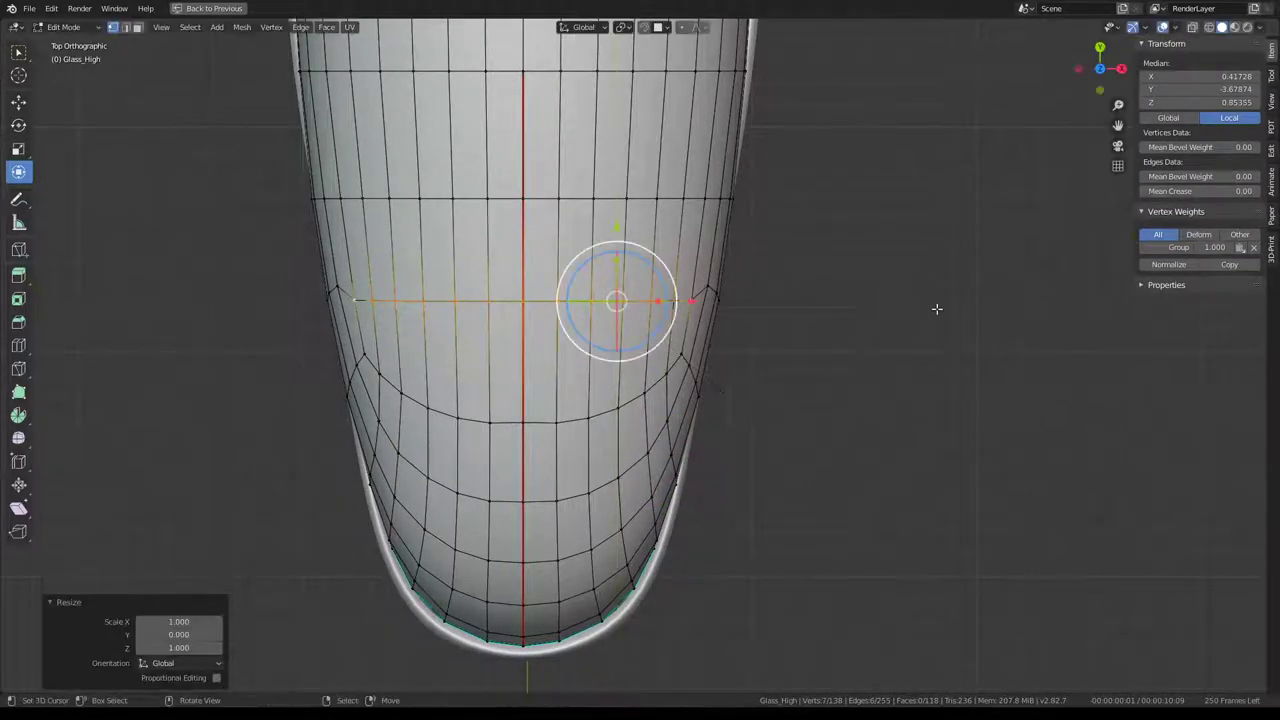
pyautogui.press('g')
pyautogui.press('Escape')
pyautogui.moveTo(617, 228); pyautogui.dragTo(616, 208)
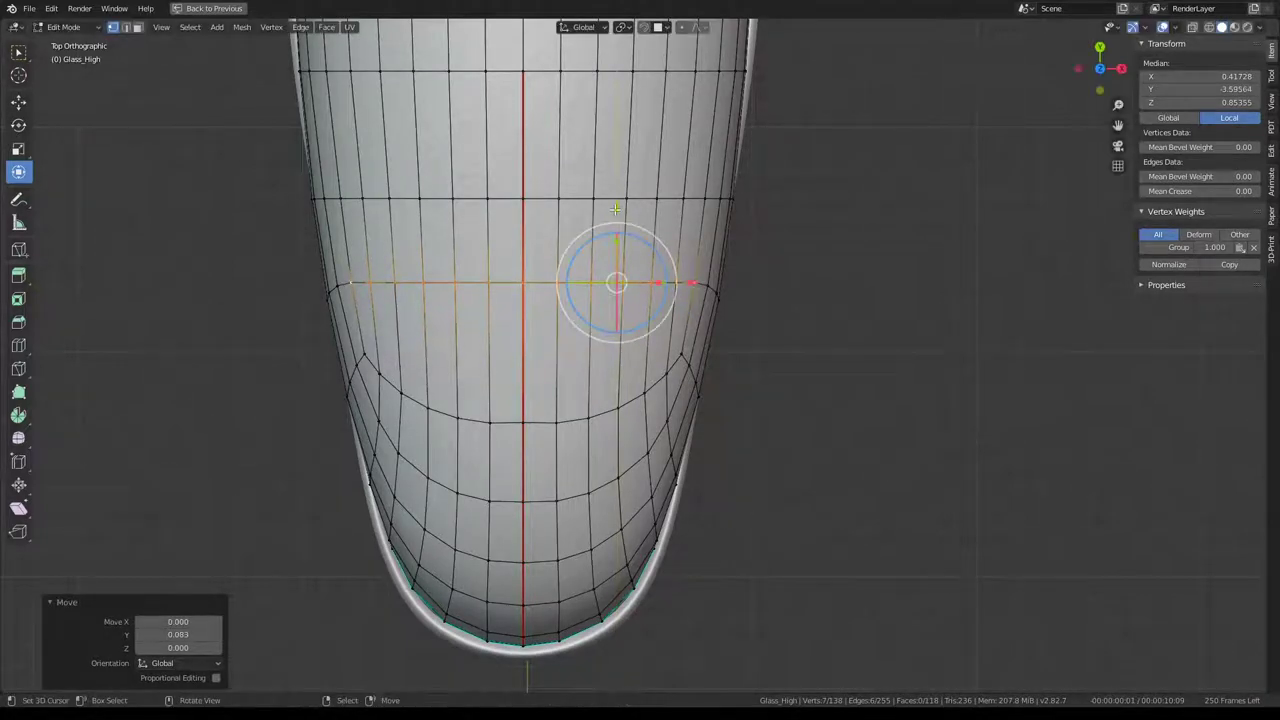
pyautogui.press('KP_3')
pyautogui.keyDown('shift'); pyautogui.moveTo(615, 208); pyautogui.dragTo(668, 397, button='middle'); pyautogui.keyUp('shift')
# Set the pivot to Active Element and rotate the front-edge selection around the active vertex.
pyautogui.scroll(2, 970, 310)
pyautogui.press('g')
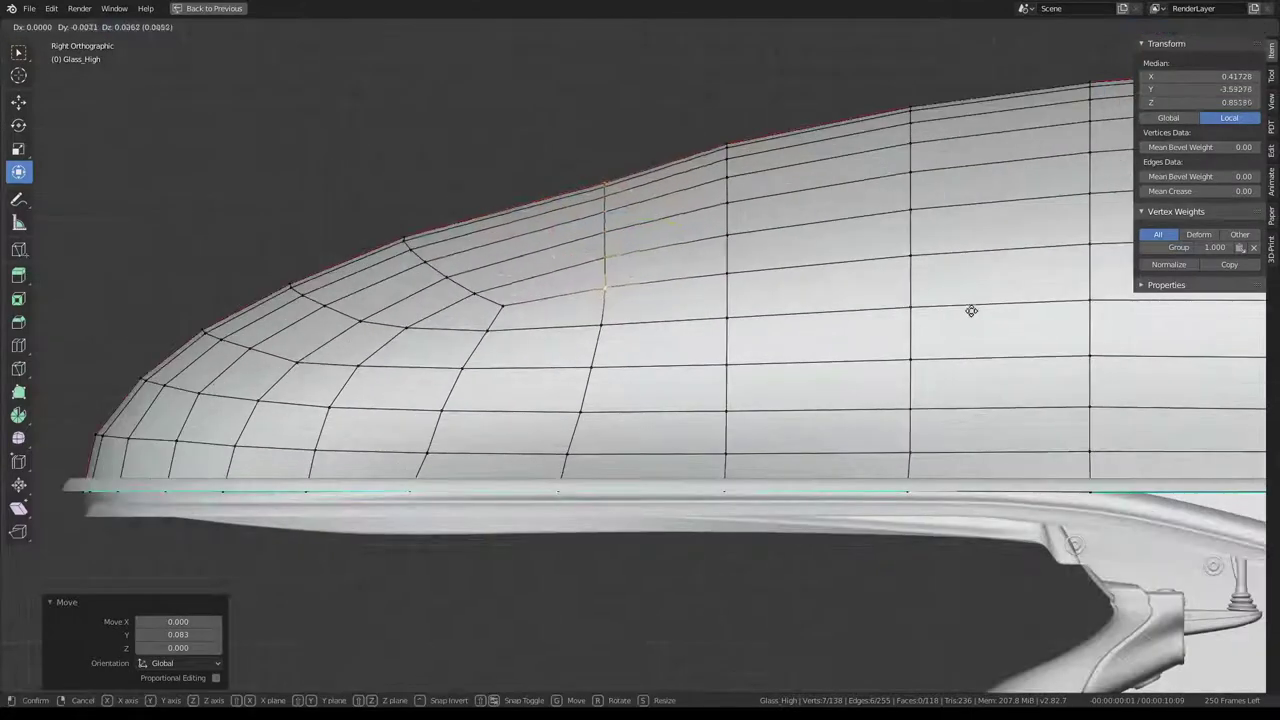
pyautogui.press('Escape')
pyautogui.press('g')
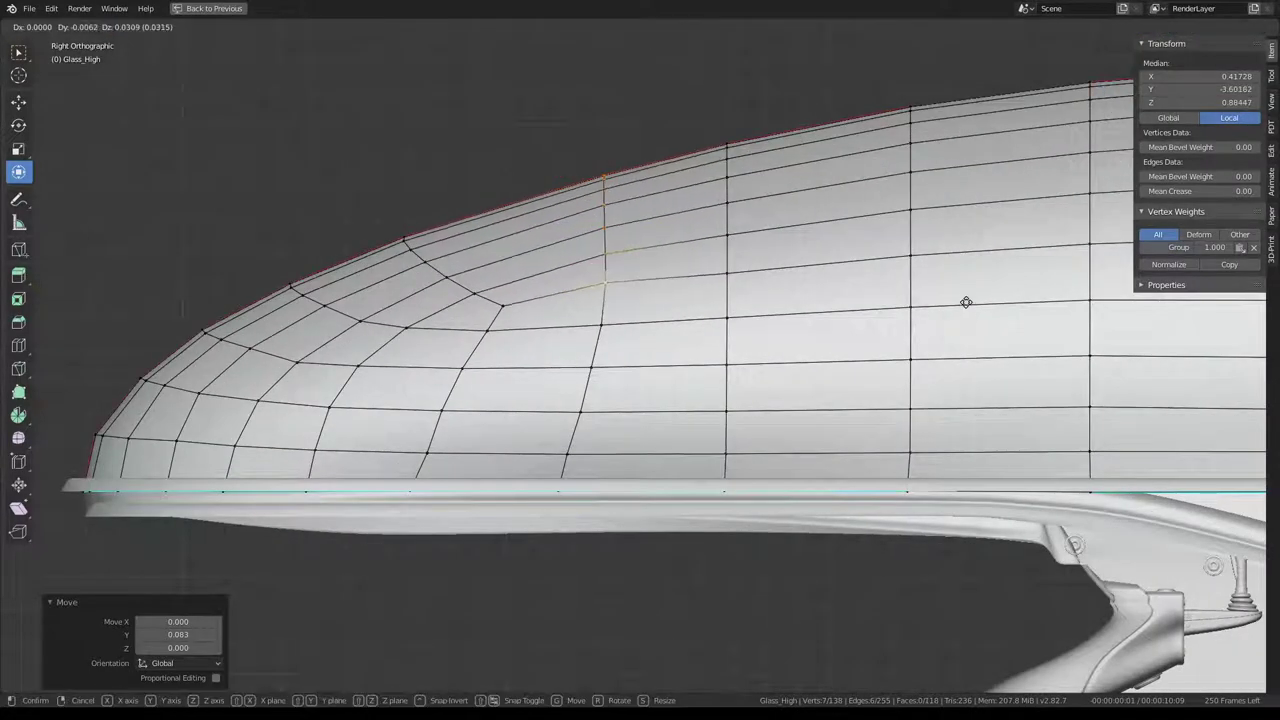
pyautogui.press('Escape')
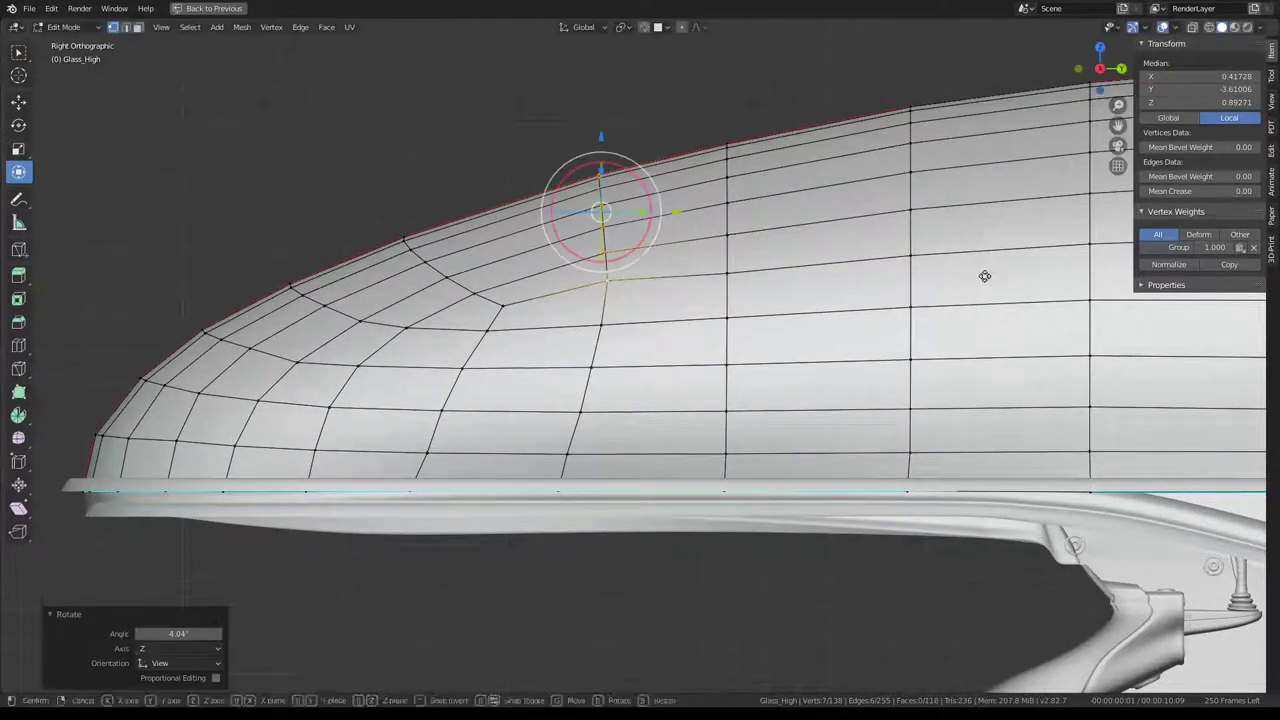
pyautogui.click(440, 270)
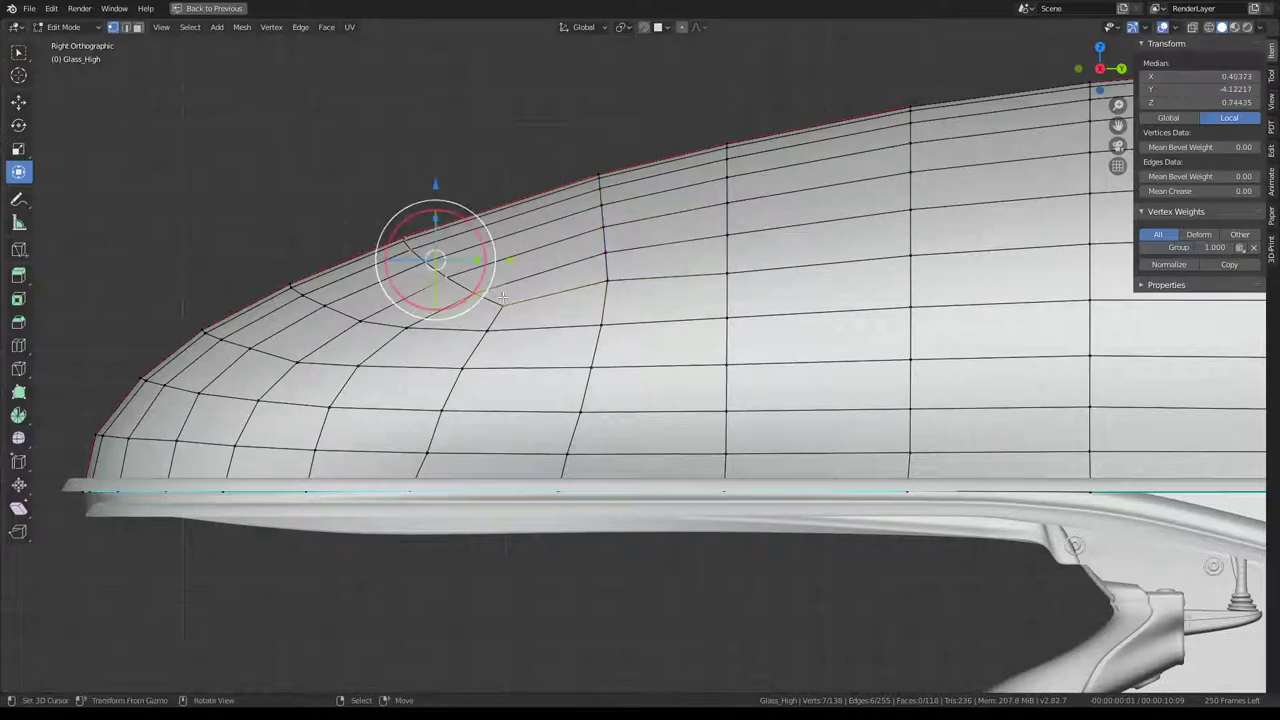
pyautogui.press('r')
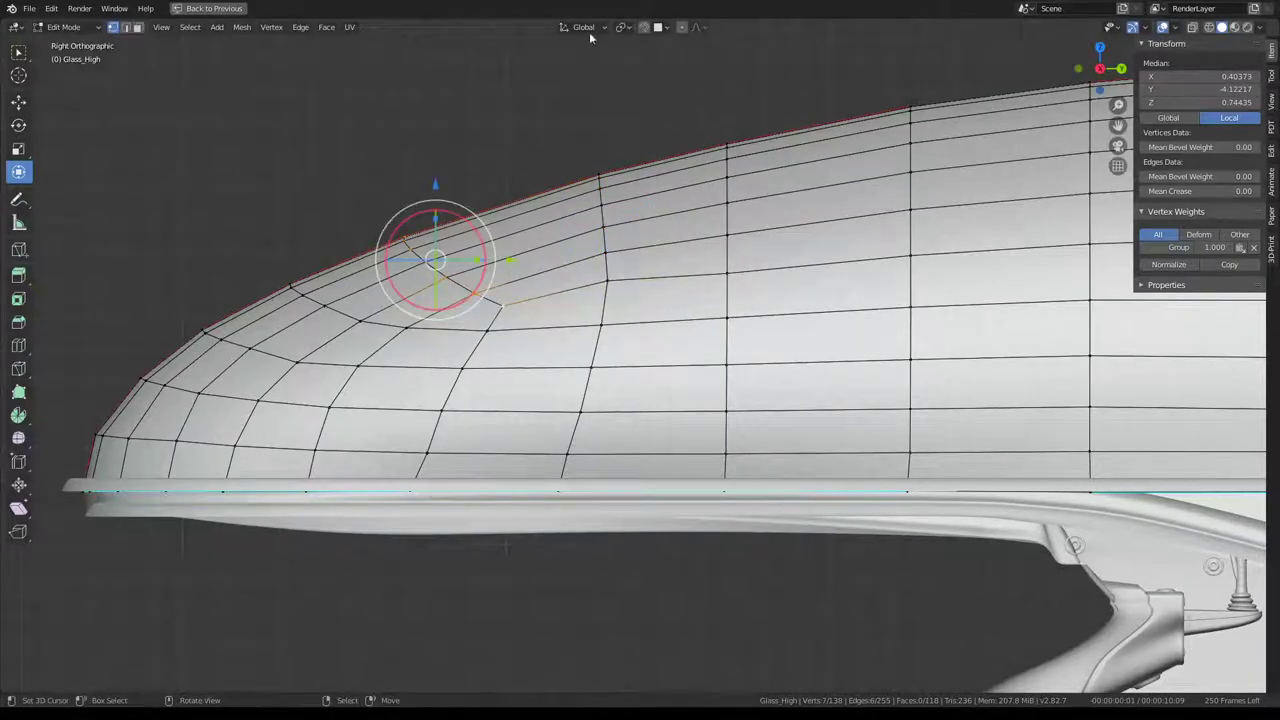
pyautogui.click(624, 27)
pyautogui.click(640, 104)
pyautogui.press('r')
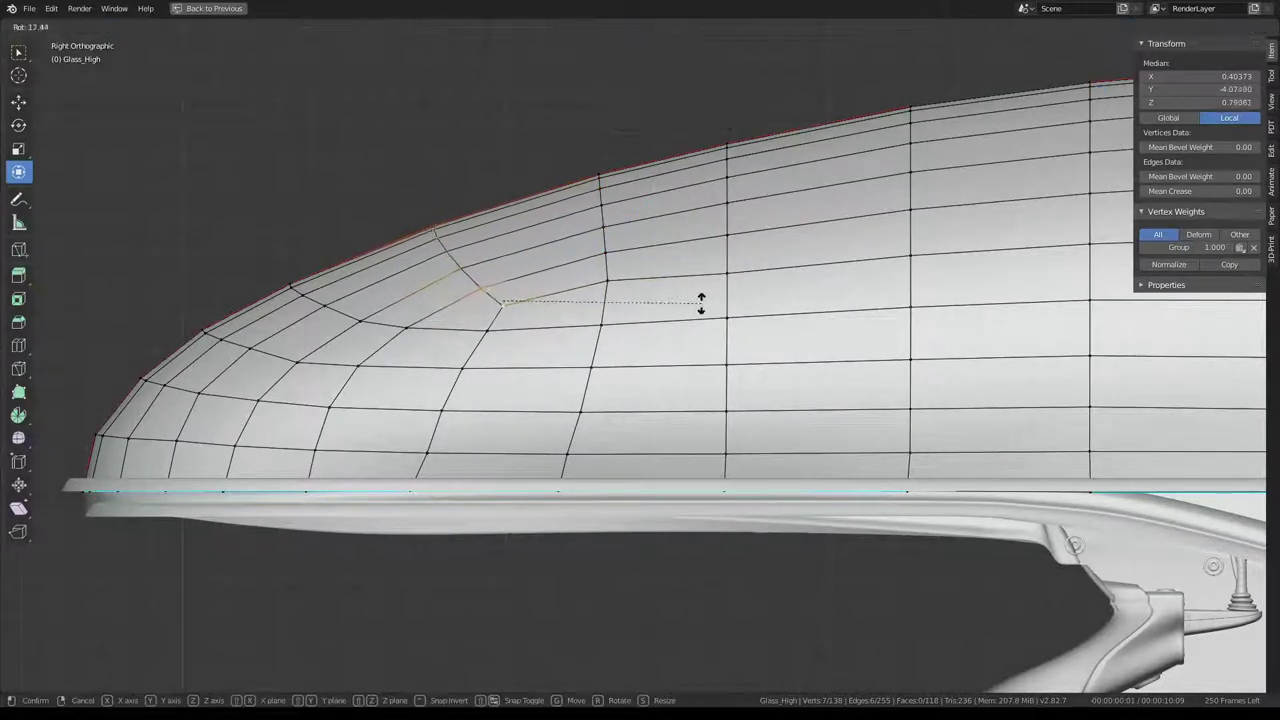
pyautogui.click(704, 330)
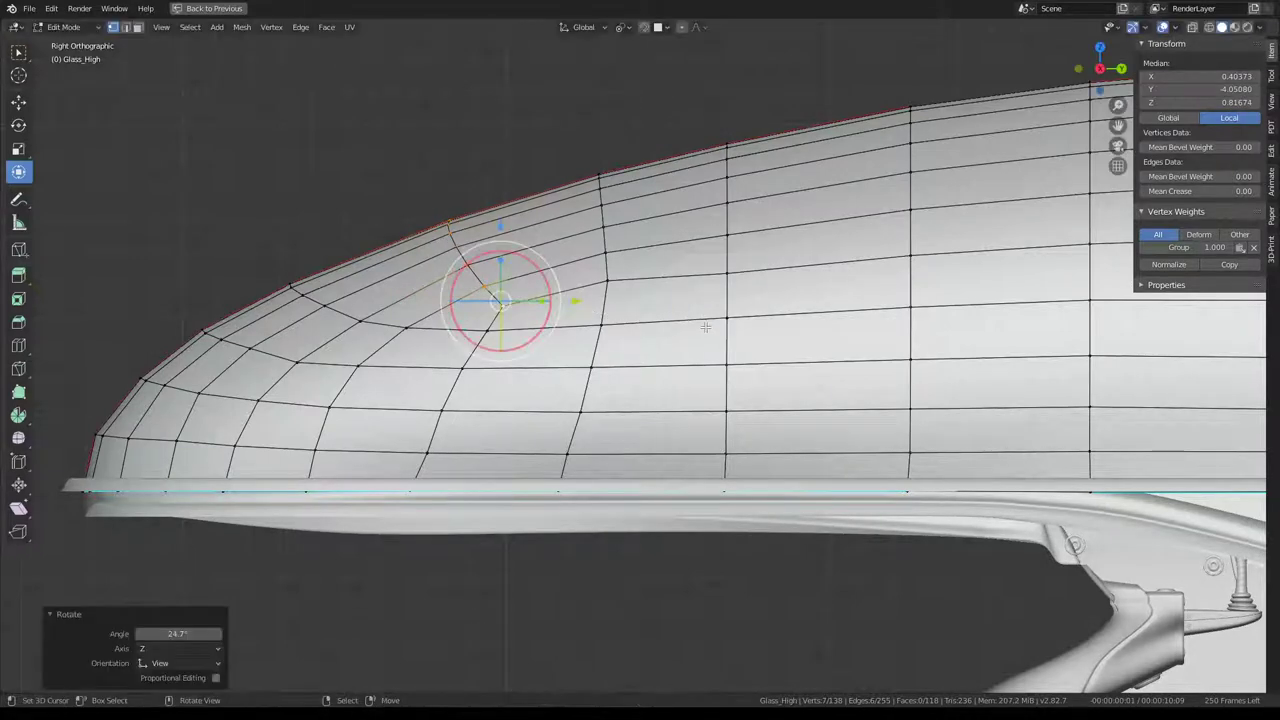
# Edge-slide the rotated edge, then rotate a shortest-path edge selection 18.3°.
pyautogui.press('g')
pyautogui.press('g')
pyautogui.press('Escape')
pyautogui.press('g')
pyautogui.press('g')
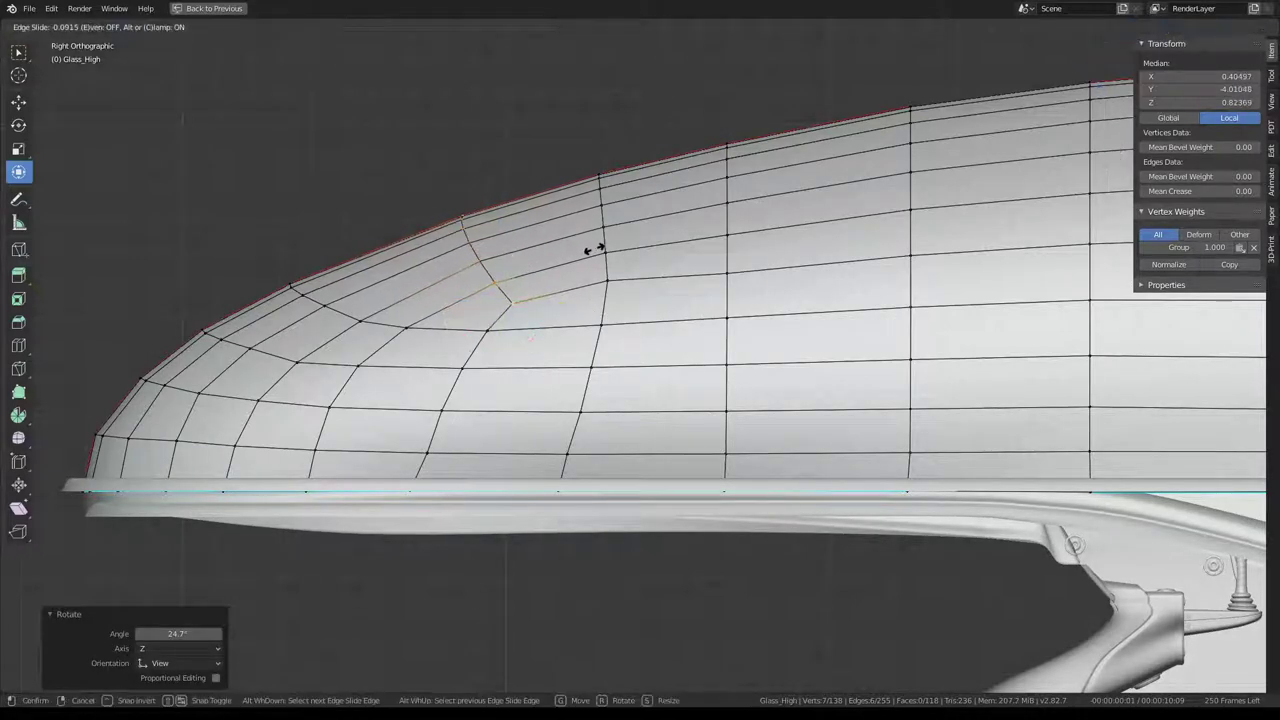
pyautogui.click(594, 249)
pyautogui.click(286, 280)
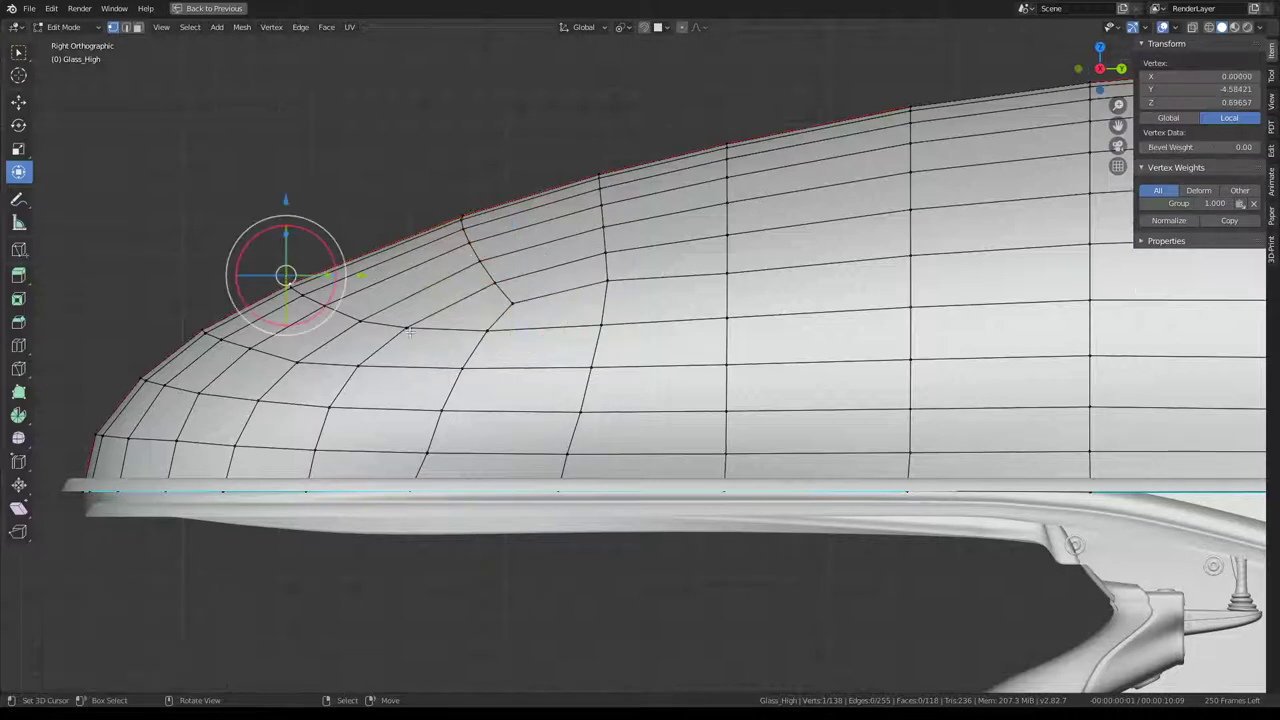
pyautogui.keyDown('ctrl'); pyautogui.click(486, 328); pyautogui.keyUp('ctrl')
pyautogui.rightClick(578, 245)
pyautogui.press('Escape')
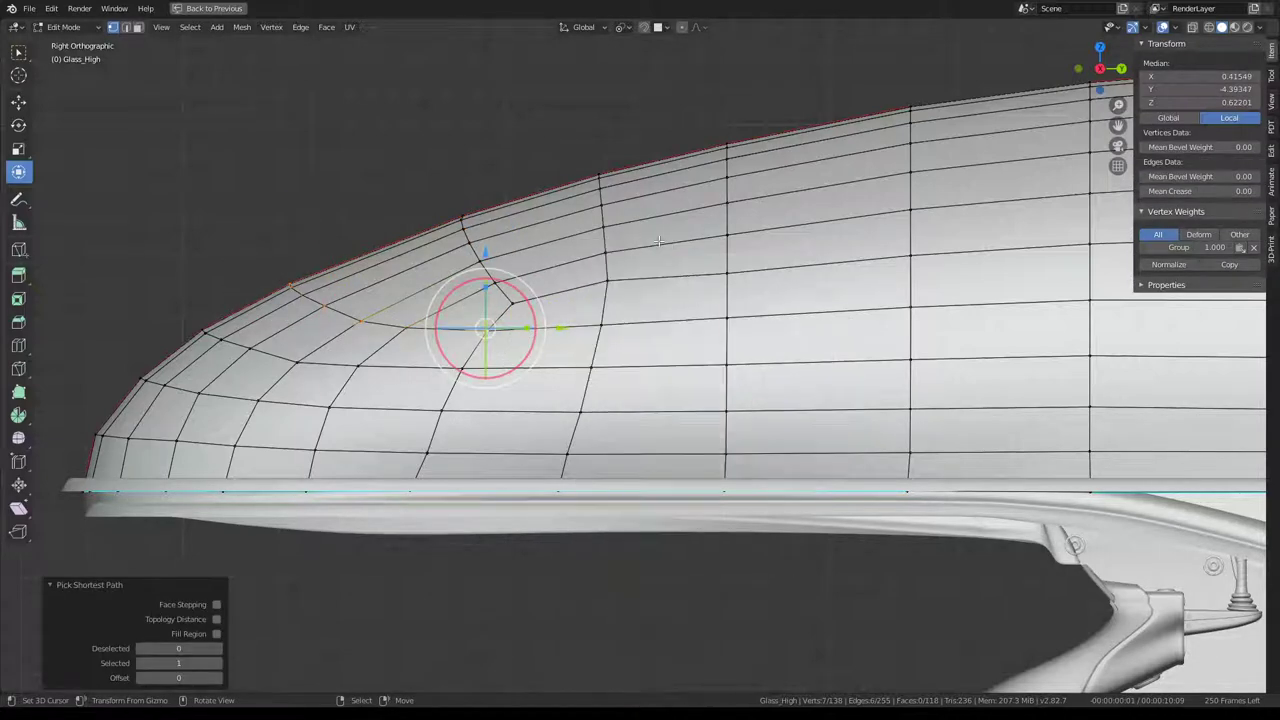
pyautogui.press('r')
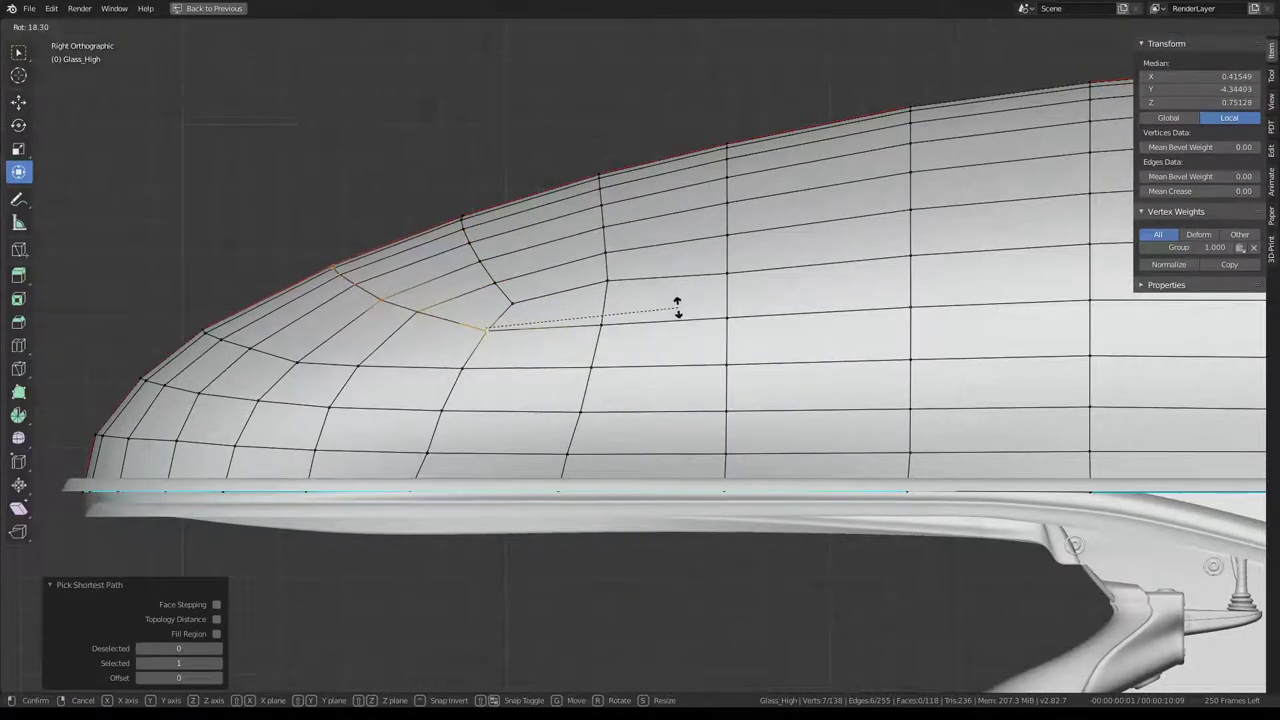
pyautogui.click(677, 307)
# Select a second vertex path, dissolve its extra vertices, and reposition a single vertex.
pyautogui.click(200, 328)
pyautogui.keyDown('ctrl'); pyautogui.click(462, 366); pyautogui.keyUp('ctrl')
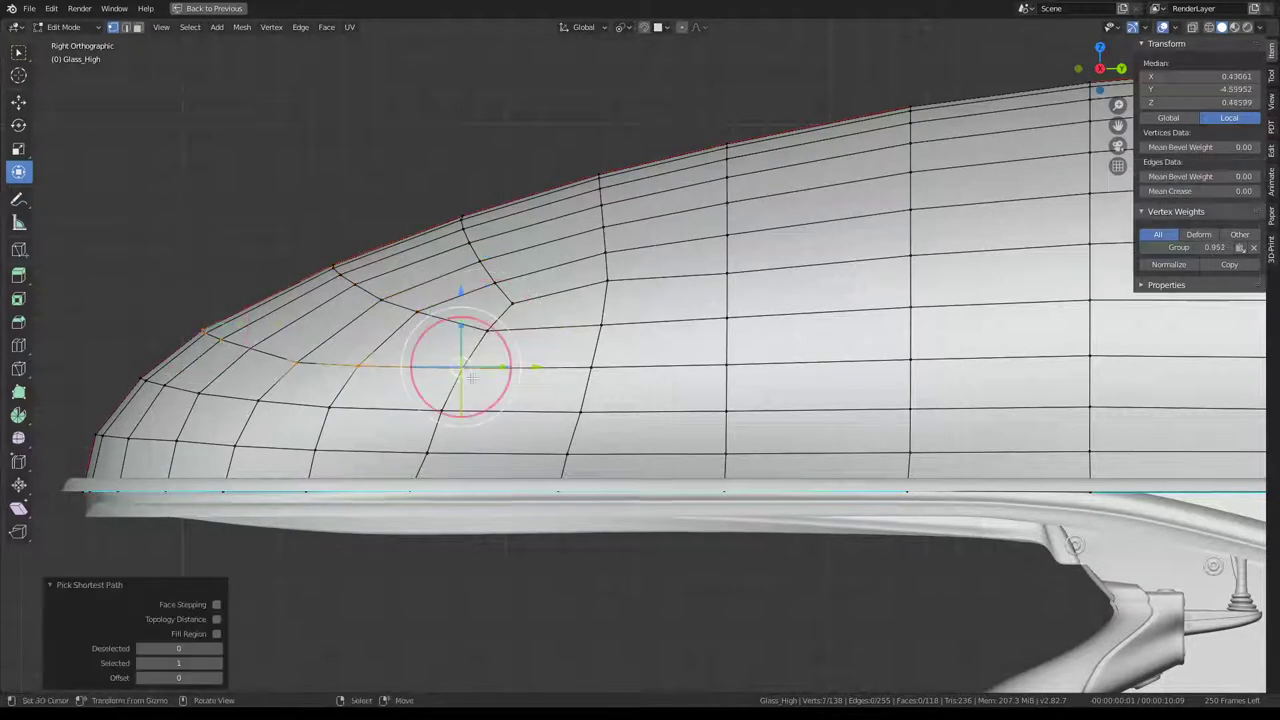
pyautogui.rightClick(745, 250)
pyautogui.press('Escape')
pyautogui.hotkey('ctrl', 'z')
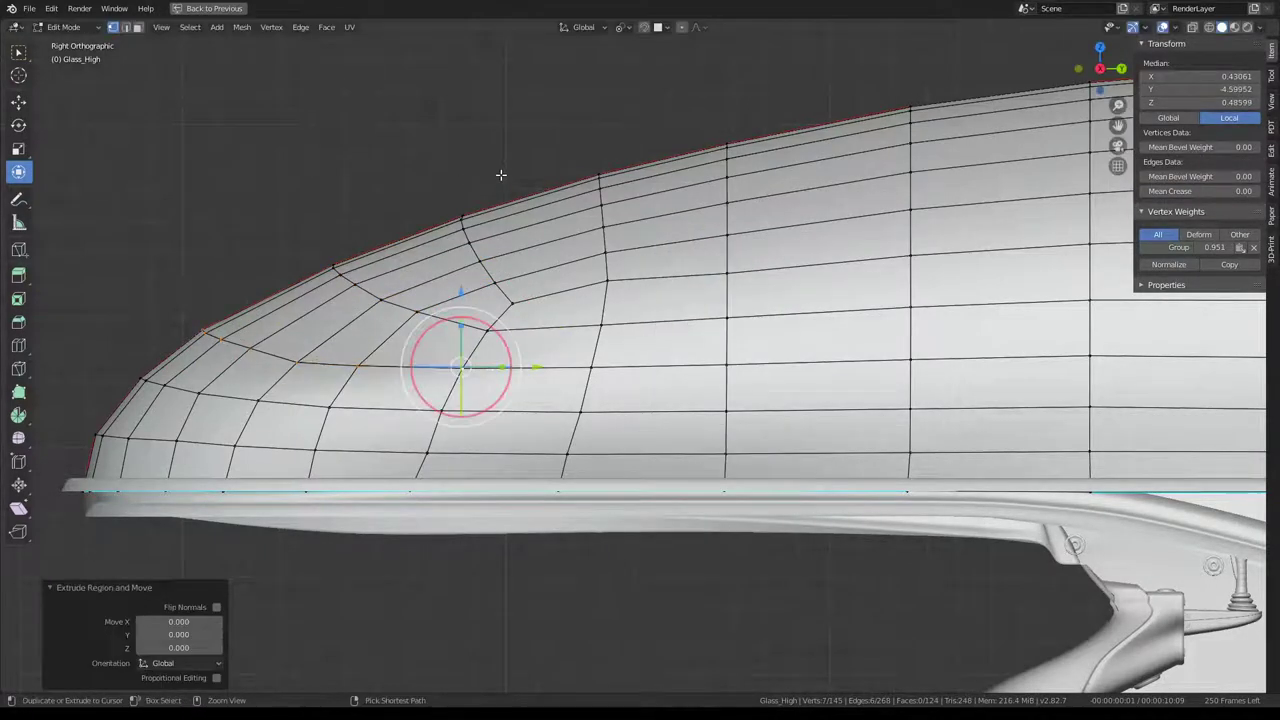
pyautogui.click(630, 143)
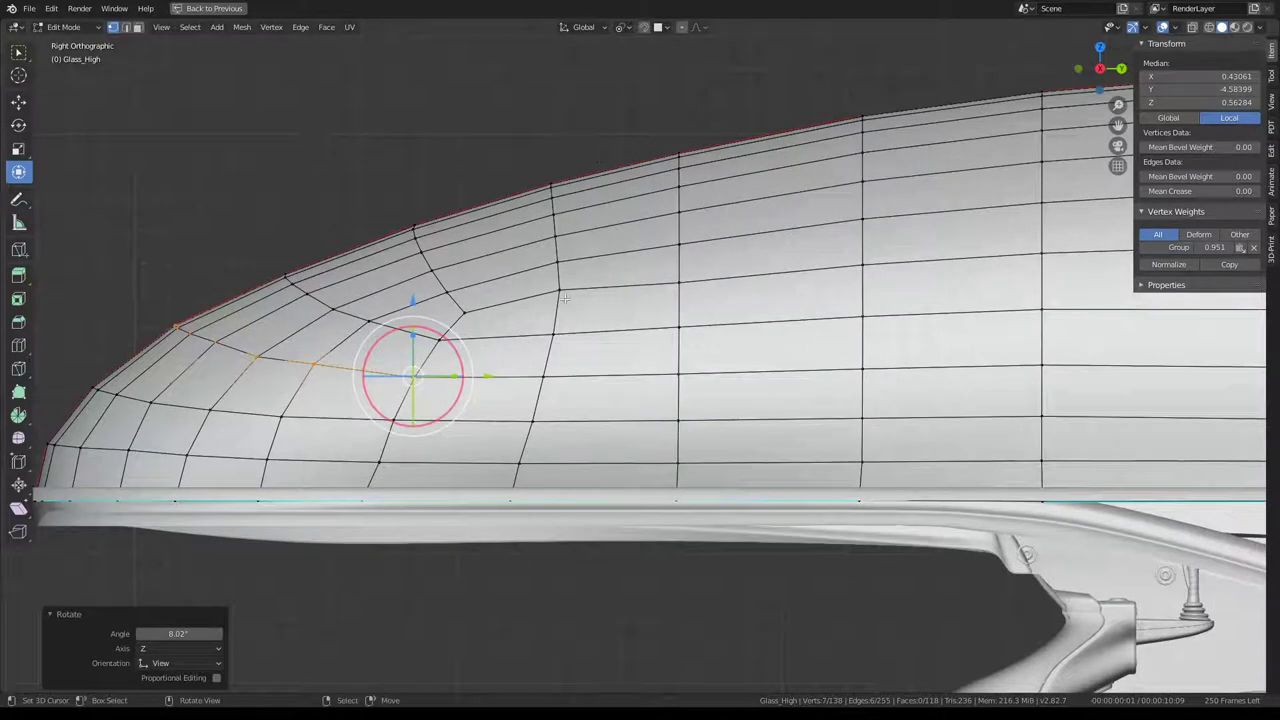
pyautogui.press('g')
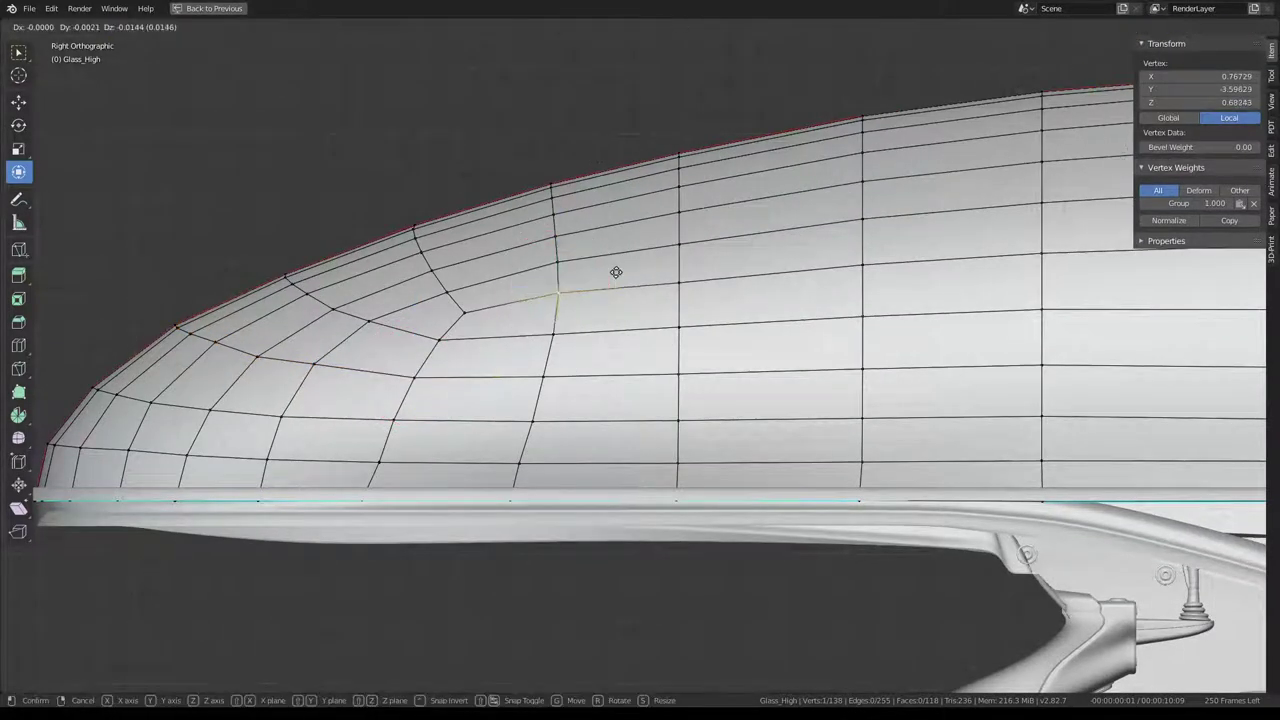
pyautogui.click(612, 271)
# Nudge another canopy nose vertex, then switch back to Object Mode.
pyautogui.moveTo(615, 270)
pyautogui.mouseDown(button='middle')
pyautogui.moveTo(581, 180)
pyautogui.moveTo(591, 154)
pyautogui.moveTo(580, 186)
pyautogui.moveTo(534, 203)
pyautogui.moveTo(594, 123)
pyautogui.moveTo(574, 134)
pyautogui.mouseUp(button='middle')
pyautogui.press('Tab')
pyautogui.press('Tab')
pyautogui.press('g')
pyautogui.click(755, 125)
pyautogui.moveTo(755, 125)
pyautogui.mouseDown(button='middle')
pyautogui.moveTo(786, 177)
pyautogui.moveTo(809, 177)
pyautogui.mouseUp(button='middle')
pyautogui.scroll(2, 690, 290)
pyautogui.click(690, 290)
pyautogui.moveTo(690, 290); pyautogui.dragTo(673, 367, button='middle')
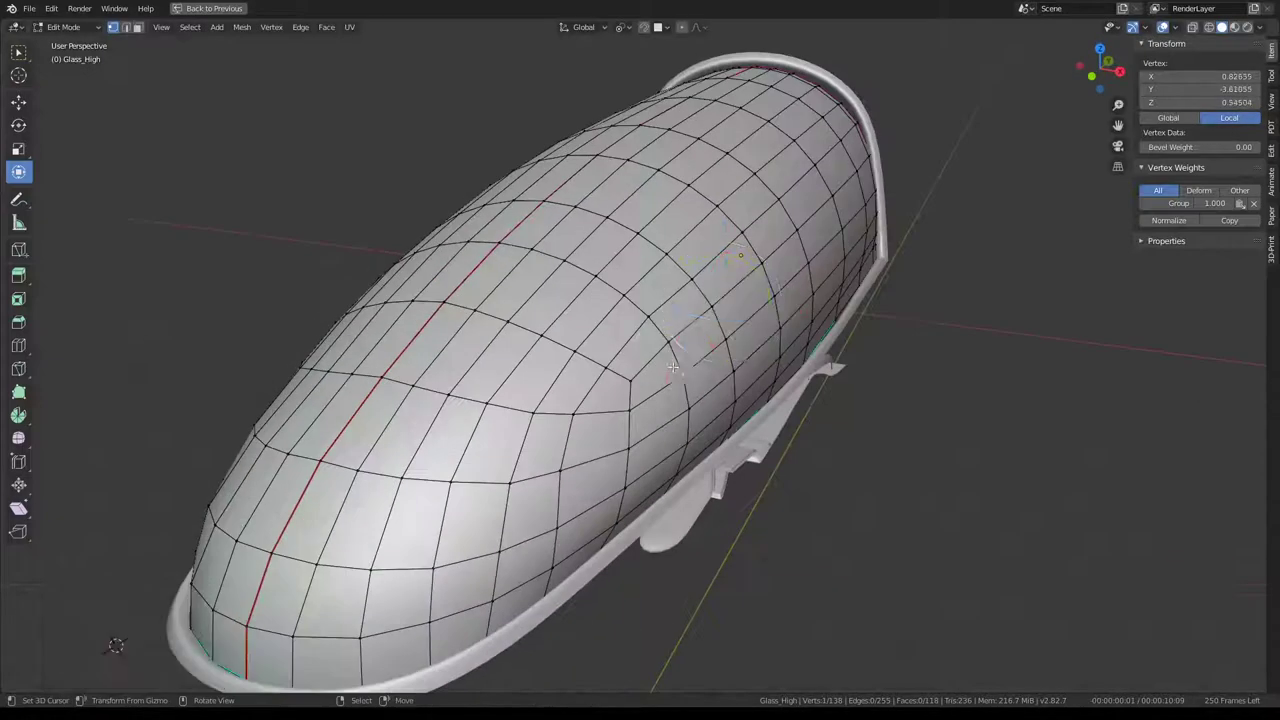
pyautogui.hotkey('ctrl', 'Tab')
pyautogui.click(700, 250)
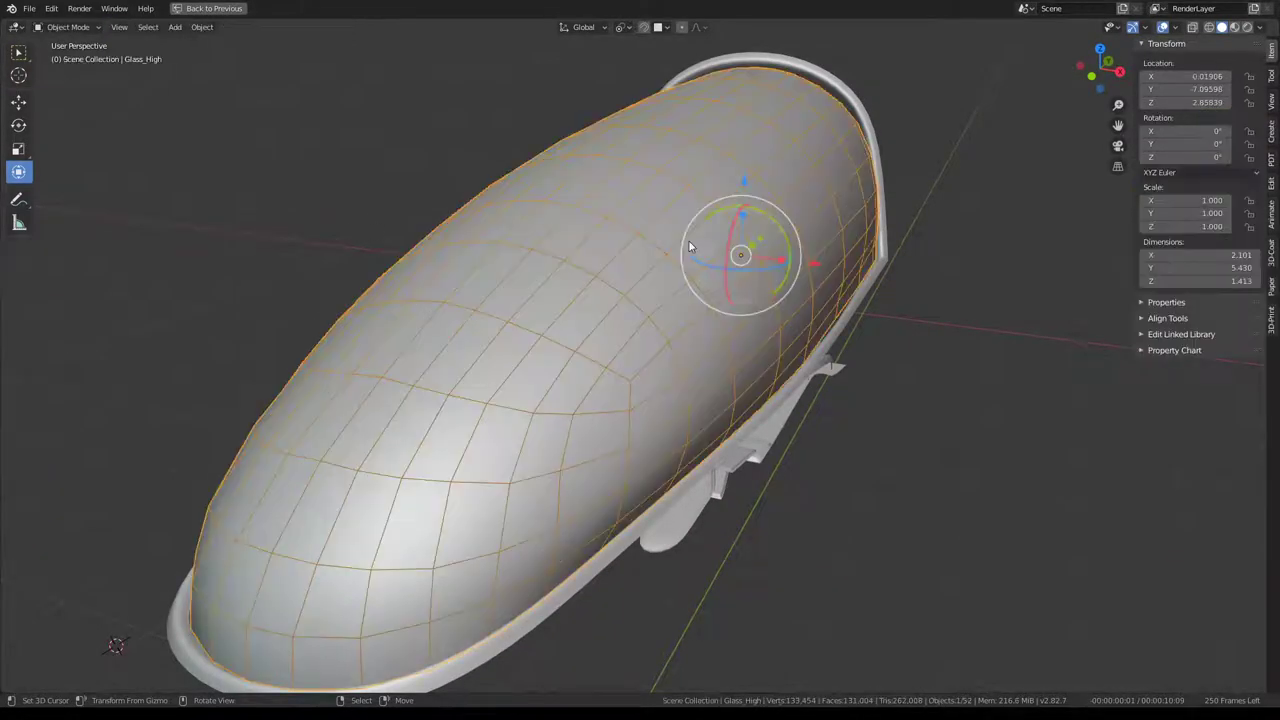
# Duplicate the Shrinkwrap modifier and set the copy's wrap mode to Outside.
pyautogui.moveTo(686, 230); pyautogui.dragTo(681, 185, button='middle')
pyautogui.hotkey('ctrl', 'space')
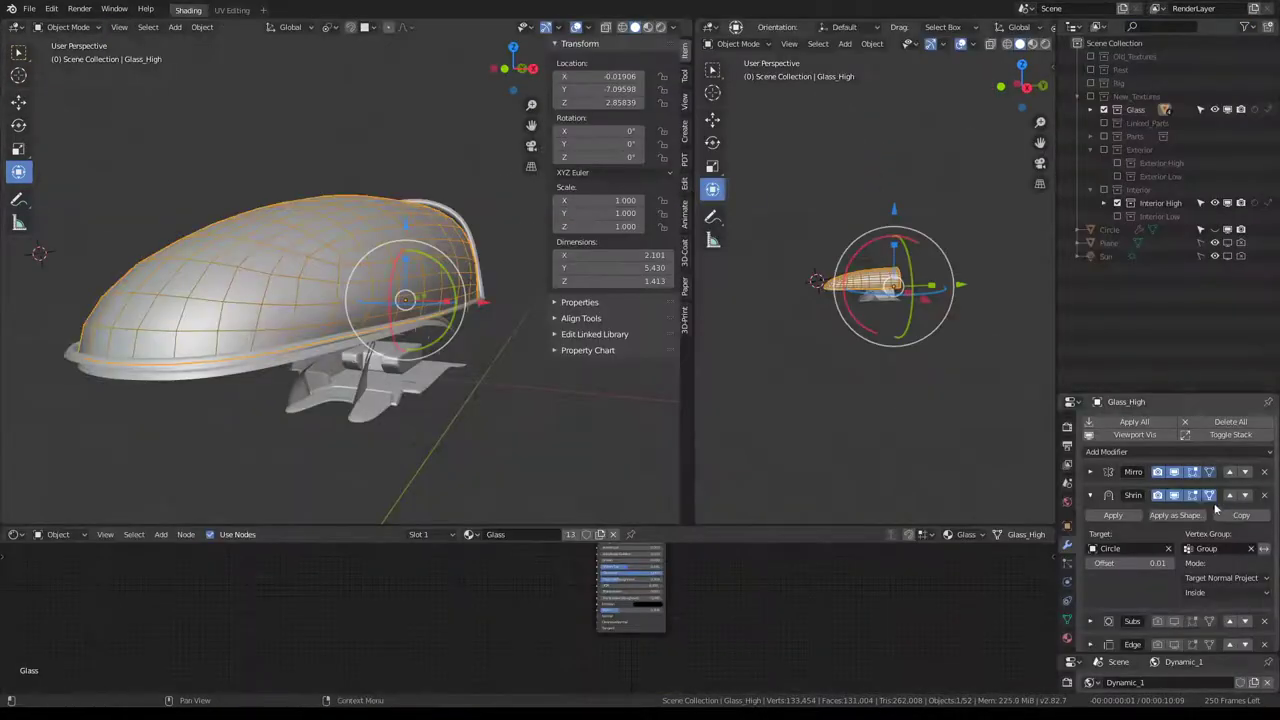
pyautogui.click(1175, 496)
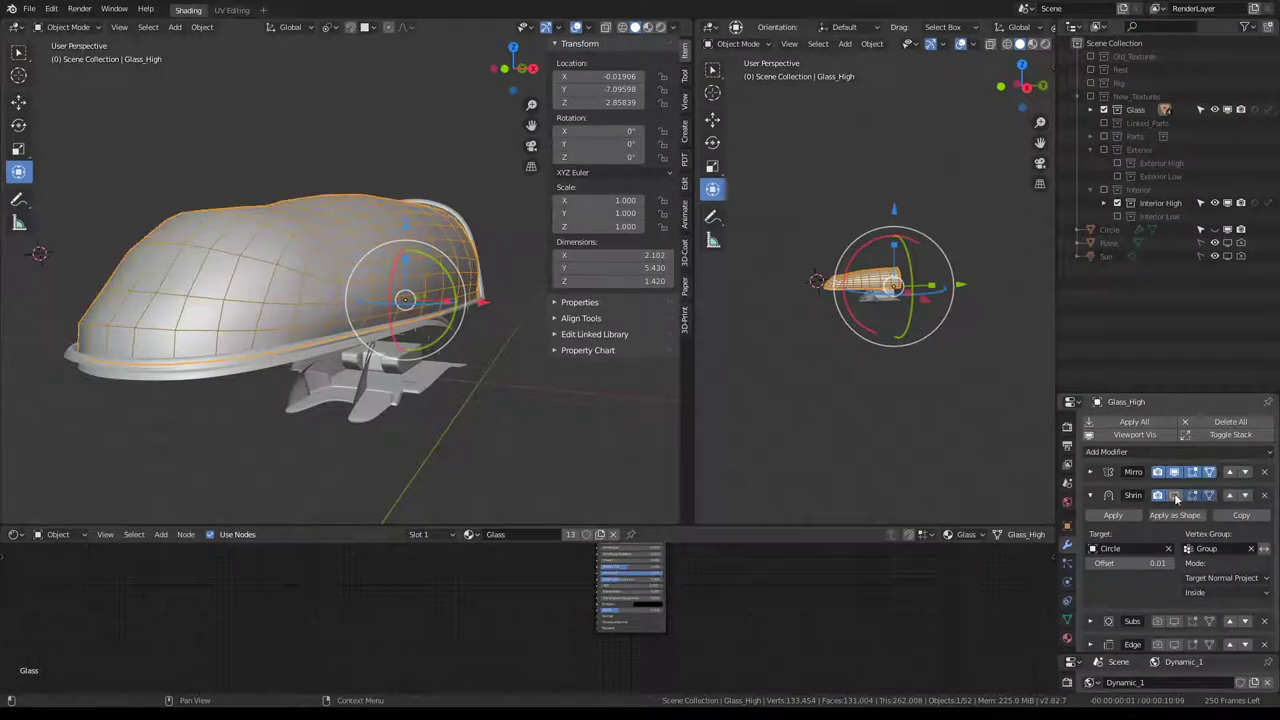
pyautogui.click(1175, 496)
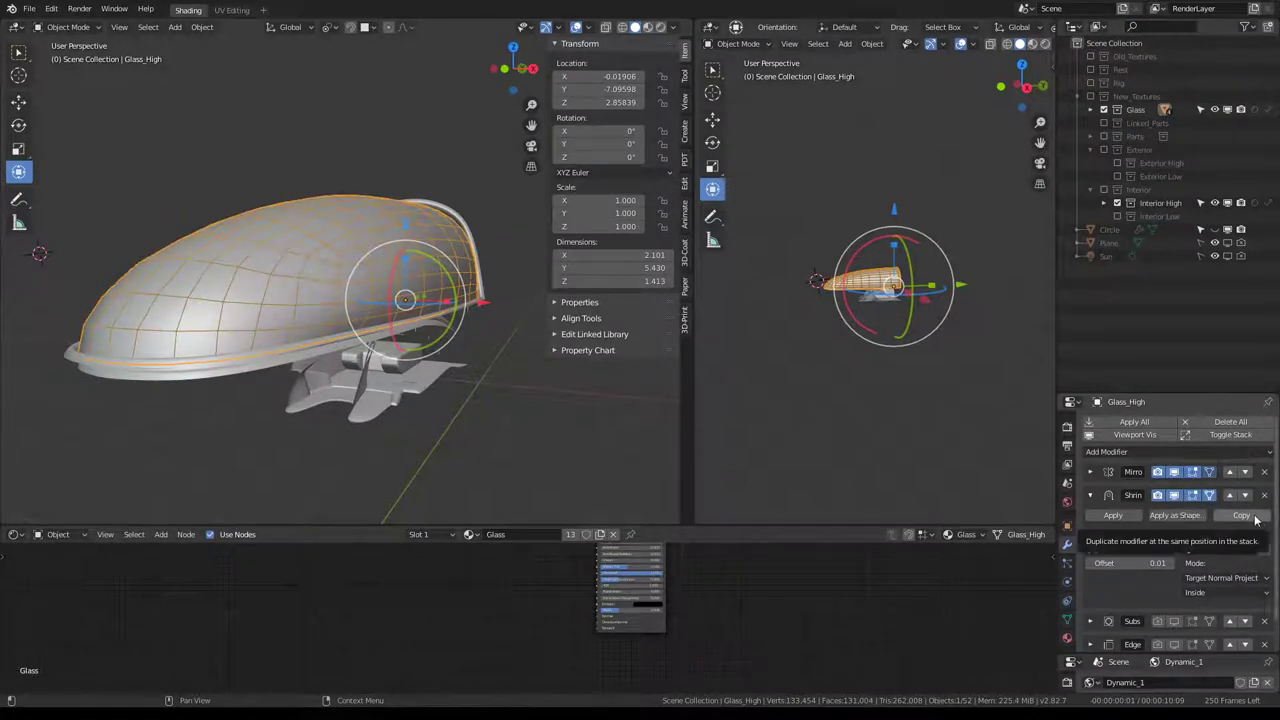
pyautogui.click(1255, 518)
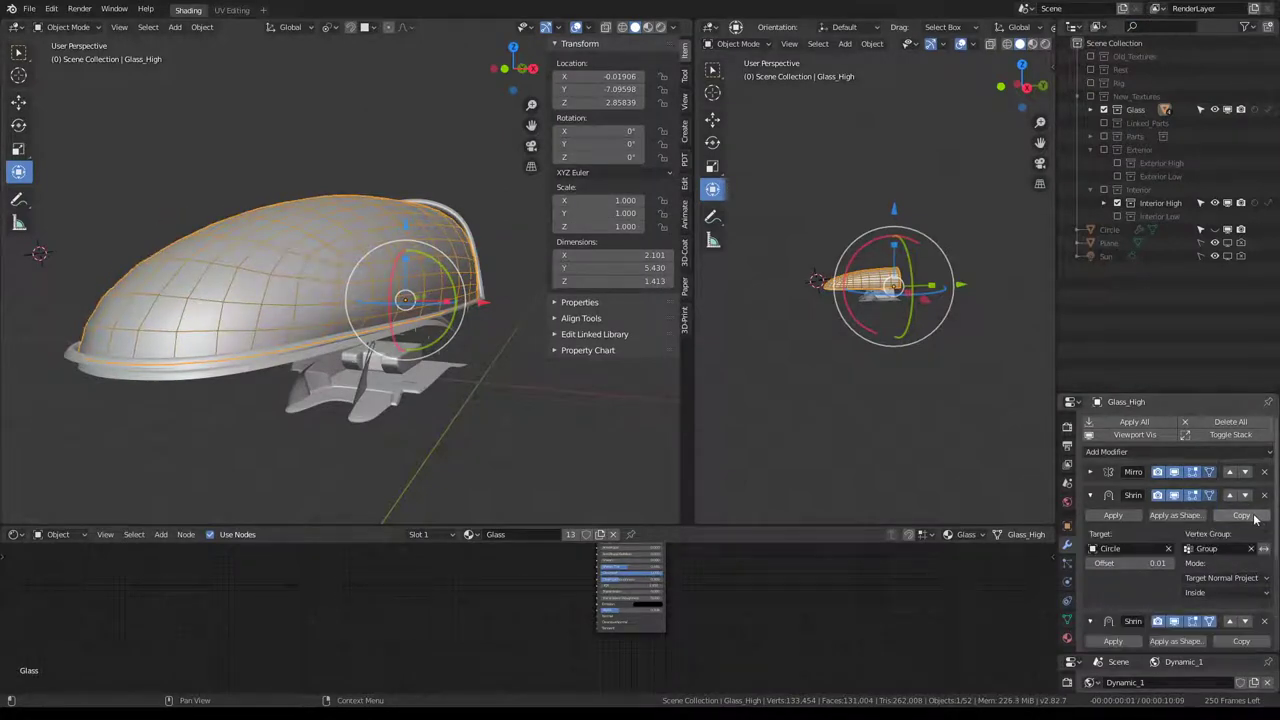
pyautogui.click(1113, 514)
pyautogui.click(1239, 595)
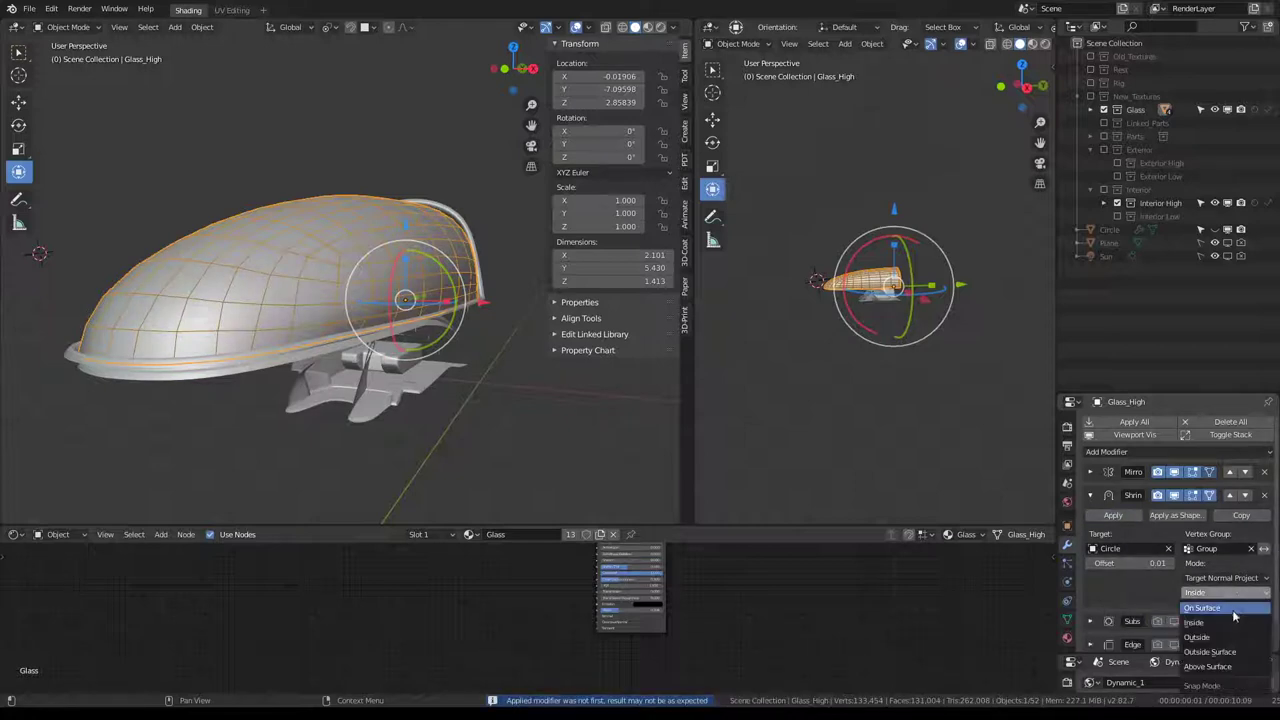
pyautogui.click(1210, 638)
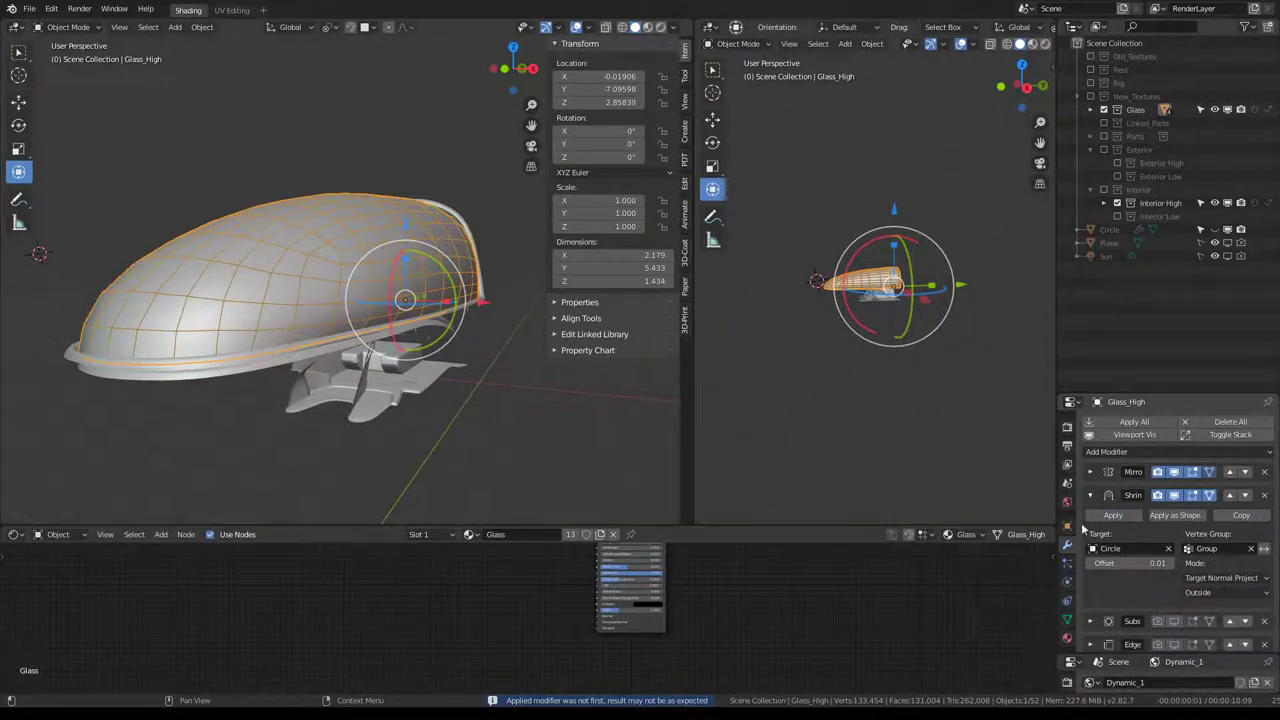
pyautogui.moveTo(531, 330); pyautogui.dragTo(195, 289, button='middle')
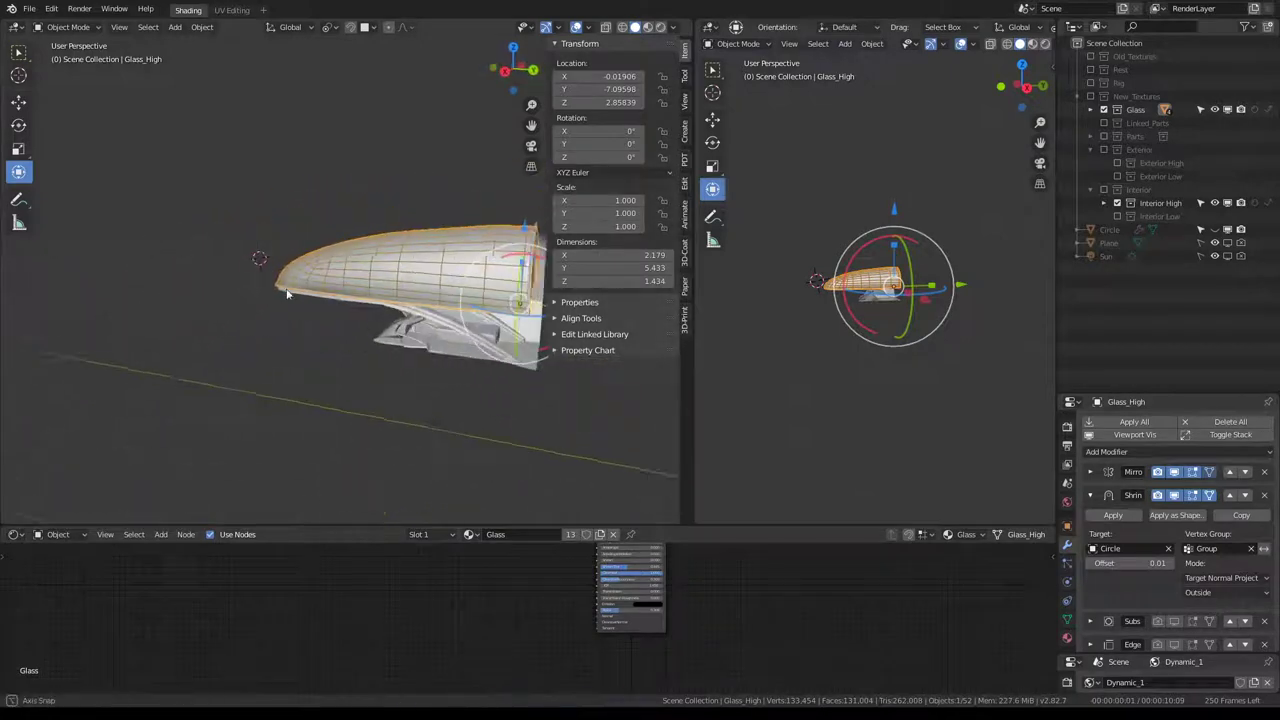
pyautogui.scroll(5, 210, 288)
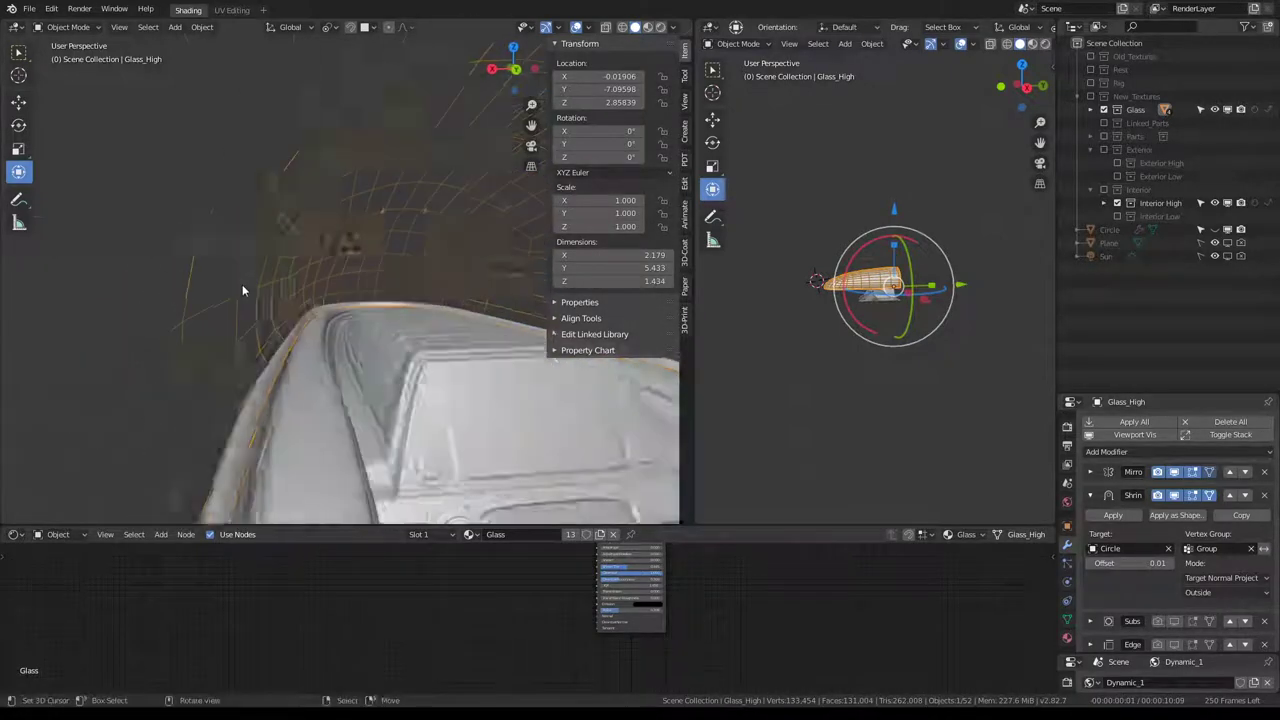
pyautogui.moveTo(234, 292); pyautogui.dragTo(476, 287, button='middle')
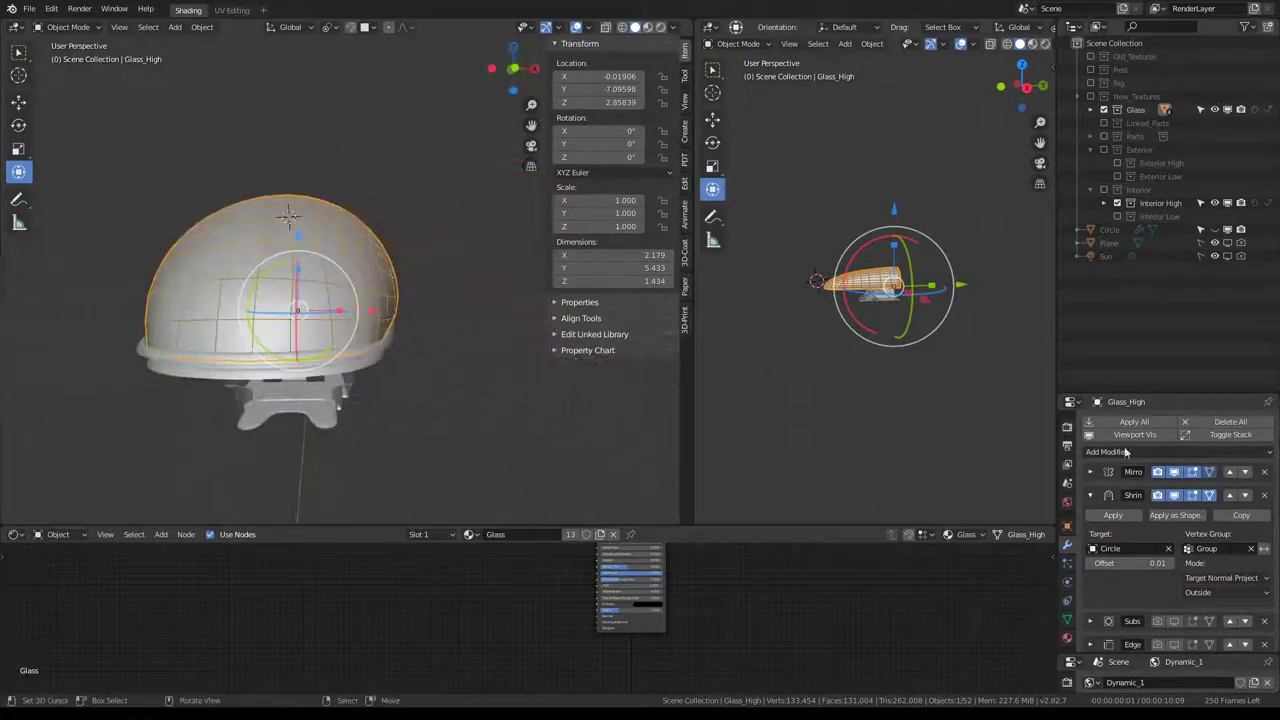
# Apply the Outside copy and switch the remaining Shrinkwrap's mode to Inside.
pyautogui.click(1113, 515)
pyautogui.click(1098, 498)
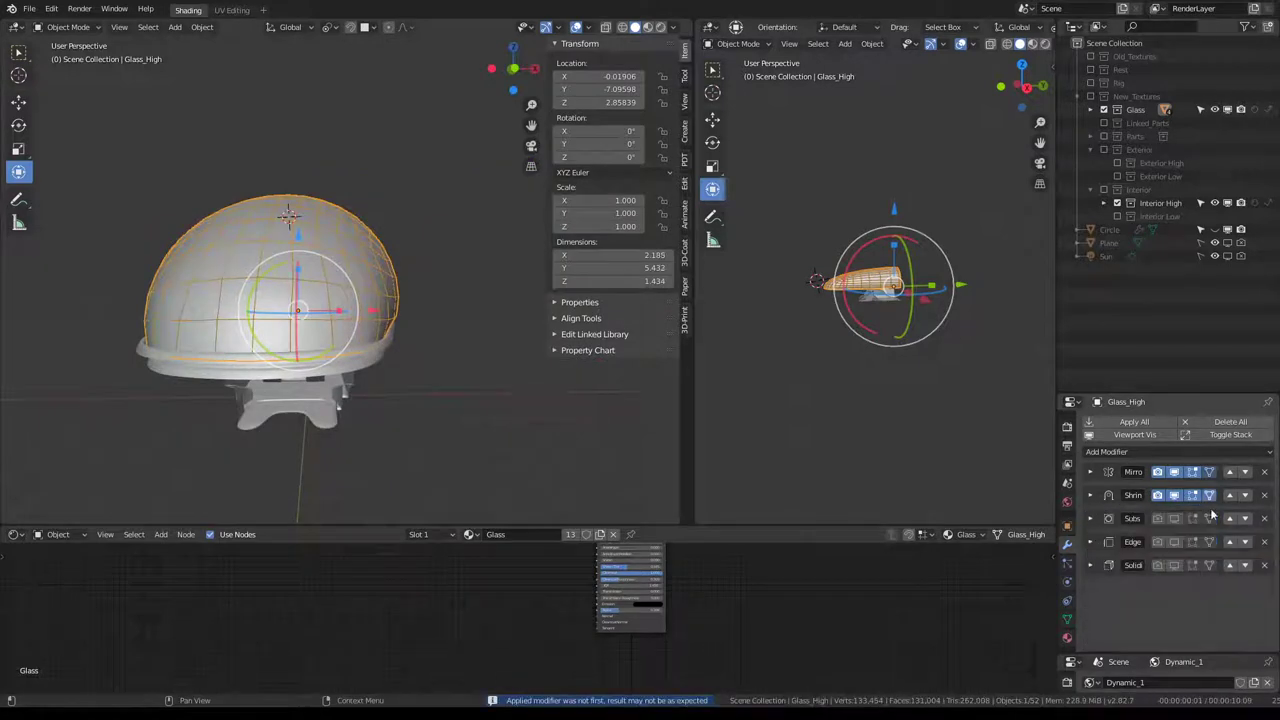
pyautogui.click(1090, 500)
pyautogui.click(1222, 591)
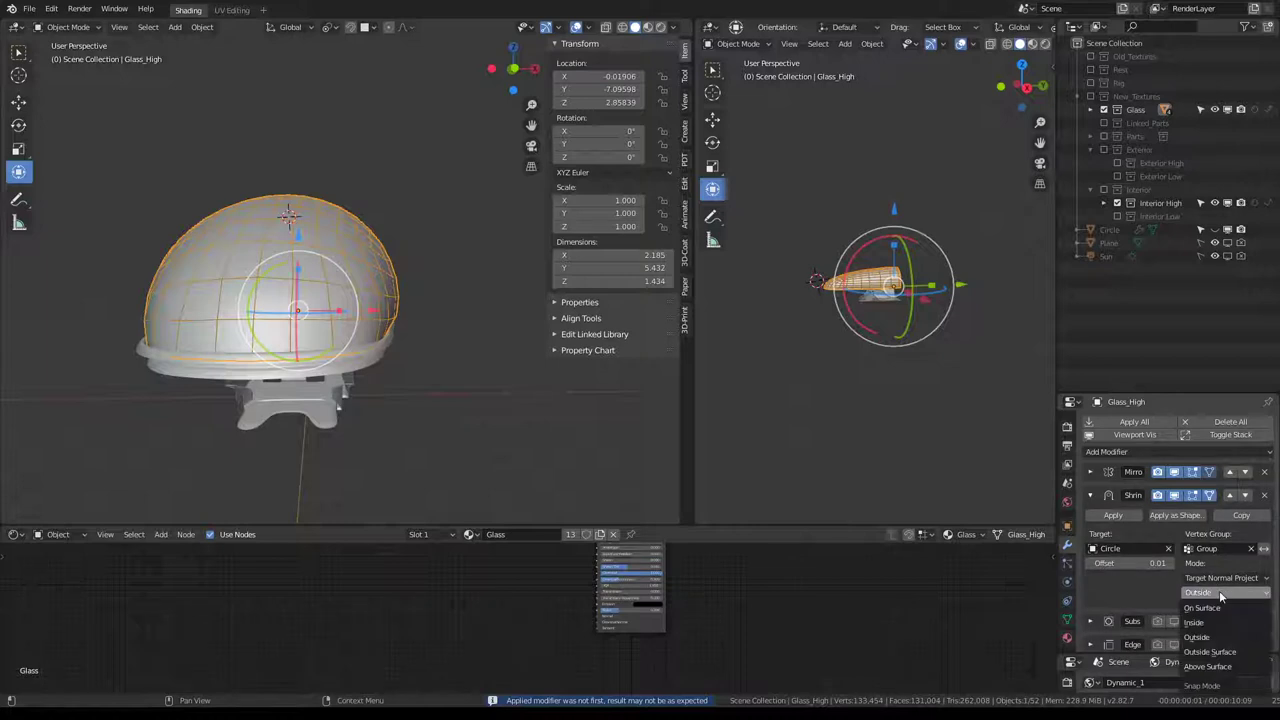
pyautogui.click(1213, 623)
pyautogui.moveTo(352, 194)
pyautogui.mouseDown(button='middle')
pyautogui.moveTo(365, 213)
pyautogui.moveTo(309, 234)
pyautogui.moveTo(306, 250)
pyautogui.moveTo(401, 199)
pyautogui.moveTo(280, 238)
pyautogui.moveTo(233, 237)
pyautogui.moveTo(394, 251)
pyautogui.moveTo(391, 237)
pyautogui.mouseUp(button='middle')
pyautogui.scroll(3, 310, 213)
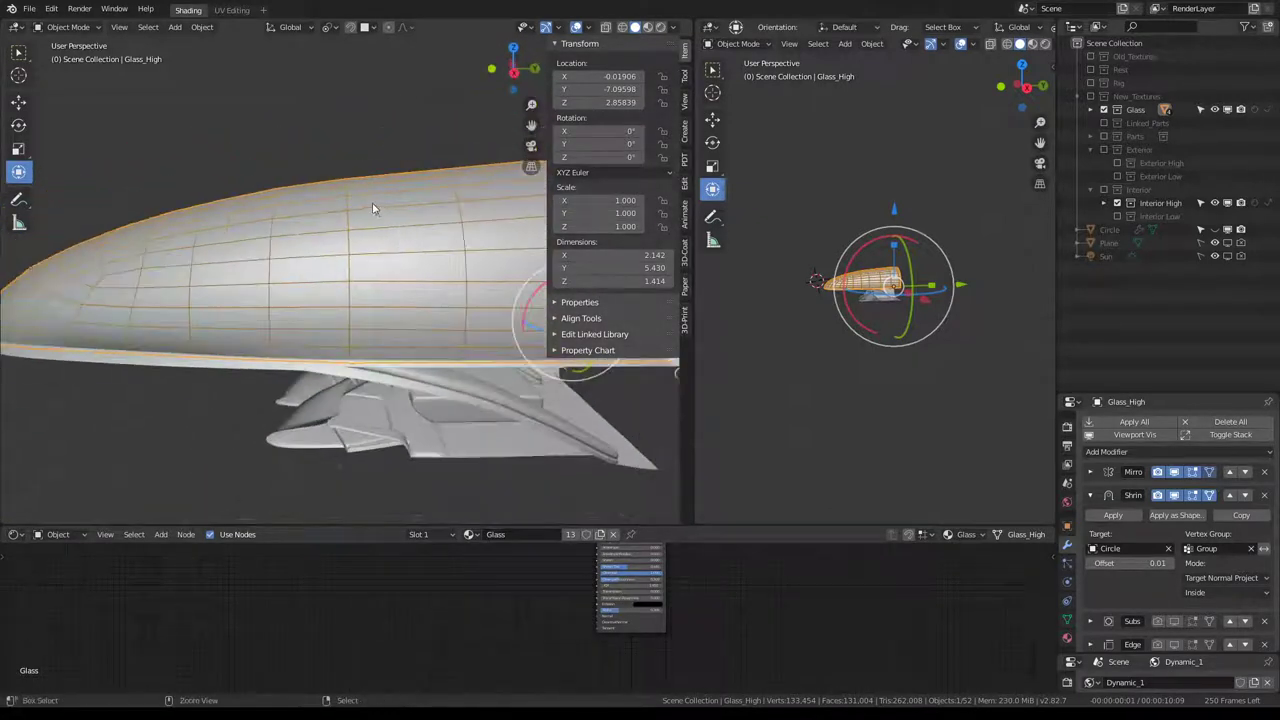
pyautogui.hotkey('ctrl', 'space')
# Switch to Material Preview, look through the scene camera, and enter Edit Mode on the canopy.
pyautogui.moveTo(677, 257)
pyautogui.mouseDown(button='middle')
pyautogui.moveTo(651, 266)
pyautogui.moveTo(755, 256)
pyautogui.mouseUp(button='middle')
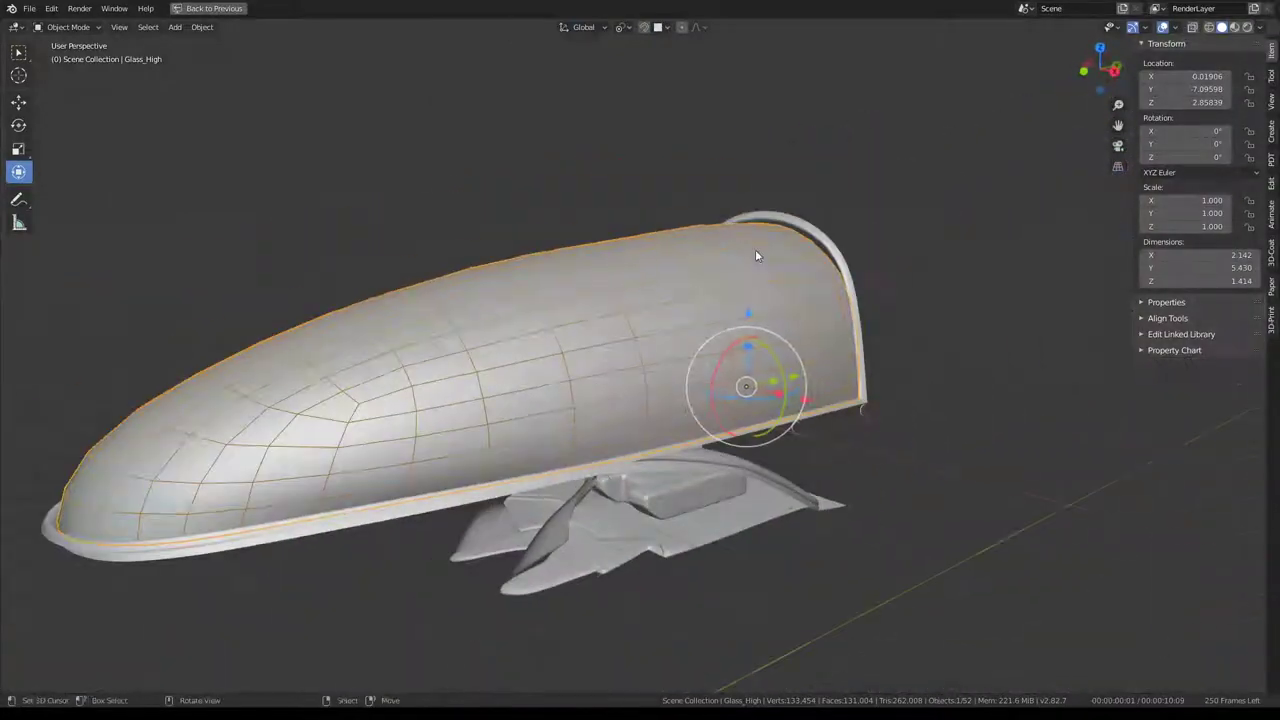
pyautogui.click(1234, 27)
pyautogui.moveTo(790, 205)
pyautogui.mouseDown(button='middle')
pyautogui.moveTo(562, 205)
pyautogui.moveTo(577, 200)
pyautogui.mouseUp(button='middle')
pyautogui.press('KP_0')
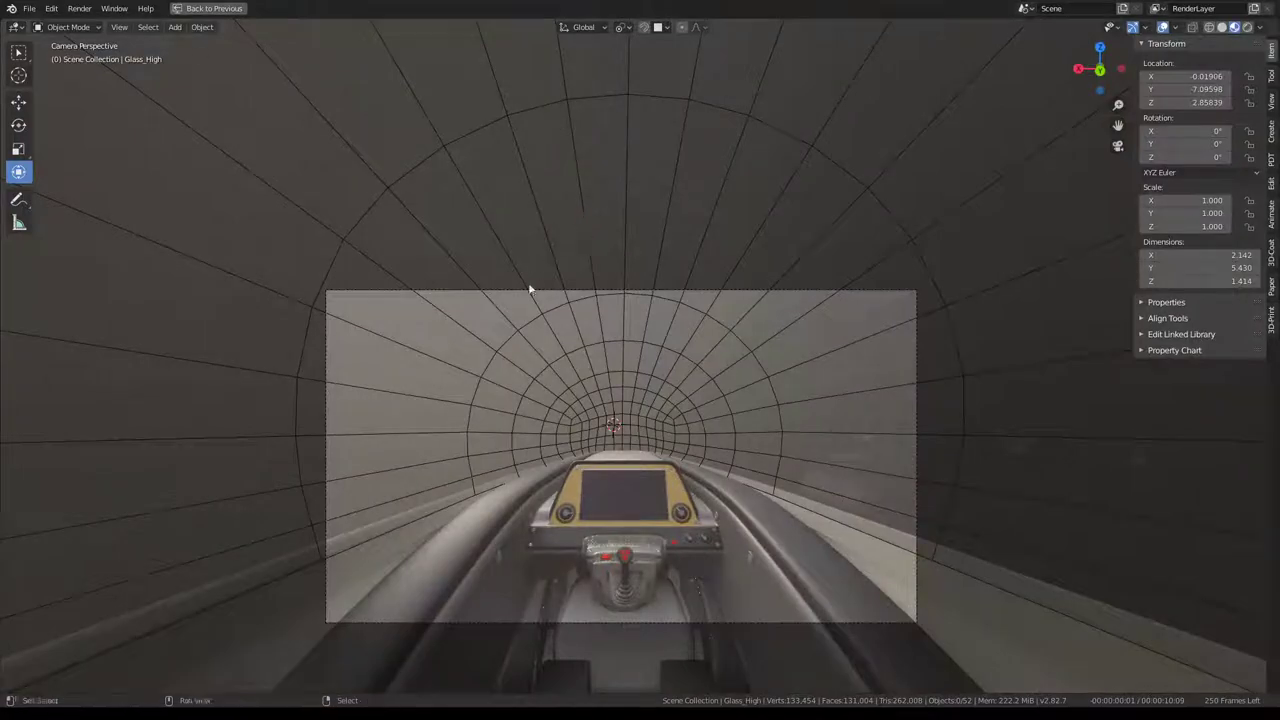
pyautogui.scroll(3, 530, 289)
pyautogui.scroll(3, 677, 265)
pyautogui.press('Tab')
pyautogui.scroll(3, 652, 224)
# Move the canopy's lower-left rim vertex along X by 0.017.
pyautogui.click(397, 503)
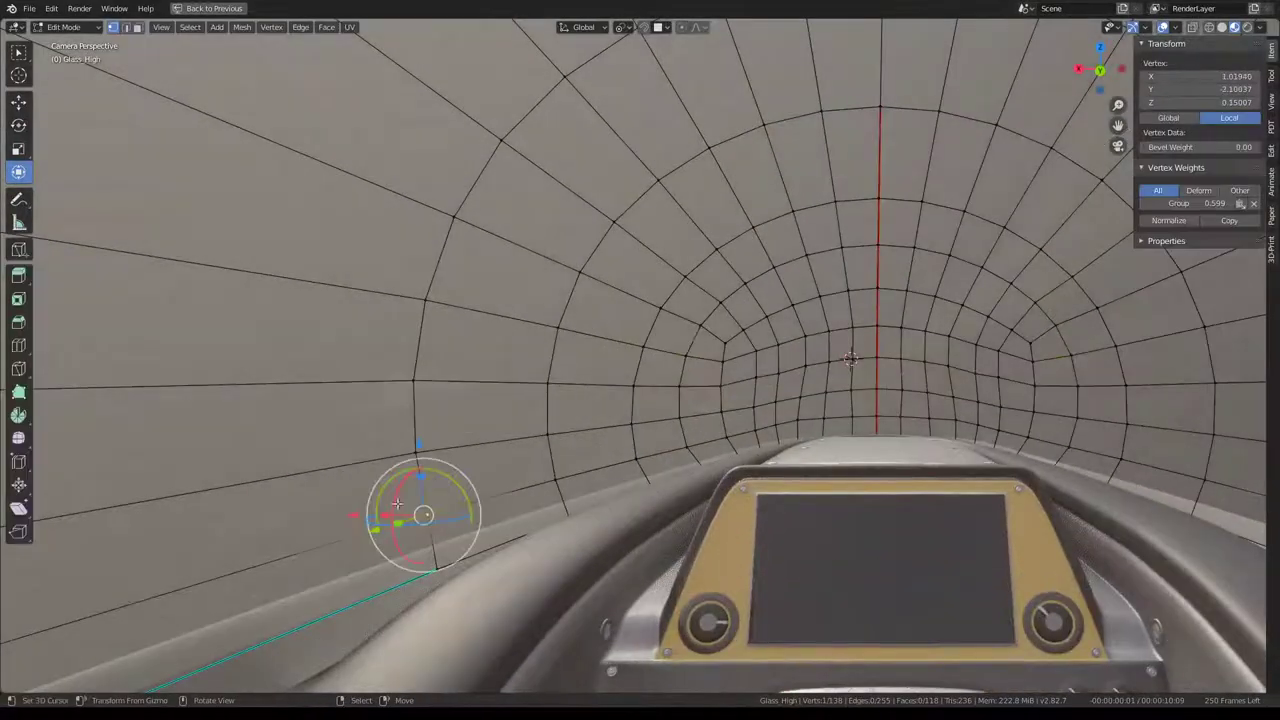
pyautogui.moveTo(397, 503)
pyautogui.mouseDown(button='middle')
pyautogui.moveTo(742, 374)
pyautogui.moveTo(629, 338)
pyautogui.mouseUp(button='middle')
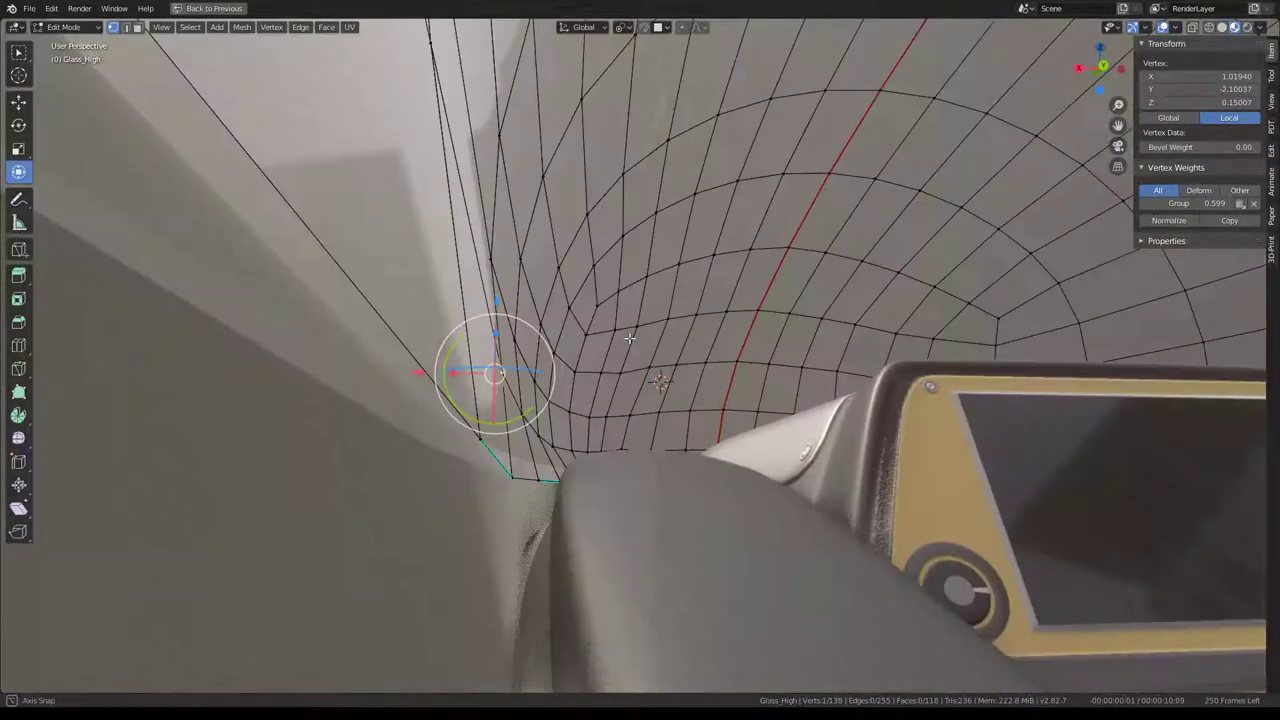
pyautogui.moveTo(566, 424); pyautogui.dragTo(566, 440, button='middle')
pyautogui.moveTo(505, 360)
pyautogui.mouseDown(button='middle')
pyautogui.moveTo(474, 464)
pyautogui.moveTo(500, 513)
pyautogui.mouseUp(button='middle')
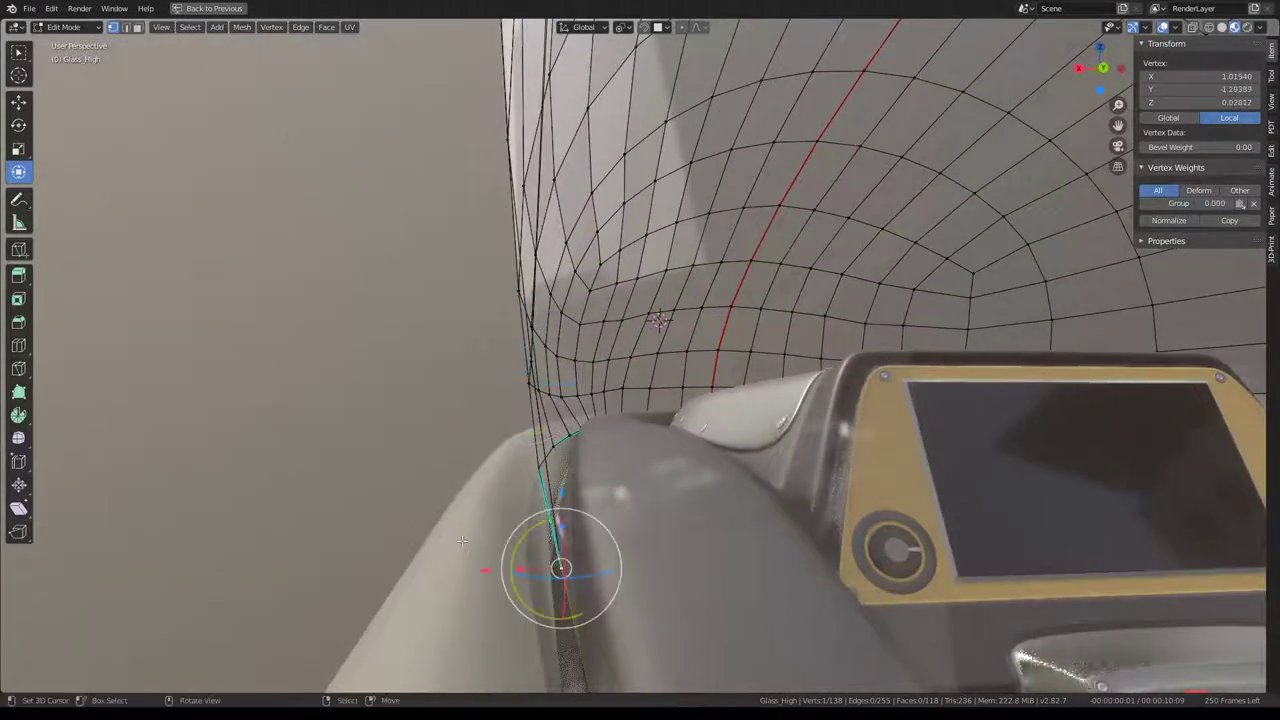
pyautogui.press('g')
pyautogui.press('x')
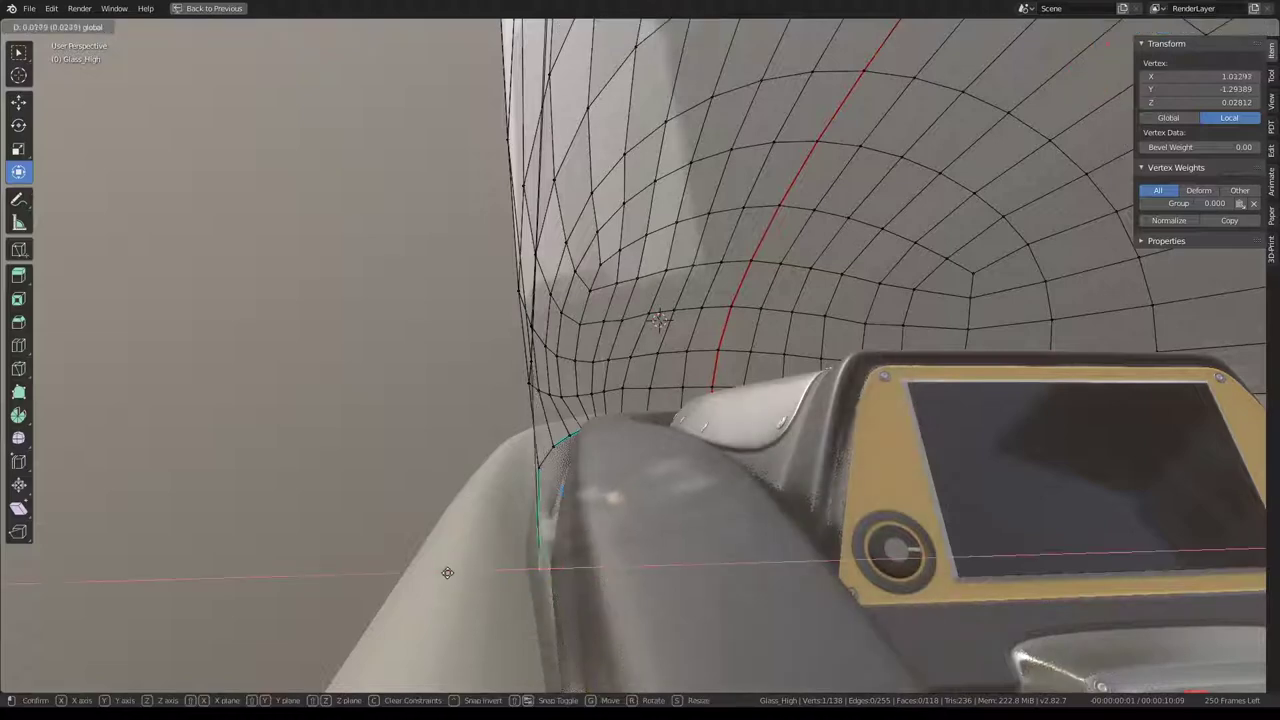
pyautogui.click(451, 576)
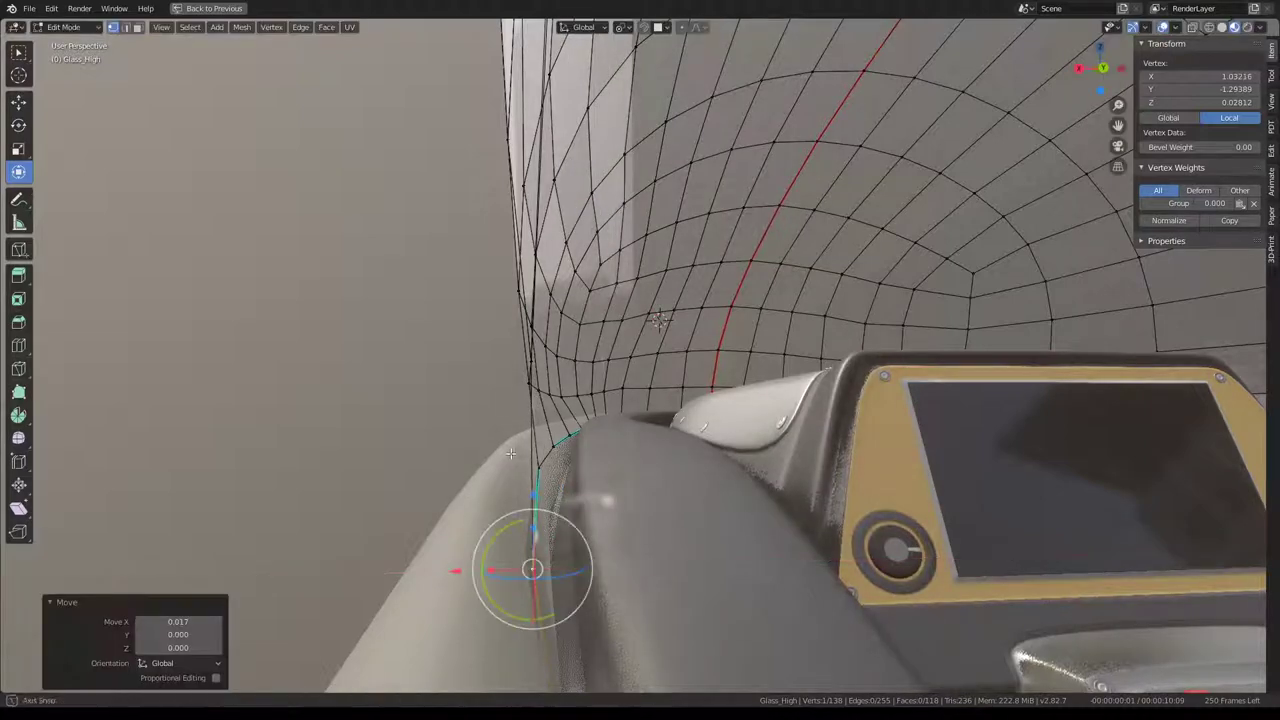
# Nudge the rim vertex again by 0.023 so it tucks against the cockpit edge.
pyautogui.moveTo(451, 576); pyautogui.dragTo(607, 363, button='middle')
pyautogui.press('g')
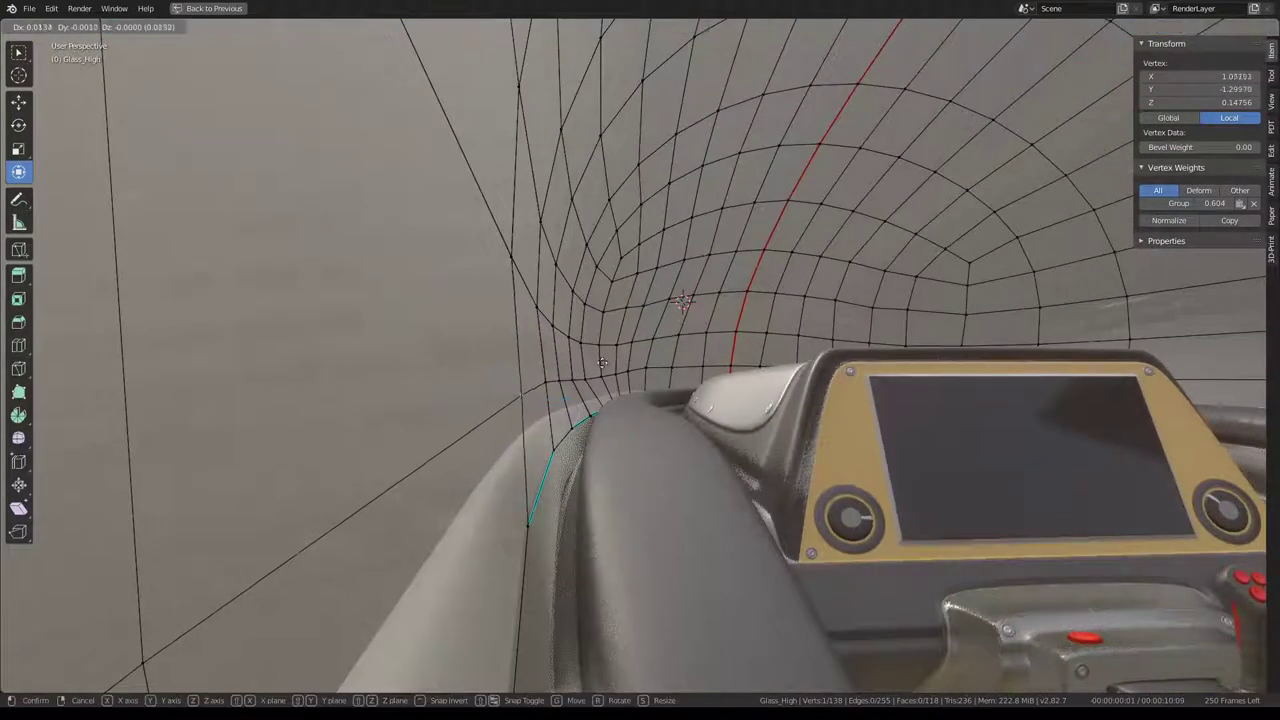
pyautogui.rightClick(581, 365)
pyautogui.press('g')
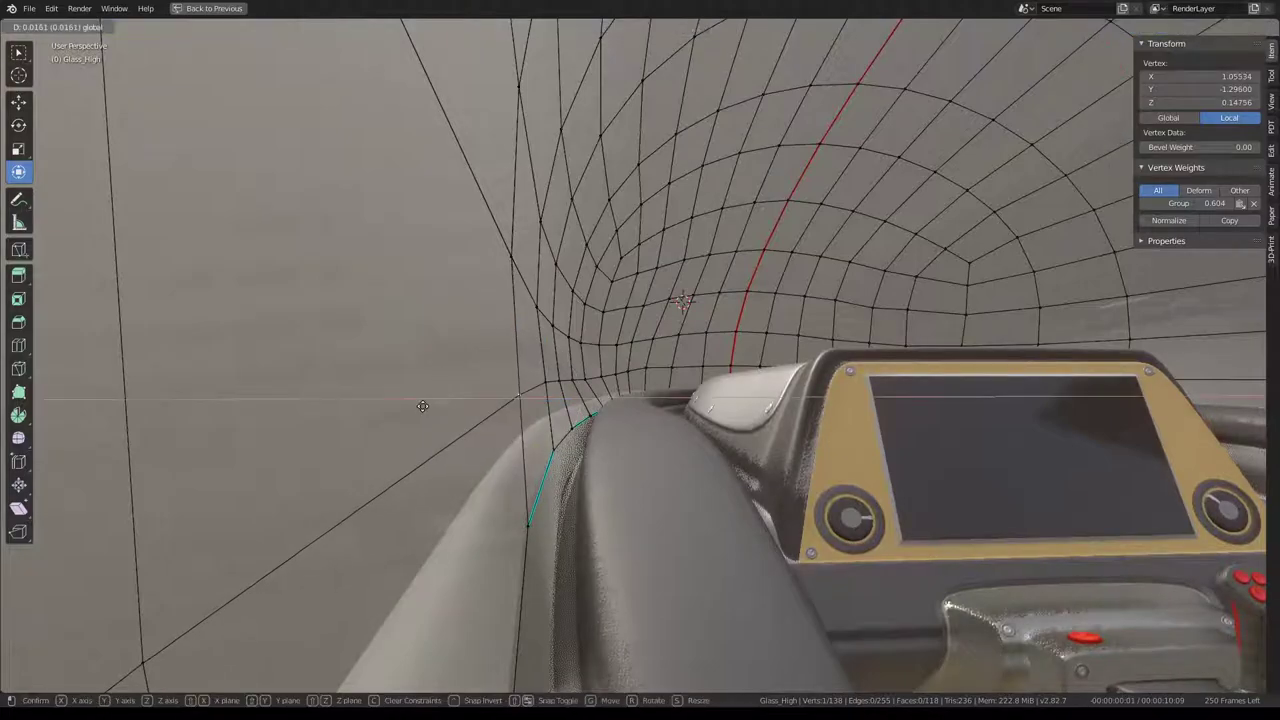
pyautogui.click(500, 390)
pyautogui.moveTo(500, 390)
pyautogui.mouseDown(button='middle')
pyautogui.moveTo(527, 351)
pyautogui.moveTo(273, 320)
pyautogui.moveTo(400, 320)
pyautogui.moveTo(399, 303)
pyautogui.moveTo(651, 320)
pyautogui.moveTo(435, 331)
pyautogui.moveTo(578, 301)
pyautogui.moveTo(574, 318)
pyautogui.mouseUp(button='middle')
# Return to Object Mode and pick the edge along the glass base.
pyautogui.press('Tab')
pyautogui.press('Tab')
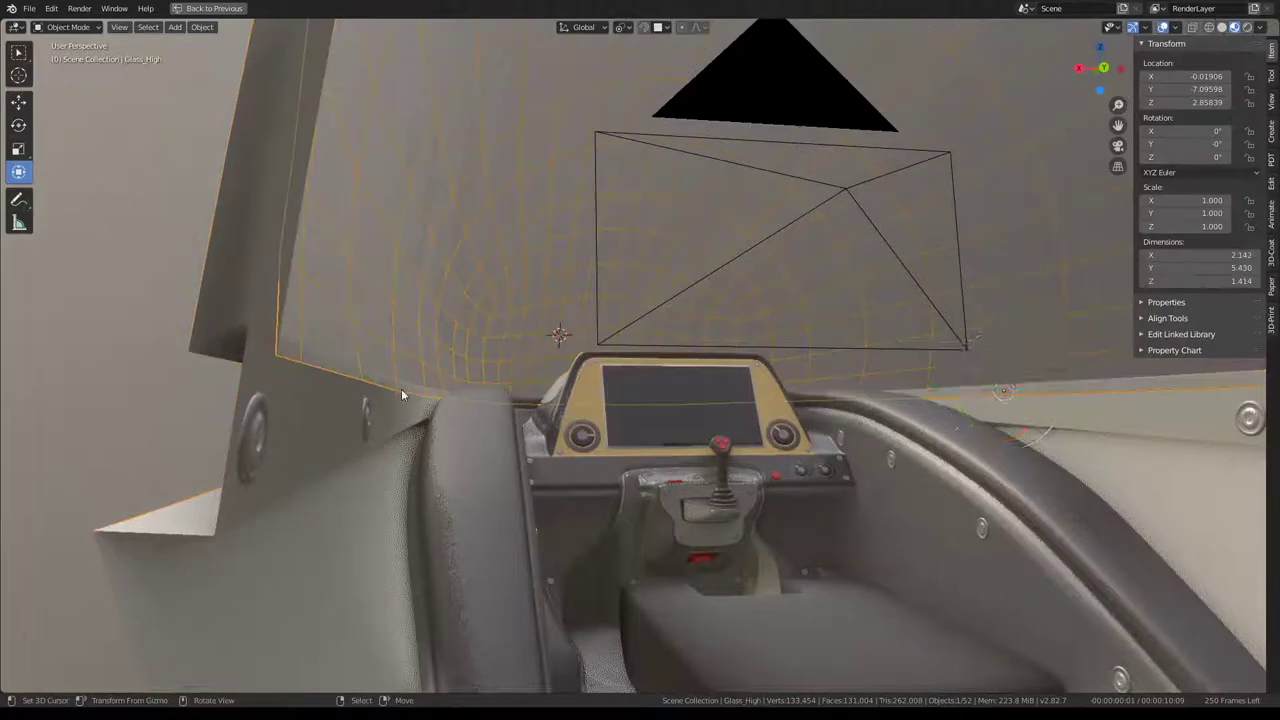
pyautogui.keyDown('alt'); pyautogui.click(400, 392); pyautogui.keyUp('alt')
pyautogui.moveTo(397, 317); pyautogui.dragTo(395, 320)
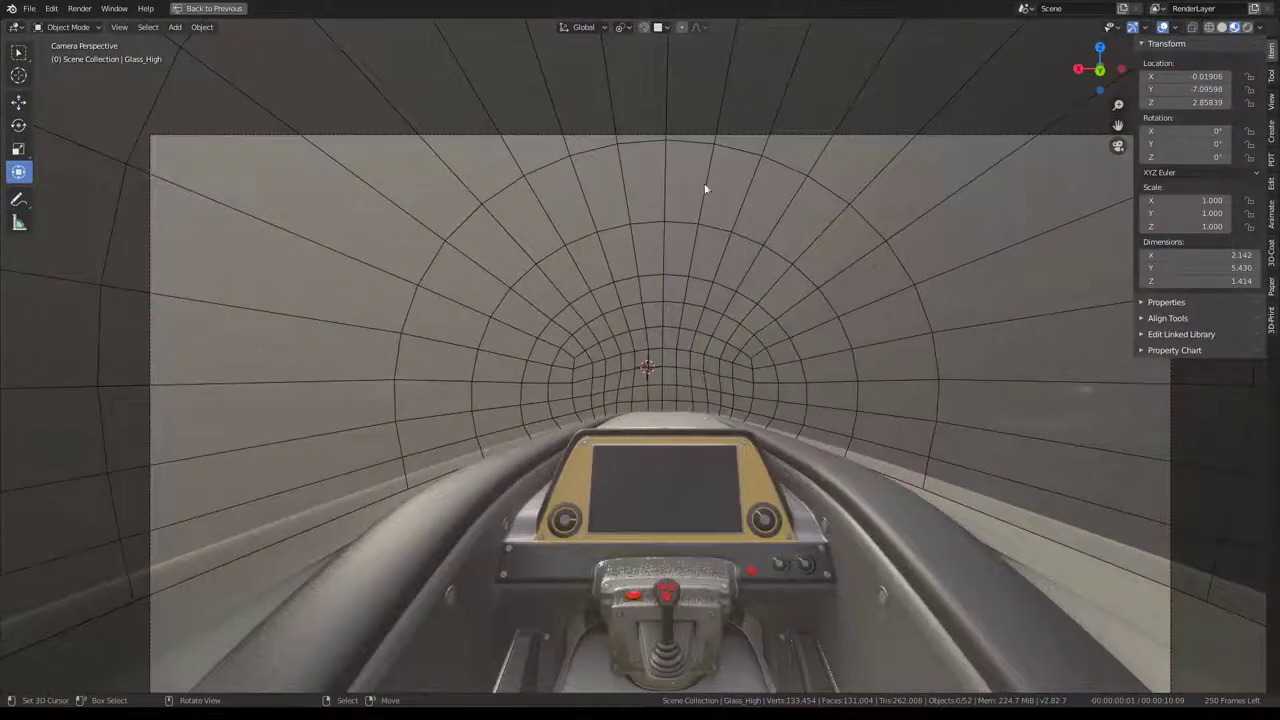
# Select the camera and zoom in to check the canopy; cancel the trial rotation.
pyautogui.click(713, 134)
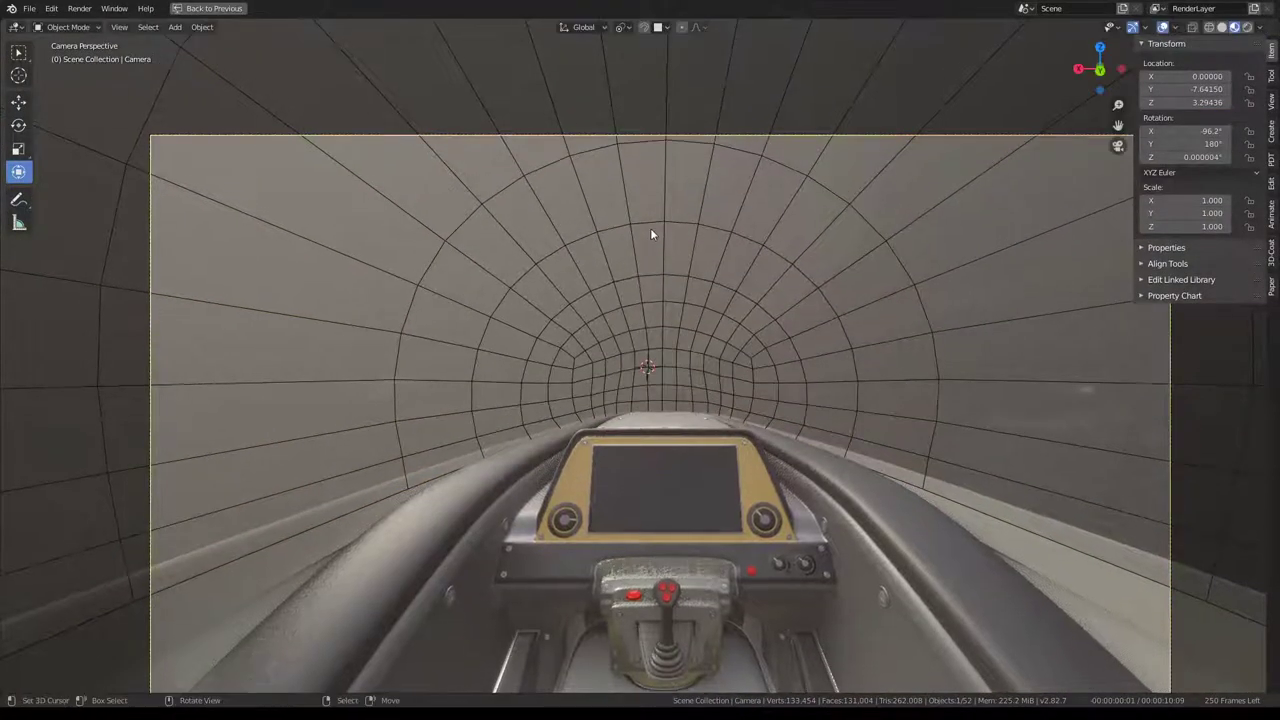
pyautogui.scroll(-4, 650, 233)
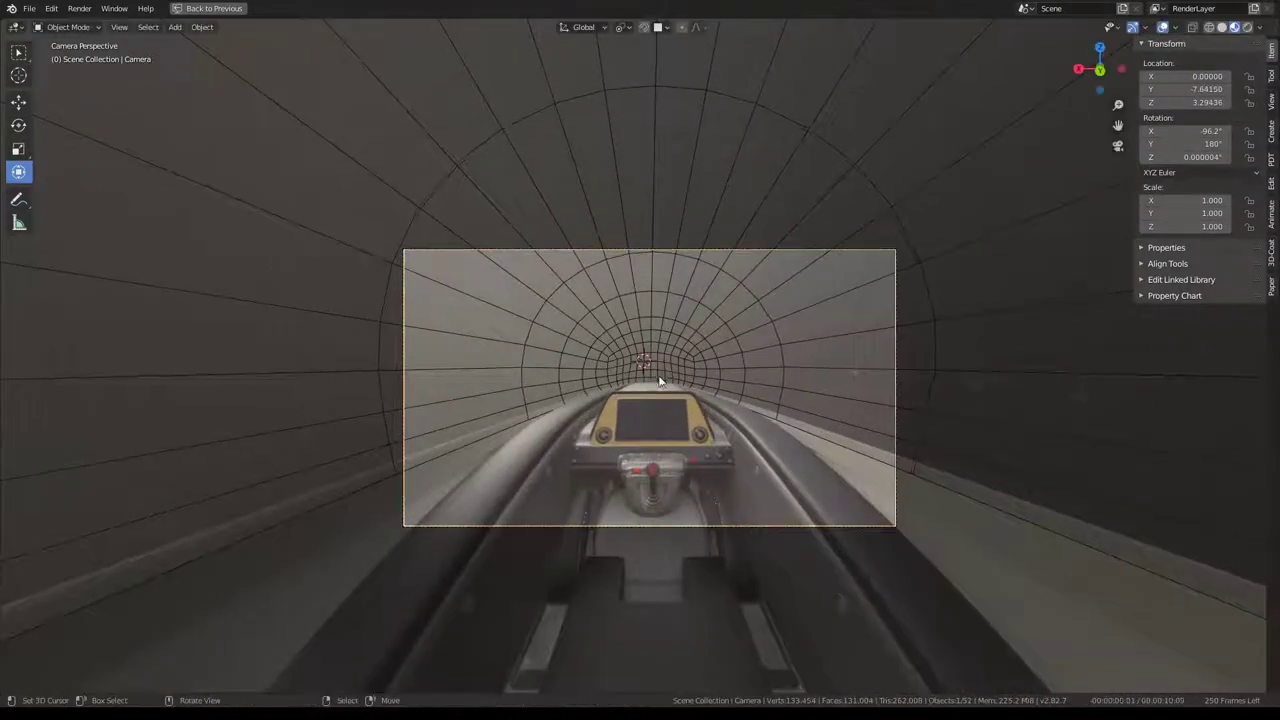
pyautogui.scroll(3, 658, 362)
pyautogui.scroll(2, 653, 341)
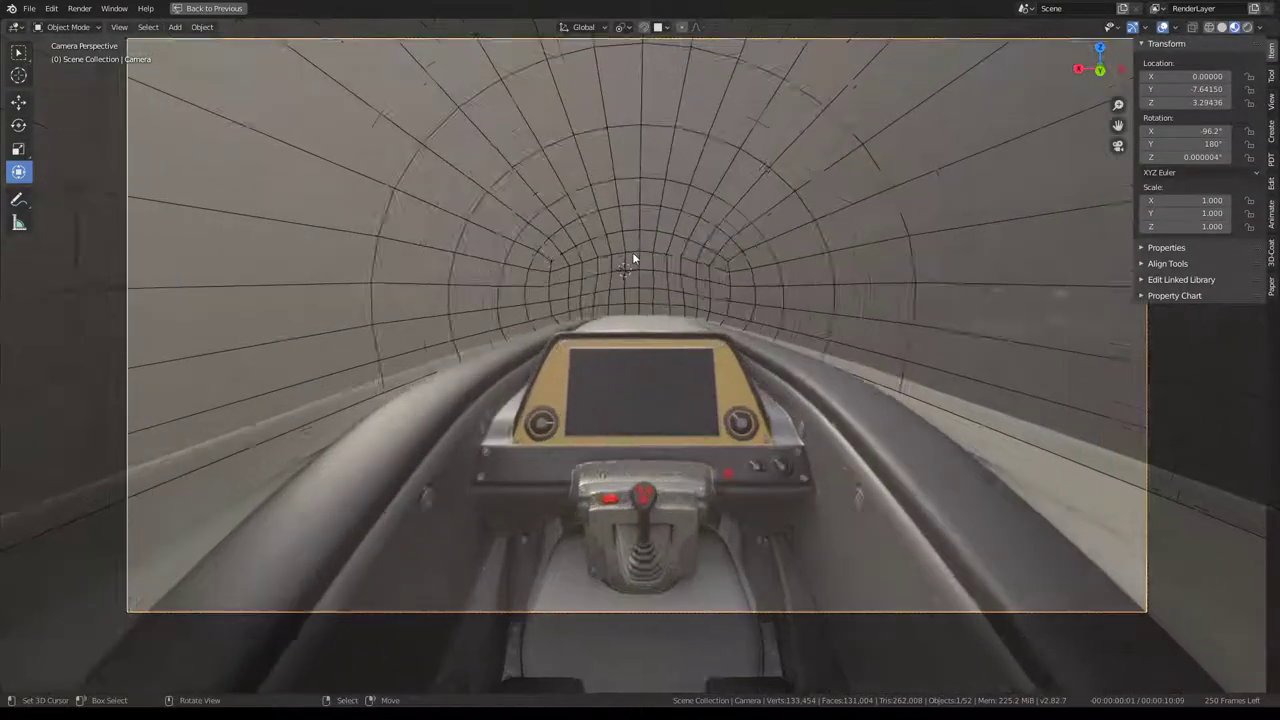
pyautogui.scroll(2, 632, 255)
pyautogui.press('r')
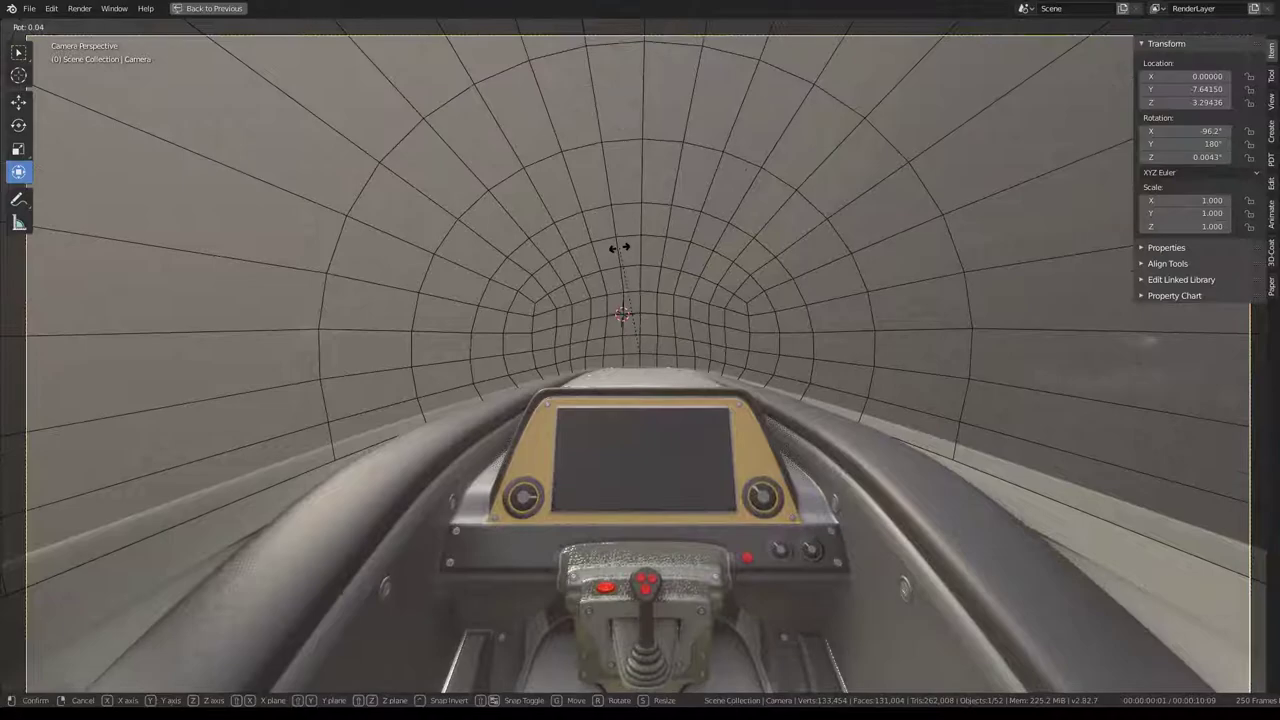
pyautogui.press('r')
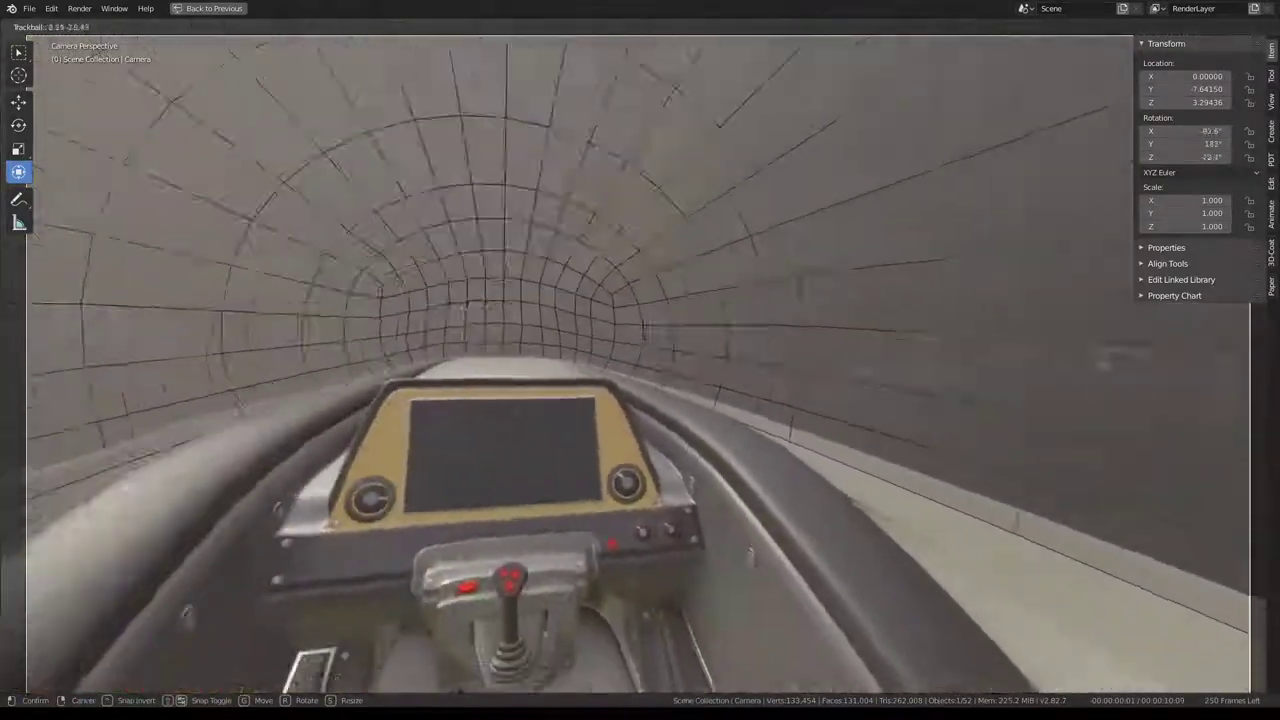
pyautogui.press('Escape')
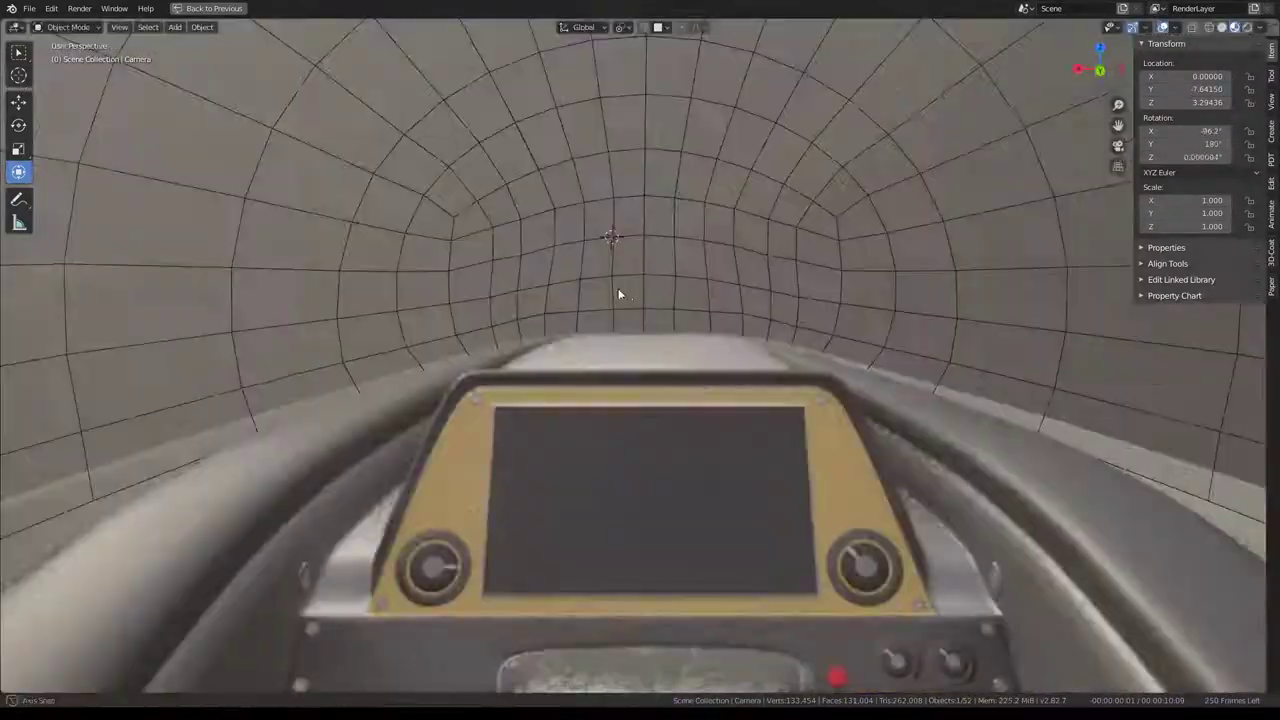
pyautogui.moveTo(700, 300)
pyautogui.mouseDown(button='middle')
pyautogui.moveTo(770, 287)
pyautogui.moveTo(800, 215)
pyautogui.mouseUp(button='middle')
pyautogui.scroll(-4, 766, 286)
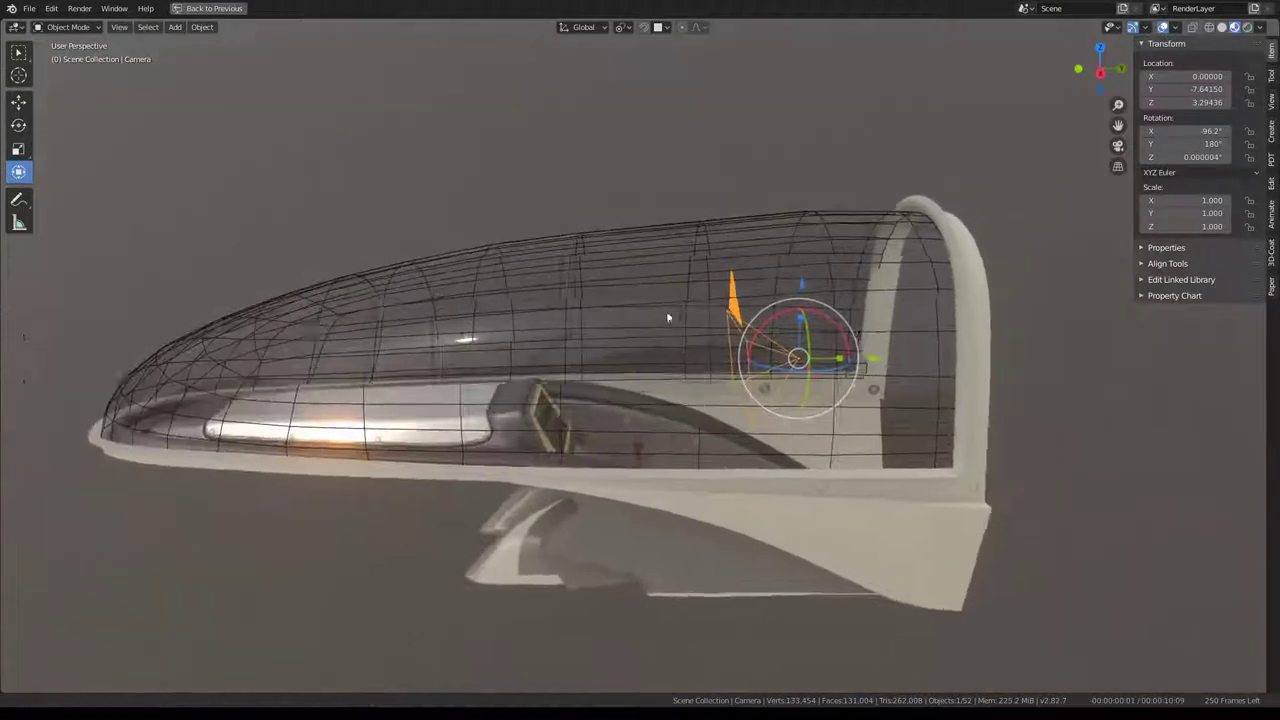
# Select a vertical edge loop at the canopy's back, then cancel a trial Z scale.
pyautogui.click(808, 212)
pyautogui.press('Tab')
pyautogui.click(768, 215)
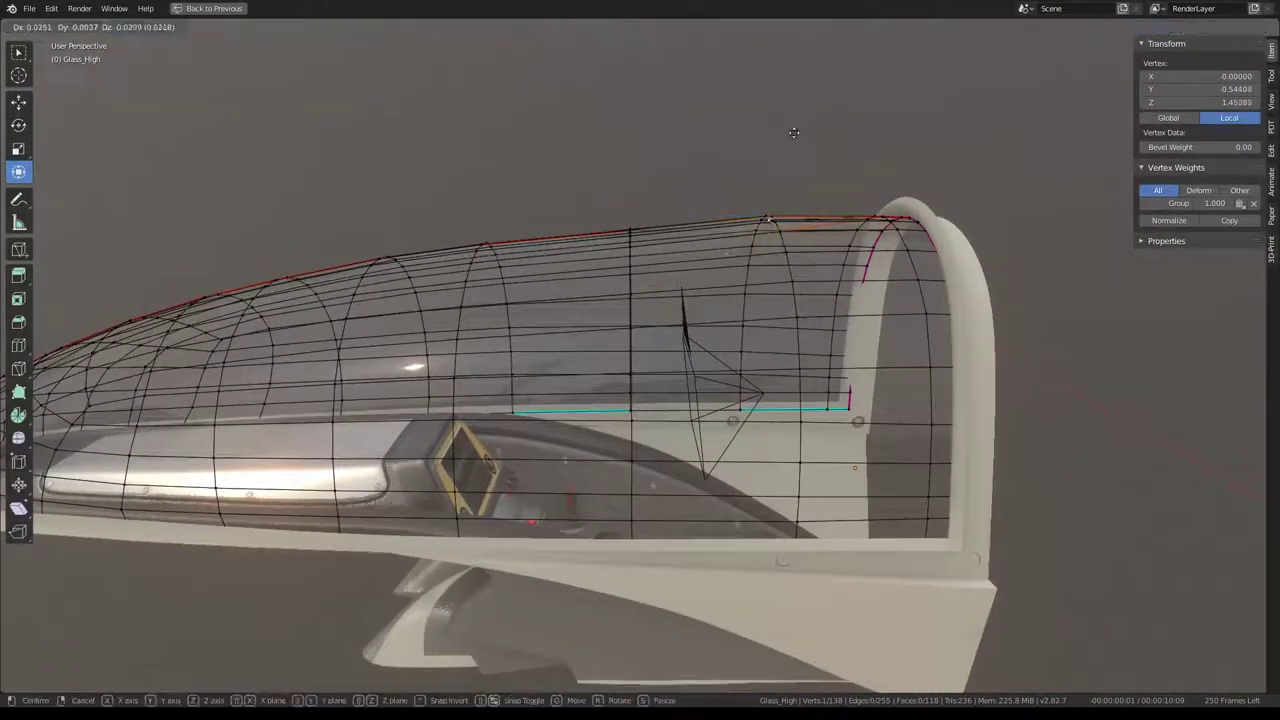
pyautogui.keyDown('alt'); pyautogui.keyDown('shift'); pyautogui.click(788, 535); pyautogui.keyUp('shift'); pyautogui.keyUp('alt')
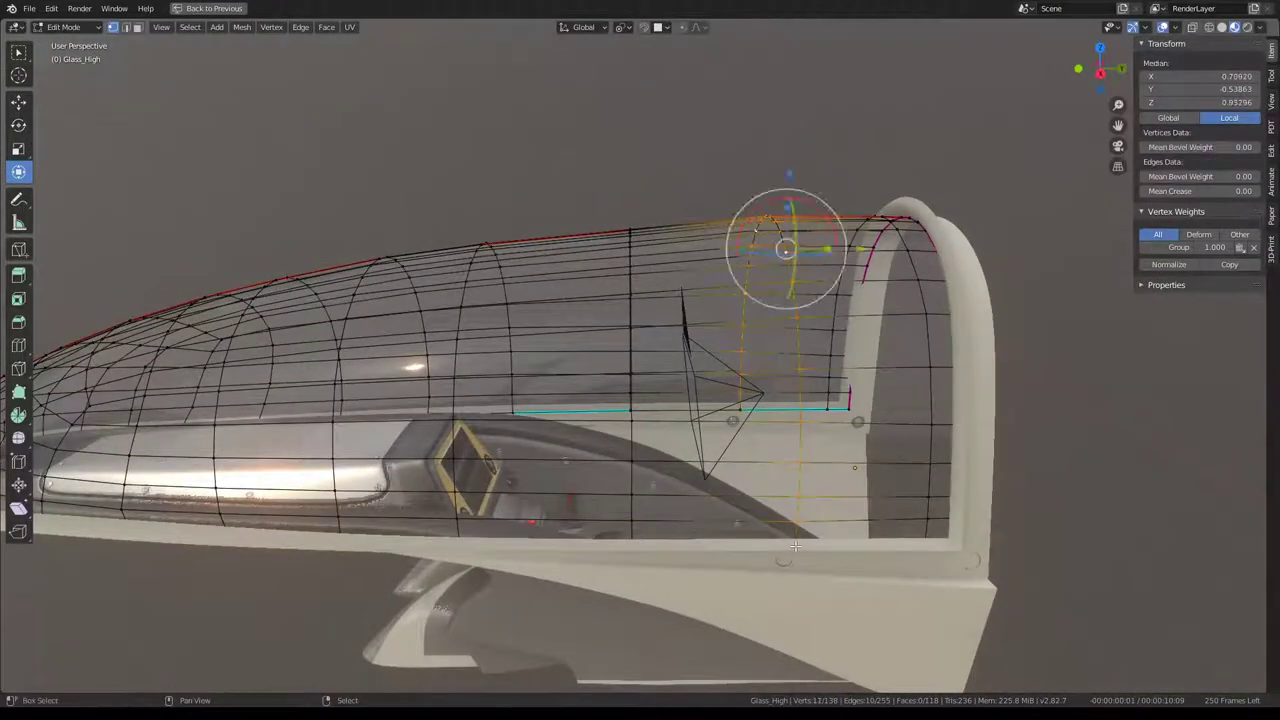
pyautogui.moveTo(795, 546); pyautogui.dragTo(800, 540, button='middle')
pyautogui.press('s')
pyautogui.press('z')
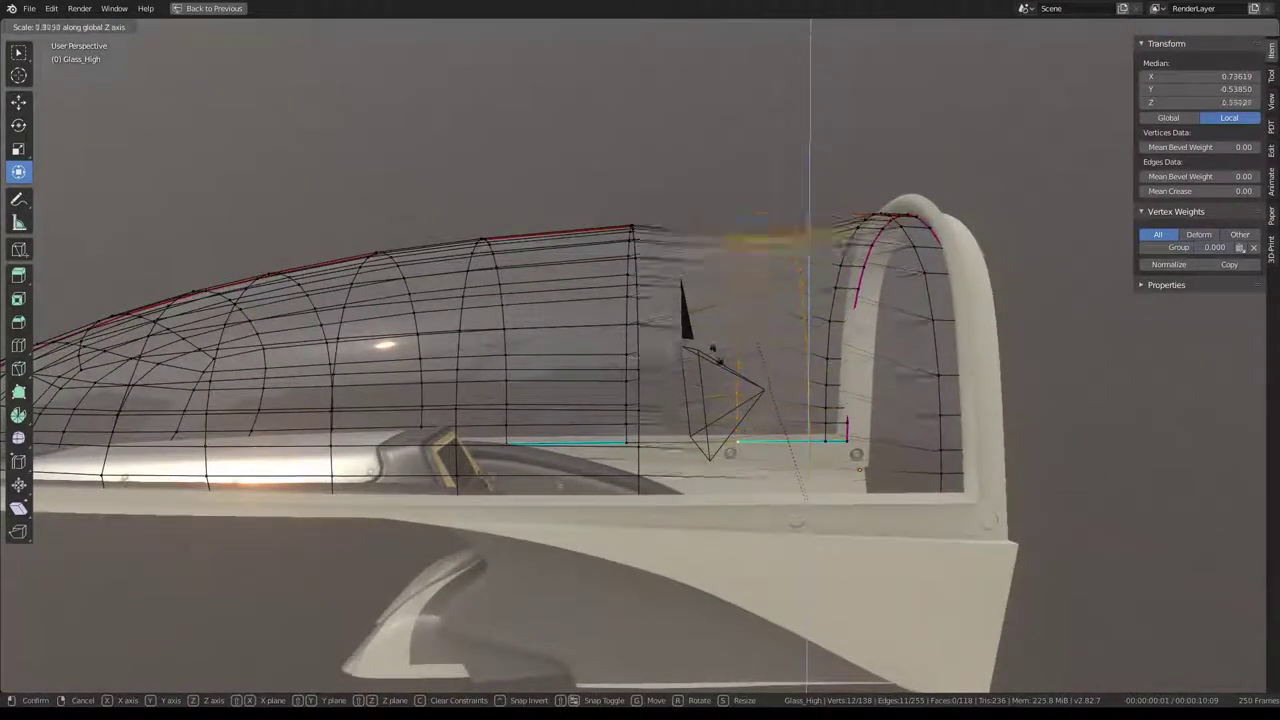
pyautogui.press('Escape')
# Set the Shrinkwrap modifier's Snap Mode to Outside in Object Mode.
pyautogui.press('Tab')
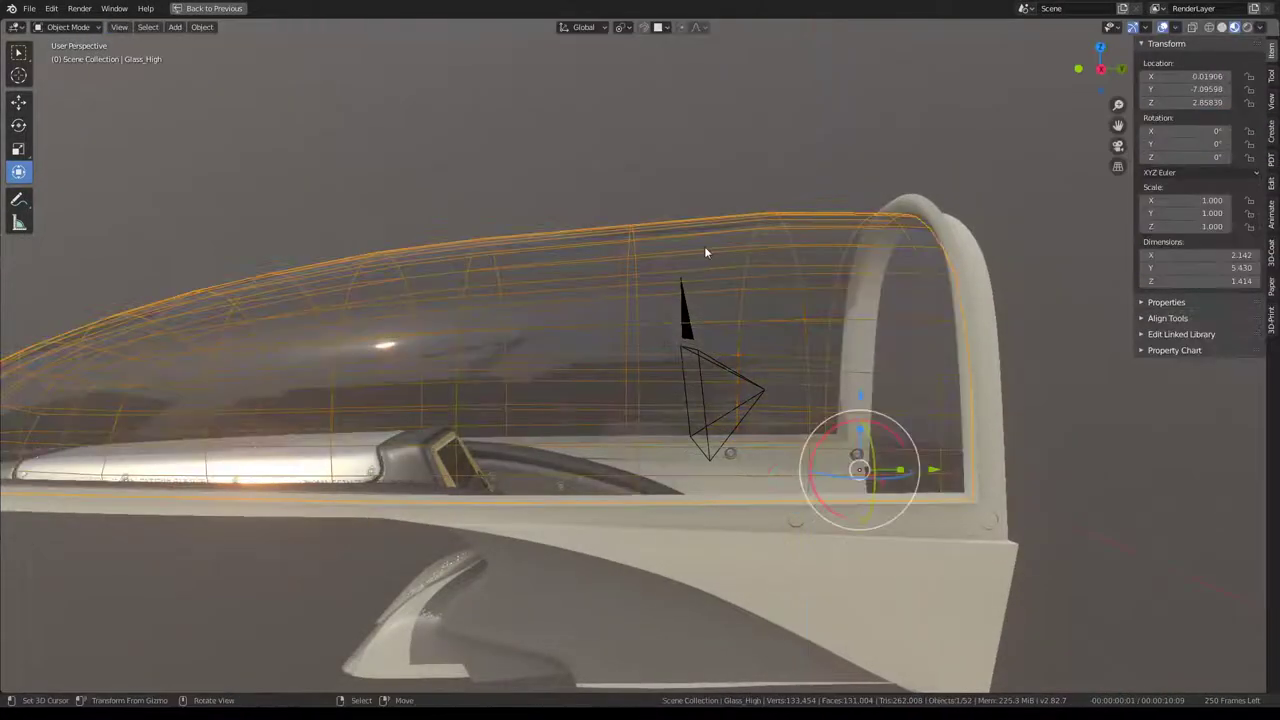
pyautogui.hotkey('ctrl', 'space')
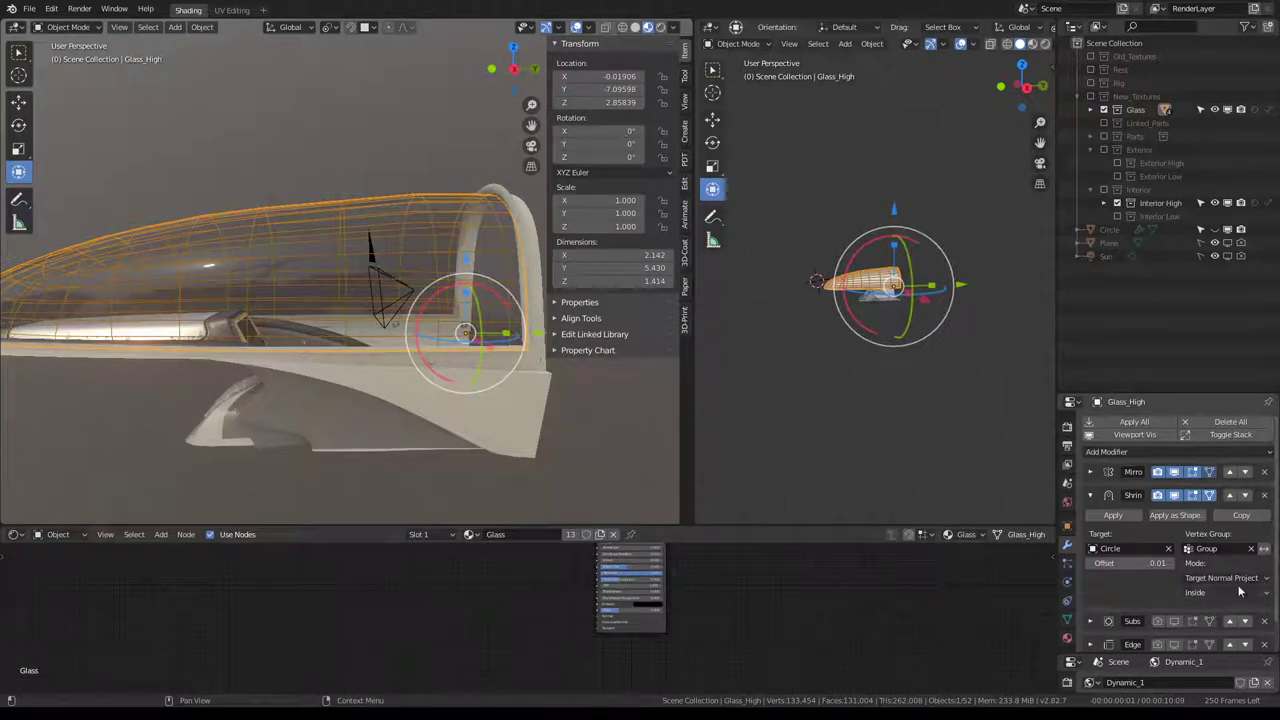
pyautogui.click(1240, 592)
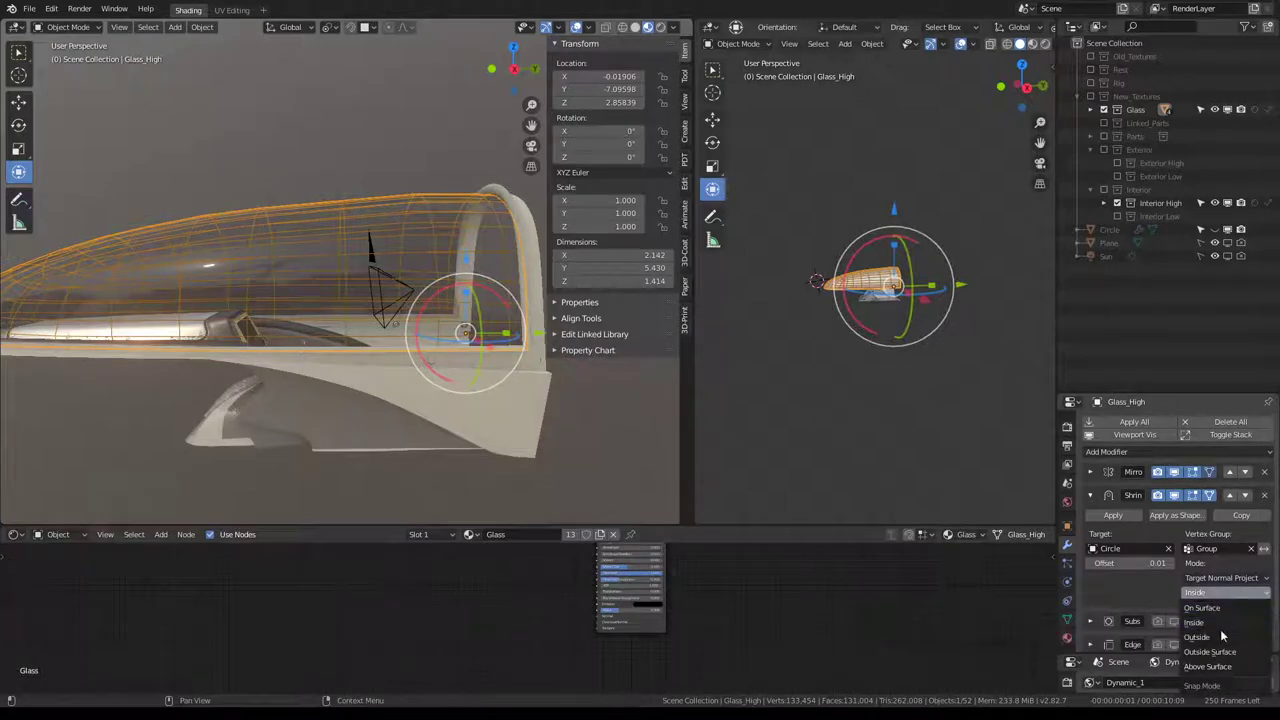
pyautogui.click(1220, 629)
pyautogui.hotkey('ctrl', 'space')
# Raise one rear vertical edge loop of the canopy and rescale it along Z.
pyautogui.press('Tab')
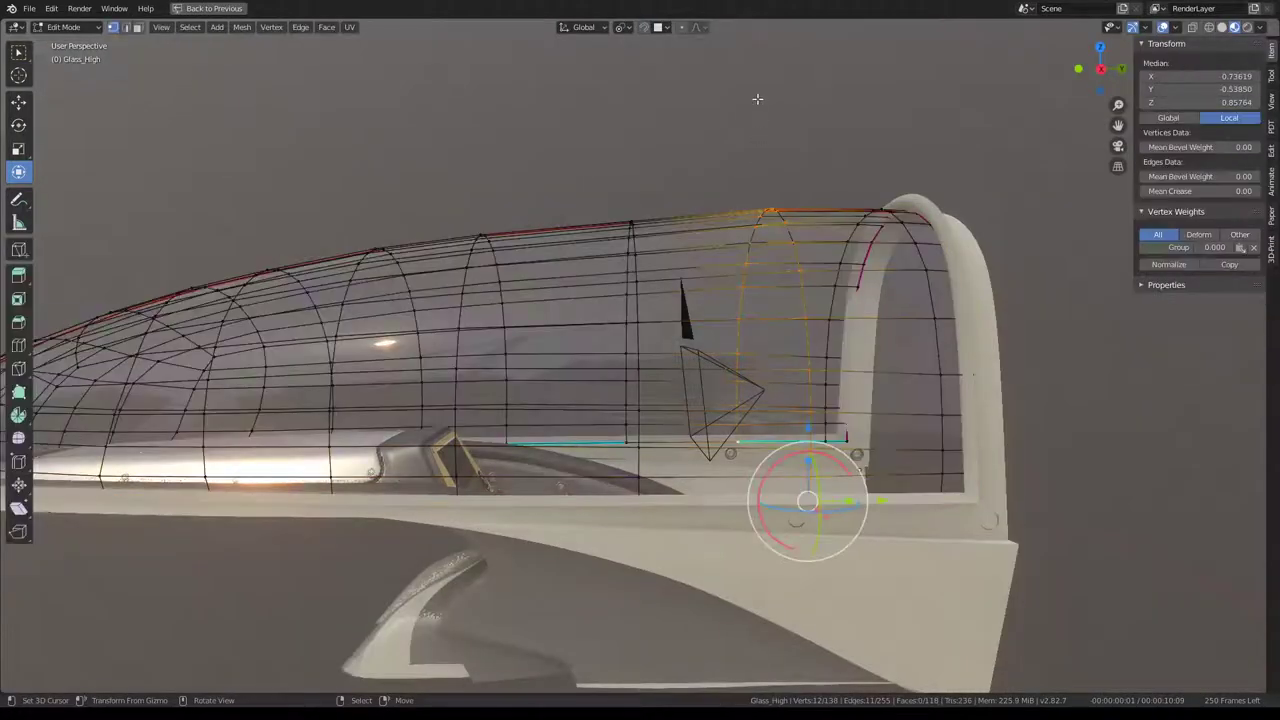
pyautogui.moveTo(718, 134)
pyautogui.mouseDown(button='middle')
pyautogui.moveTo(725, 220)
pyautogui.moveTo(731, 140)
pyautogui.moveTo(643, 226)
pyautogui.mouseUp(button='middle')
pyautogui.keyDown('alt'); pyautogui.click(643, 226); pyautogui.keyUp('alt')
pyautogui.press('g')
pyautogui.press('z')
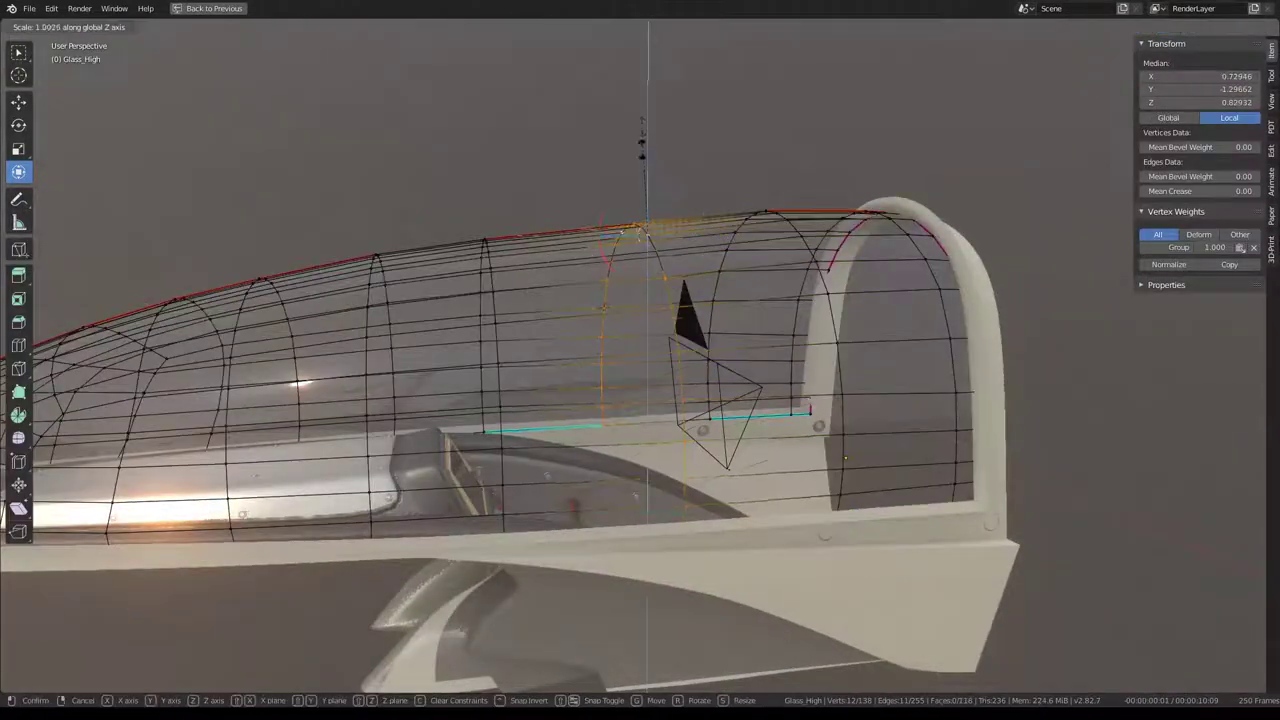
pyautogui.press('Escape')
pyautogui.press('g')
pyautogui.click(640, 170)
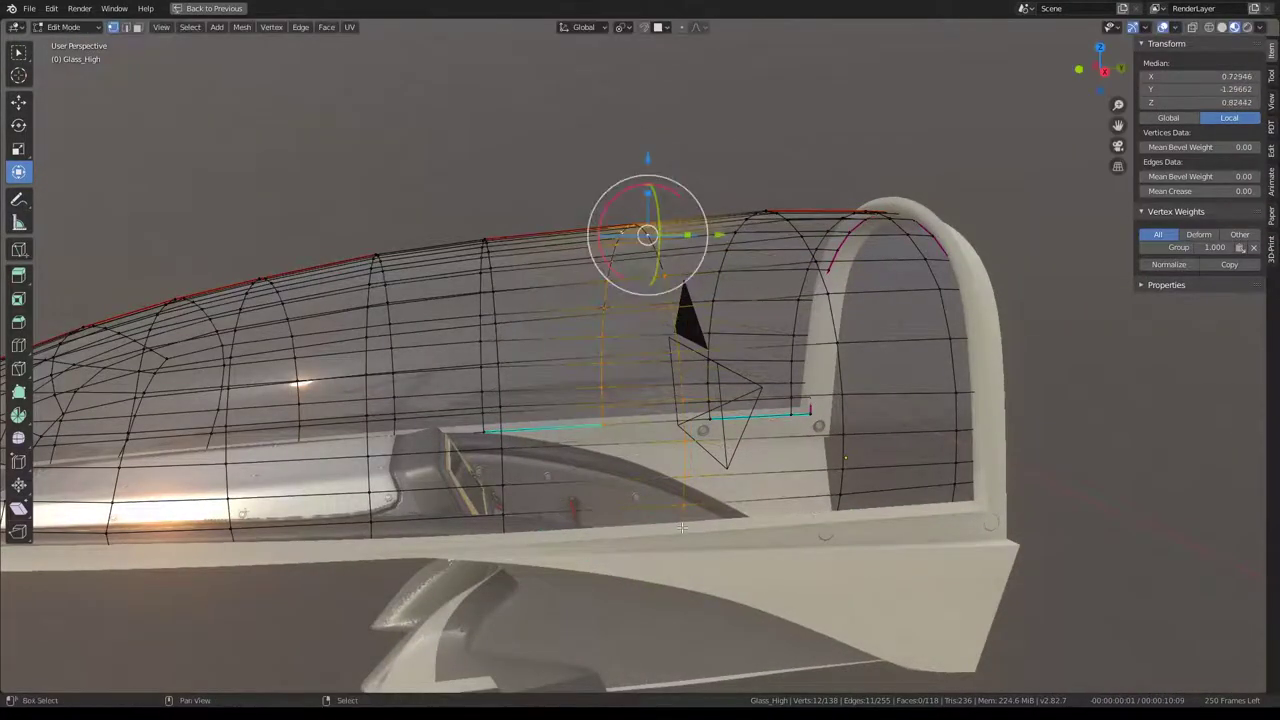
pyautogui.moveTo(609, 305); pyautogui.dragTo(640, 300, button='middle')
pyautogui.press('g')
pyautogui.press('z')
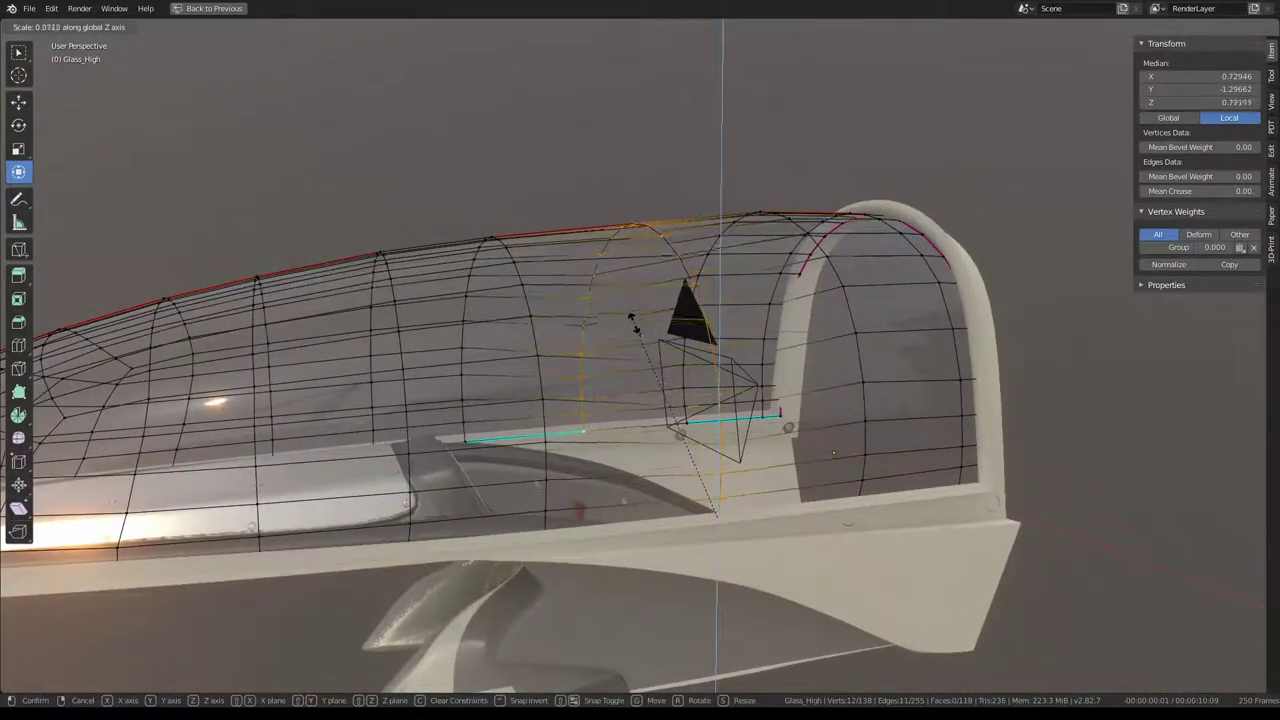
pyautogui.click(818, 330)
# Move the next vertical edge loop, then return to Object Mode in the full Shading layout.
pyautogui.keyDown('alt'); pyautogui.click(820, 248); pyautogui.keyUp('alt')
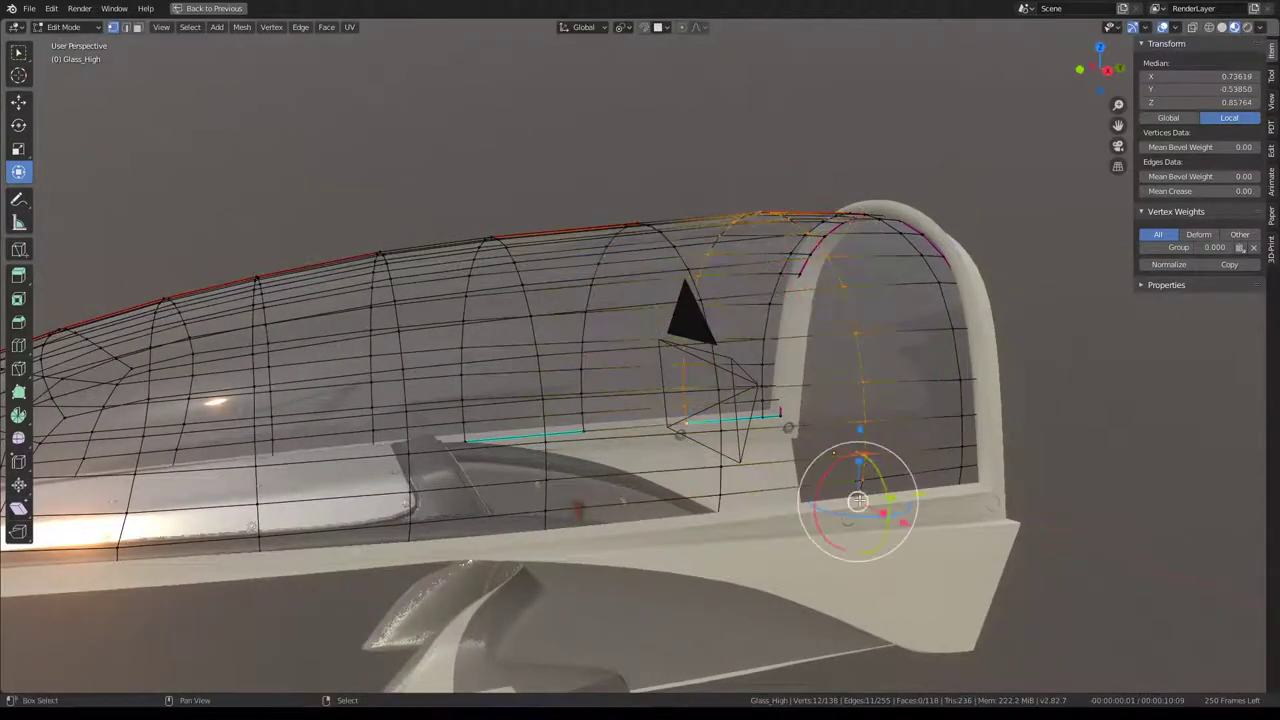
pyautogui.press('g')
pyautogui.click(666, 206)
pyautogui.press('Tab')
pyautogui.moveTo(666, 206)
pyautogui.mouseDown(button='middle')
pyautogui.moveTo(655, 230)
pyautogui.moveTo(727, 257)
pyautogui.moveTo(761, 208)
pyautogui.moveTo(843, 212)
pyautogui.moveTo(617, 220)
pyautogui.mouseUp(button='middle')
pyautogui.press('Tab')
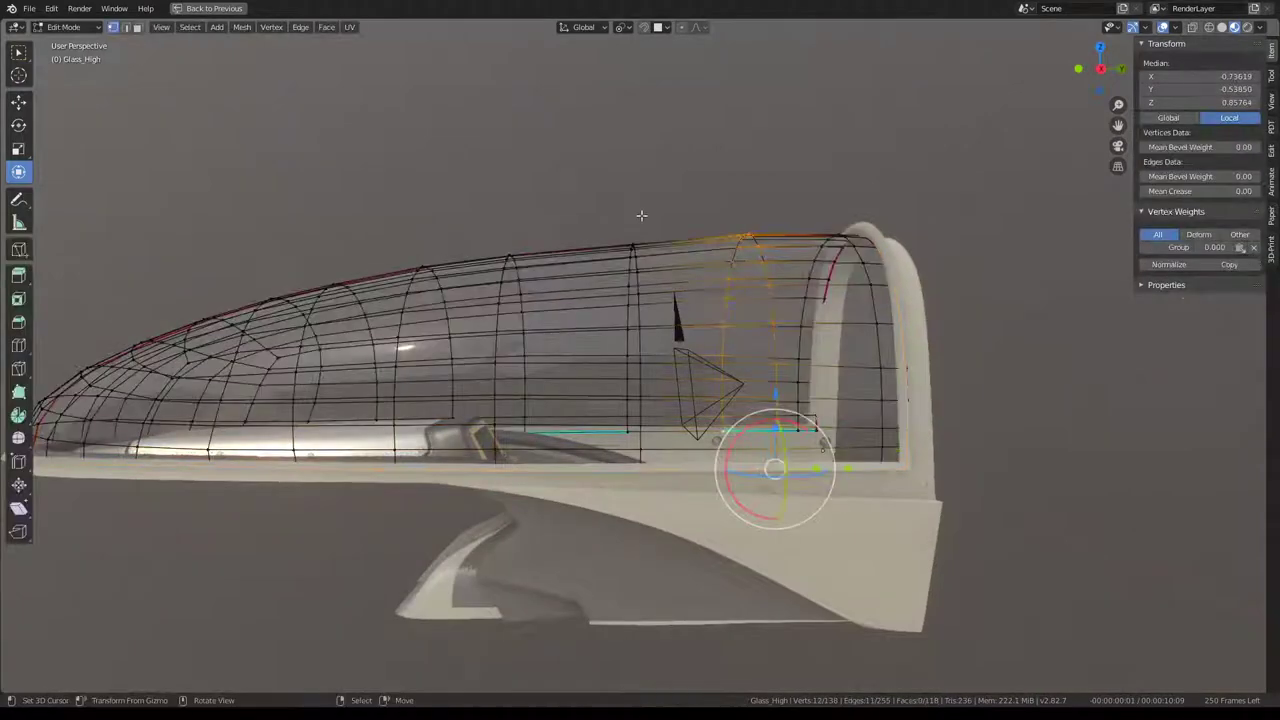
pyautogui.press('Tab')
pyautogui.hotkey('ctrl', 'space')
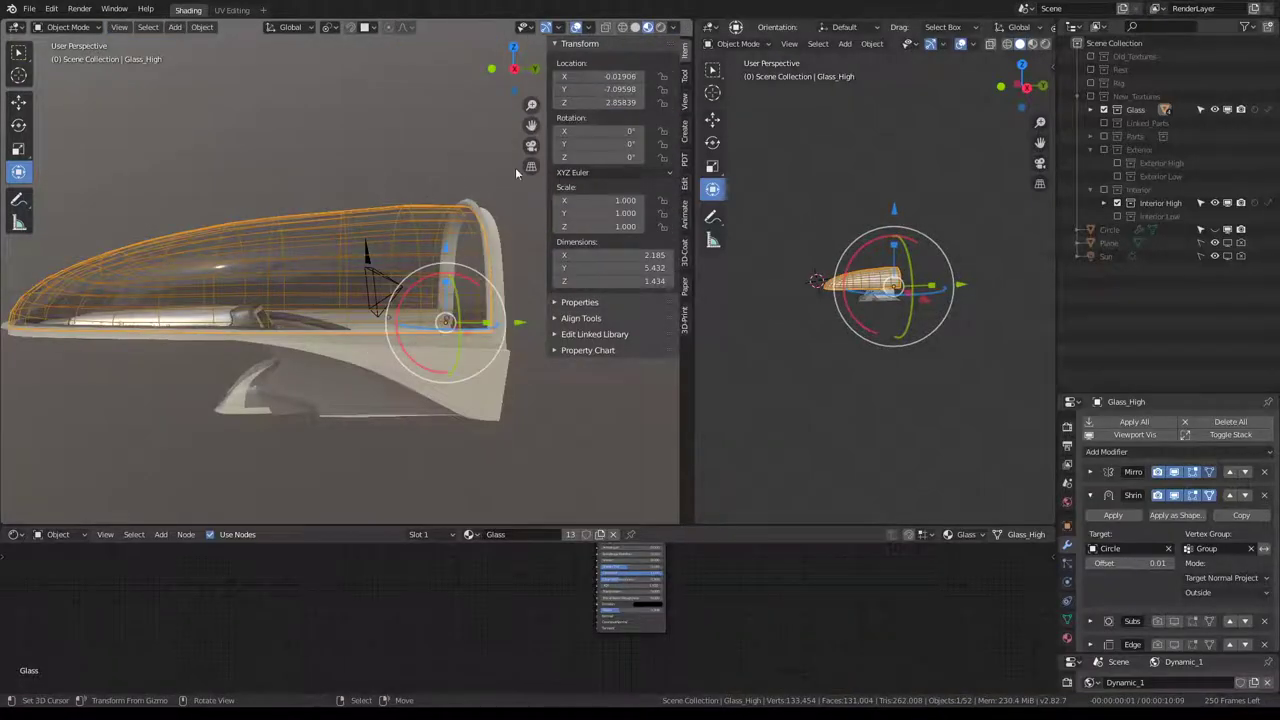
# Switch to a straight side view and duplicate the Glass_High canopy.
pyautogui.moveTo(420, 186); pyautogui.dragTo(370, 235, button='middle')
pyautogui.press('KP_3')
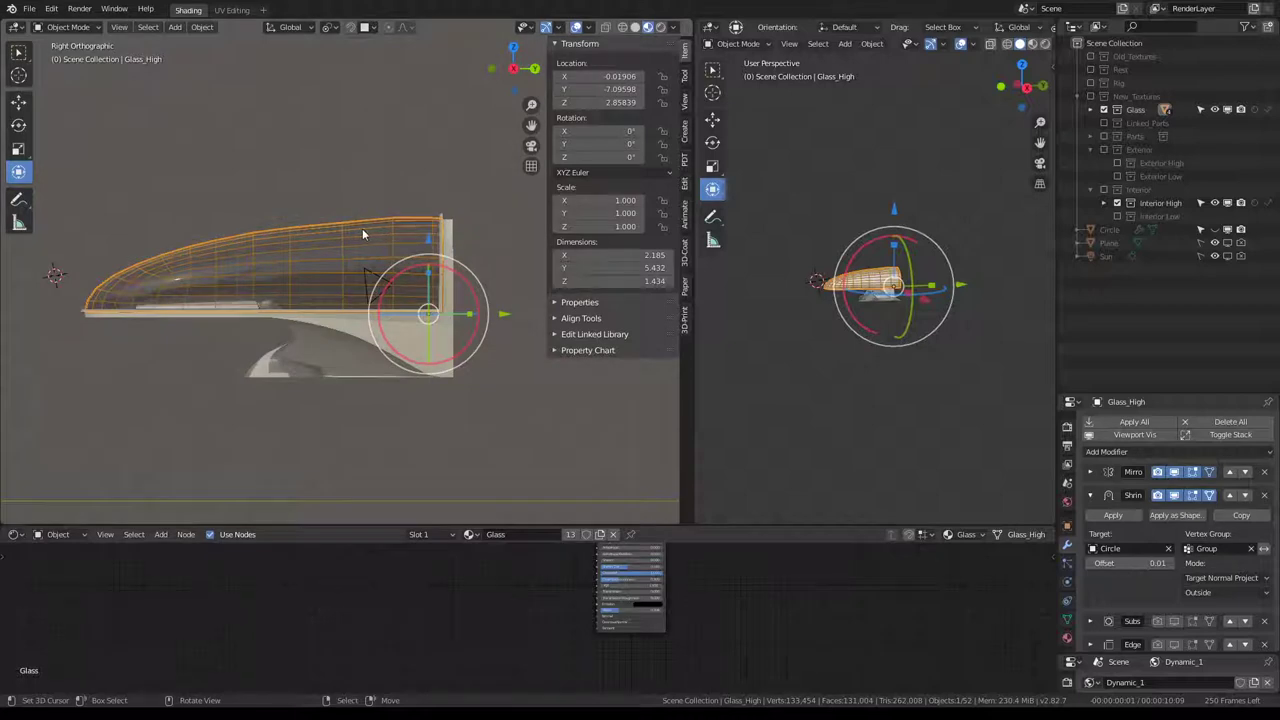
pyautogui.hotkey('ctrl', 'space')
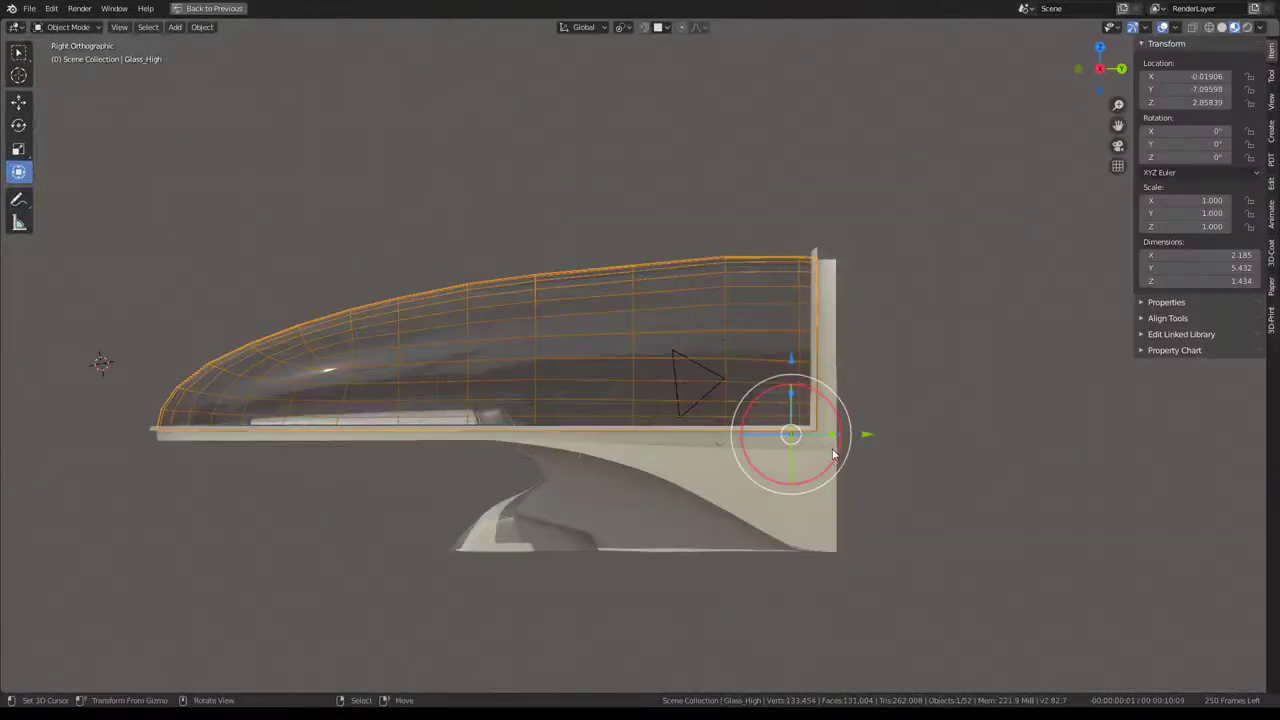
pyautogui.press('Tab')
pyautogui.press('Tab')
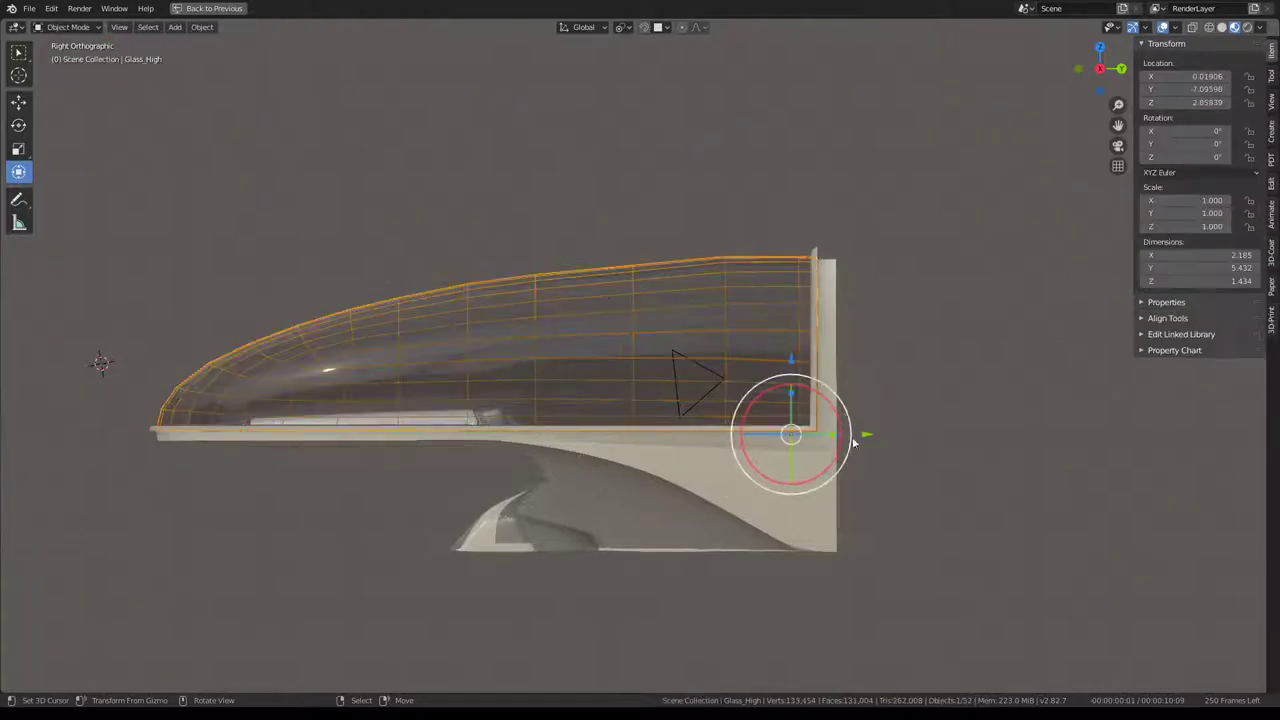
pyautogui.hotkey('shift', 'd')
pyautogui.press('Escape')
pyautogui.press('Tab')
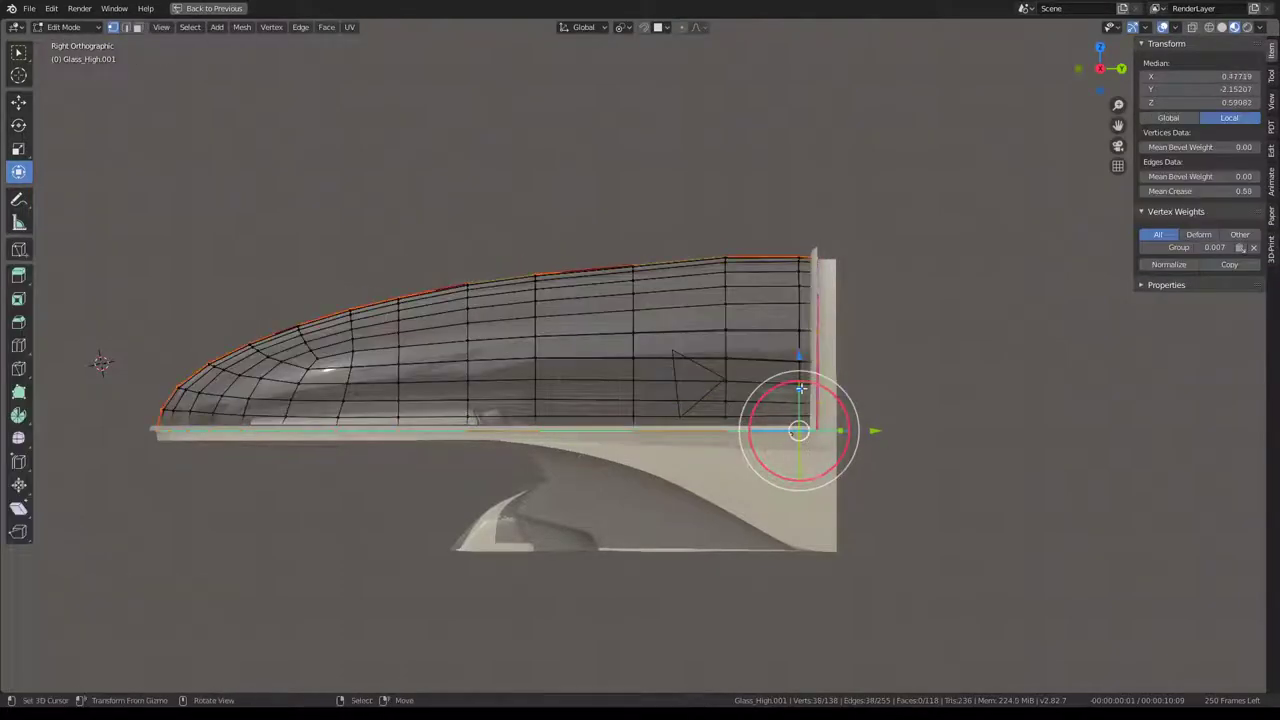
# Extrude the copy's lower edge loop and lower it 0.252 along Z.
pyautogui.keyDown('alt'); pyautogui.click(736, 432); pyautogui.keyUp('alt')
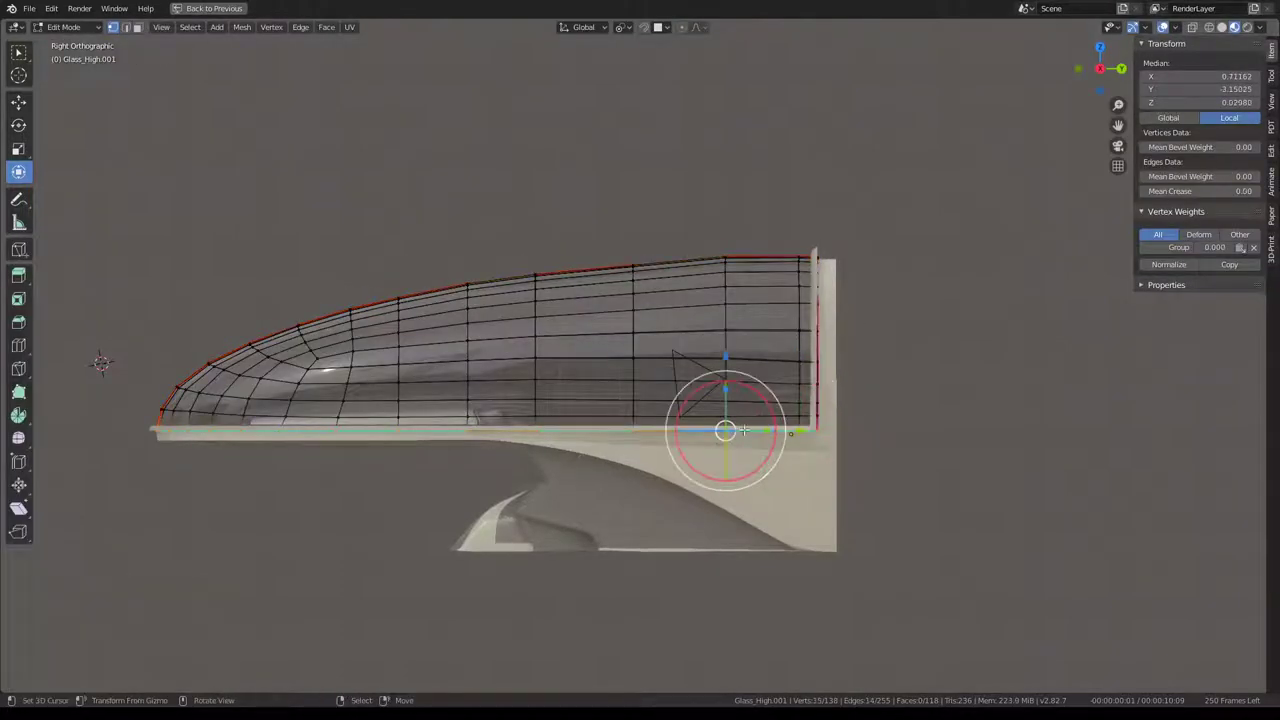
pyautogui.press('e')
pyautogui.rightClick(733, 350)
pyautogui.press('g')
pyautogui.press('z')
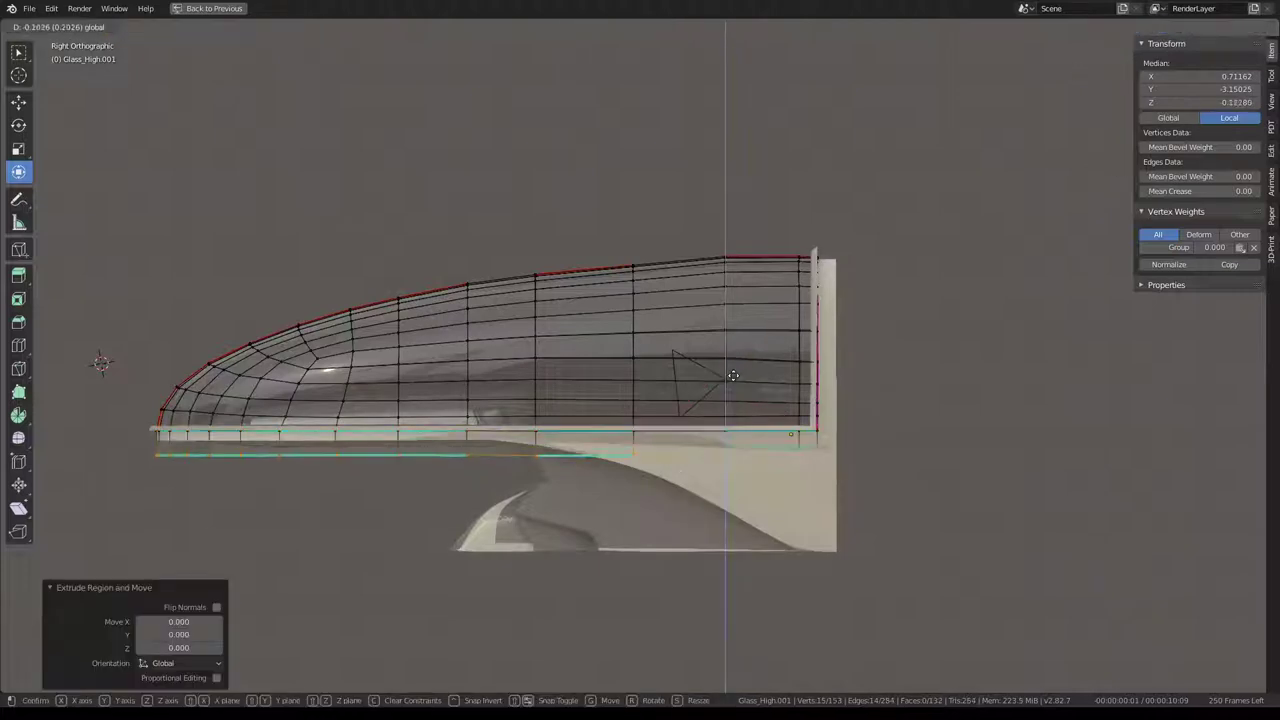
pyautogui.click(732, 381)
pyautogui.moveTo(732, 381); pyautogui.dragTo(655, 370, button='middle')
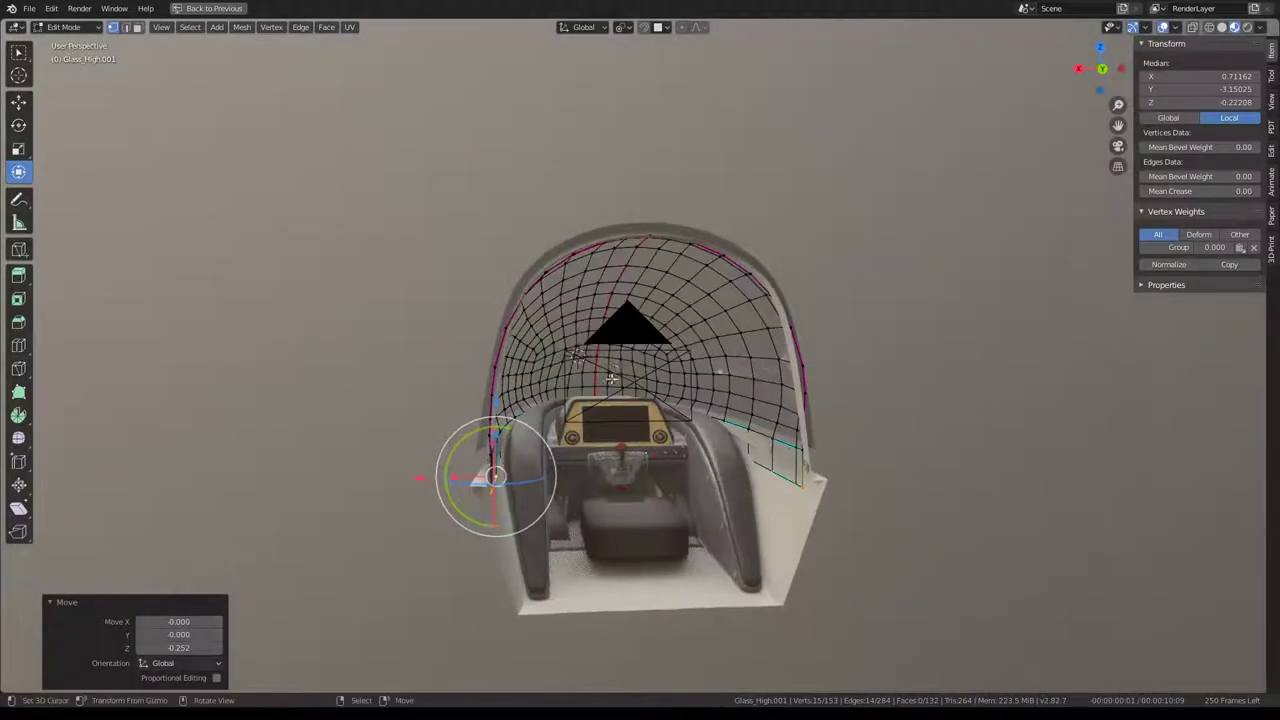
pyautogui.scroll(3, 655, 370)
pyautogui.scroll(2, 577, 340)
# Shift the lowered edge slightly along X.
pyautogui.press('g')
pyautogui.press('x')
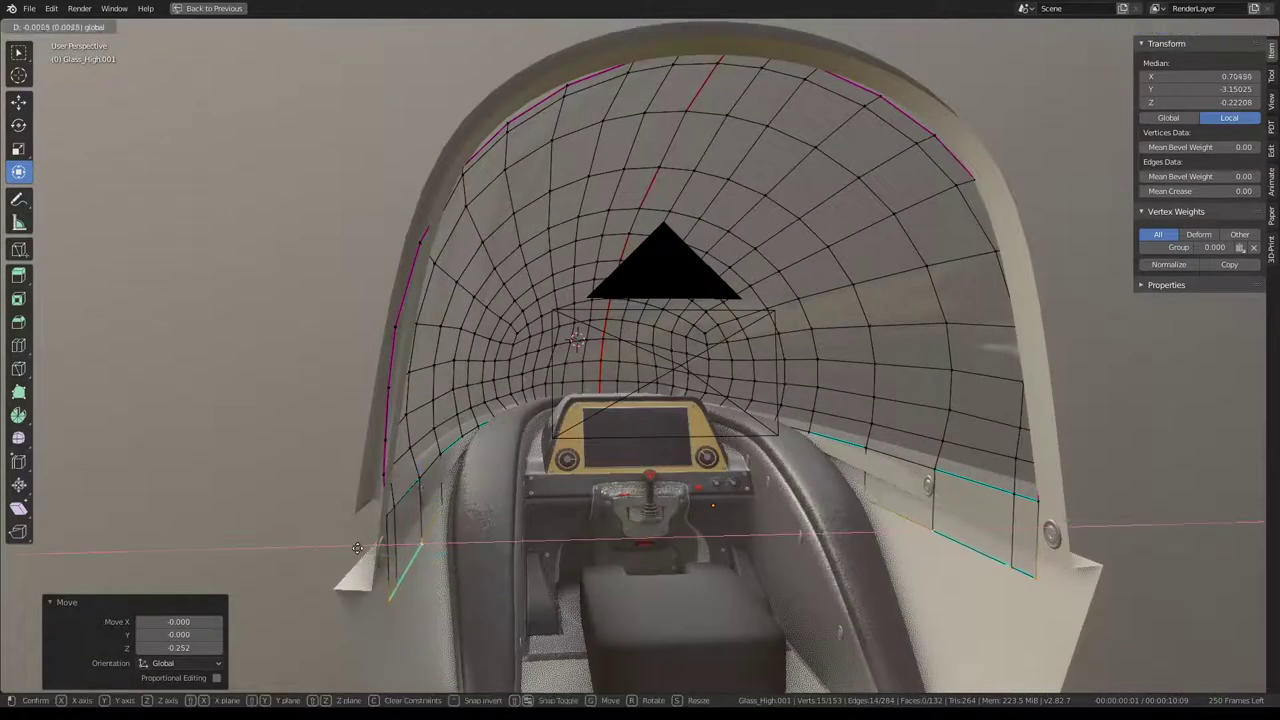
pyautogui.click(396, 549)
pyautogui.scroll(-5, 396, 549)
pyautogui.moveTo(396, 549); pyautogui.dragTo(630, 375, button='middle')
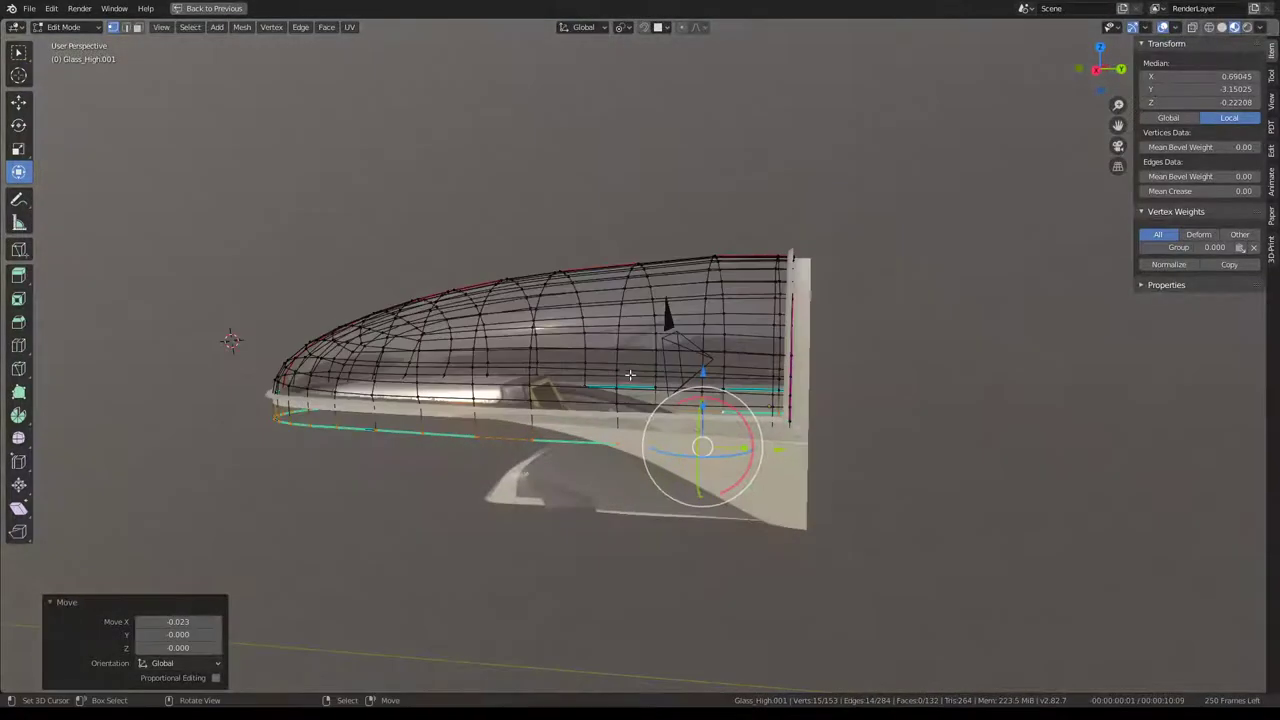
# Extrude another lower edge loop in place and return to Object Mode.
pyautogui.keyDown('alt'); pyautogui.click(798, 322); pyautogui.keyUp('alt')
pyautogui.press('e')
pyautogui.press('Return')
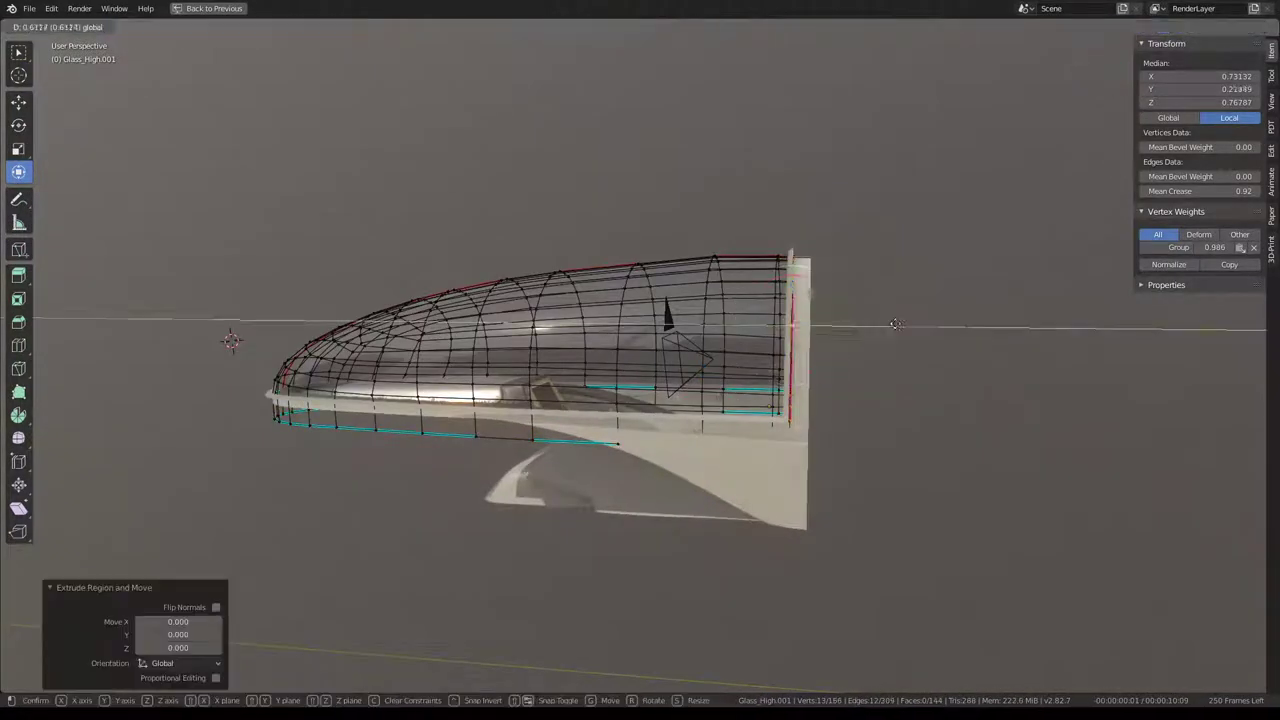
pyautogui.press('Tab')
pyautogui.moveTo(890, 322)
pyautogui.mouseDown(button='middle')
pyautogui.moveTo(702, 297)
pyautogui.moveTo(823, 302)
pyautogui.moveTo(711, 191)
pyautogui.mouseUp(button='middle')
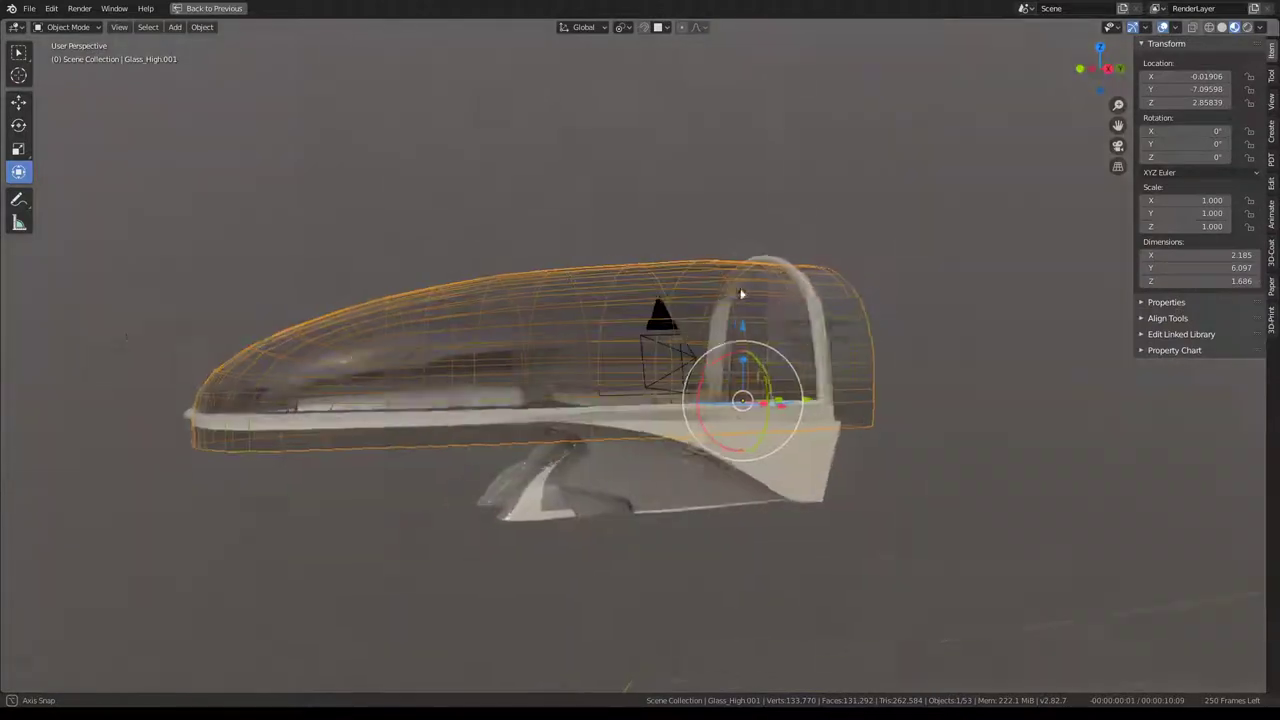
# Remove the Glass material from the duplicate canopy and give it new Material.003.
pyautogui.hotkey('ctrl', 'space')
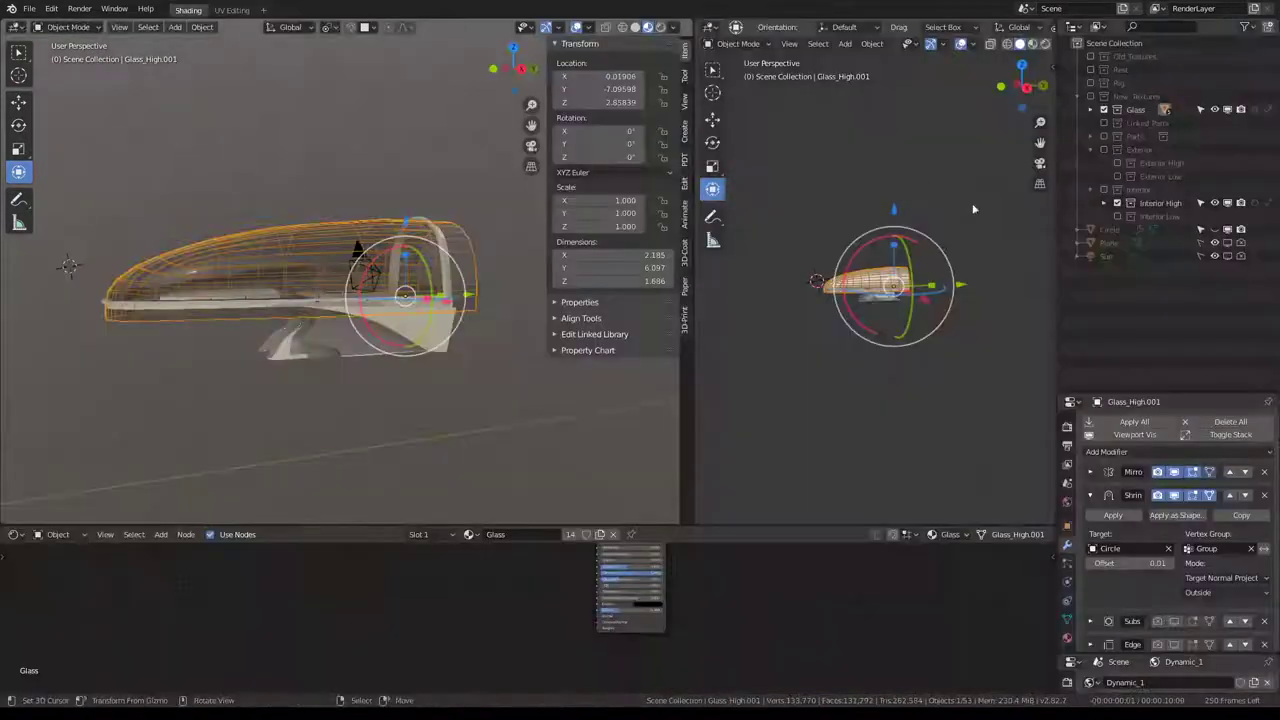
pyautogui.click(1065, 641)
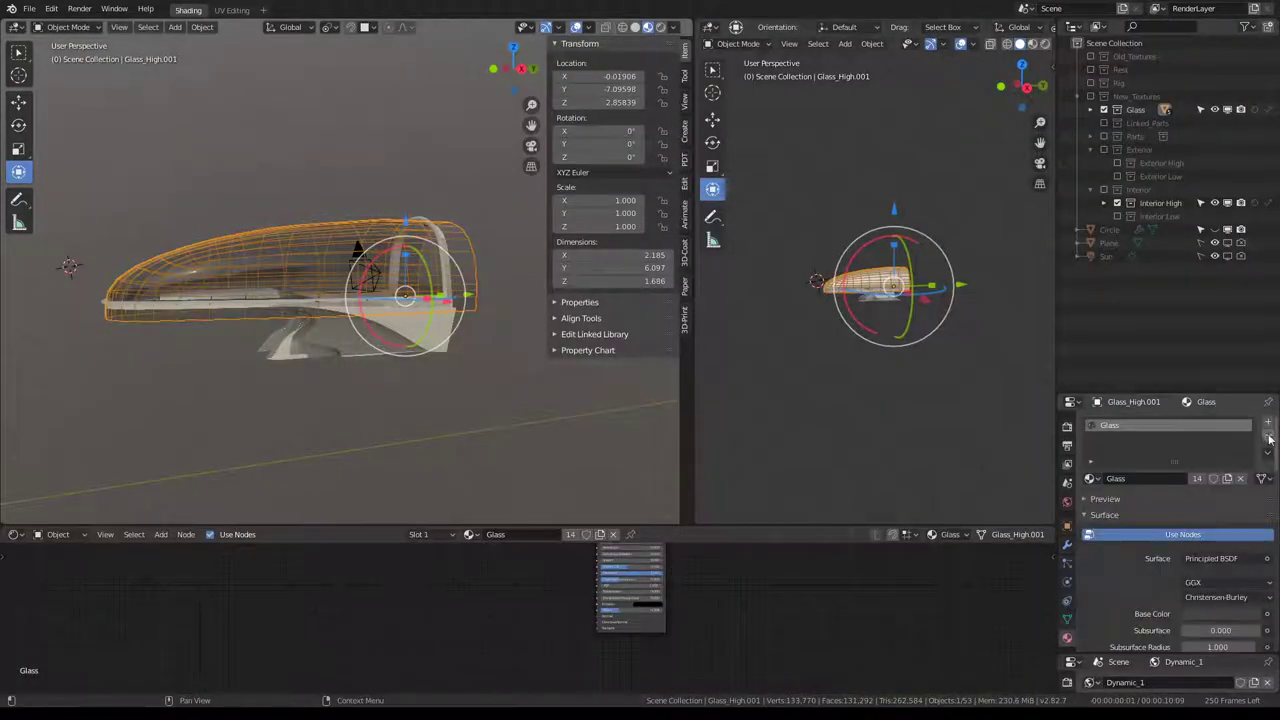
pyautogui.click(1269, 437)
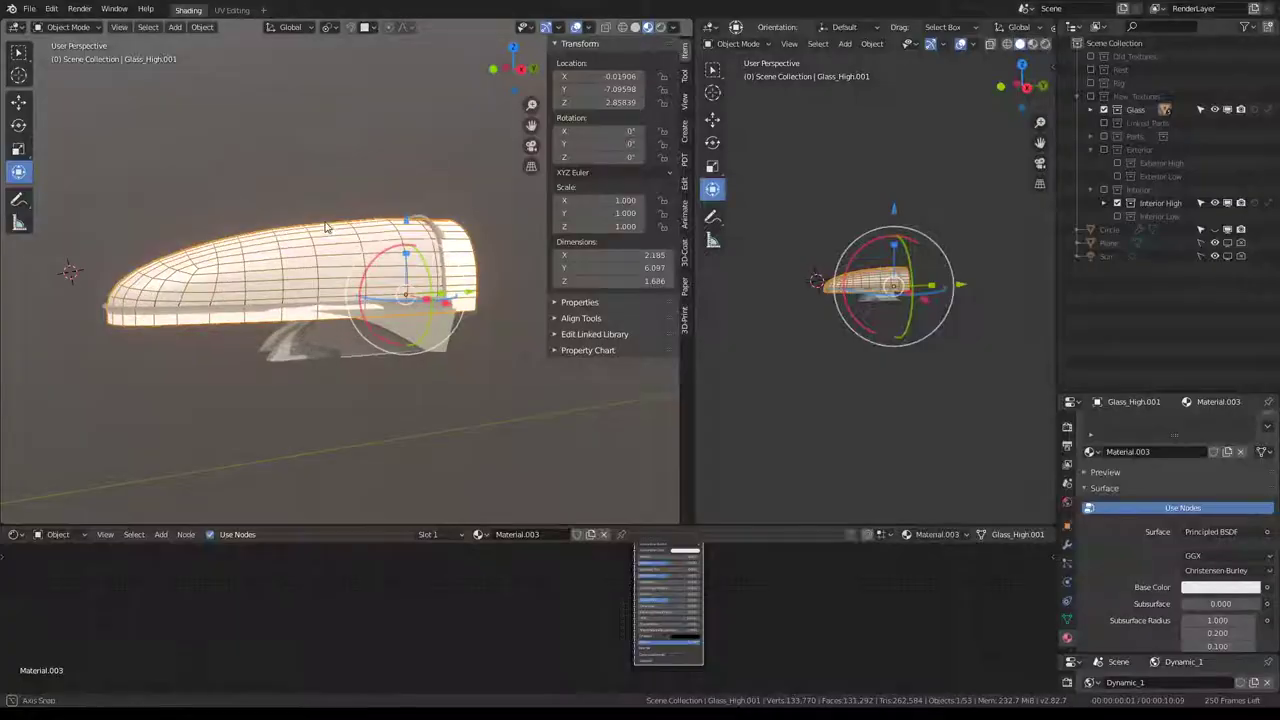
pyautogui.scroll(3, 336, 137)
pyautogui.scroll(2, 336, 137)
pyautogui.scroll(3, 726, 580)
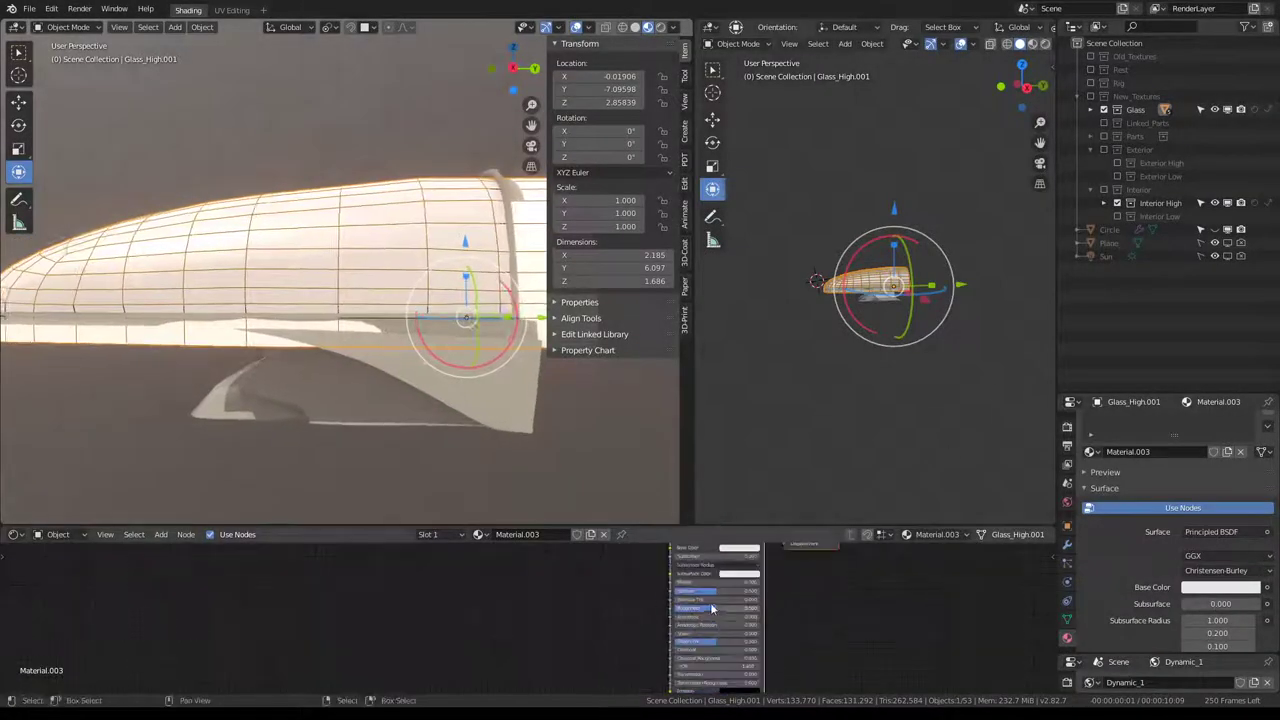
# Try dark red, olive, grey and white Base Color values on Material.003.
pyautogui.click(739, 551)
pyautogui.moveTo(786, 443); pyautogui.dragTo(786, 482)
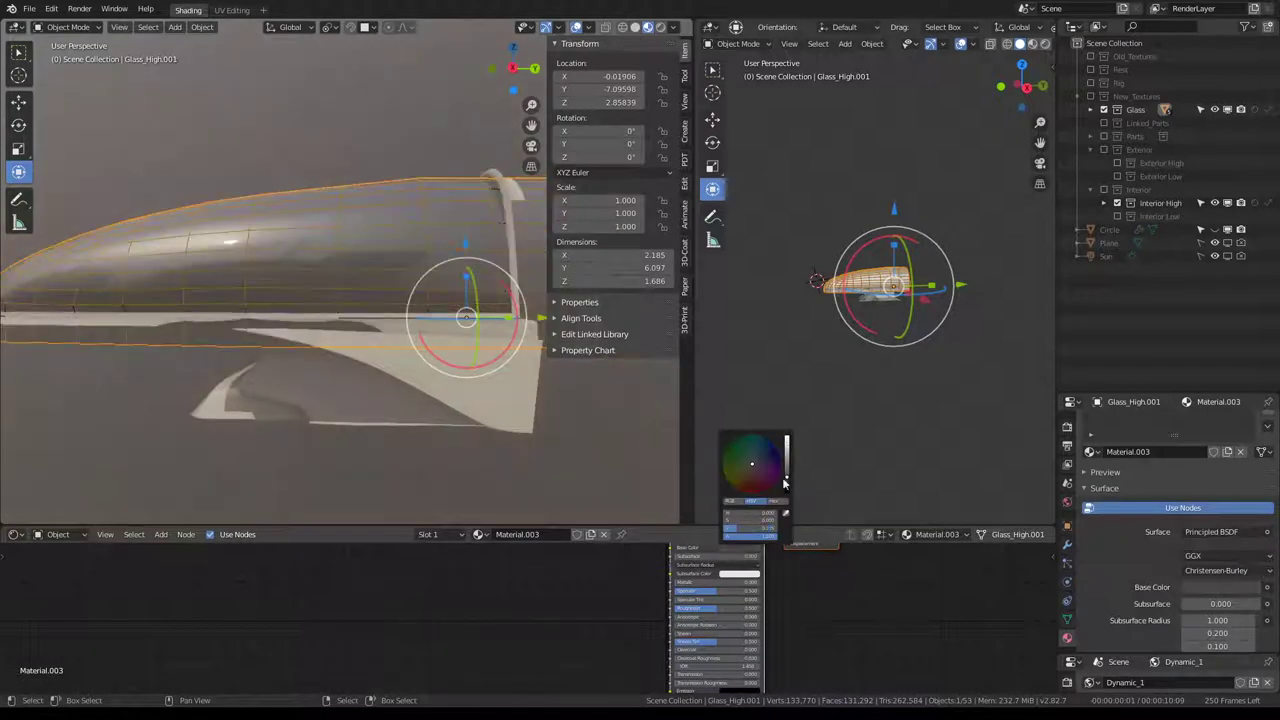
pyautogui.click(751, 493)
pyautogui.moveTo(426, 232); pyautogui.dragTo(540, 330, button='middle')
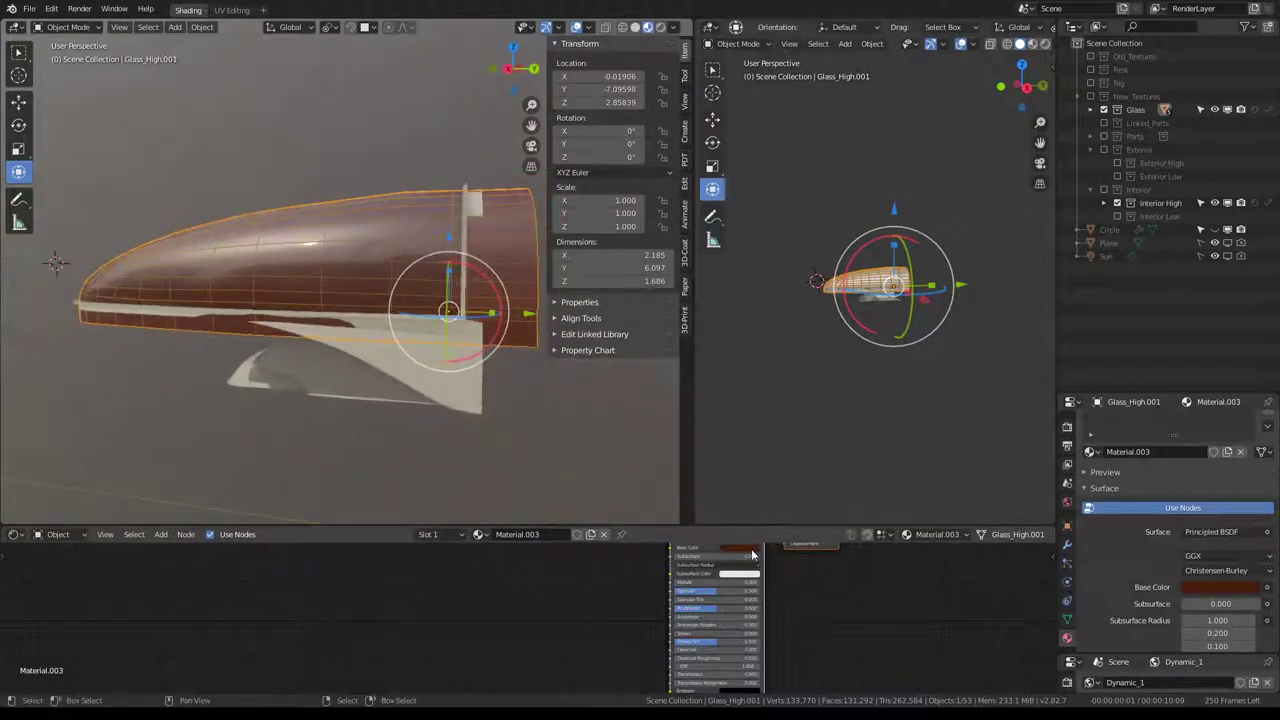
pyautogui.click(752, 551)
pyautogui.click(738, 476)
pyautogui.moveTo(723, 457)
pyautogui.mouseDown()
pyautogui.moveTo(750, 466)
pyautogui.moveTo(786, 440)
pyautogui.mouseUp()
pyautogui.moveTo(400, 263); pyautogui.dragTo(430, 270, button='middle')
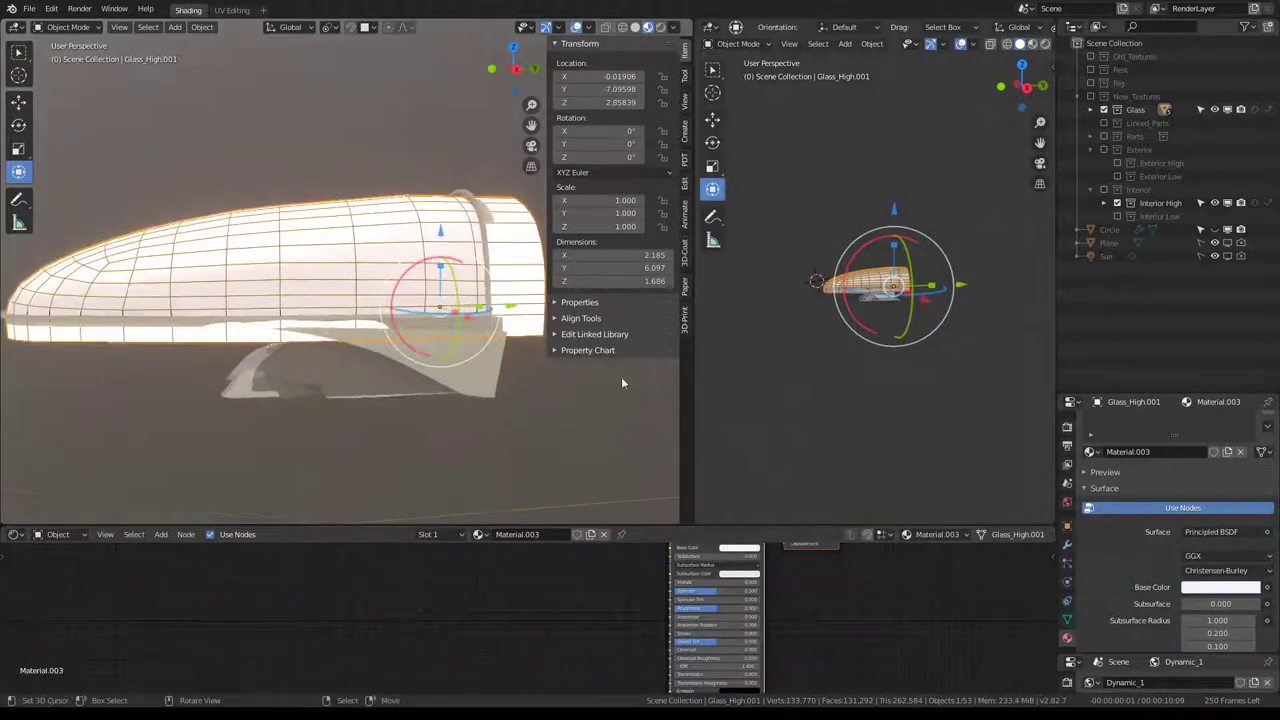
# Set Material.003's Base Color to black and enlarge the 3D view.
pyautogui.click(754, 551)
pyautogui.moveTo(786, 443); pyautogui.dragTo(786, 487)
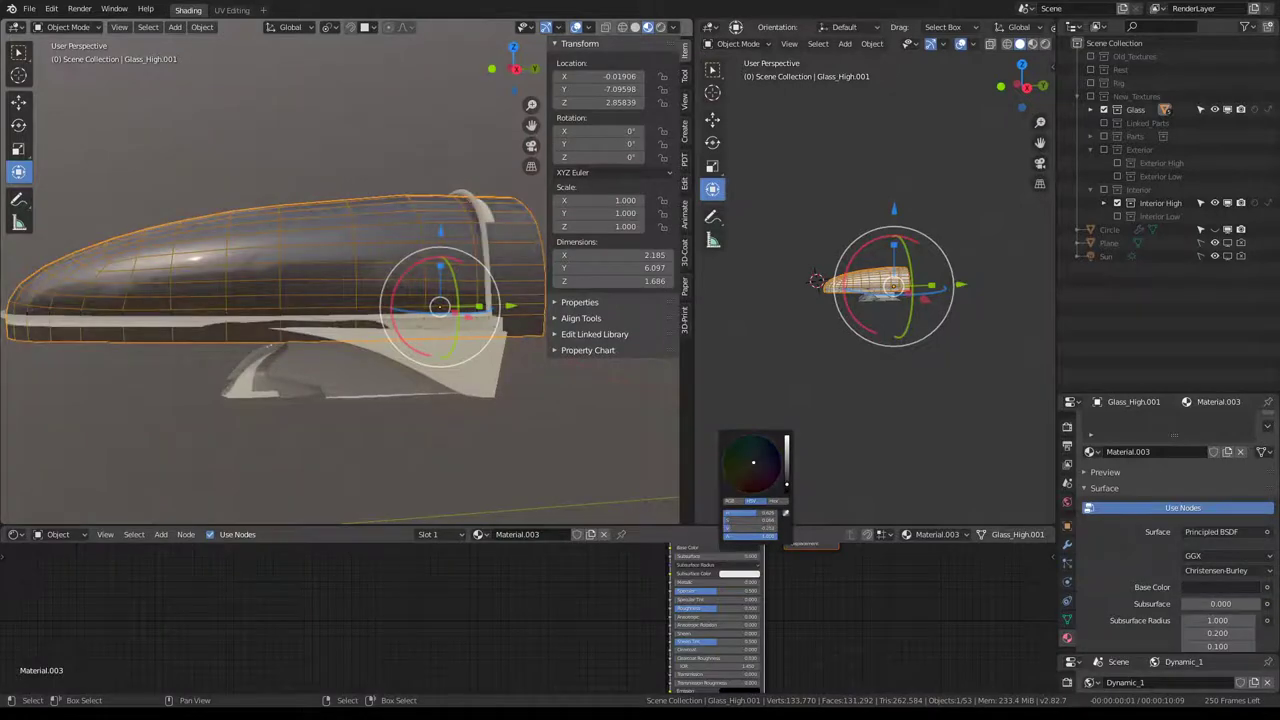
pyautogui.moveTo(331, 246)
pyautogui.mouseDown(button='middle')
pyautogui.moveTo(312, 104)
pyautogui.moveTo(509, 157)
pyautogui.mouseUp(button='middle')
pyautogui.hotkey('ctrl', 'space')
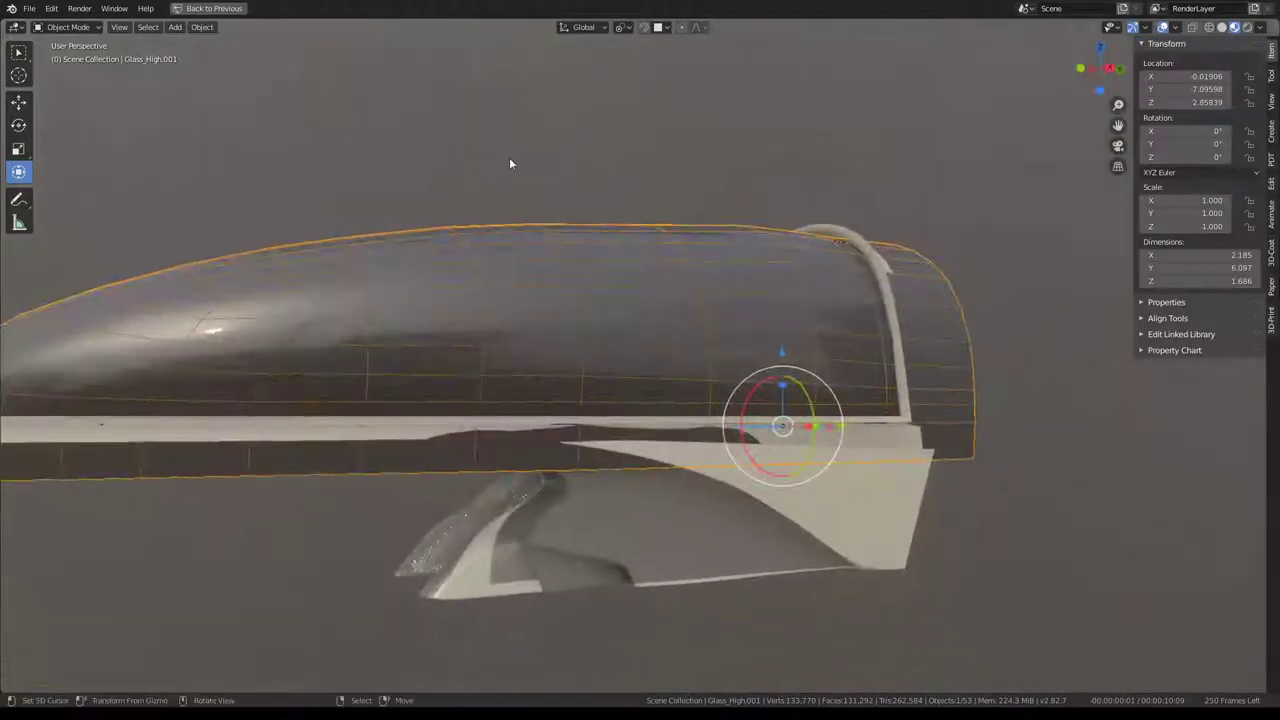
pyautogui.scroll(-4, 512, 160)
# Collapse the Shrinkwrap modifier and enable the Subdivision modifier in every display.
pyautogui.hotkey('ctrl', 'space')
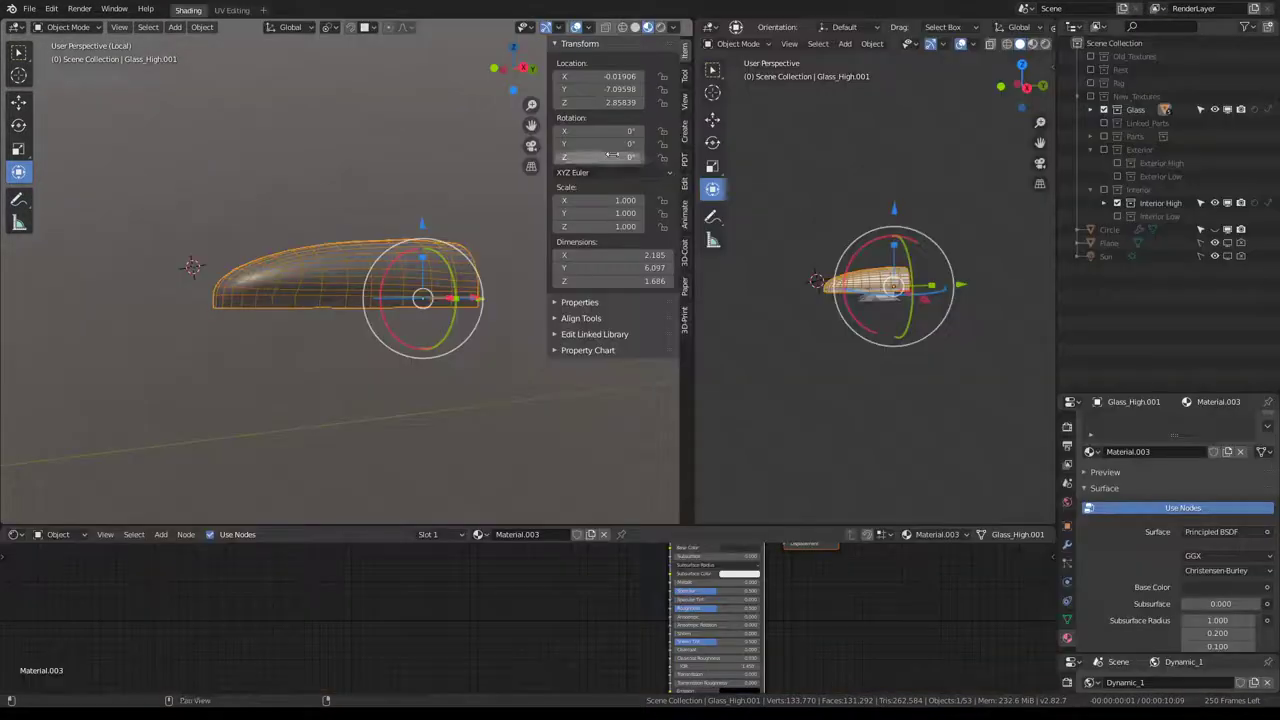
pyautogui.click(1066, 542)
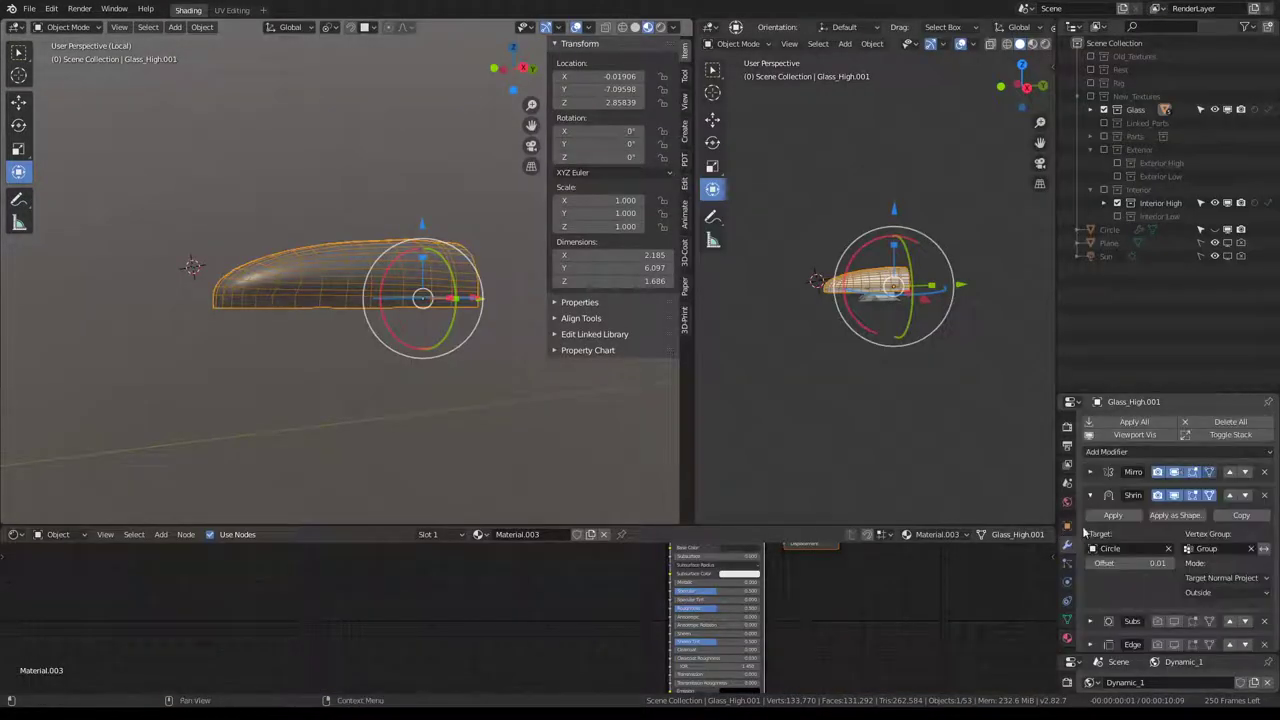
pyautogui.click(1177, 497)
pyautogui.click(1176, 496)
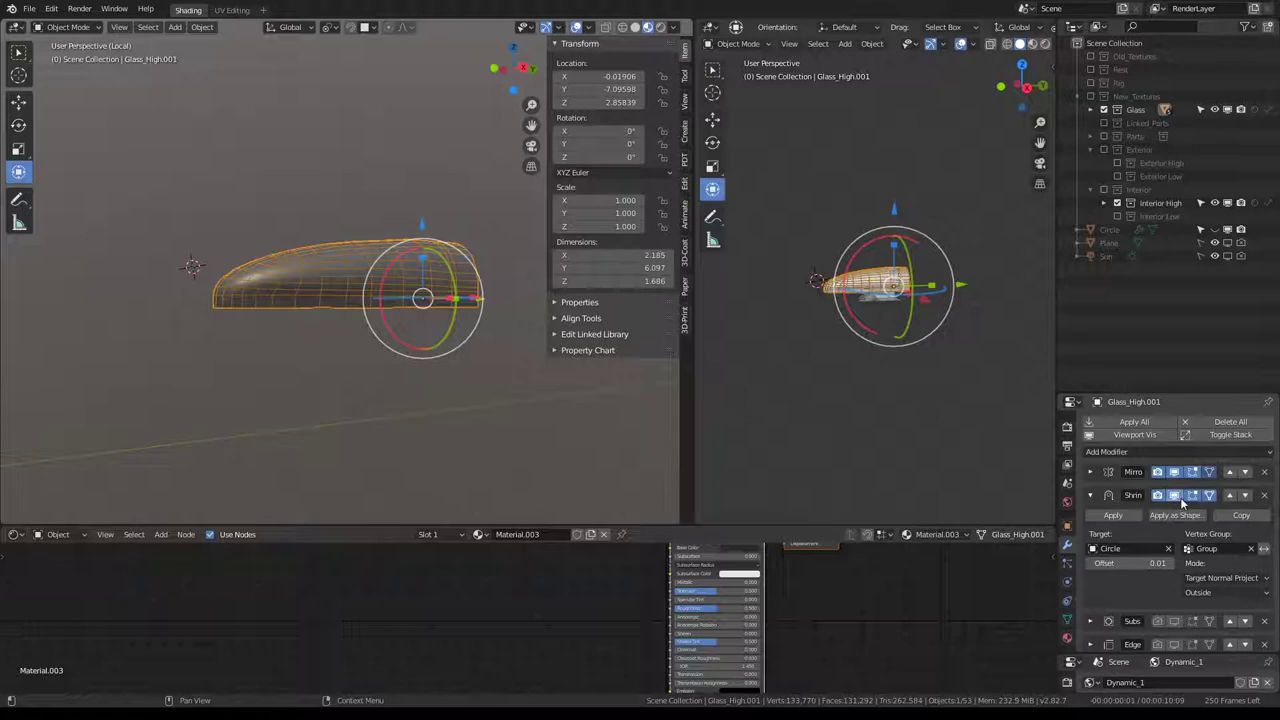
pyautogui.click(1090, 495)
pyautogui.moveTo(1157, 518); pyautogui.dragTo(1210, 518)
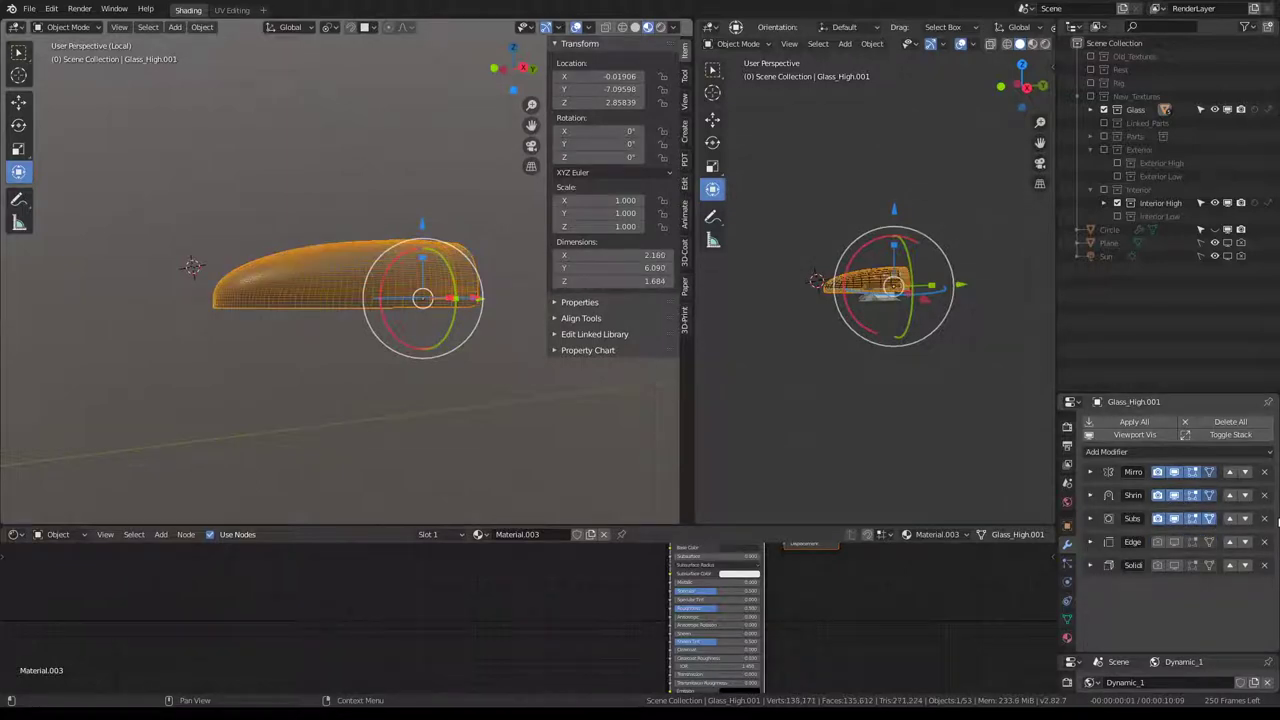
pyautogui.scroll(3, 455, 296)
pyautogui.scroll(3, 455, 296)
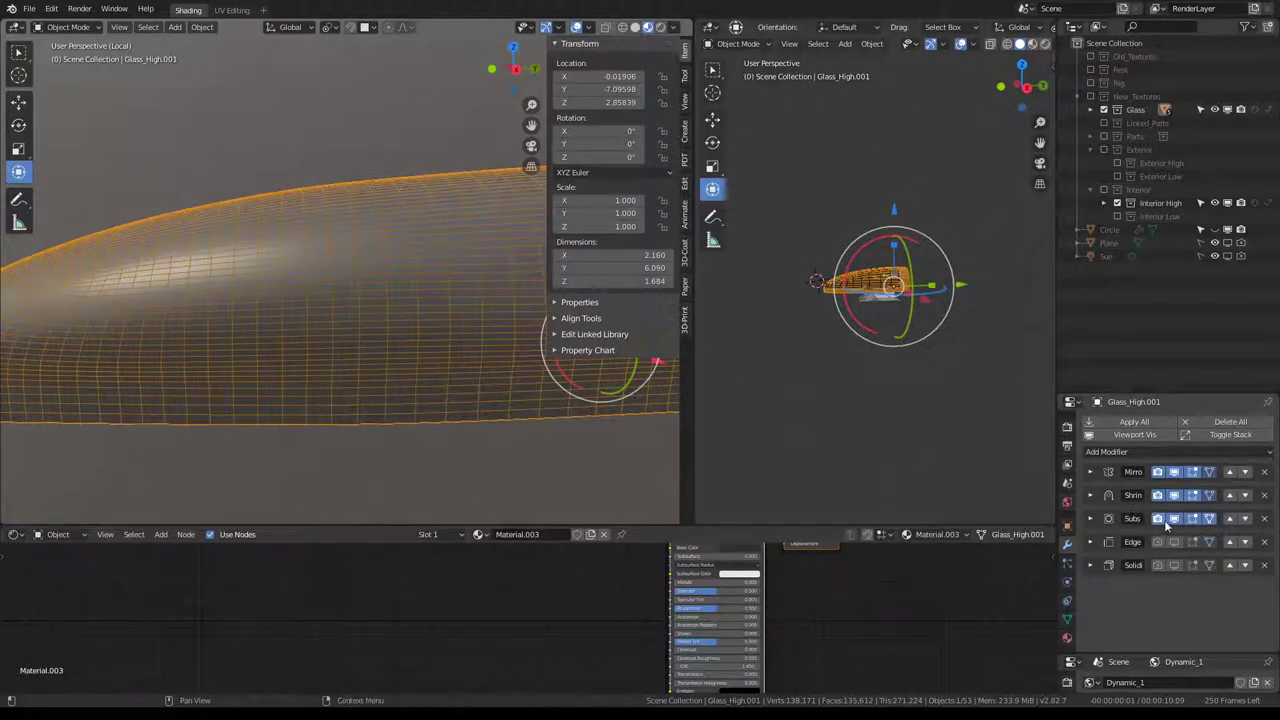
pyautogui.scroll(-3, 301, 260)
pyautogui.moveTo(301, 260); pyautogui.dragTo(430, 245, button='middle')
# Set the Subdivision modifier's Viewport and Render levels to 3 instead of 4.
pyautogui.click(1089, 496)
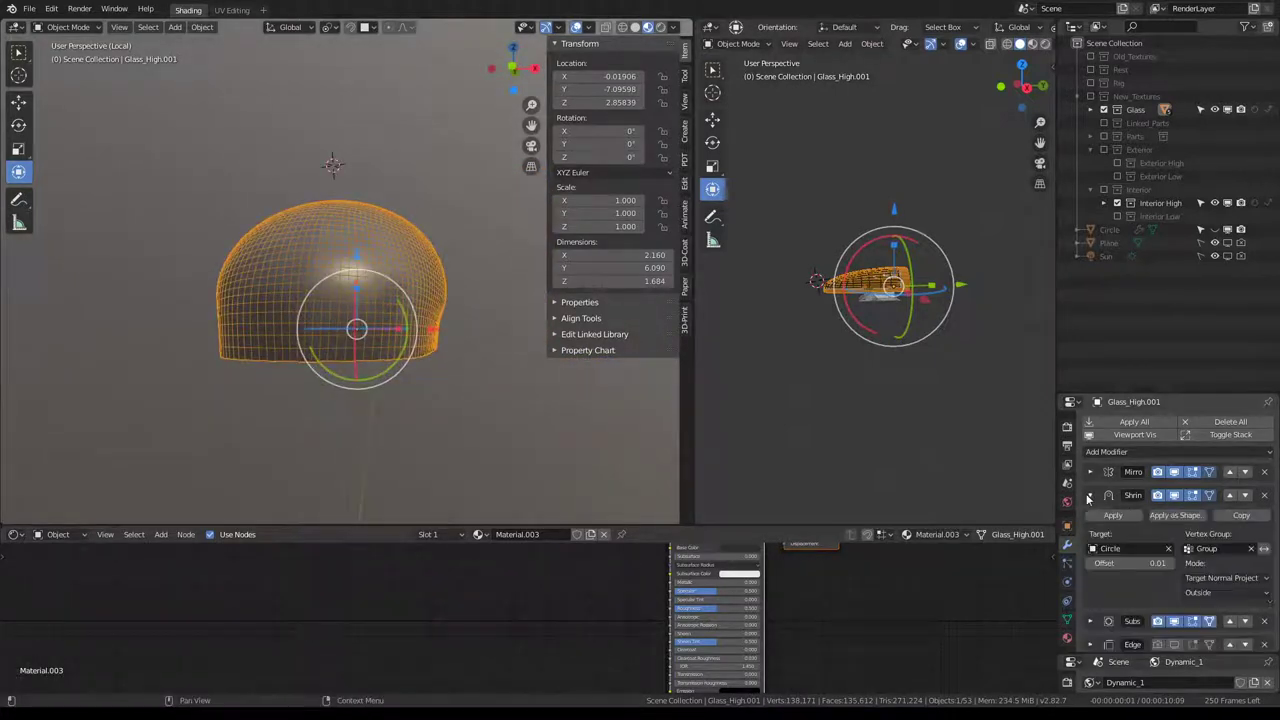
pyautogui.click(1089, 497)
pyautogui.click(1090, 518)
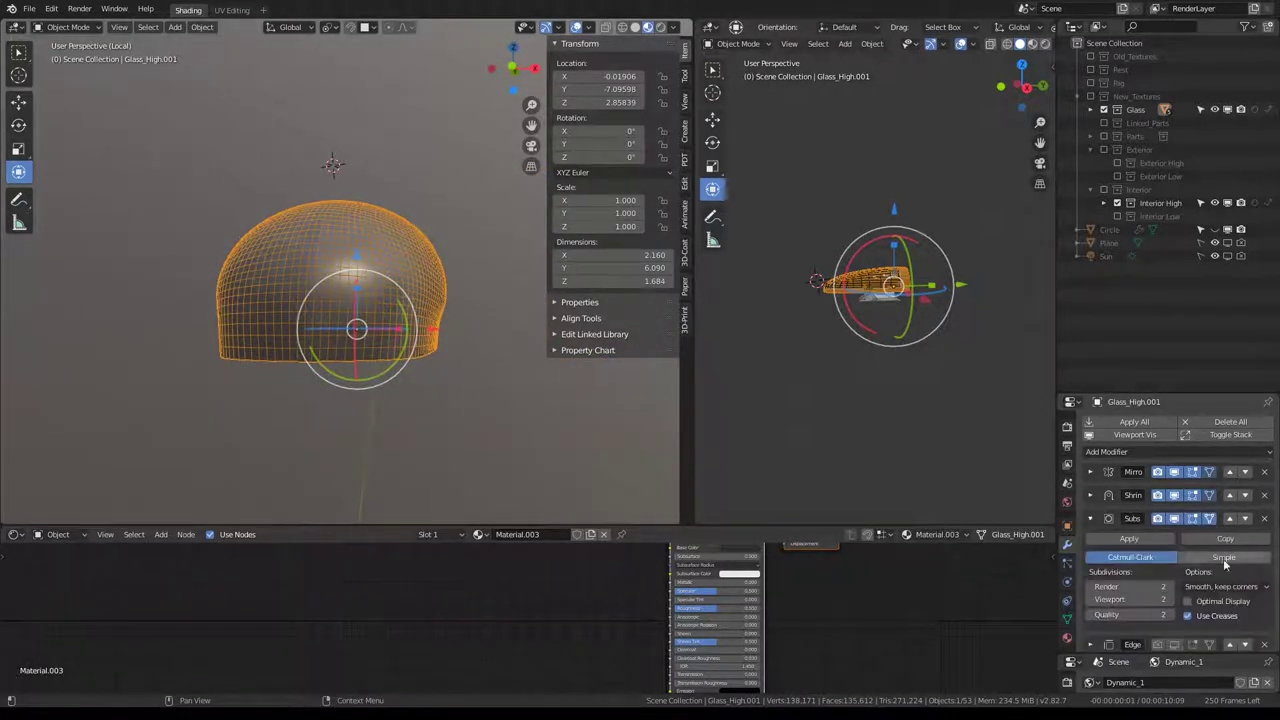
pyautogui.click(1170, 599)
pyautogui.click(1172, 587)
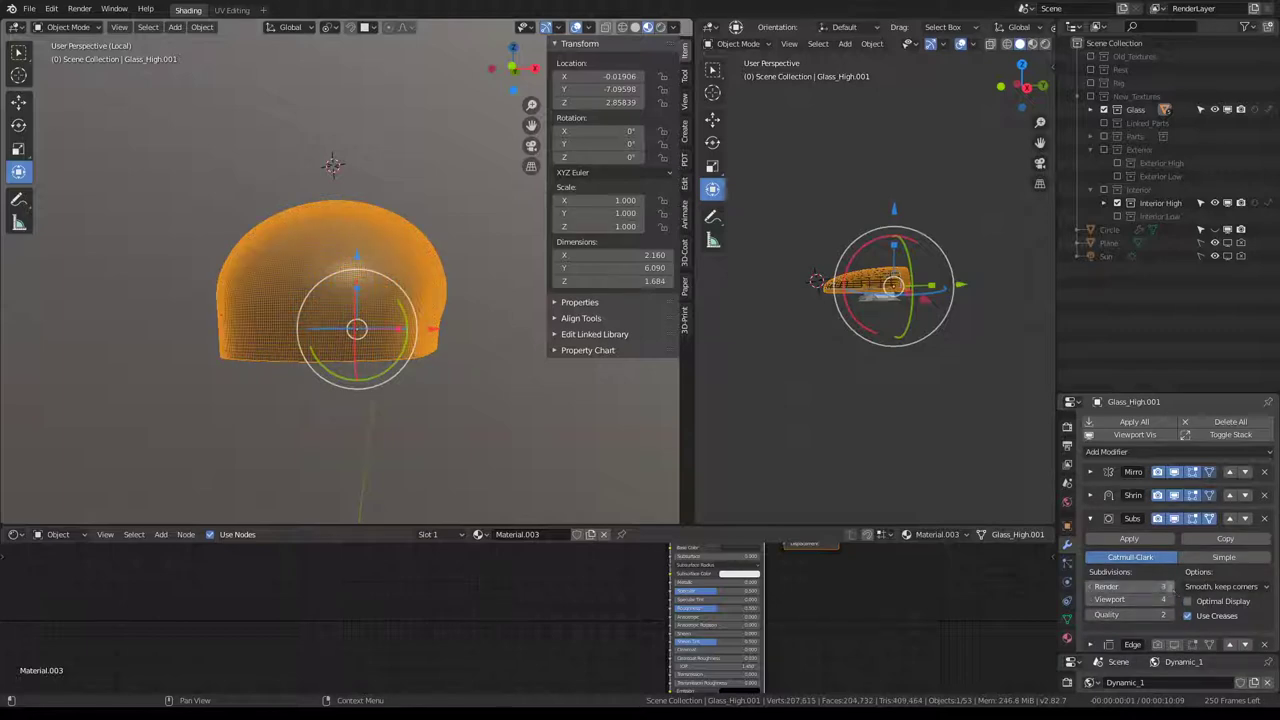
pyautogui.moveTo(459, 220)
pyautogui.mouseDown(button='middle')
pyautogui.moveTo(204, 220)
pyautogui.moveTo(209, 246)
pyautogui.moveTo(239, 265)
pyautogui.moveTo(283, 337)
pyautogui.moveTo(366, 209)
pyautogui.moveTo(343, 240)
pyautogui.mouseUp(button='middle')
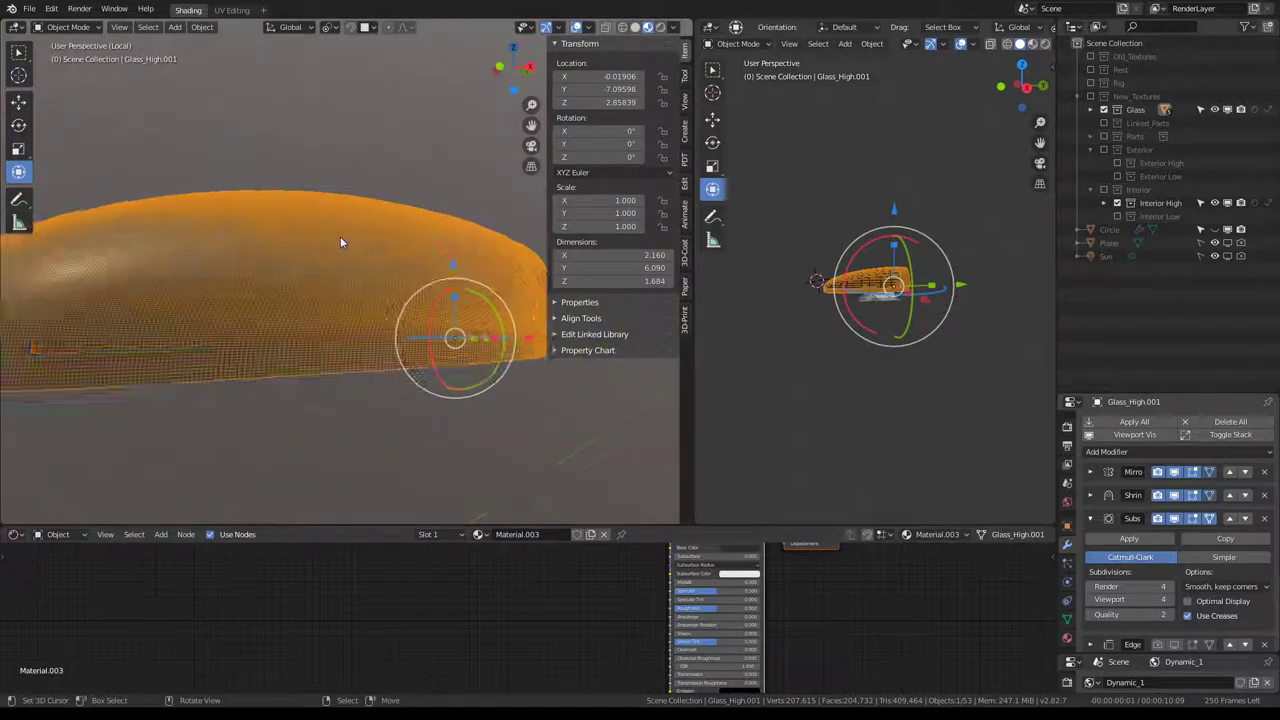
pyautogui.click(1092, 598)
pyautogui.click(1092, 598)
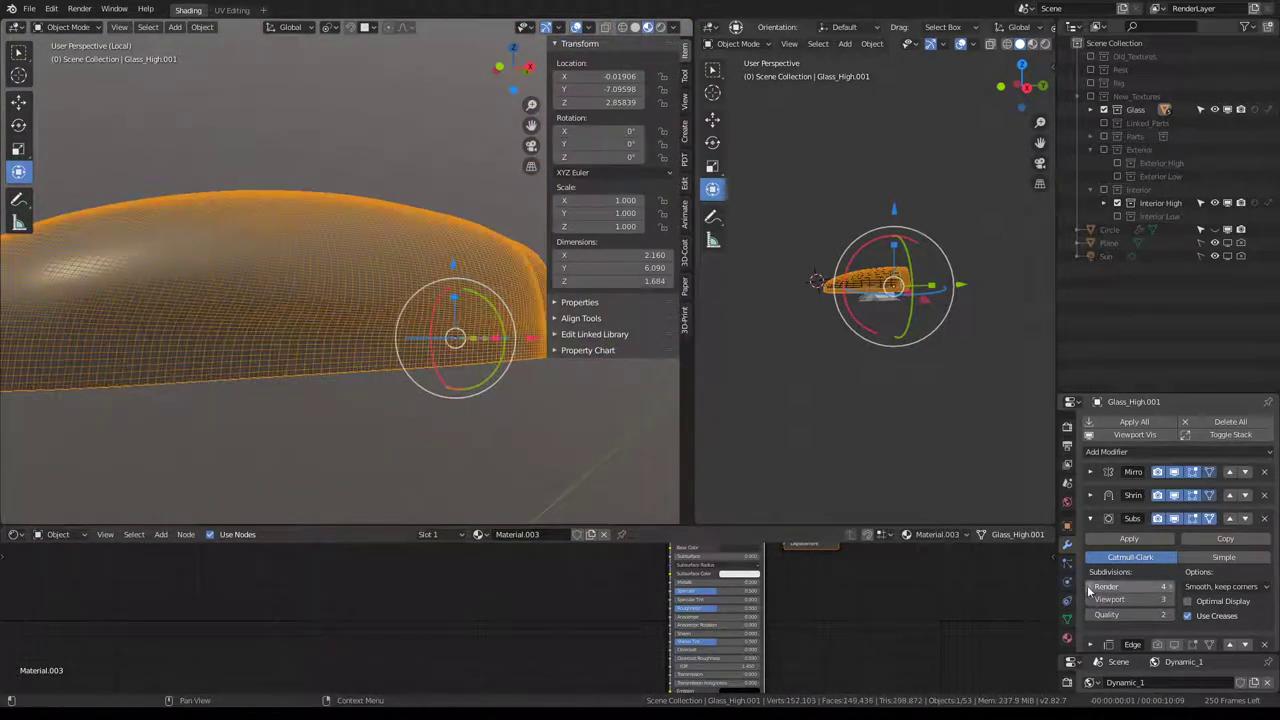
pyautogui.scroll(-3, 421, 298)
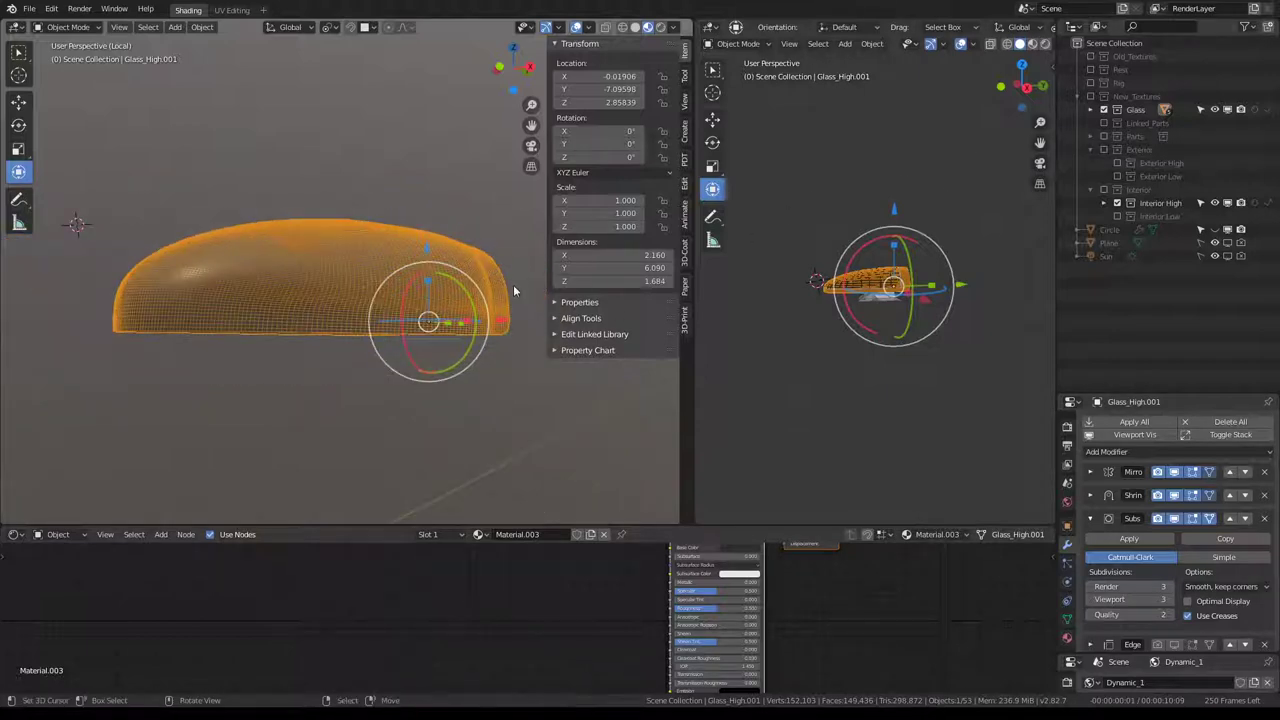
pyautogui.scroll(2, 405, 240)
pyautogui.moveTo(405, 240)
pyautogui.mouseDown(button='middle')
pyautogui.moveTo(379, 254)
pyautogui.moveTo(390, 258)
pyautogui.mouseUp(button='middle')
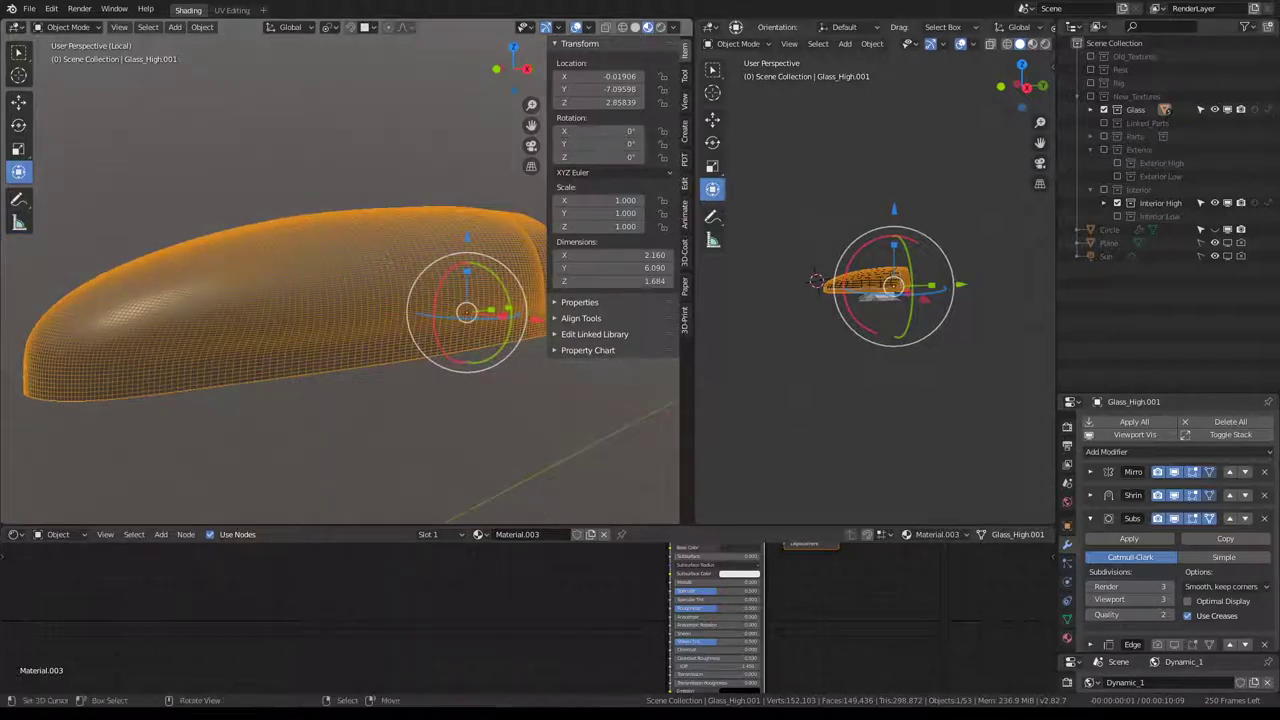